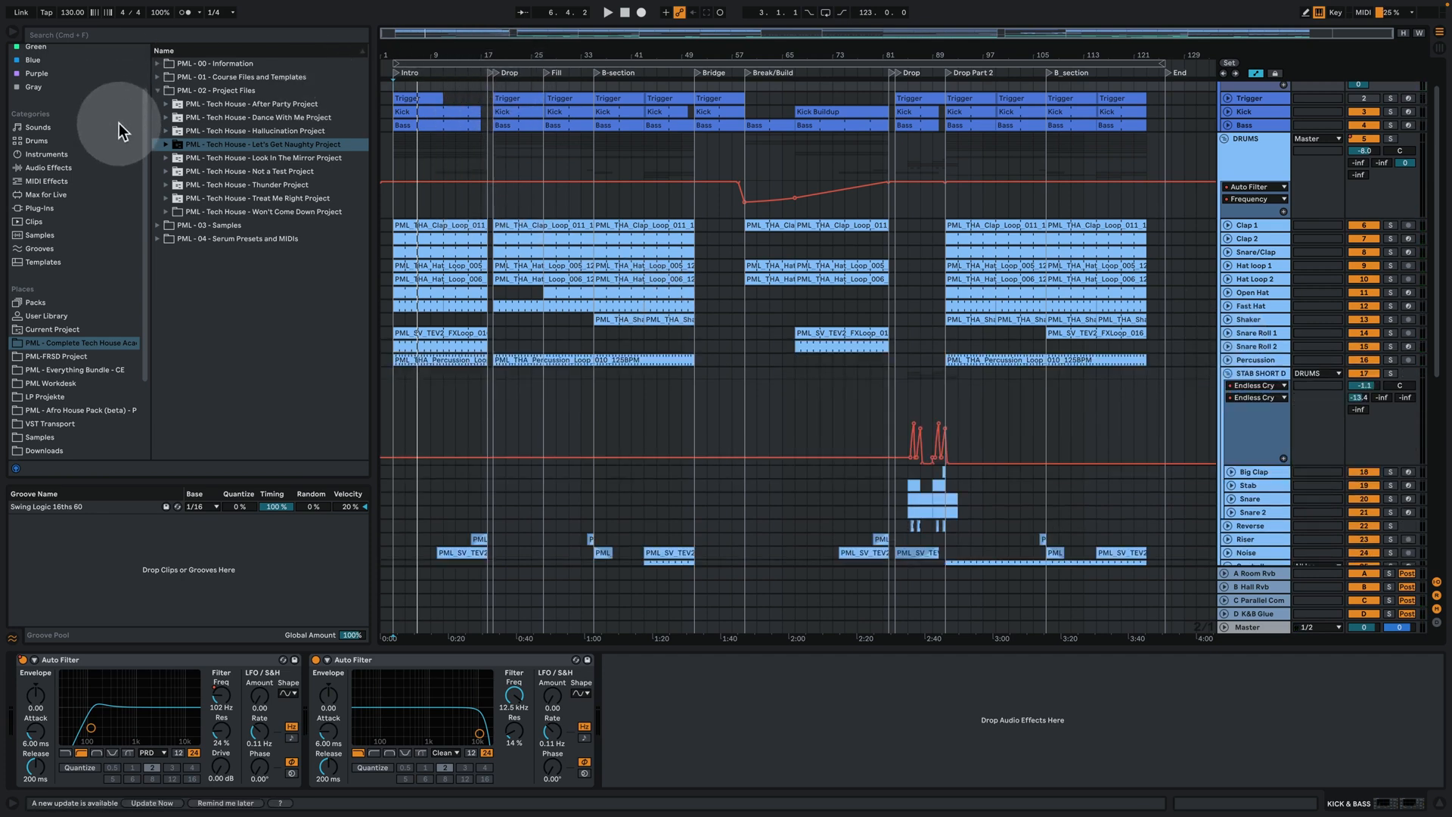
Play the arrangement from bar 18, just before the first Drop, and fold the DRUMS group
left_click_drag(477, 56, 529, 154)
left_click(505, 158)
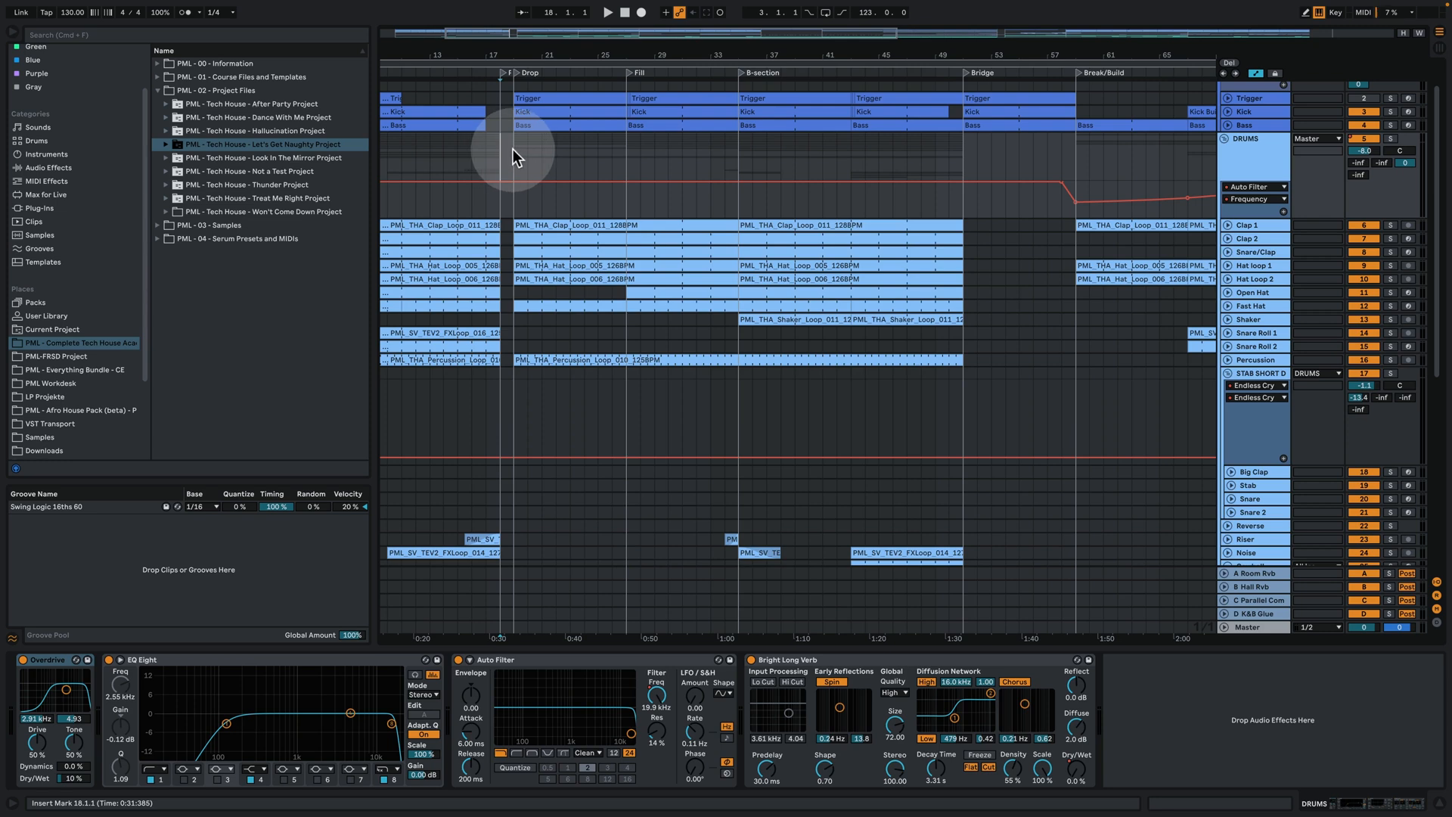
key("space")
left_click(1224, 138)
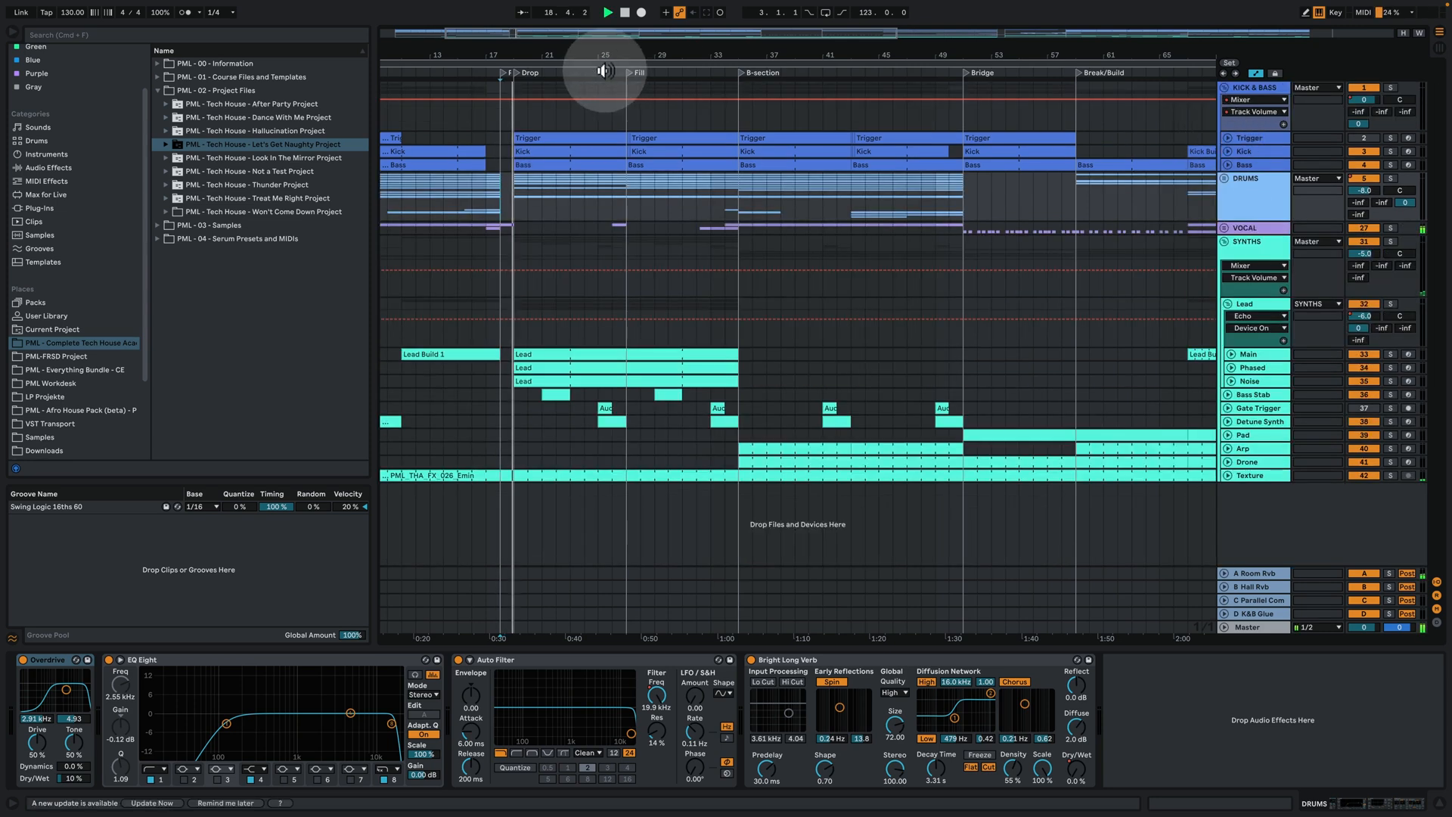
left_click_drag(630, 56, 630, 30)
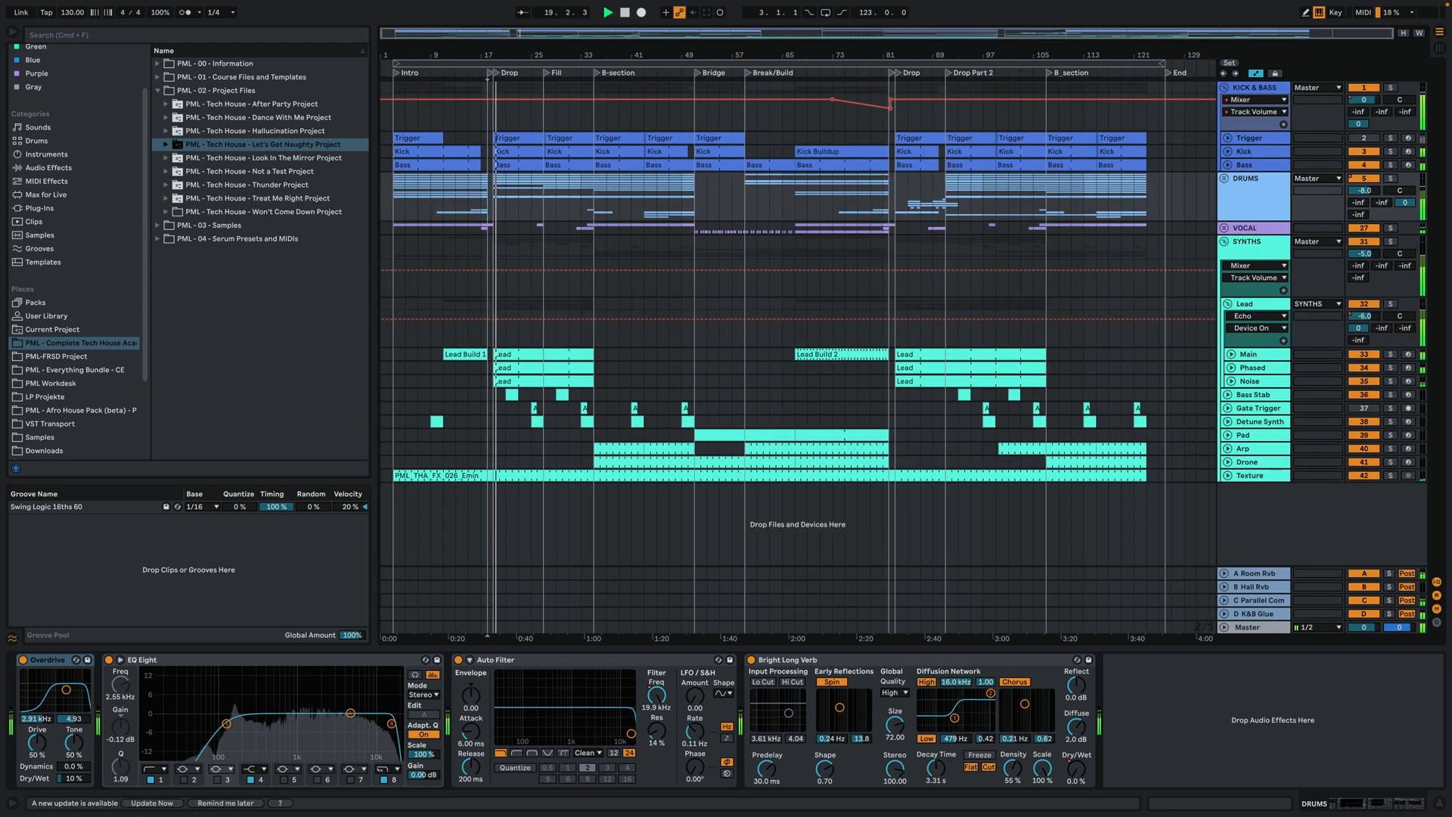
Unfold the Main lead track, examine the MIDI notes of its first Lead clip, and return to the track's devices
left_click(1243, 354)
left_click(1231, 353)
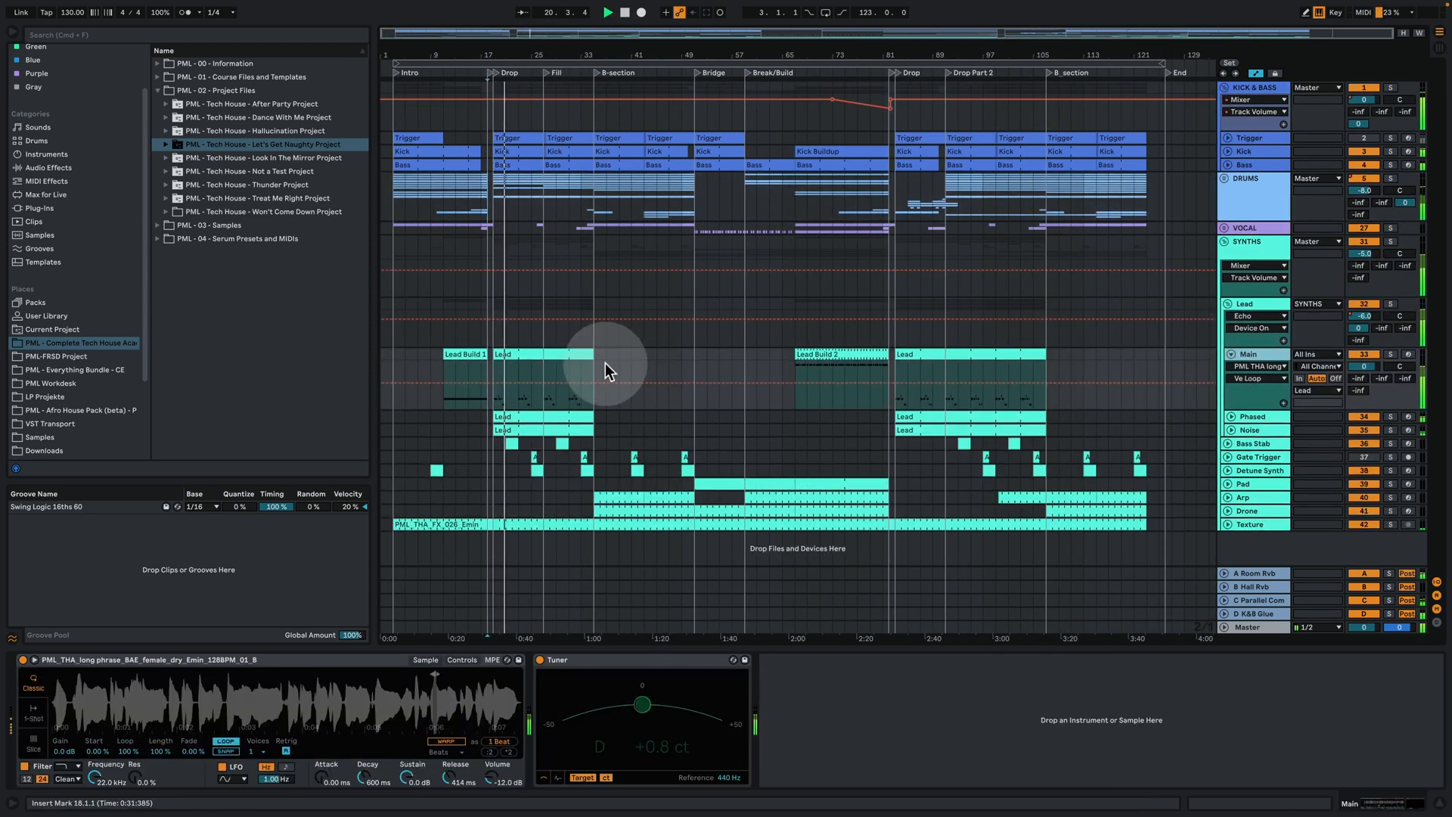
double_click(517, 351)
left_click(724, 320)
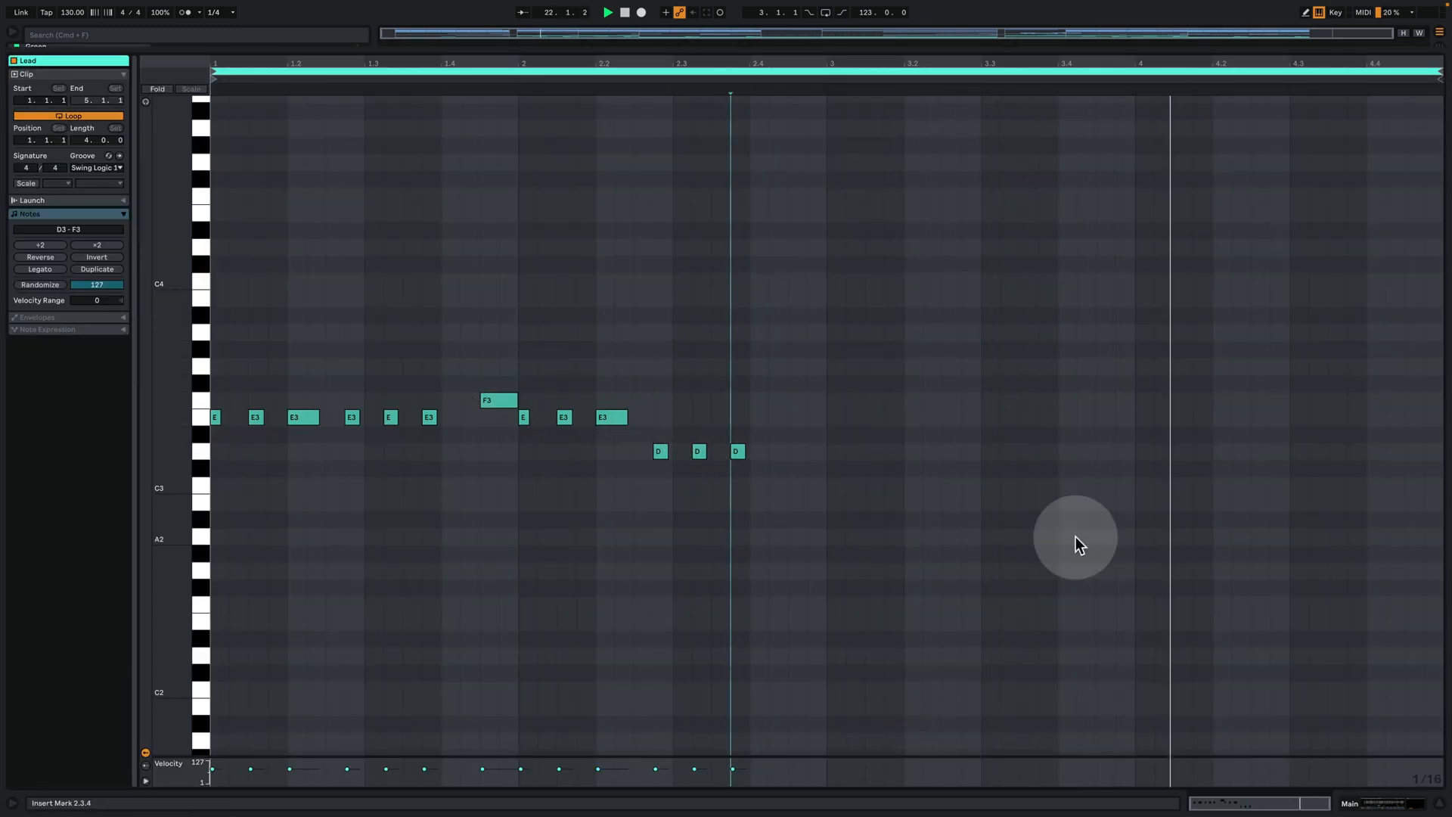
left_click(1359, 806)
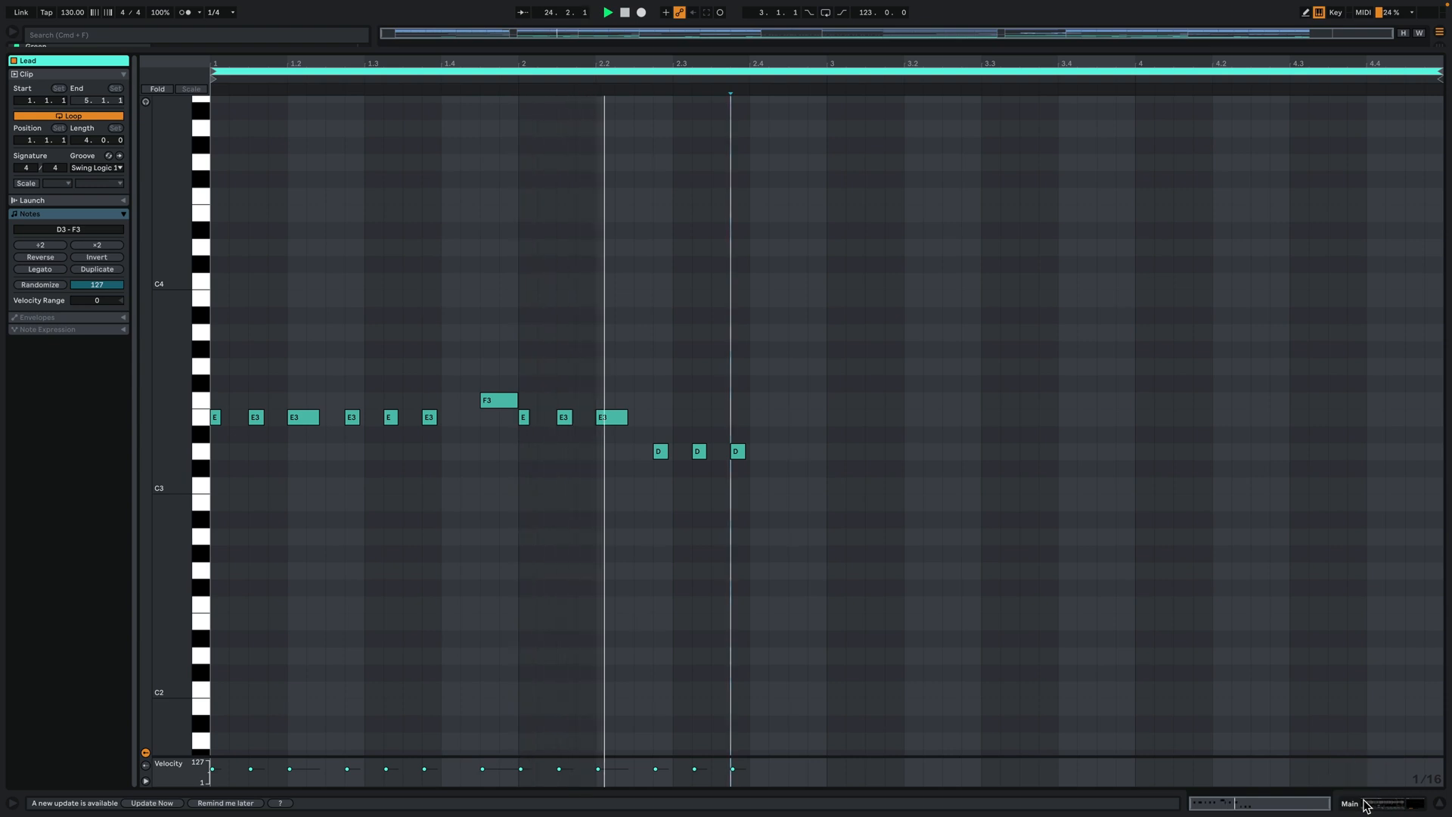
left_click(1364, 804)
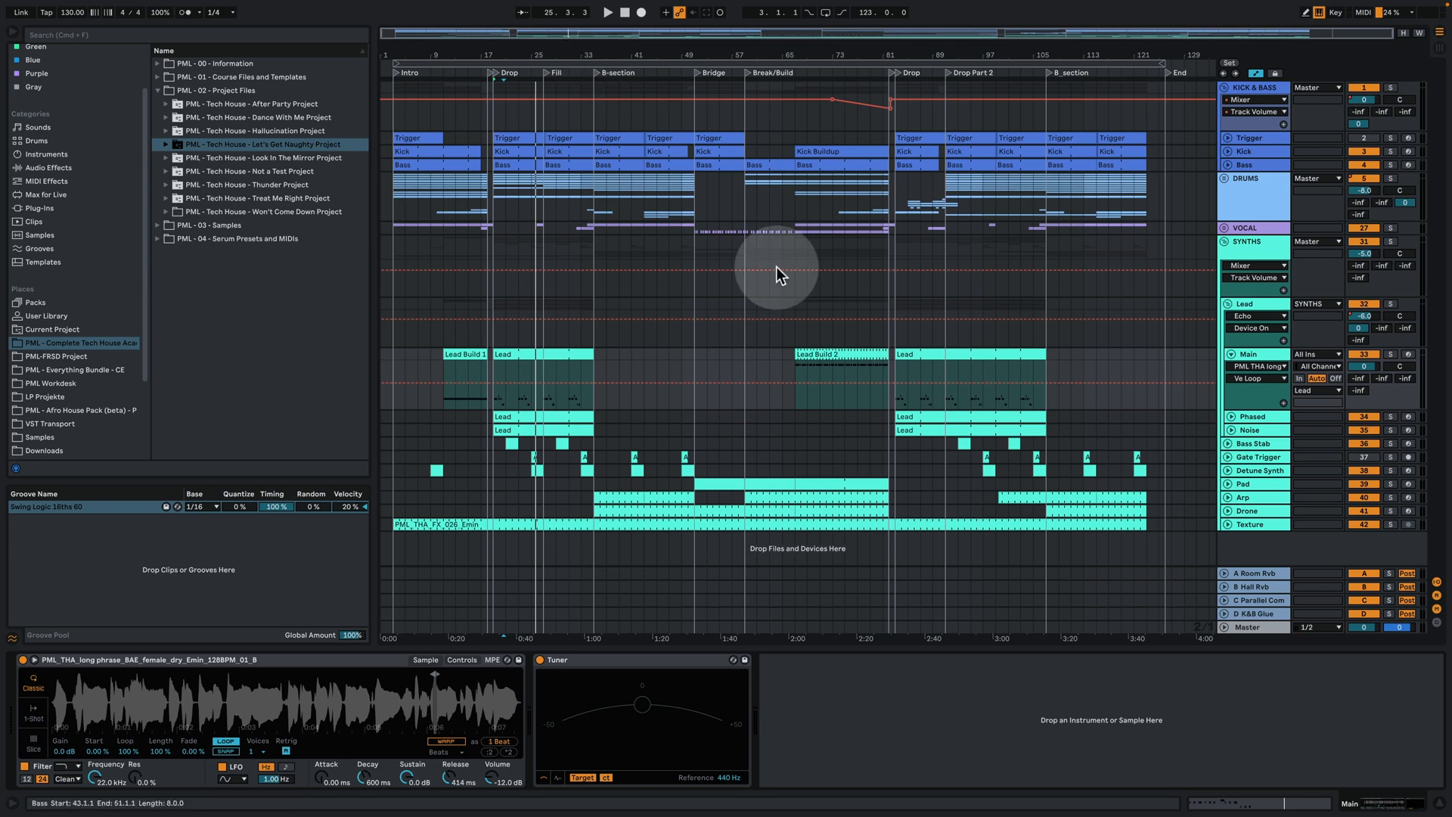
Play the first B-section with the VOCAL group unfolded and reduce the Vocal Main track's height
left_click(597, 71)
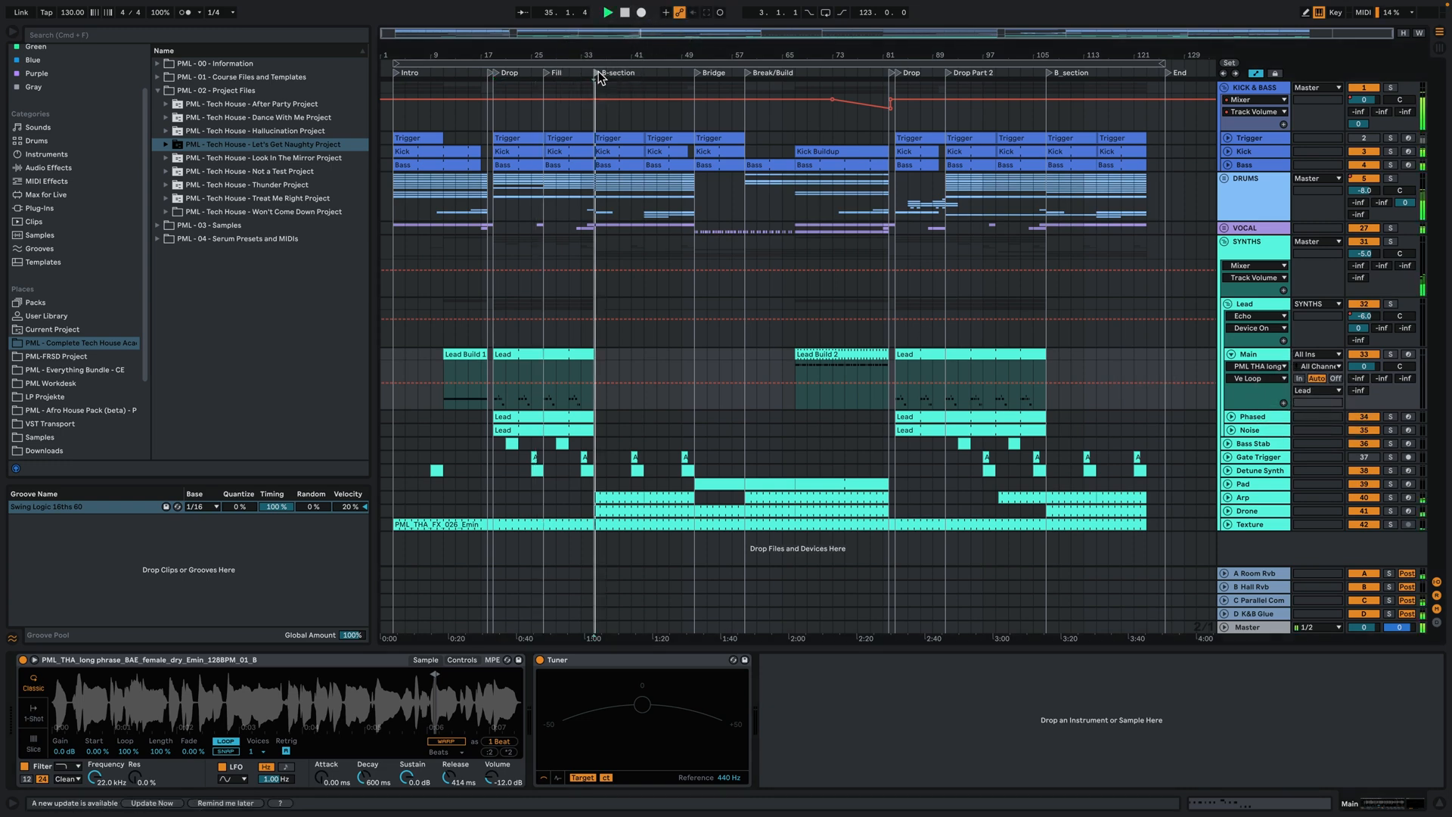
left_click(1222, 227)
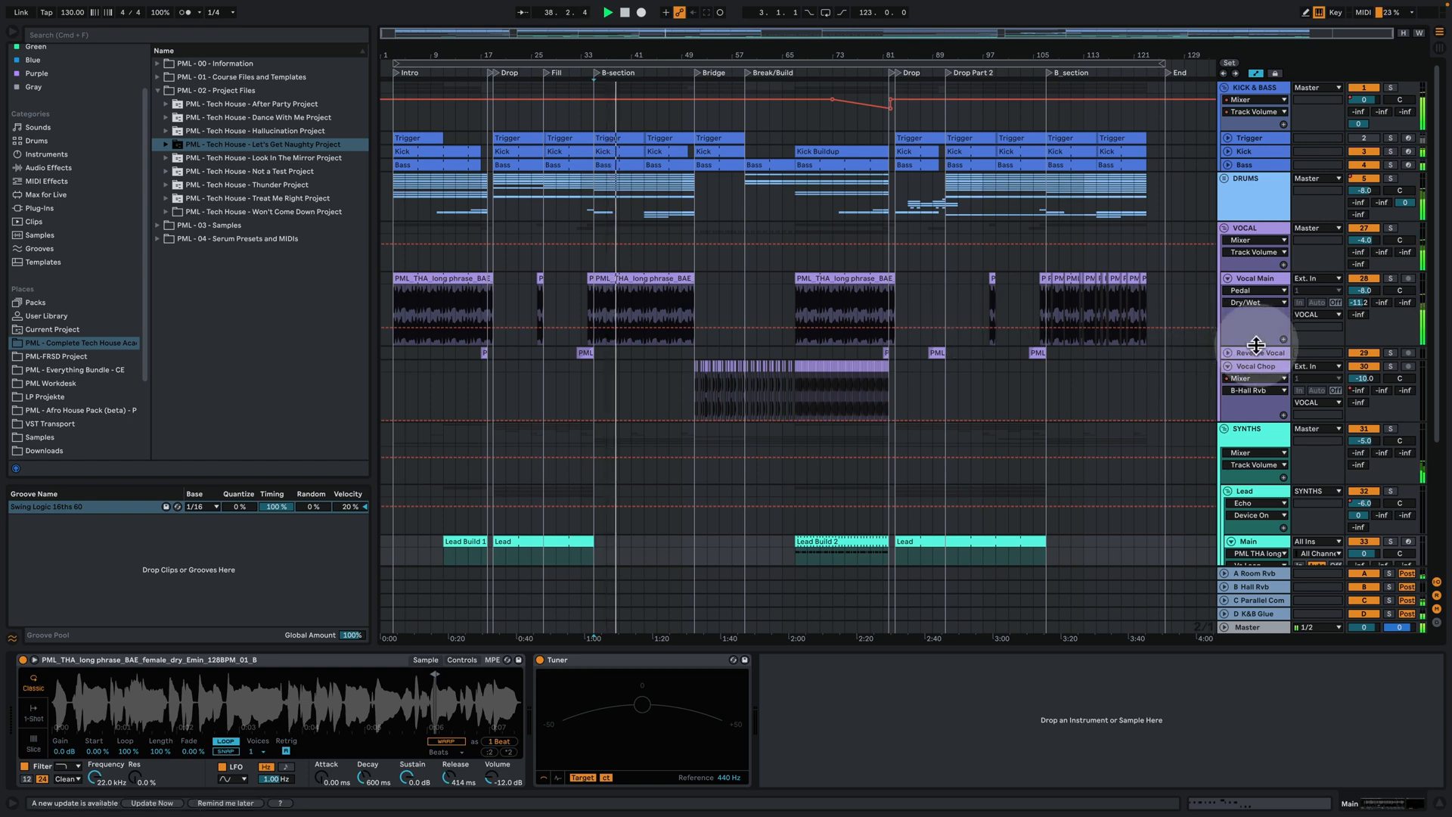
left_click_drag(1255, 345, 1256, 321)
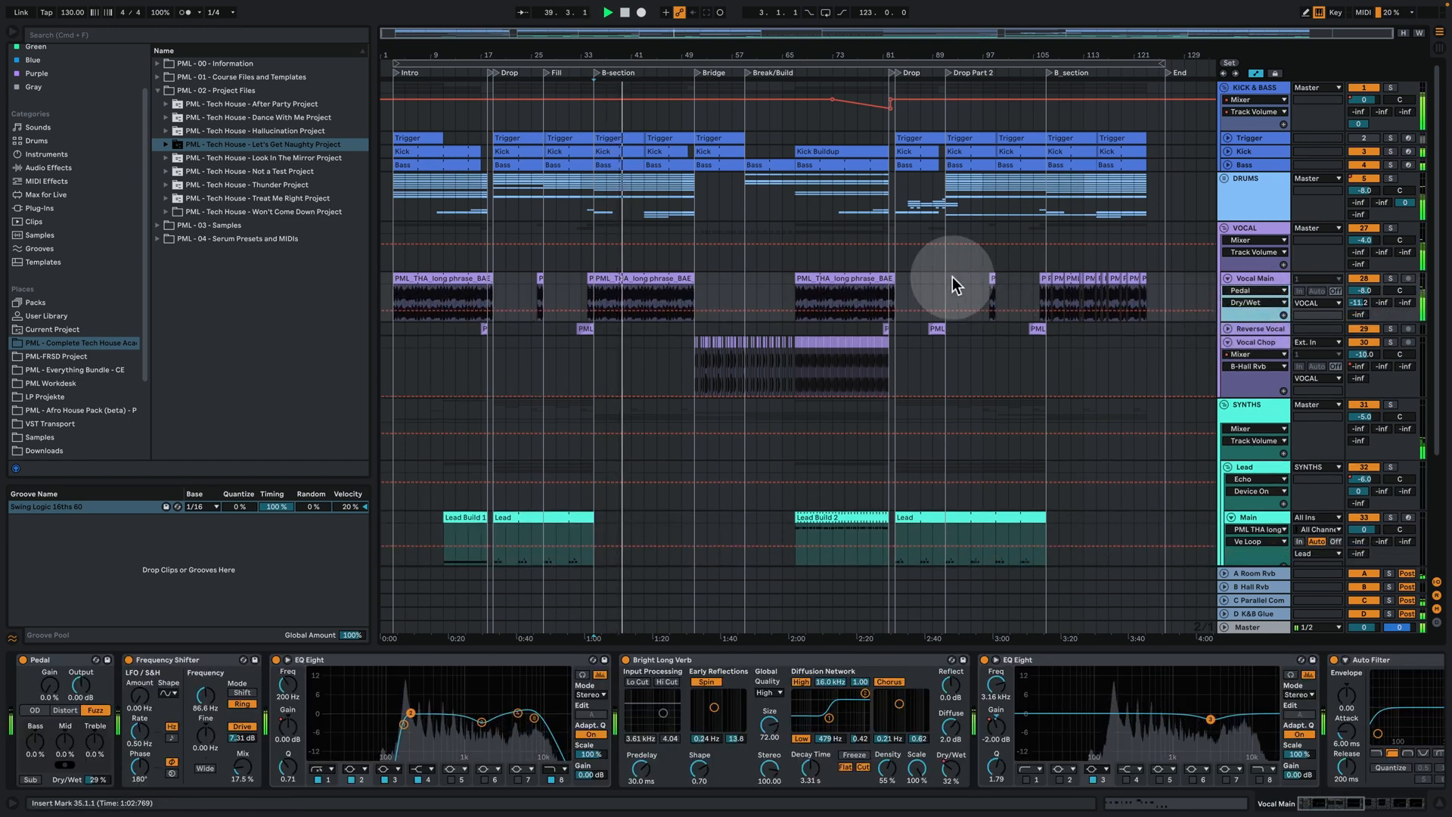
Play the Bridge from bar 51 to hear the chopped vocals
left_click(697, 203)
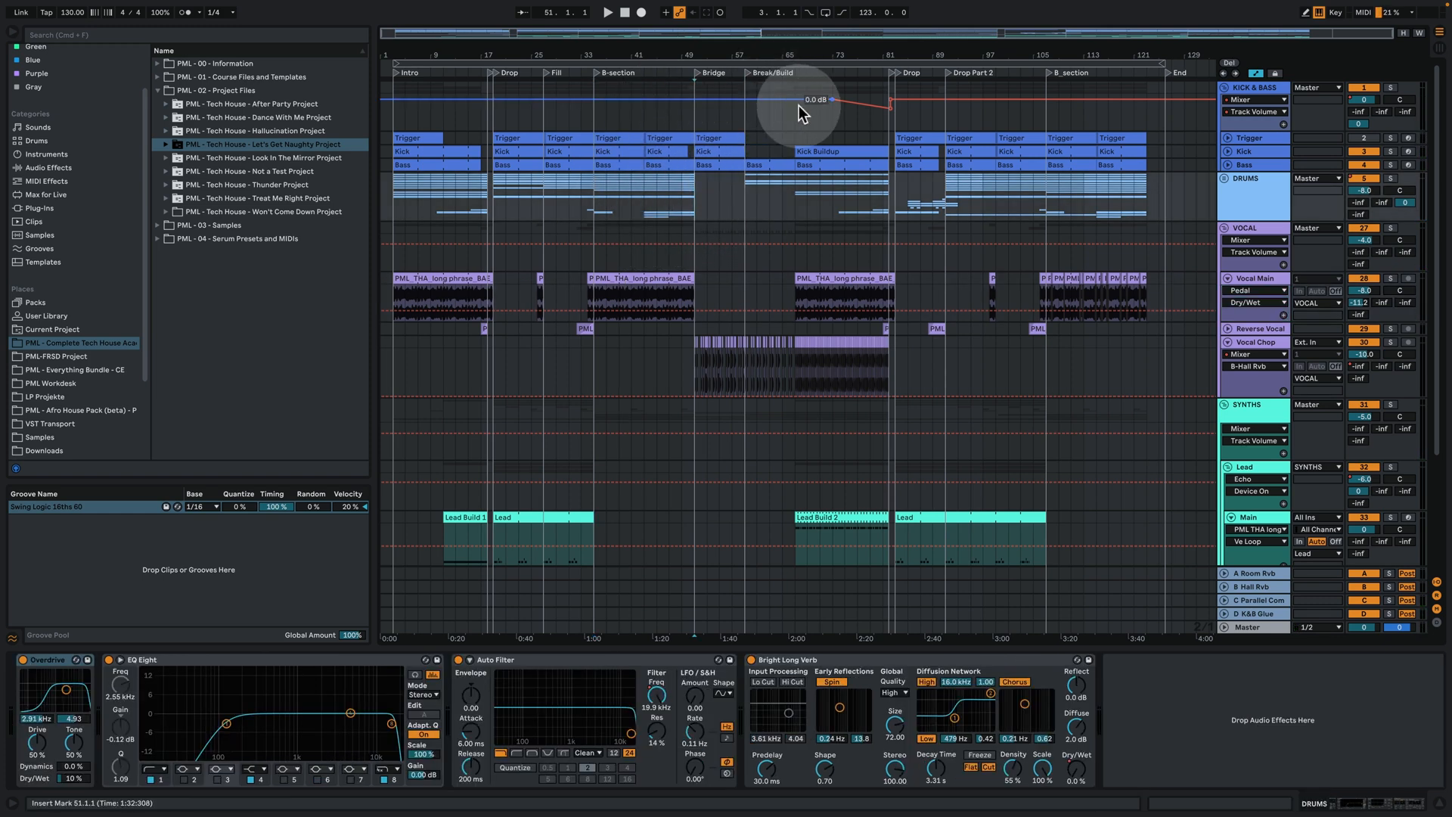
key("space")
left_click_drag(719, 54, 719, 130)
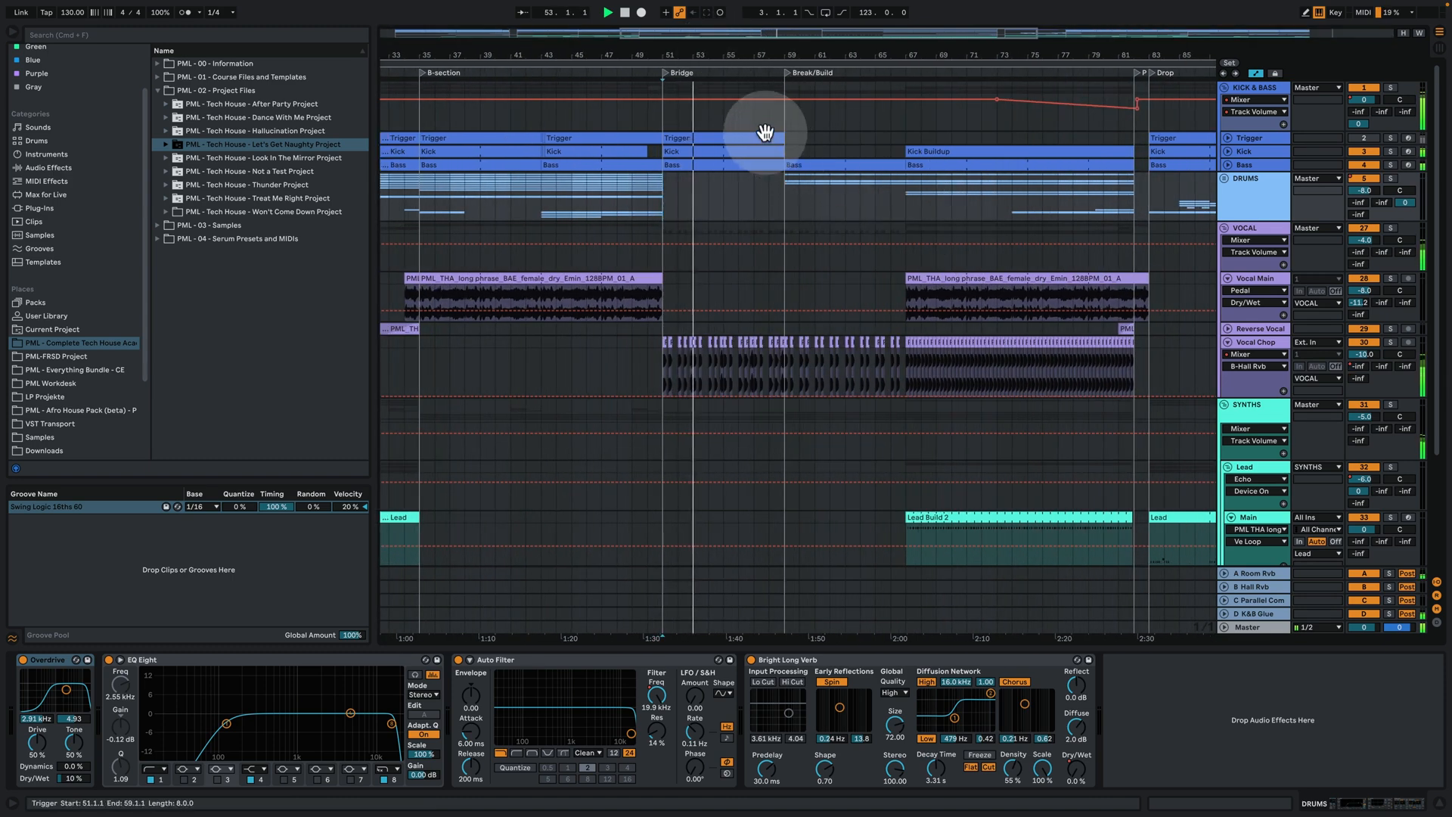
left_click_drag(785, 57, 784, 52)
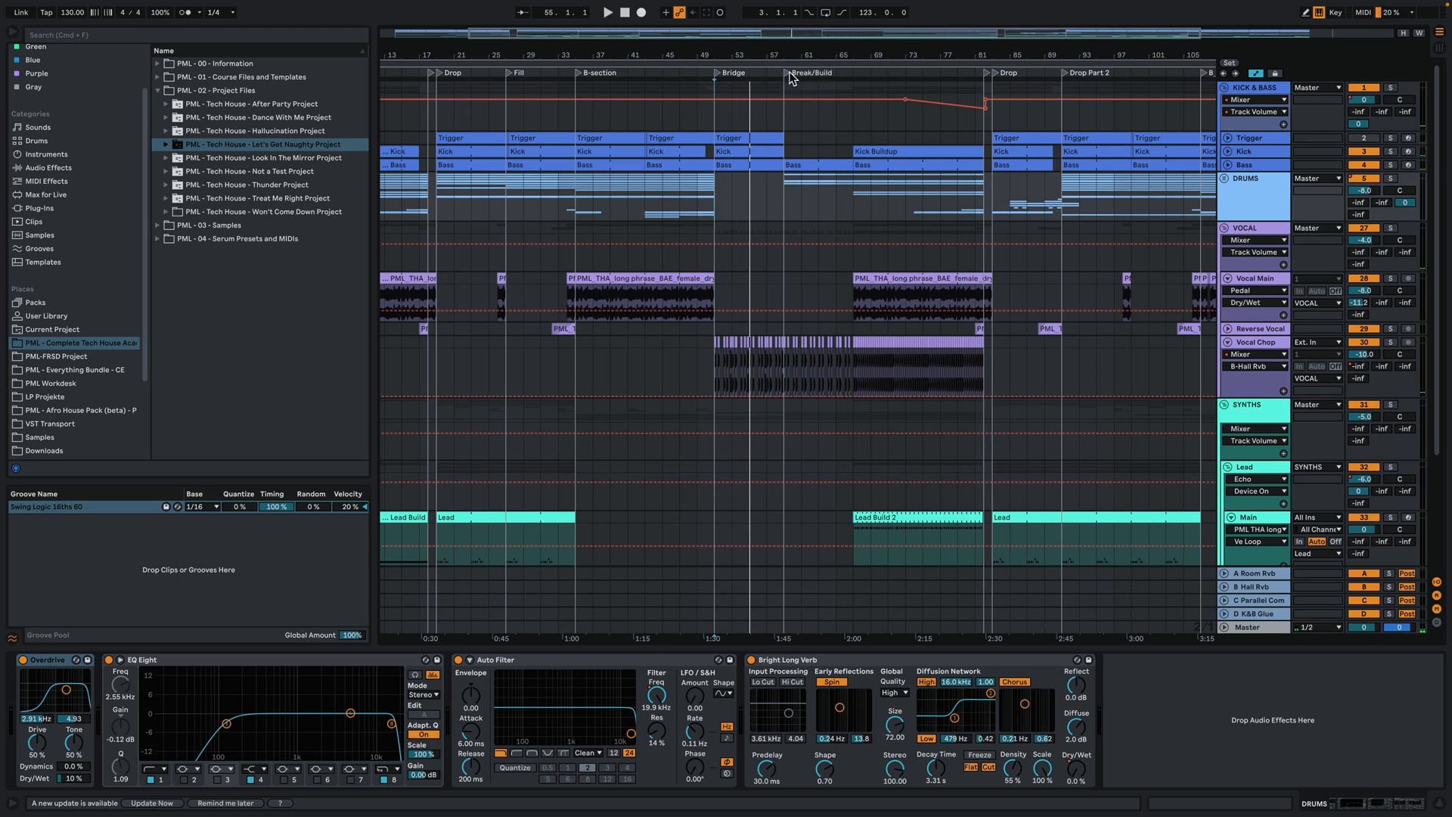
Play the Break/Build section from bar 59
left_click(789, 76)
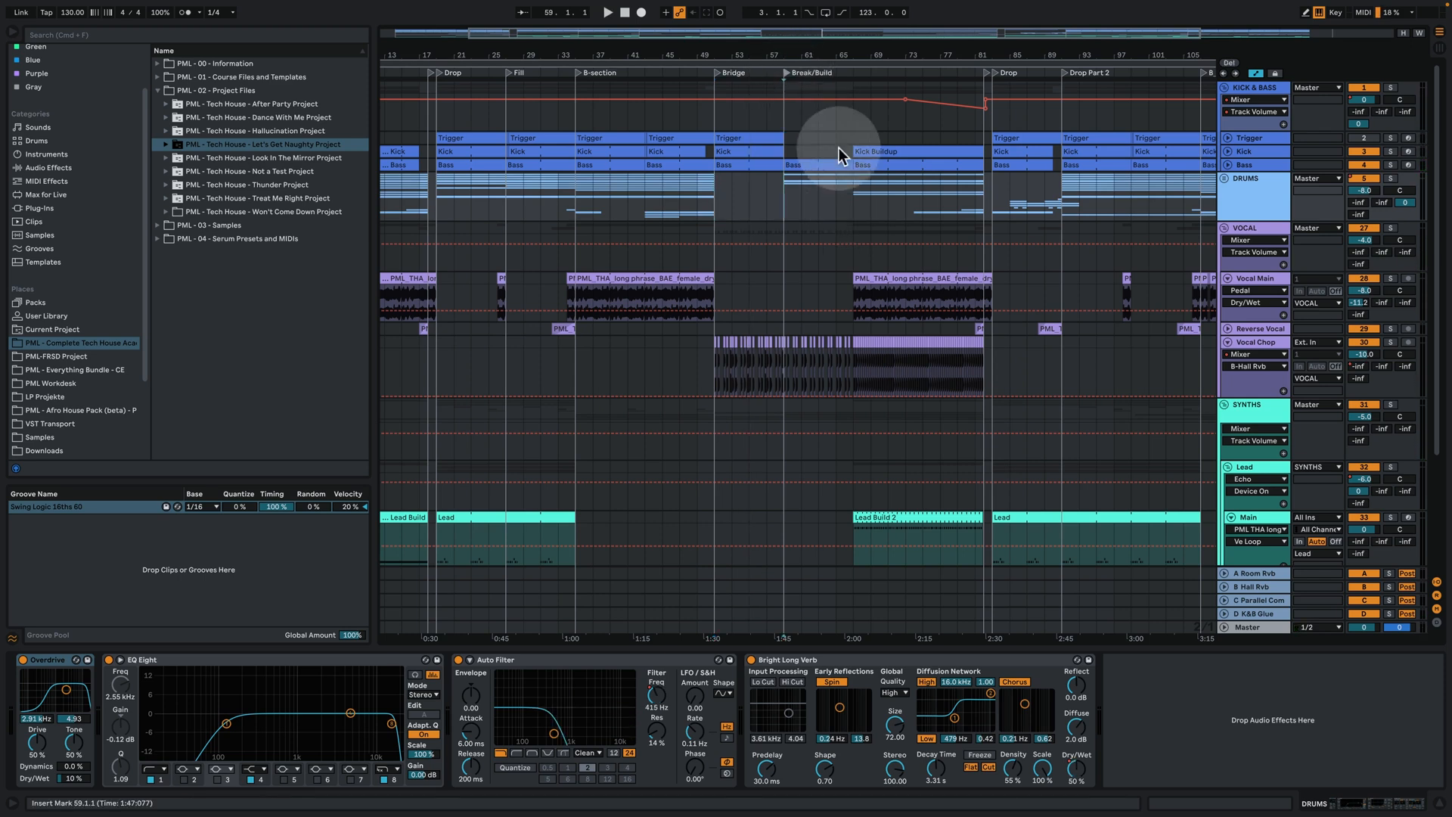
key("space")
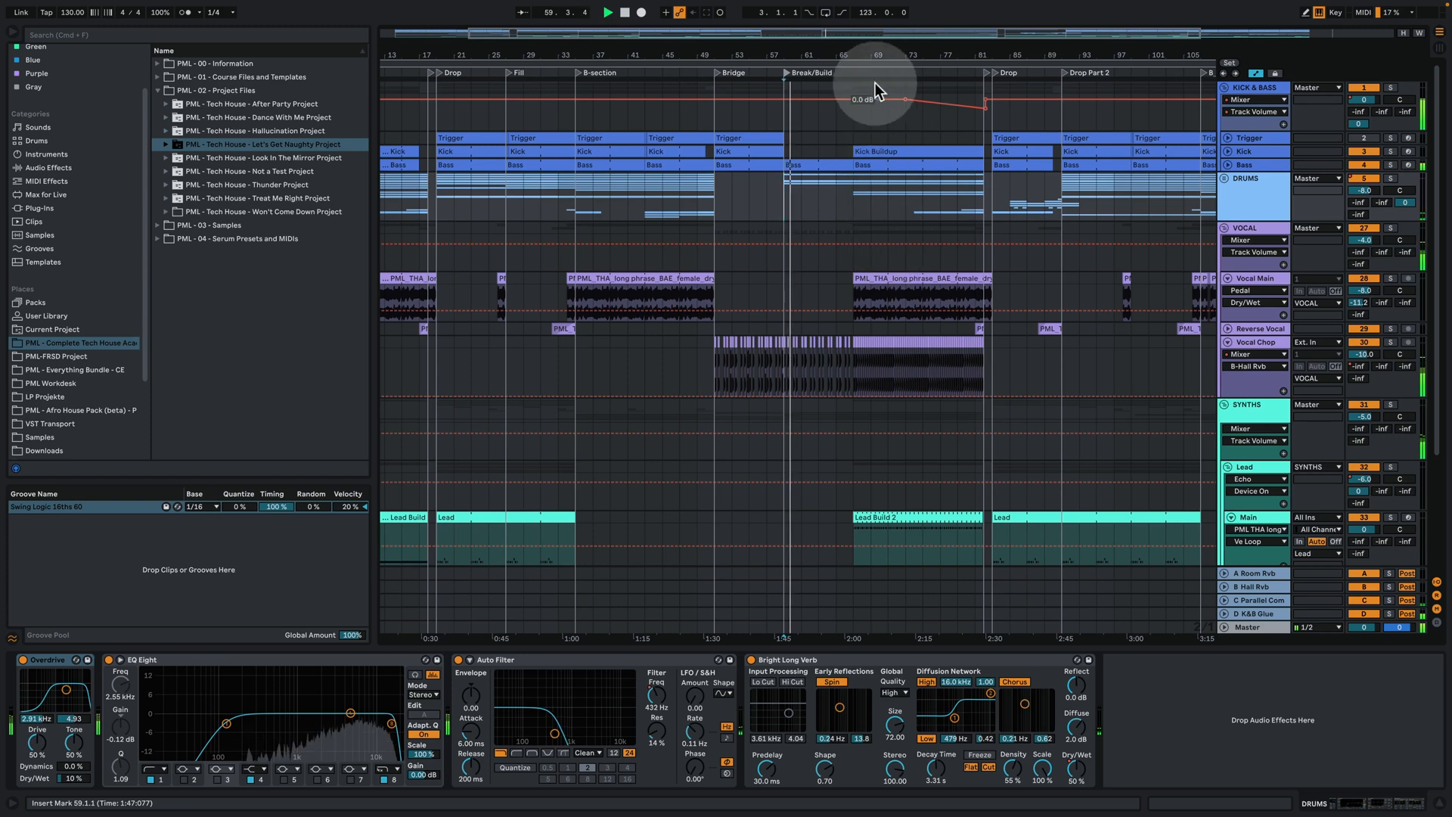
left_click_drag(897, 47, 824, 47)
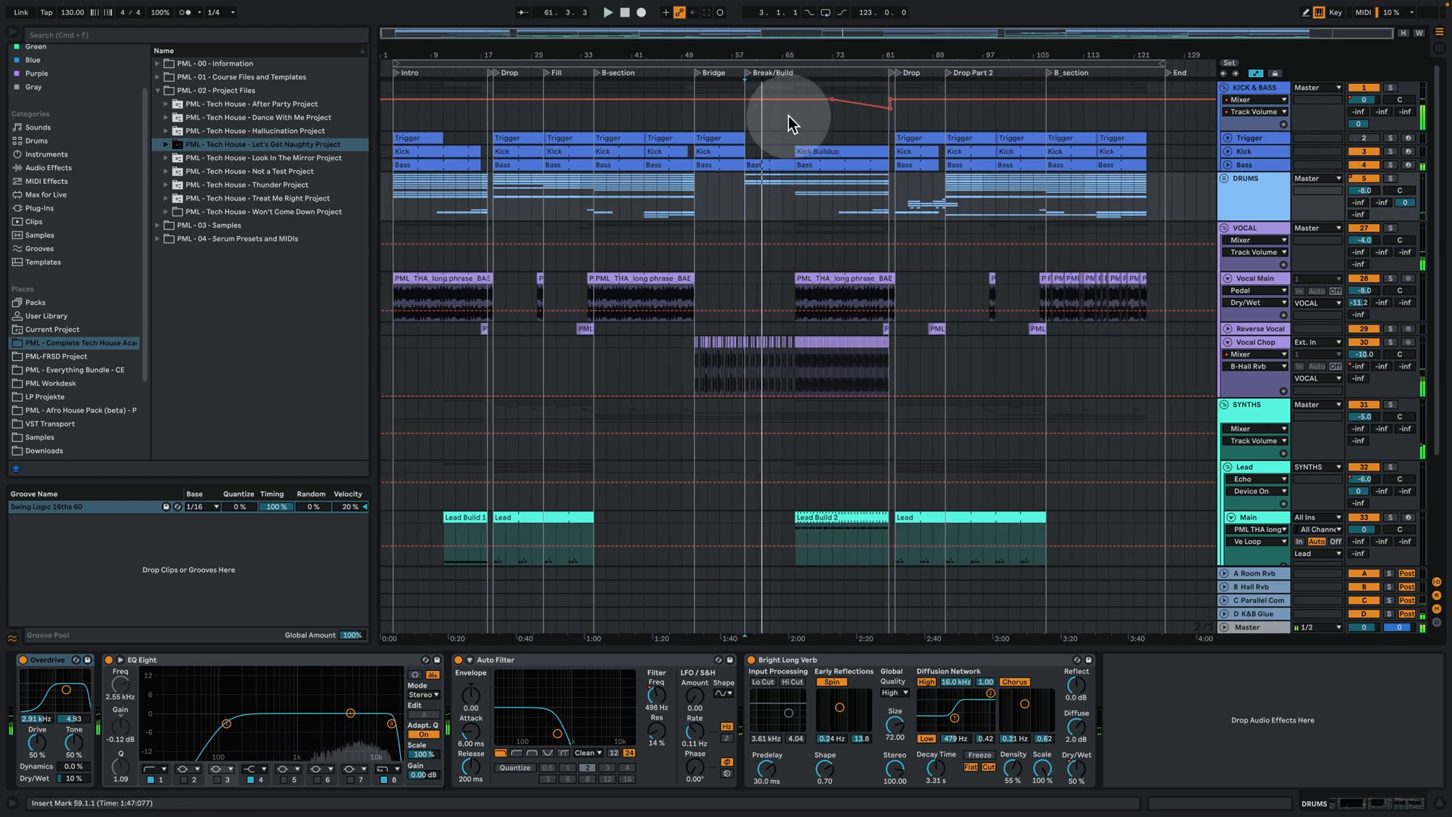
Play from the Kick Buildup at bar 67 while reviewing the device chains of the Kick, the four return tracks and the Master
left_click(800, 138)
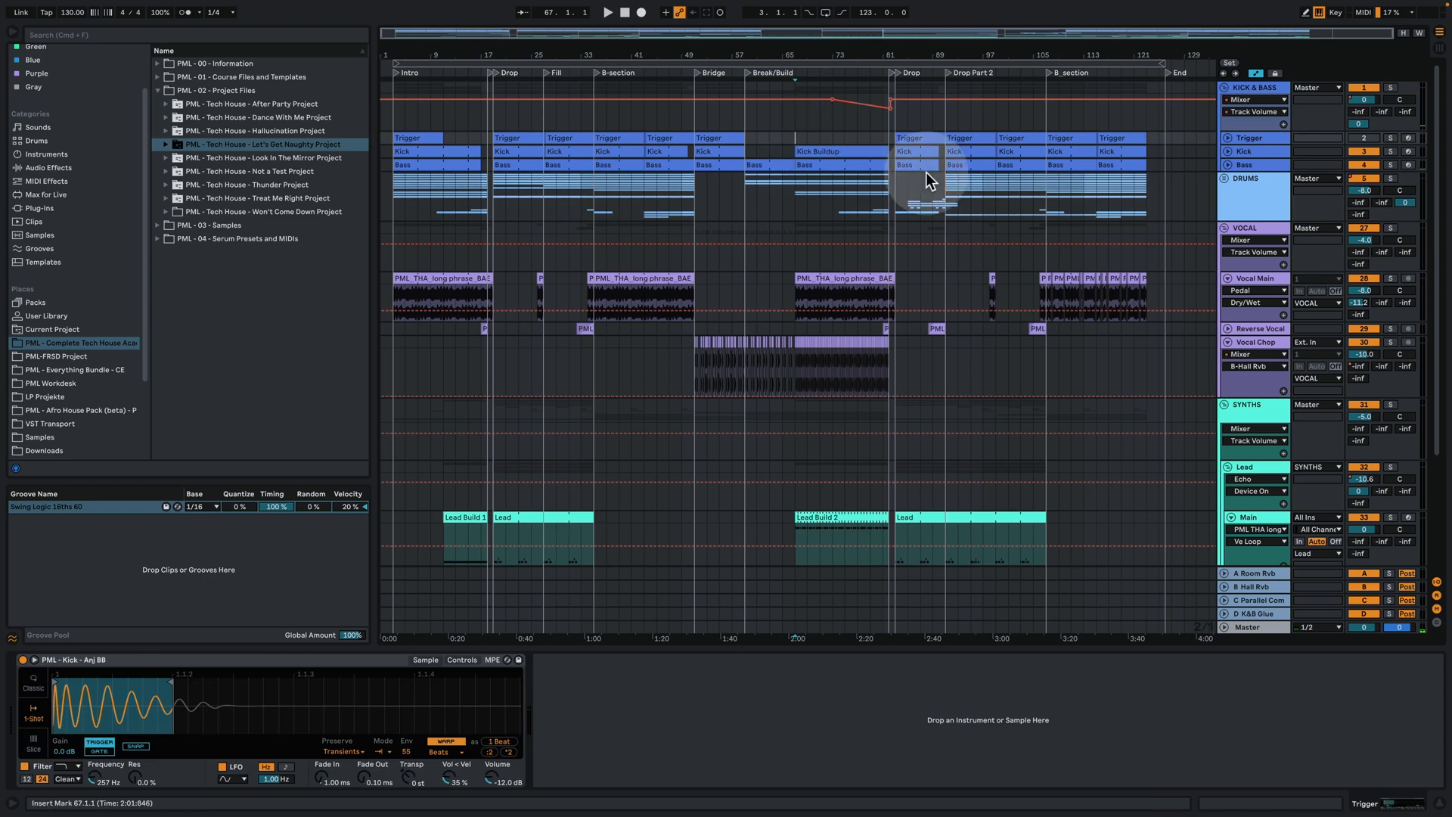
left_click(1240, 154)
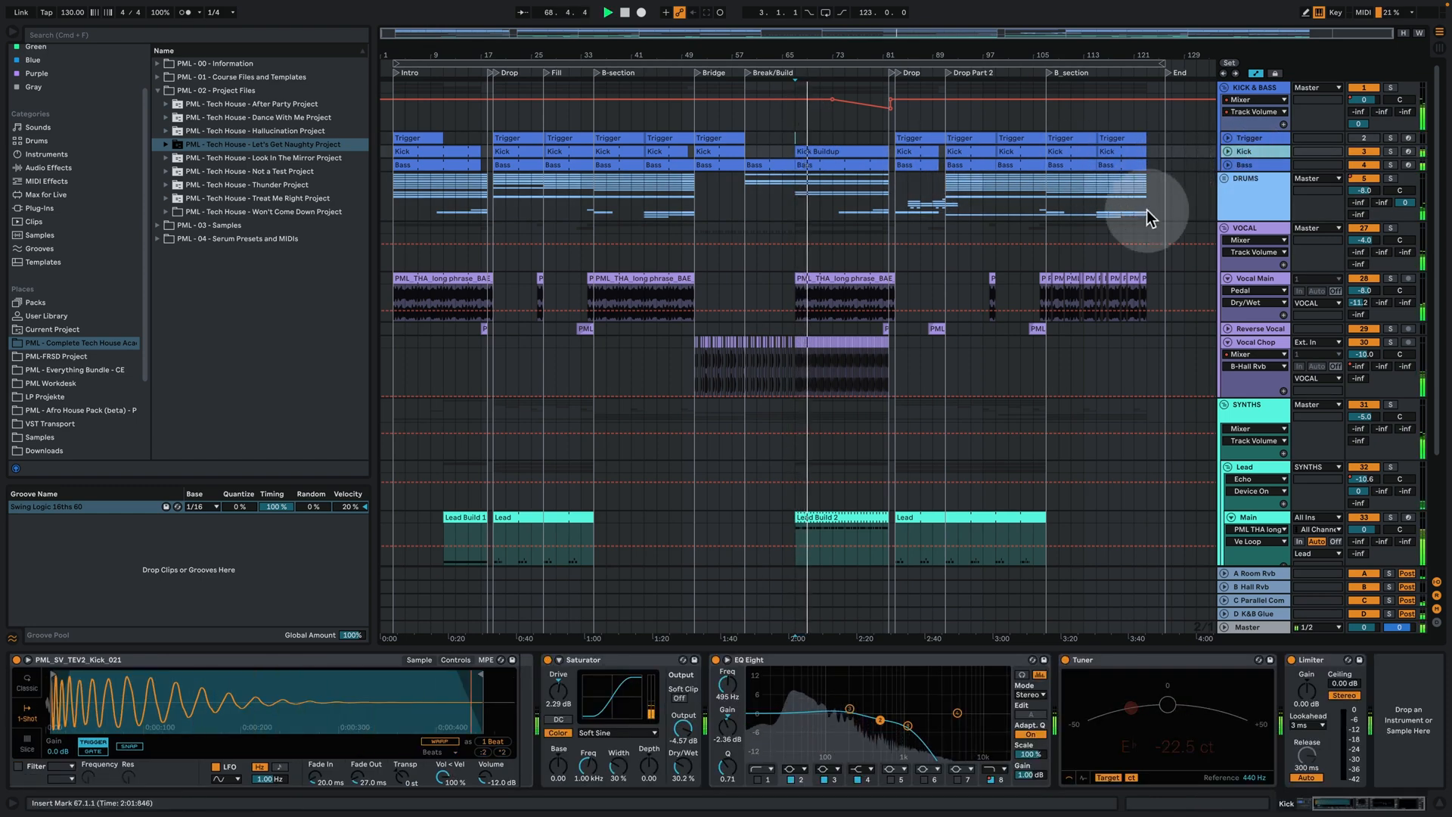
left_click(1261, 574)
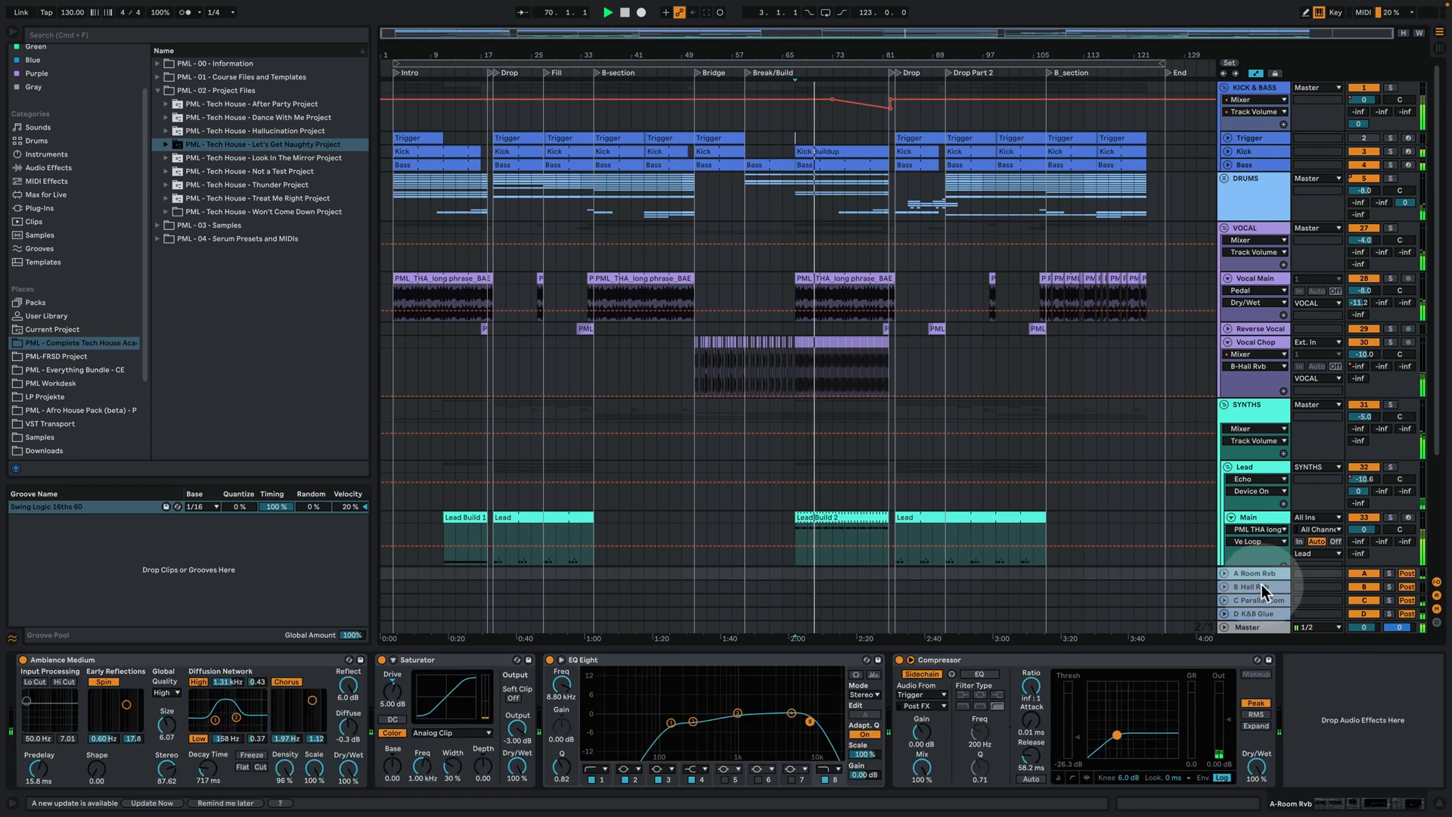
left_click(1270, 587)
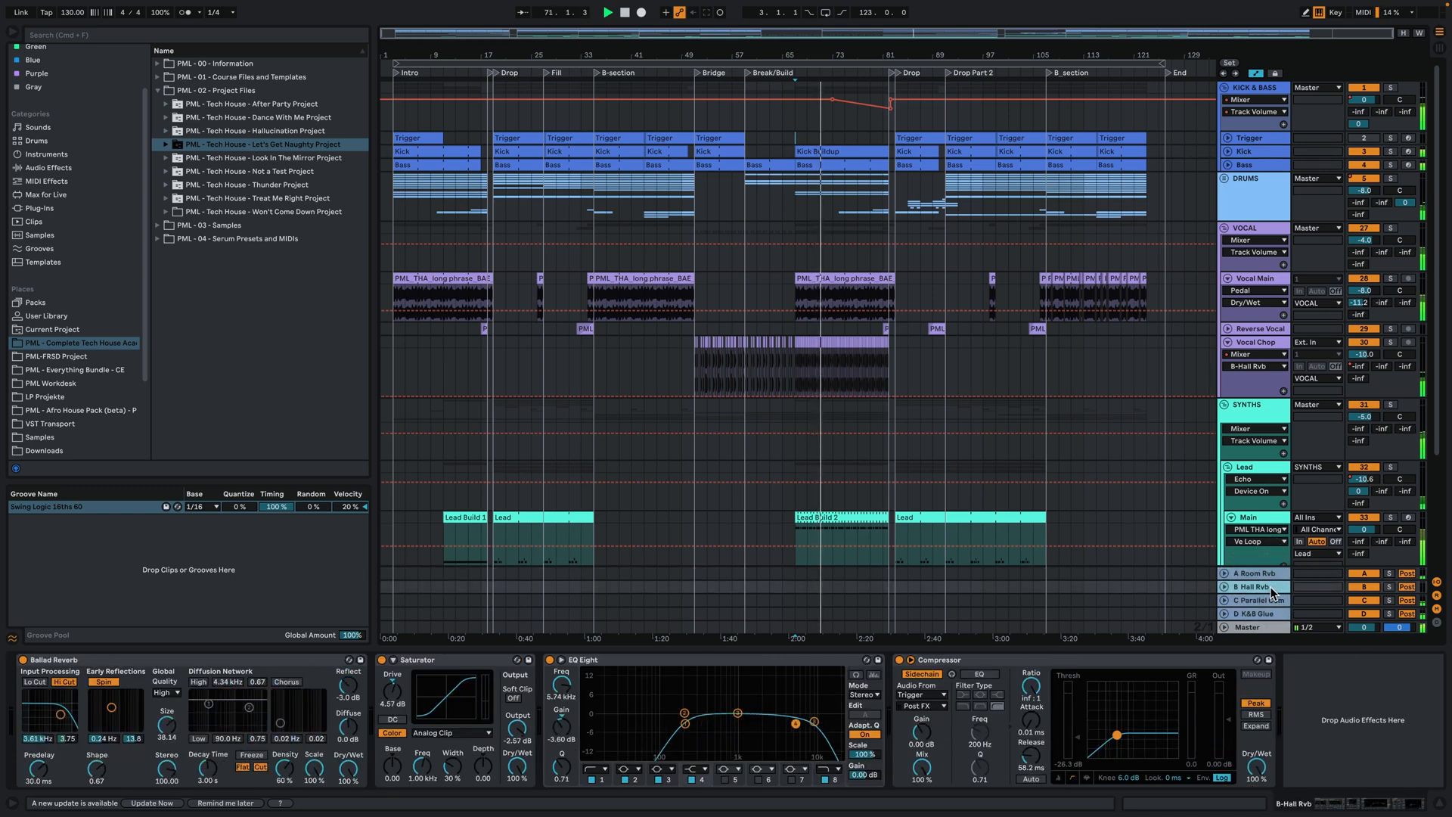
left_click(1271, 600)
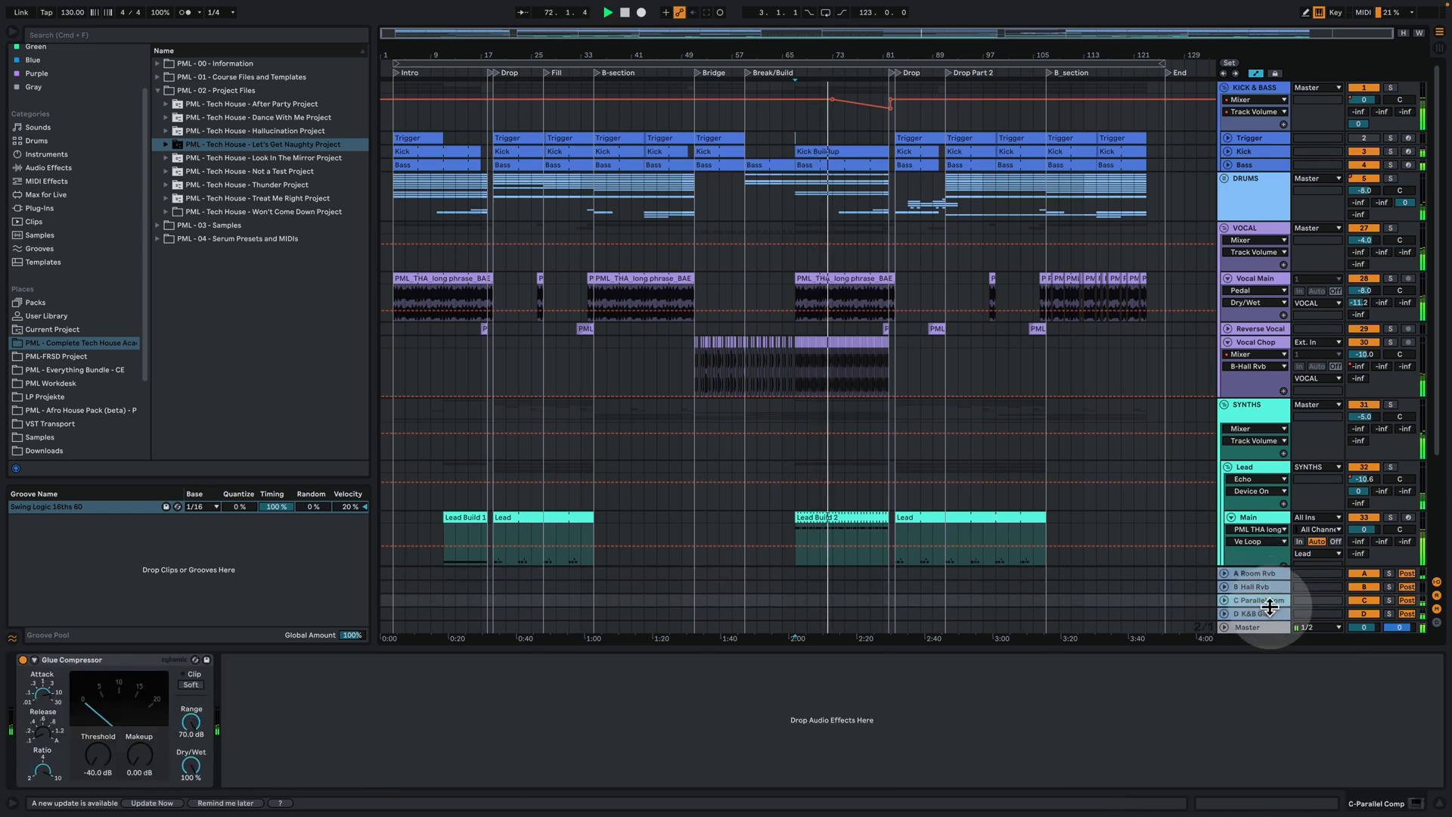
left_click(1272, 610)
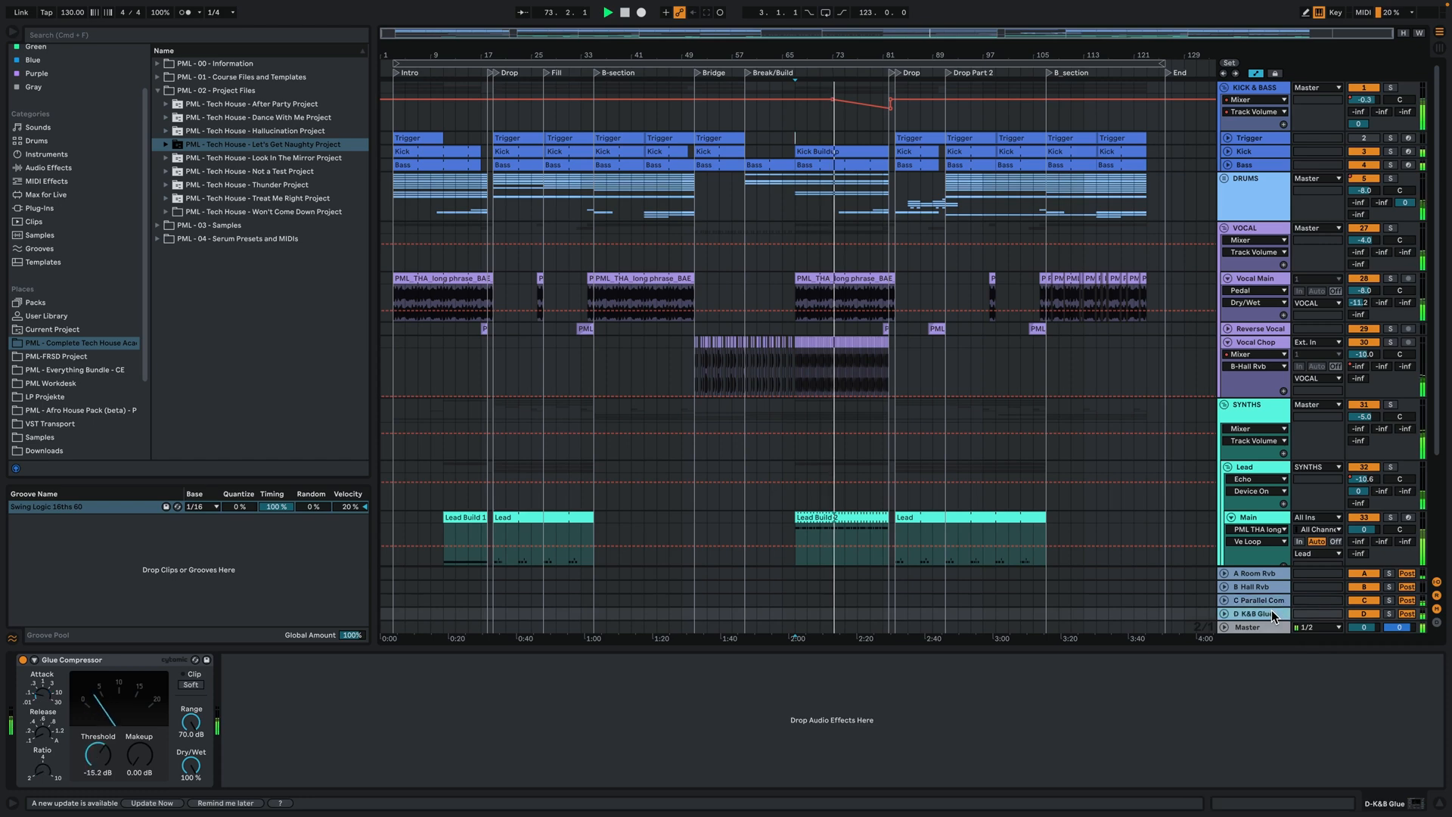
left_click(1268, 624)
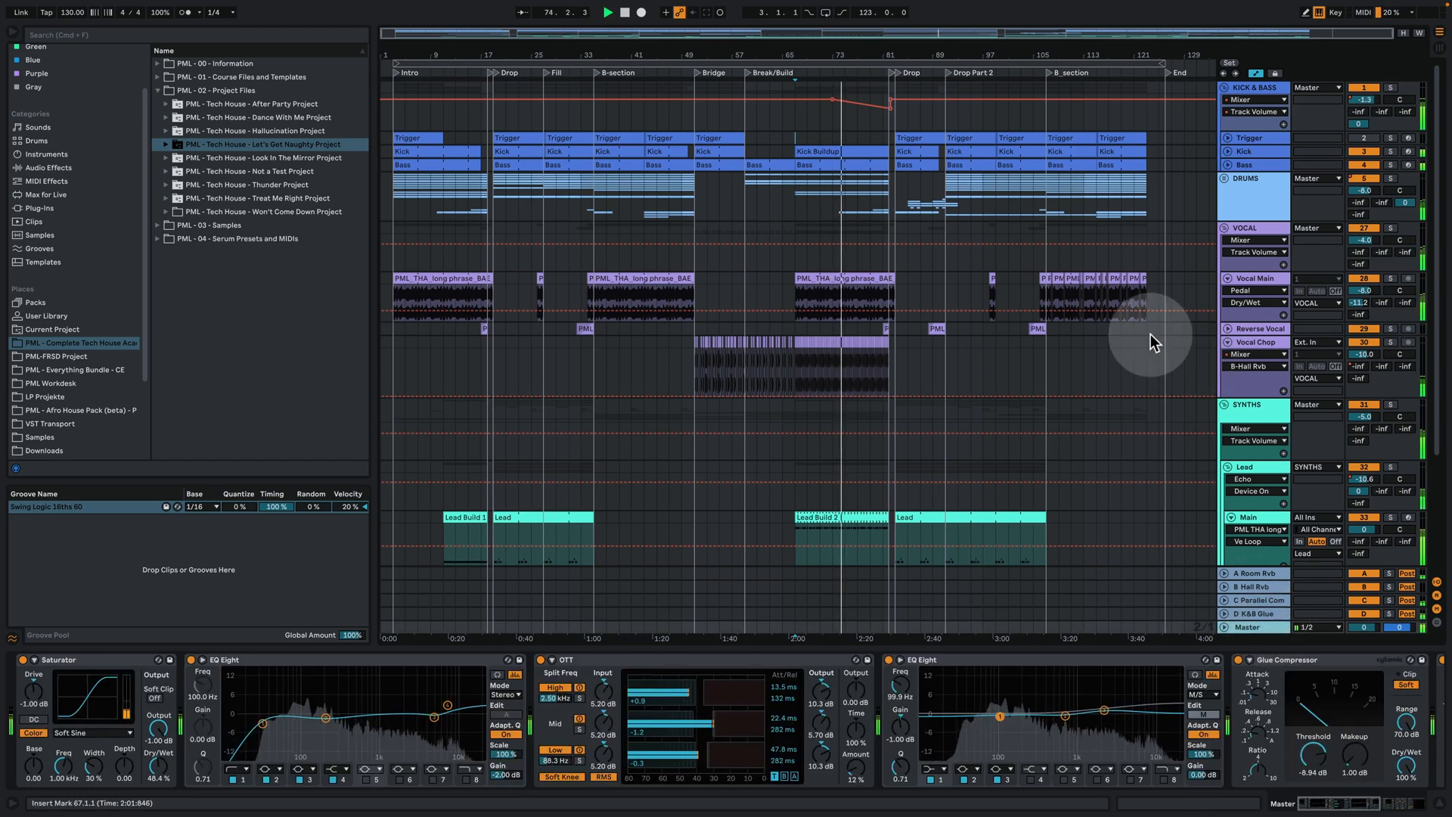
Hide the device view, unfold the Pad track and examine the MIDI notes of its clip before returning to the devices
left_click(1430, 795)
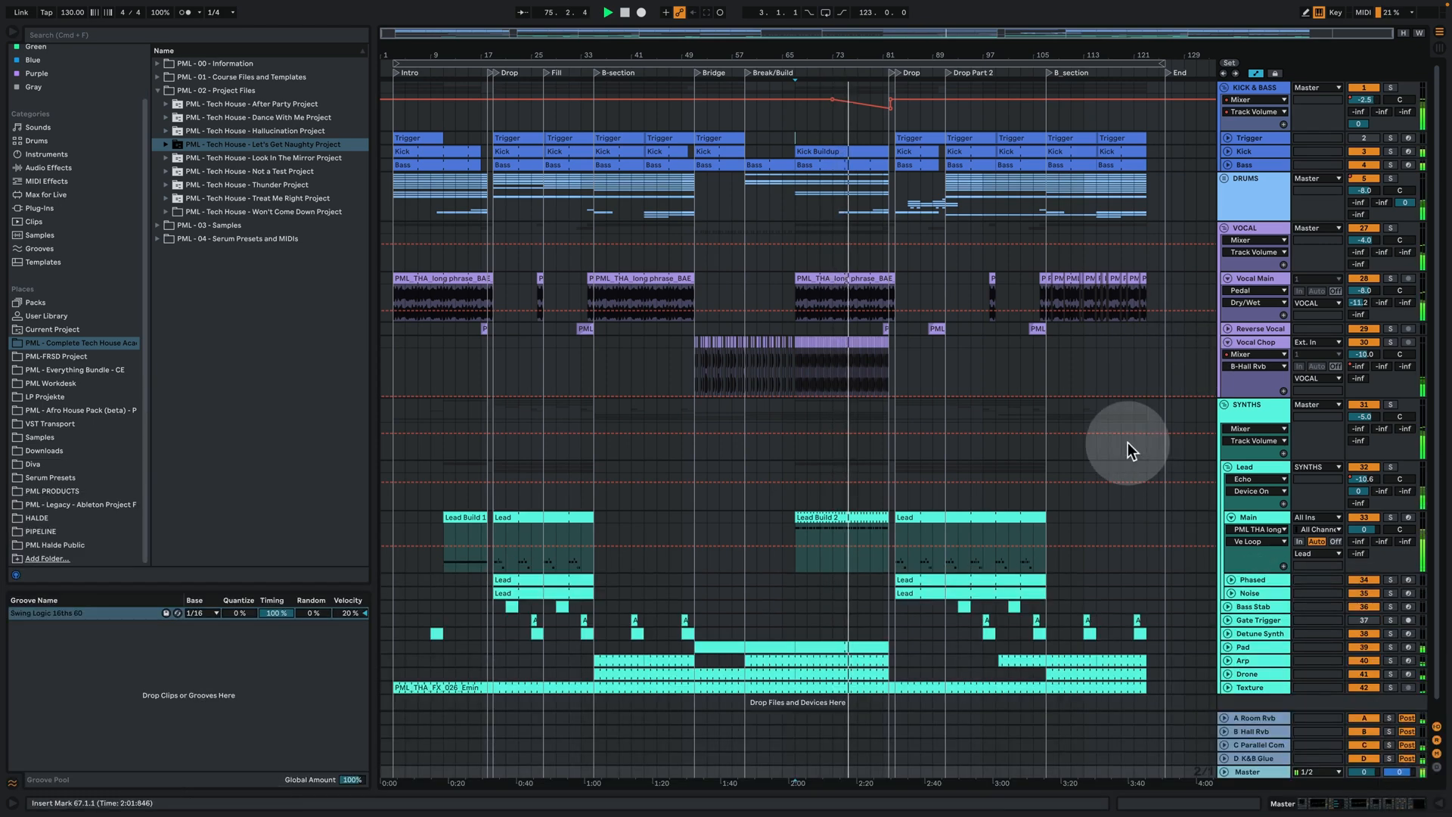
scroll(1128, 442, "down", 1)
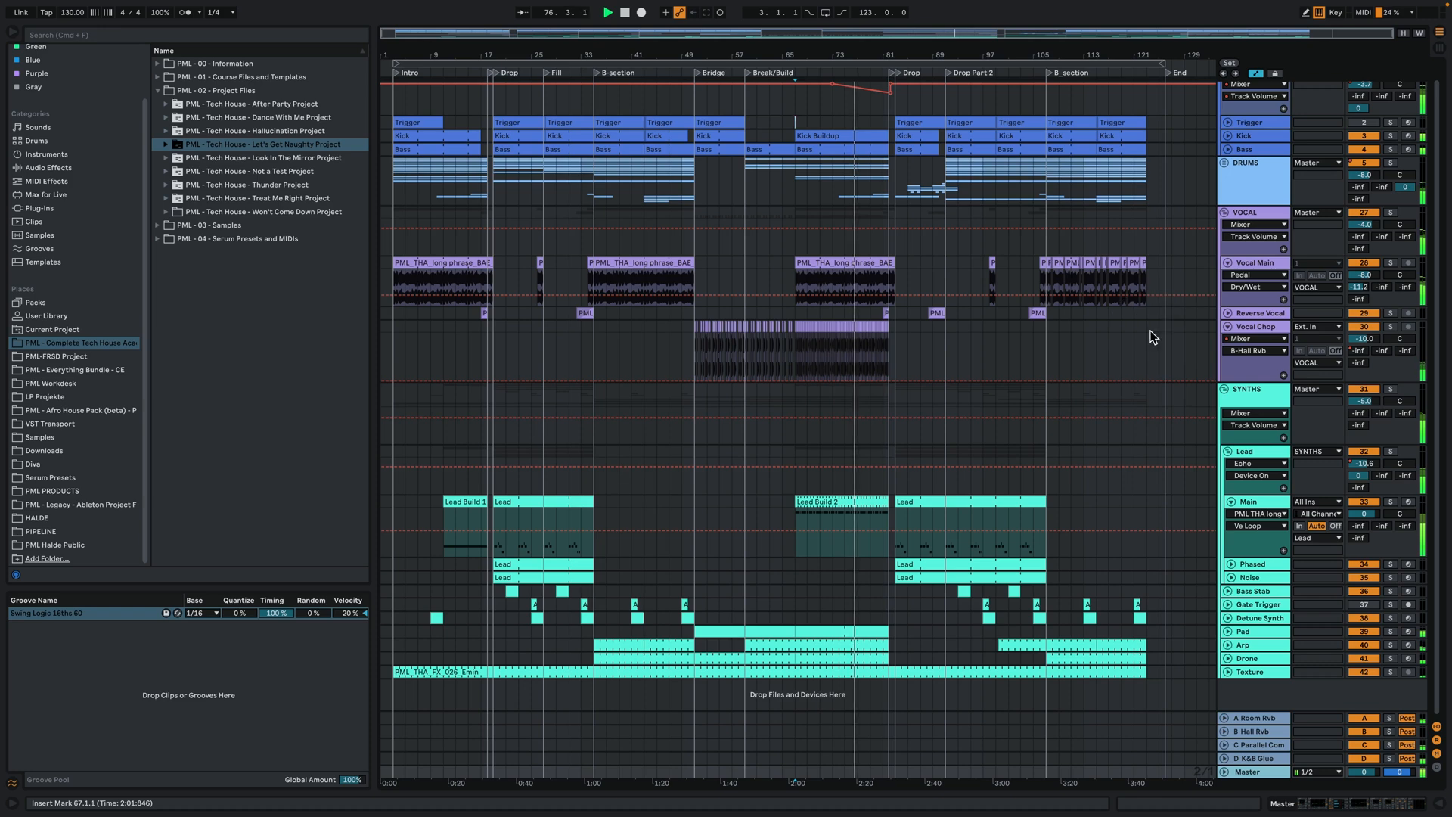
left_click(1039, 294)
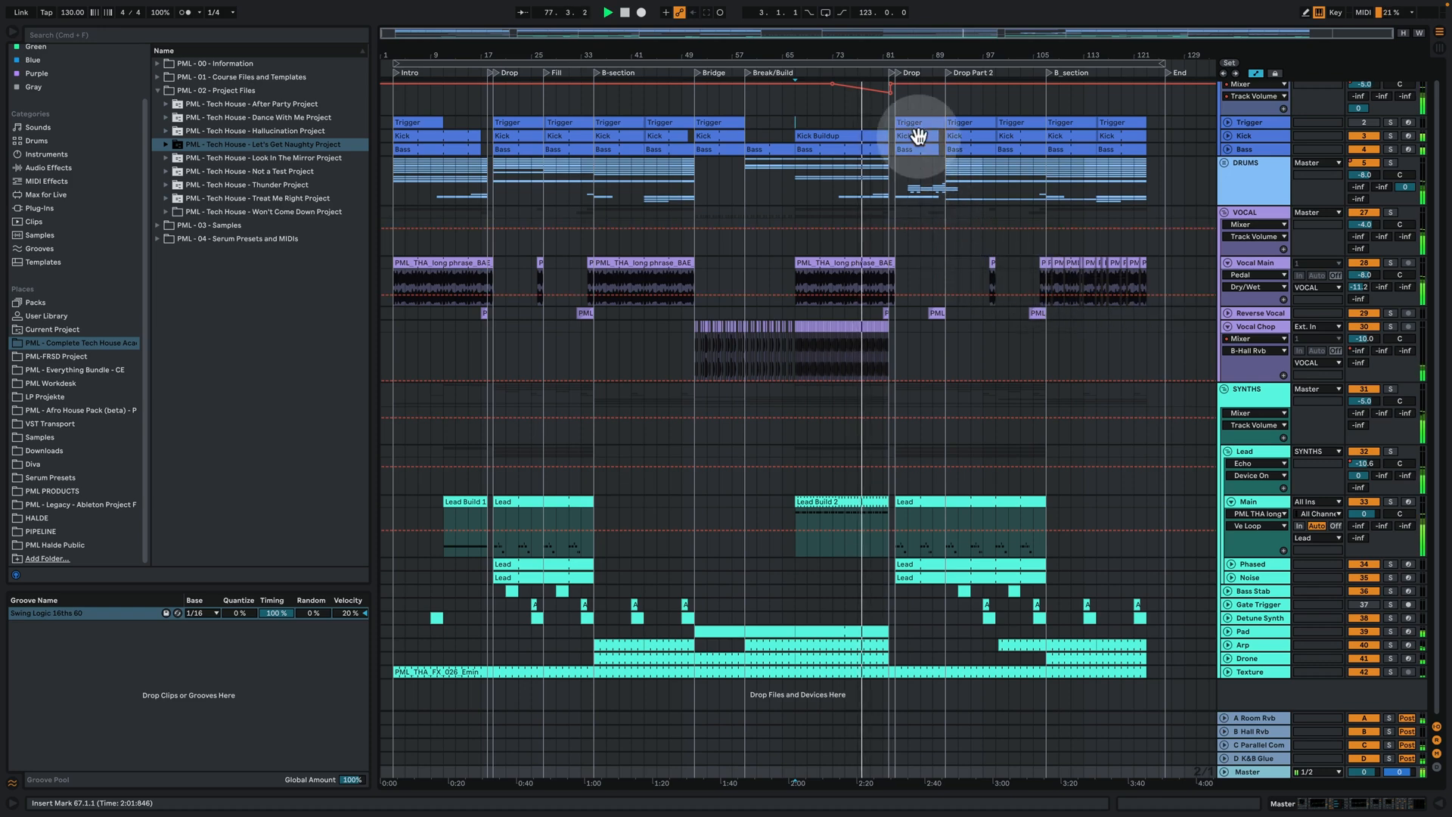
left_click(1229, 630)
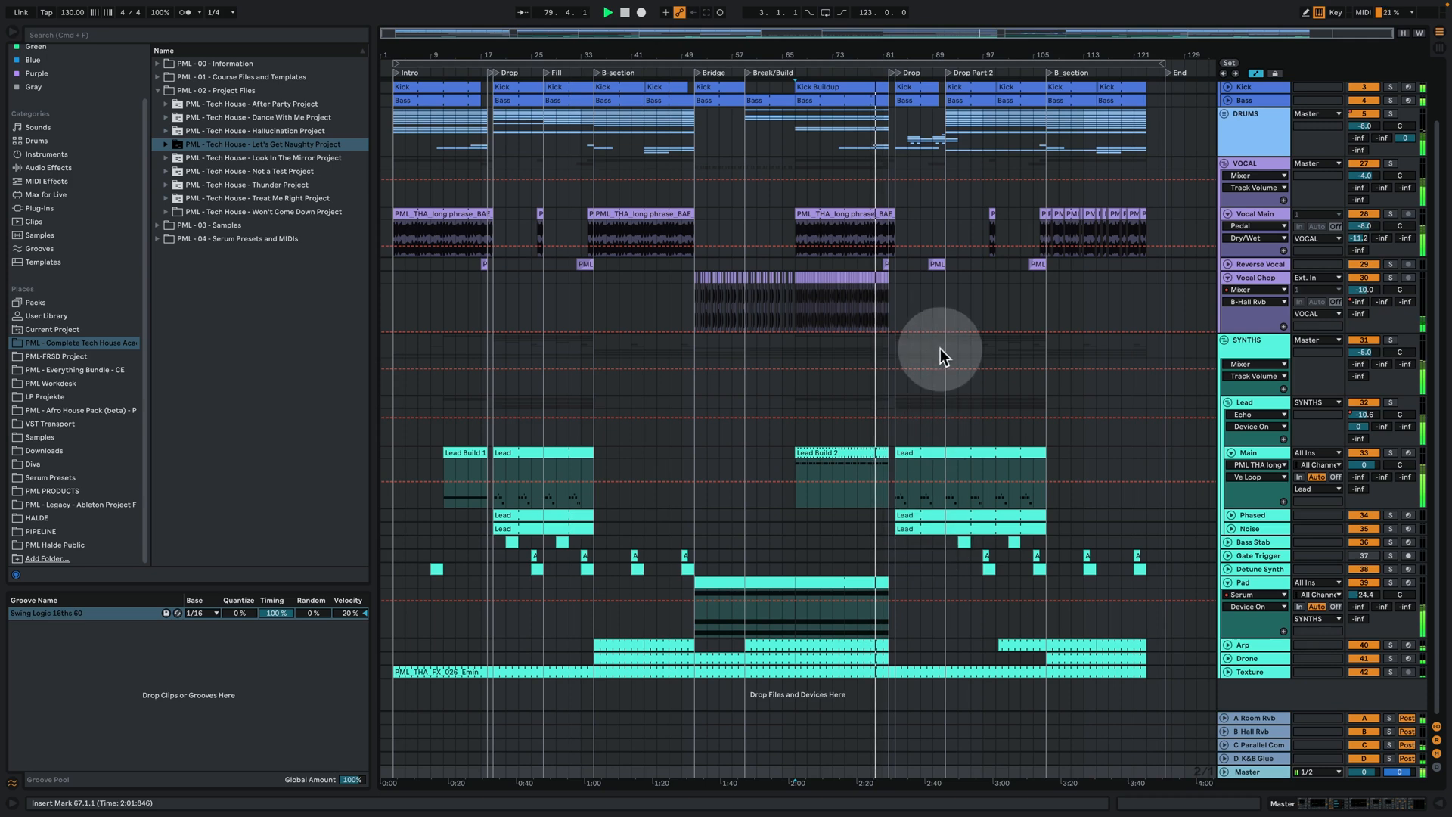
double_click(860, 580)
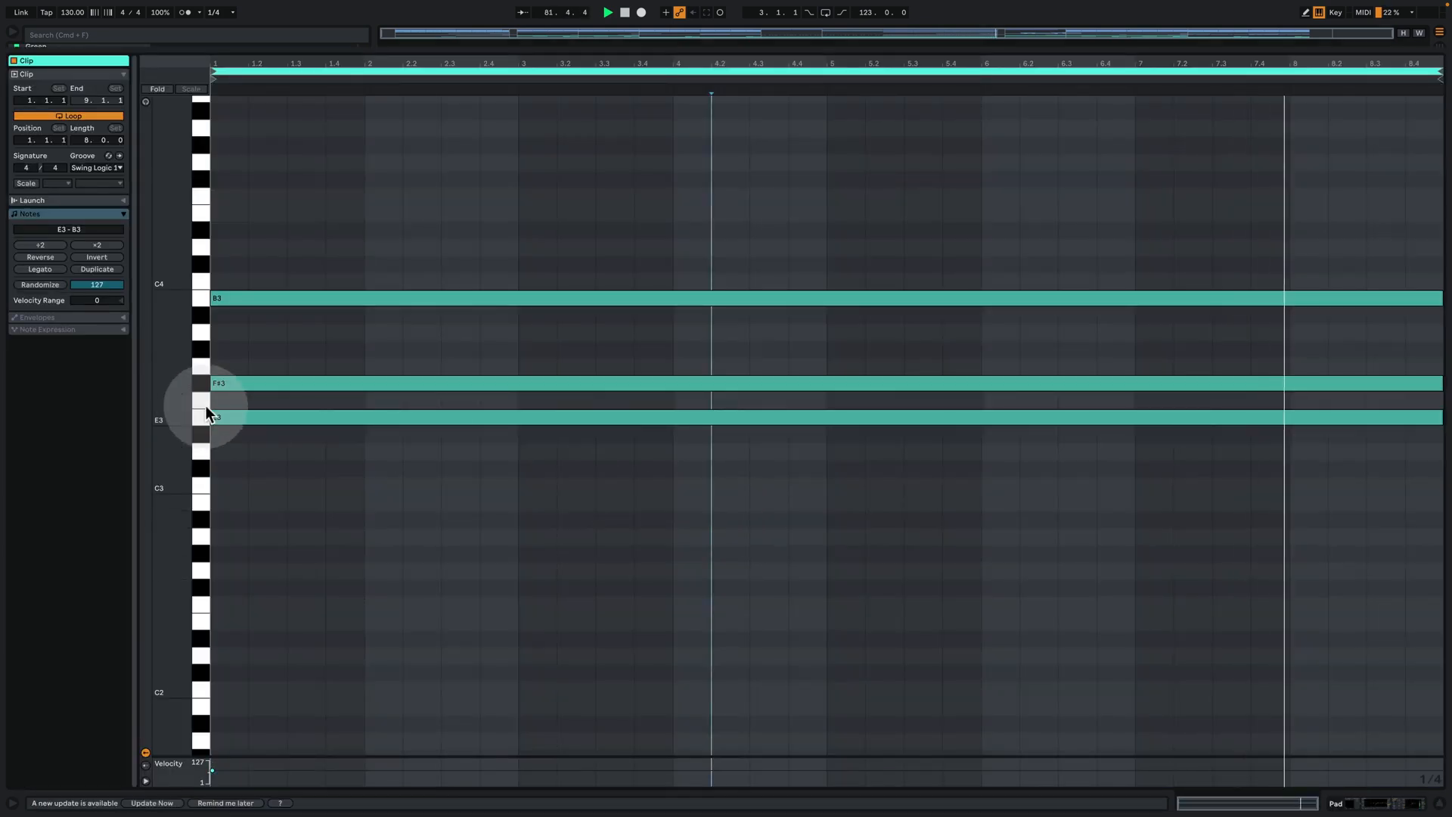
left_click(1353, 801)
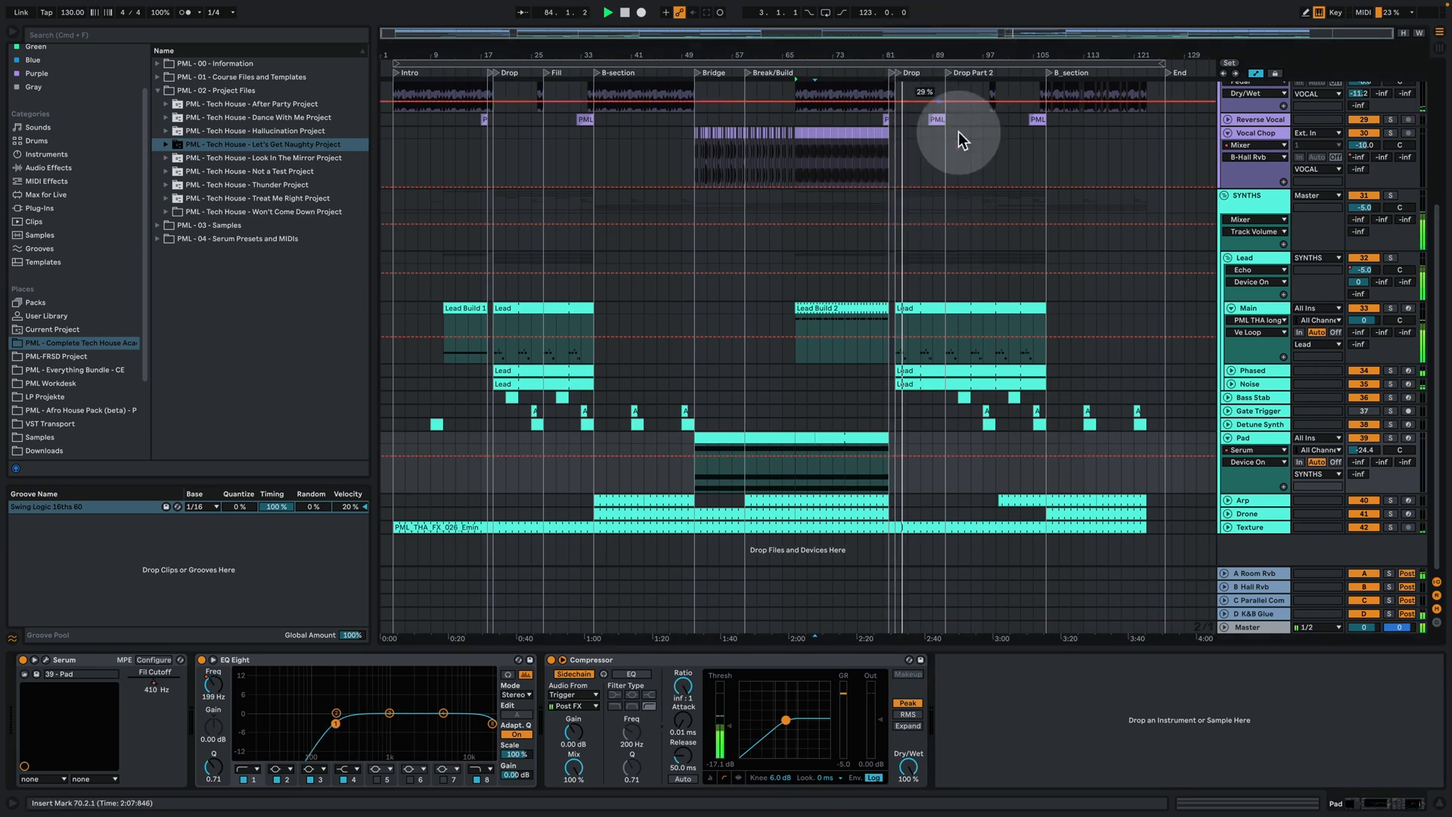
Play the second Drop from bar 83 with the Main lead track's devices shown
scroll(1016, 300, "up", 5)
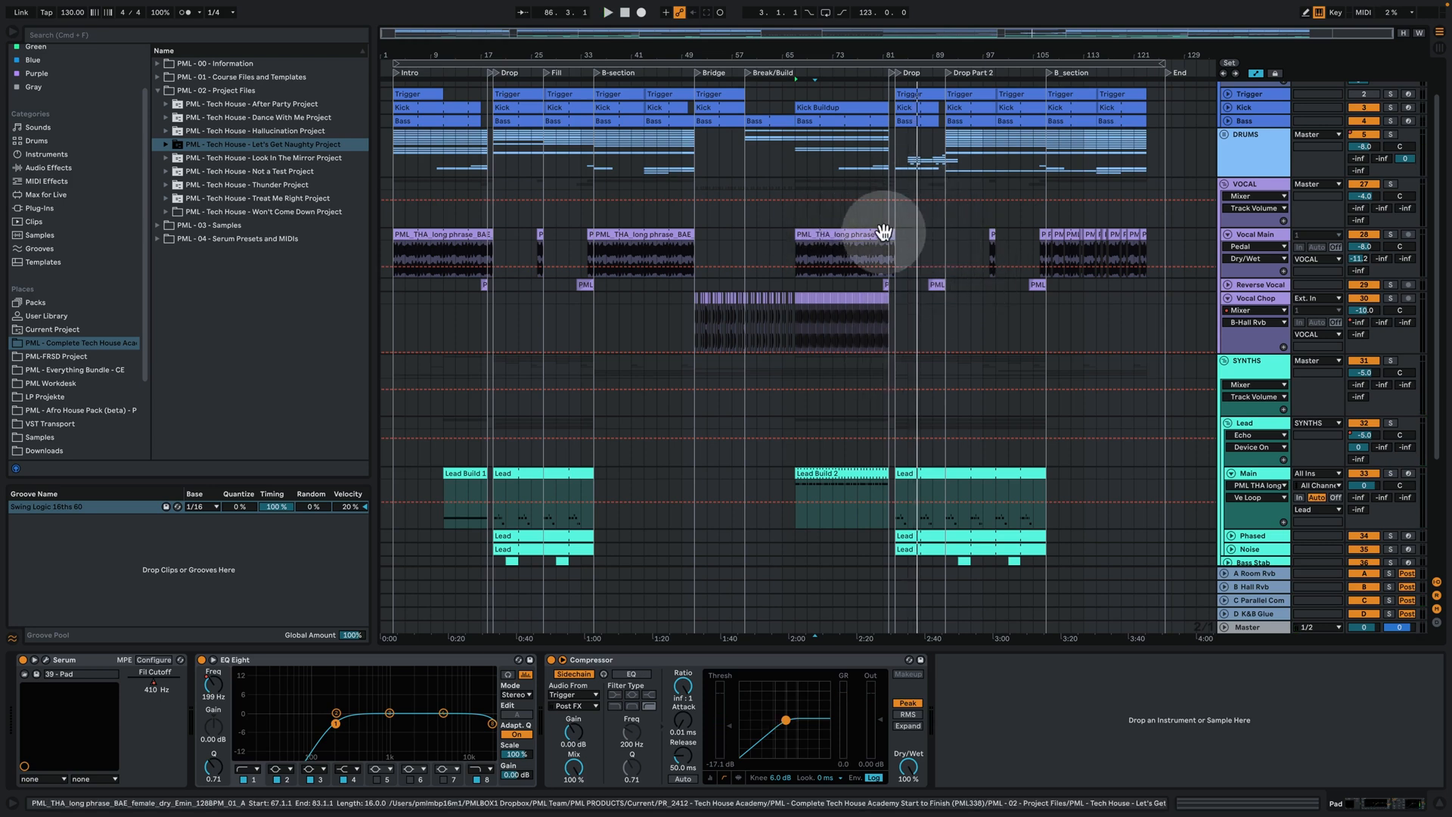
left_click(928, 121)
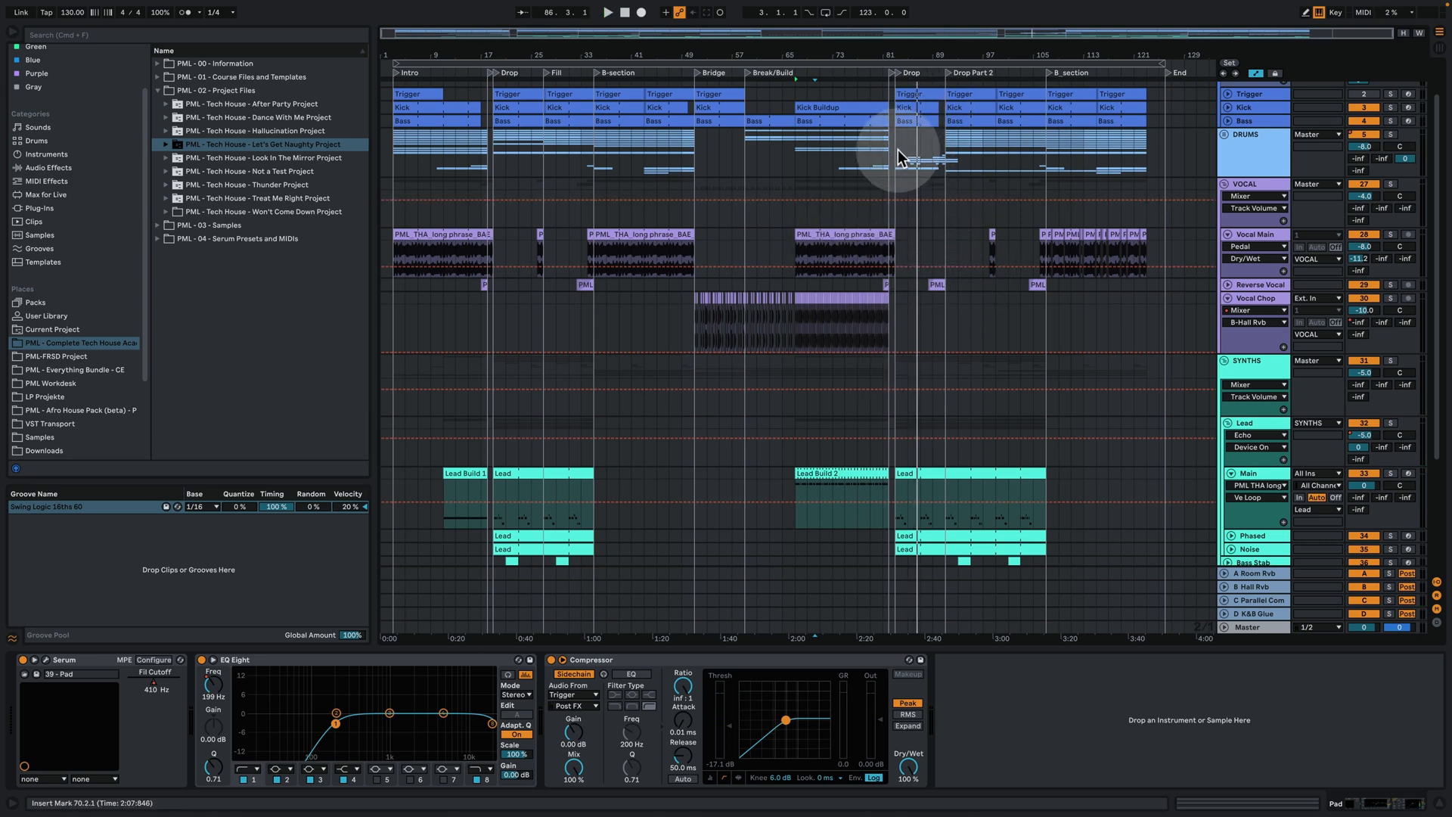
left_click(898, 492)
key("space")
left_click_drag(910, 58, 911, 166)
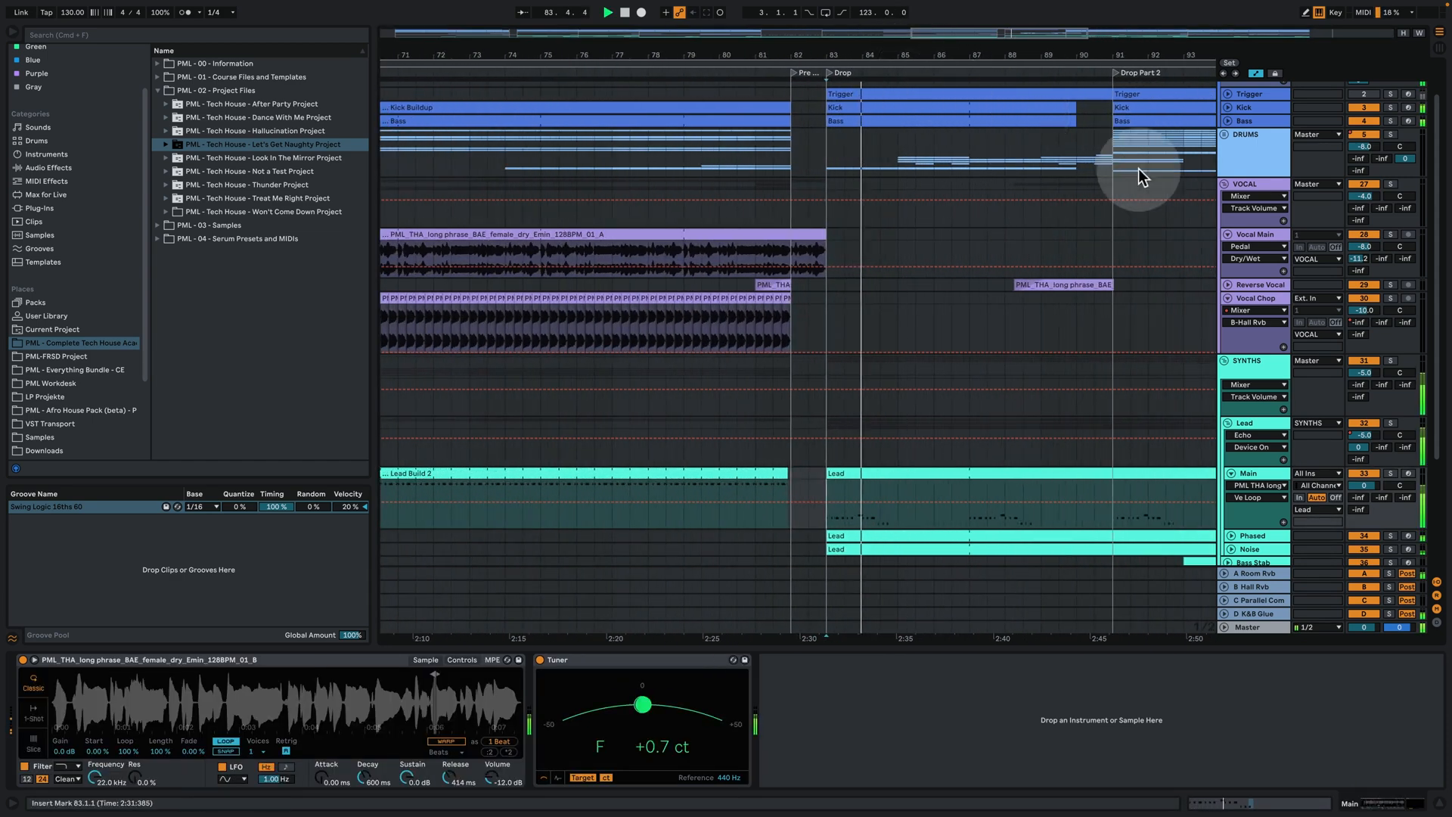
Unfold the DRUMS group and its Stab track to examine the stab and snare parts of the second Drop
left_click(1222, 130)
left_click(1224, 134)
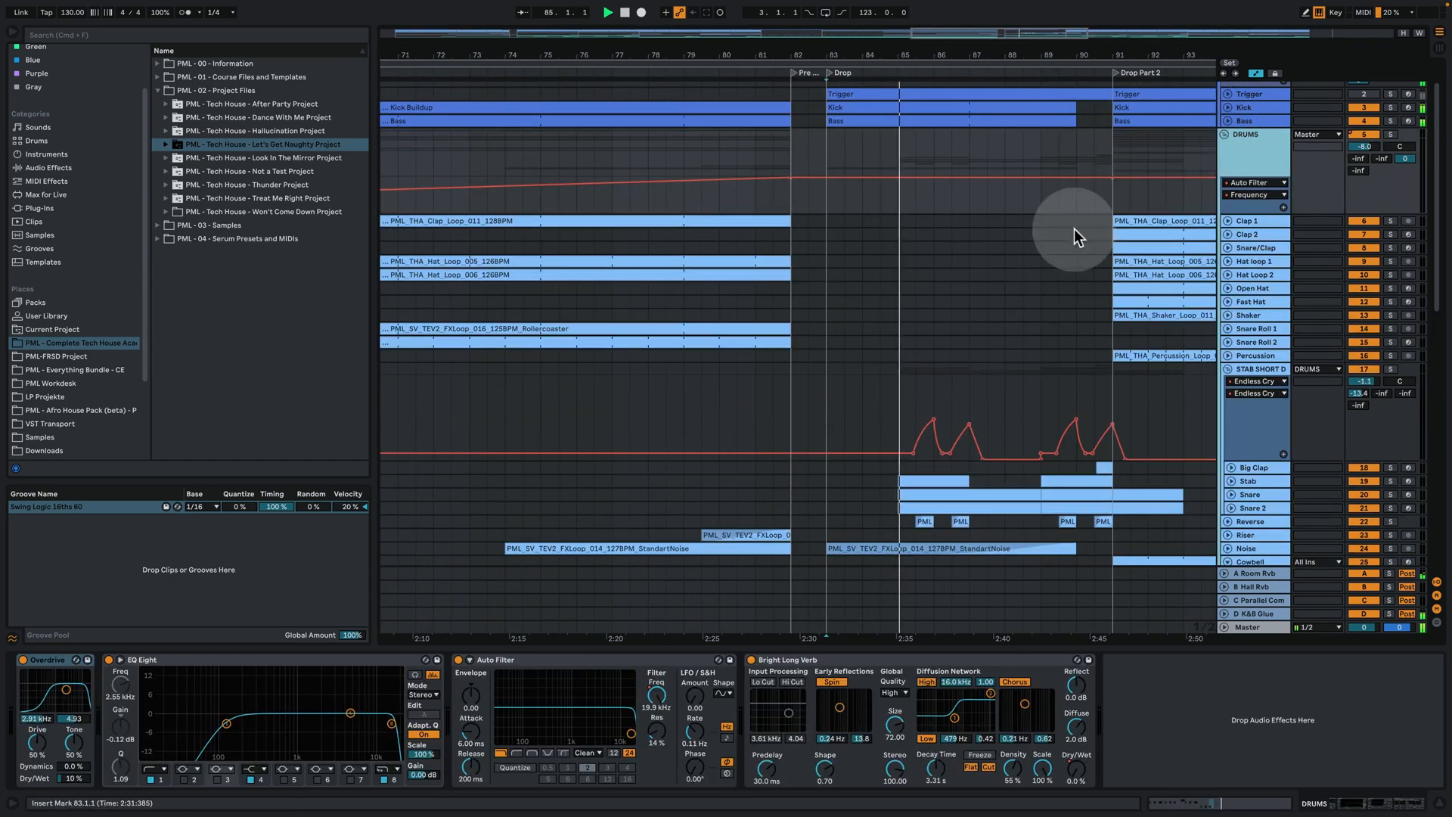
left_click(1231, 481)
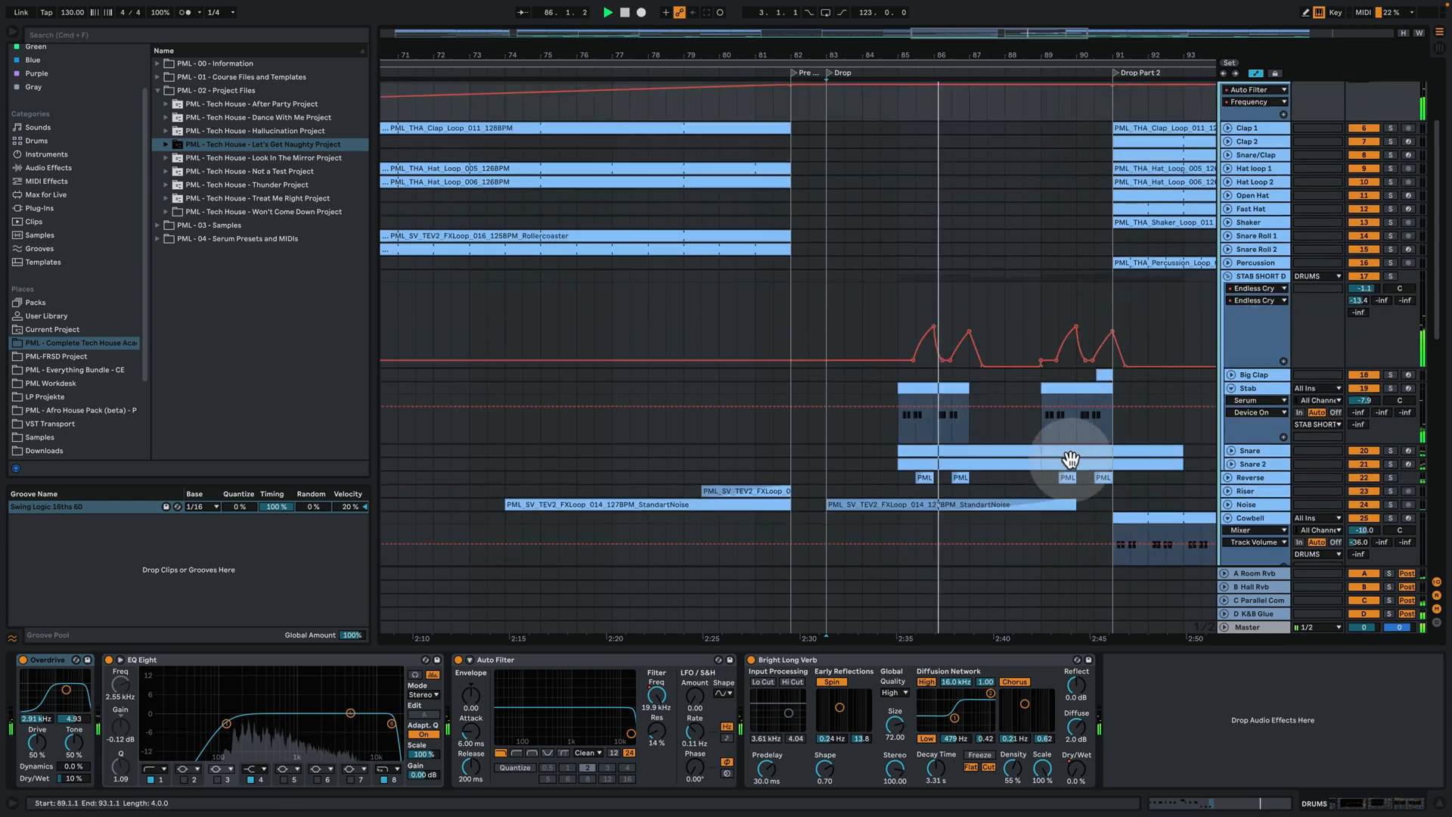
left_click_drag(996, 57, 921, 22)
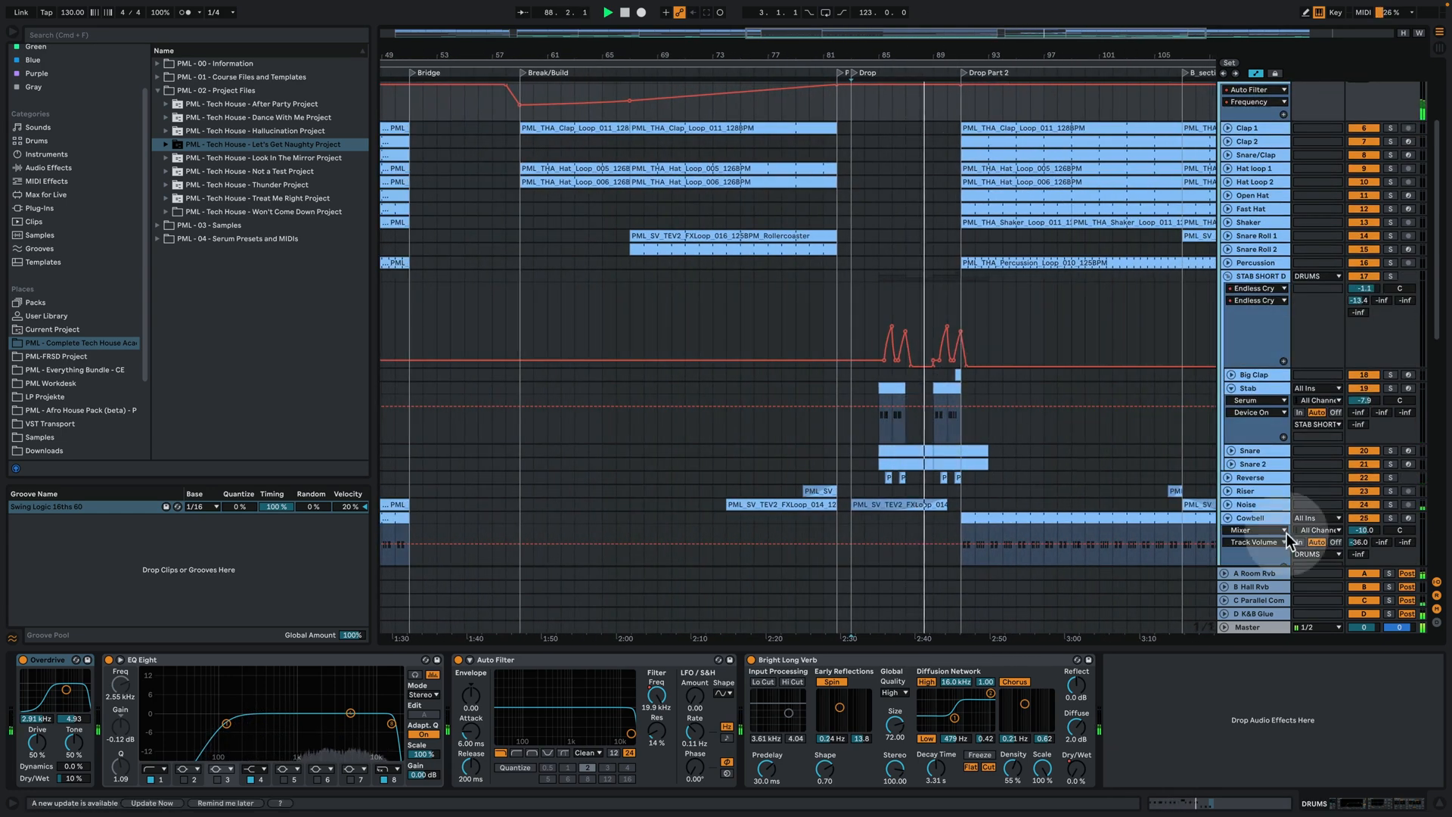
Unfold the Reverse and Snare tracks and examine their clips leading into Drop Part 2
left_click(1225, 477)
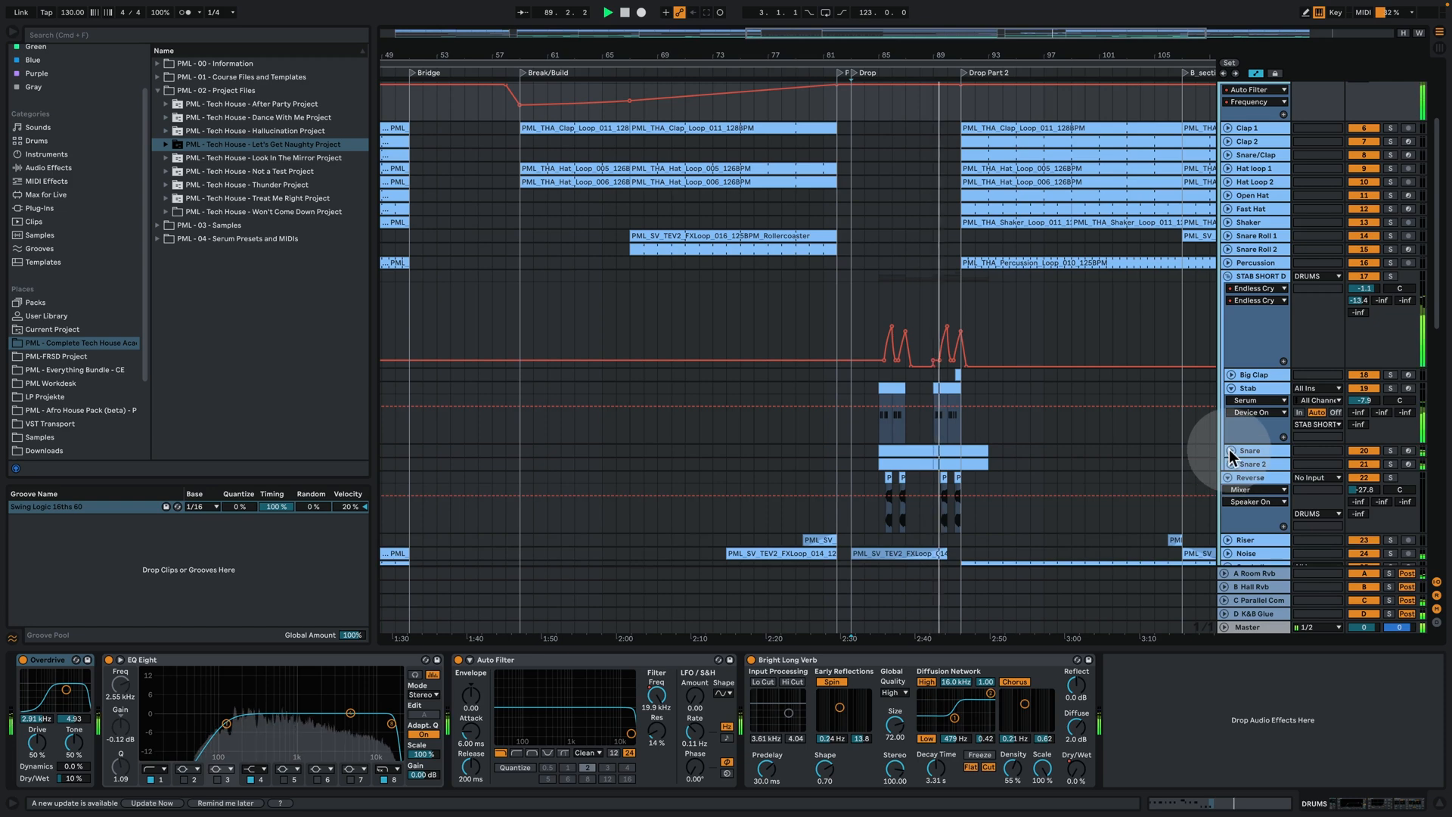
left_click(1230, 451)
left_click_drag(962, 56, 966, 114)
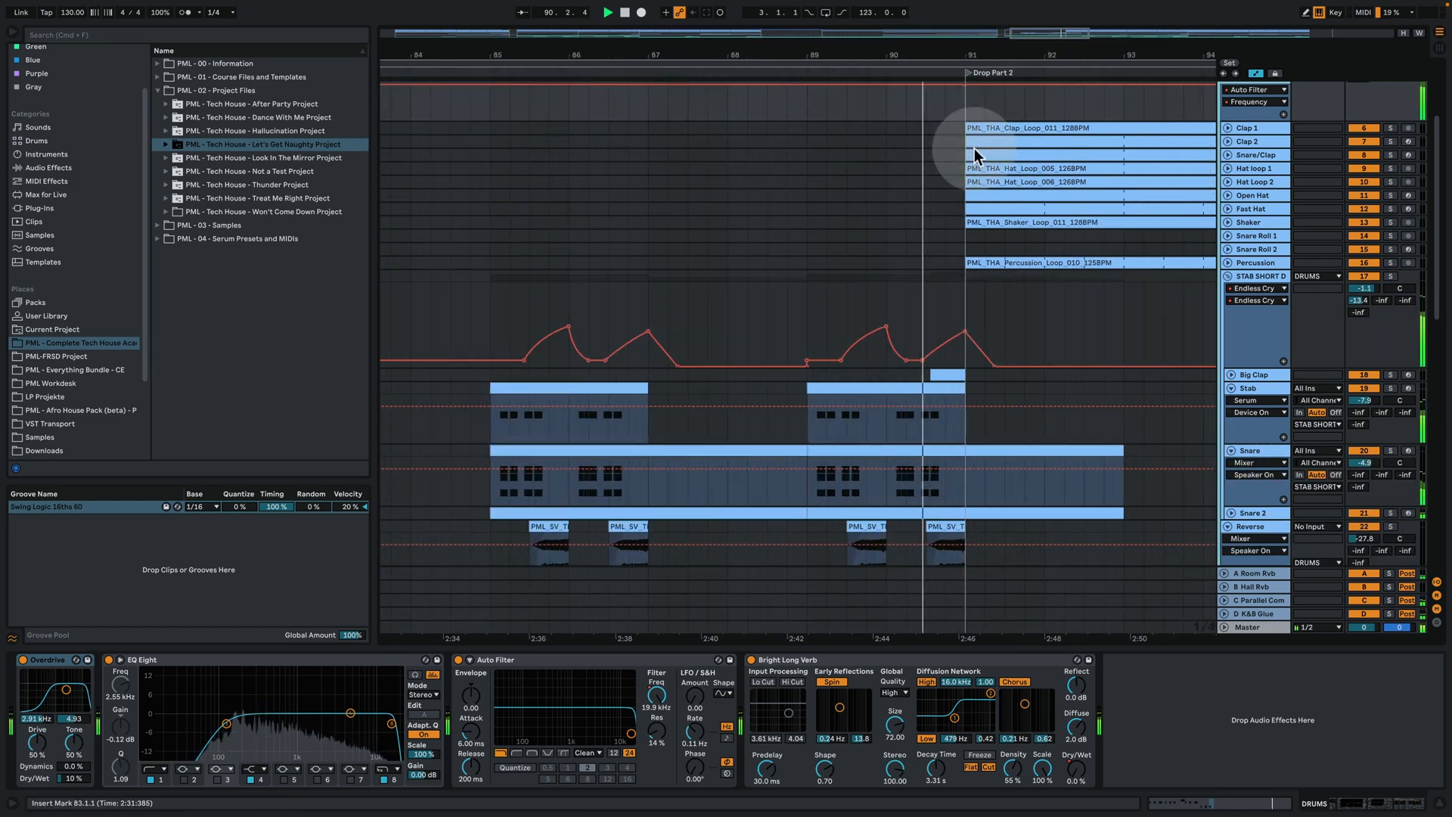
left_click_drag(1003, 53, 949, 15)
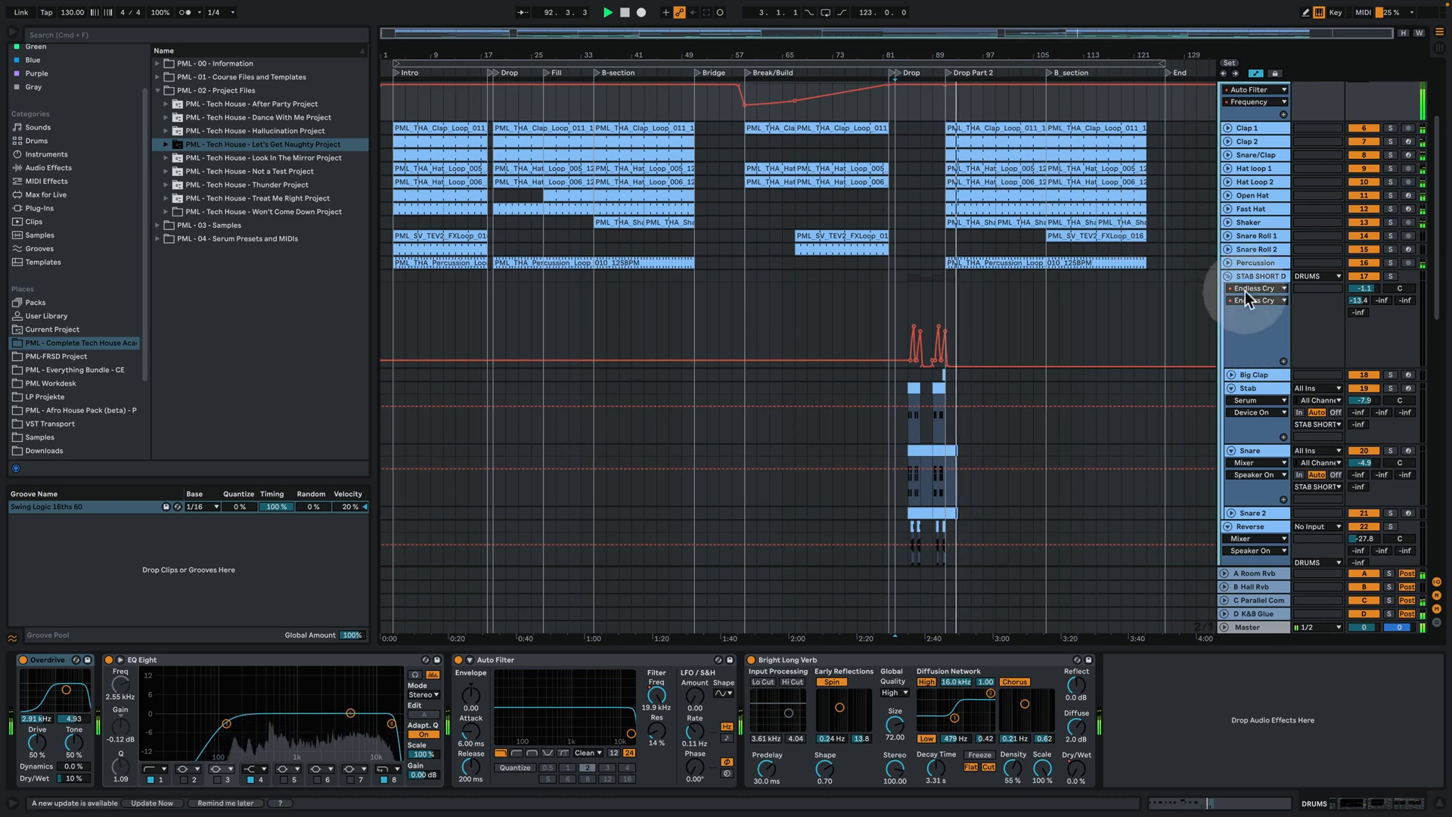
Play the B_section from bar 107 and fold the DRUMS group
scroll(1119, 317, "up", 5)
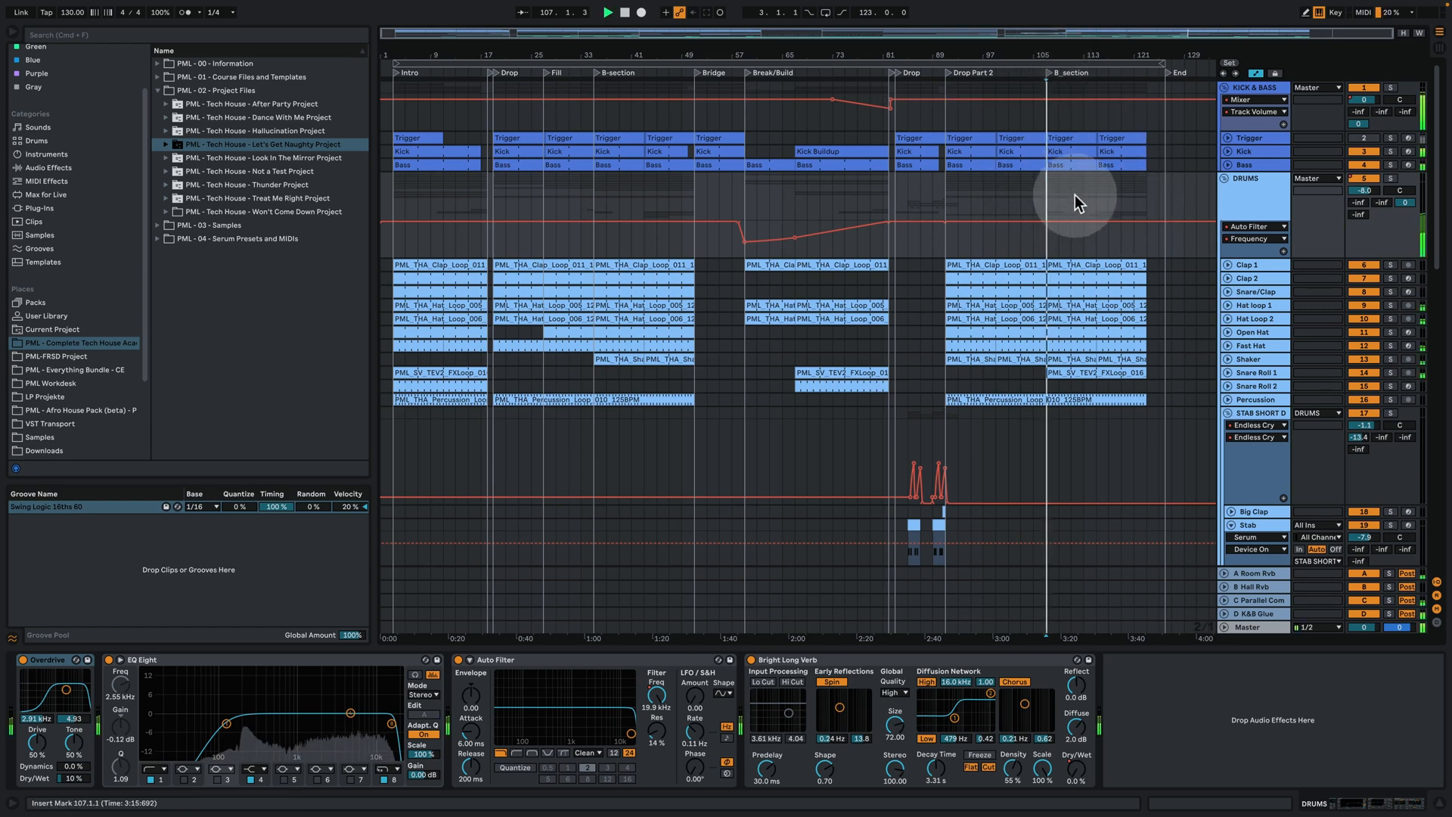
left_click(1225, 180)
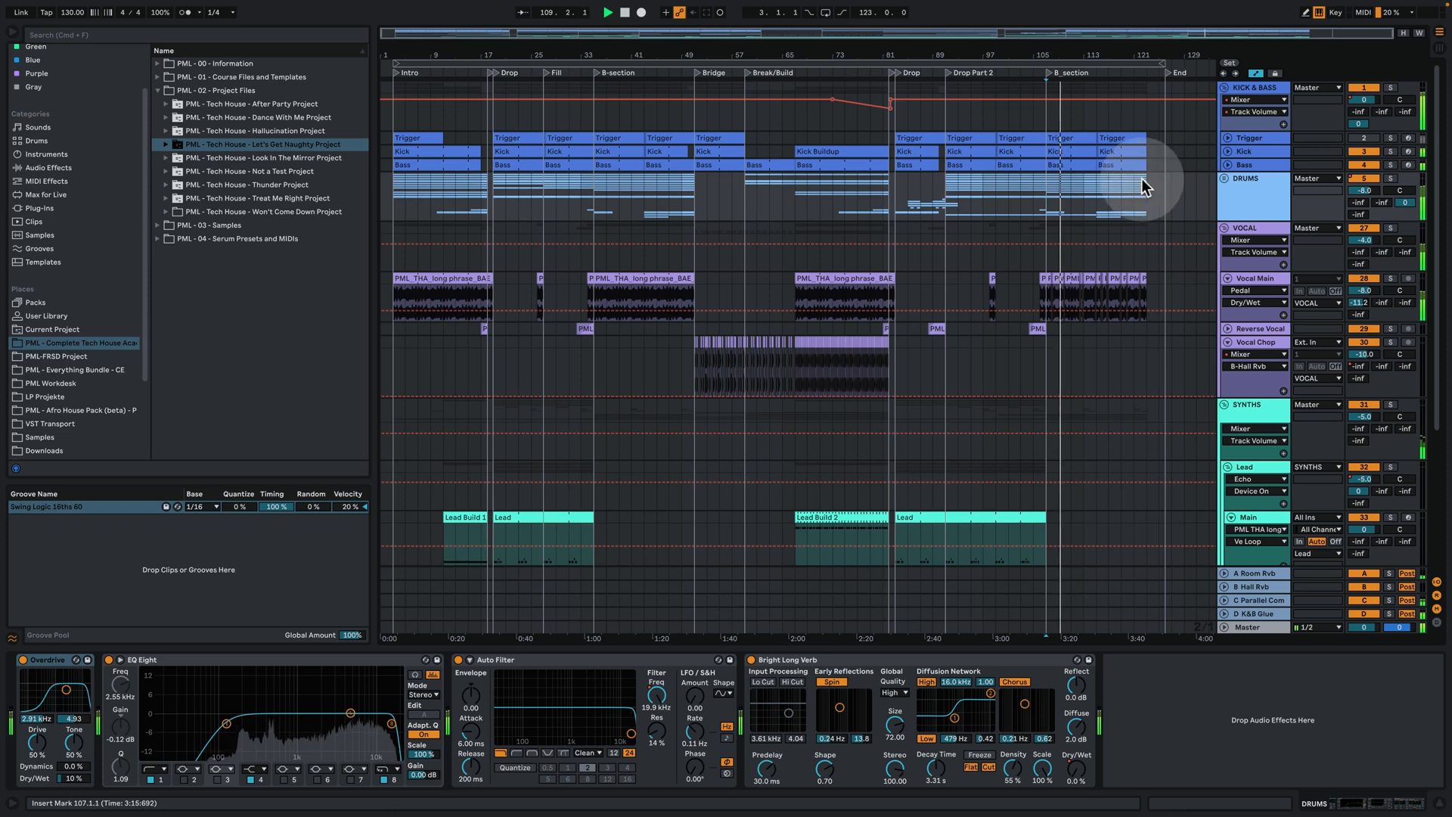
left_click(1230, 231)
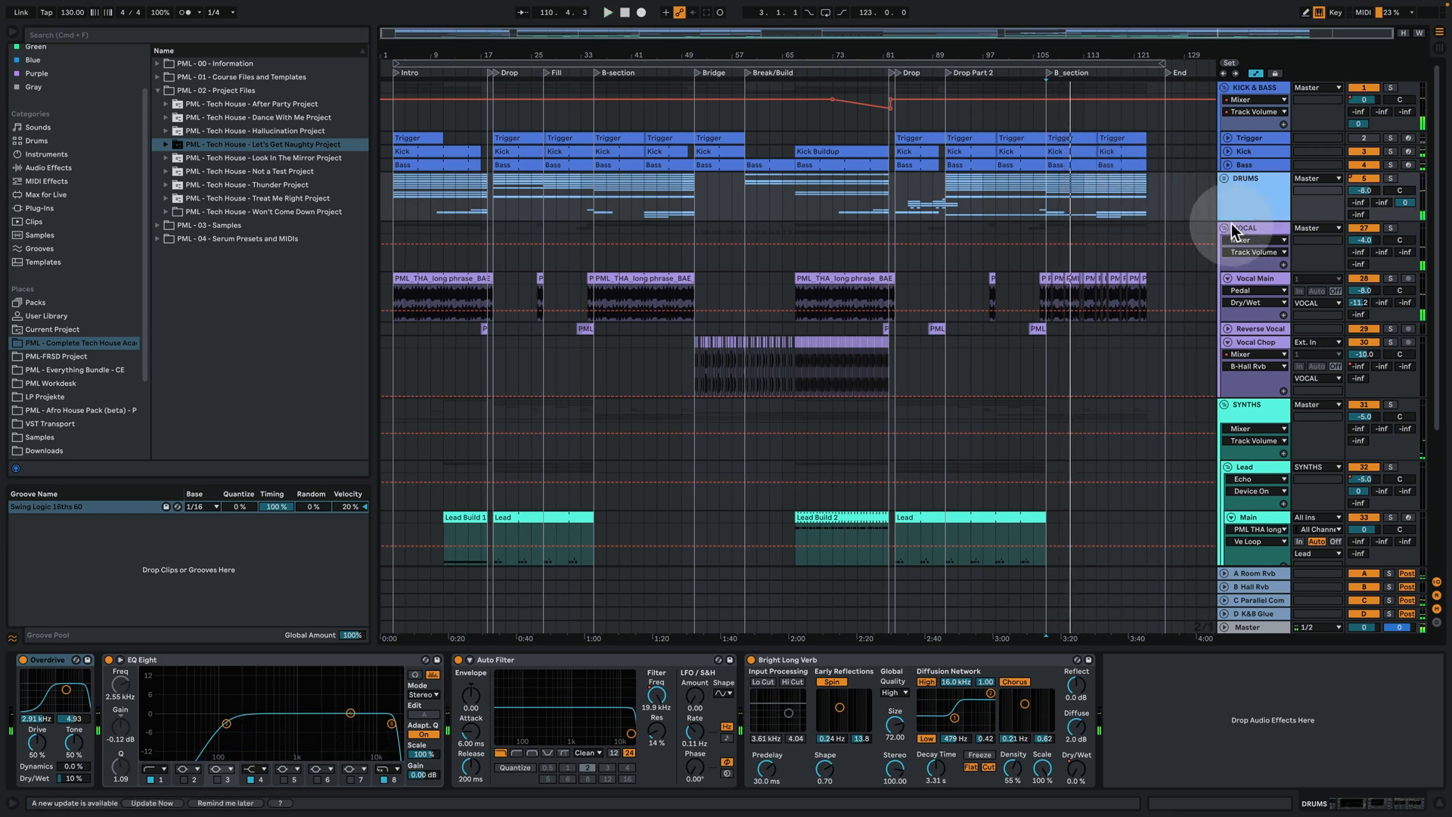
left_click(1243, 196)
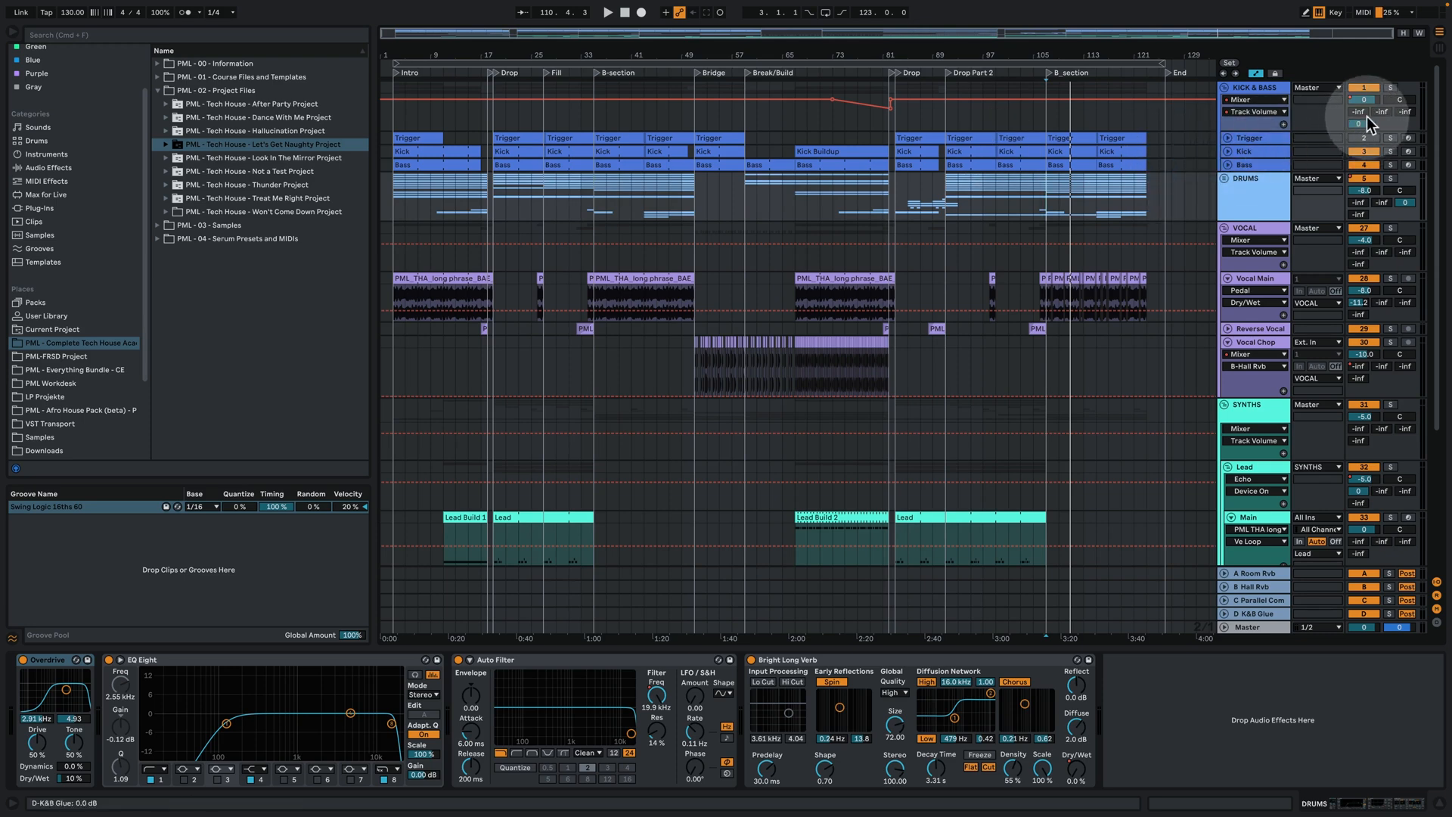
Solo the KICK & BASS group and play it from bar 115
left_click(1389, 88)
left_click(1098, 117)
key("space")
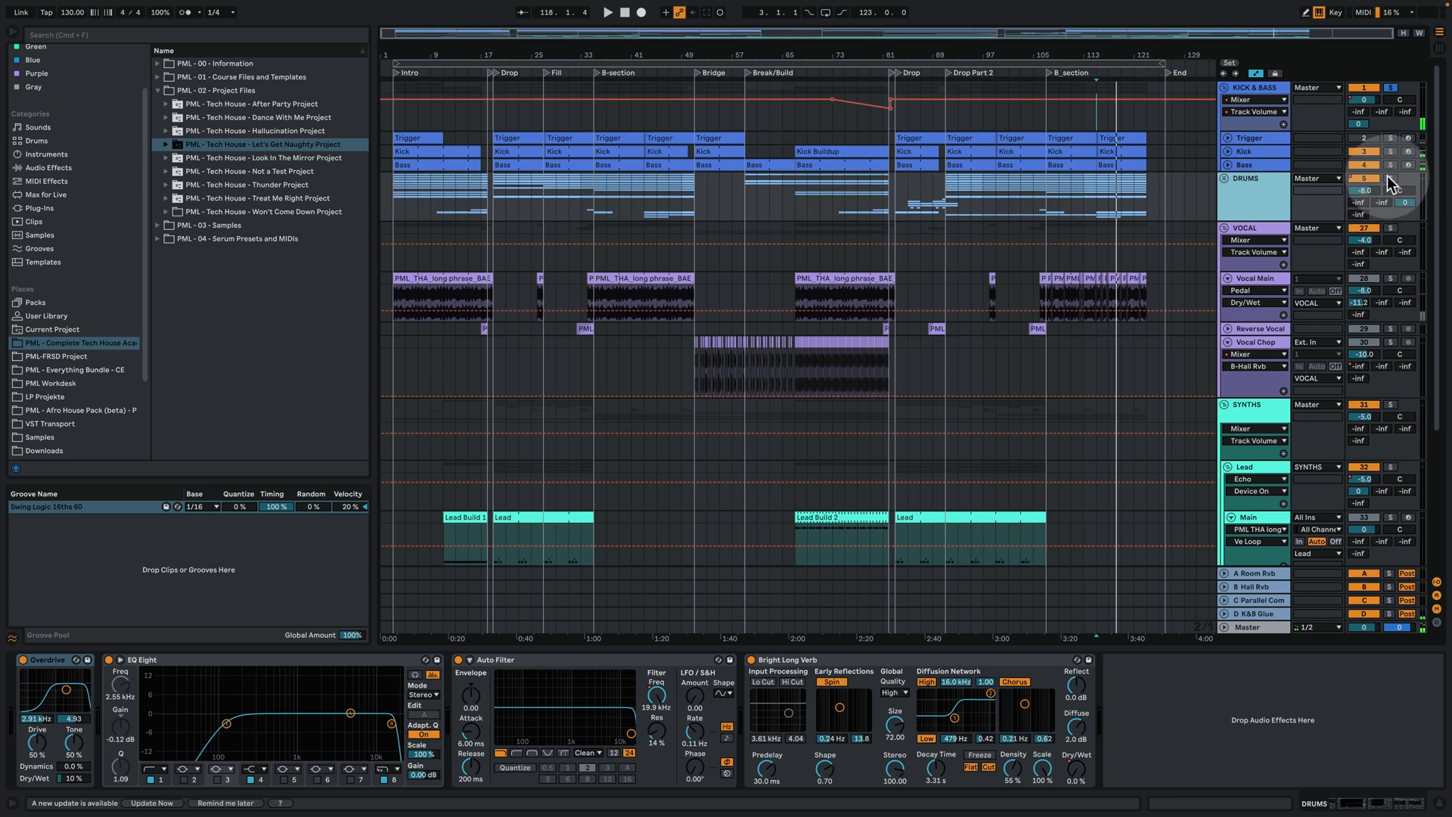
Solo the DRUMS group, play it from bars 115 and 107, and switch the solo to the VOCAL group
left_click(1389, 178)
key("space")
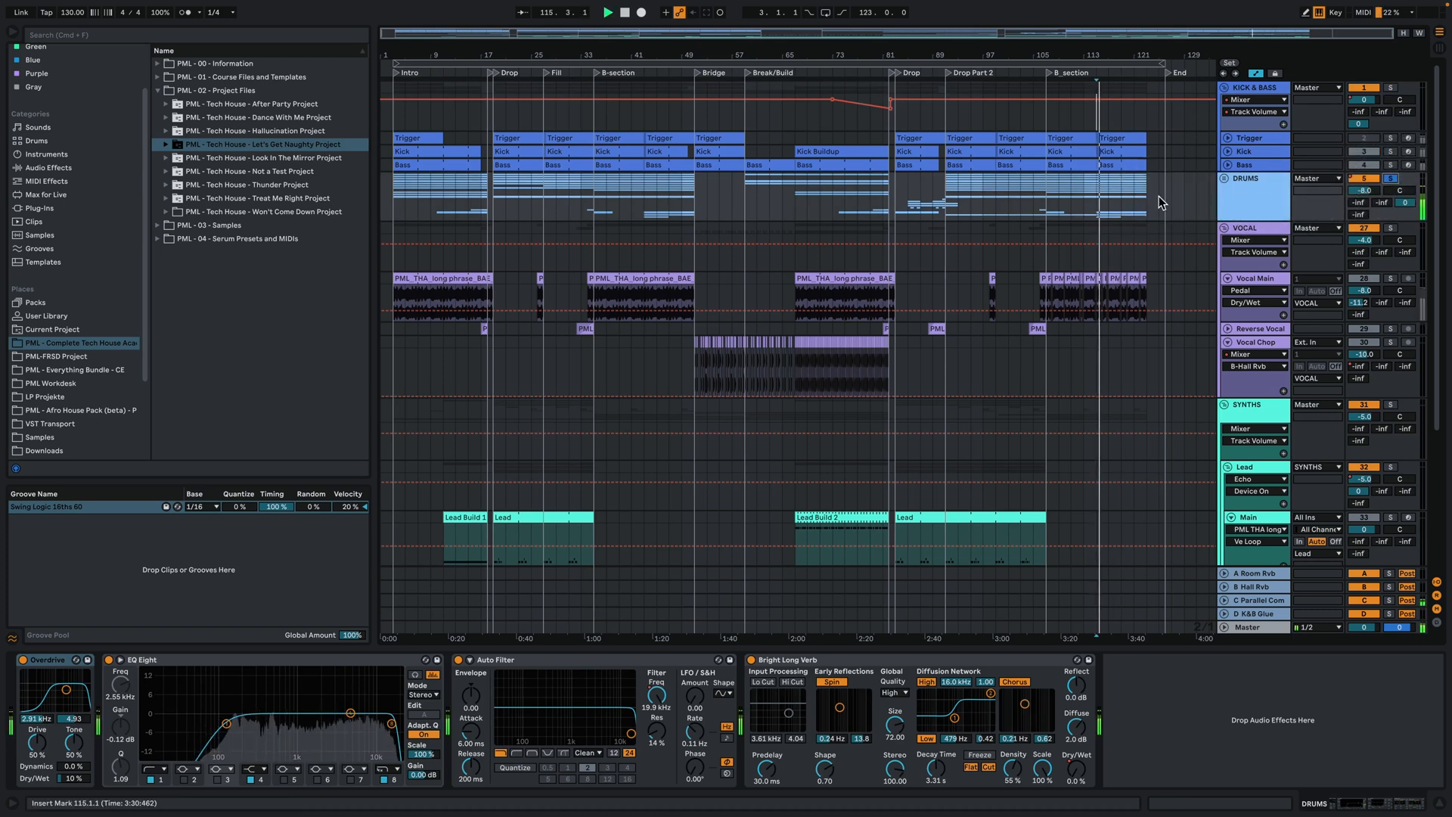
left_click(1054, 206)
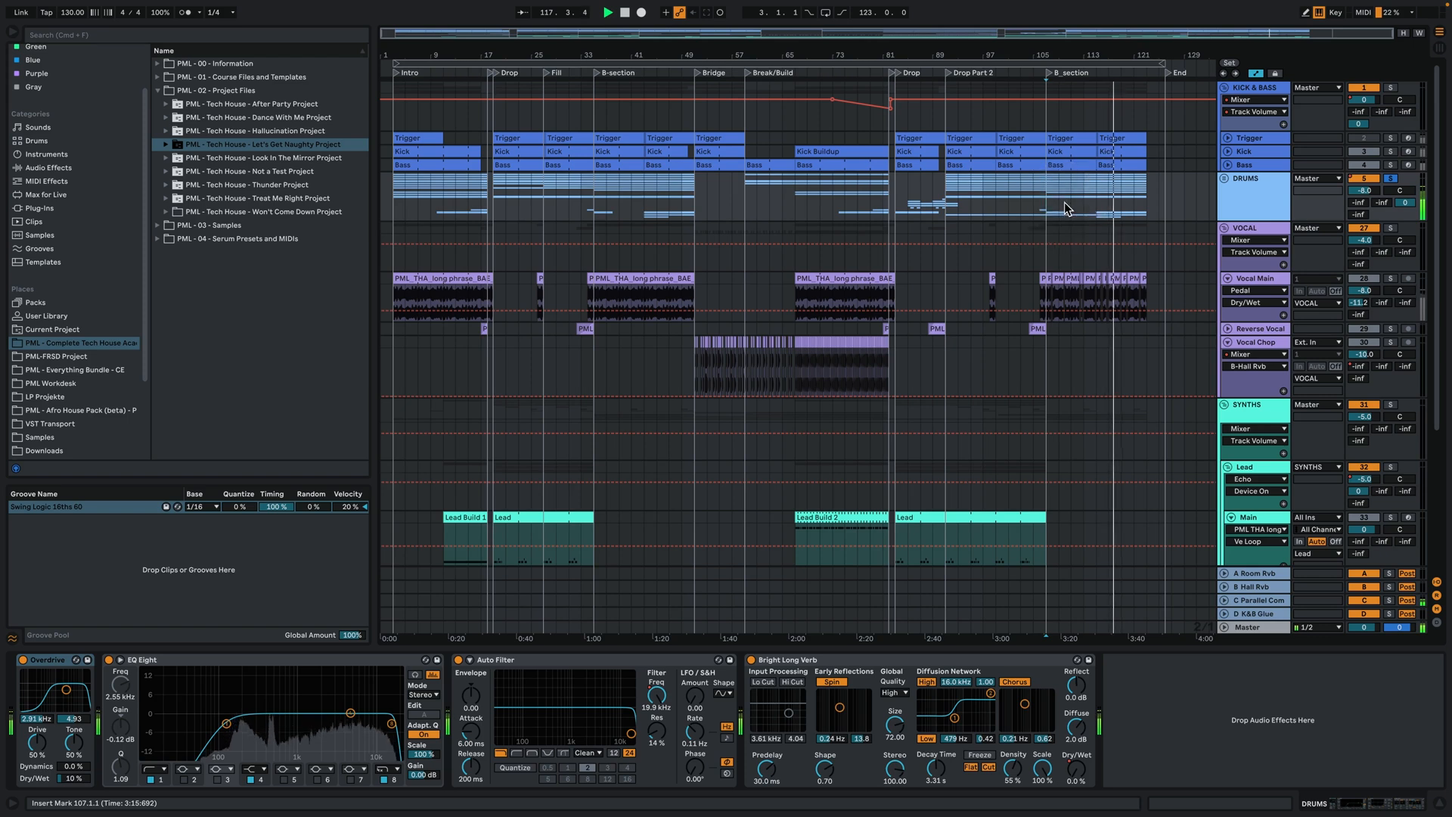
key("space")
key("space")
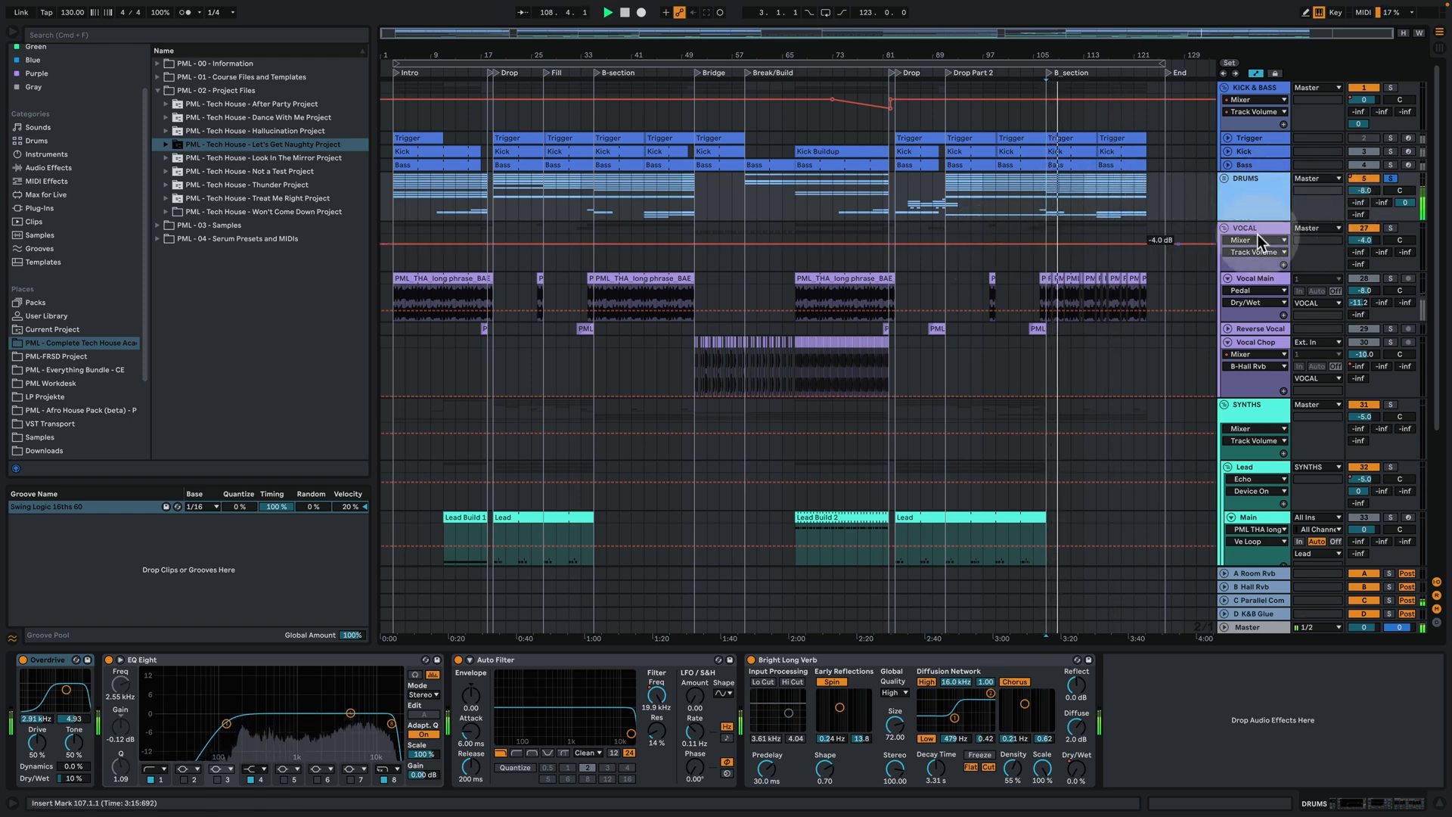
left_click(1390, 227)
left_click(1175, 233)
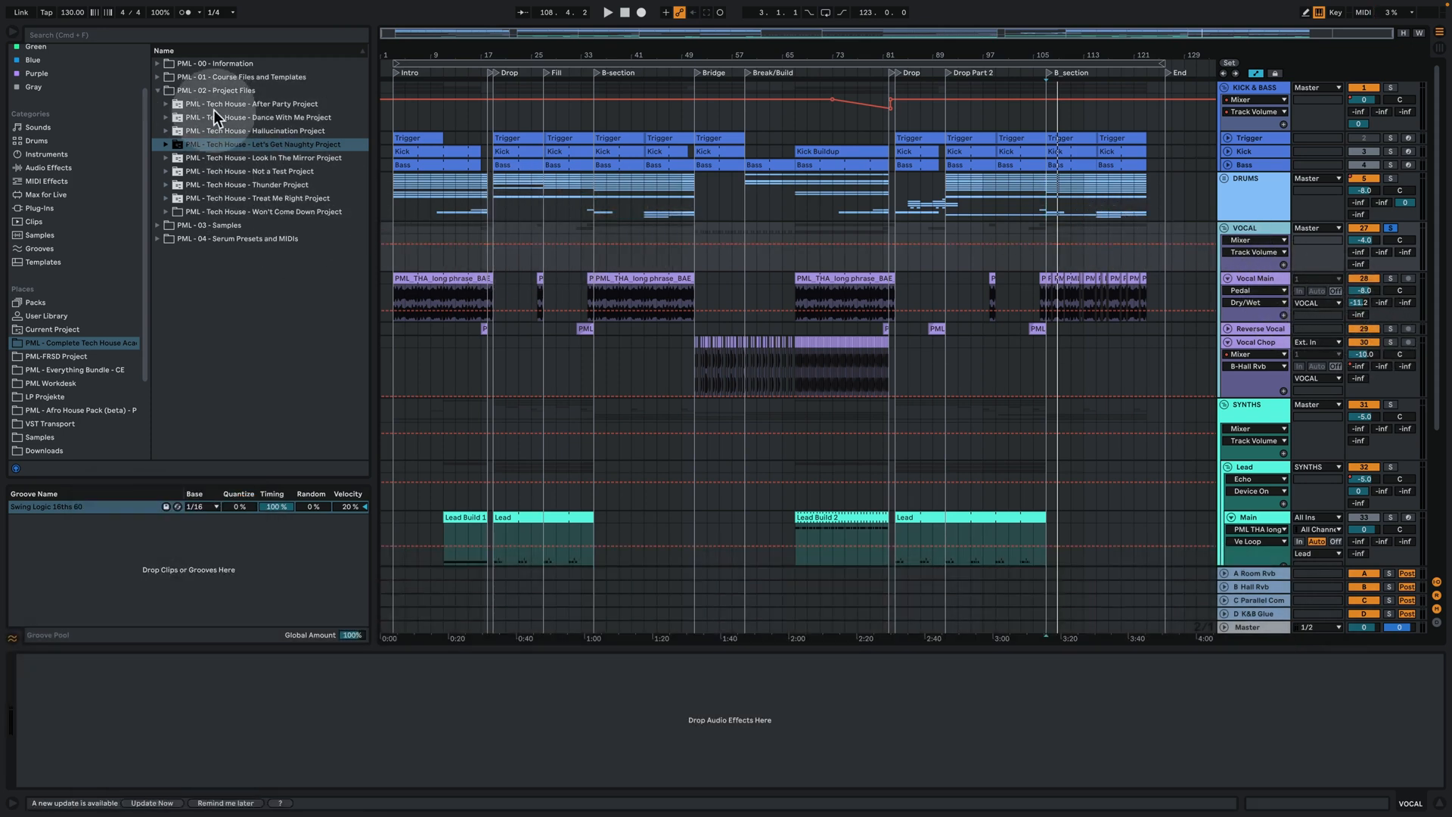
Browse the Wet folder of the Vocal Phrases (TH) sample pack, viewing Iconic Phrases, Laughs and OneShots & Shouts
left_click(156, 225)
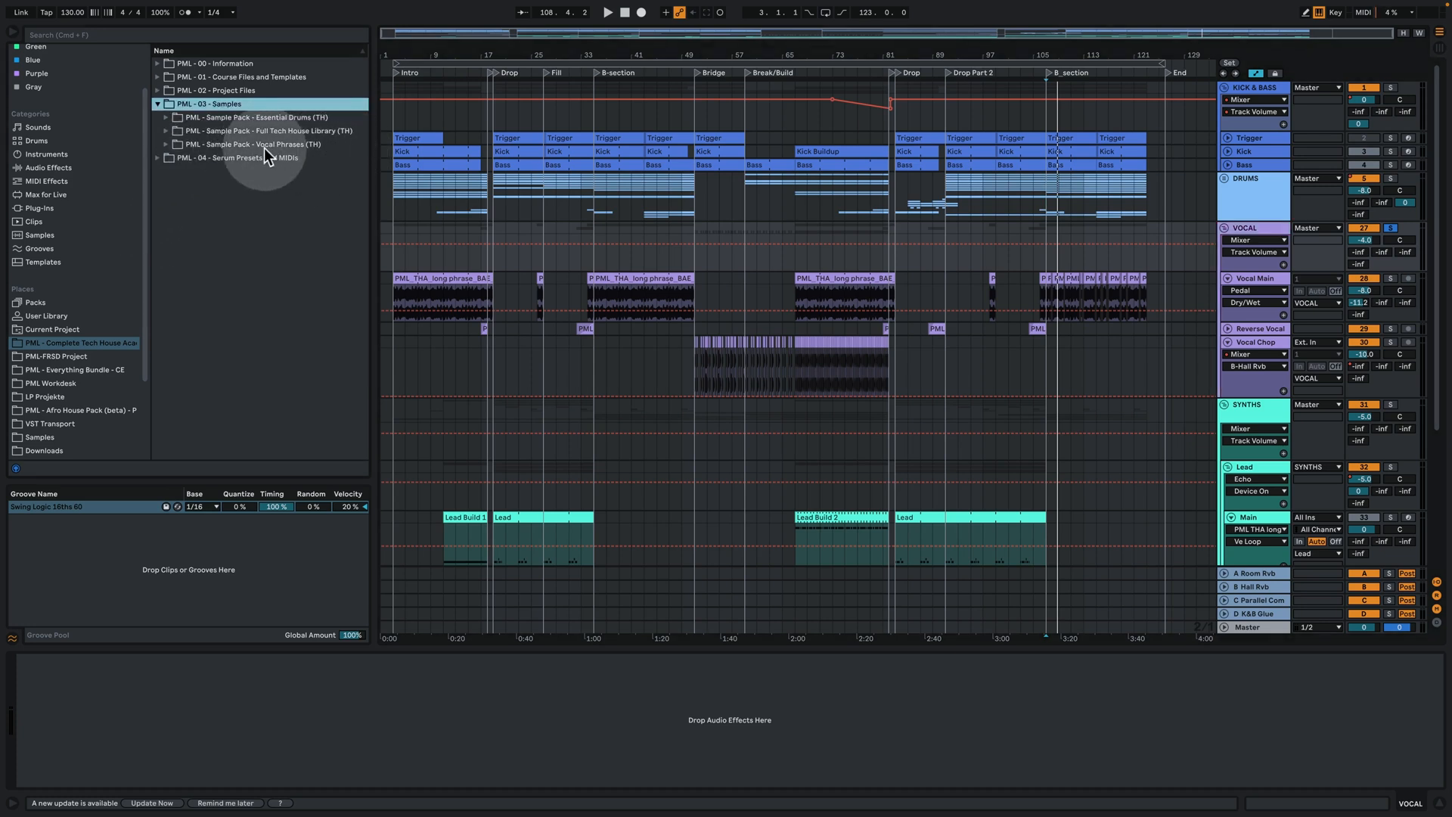
left_click(166, 144)
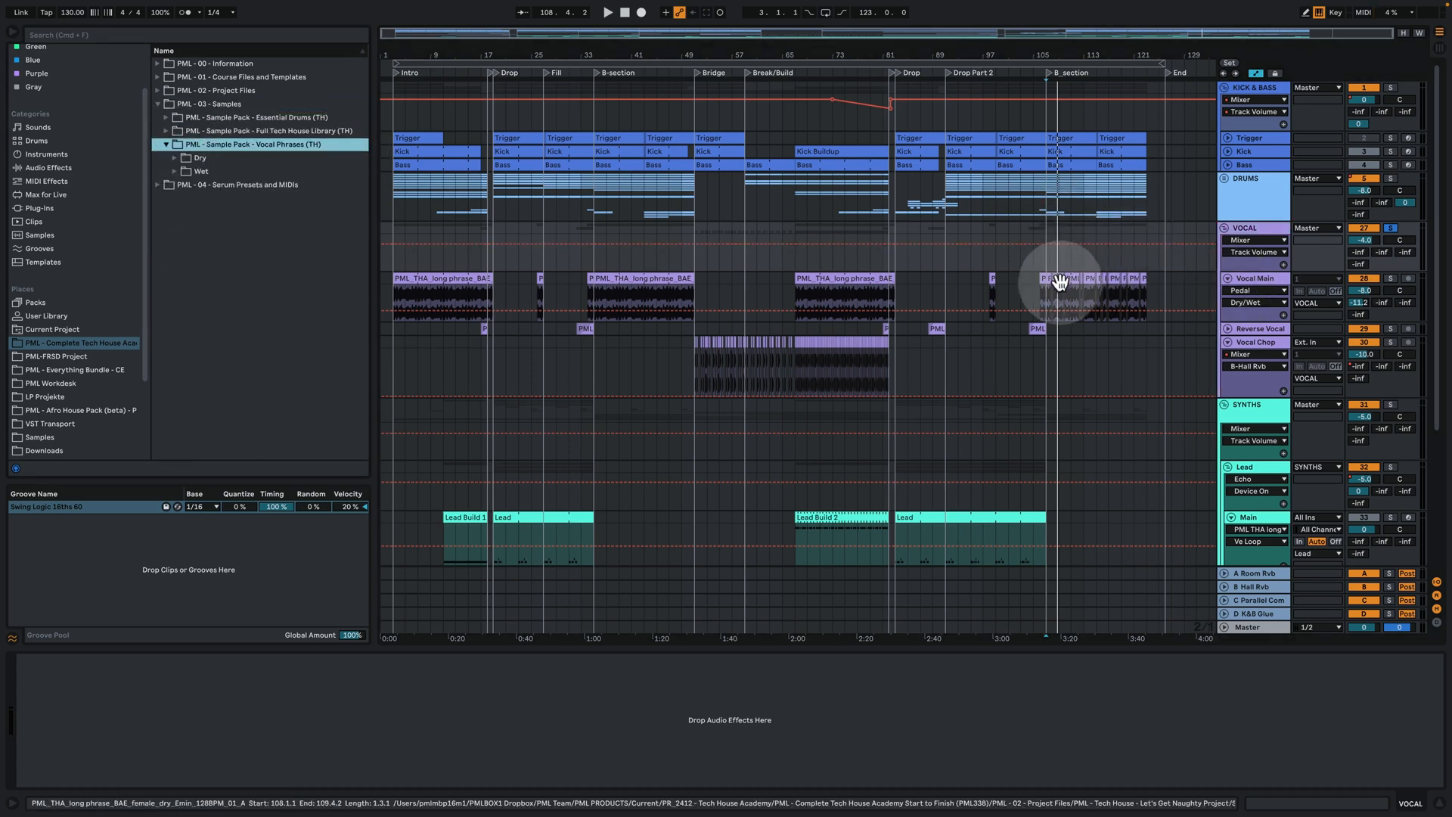
left_click(176, 169)
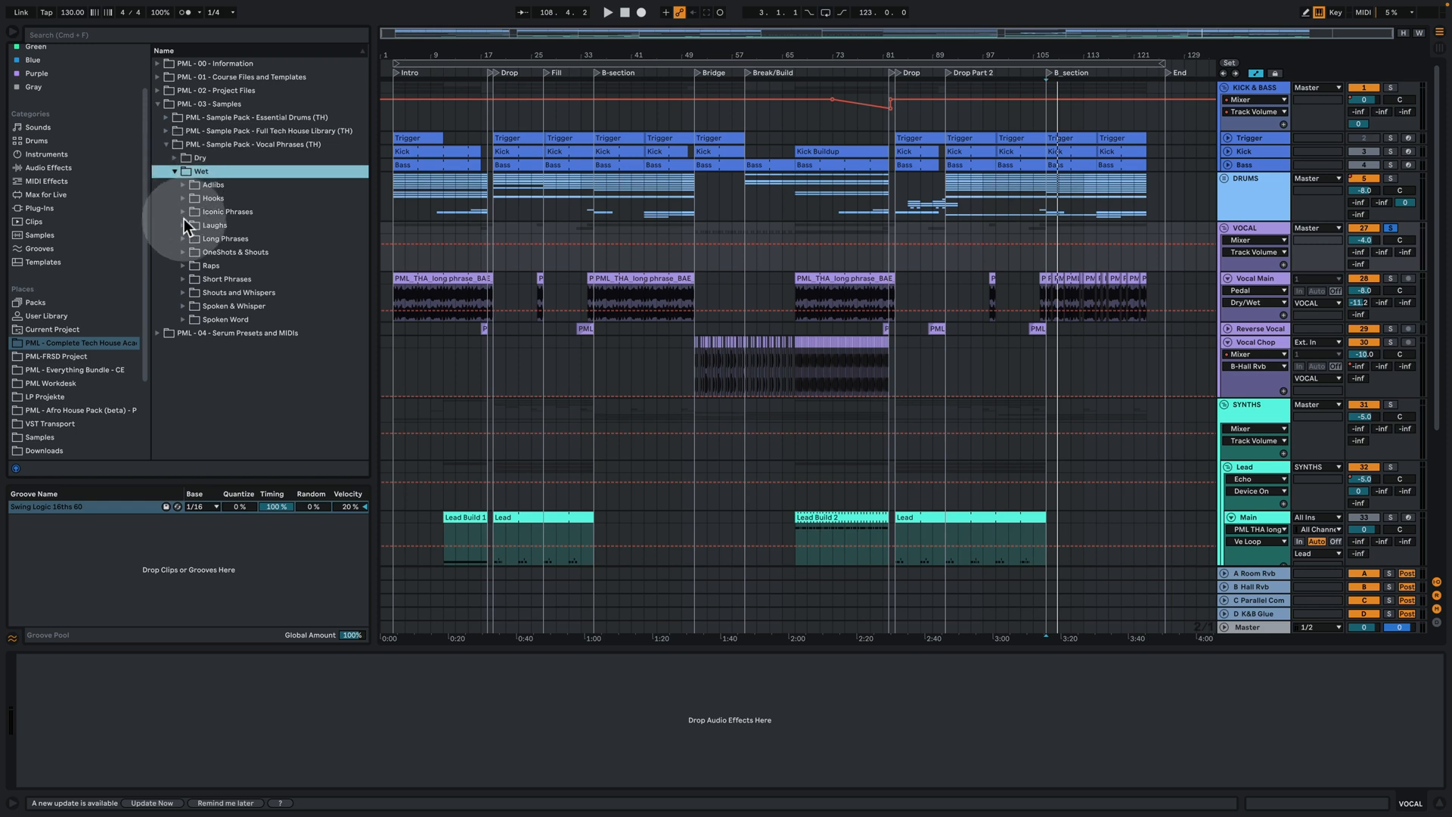
left_click(184, 213)
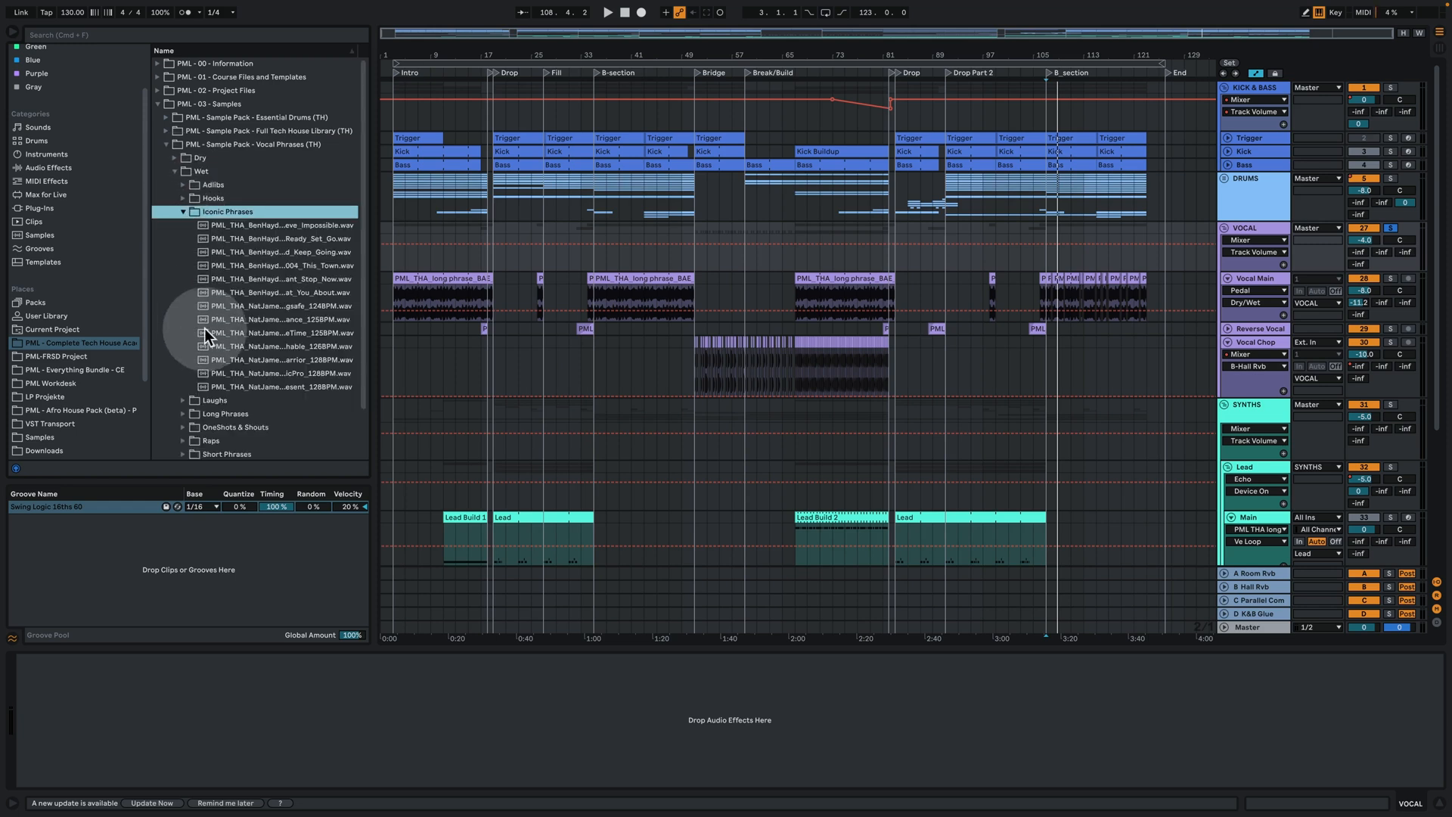
left_click(183, 402)
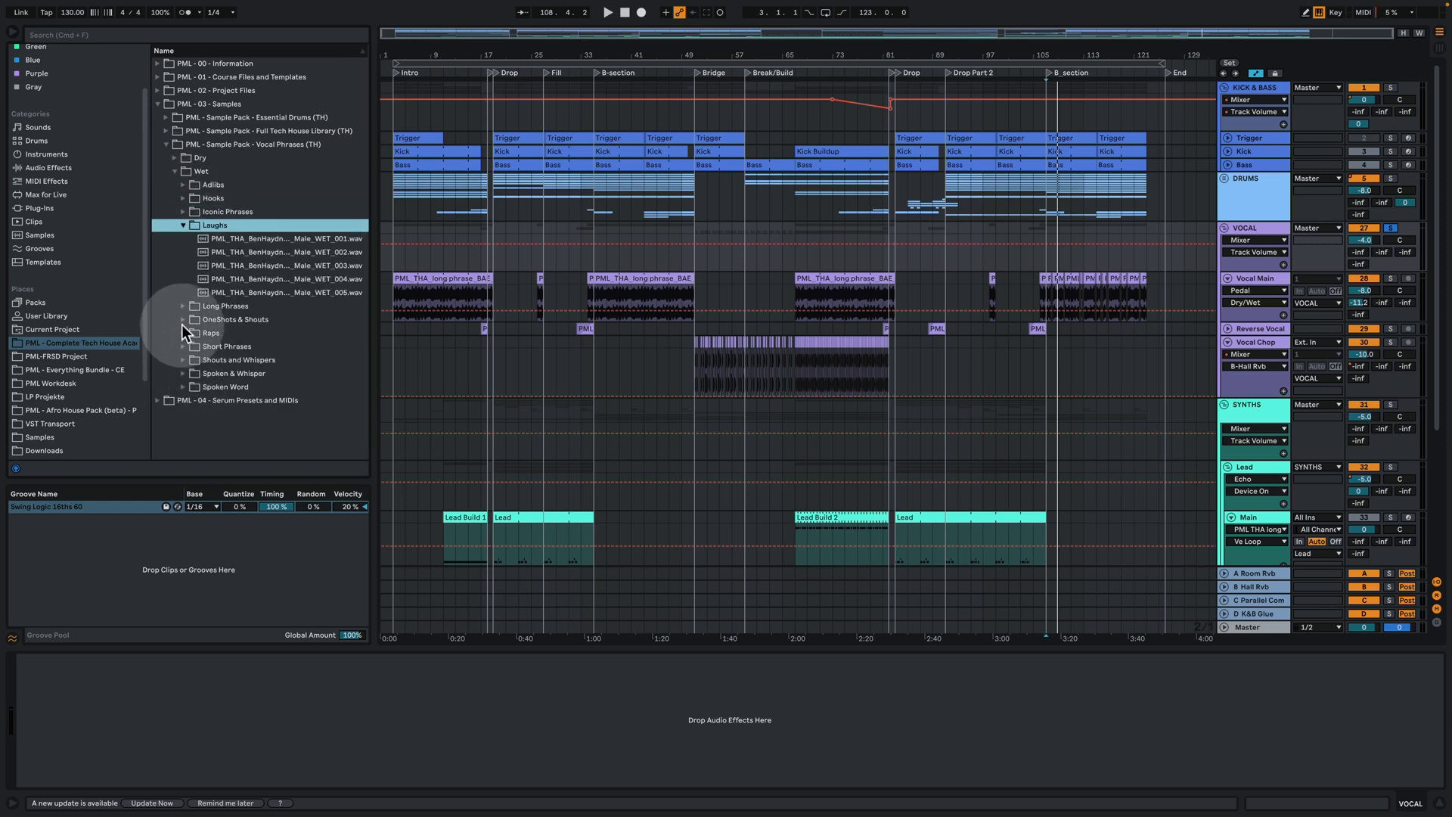
left_click(181, 325)
scroll(281, 315, "down", 2)
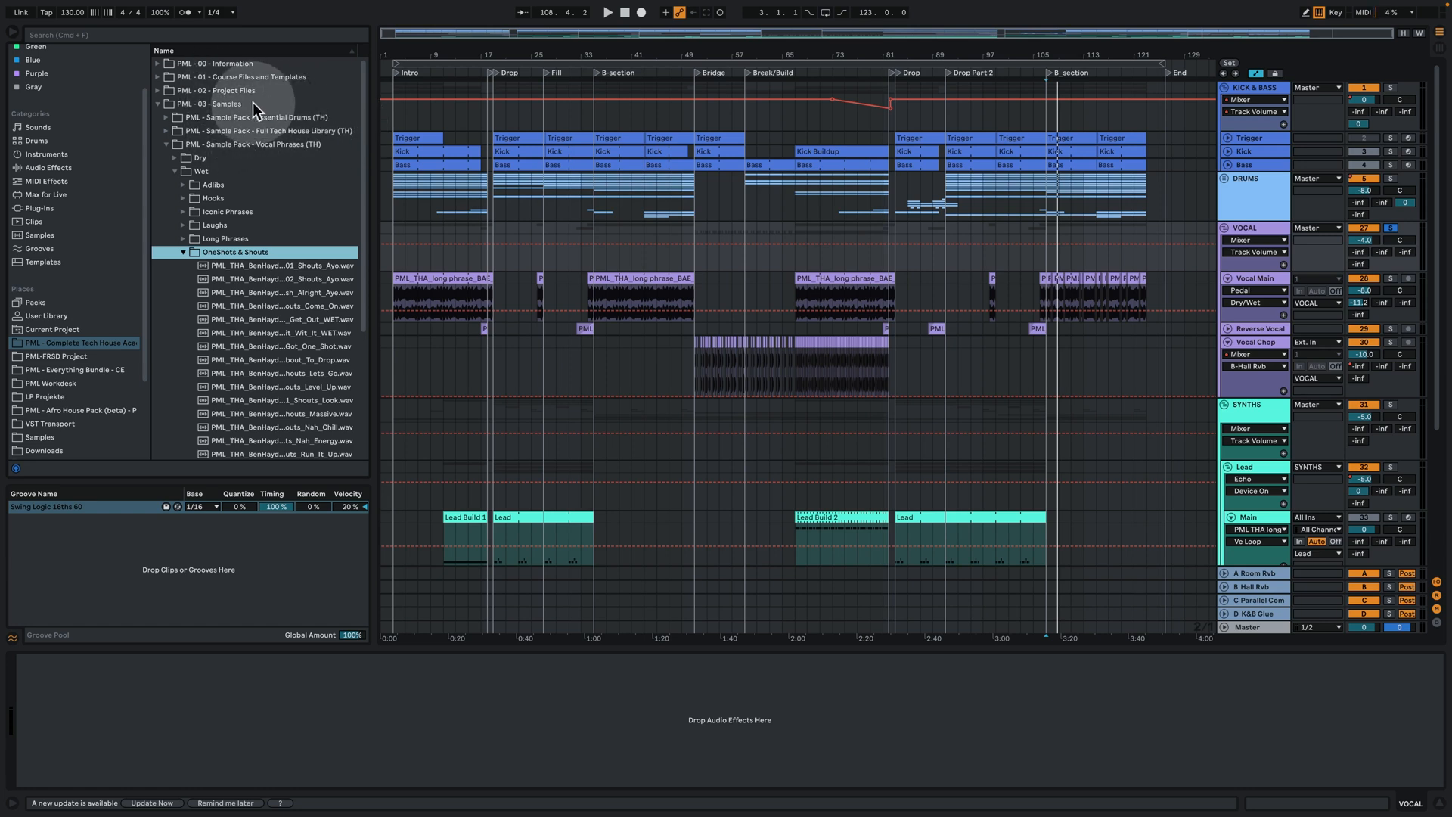
Collapse the samples folder and browse Serum Preset Previews MP3 in the Serum Presets and MIDIs folder
left_click(159, 104)
left_click(159, 118)
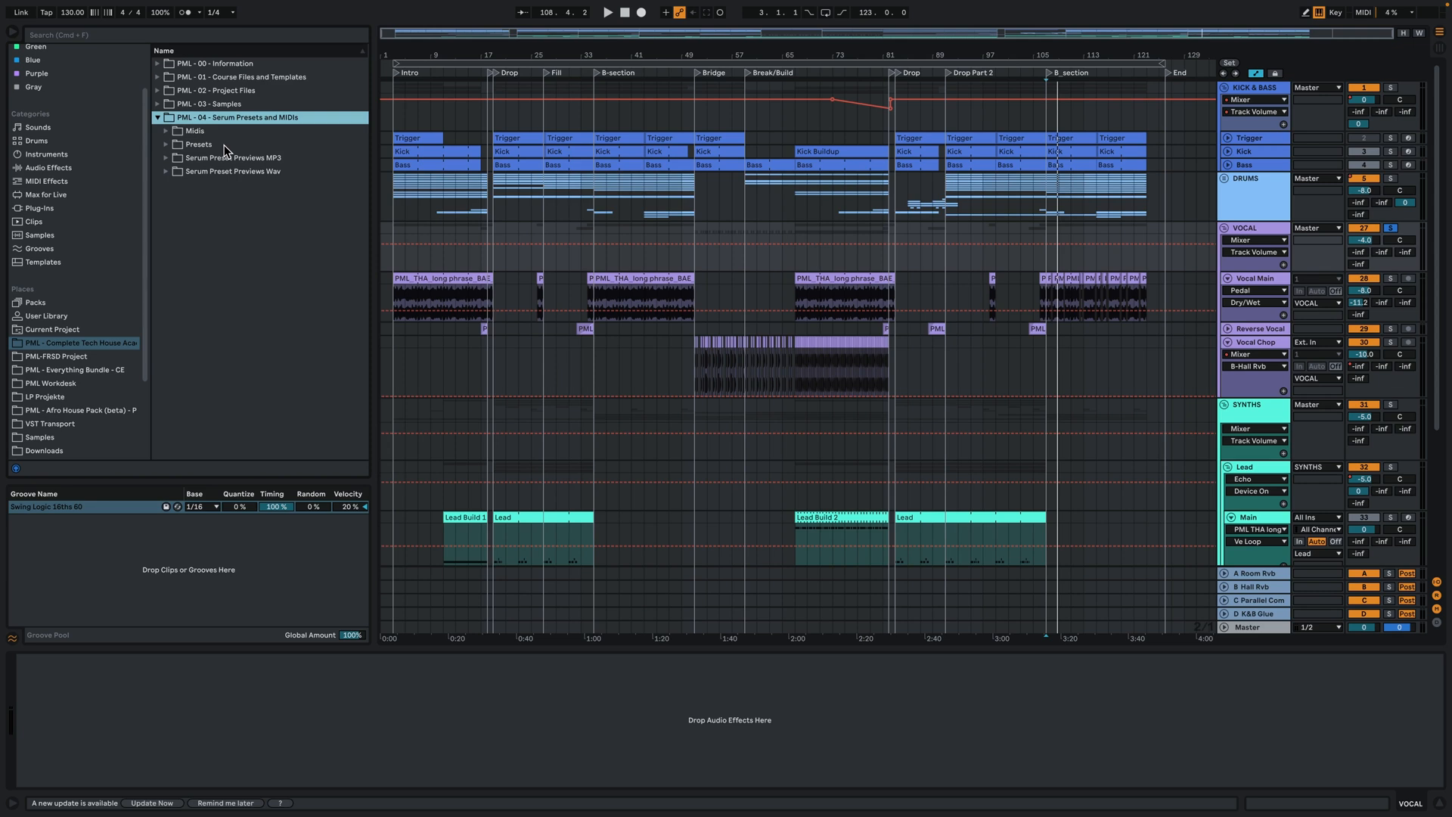
left_click(164, 159)
scroll(295, 322, "down", 2)
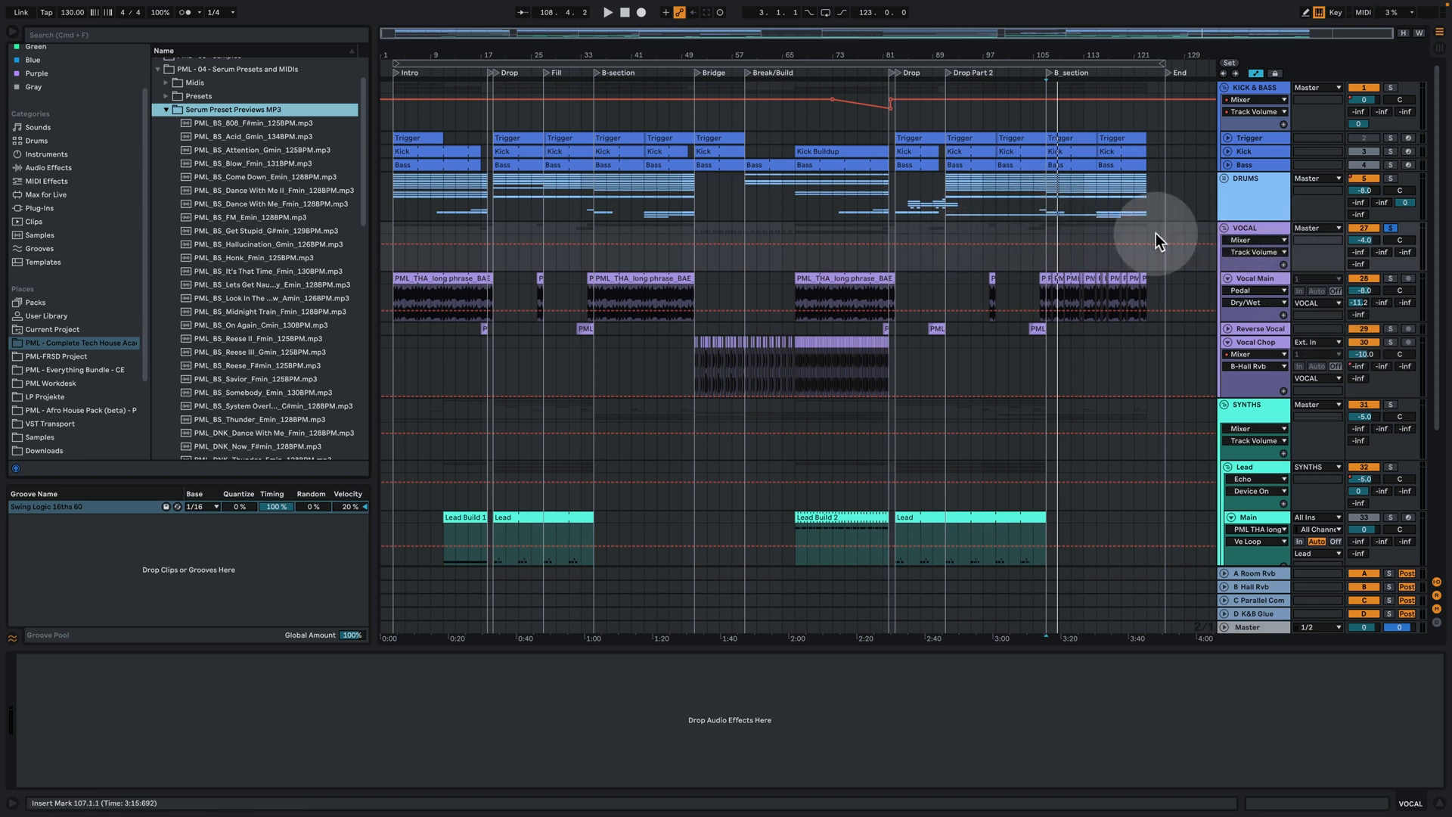
Play the soloed VOCAL group from bar 107 while bringing the SYNTHS tracks into view
left_click(1053, 228)
key("space")
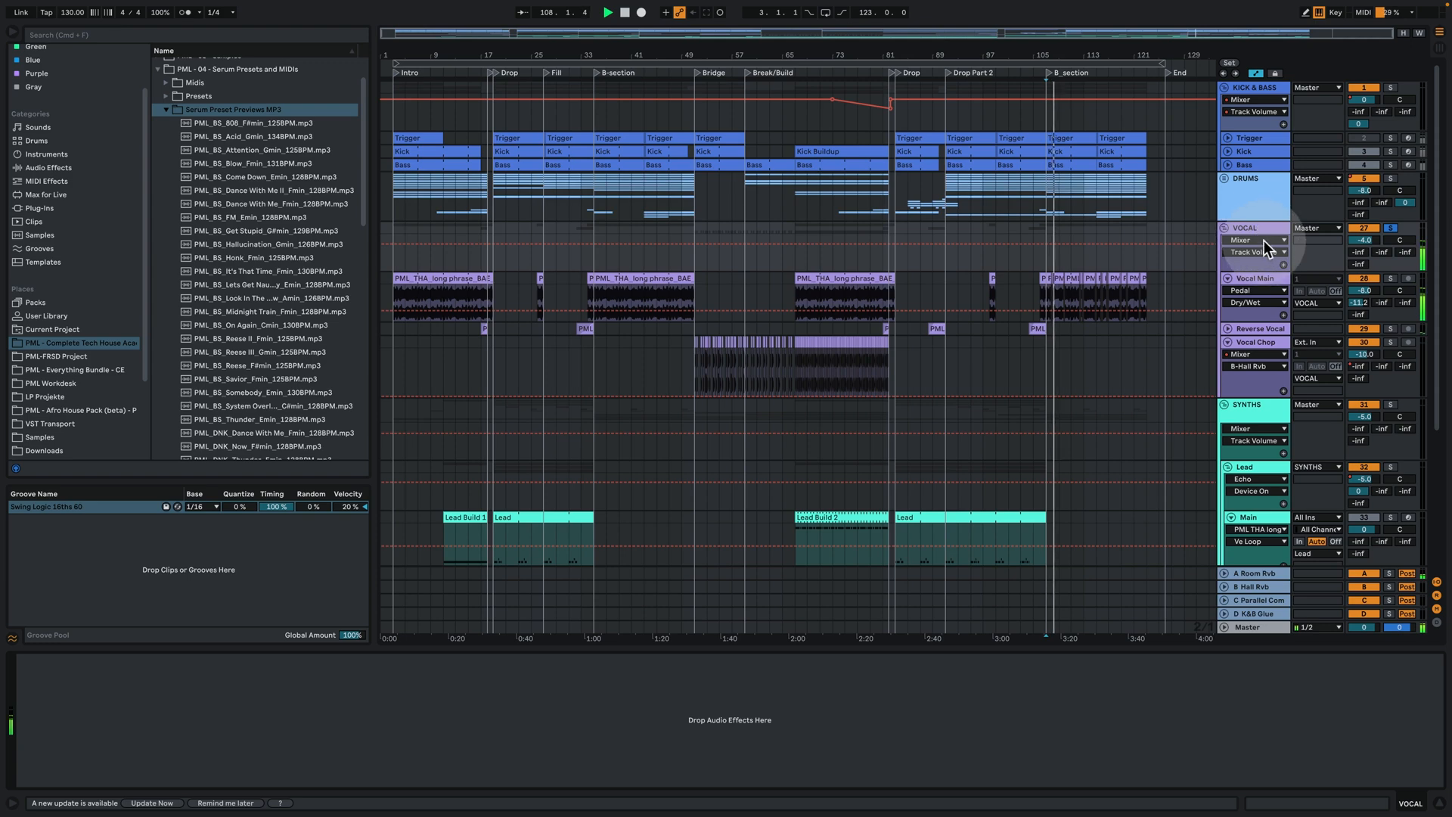
scroll(1244, 279, "down", 3)
scroll(1225, 328, "down", 5)
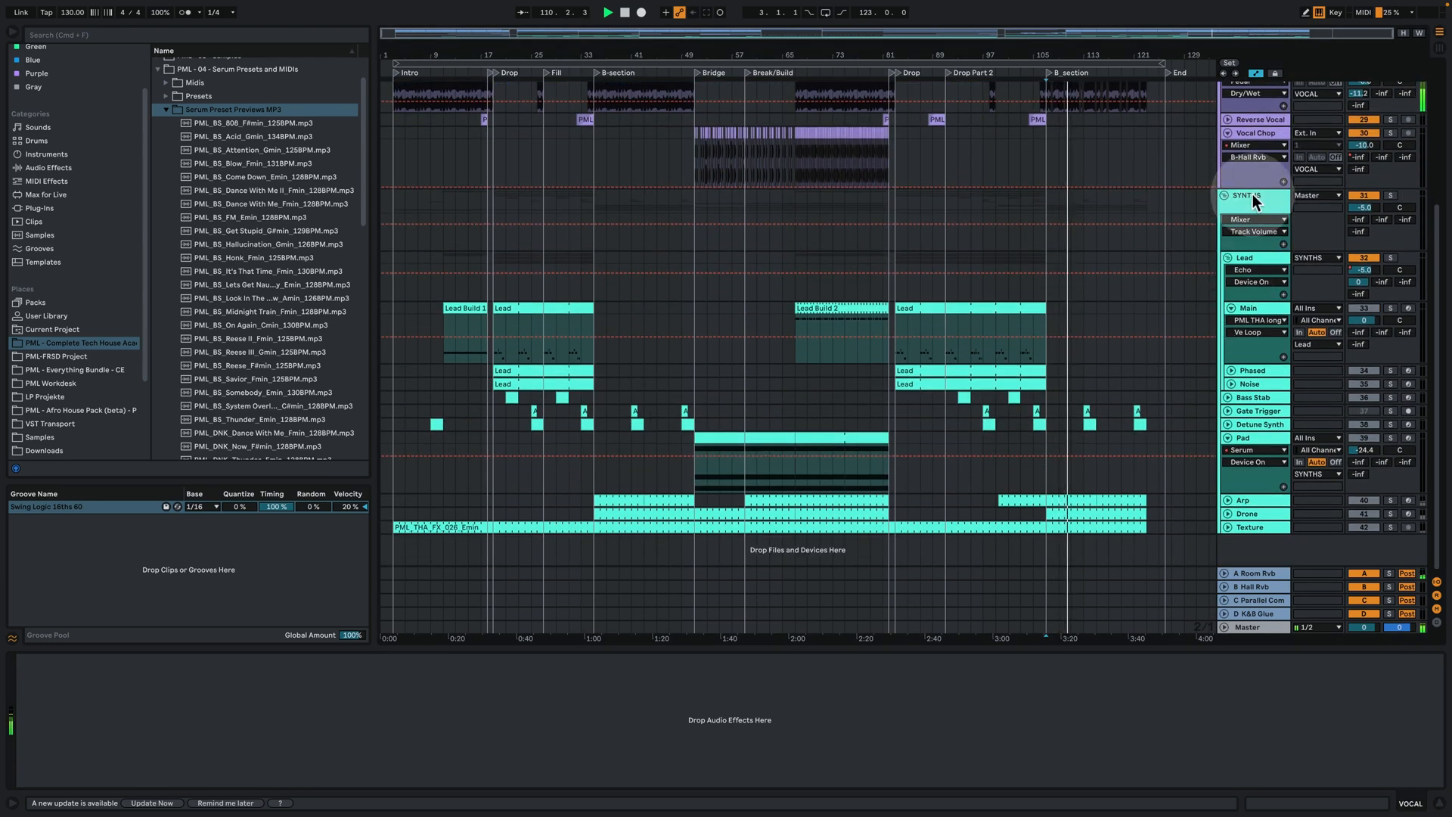
Solo the SYNTHS group, play it from the first Drop at bar 19, and release the solo
left_click(1252, 193)
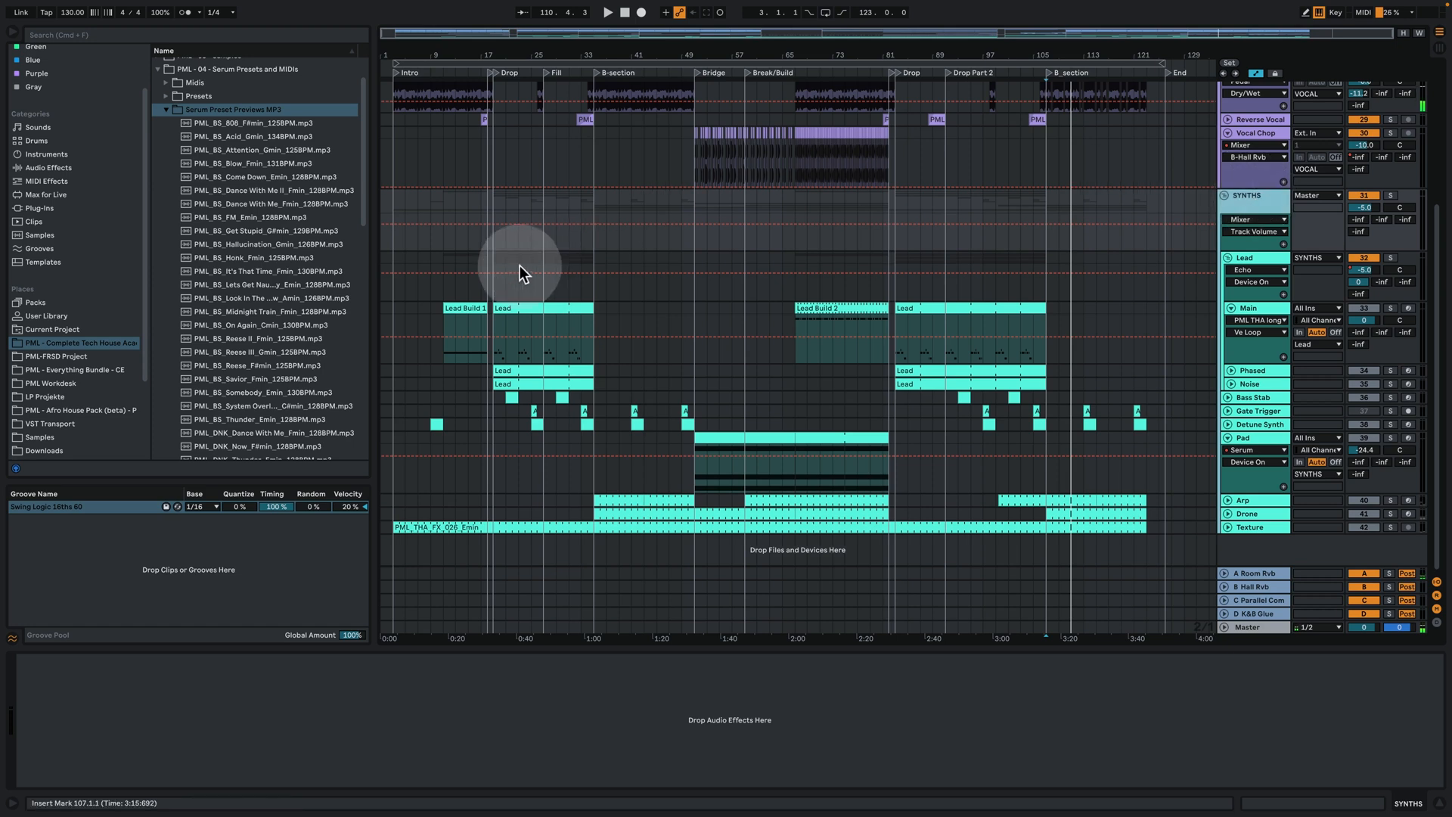
left_click(492, 208)
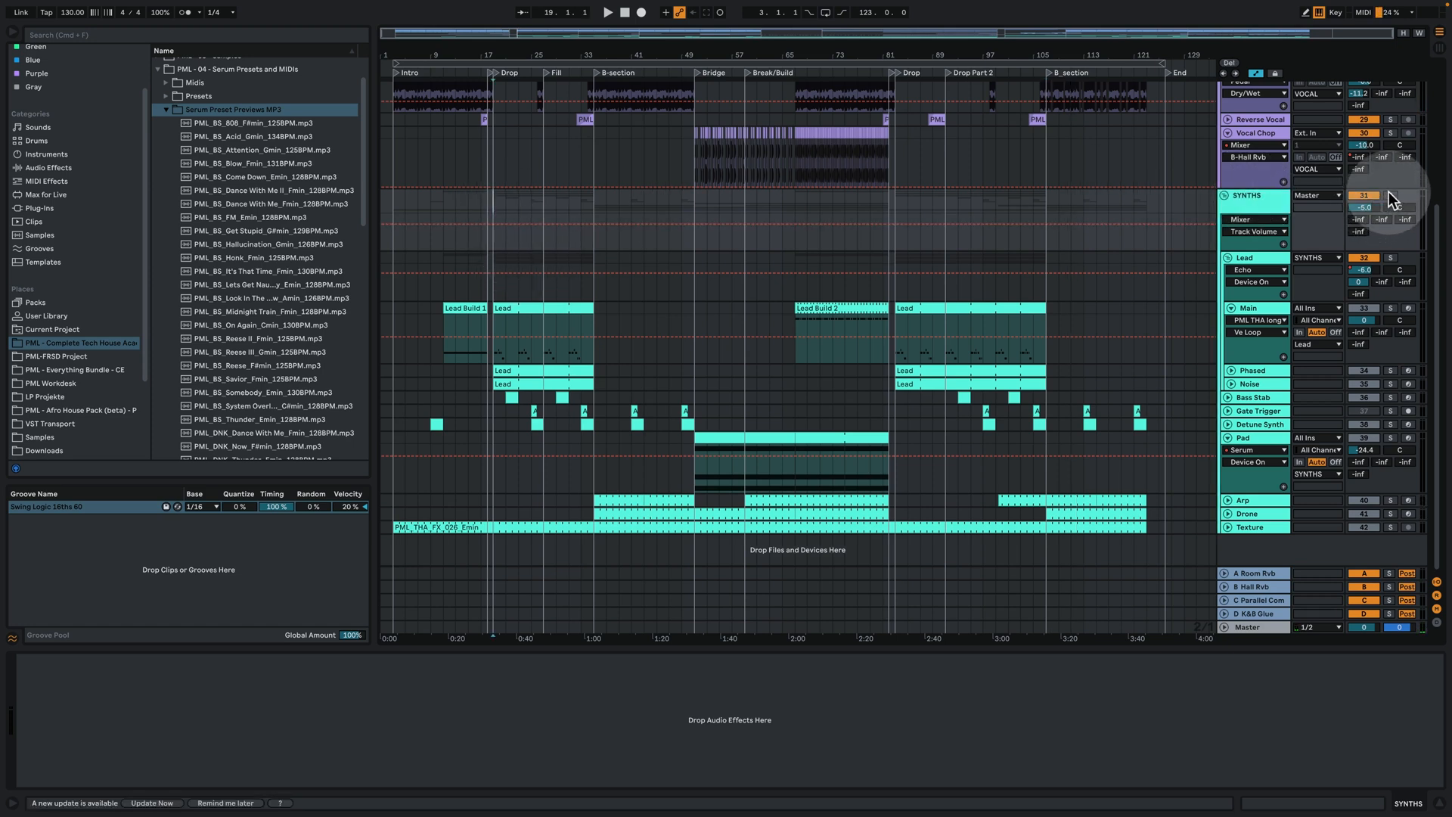
left_click(1390, 195)
key("space")
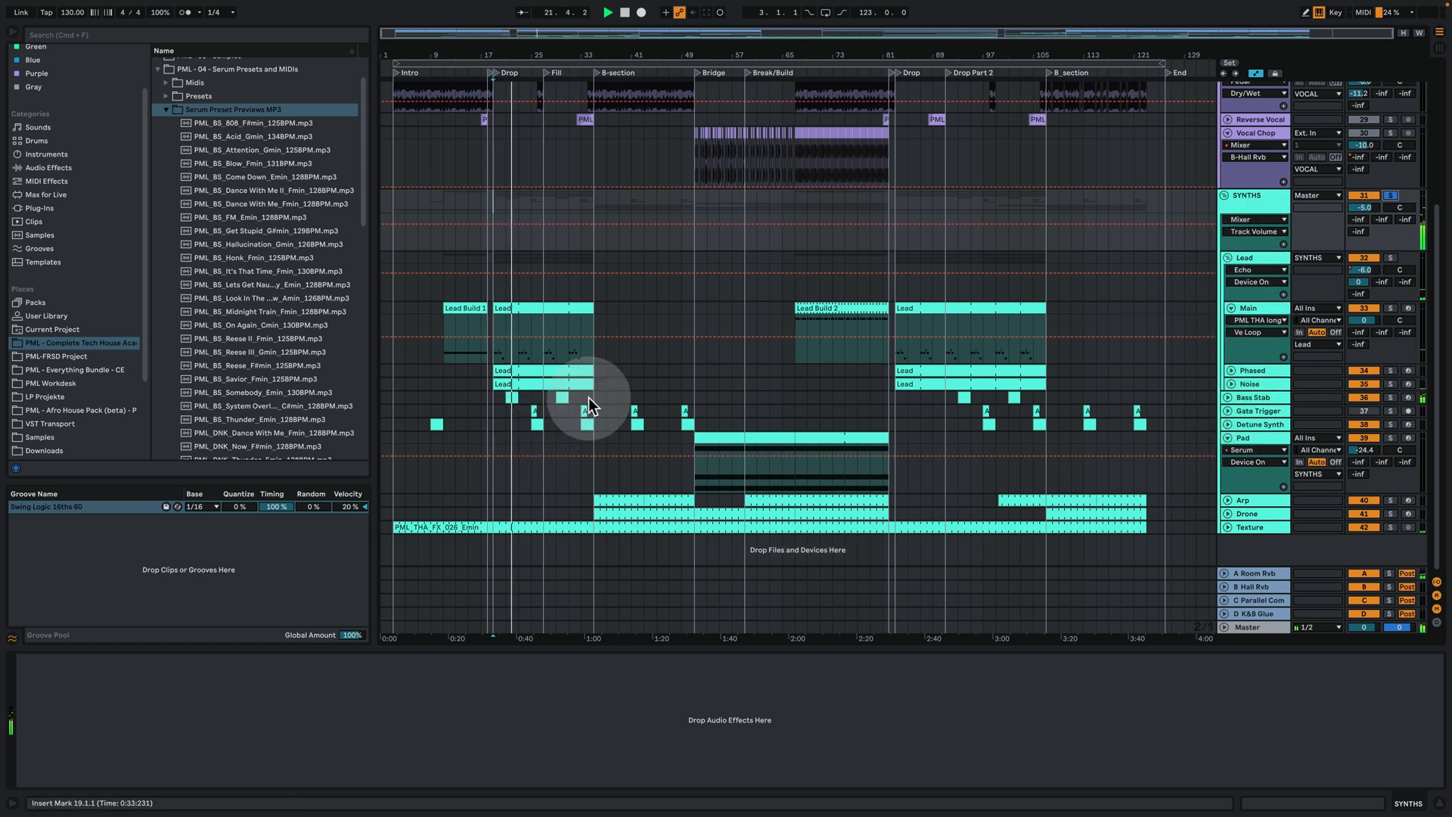
key("space")
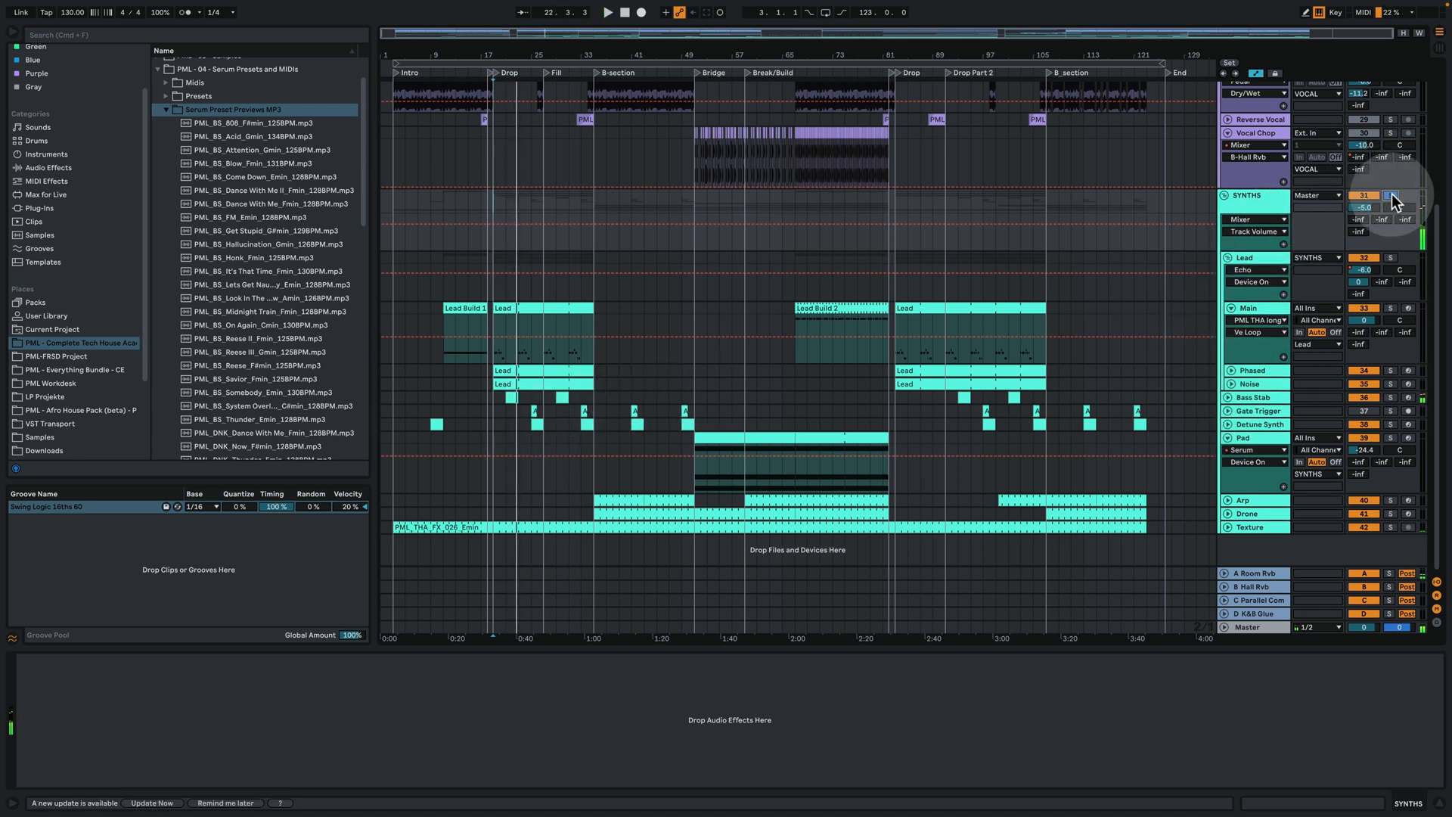
left_click(1390, 195)
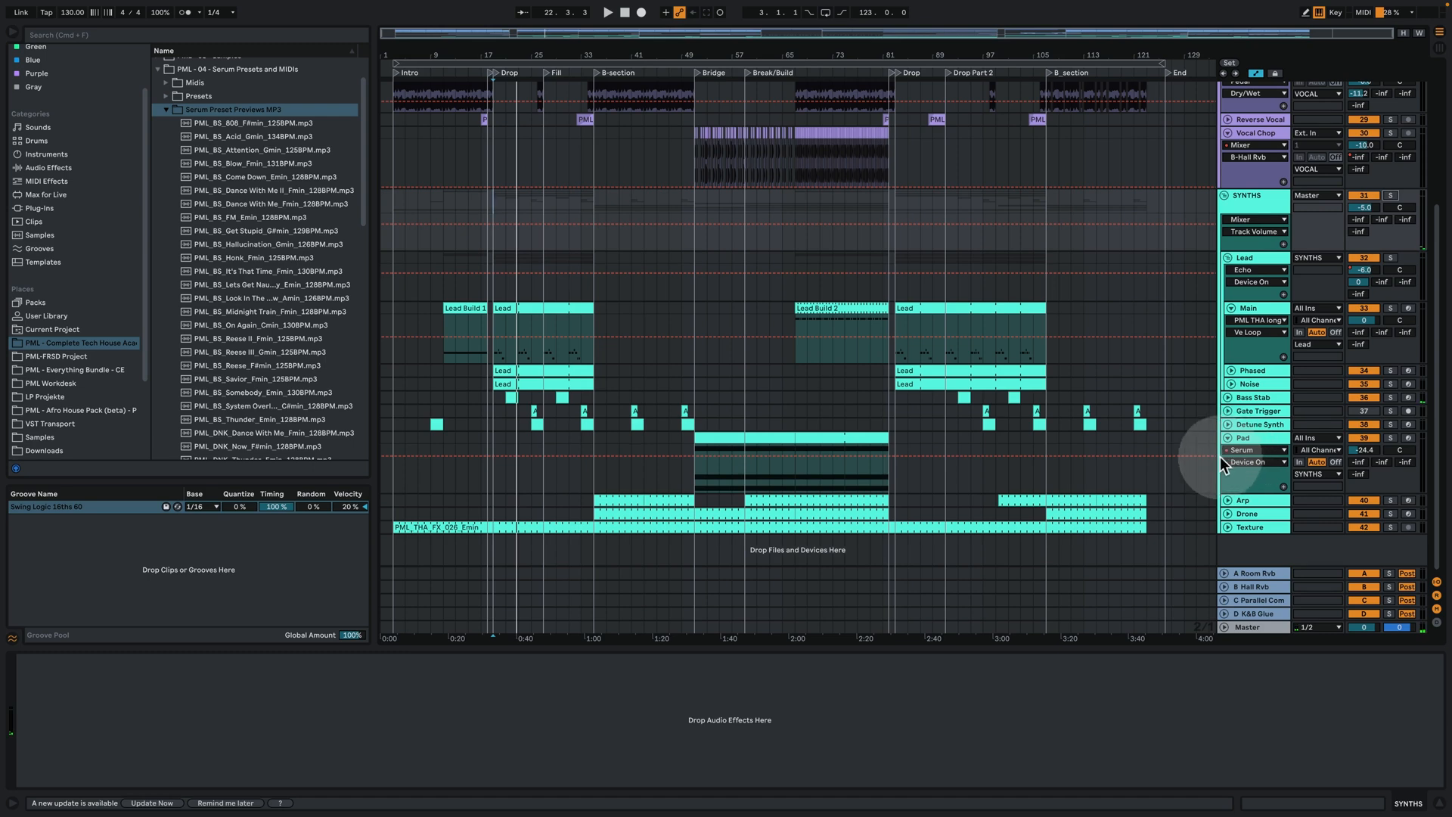
Hide the device view and add a locator at bar 129, past the End marker
scroll(1221, 453, "up", 5)
scroll(1241, 375, "down", 5)
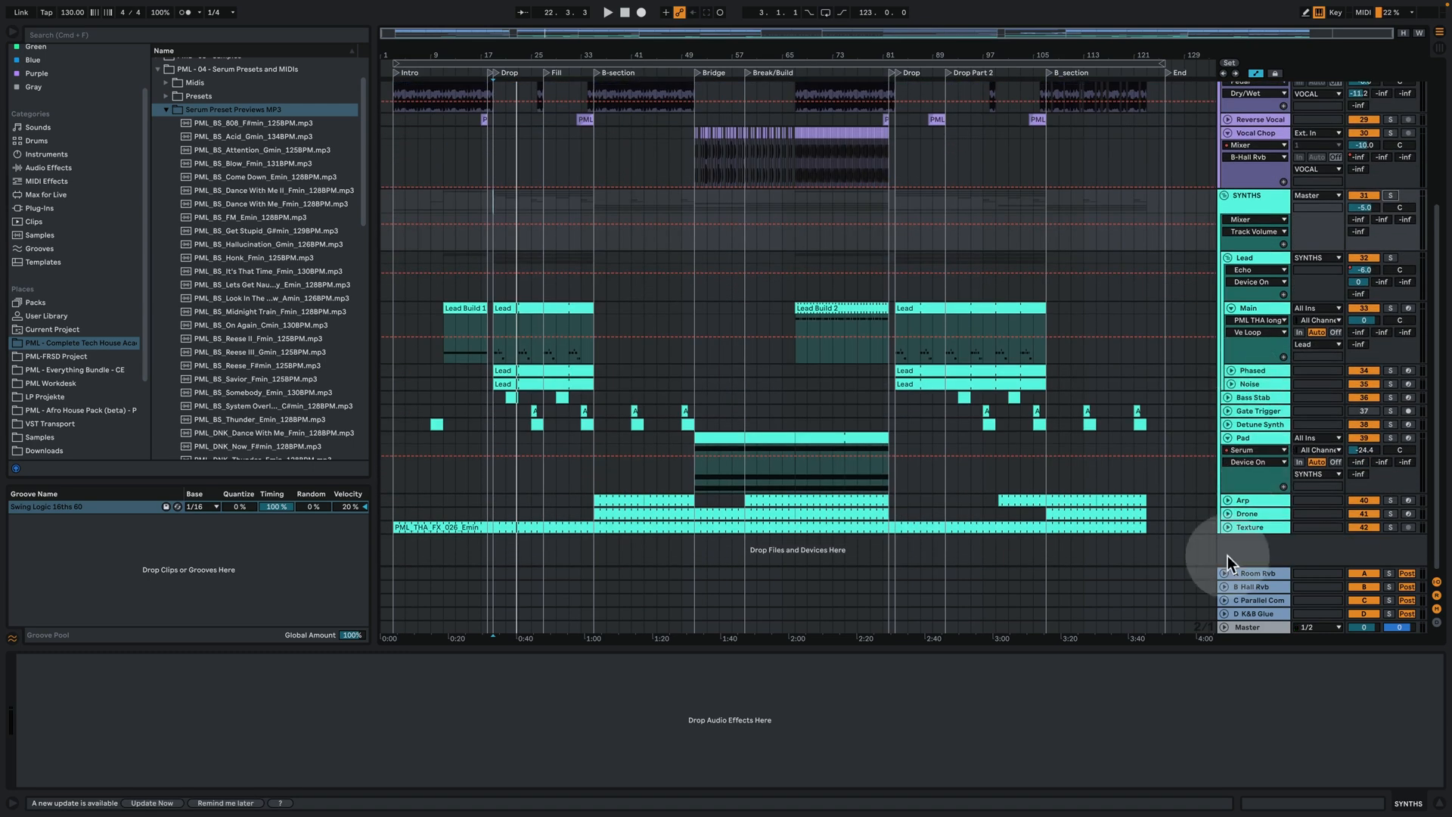
scroll(1183, 406, "up", 2)
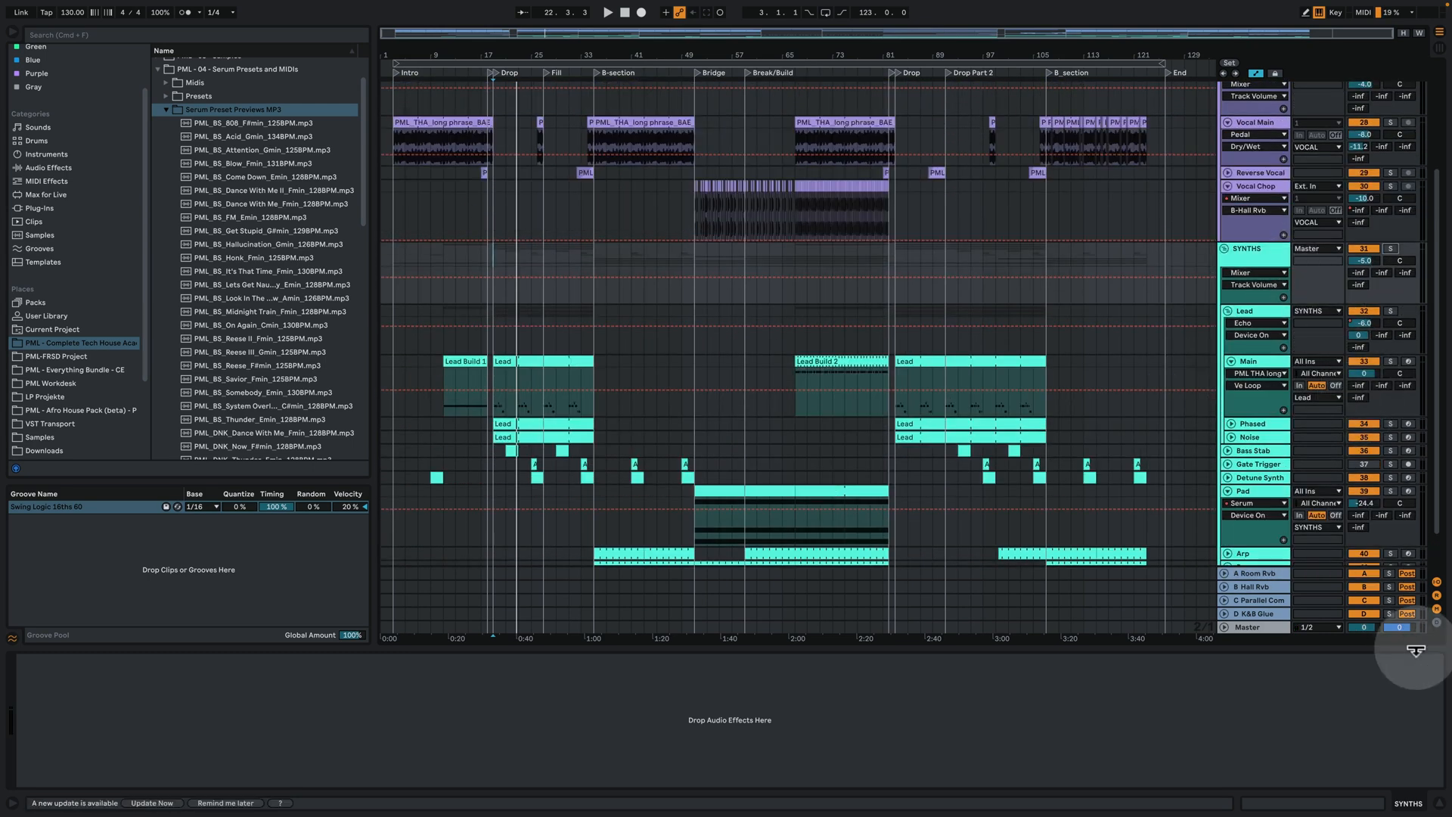
left_click(1436, 798)
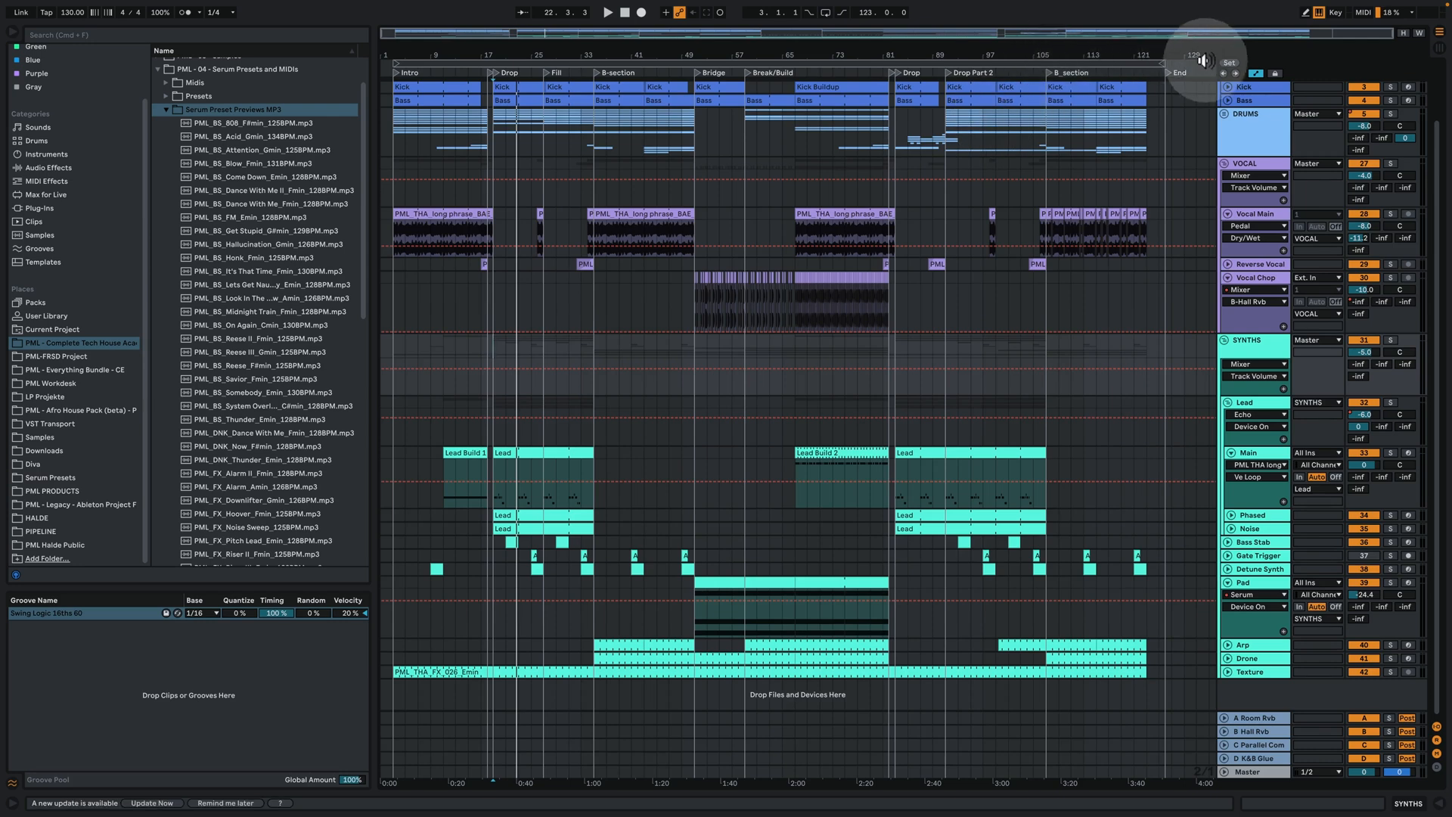
left_click_drag(1210, 34, 1210, 76)
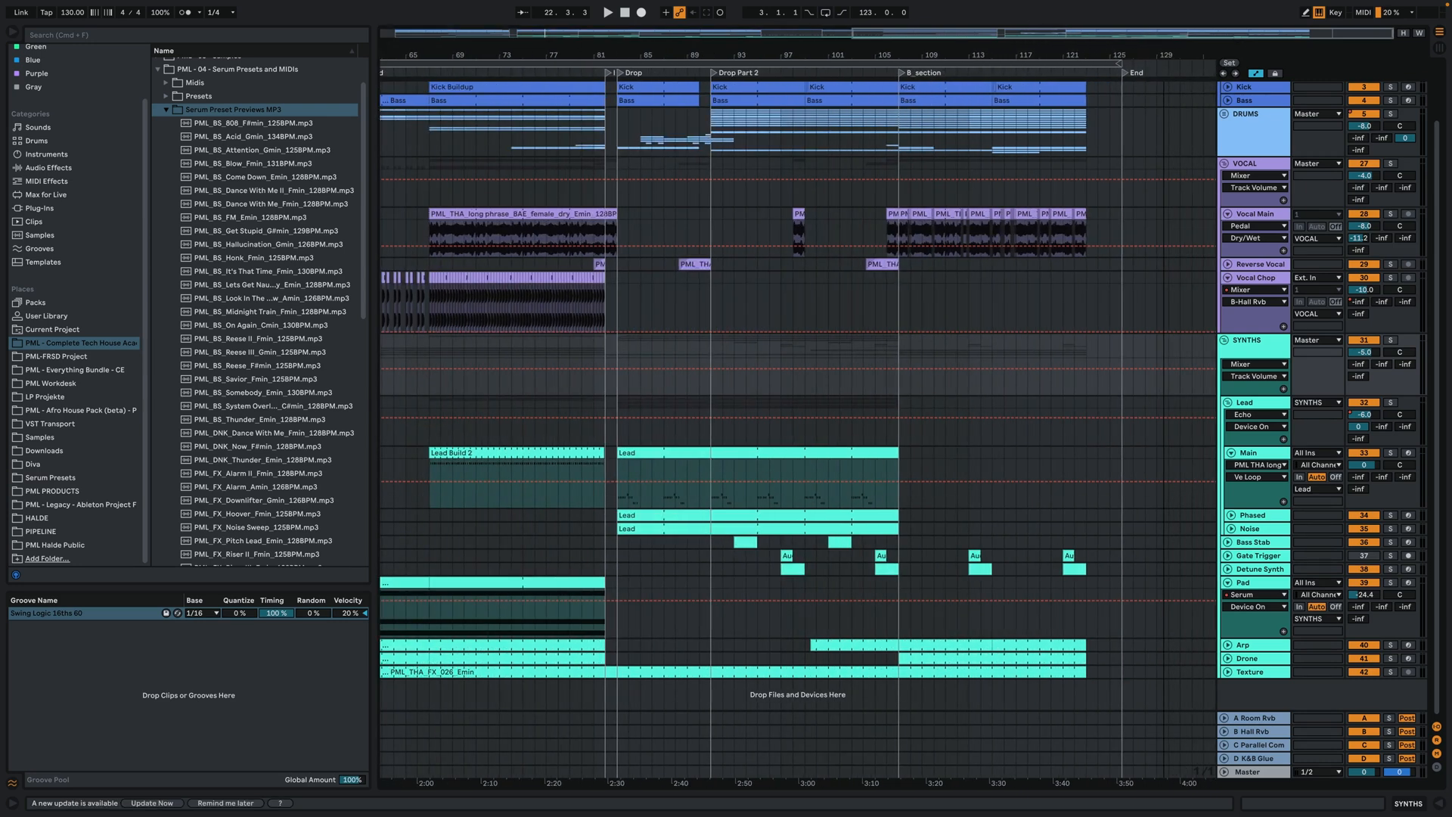
left_click(1160, 85)
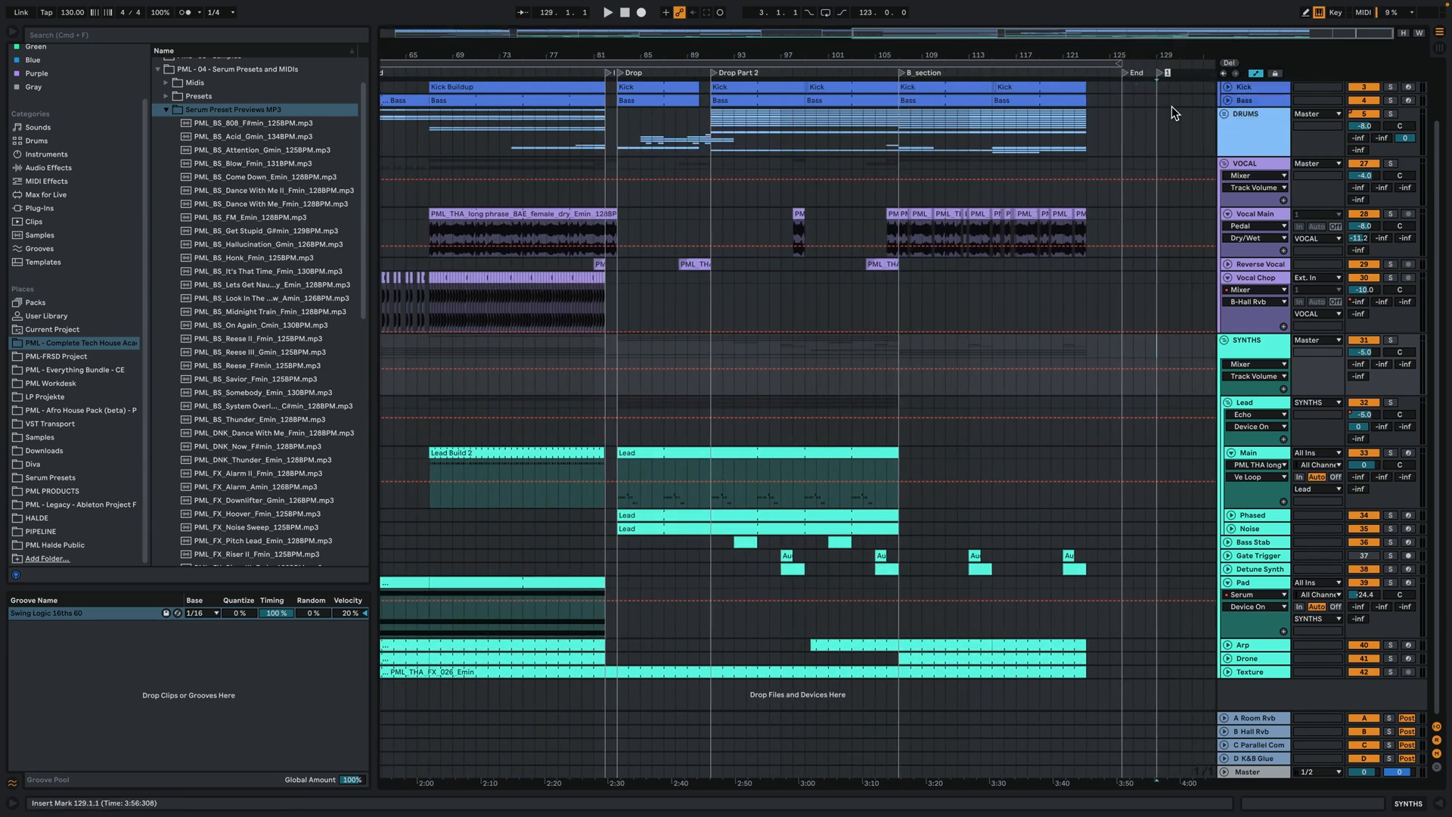
Unfold the Bass and Kick tracks and copy the Trigger and Kick clips from bar 107 to bar 129
scroll(1130, 167, "up", 2)
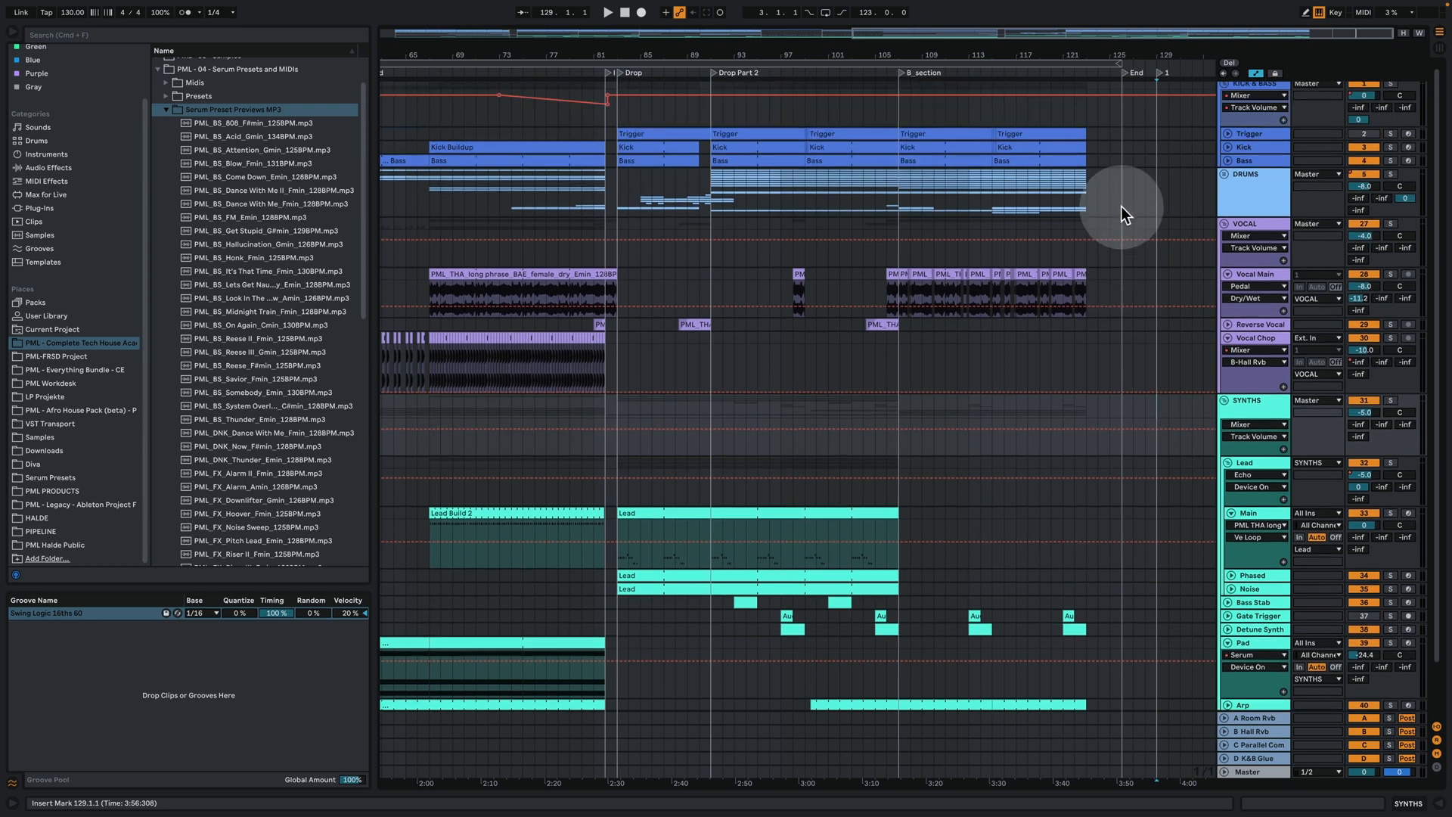
left_click(1227, 159)
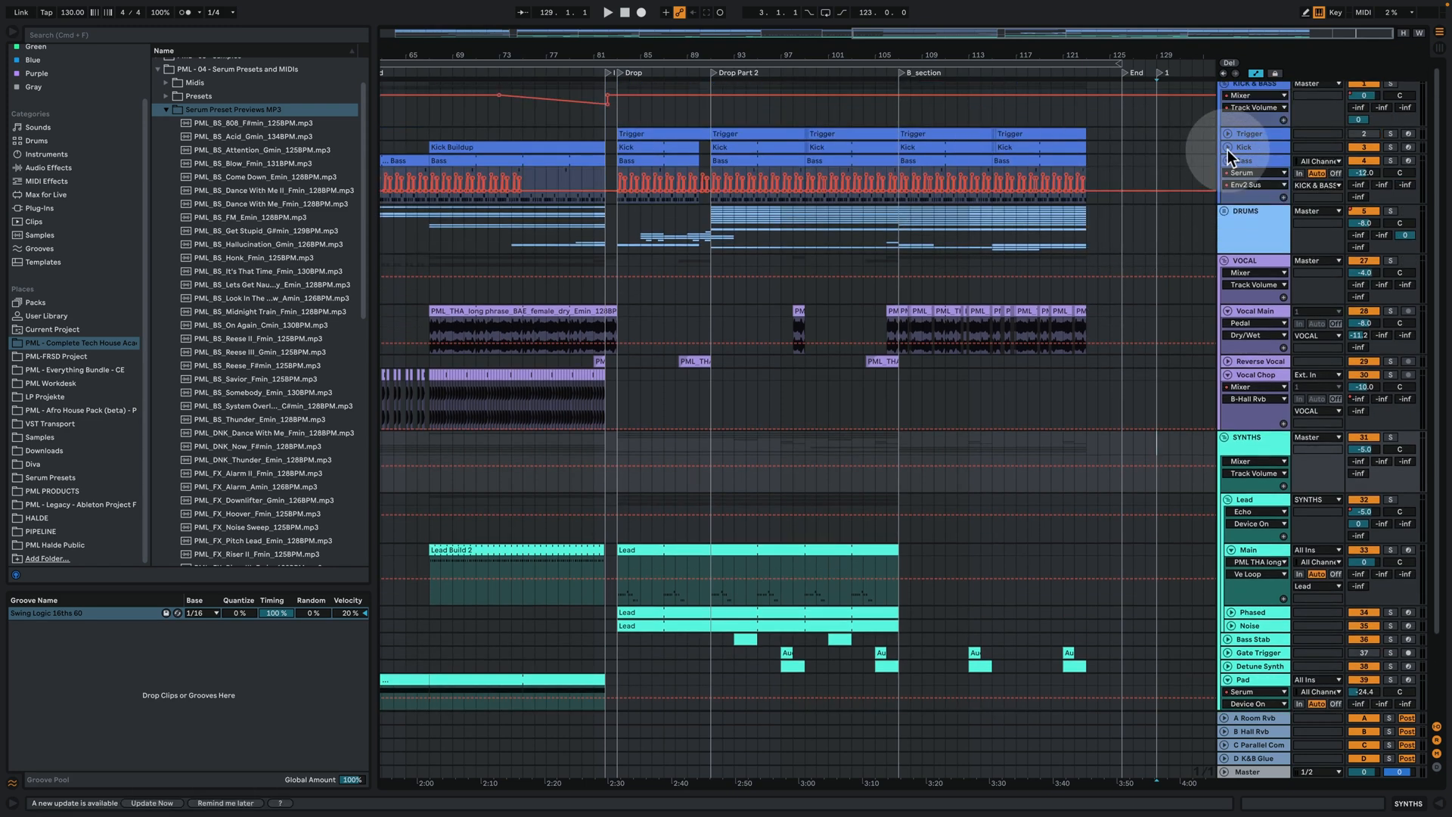
left_click_drag(901, 118, 945, 230)
left_click_drag(915, 130, 1165, 138)
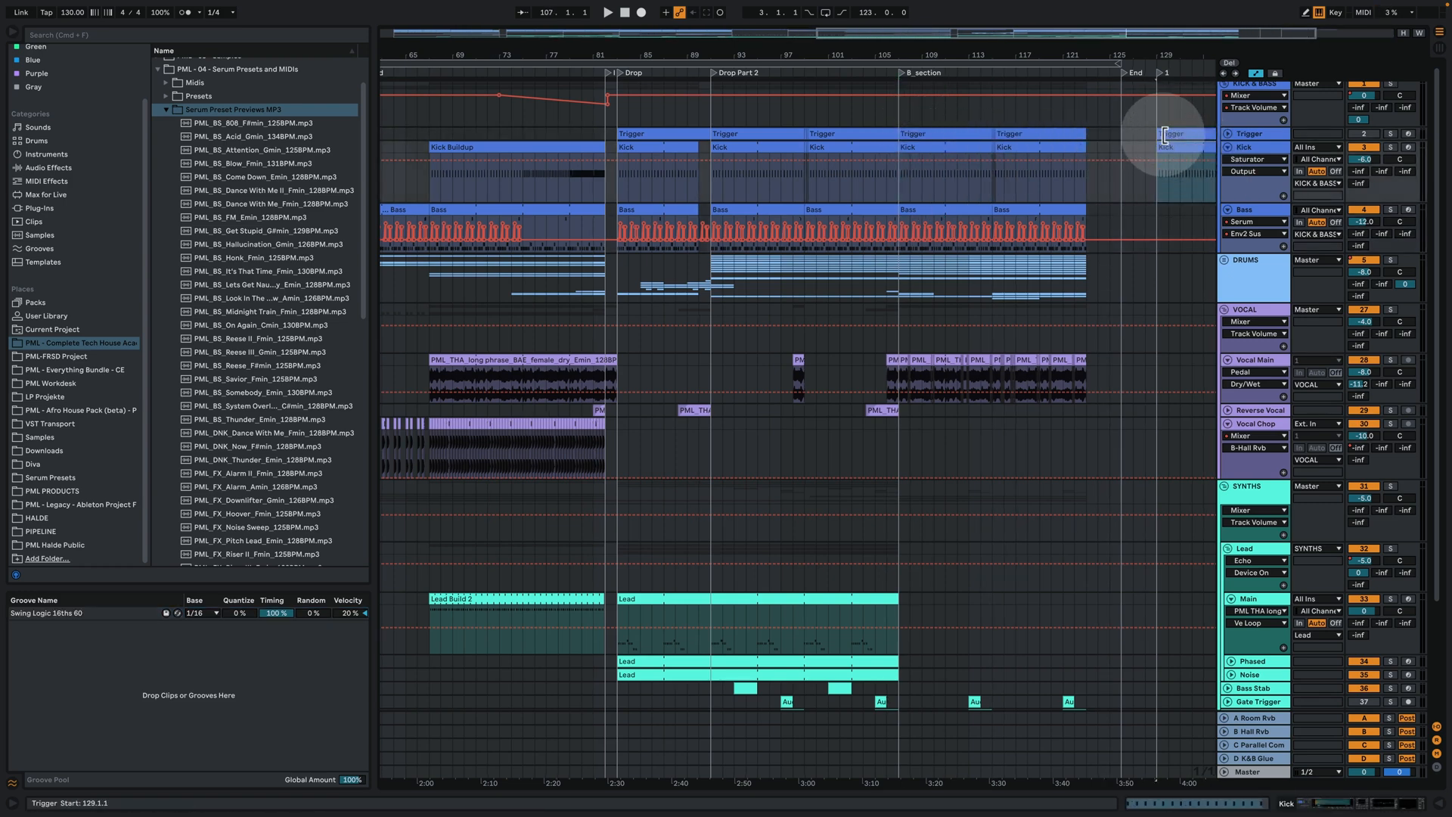
Play the copied kick at bar 129, examine the Kick clip's notes, and return to the Kick track's devices
key("space")
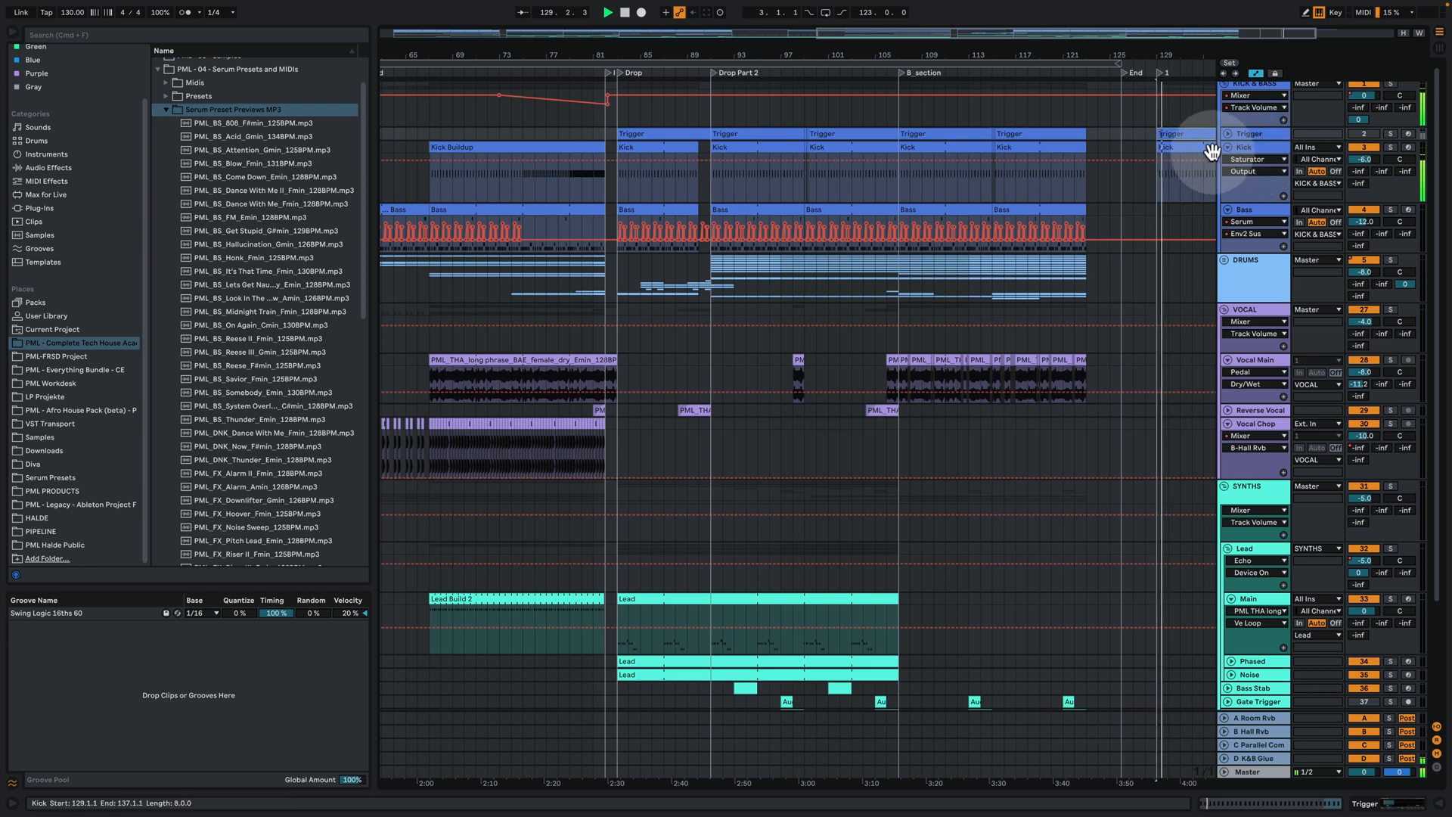
key("space")
double_click(1183, 148)
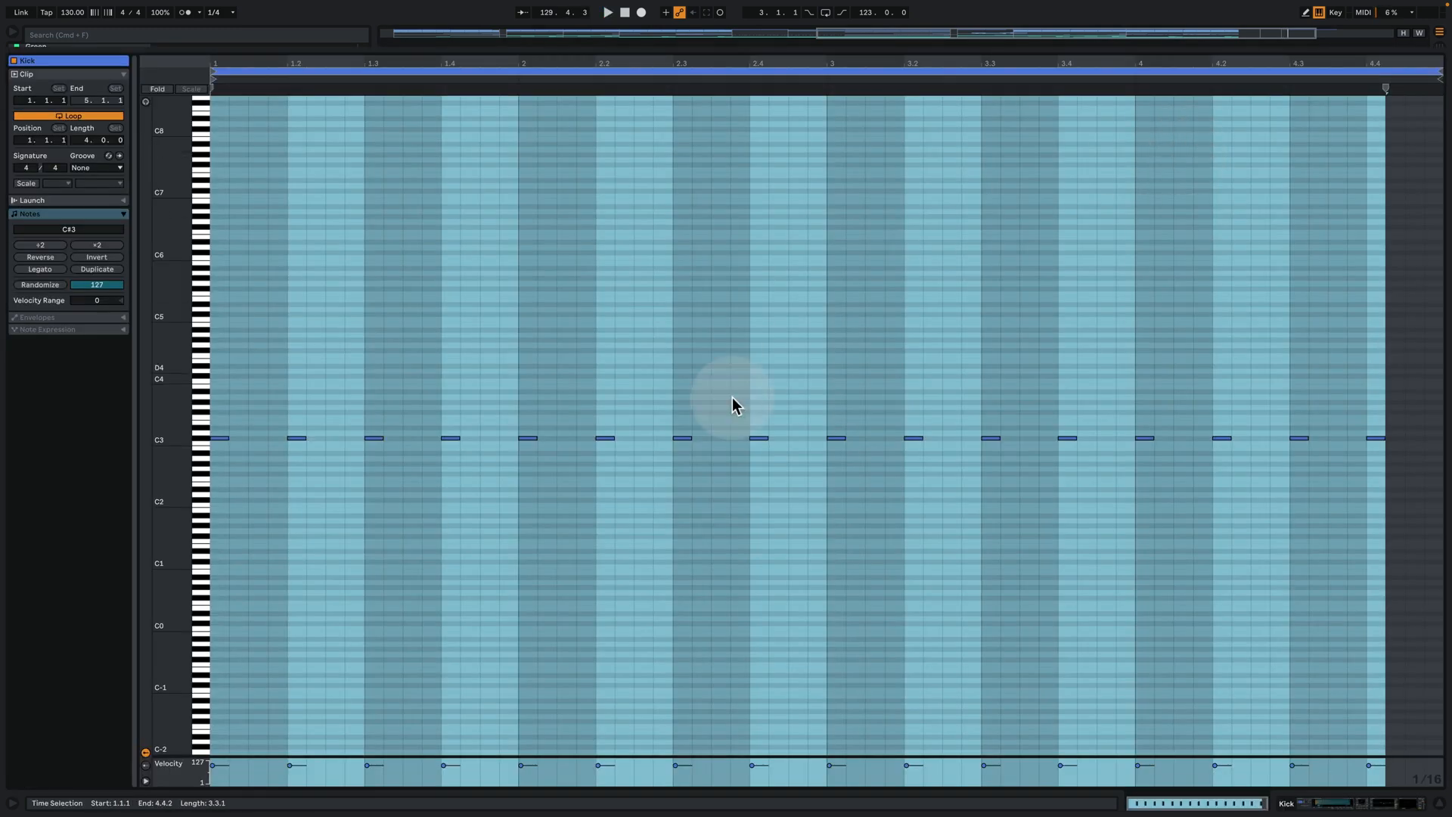
left_click(595, 469)
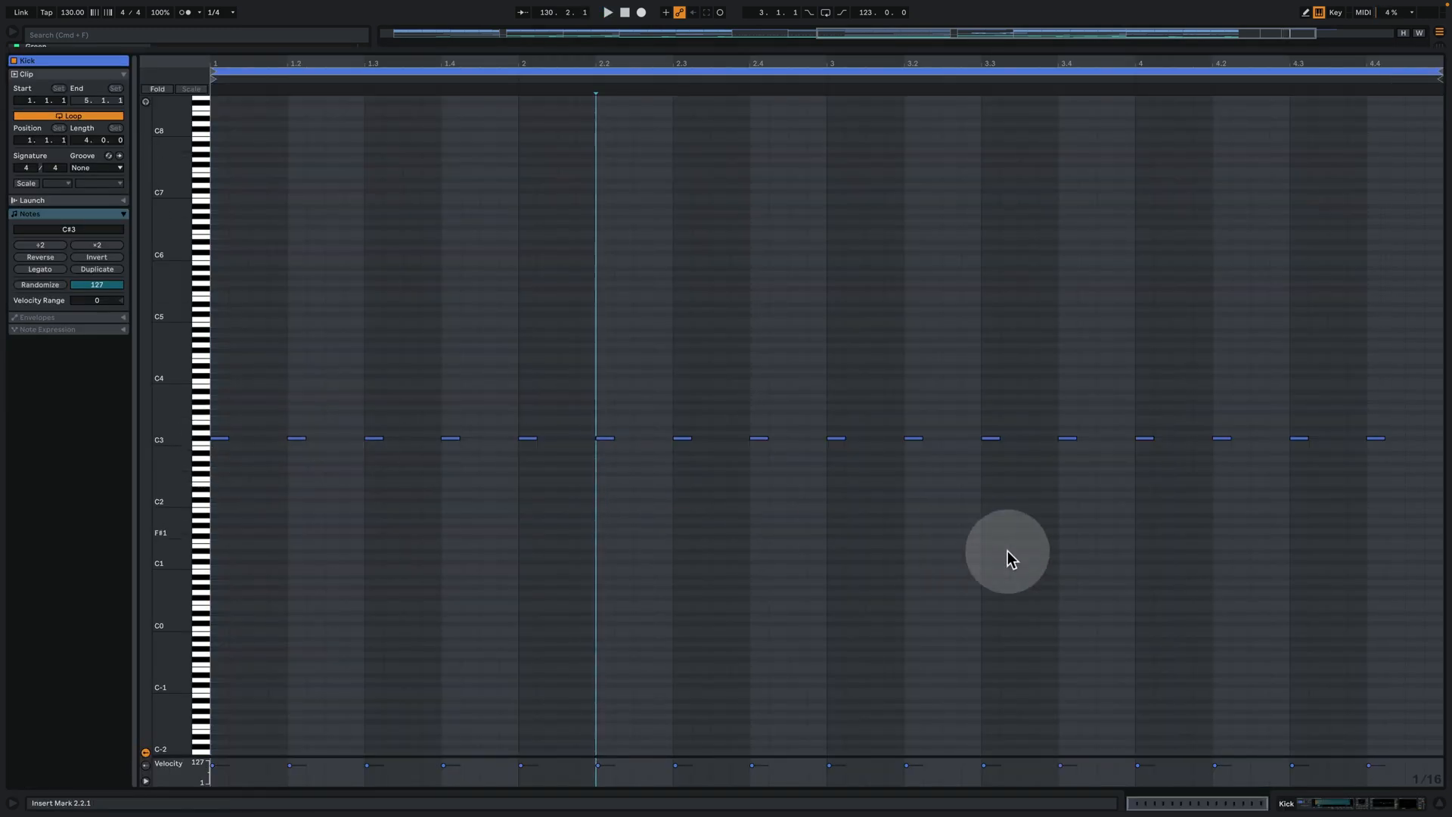
left_click(1363, 803)
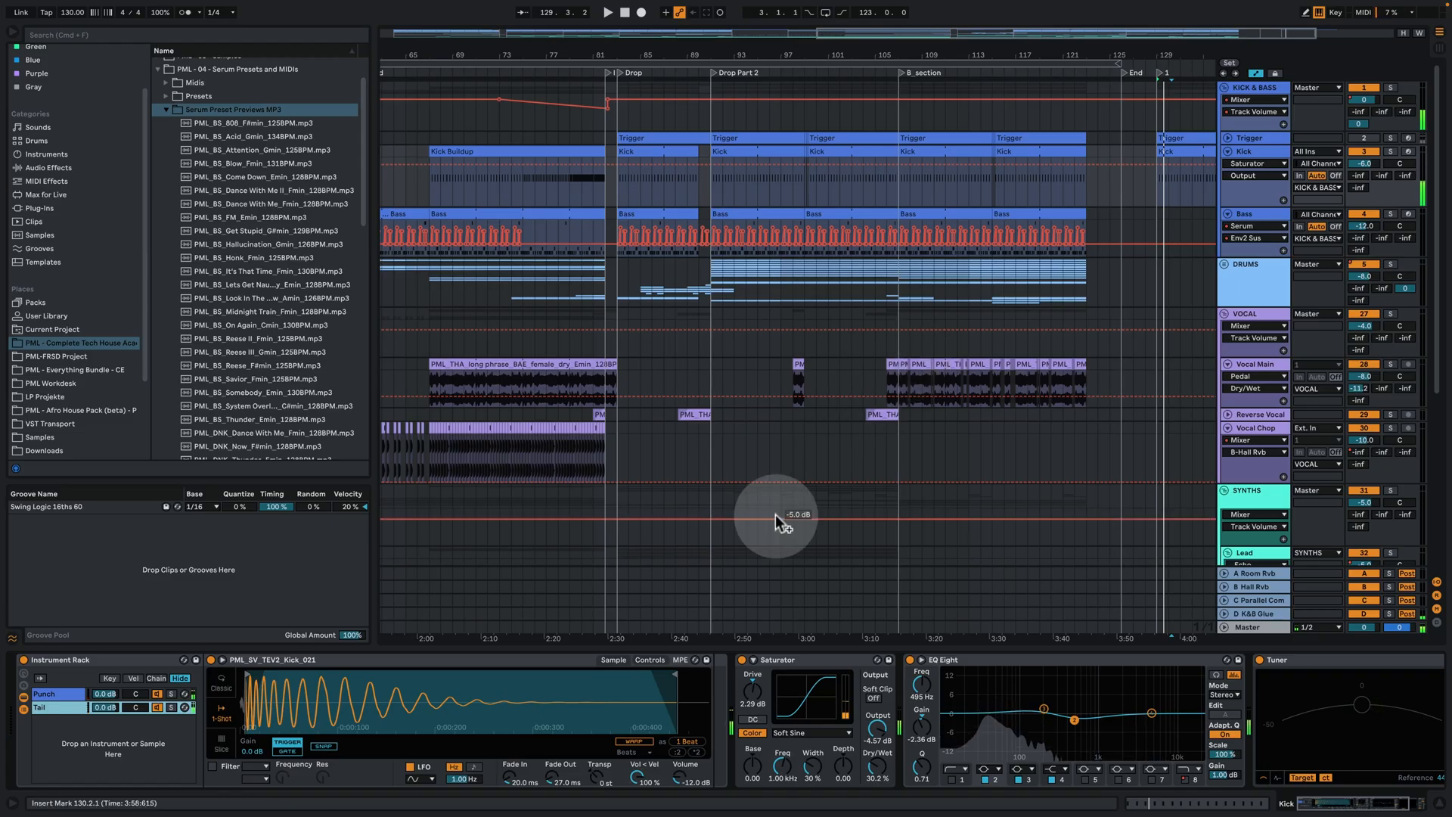
Solo the Punch chain in the Kick track's Instrument Rack and open the PML - 03 - Samples folder in the browser
left_click(53, 693)
left_click(171, 694)
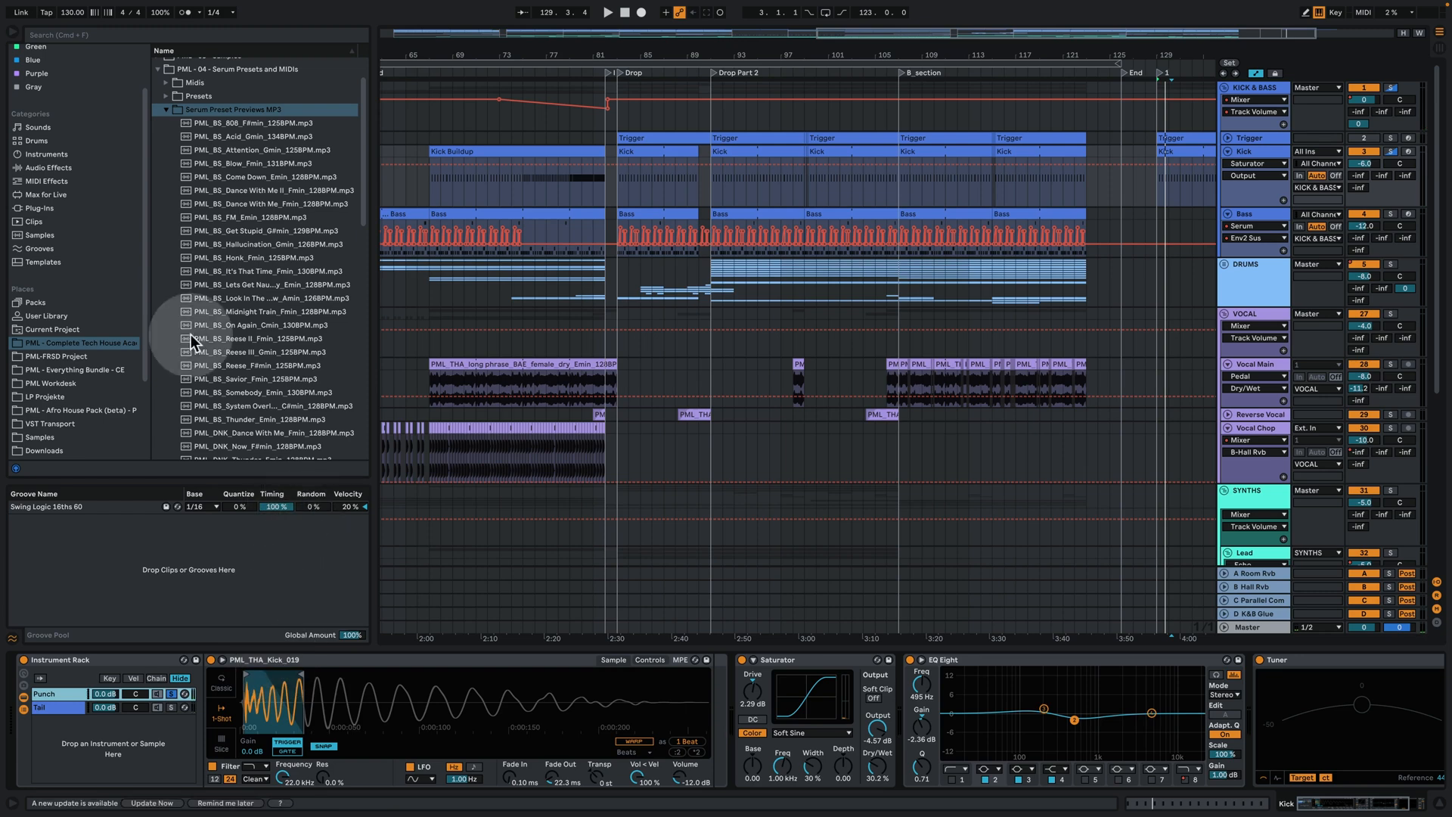
scroll(206, 121, "up", 3)
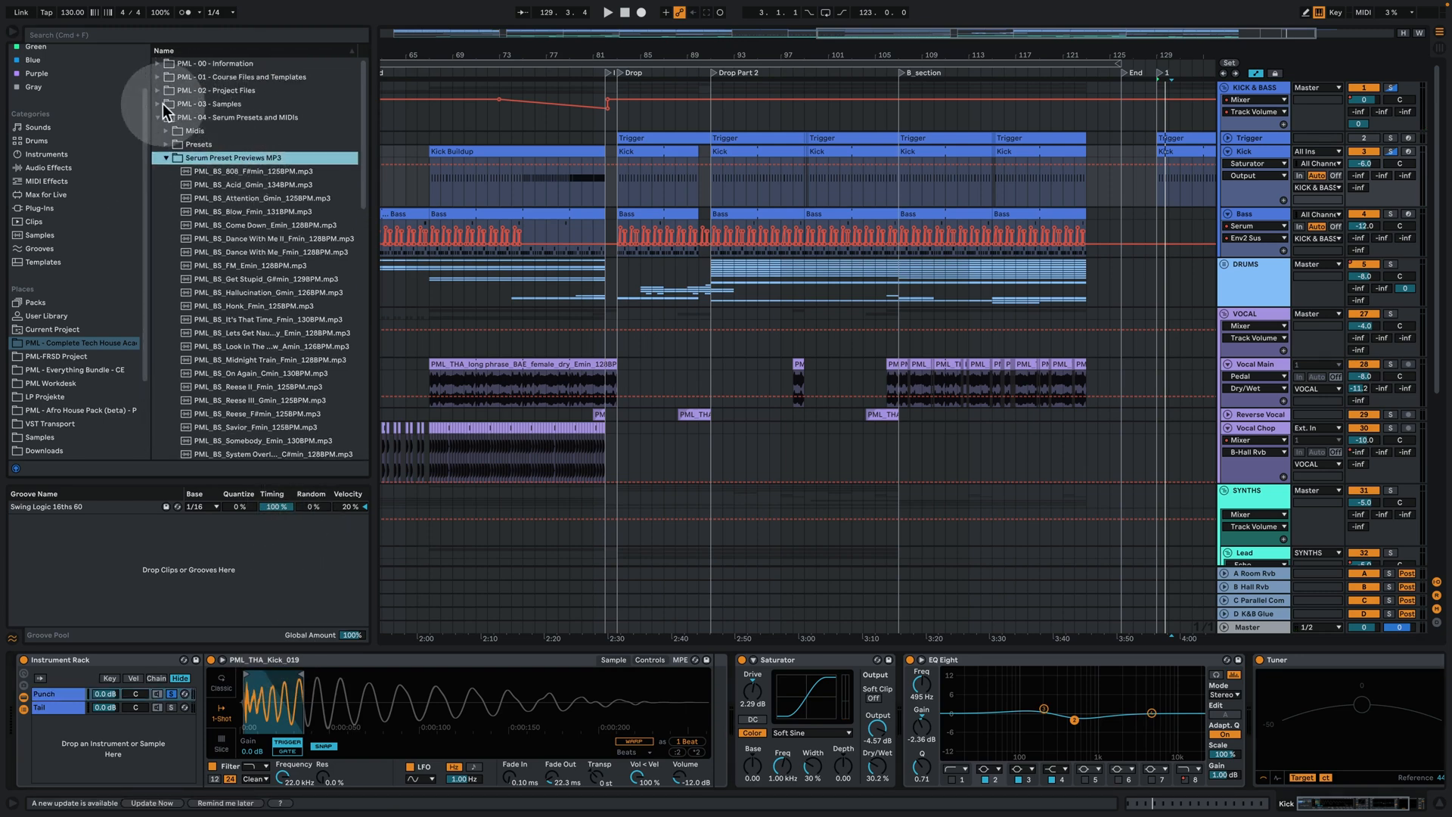
left_click(163, 103)
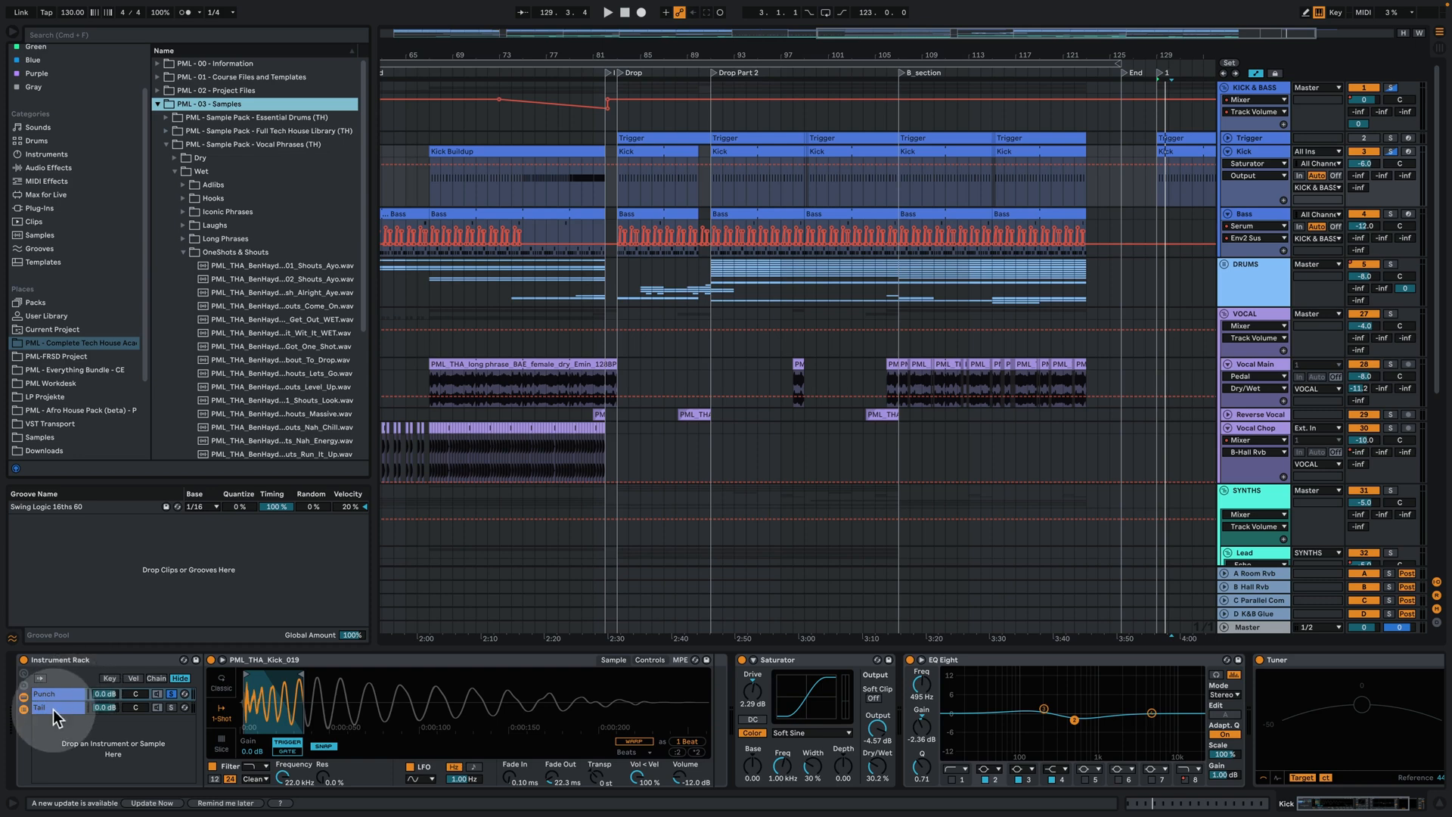
Play the kick with the Tail chain soloed, and show the samples of the Punch and Tail chains in turn
left_click(173, 707)
key("space")
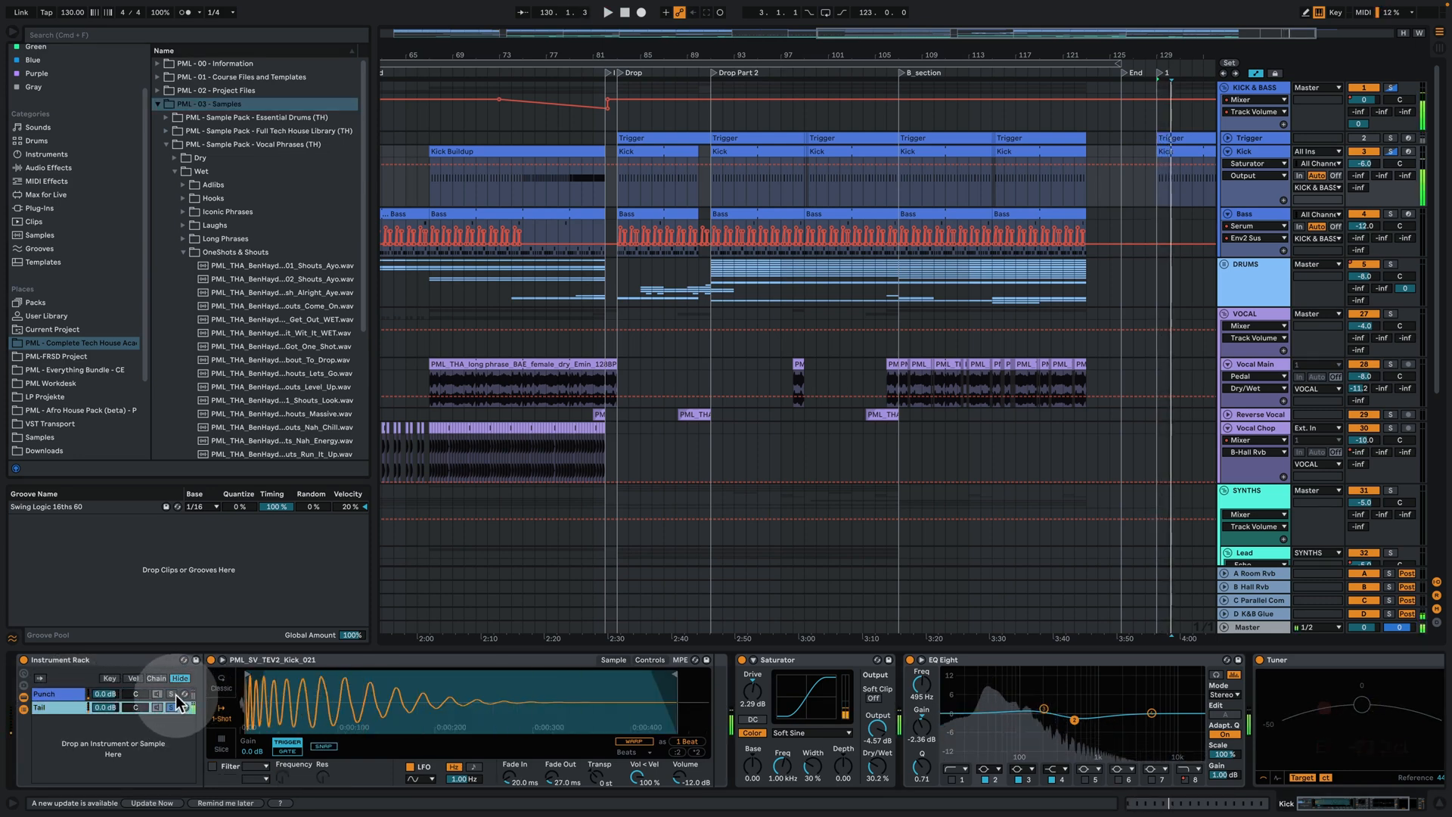
left_click(171, 693)
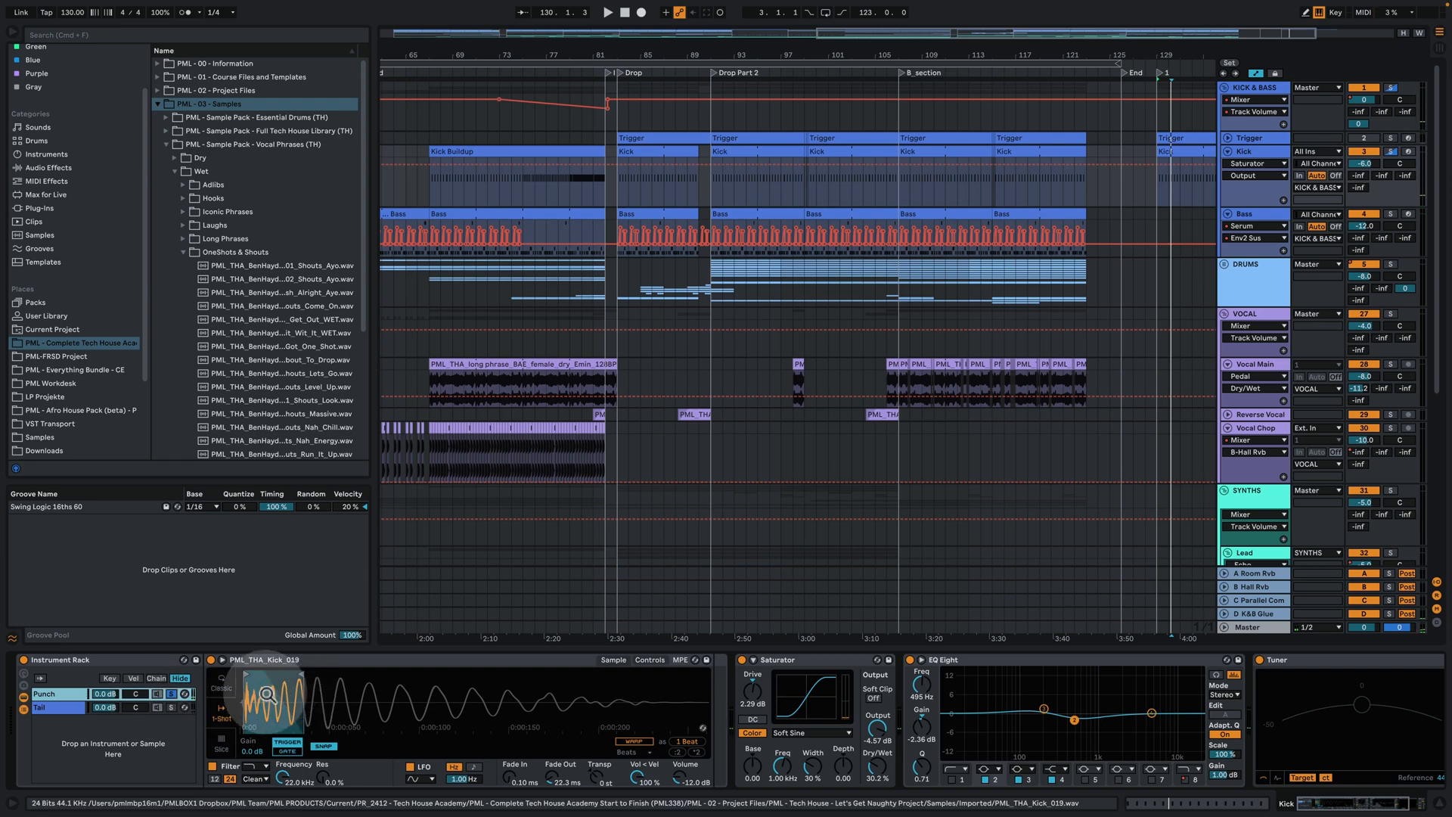
left_click(172, 707)
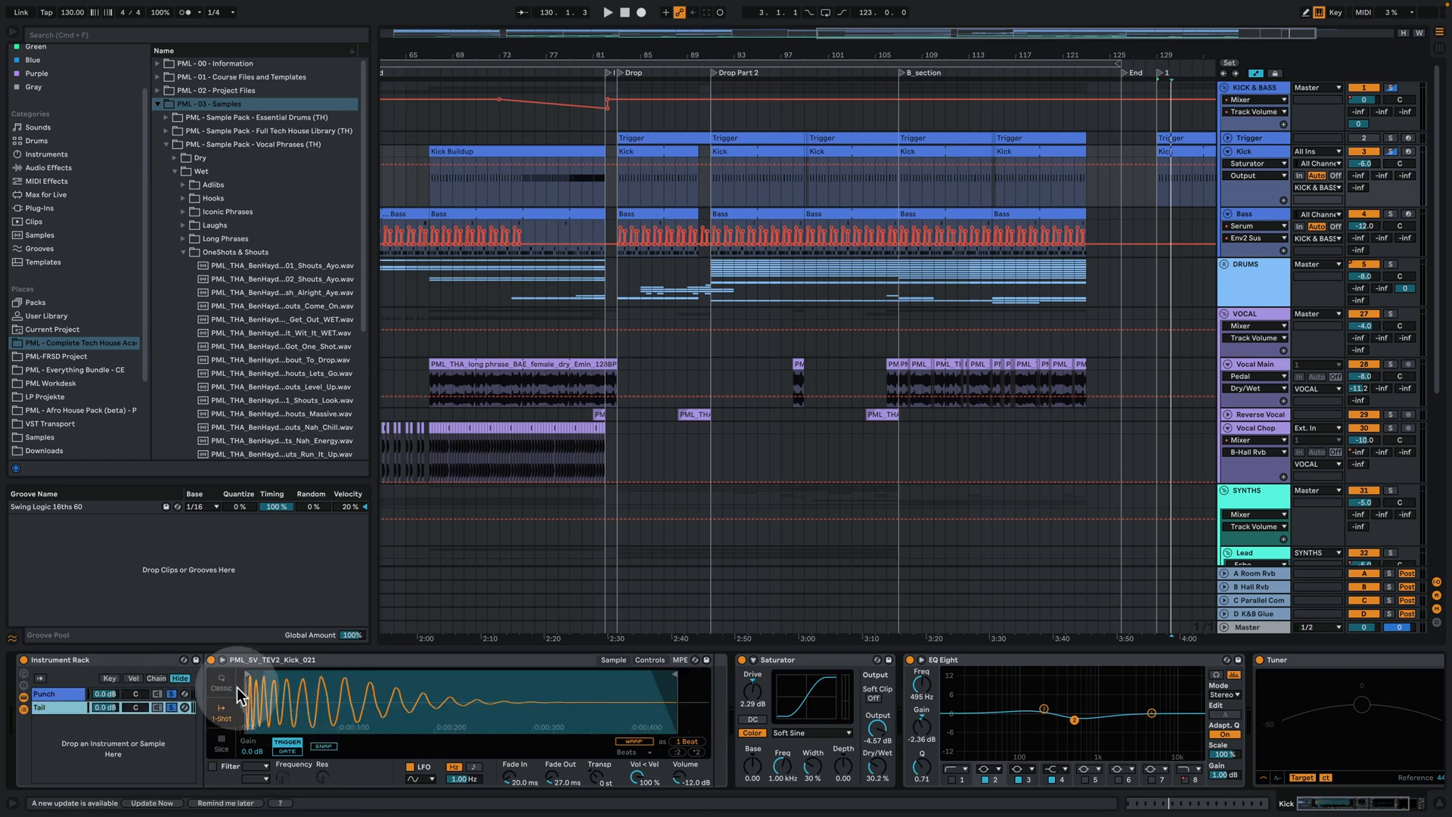
Play the kick from bar 129 while examining its Saturator, EQ Eight, Tuner and Limiter
left_click_drag(1069, 51, 1017, 27)
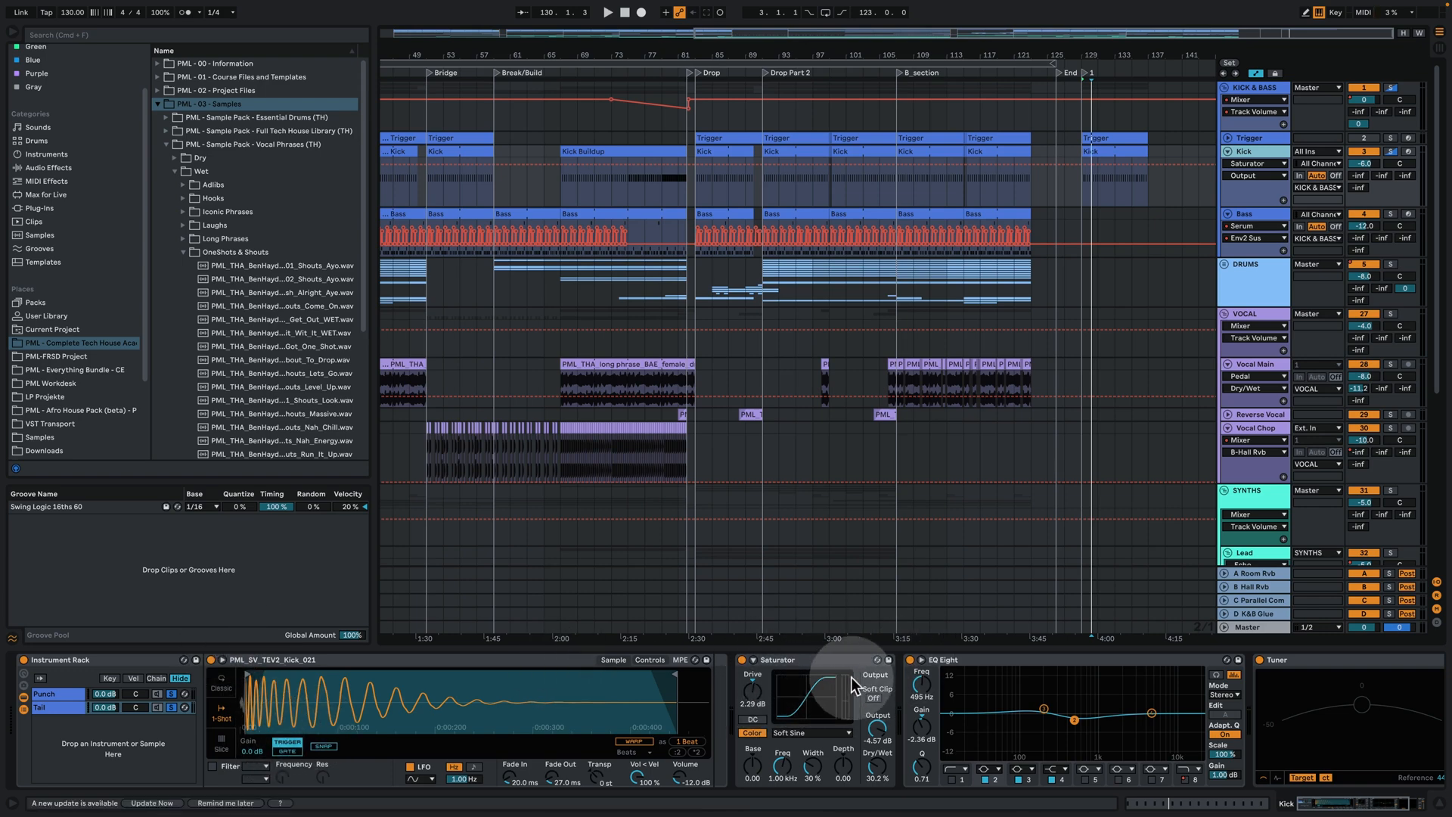
key("space")
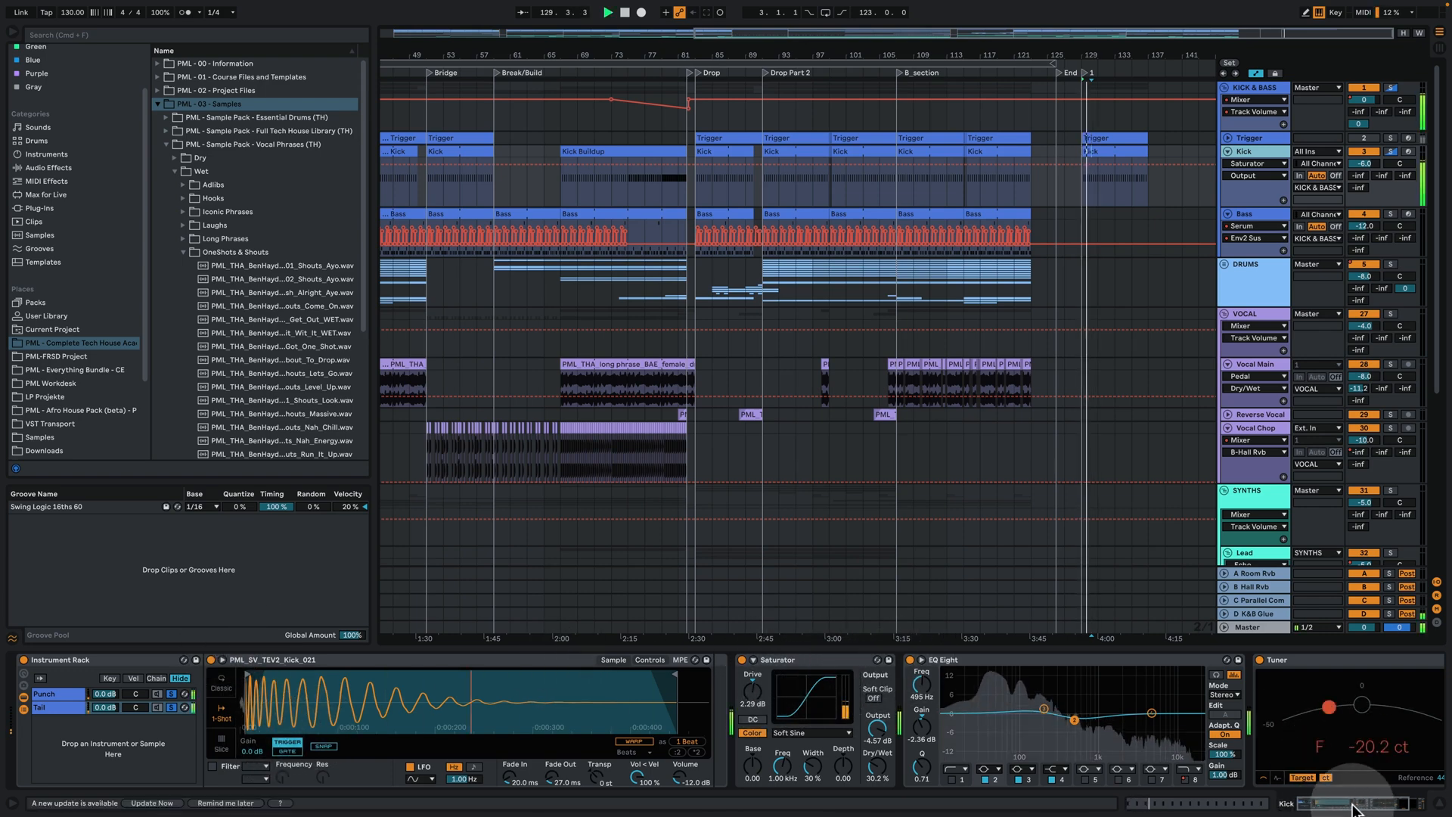
left_click_drag(1354, 803, 1368, 803)
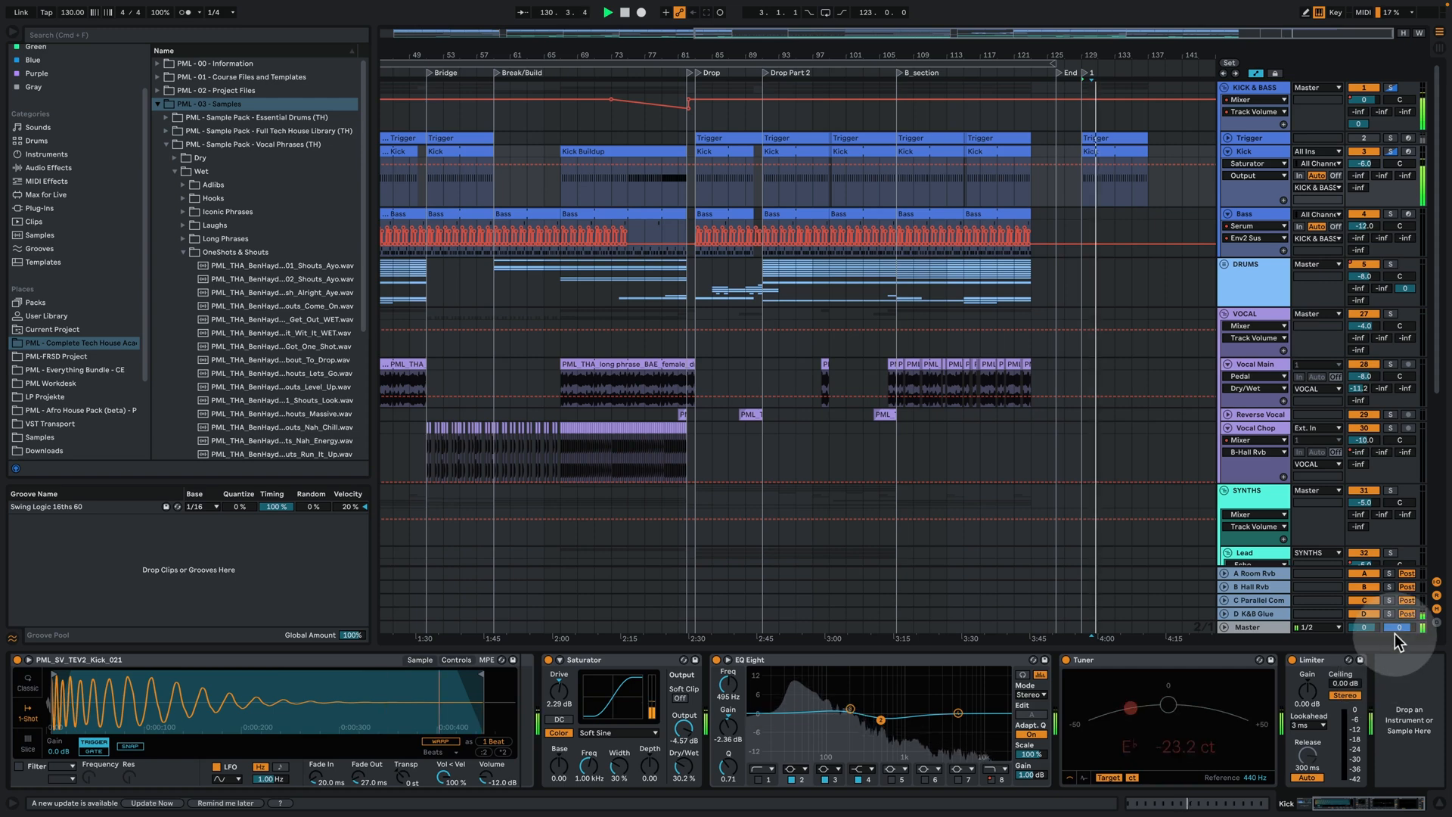
key("space")
Copy the last Bass clip of the B_section to bar 129 and play it together with the kick
left_click(996, 211)
left_click_drag(987, 211, 1109, 210)
key("space")
left_click_drag(1118, 52, 917, 71)
key("space")
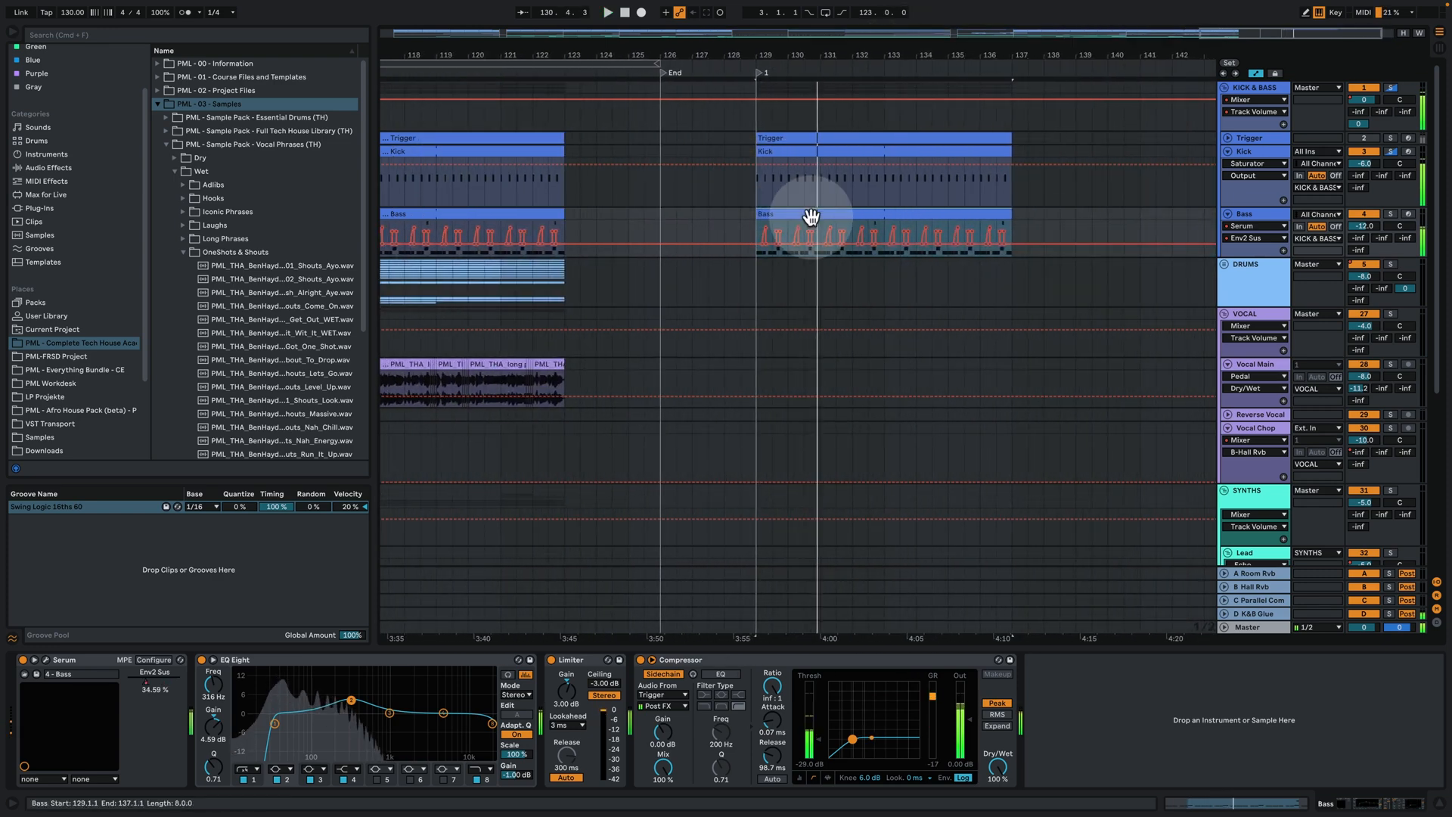
Open the copied Bass clip's notes and play the E1, F1 and B1 pattern
left_click(791, 207)
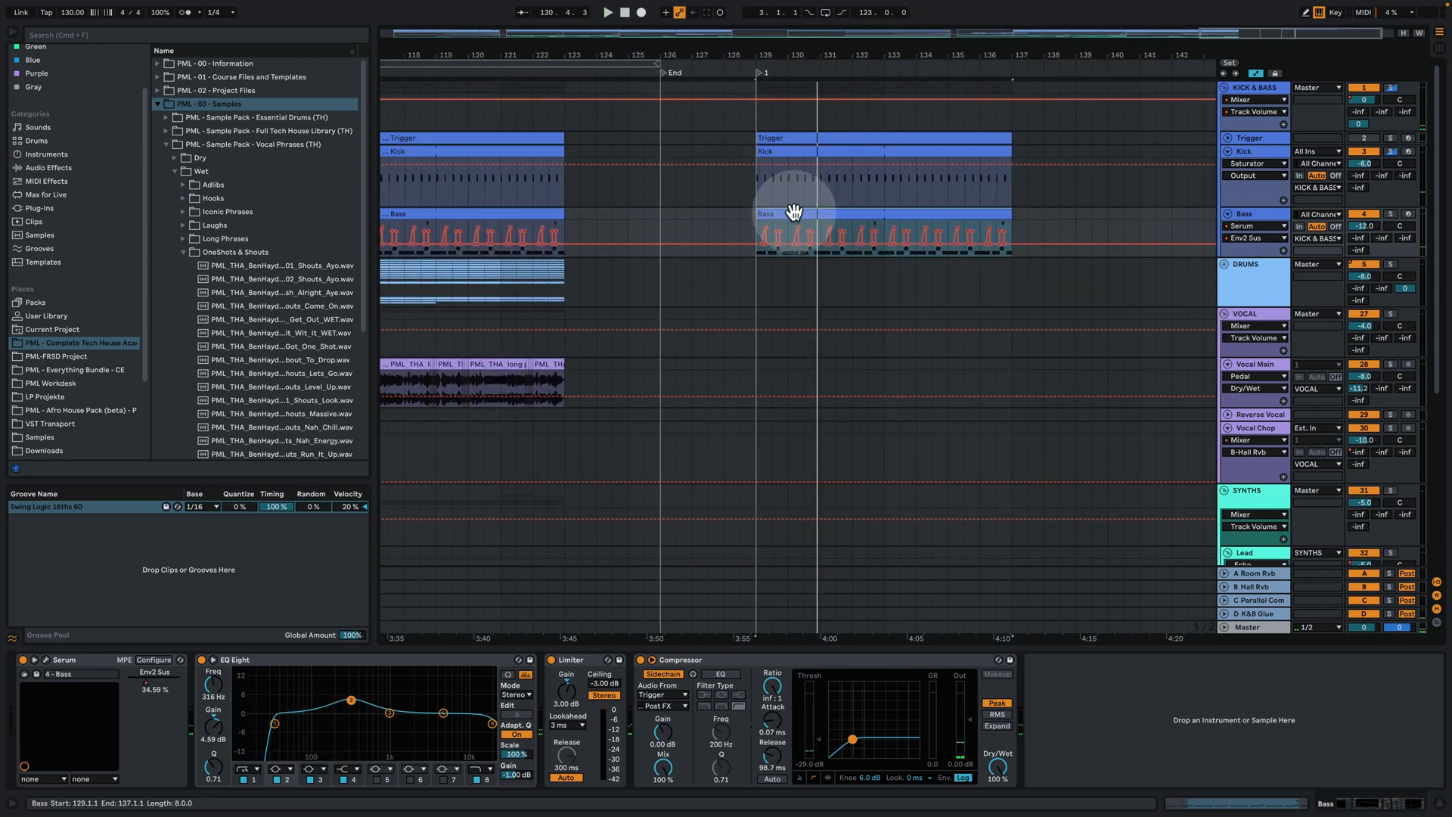
double_click(794, 211)
left_click(575, 401)
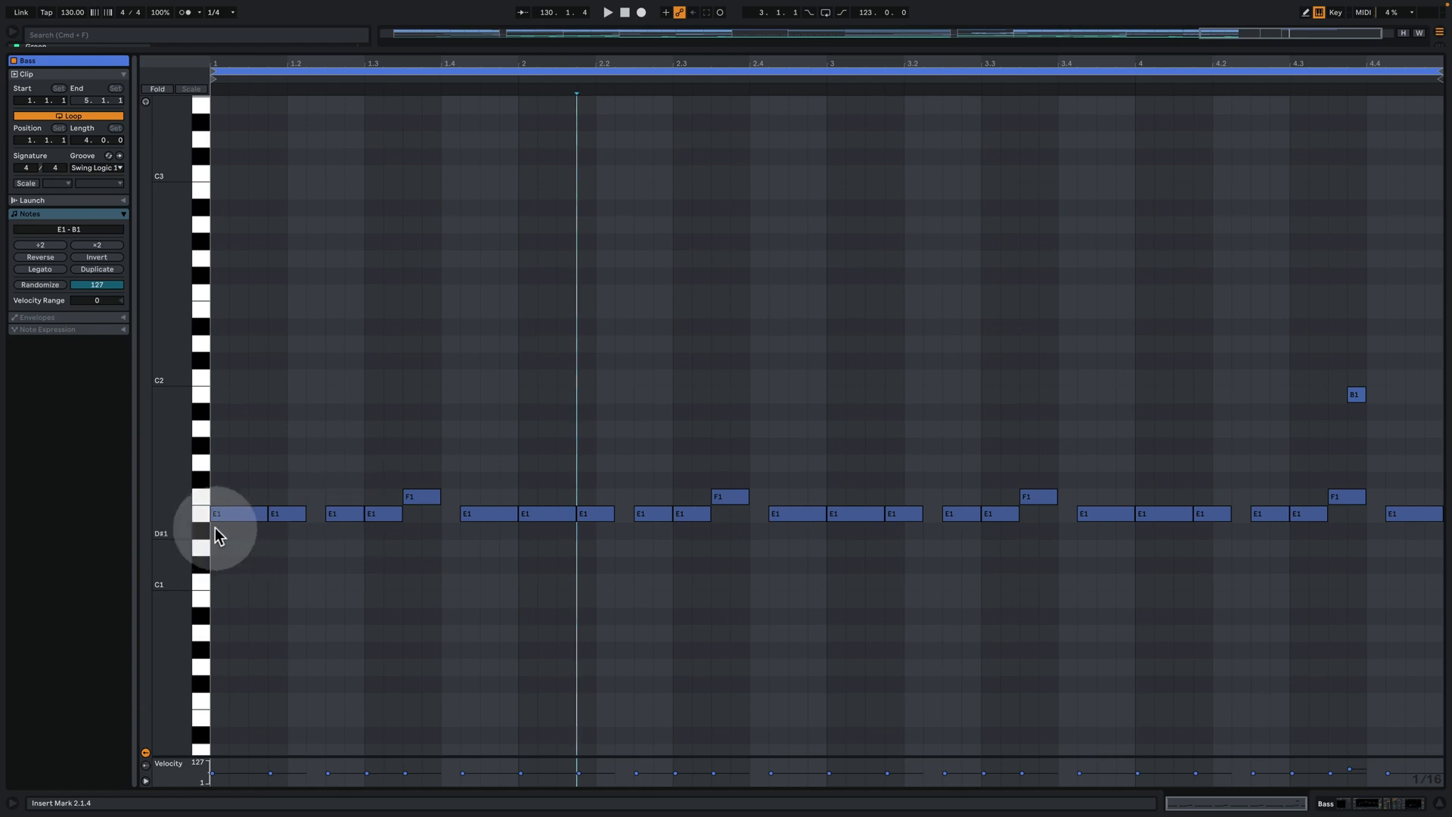
key("e")
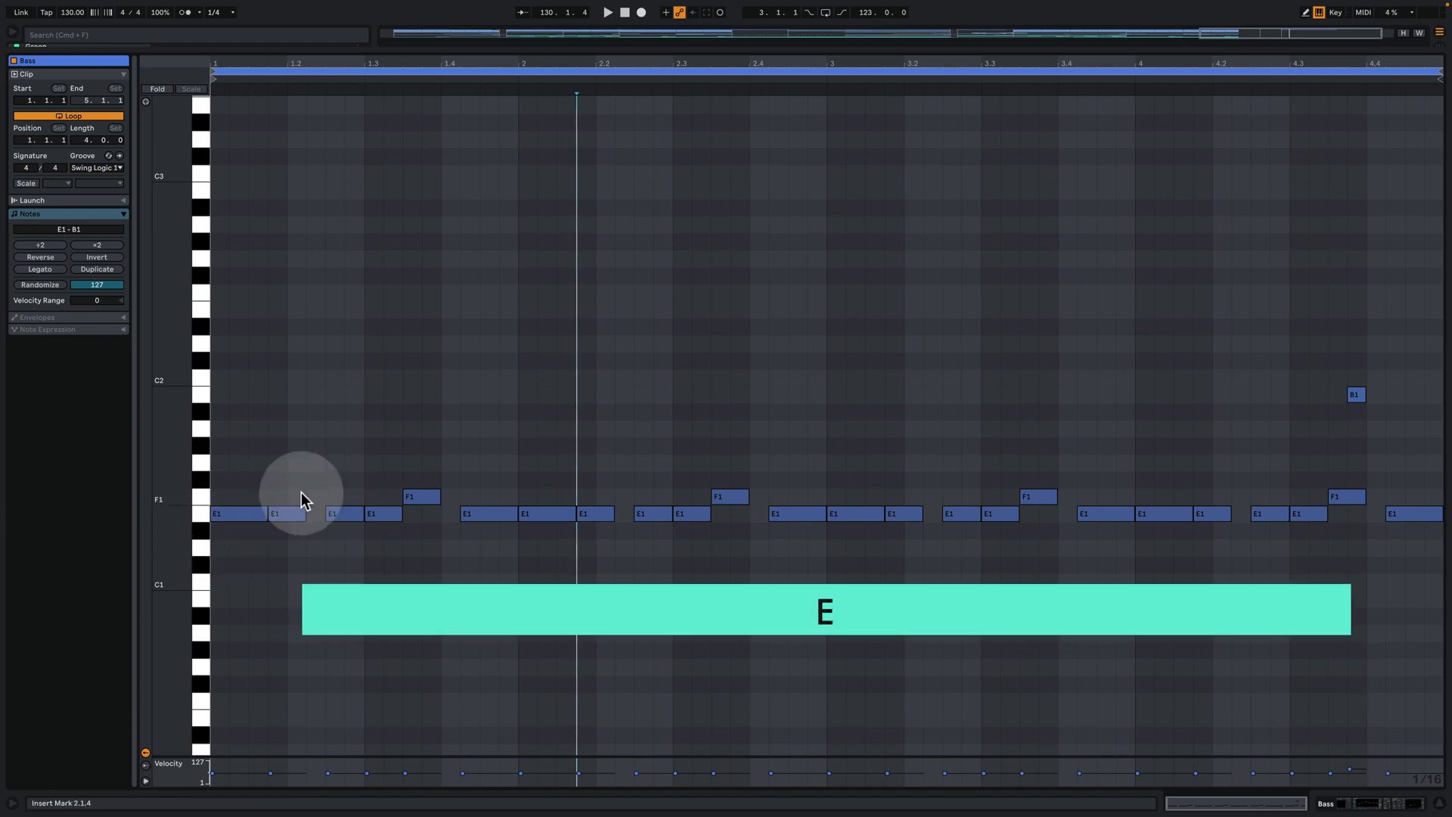
left_click(439, 505)
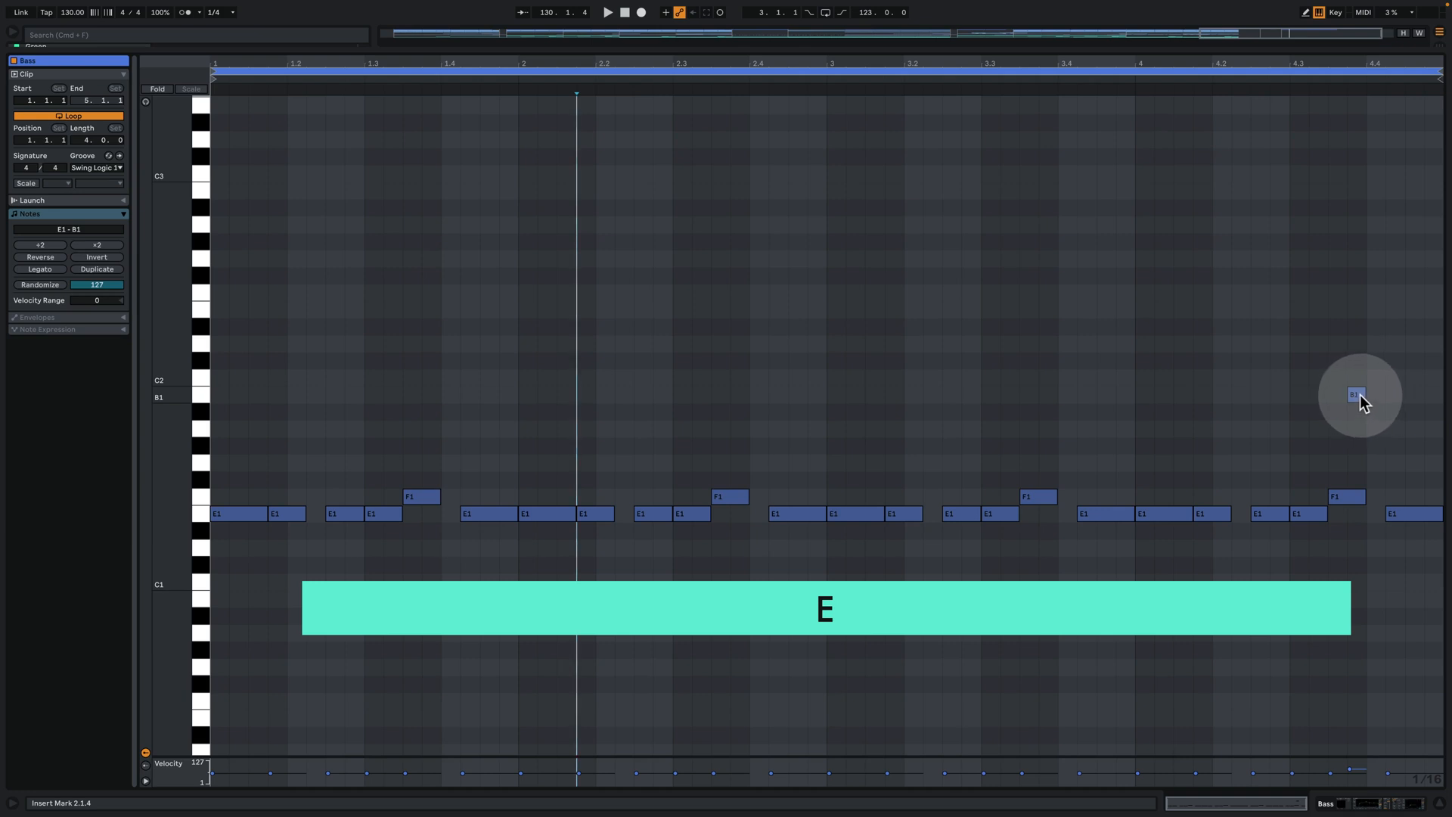
key("space")
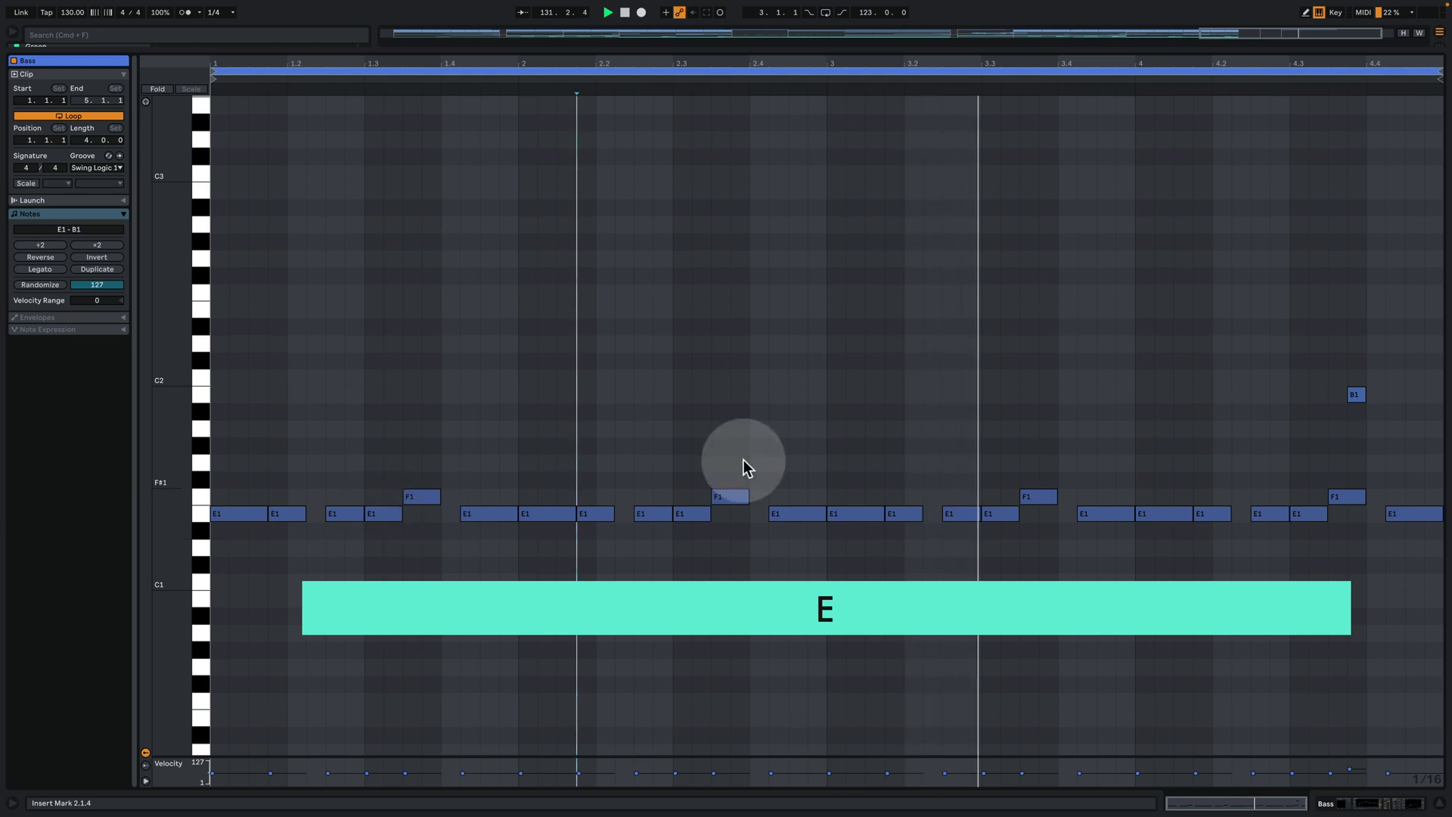
Open the Bass track's Serum synth and play the bass from bar 129 while viewing its Env 2 envelope
left_click(1366, 805)
left_click(44, 660)
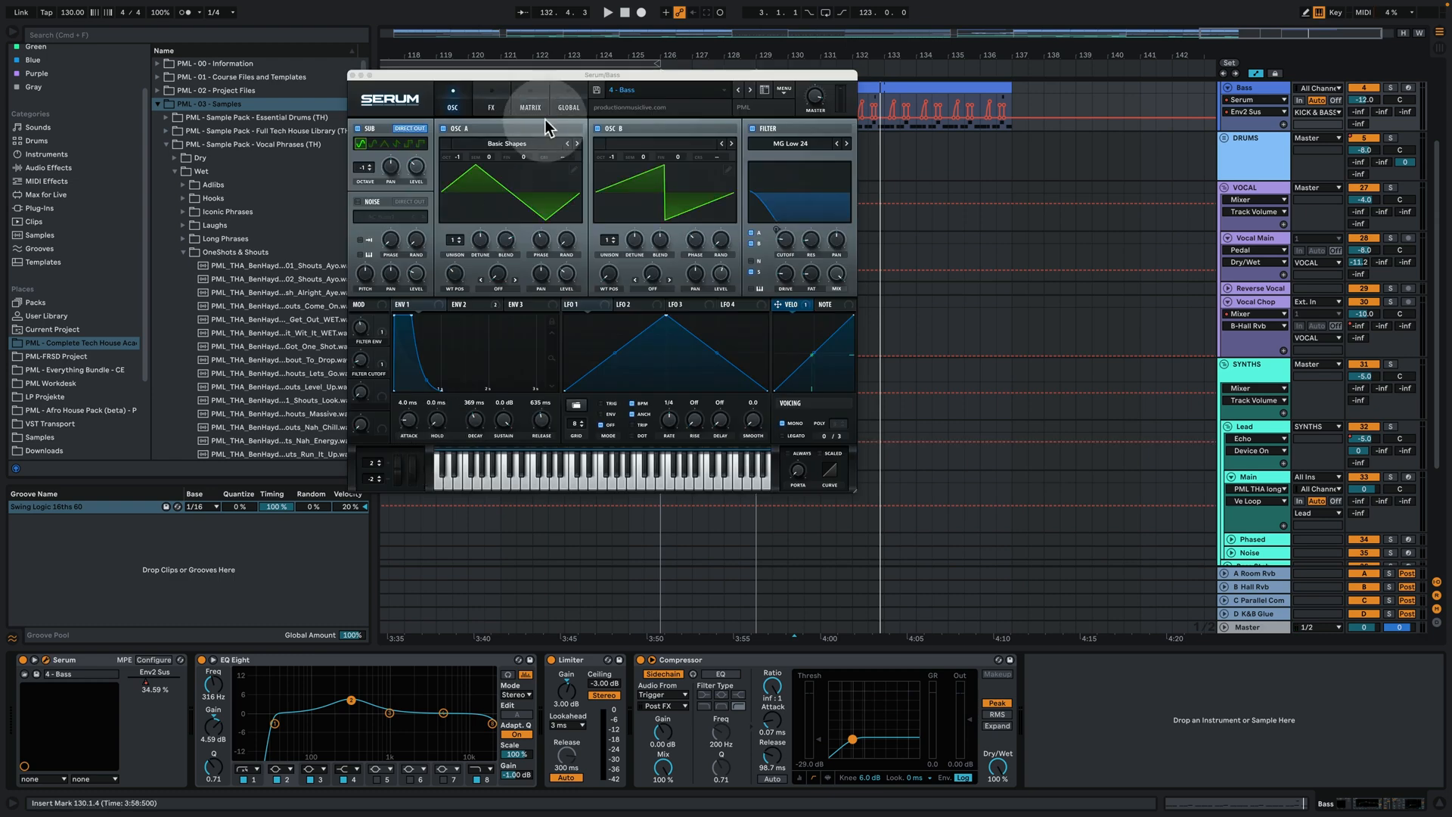
left_click_drag(655, 73, 731, 202)
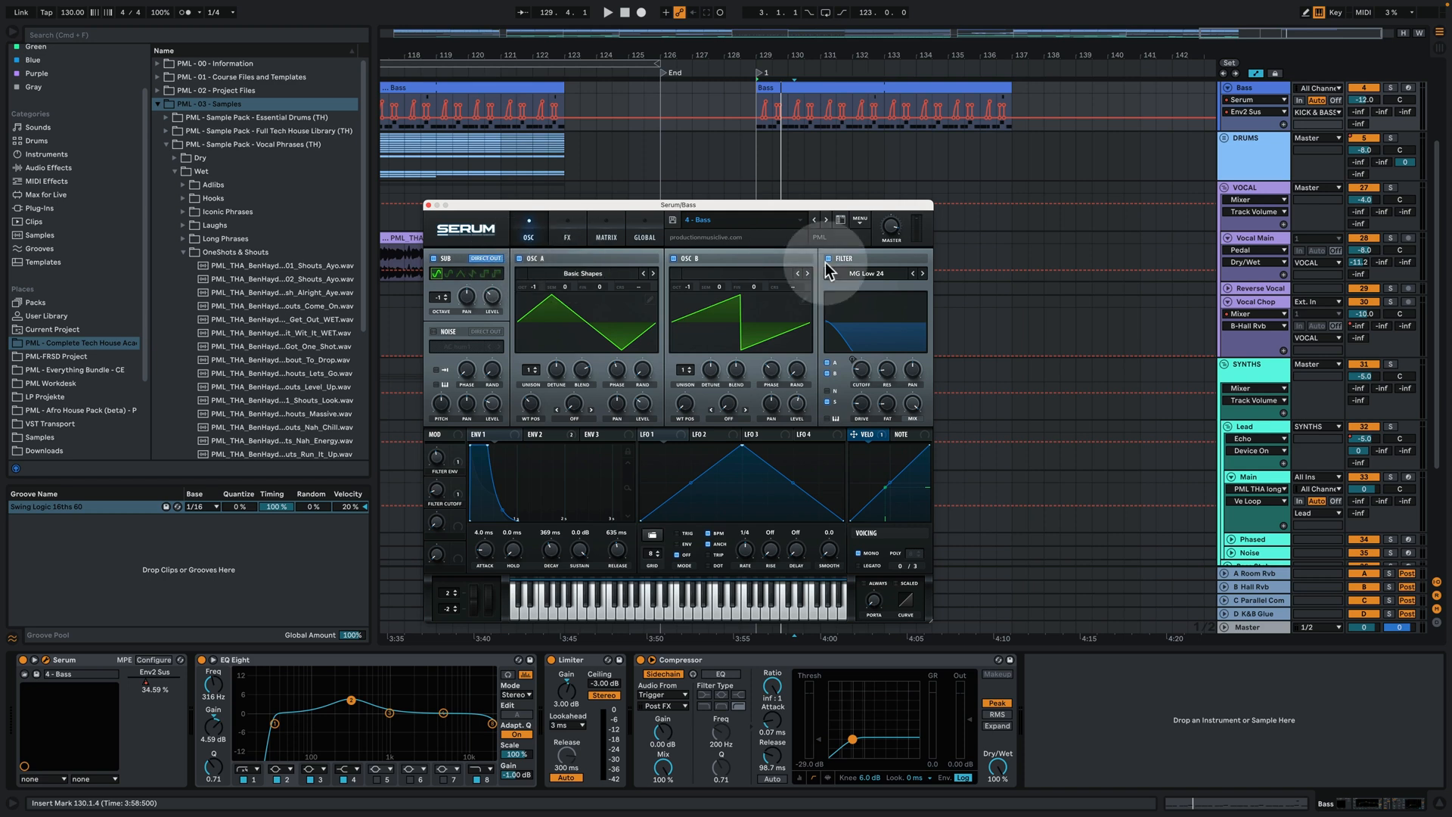
key("space")
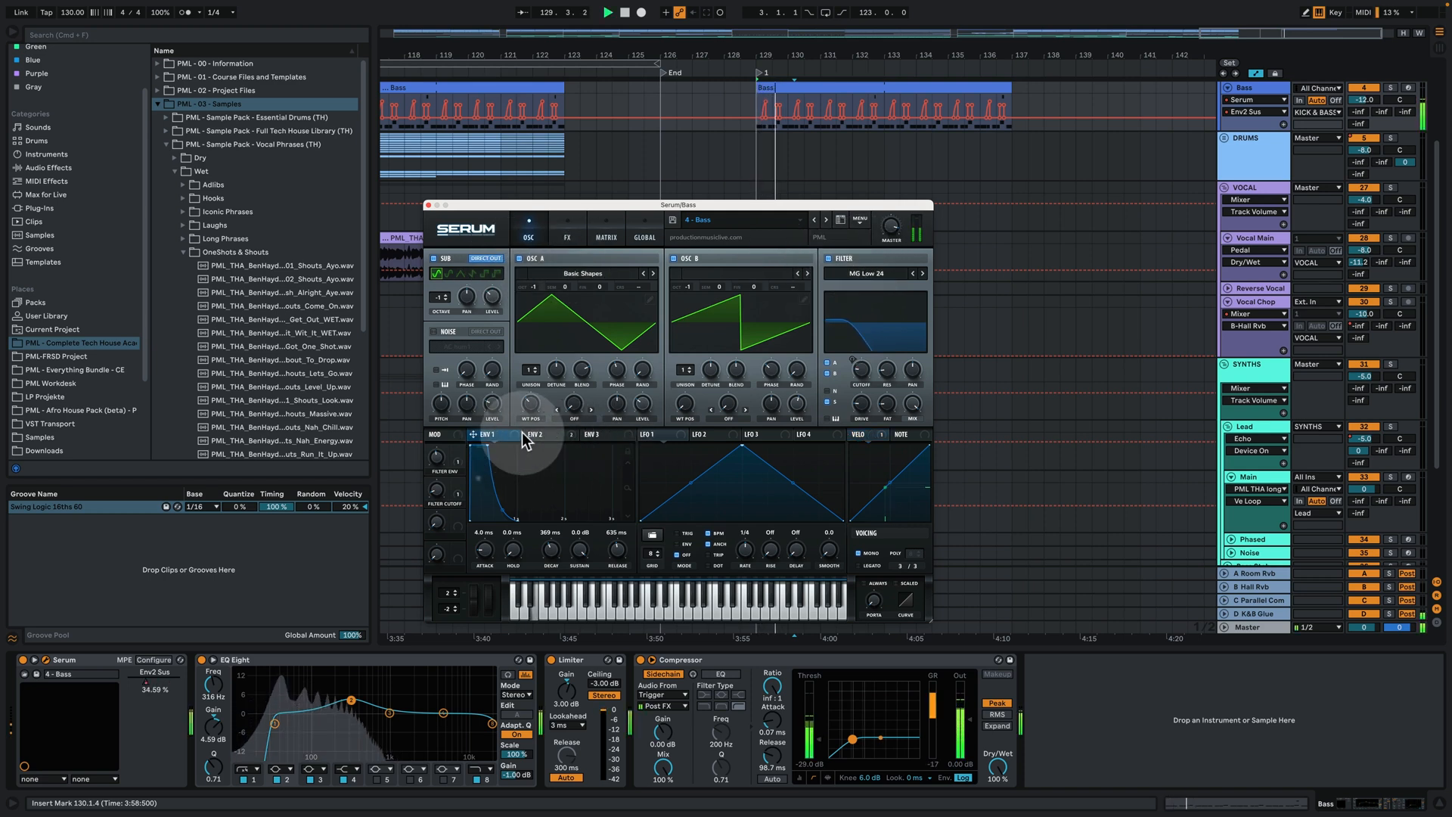
left_click(547, 435)
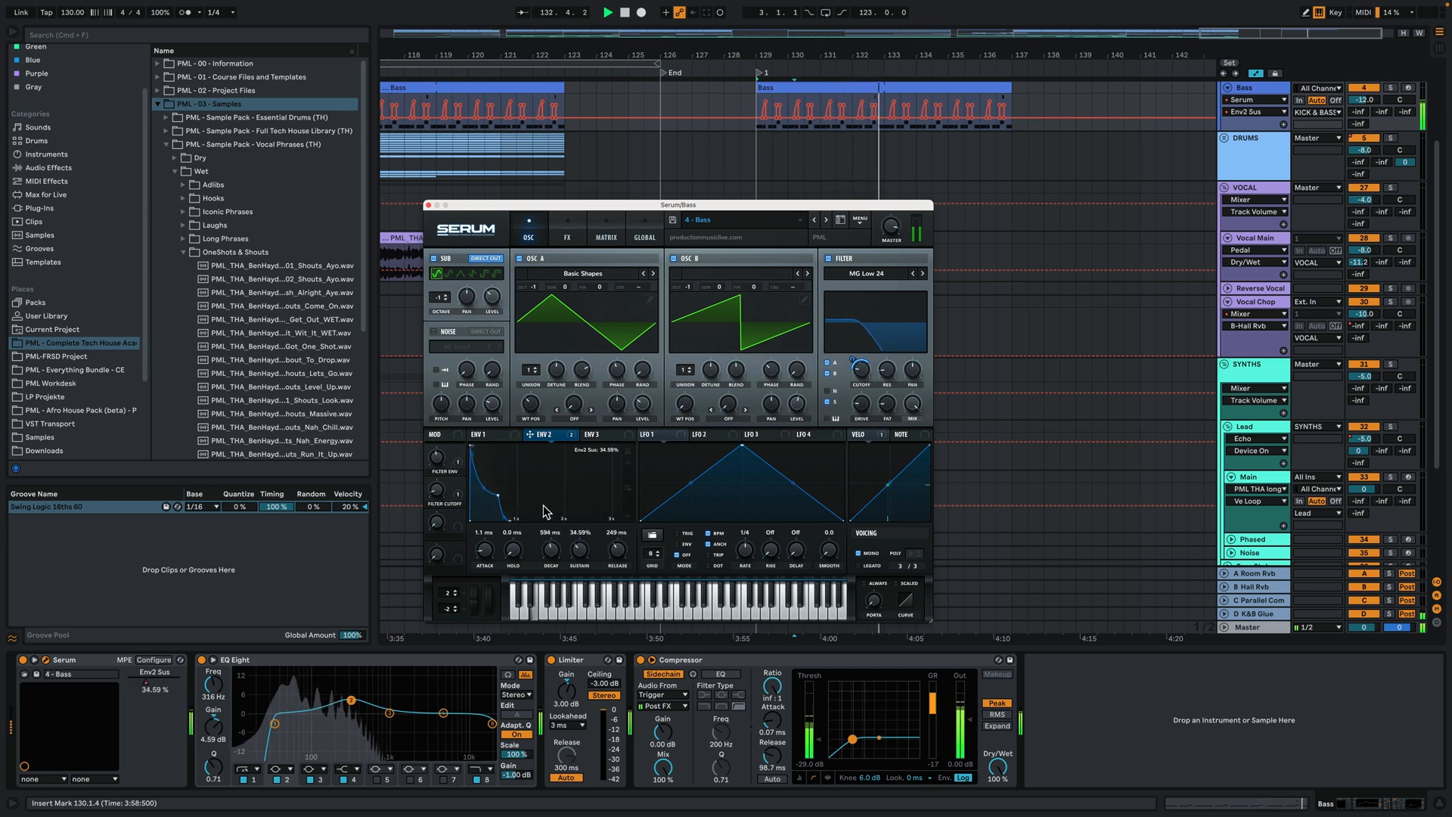
key("space")
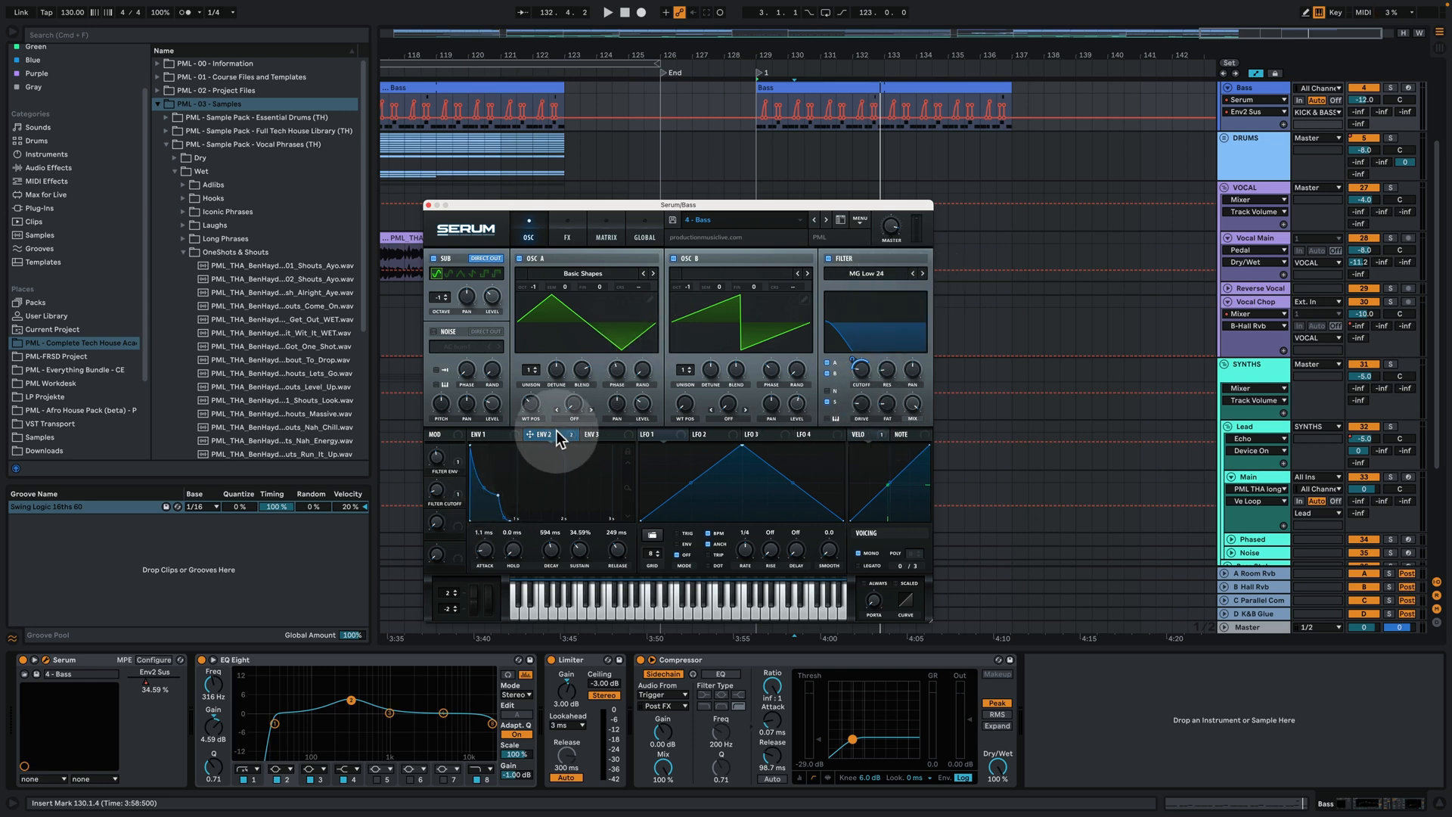
key("space")
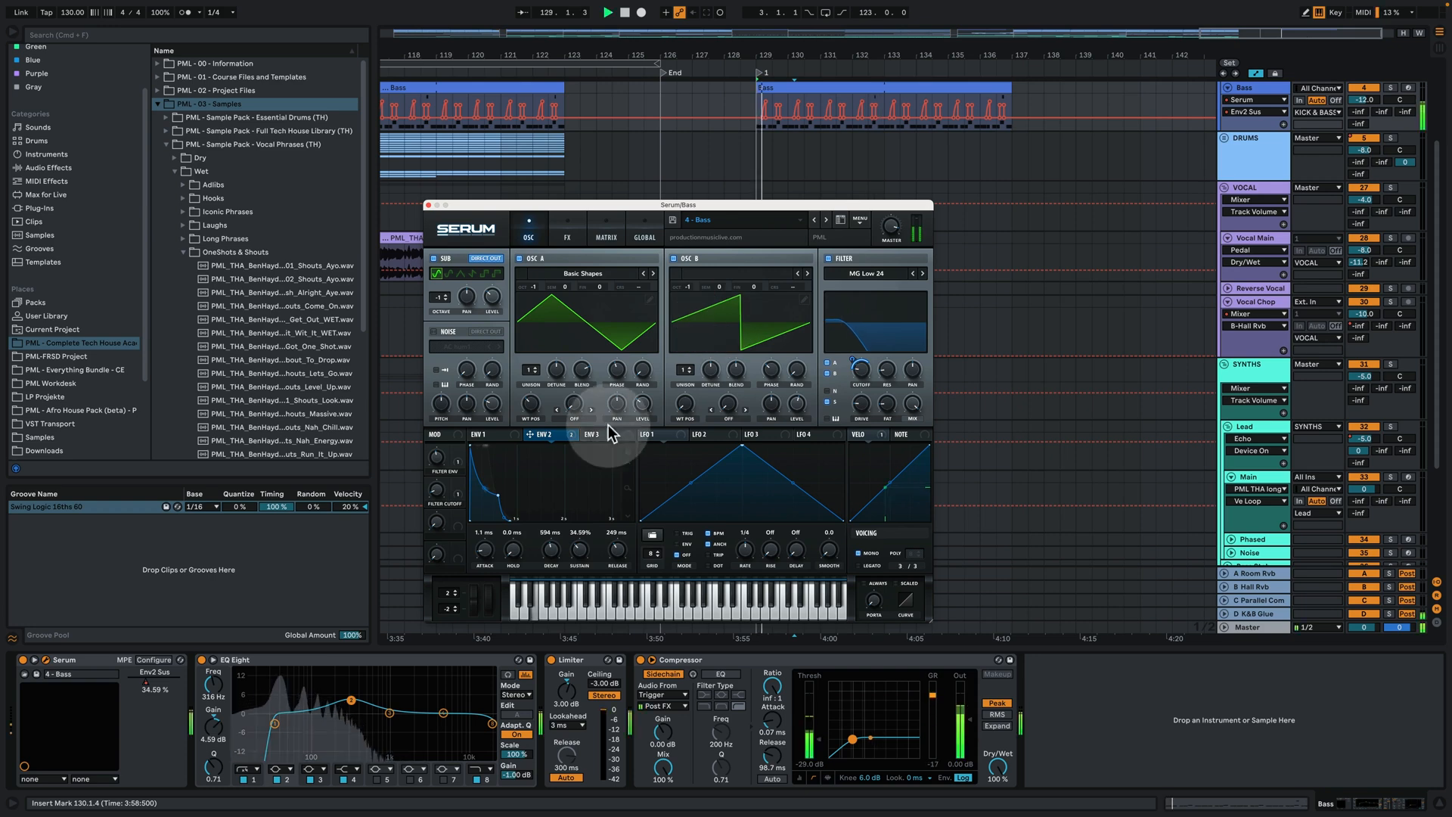
key("space")
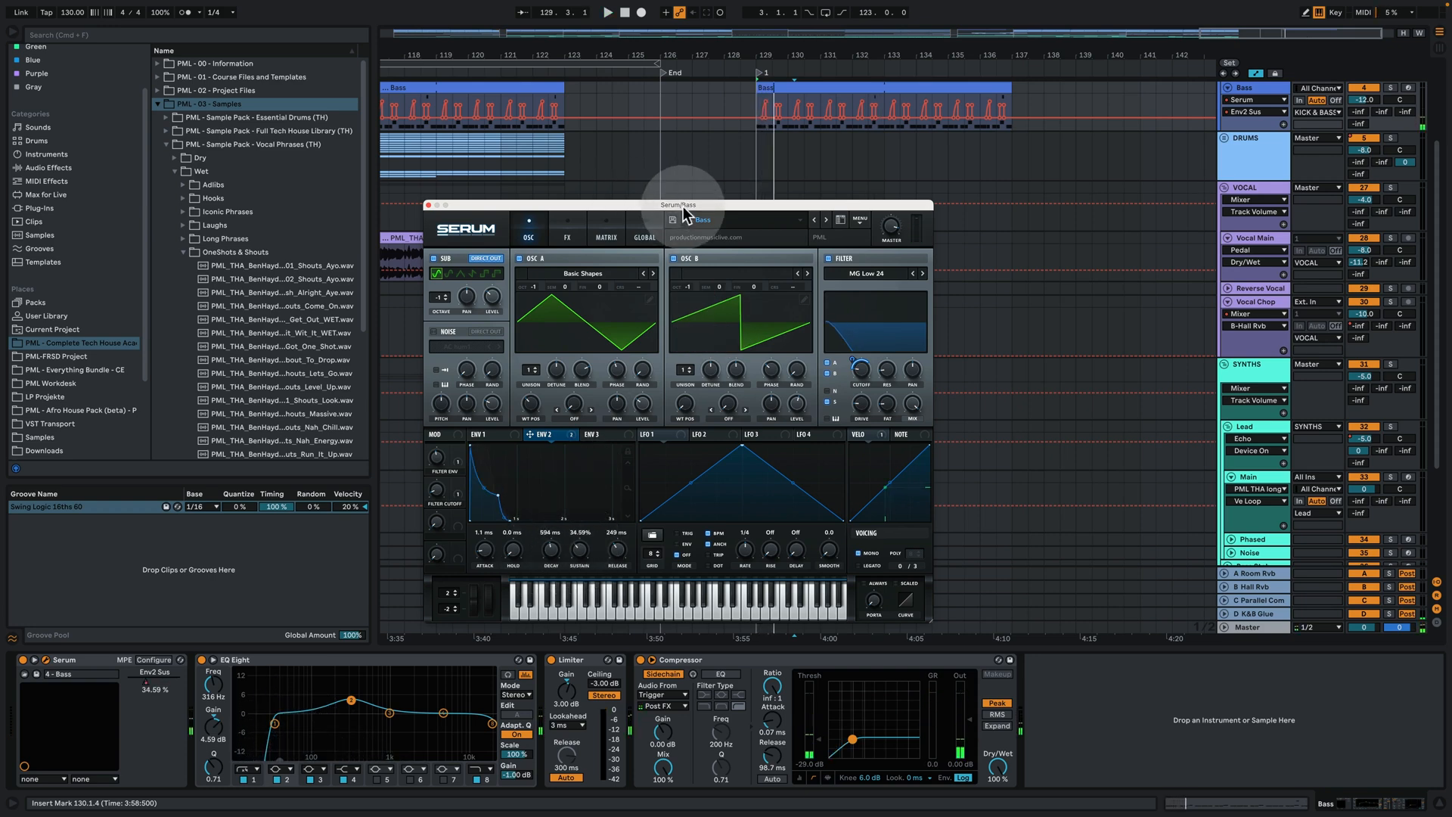
Move the Serum window aside and enlarge the Bass track to show its Env2 Sus automation around bar 129
left_click_drag(681, 207, 550, 177)
left_click_drag(776, 56, 784, 106)
scroll(907, 201, "up", 3)
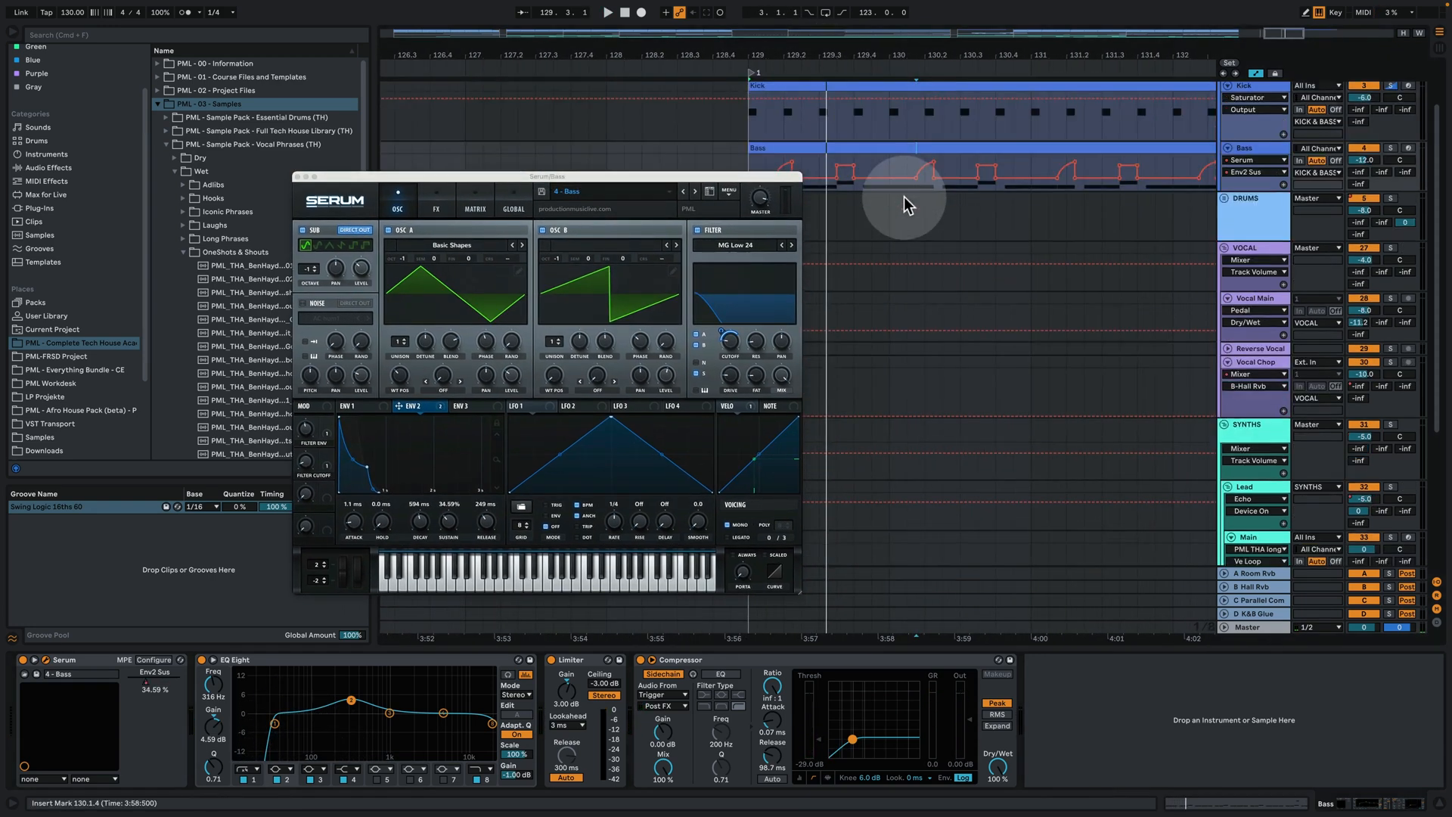
left_click_drag(703, 180, 586, 114)
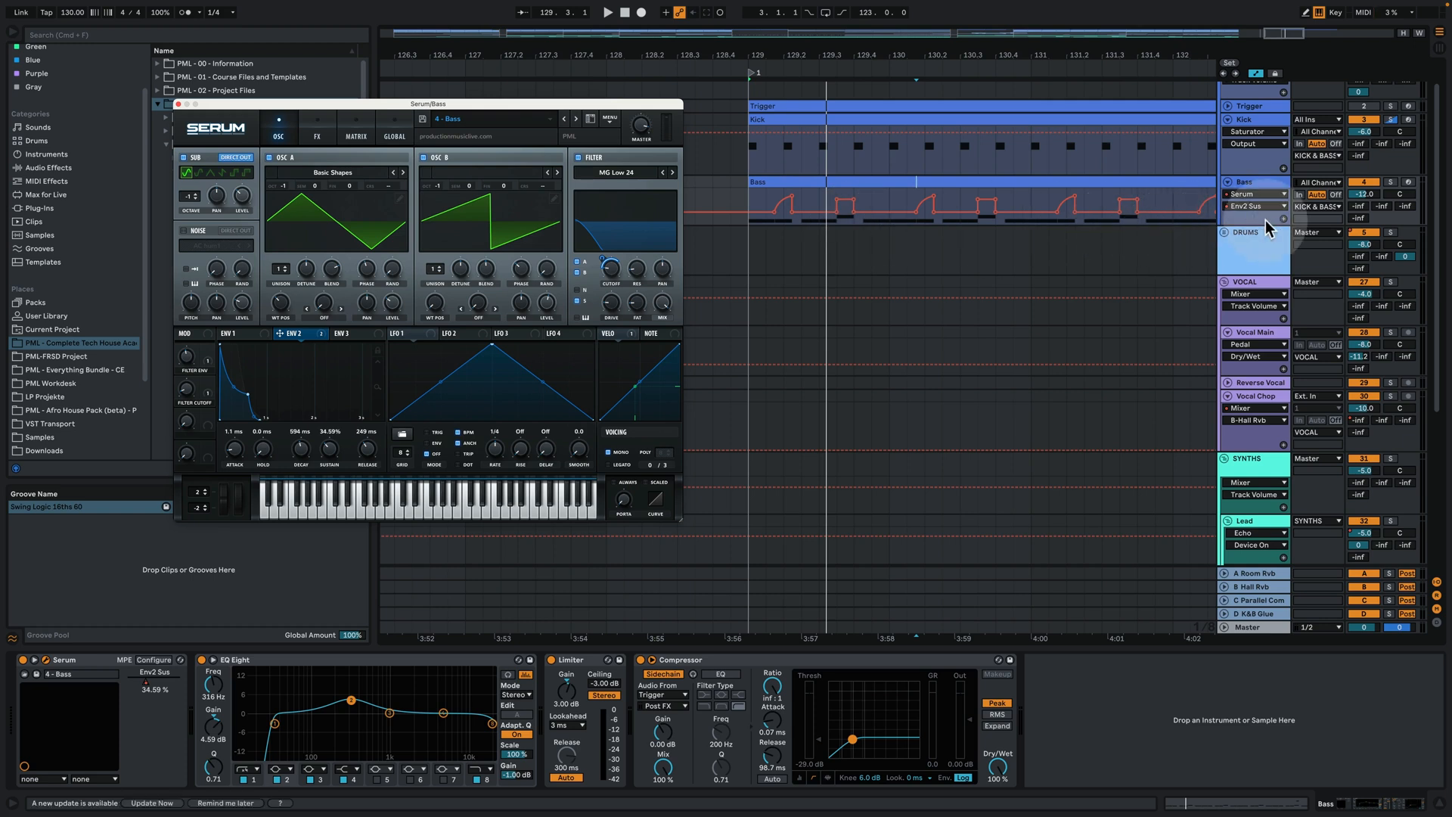
left_click_drag(1258, 225, 1213, 346)
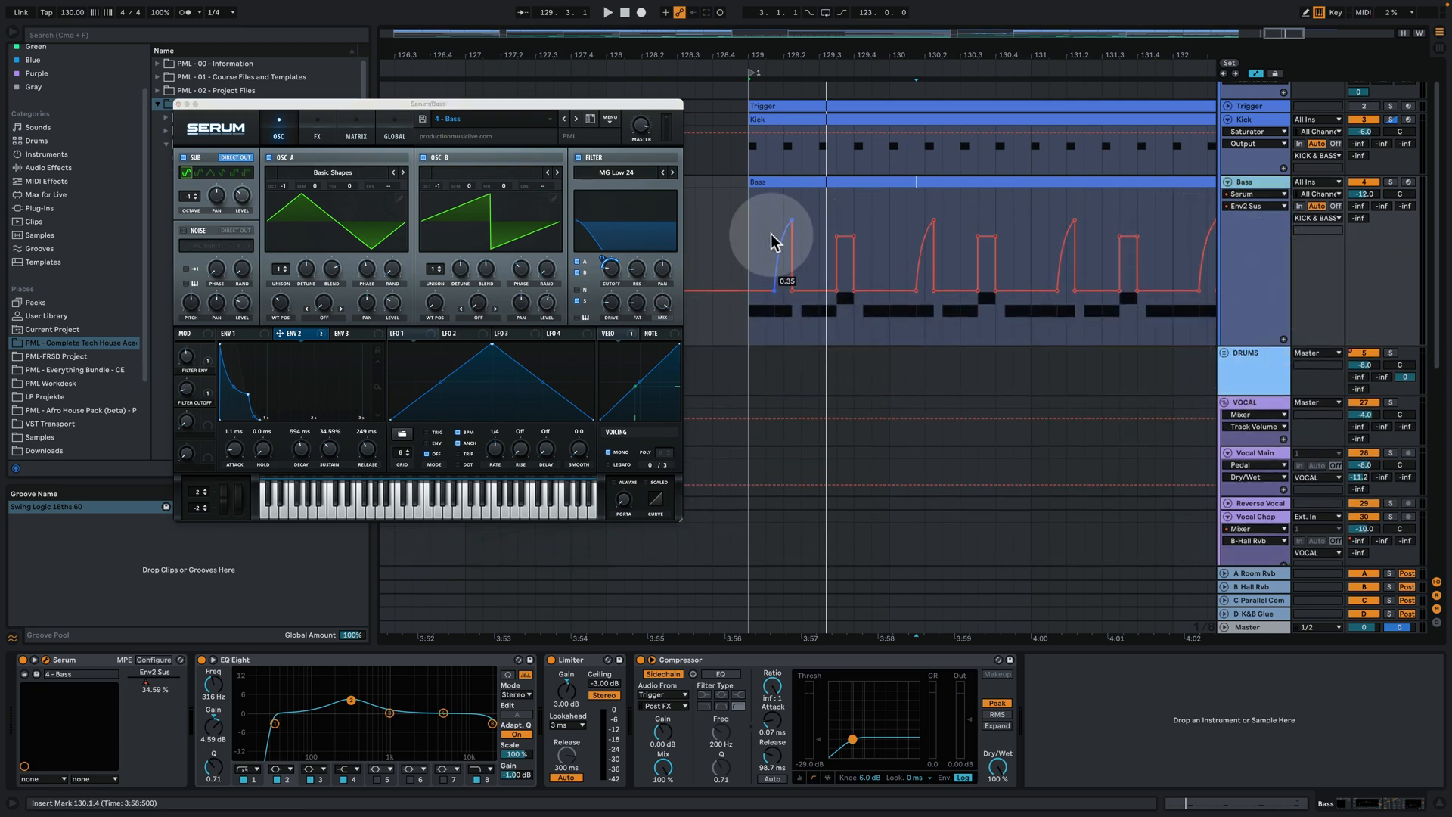
Play from bar 129 to observe how the Env2 Sus automation moves Serum's Env 2 sustain
left_click(745, 217)
key("space")
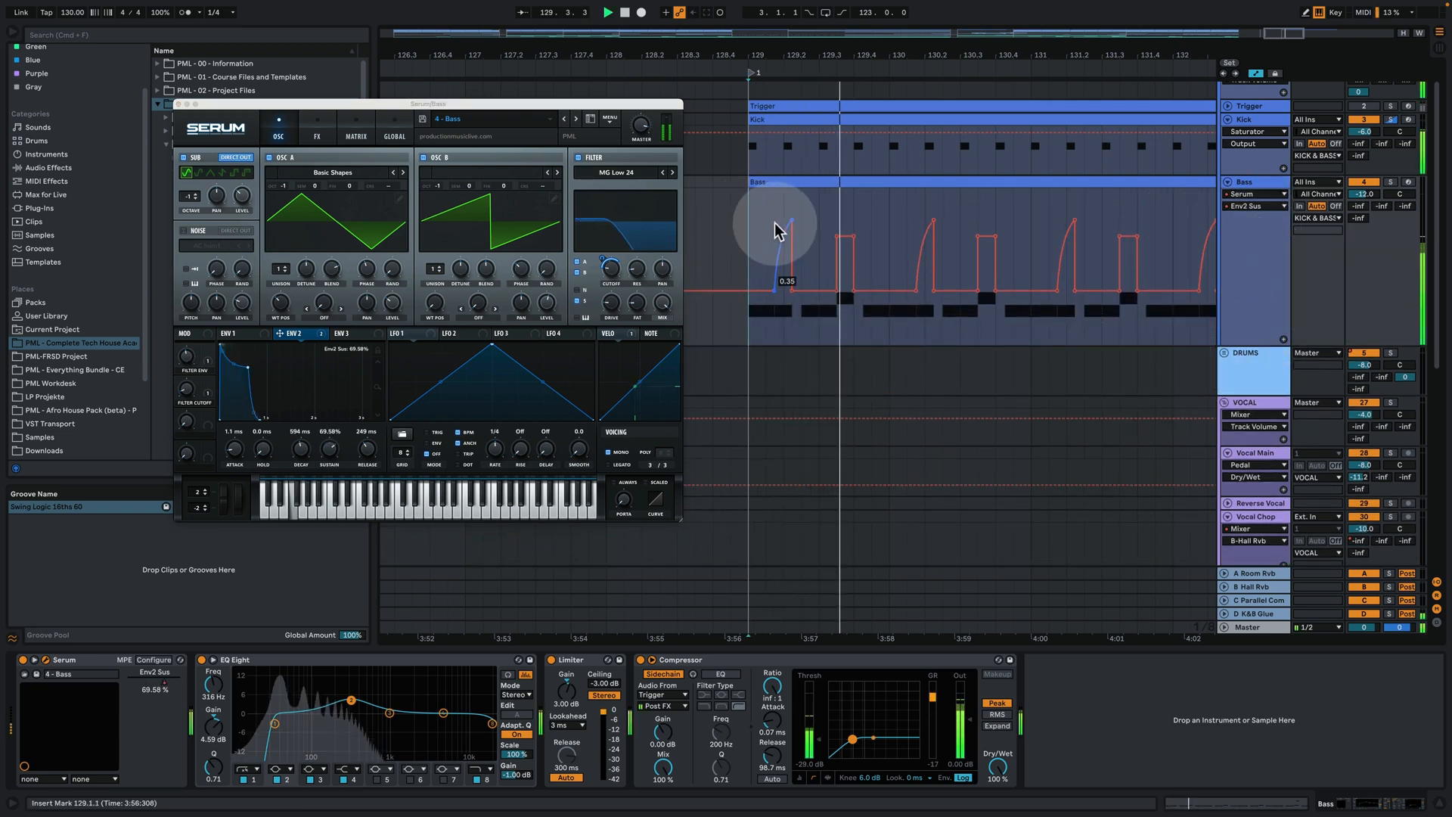
left_click(989, 262)
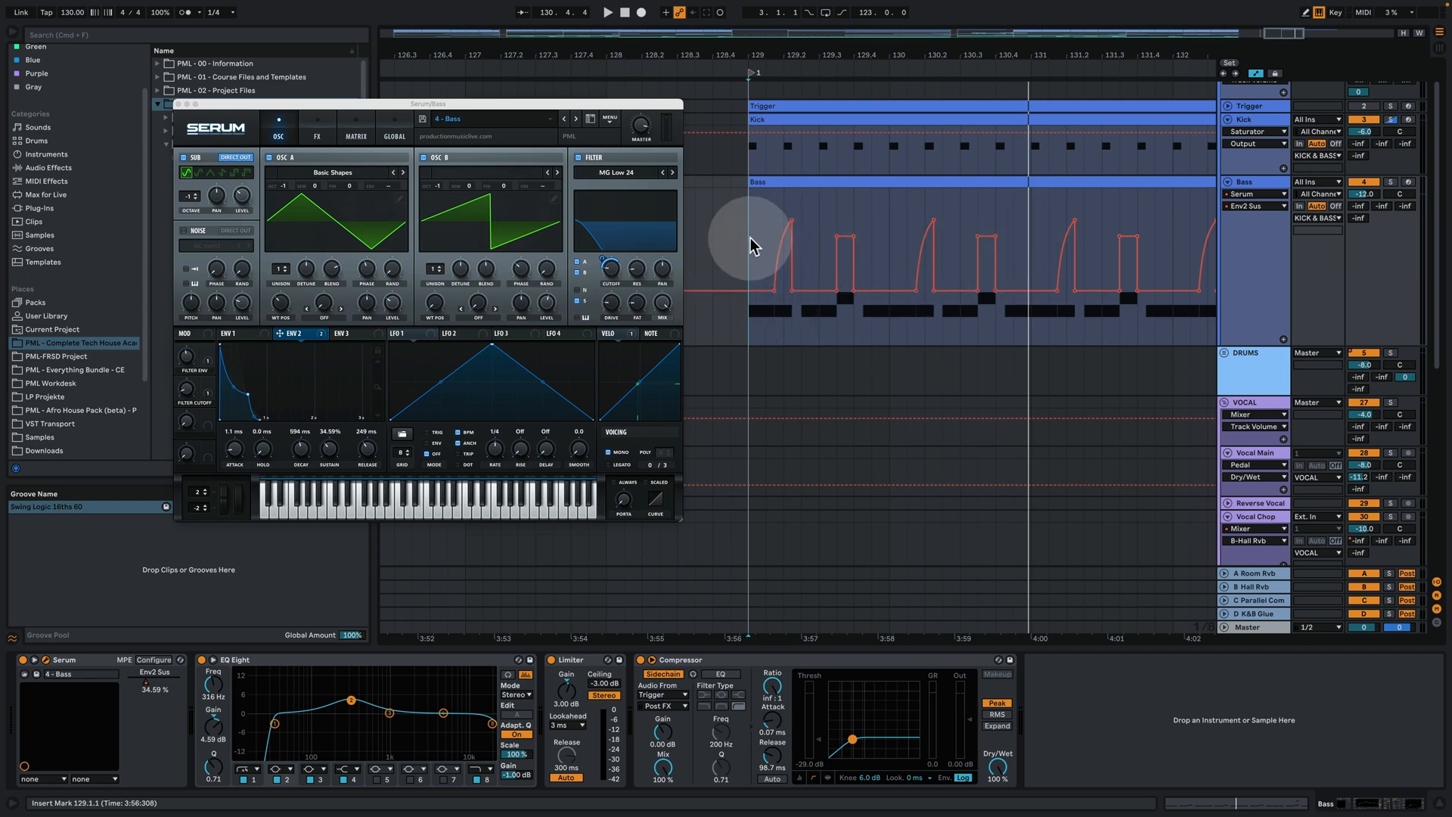
key("space")
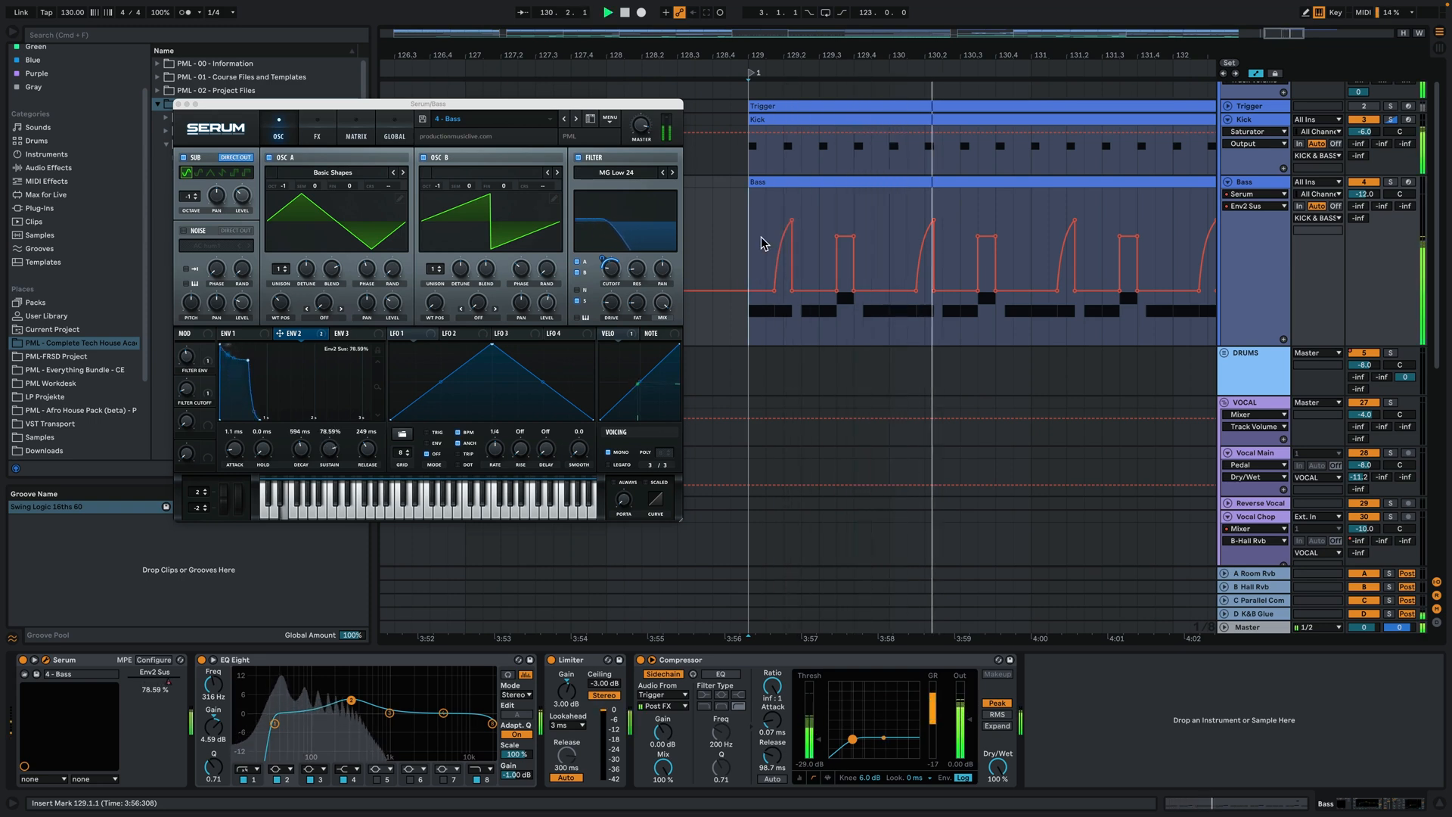
key("space")
Show Serum's effects, solo the Bass track, and play it from bar 129
scroll(945, 265, "up", 1)
left_click(317, 136)
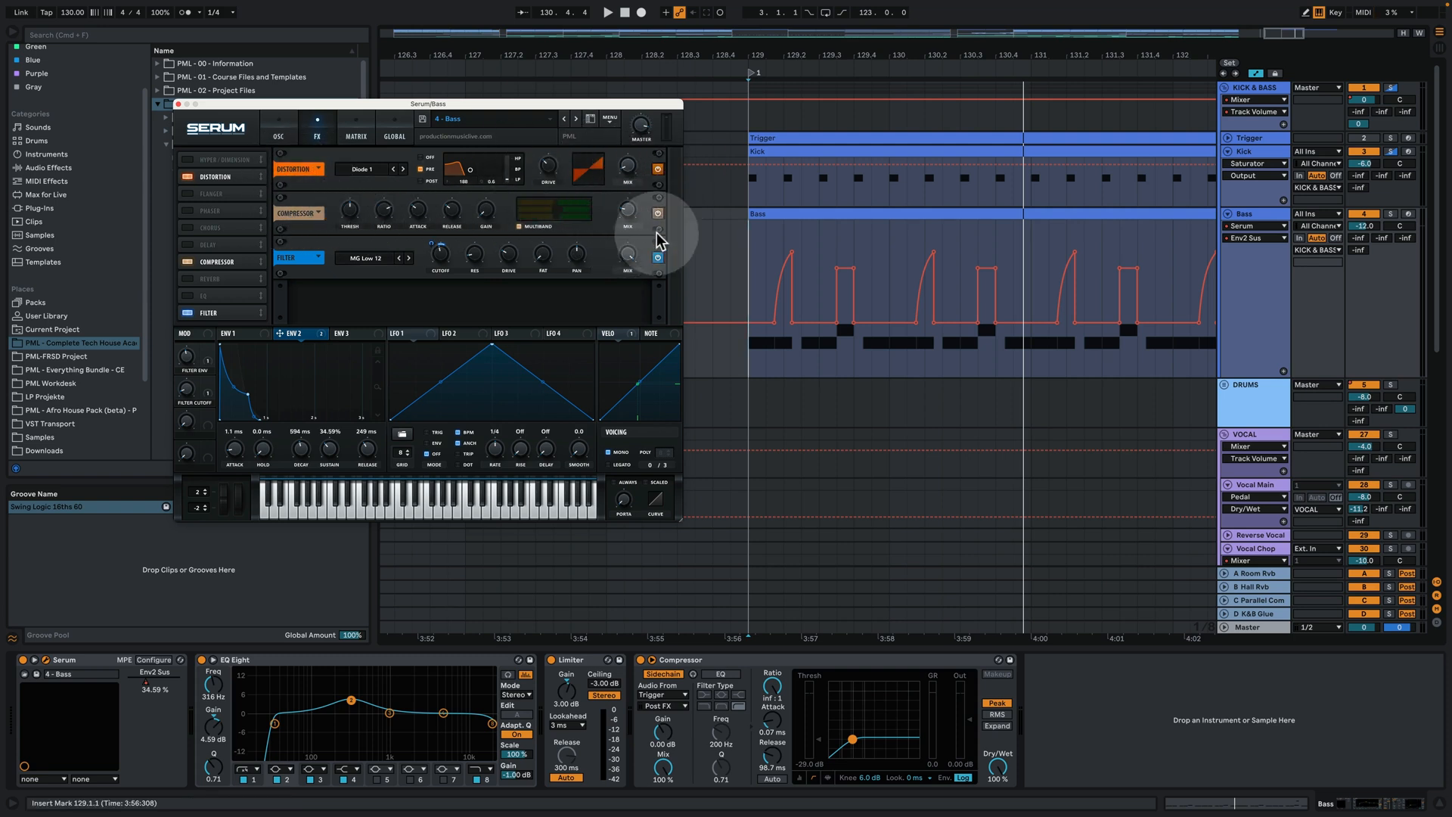
key("space")
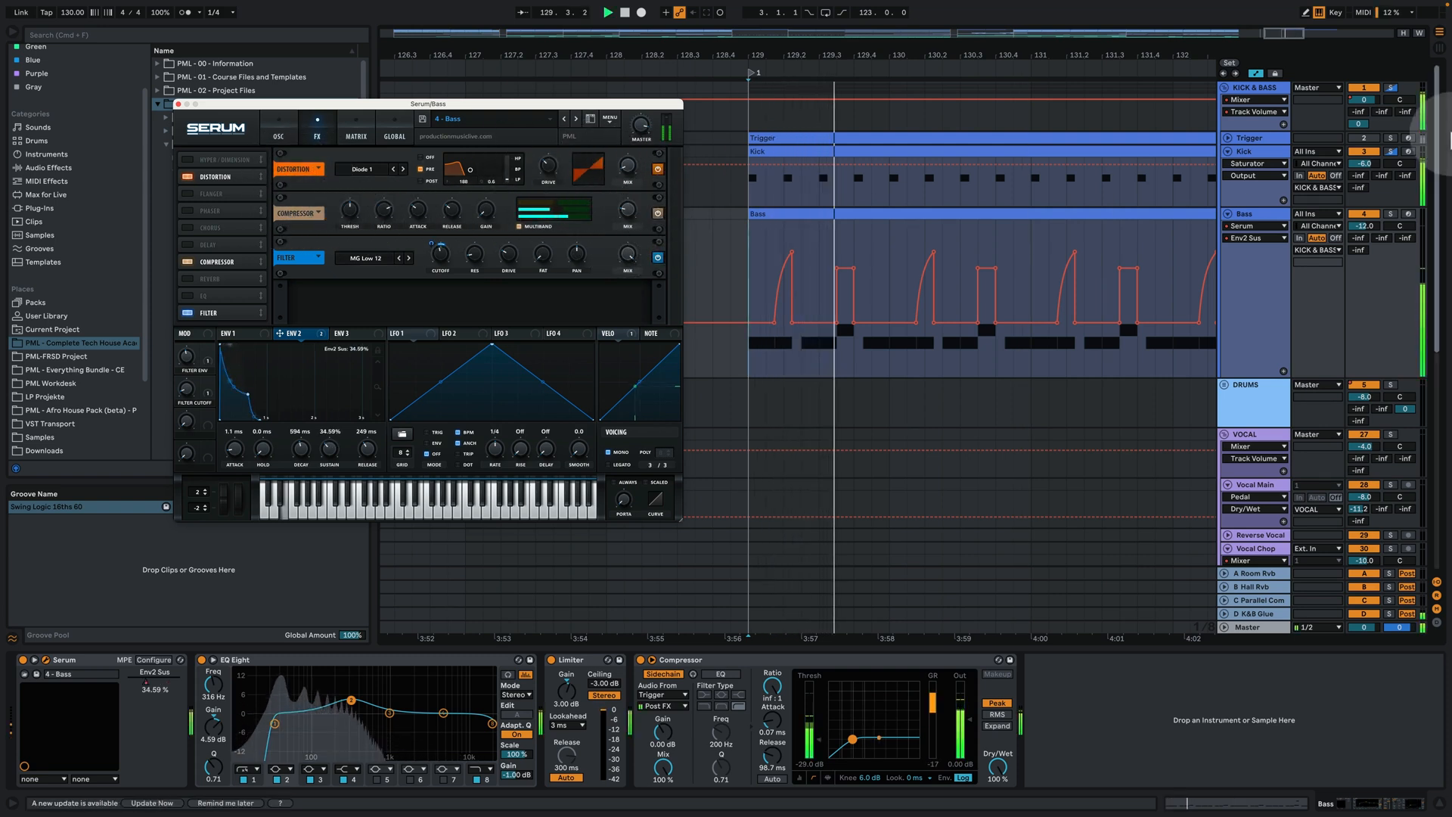
key("space")
left_click(1390, 215)
key("space")
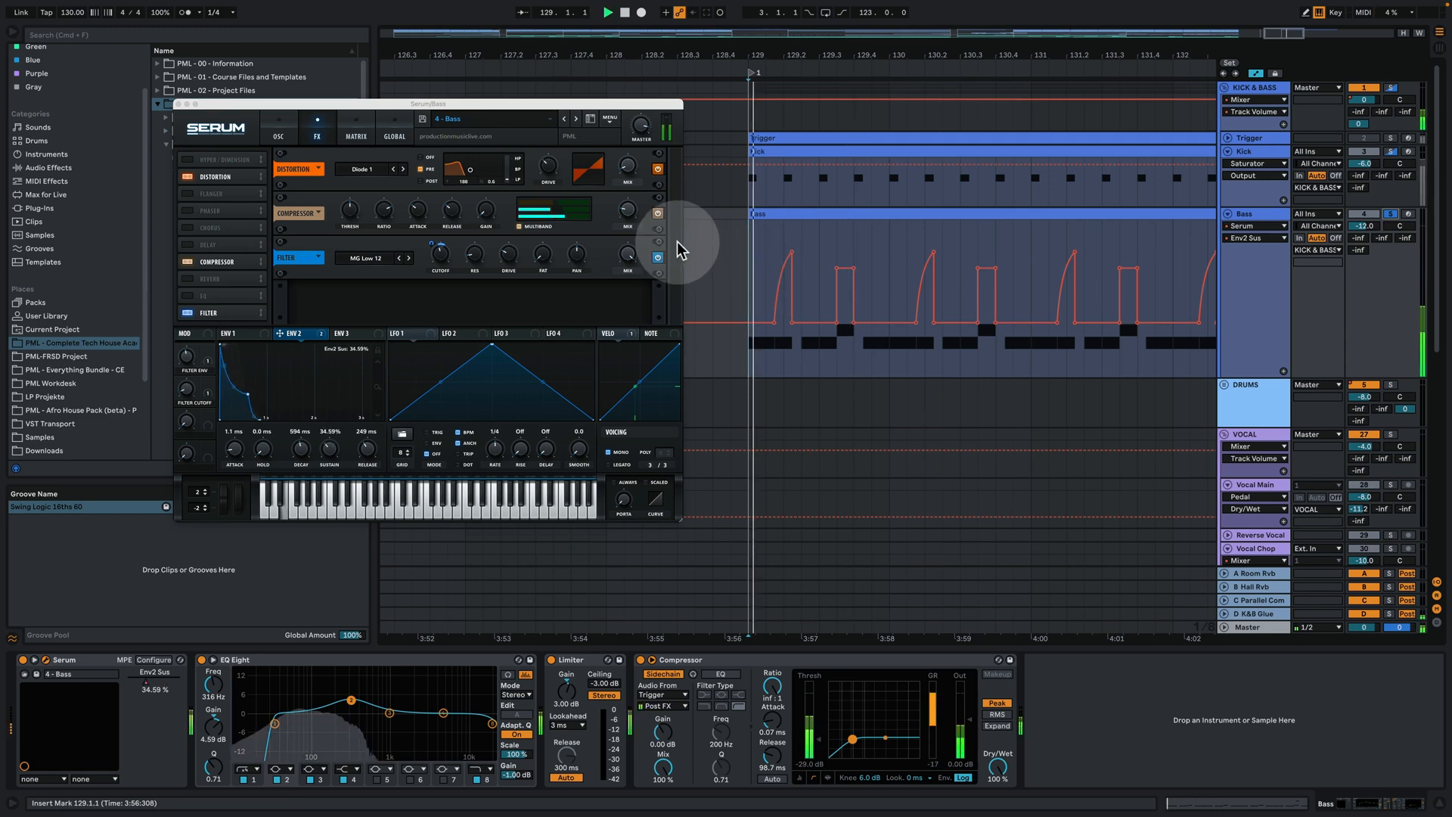
Play the soloed Bass track from bar 129 while checking Serum's multiband compressor and MG Low 12 filter effects
left_click(658, 214)
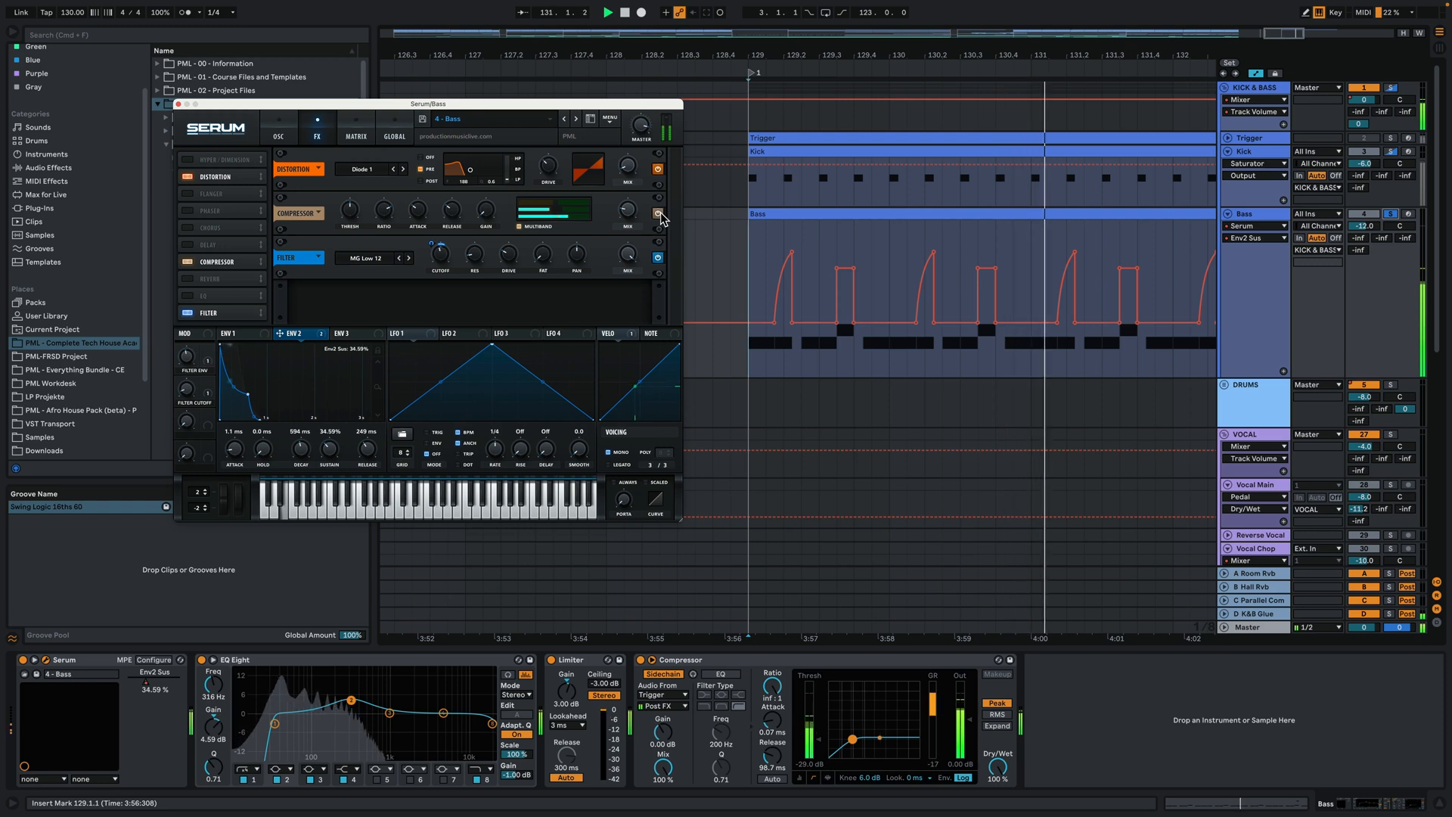
key("space")
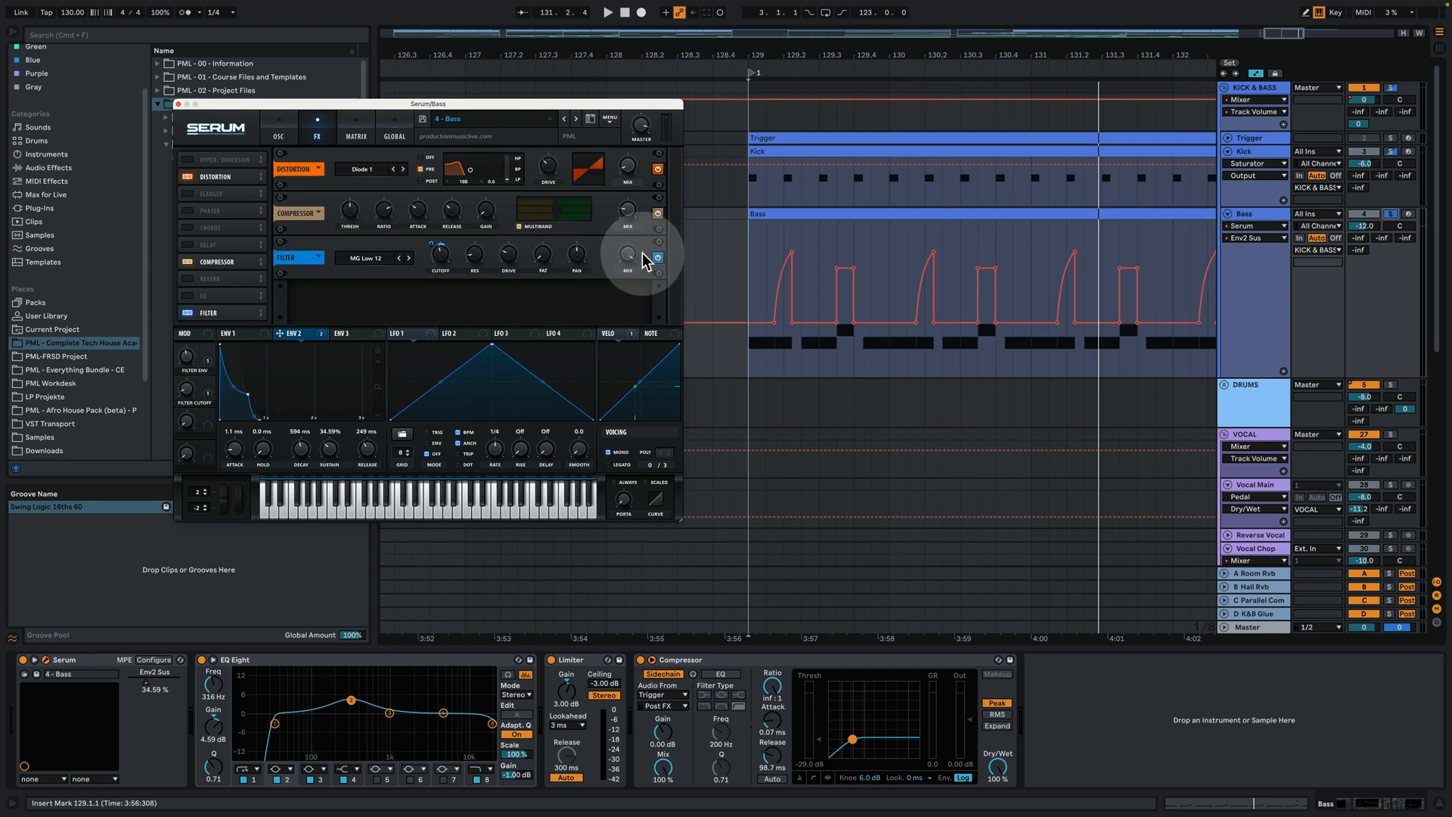
key("space")
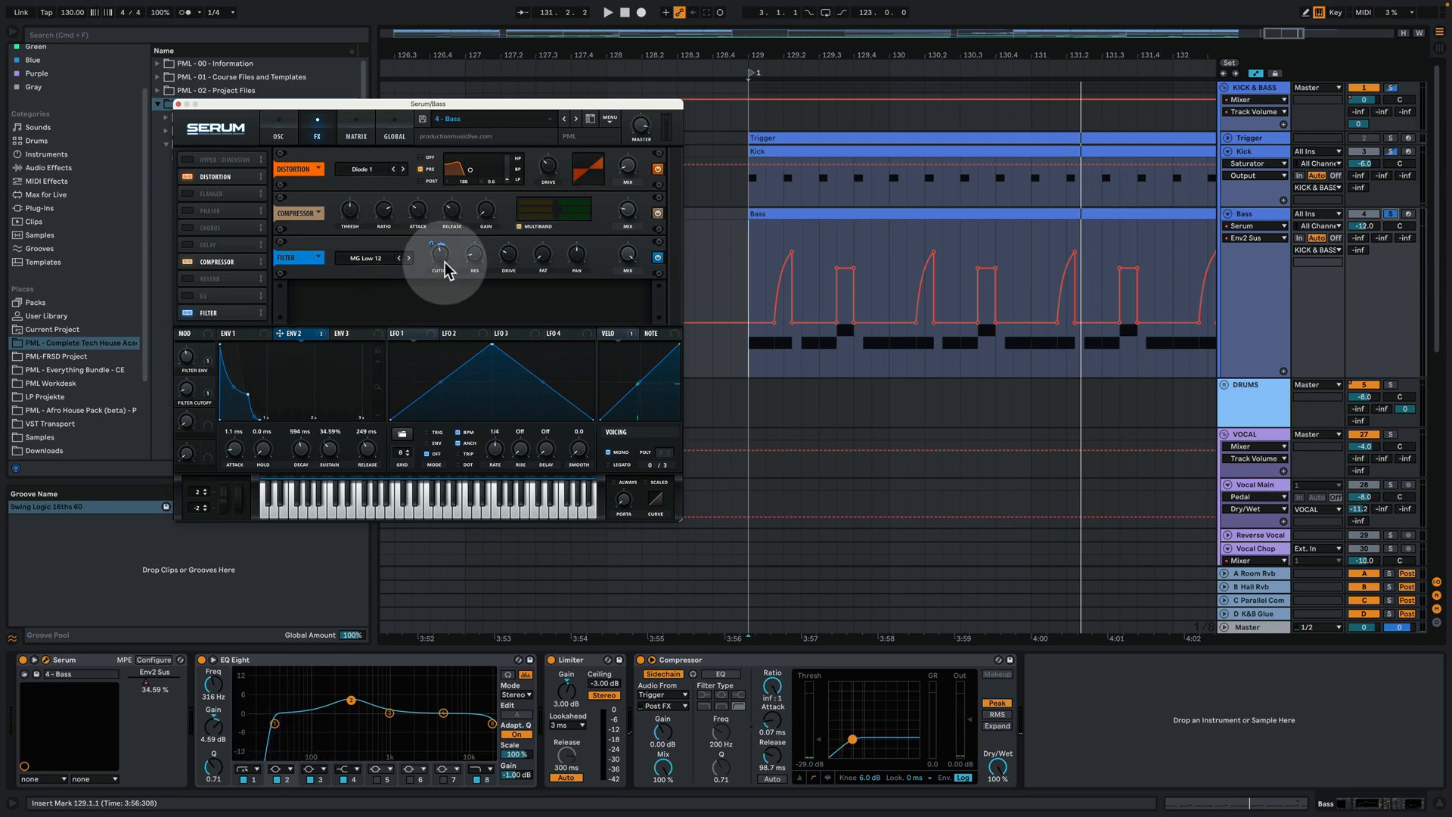
key("space")
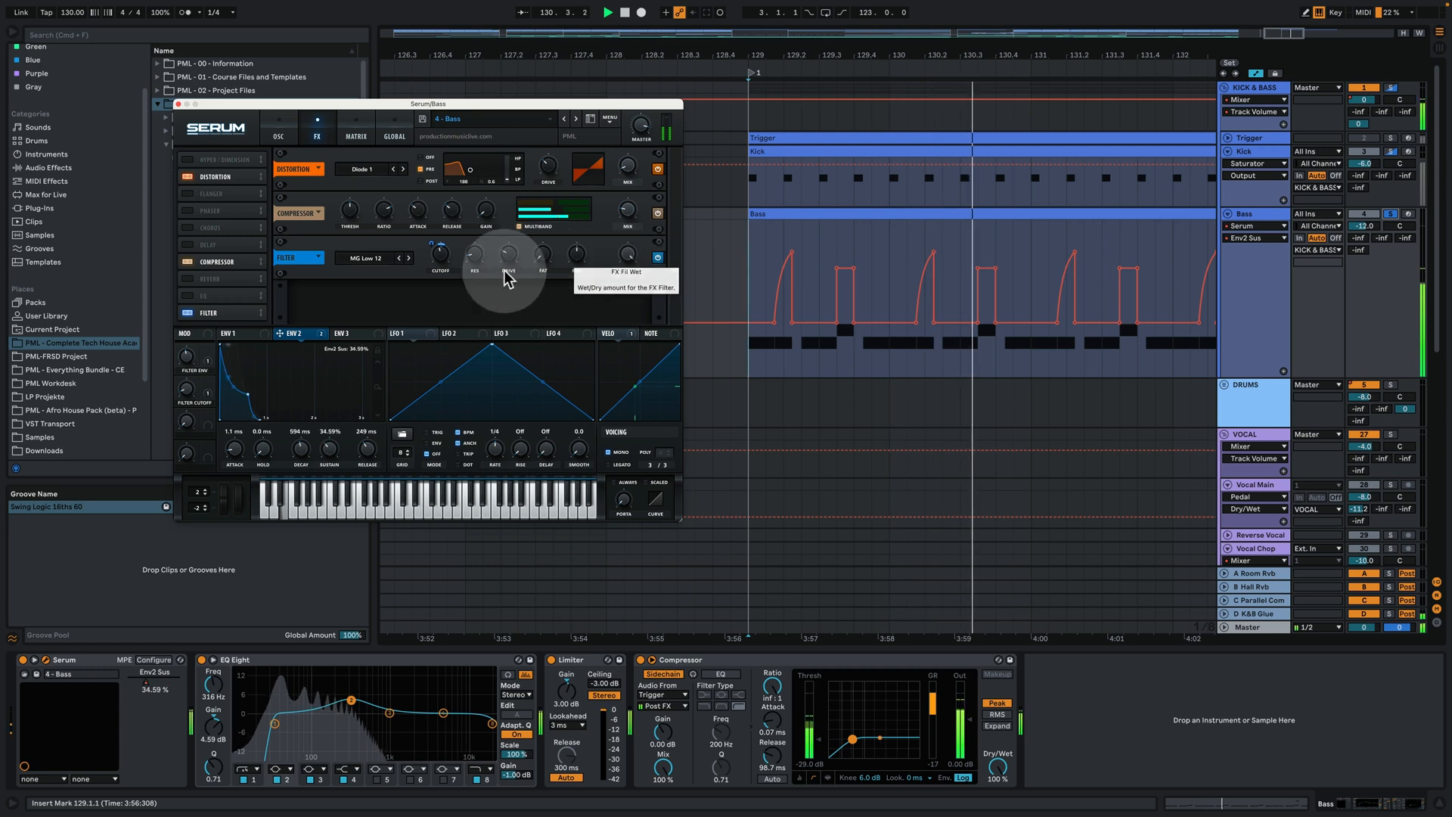
key("space")
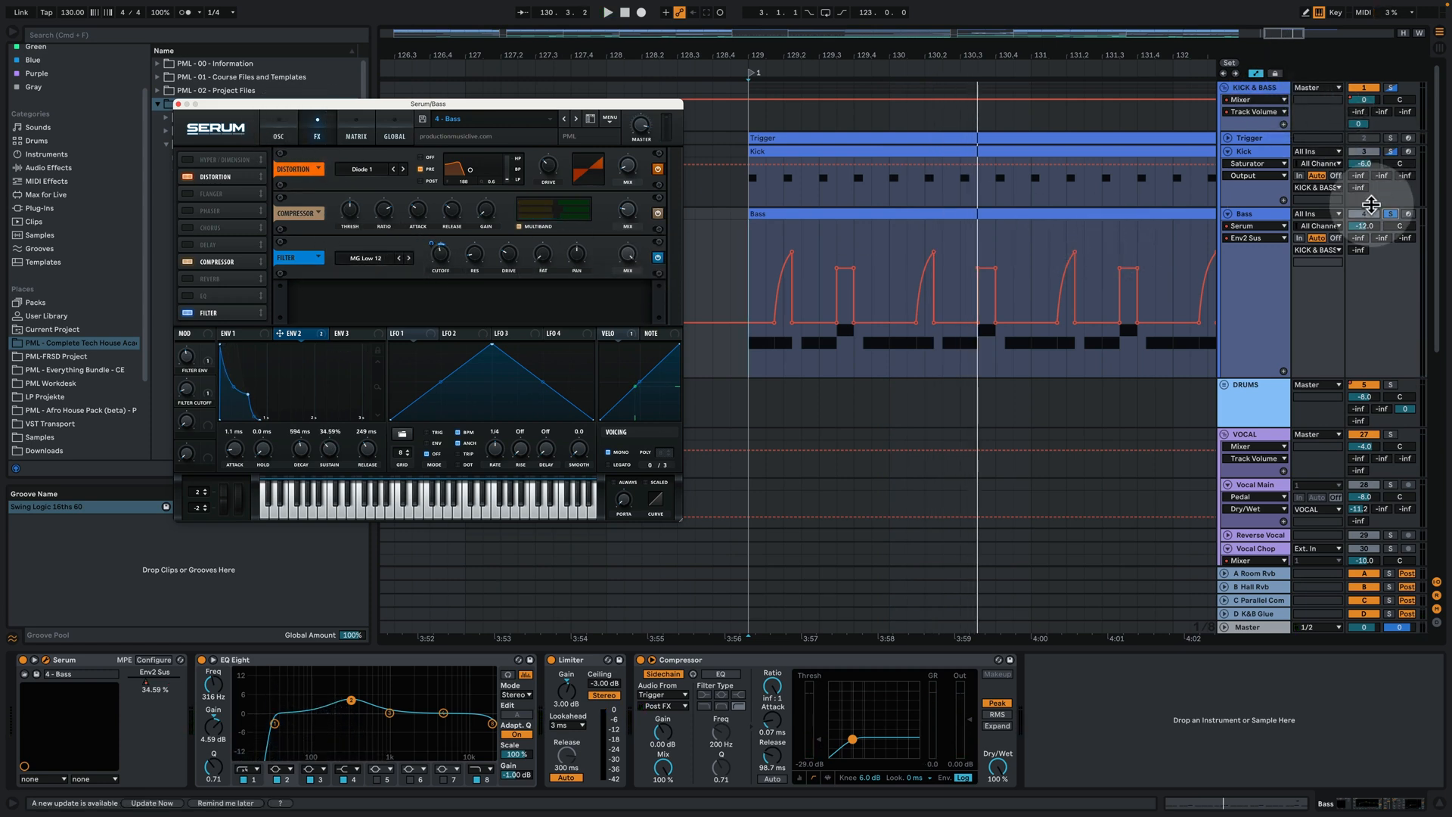
Show the KICK & BASS group's Auto Filters, play the kick and bass together from bar 129, and close the Serum window
left_click(1256, 87)
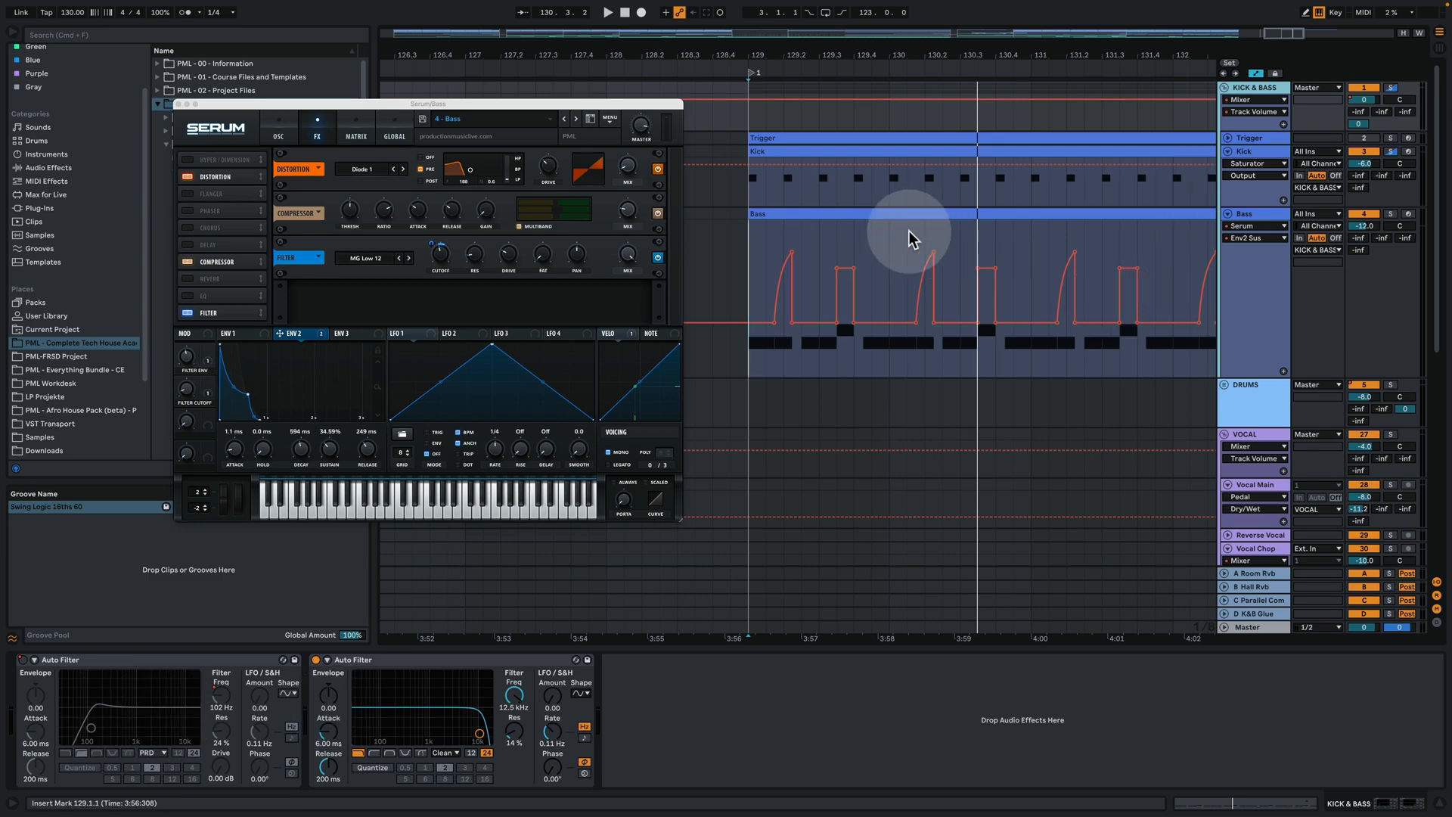
key("space")
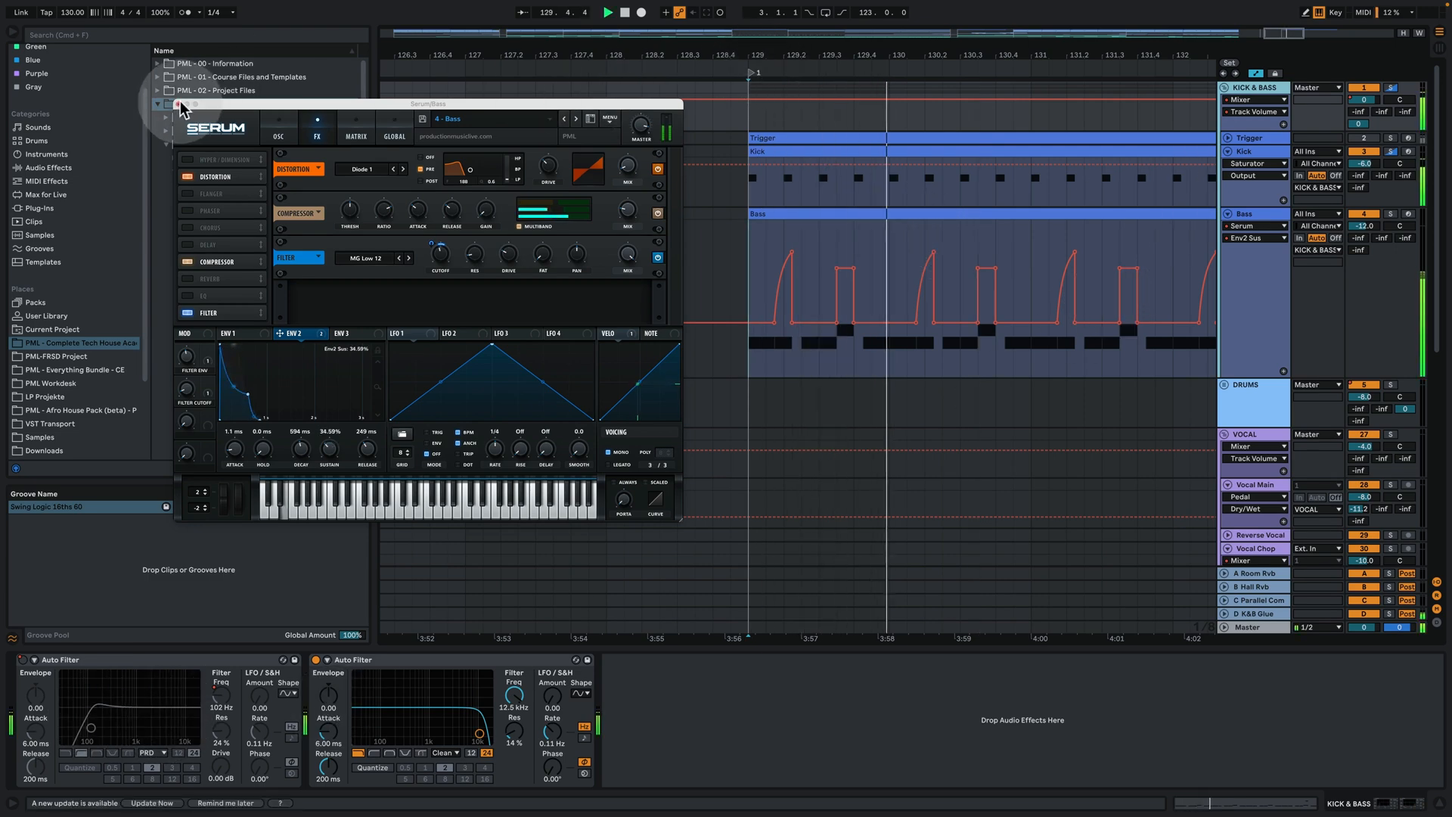
left_click(179, 104)
left_click_drag(911, 55, 860, 65)
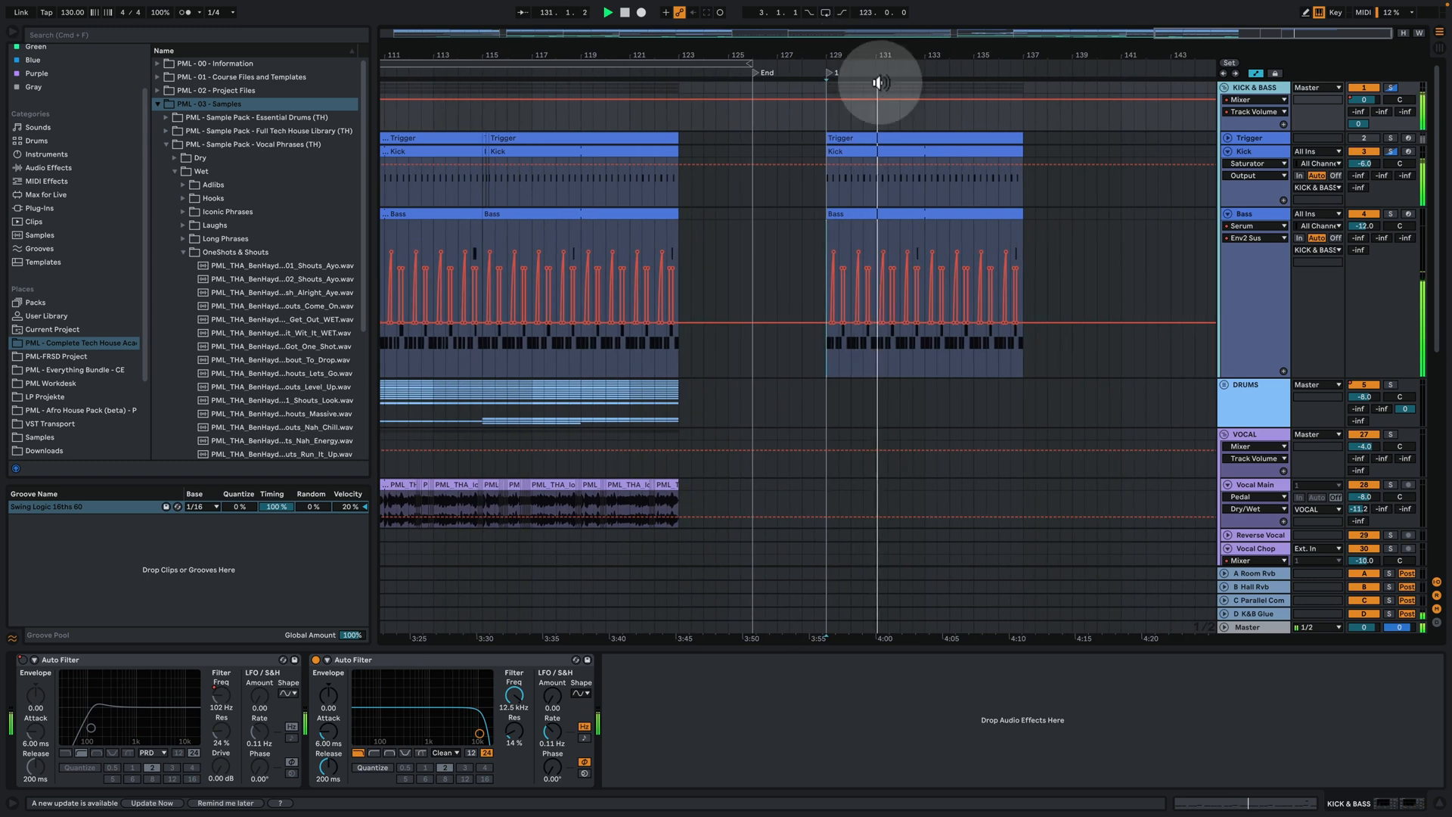
key("space")
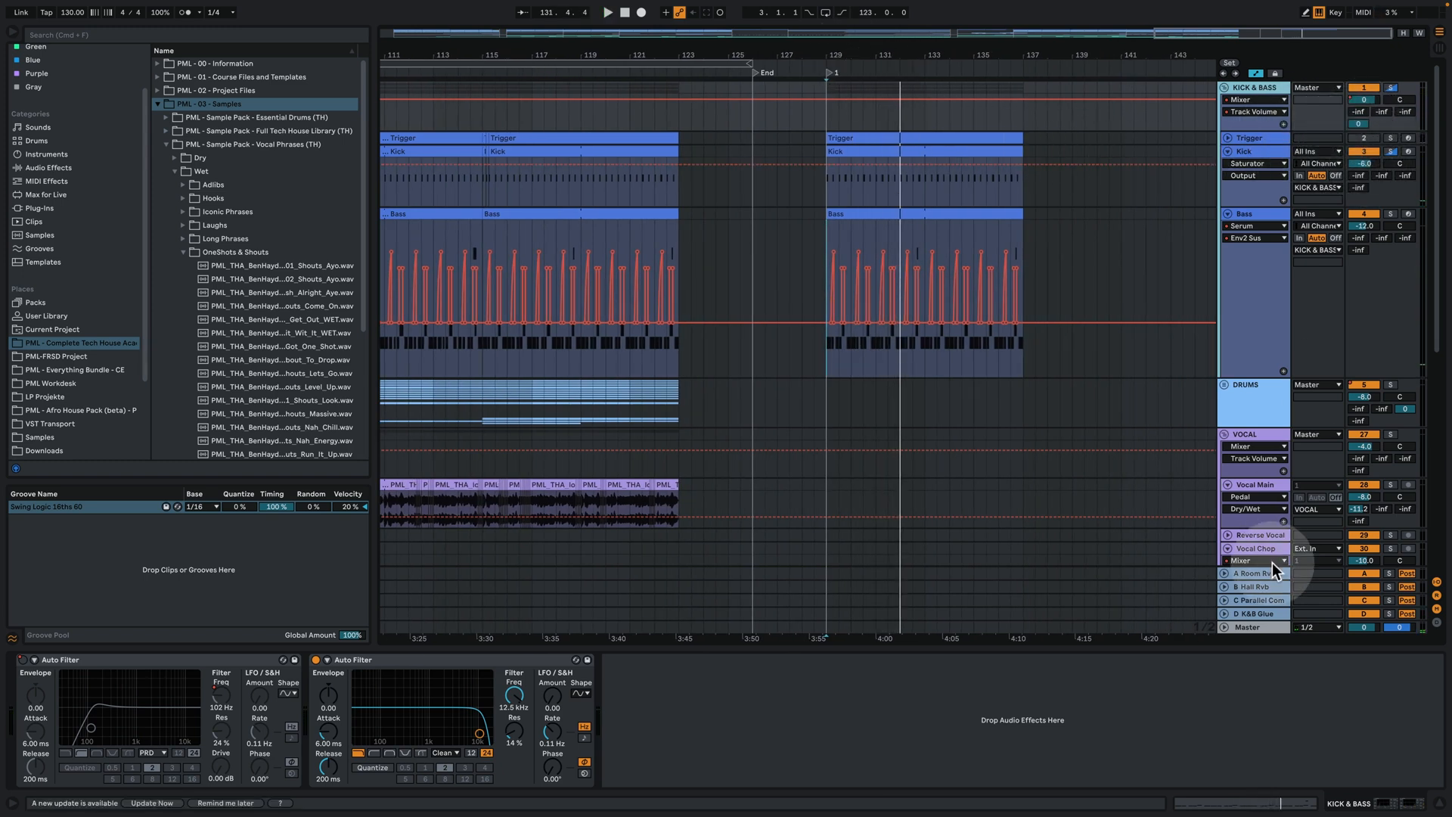
Show the D K&B Glue return's Glue Compressor and play from bar 129, toggling the return to compare
left_click(1258, 614)
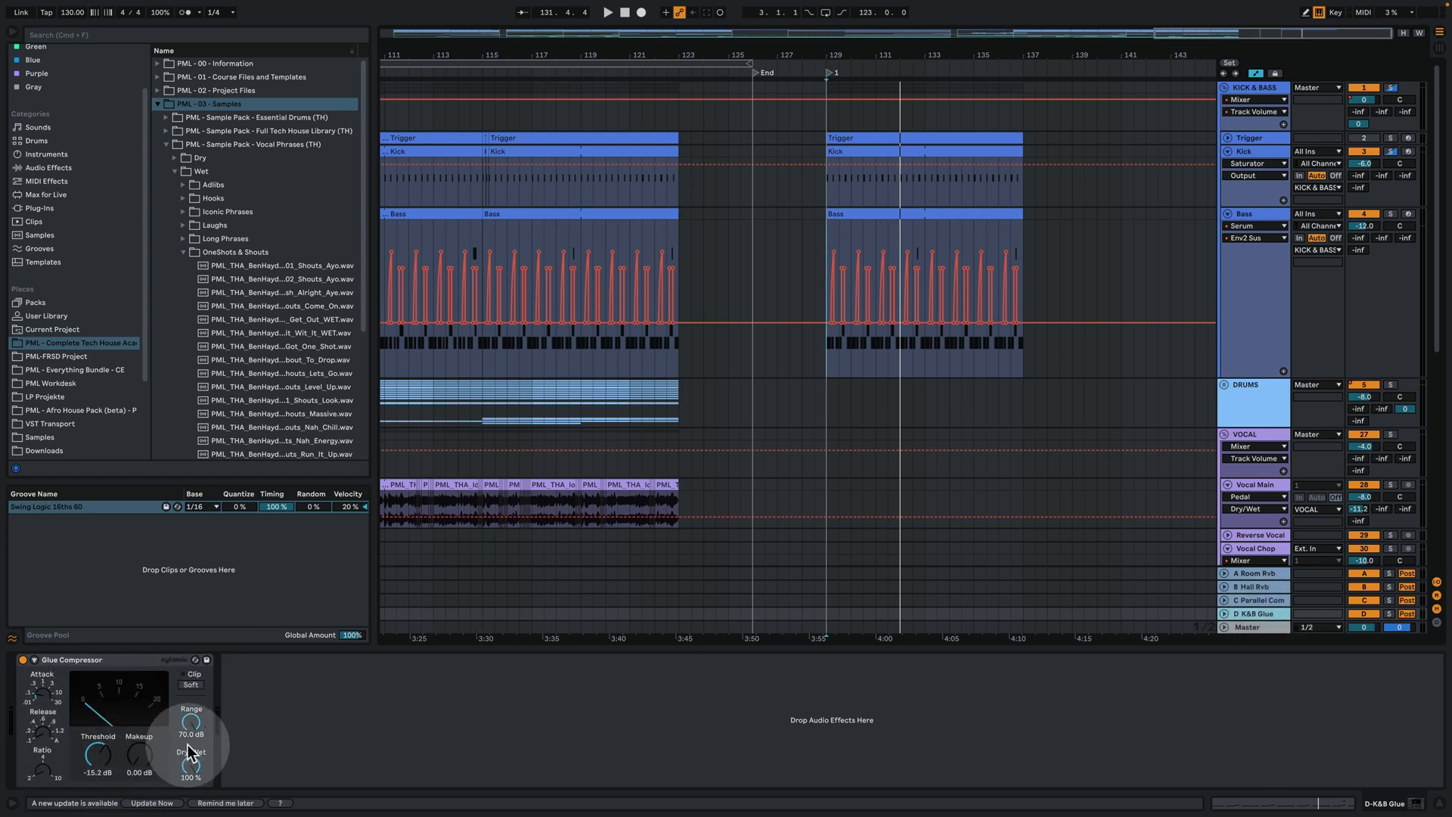
key("space")
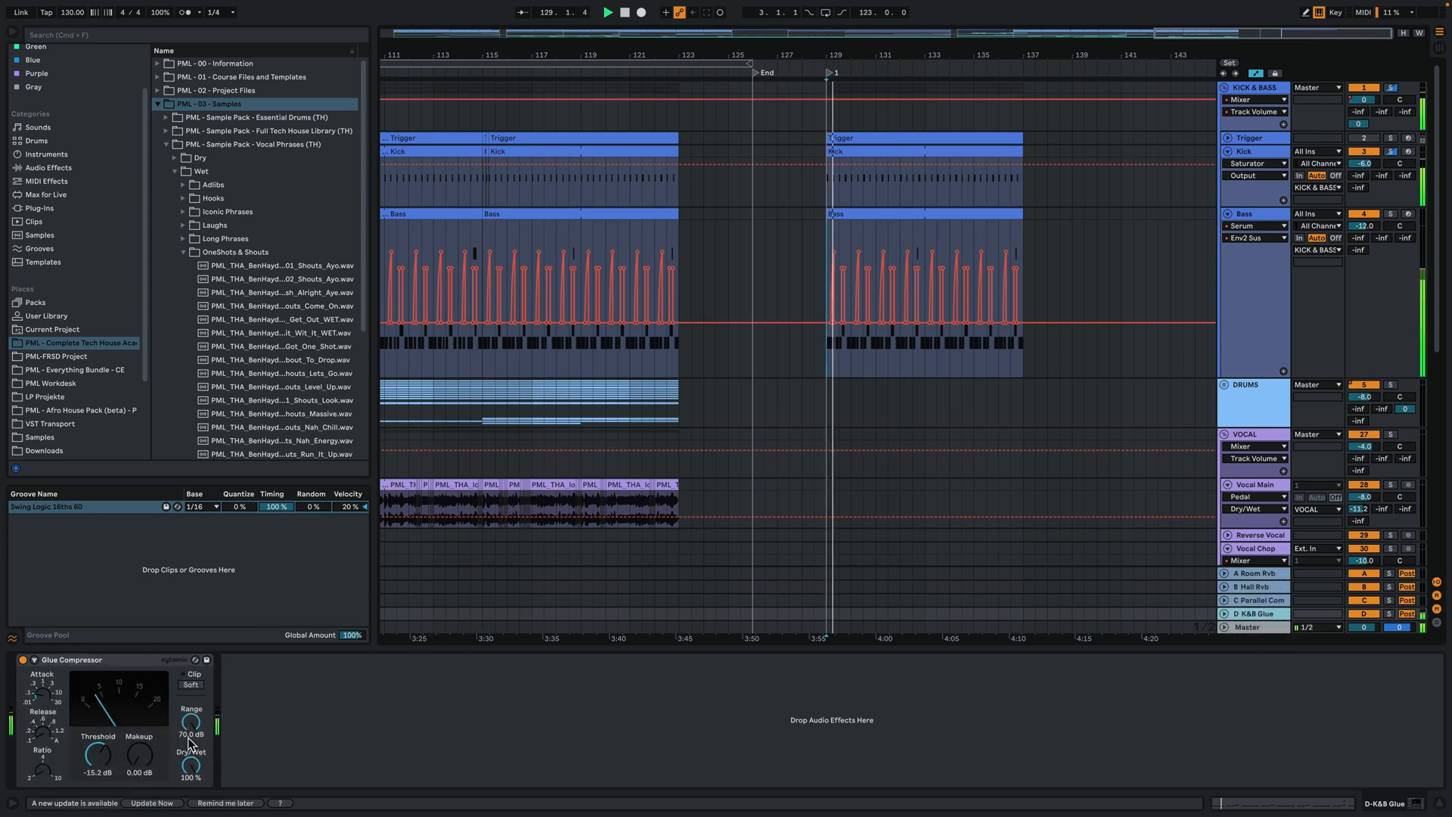
left_click(1389, 614)
left_click(1364, 614)
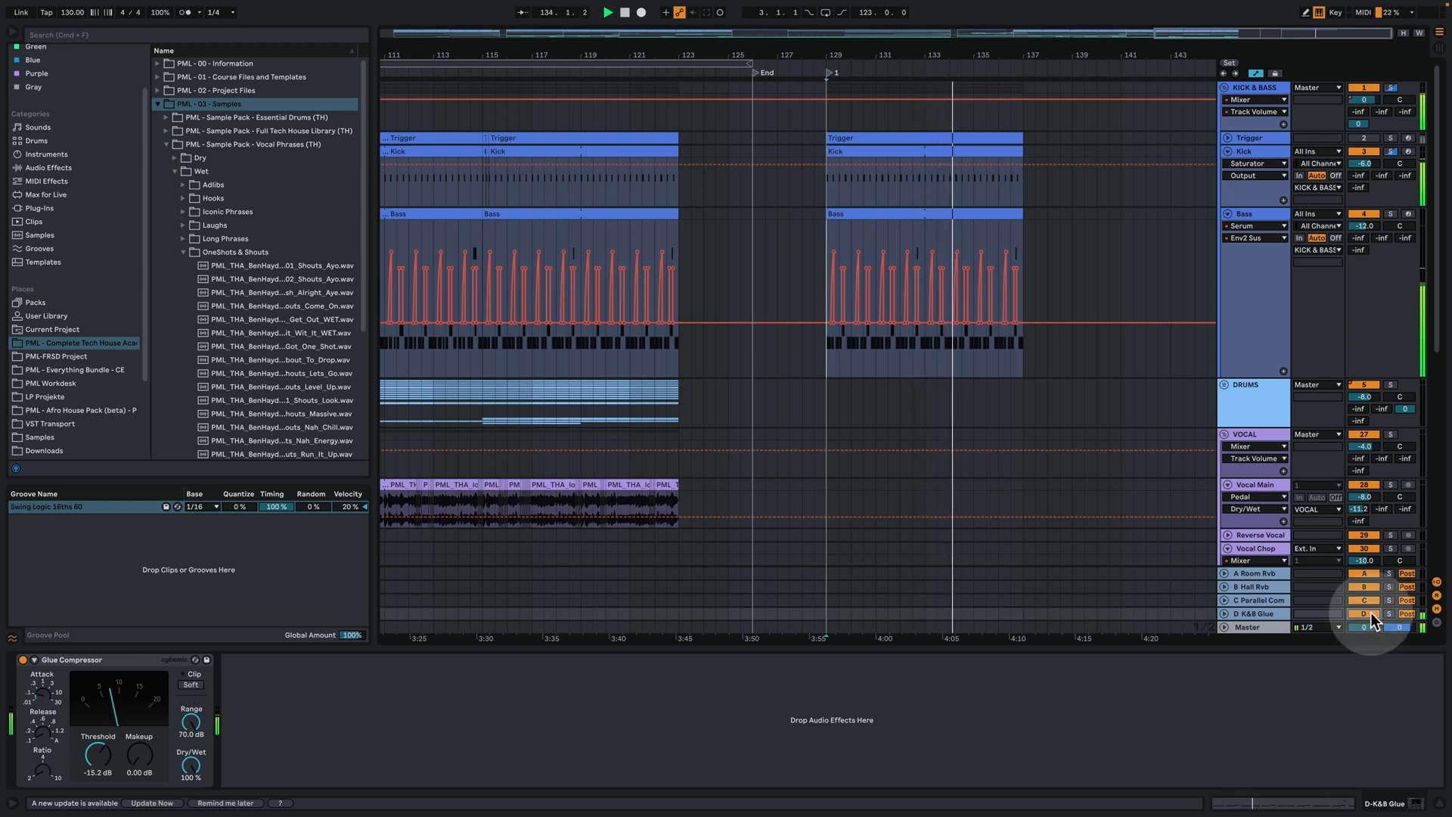
key("space")
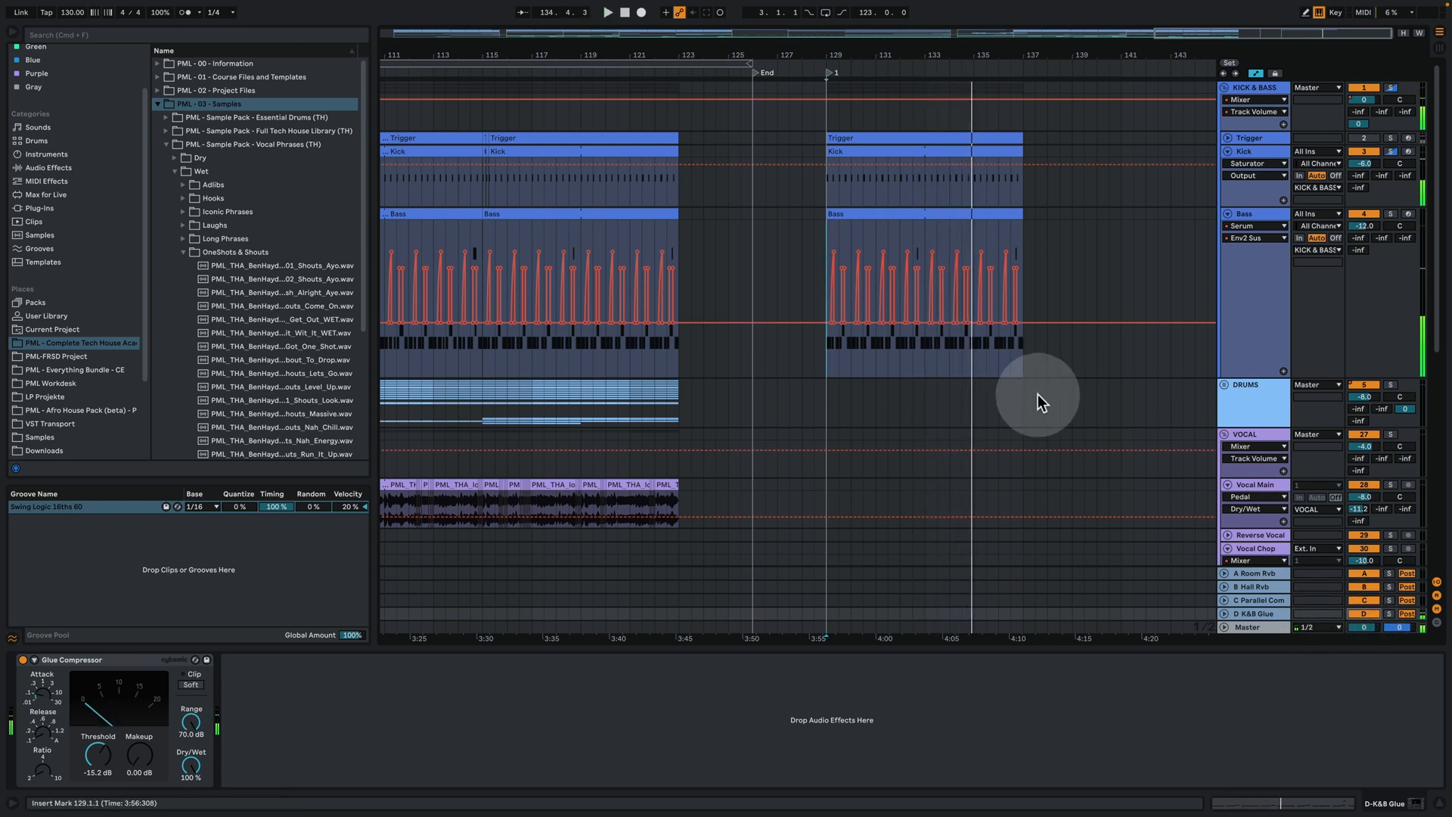
Expand the DRUMS group and show its tracks' clips across the whole arrangement
left_click(1226, 384)
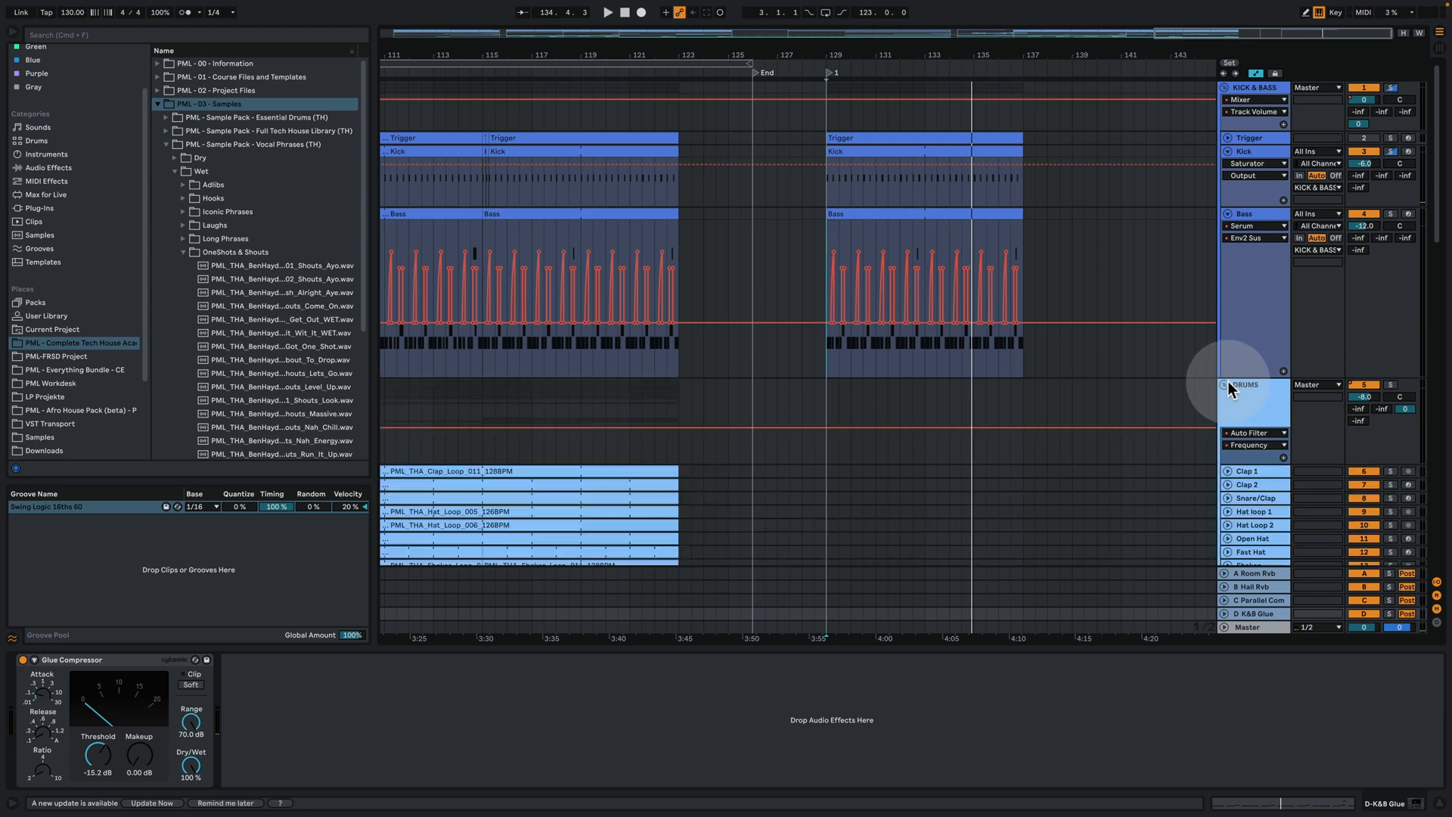
scroll(1227, 412, "down", 3)
scroll(1228, 423, "down", 2)
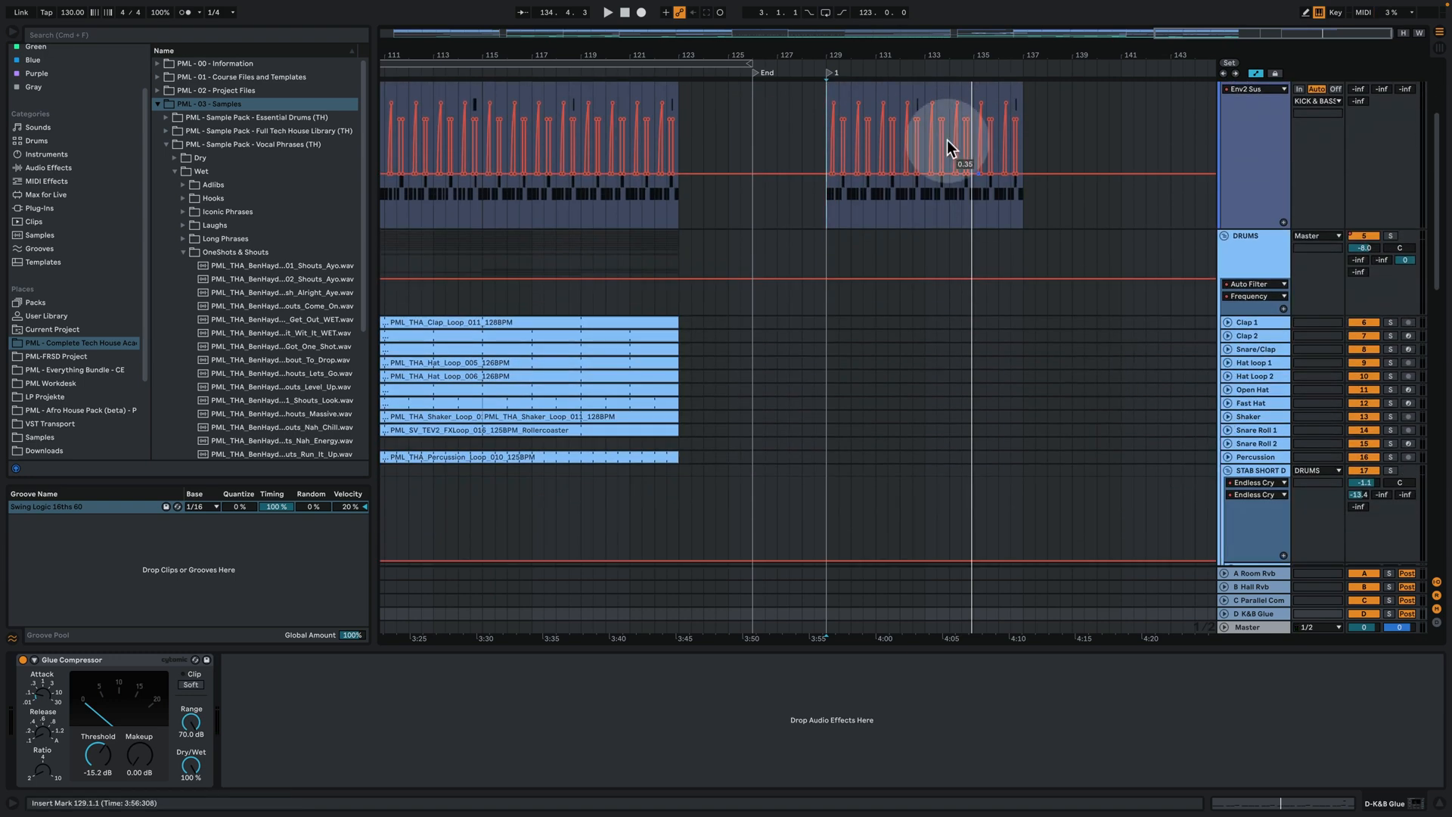
left_click_drag(930, 74, 1121, 60)
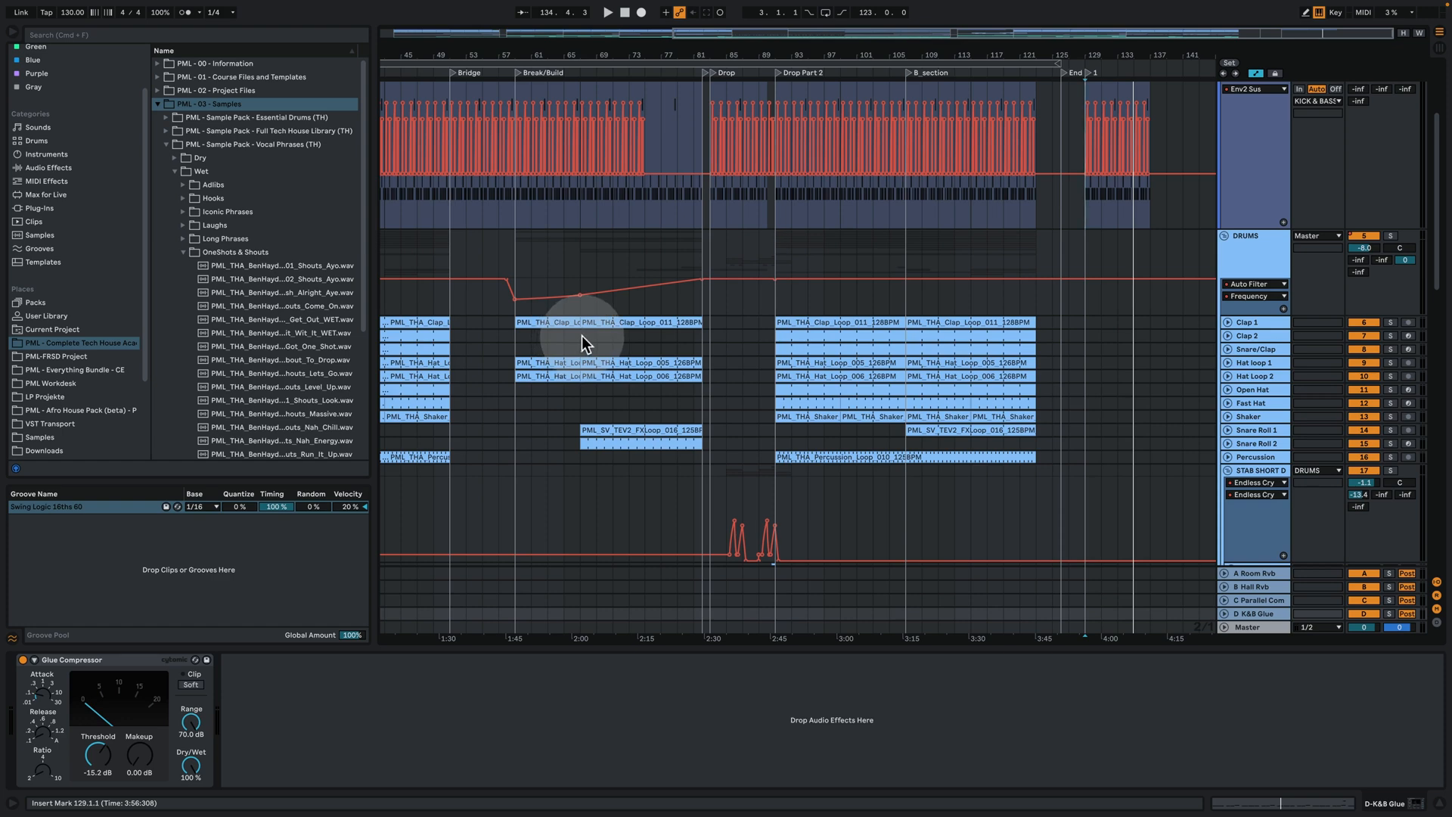
left_click(548, 324)
double_click(861, 43)
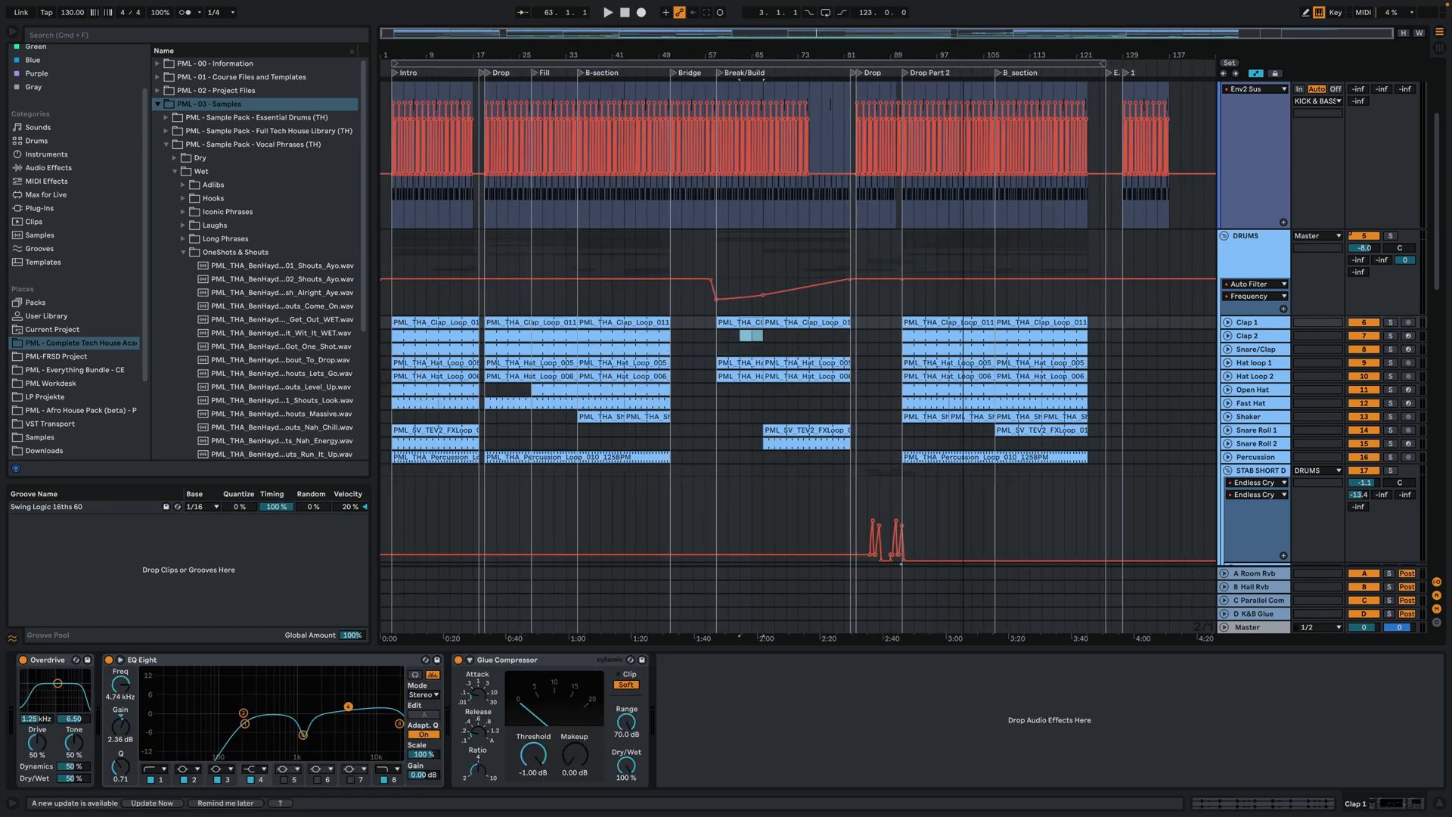
Expand the Snare/Clap track, copy eight bars of Clap 1, Clap 2 and Snare/Clap to bar 129, and play them
left_click(488, 351)
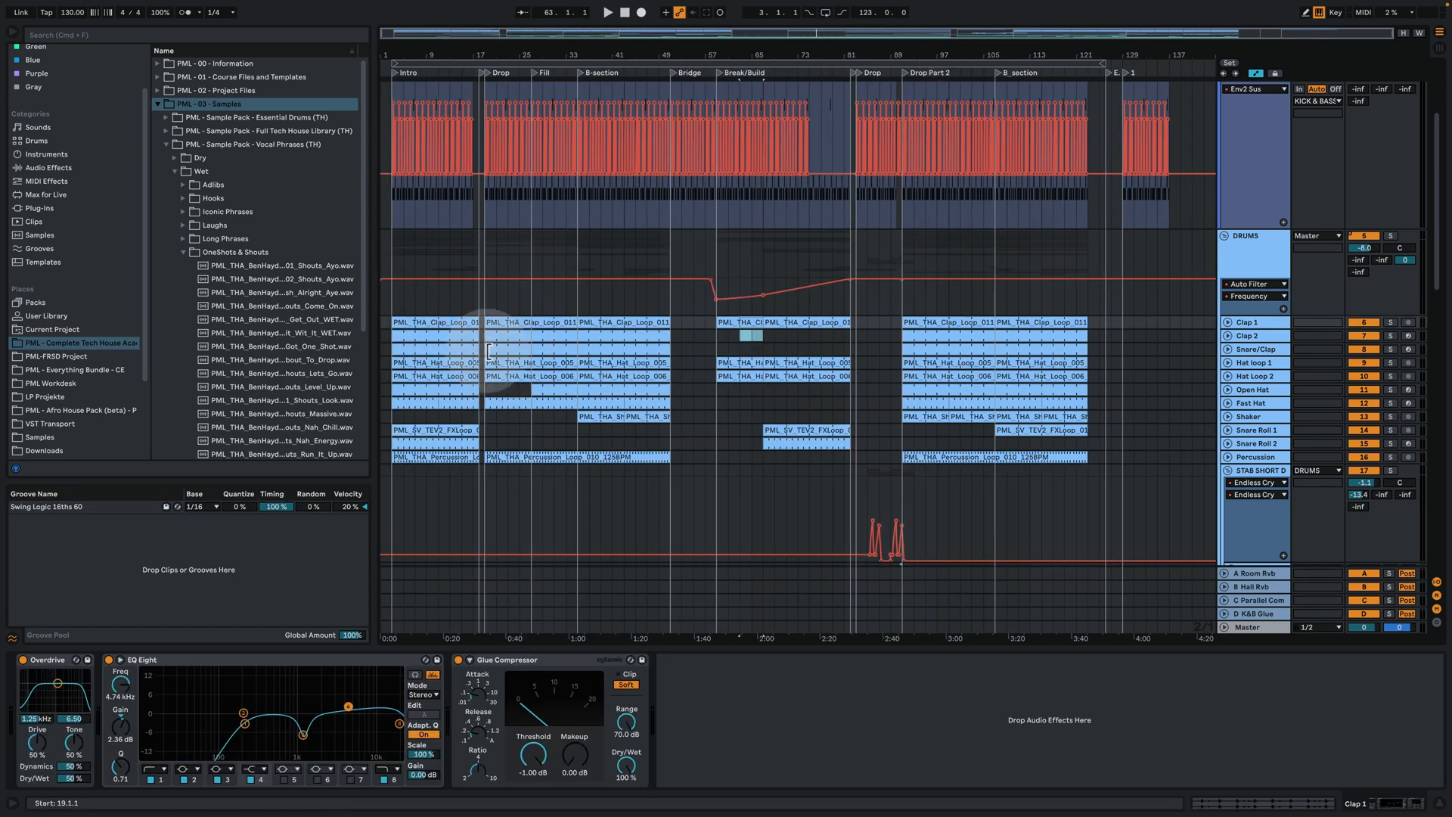
left_click(515, 322)
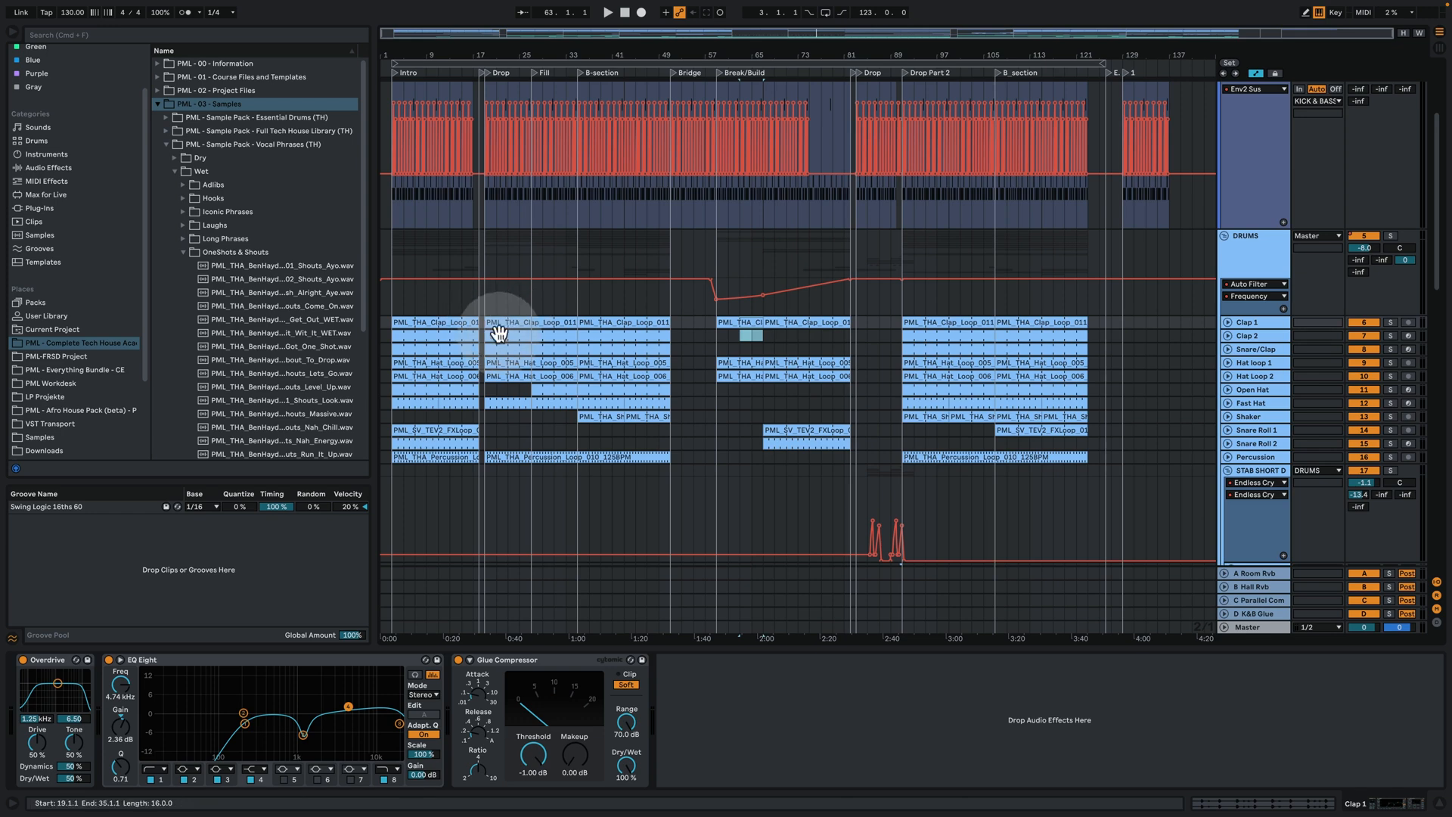
left_click(1231, 337)
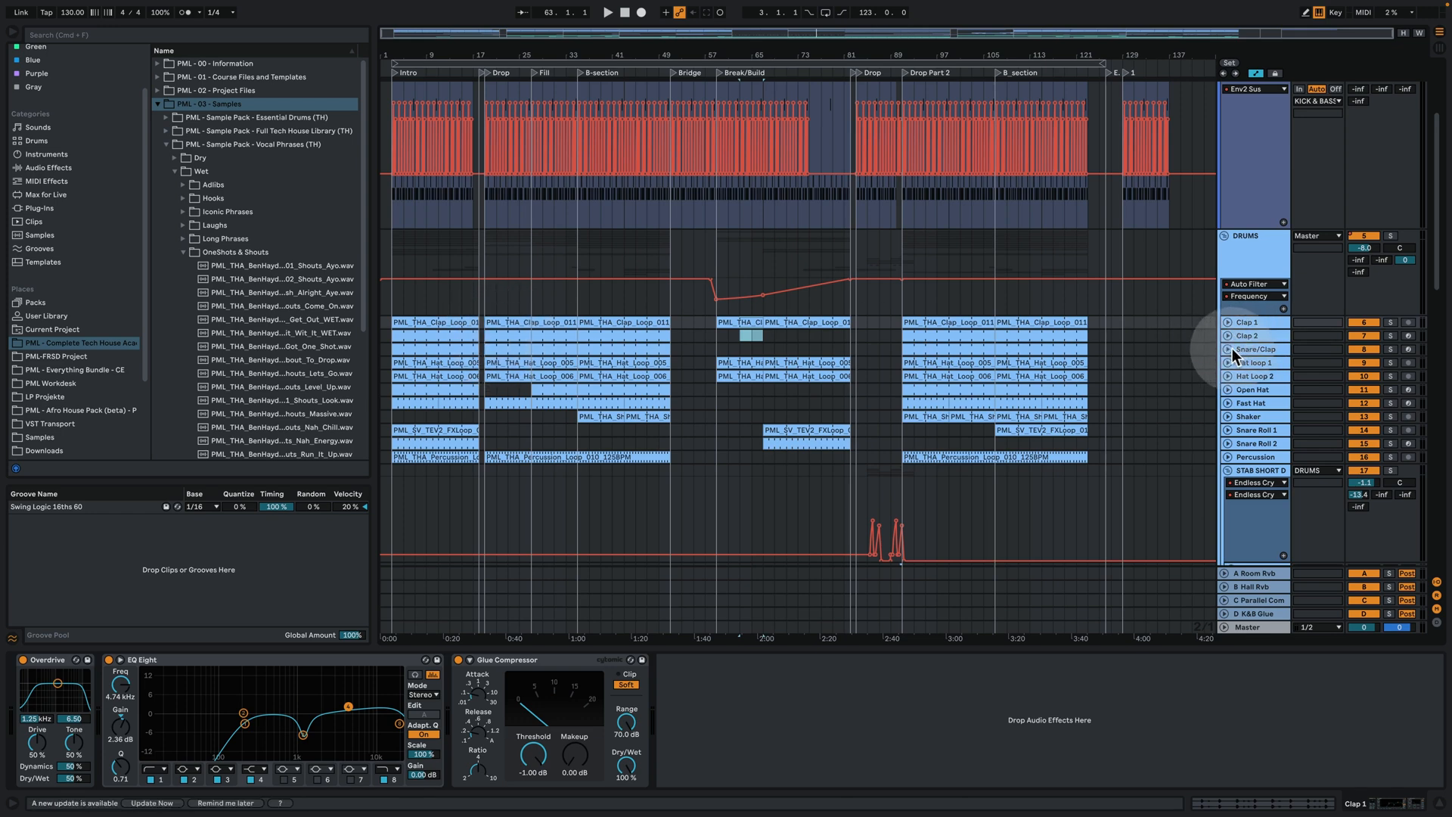
left_click(1229, 348)
left_click_drag(486, 369, 1145, 329)
key("space")
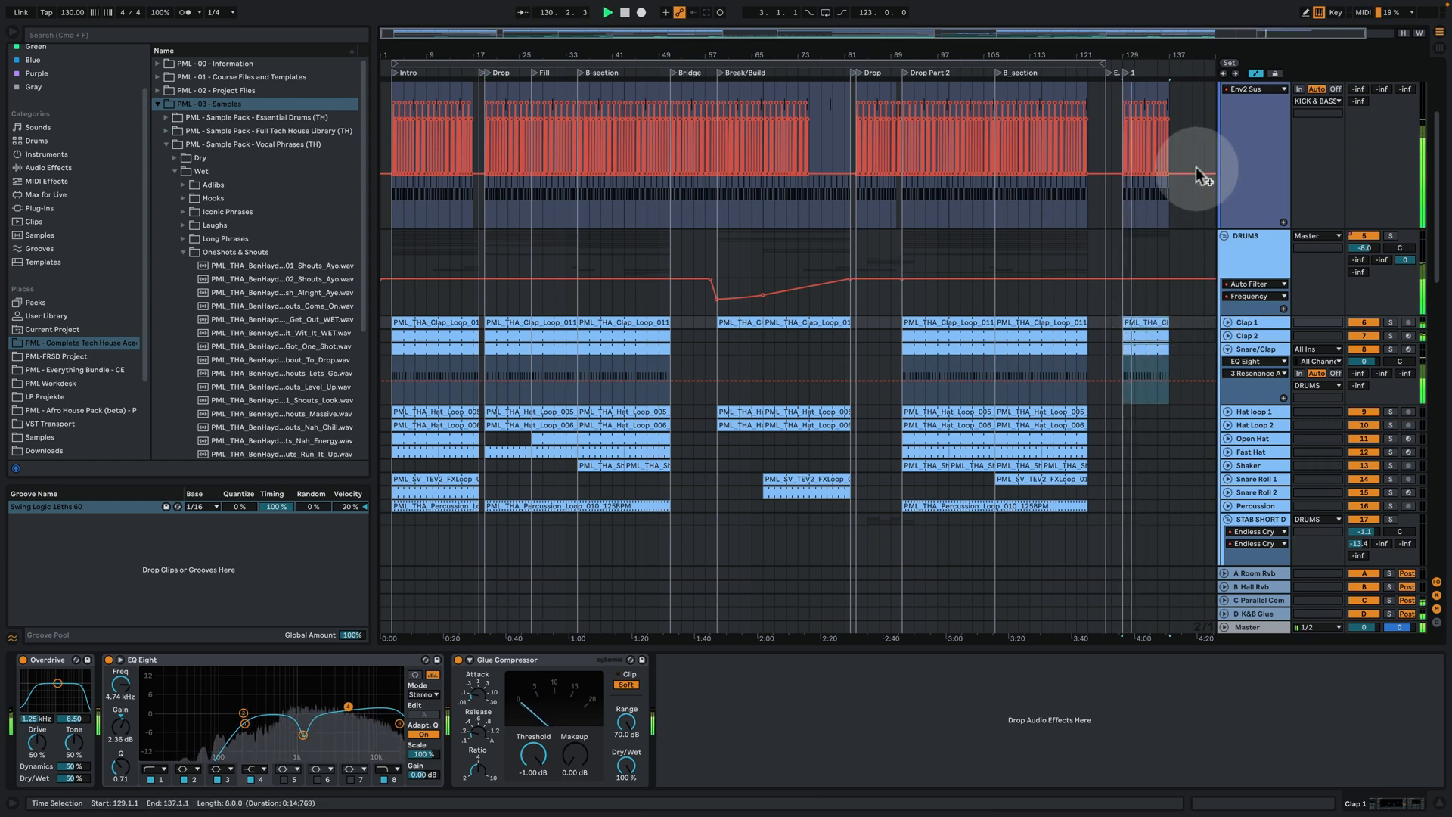
Expand the Clap 1 and Clap 2 tracks and examine the clap hits in bar 129 against the bass notes
left_click_drag(1140, 55, 871, 64)
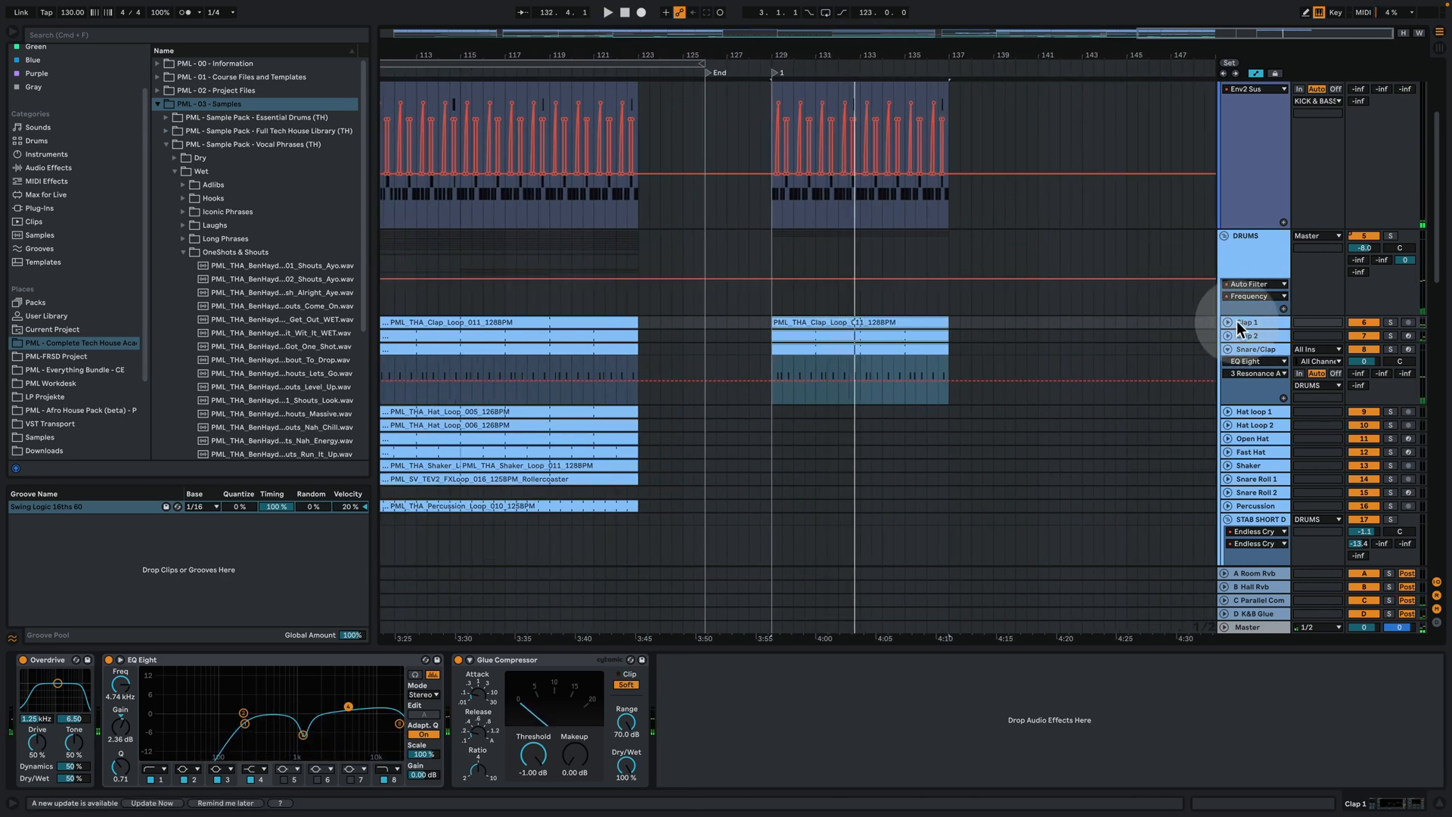
left_click(1227, 322)
left_click_drag(794, 50, 794, 81)
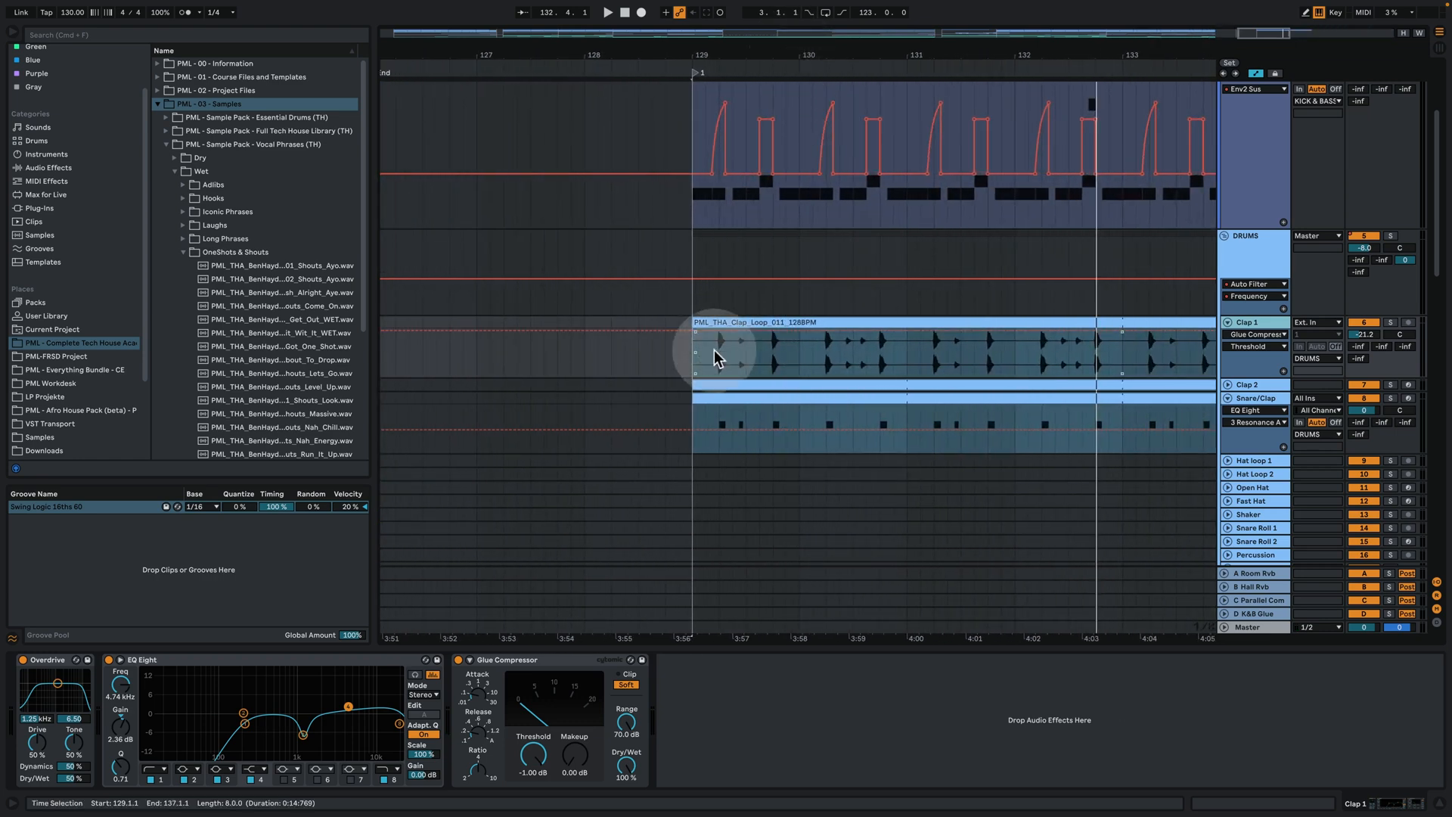
left_click_drag(749, 51, 769, 303)
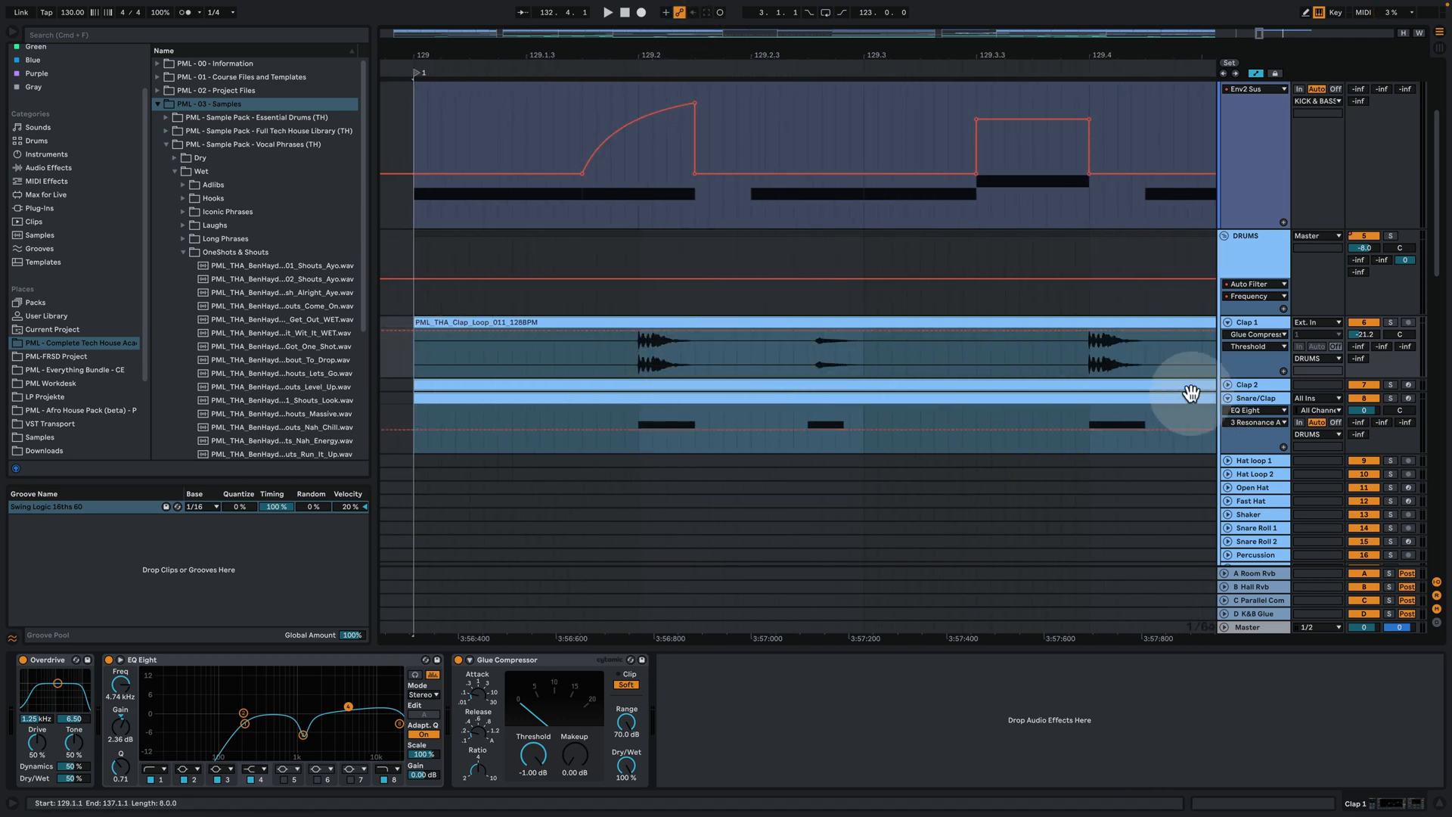
left_click(1227, 385)
left_click(439, 325)
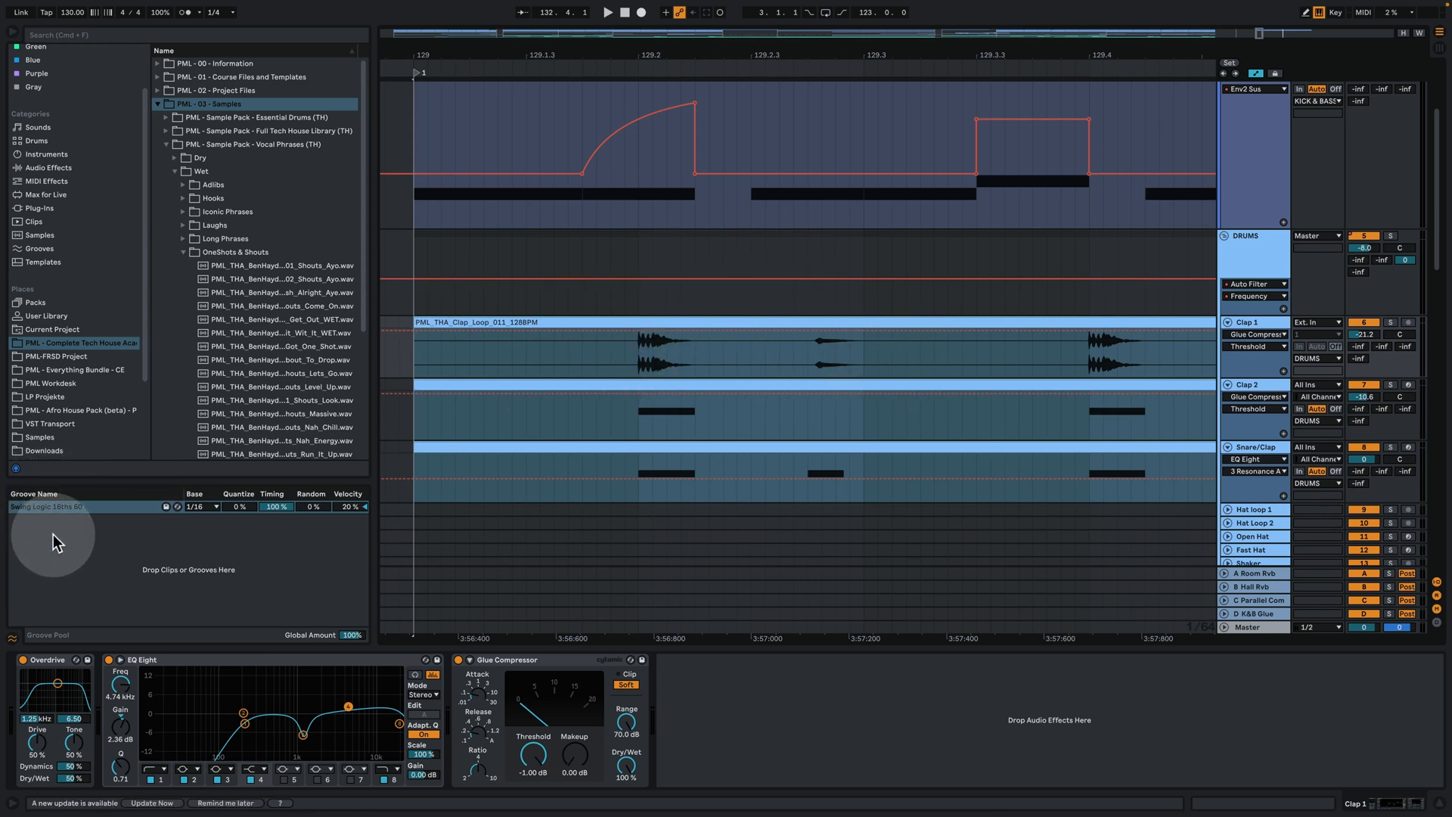
scroll(707, 212, "up", 1)
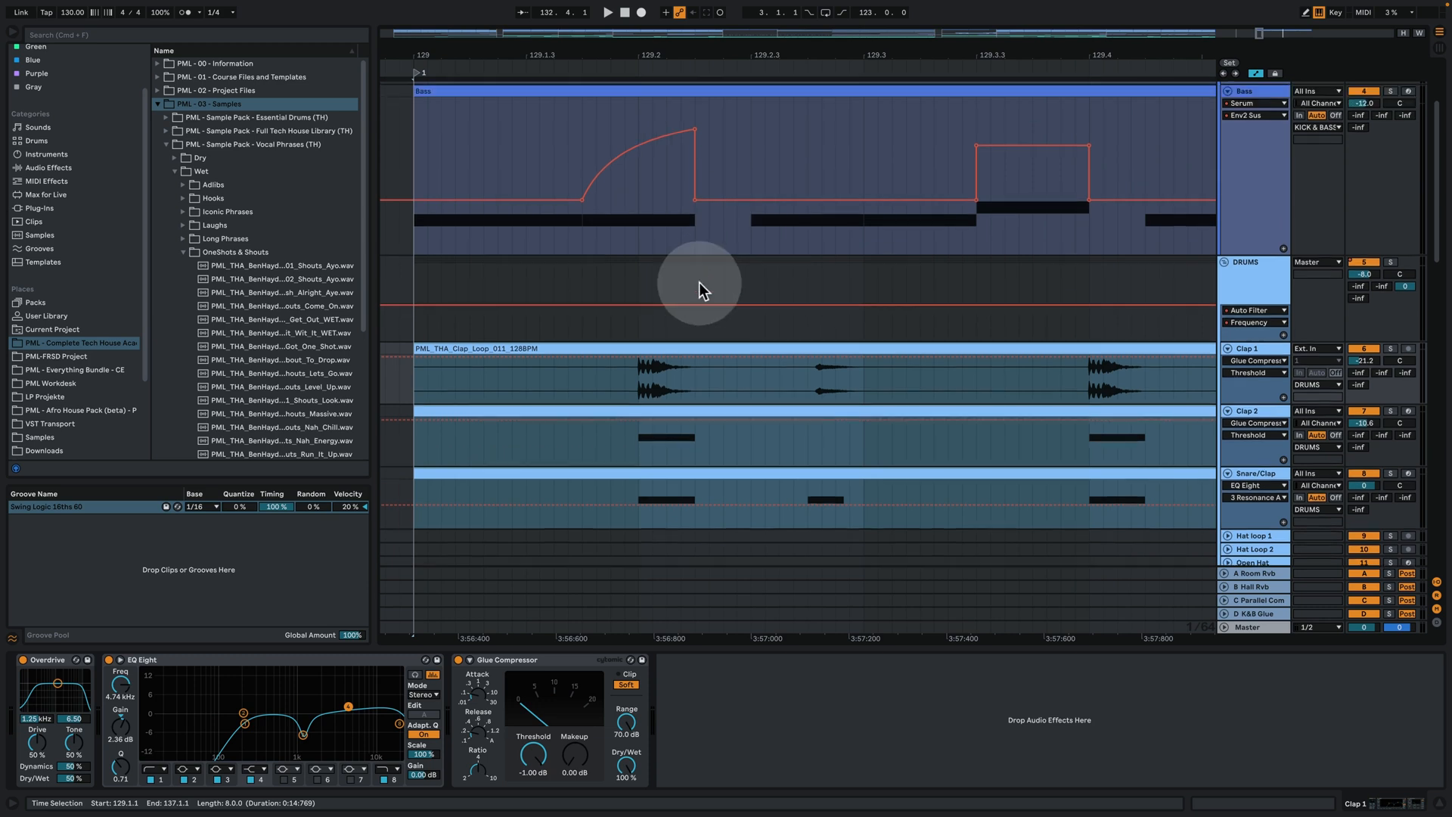
left_click_drag(692, 57, 624, 57)
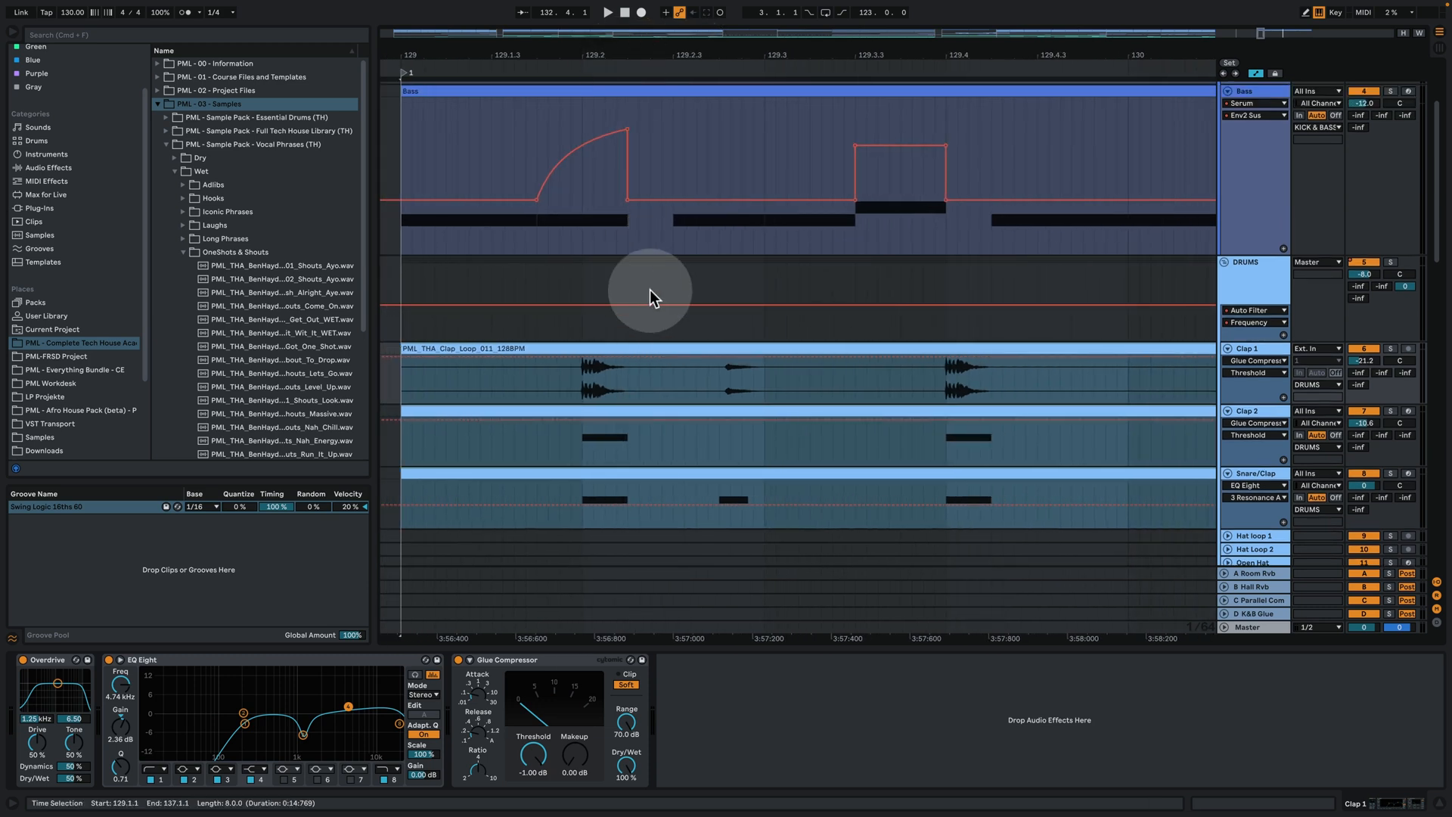
Open the Bass track's Serum synth to view its Env 1 envelope, and close the synth window
left_click(1266, 103)
left_click(45, 660)
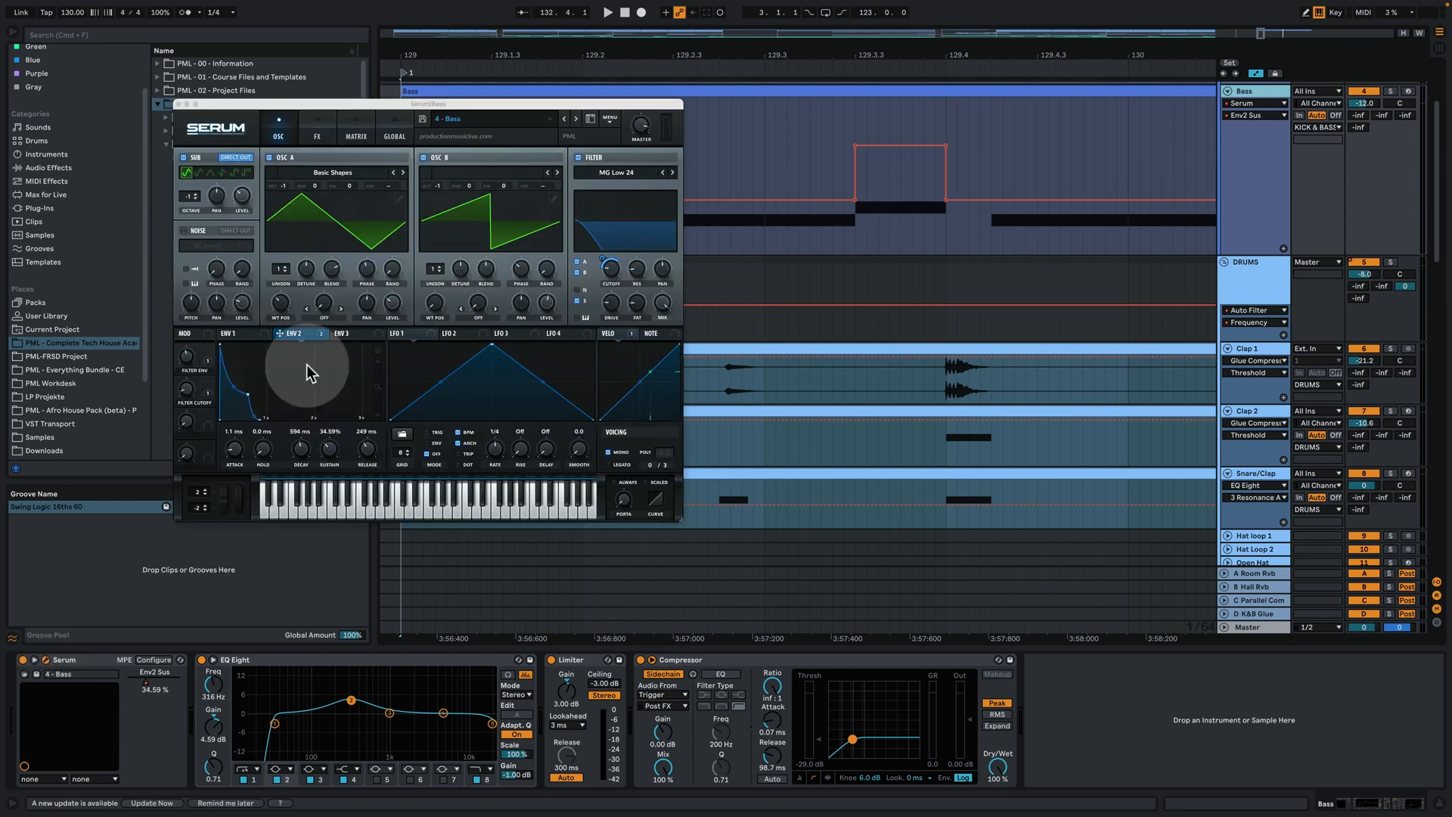
left_click(230, 334)
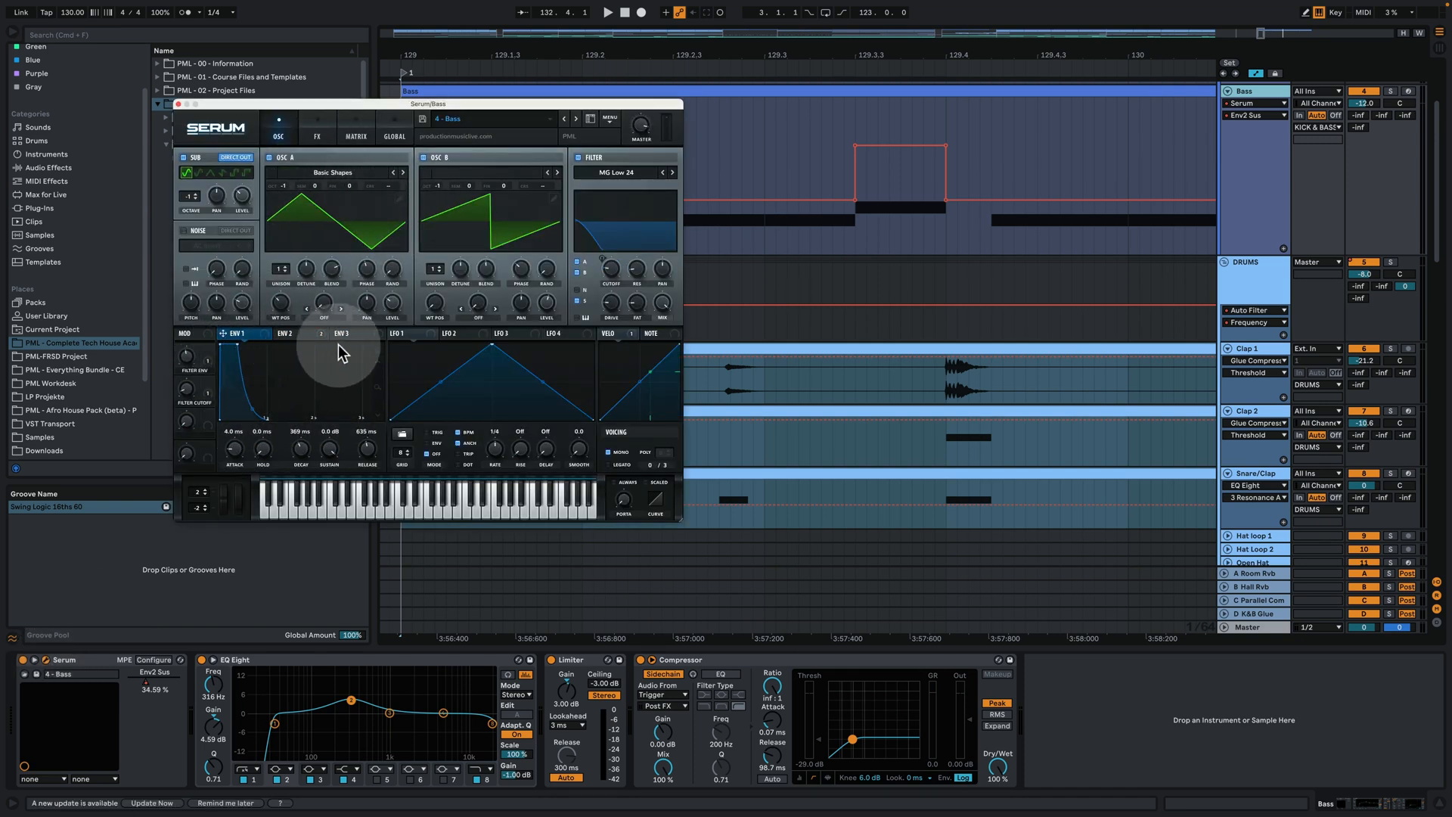
left_click(179, 103)
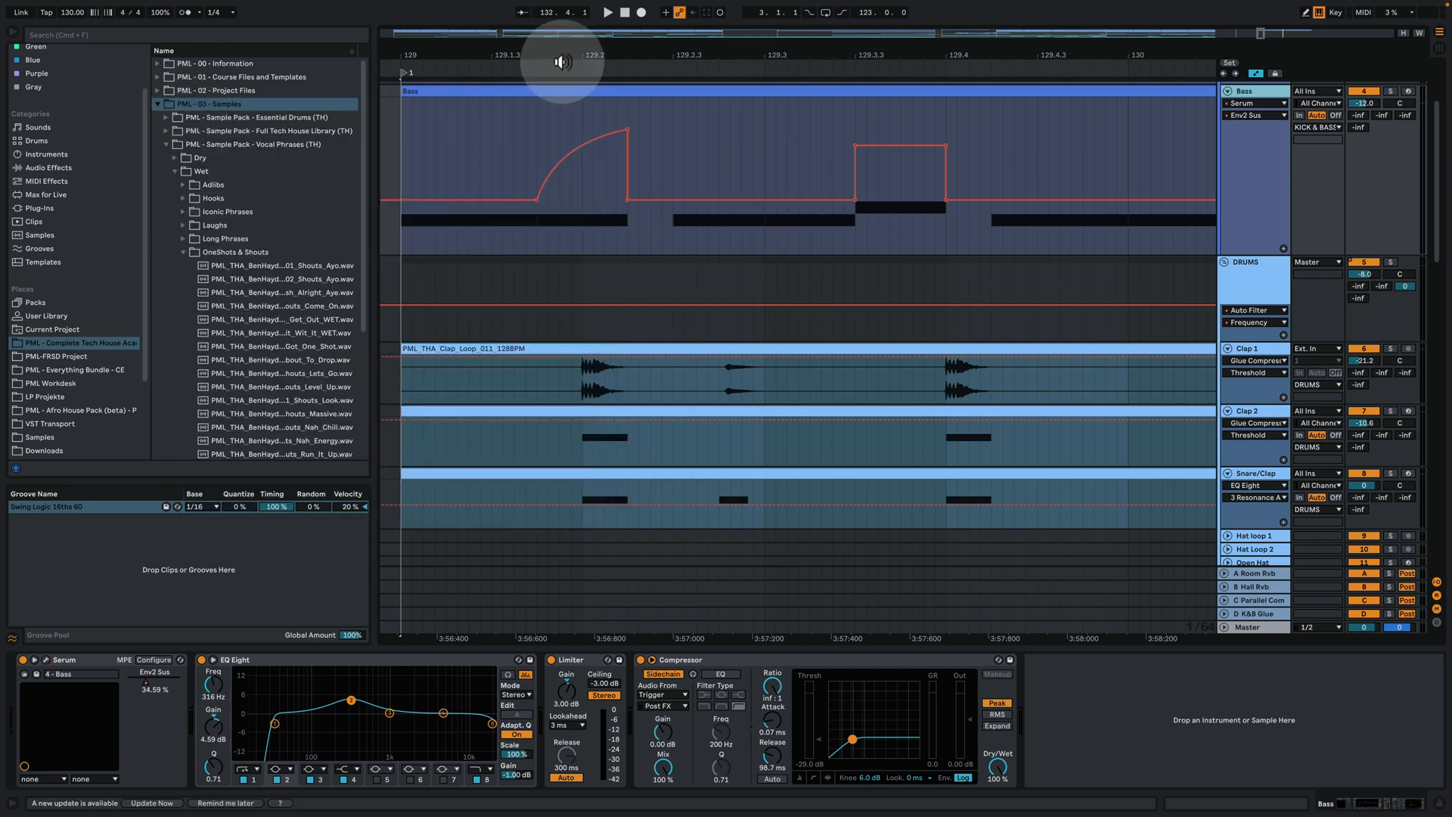
Place the insert marker at bar 129 on Clap 1 and listen to the claps against the bass
left_click(586, 395)
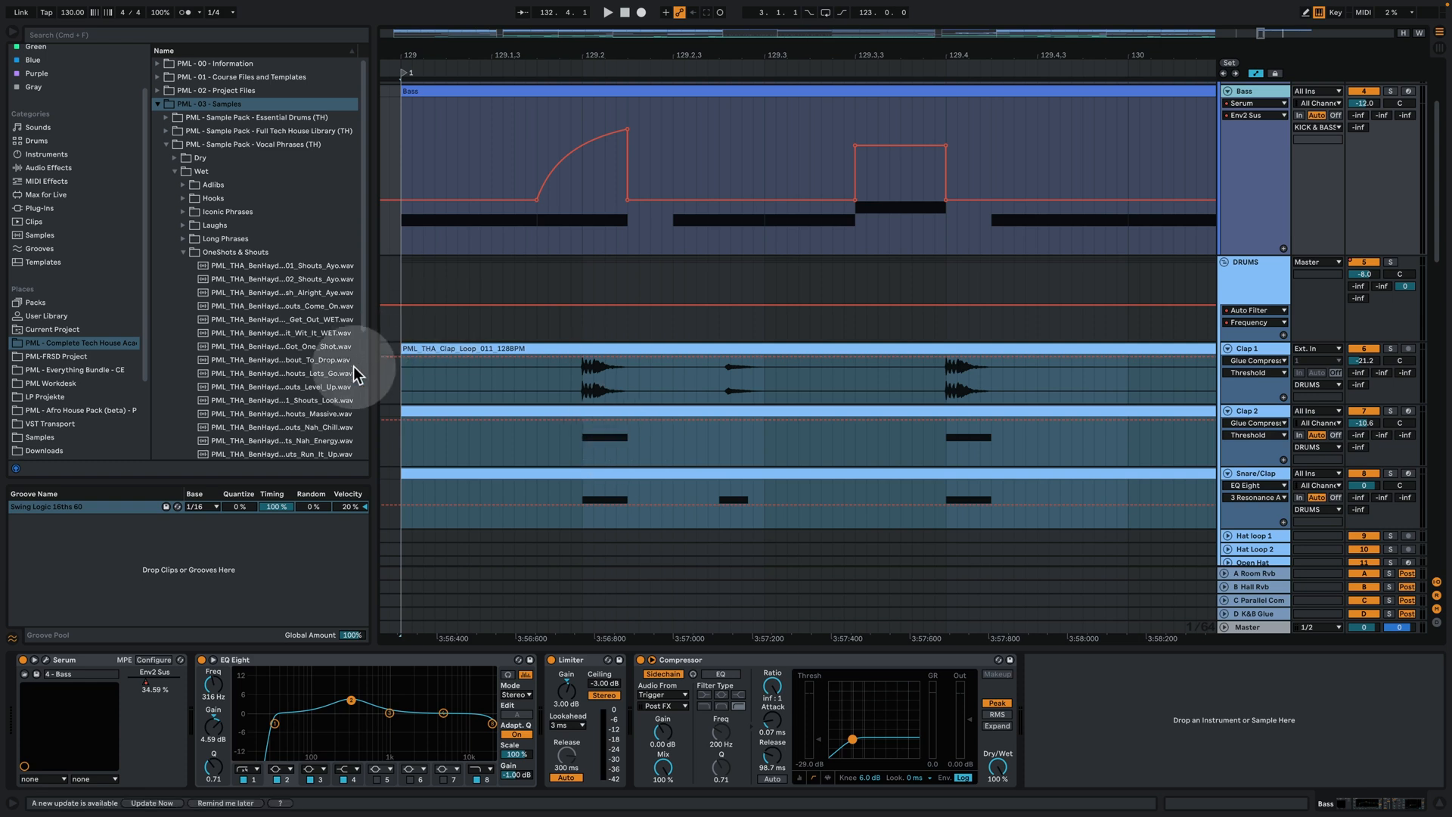
left_click(399, 397)
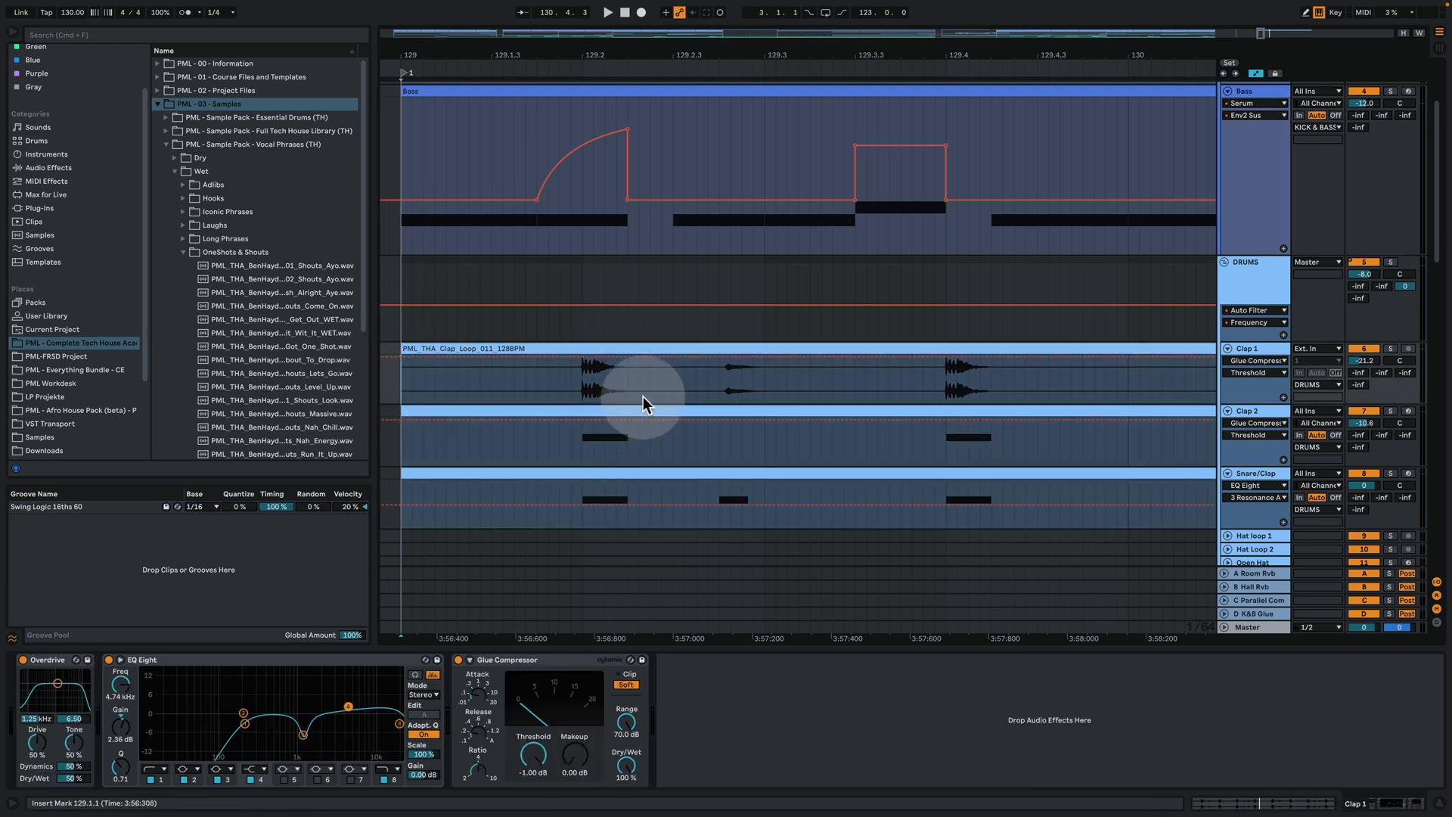
left_click(687, 378)
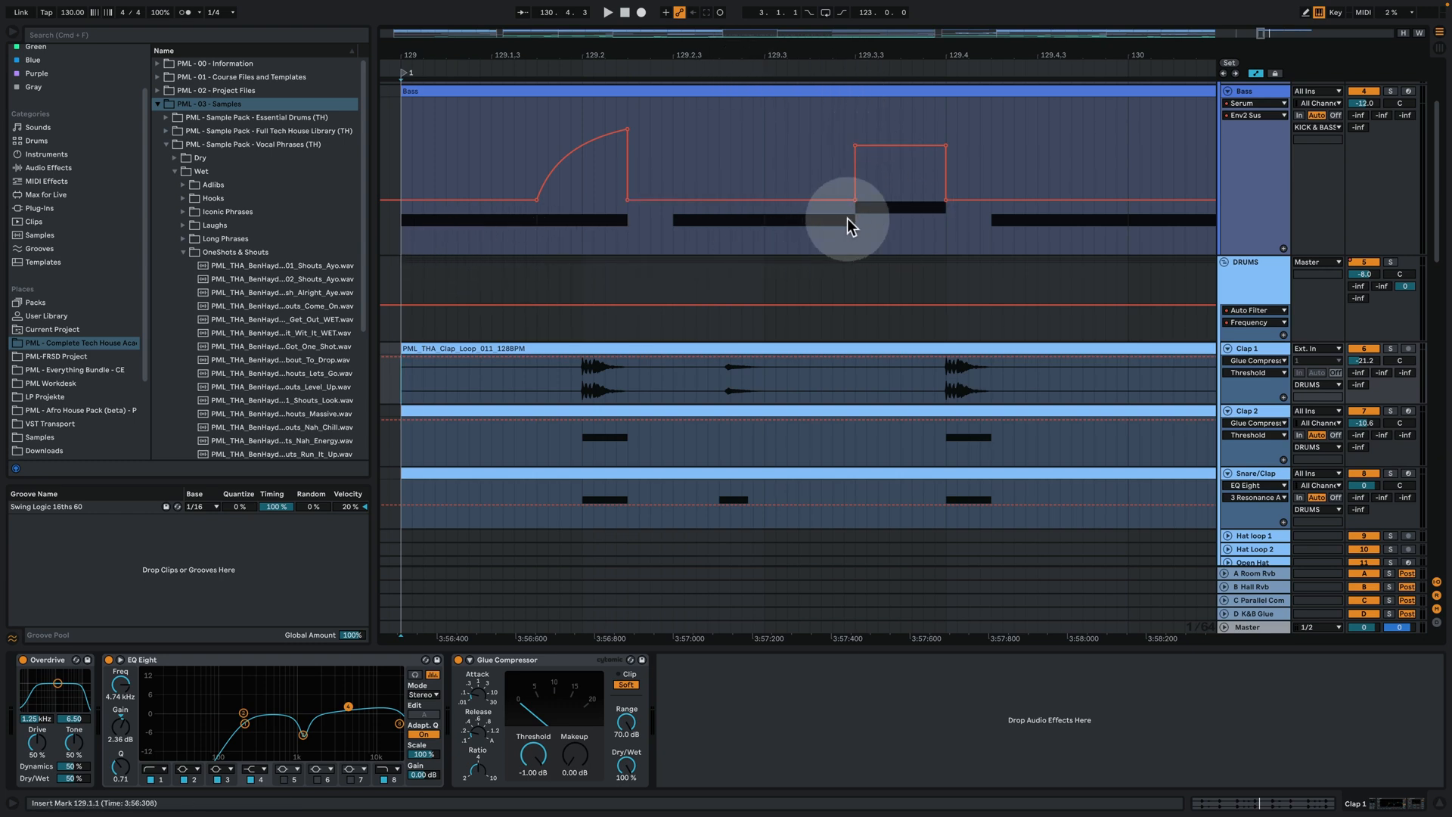
Open the Bass clip and view its groove choices, keeping Swing Logic 16ths 60 selected
double_click(862, 93)
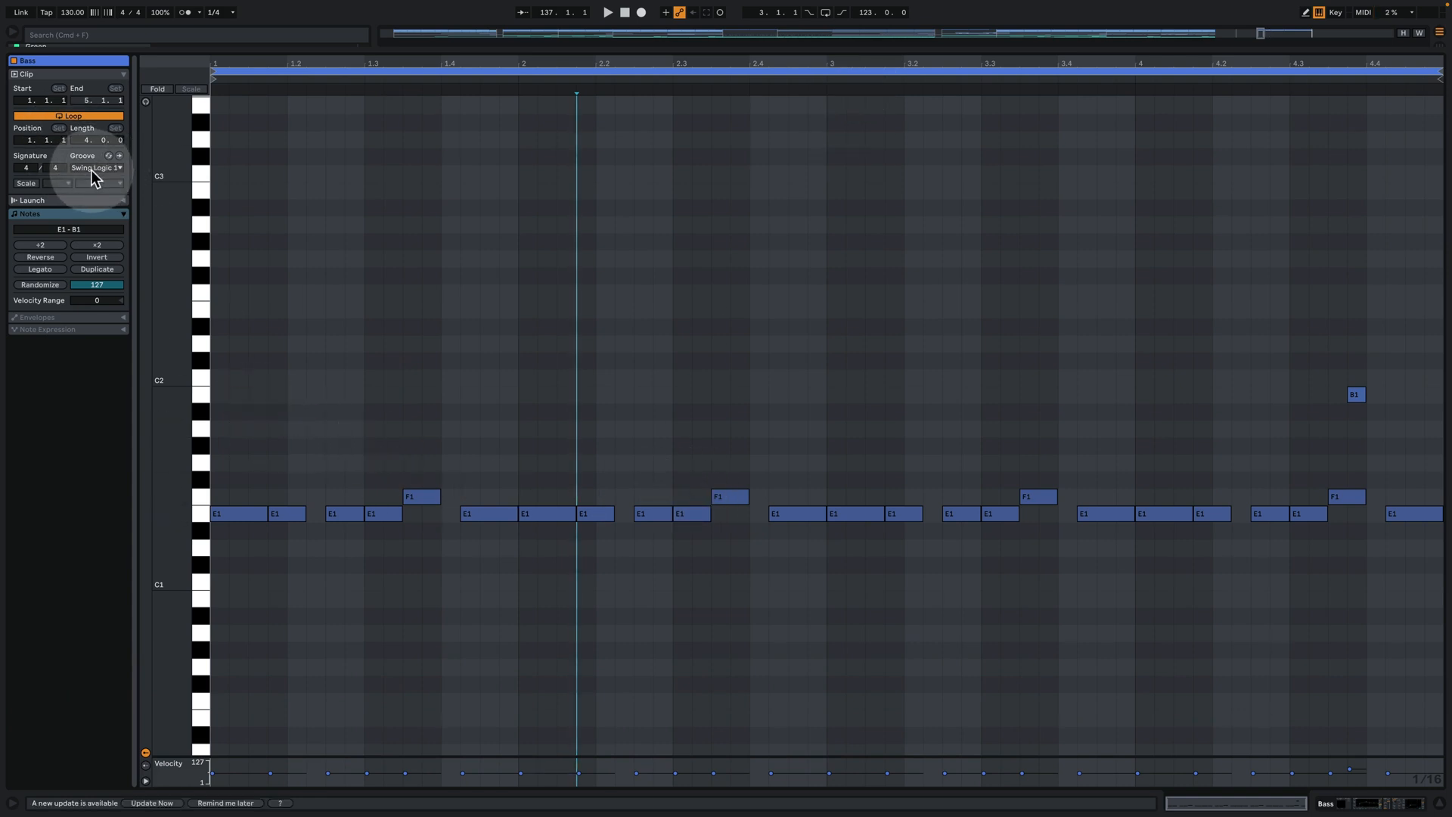
left_click(117, 168)
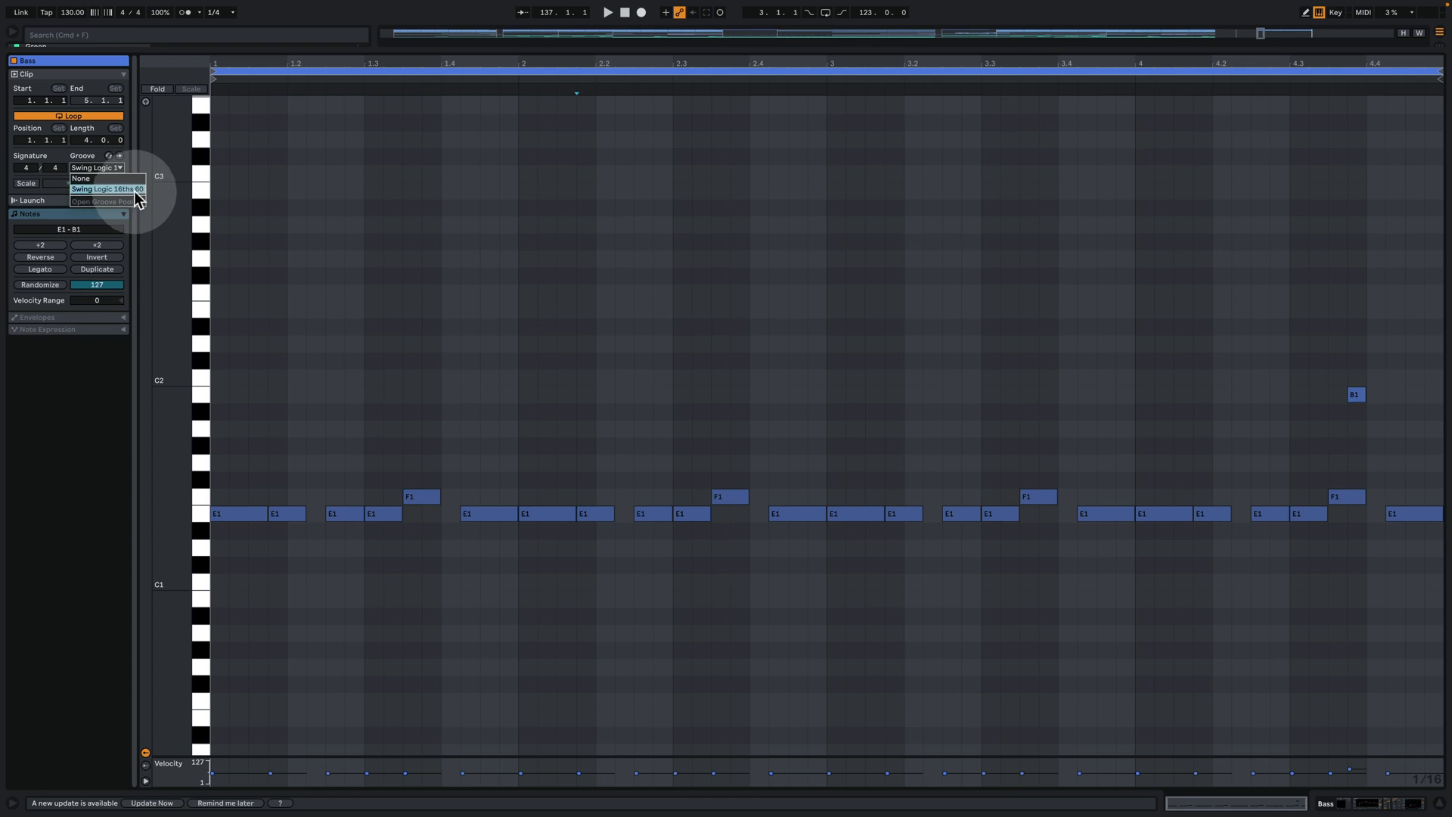
left_click(121, 189)
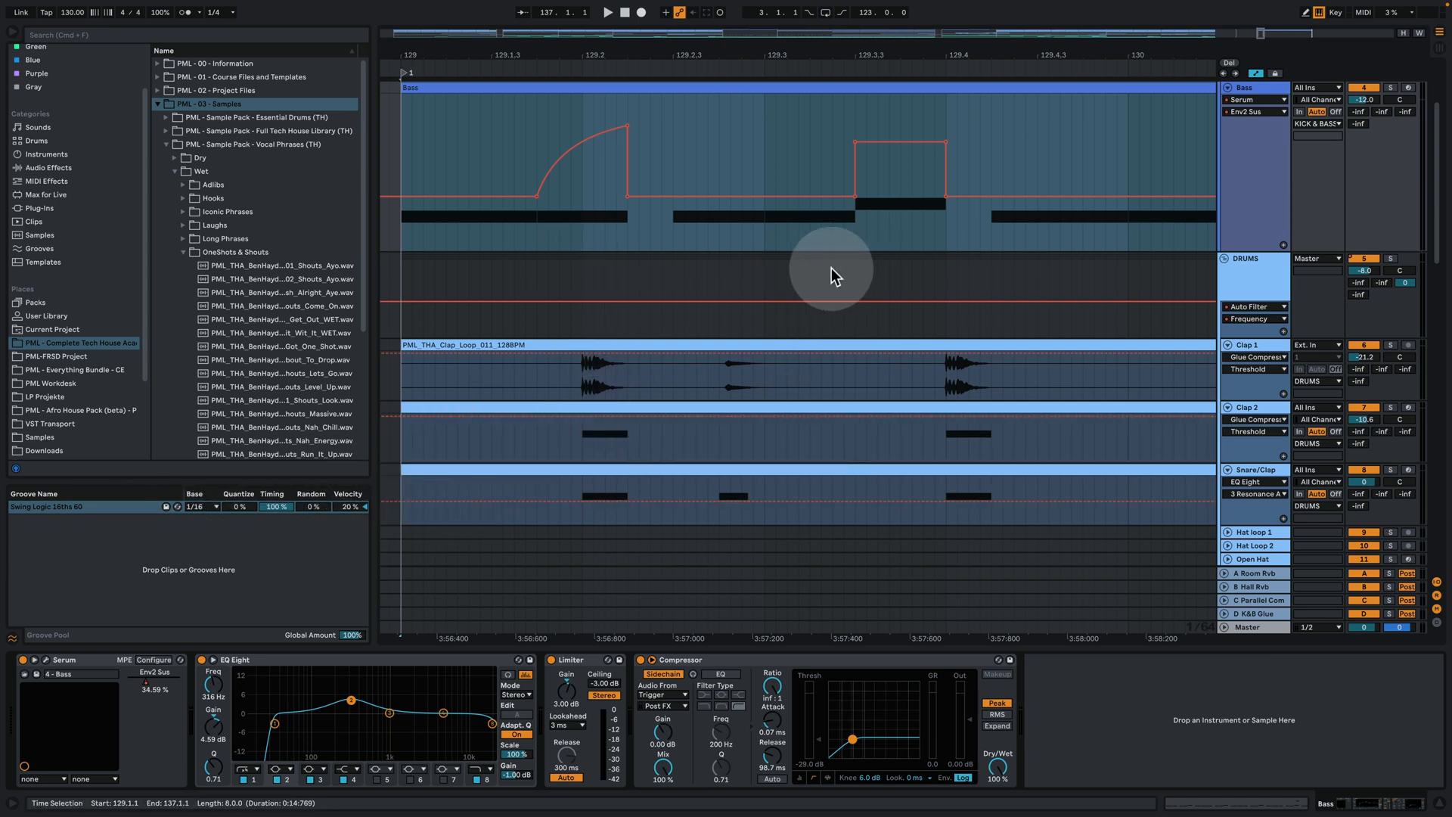
Play the bass with the clap and snare layers from bar 129 across the eight-bar section, and stop playback
key("space")
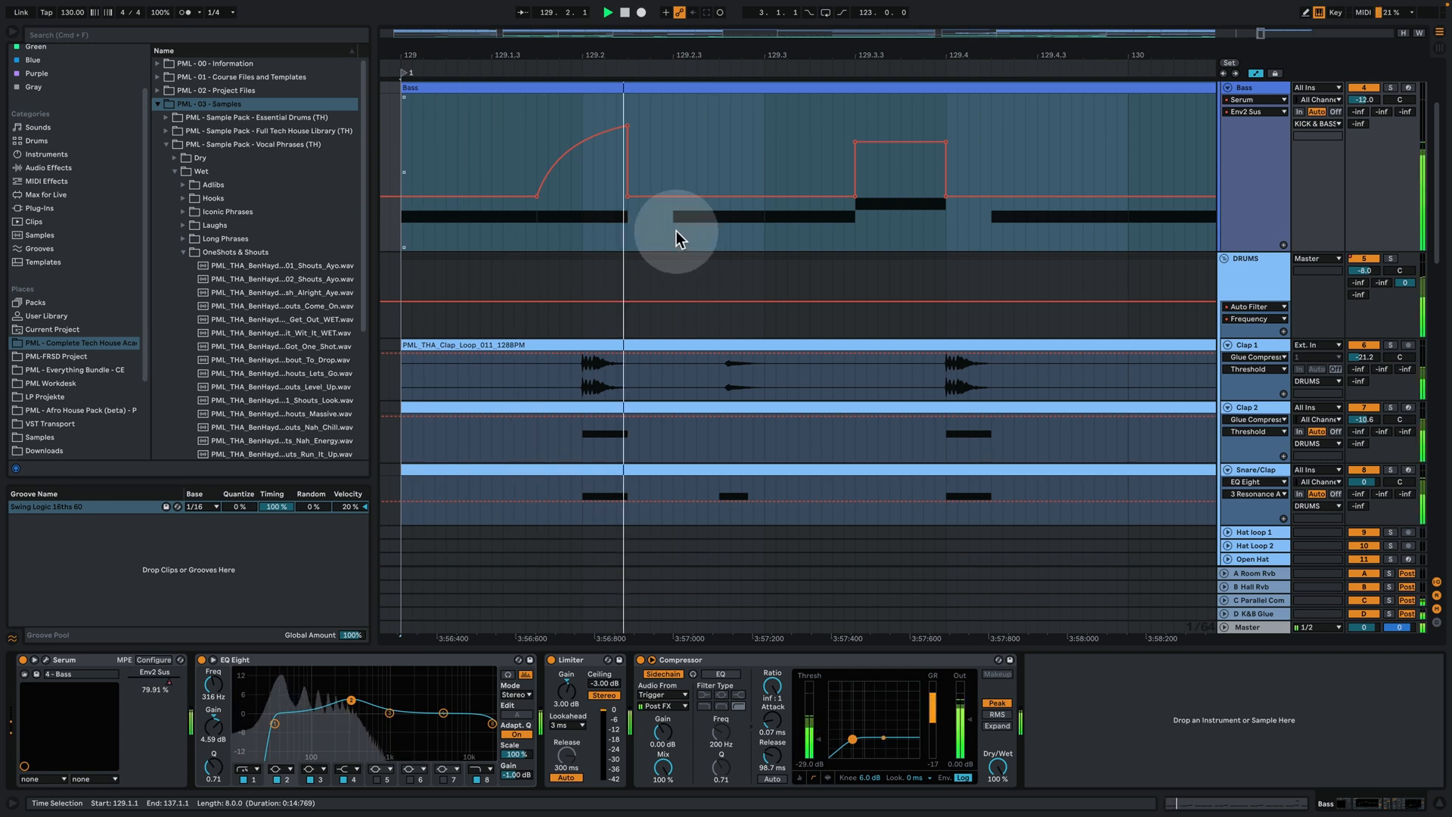
left_click_drag(830, 53, 483, 53)
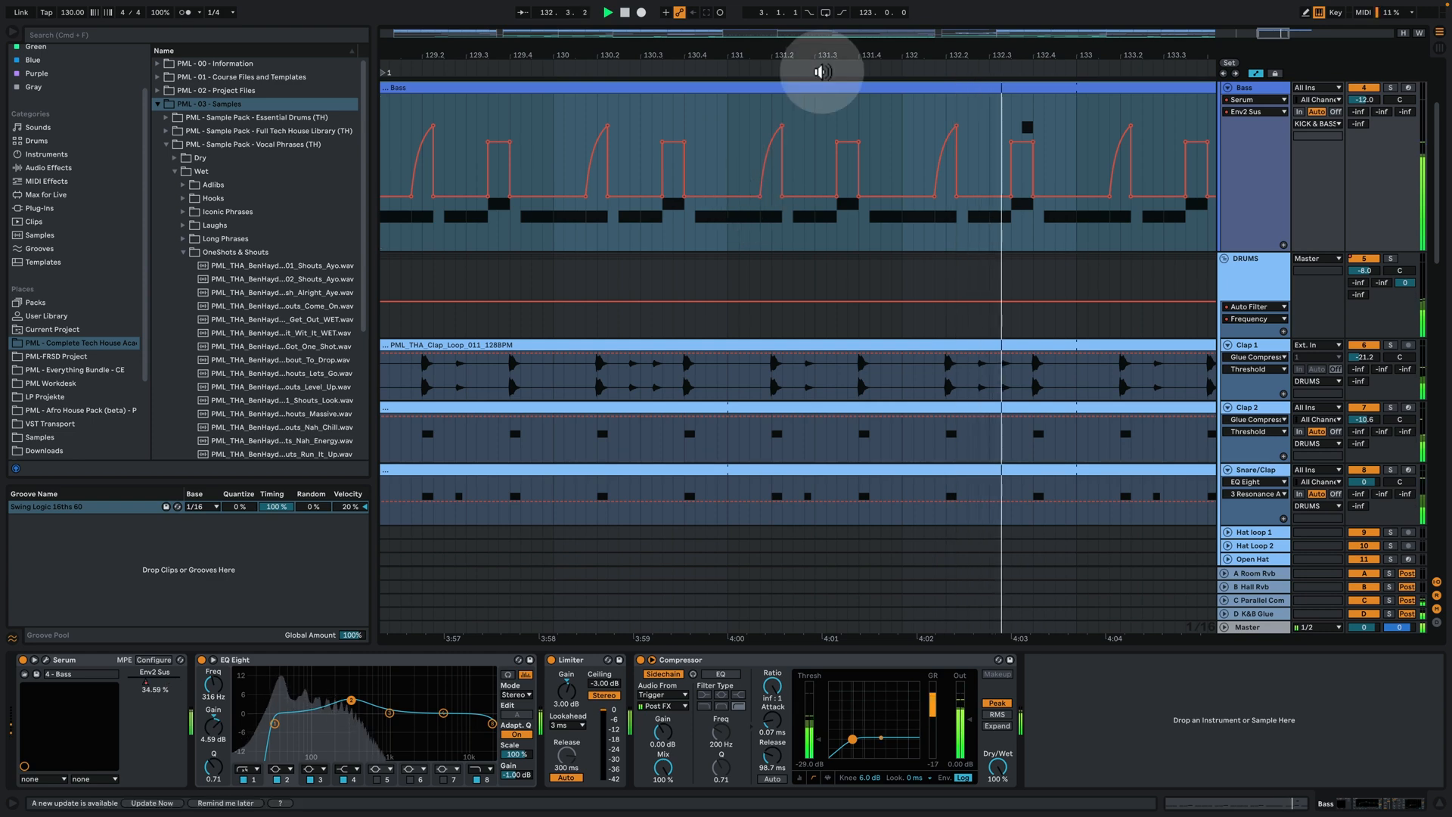
left_click_drag(820, 52, 640, 52)
key("space")
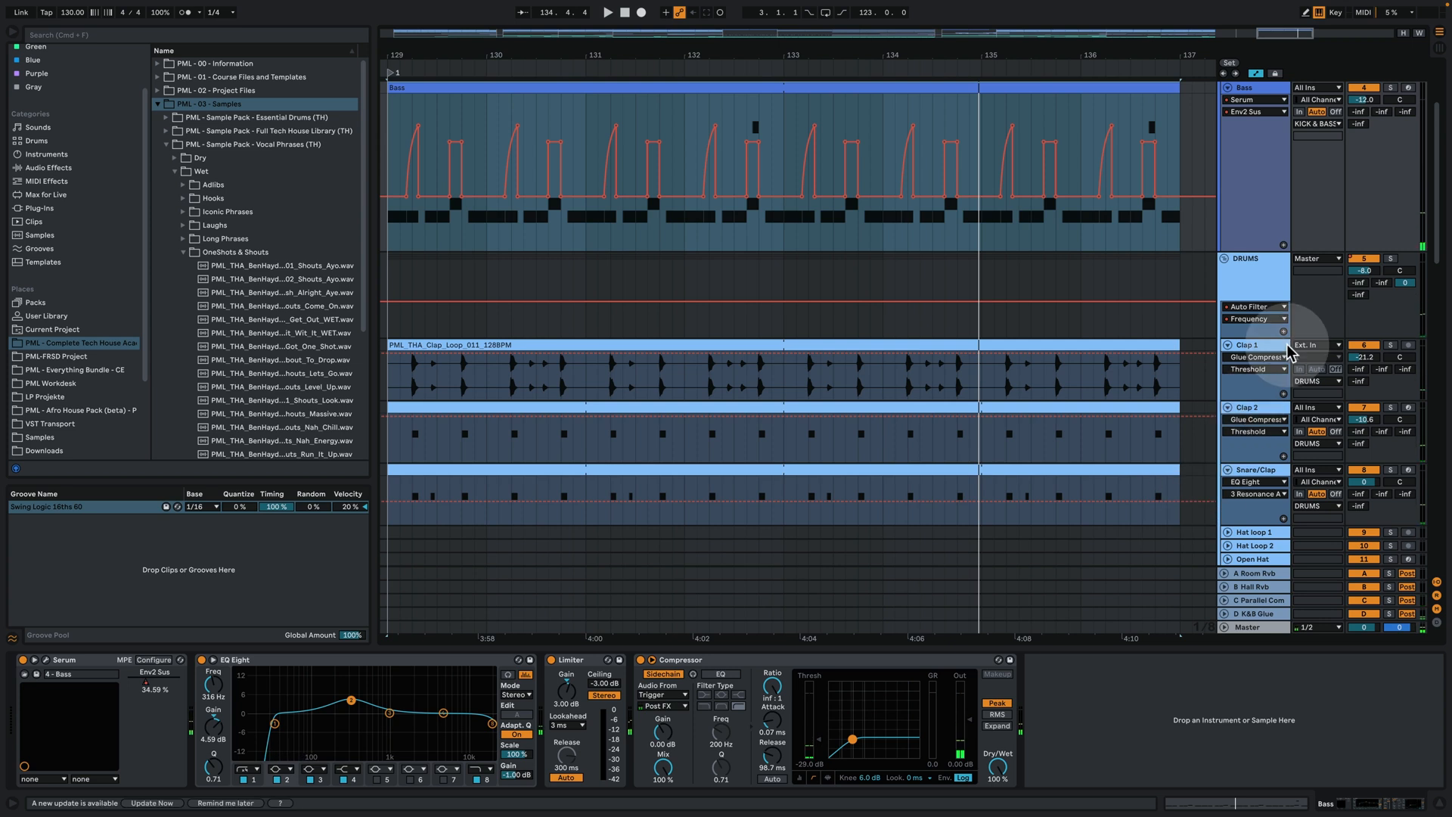
Mute Clap 2 and Snare/Clap to hear Clap 1 with the bass, mute Clap 1, and show Clap 2's devices
left_click(1268, 347)
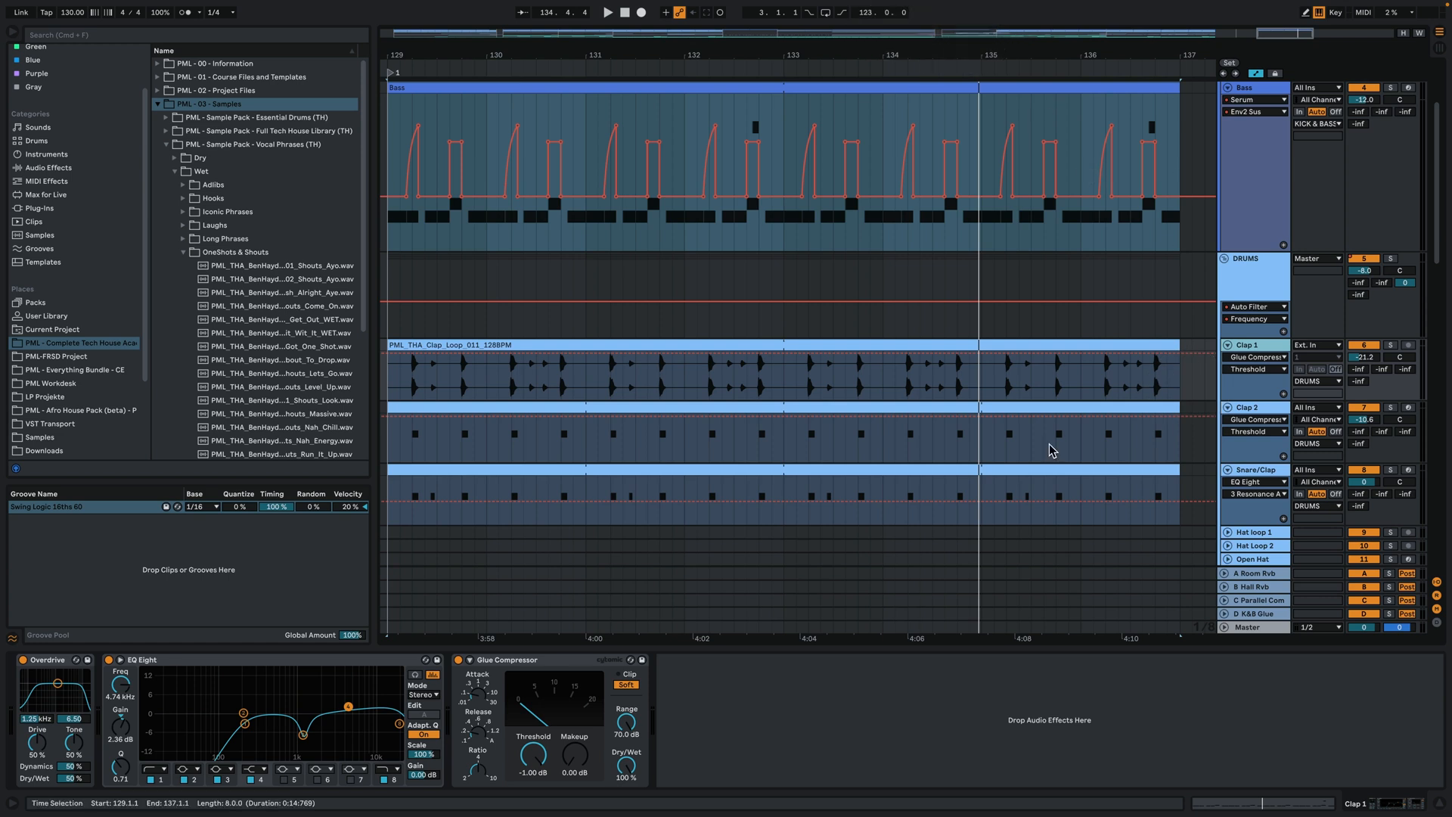
left_click(1364, 407)
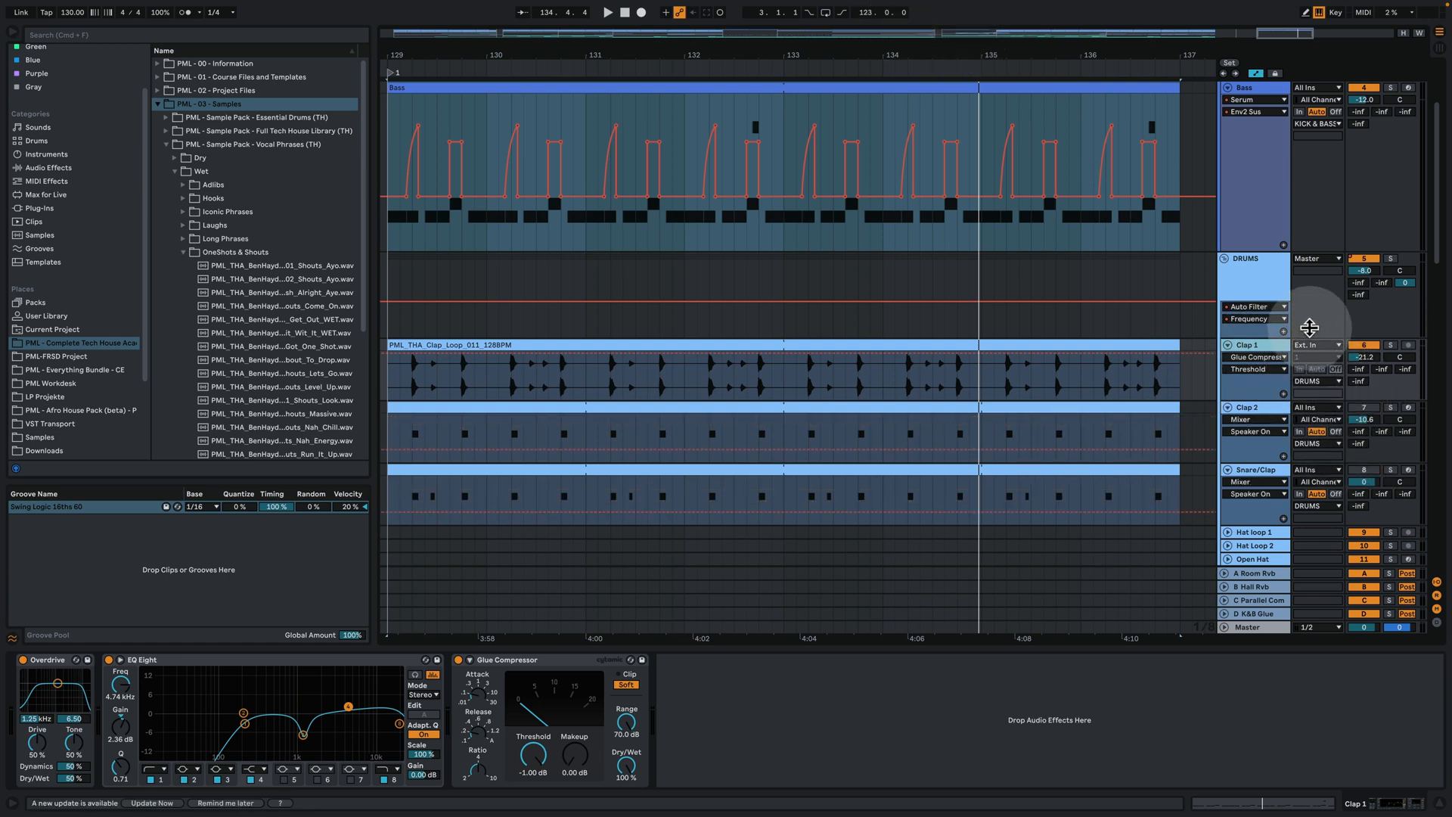
left_click(1367, 344)
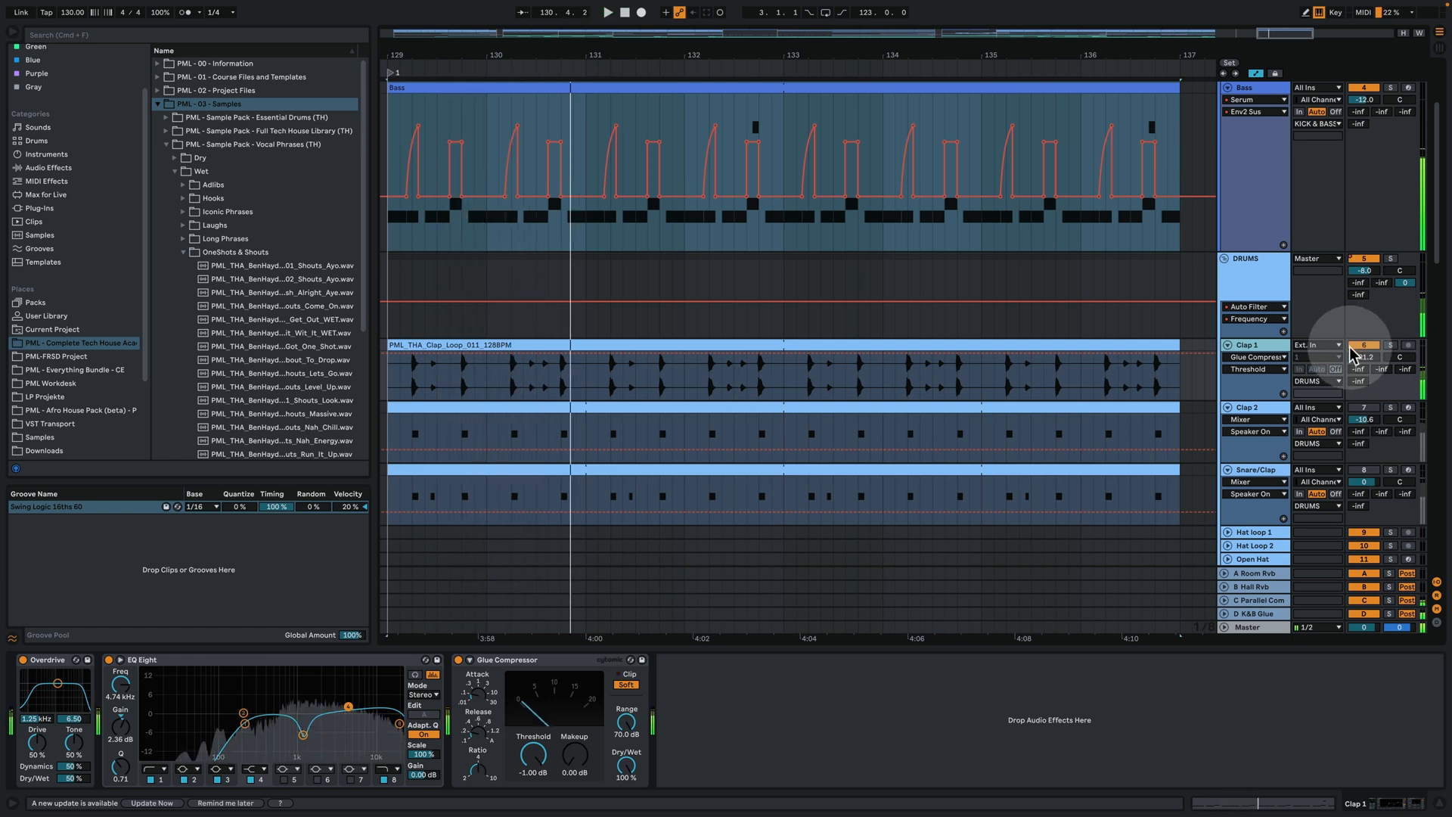
left_click(1272, 415)
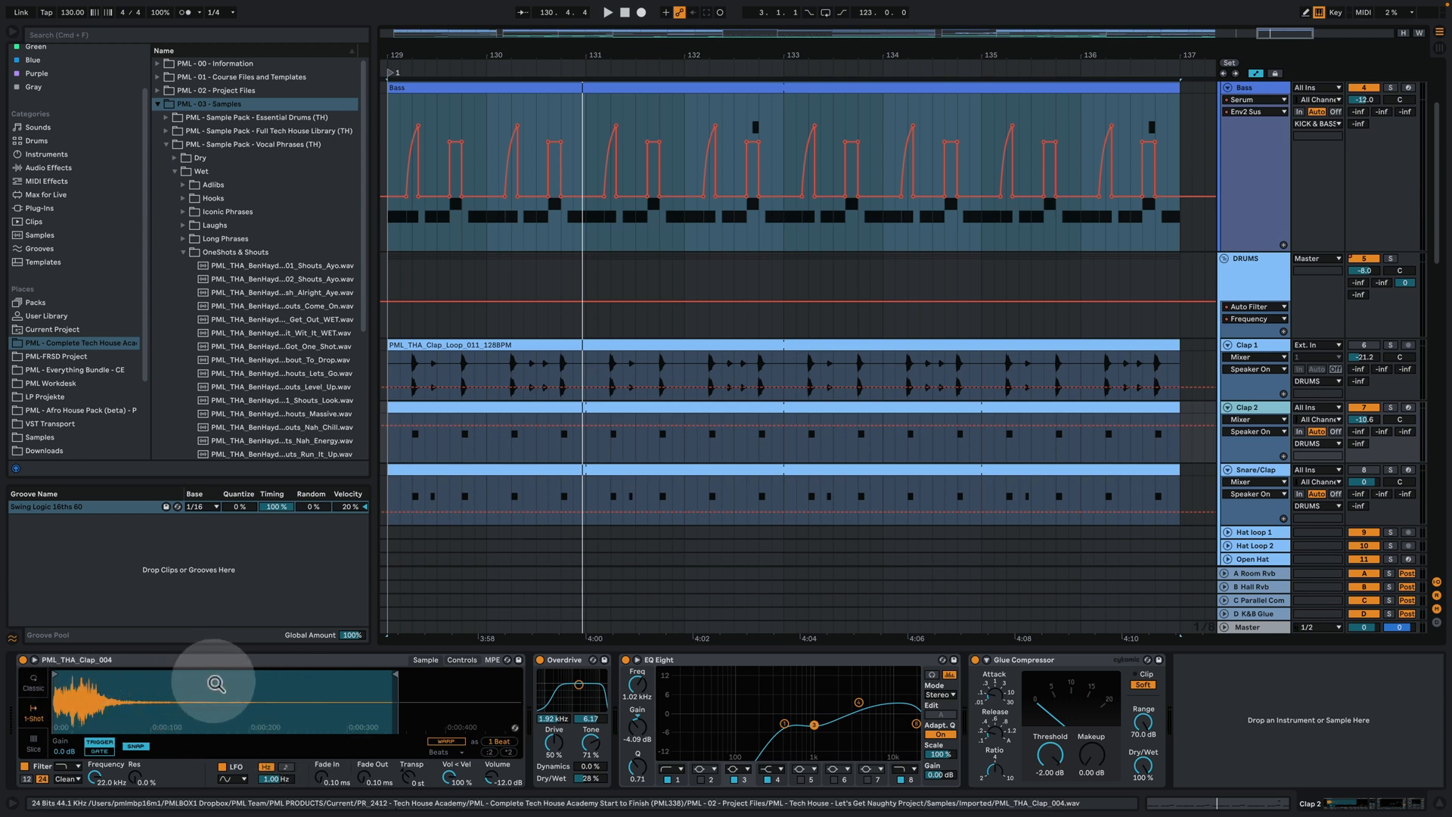
Listen to Snare/Clap with the other clap layers muted, show its devices, and reactivate Clap 1 and Clap 2
key("space")
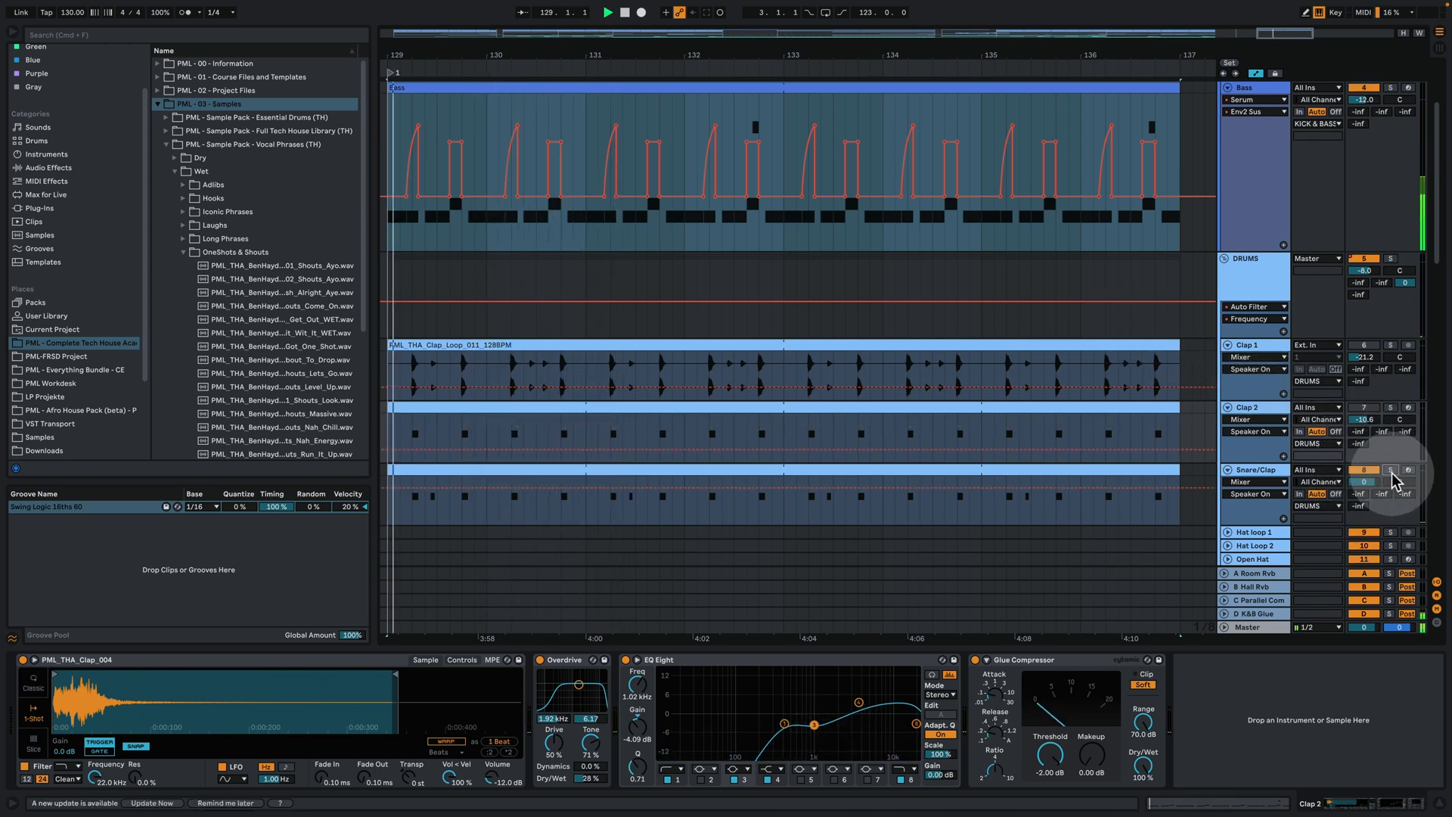
left_click(1283, 476)
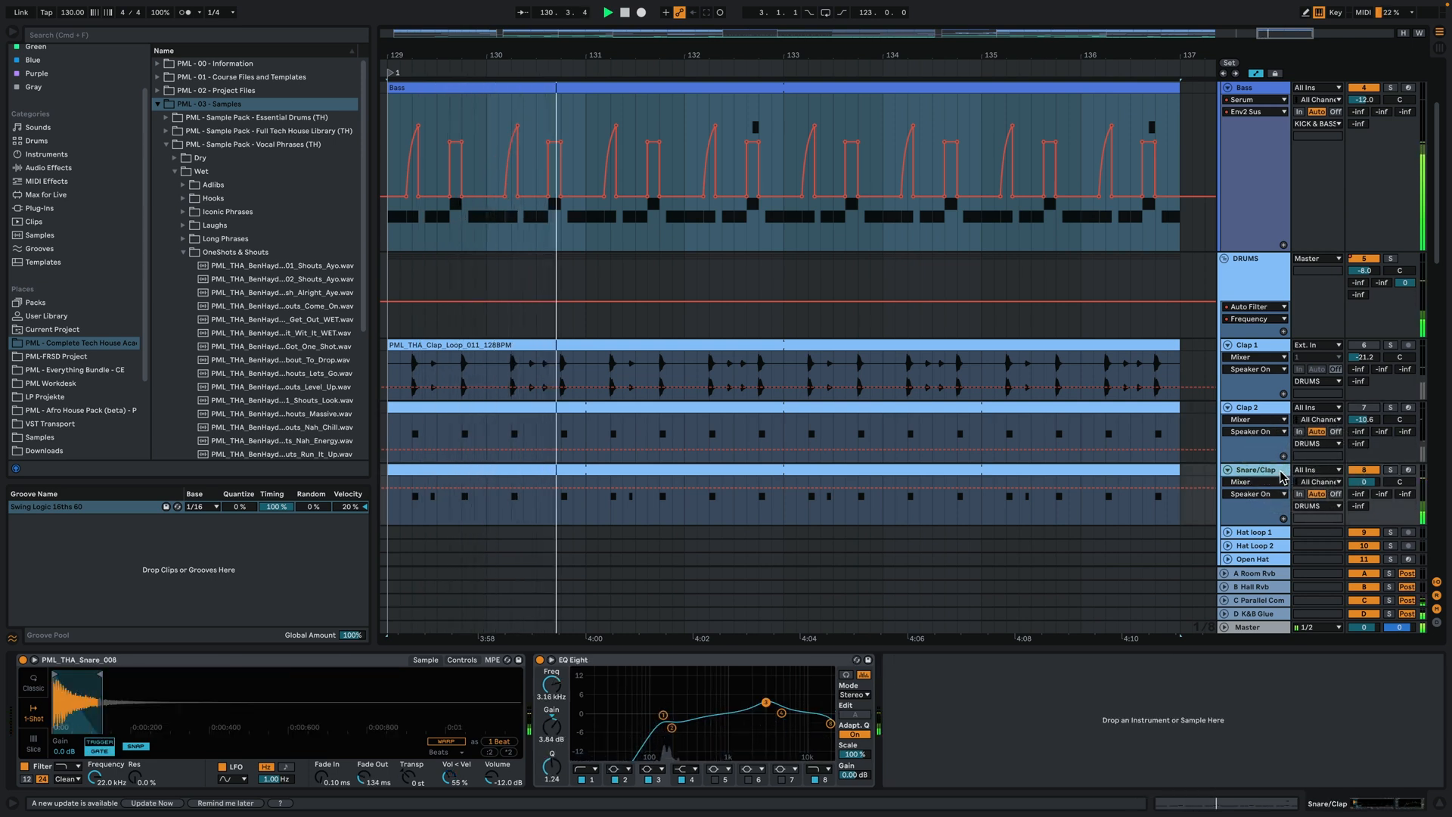
left_click(1128, 487)
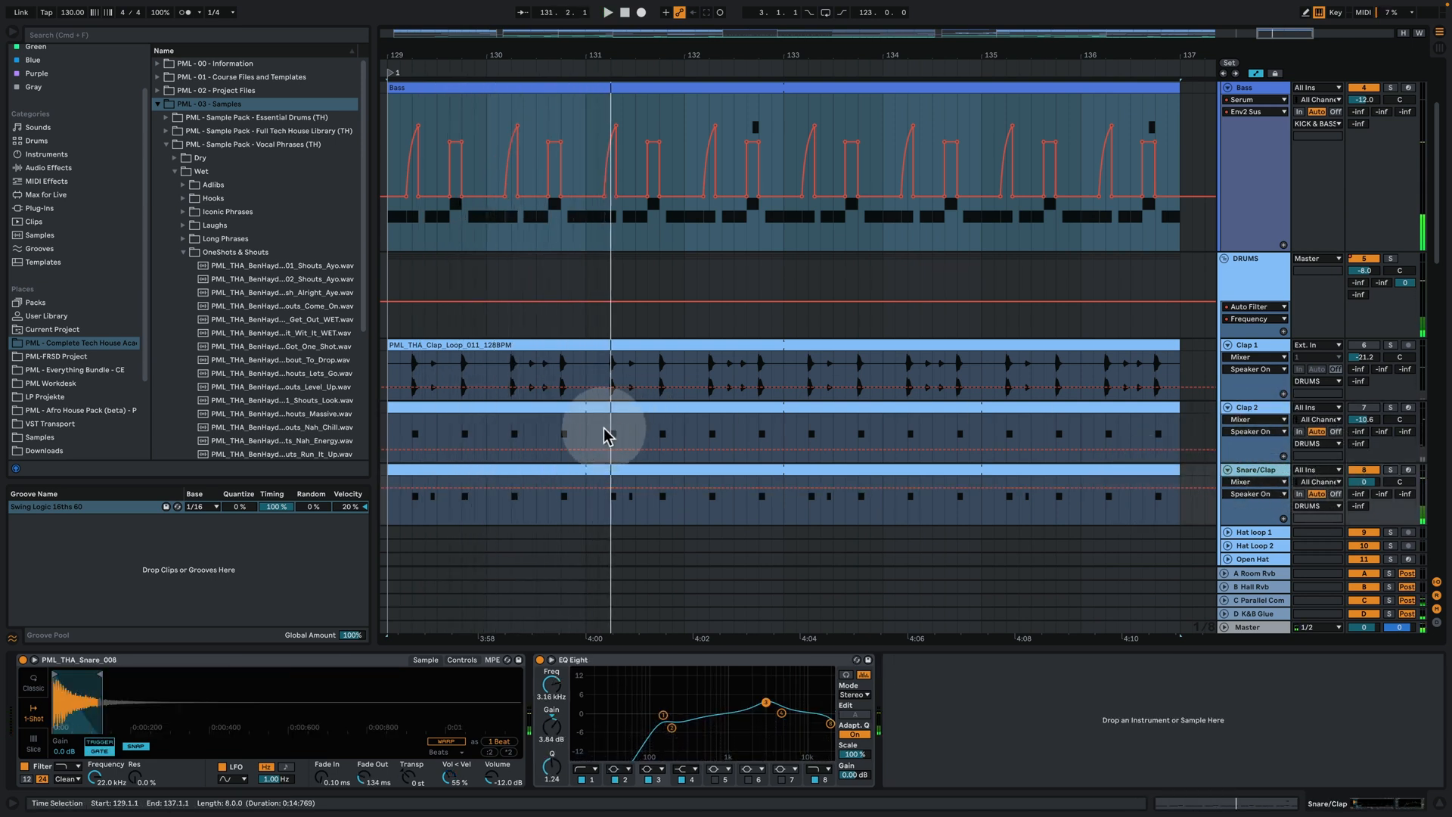
left_click(1372, 412)
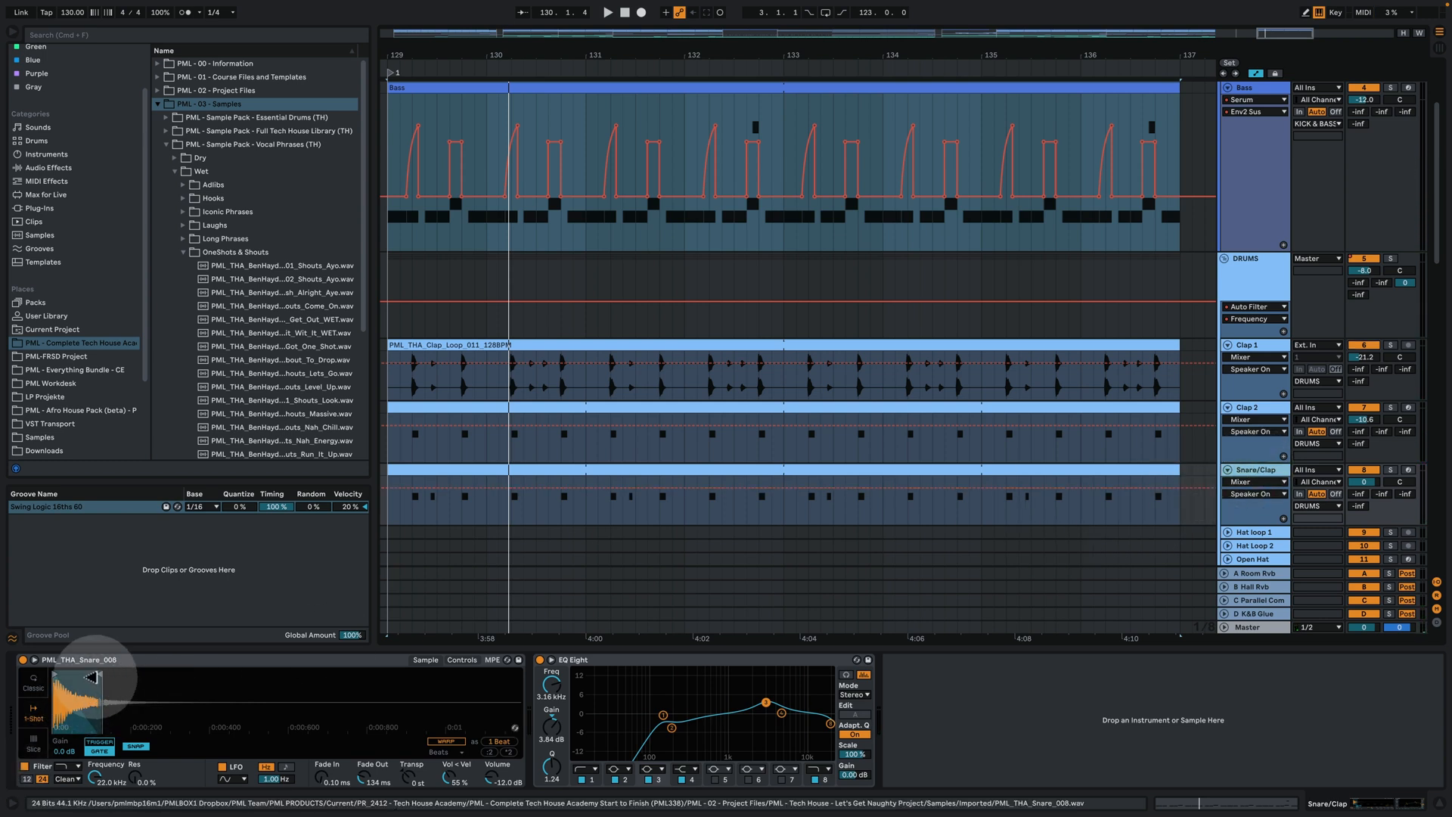
Try the PML_THA_Snare_008 sample at its full length in Snare/Clap and listen to it with the claps
left_click_drag(115, 673, 521, 654)
key("space")
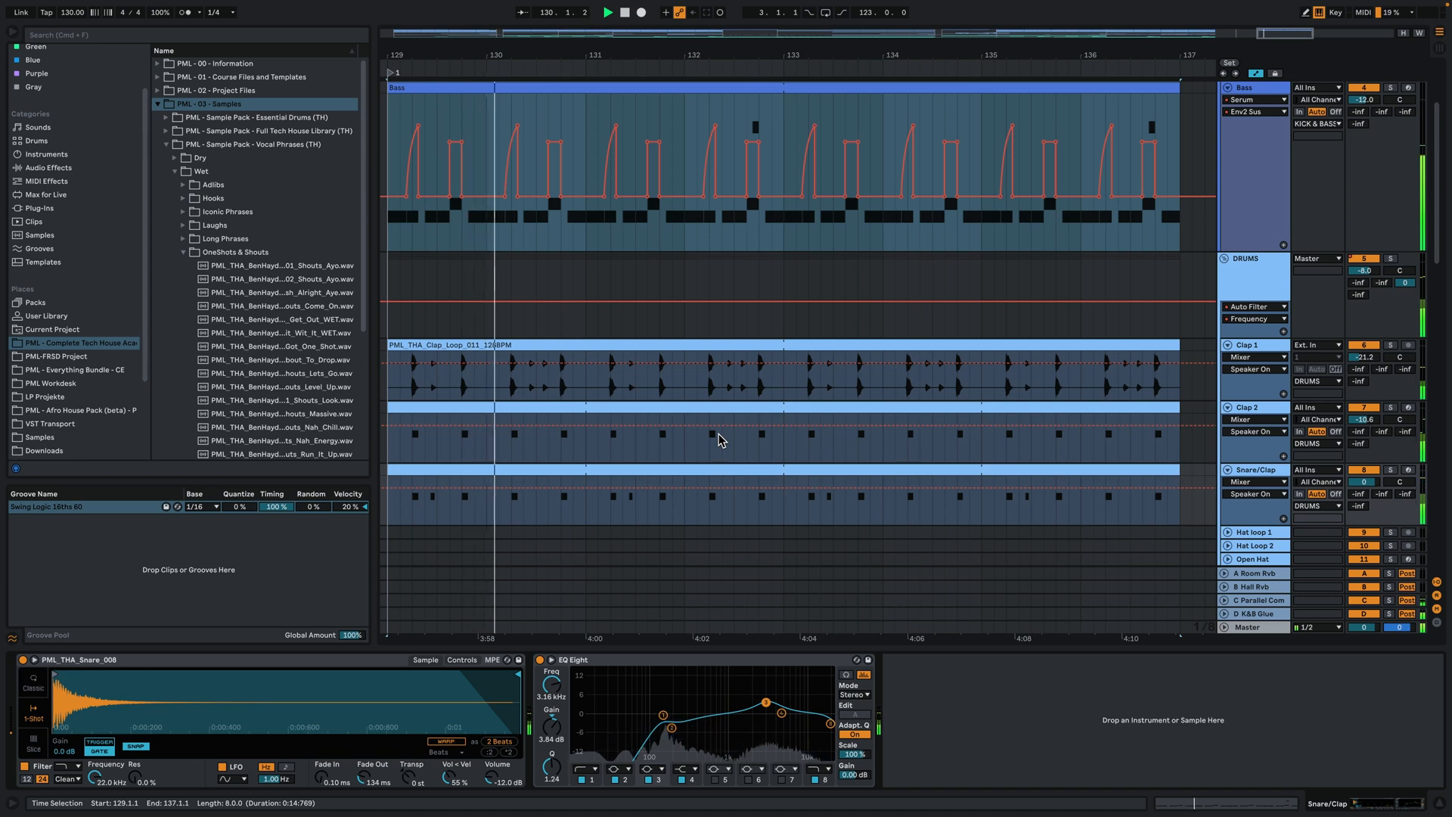
key("space")
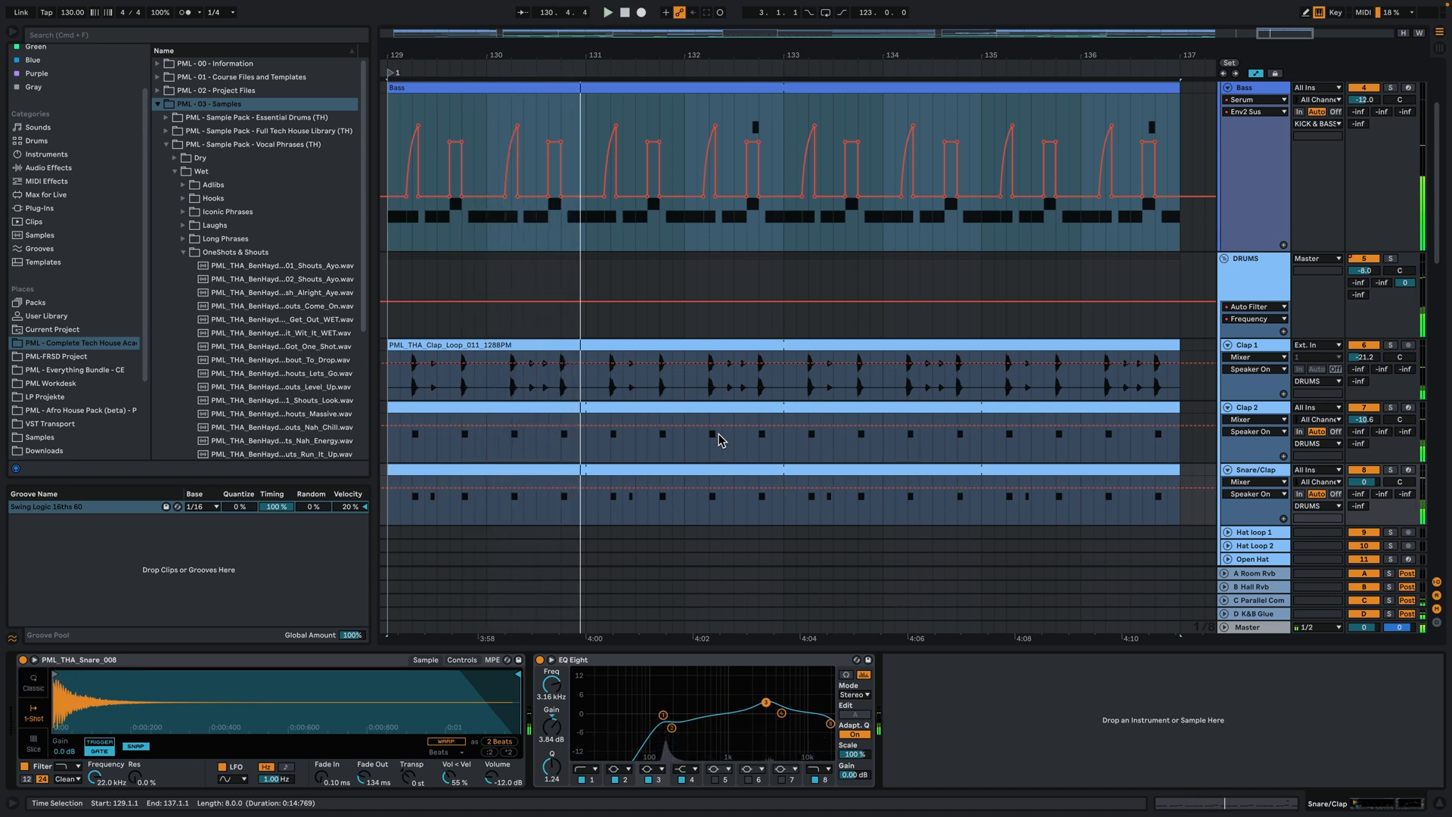
left_click(535, 514)
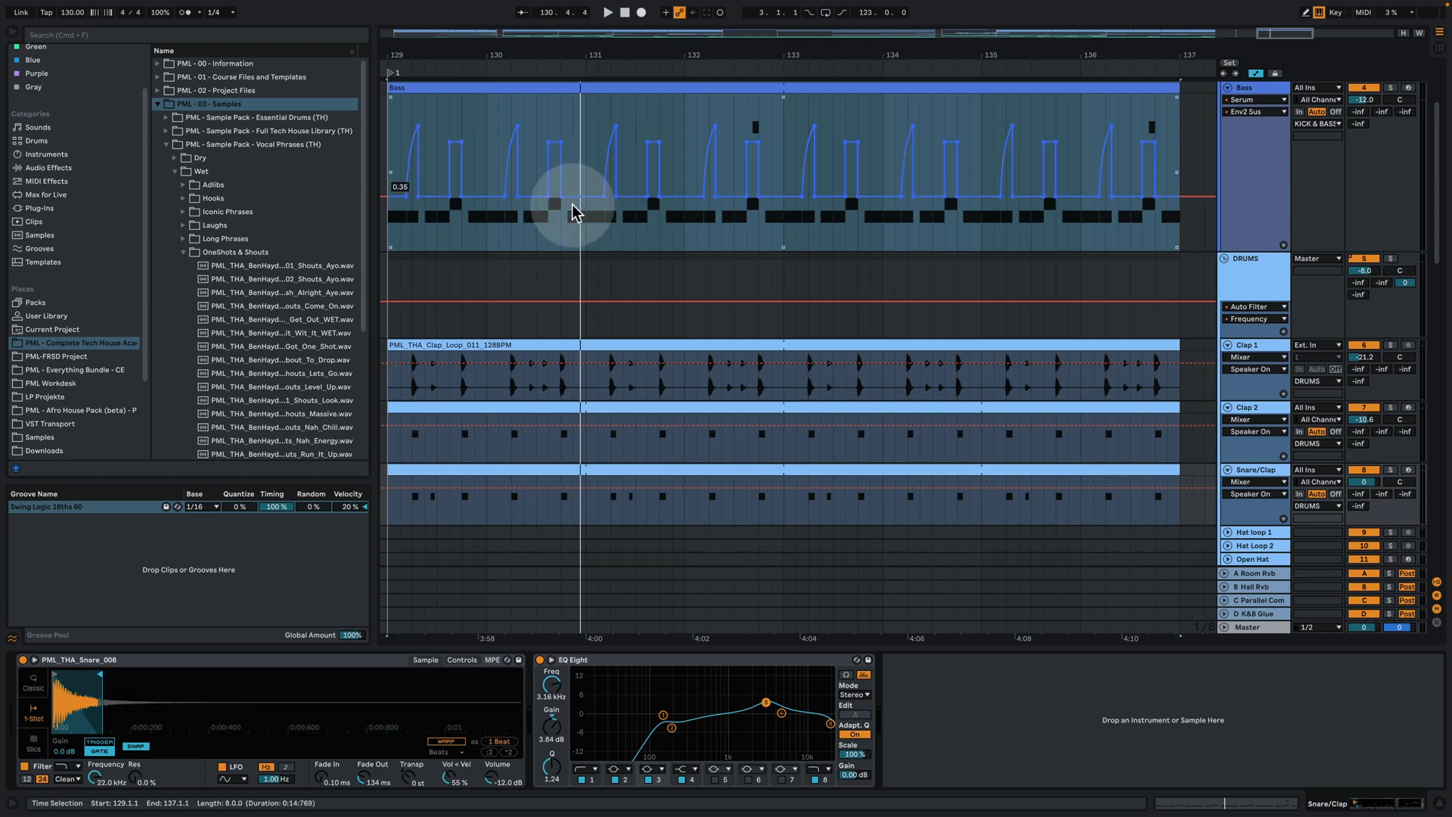
Copy the 16-bar Hat loop 1 and Hat Loop 2 clips of the B_section from bar 107 to bar 129
left_click_drag(697, 59, 973, 17)
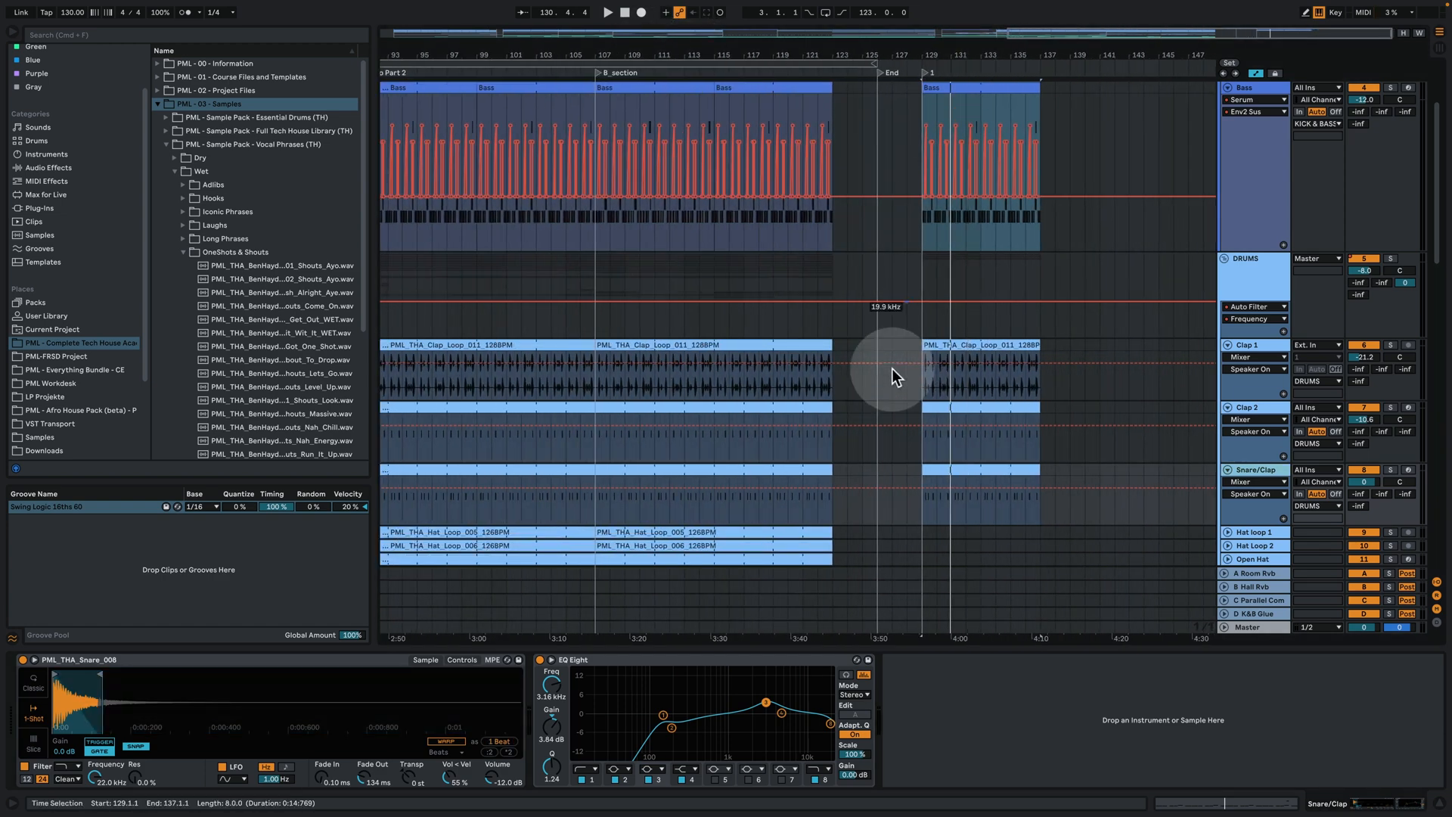
scroll(801, 431, "down", 2)
mouse_move(840, 493)
left_mouse_down()
mouse_move(622, 481)
mouse_move(851, 490)
left_mouse_up()
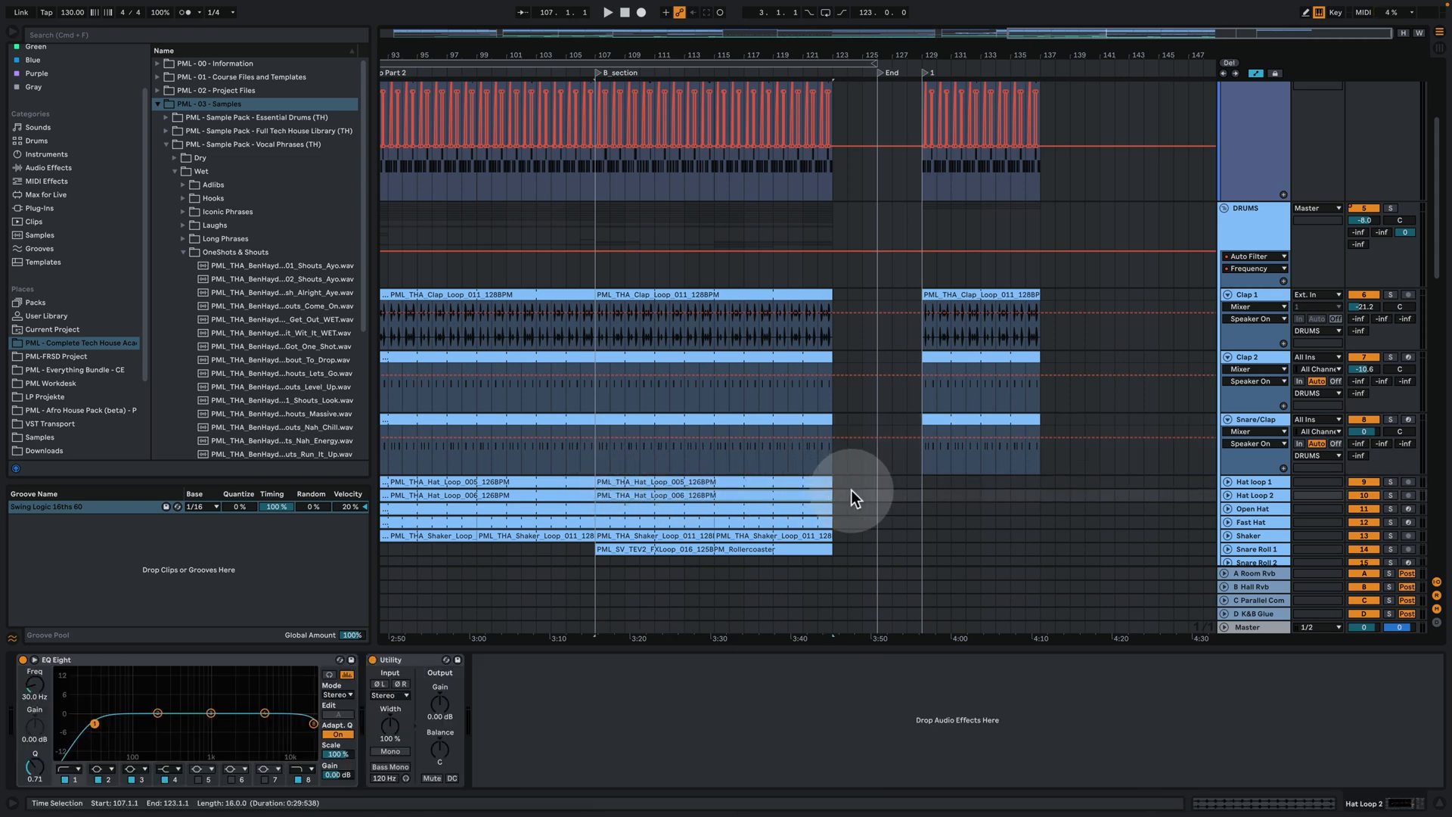
left_click_drag(600, 478, 933, 479)
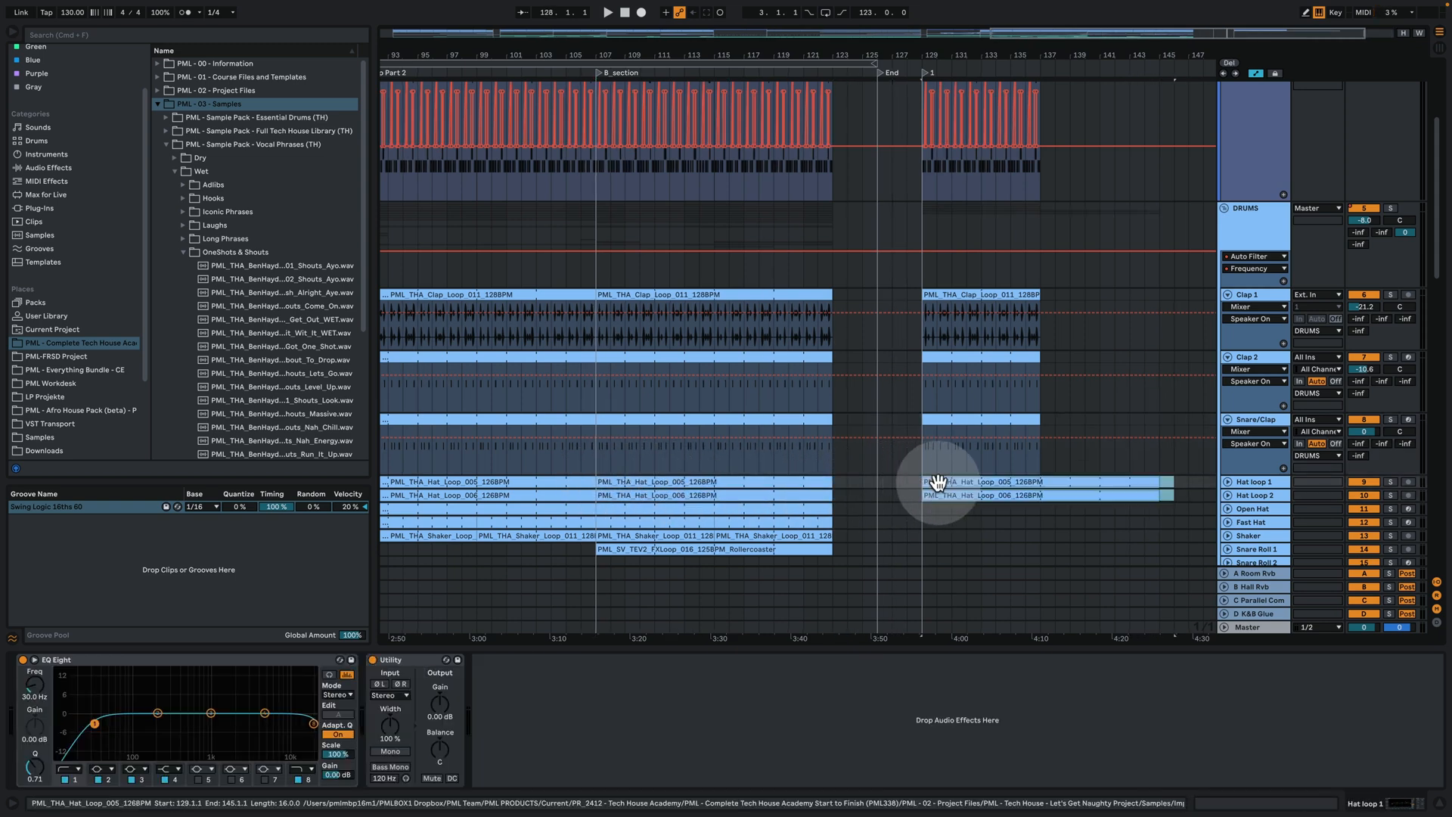
Expand the Hat loop 1 track, solo it, and listen to the loop from bar 129
left_click(1226, 481)
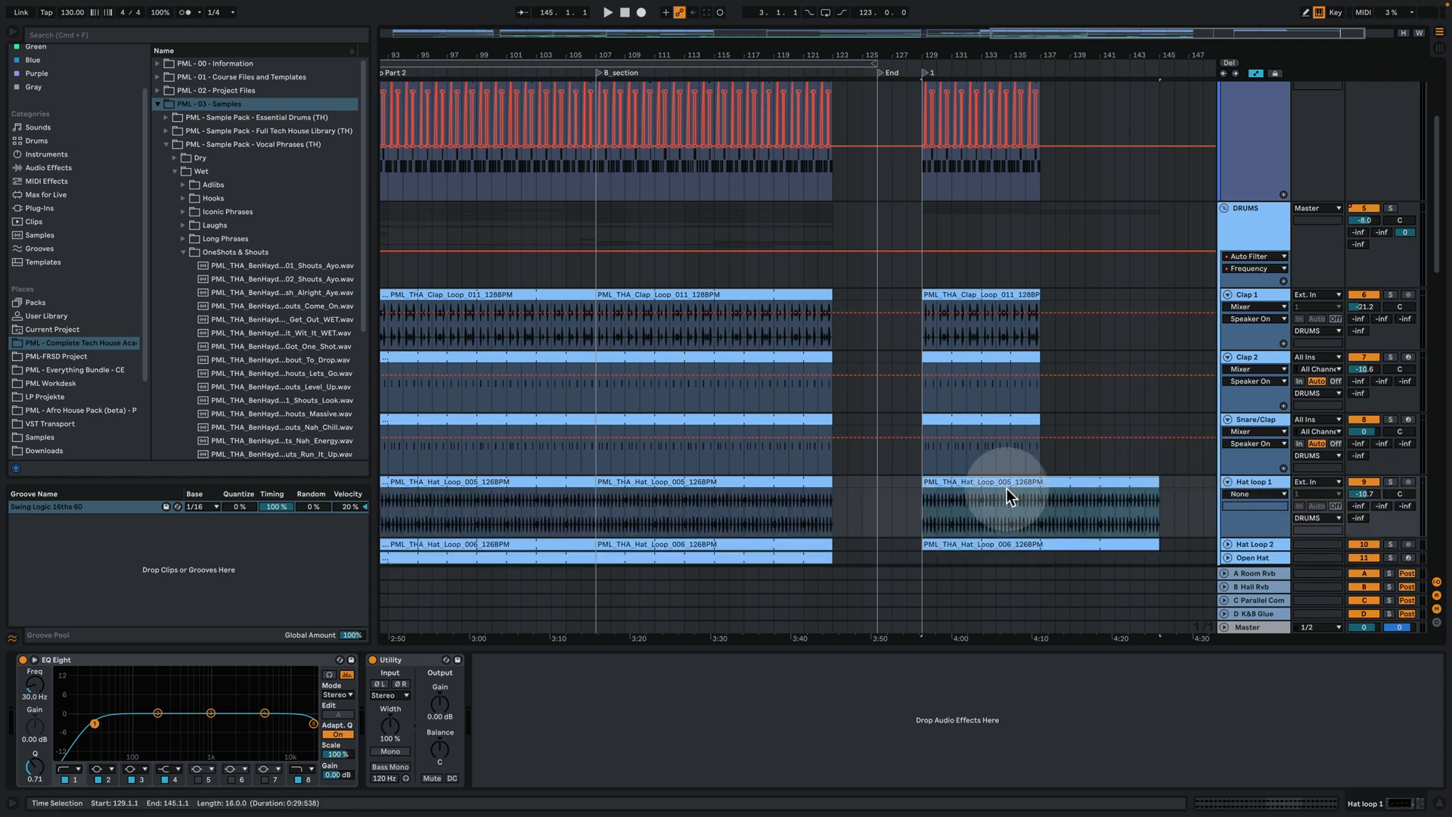
left_click(1390, 482)
key("space")
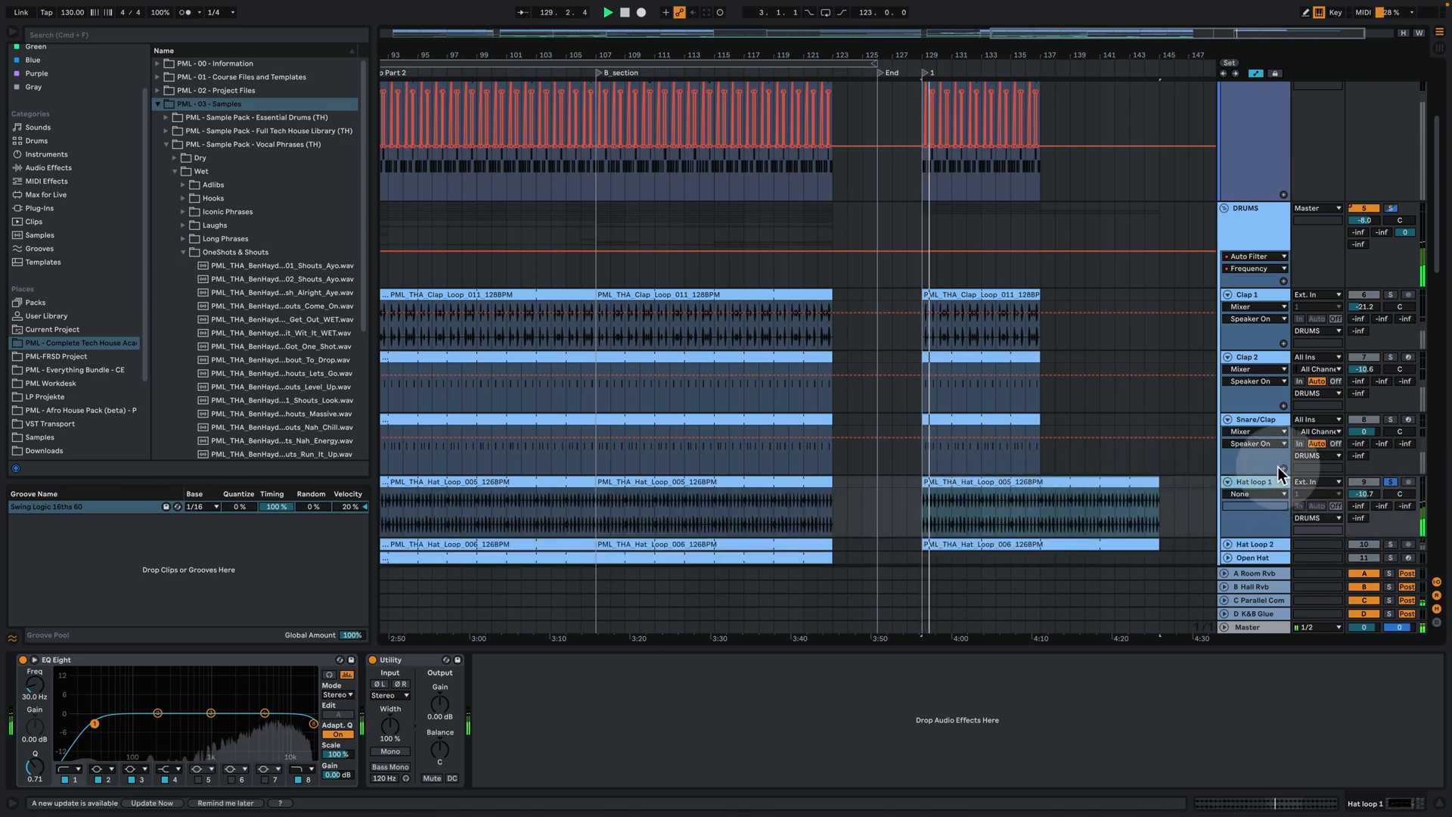
key("space")
Examine Hat loop 1 against the claps at bar 129, and listen to it soloed together with Clap 1, Clap 2 and Snare/Clap
left_click_drag(941, 53, 852, 208)
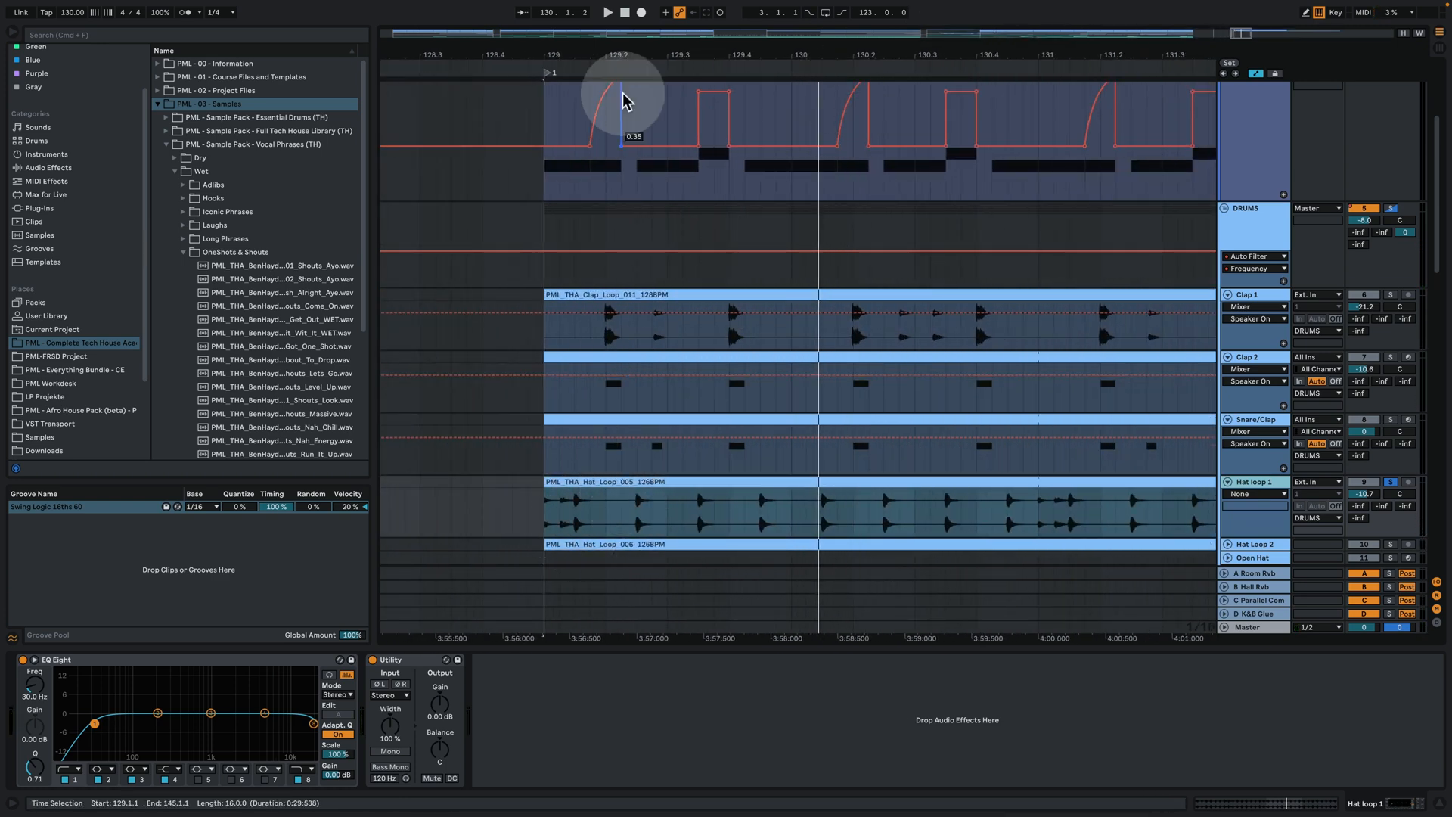
mouse_move(619, 66)
left_click_drag(620, 48, 683, 415)
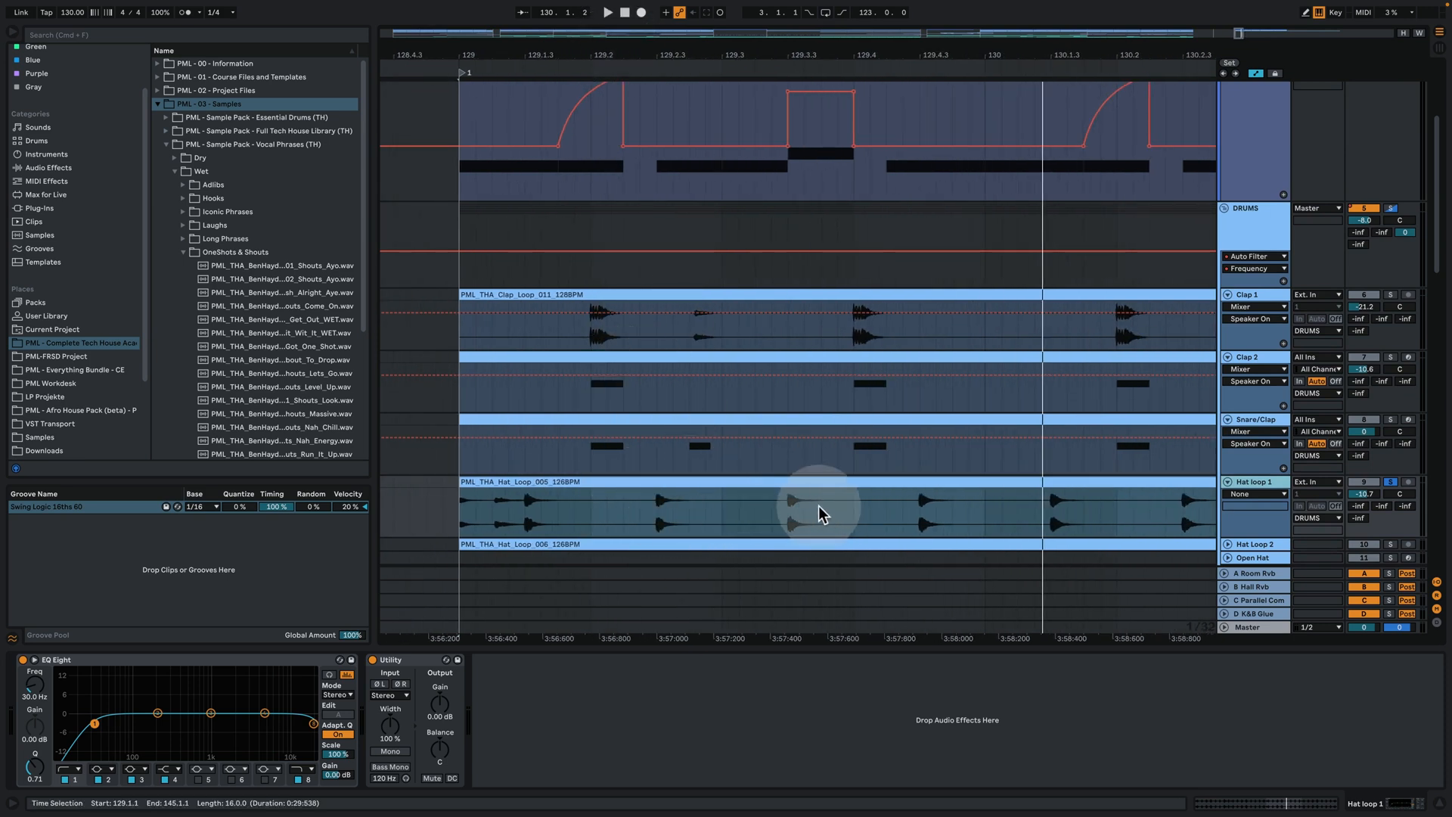
left_click(1389, 294)
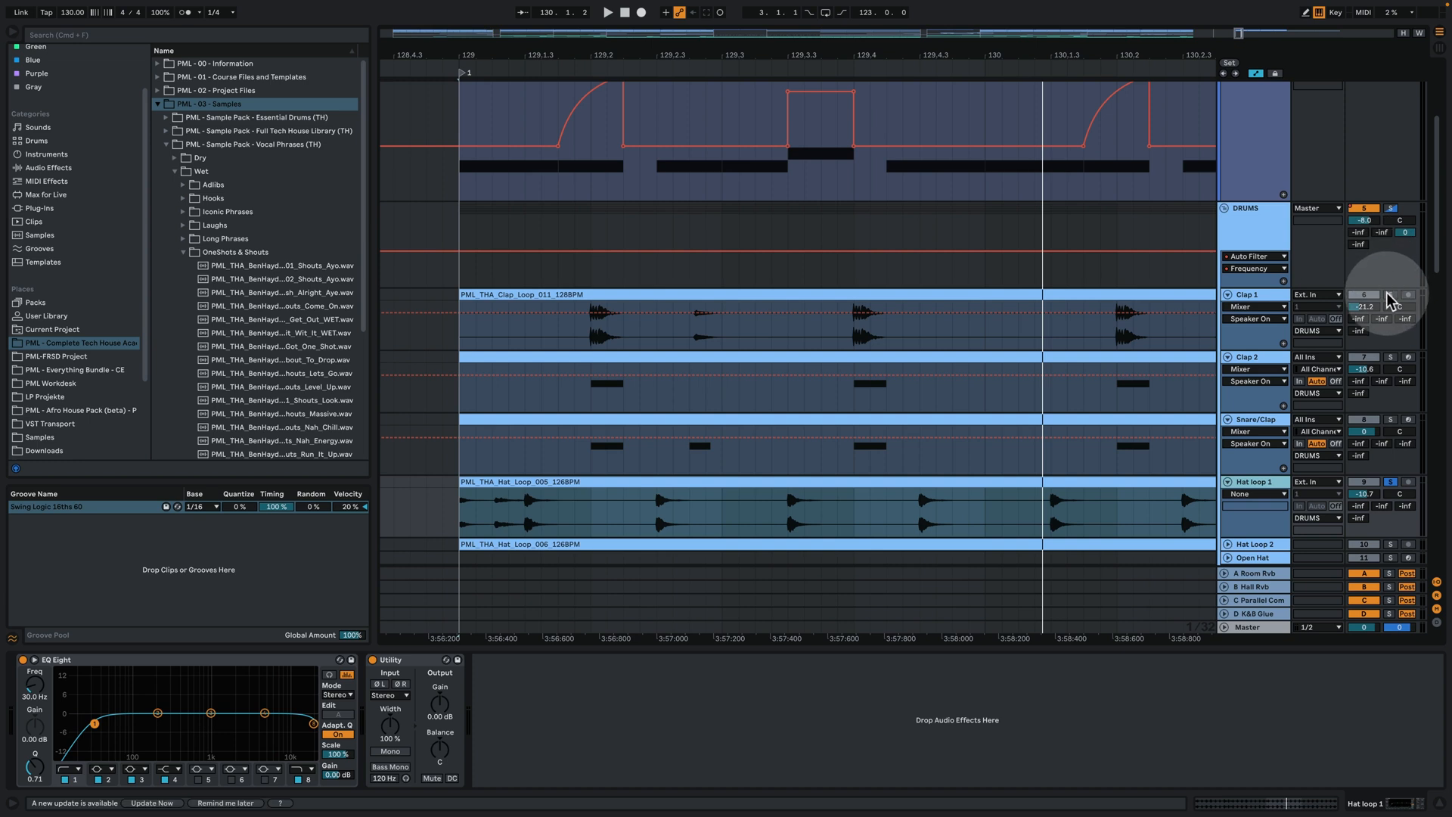
left_click(1390, 357)
key("space")
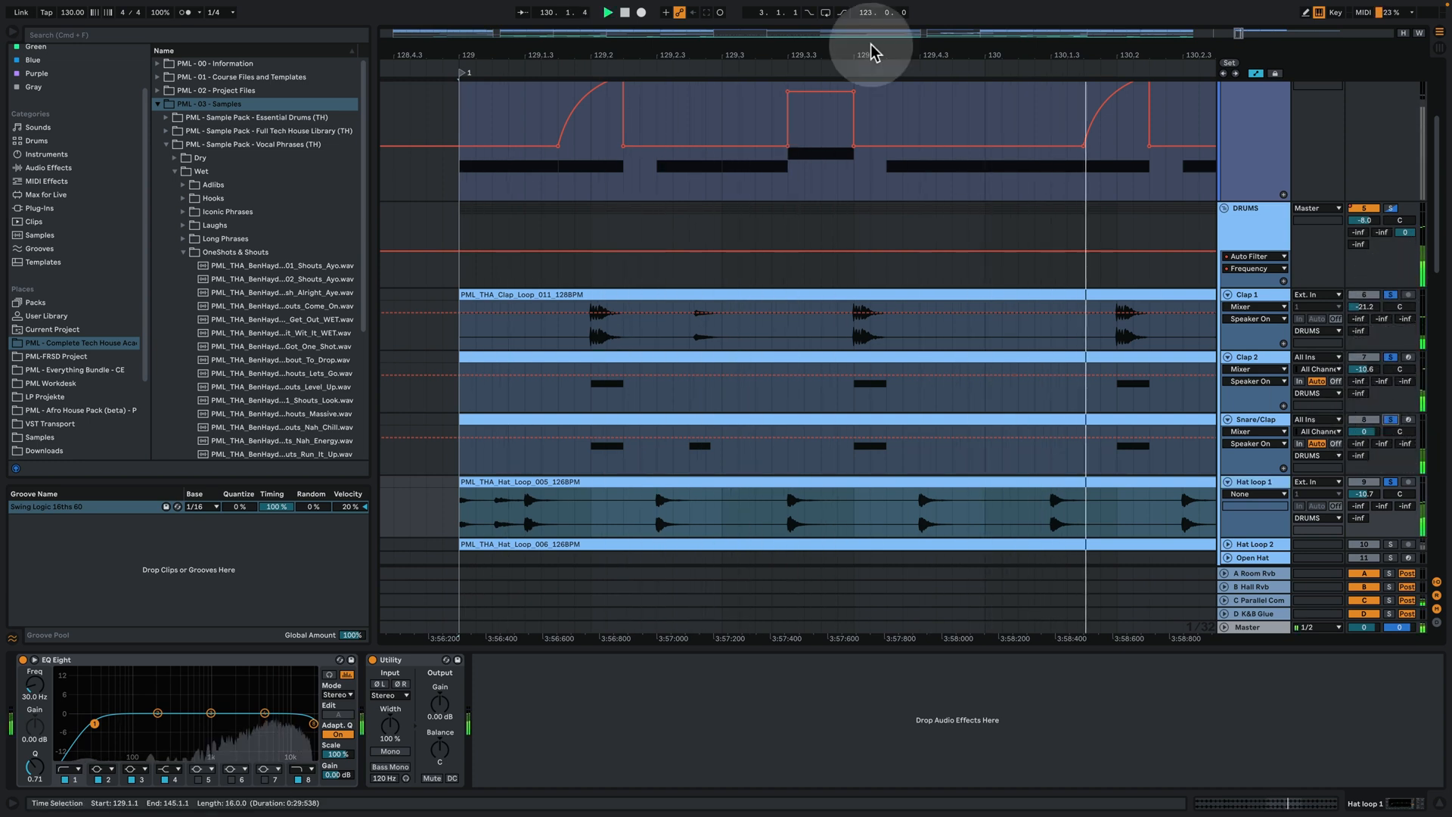
key("space")
Expand the Hat Loop 2 track, solo it, and listen to its loop from bar 129
left_click_drag(834, 53, 724, 33)
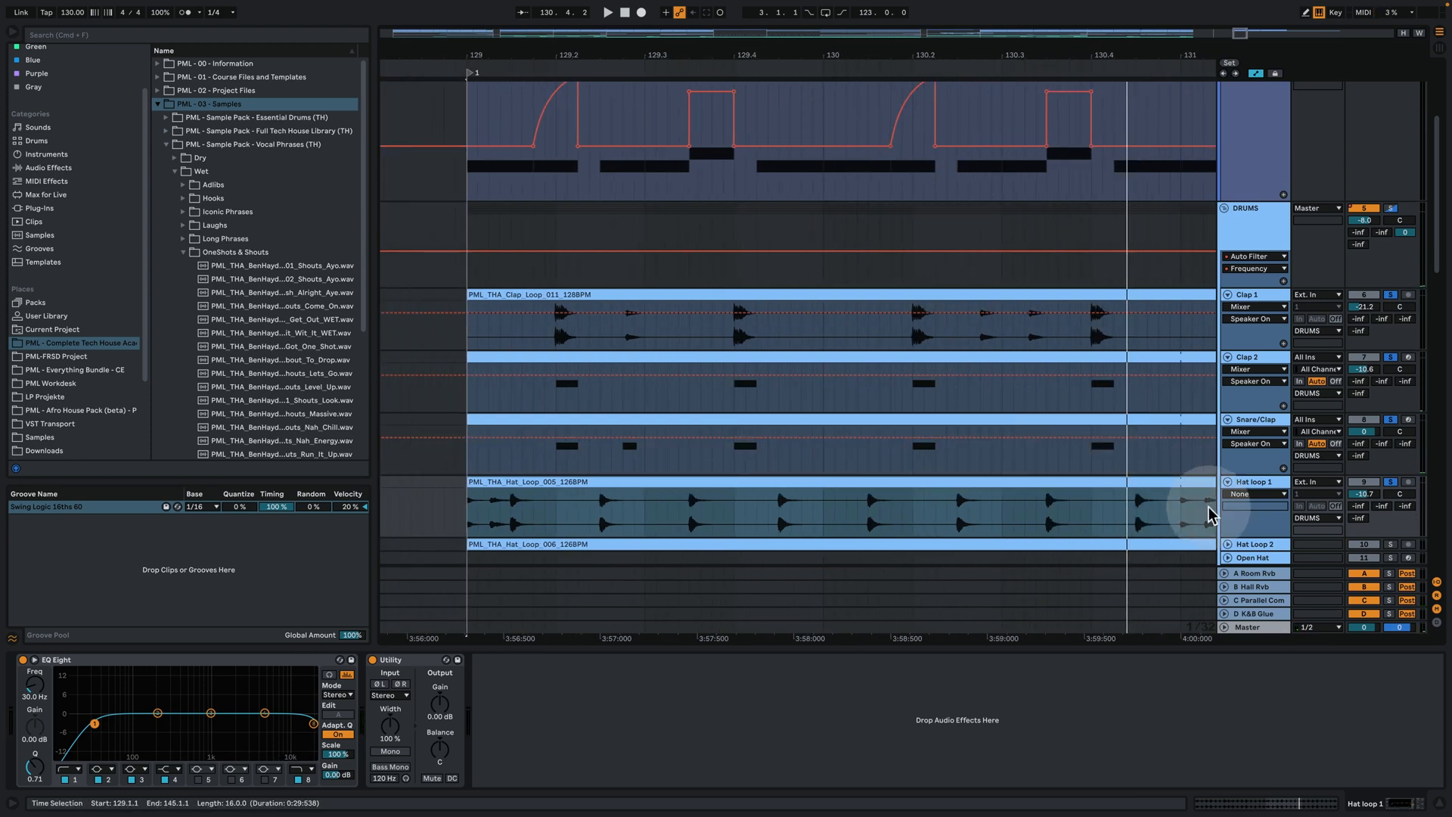
left_click(1227, 543)
scroll(1244, 508, "down", 3)
scroll(1241, 500, "down", 2)
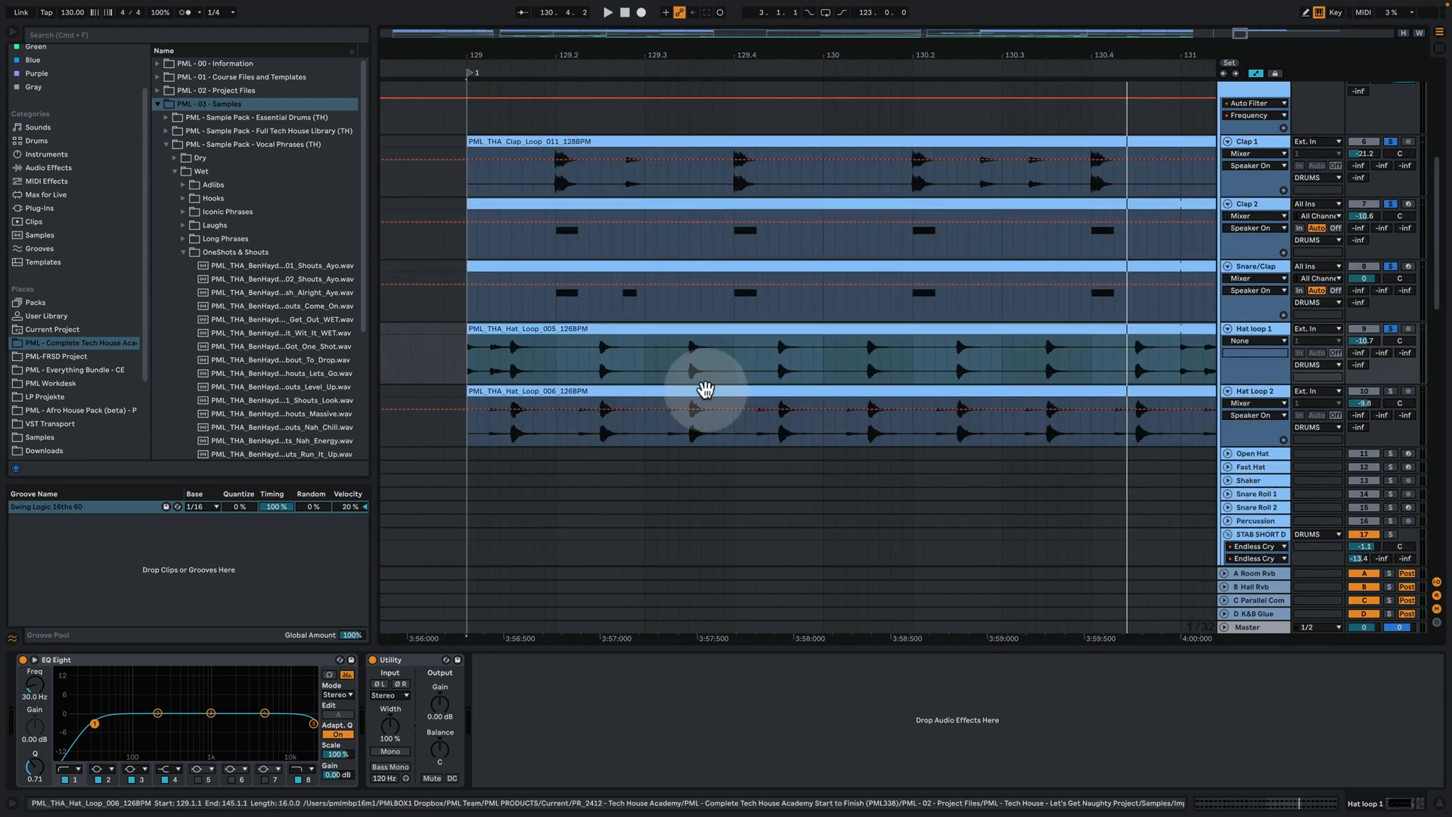
key("space")
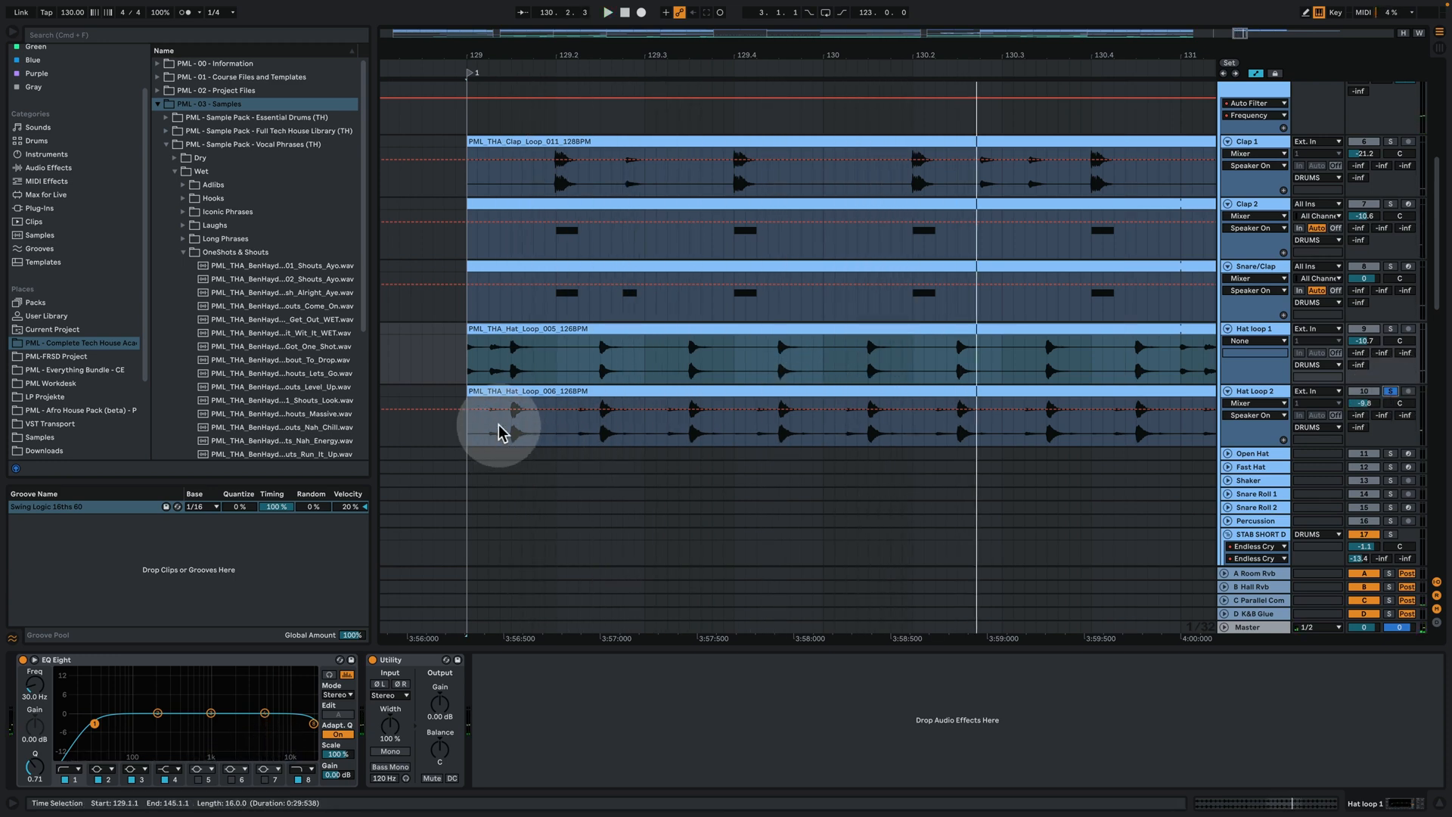
Open the Hat Loop 2 clip, examine its hit timing around 1.1.4 in the waveform, and return to the clap and hat tracks
double_click(514, 401)
left_click_drag(149, 65, 170, 242)
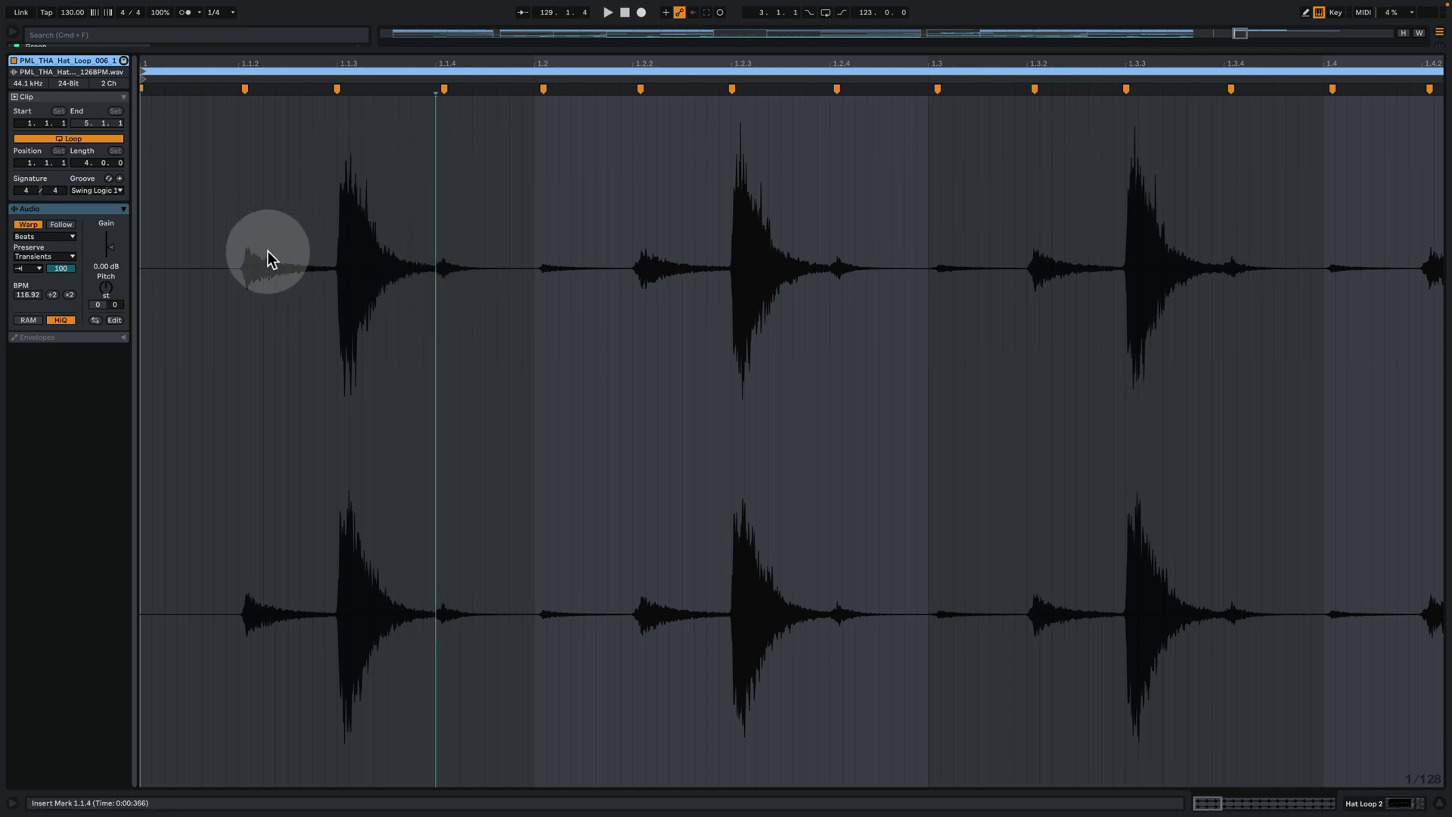
left_click(436, 198)
left_click(238, 404)
left_click(447, 338)
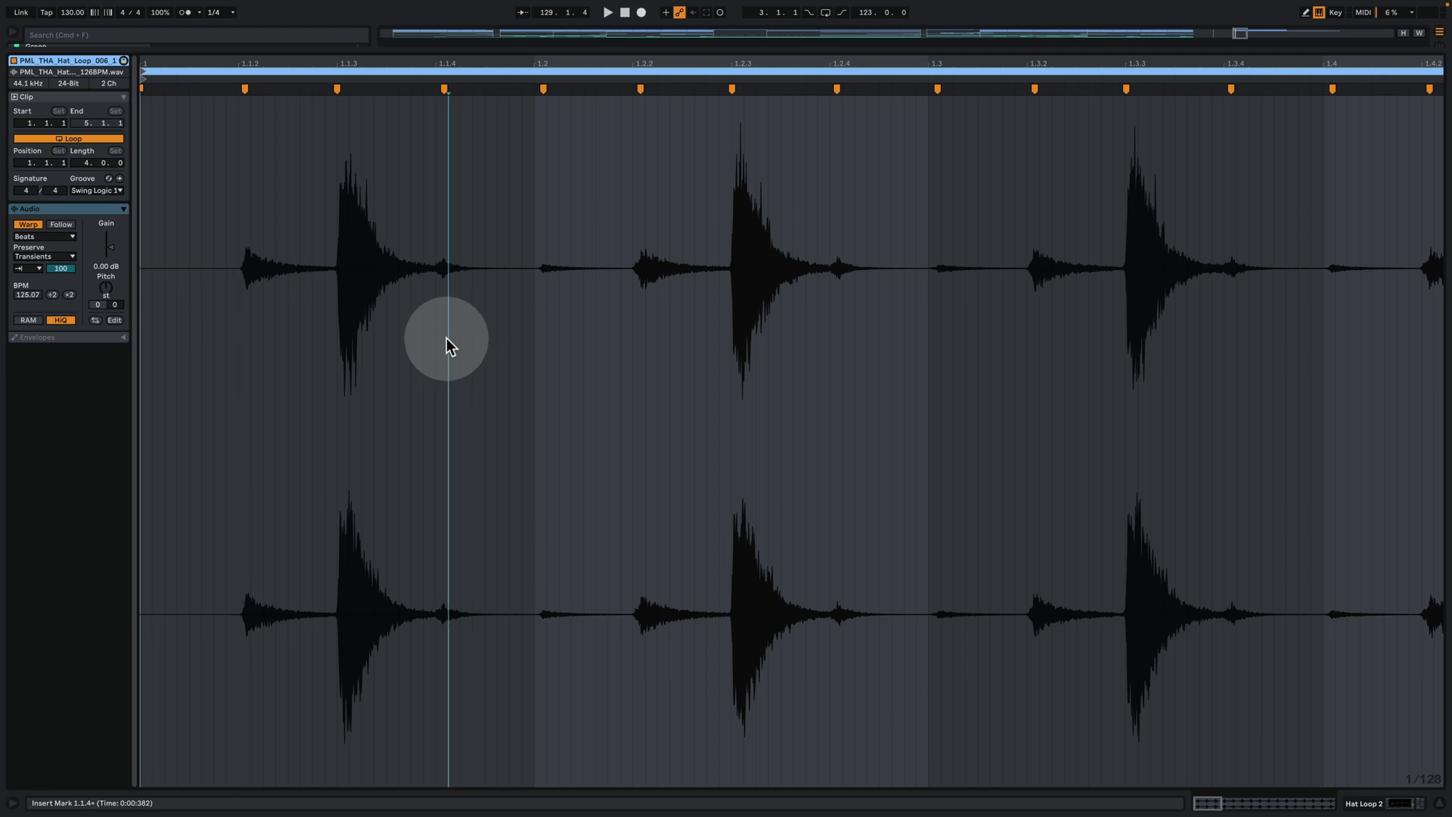
left_click(435, 338)
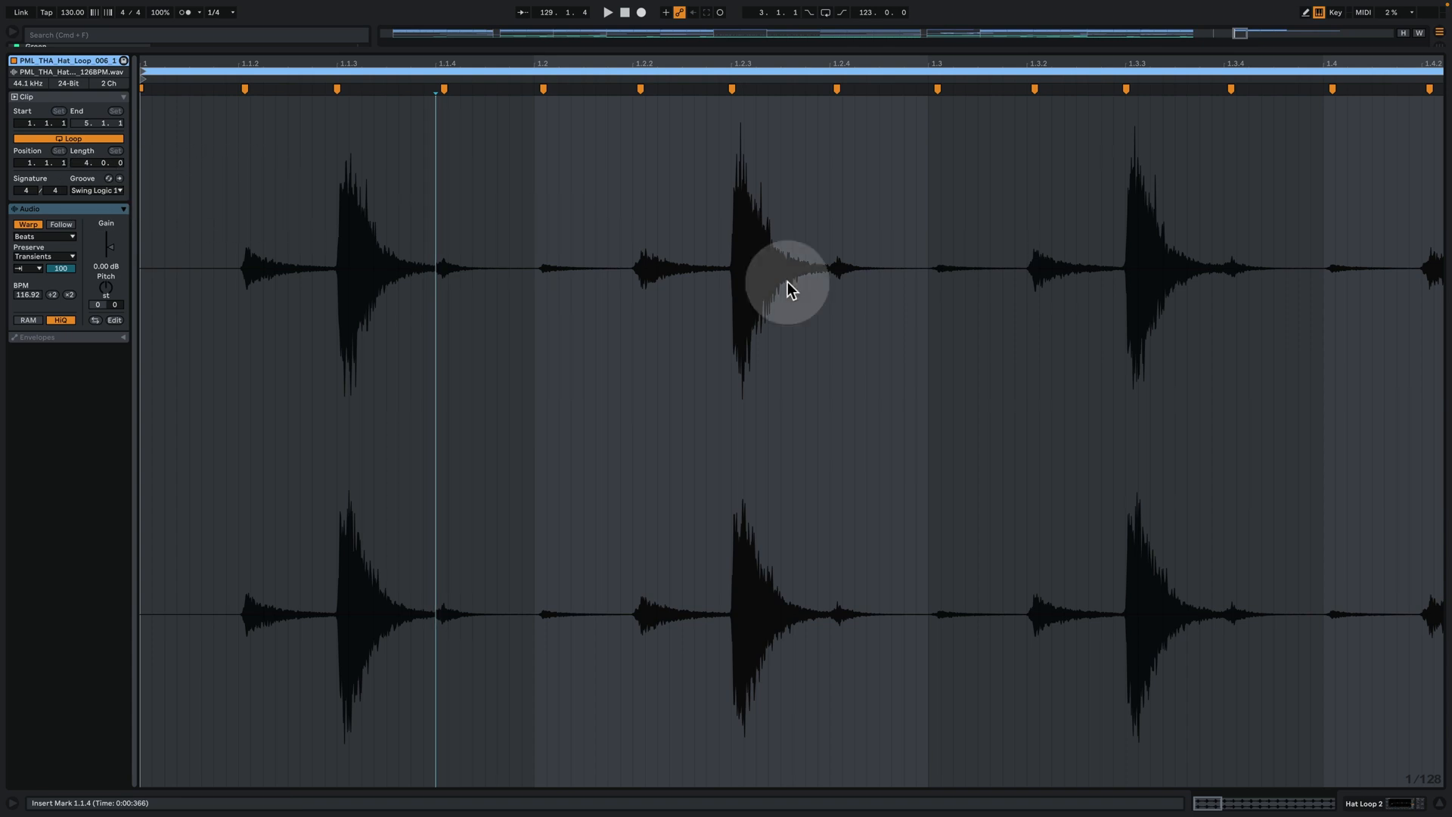
left_click(1396, 803)
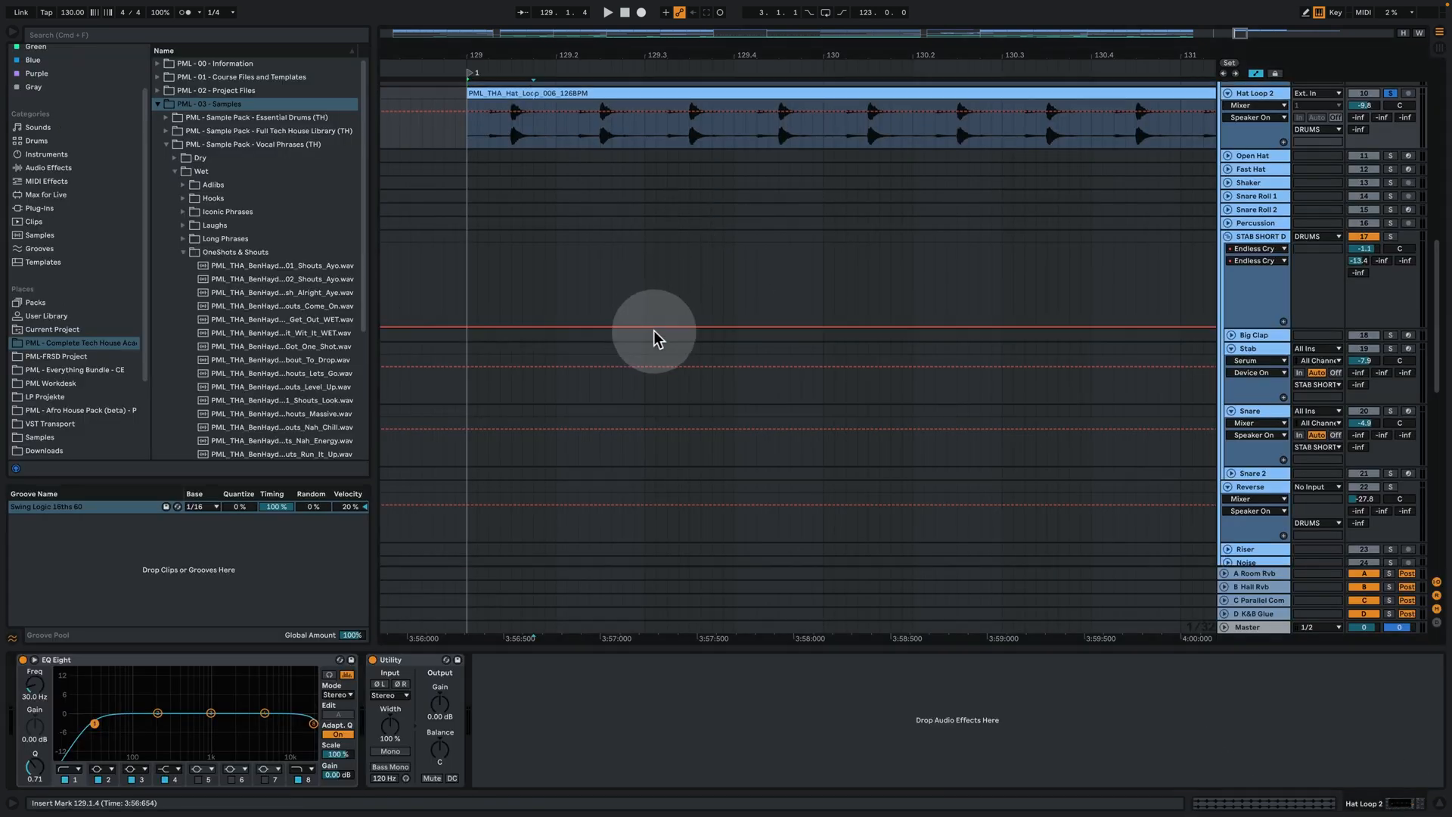
scroll(647, 334, "up", 5)
scroll(610, 346, "up", 3)
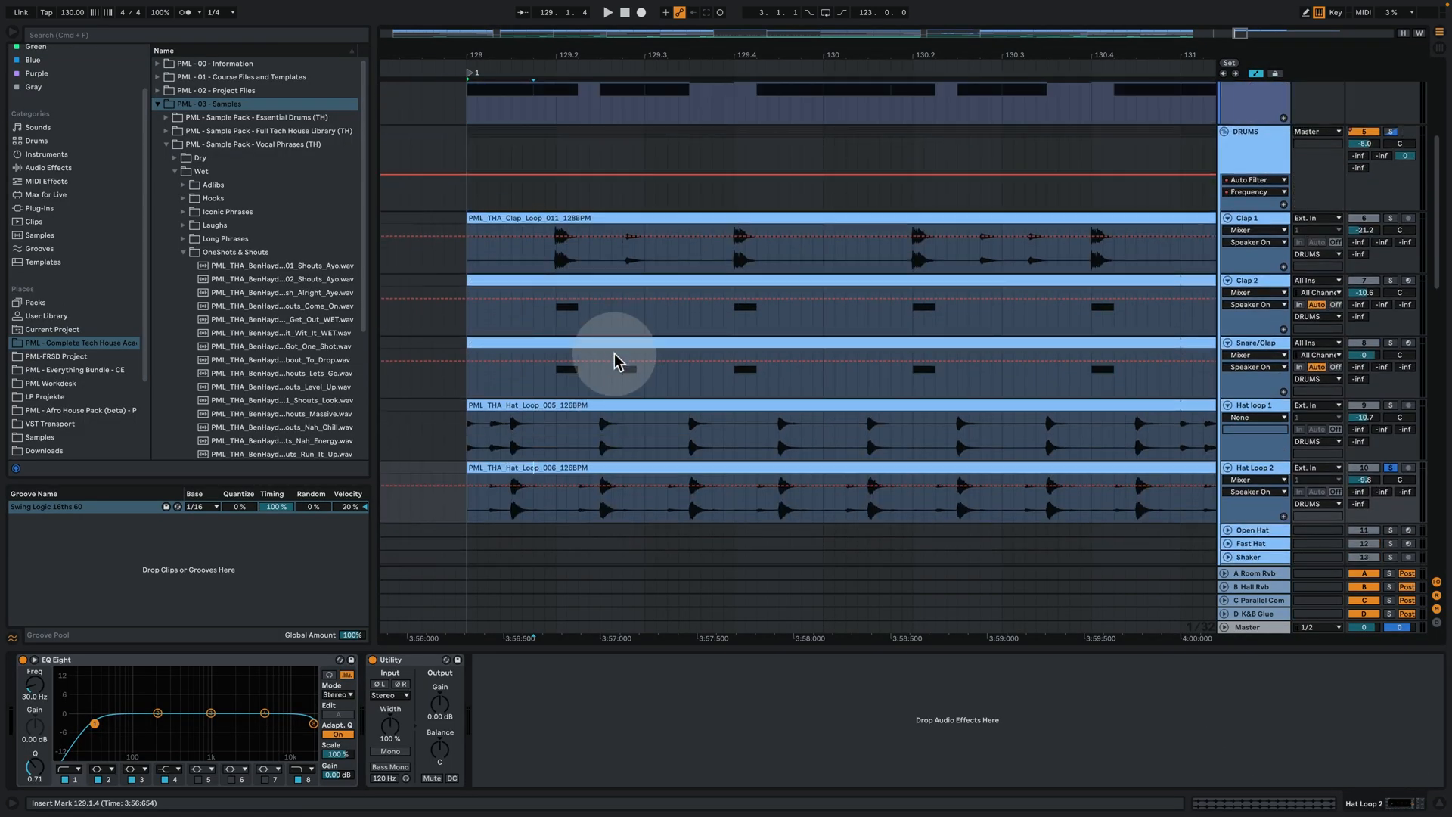
scroll(614, 358, "up", 3)
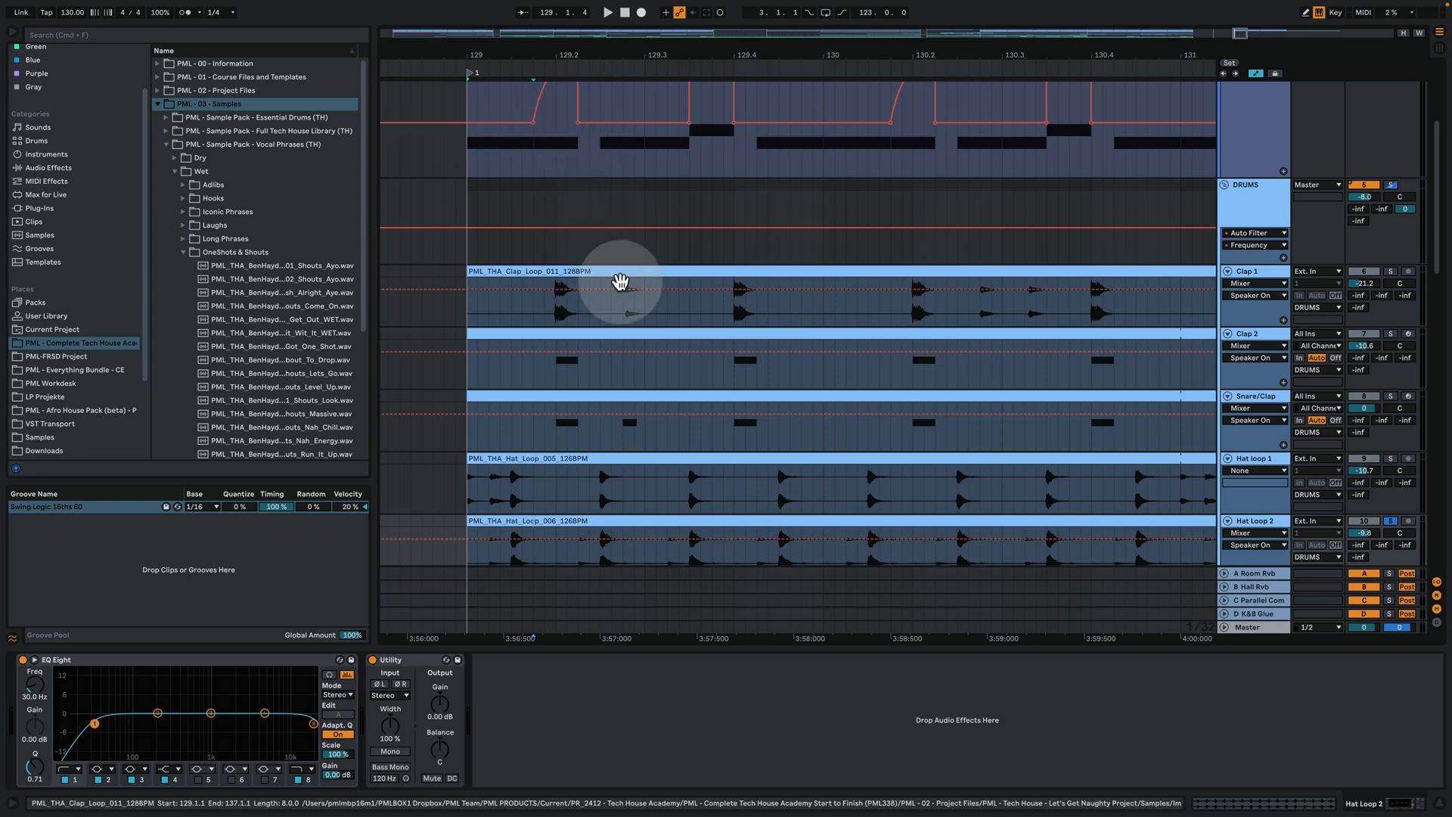
Listen to the clap, snare and two hat loop tracks playing together from bar 129
scroll(598, 264, "down", 7)
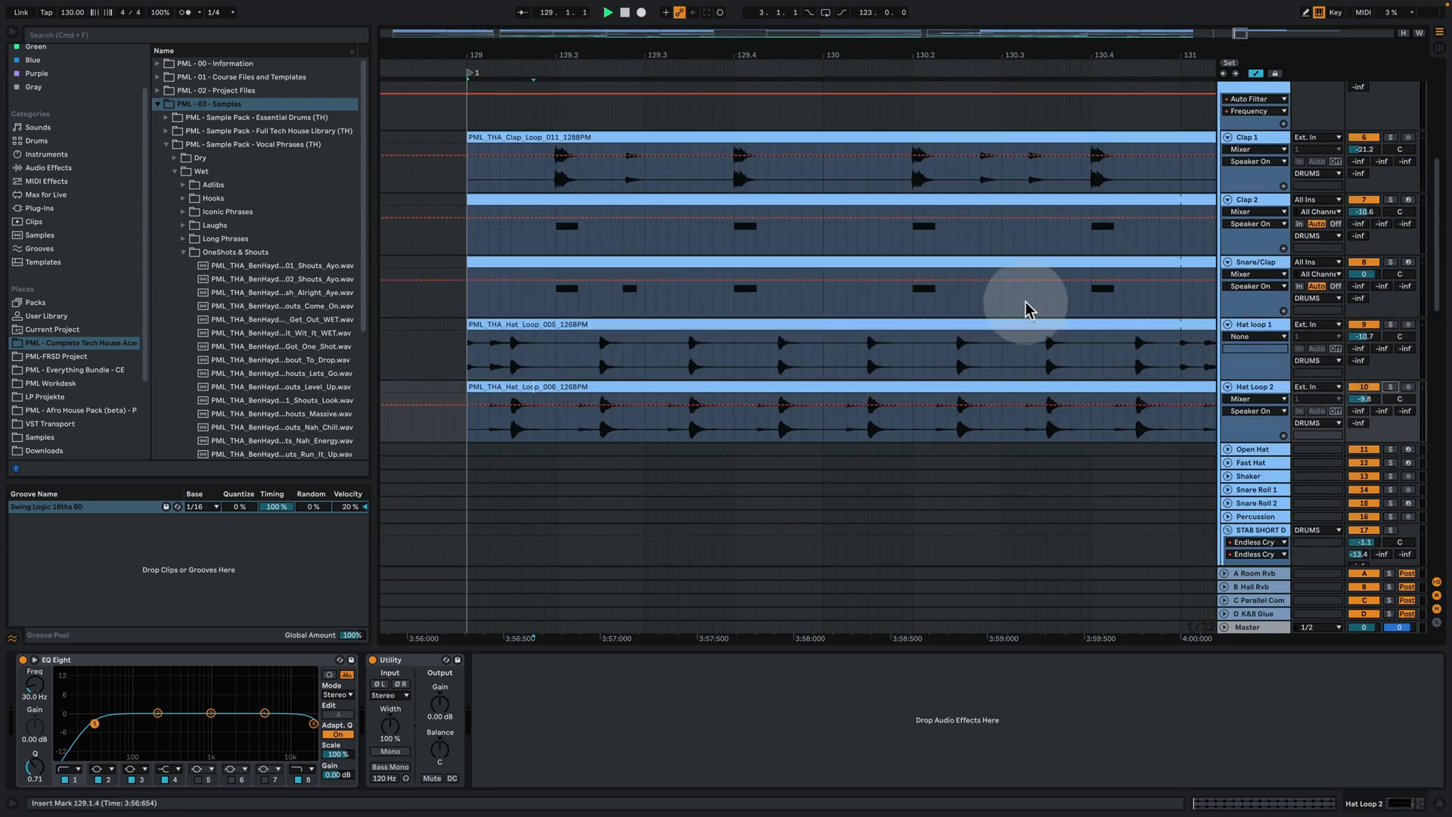
key("space")
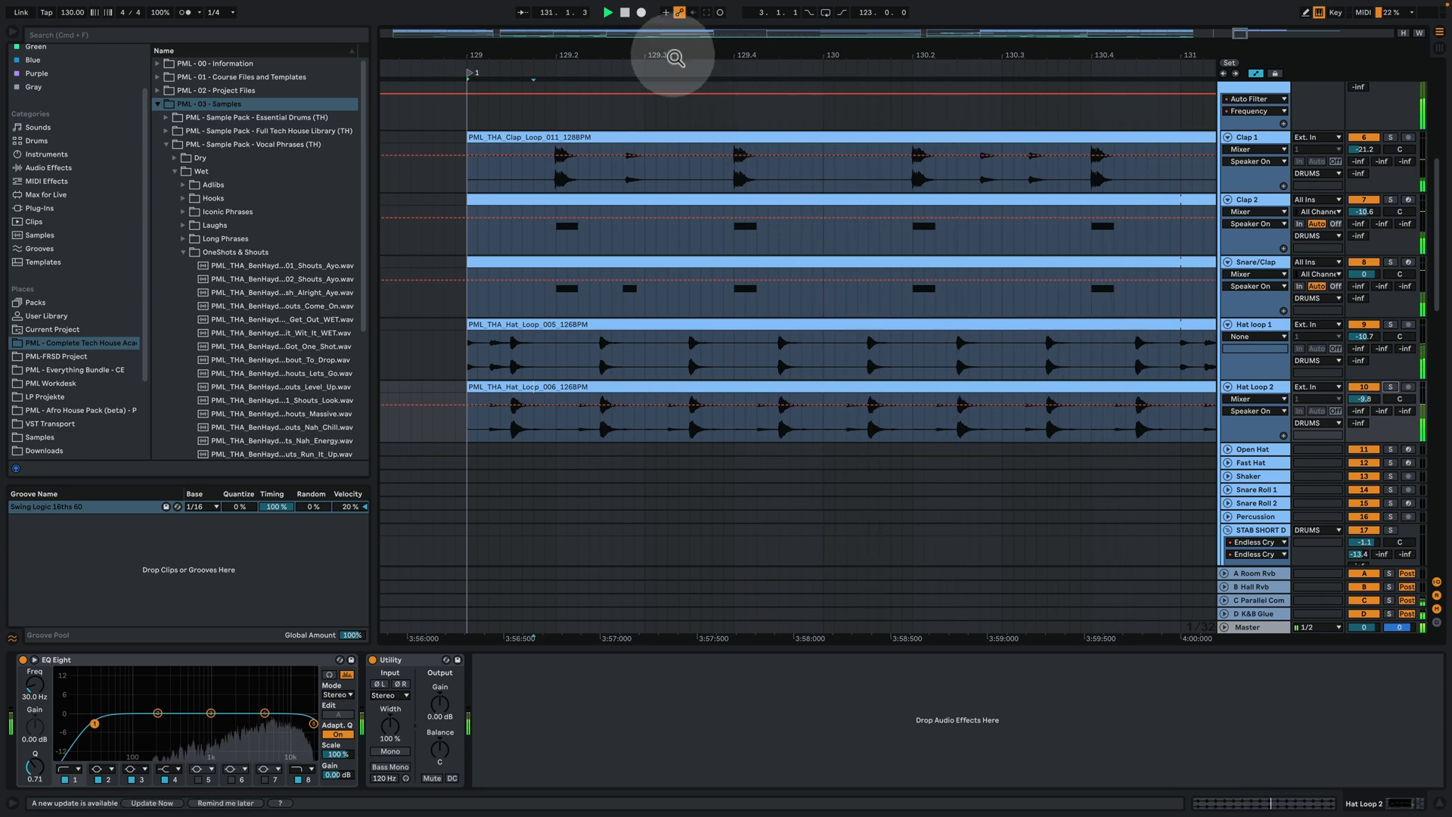
left_click_drag(675, 53, 603, 55)
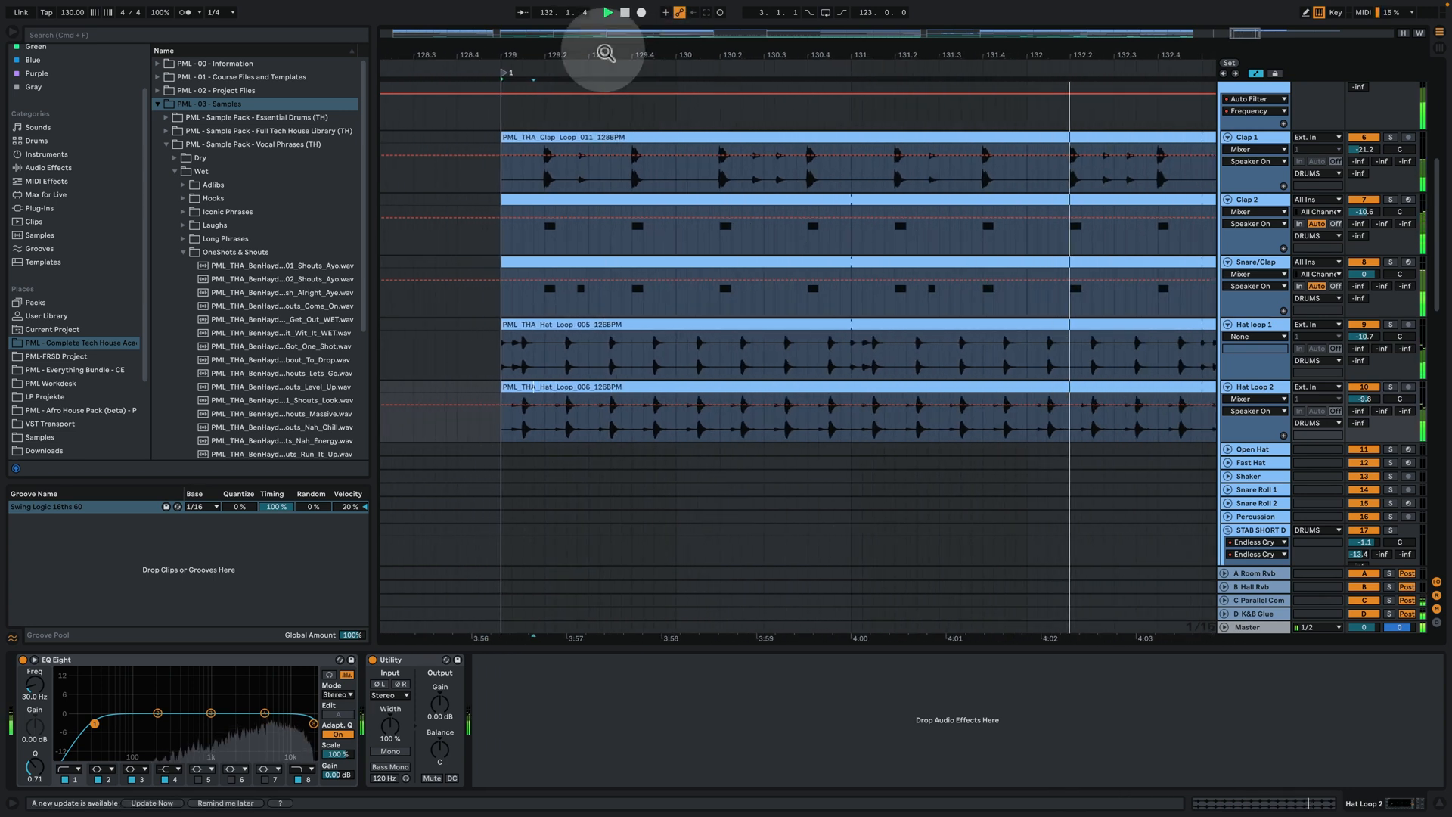
key("space")
scroll(696, 363, "right", 2)
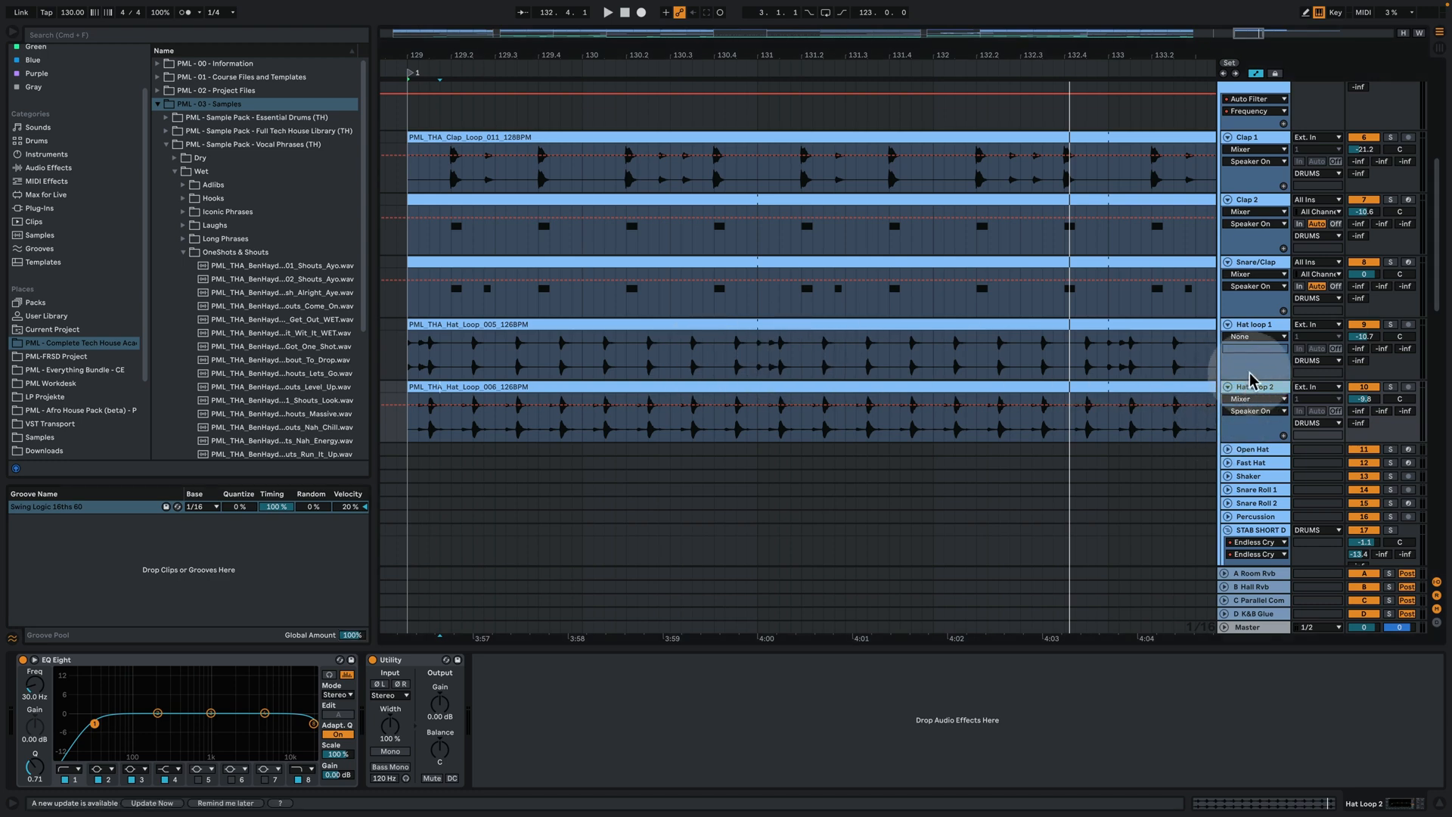
Expand the Open Hat and Fast Hat tracks and copy 10 bars of their clips to bar 129
left_click(1255, 325)
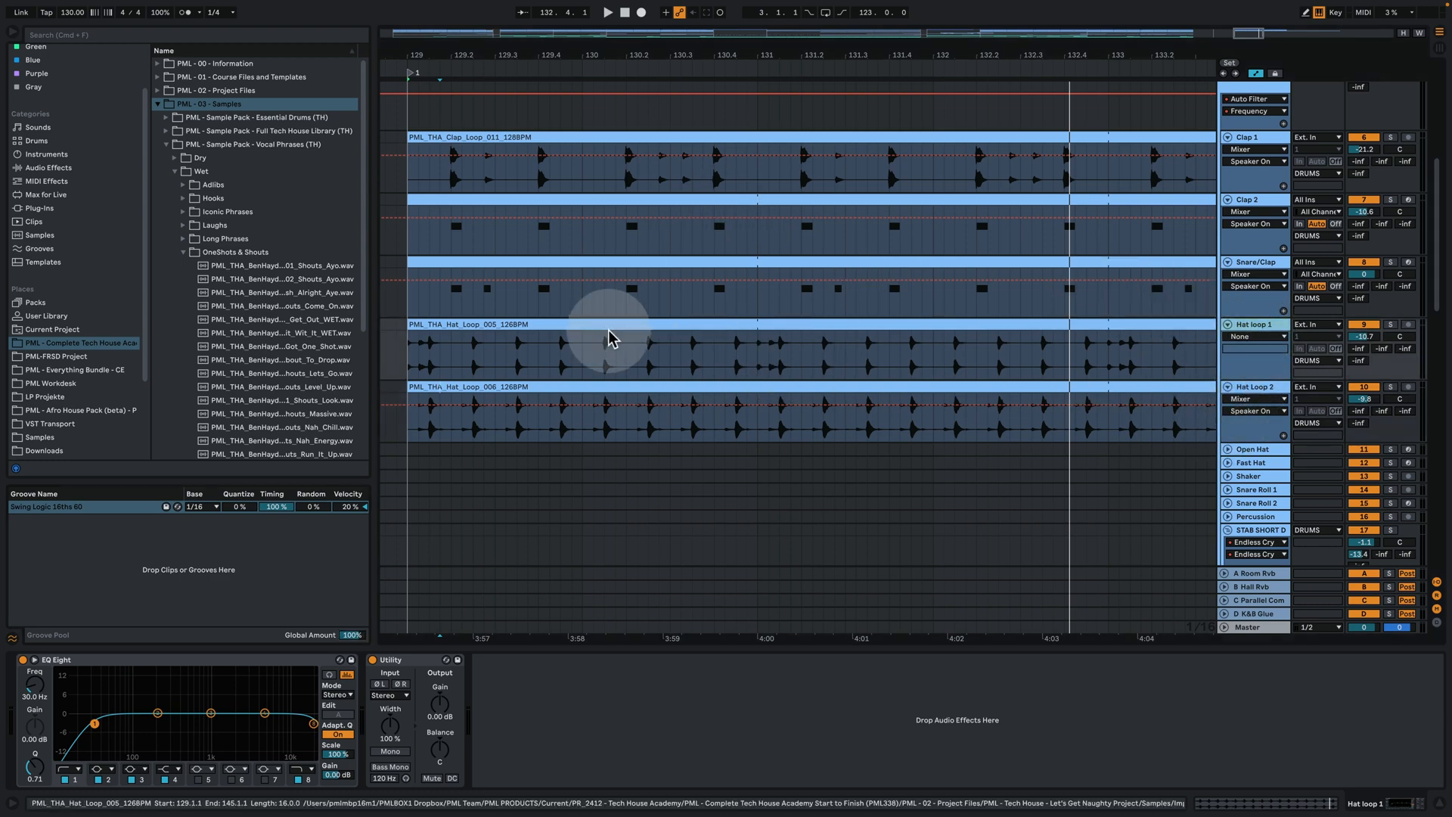
left_click_drag(702, 57, 744, 54)
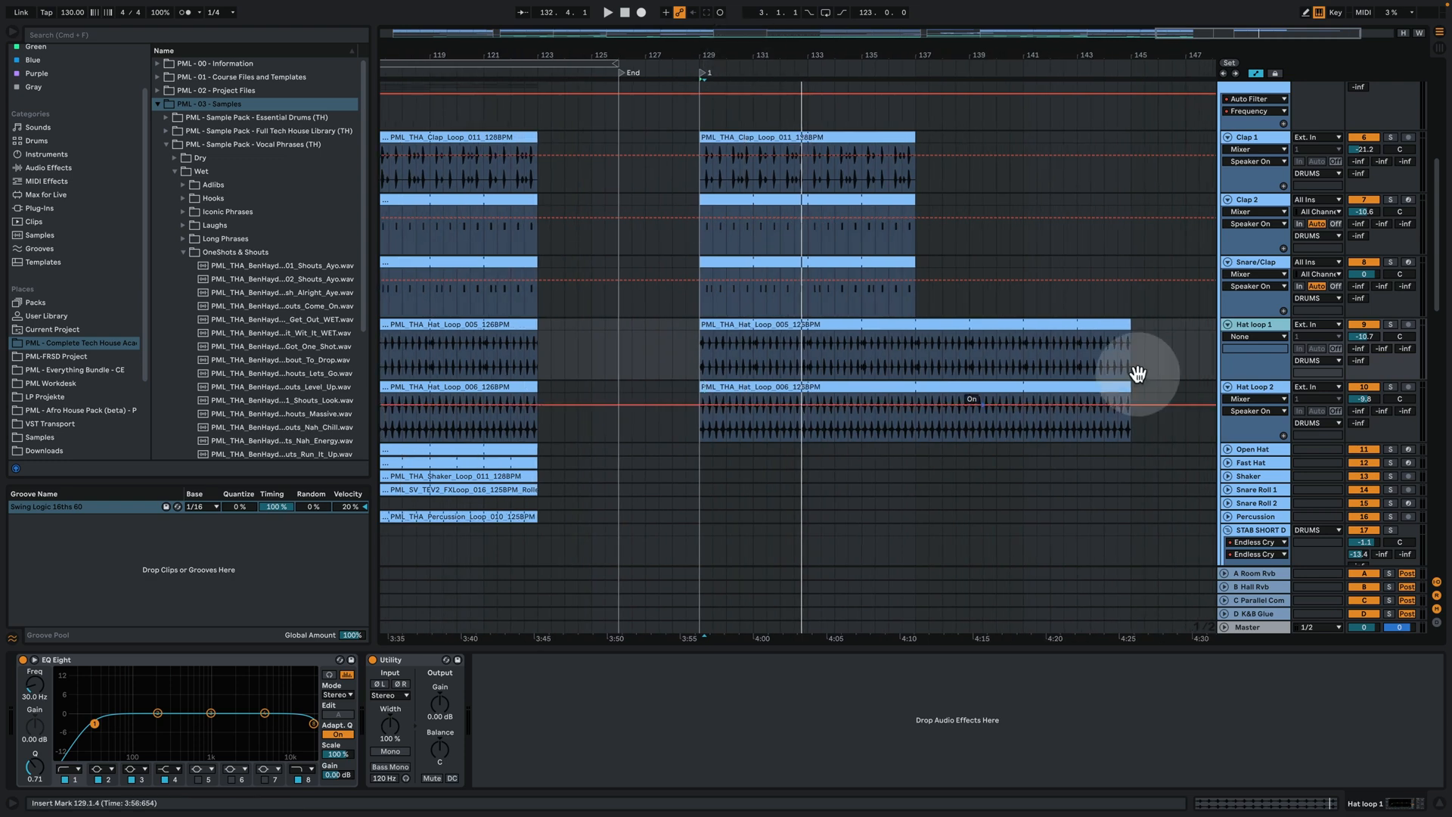
left_click(1227, 449)
left_click_drag(589, 47, 1073, 27)
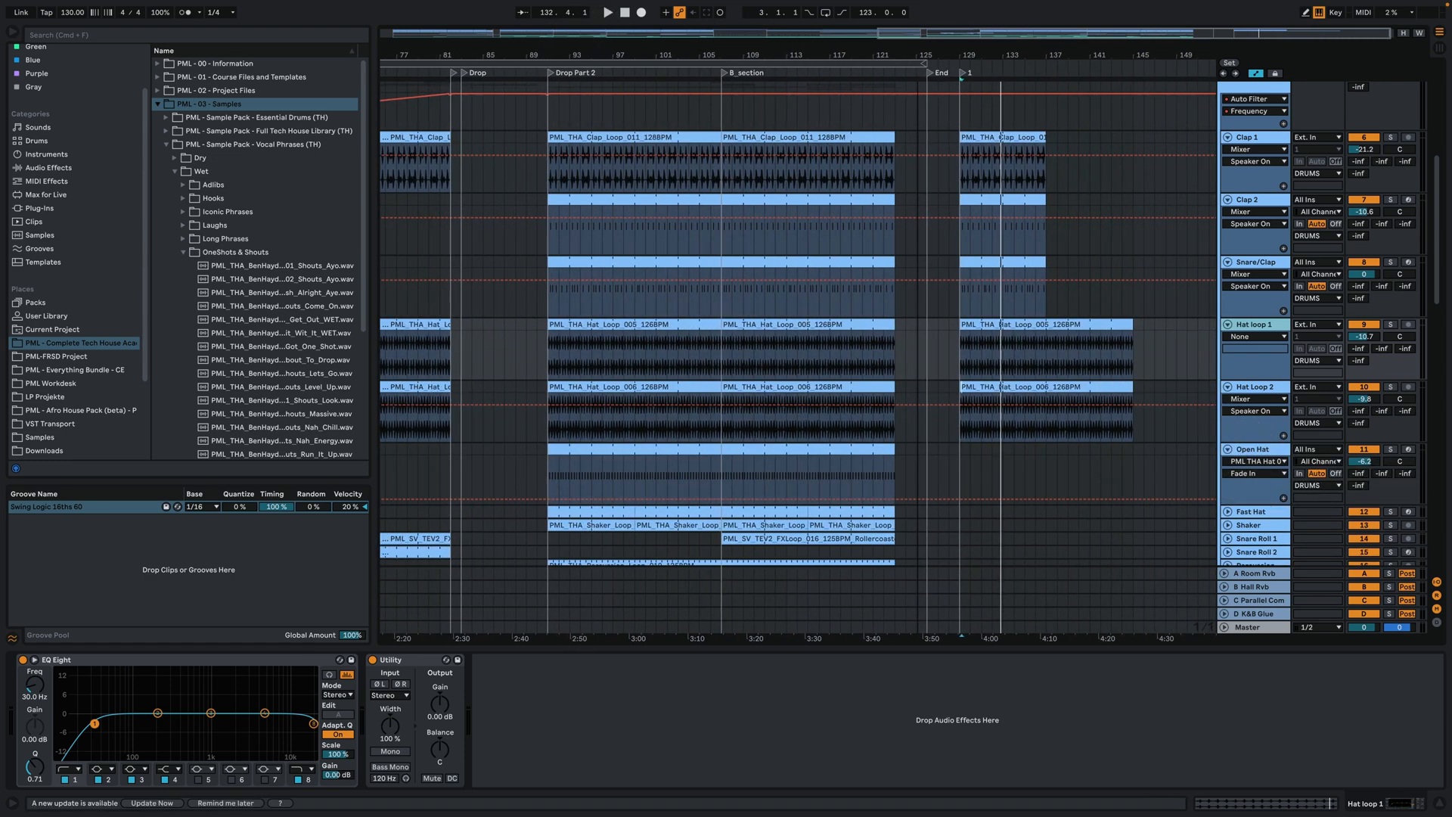
left_click(1227, 512)
scroll(894, 485, "down", 3)
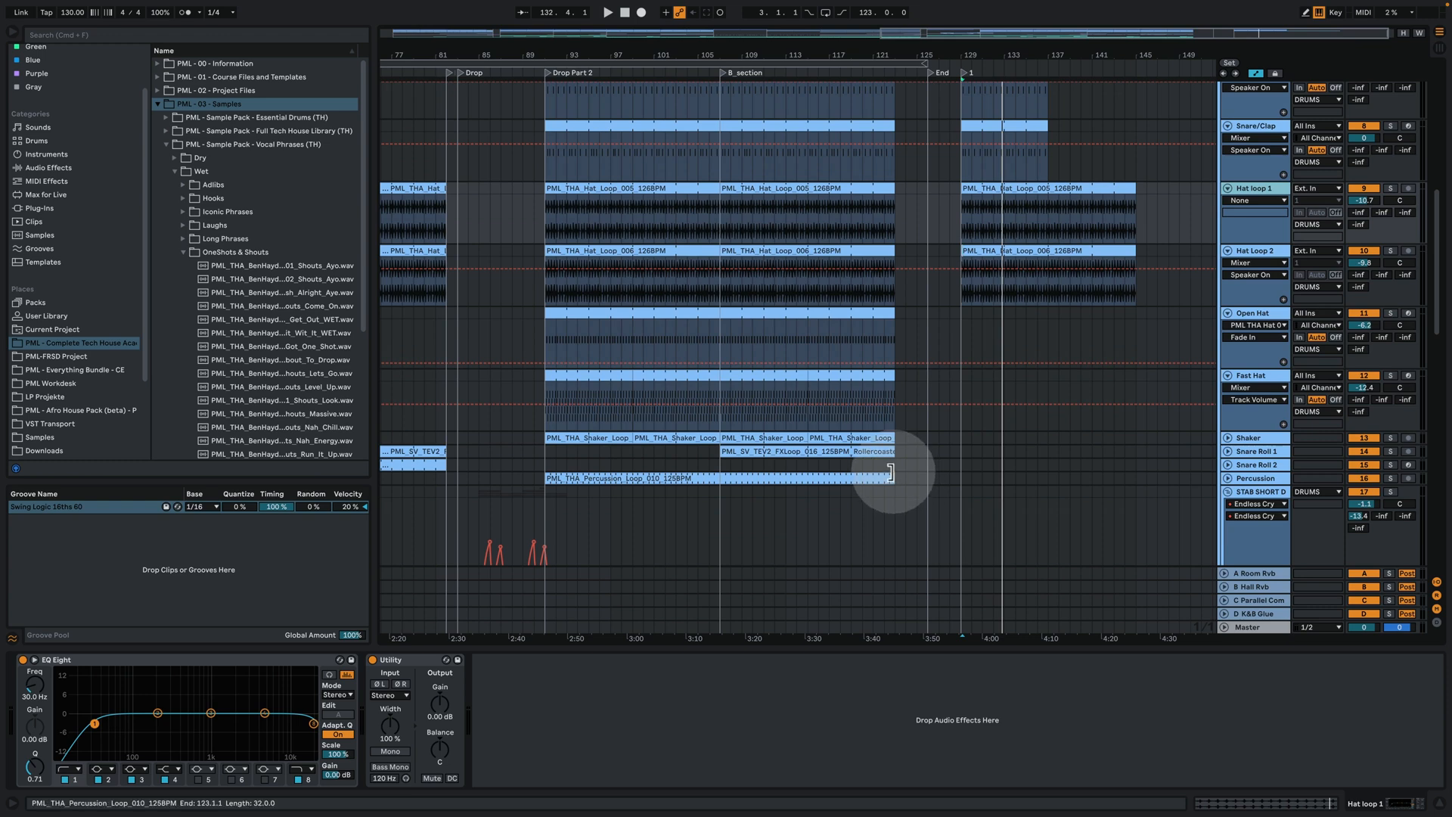
left_click_drag(914, 398, 972, 314)
left_click(964, 335)
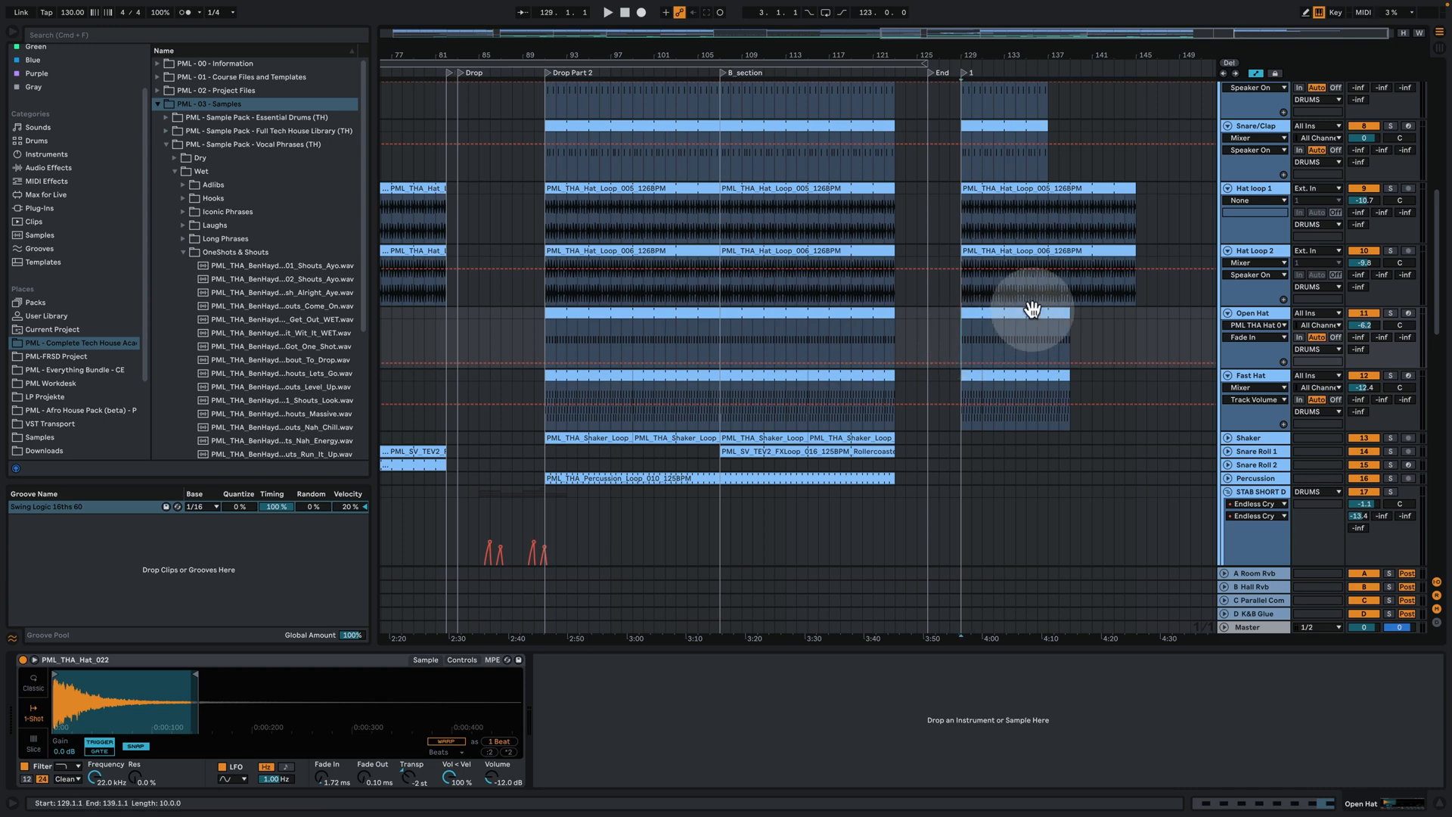
Solo the Open Hat track and listen to its pattern and PML_THA_Hat_022 sample from bar 129
key("space")
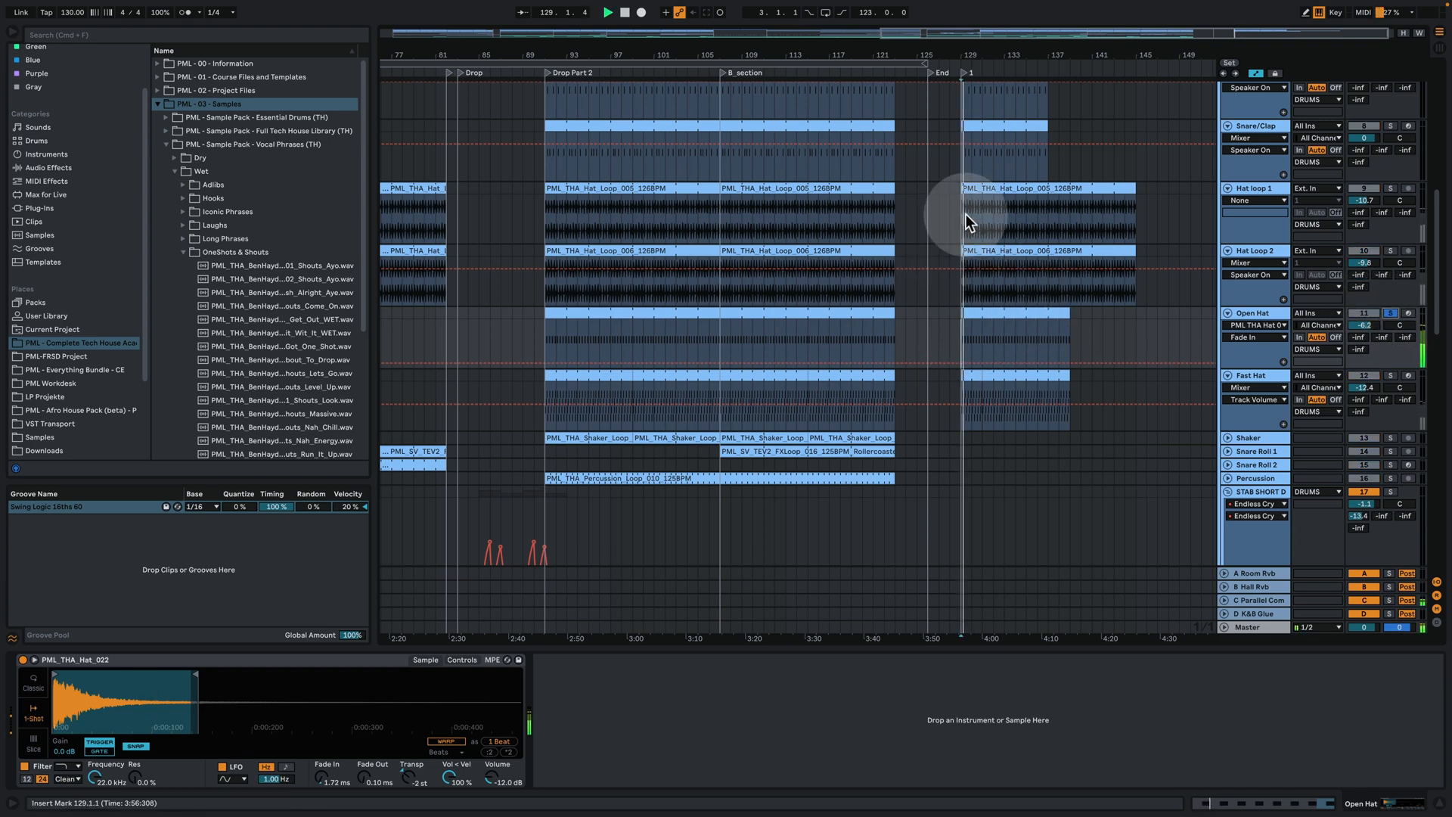
left_click_drag(989, 53, 990, 120)
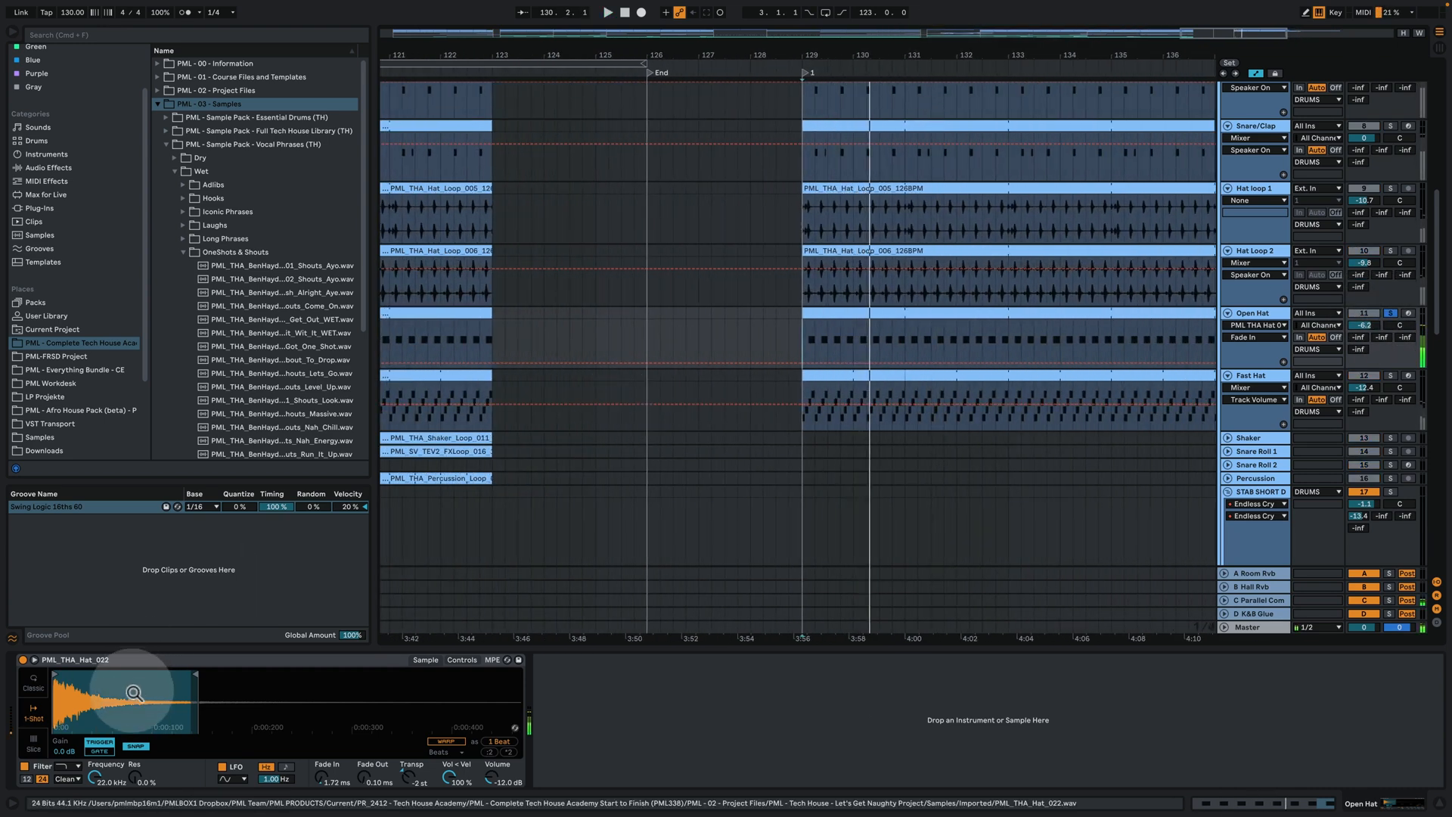
left_click(827, 312)
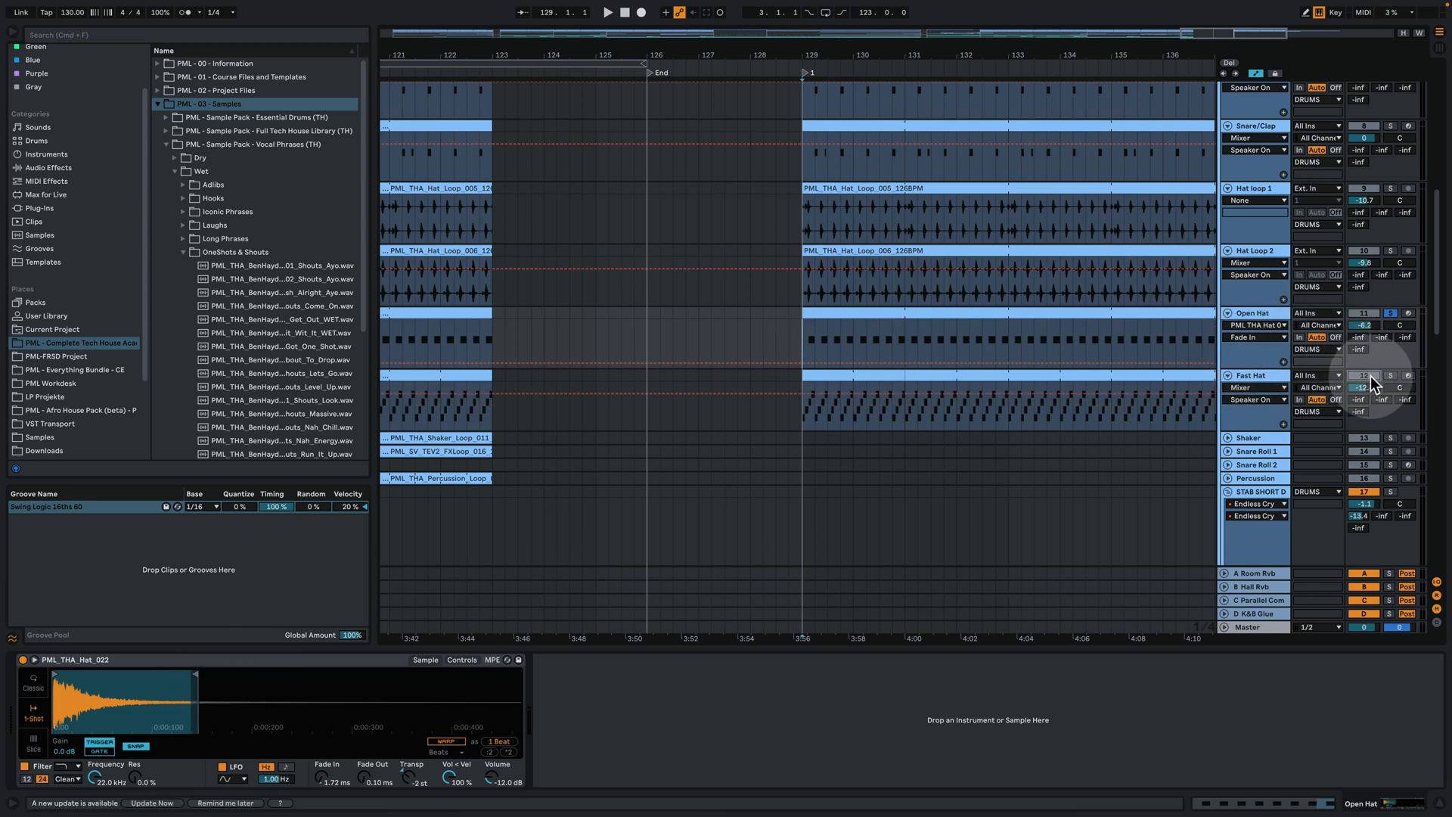
Mute the Fast Hat, unsolo the Open Hat, and listen to it with the claps and hat loops from bar 129
left_click(1389, 312)
key("space")
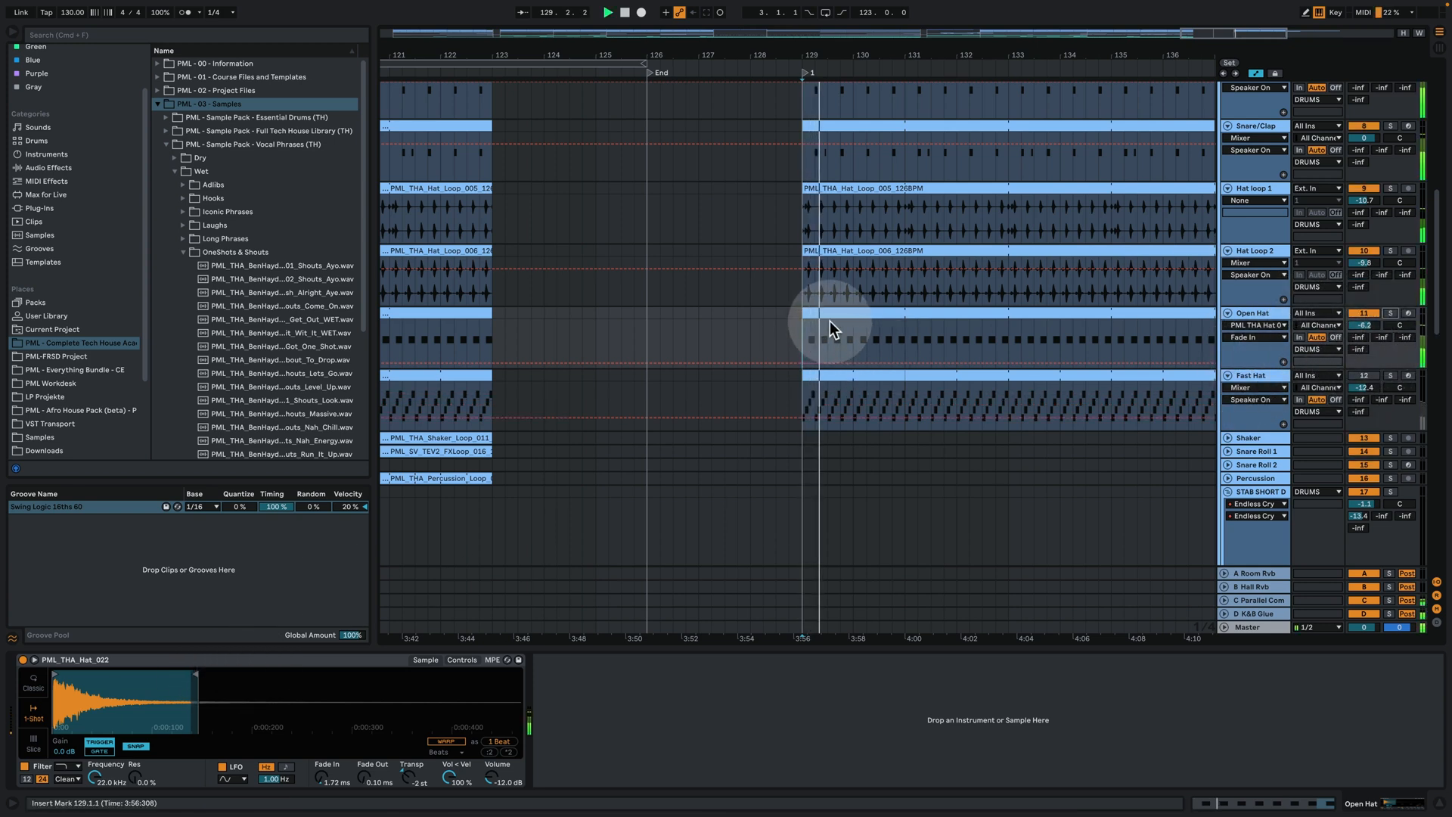
left_click(835, 325)
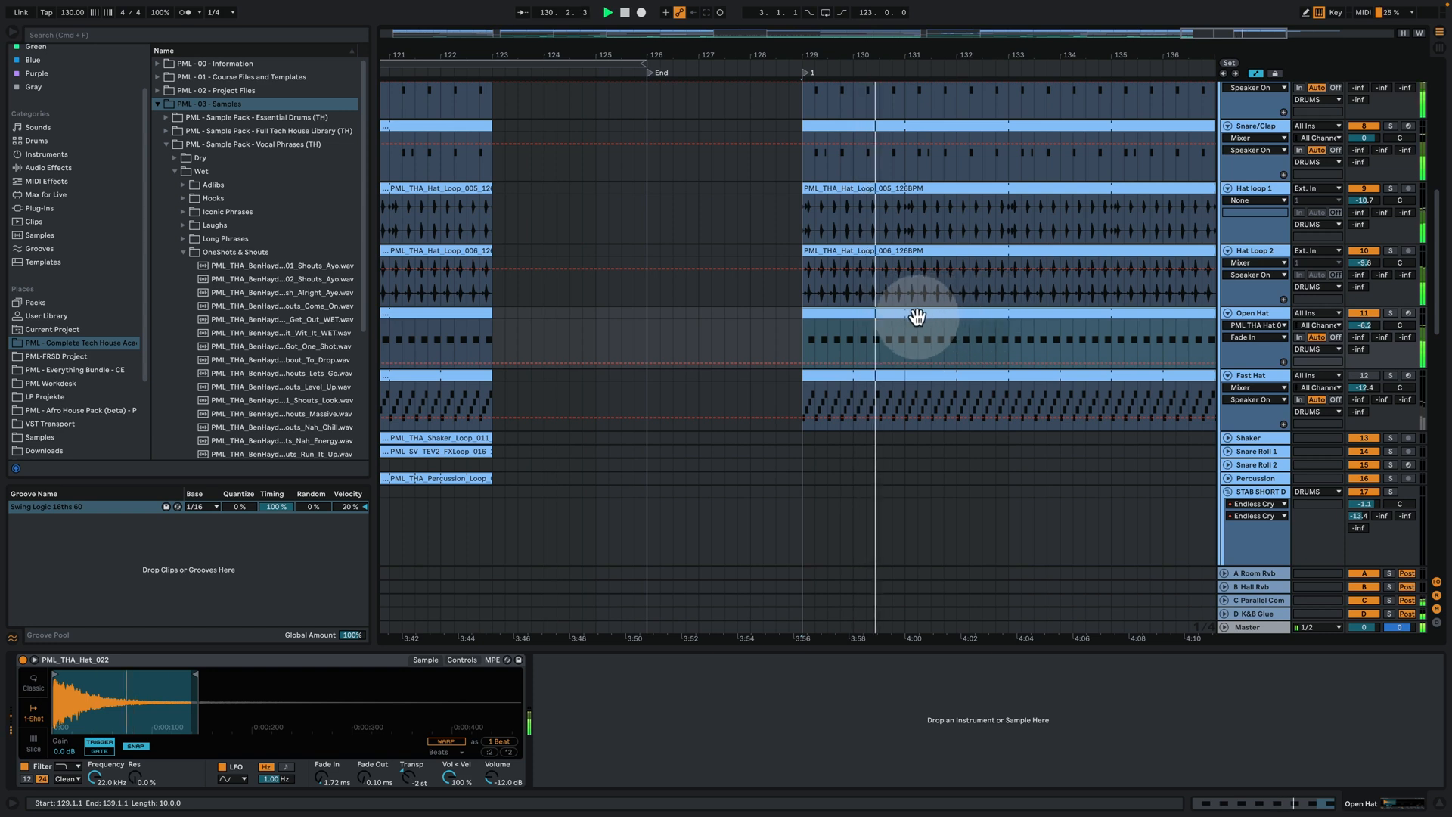
Try extending the Open Hat sample's end to its full length, compare it soloed and in the mix, and undo the change
left_click_drag(190, 675, 520, 661)
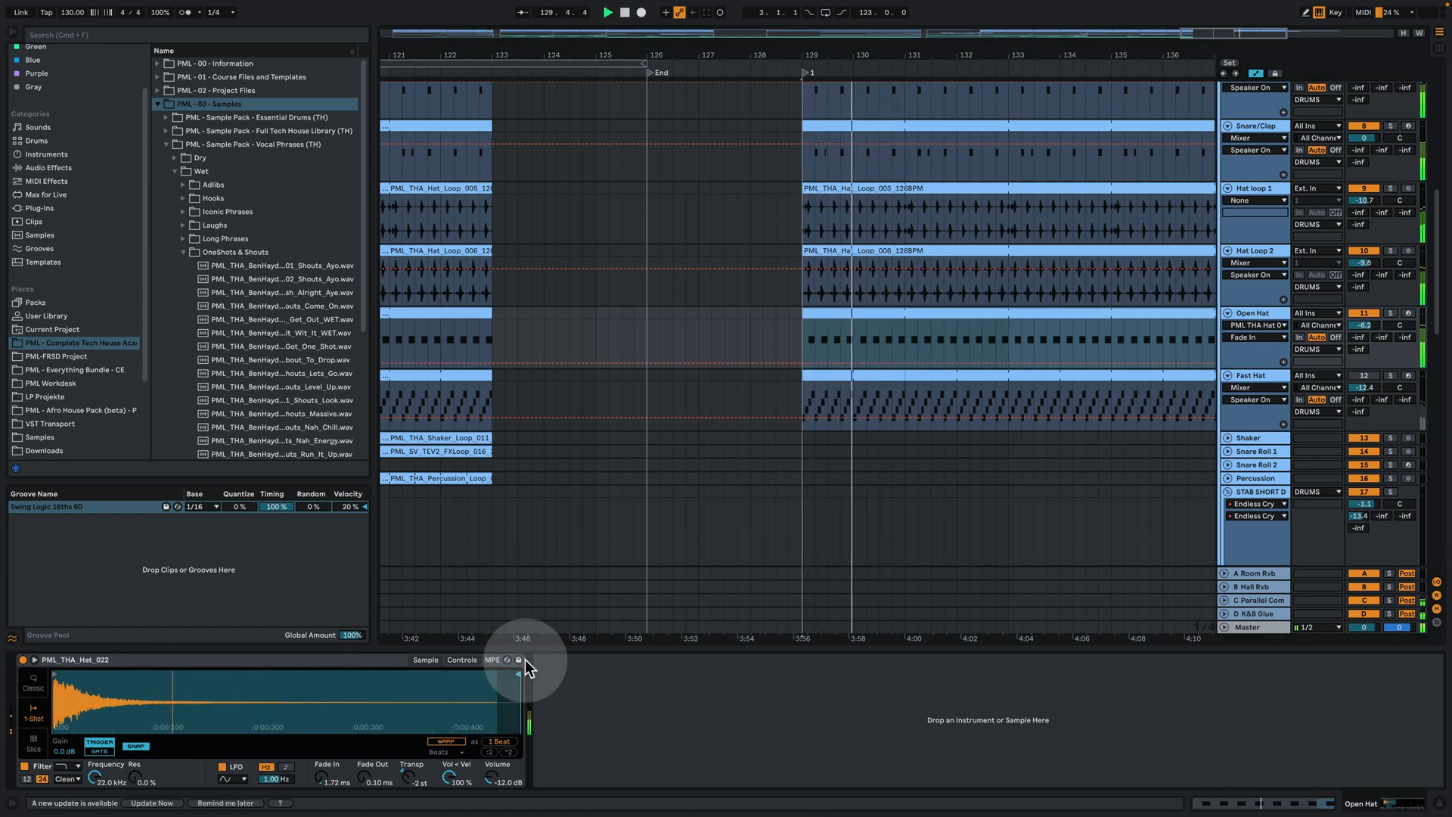
left_click(1390, 311)
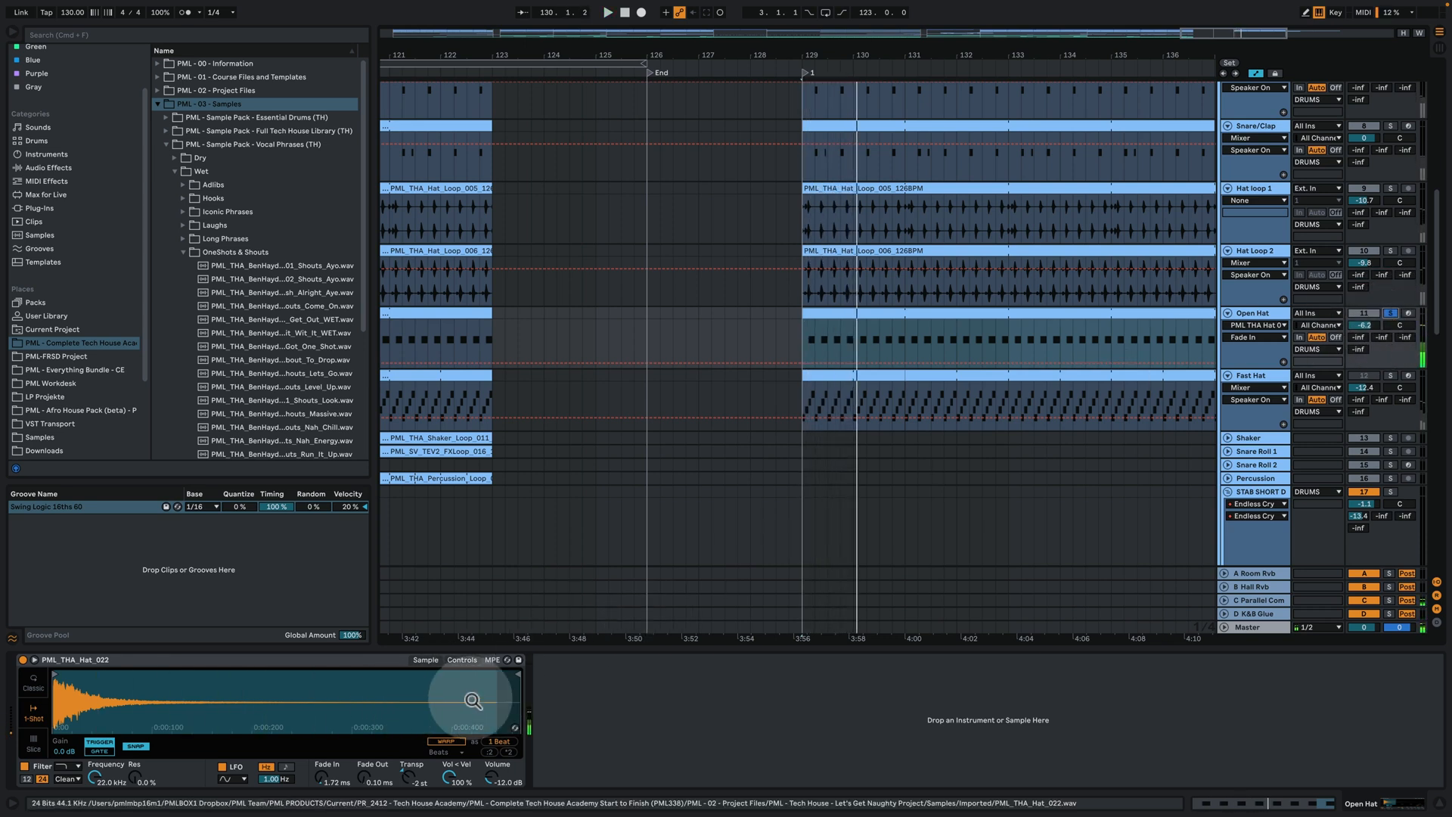
left_click(1389, 313)
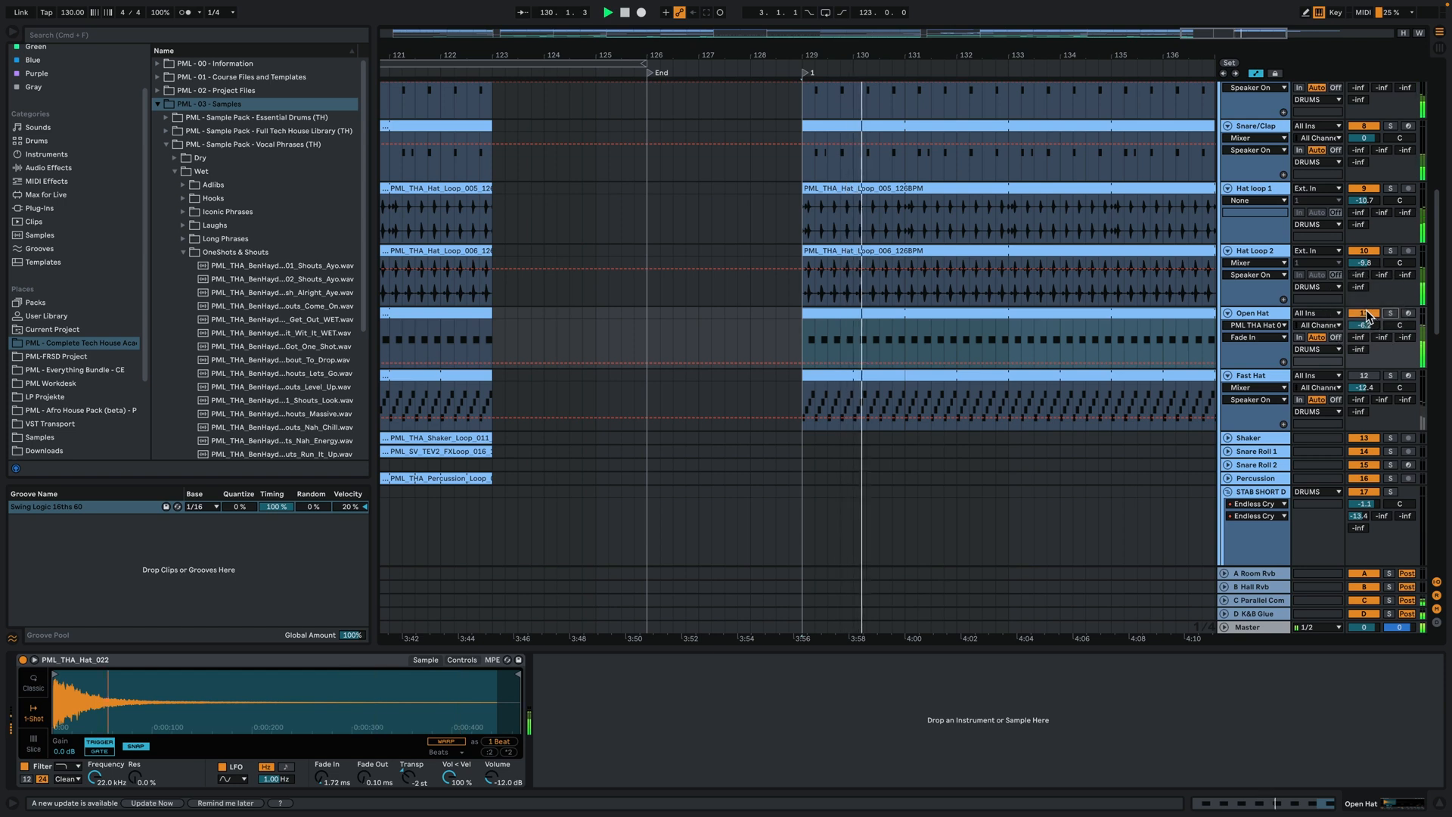
key("space")
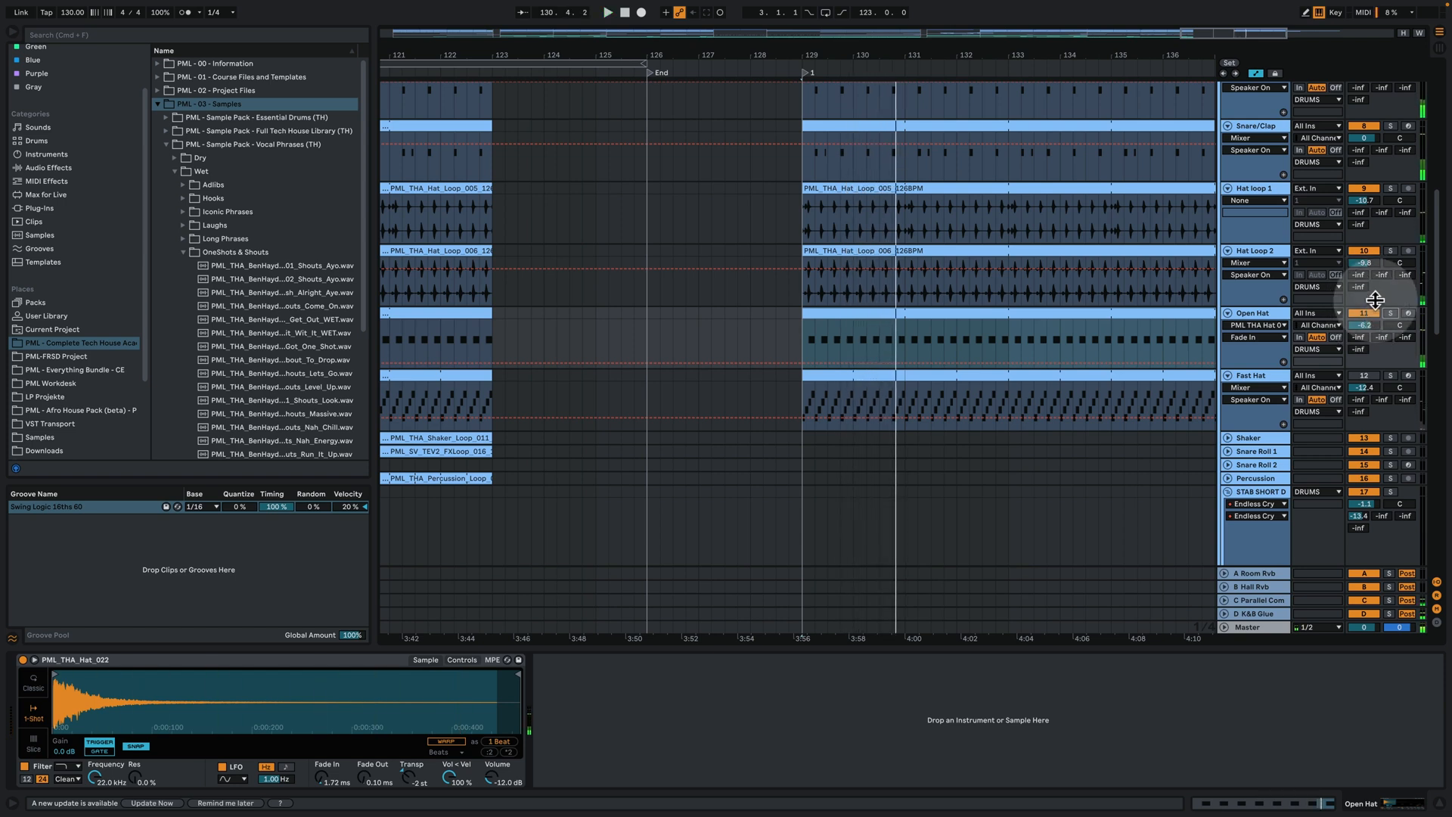
key("super+z")
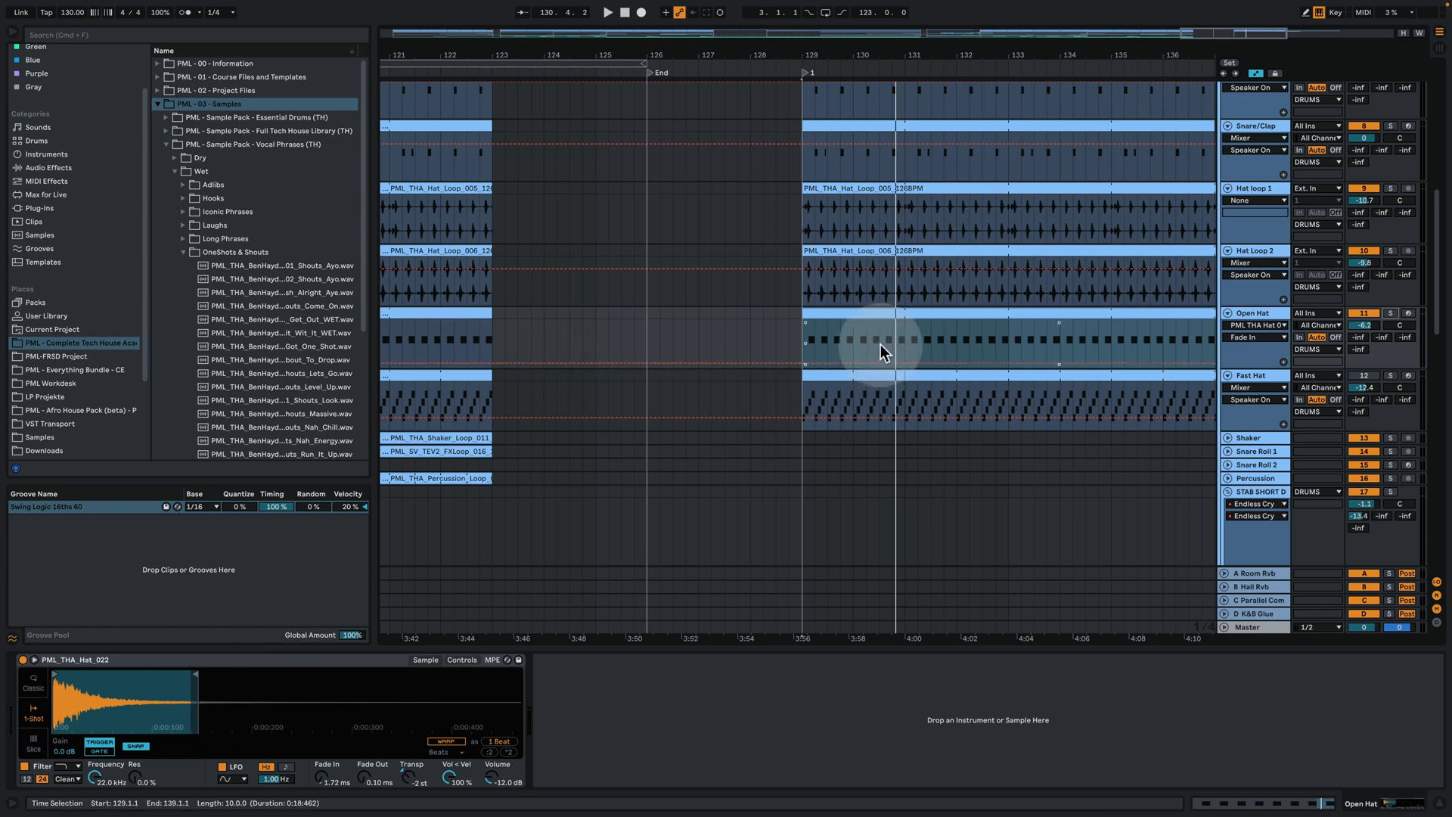
Replay the drums from bar 129 with the shortened Open Hat sample and examine its placement against the hat loops
left_click(804, 333)
key("space")
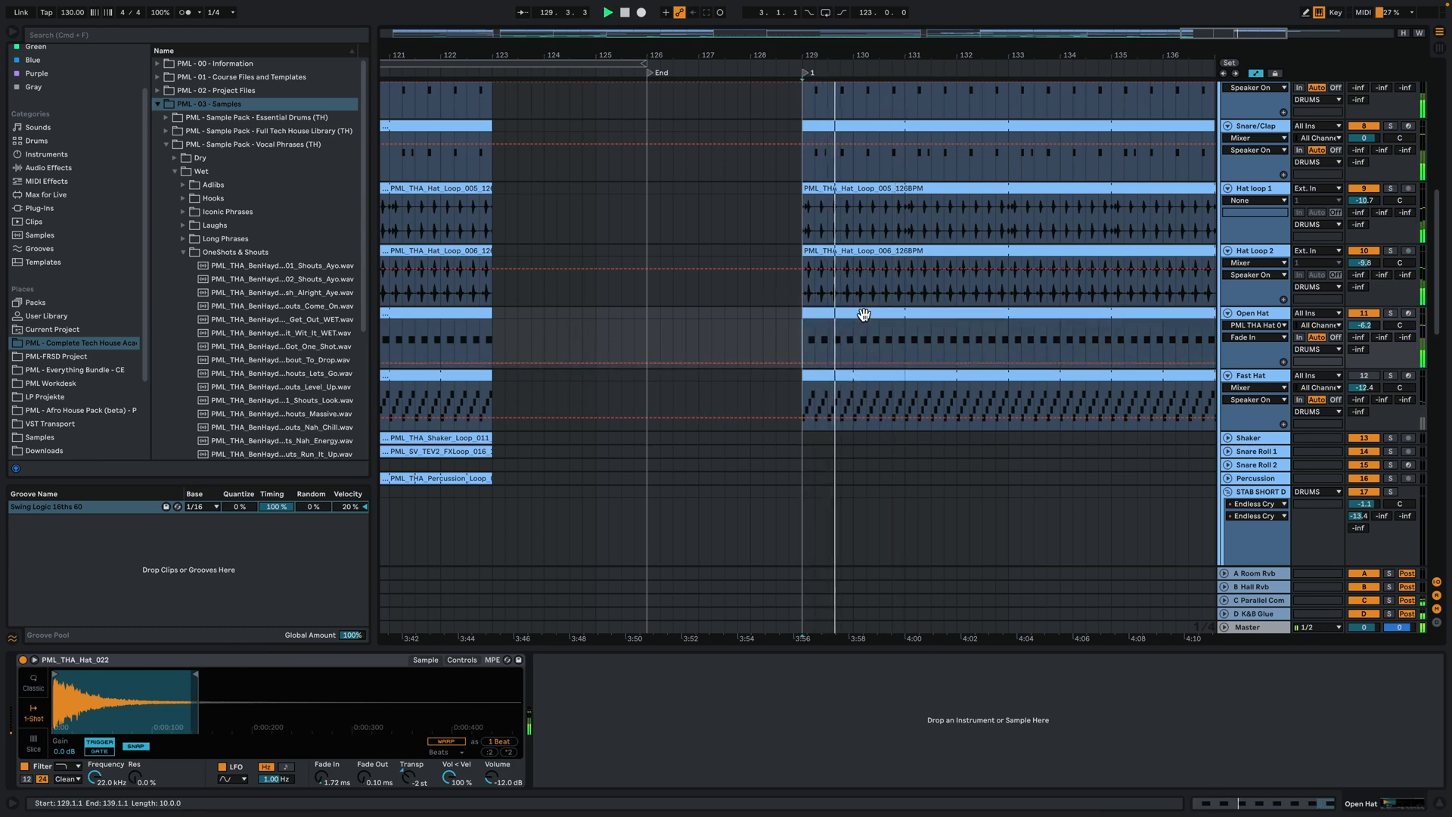
left_click_drag(868, 48, 866, 98)
key("space")
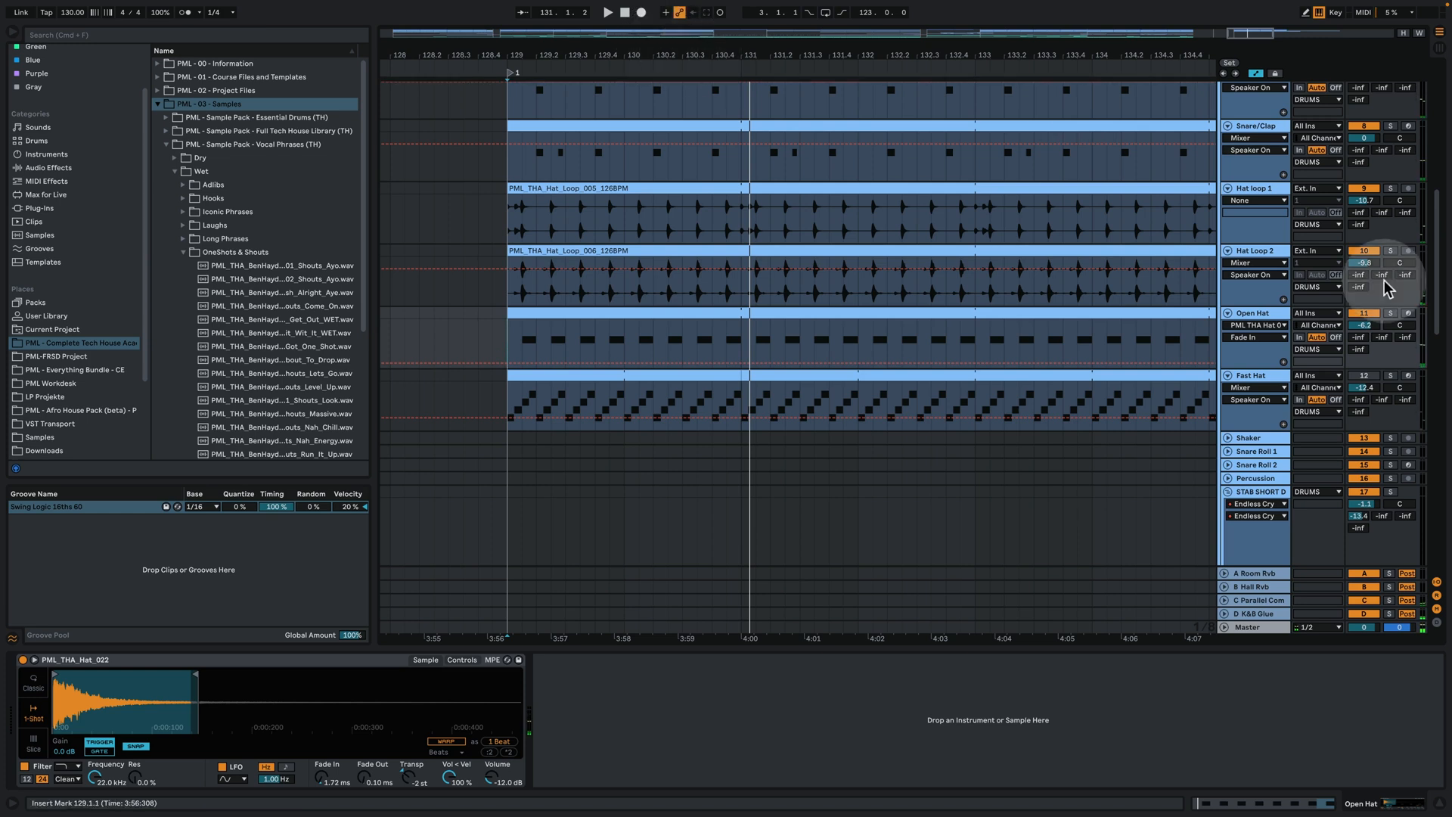
Reactivate the Fast Hat track, solo it, and listen to its sliced shaker pattern from bar 129
left_click(1402, 387)
left_click(1367, 376)
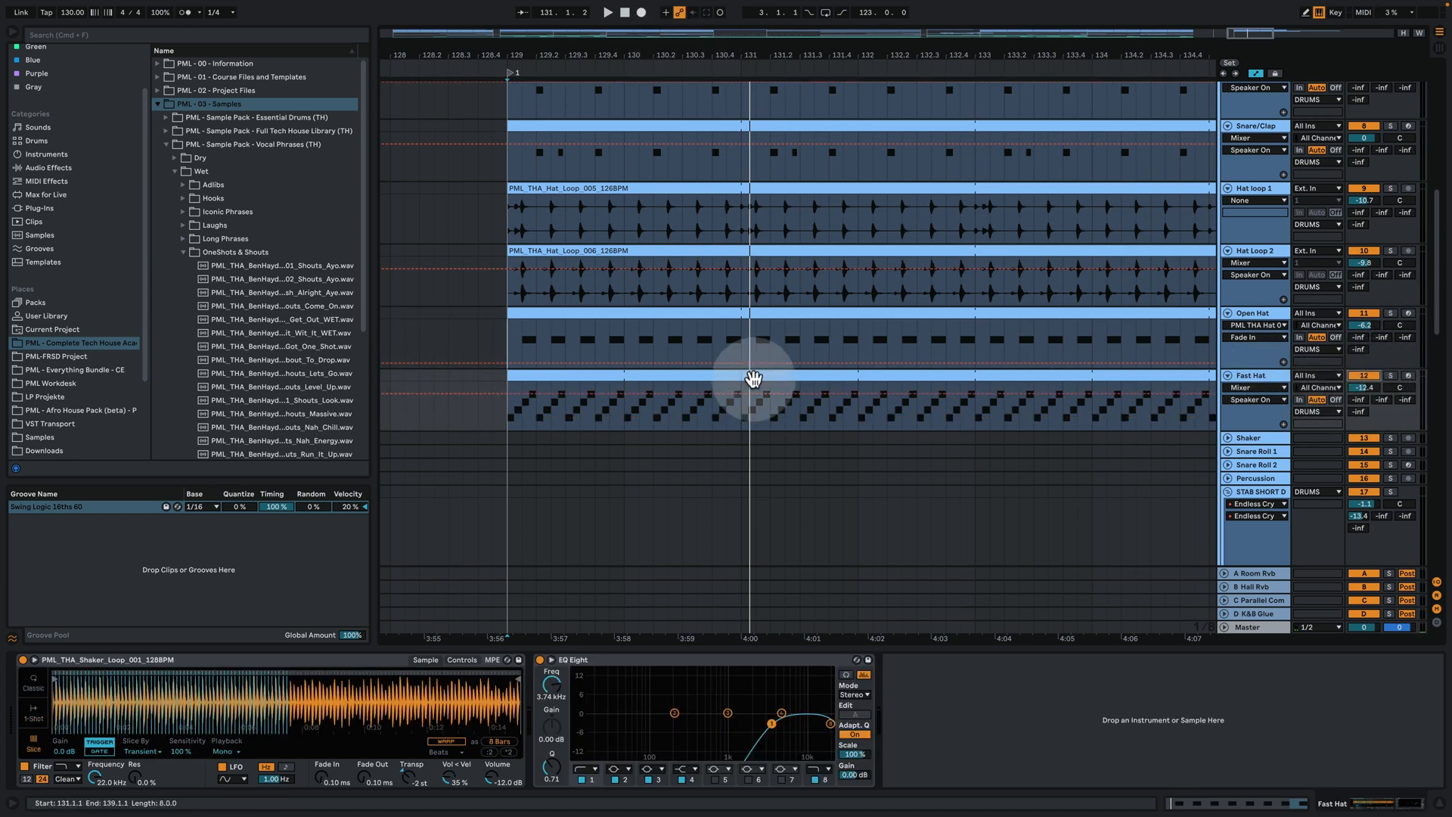
left_click(1390, 376)
key("space")
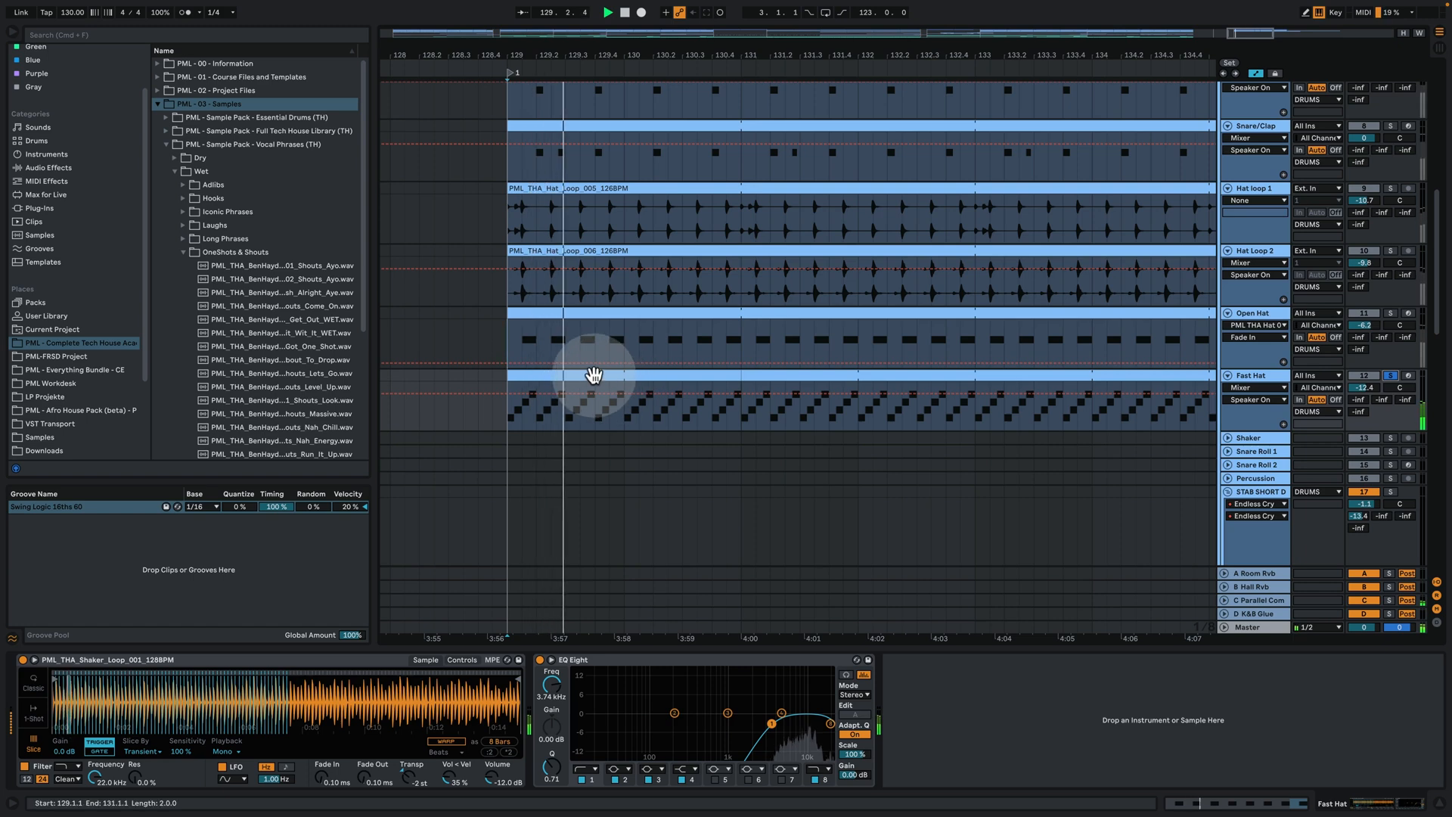
Open the Fast Hat clip, commit its Swing Logic groove to the notes to examine the timing shift, and undo it
double_click(593, 375)
left_click(668, 333)
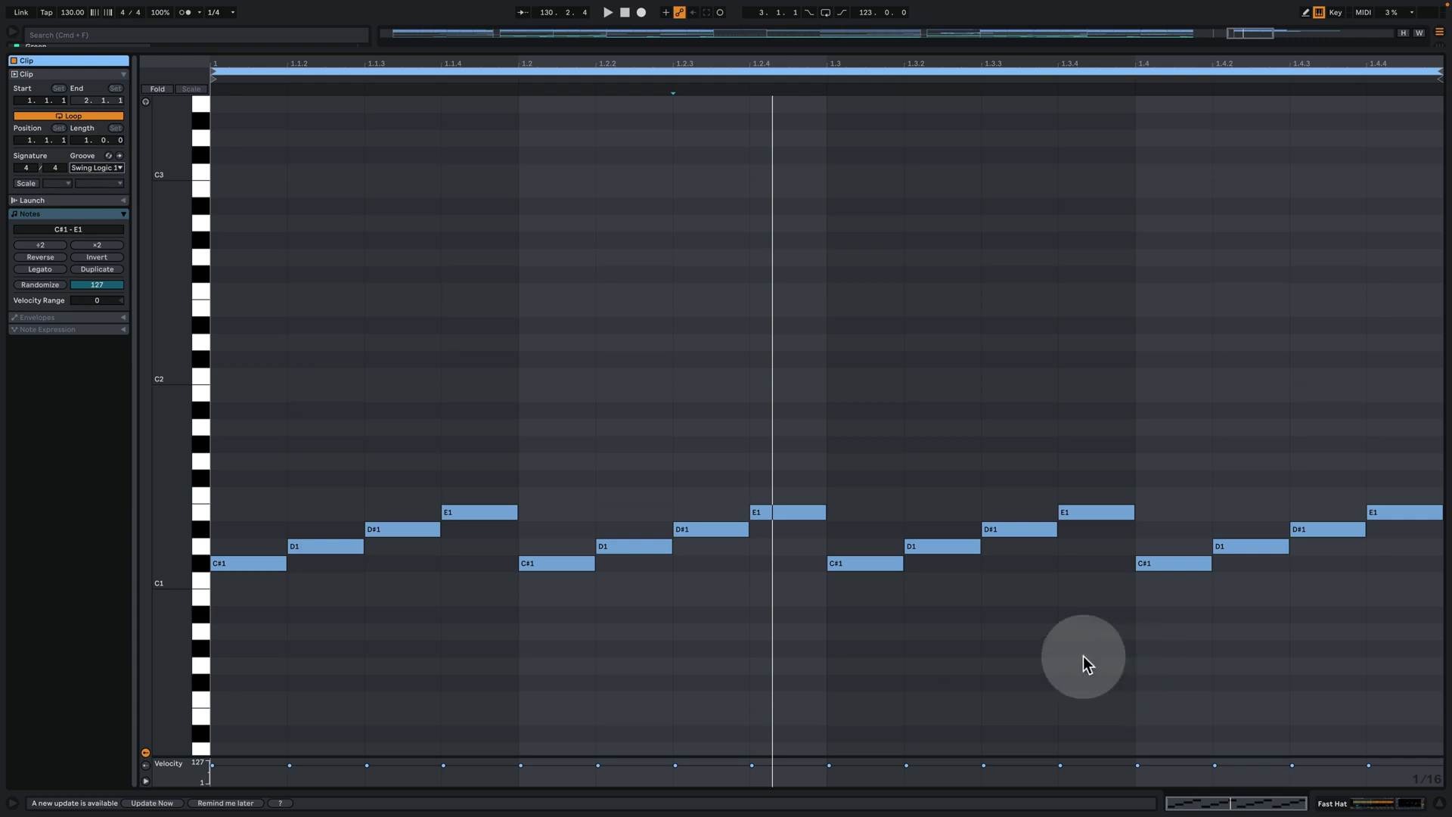
left_click(119, 163)
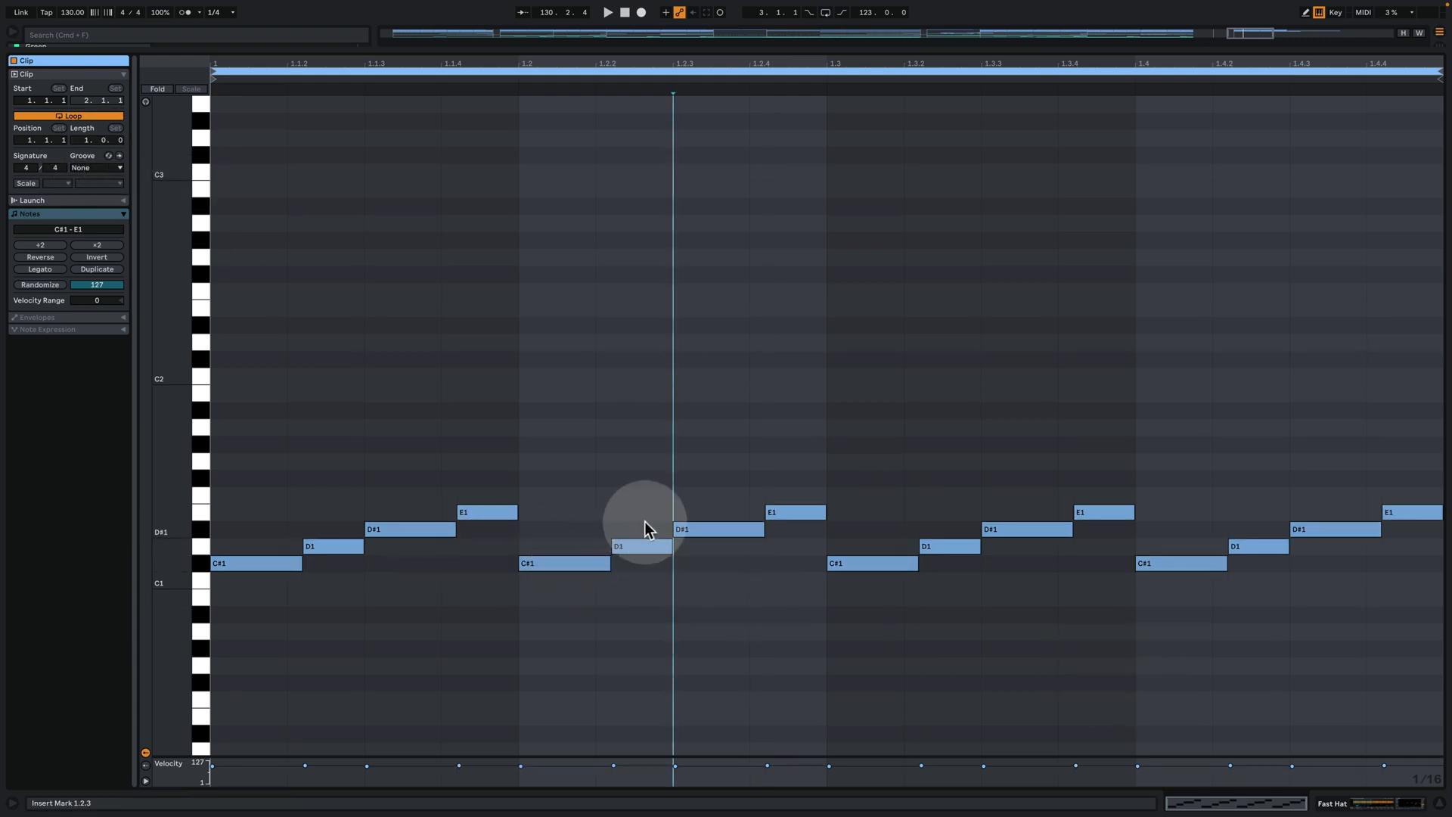
left_click(695, 534)
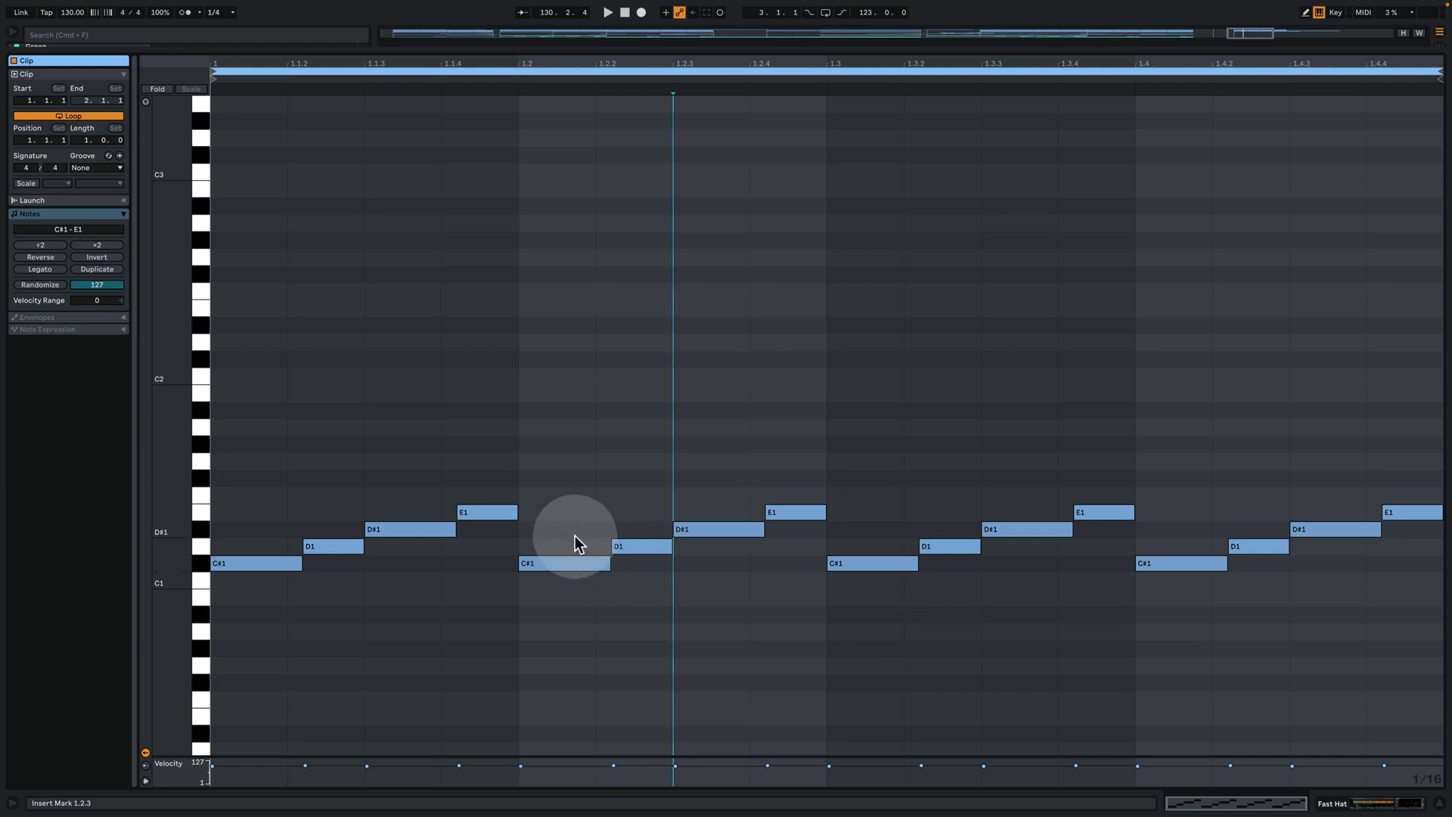
left_click(318, 548)
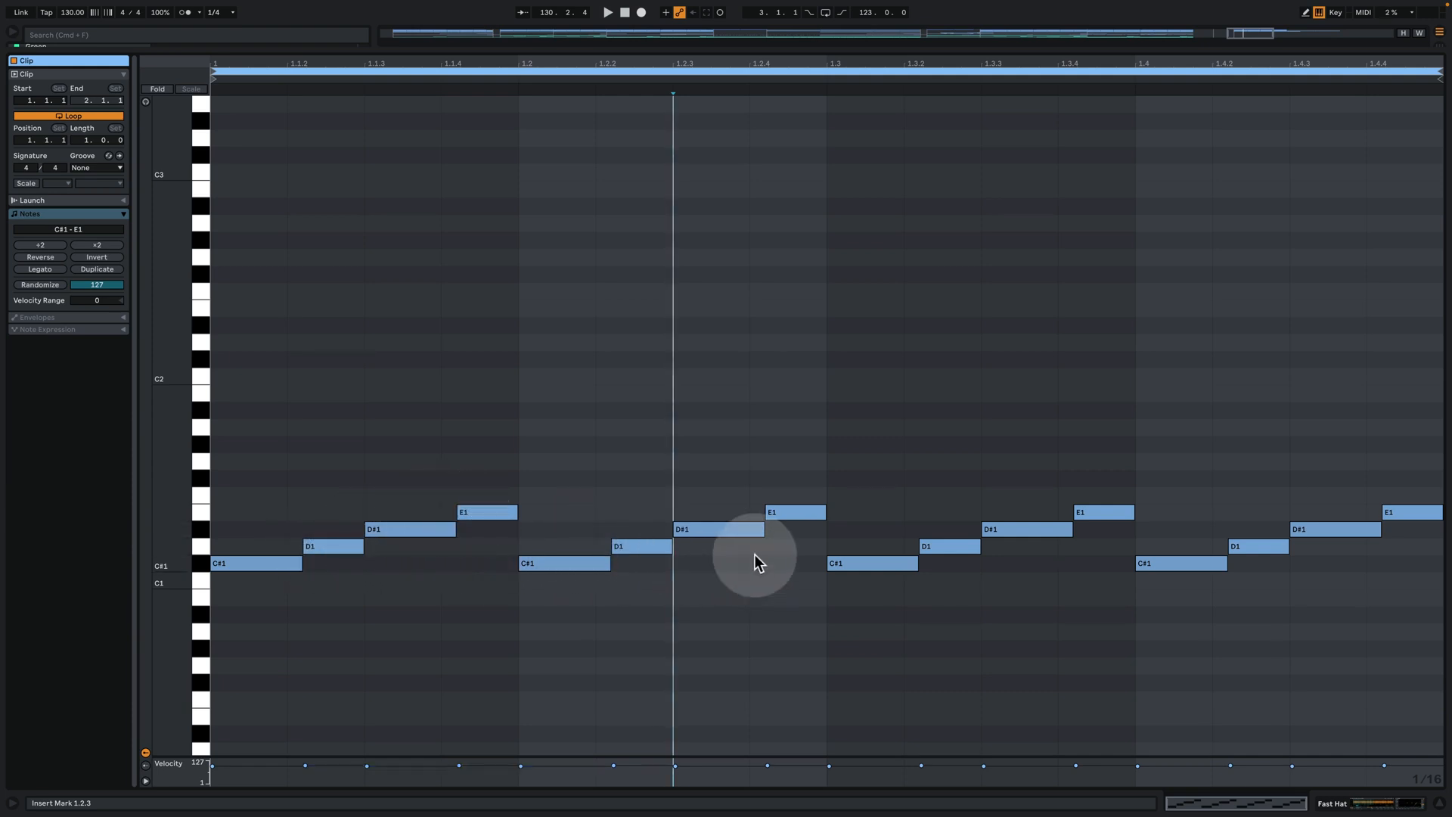
key("super+z")
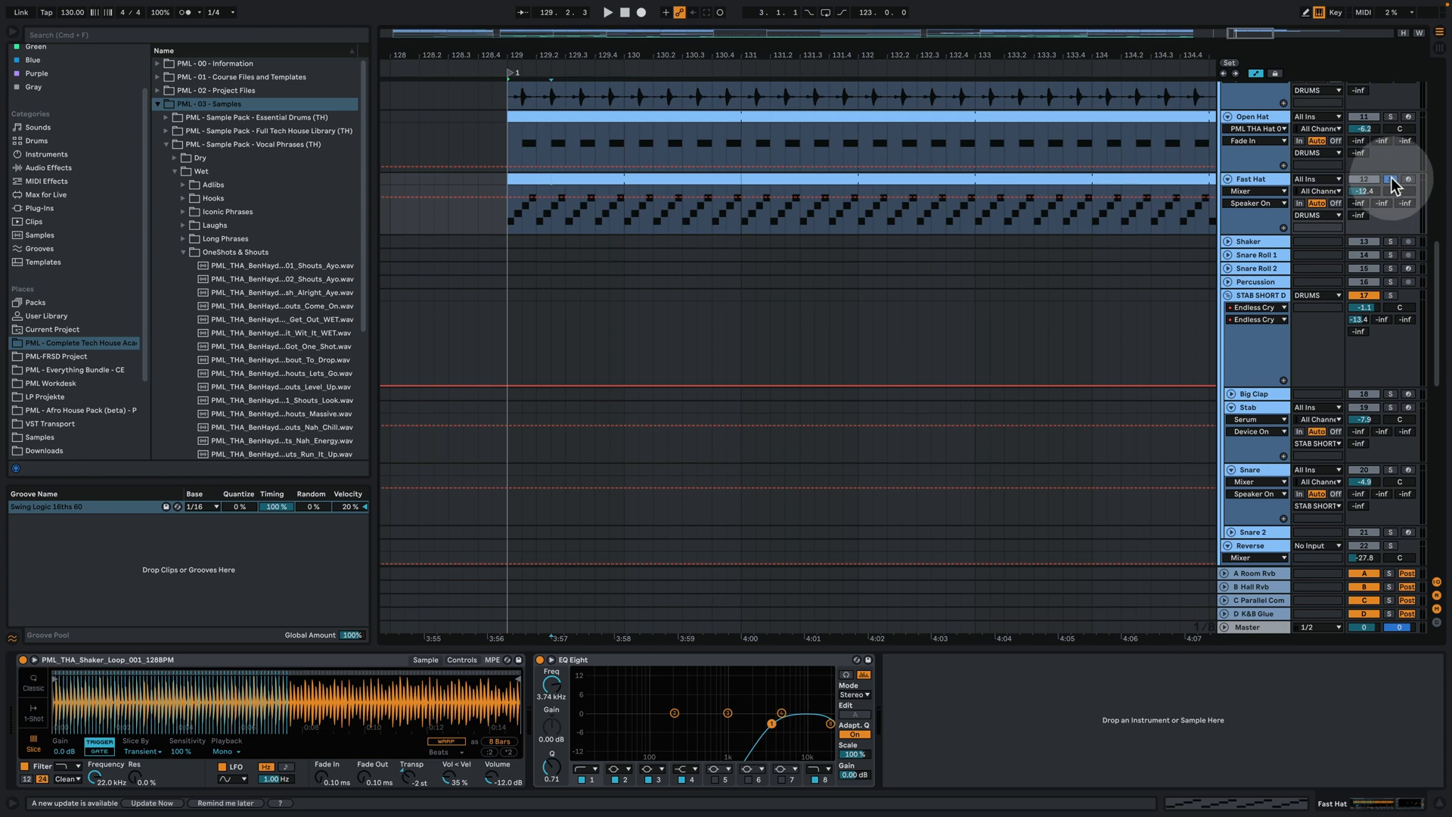
Listen to the Fast Hat soloed from bar 129, and unsolo it to hear it with the other drum layers
left_click(1389, 179)
key("space")
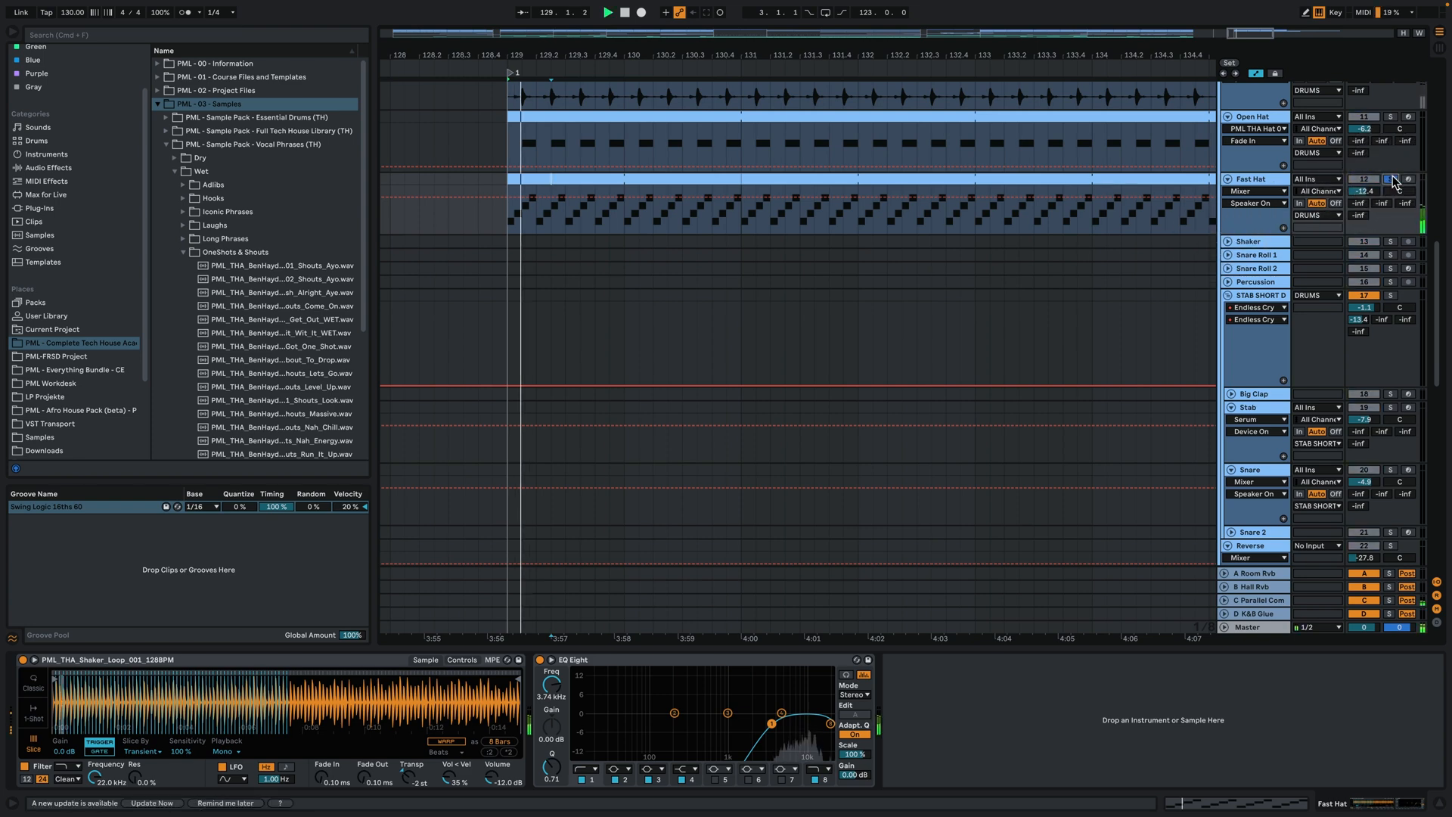
scroll(1151, 324, "up", 4)
left_click(1389, 334)
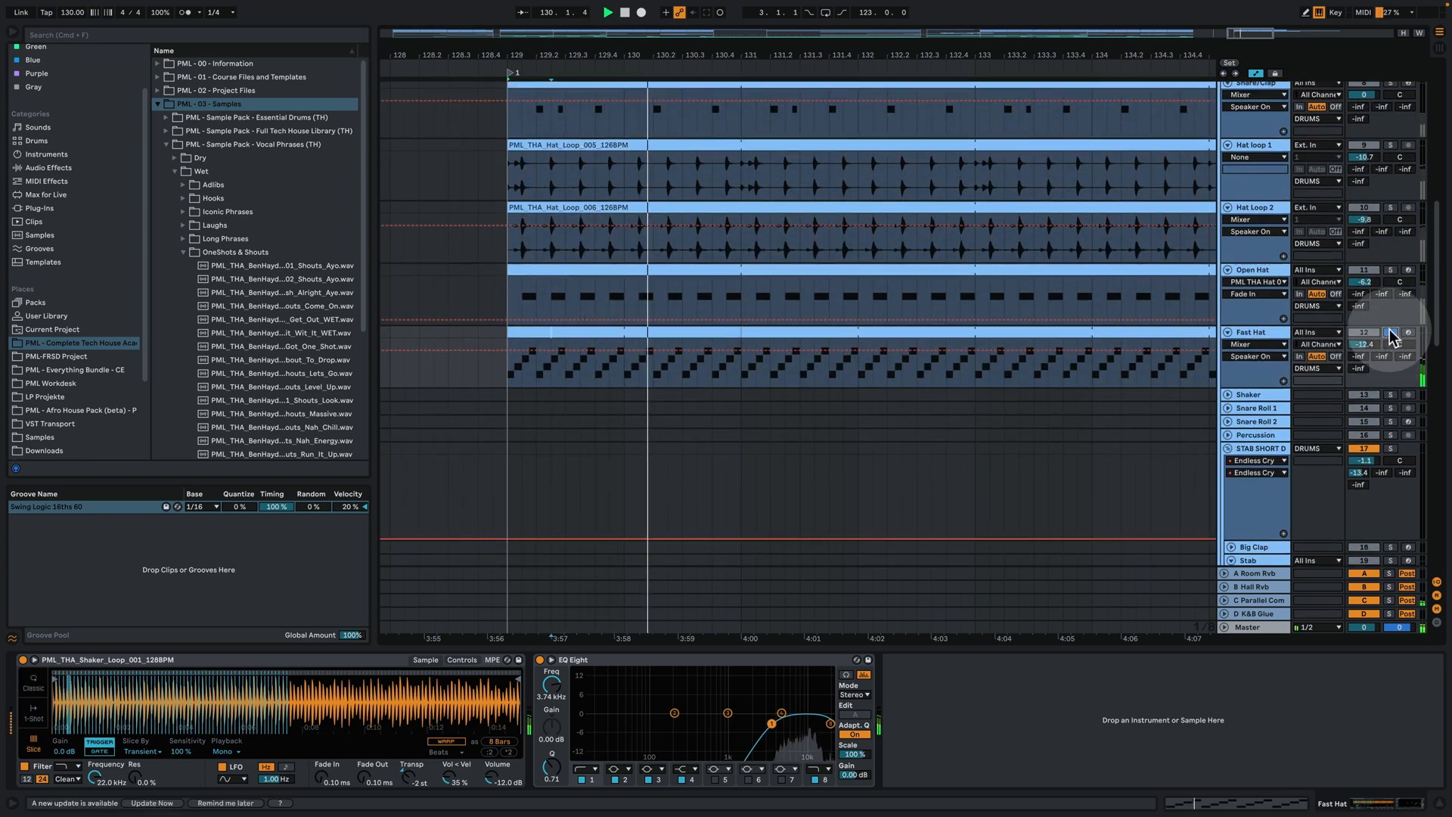
mouse_move(642, 56)
left_mouse_down()
mouse_move(562, 44)
mouse_move(562, 30)
mouse_move(652, 30)
left_mouse_up()
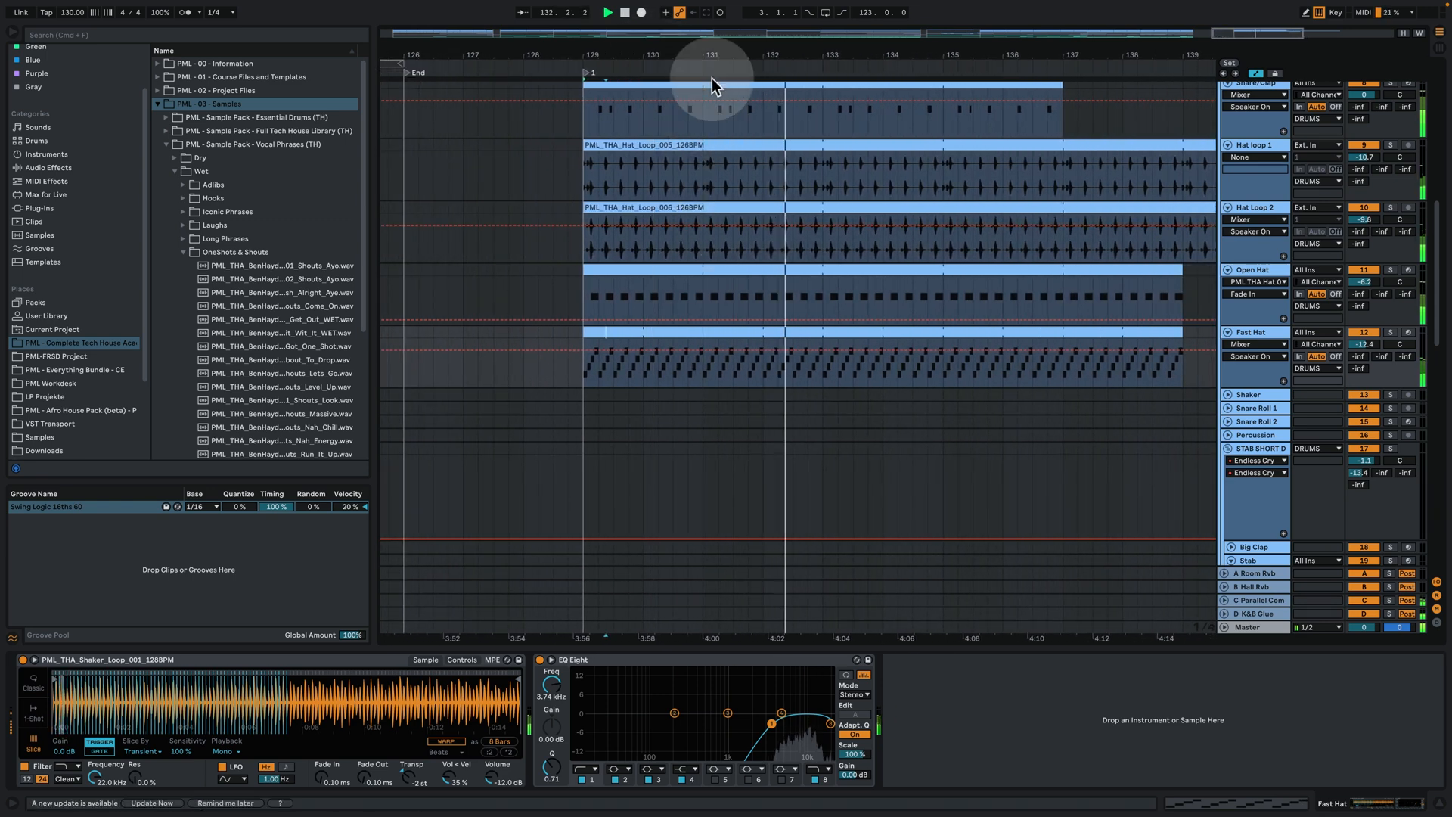
left_click_drag(724, 59, 919, 57)
key("space")
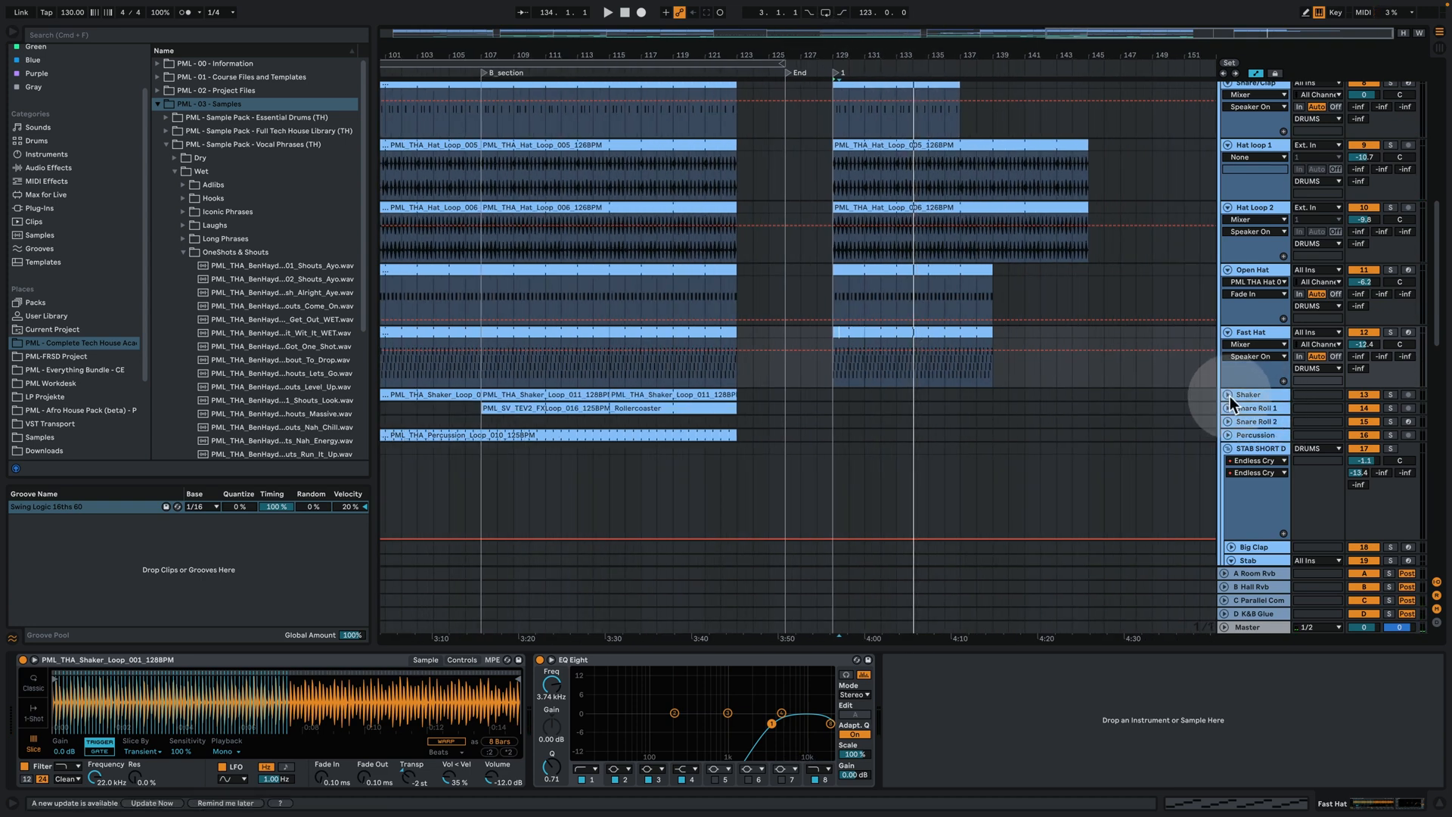
Expand the Shaker track, solo it, and listen to its loop clips from bars 115 and 107
left_click(1228, 395)
left_click(691, 401)
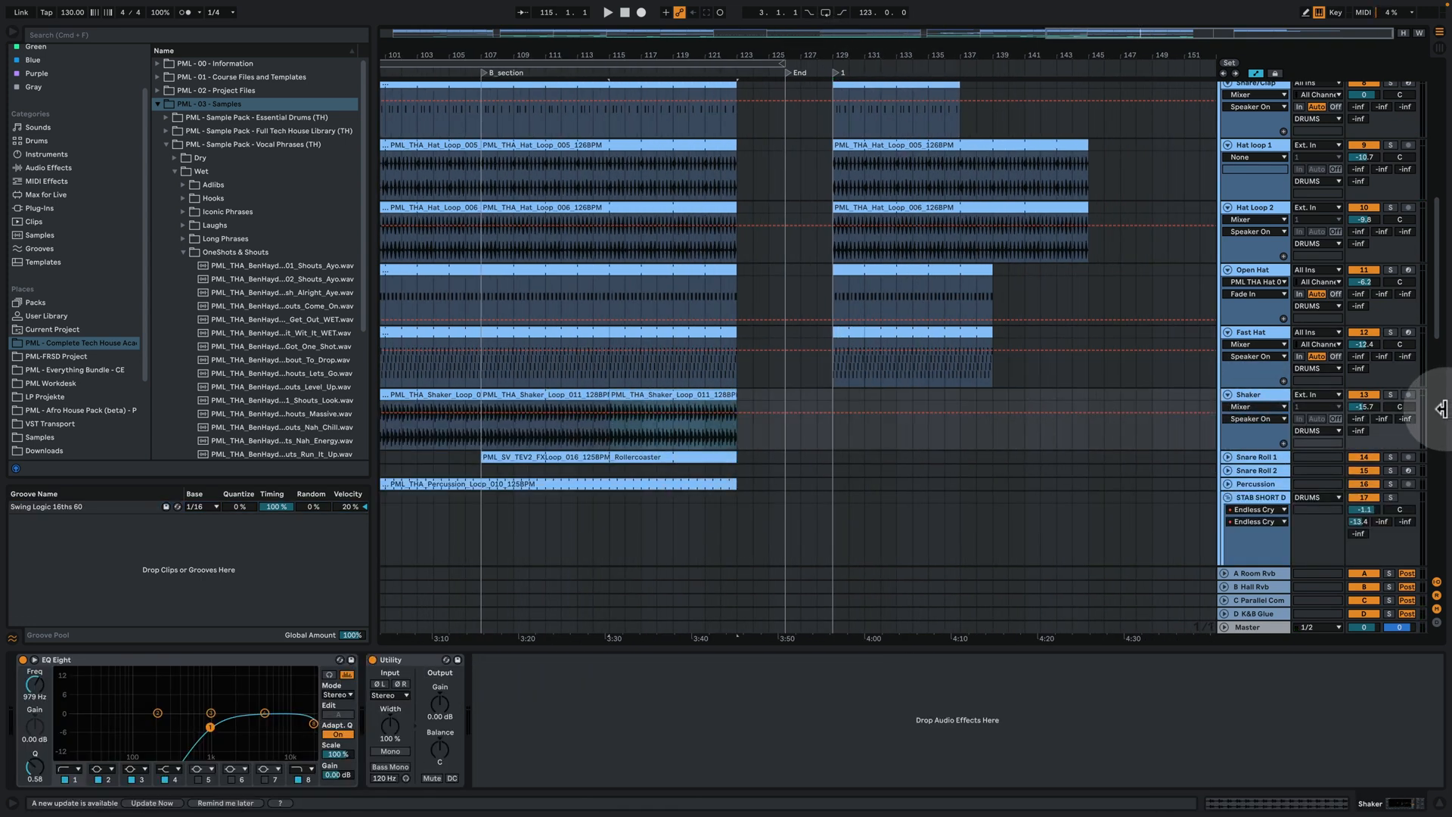
left_click(1389, 394)
key("space")
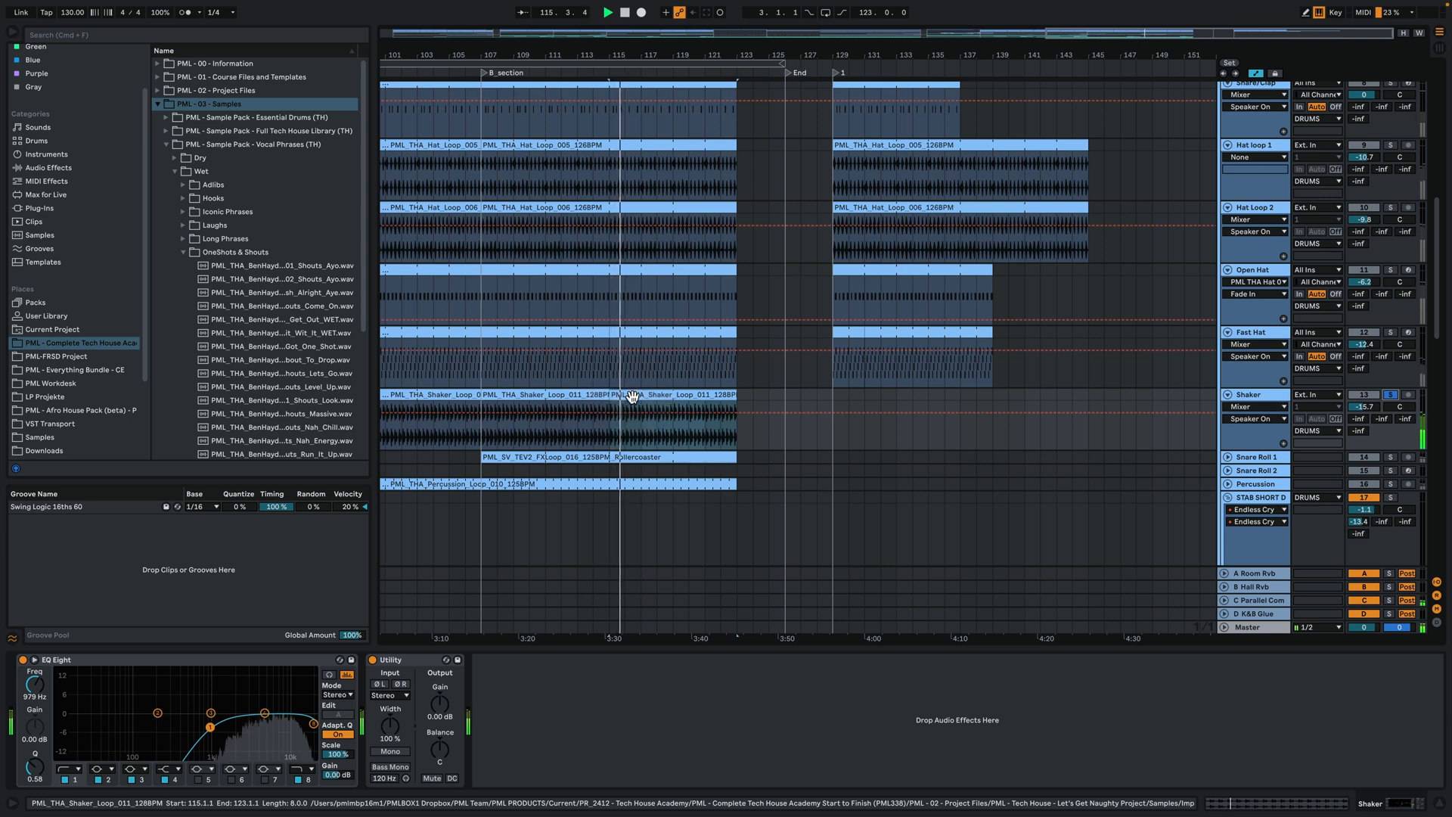
left_click(520, 400)
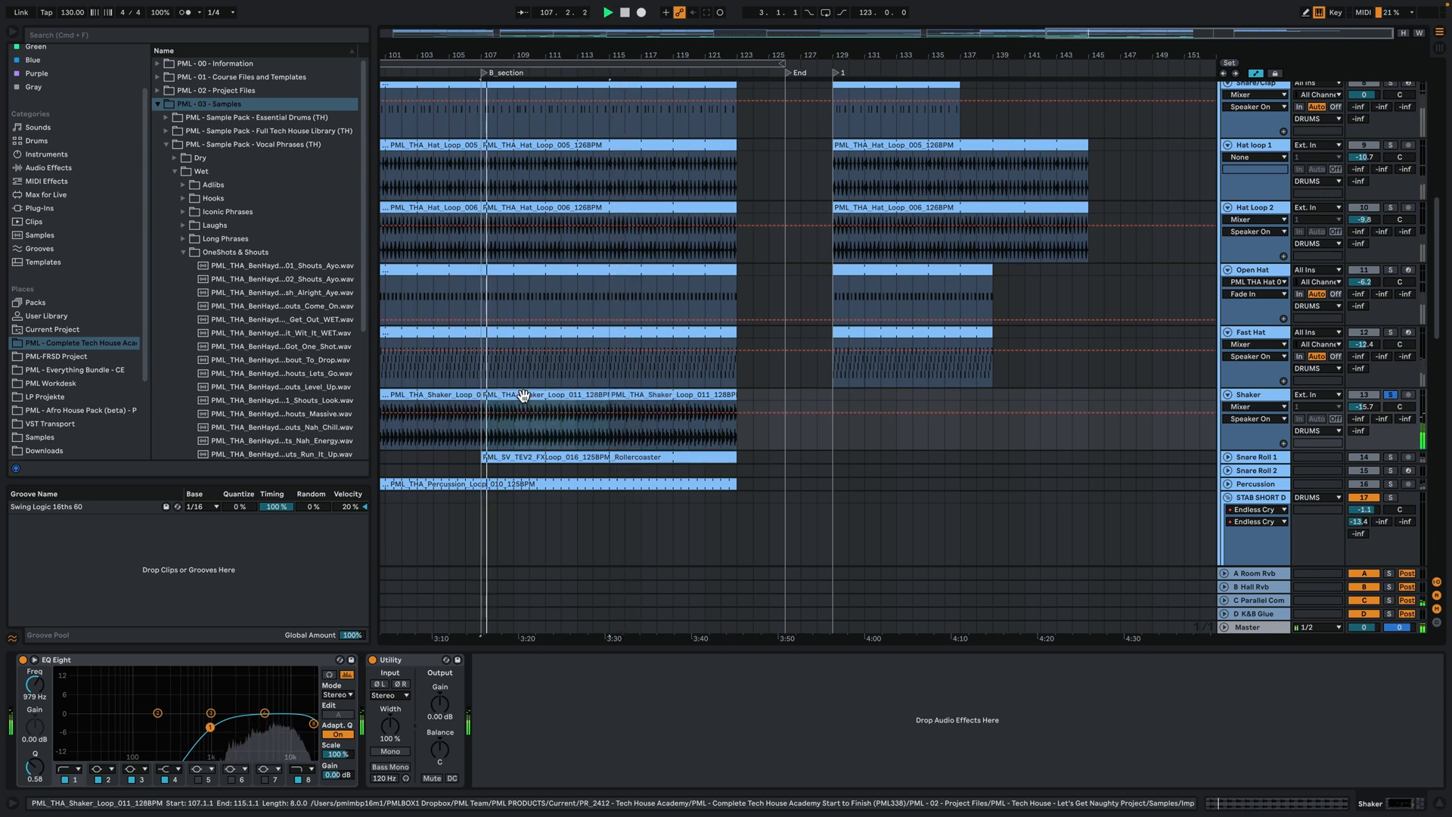
Copy the PML_THA_Shaker_Loop_011 clip to bar 129 and unsolo the Shaker track
left_click_drag(523, 396, 918, 452)
left_click_drag(723, 52, 723, 15)
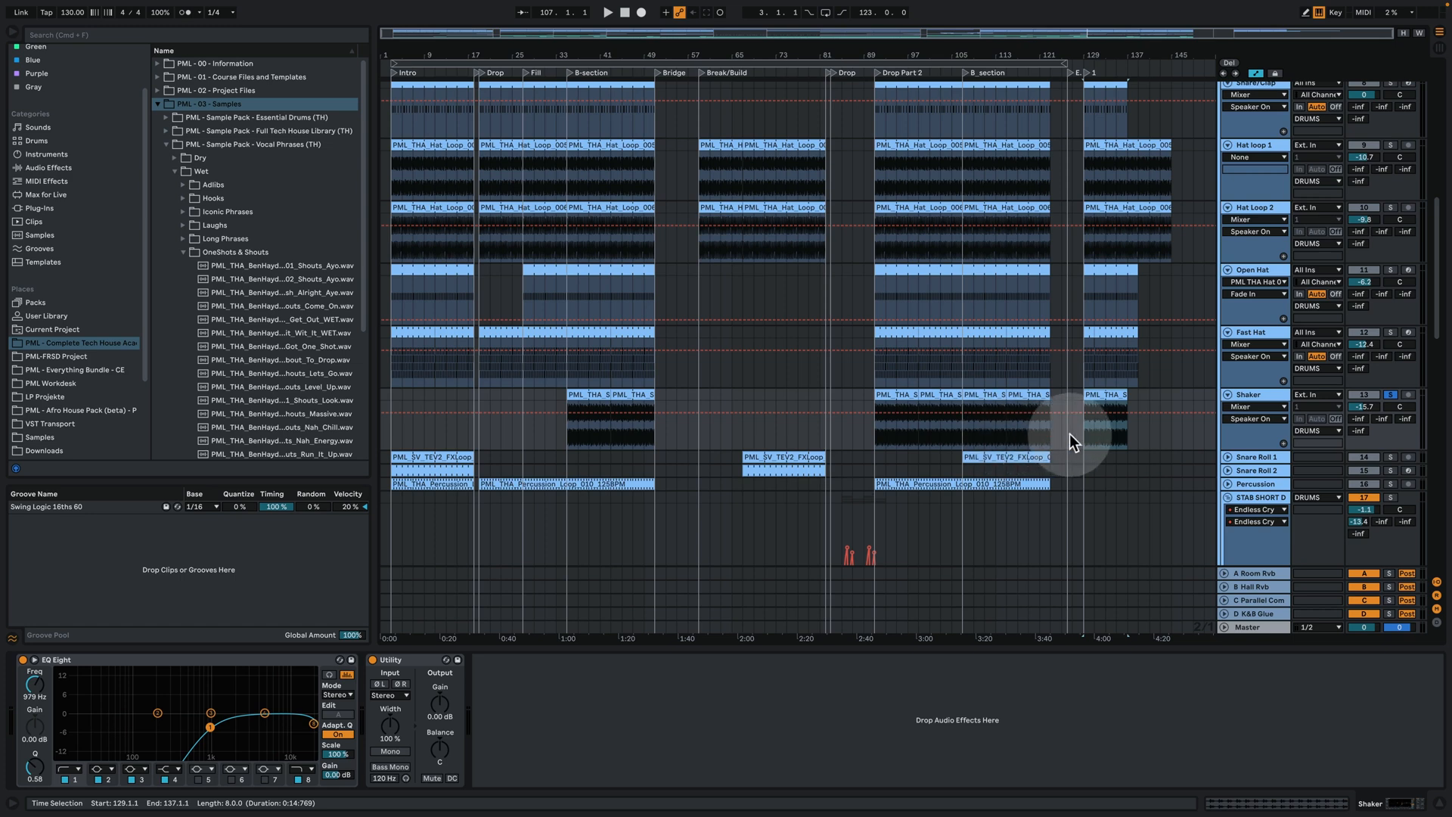
left_click(1388, 395)
Play the drum layers from bar 129 and switch the Shaker track off and on to compare
left_click_drag(1095, 56, 765, 101)
key("space")
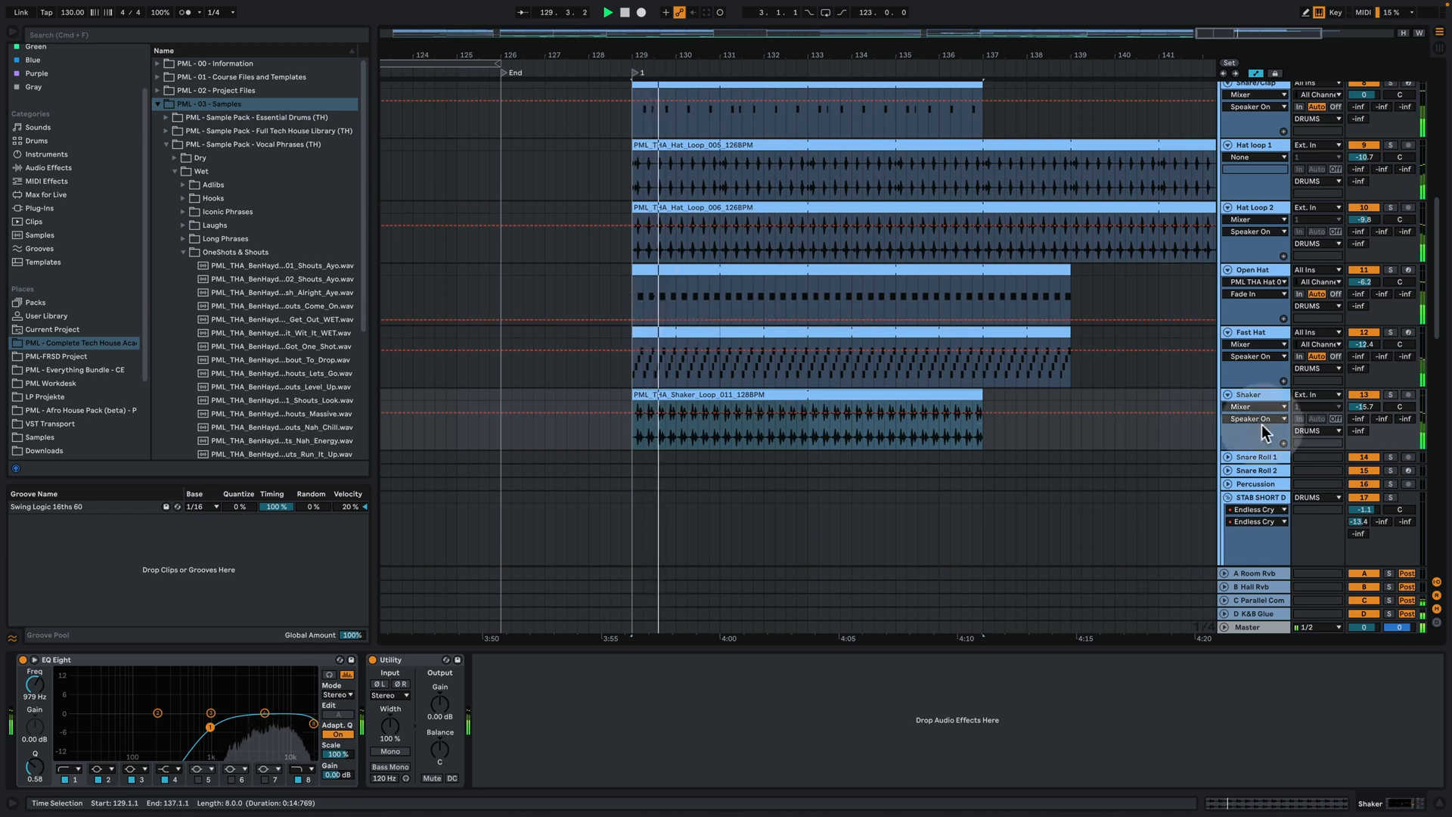
left_click(1362, 395)
left_click(1363, 395)
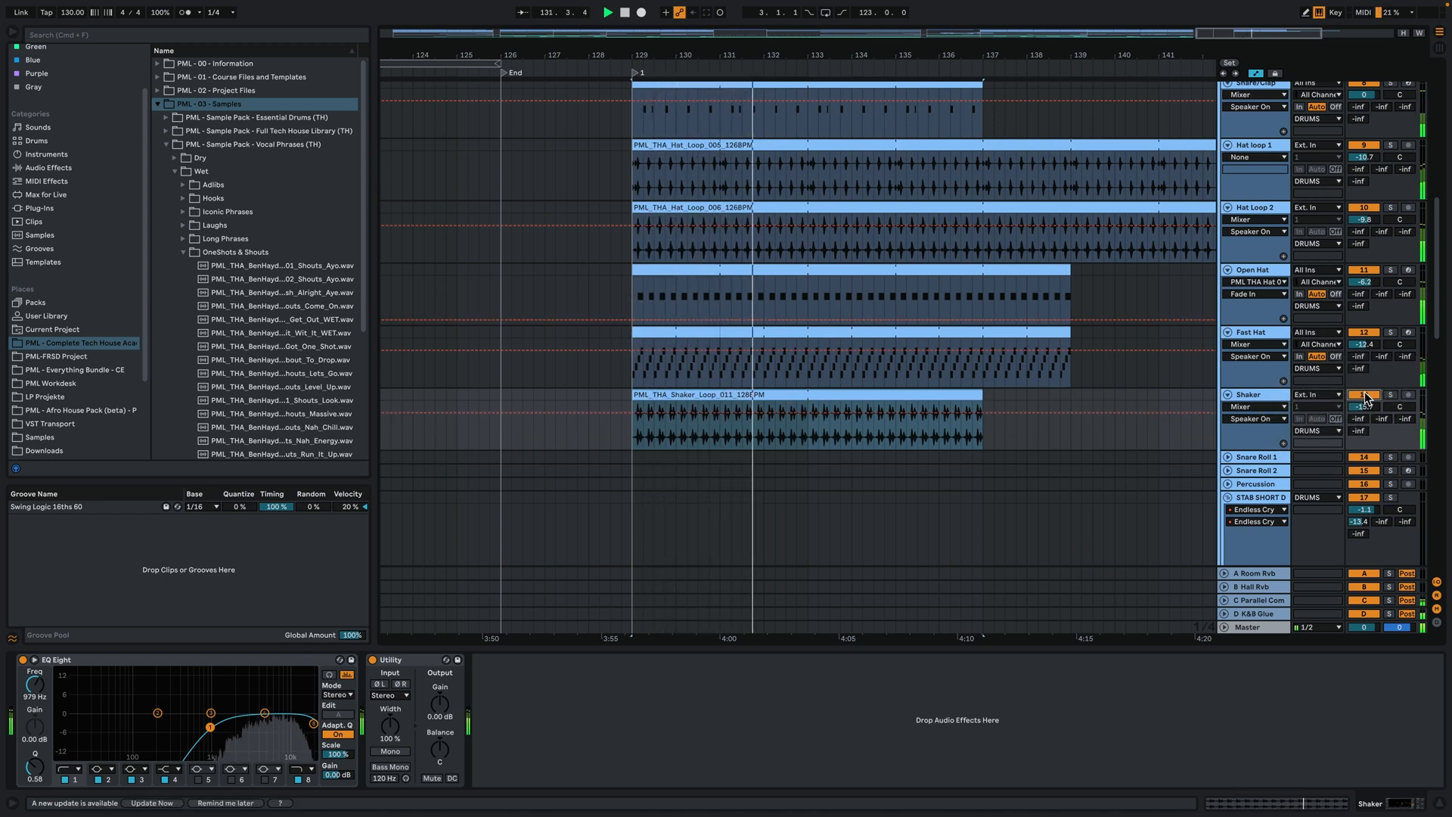
Replay from bar 129 and compare the shaker loop's hits with the hat patterns above it
left_click_drag(742, 55, 487, 76)
mouse_move(463, 320)
left_mouse_down()
mouse_move(488, 318)
mouse_move(451, 327)
left_mouse_up()
left_click(437, 325)
key("space")
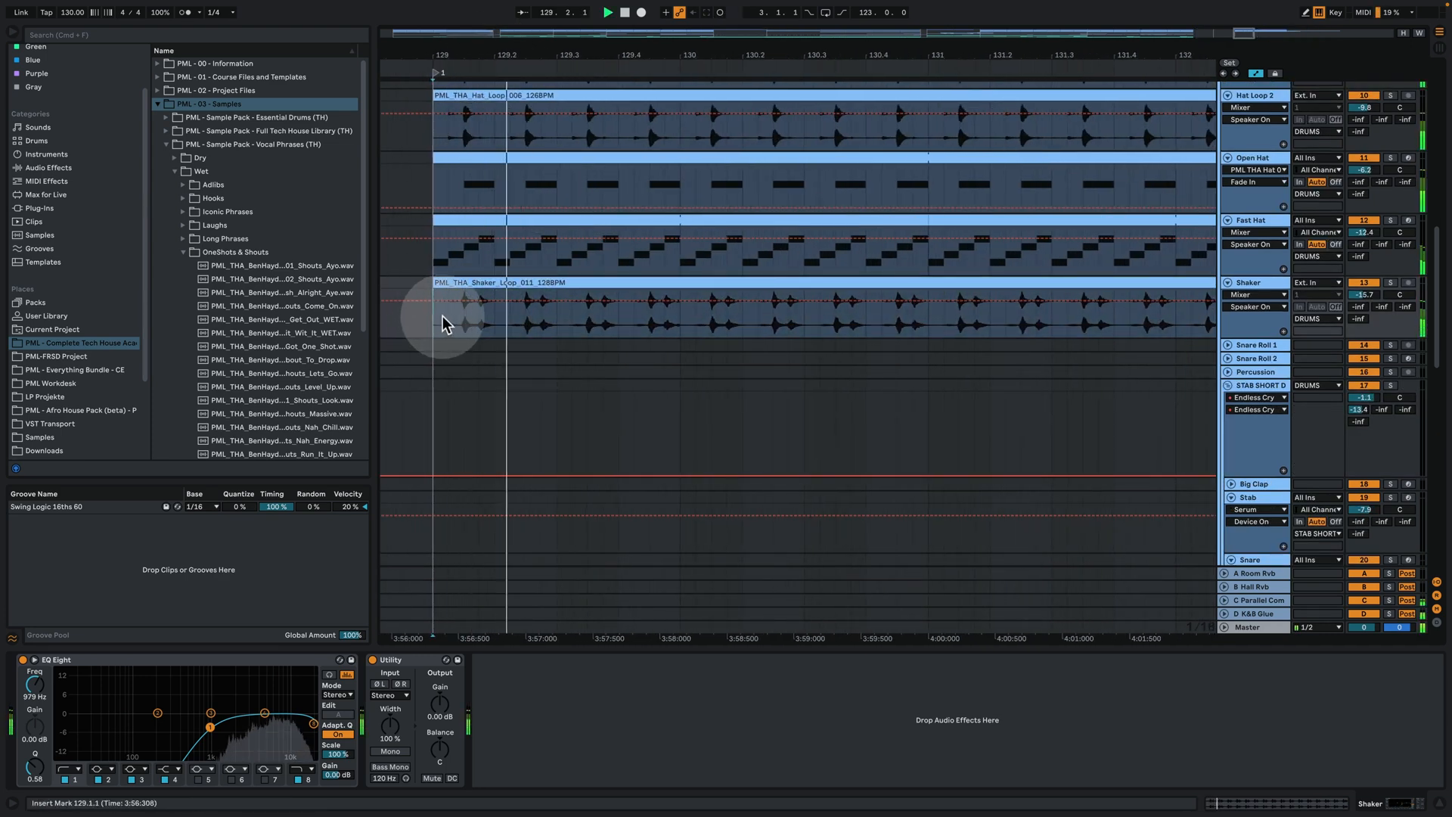
scroll(1049, 355, "up", 2)
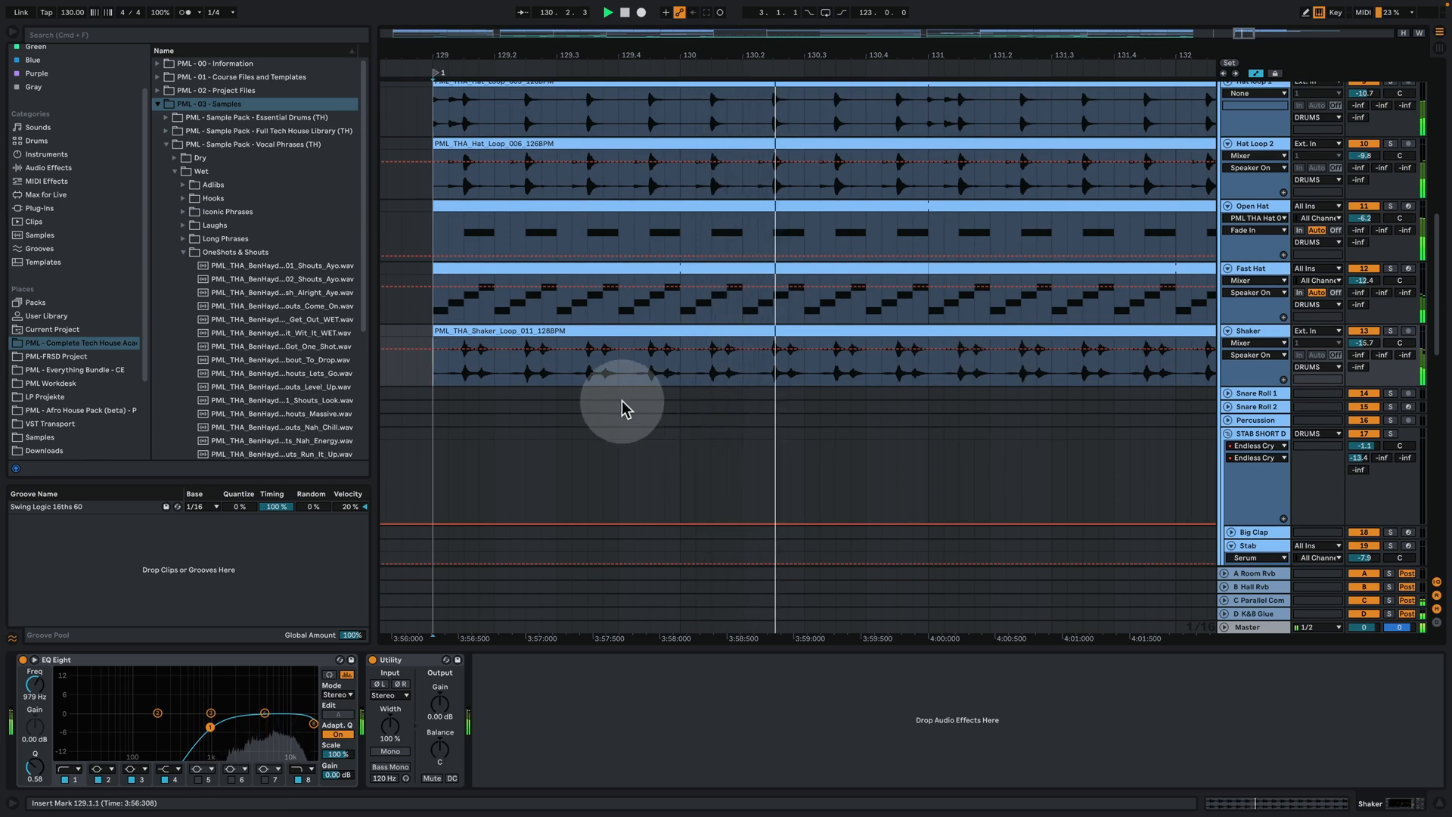
key("space")
Copy the FXLoop_016 Rollercoaster clip to bar 129, solo Snare Roll 1 while it plays, and expand the track to show its automation
left_click_drag(600, 53, 876, 6)
left_click(644, 394)
left_click_drag(644, 394, 894, 401)
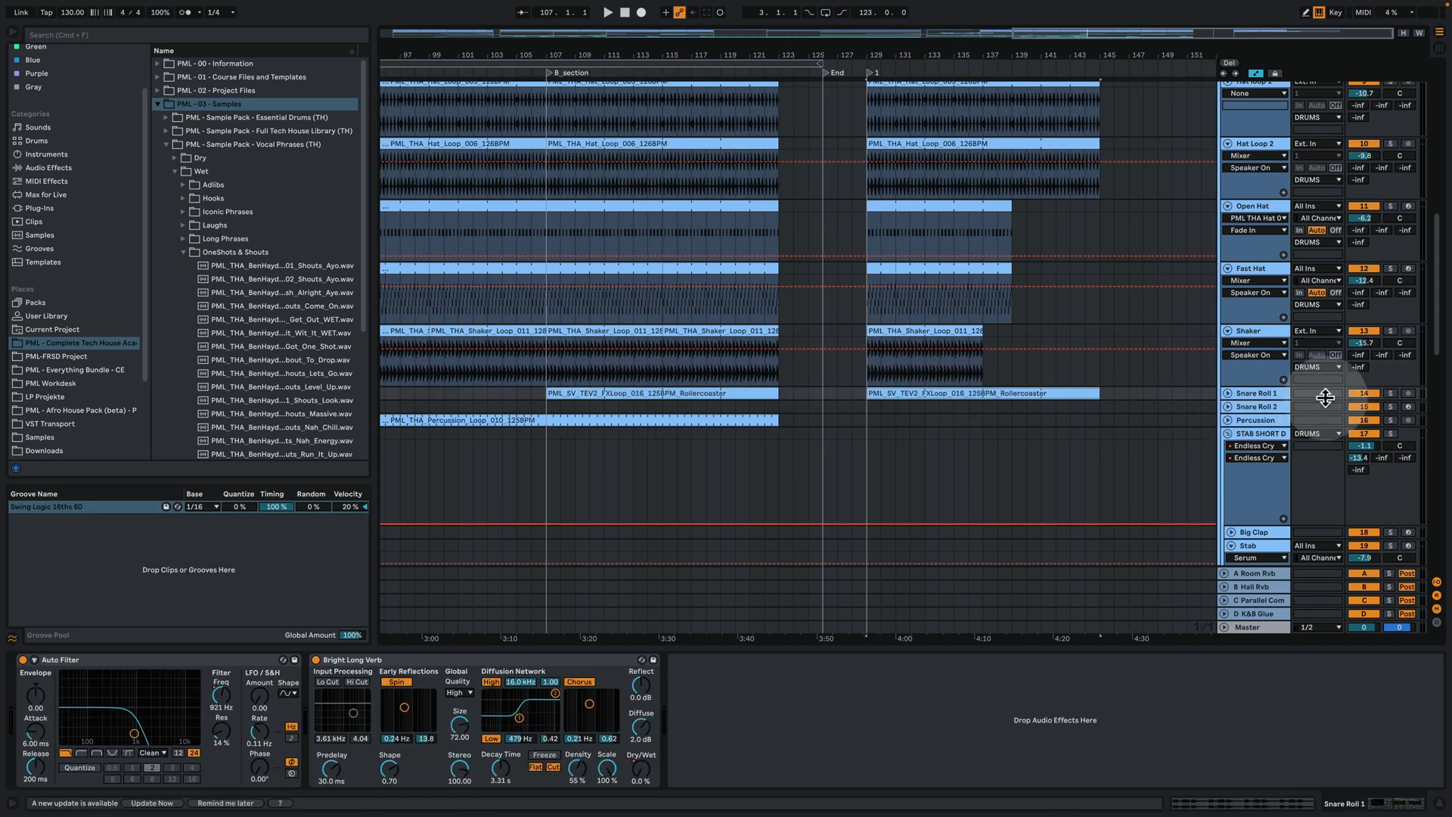
left_click(1390, 394)
key("space")
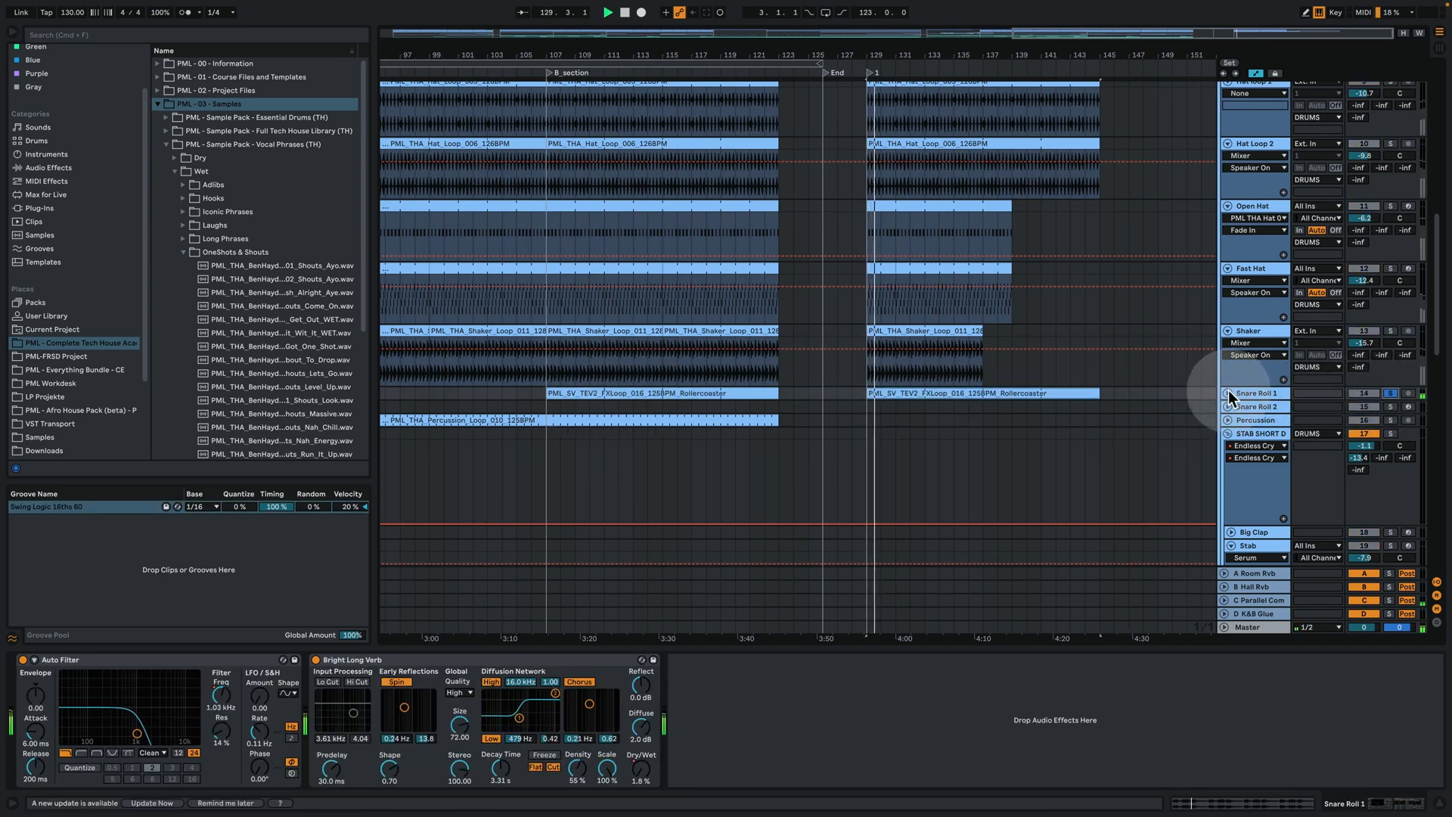
left_click(1228, 393)
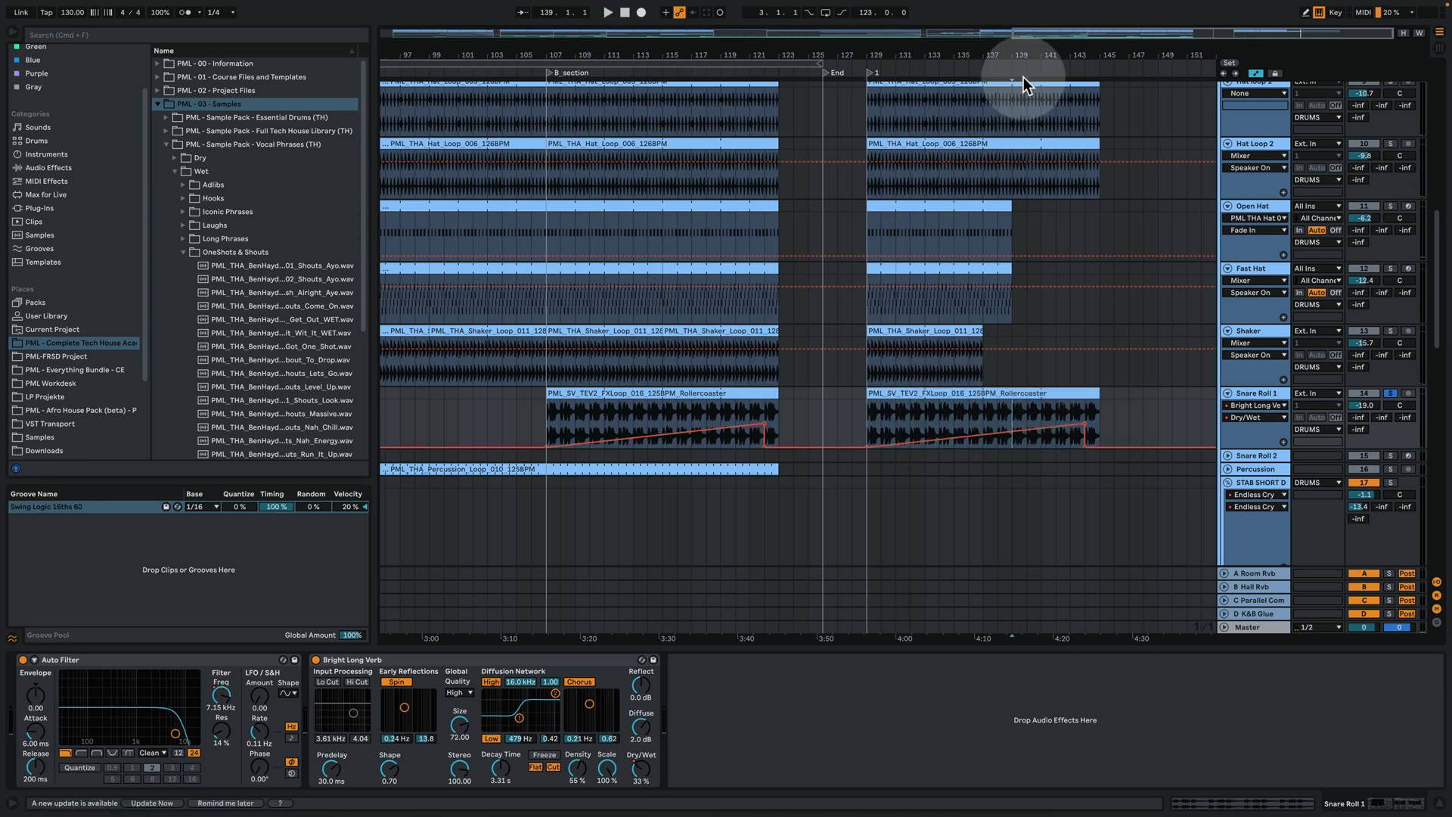
Listen to the soloed snare roll from bar 139, inspect its clip waveform and groove settings, and close the clip
left_click_drag(1025, 56, 824, 422)
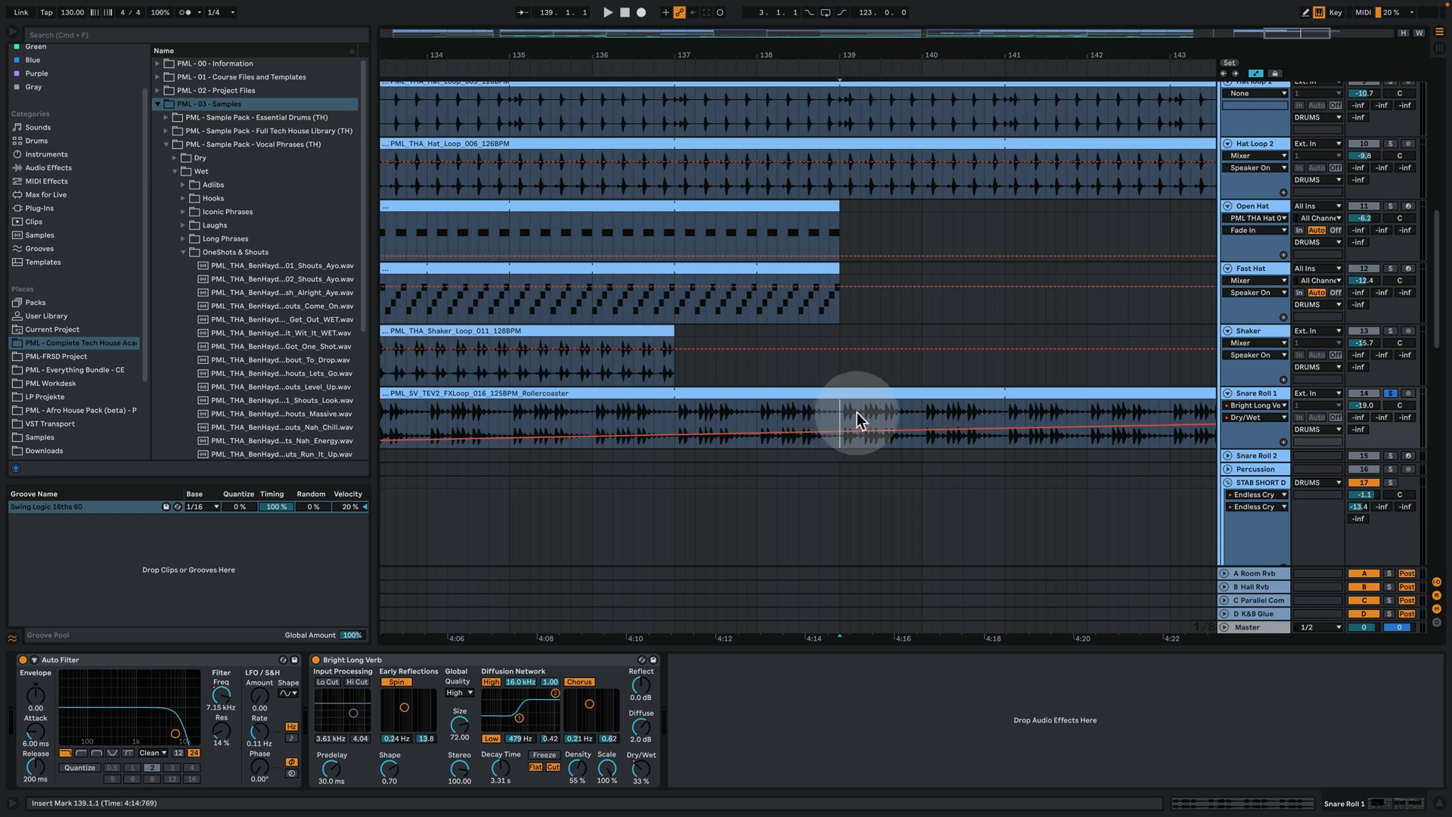
left_click(903, 412)
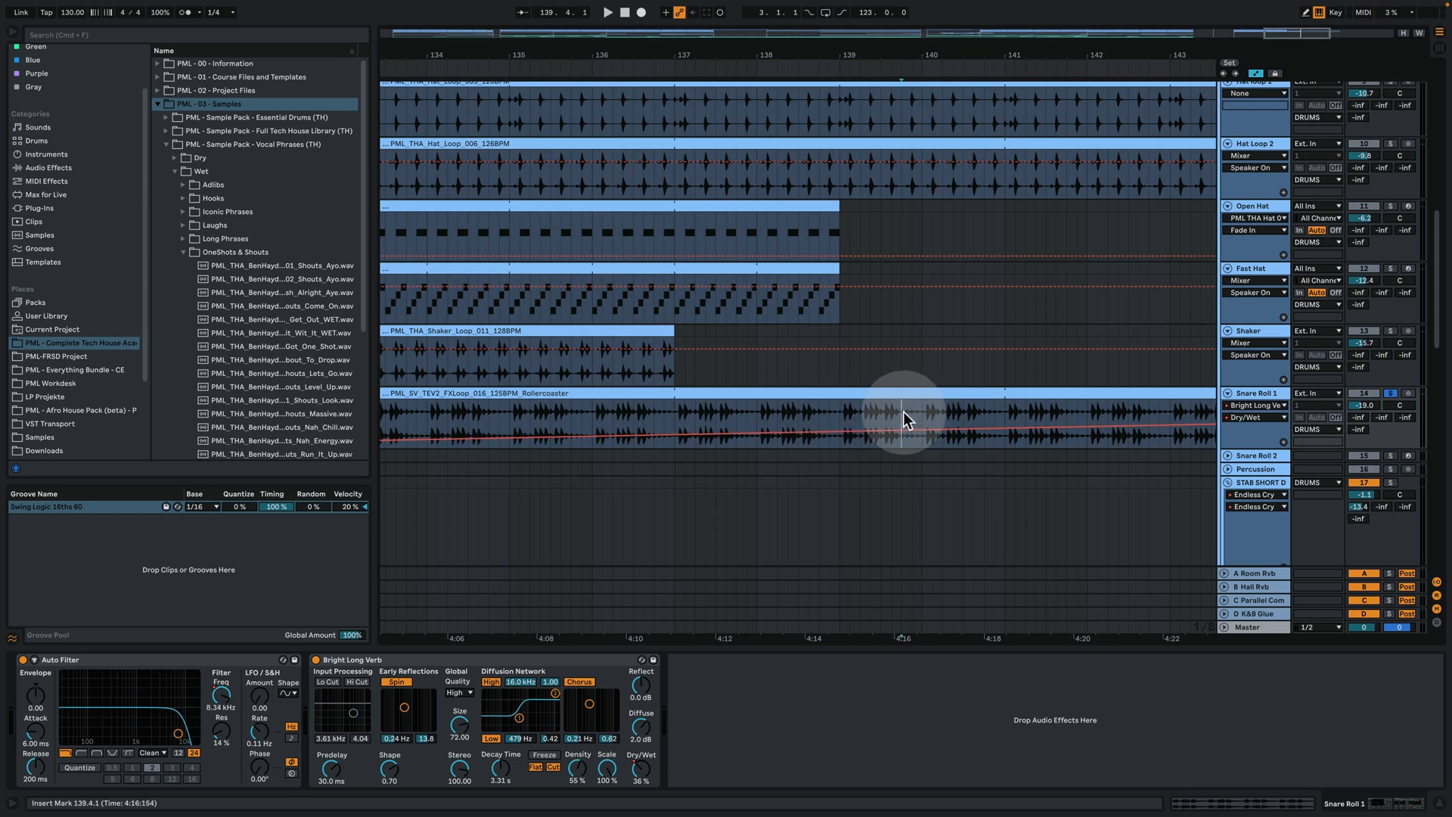
left_click(841, 411)
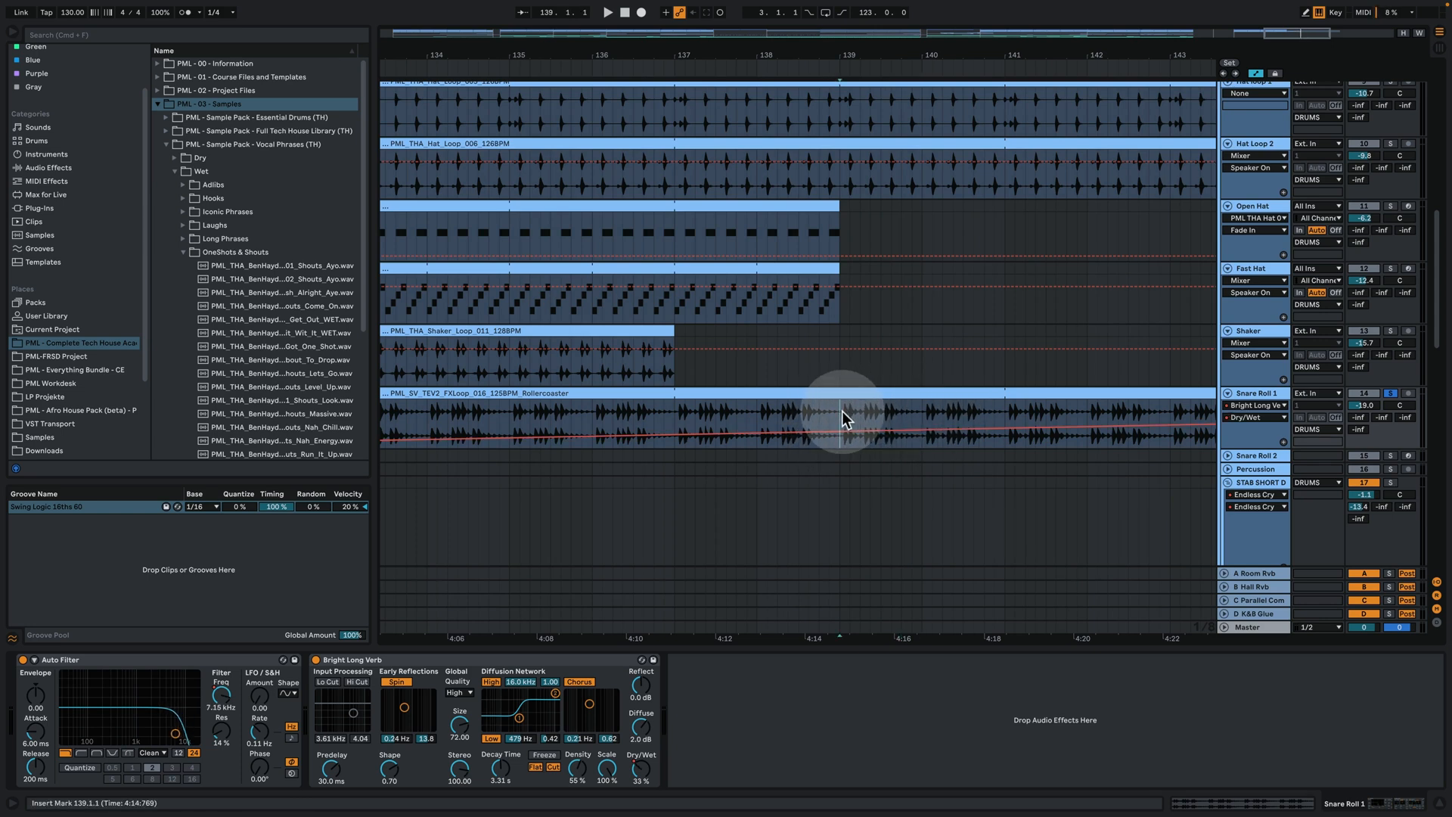
key("space")
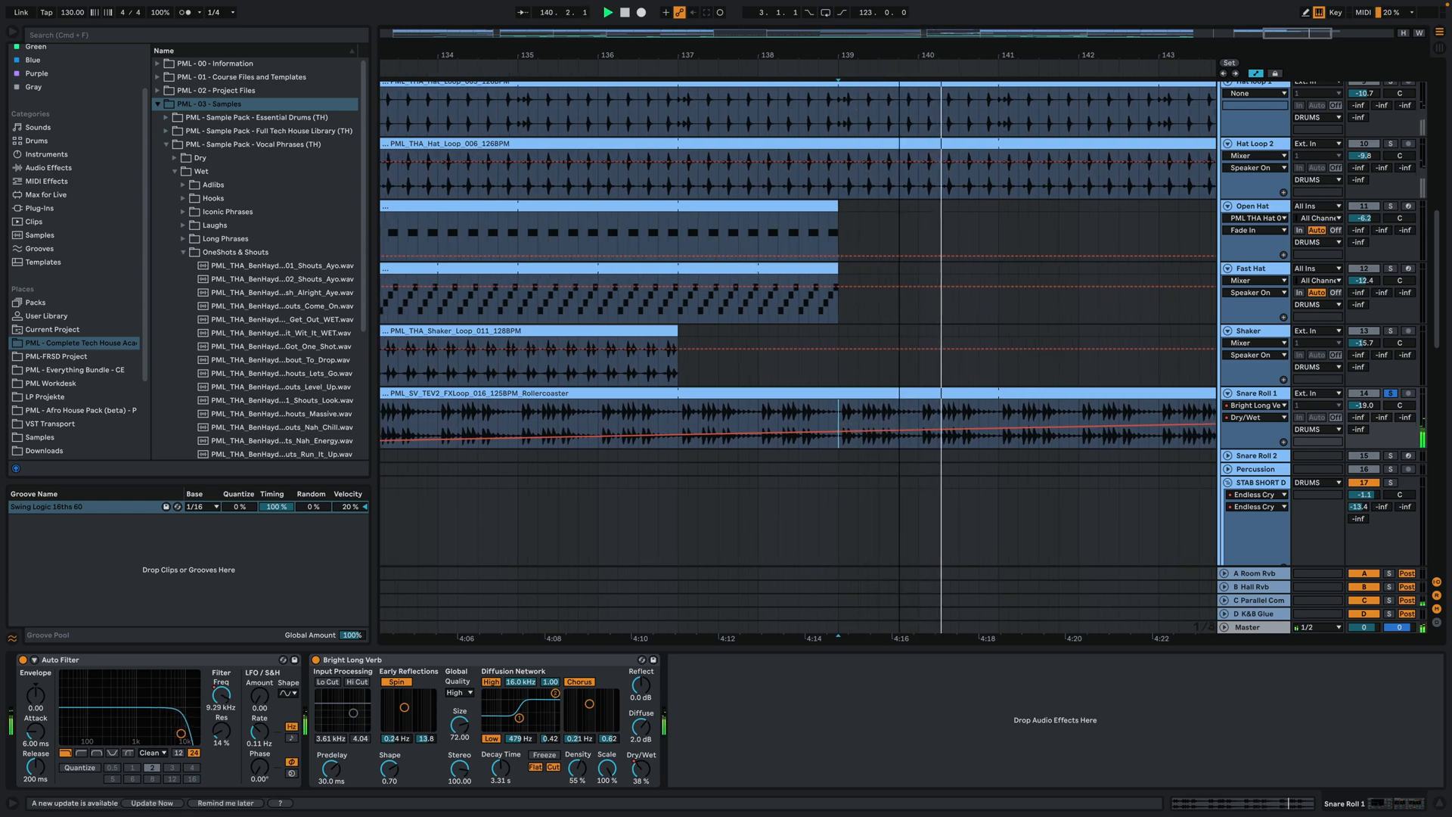
double_click(835, 394)
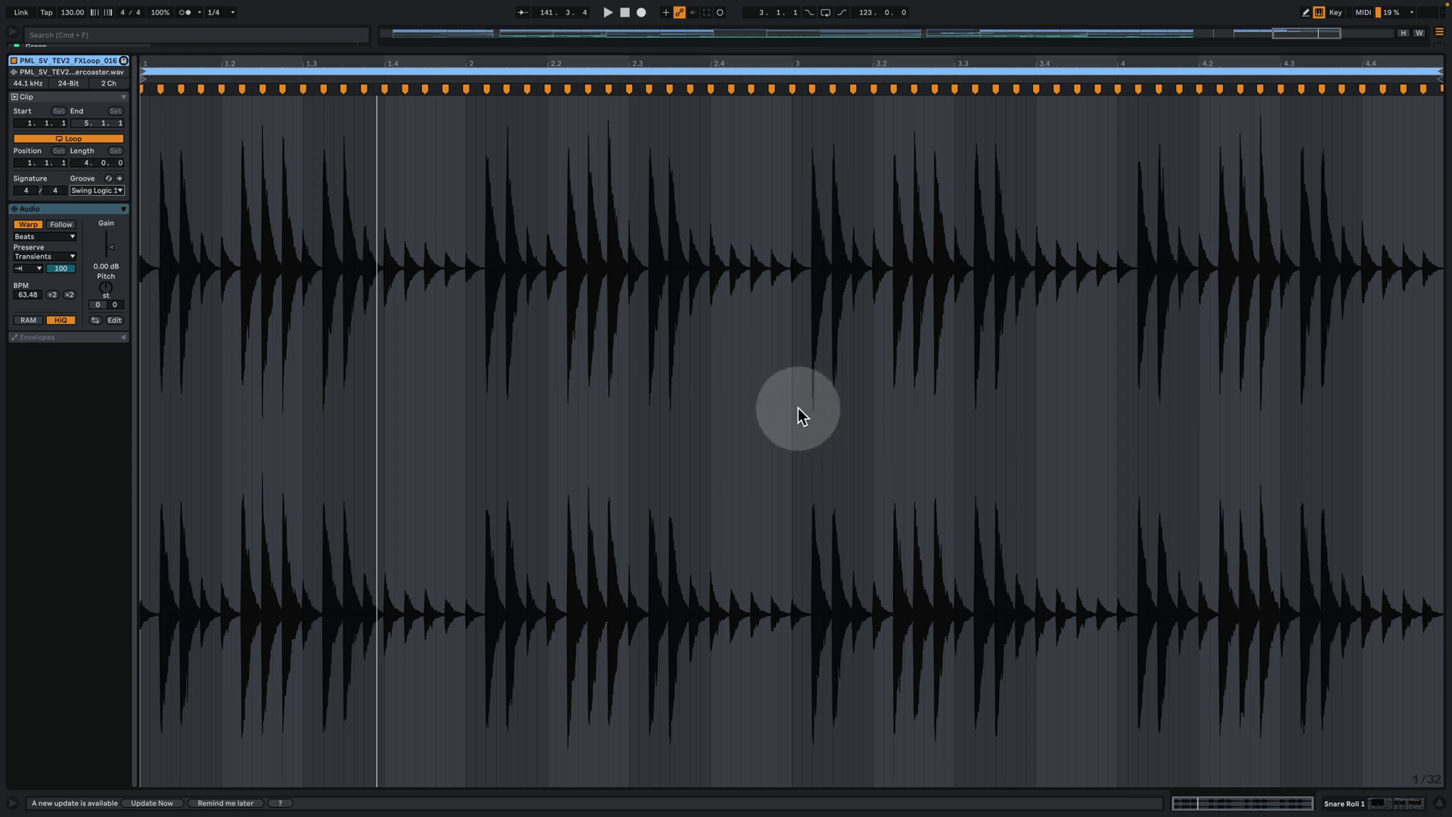
left_click(1370, 803)
Unsolo Snare Roll 1 and listen to it with the other drums from bars 137 and 133
left_click_drag(747, 52, 993, 13)
left_click(960, 374)
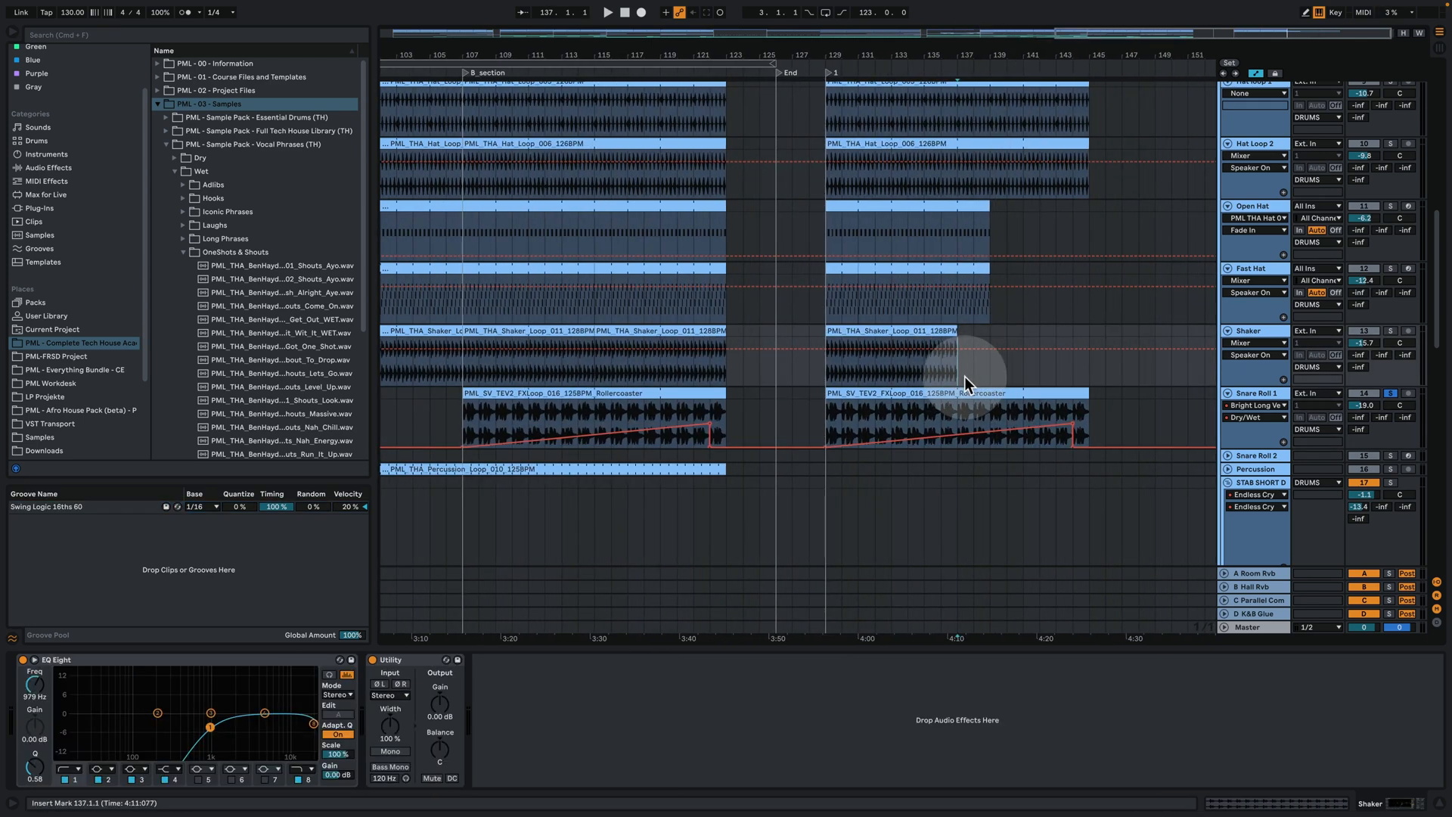
left_click(1390, 393)
key("space")
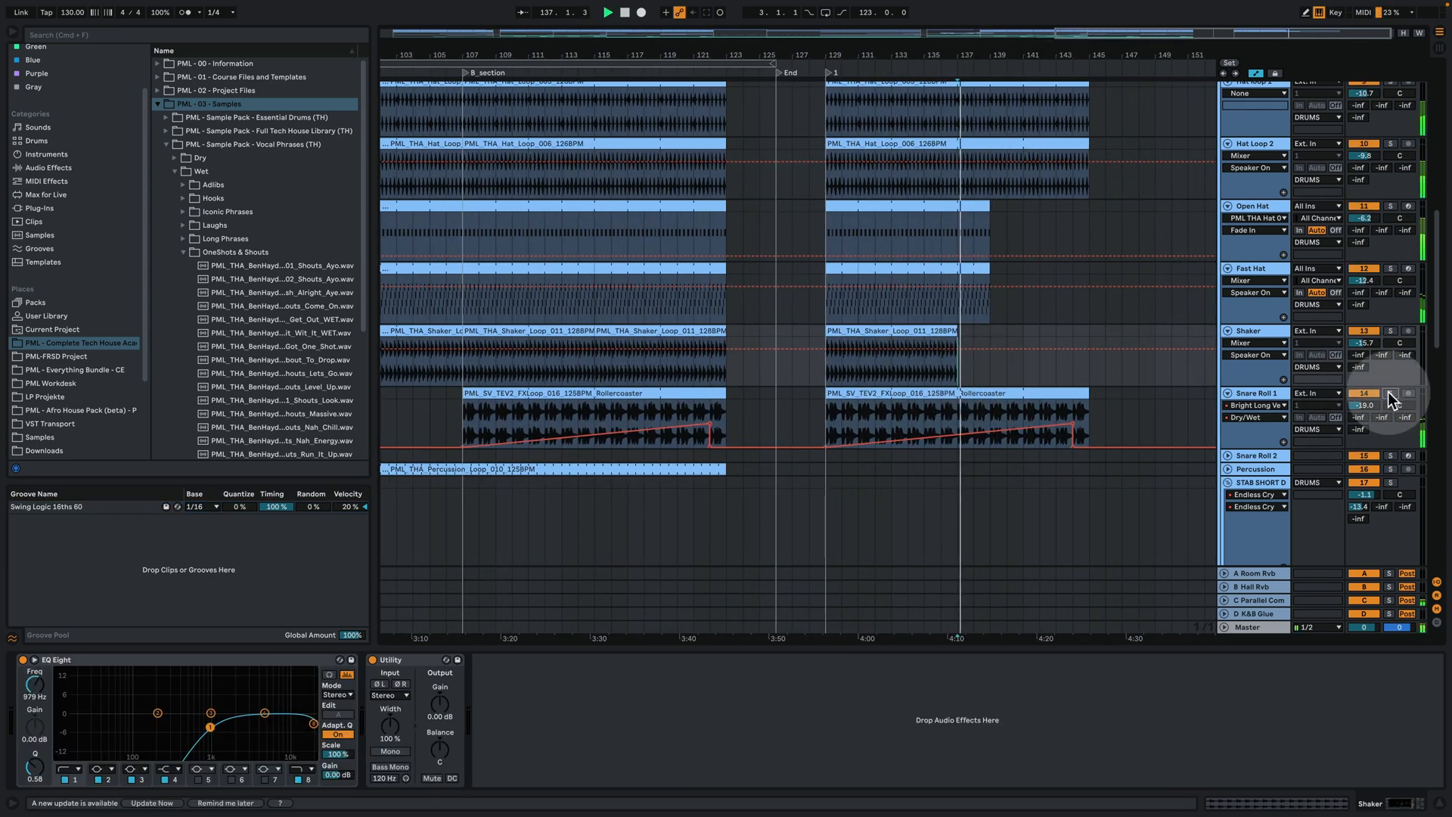
left_click(892, 369)
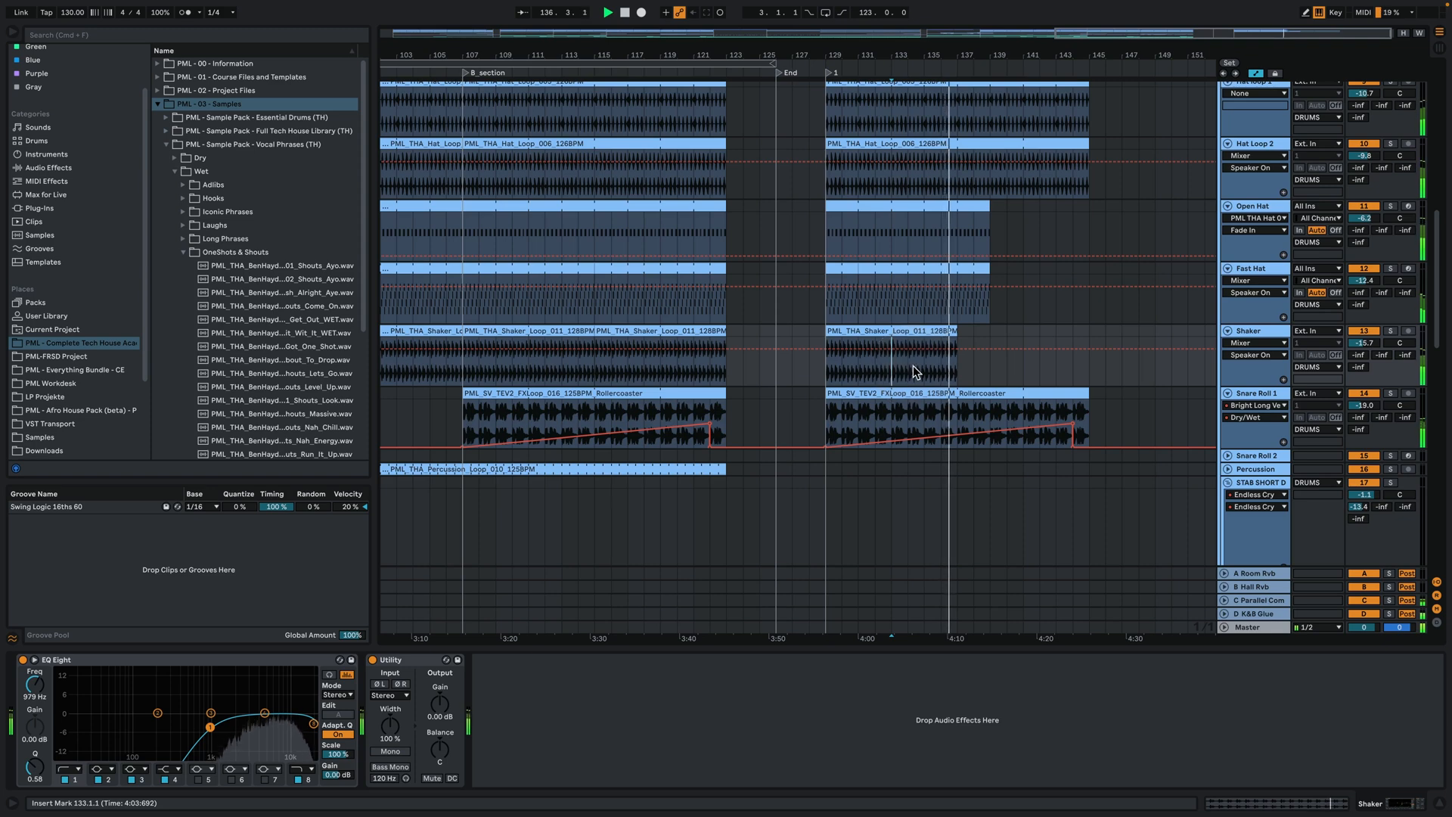
Show the Snare Roll 1 effects, and play the Break/Build from bar 79 into the Drop
left_click(1271, 390)
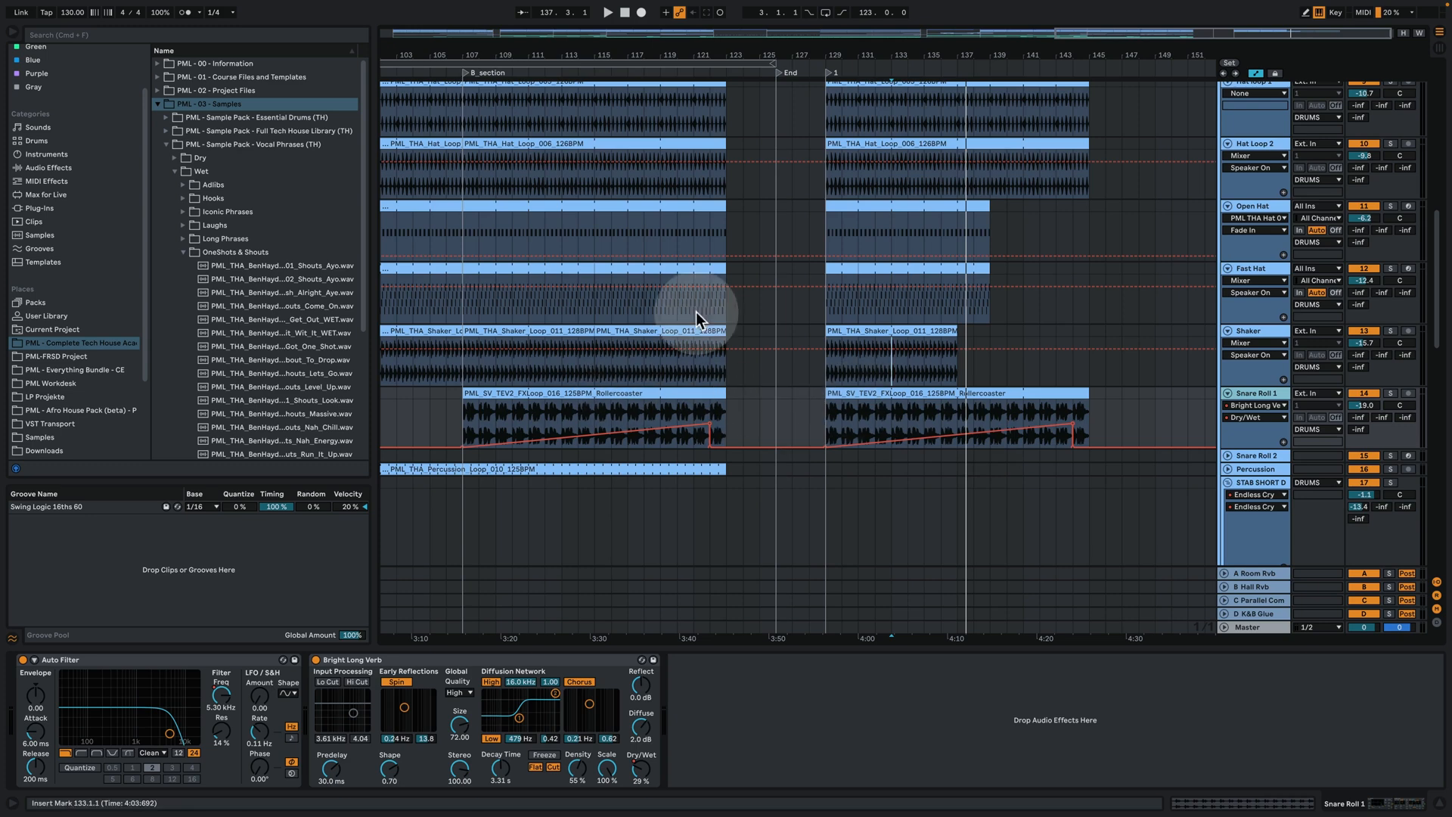
left_click_drag(812, 54, 1035, 28)
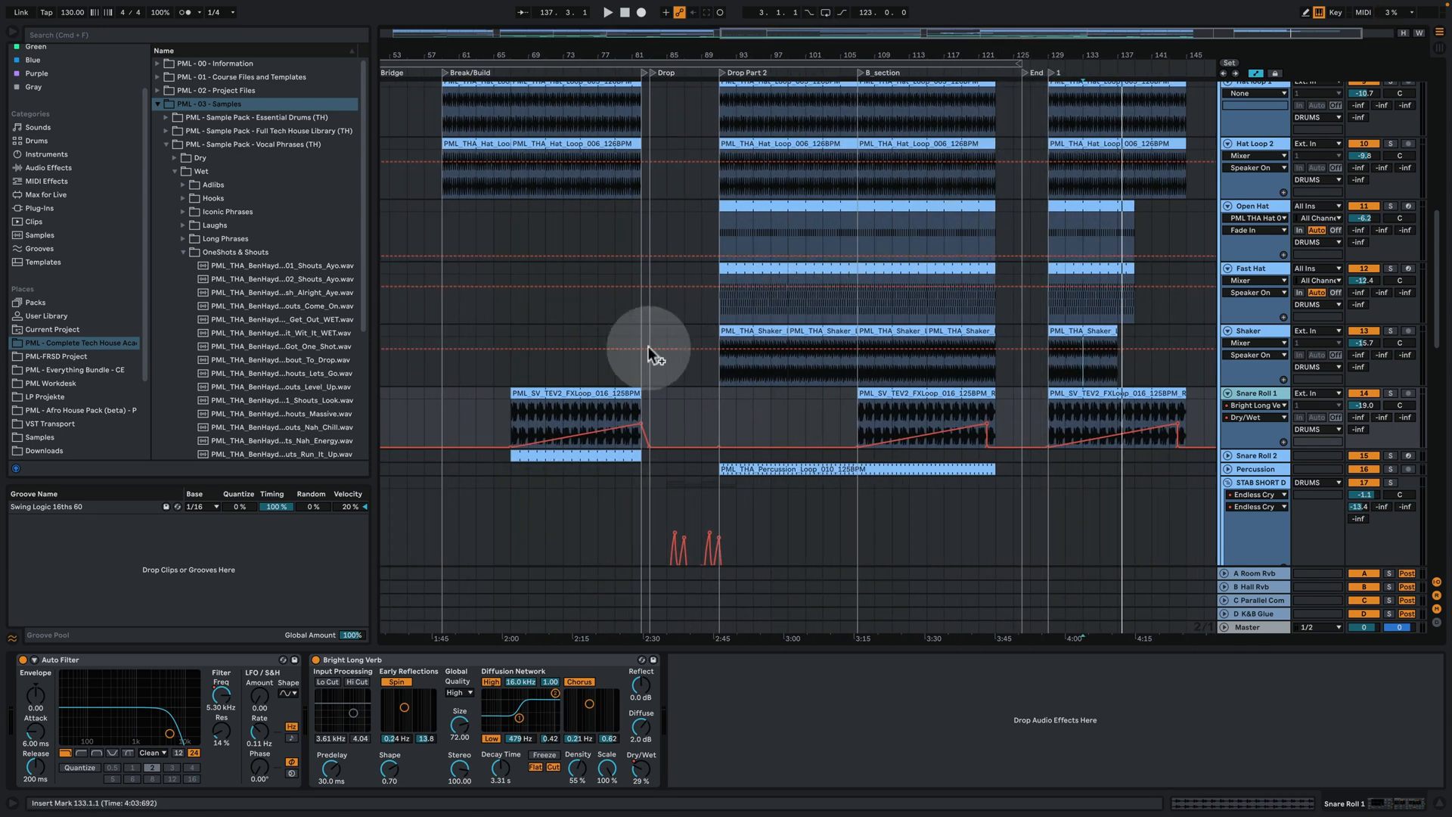
left_click(610, 364)
key("space")
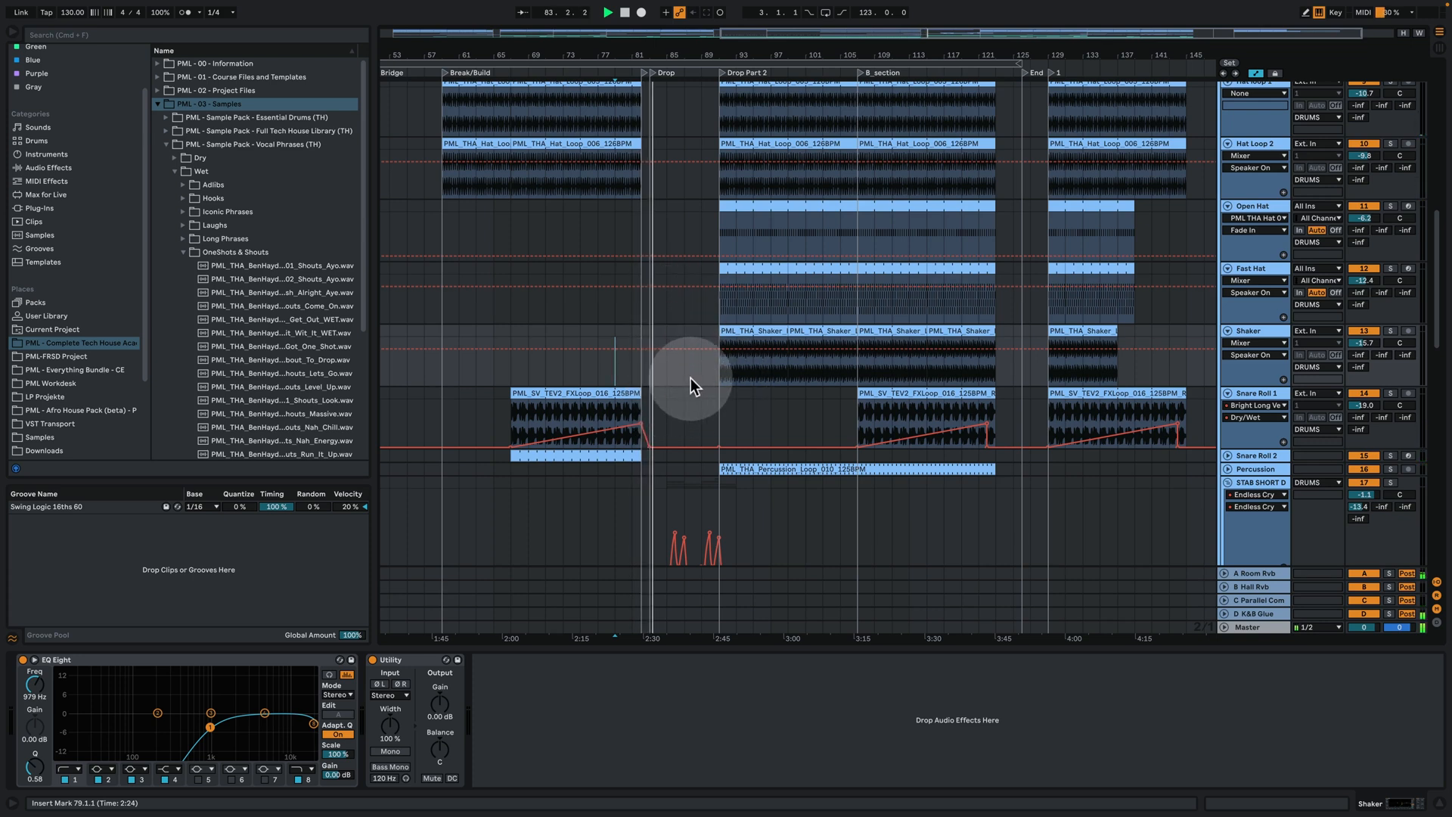
left_click(739, 389)
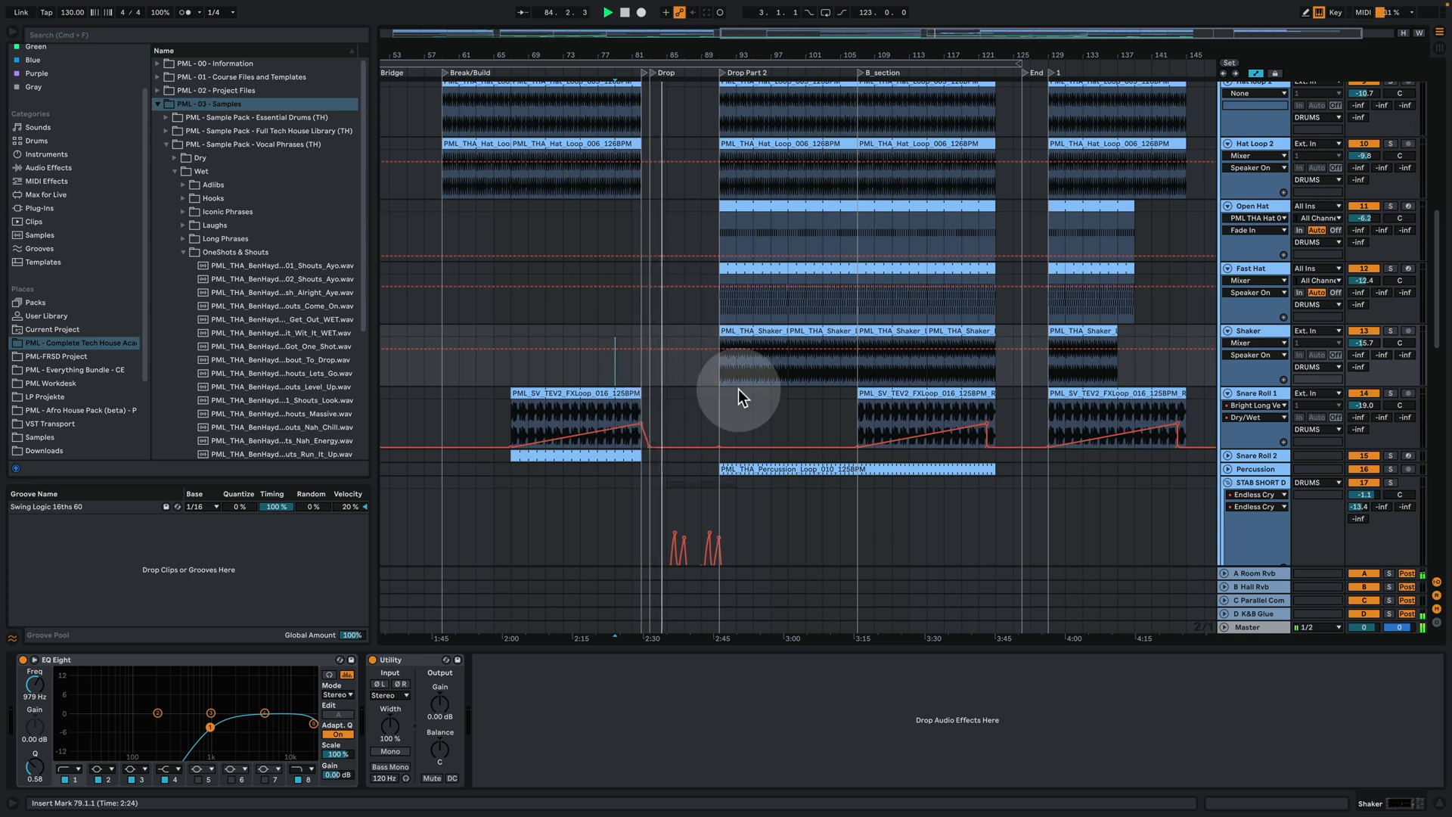
left_click(756, 476)
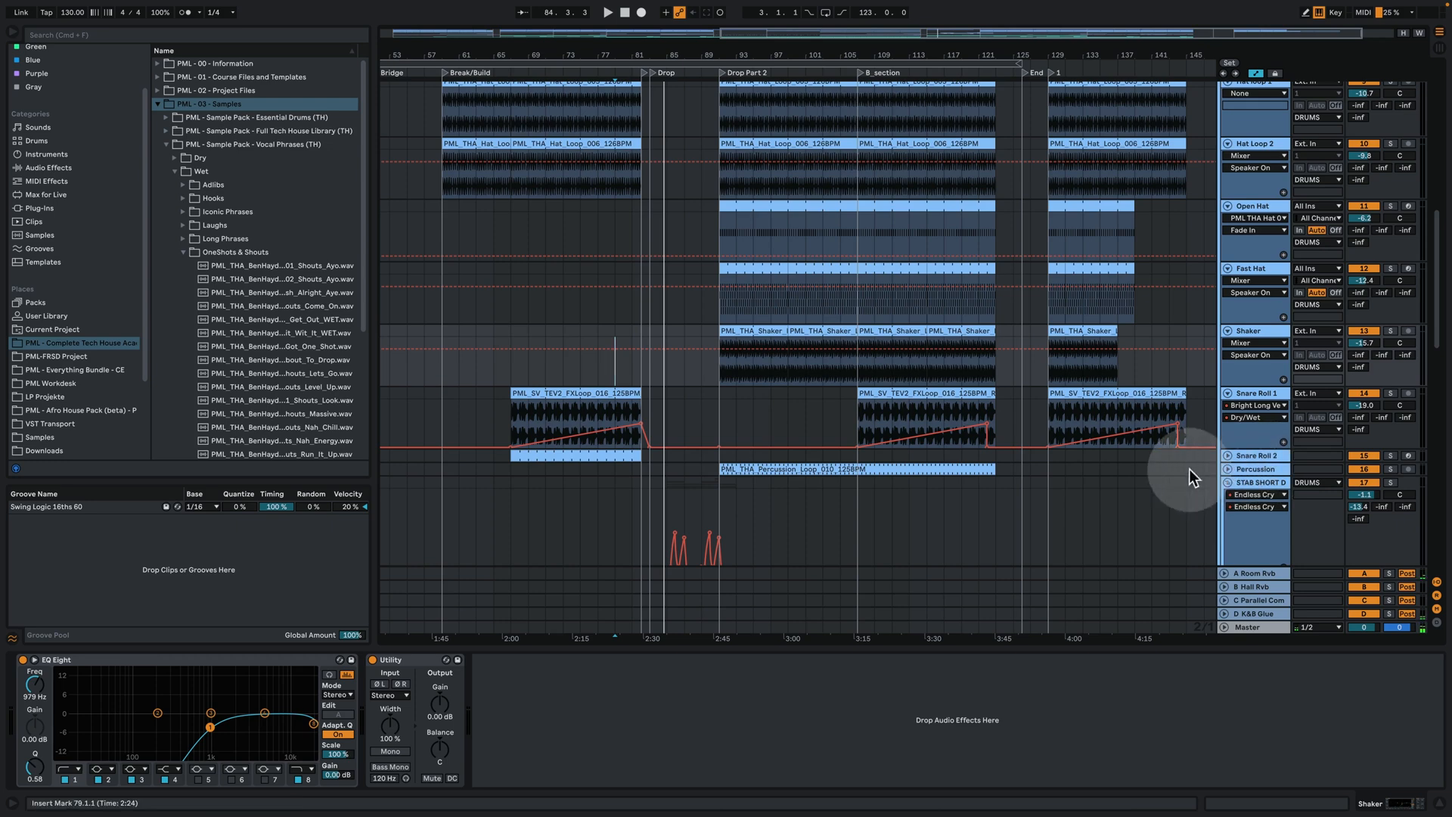
Copy the PML_THA_Percussion_Loop_010 clip to bar 129 and expand the Percussion track
left_click(745, 465)
left_click_drag(743, 466, 1070, 467)
left_click(1227, 469)
Solo the Percussion track, listen to its loop from bar 129, check its devices, and unsolo it
left_click_drag(1067, 54, 700, 136)
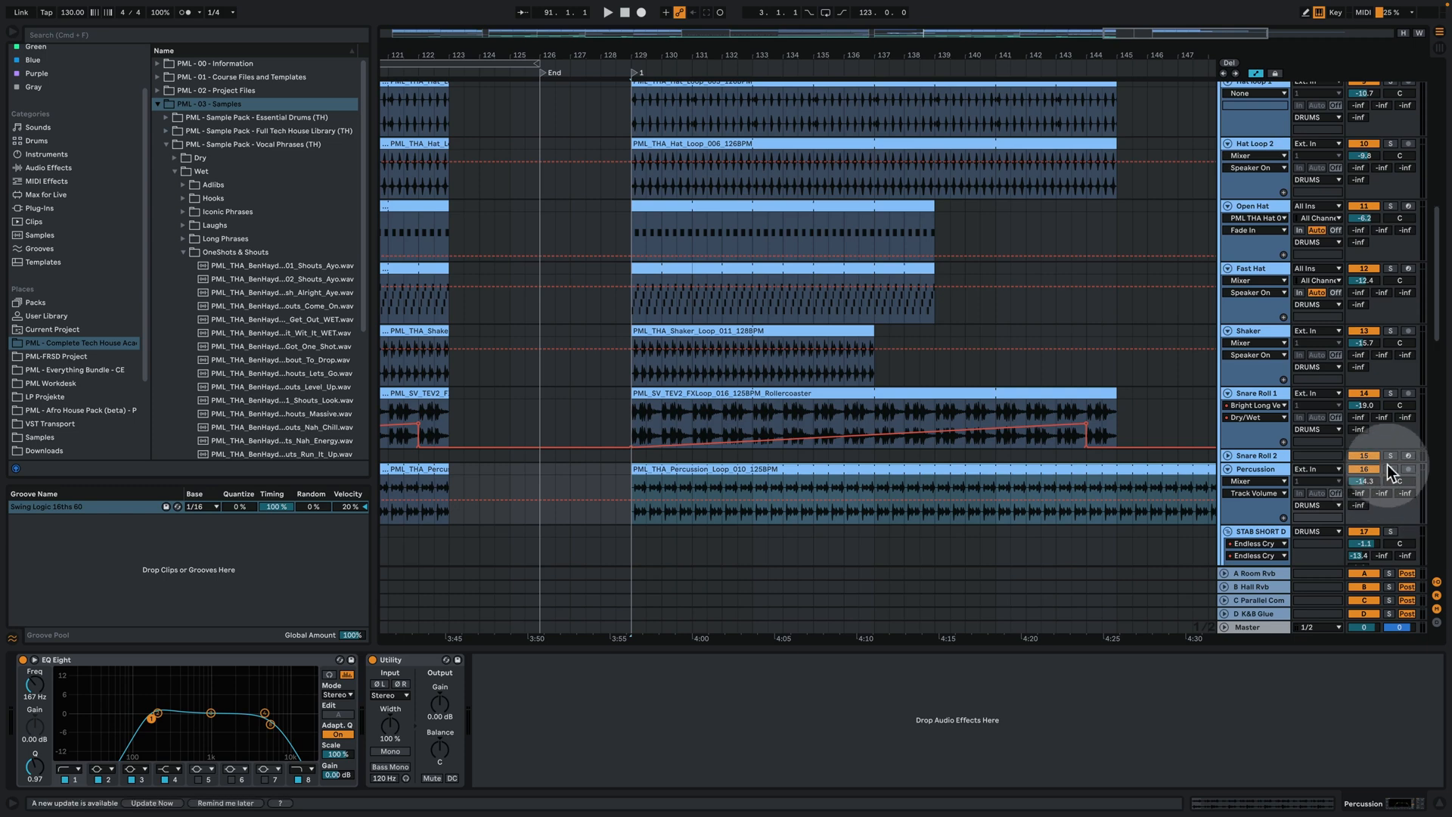
left_click_drag(625, 53, 561, 53)
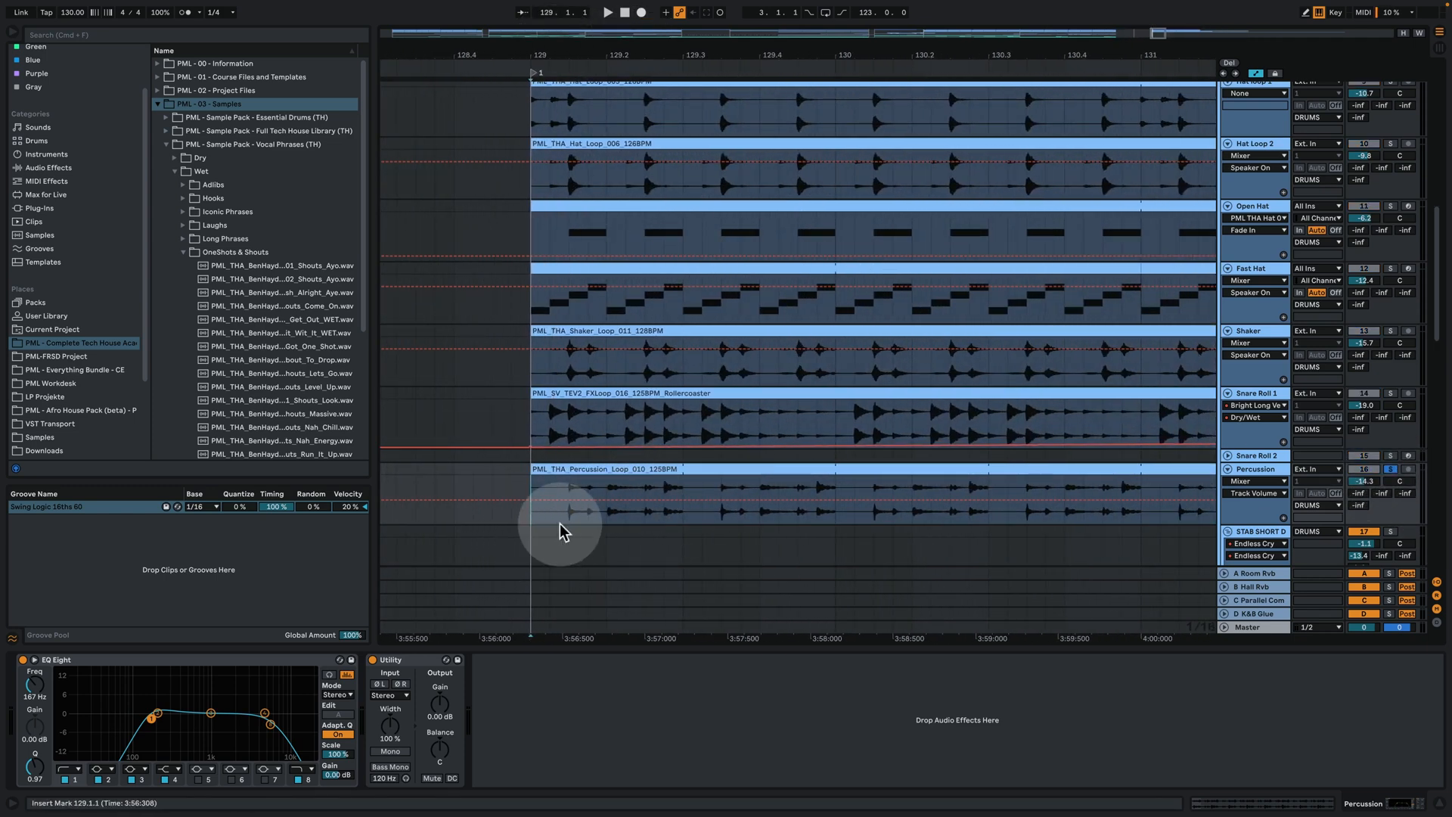
key("space")
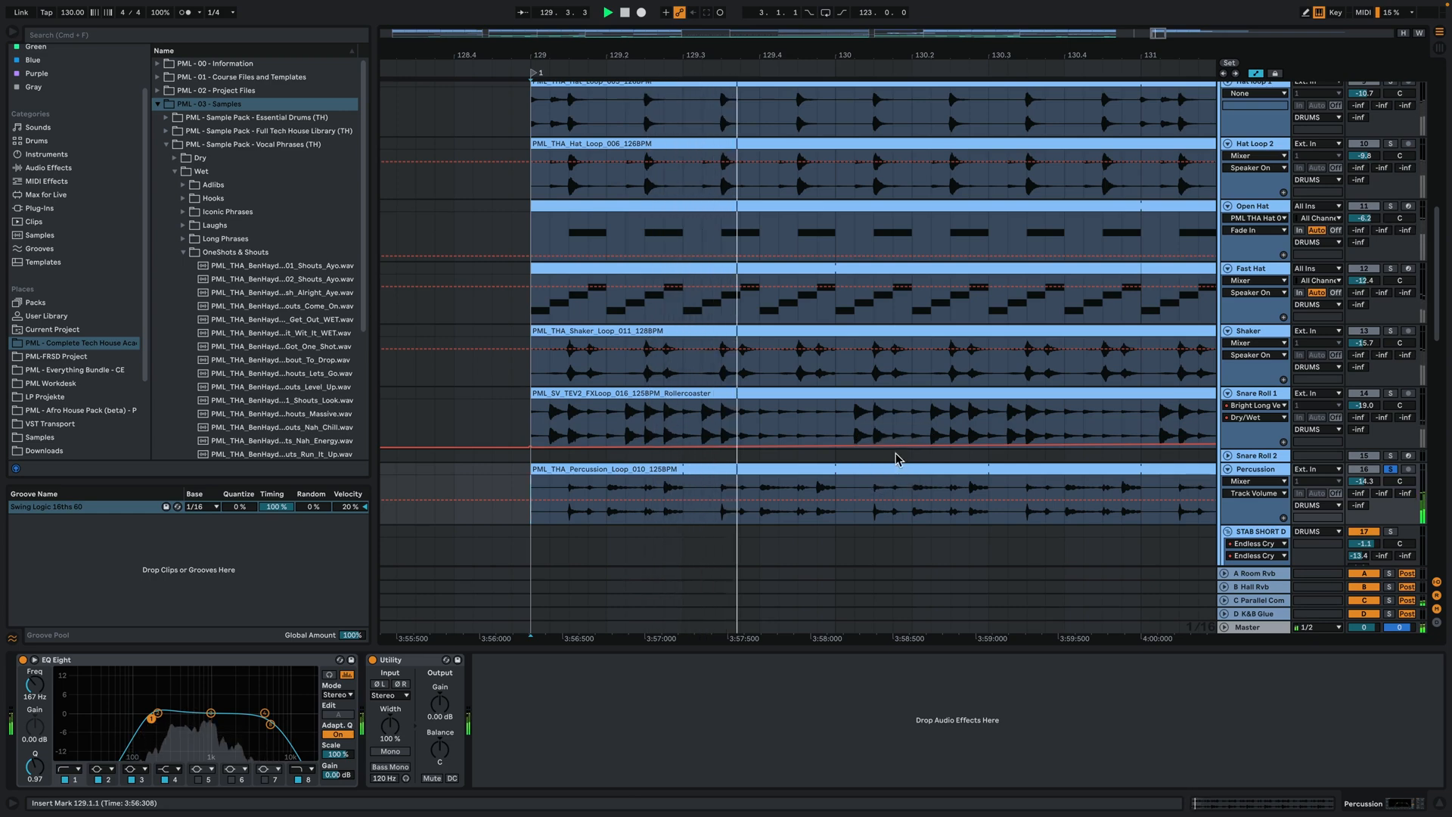
key("space")
left_click_drag(651, 55, 516, 18)
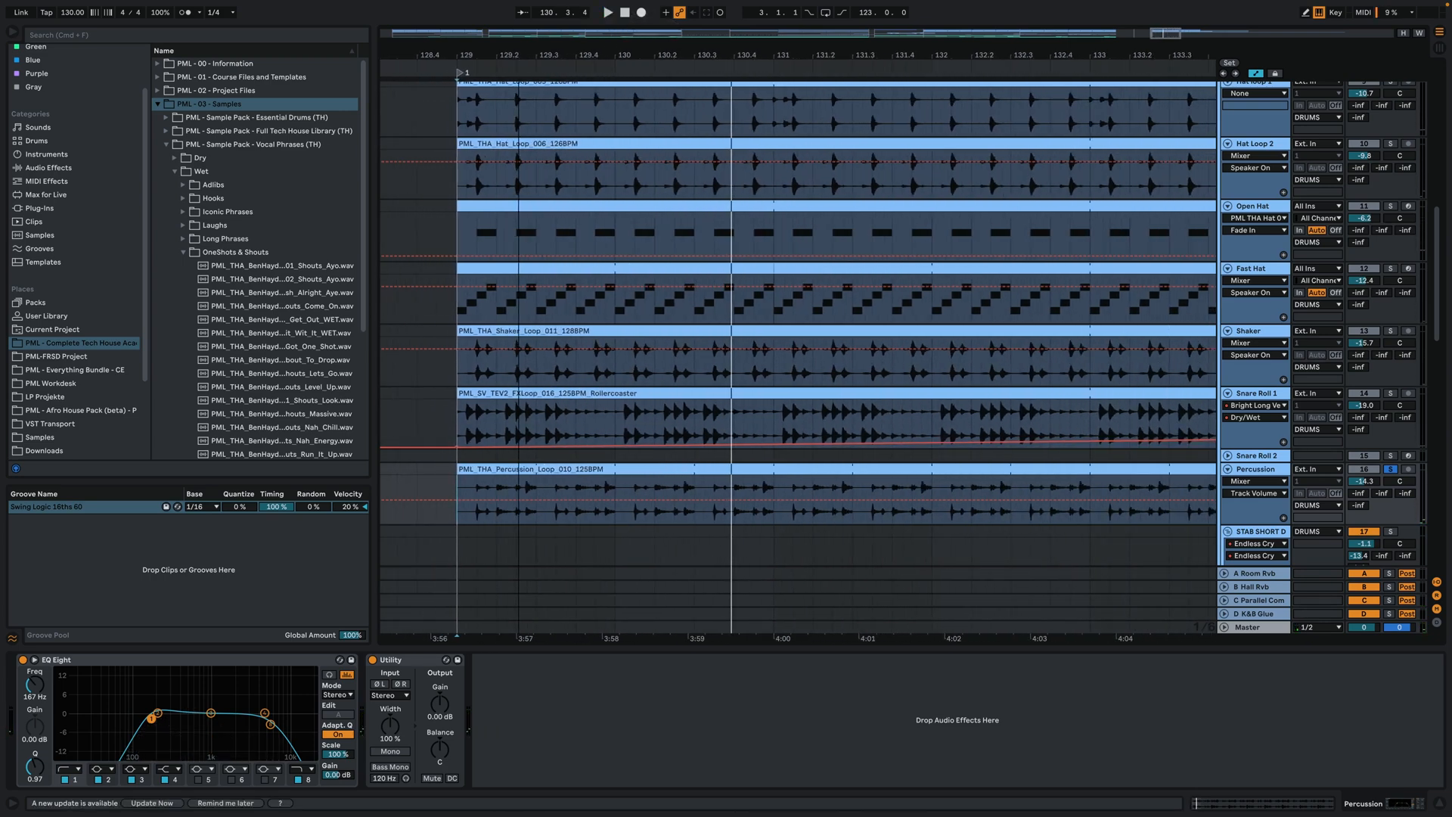
left_click(1276, 471)
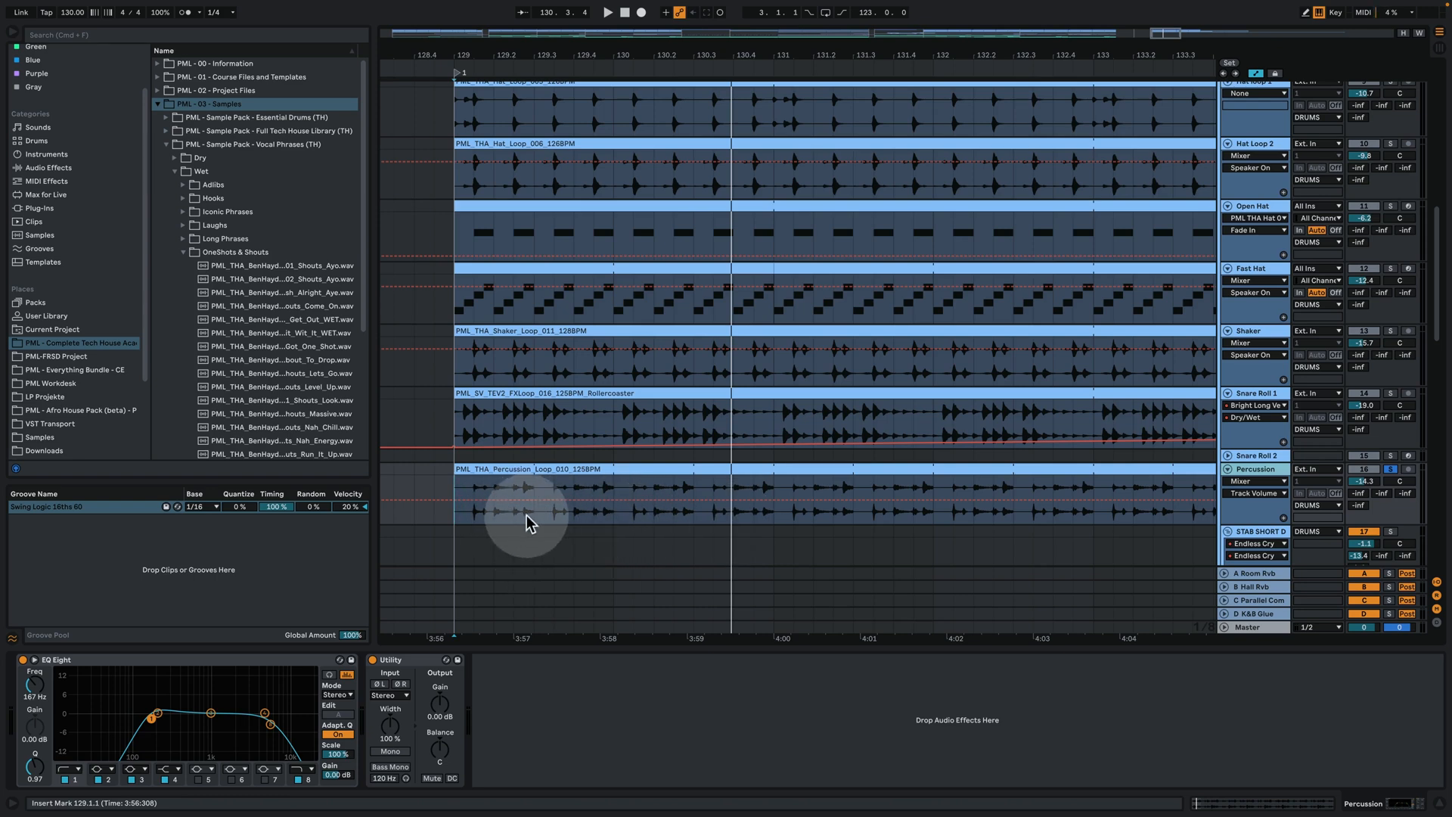
left_click_drag(525, 53, 522, 75)
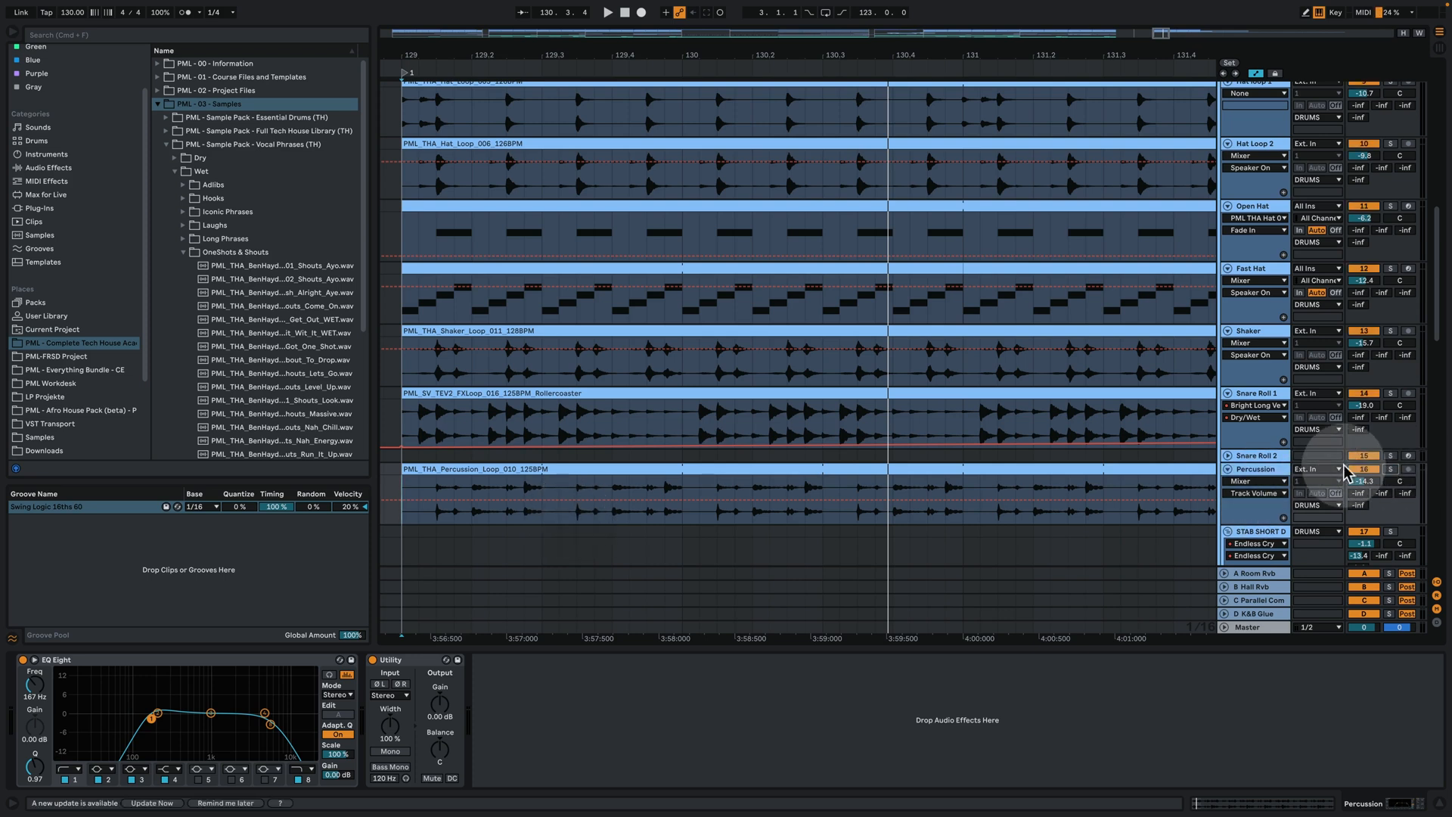
Deactivate the Snare Roll 1 clip at bar 129 and play the drum layers from there
left_click(416, 419)
left_click(502, 394)
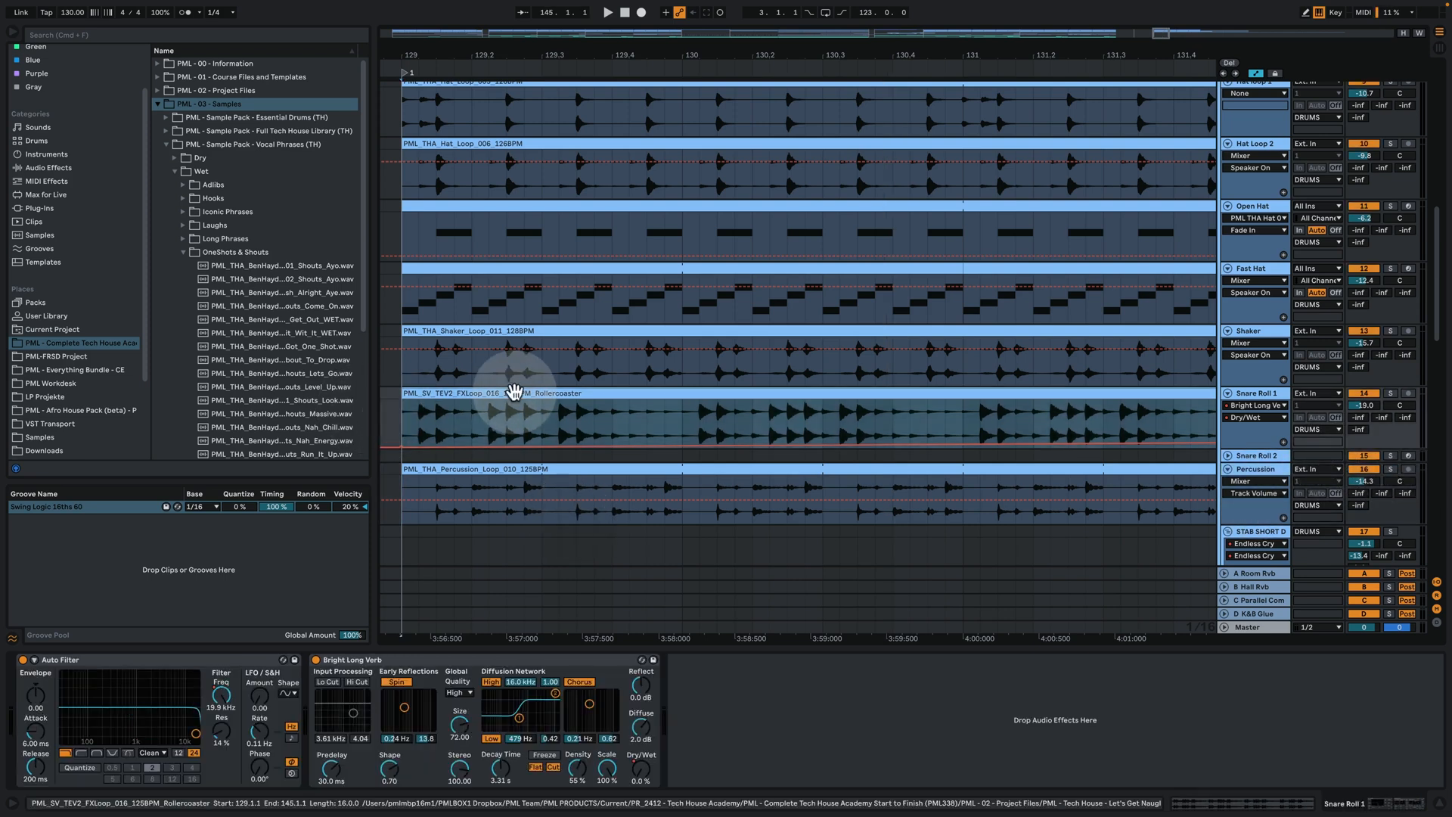
left_click_drag(512, 55, 492, 53)
key("space")
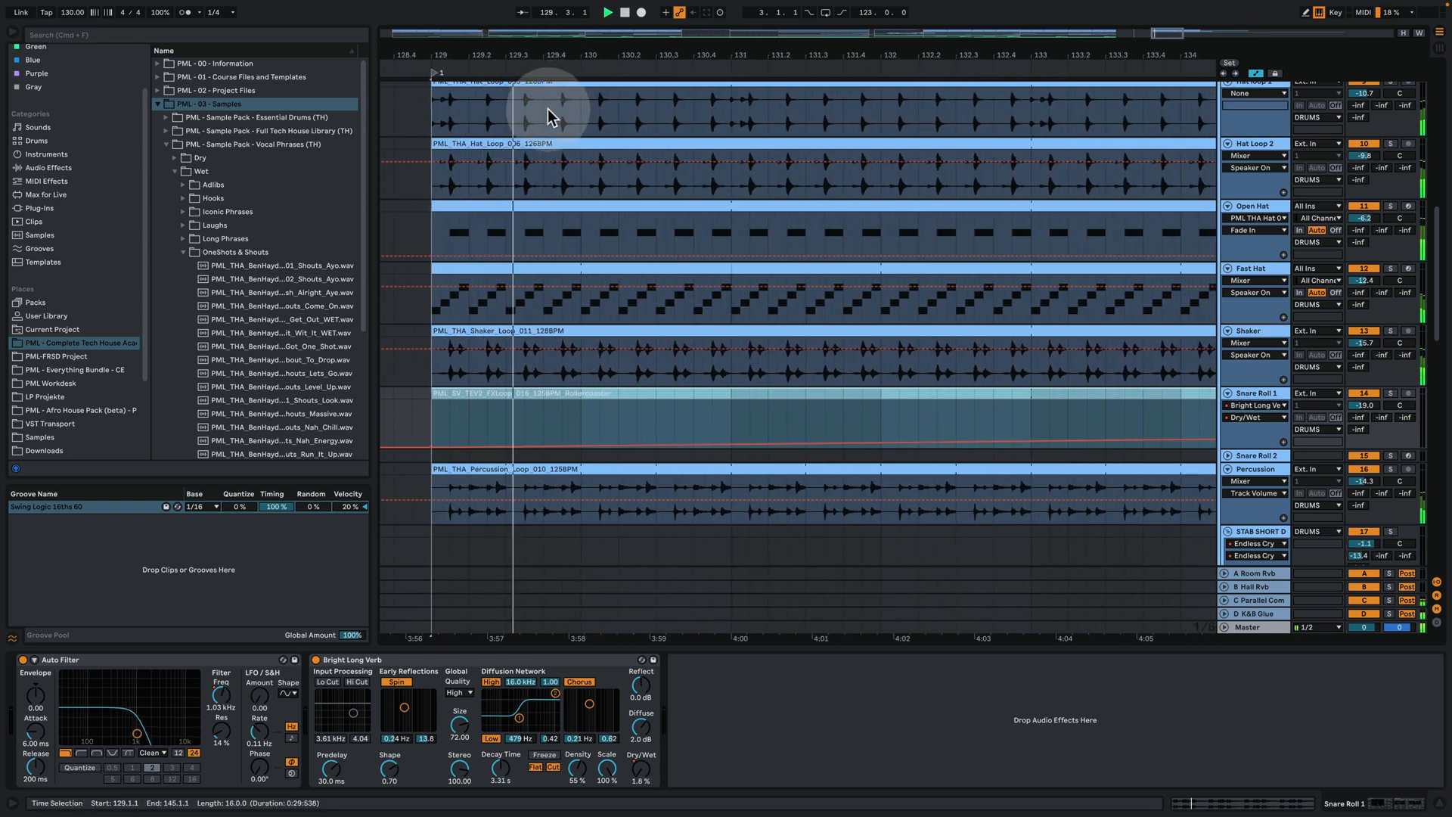
Toggle the Percussion track's solo during playback to hear its part in the groove, and show its devices
left_click(1387, 466)
left_click(1388, 468)
left_click(850, 182)
left_click_drag(959, 53, 632, 65)
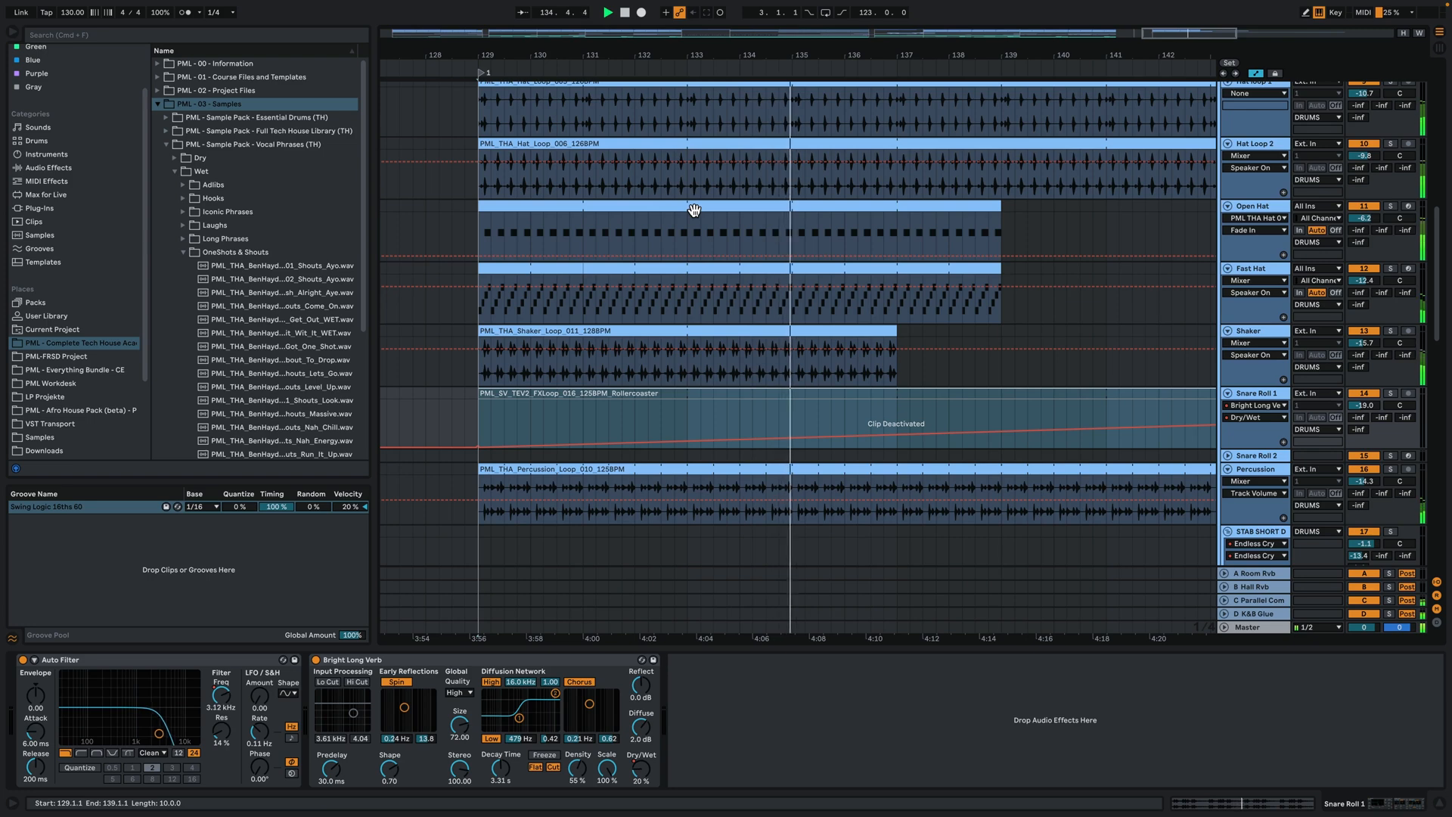
left_click(760, 348)
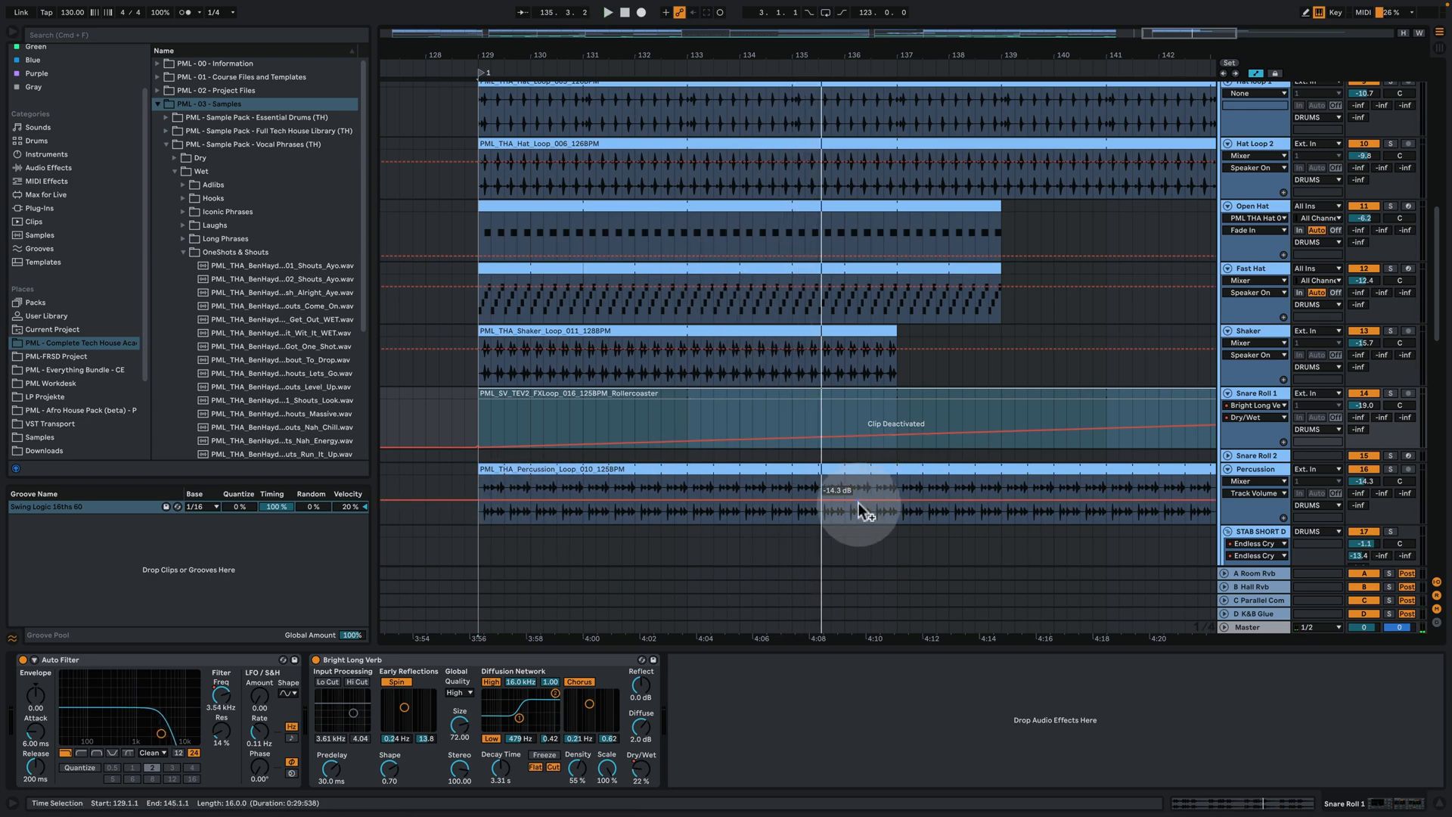
left_click(1266, 470)
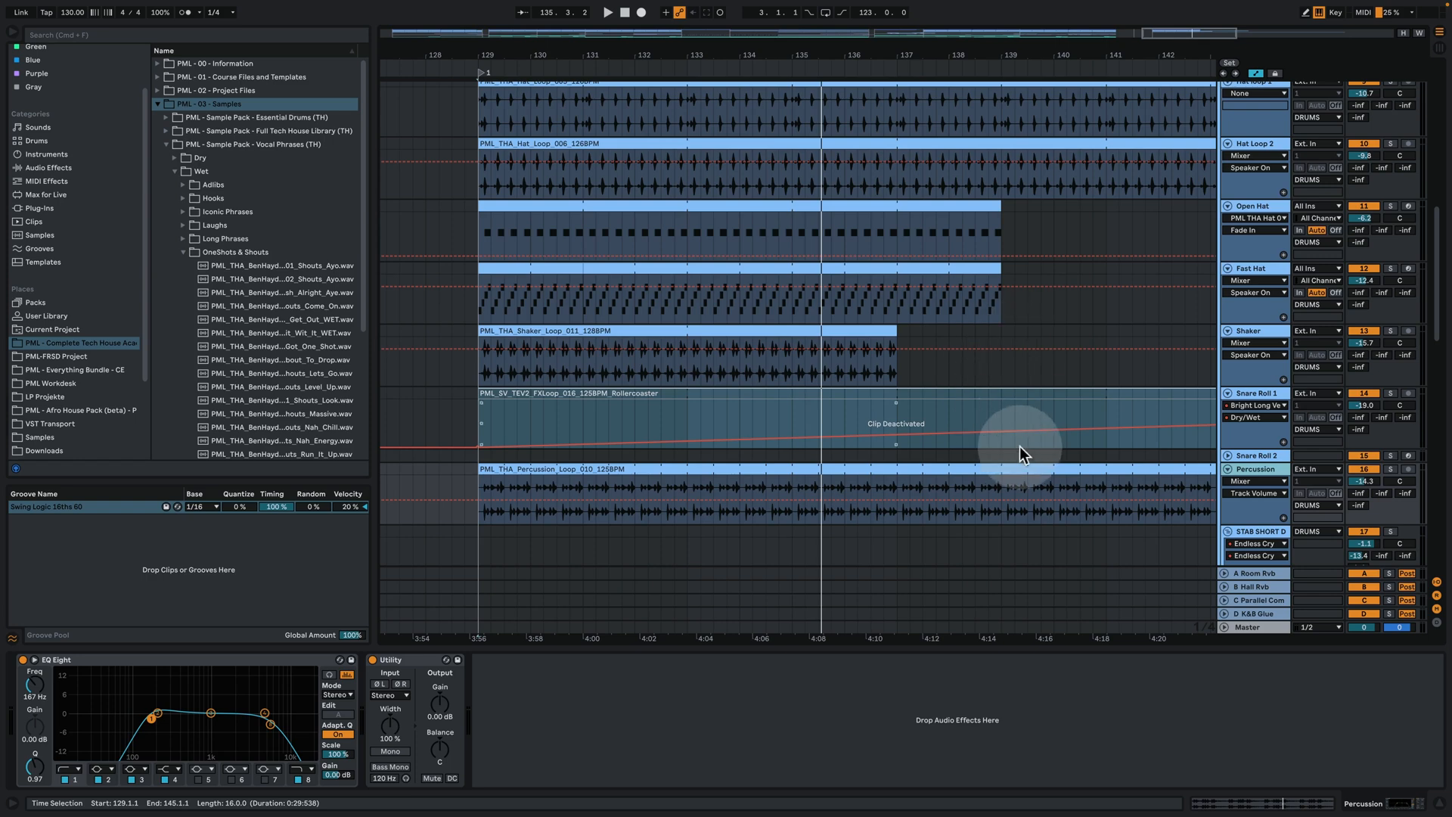
Hide the device view and bring the Cowbell track's clip in Drop Part 2 and the B_section into view
left_click(1441, 808)
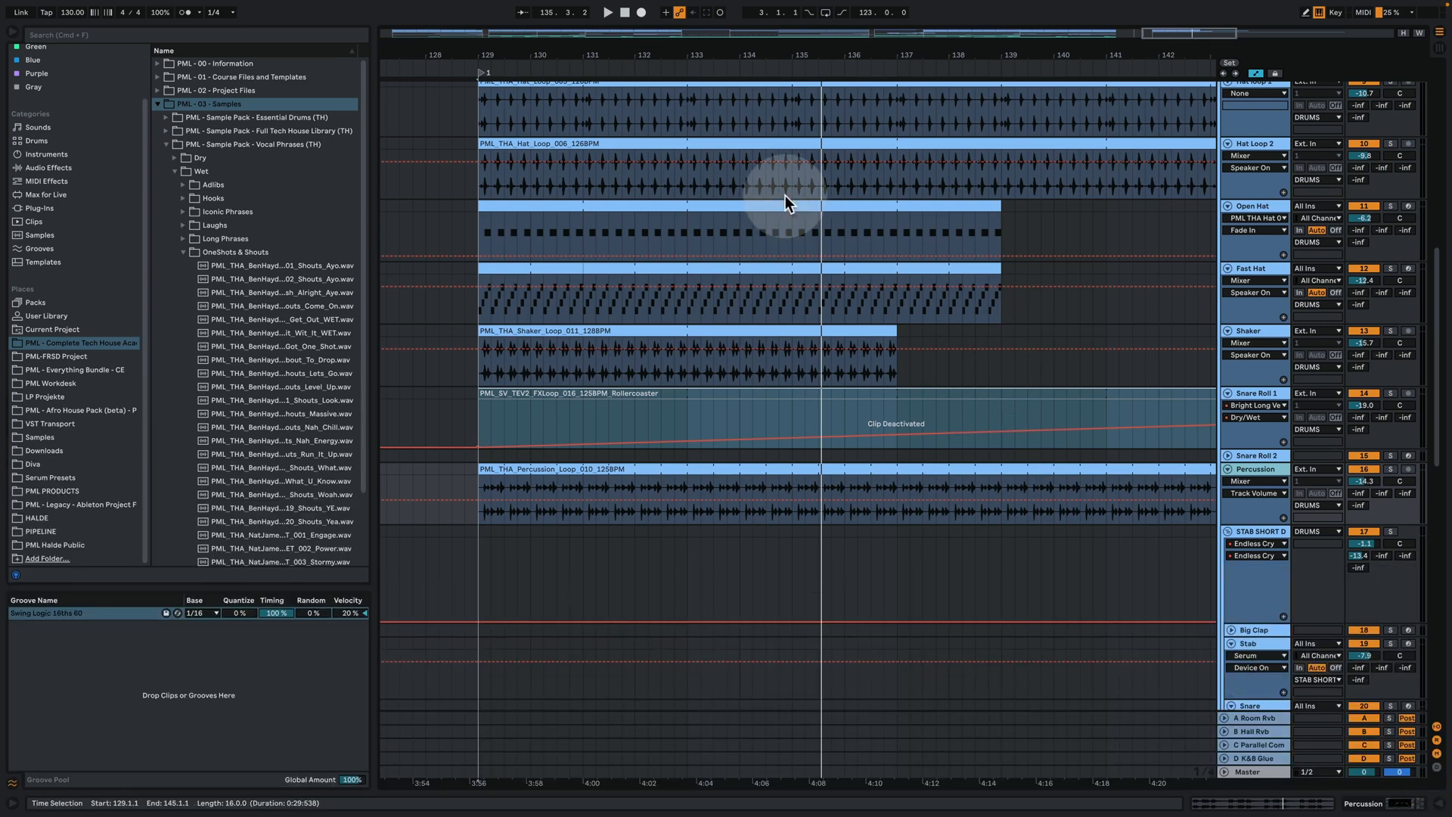
left_click_drag(779, 56, 1002, 57)
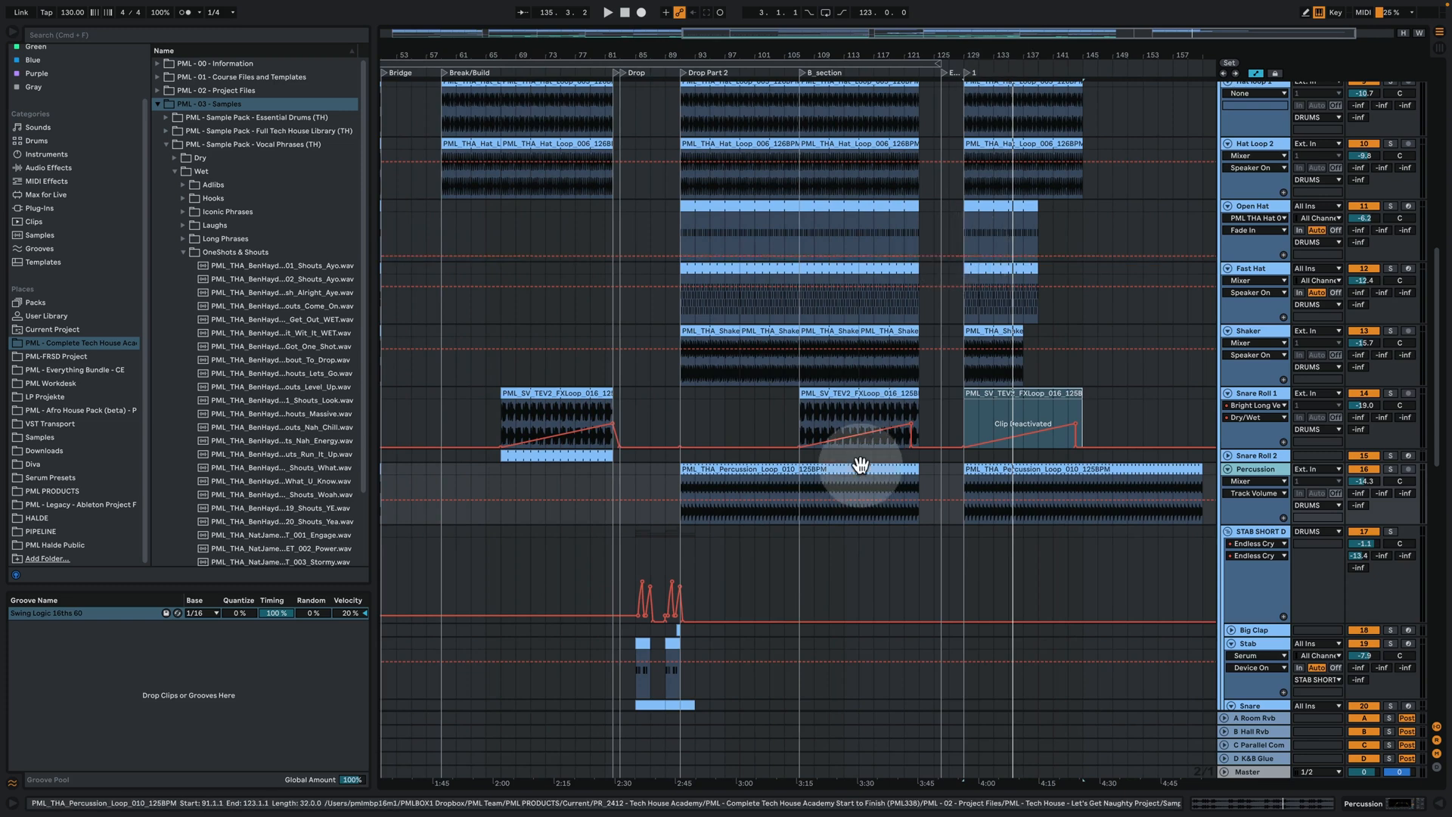
scroll(820, 551, "down", 6)
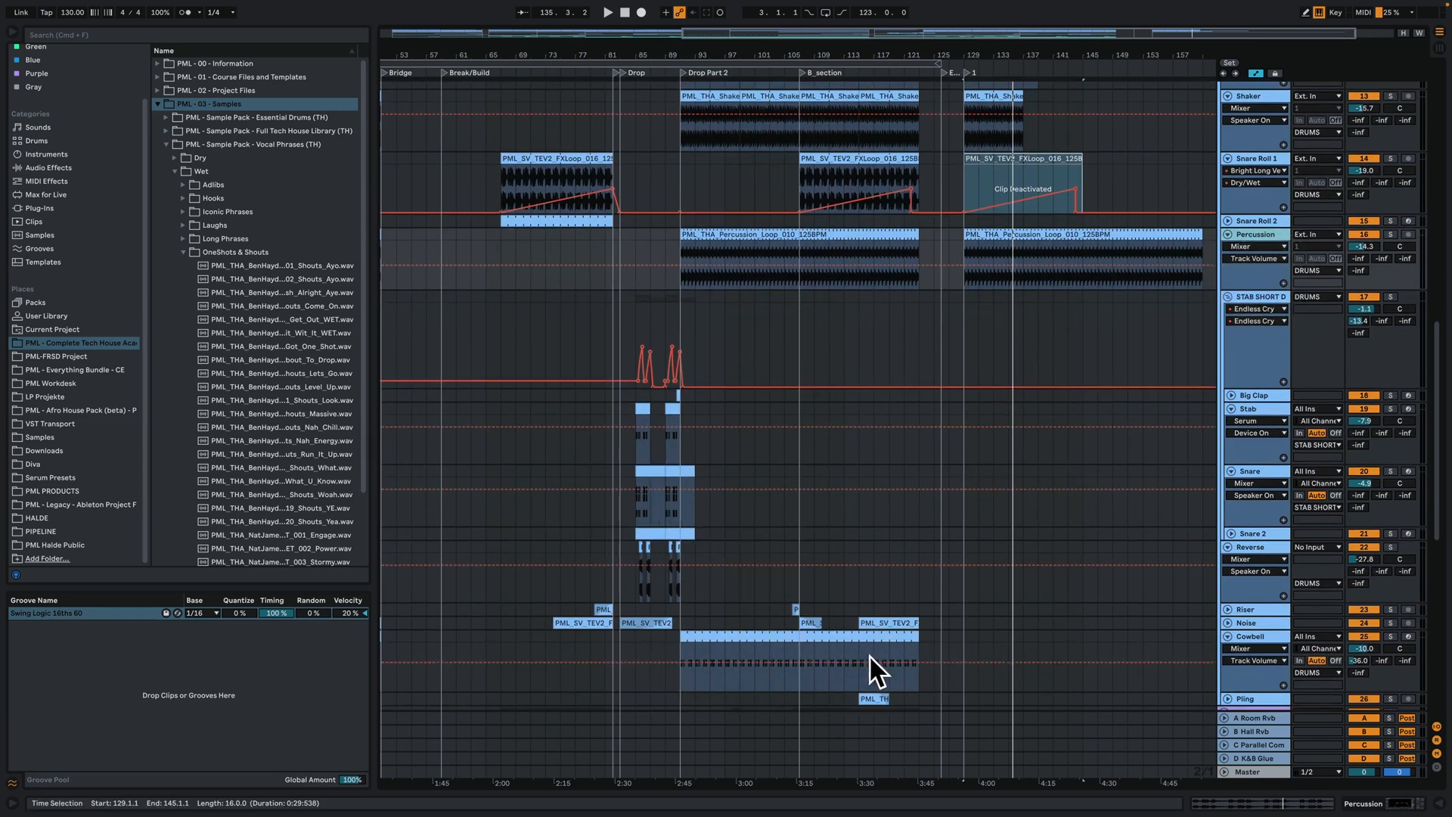
Copy the Cowbell clips from Drop Part 2 and the B_section to bar 129 and play the layers from there
left_click(723, 641)
left_click_drag(702, 633, 983, 640)
key("space")
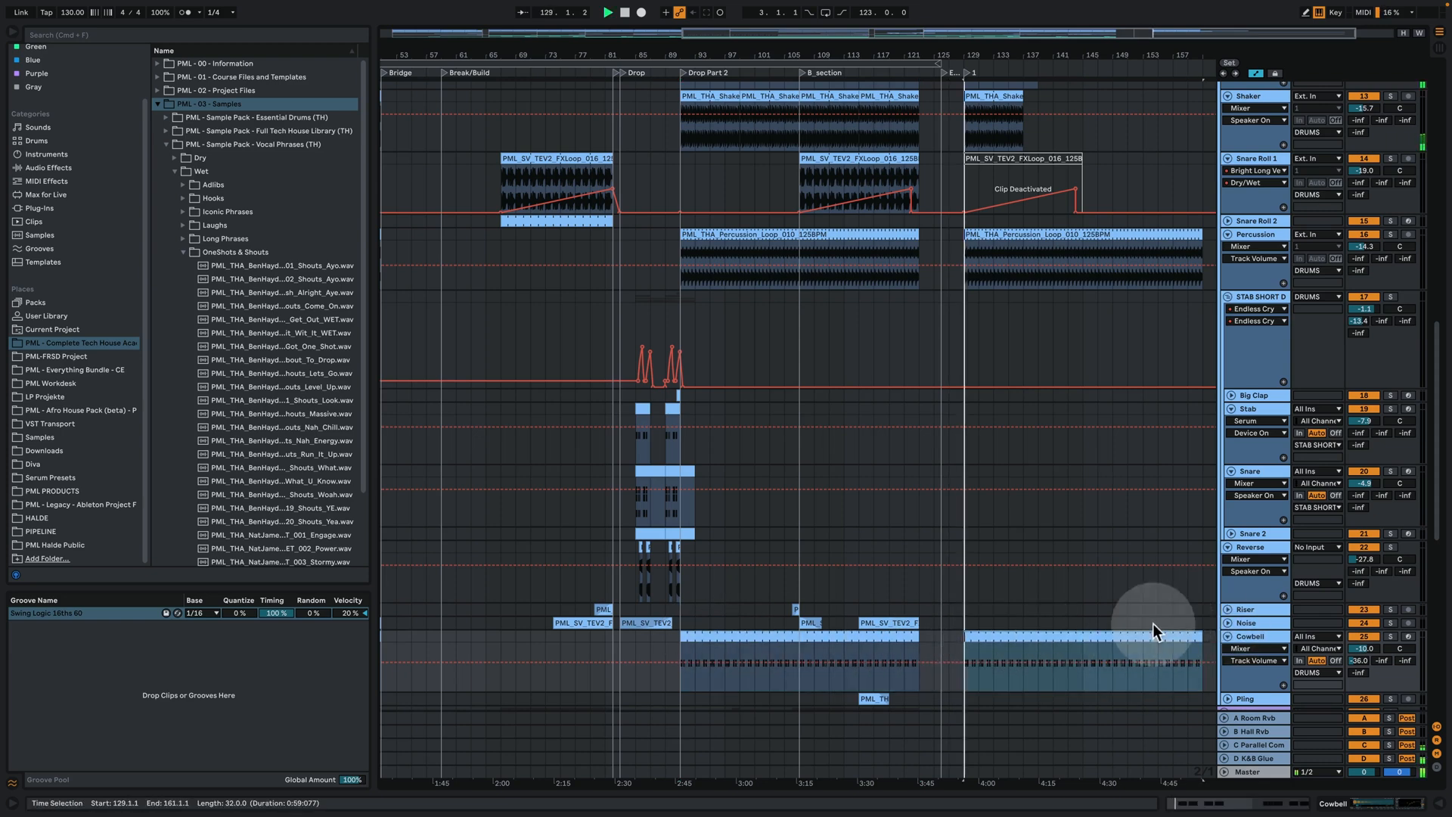
Examine the copied Cowbell clip's MIDI notes and the track's sampler and EQ Eight settings
left_click_drag(986, 57, 831, 75)
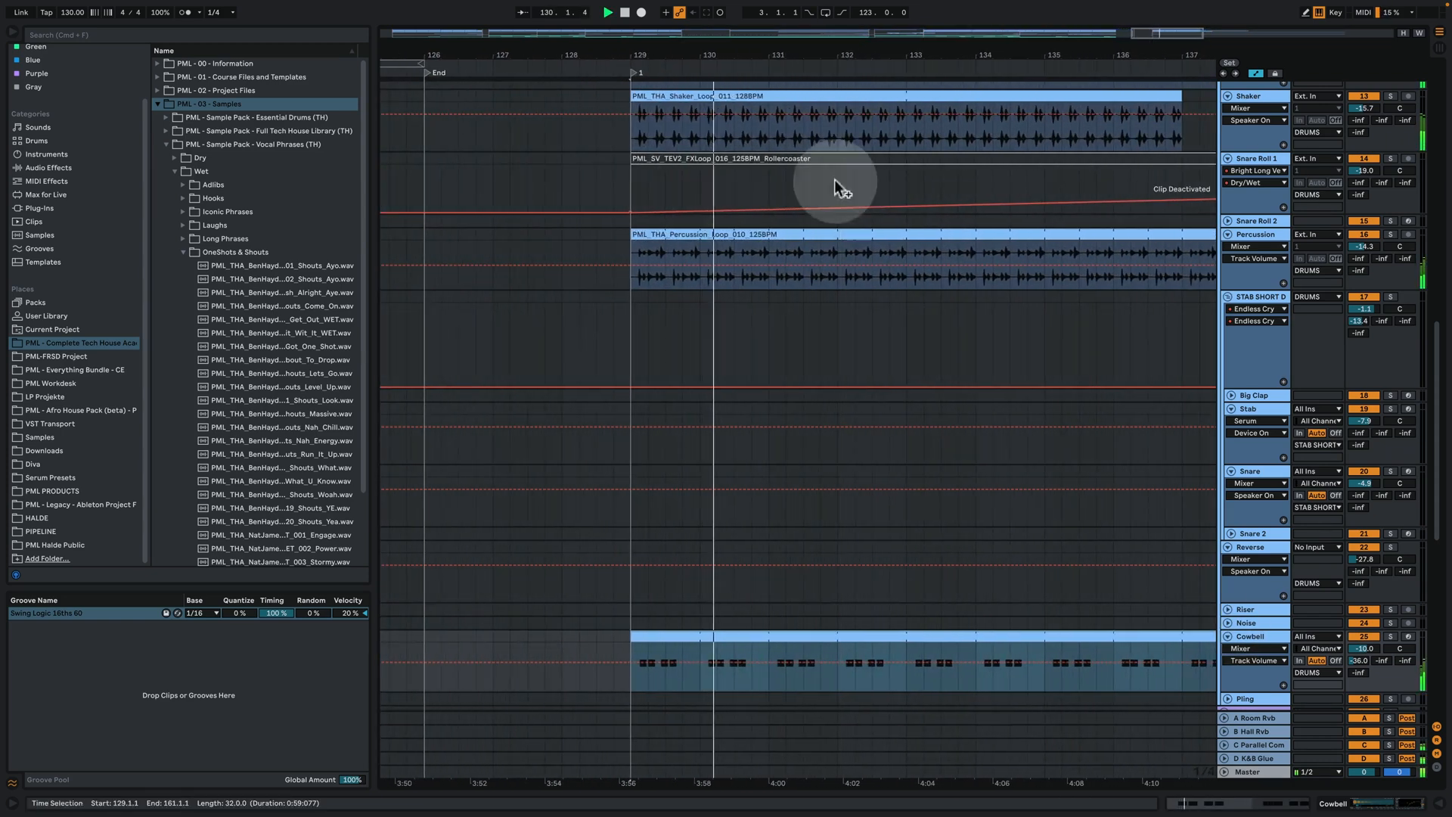
double_click(735, 638)
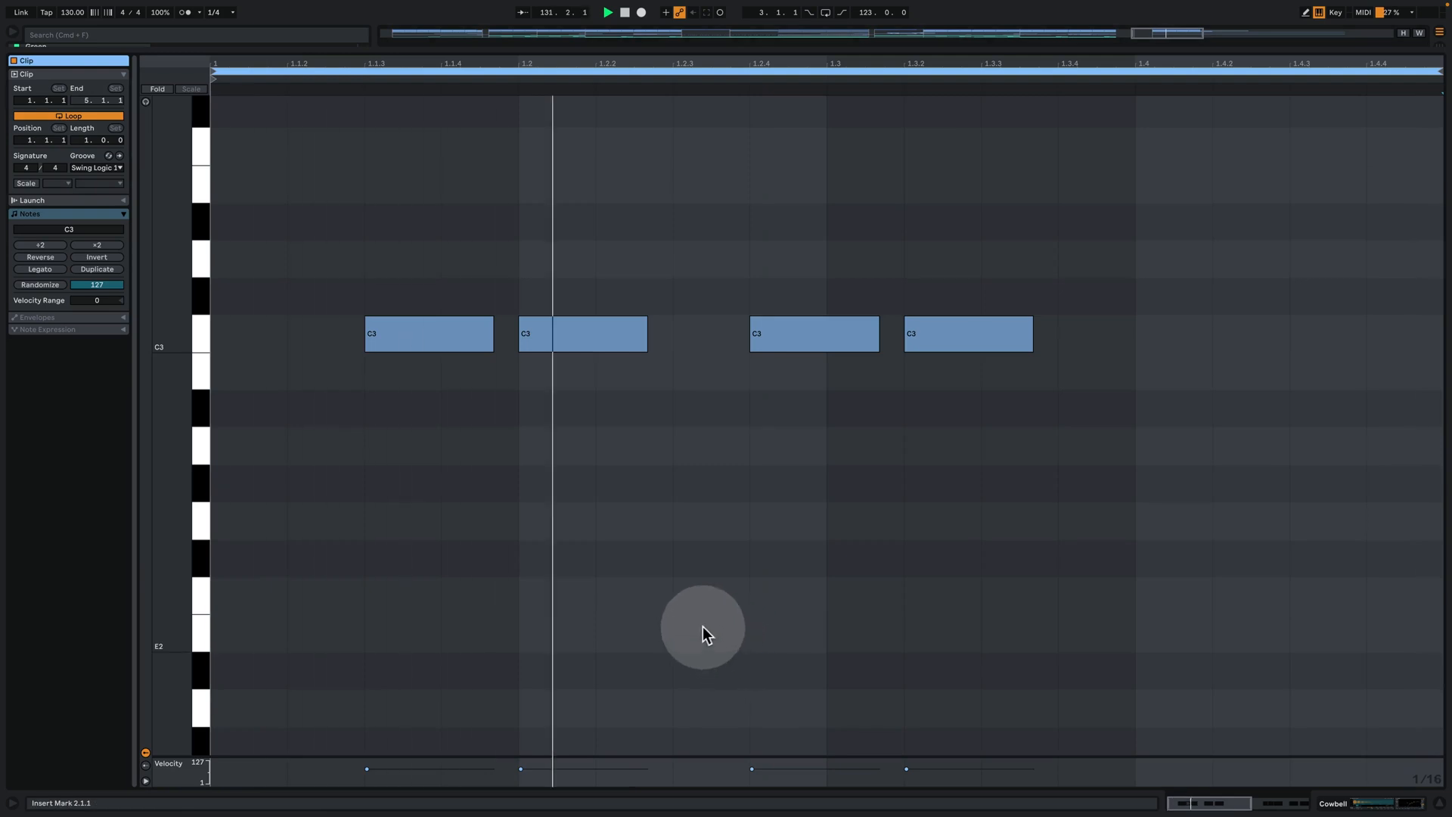
left_click(1349, 803)
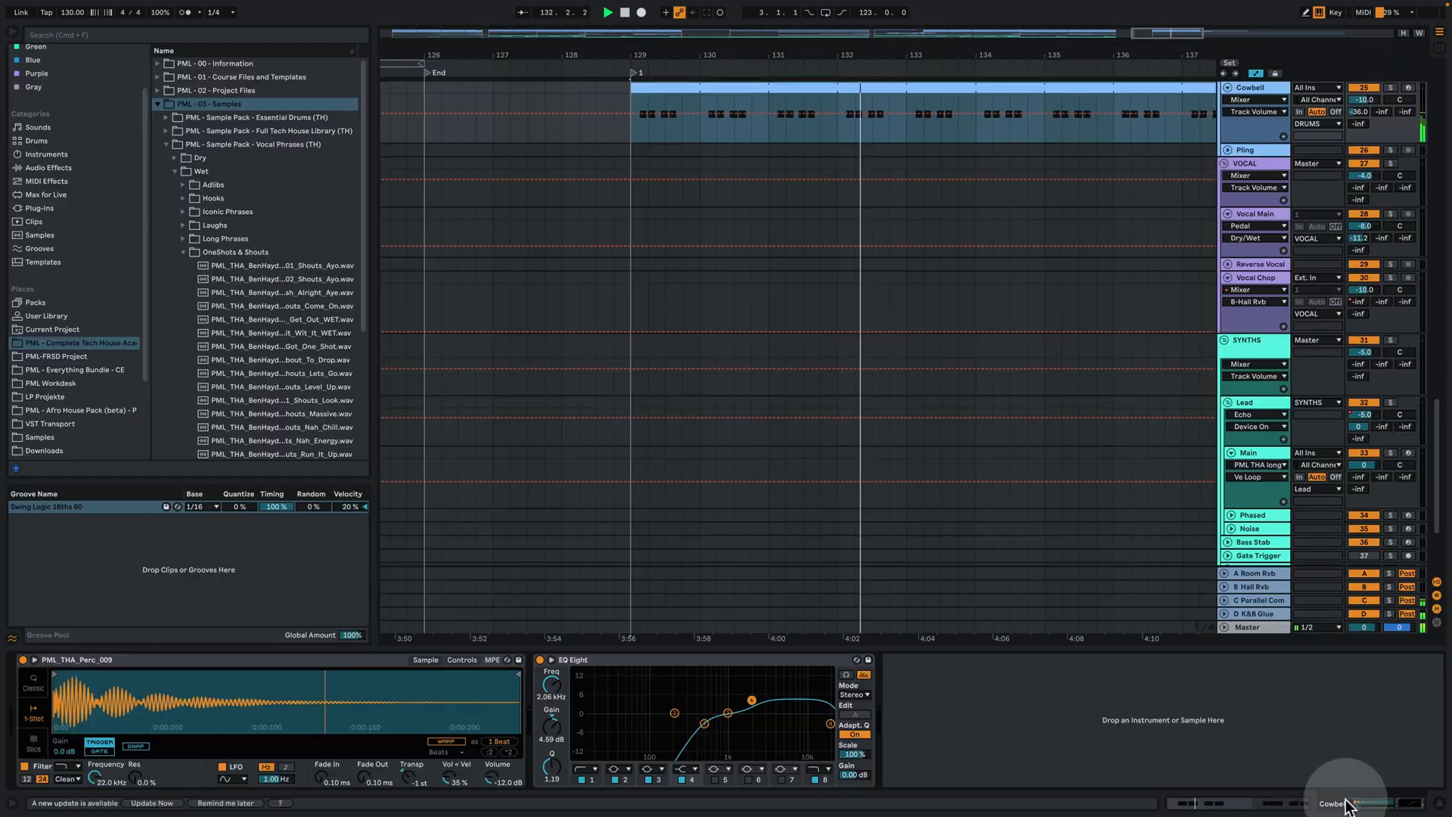
double_click(695, 89)
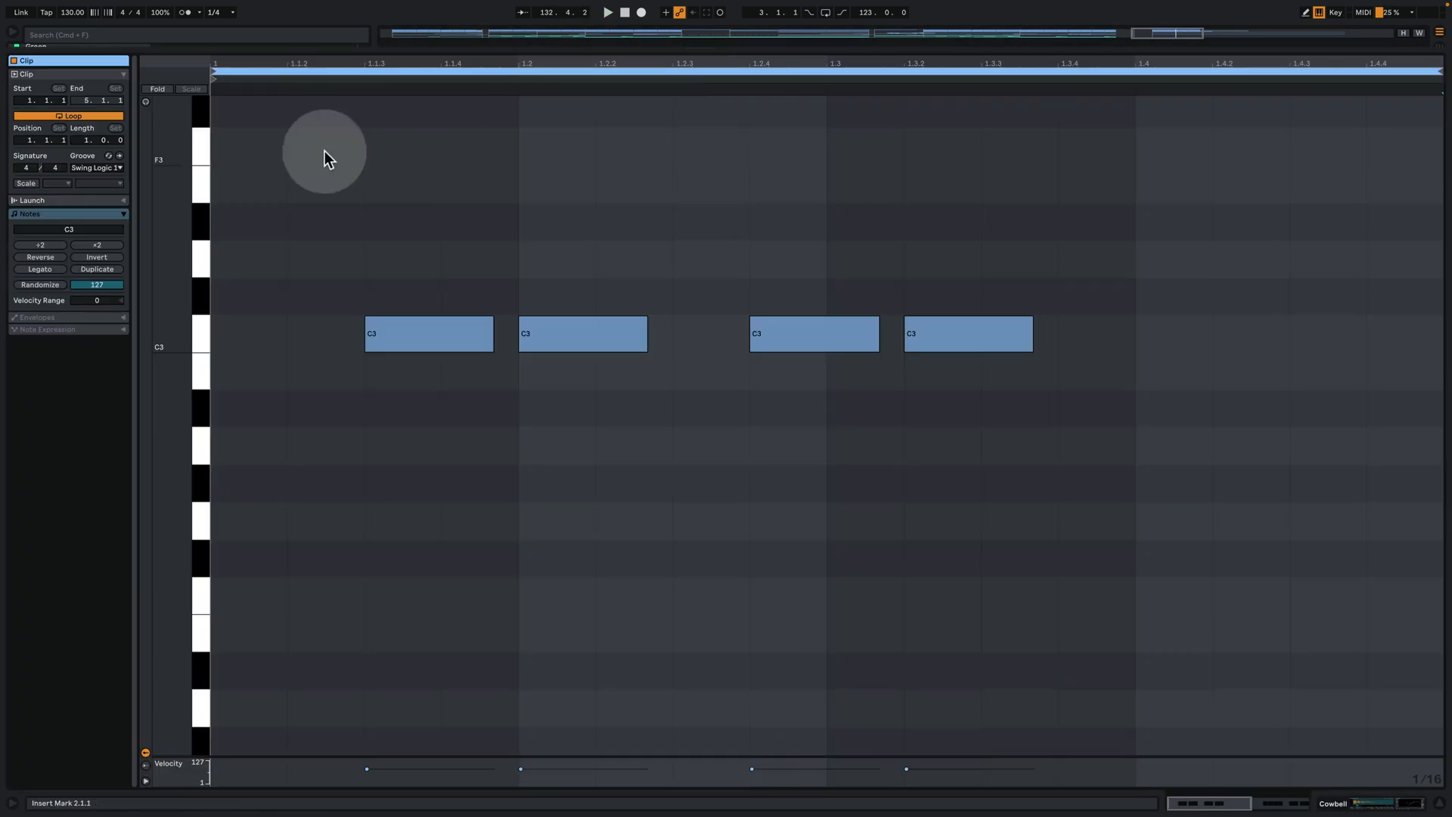
left_click(1335, 808)
Play the drum layers from bar 129, listen to the Cowbell track in solo, and unsolo it
scroll(862, 393, "up", 5)
key("space")
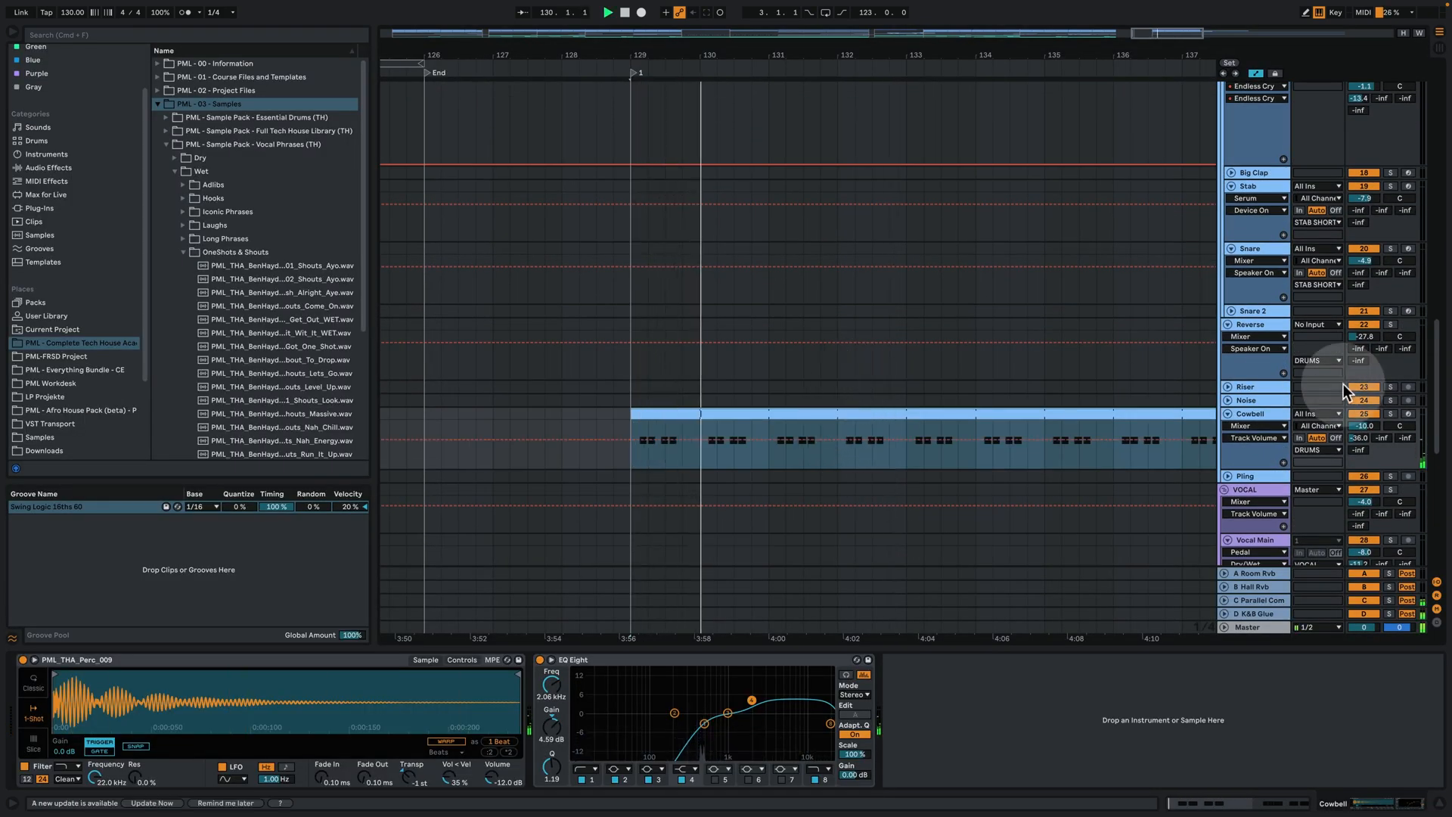
left_click(1390, 414)
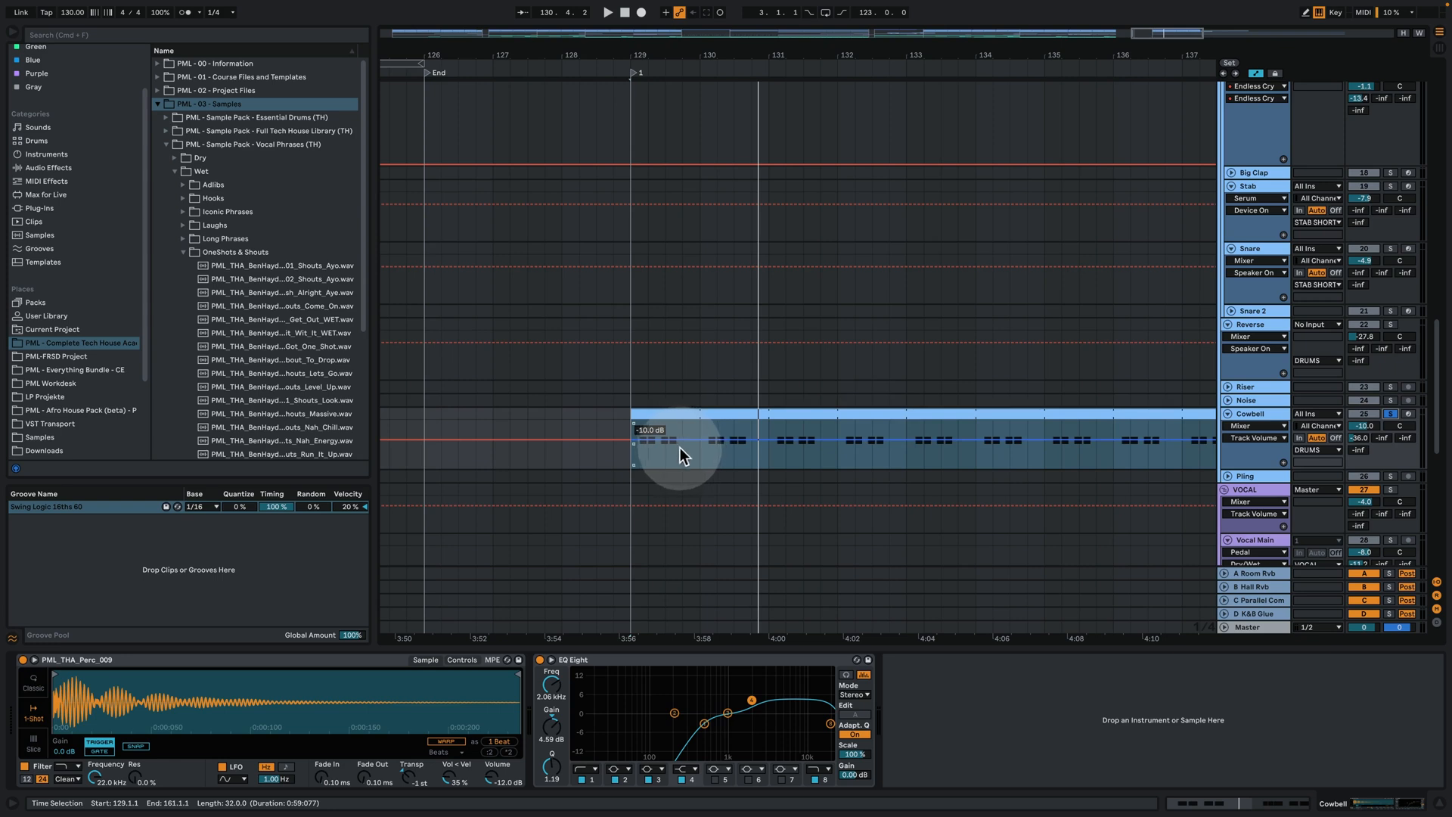
key("space")
left_click(1391, 413)
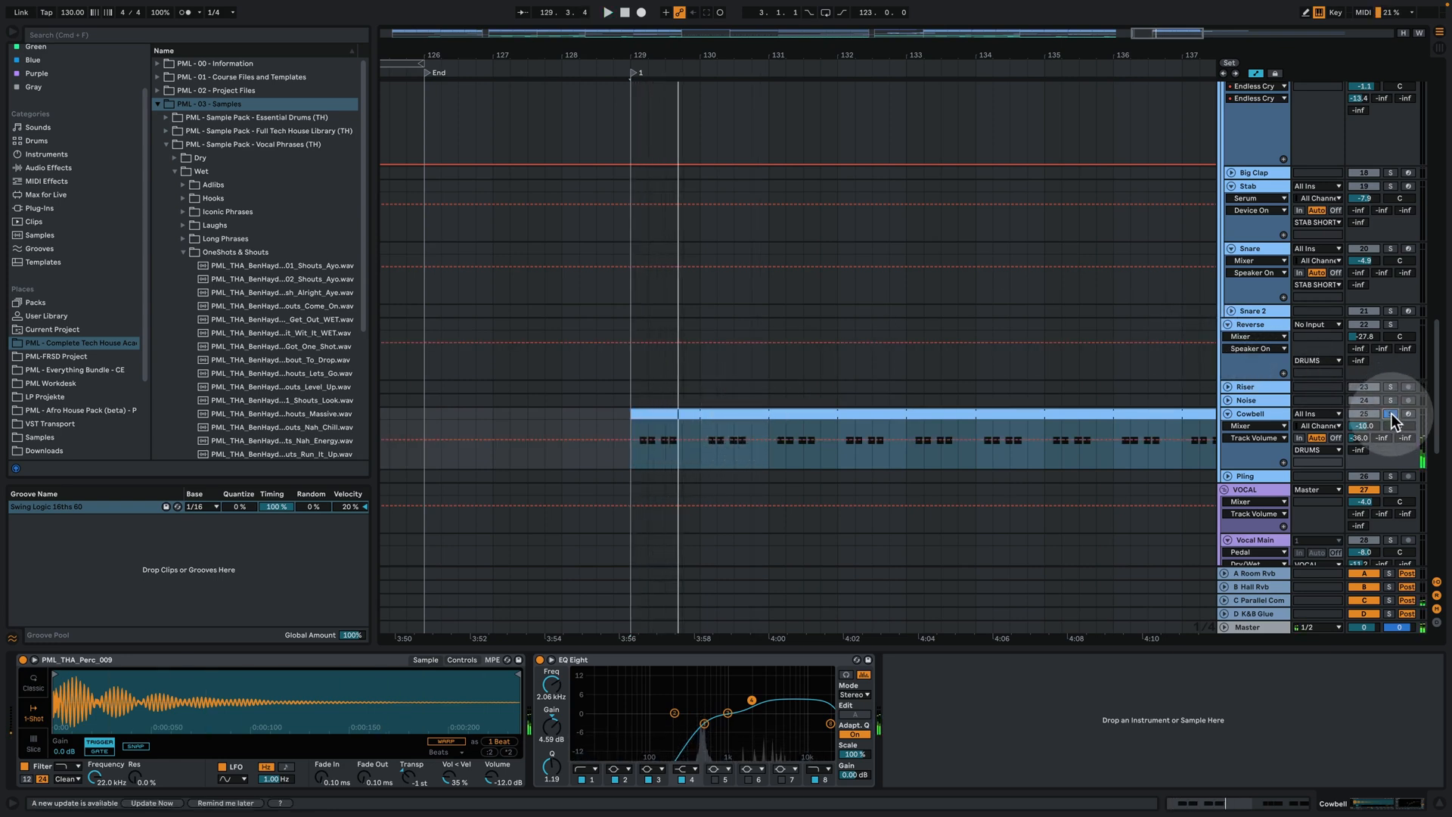
left_click(1391, 412)
Select the Riser clip just before the B_section to check its track's devices
left_click(686, 58)
left_click_drag(686, 57, 783, 224)
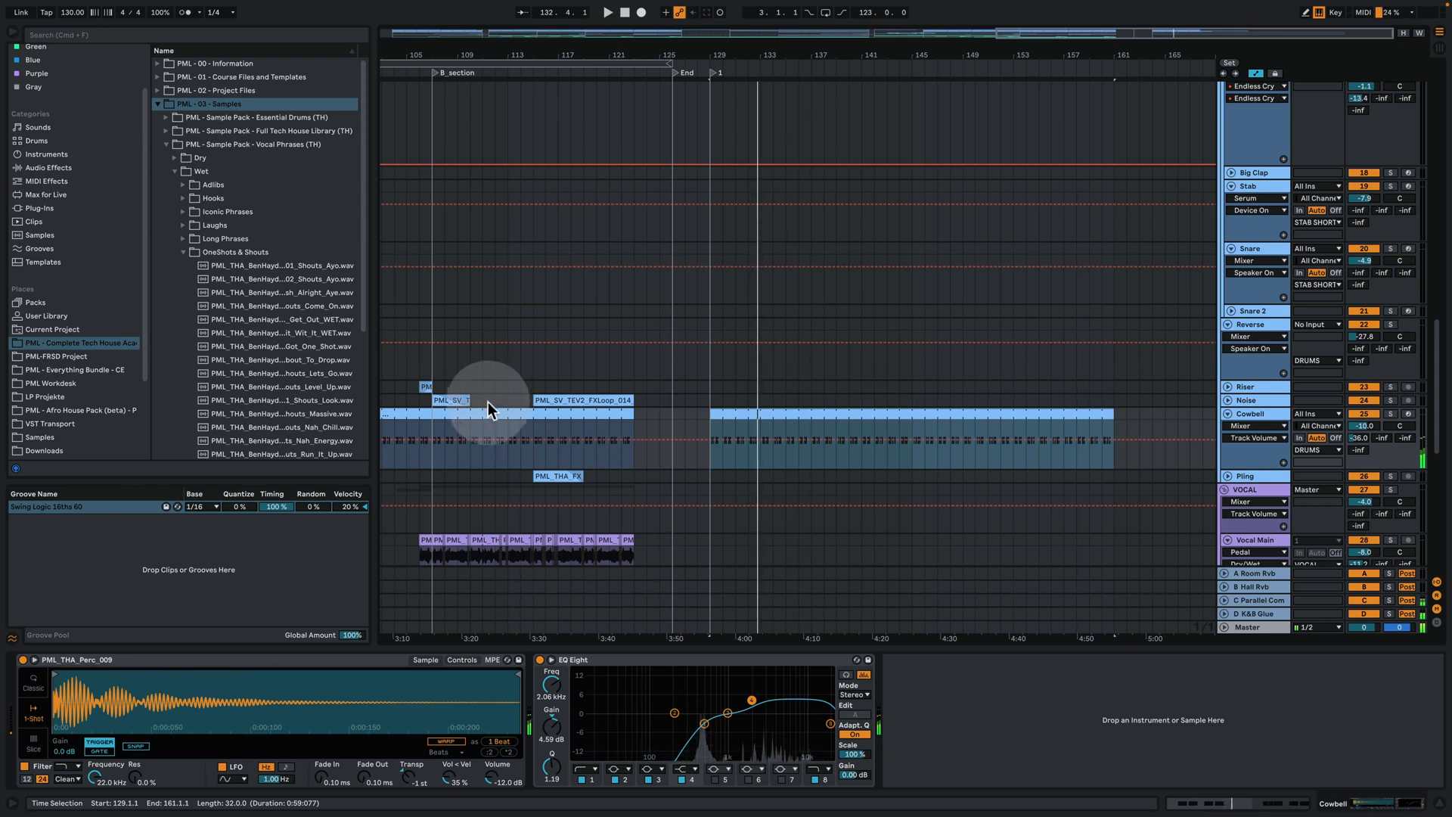
left_click(424, 382)
key("space")
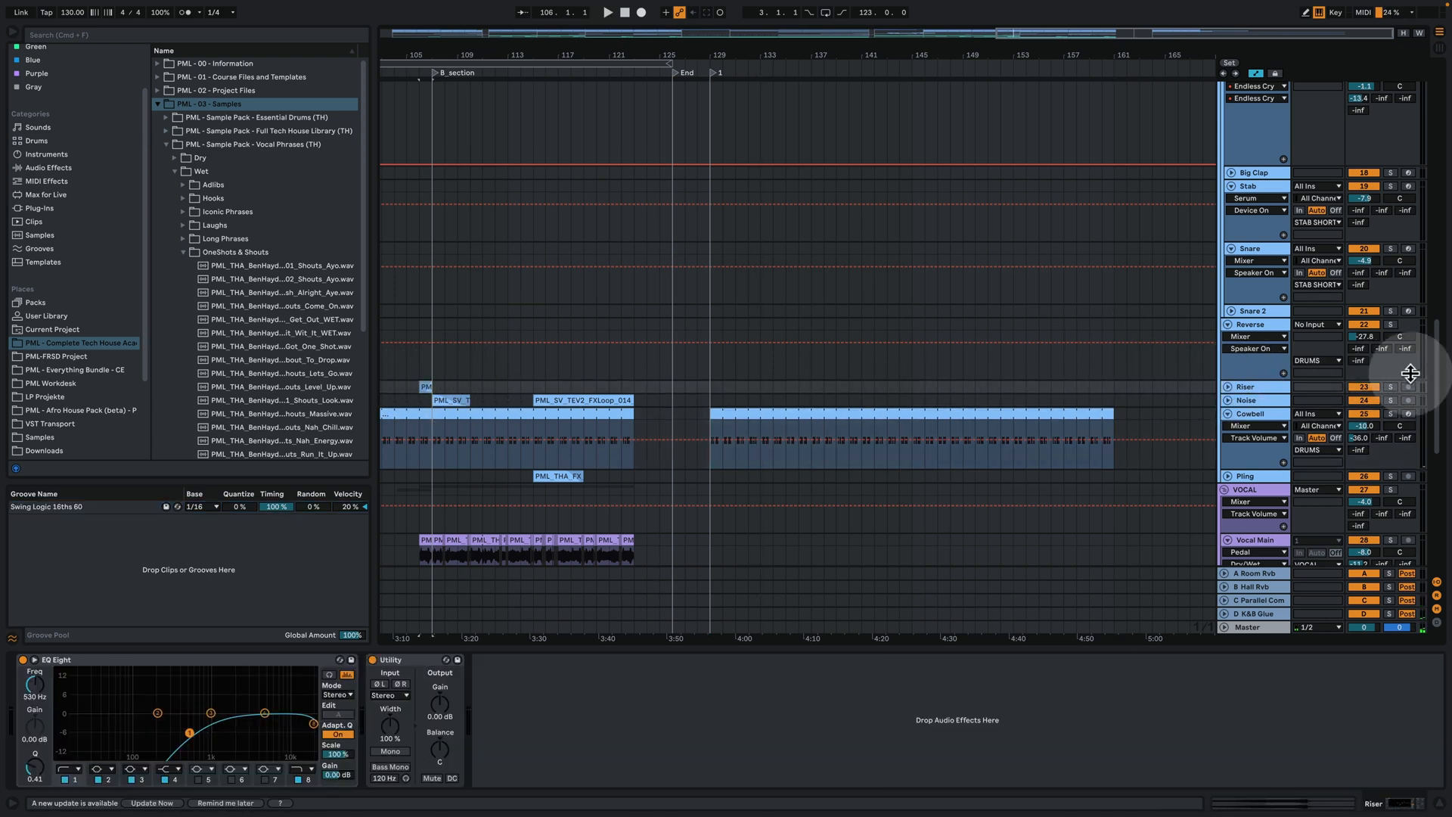
Solo and unfold the Noise track and listen to its sweep clips in the B_section
left_click(1390, 400)
left_click(1225, 400)
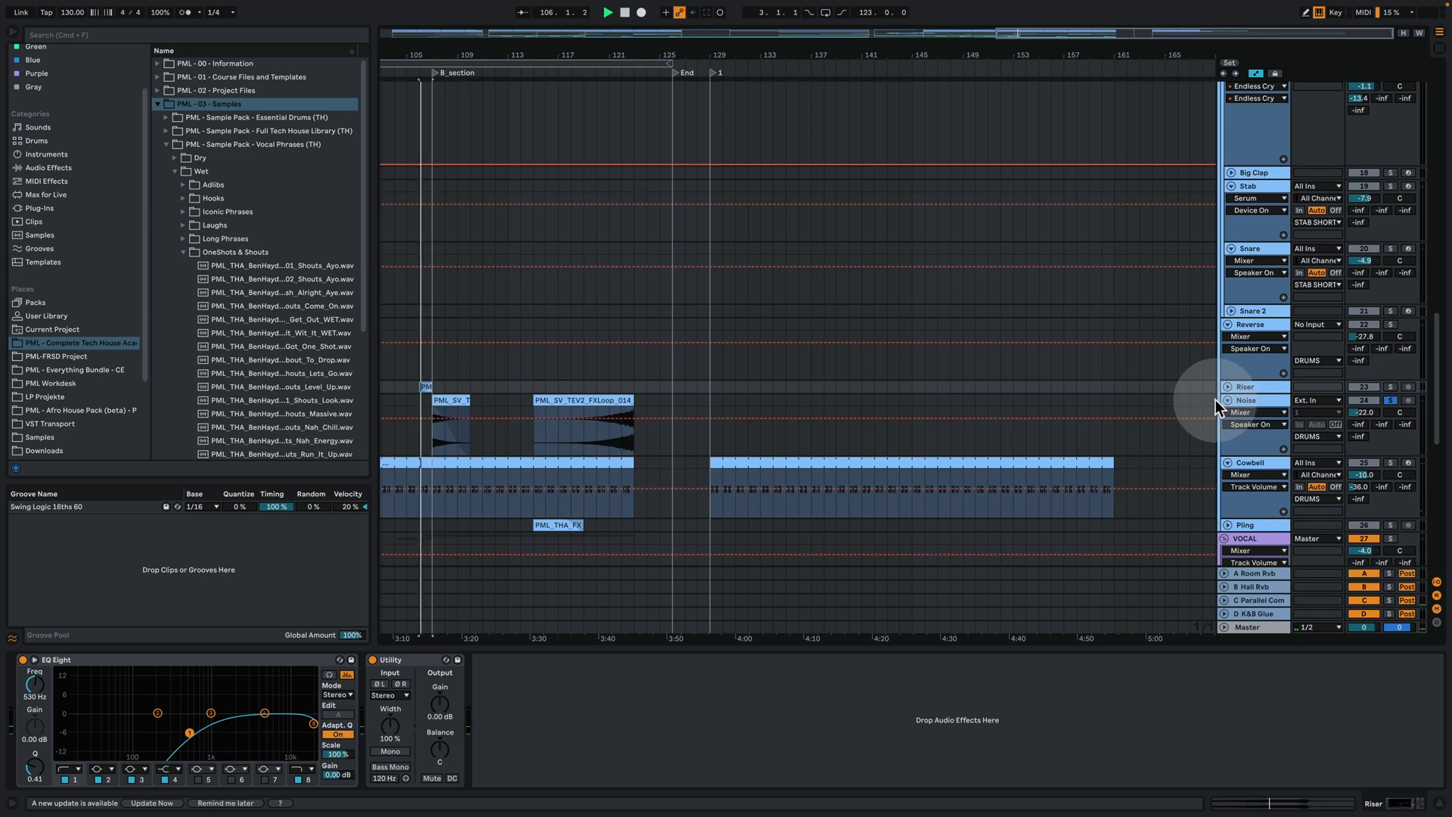
key("space")
left_click(438, 403)
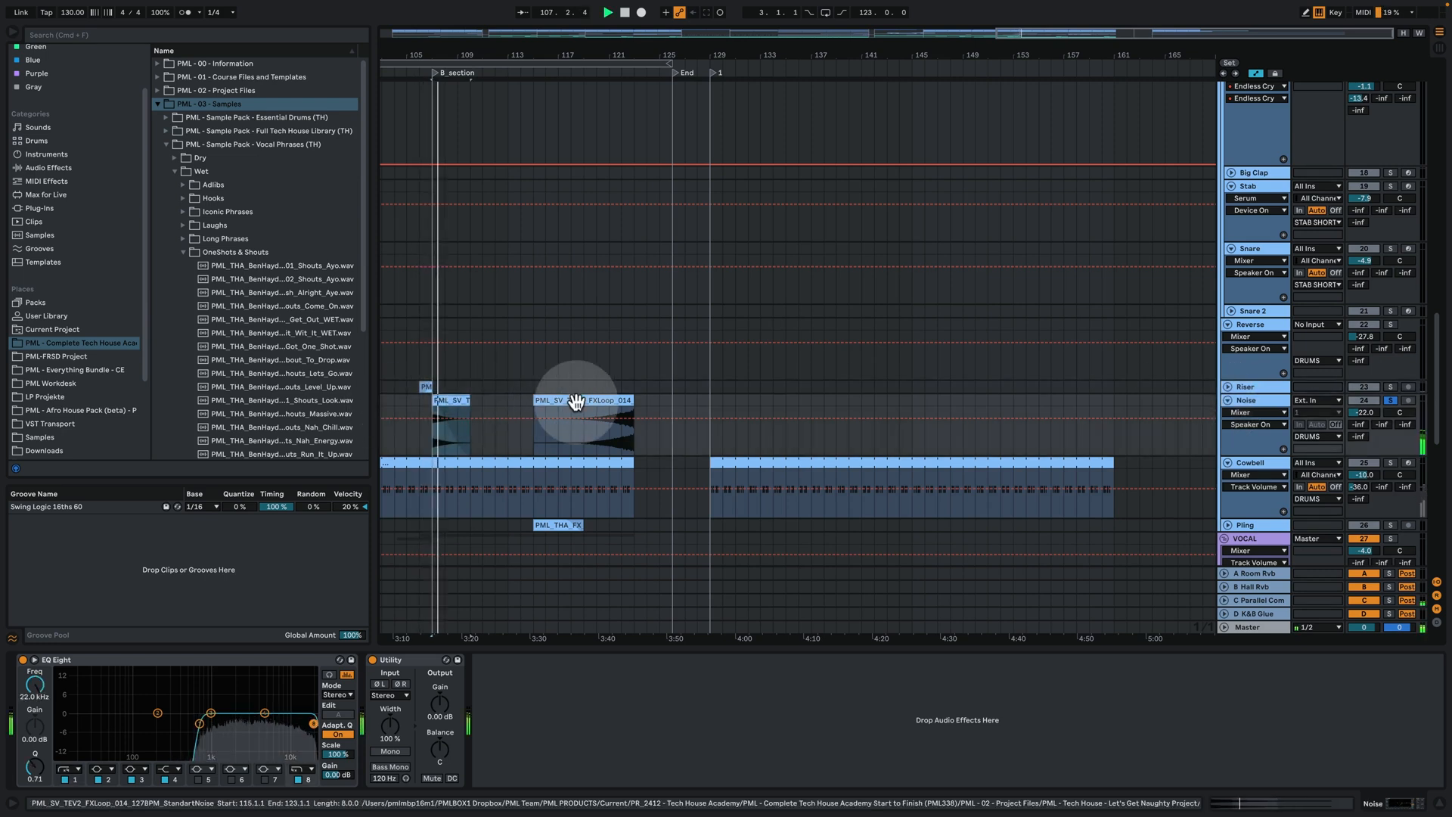
left_click(611, 446)
key("space")
Unfold and solo the Pling track, show its device chain, and play its clip from bar 115
scroll(674, 451, "down", 2)
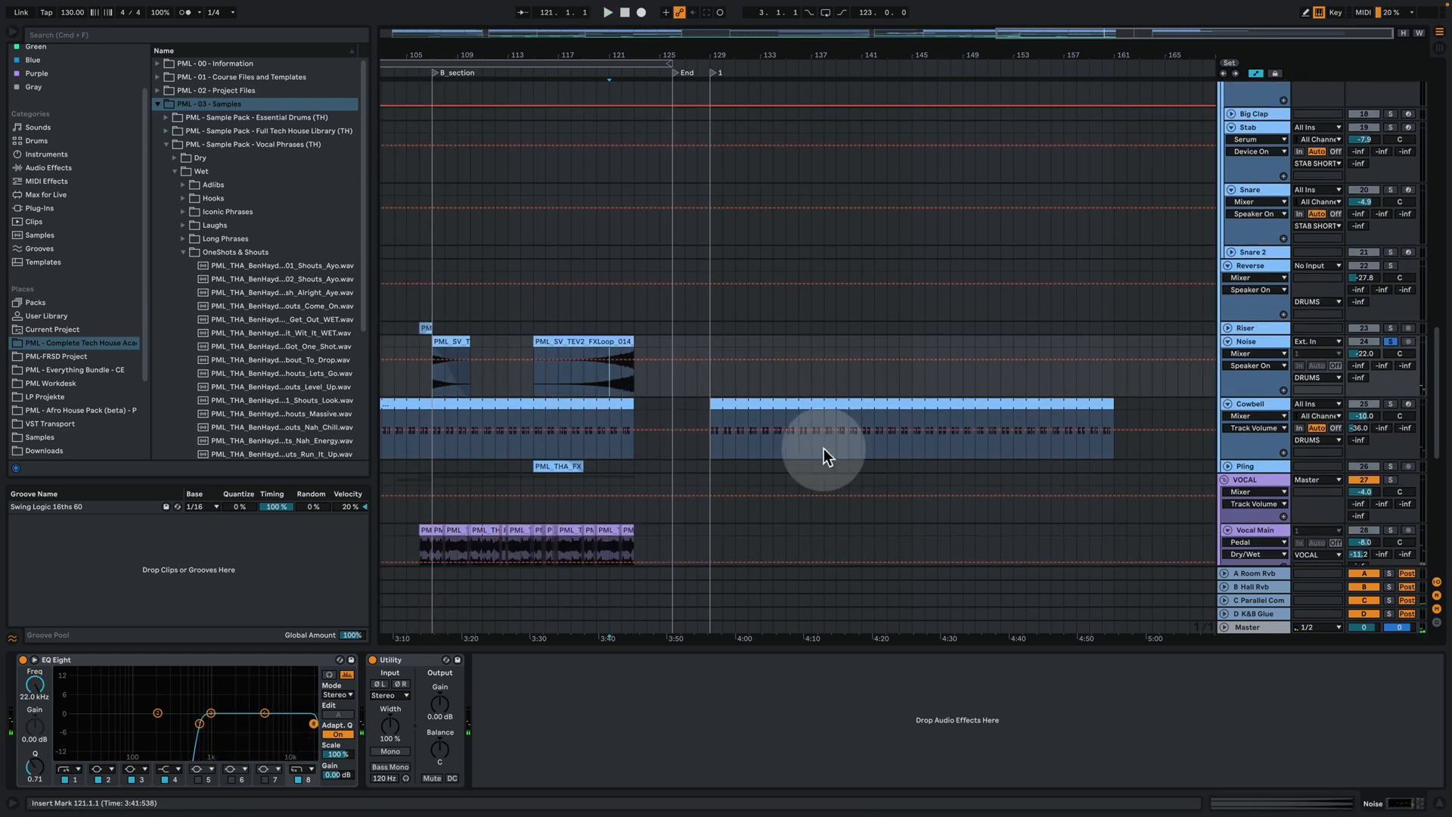
left_click(1227, 466)
left_click(563, 466)
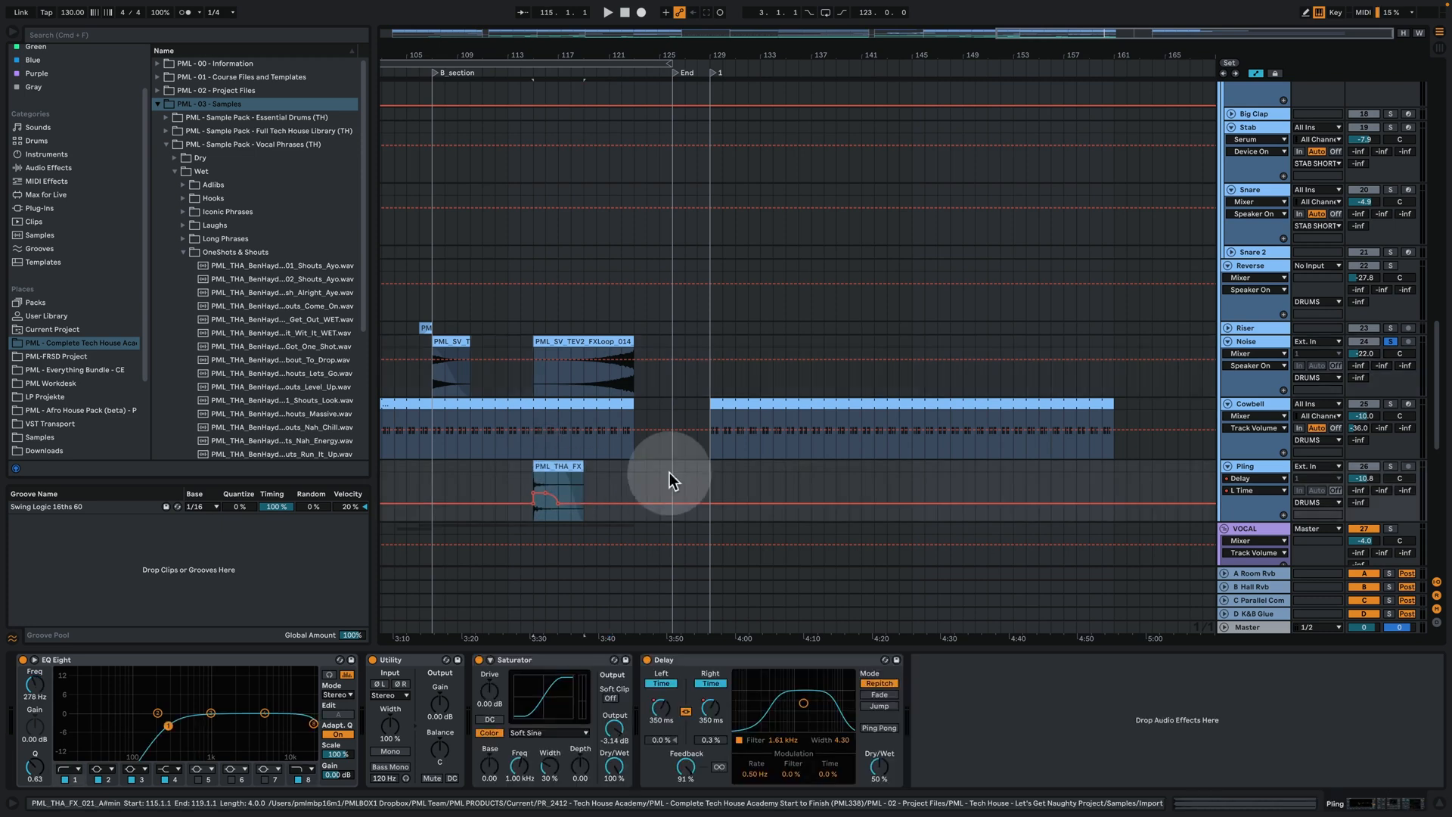
left_click(1391, 466)
key("space")
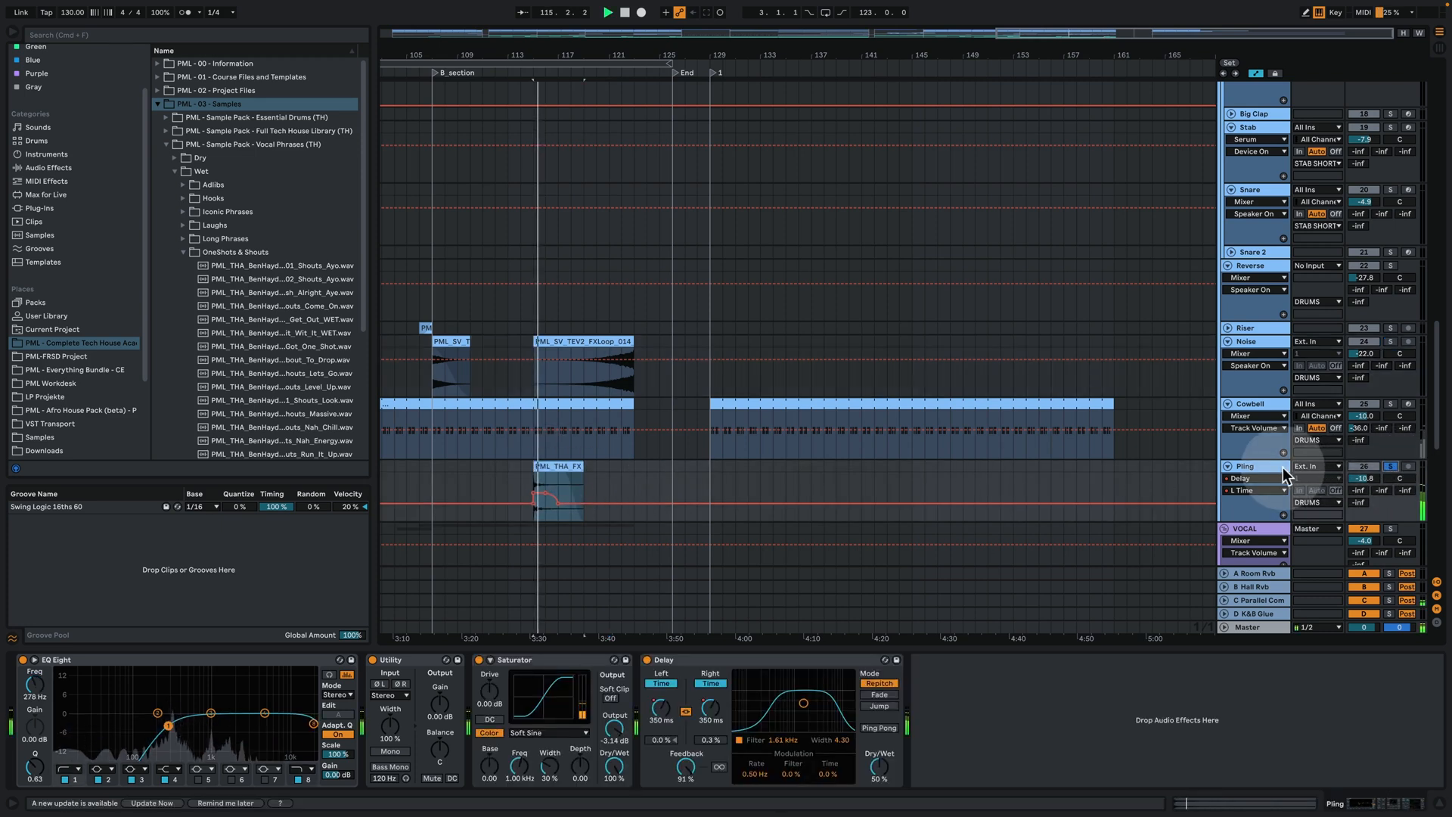
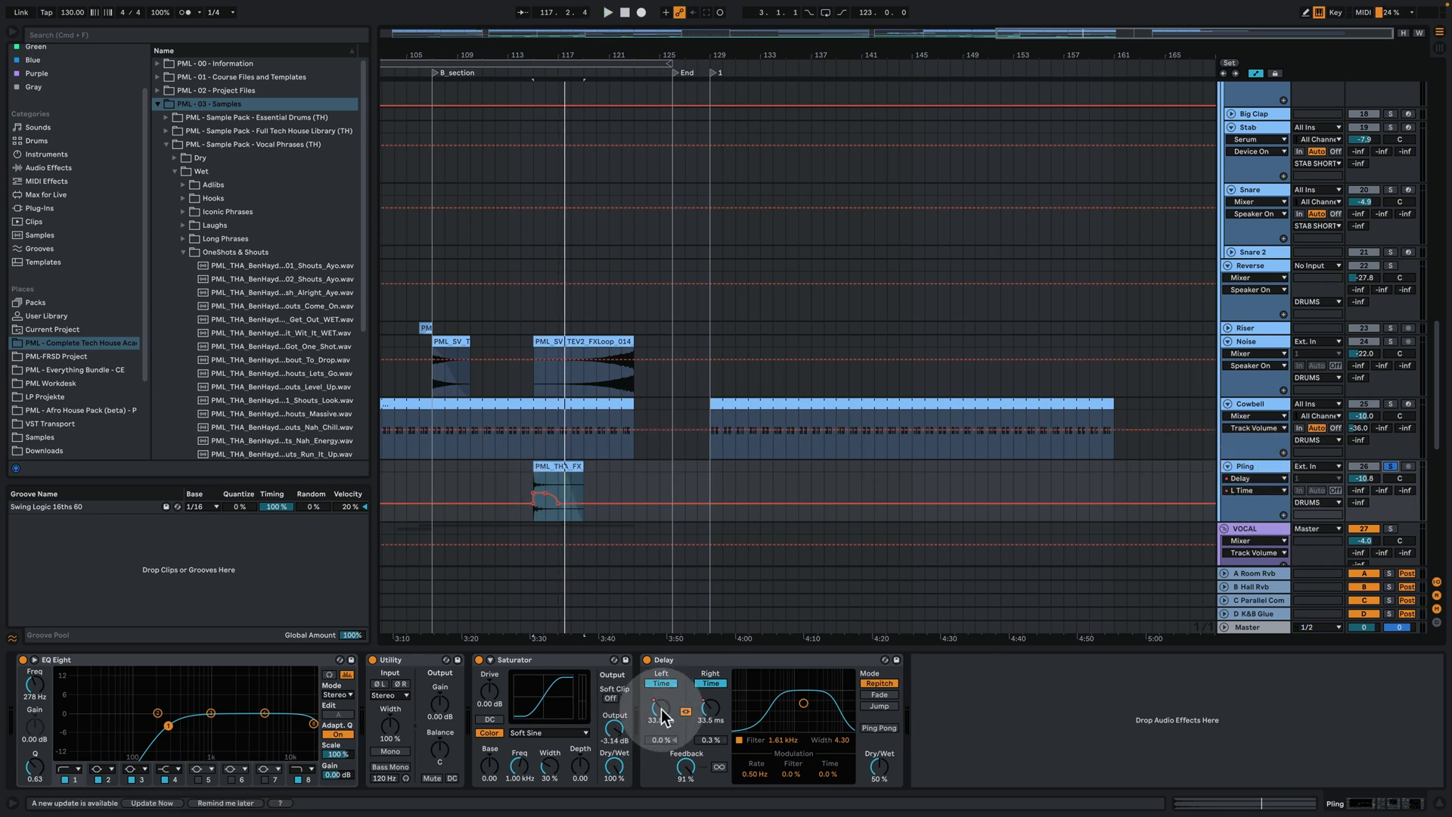
Replay the Pling clip while watching the automated left and right Delay times, and unsolo the track
left_click_drag(551, 52, 607, 151)
left_click(569, 462)
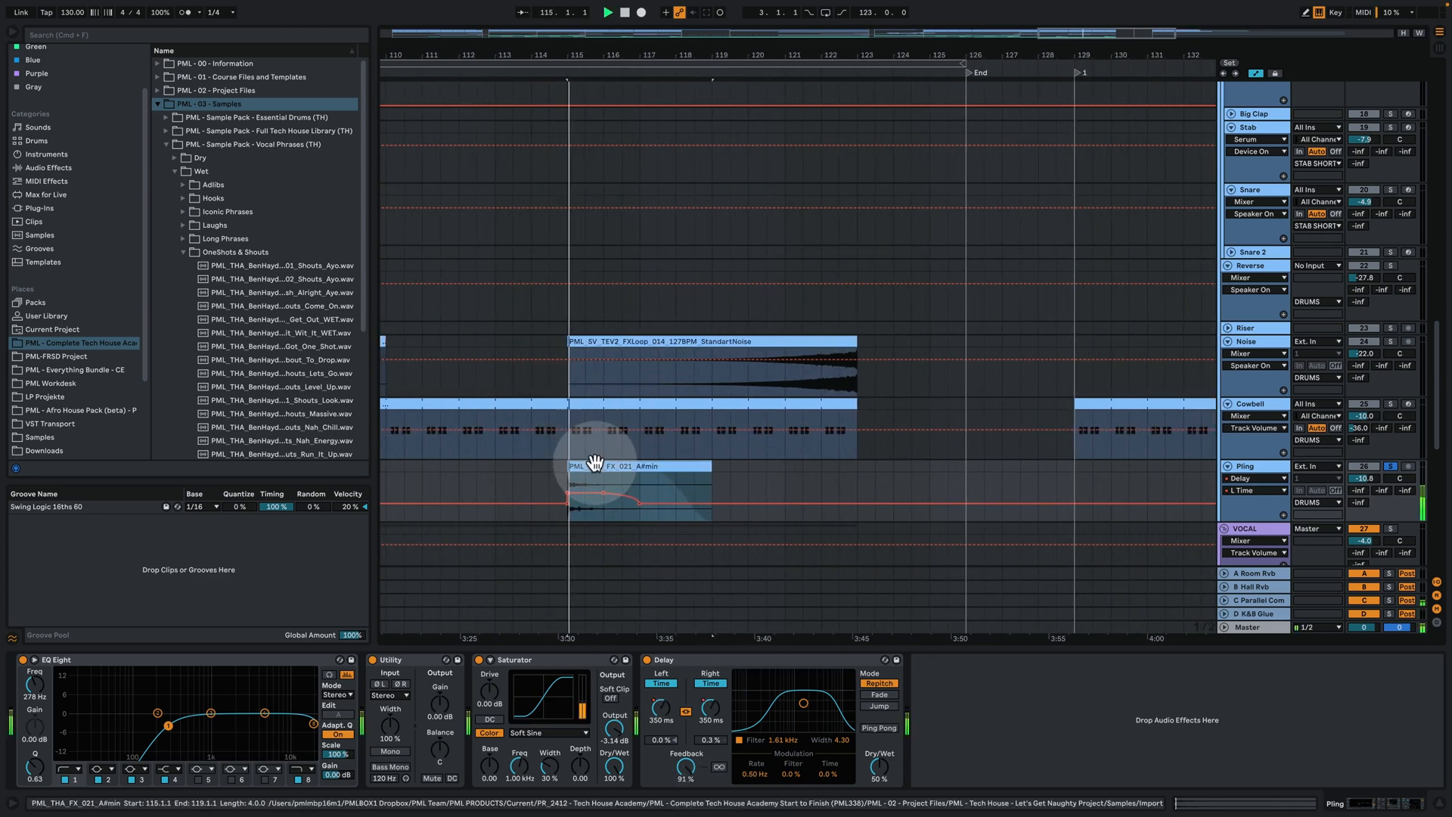
key("space")
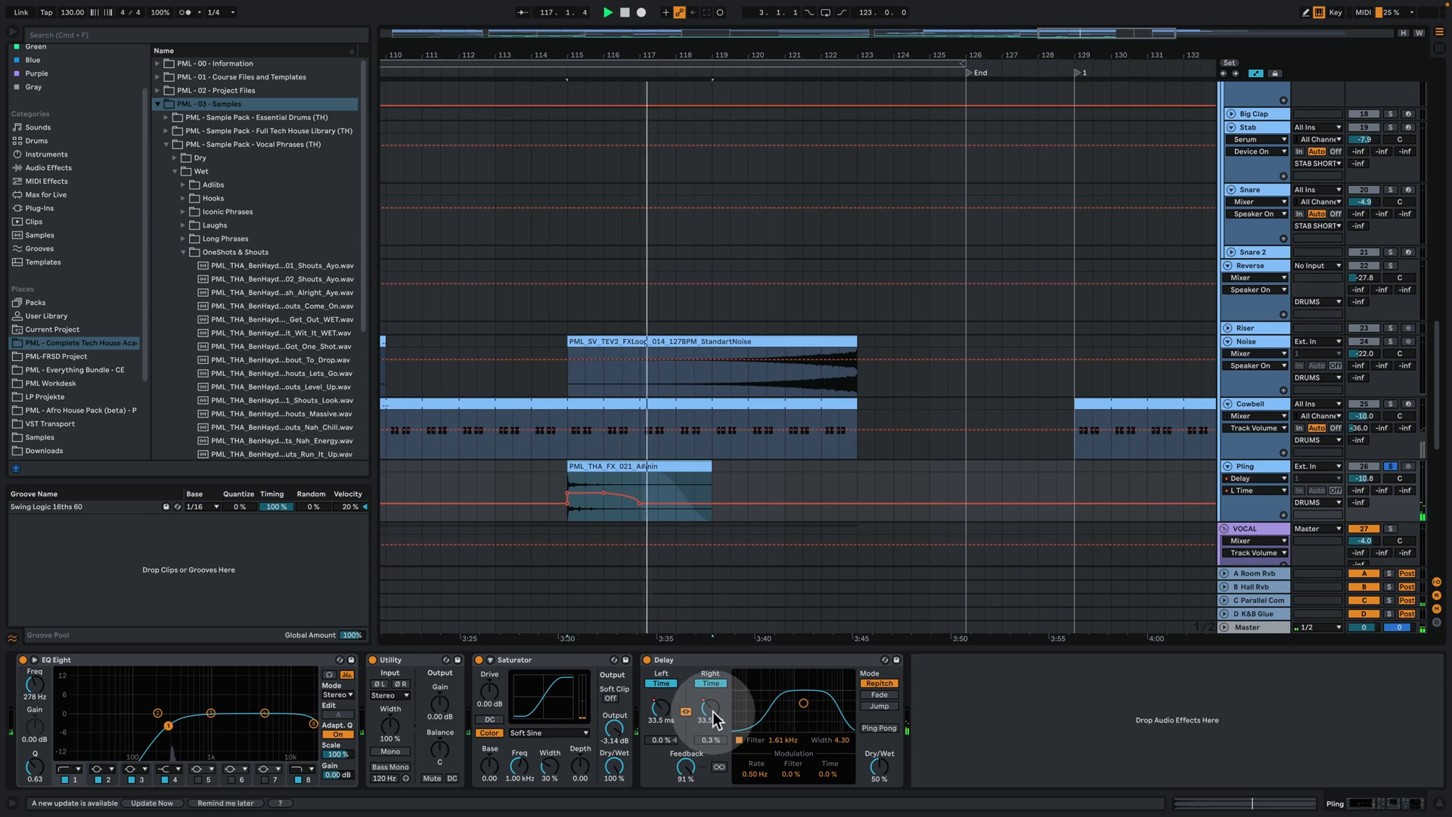
key("space")
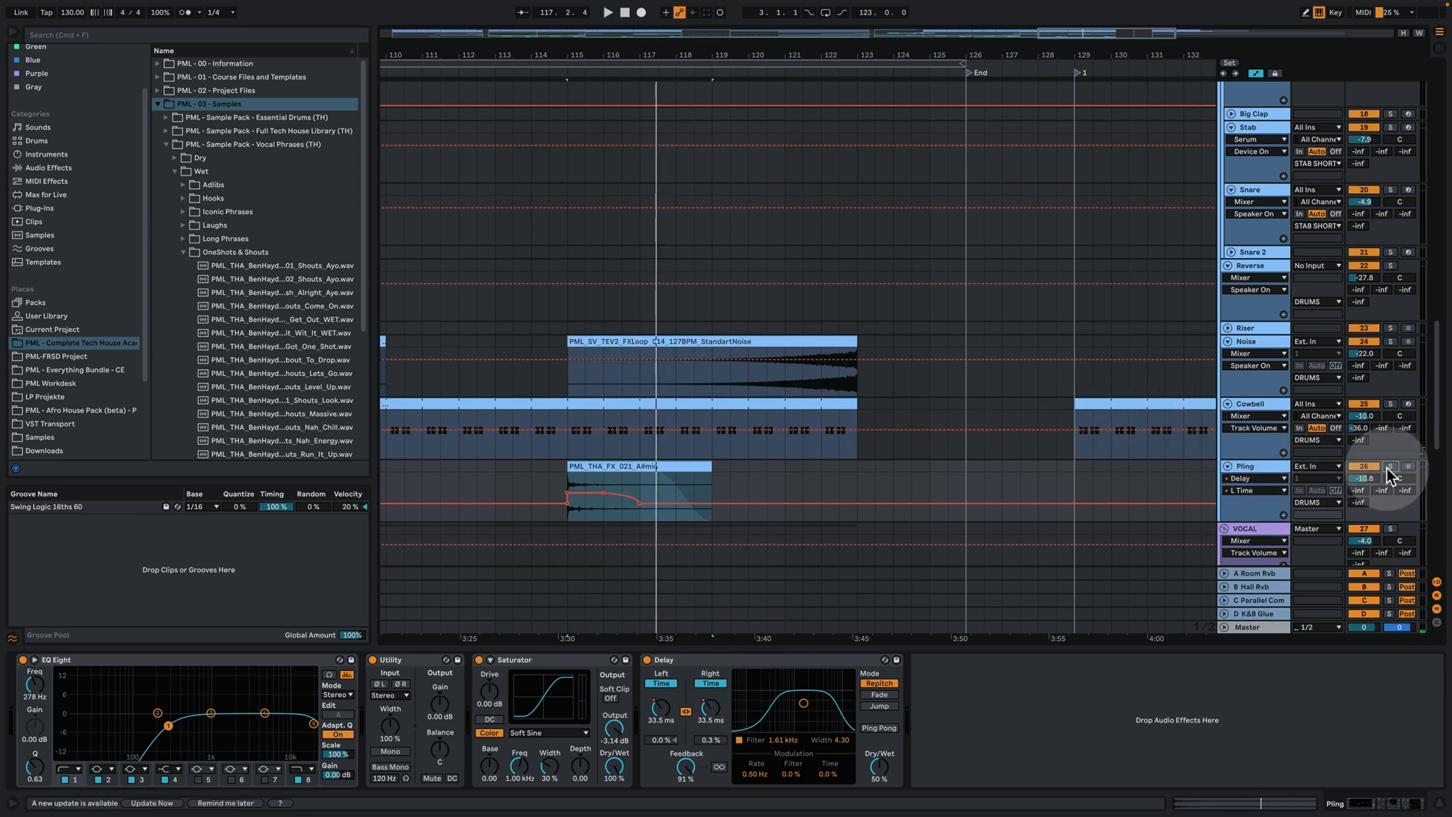
Play all layers from bar 114 to hear the Noise and Pling effects in context
left_click(526, 310)
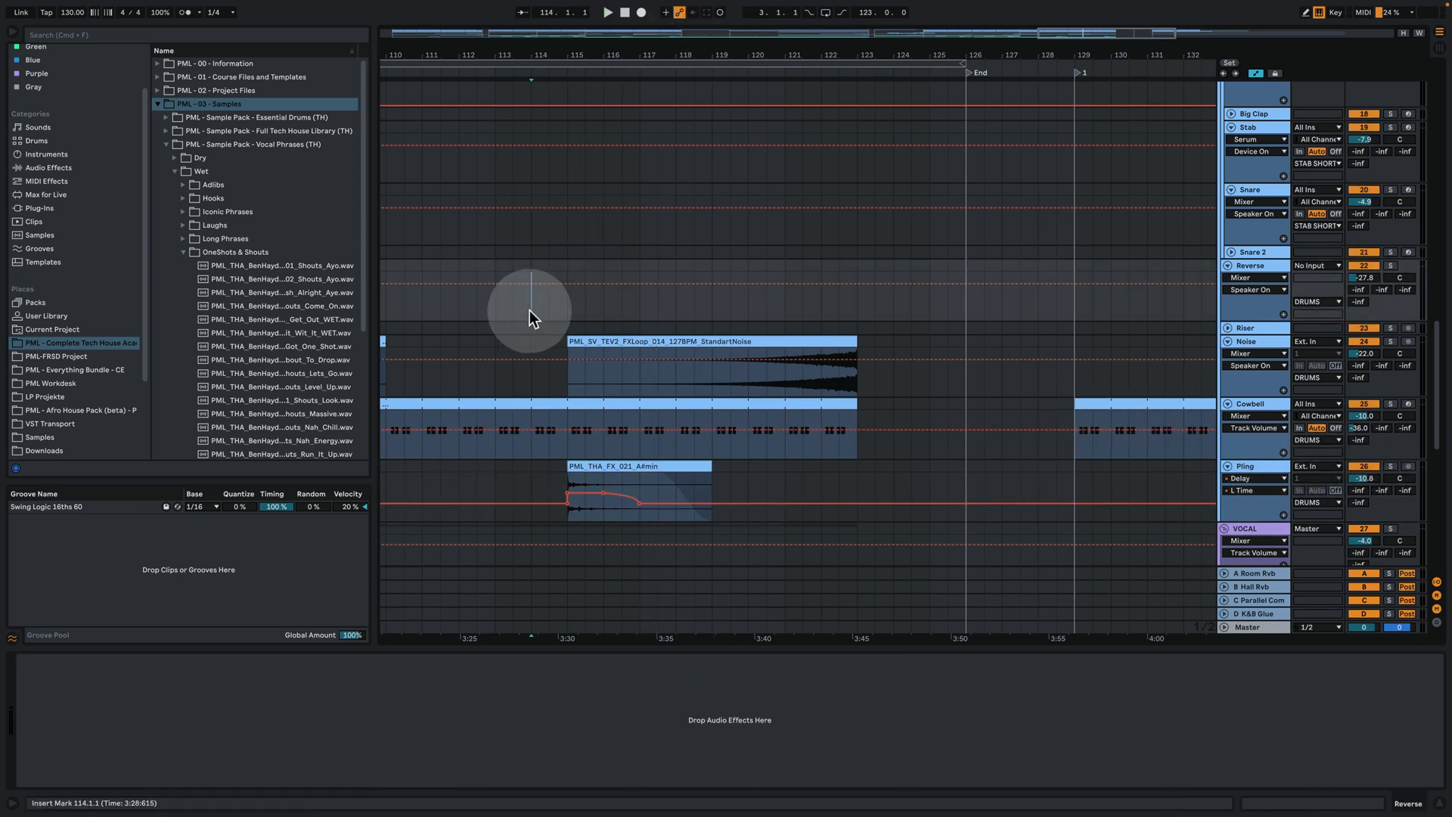
key("space")
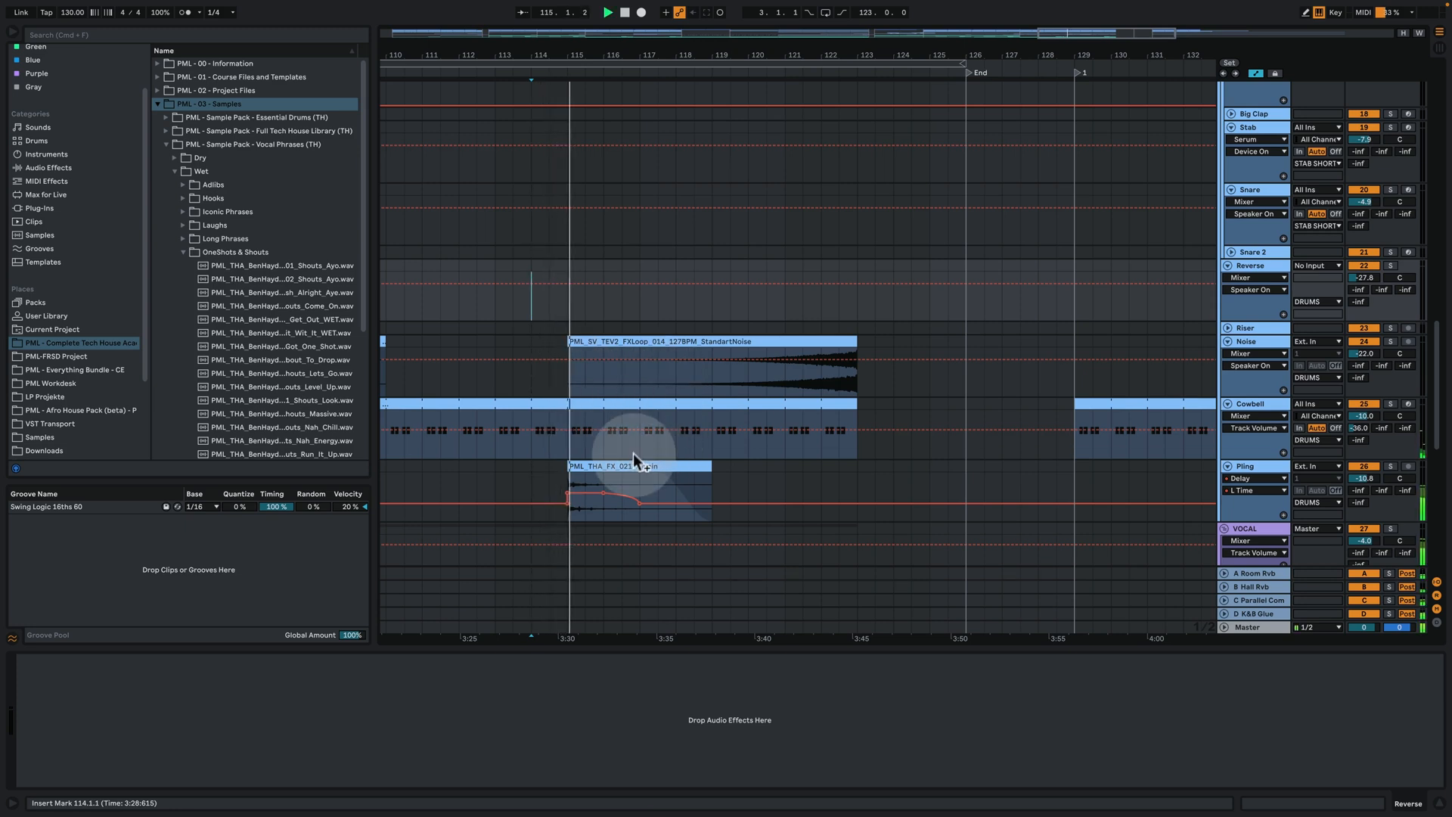
left_click_drag(607, 50, 614, 7)
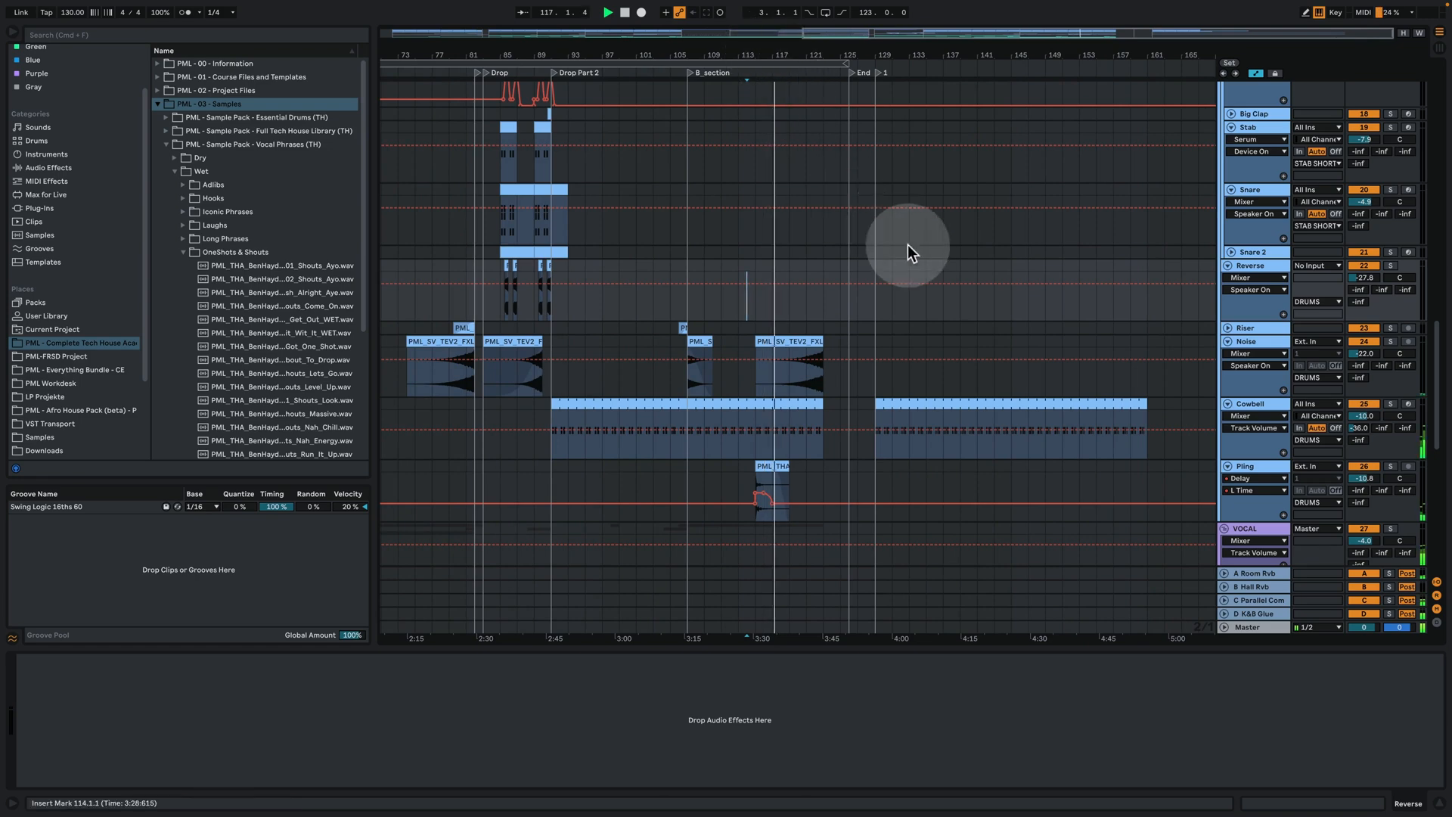
Copy the B_section's Vocal Main clips past the End marker so the first phrase starts at bar 130, and select that phrase
scroll(903, 257, "down", 3)
scroll(946, 401, "down", 3)
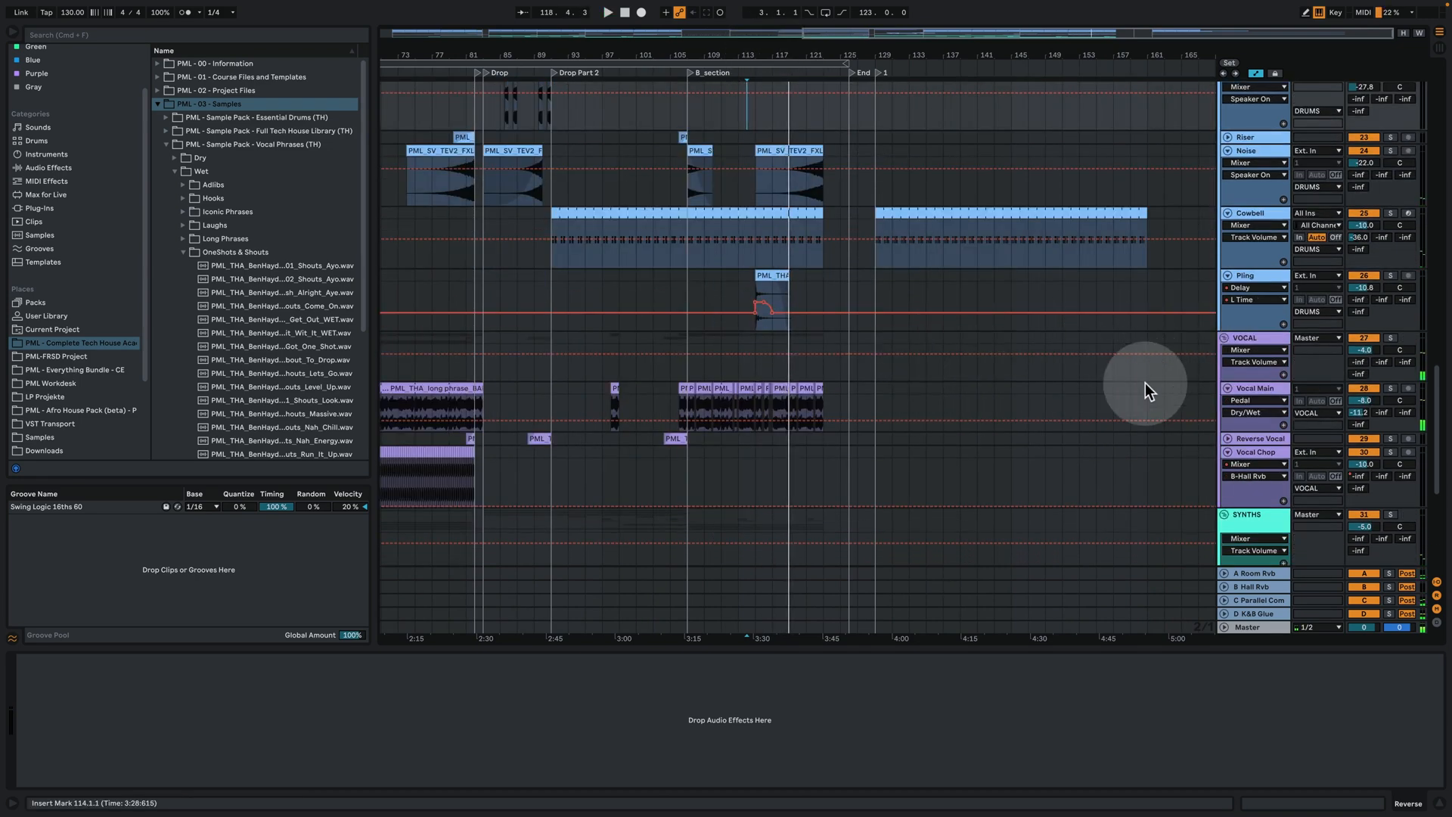
left_click(1265, 339)
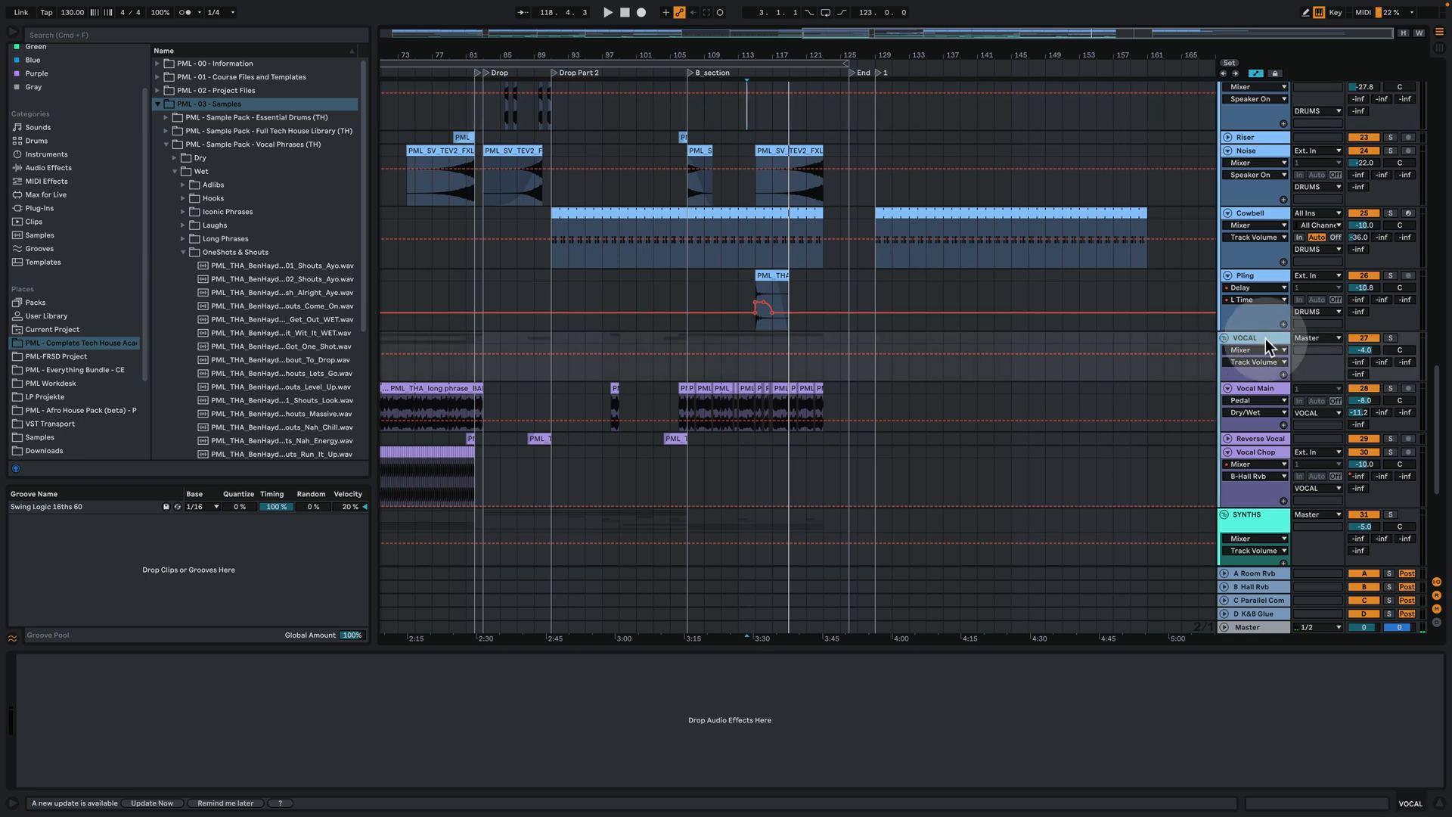
left_click_drag(667, 378, 909, 391)
left_click_drag(907, 58, 861, 193)
left_click(561, 388)
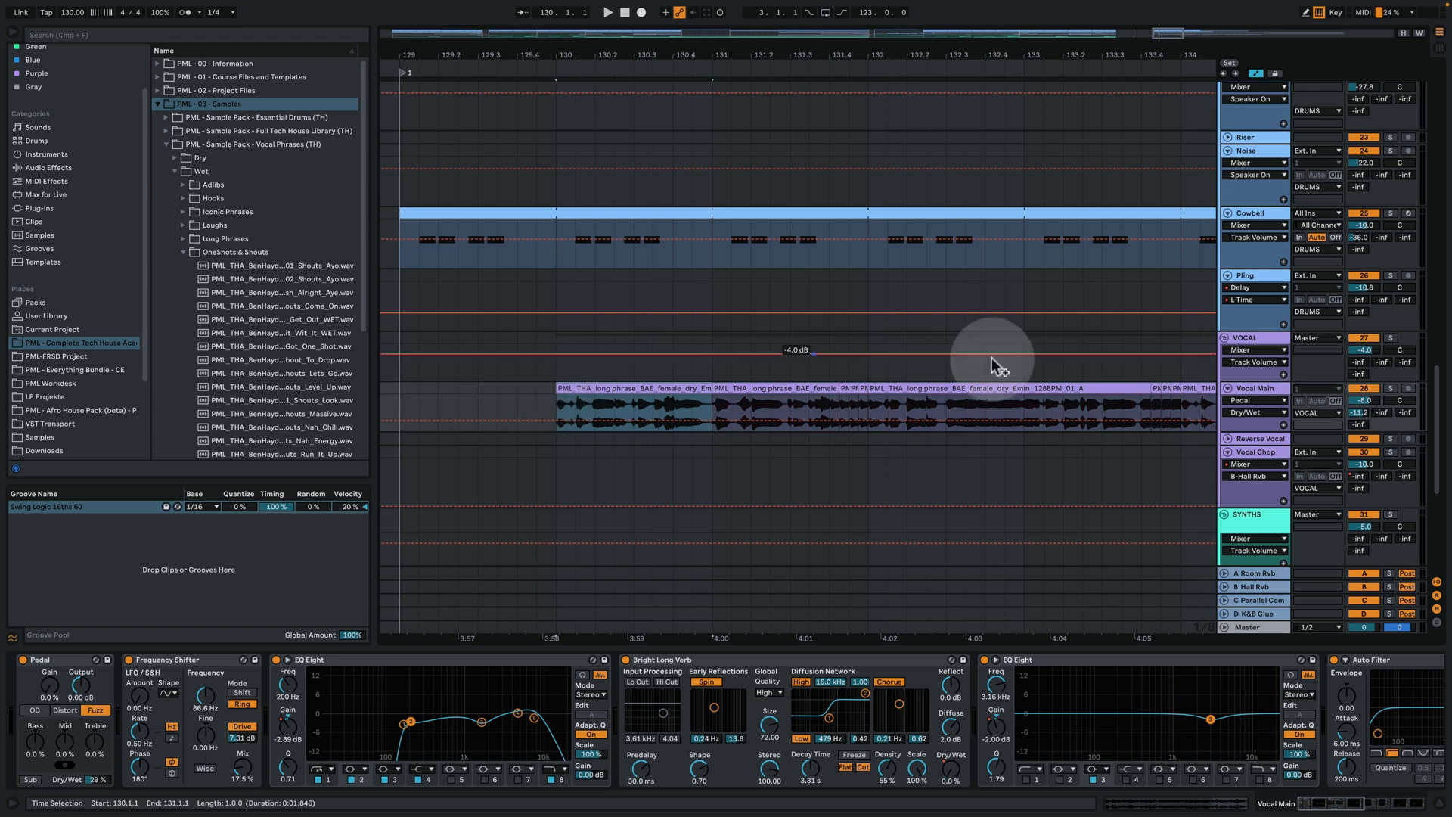
Solo the Vocal Main track, play its copied phrase from bar 130, and examine its Pedal and Frequency Shifter devices
key("space")
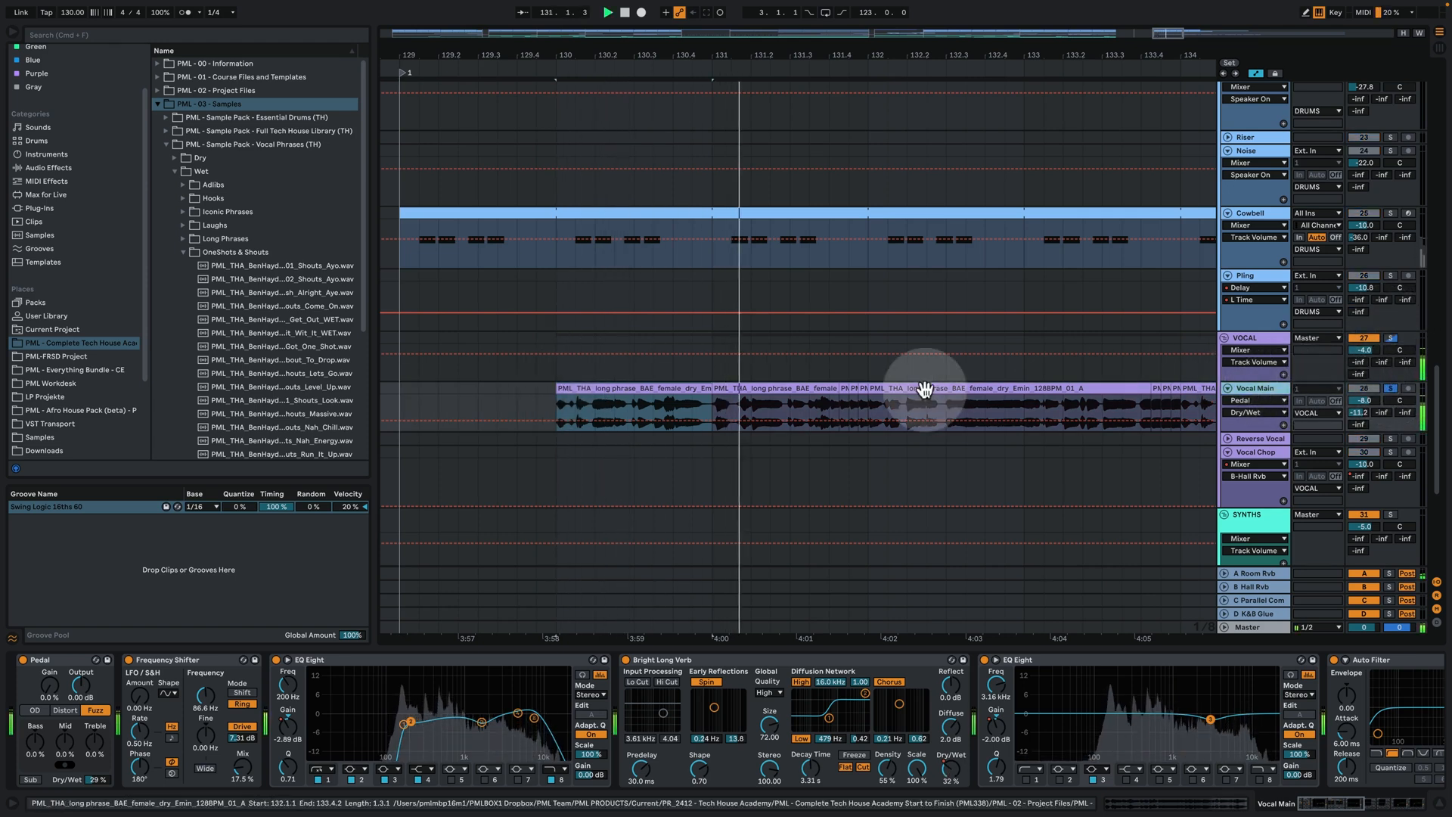
left_click(64, 661)
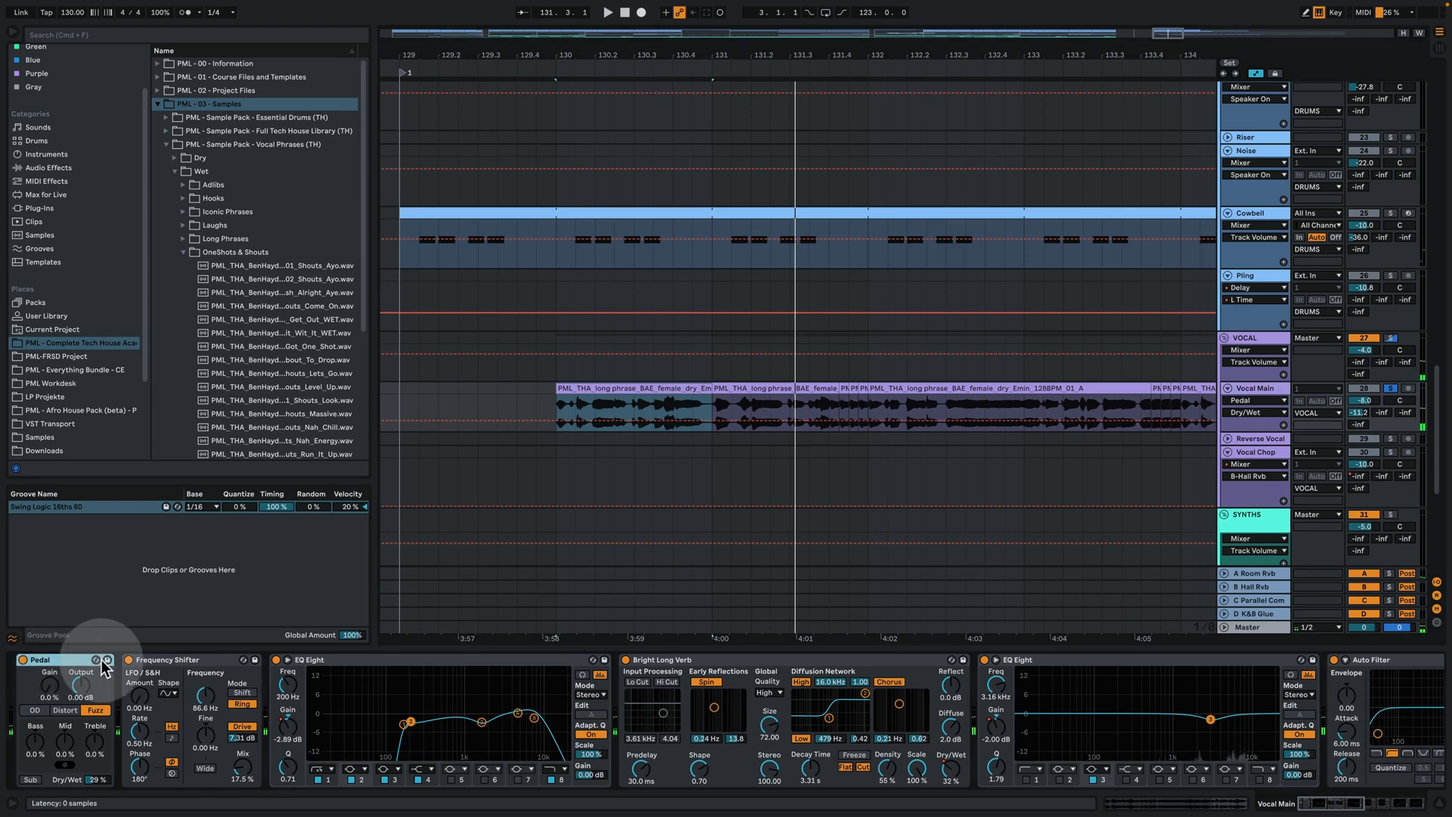
left_click(195, 667)
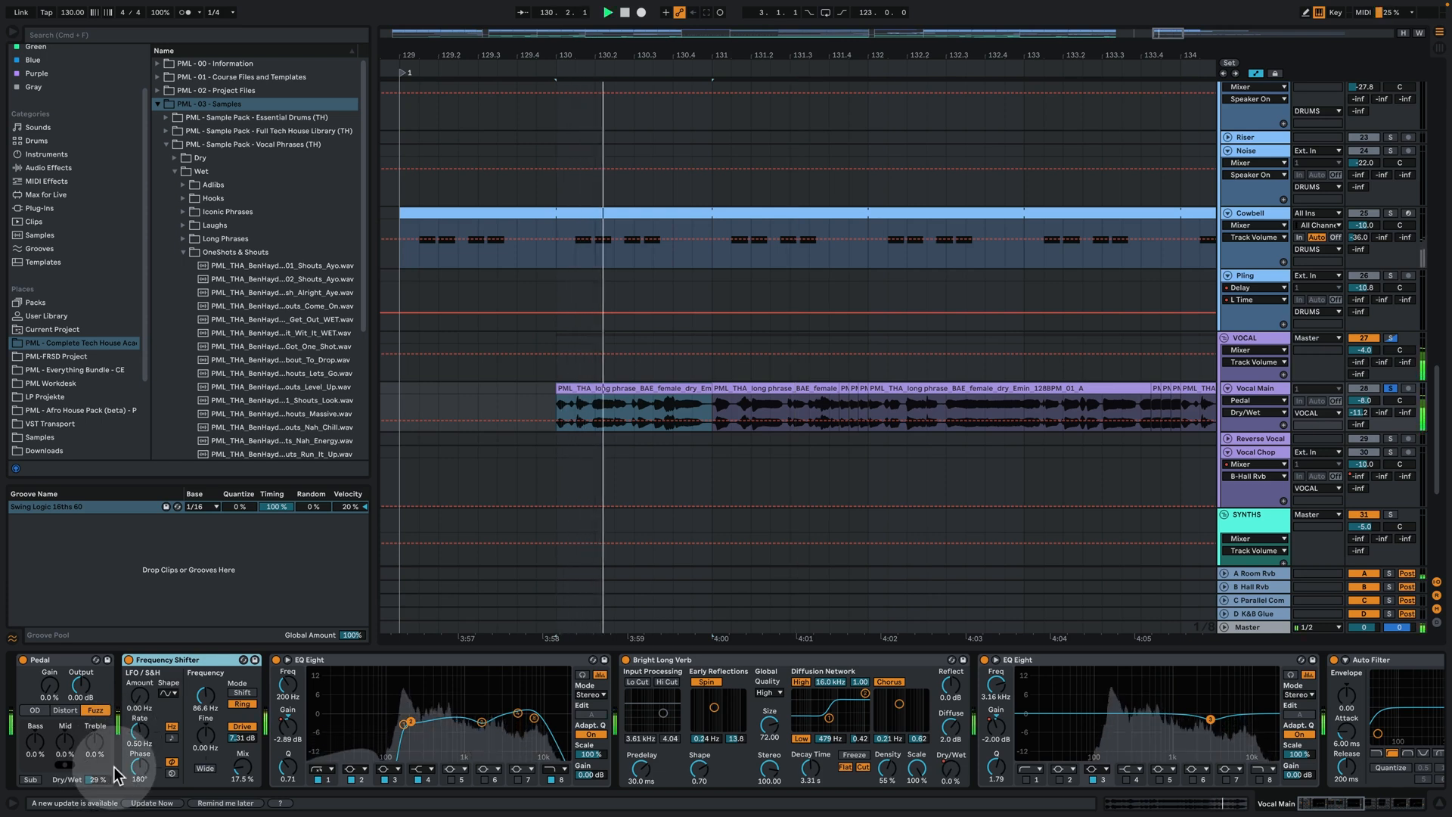
Deactivate the Vocal Main track's entire device chain, including Pedal, and play the dry vocal phrase from bar 130
left_click(23, 659)
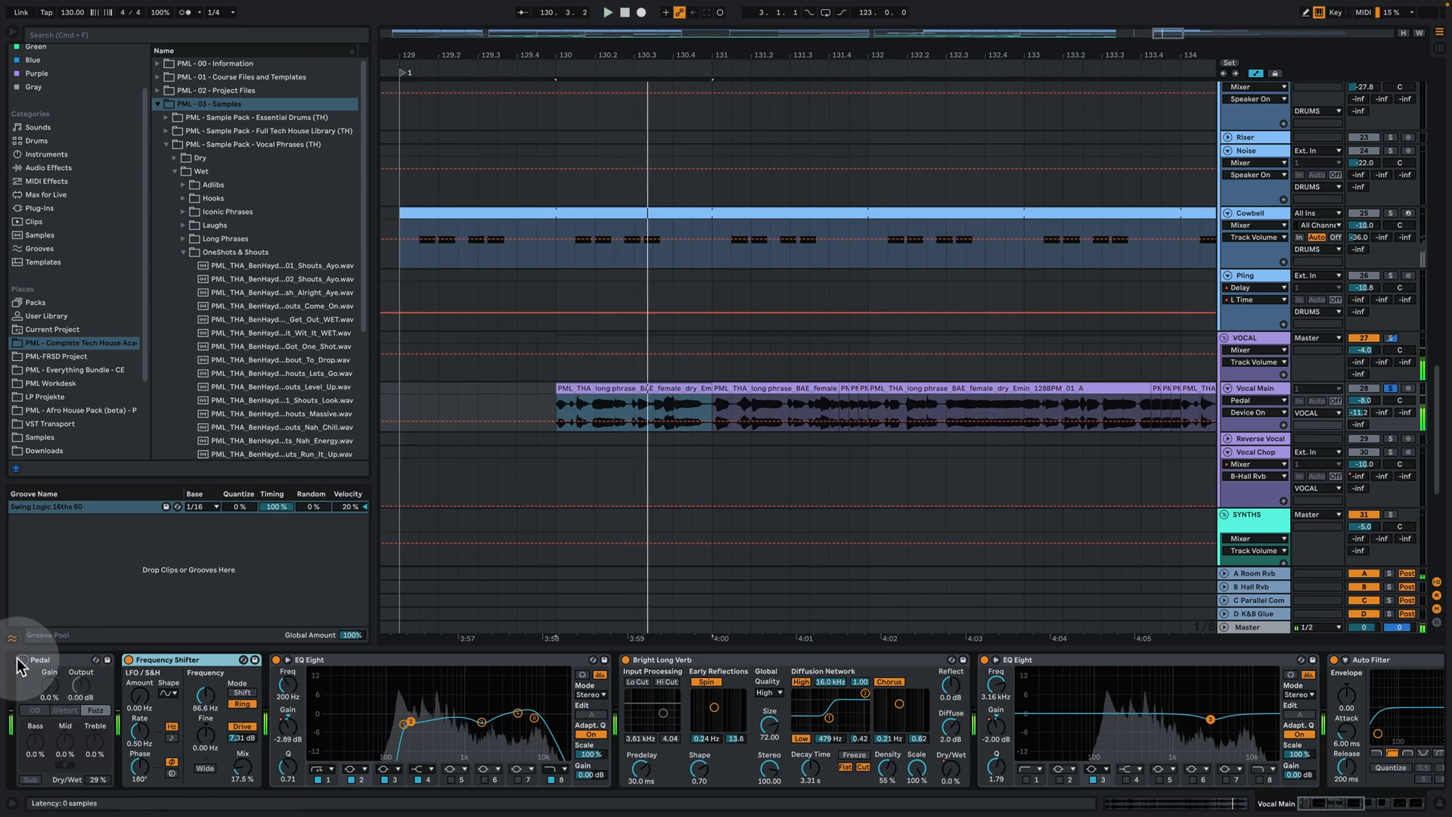
left_click(1353, 806)
left_click(1354, 806)
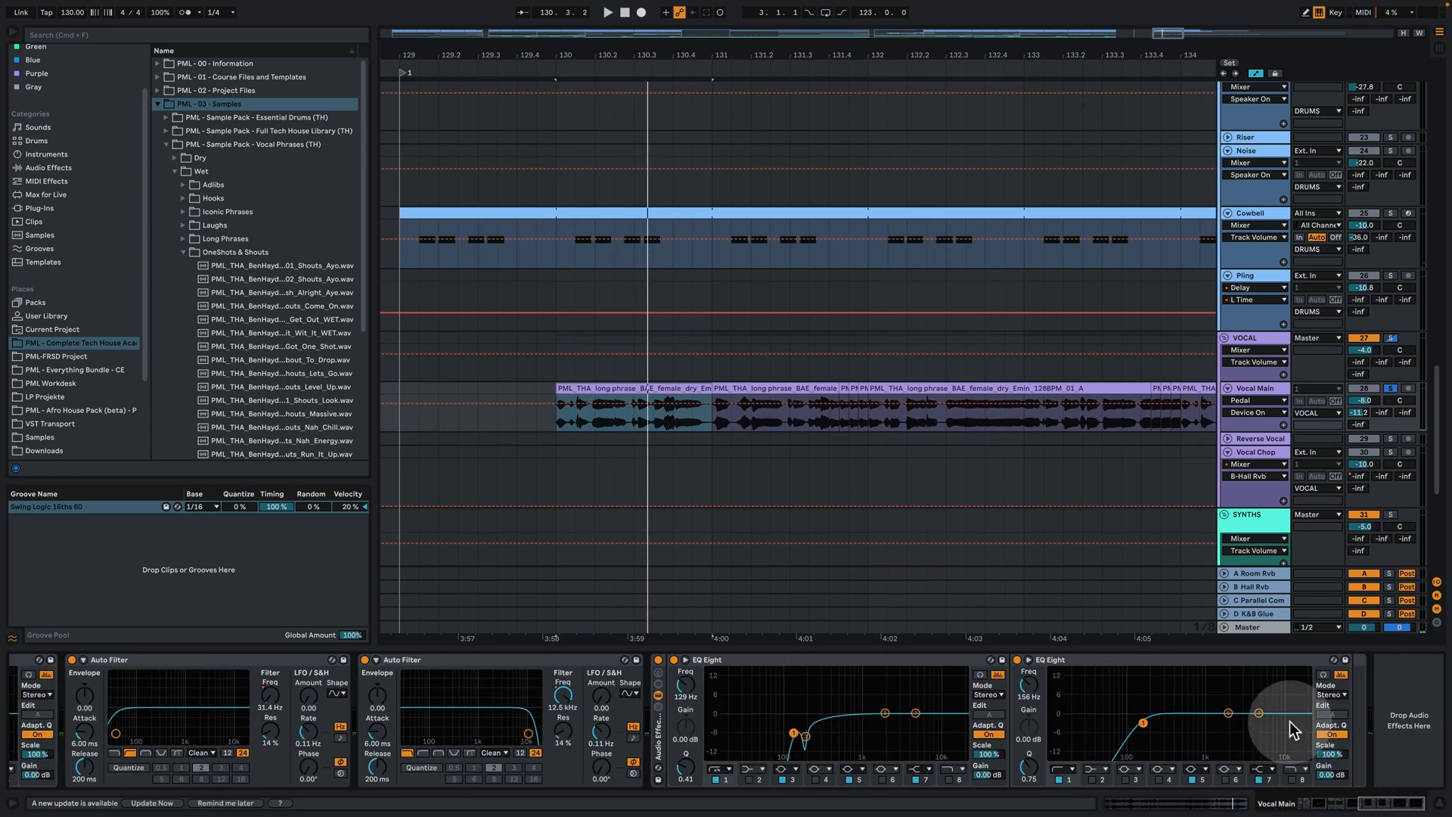
left_click(1361, 659, "shift")
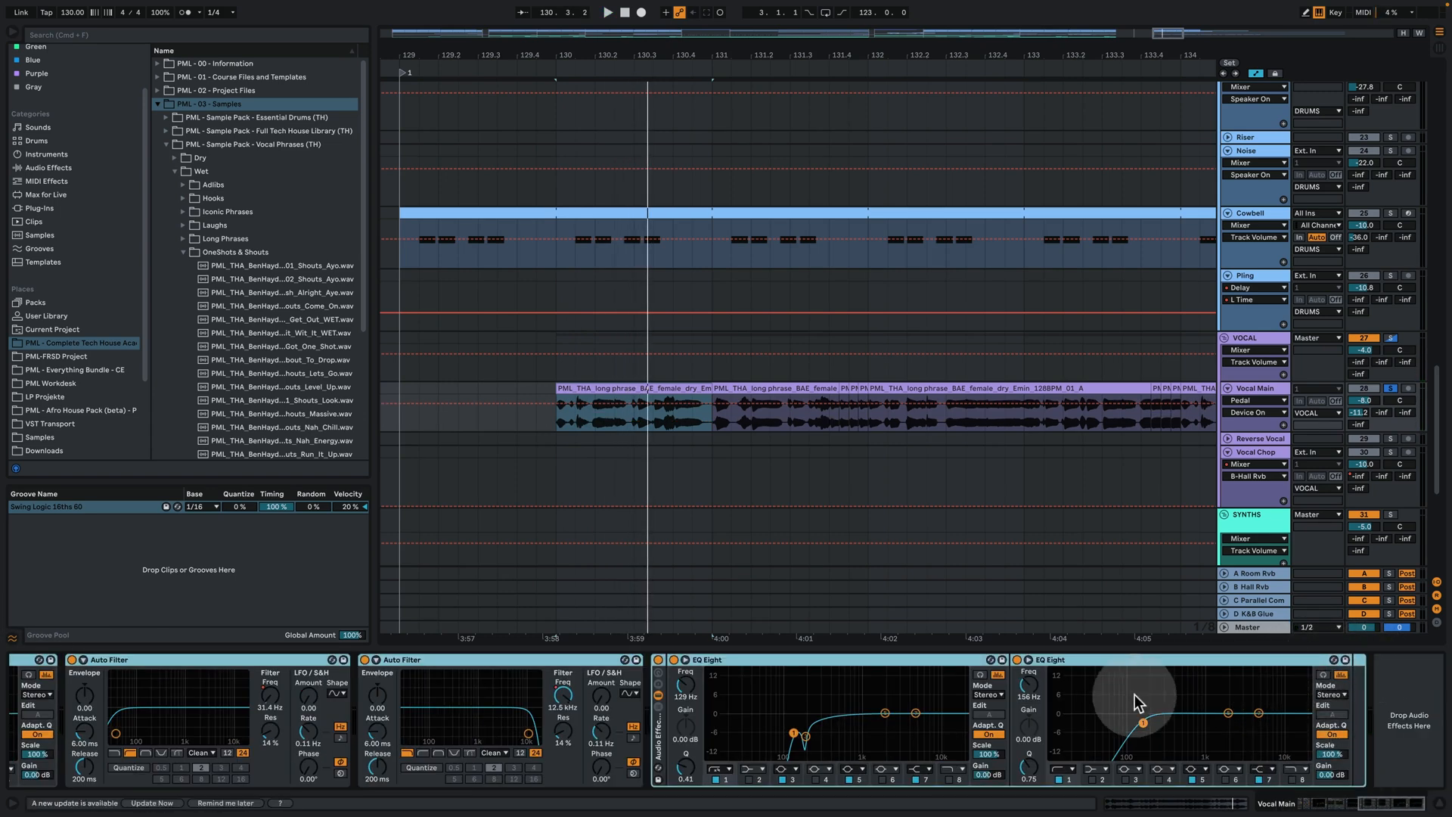
scroll(1082, 720, "left", 5)
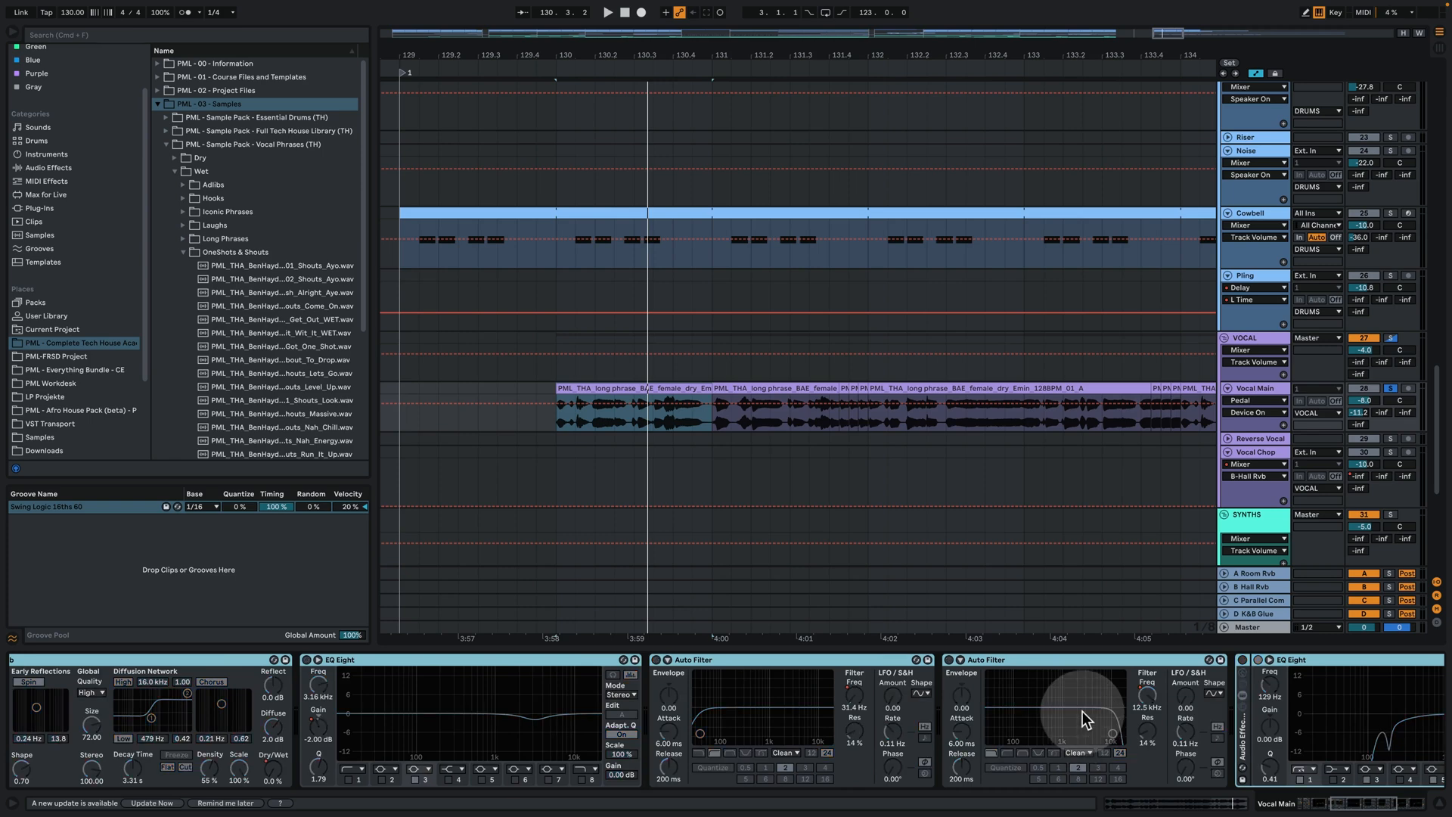
left_click_drag(1344, 803, 1181, 802)
key("space")
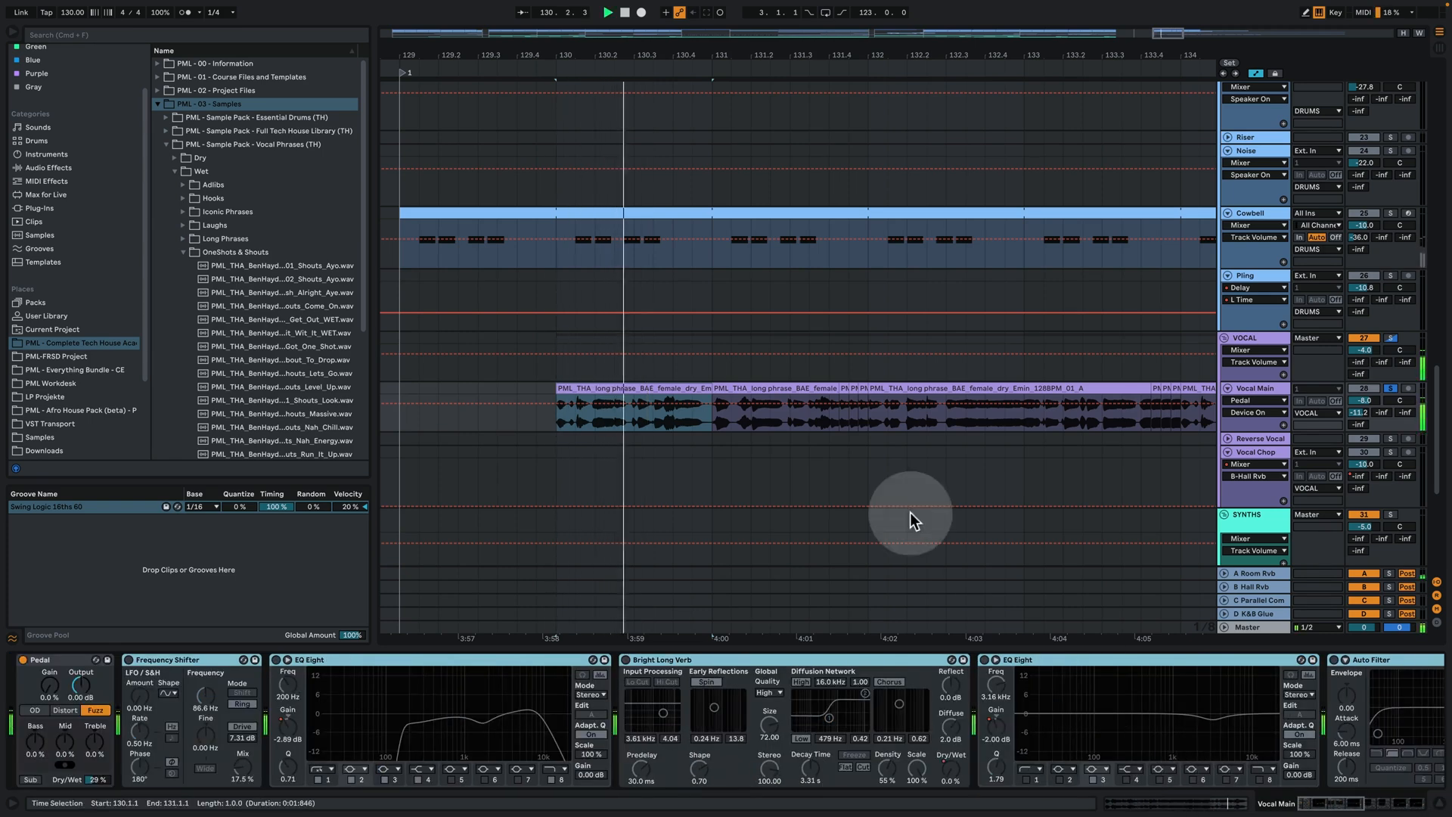
left_click(23, 659)
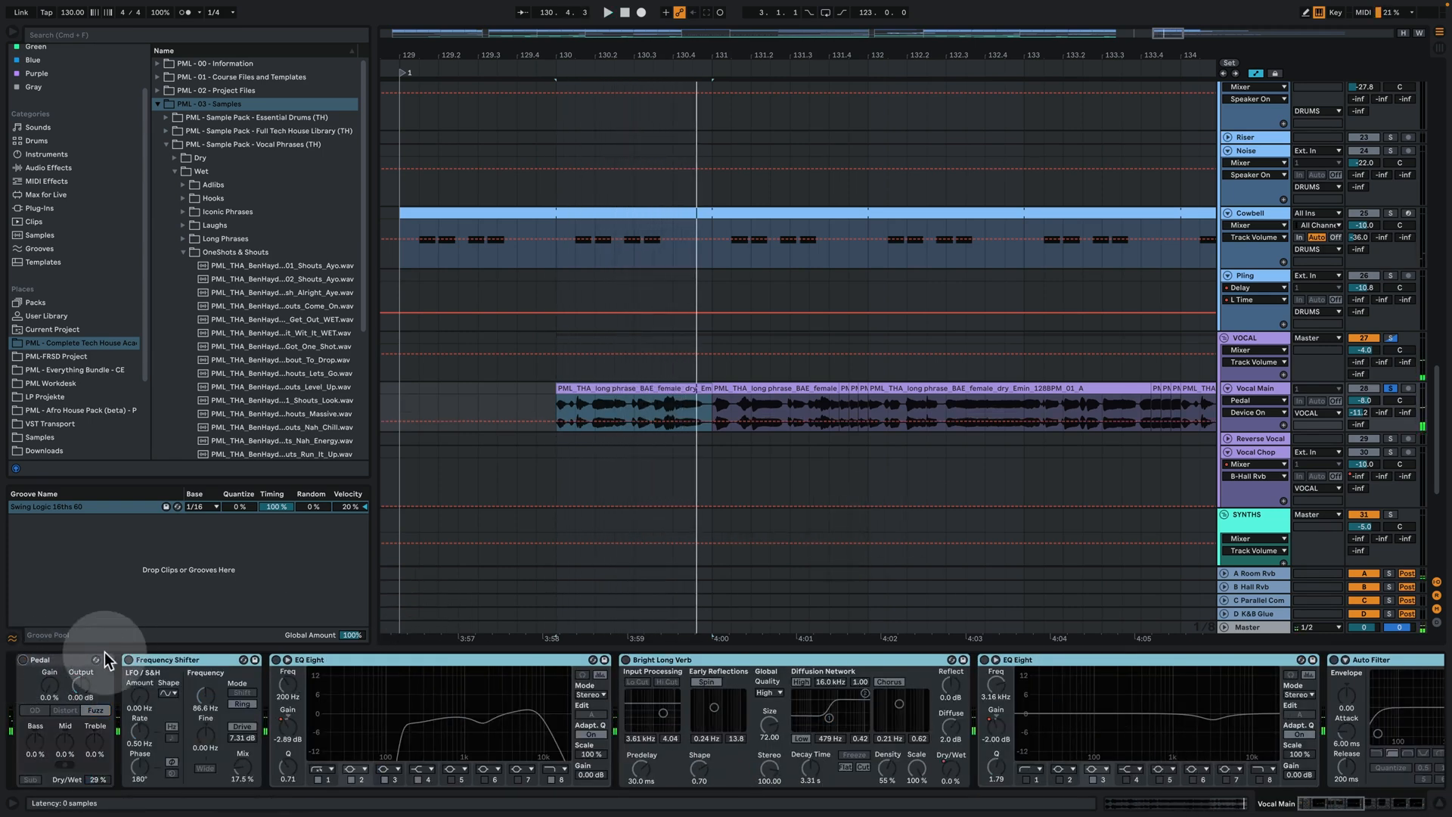
key("space")
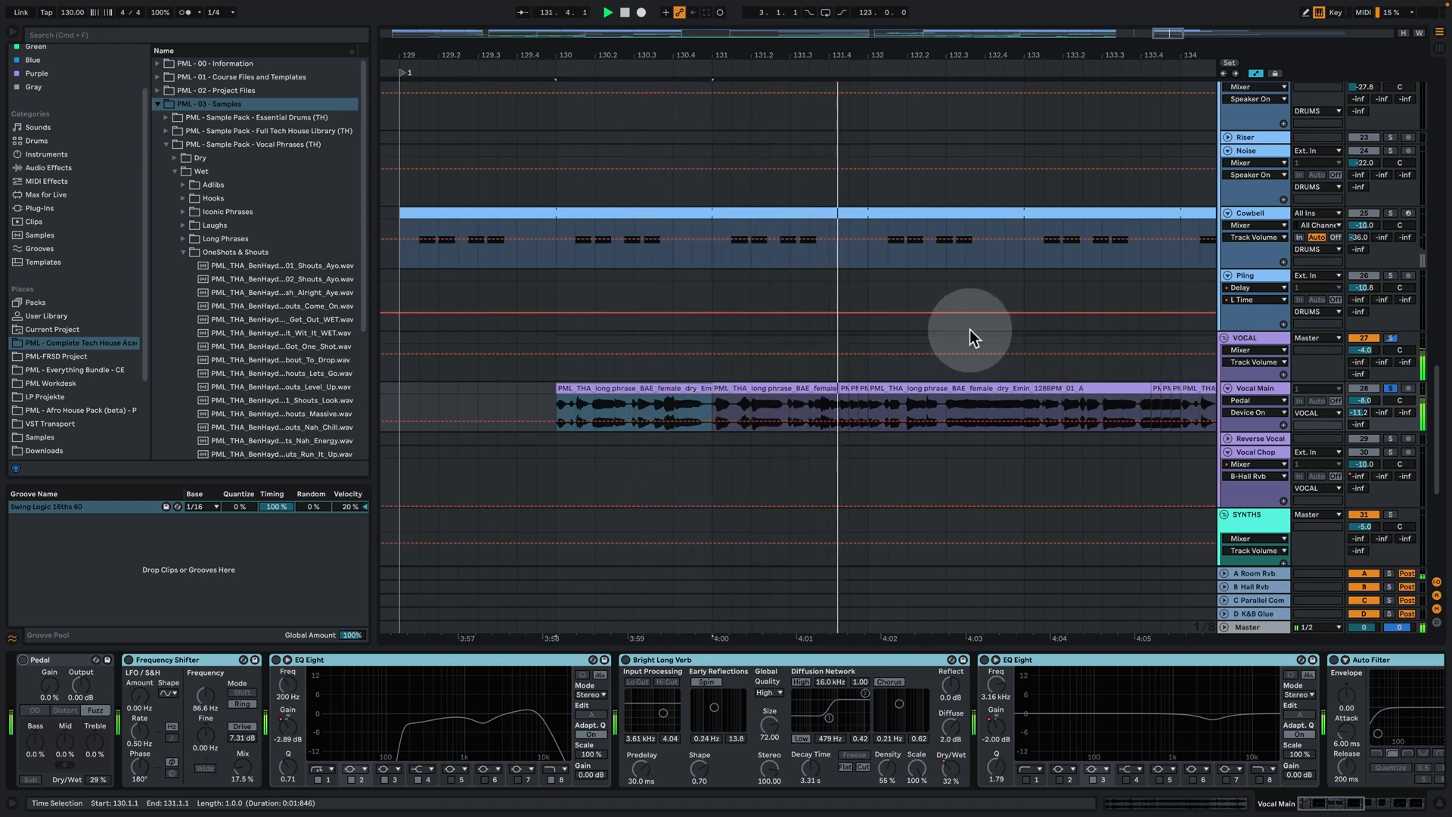
Compare the vocal phrase's start at bar 131.4 with the Bass track, selecting 131.4.1 to 132.1.1 in the bass clip
left_click_drag(841, 56, 652, 45)
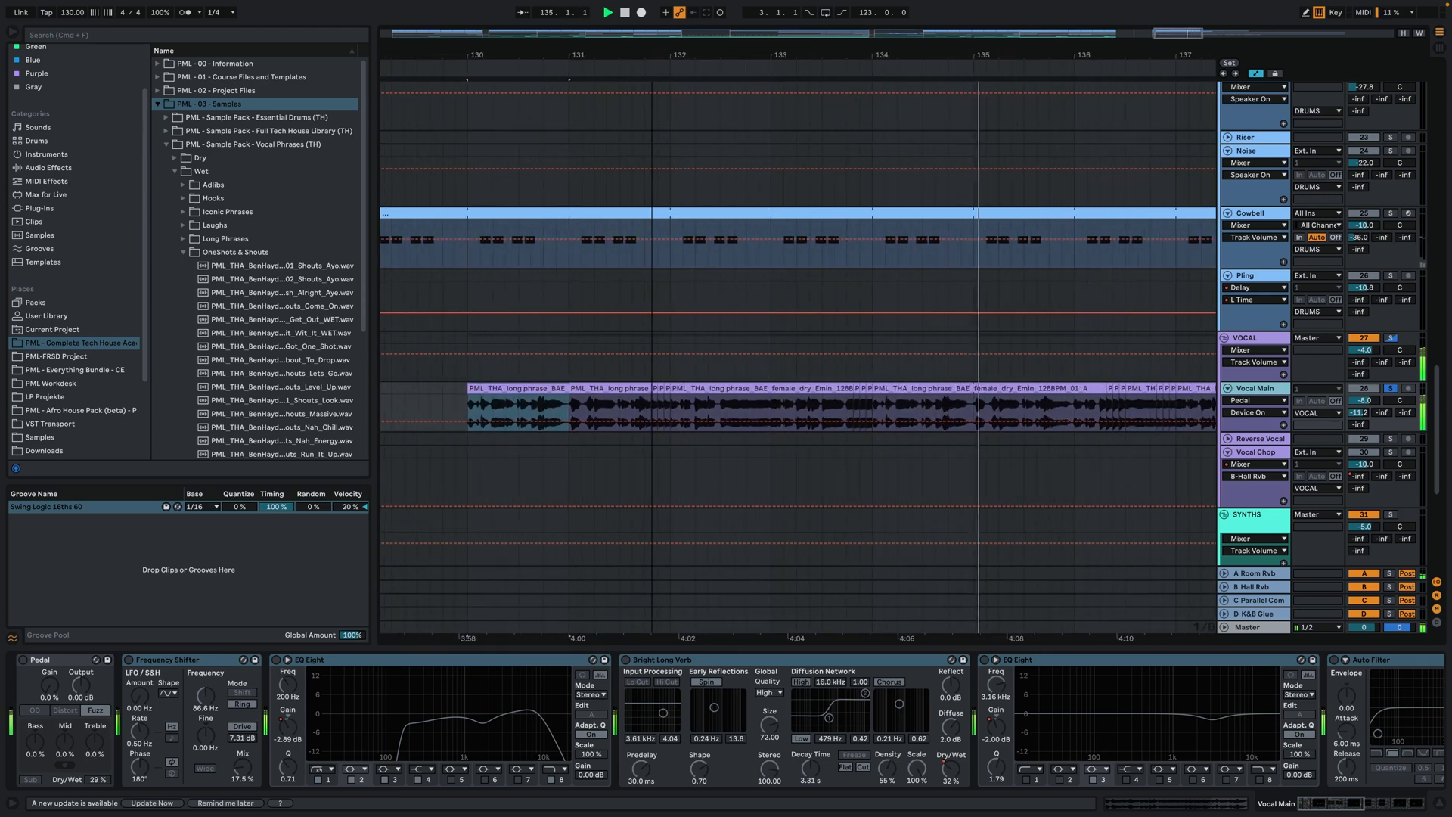
left_click(646, 408)
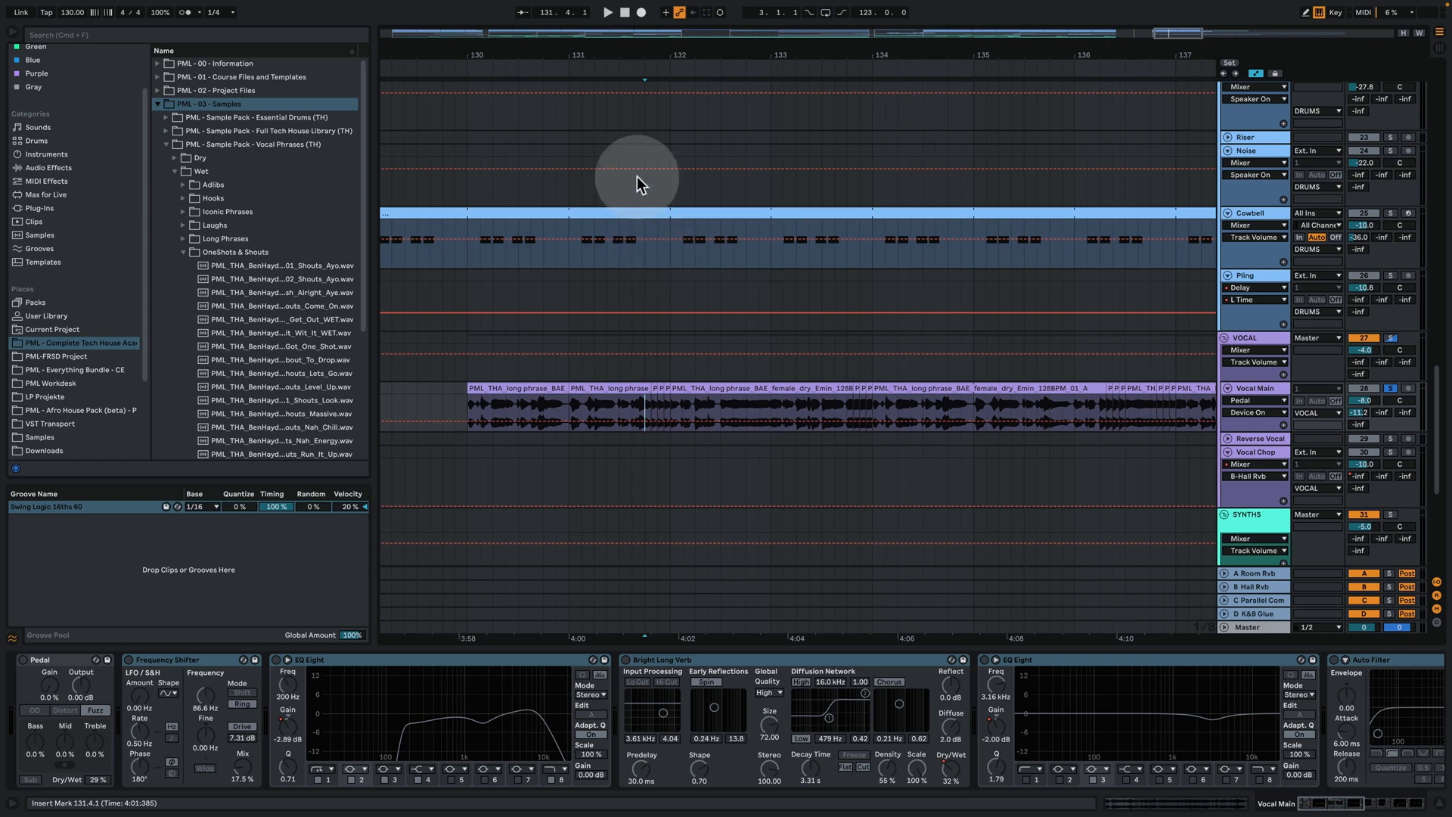
left_click_drag(648, 58, 648, 106)
scroll(721, 260, "up", 15)
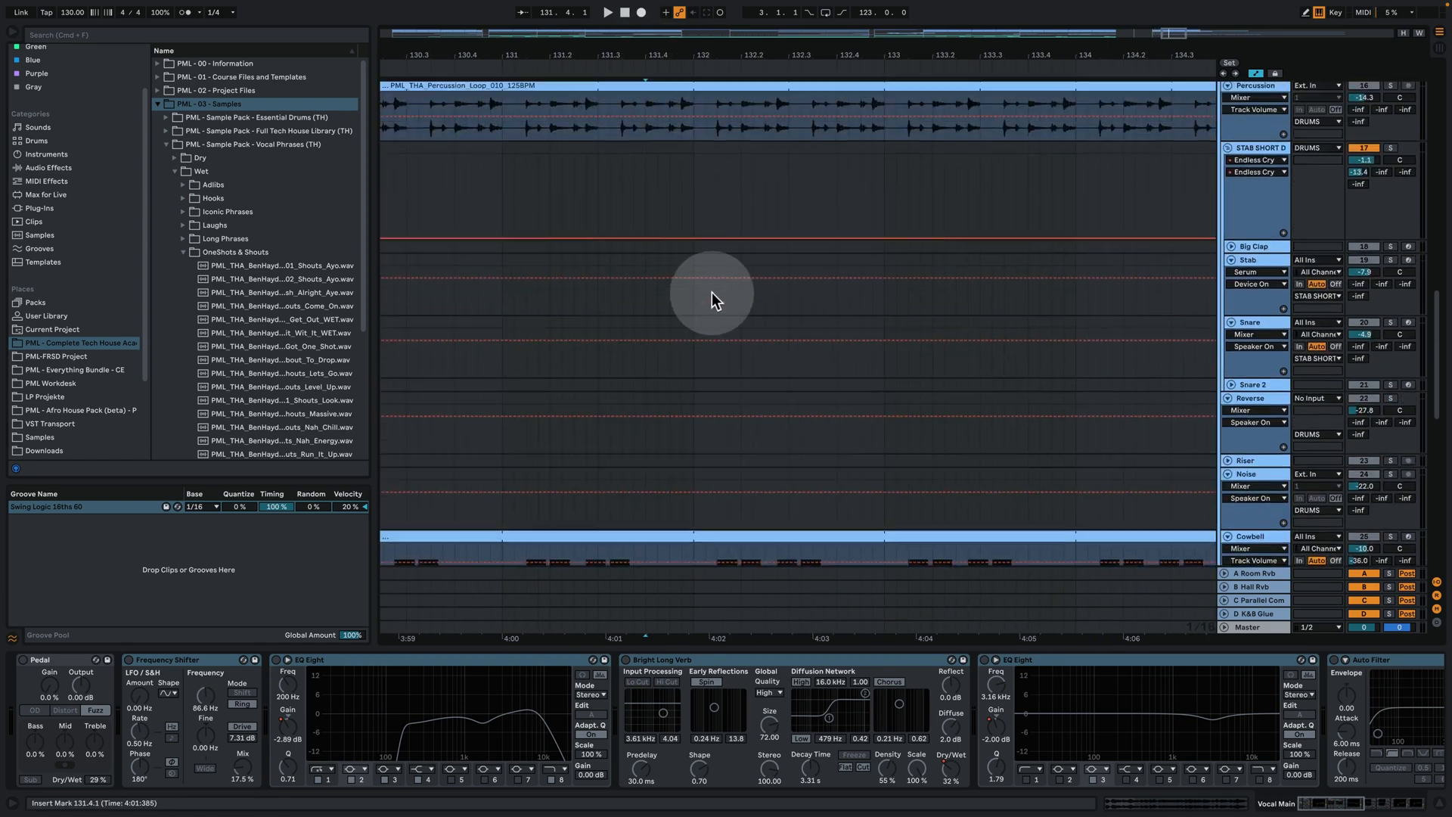
scroll(700, 319, "up", 5)
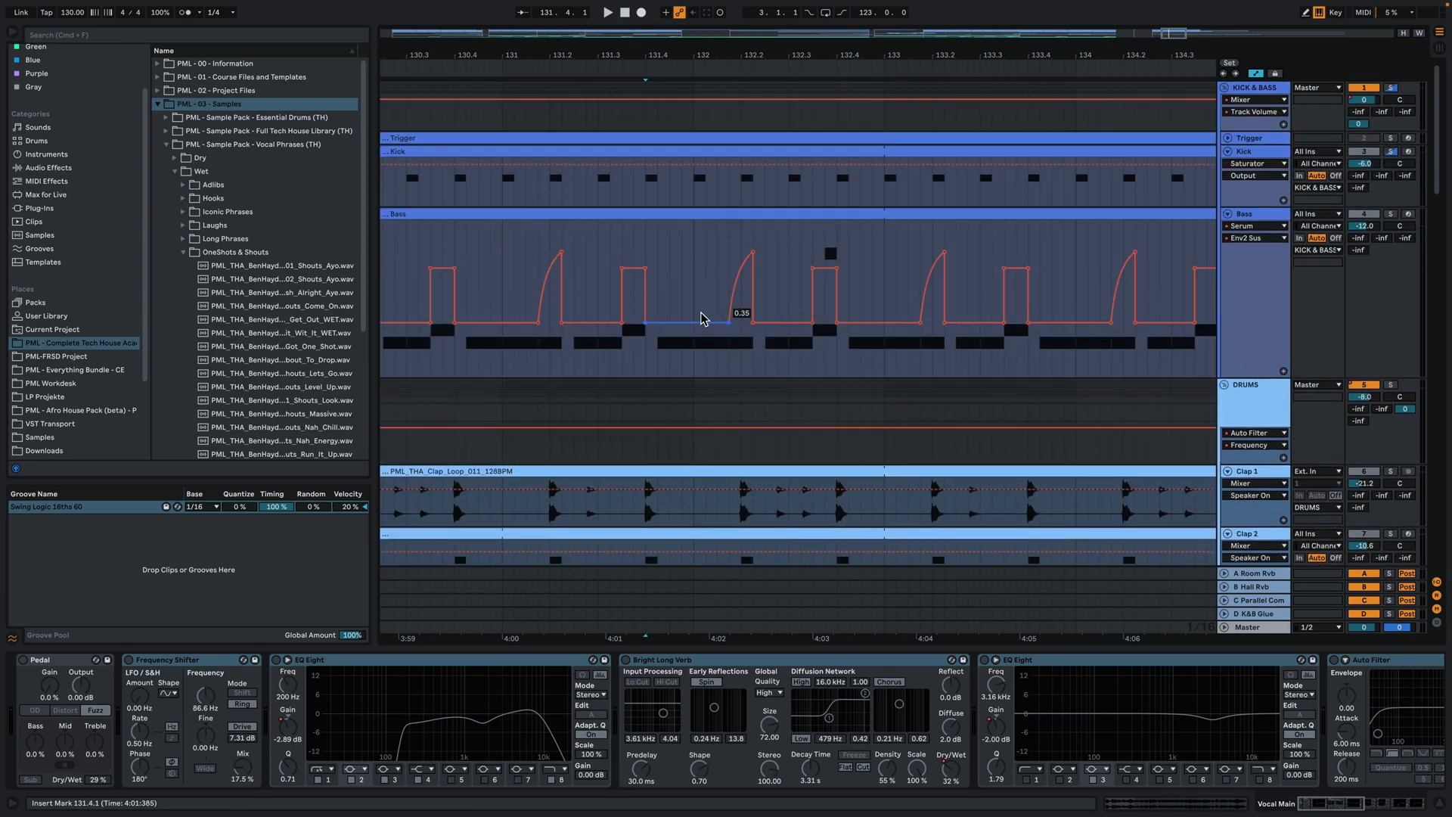
left_click_drag(652, 239, 693, 237)
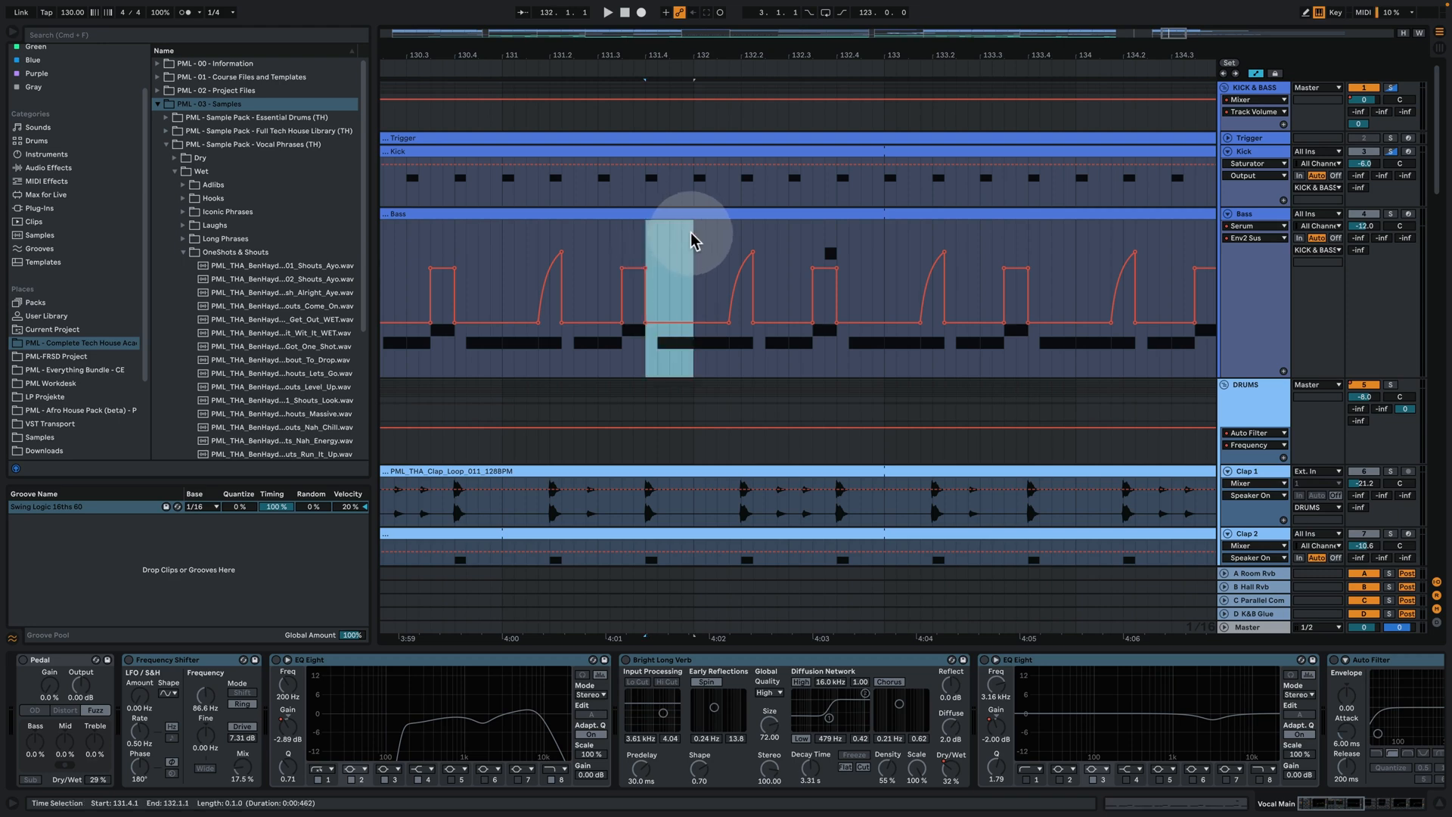
Play the soloed Vocal Main phrases from bar 131.4.1 to hear the whole copied vocal arrangement
scroll(713, 402, "down", 15)
scroll(714, 415, "down", 10)
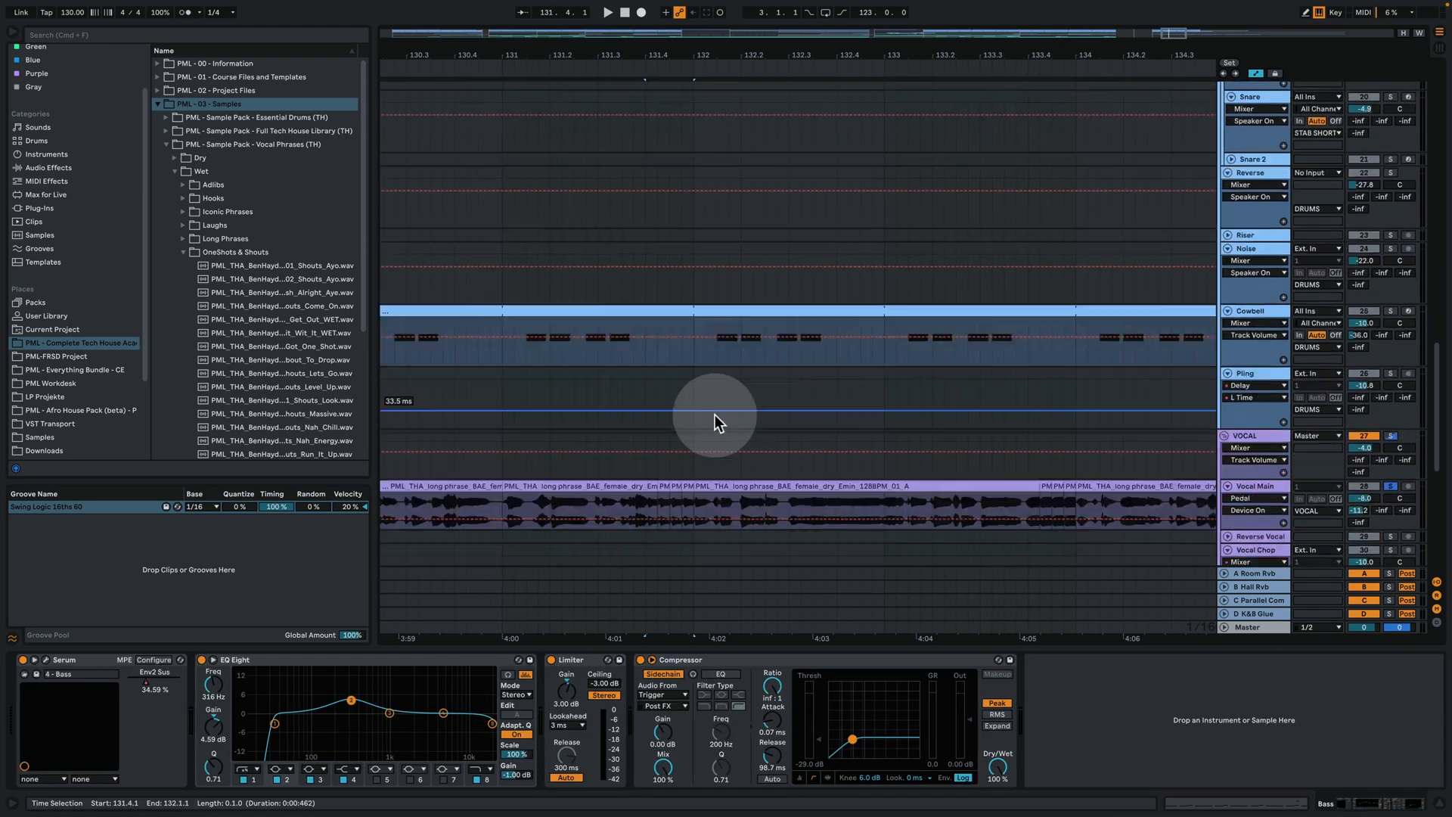
left_click(650, 312)
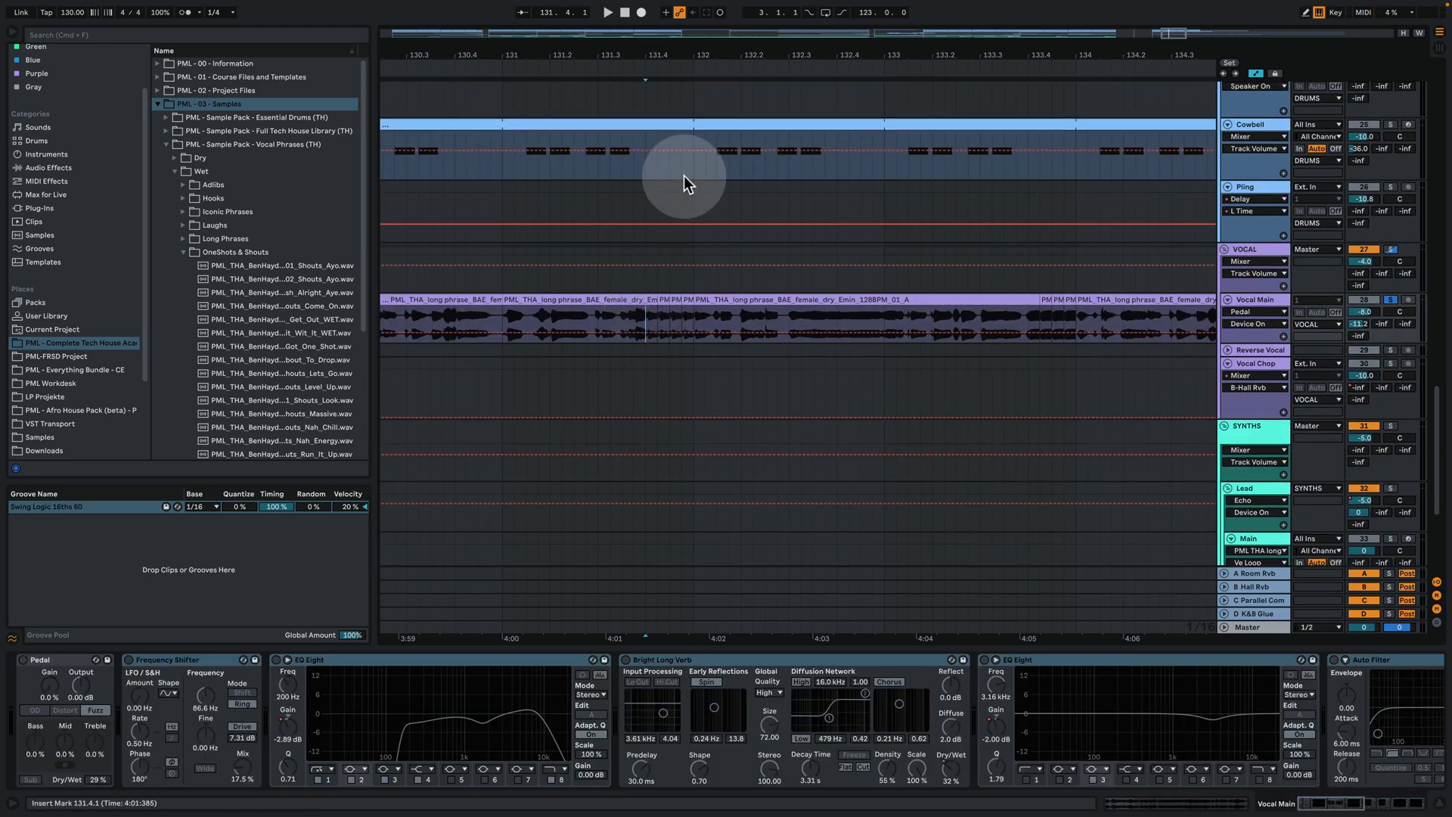
key("space")
key("space")
mouse_move(663, 55)
left_mouse_down()
mouse_move(663, 124)
mouse_move(663, 57)
left_mouse_up()
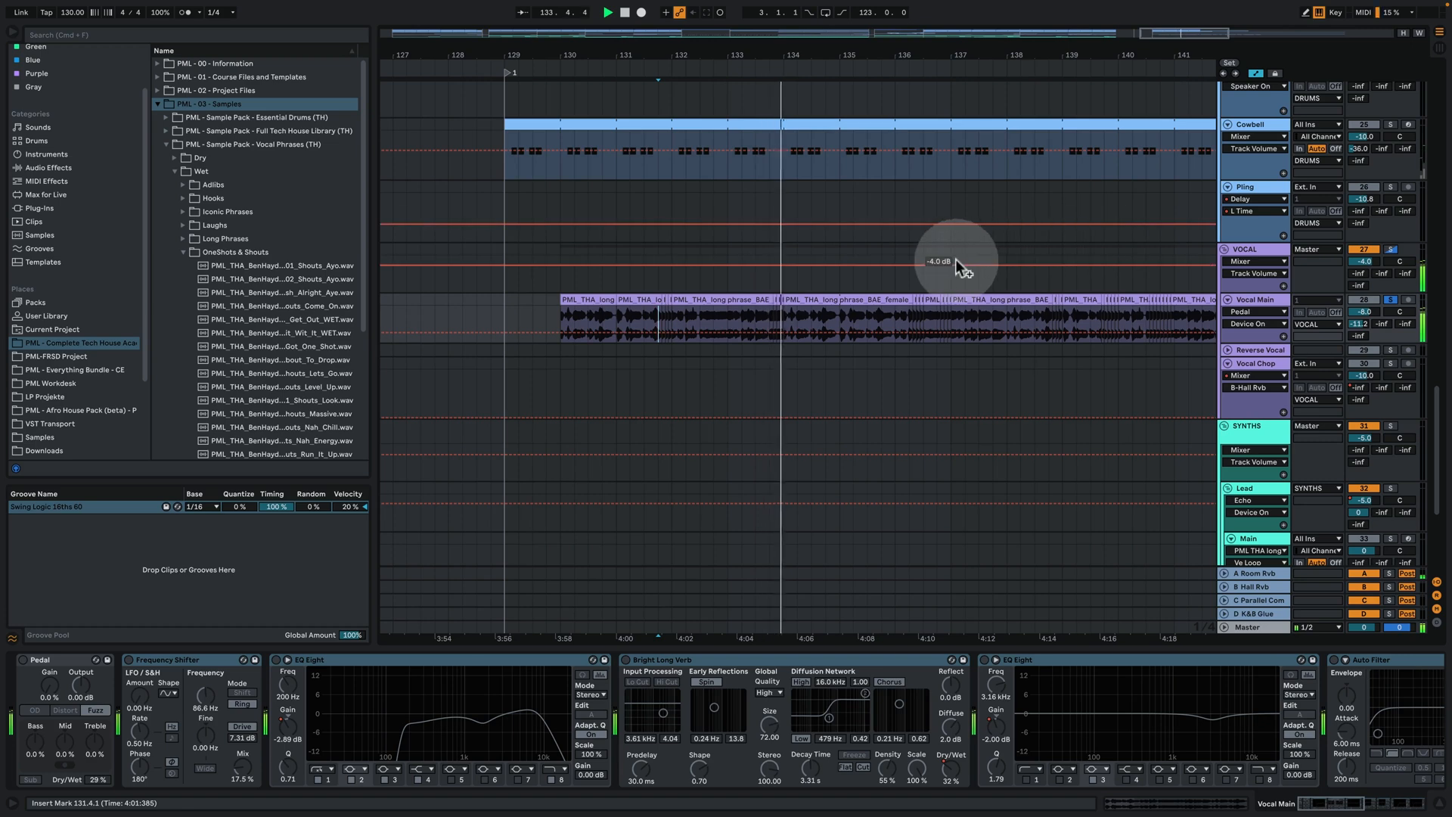
left_click_drag(832, 55, 649, 55)
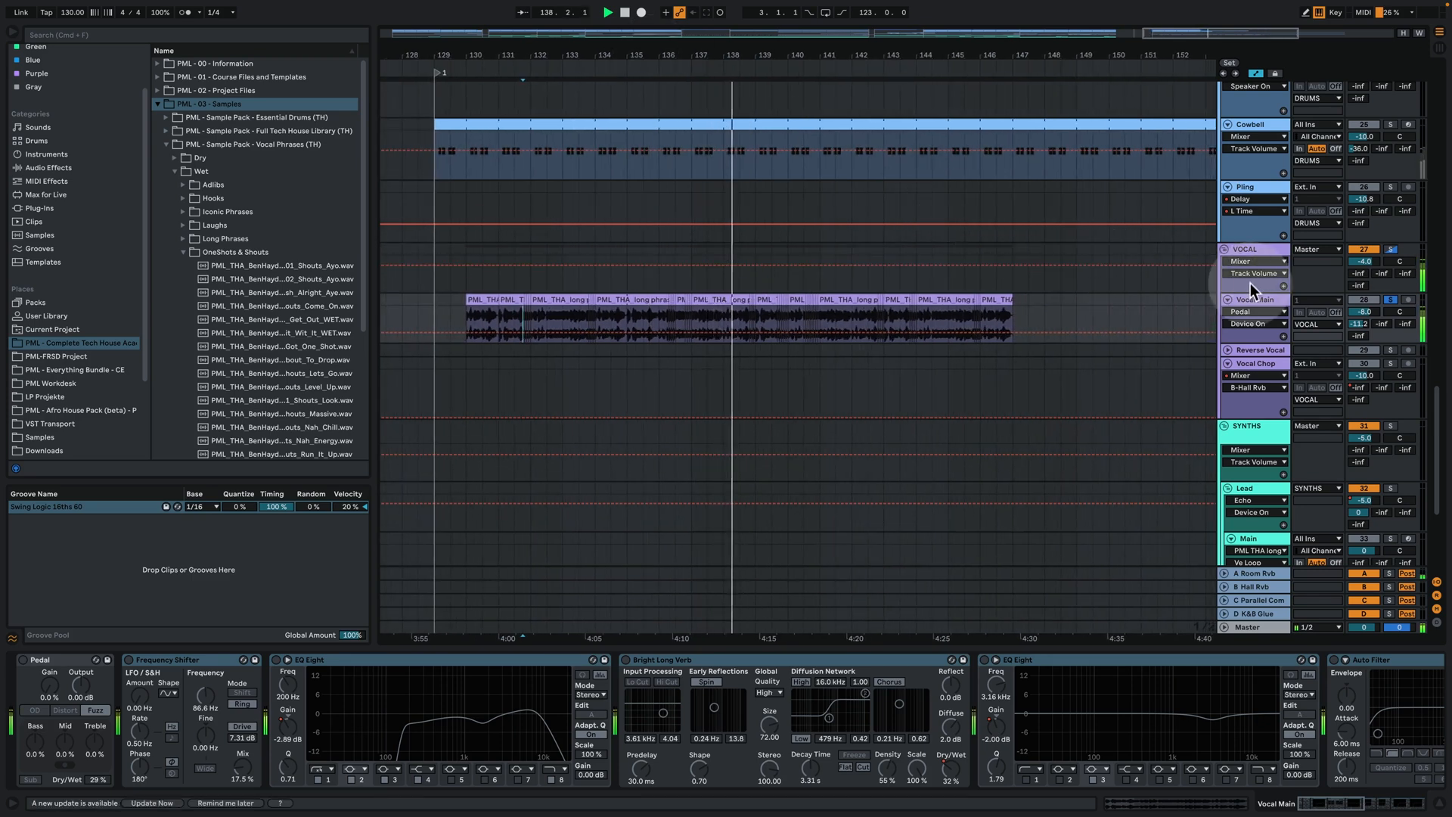
Examine the A Room Rvb return's device chain and briefly solo the return while playing the vocal
left_click(1258, 251)
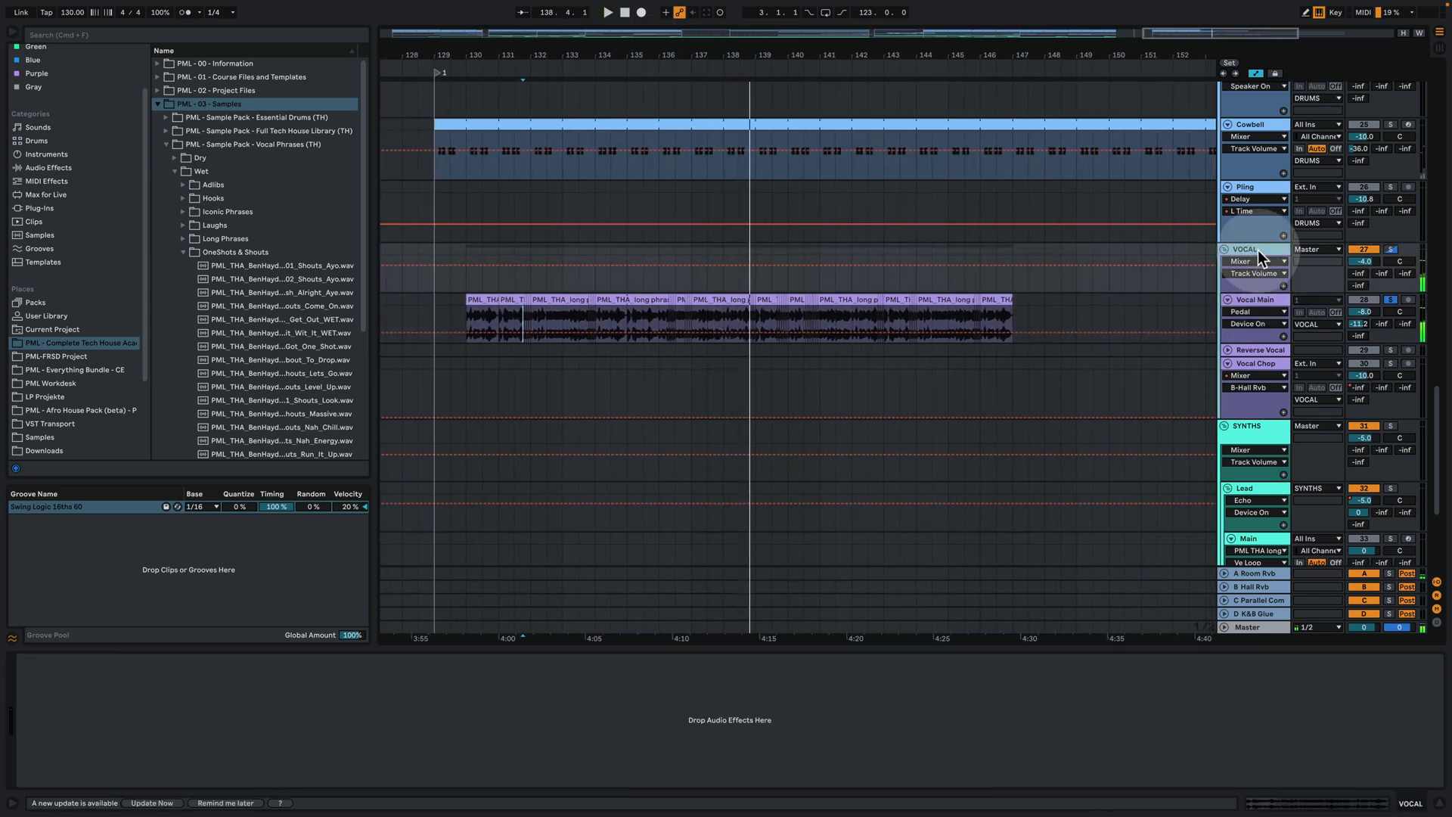
left_click(1259, 298)
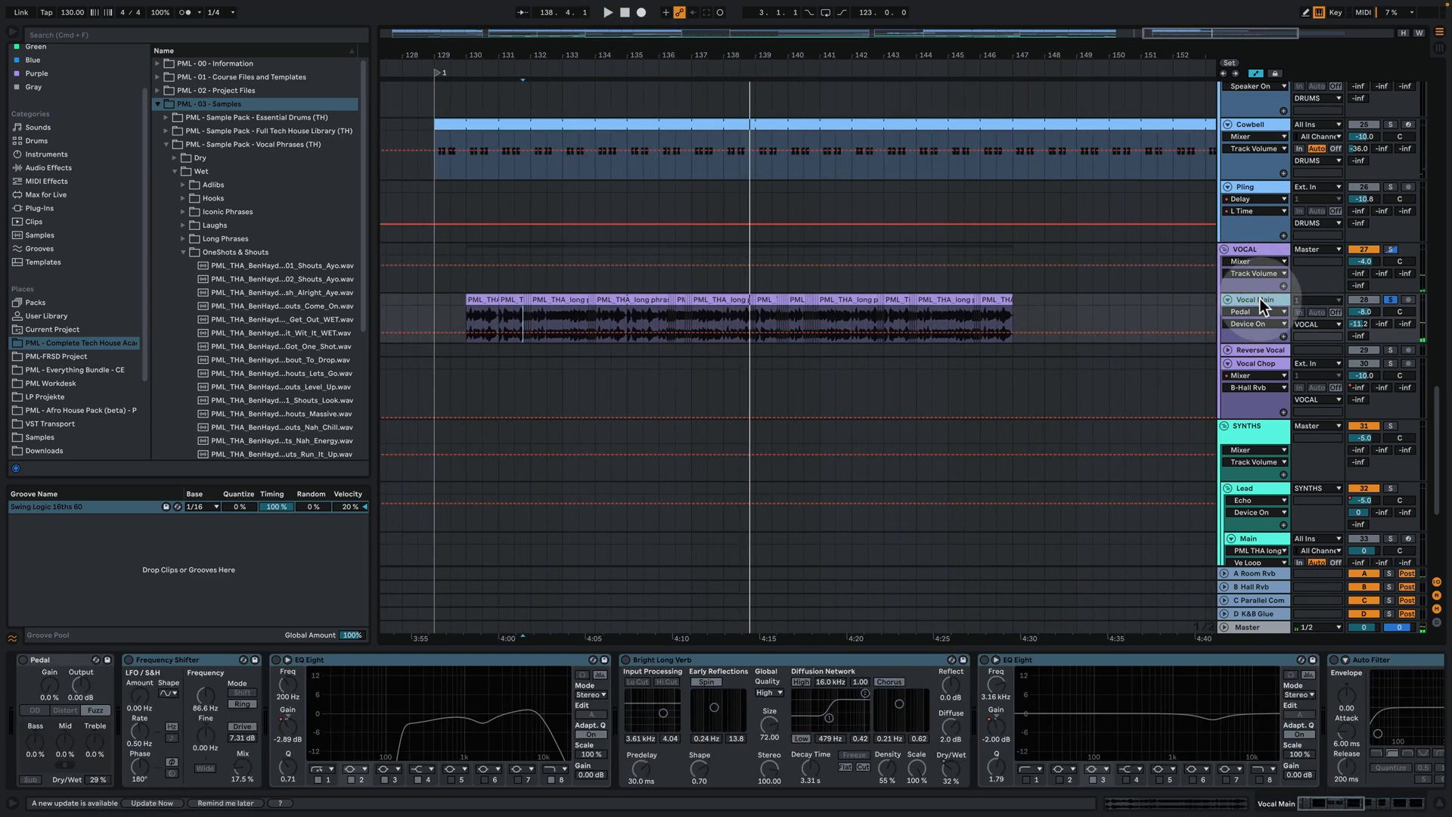
left_click(1277, 574)
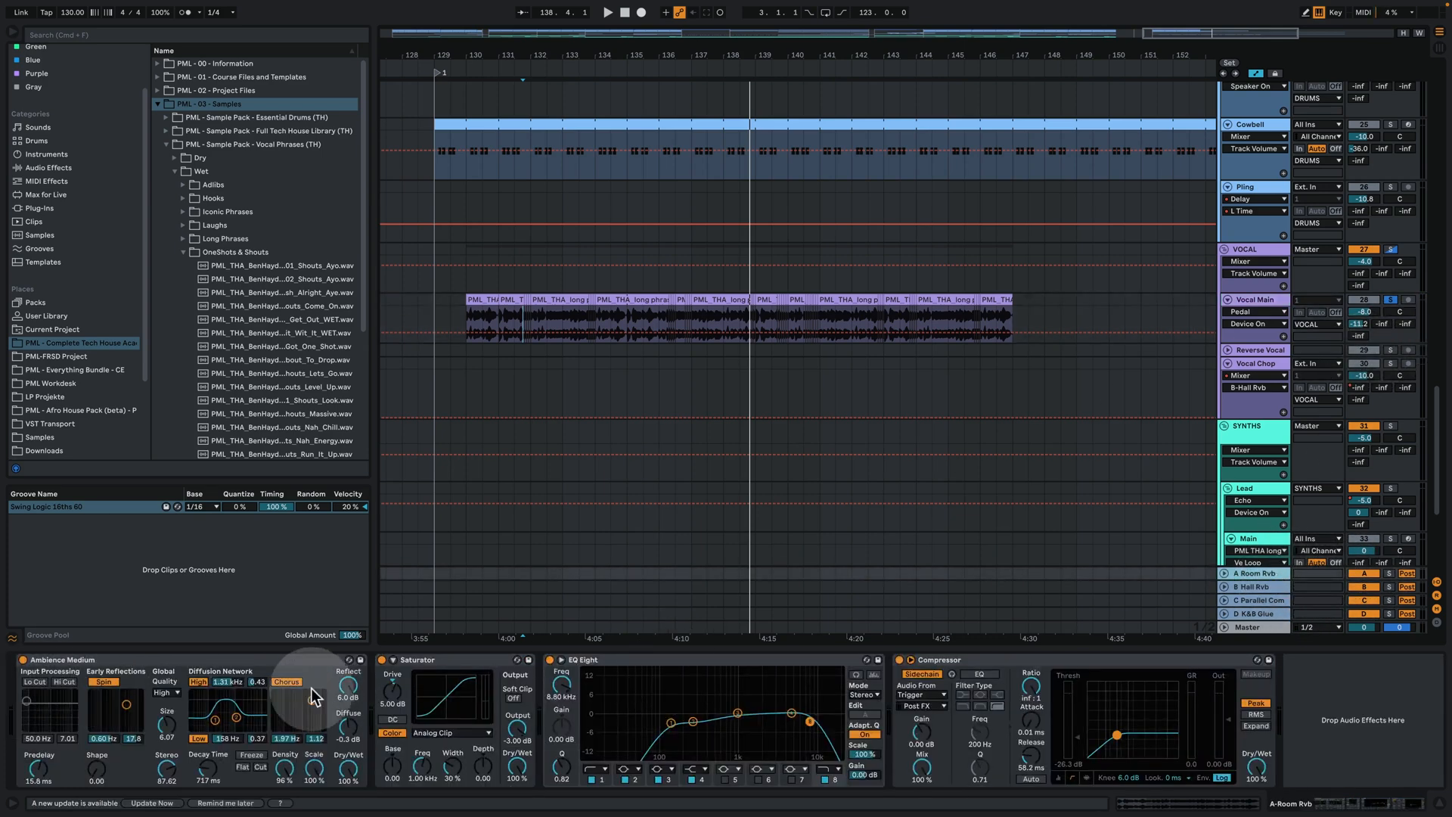
key("space")
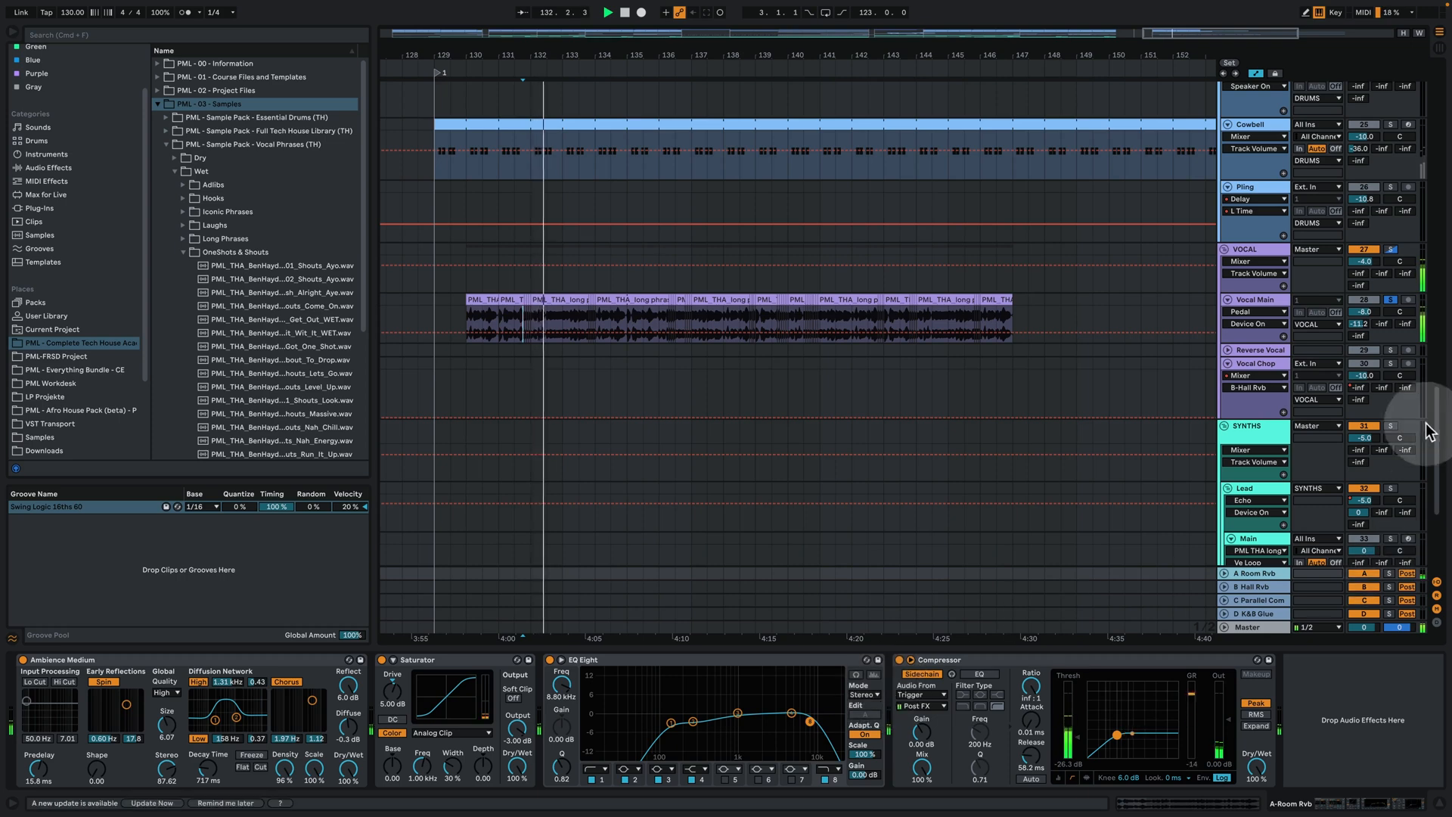
left_click(1389, 574)
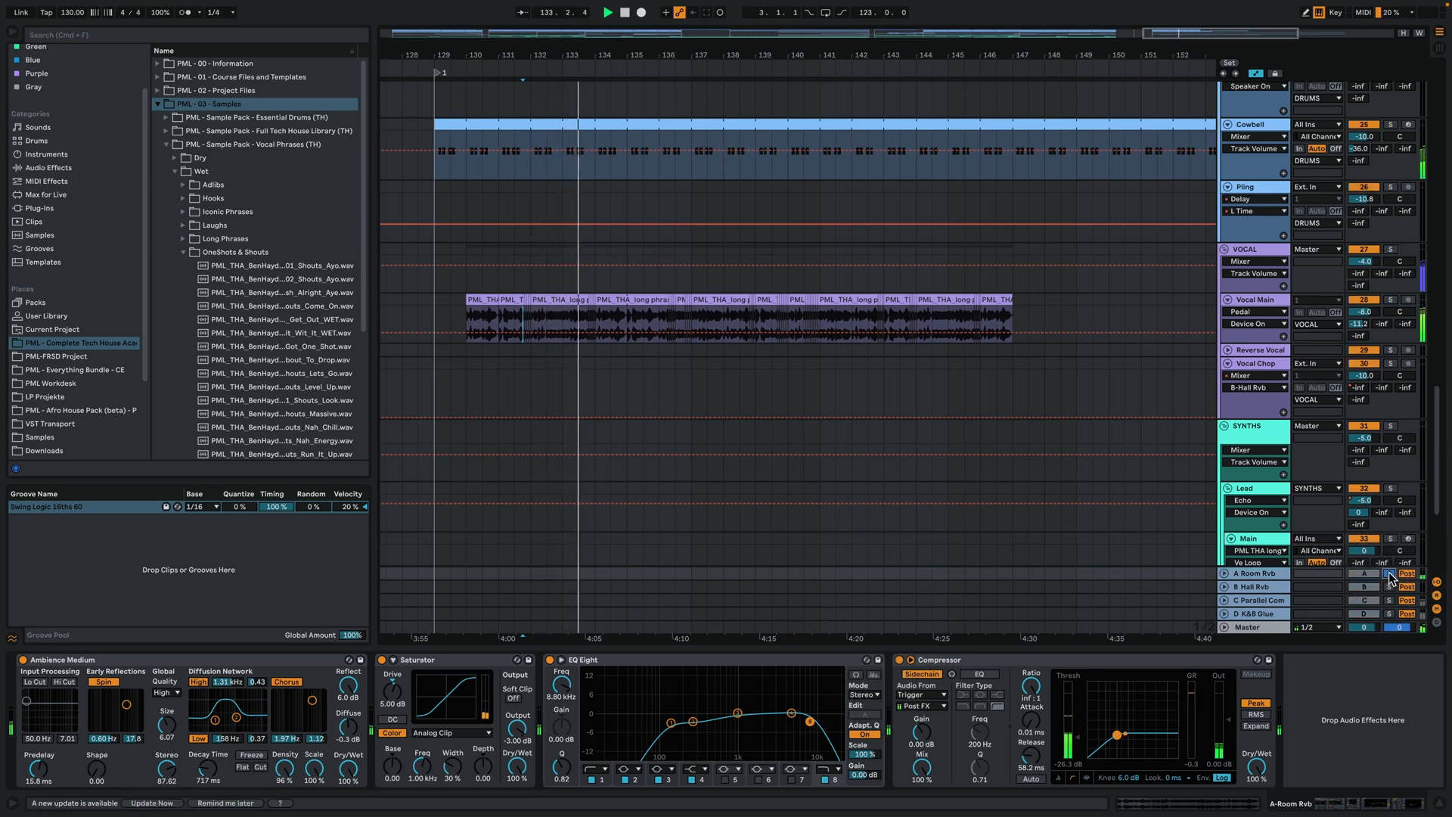
left_click(1389, 574)
Reactivate the Pedal device on the Vocal Main track, solo the track again and play its phrase from bar 131.4.1
double_click(1257, 302)
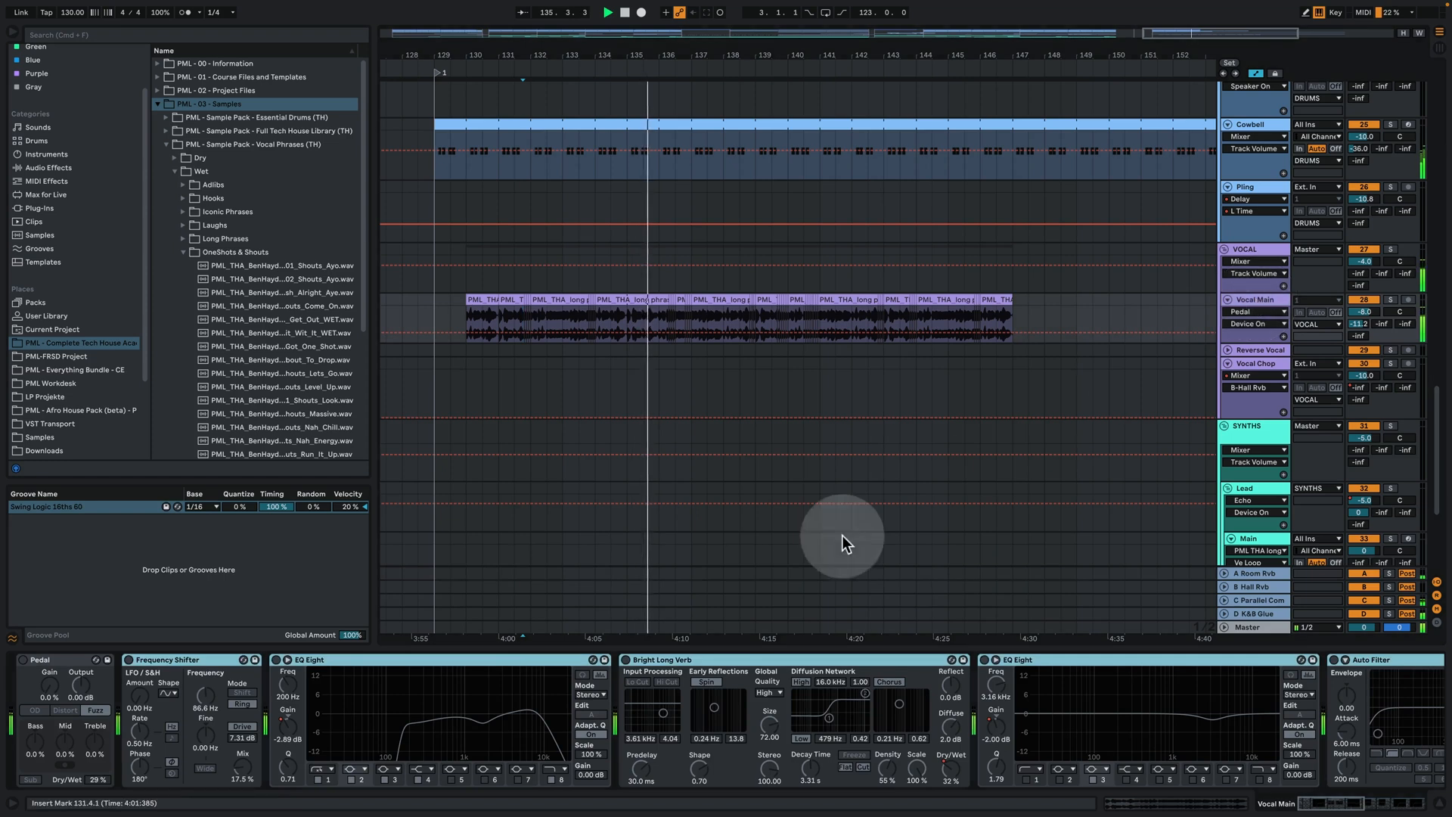
key("space")
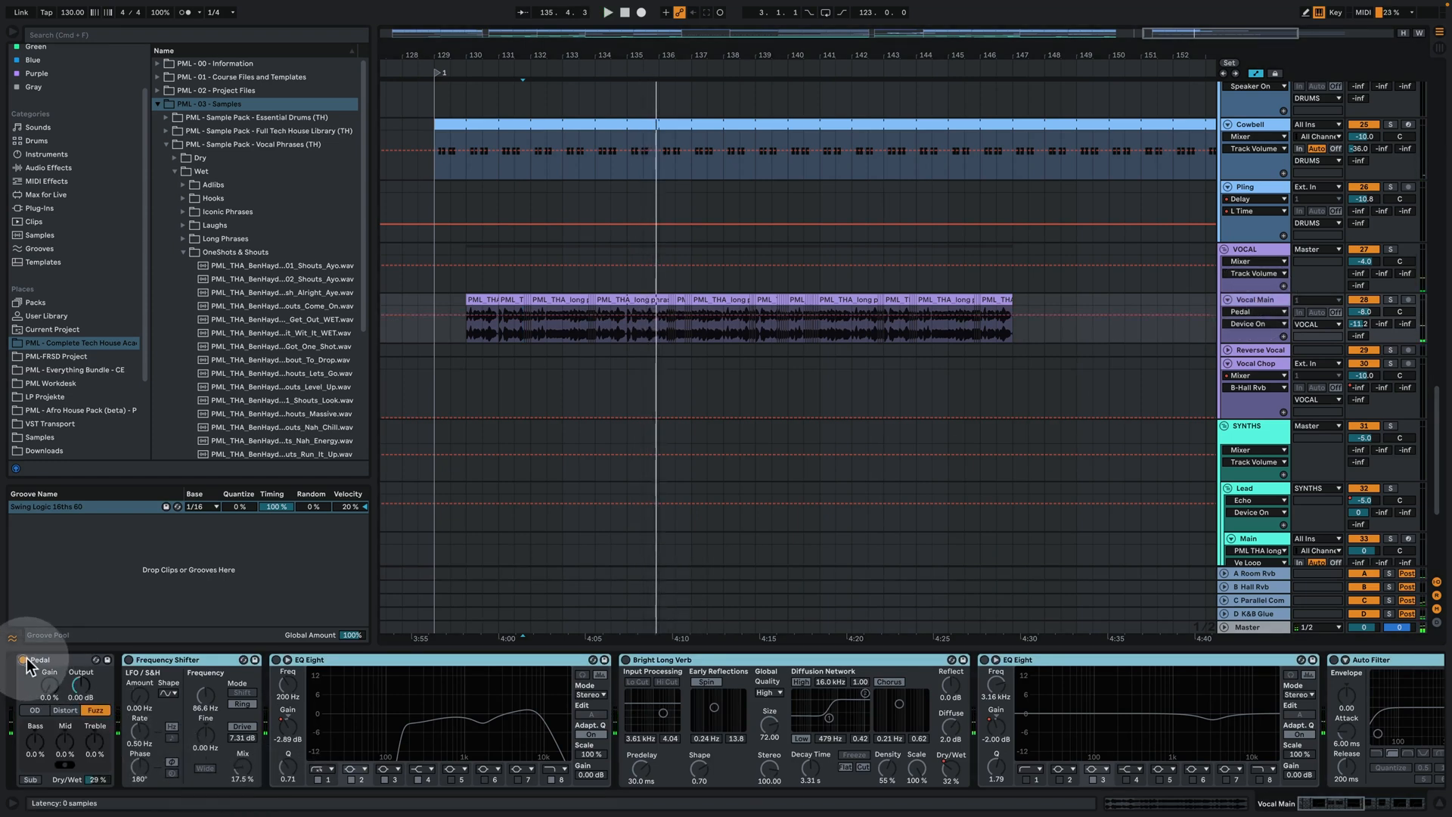
left_click(1391, 301)
key("space")
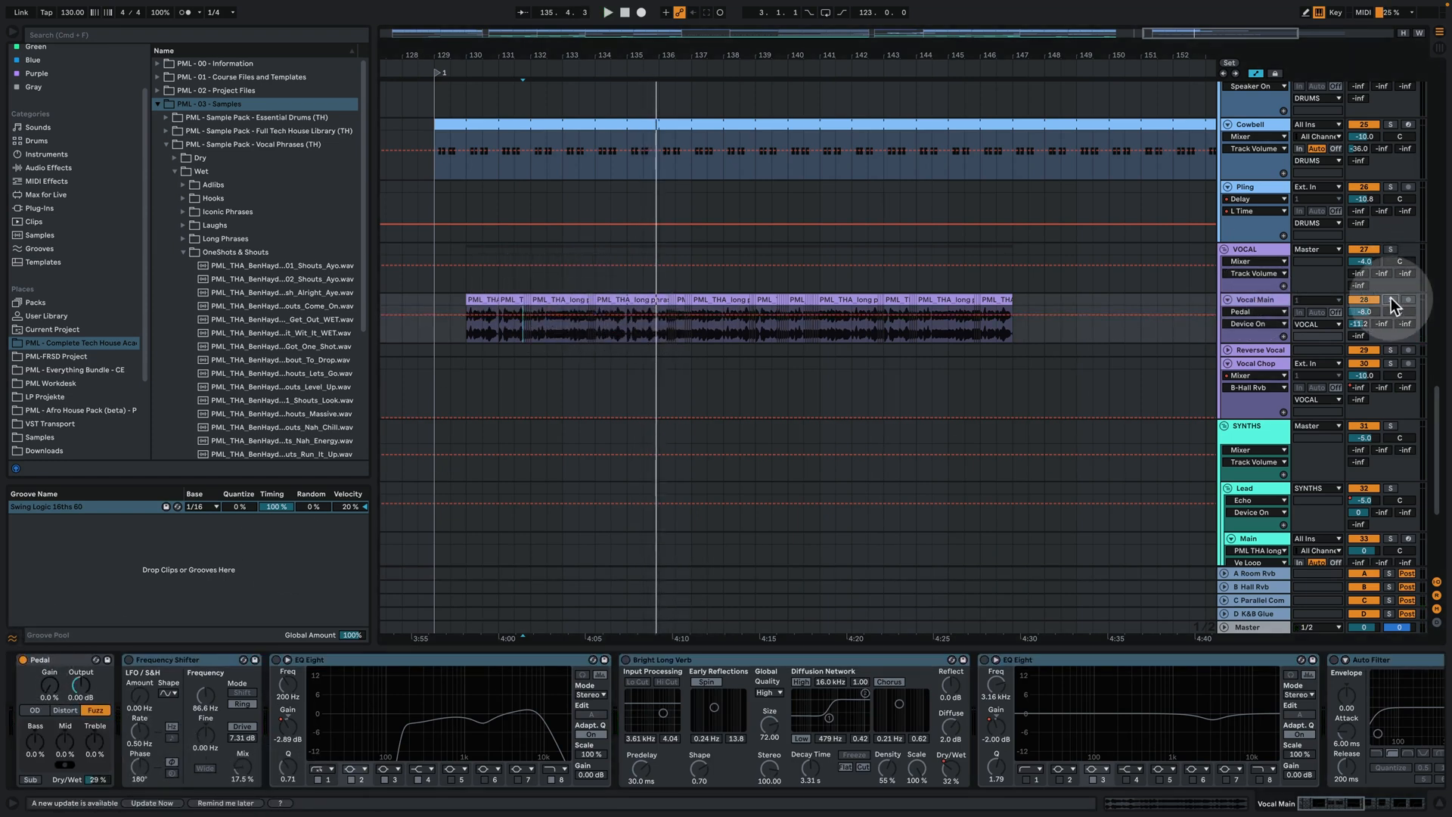
Reactivate the rest of the Vocal Main device chain and play the processed phrase with the Frequency Shifter selected
left_click(142, 663)
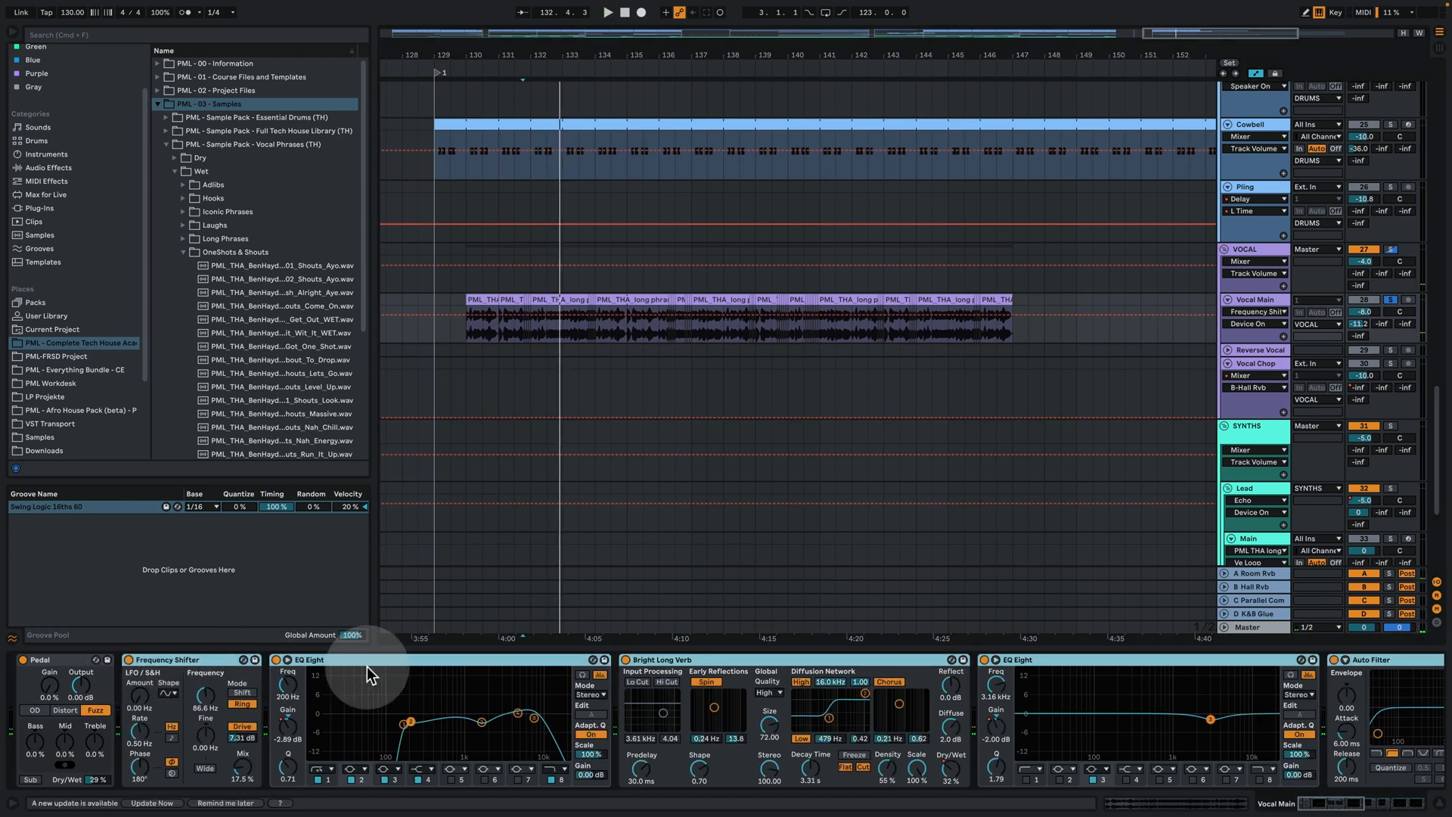
left_click(198, 663)
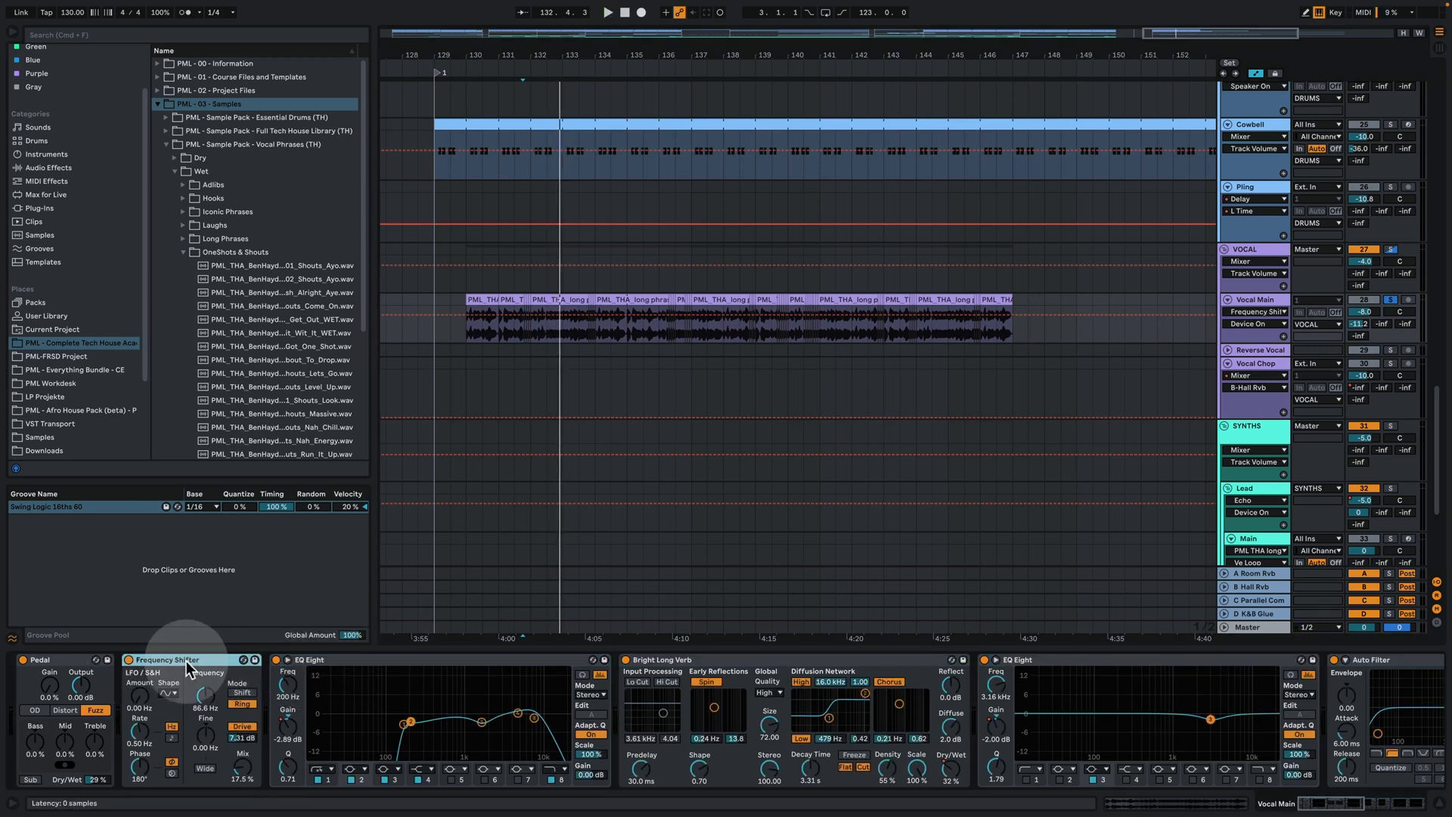
key("space")
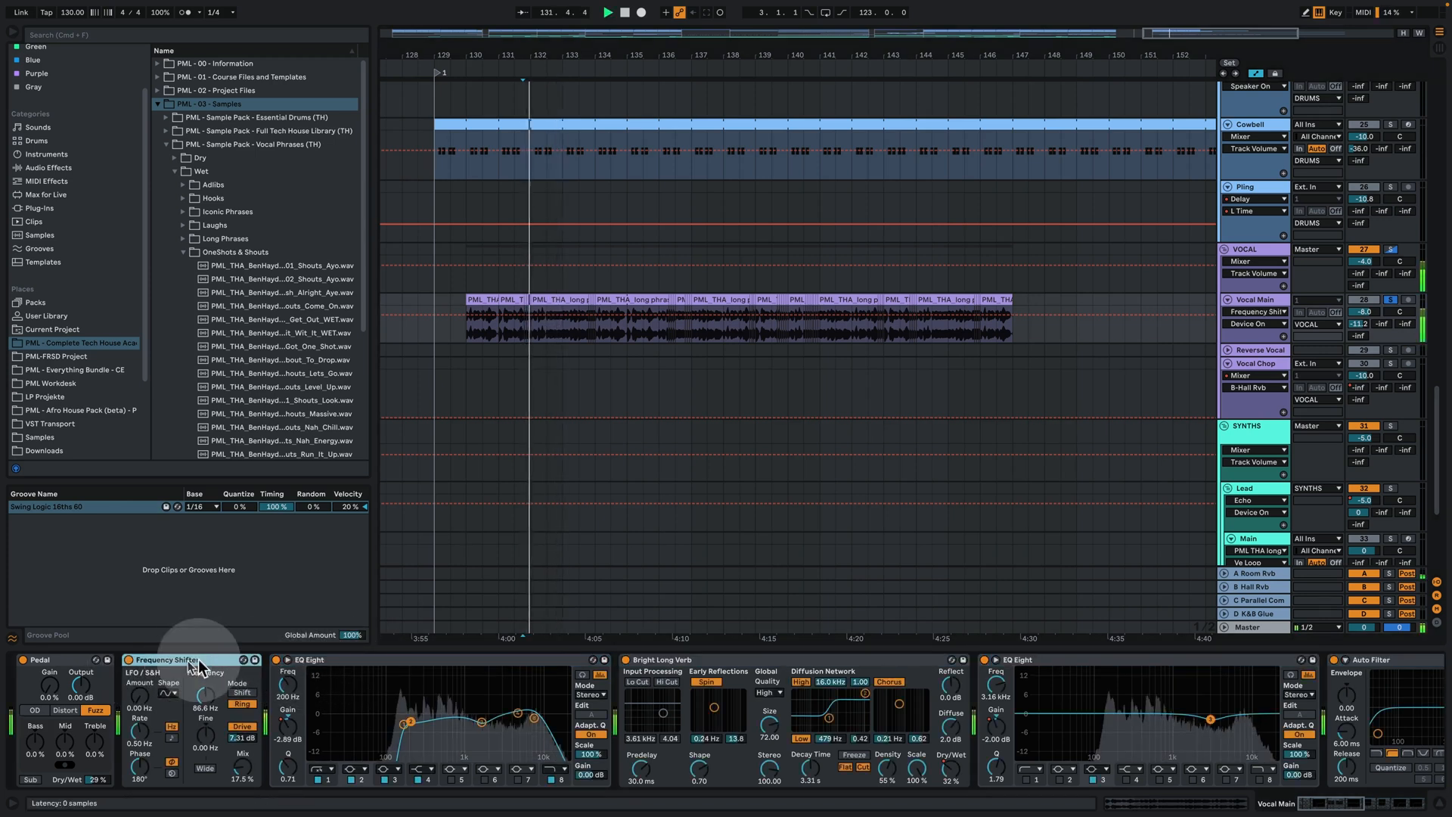
Deactivate the Audio Effect Rack near the end of the Vocal Main chain and the Bright Long Verb
left_click(1337, 806)
left_click(658, 660)
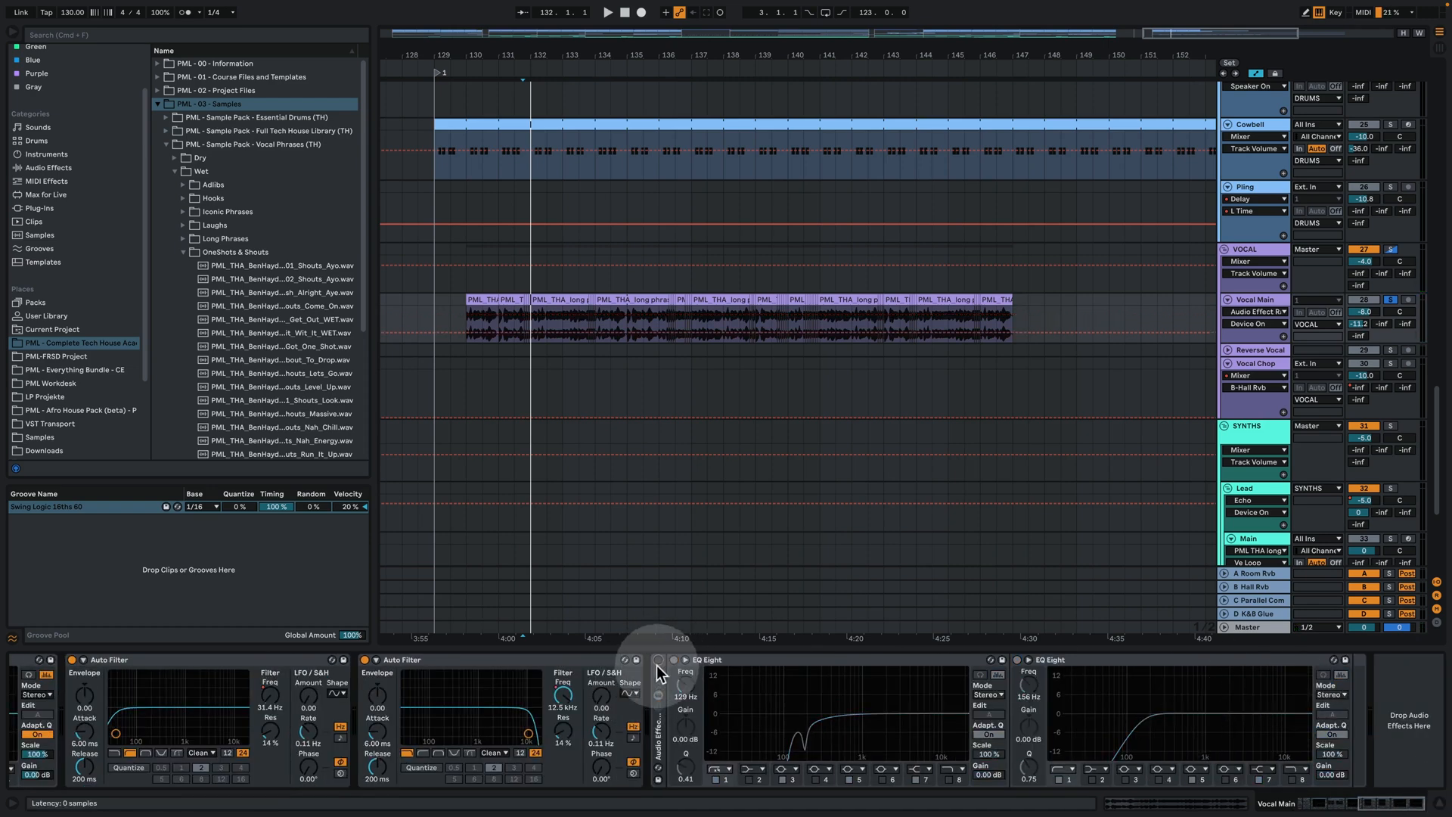
left_click_drag(1376, 805, 1307, 807)
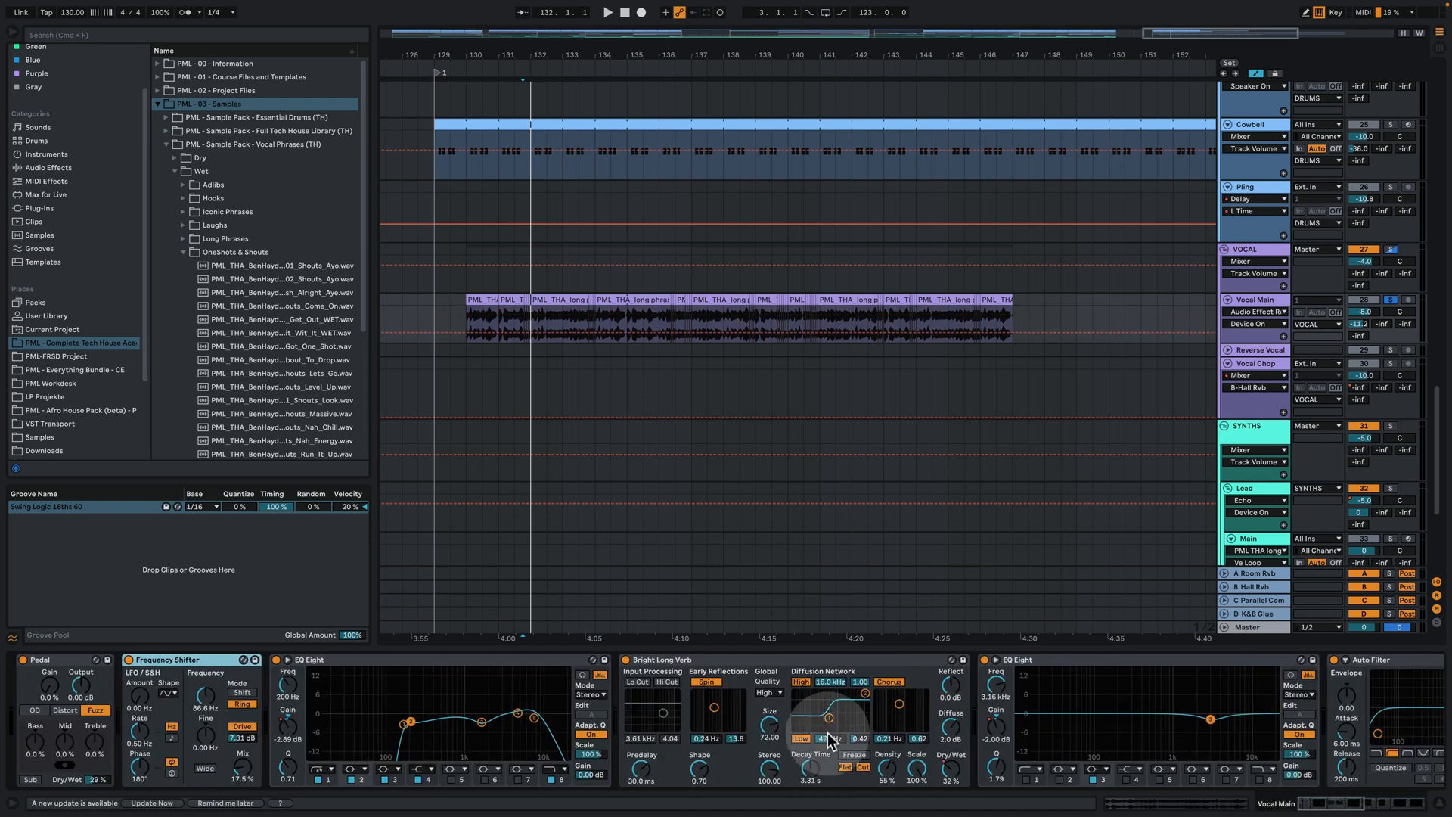
left_click(626, 659)
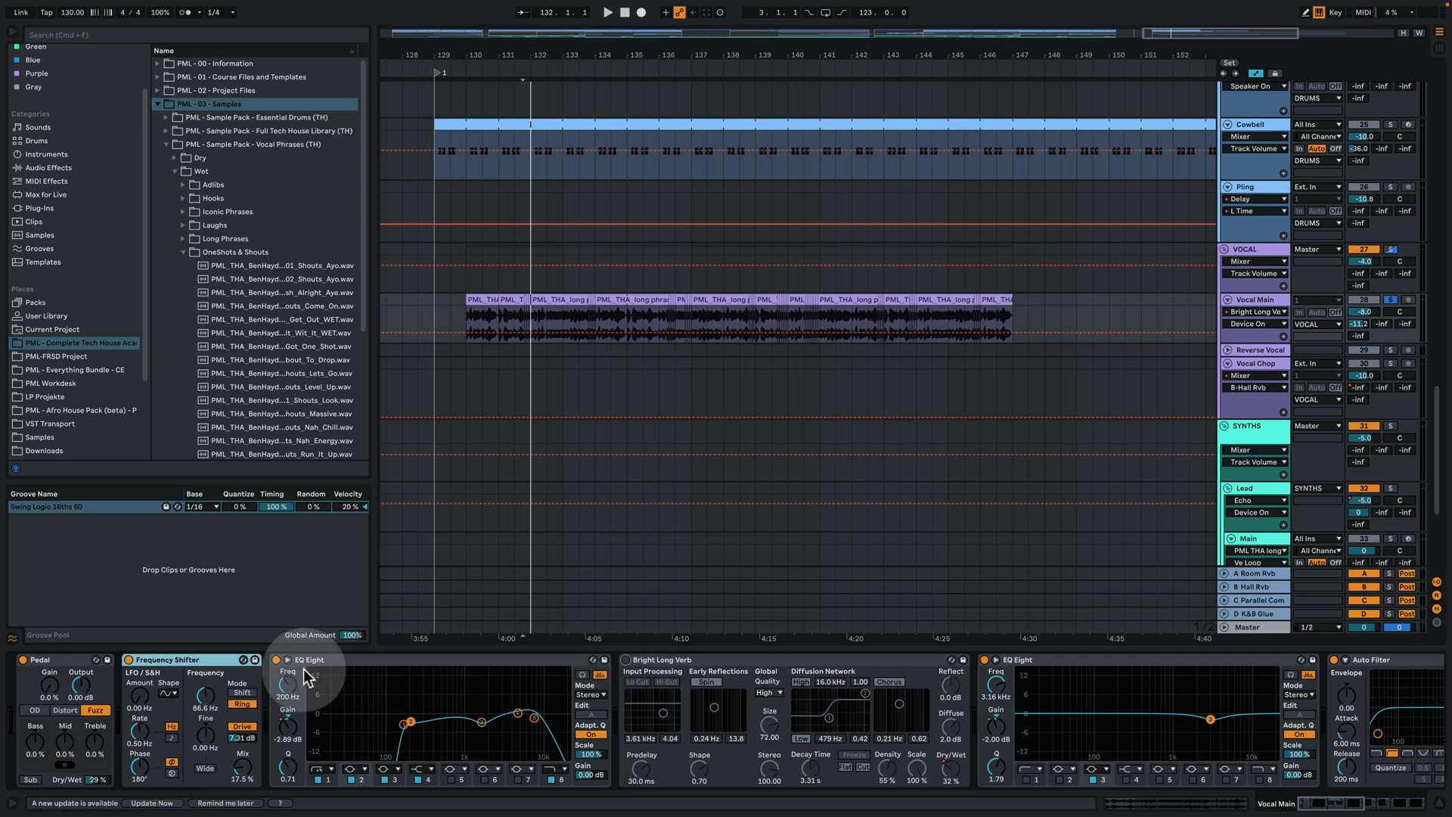
Toggle the Frequency Shifter during playback to compare the vocal with and without it, and examine its Drive and Mix settings
left_click(128, 660)
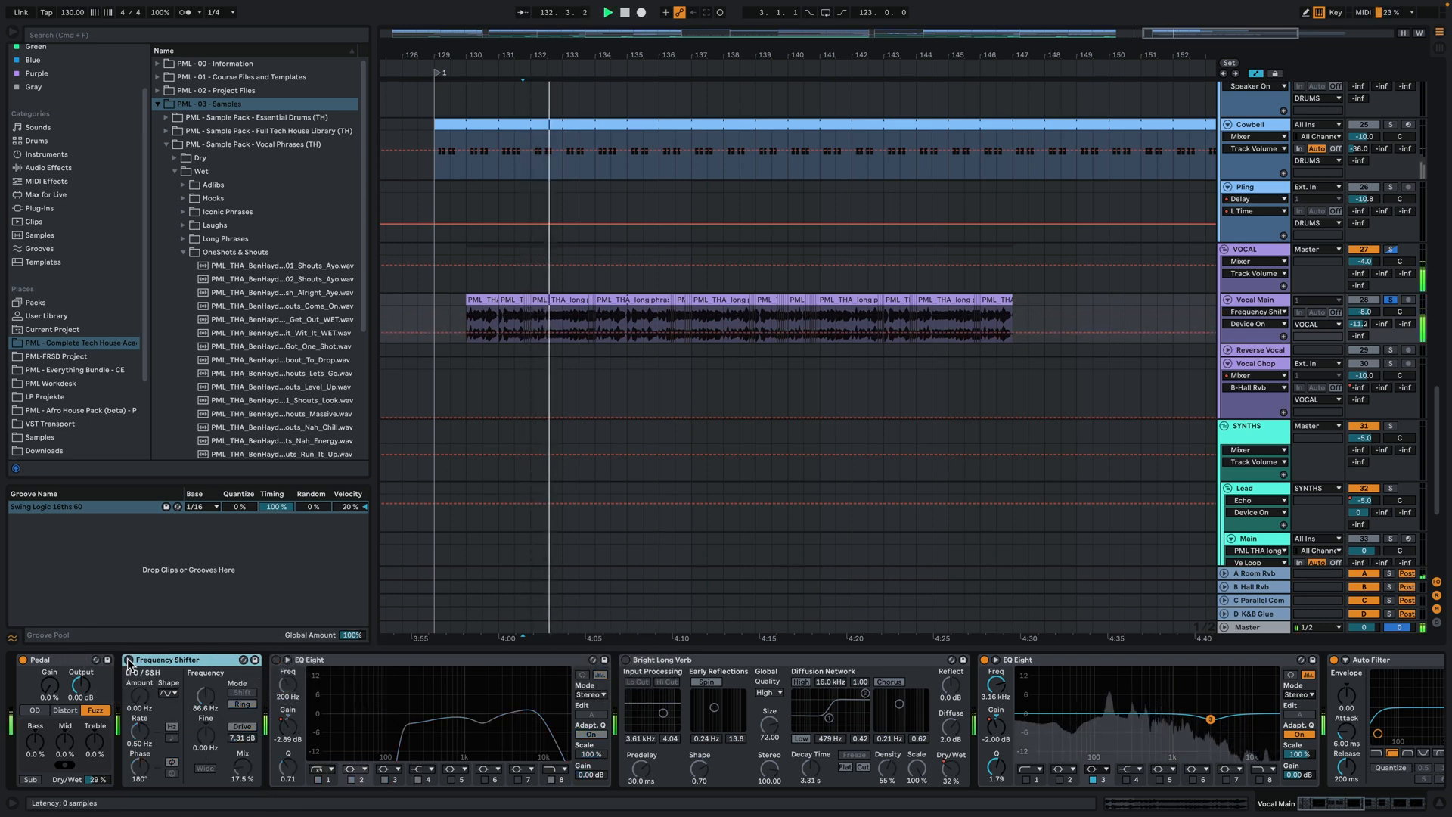
left_click(128, 661)
left_click(242, 738)
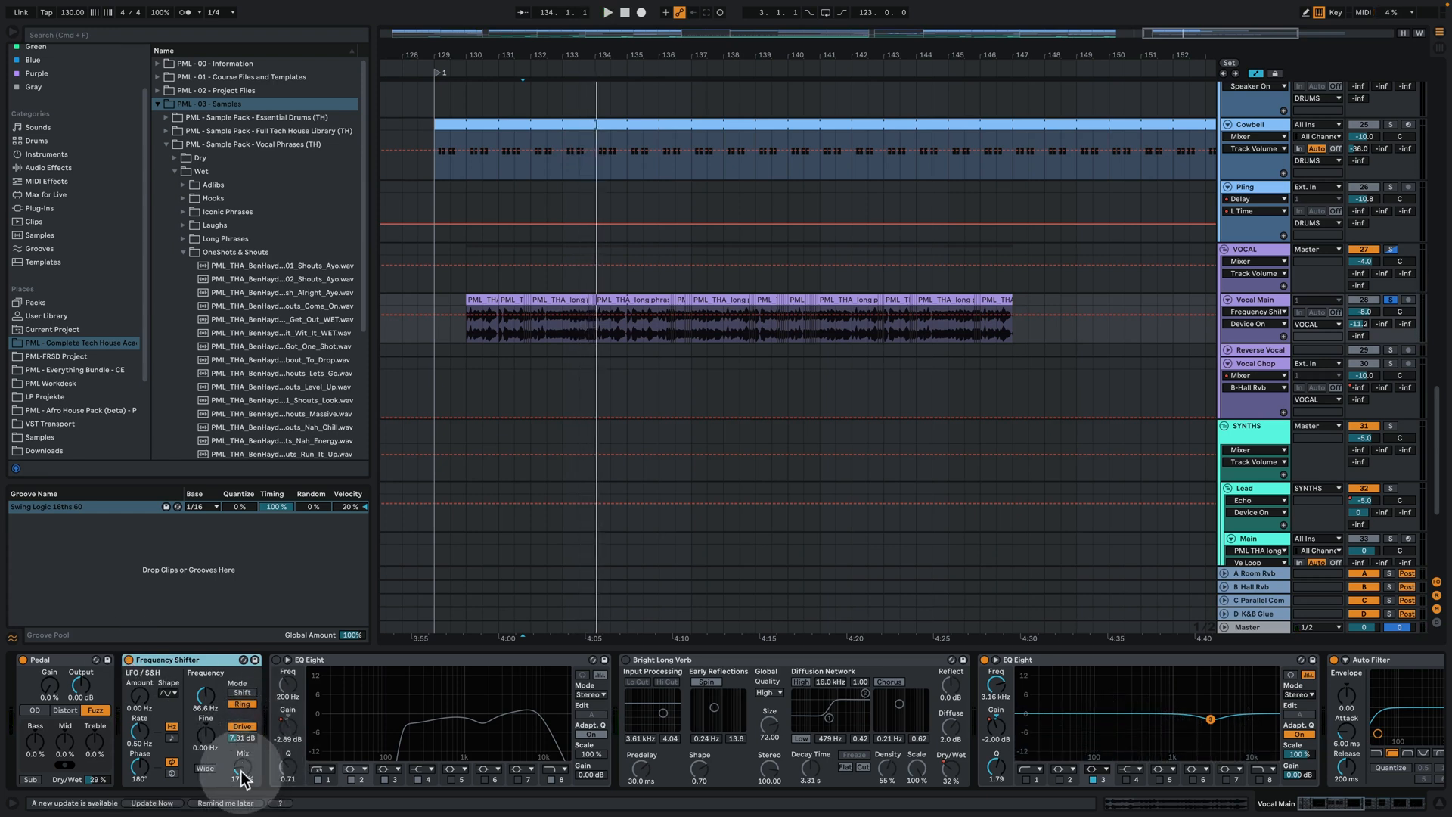
key("space")
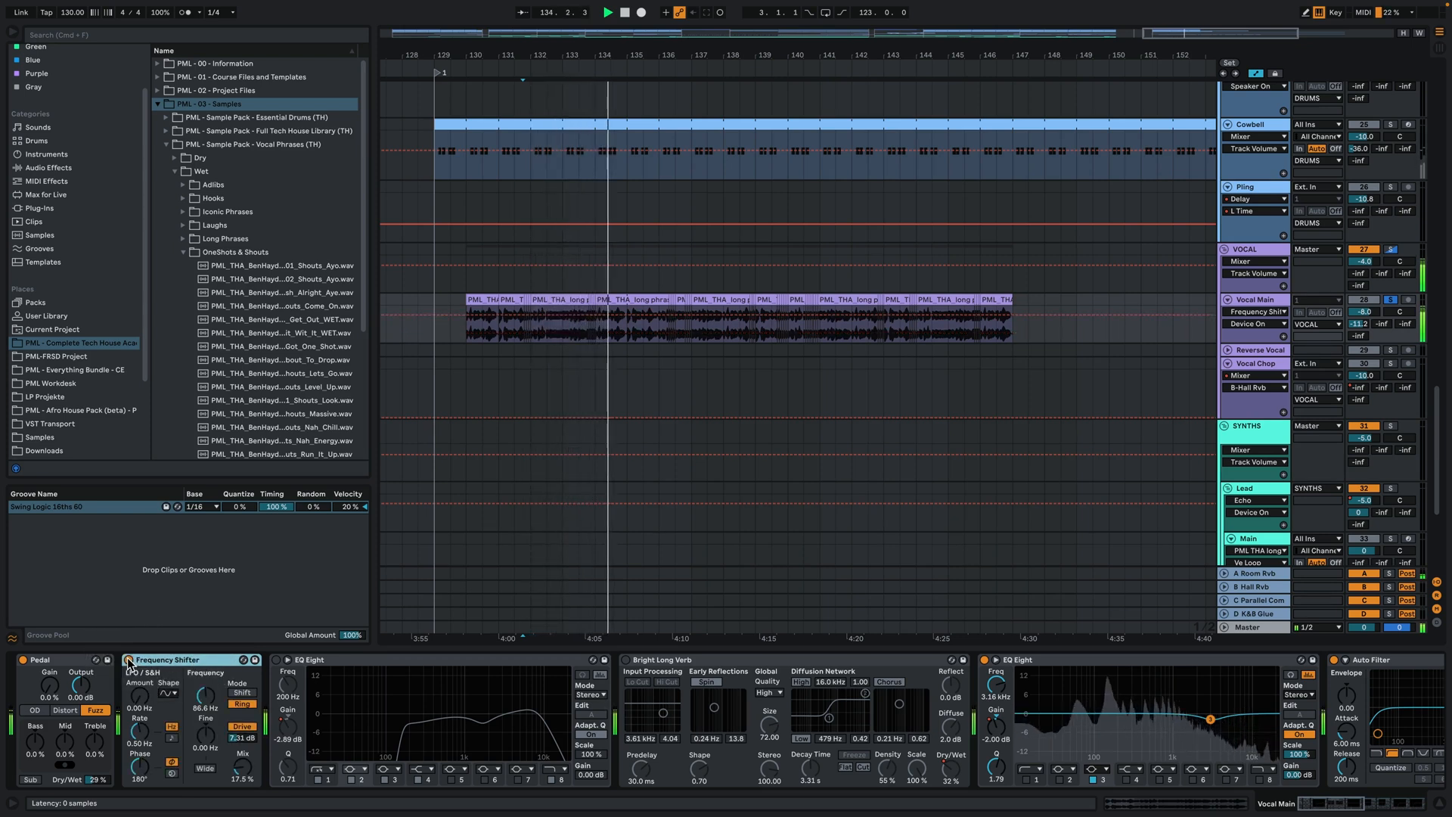
left_click(129, 660)
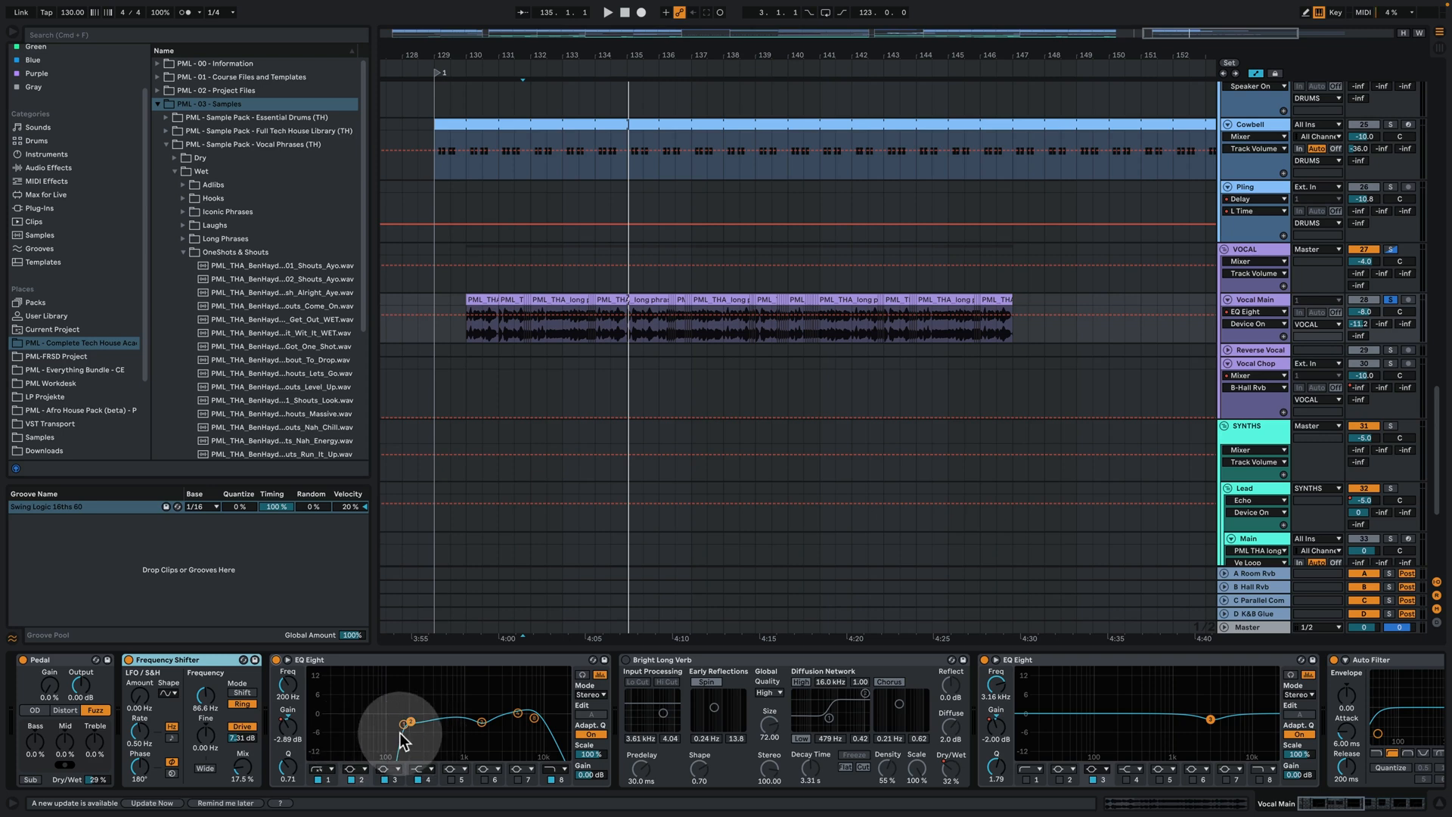
Play the vocal through the first EQ Eight, and reactivate Bright Long Verb to hear the phrase with reverb
key("space")
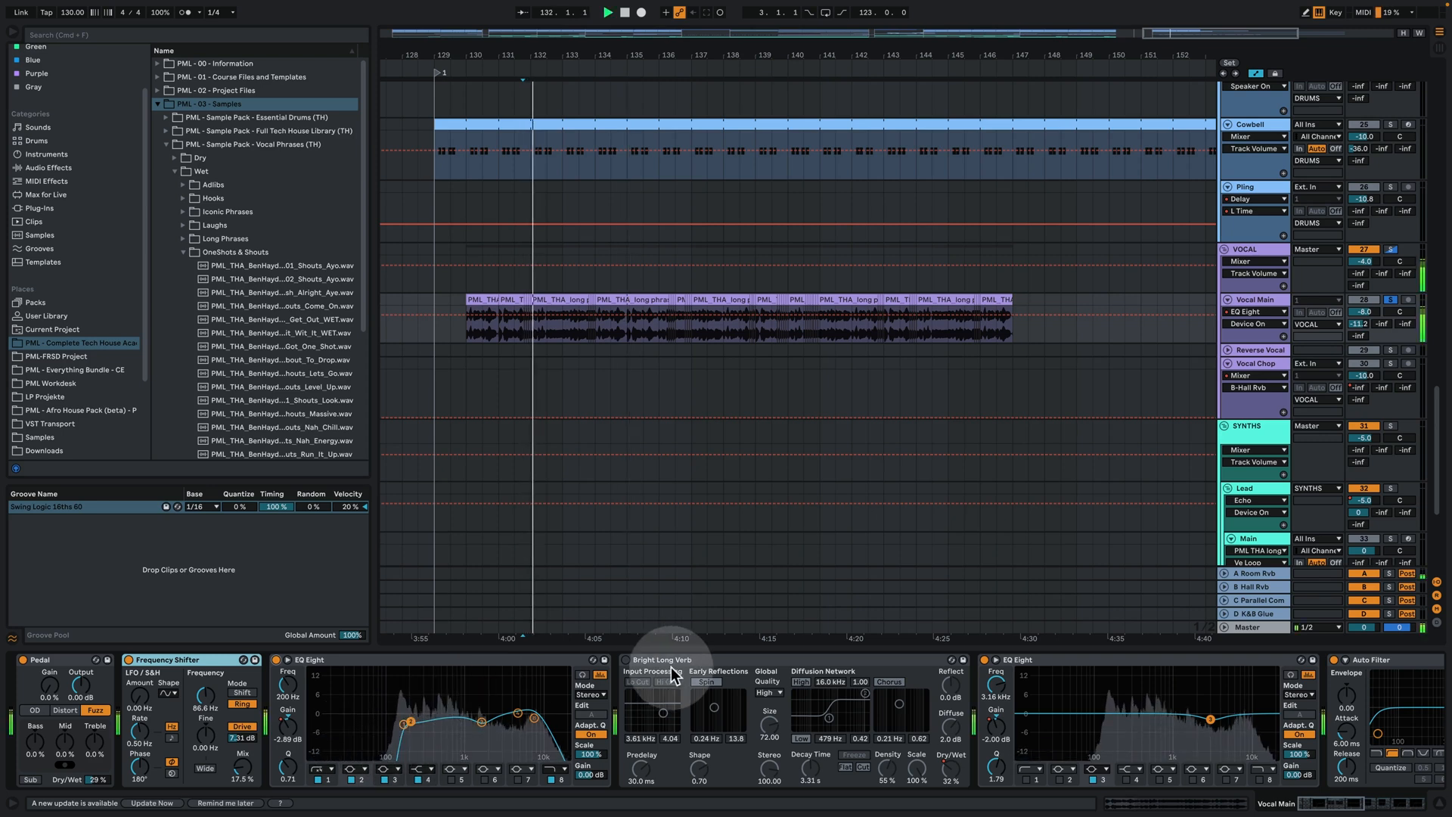
left_click(627, 659)
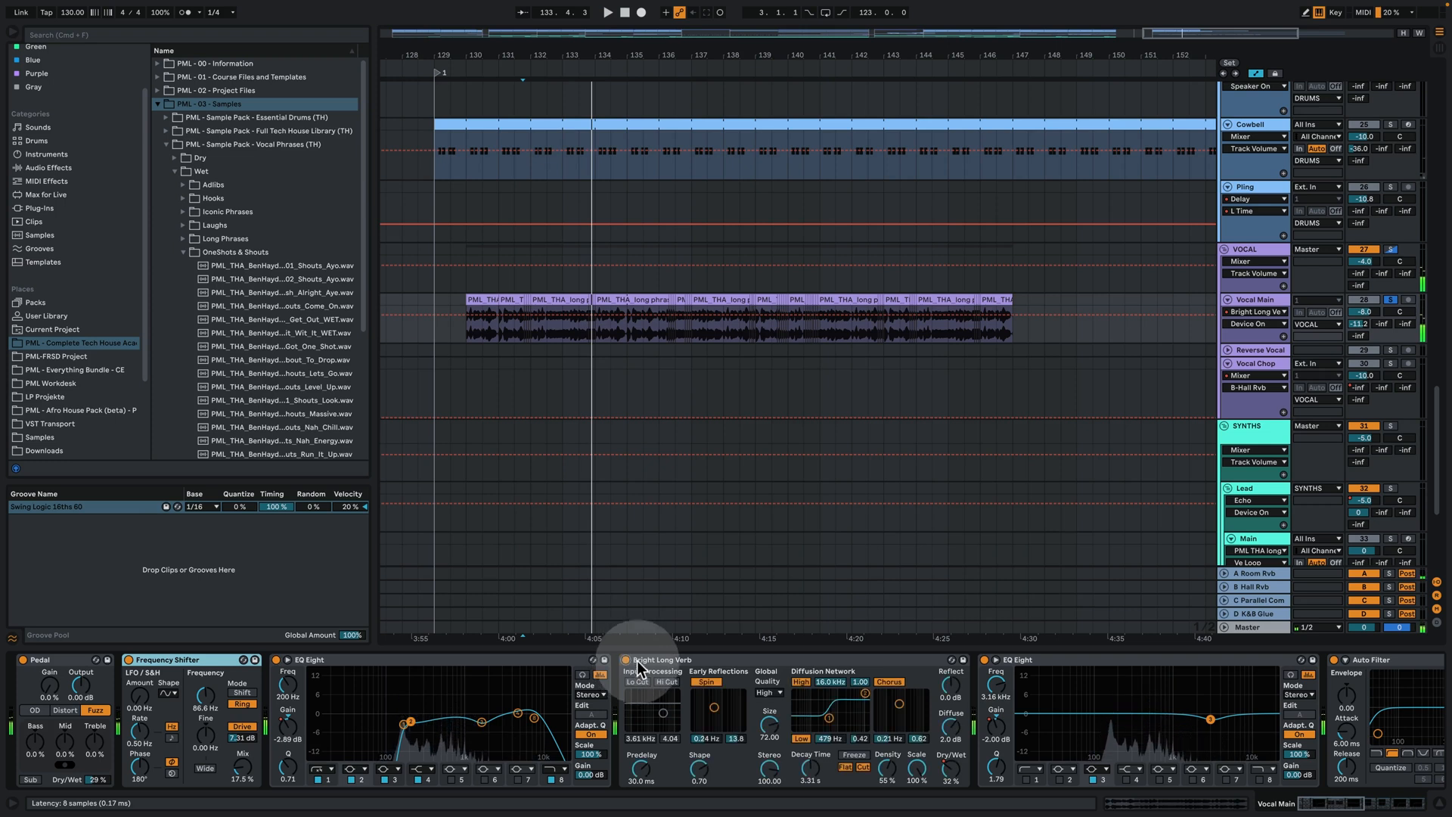
key("space")
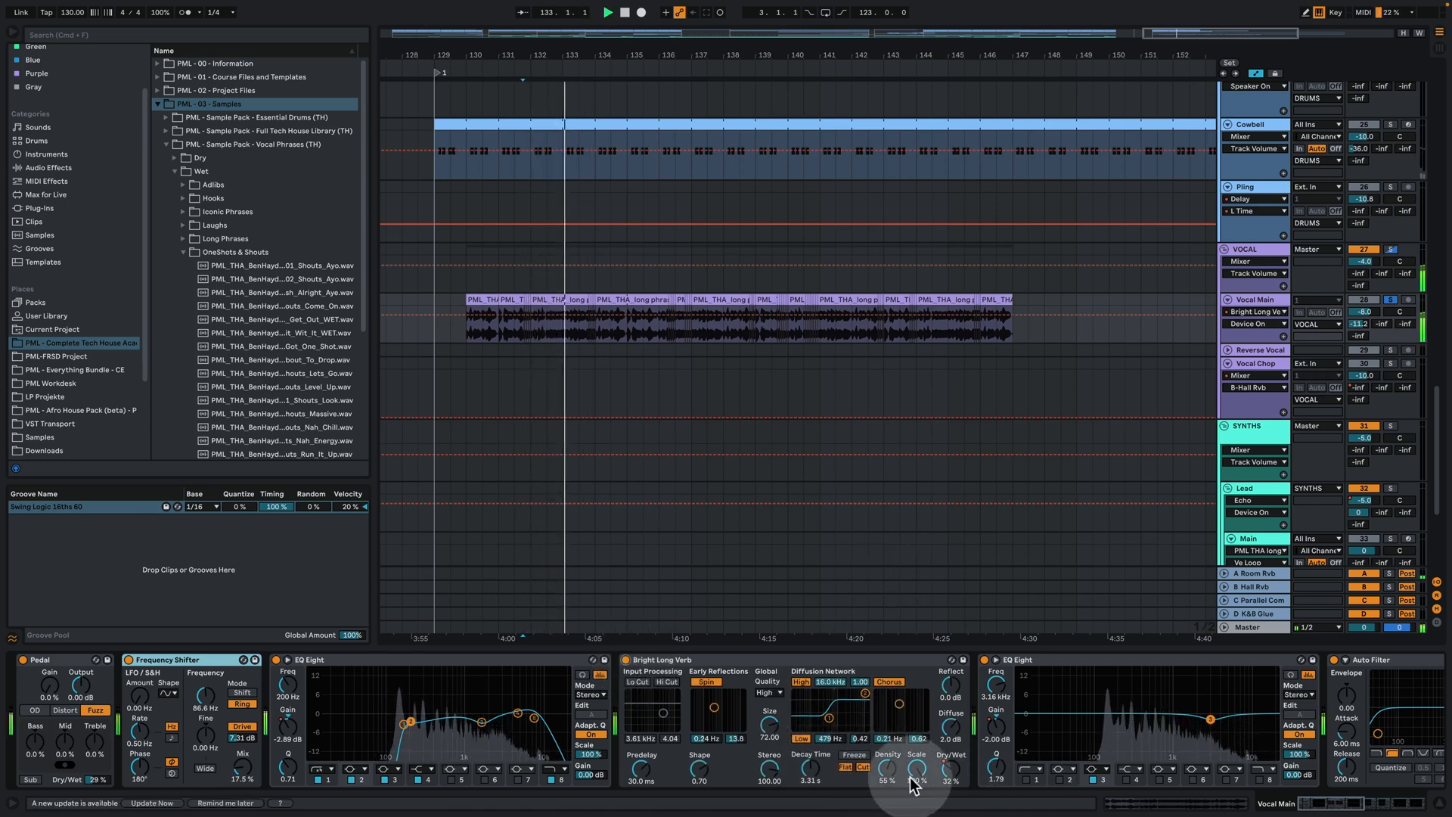
Show Bright Long Verb's Dry/Wet automation on the Vocal Main track and play the automated phrase from bar 130
left_click(953, 769)
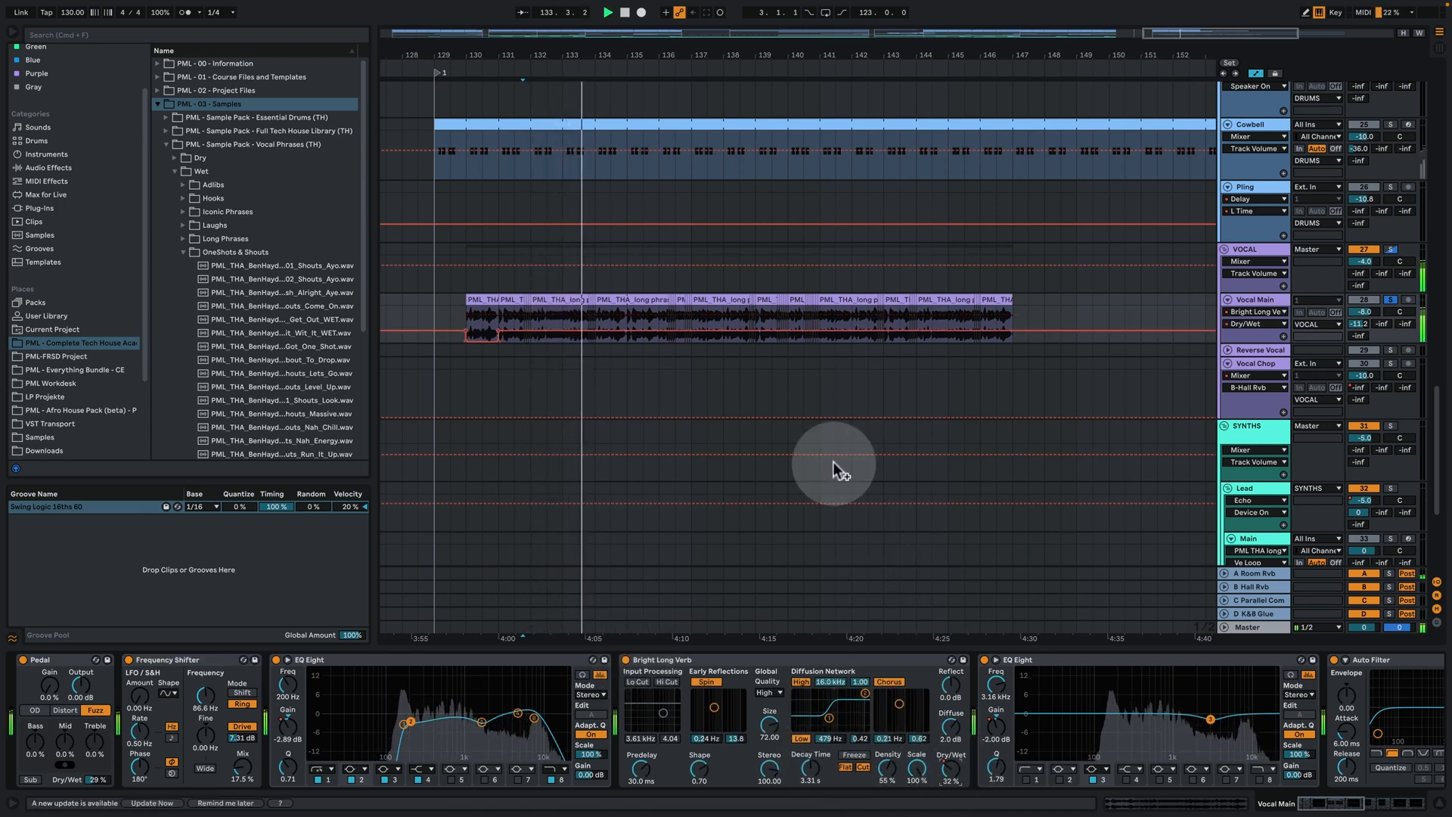
left_click(479, 324)
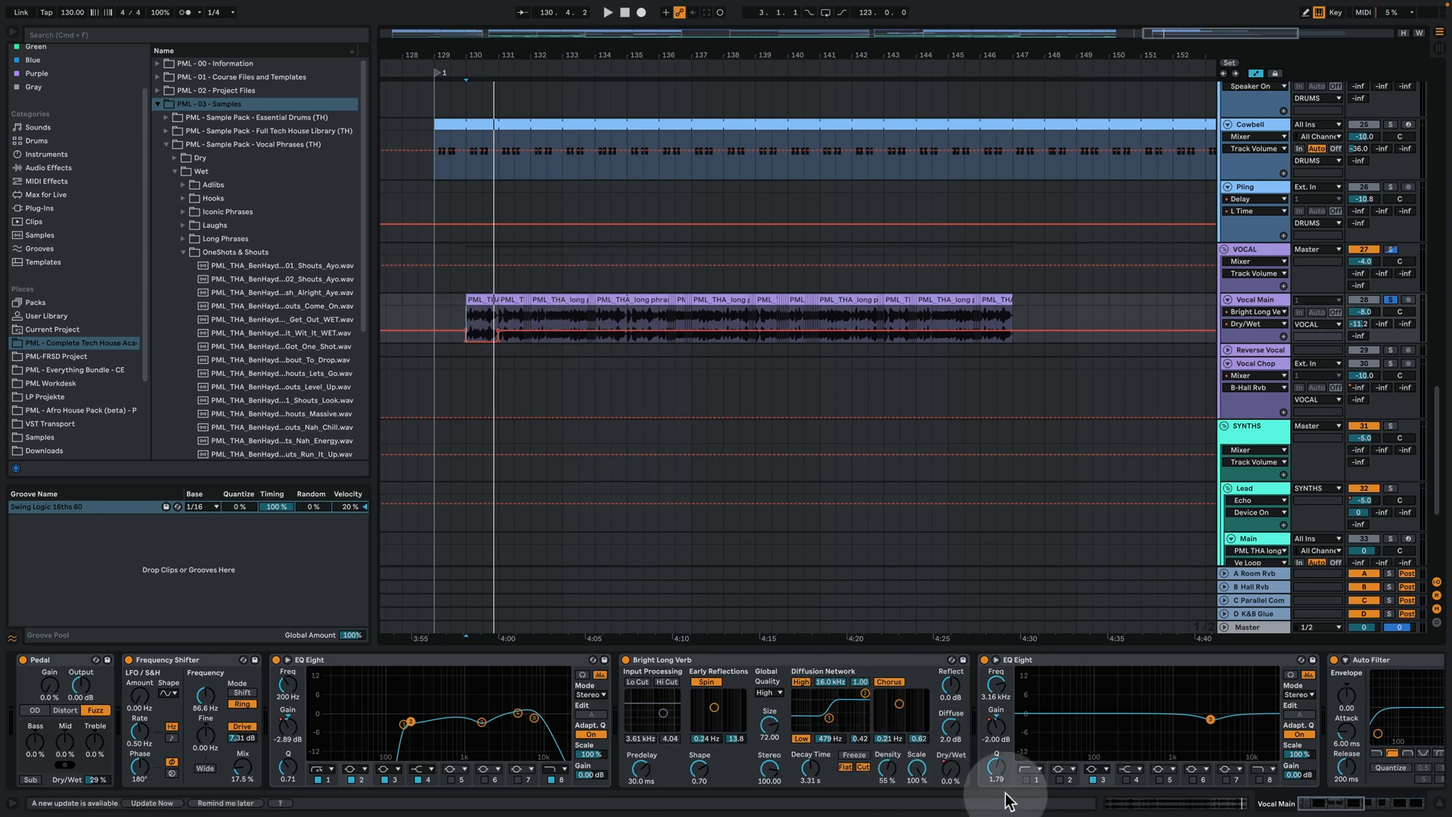
key("space")
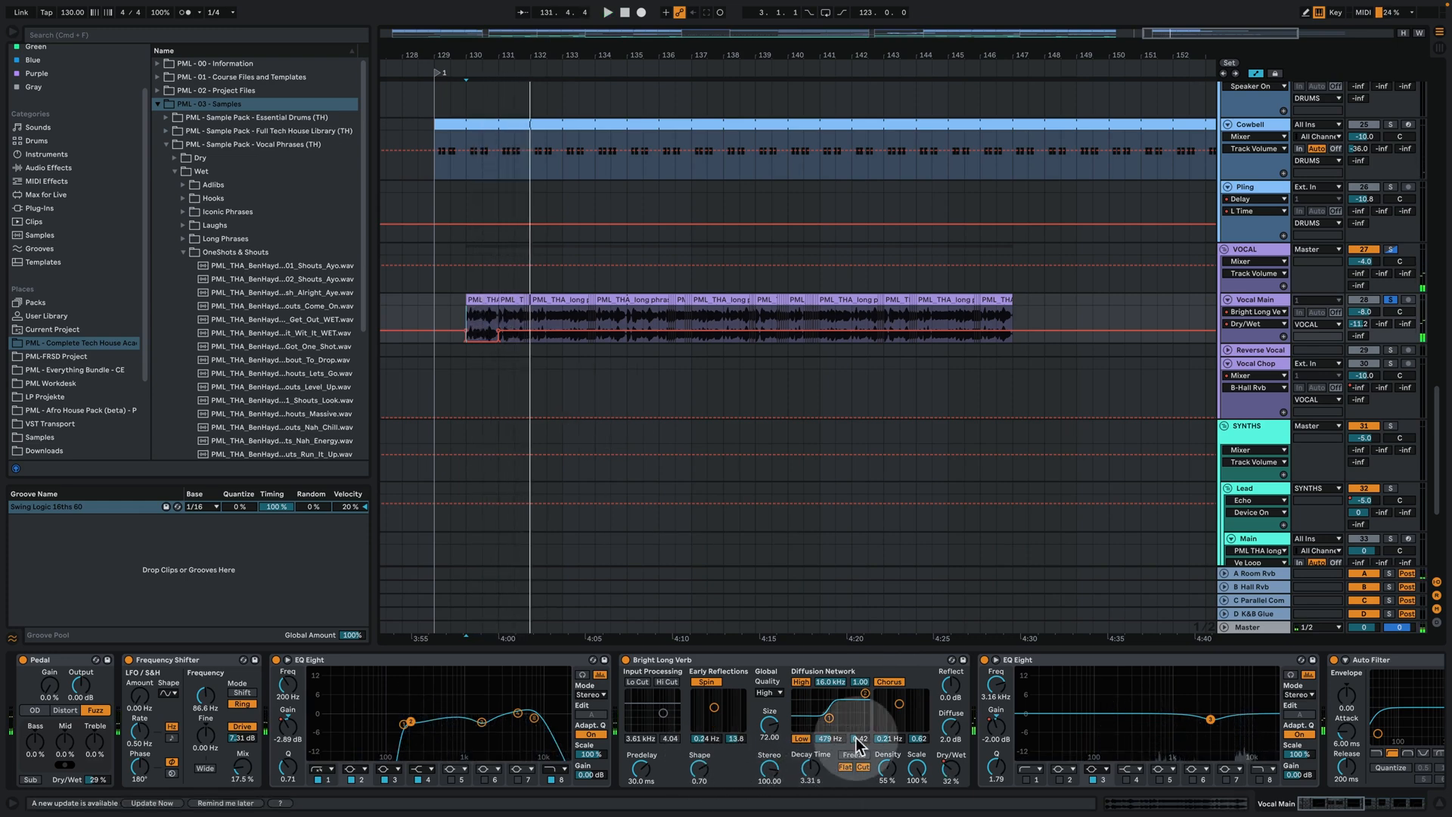
Unfold the Reverse Vocal track and place the insert marker at 106.3.1 in its clip leading into the B_section
left_click_drag(836, 58, 836, 6)
left_click(1226, 350)
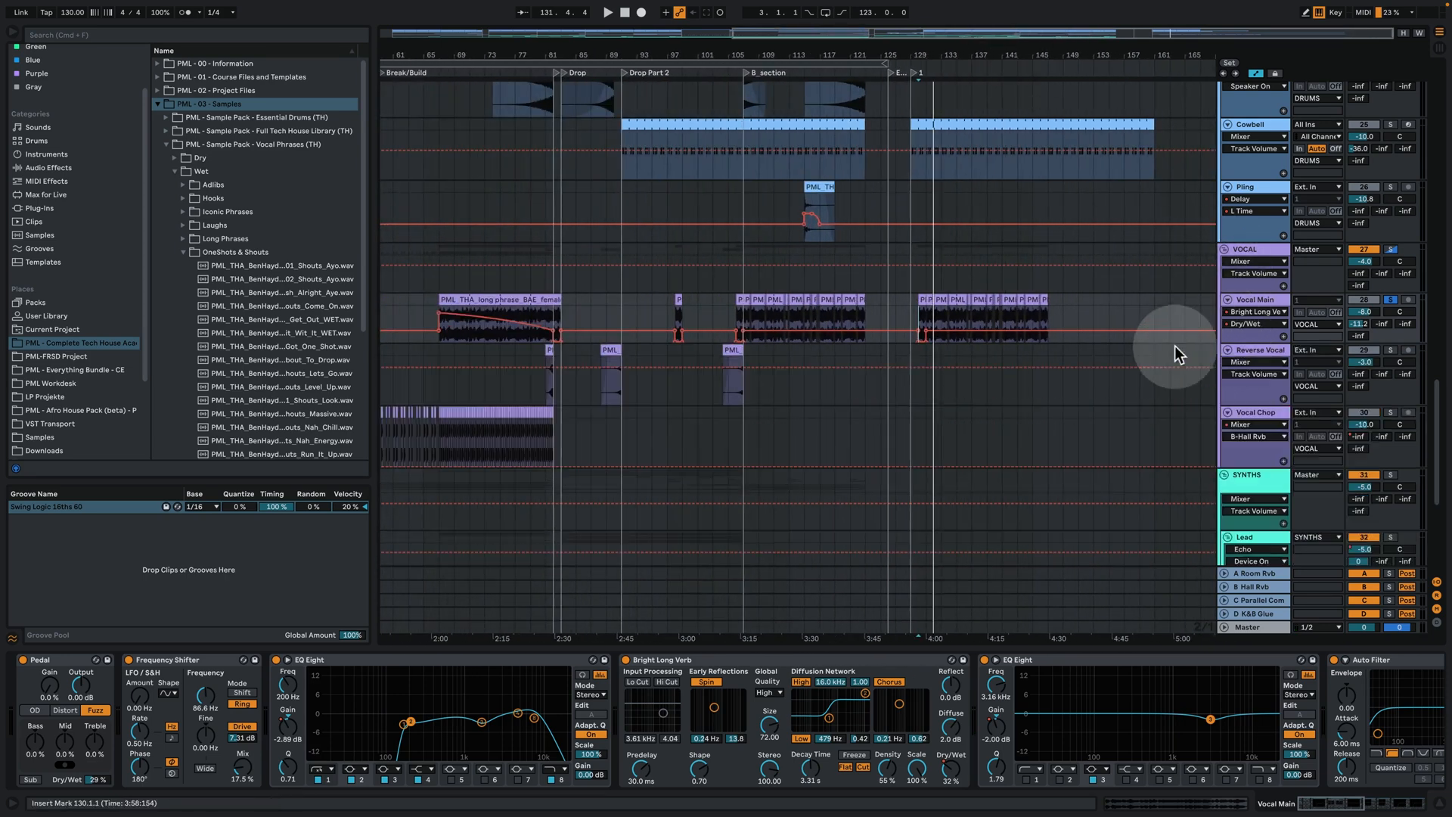
left_click_drag(685, 57, 685, 113)
left_click(882, 401)
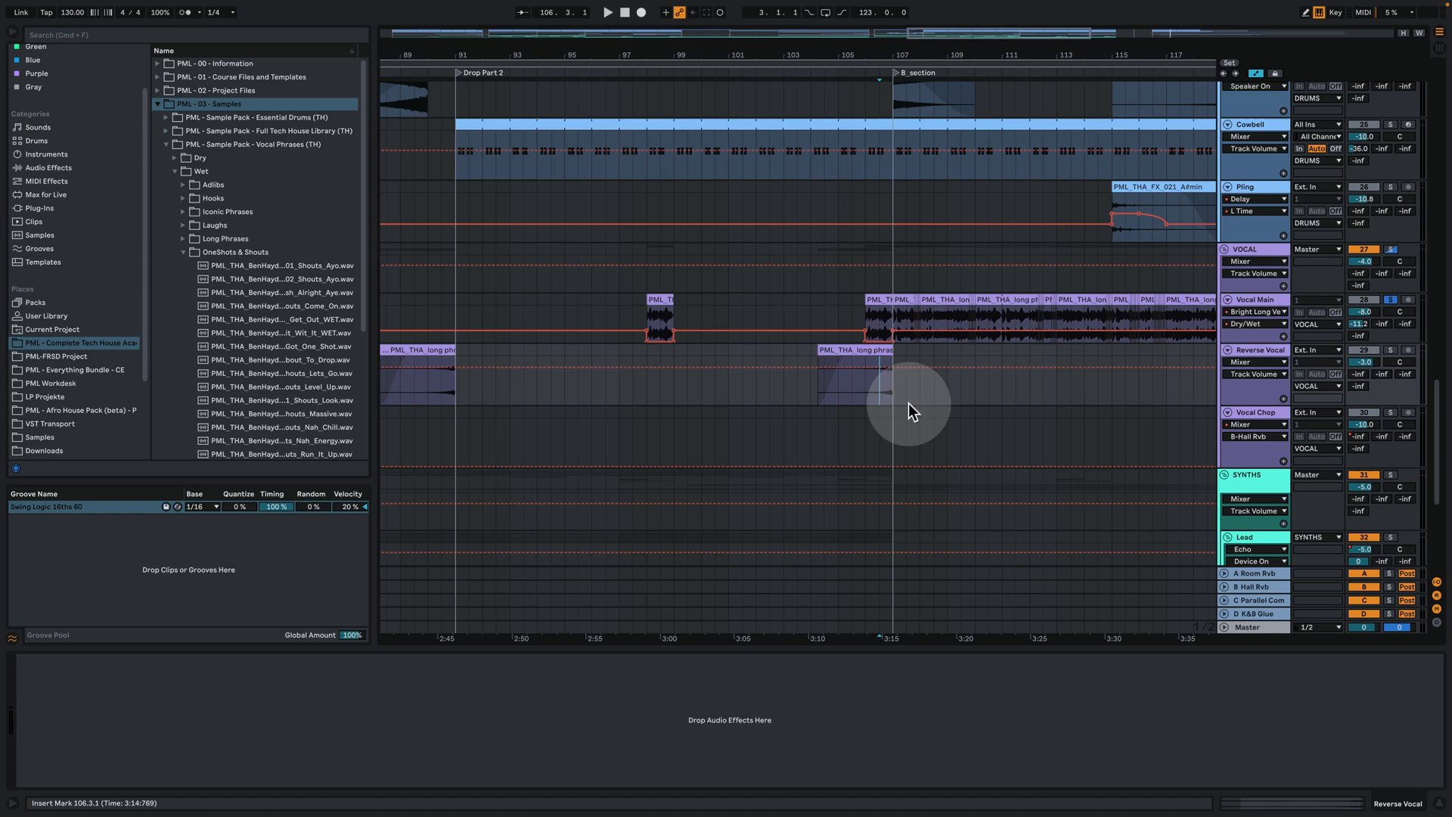
Solo the Reverse Vocal track and play its clip from 106.3.1 into the B_section
left_click(1391, 349)
key("space")
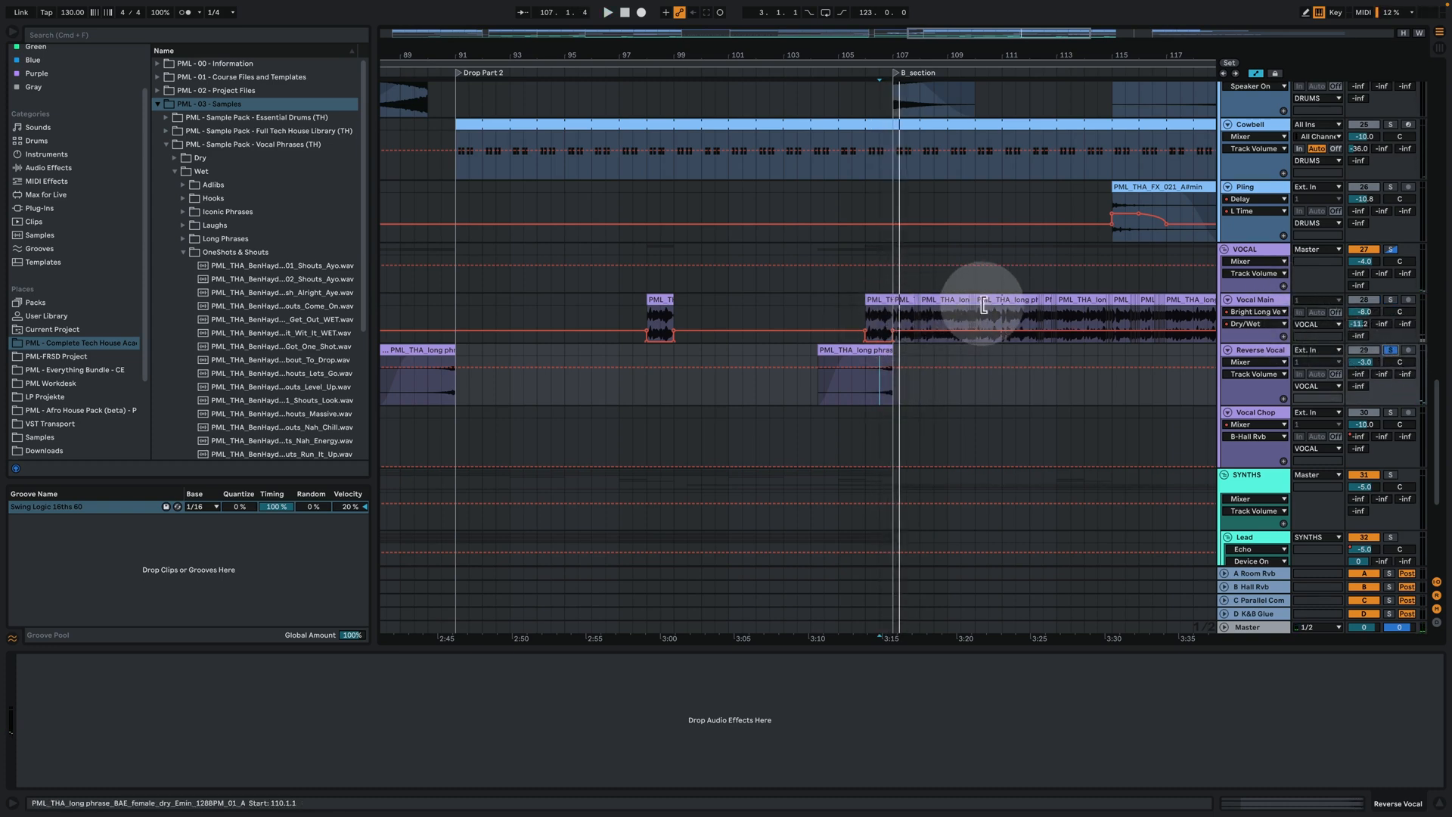
Solo the Vocal Chop track and play its chopped clips from bar 73
left_click_drag(907, 57, 908, 16)
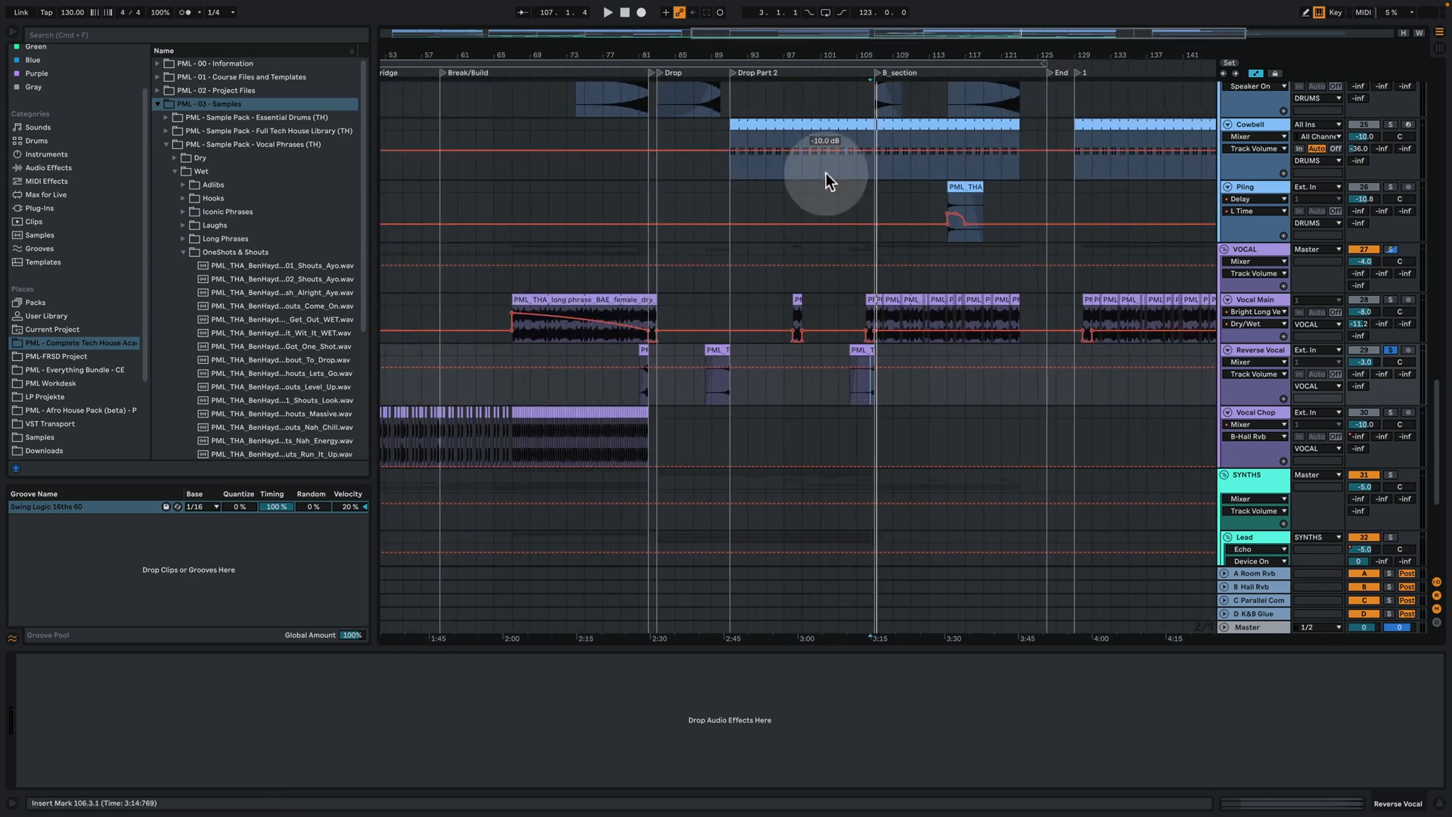
left_click(574, 447)
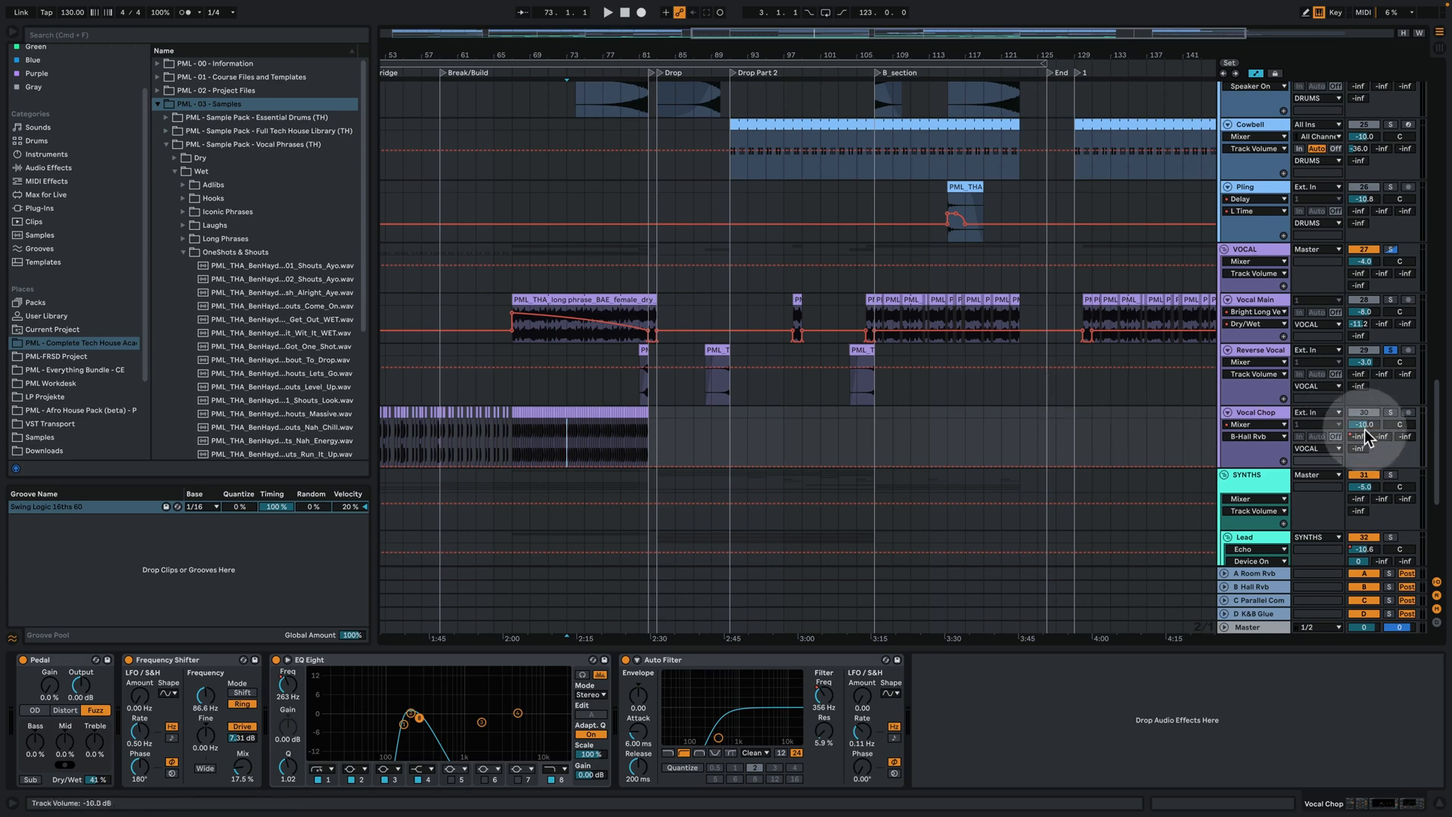
left_click(1390, 415)
key("space")
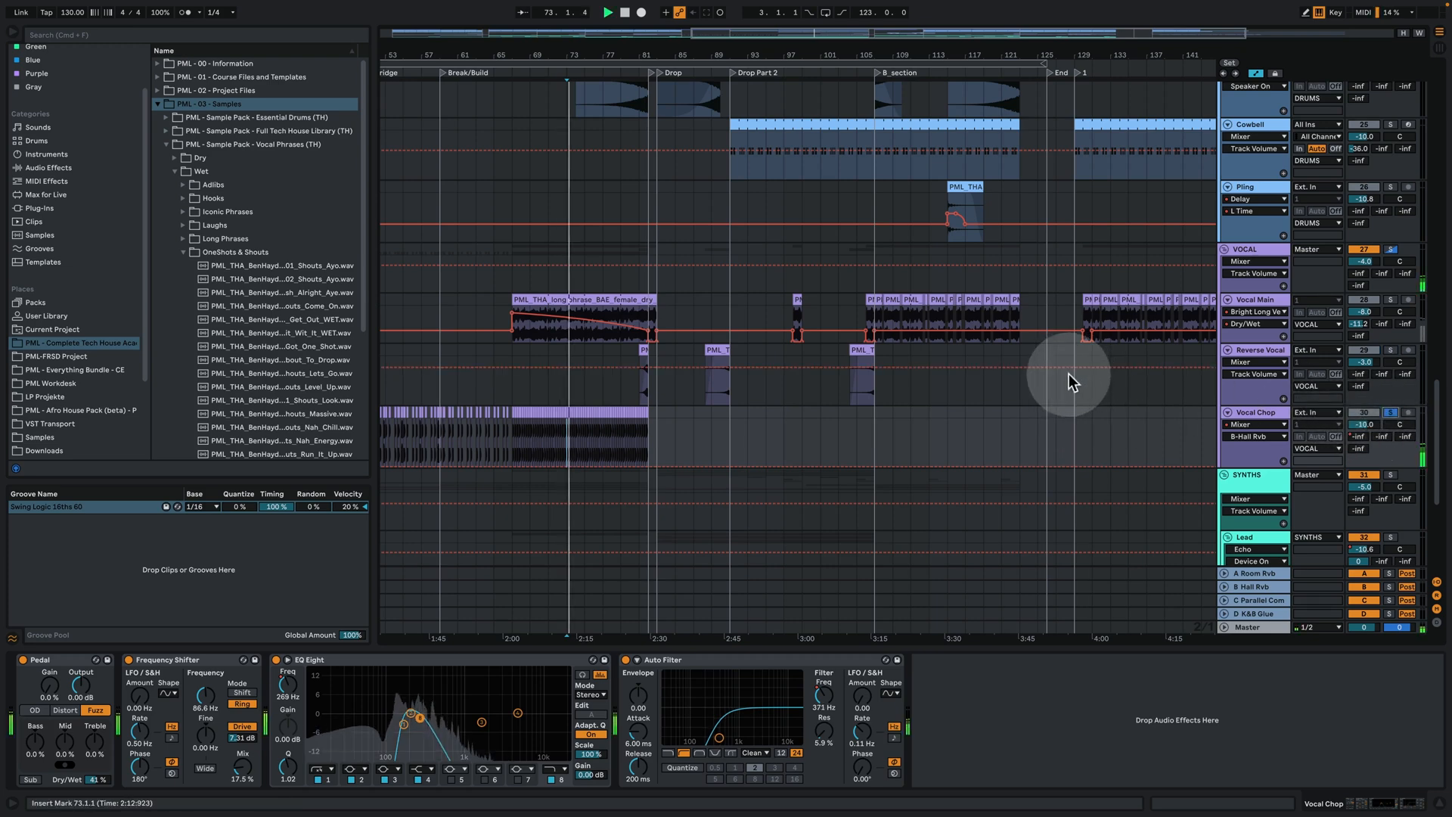
left_click_drag(600, 55, 781, 56)
key("space")
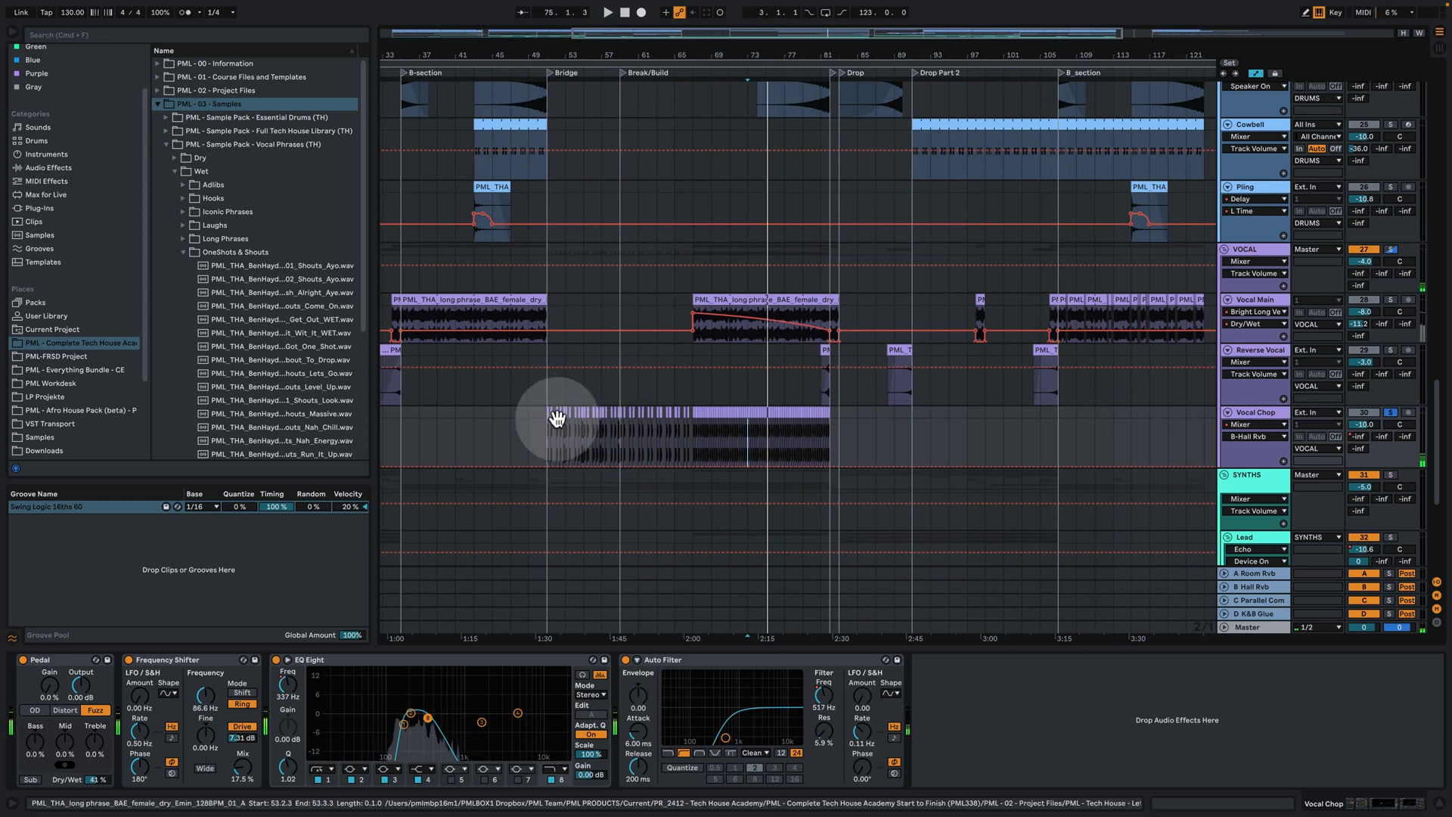
Play the soloed Vocal Chop from the start of the Bridge at bar 51
left_click(544, 433)
left_click_drag(576, 55, 576, 136)
key("space")
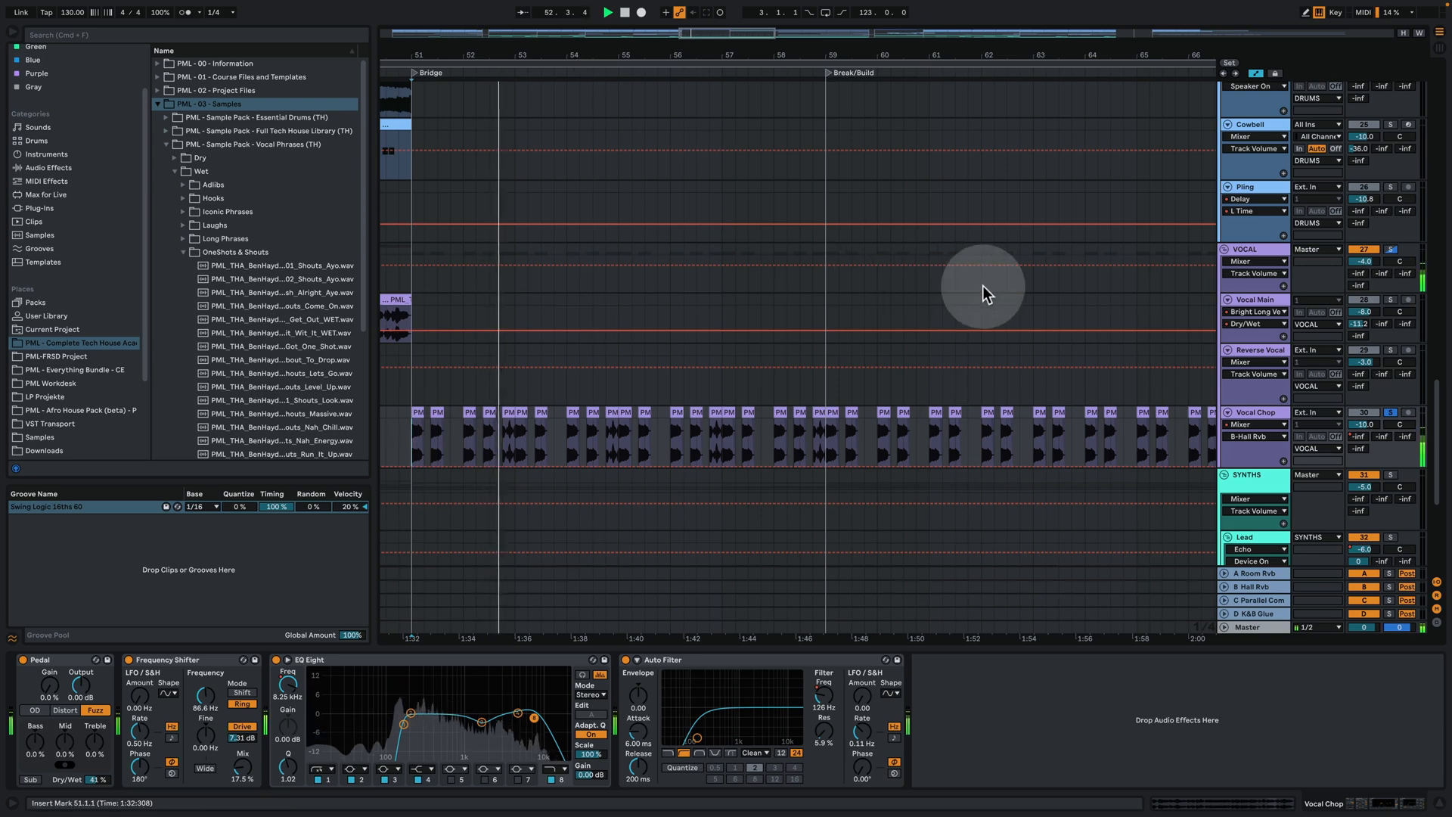
Turn off the Vocal Chop solo and play the chops in the full mix from bar 51, and again from Break/Build at bar 59
left_click(1390, 413)
left_click_drag(580, 52, 580, 19)
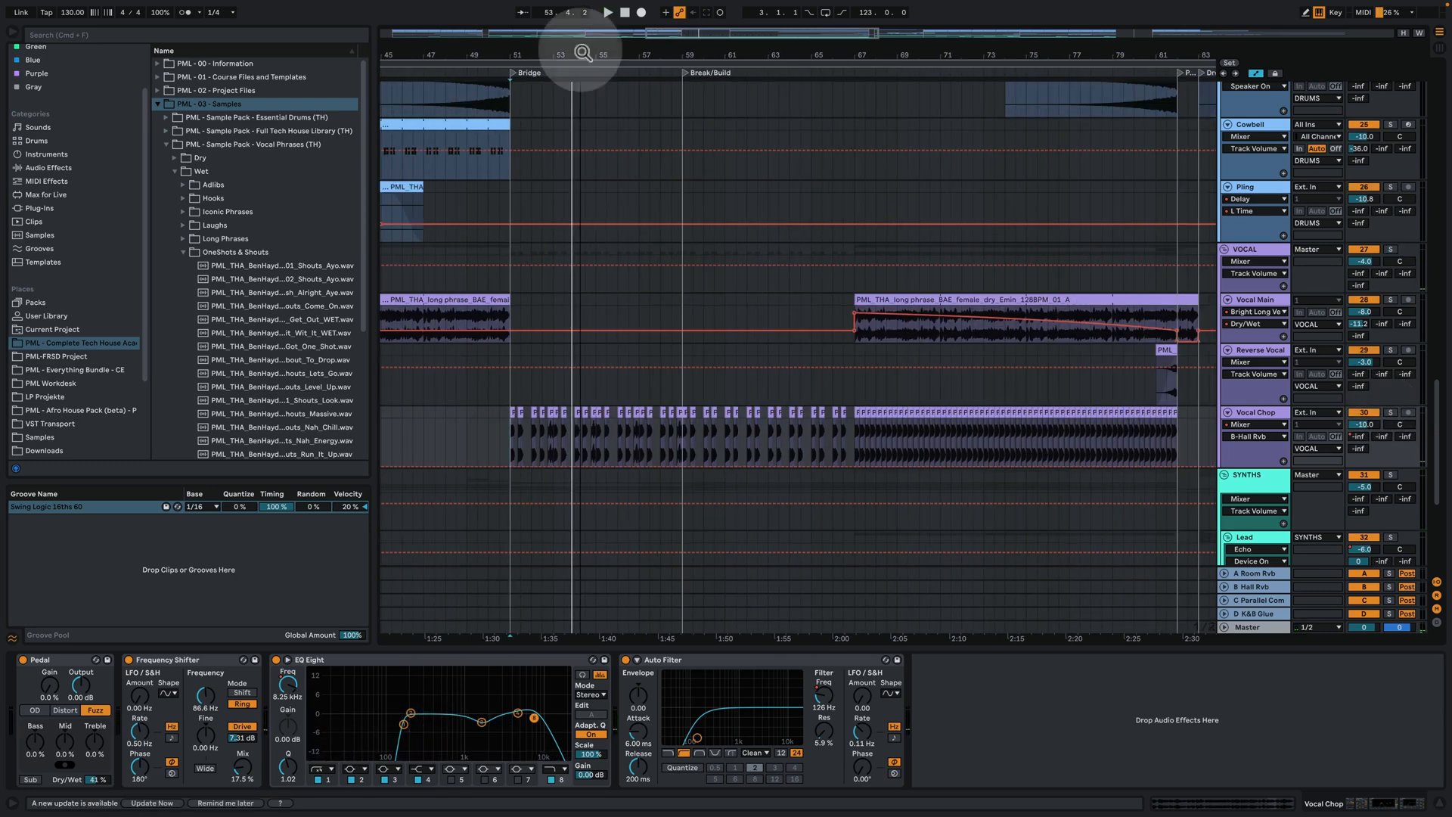
key("space")
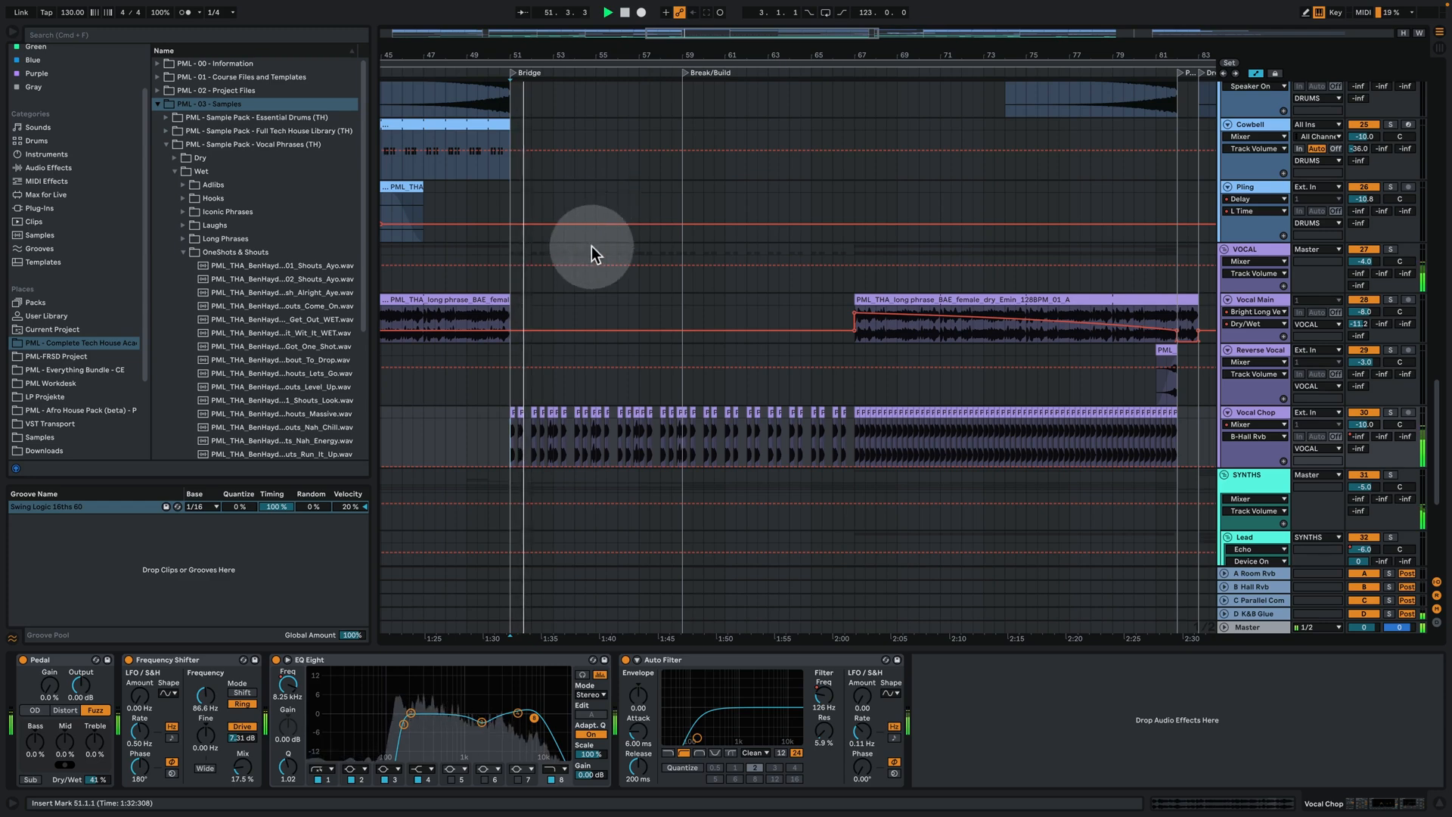
left_click(640, 201)
left_click(683, 195)
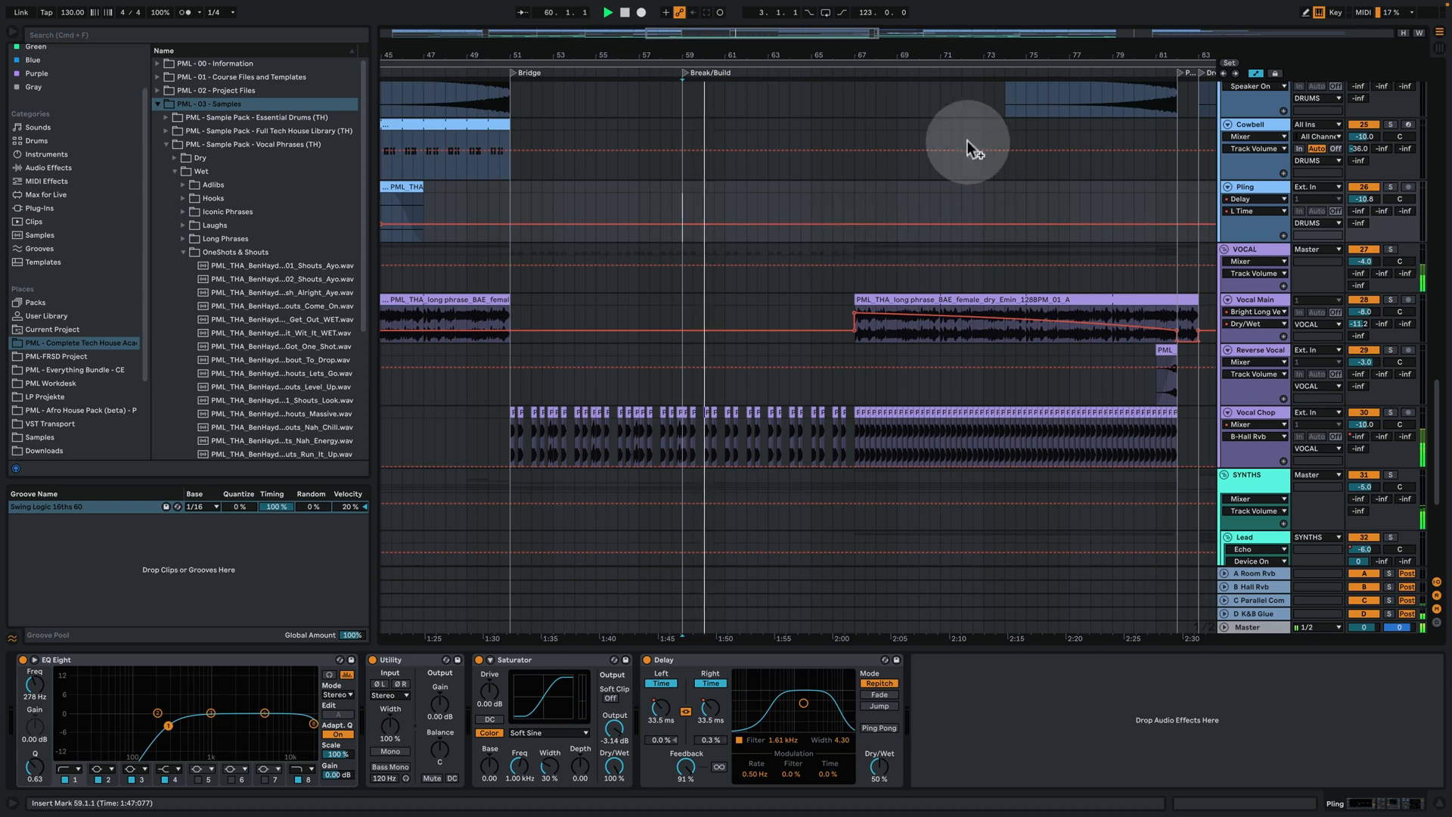
Copy the 24-bar Lead section on the Main synth track from bar 83 to bar 129
left_click_drag(985, 55, 738, 18)
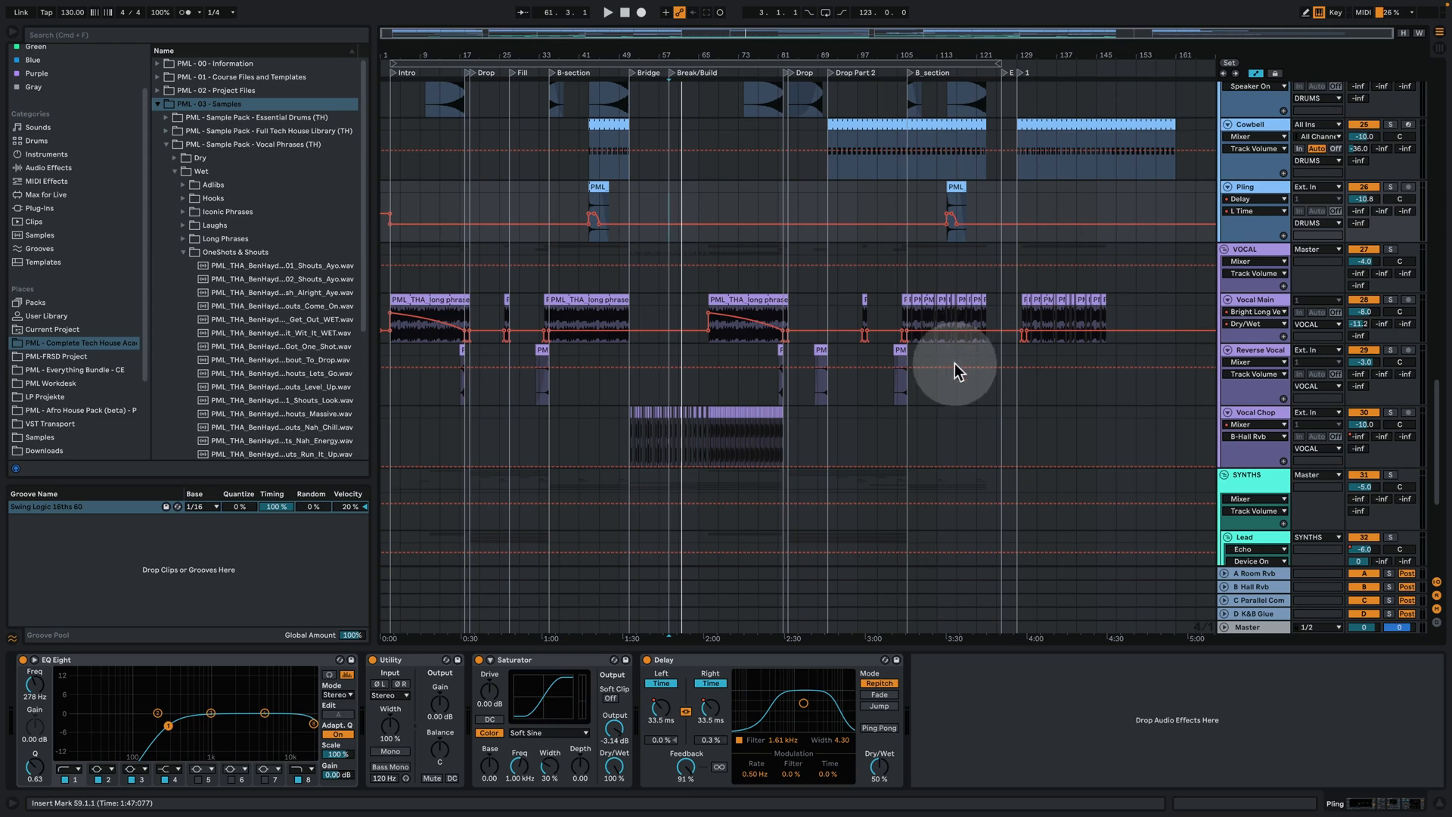
left_click_drag(1036, 56, 864, 89)
left_click_drag(936, 59, 1031, 23)
scroll(1036, 314, "down", 3)
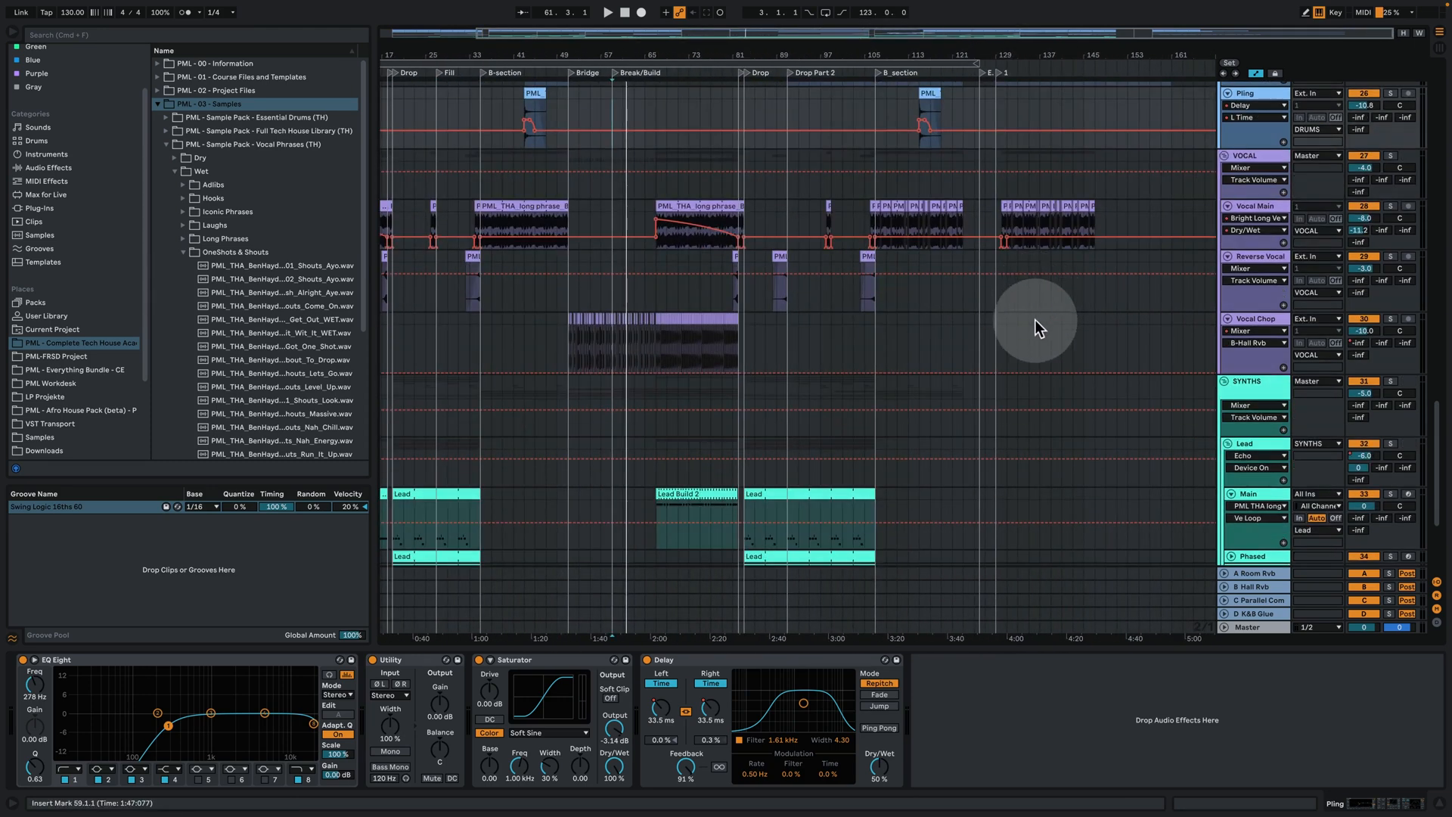
scroll(1036, 315, "down", 3)
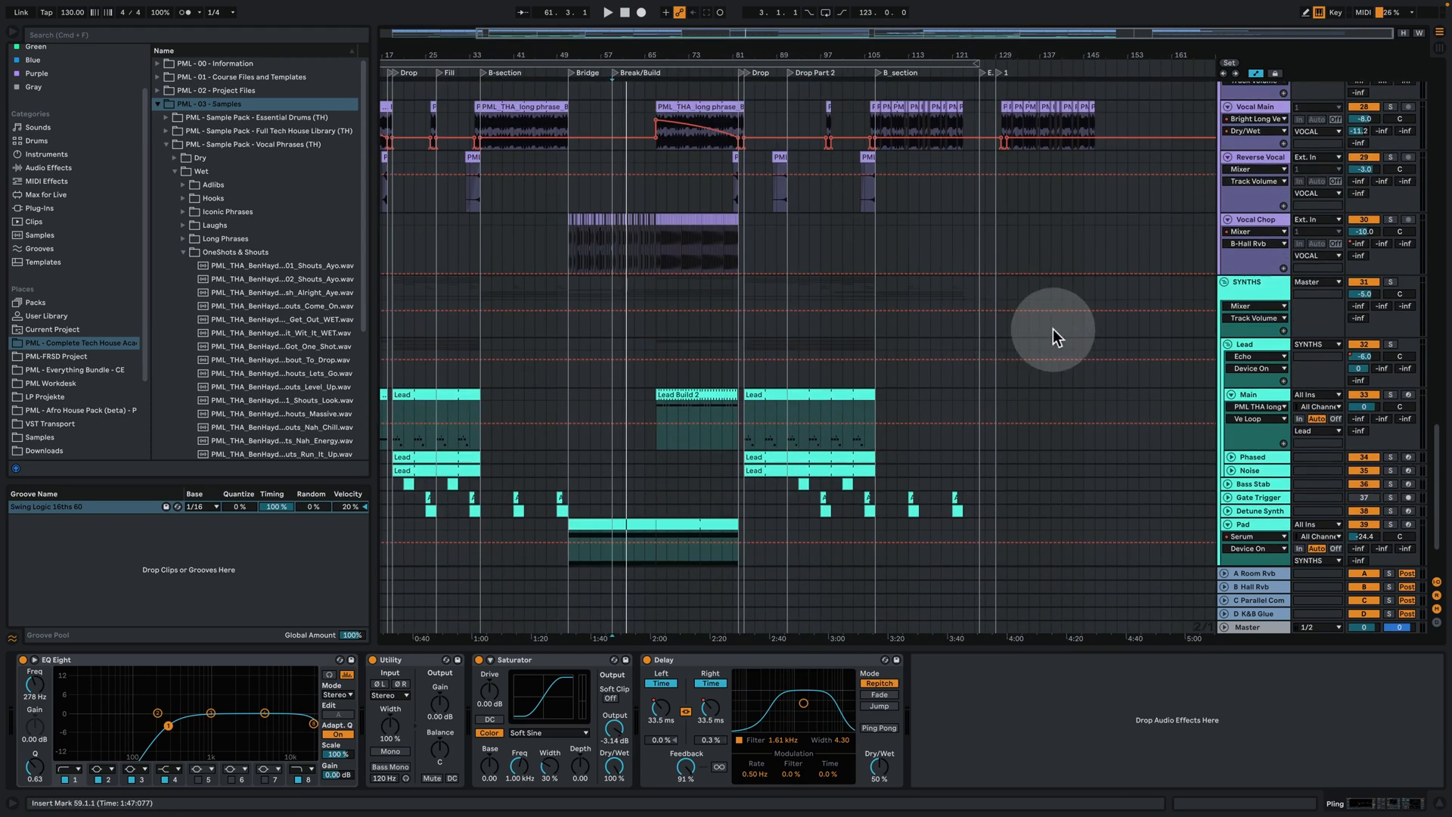
left_click(770, 383)
left_click_drag(771, 394, 1026, 396)
left_click_drag(1010, 57, 577, 53)
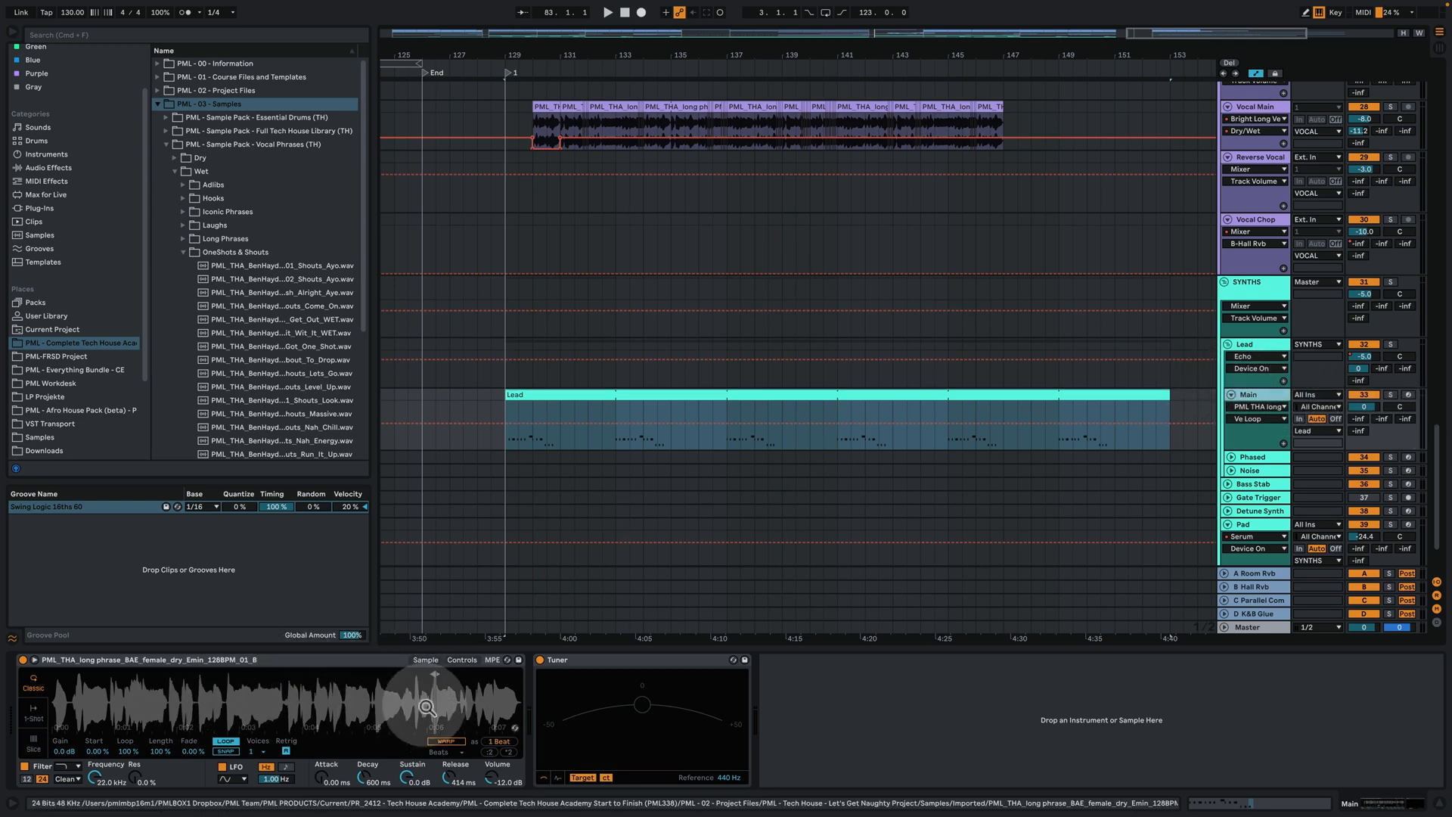
Examine the short loop region of the vocal sample in Main's Simpler, and solo the track to play it from bar 129
left_click_drag(431, 692, 408, 771)
left_click_drag(340, 693, 140, 691)
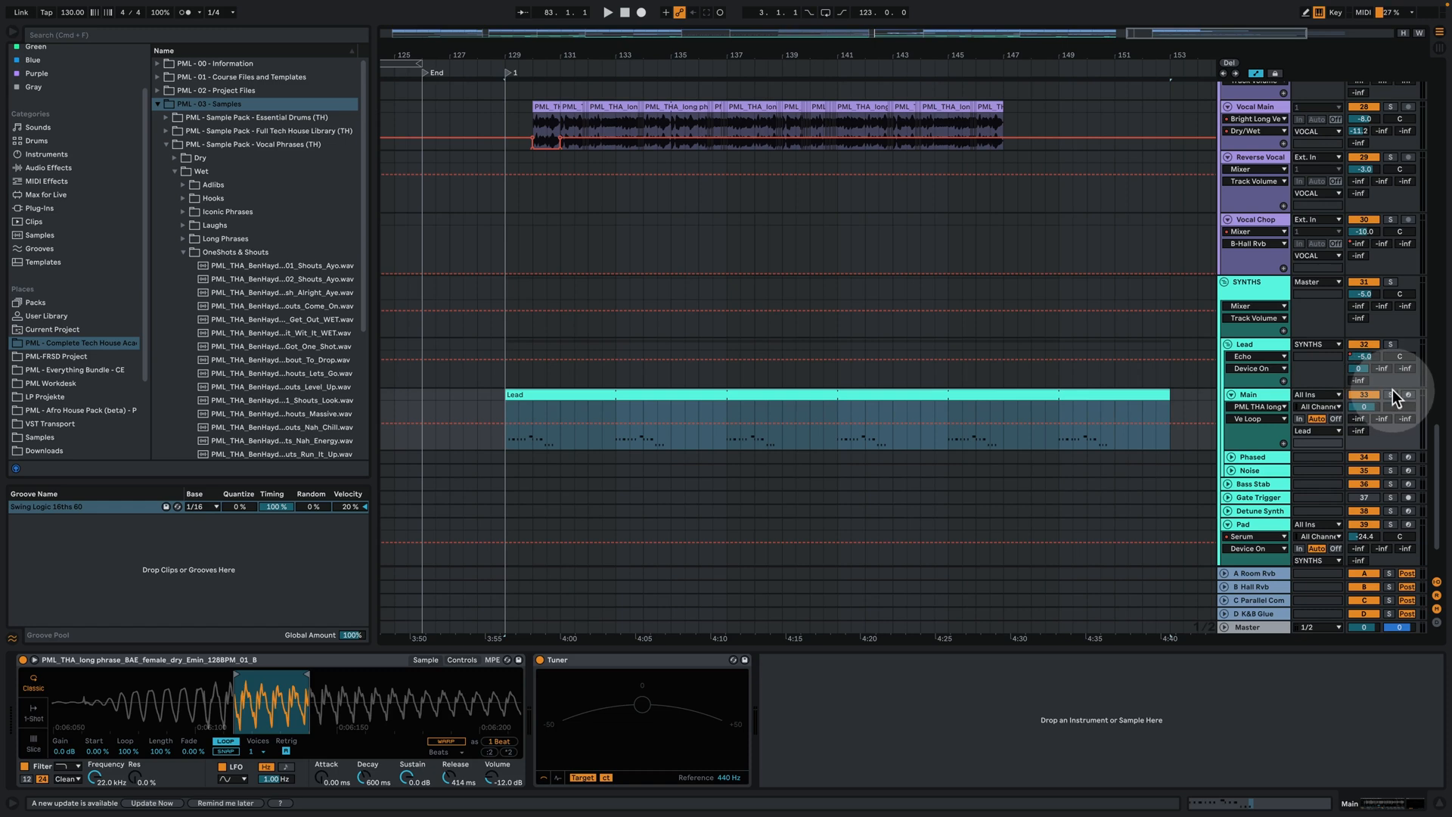
left_click(1390, 396)
key("space")
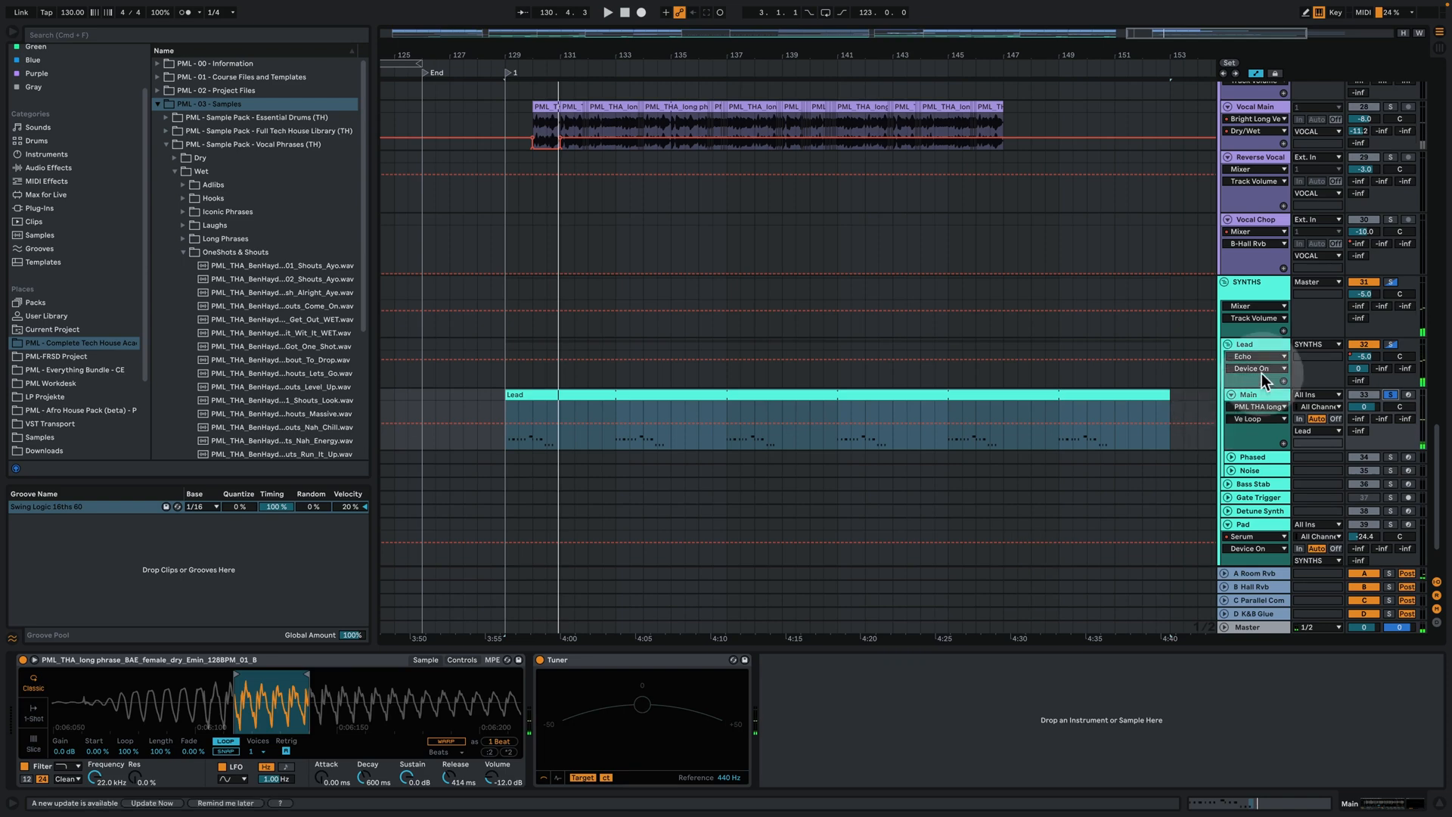
Show the Lead group's effect chain, and return to the Main track's devices
left_click(1260, 343)
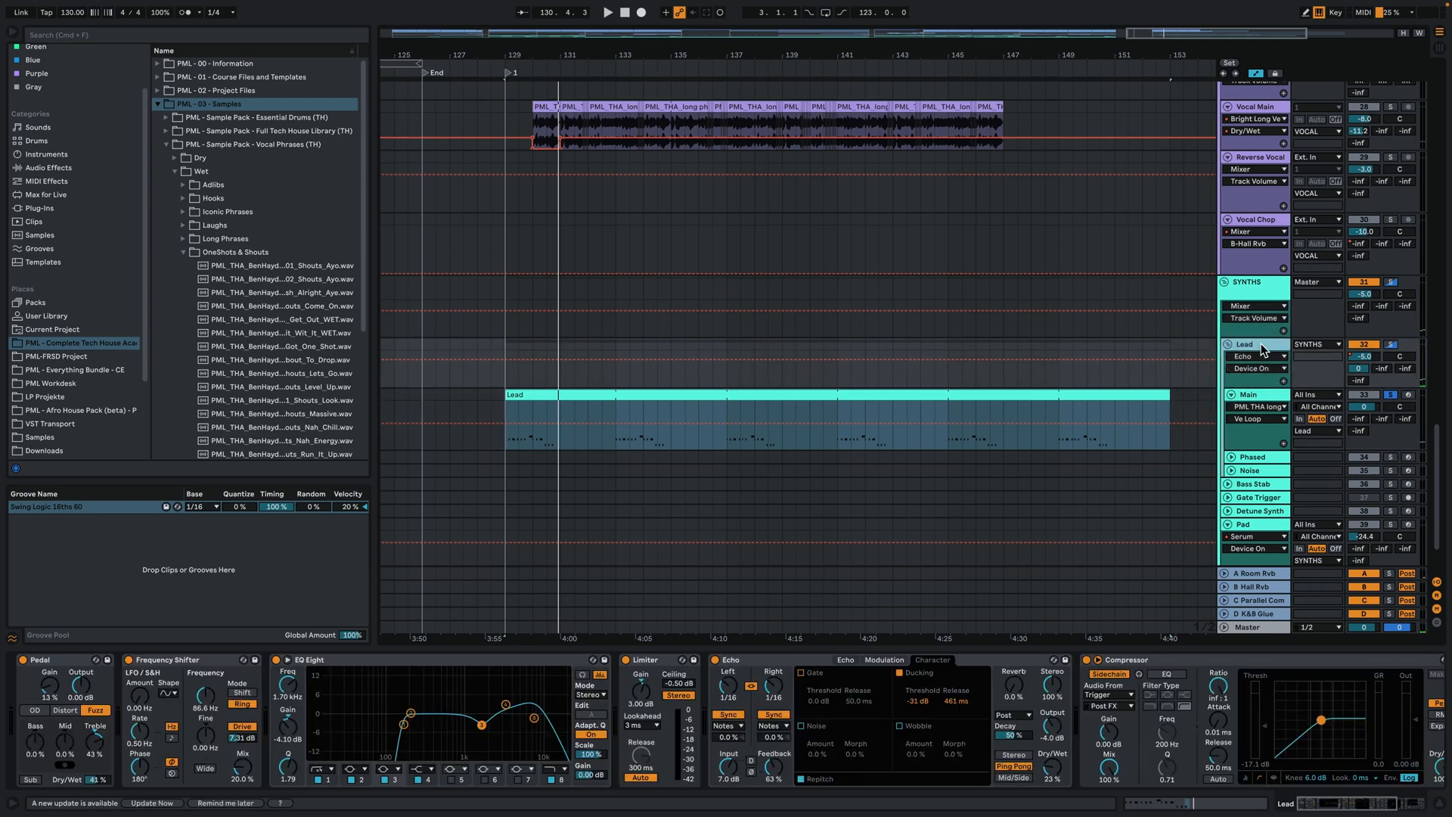
left_click(1264, 400)
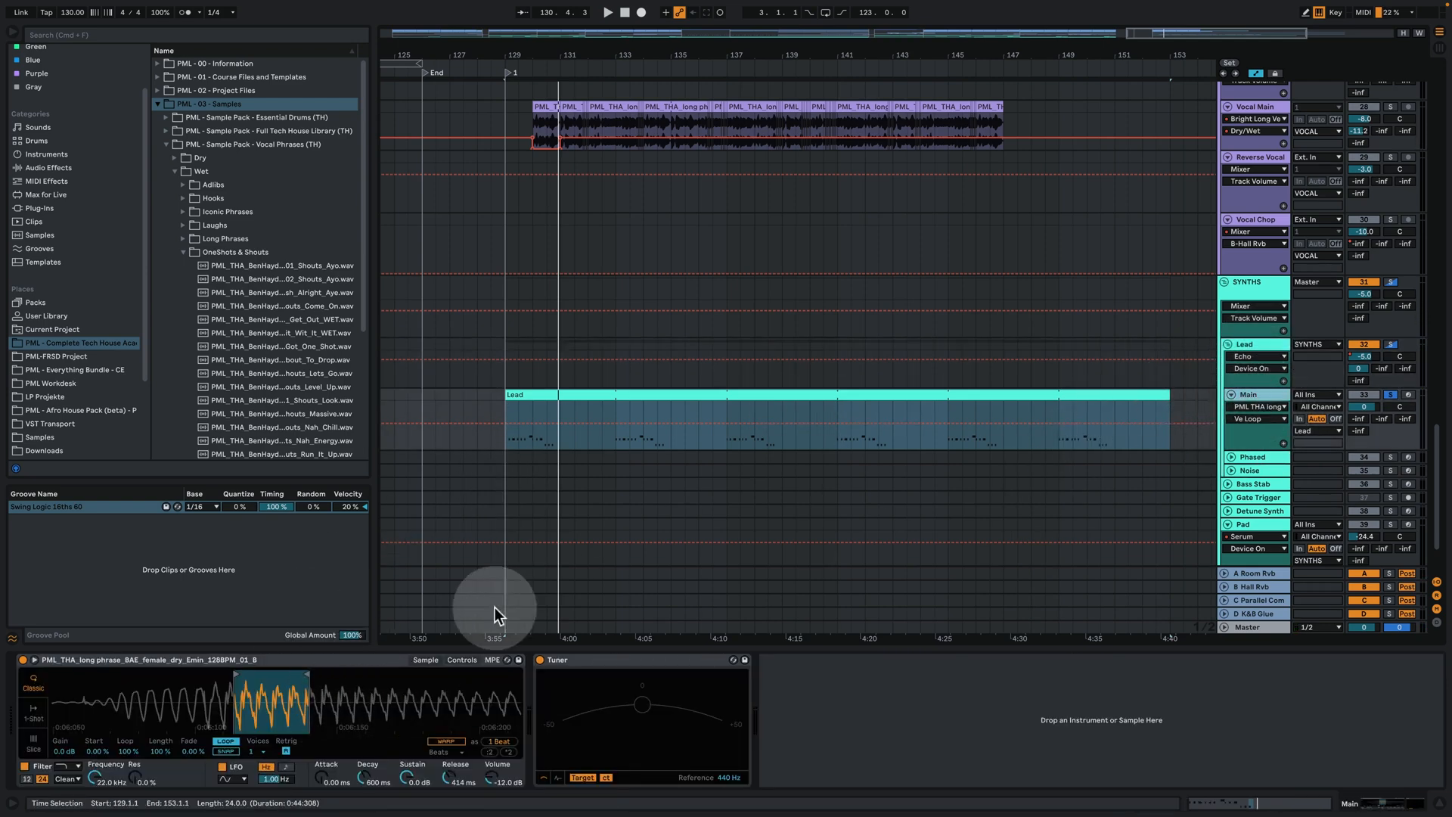
Try a much longer loop region in Main's Simpler and play the lead to hear how its sound changes
left_click_drag(271, 698, 366, 650)
left_click_drag(366, 702, 397, 731)
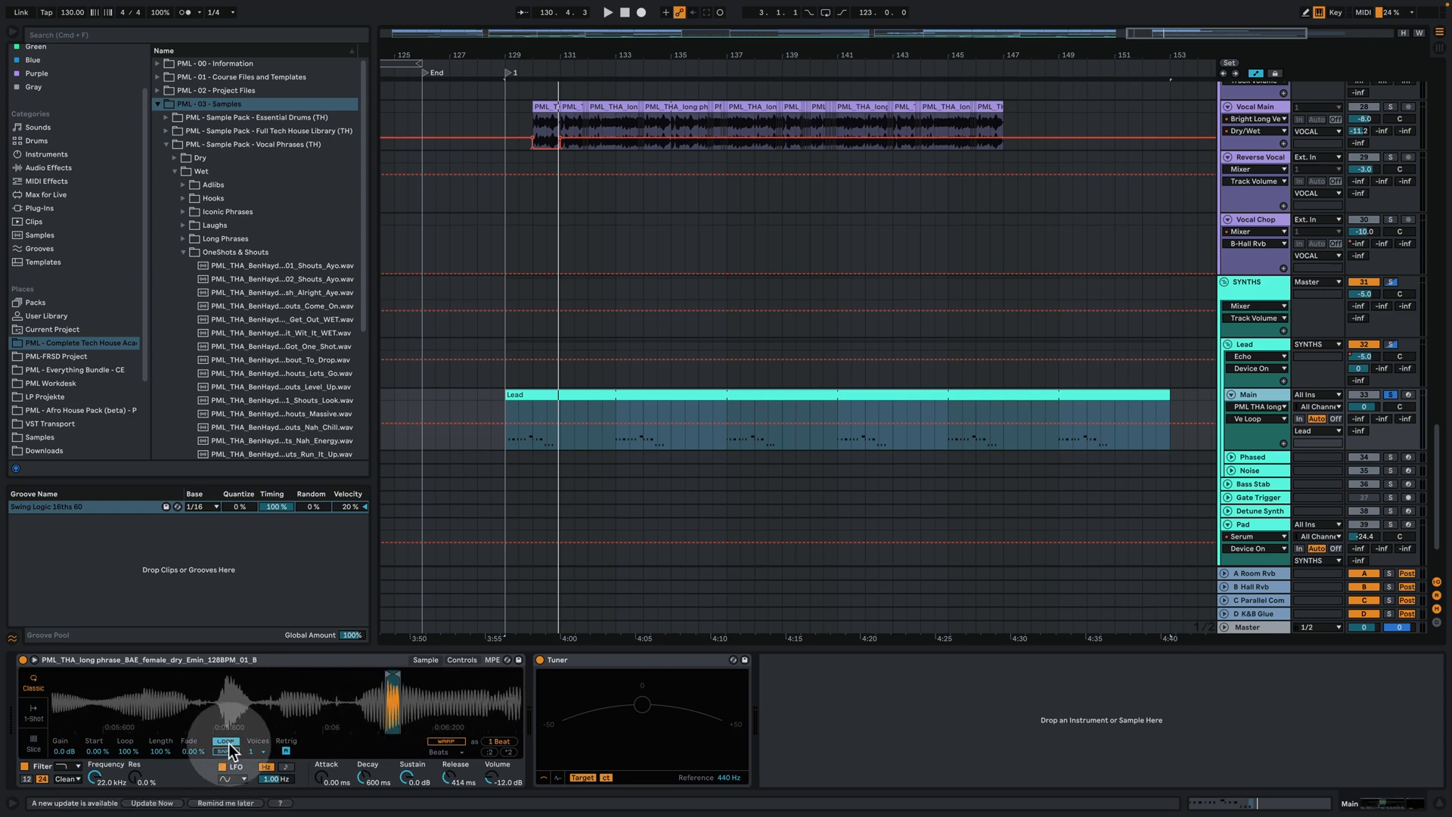
left_click_drag(406, 676, 478, 670)
key("space")
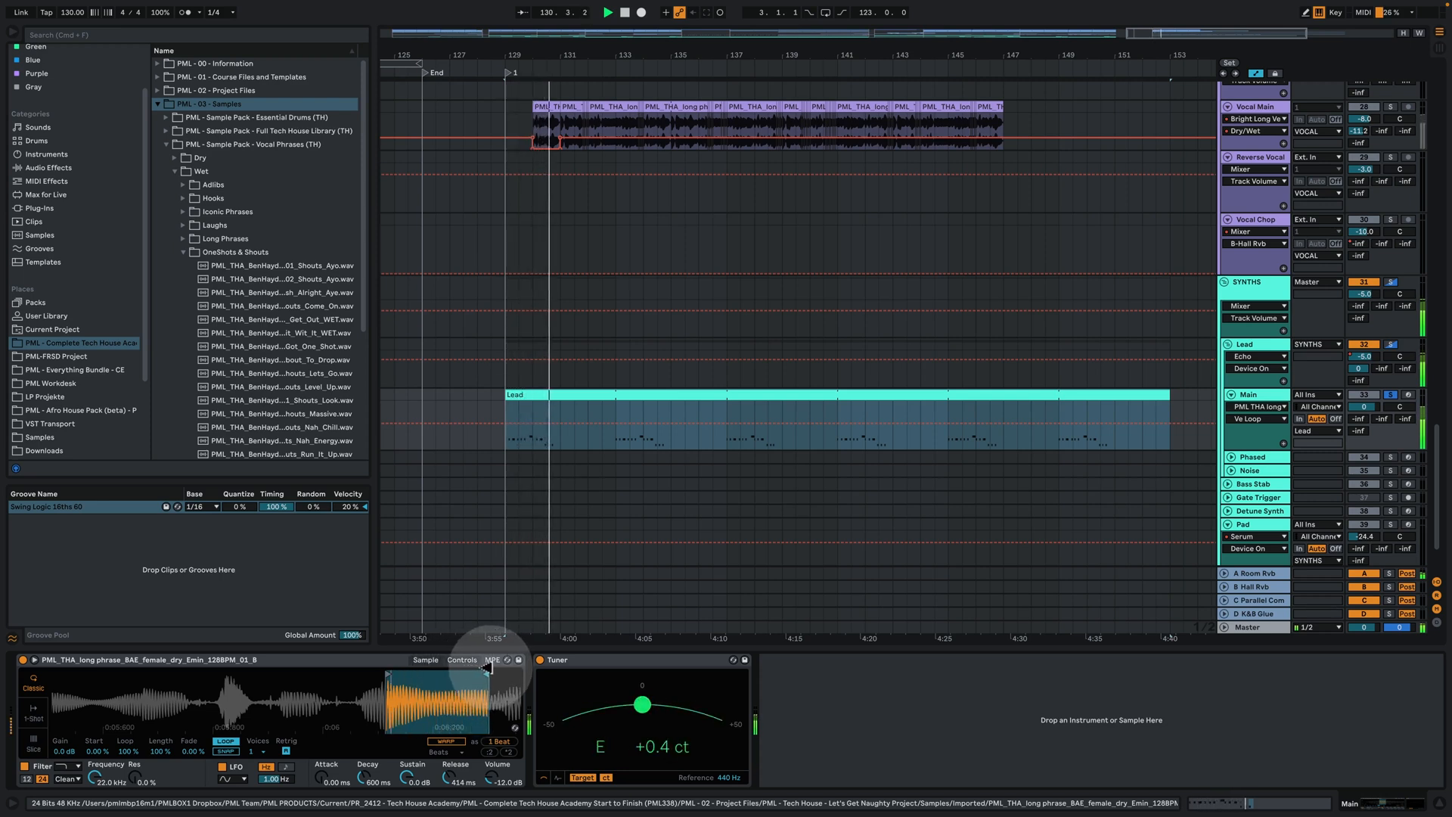
Shorten Simpler's loop region to a few waveform cycles while the lead plays, and stop playback
left_click_drag(470, 669, 429, 709)
key("space")
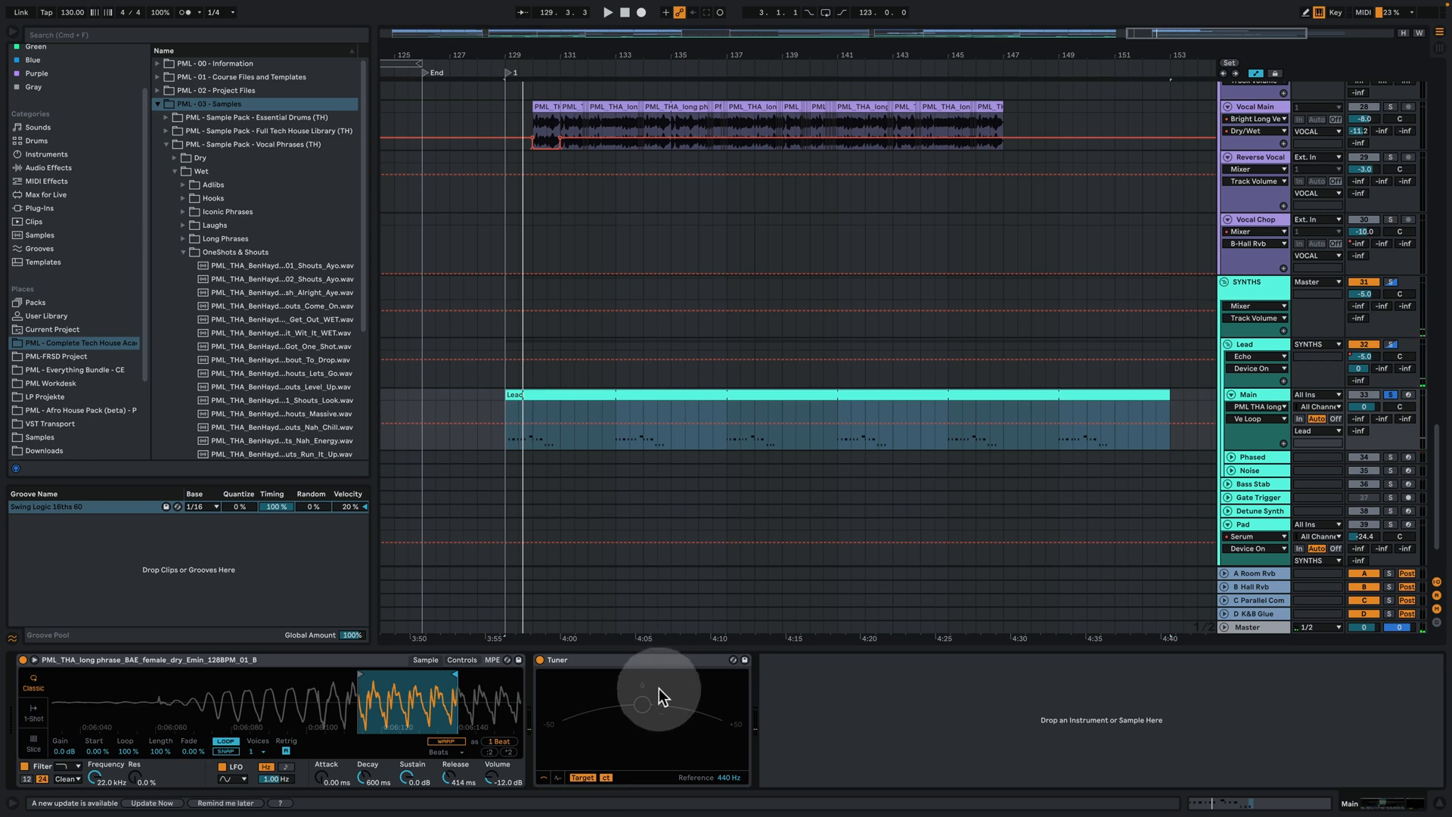
Play the Main lead from bar 129 and check its pitch with the Tuner
key("space")
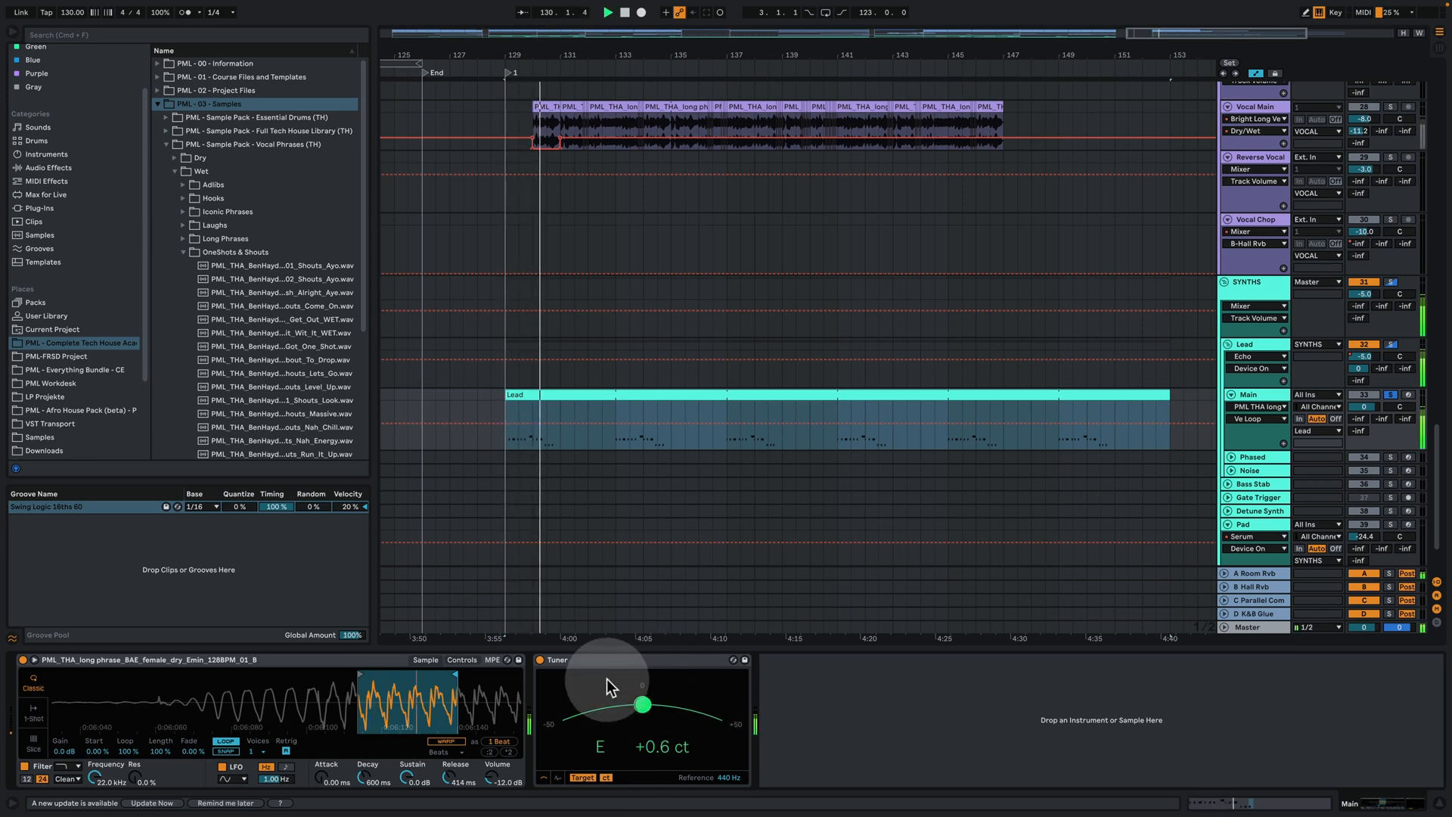
key("space")
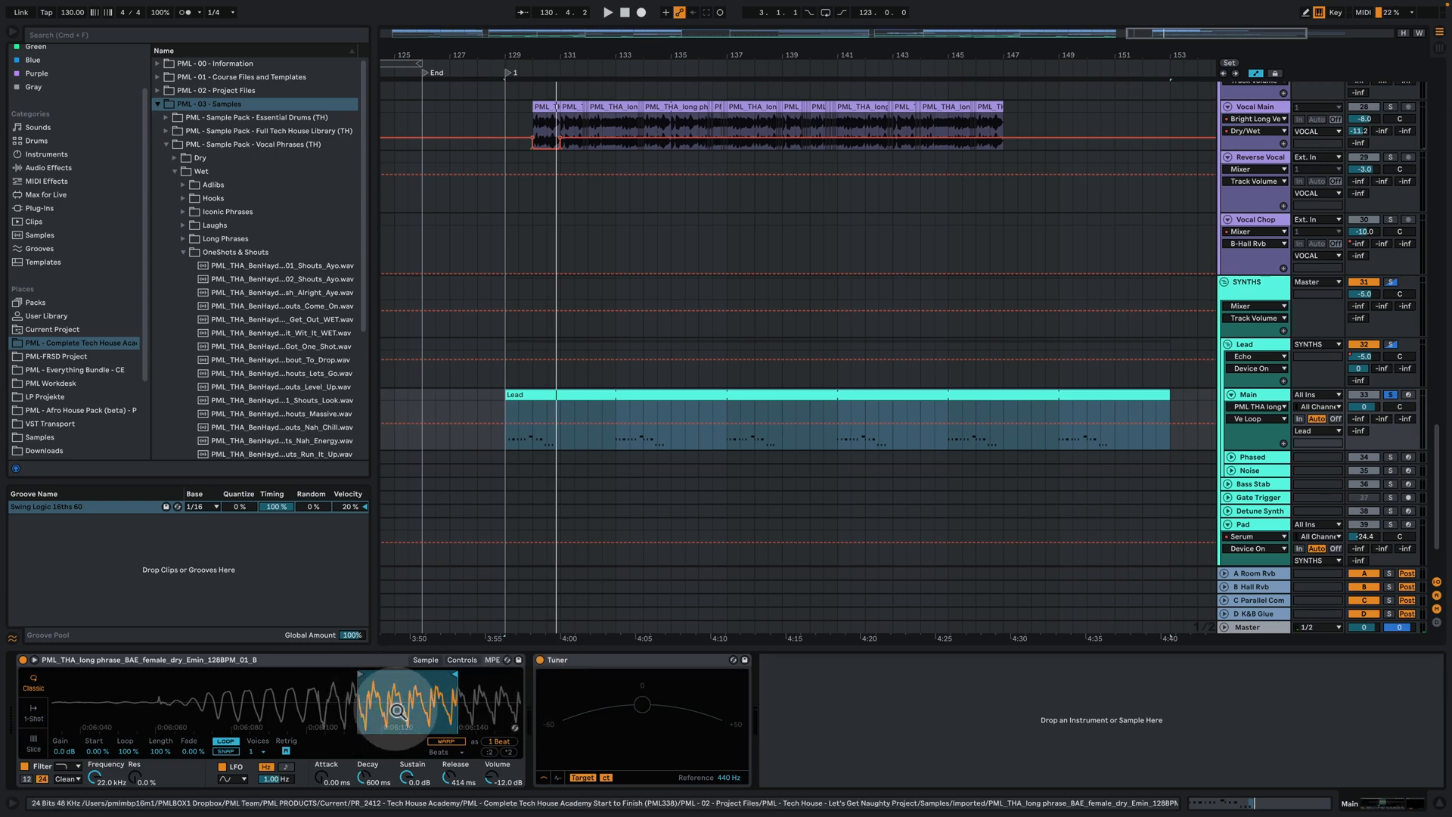
Copy a four-bar section of the Phased track's Lead clip to bar 129 and solo the Phased track
left_click_drag(607, 58, 825, 58)
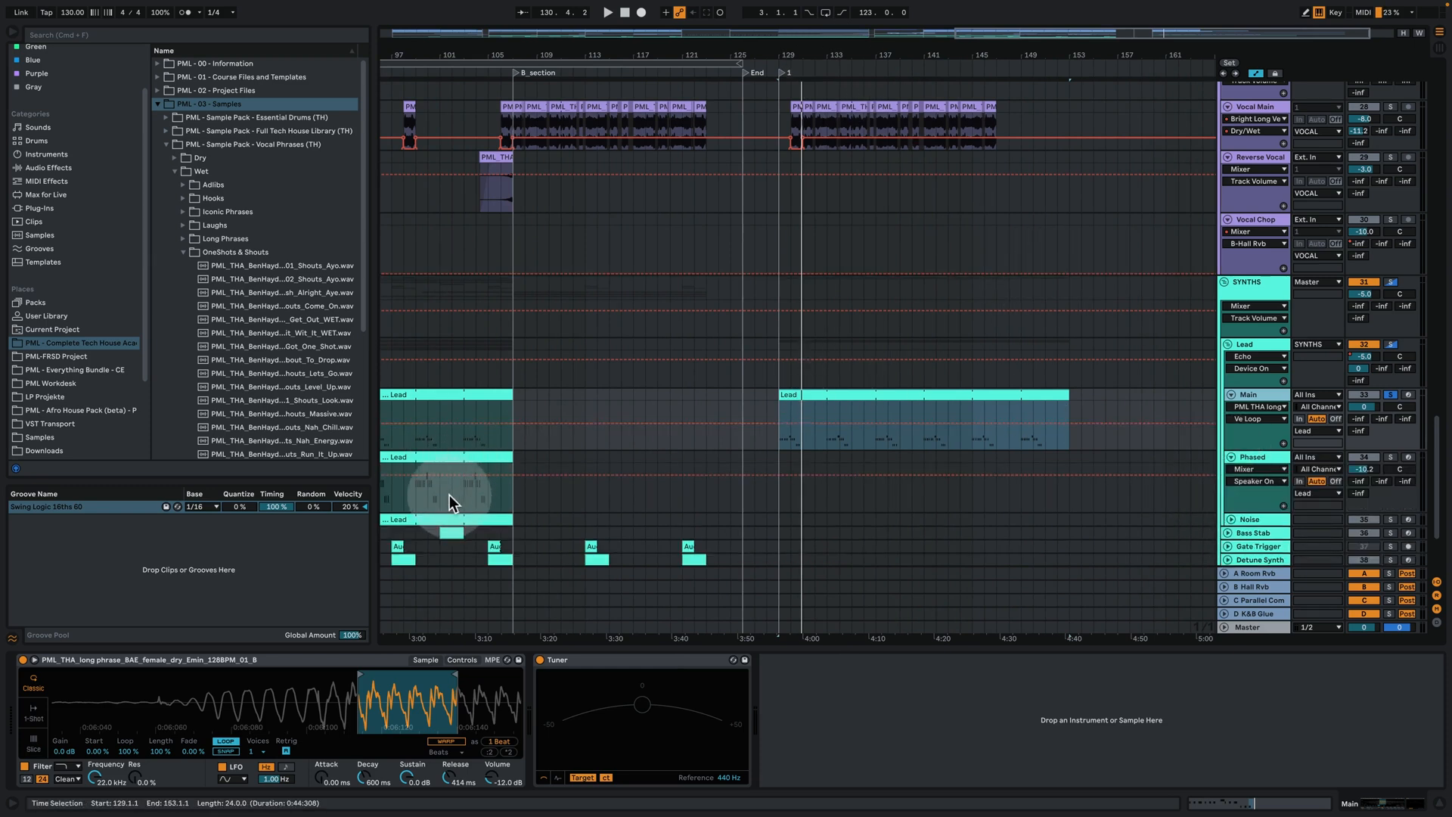
left_click(496, 458)
left_click_drag(495, 460, 808, 459)
left_click(1391, 459)
Audition the phased layer and examine its sample's loop region up close
key("space")
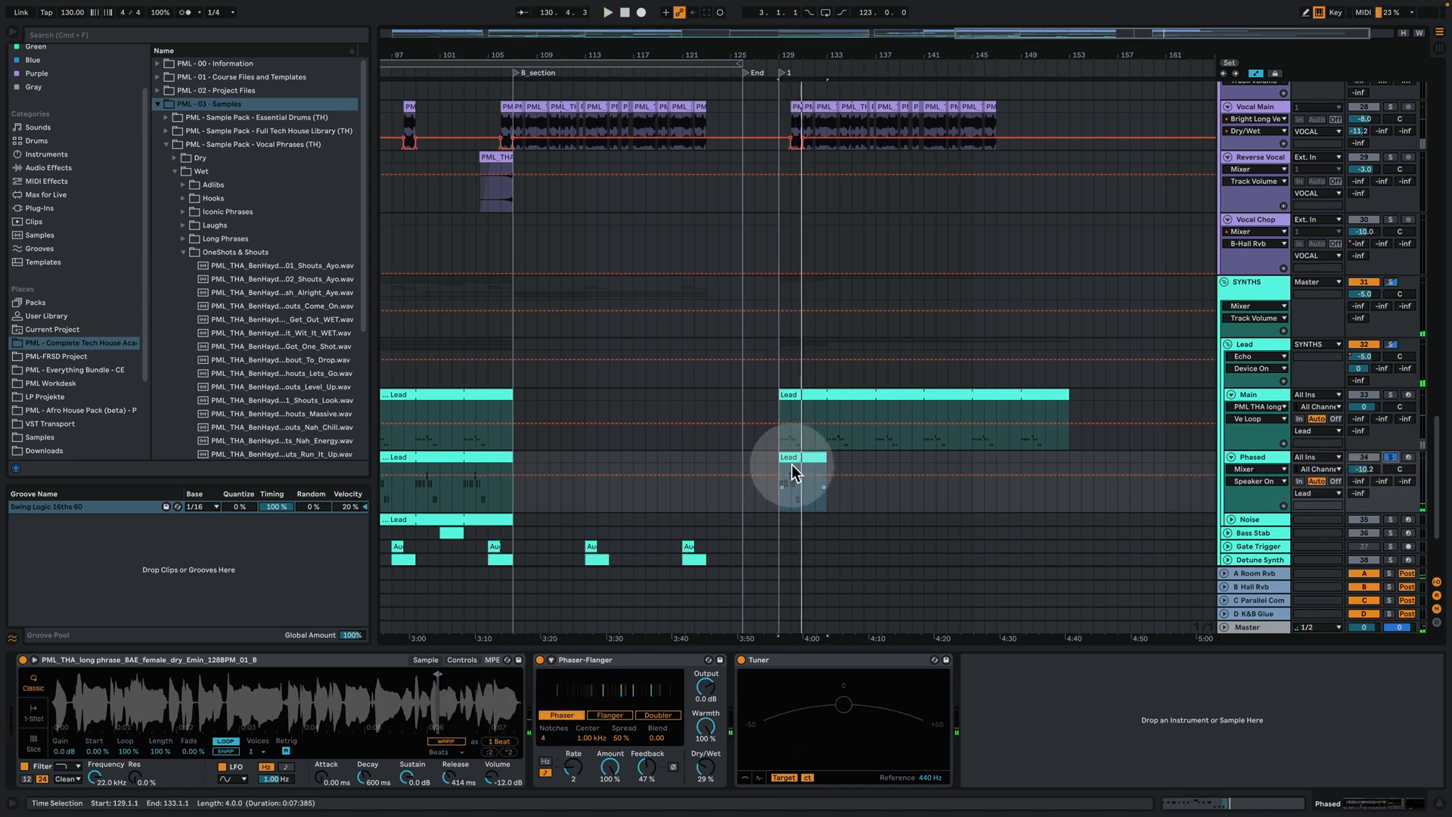
left_click_drag(433, 707, 412, 775)
left_click_drag(372, 699, 222, 694)
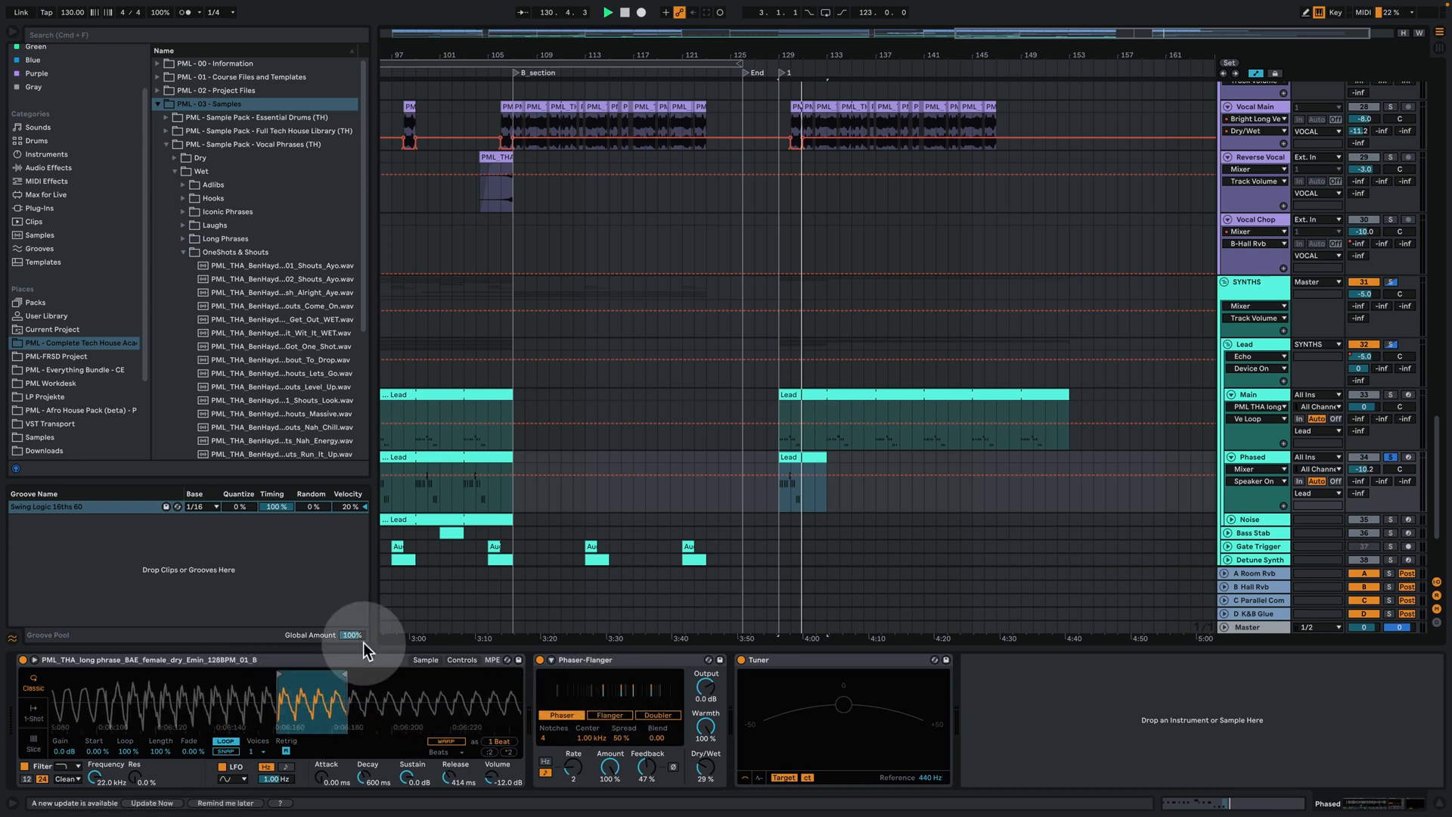
key("space")
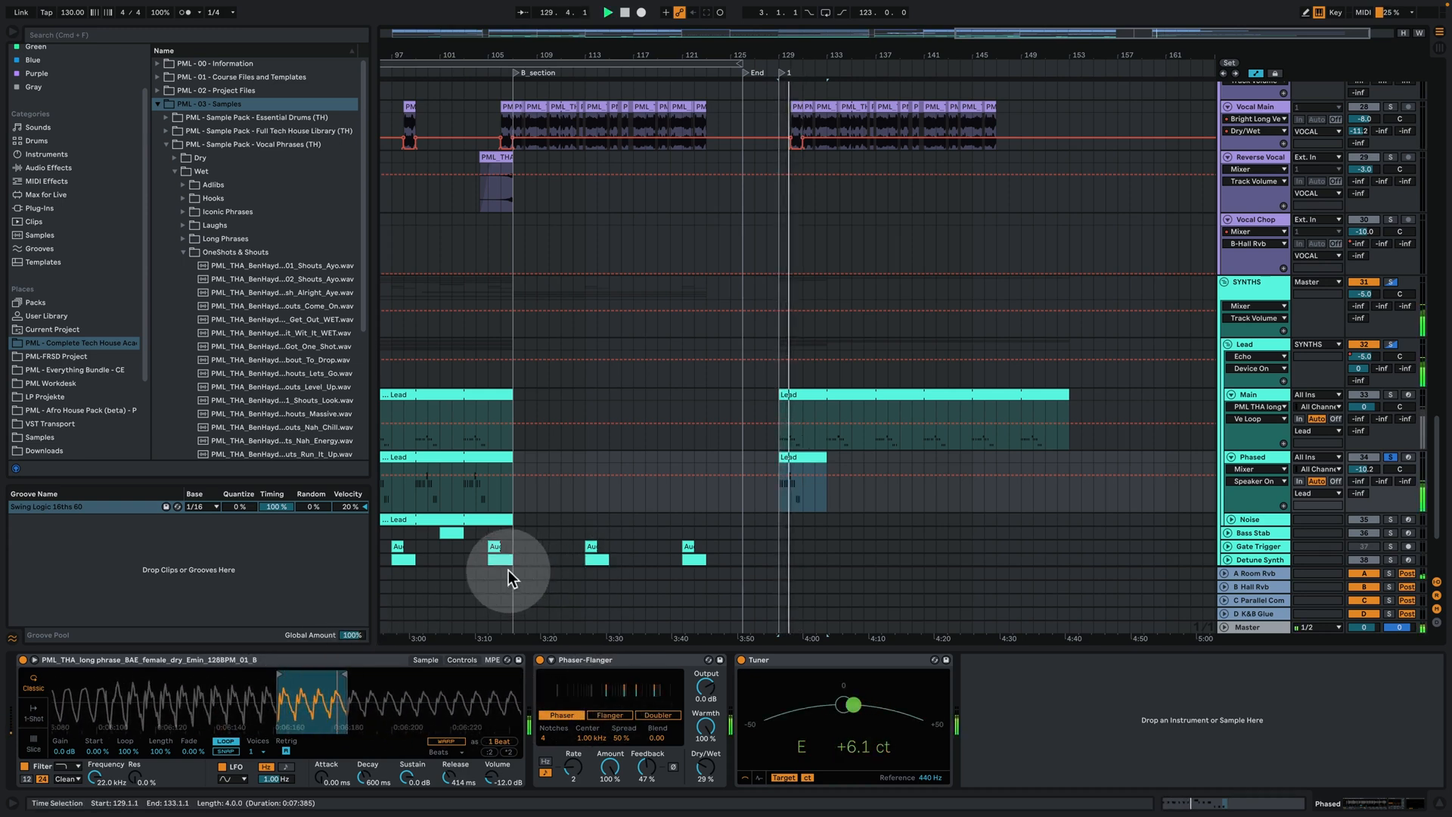
Examine the MIDI notes of the copied Phased clip and return to the track's devices
double_click(803, 458)
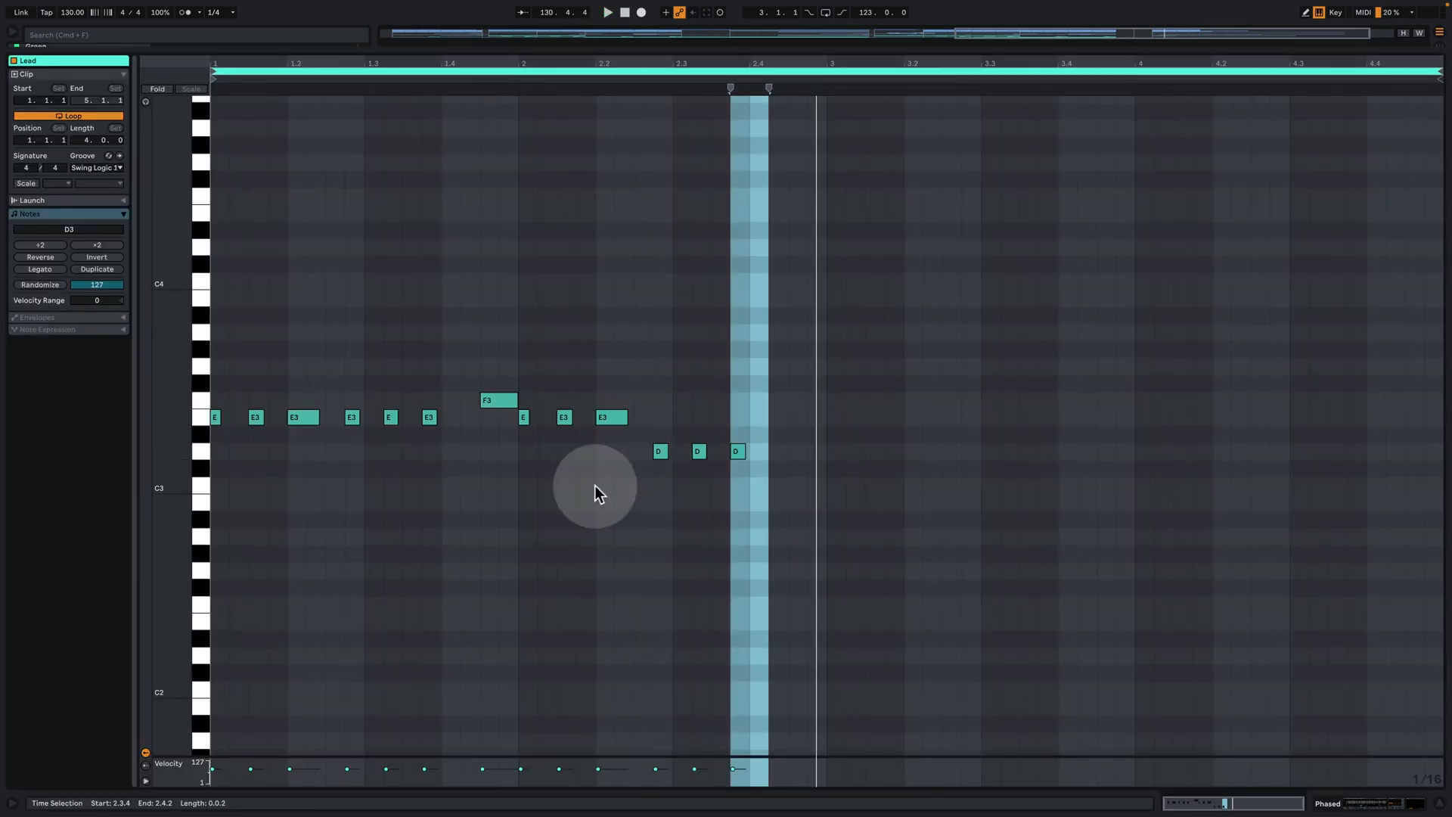
left_click_drag(483, 403, 483, 398)
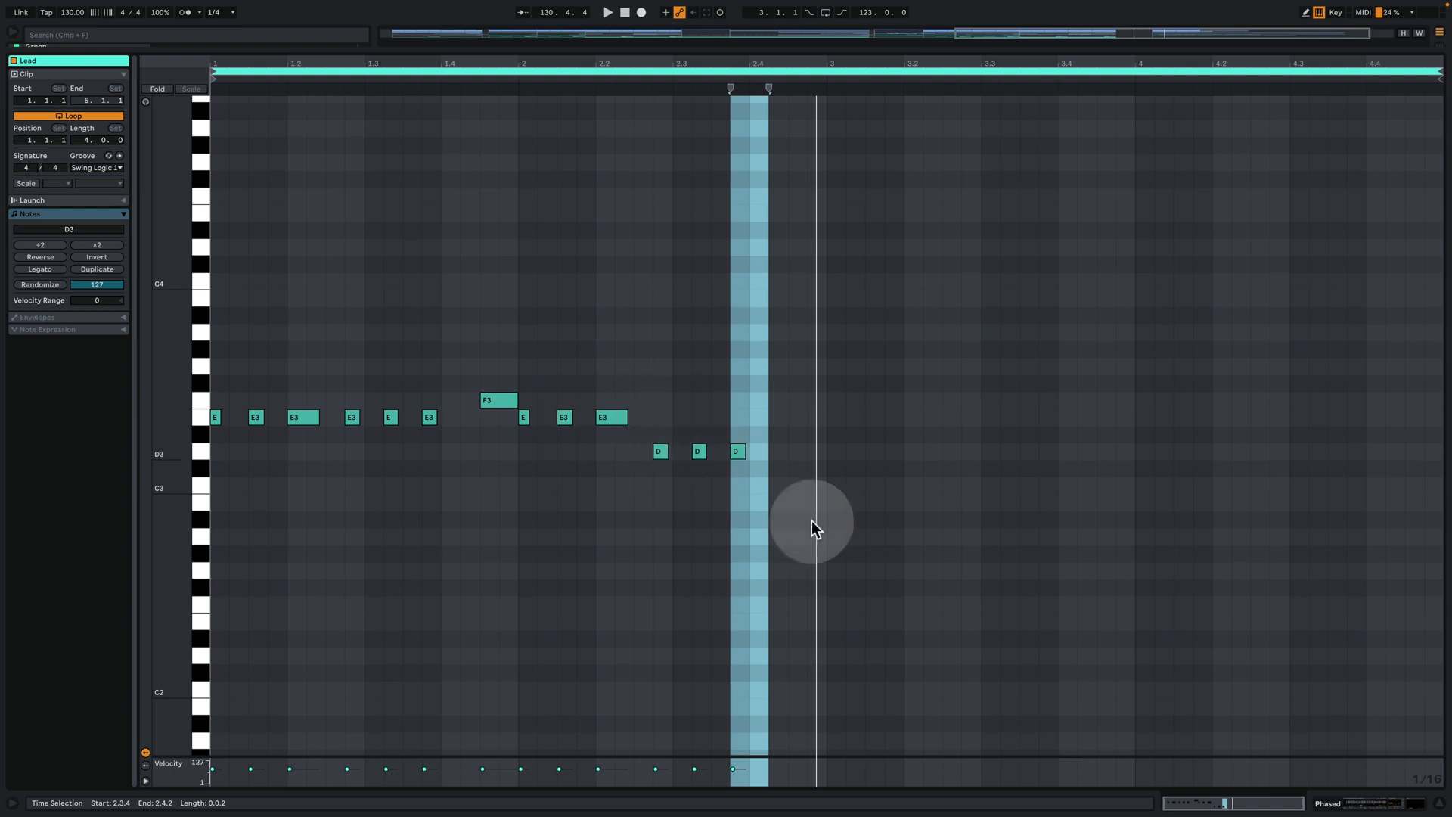
left_click(1350, 806)
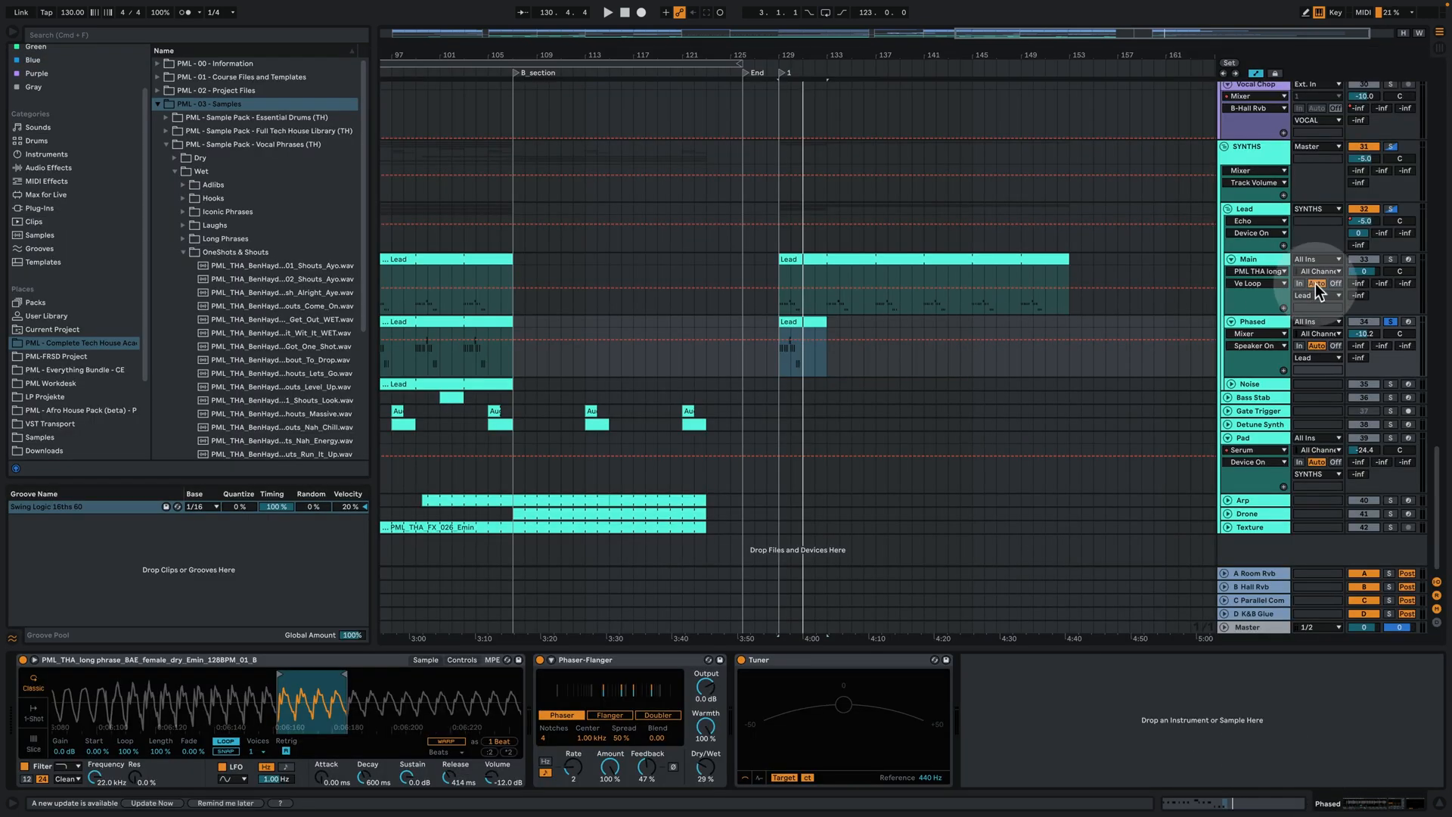
Solo the Main track together with Phased and play both lead layers
left_click(1389, 259)
key("space")
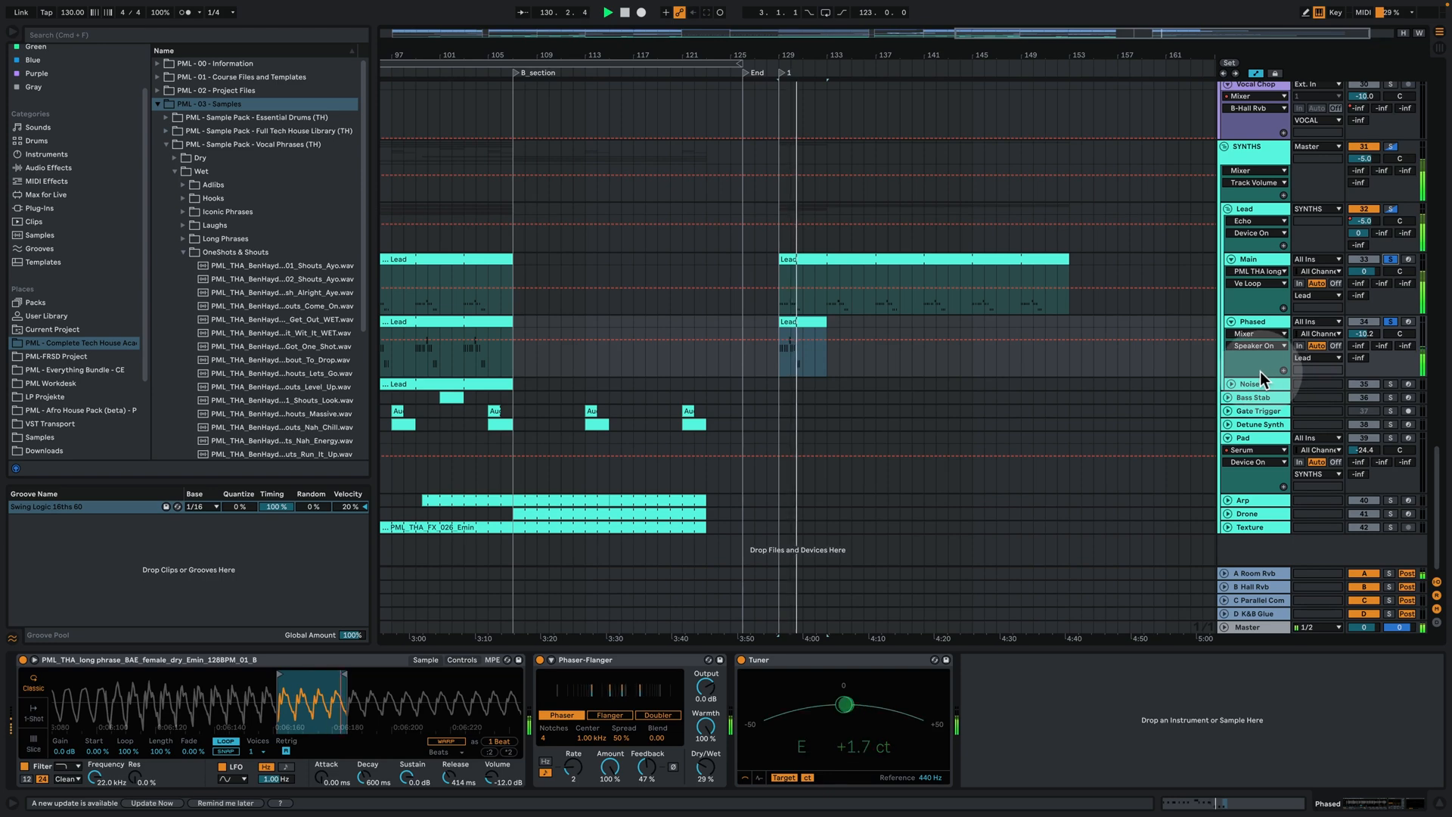
key("space")
Unfold the Noise track, copy a four-bar section of its Lead clip to bar 129, and solo the track
left_click(1231, 384)
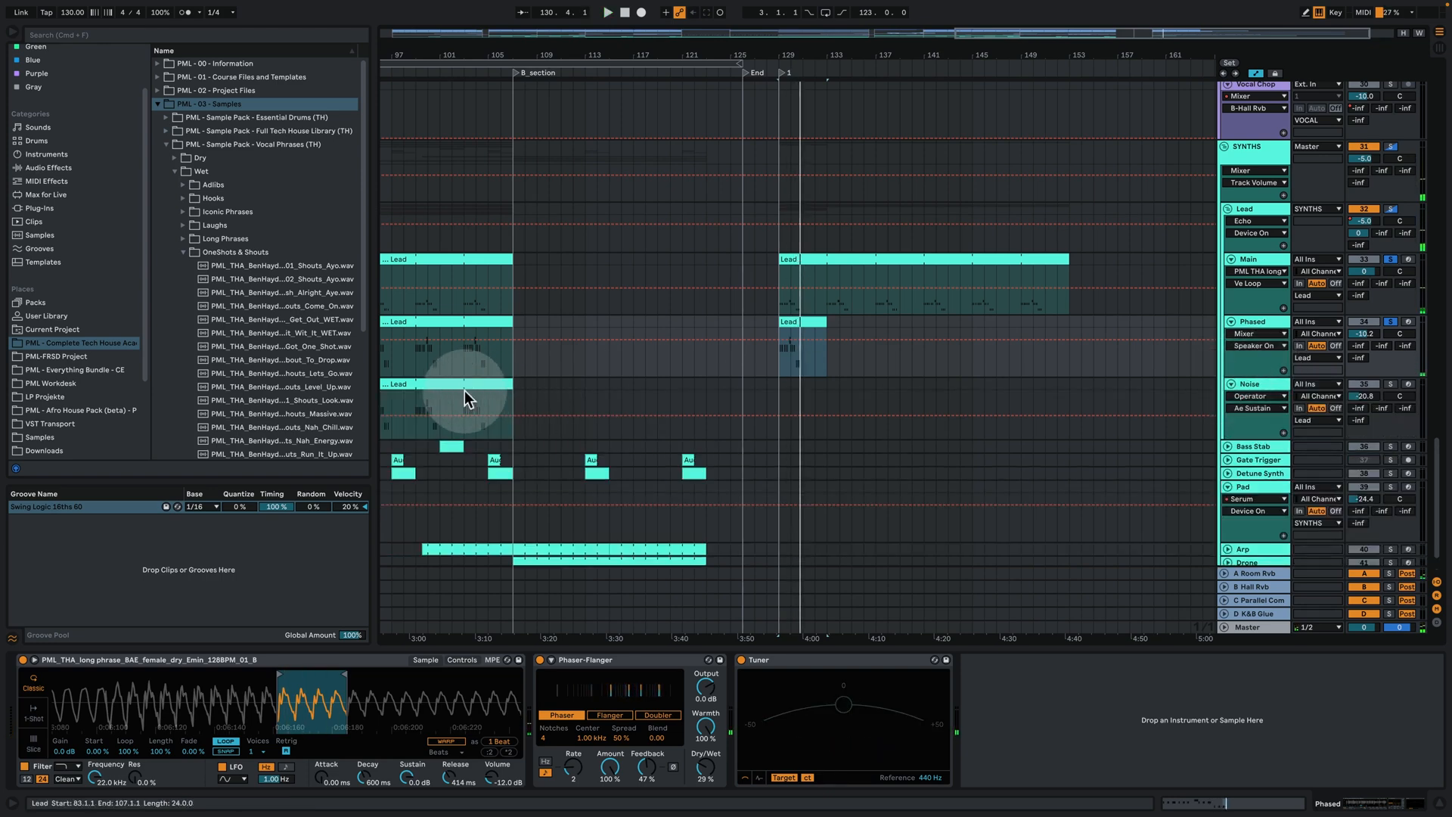
left_click_drag(507, 390, 811, 389)
left_click(1251, 395)
left_click(1390, 383)
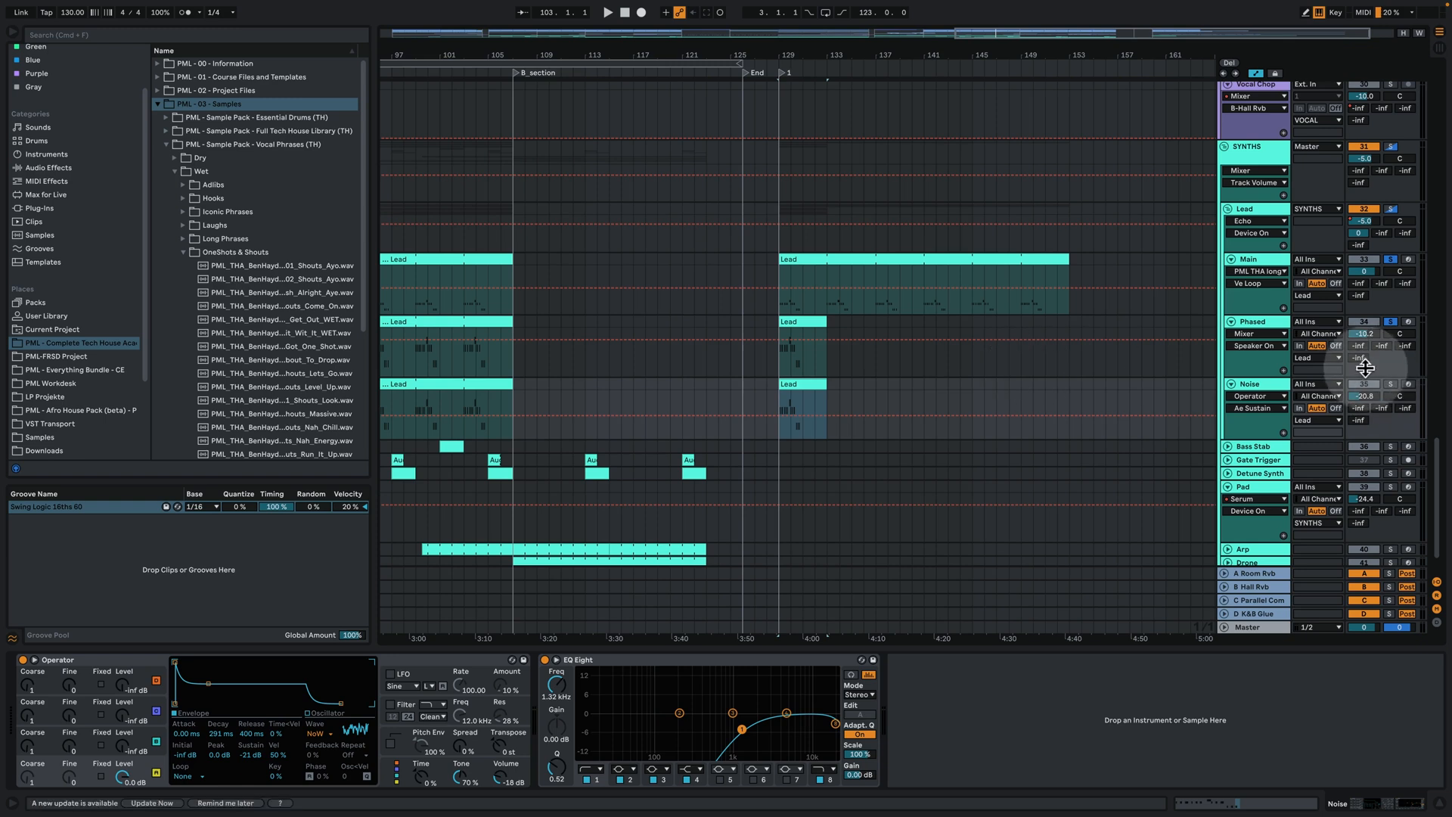
Audition the noise layer and examine Operator's noise waveform, oscillator level and envelope settings
key("space")
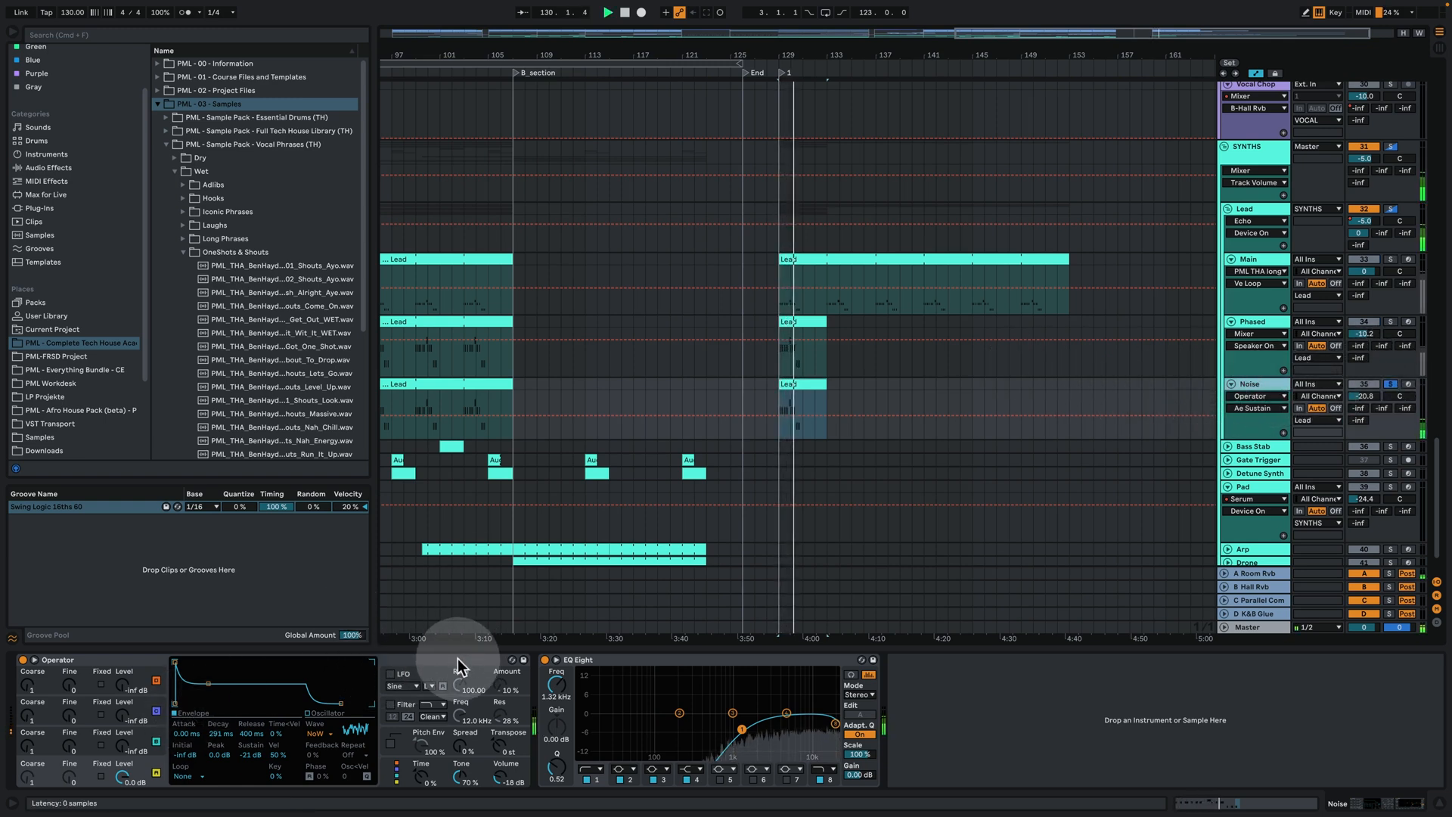
key("space")
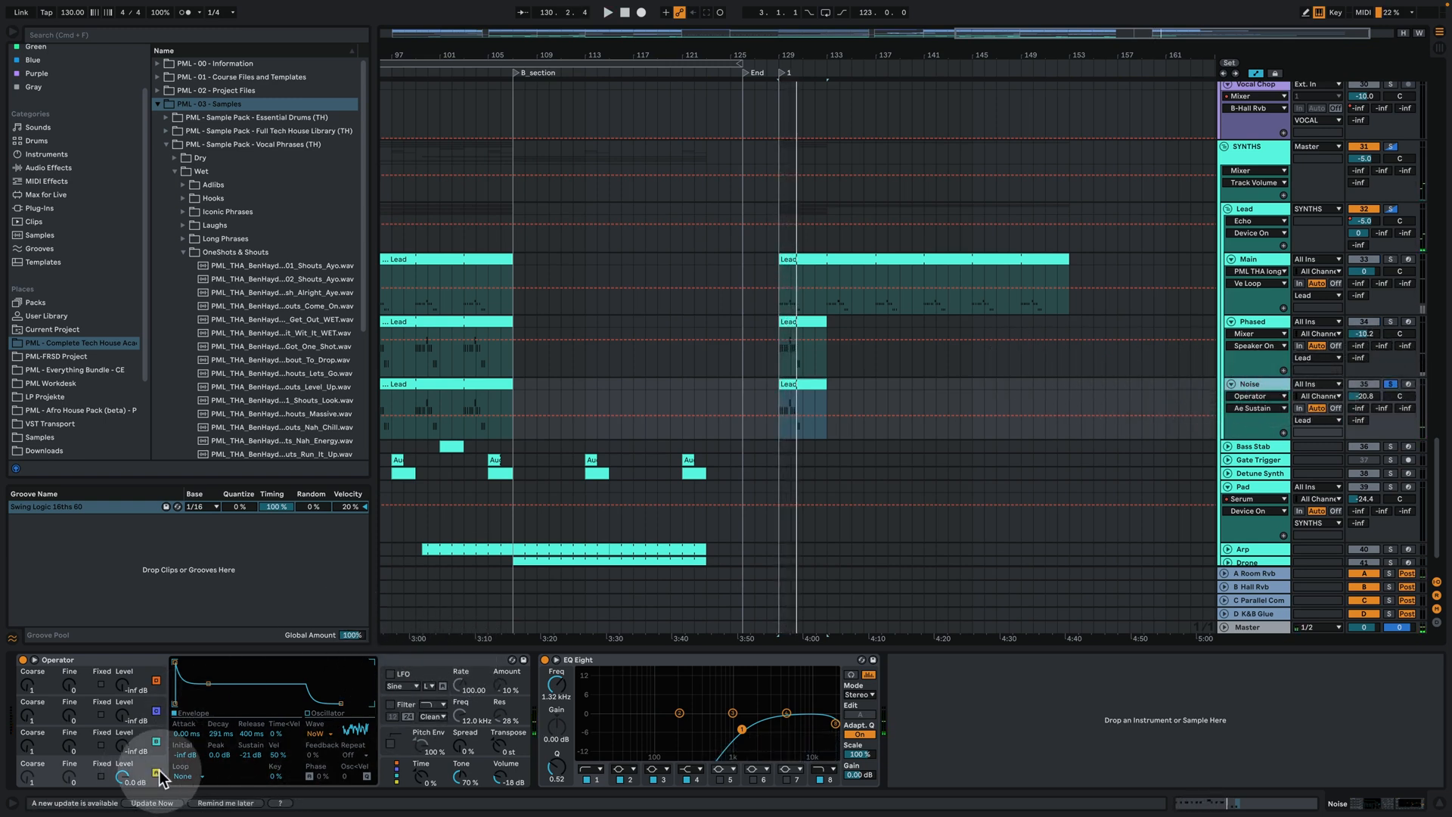
left_click(315, 733)
left_click(357, 713)
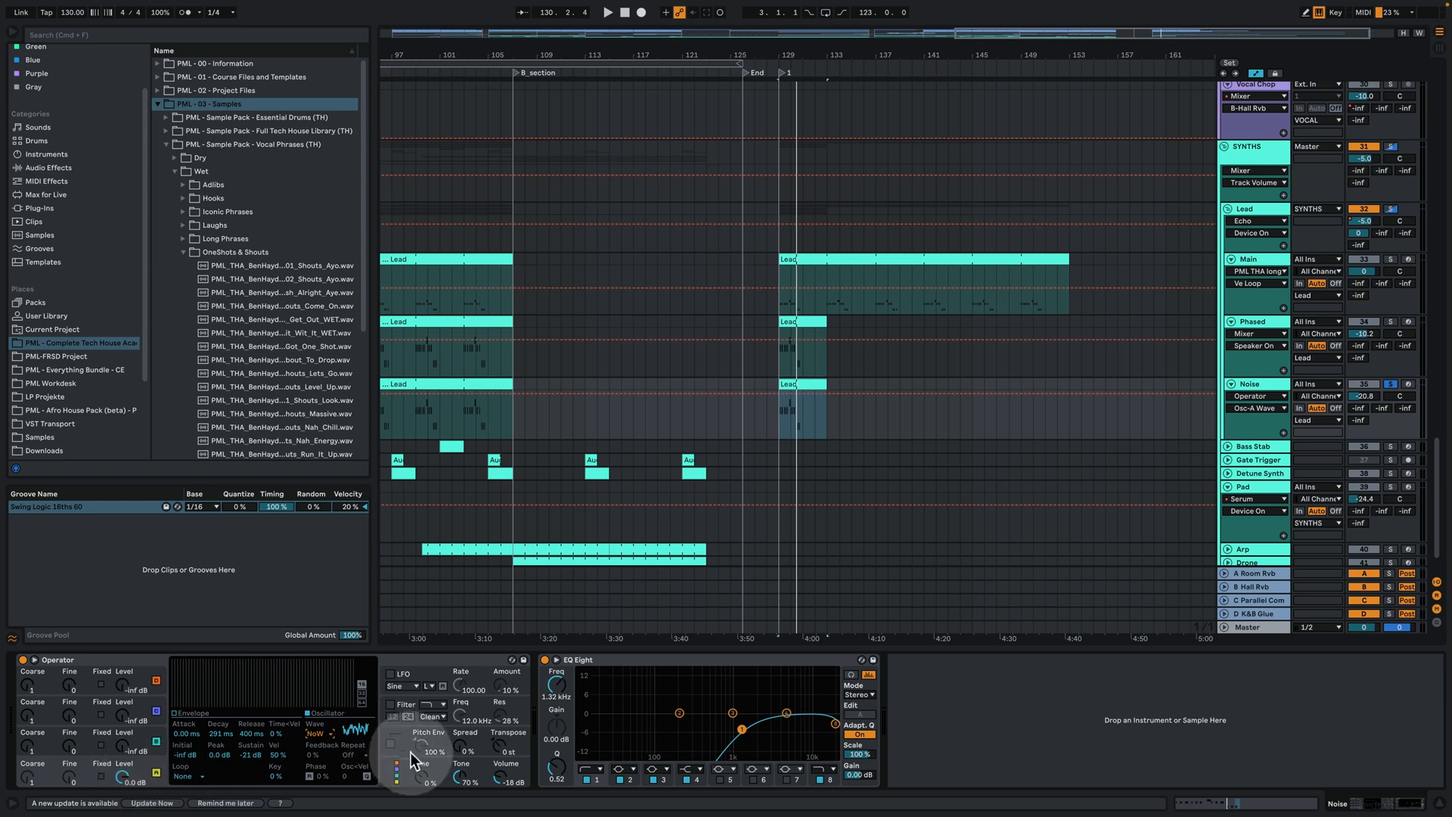
left_click(142, 772)
left_click(183, 715)
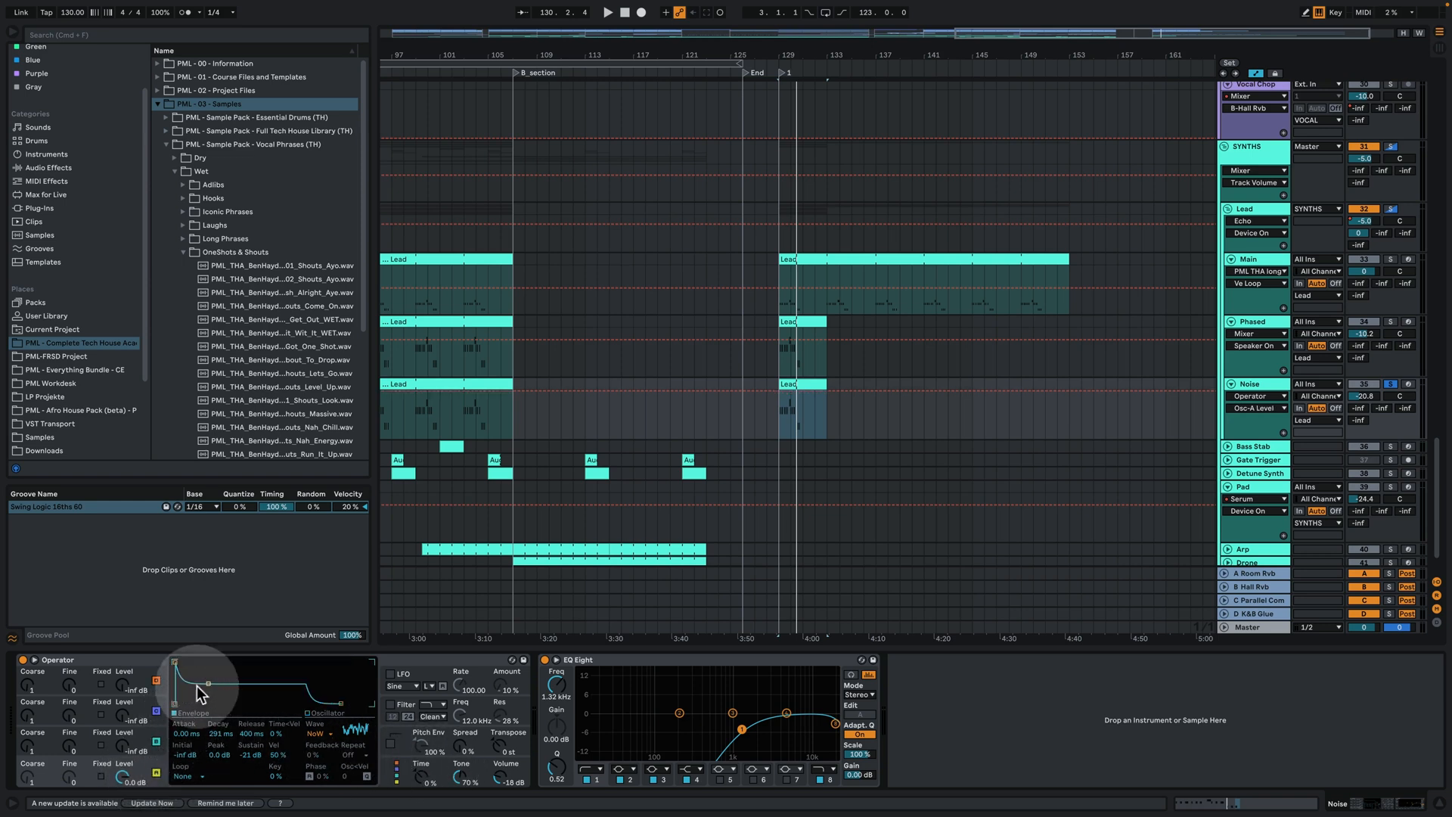
Add the Phased and Main tracks to the soloed Noise track and play the layered lead
key("space")
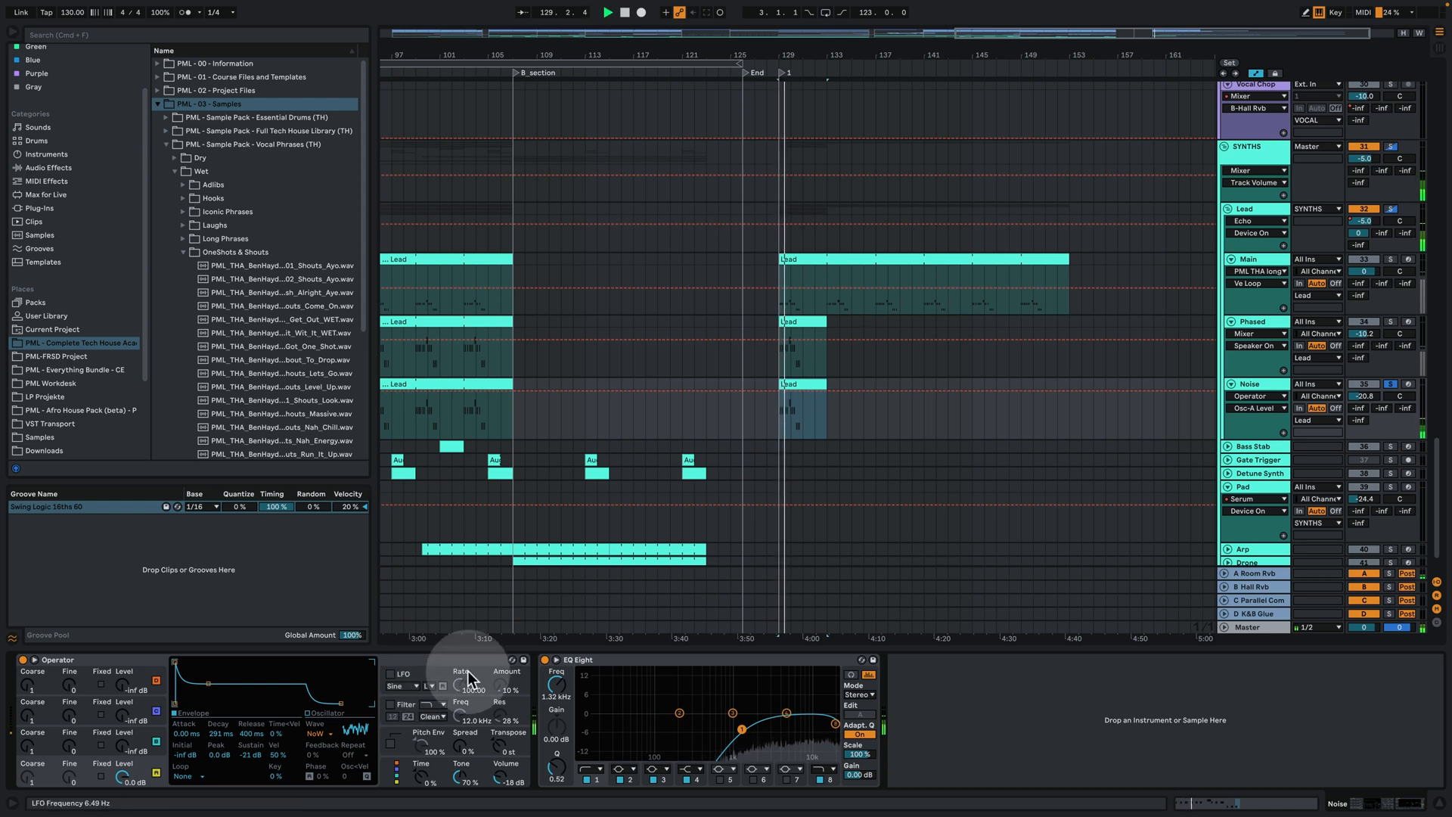
left_click(1390, 321)
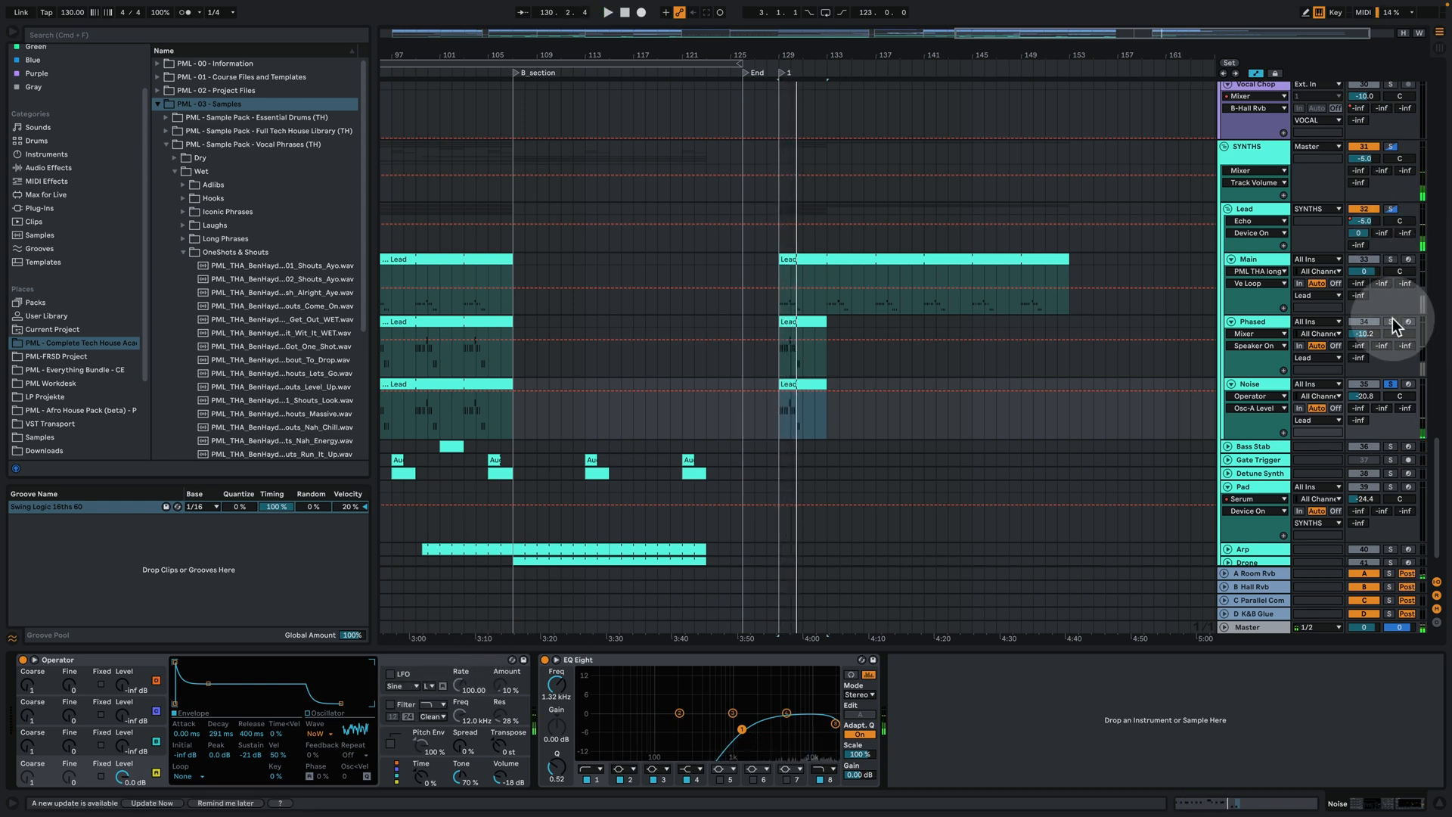
key("space")
left_click(1390, 259)
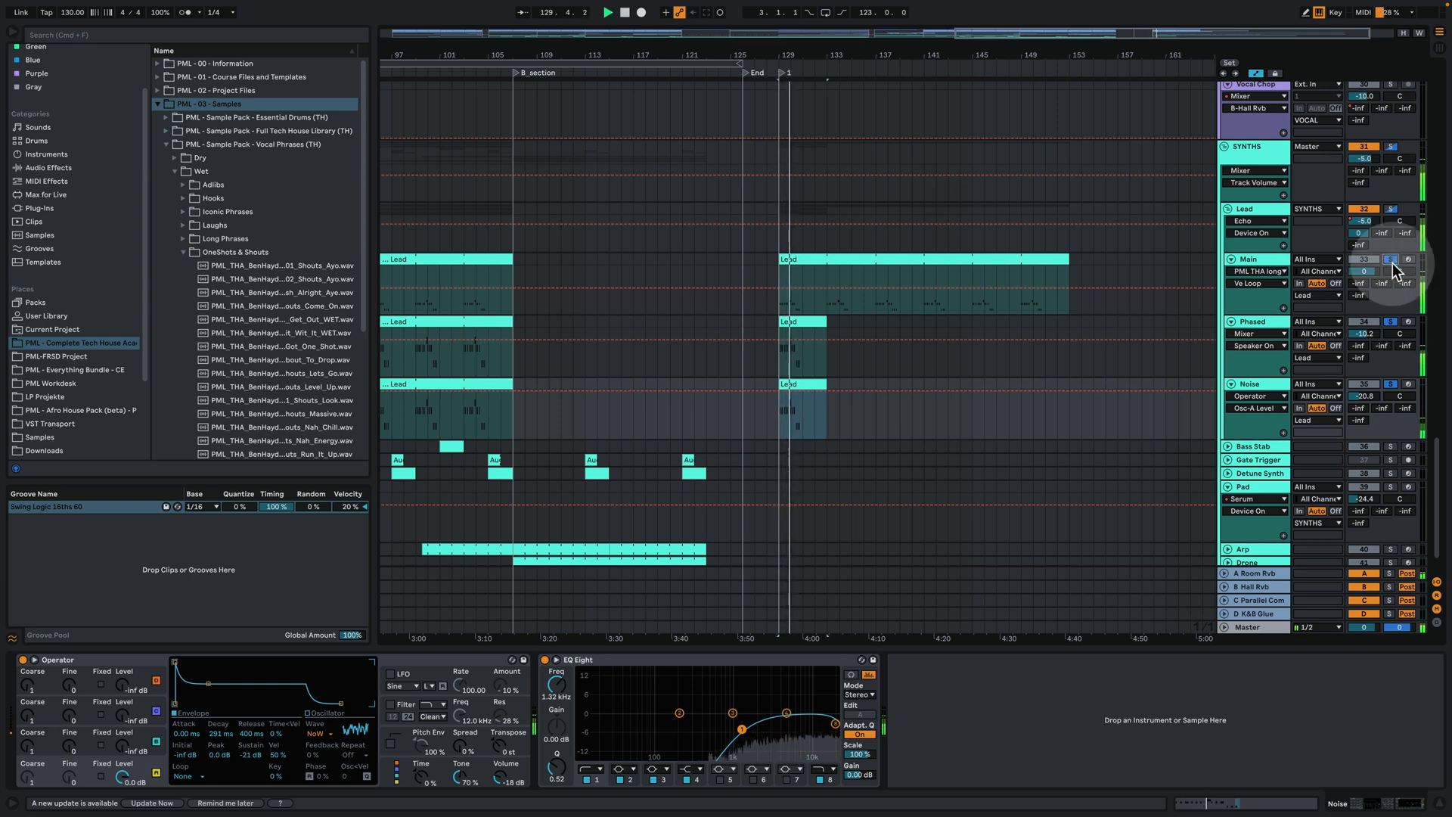
Show the Lead group's effects and compare lower Pedal Dry/Wet amounts during playback, finishing at 41%
left_click(1273, 224)
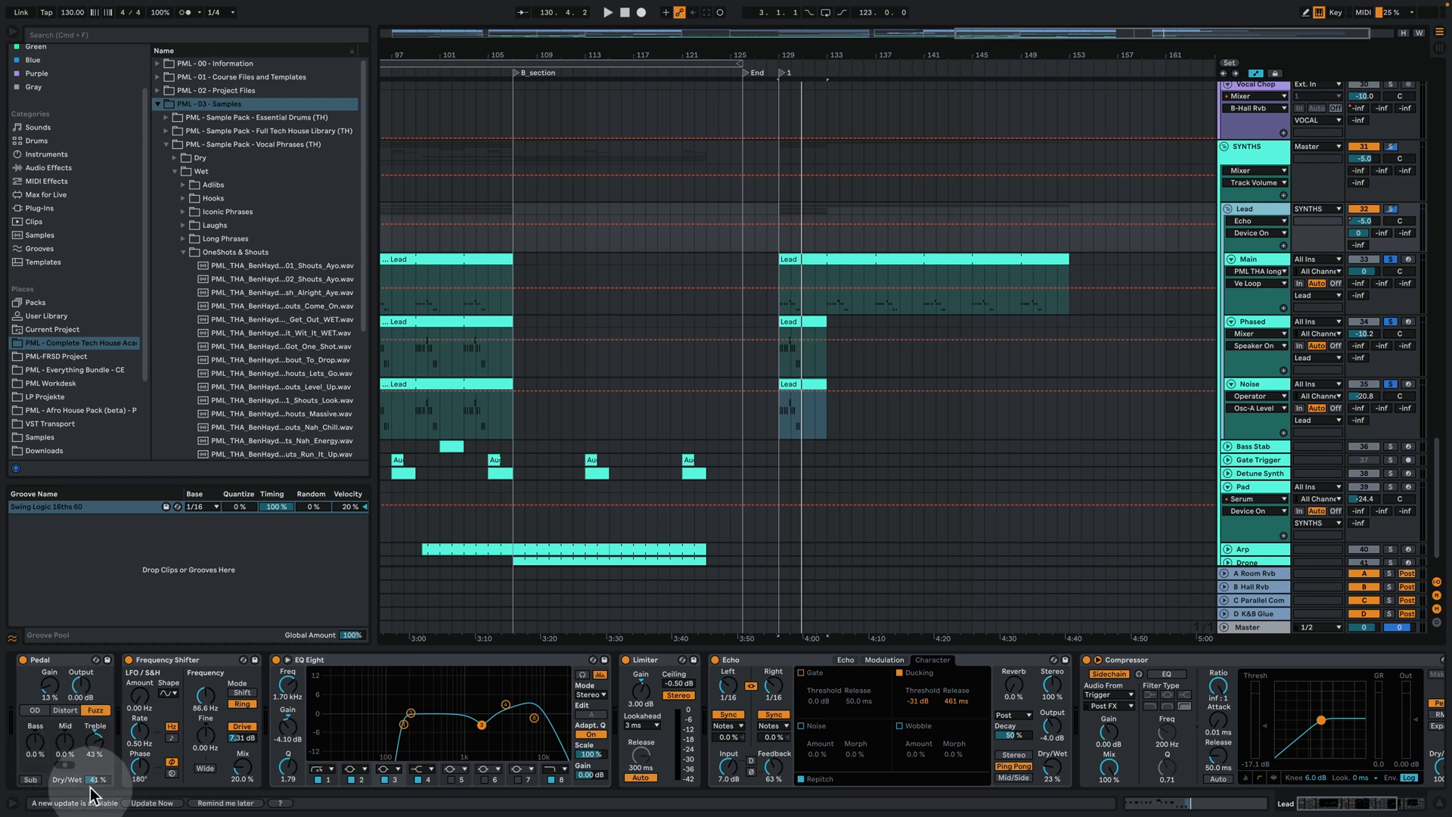
mouse_move(97, 783)
left_mouse_down()
mouse_move(97, 813)
mouse_move(97, 737)
mouse_move(97, 782)
left_mouse_up()
key("space")
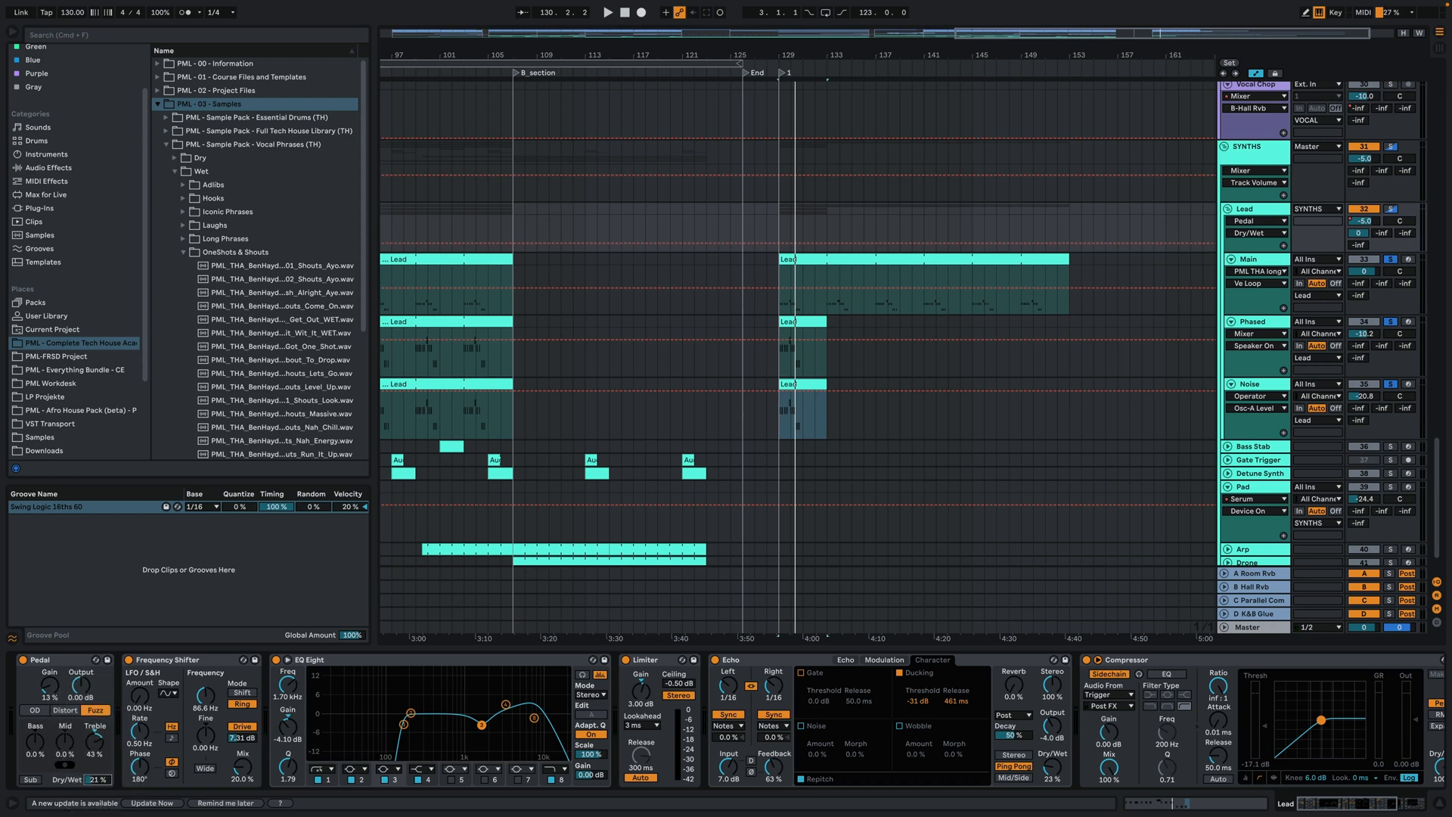
key("space")
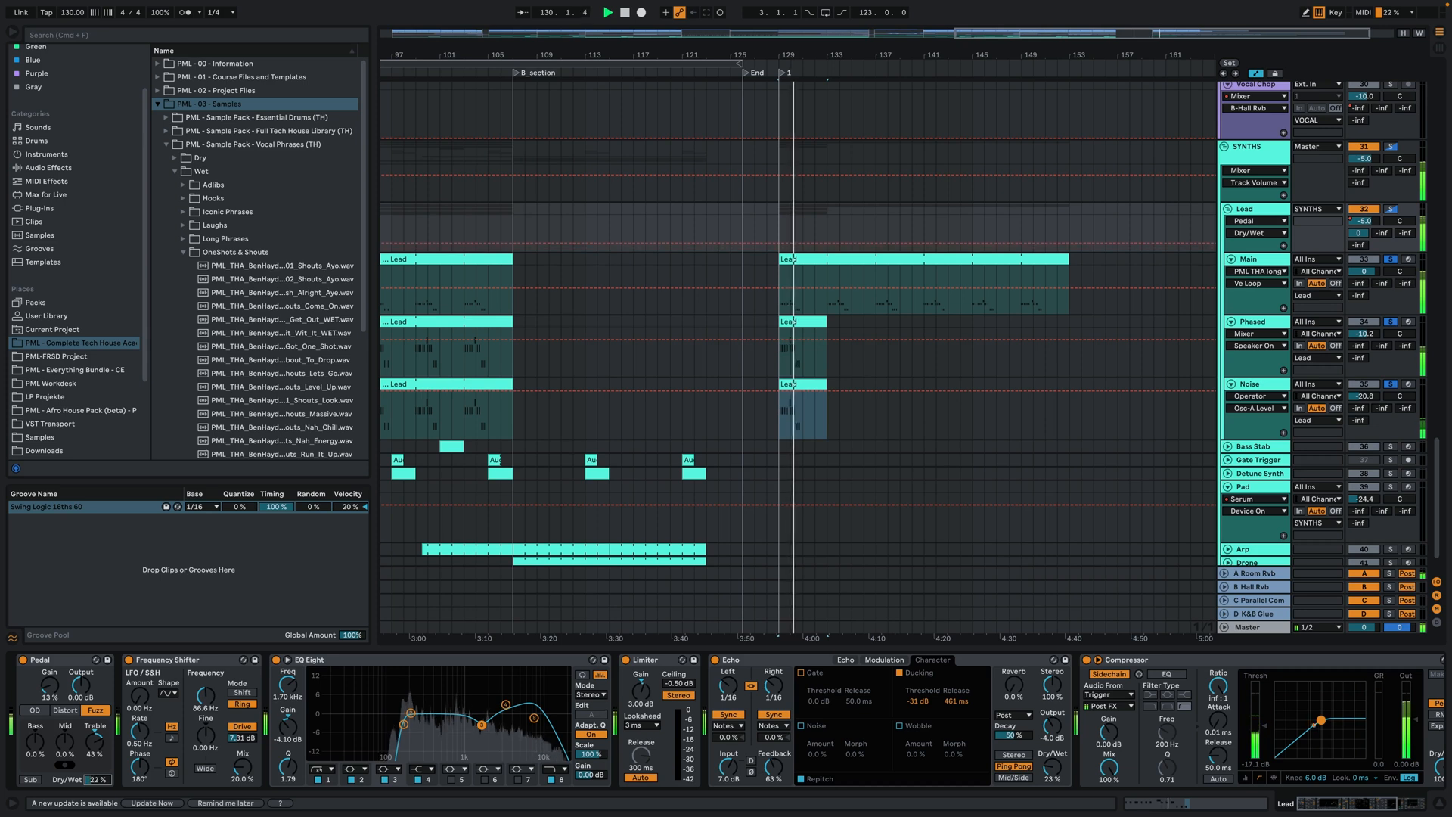
left_click_drag(97, 779, 98, 782)
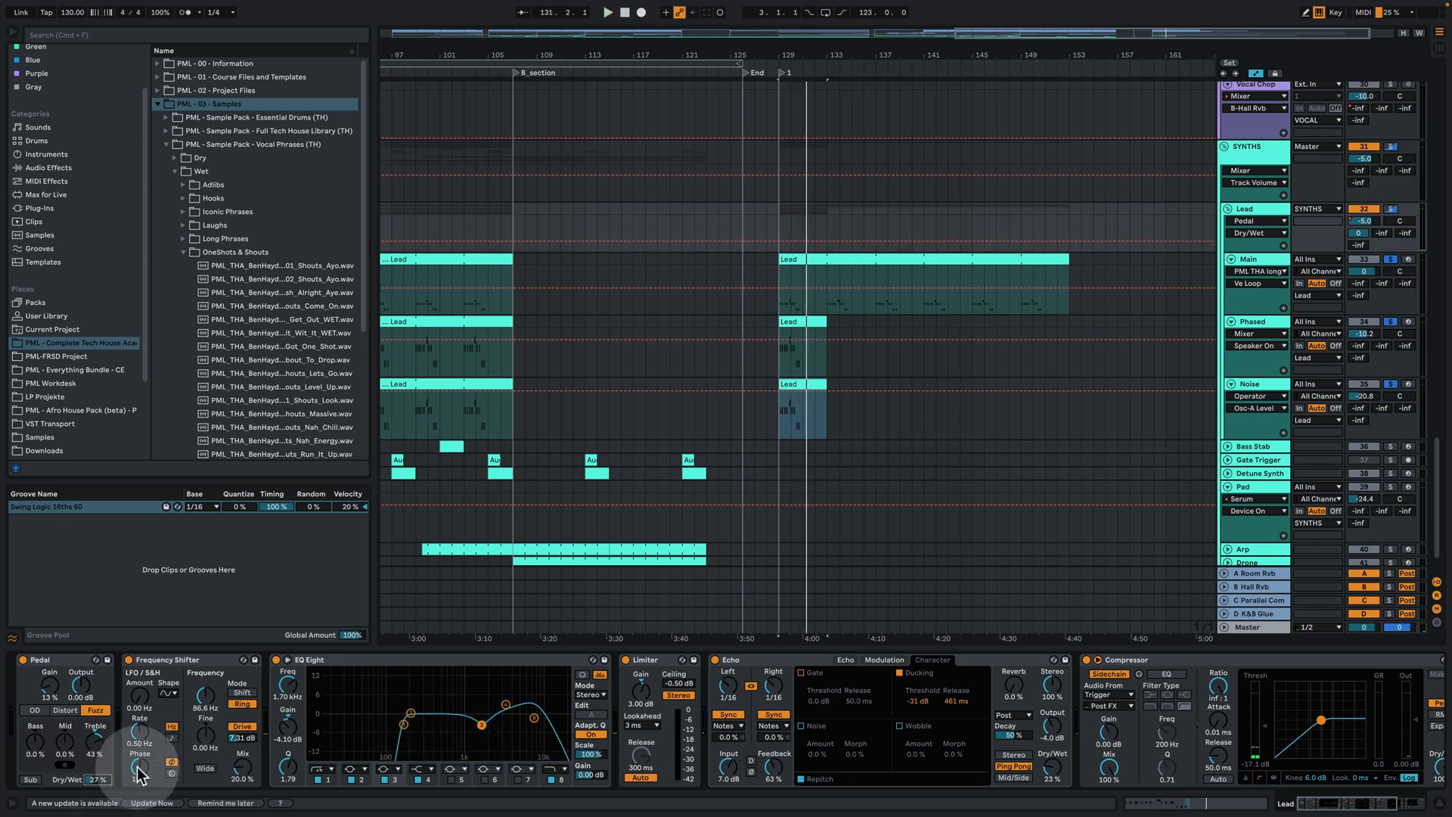
key("space")
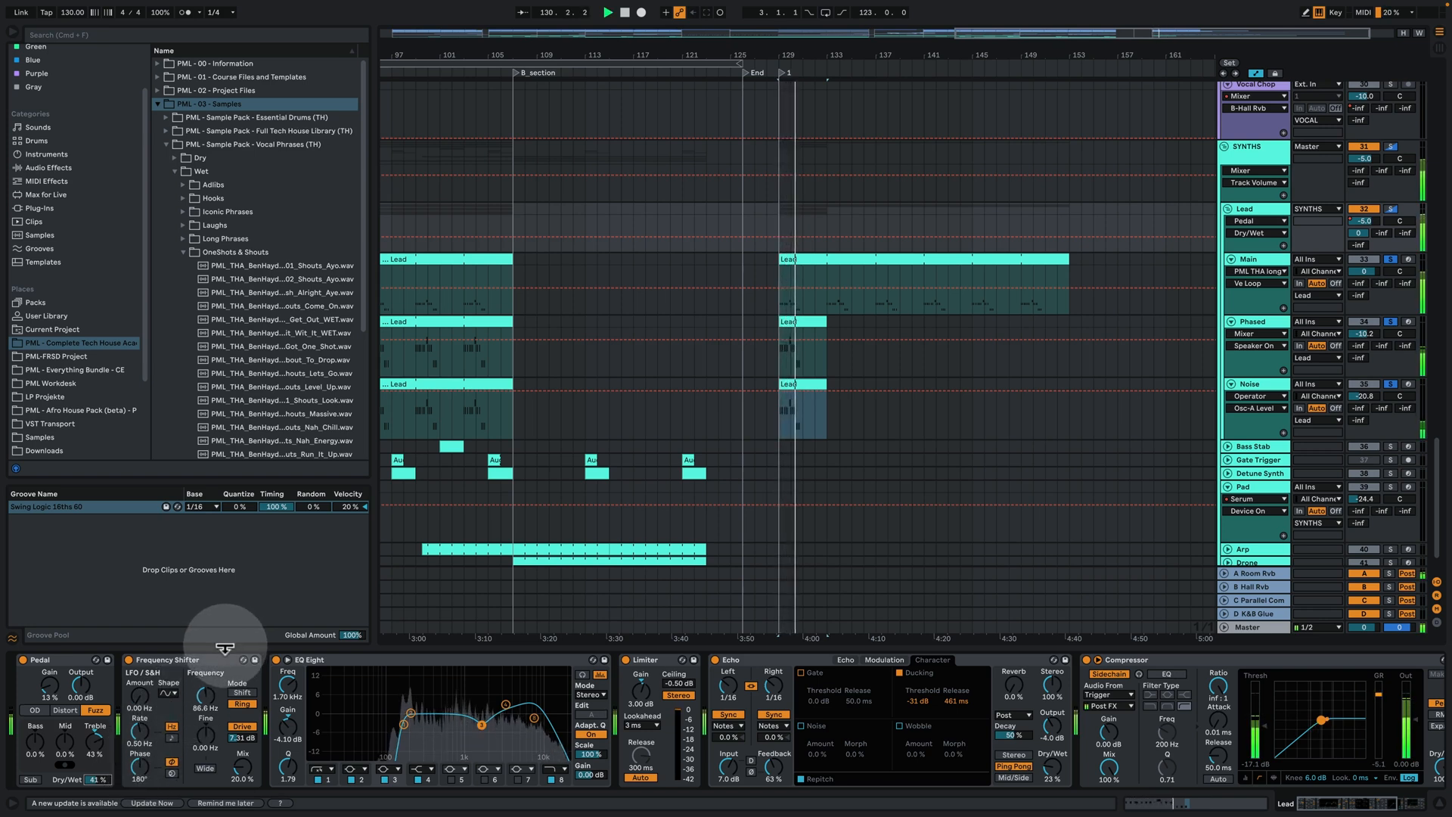
Compare the lead with the Frequency Shifter bypassed and active, and with its Drive off and on
left_click(129, 660)
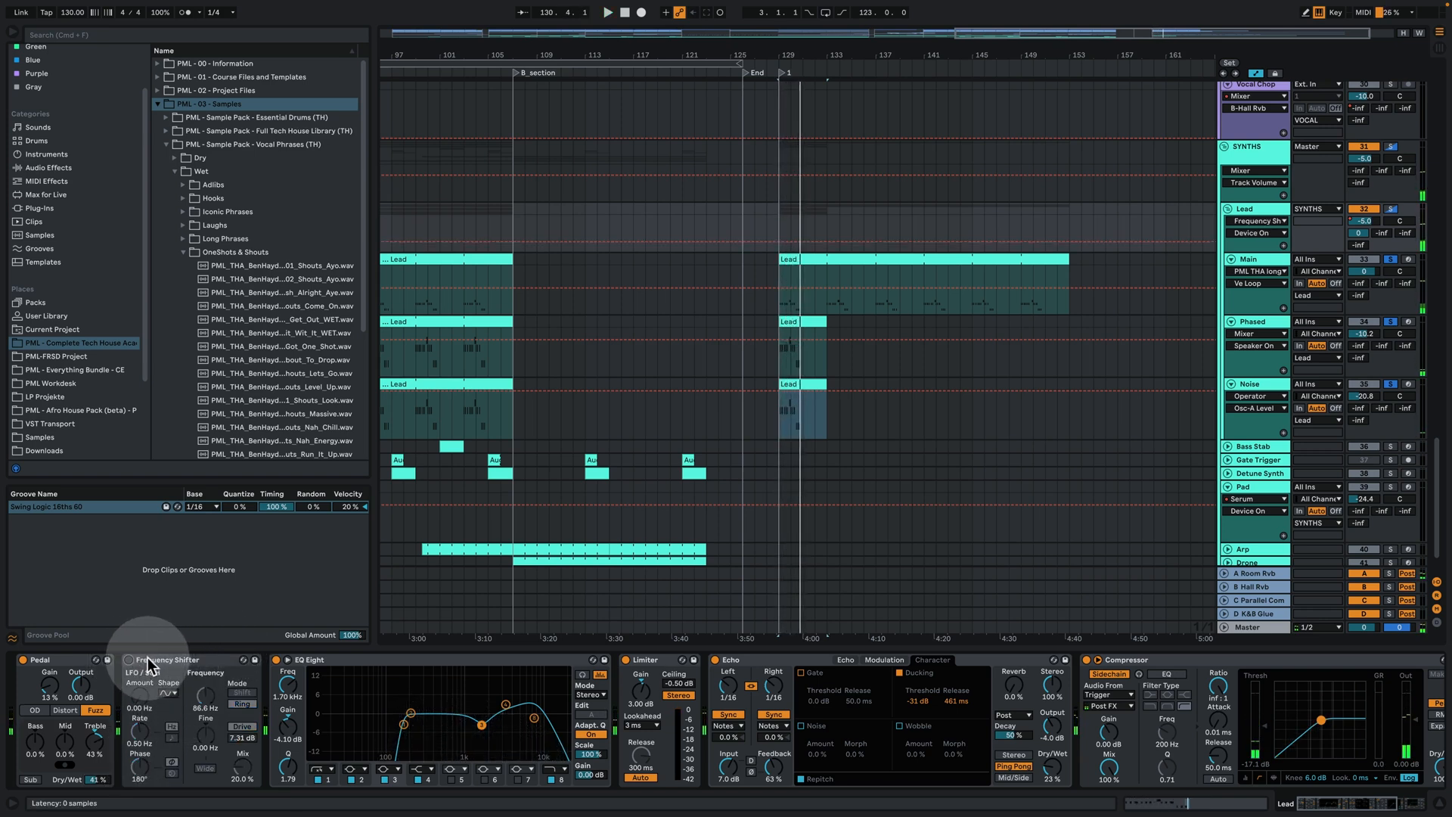
key("space")
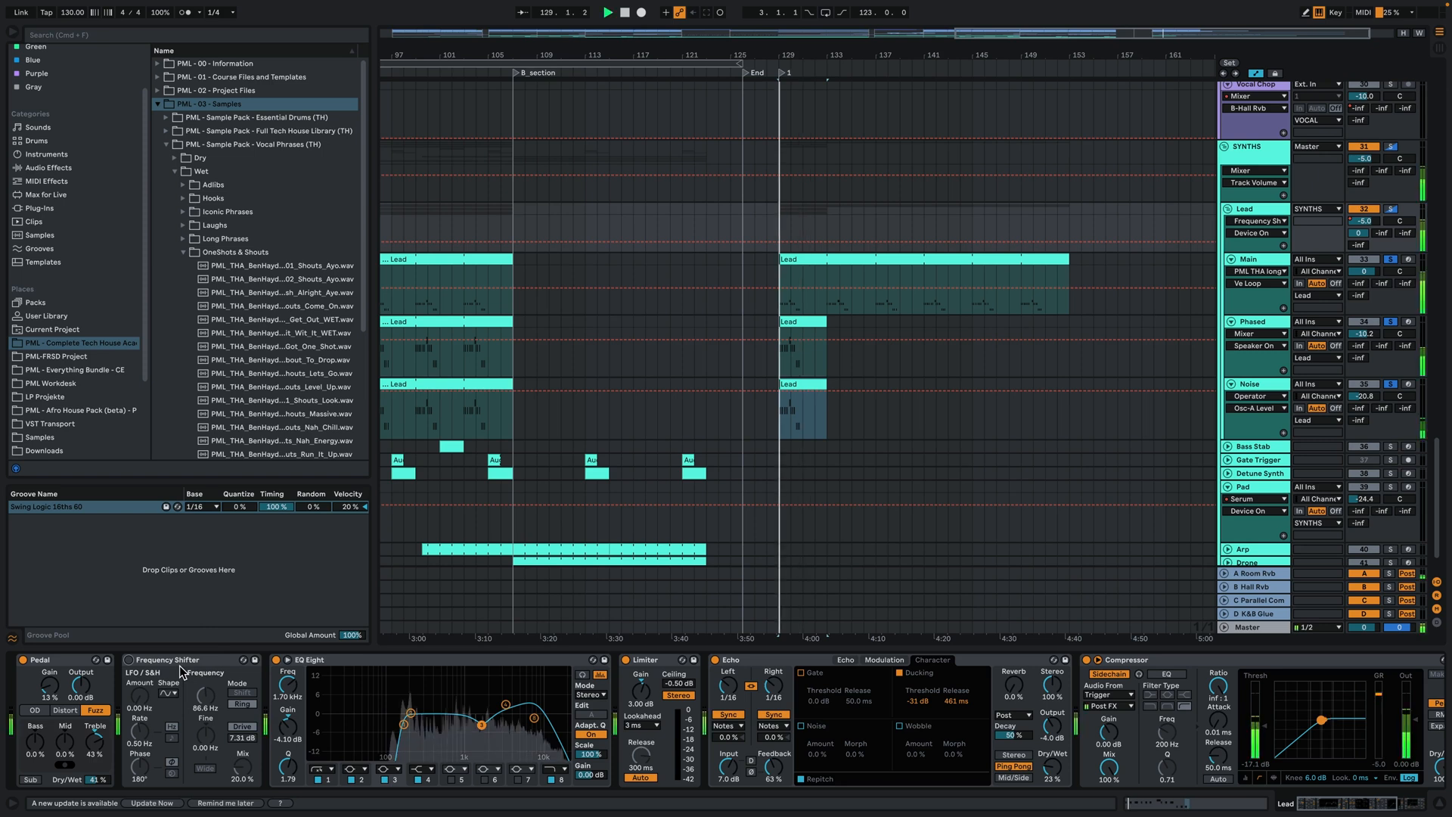
left_click(130, 660)
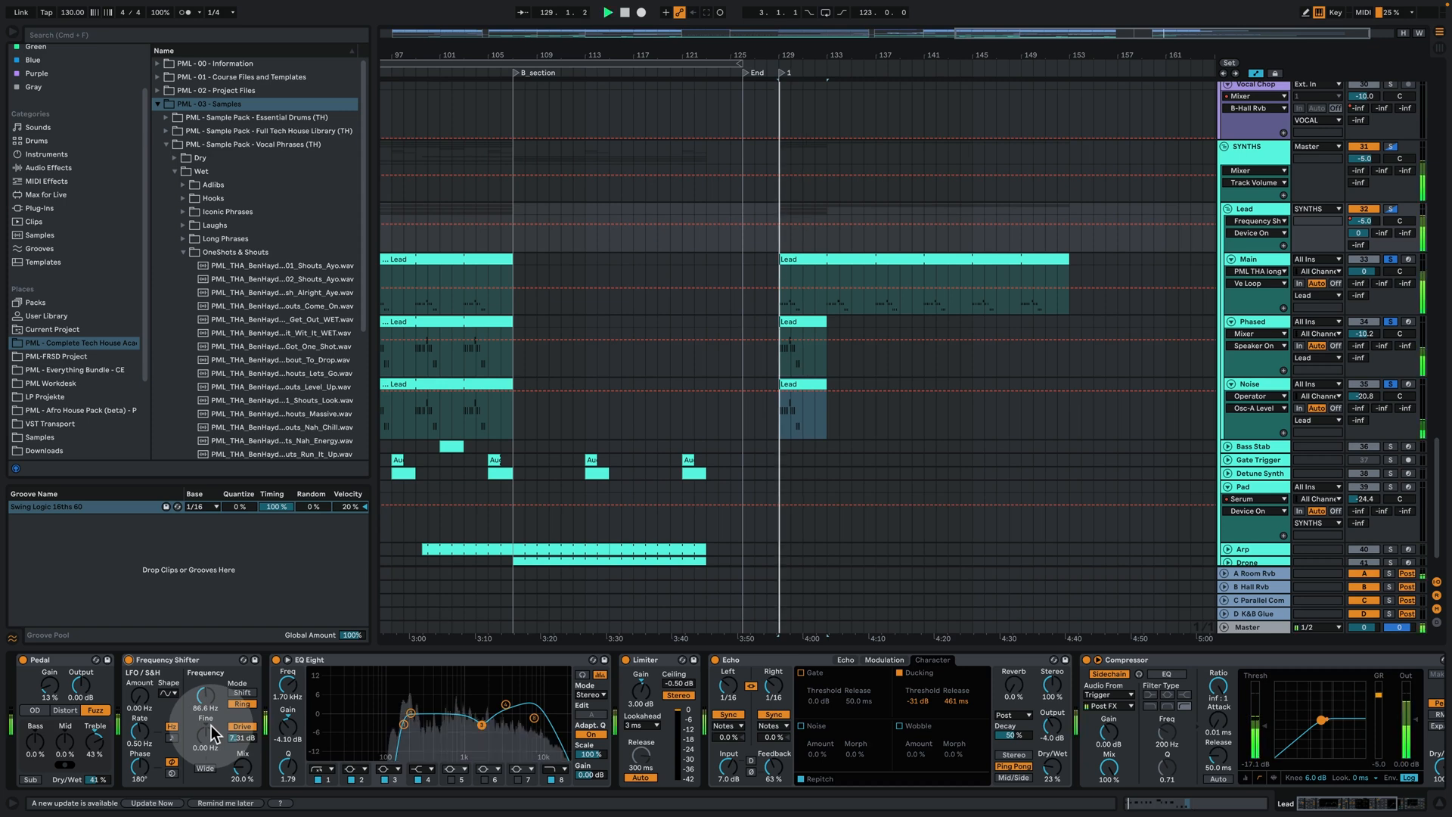
left_click(243, 727)
left_click(242, 728)
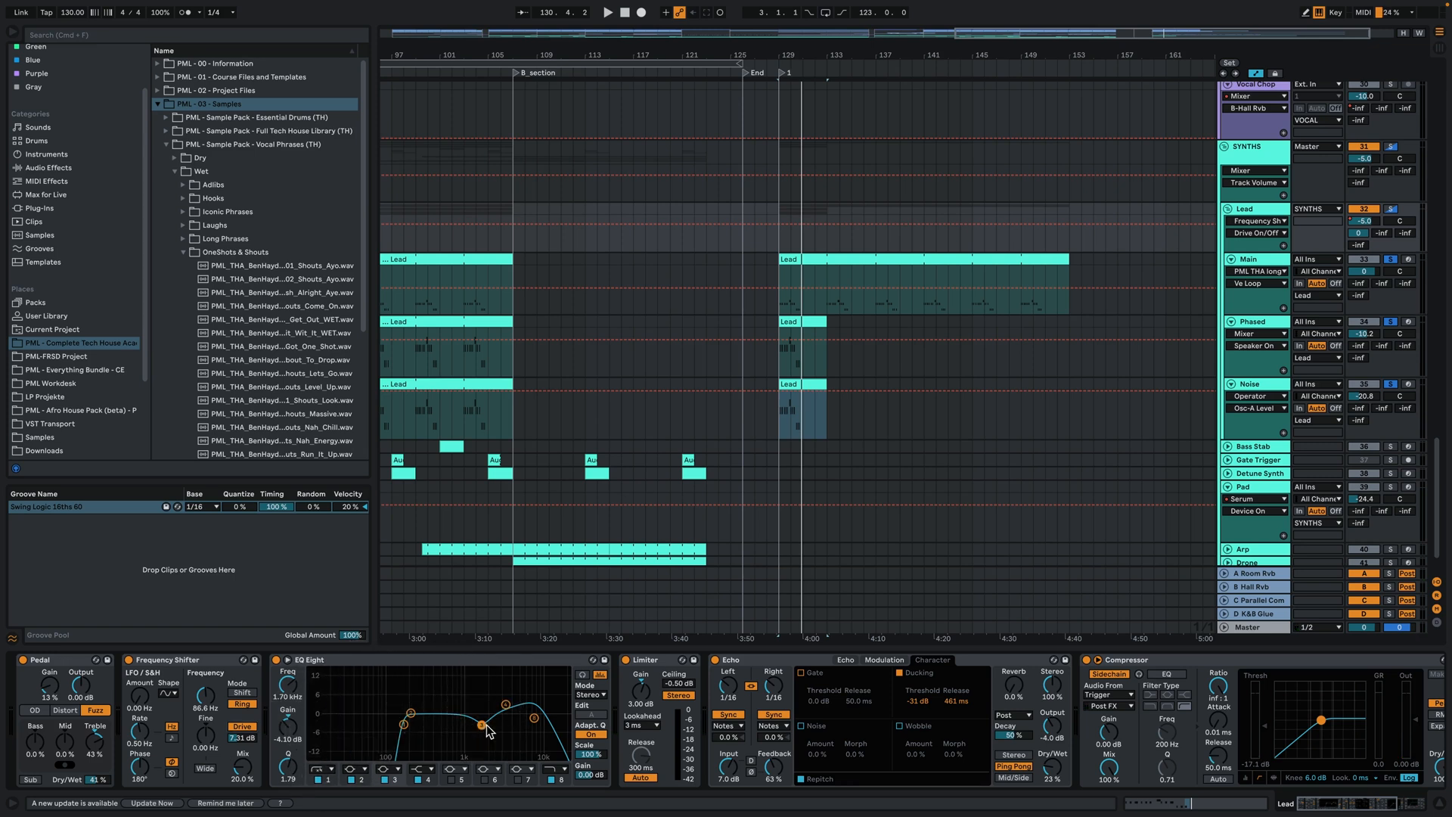
Enable audition mode in the Lead group's EQ Eight and listen to its bands during playback
key("space")
left_click(583, 674)
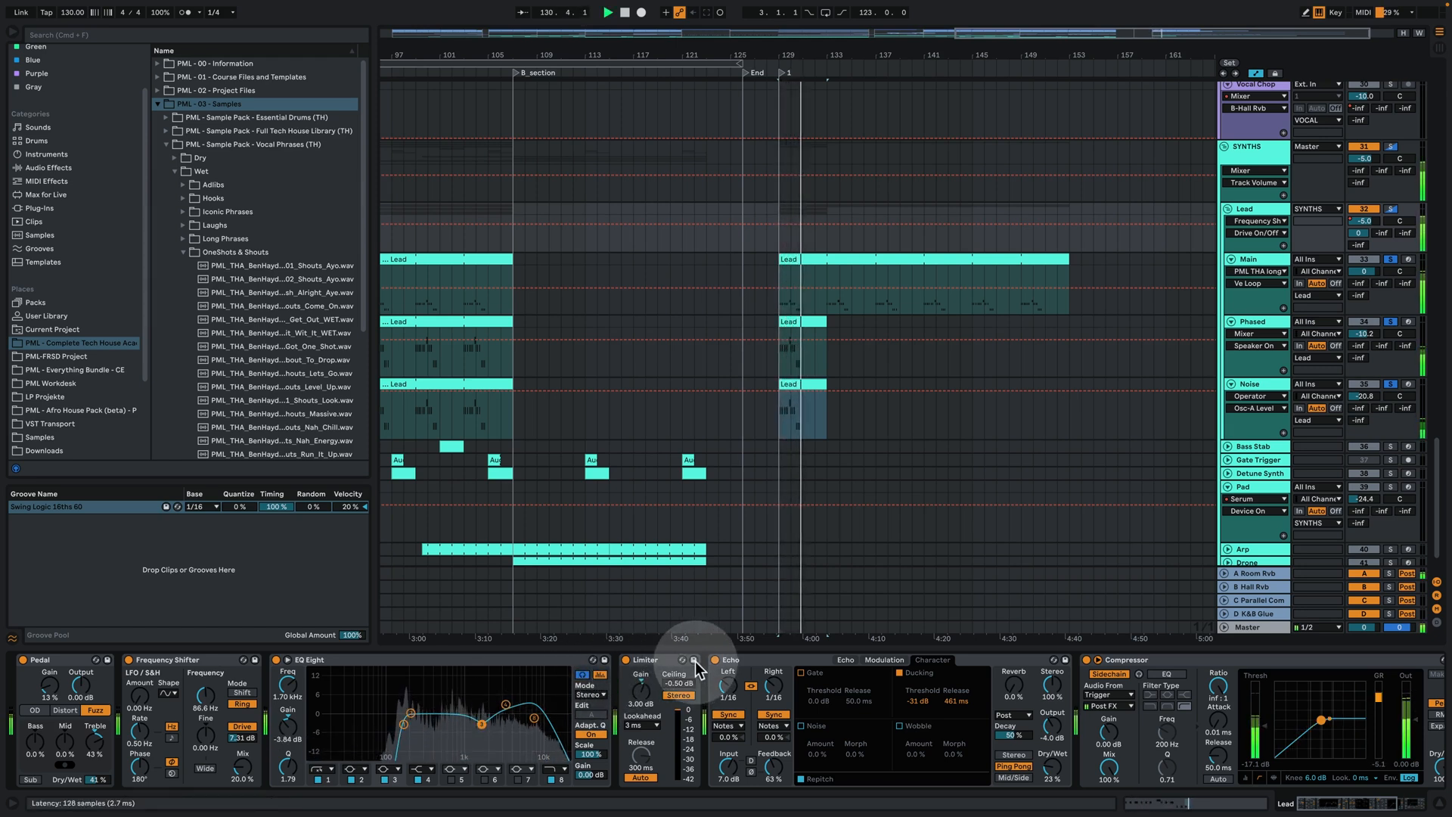
key("space")
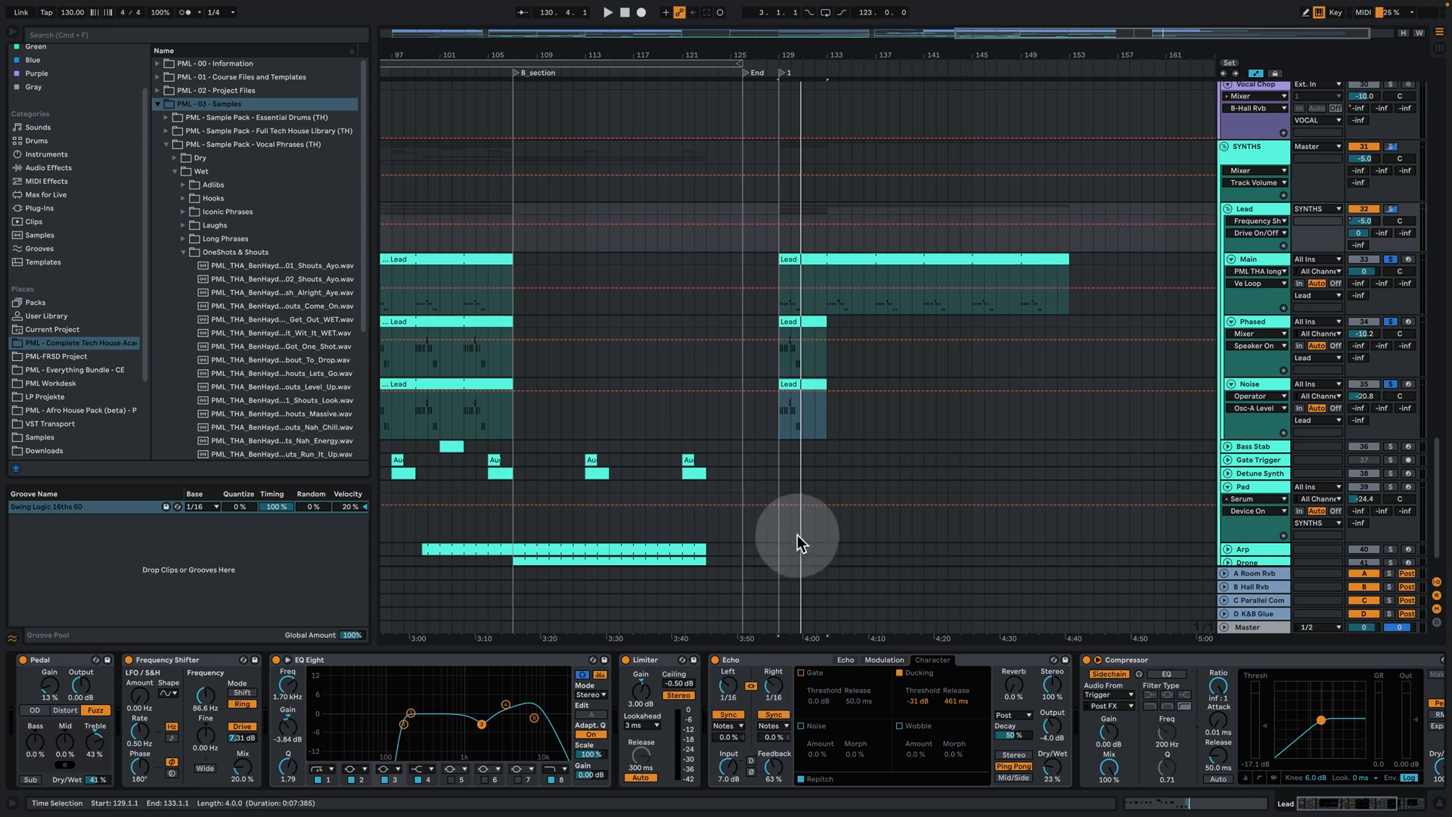
Compare the lead with the Lead group's Echo bypassed and active during playback
scroll(913, 679, "right", 4)
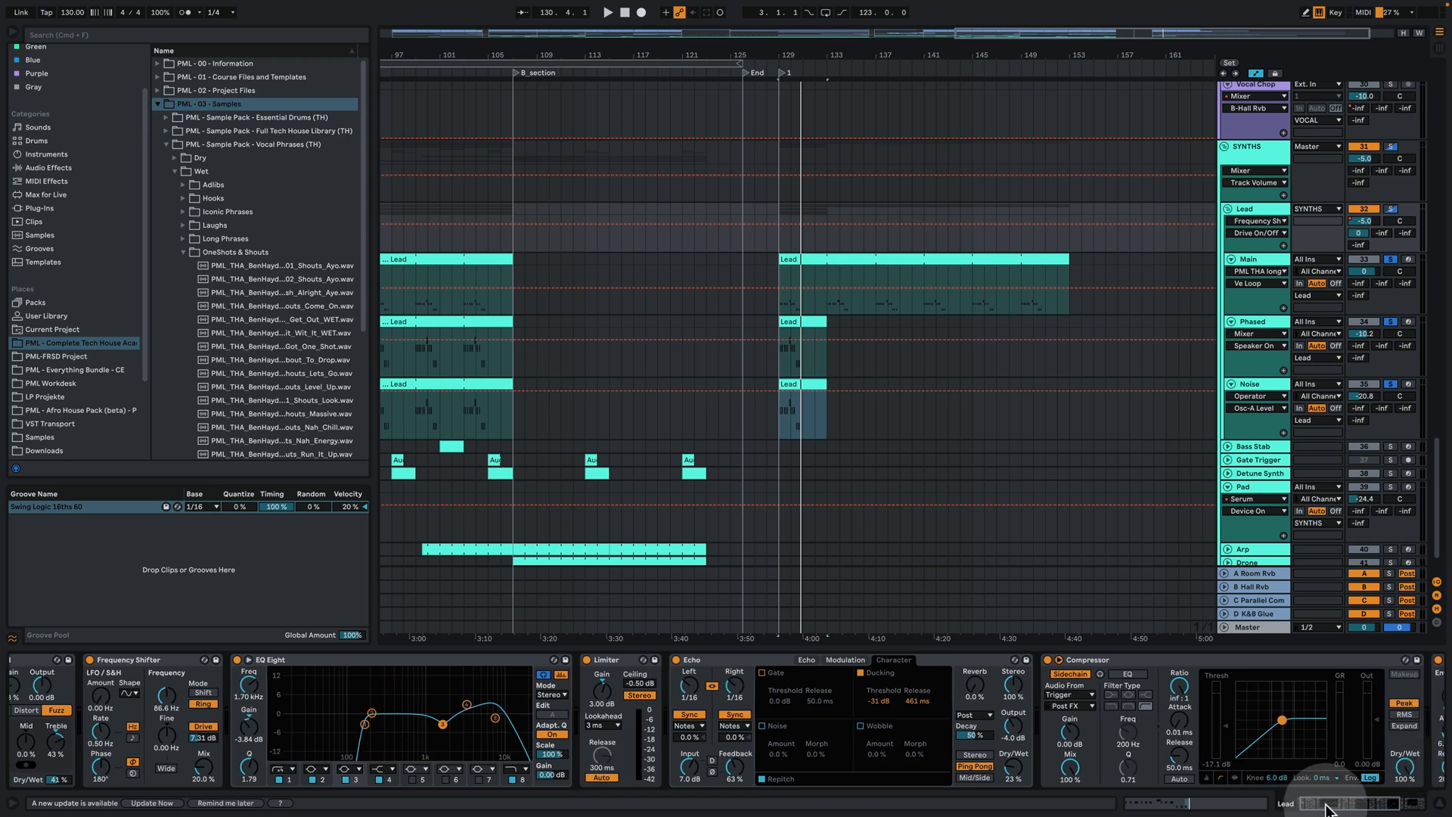
left_click(536, 660)
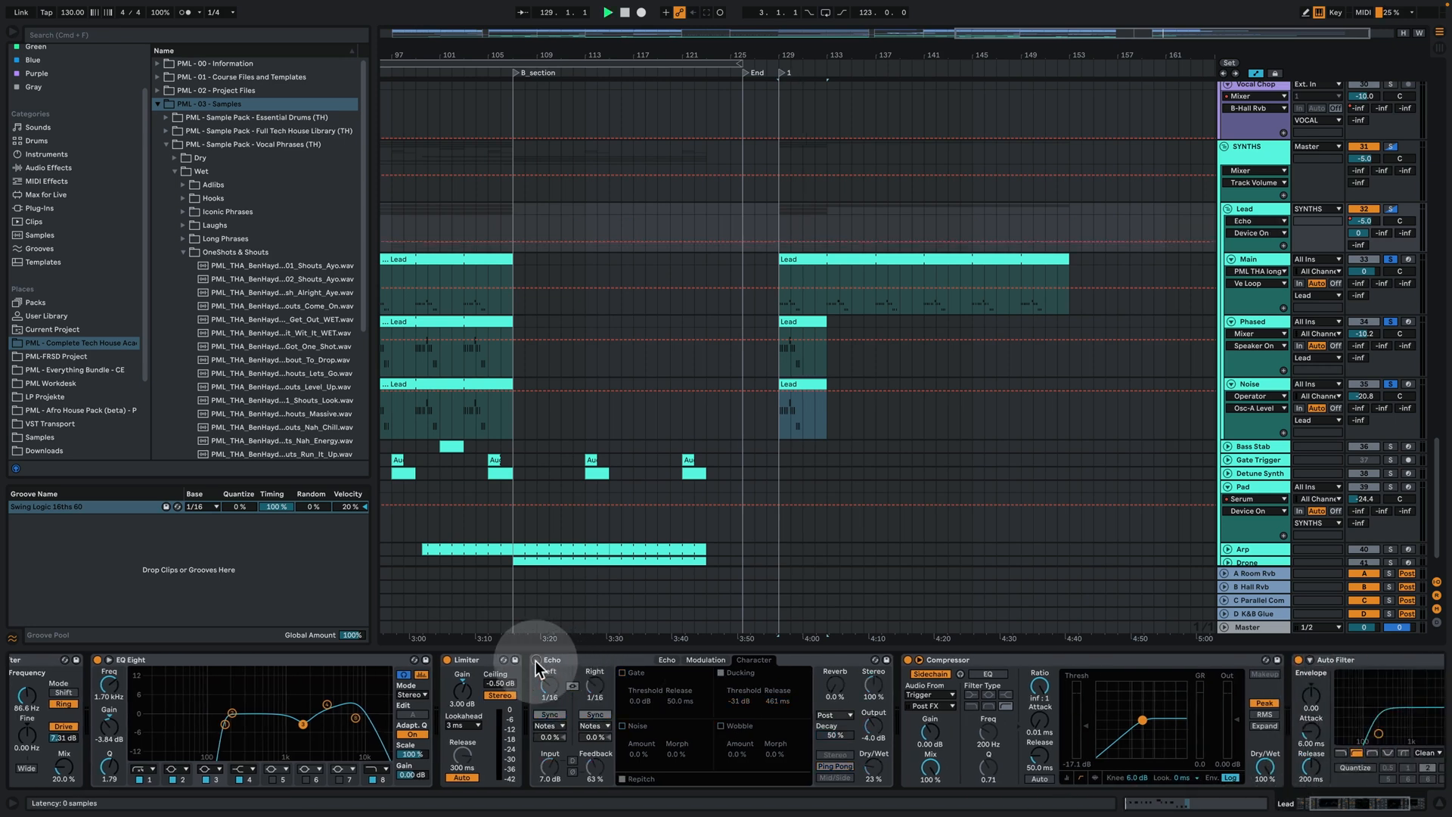
key("space")
left_click(537, 660)
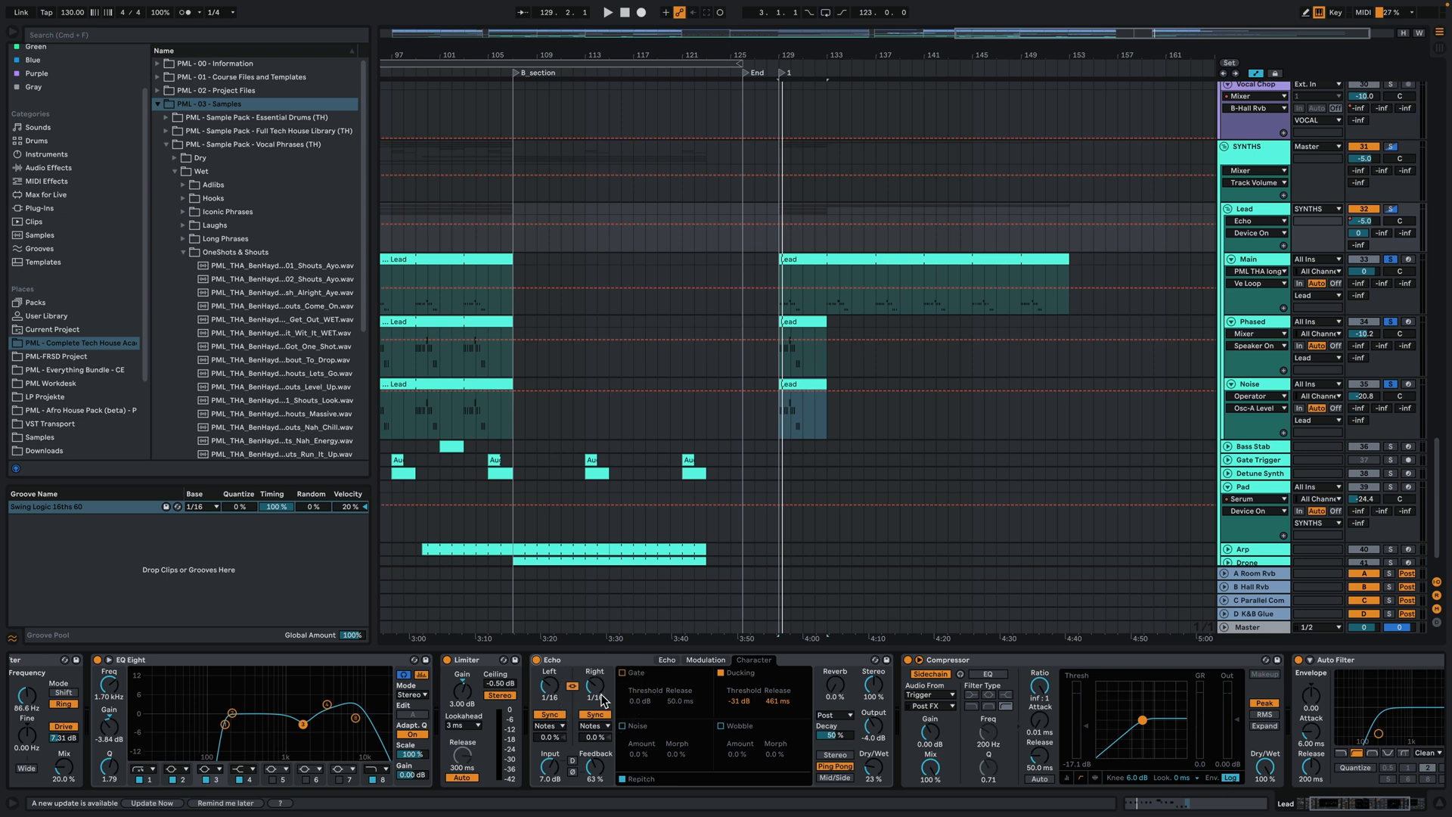
key("space")
key("space")
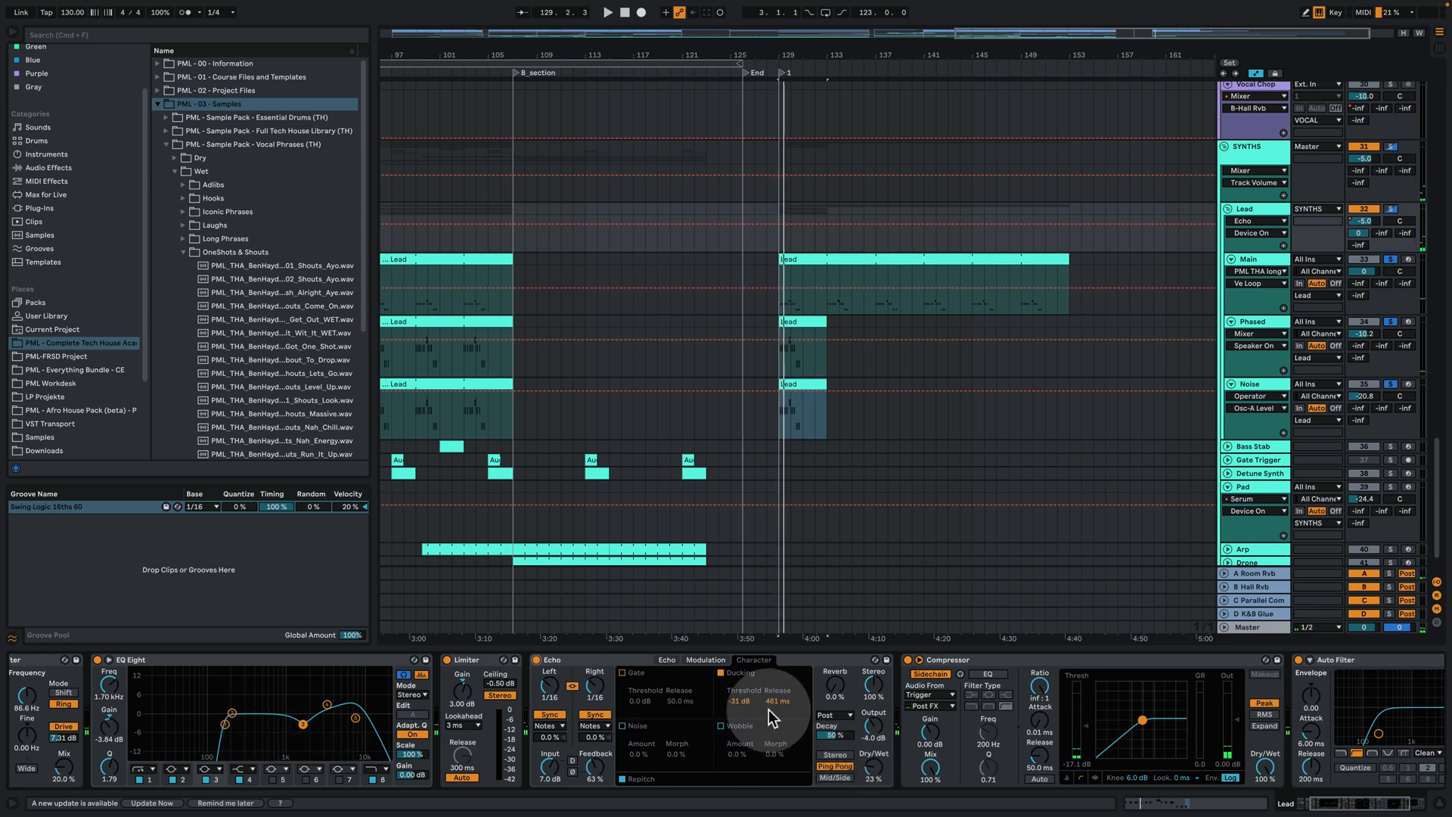
key("space")
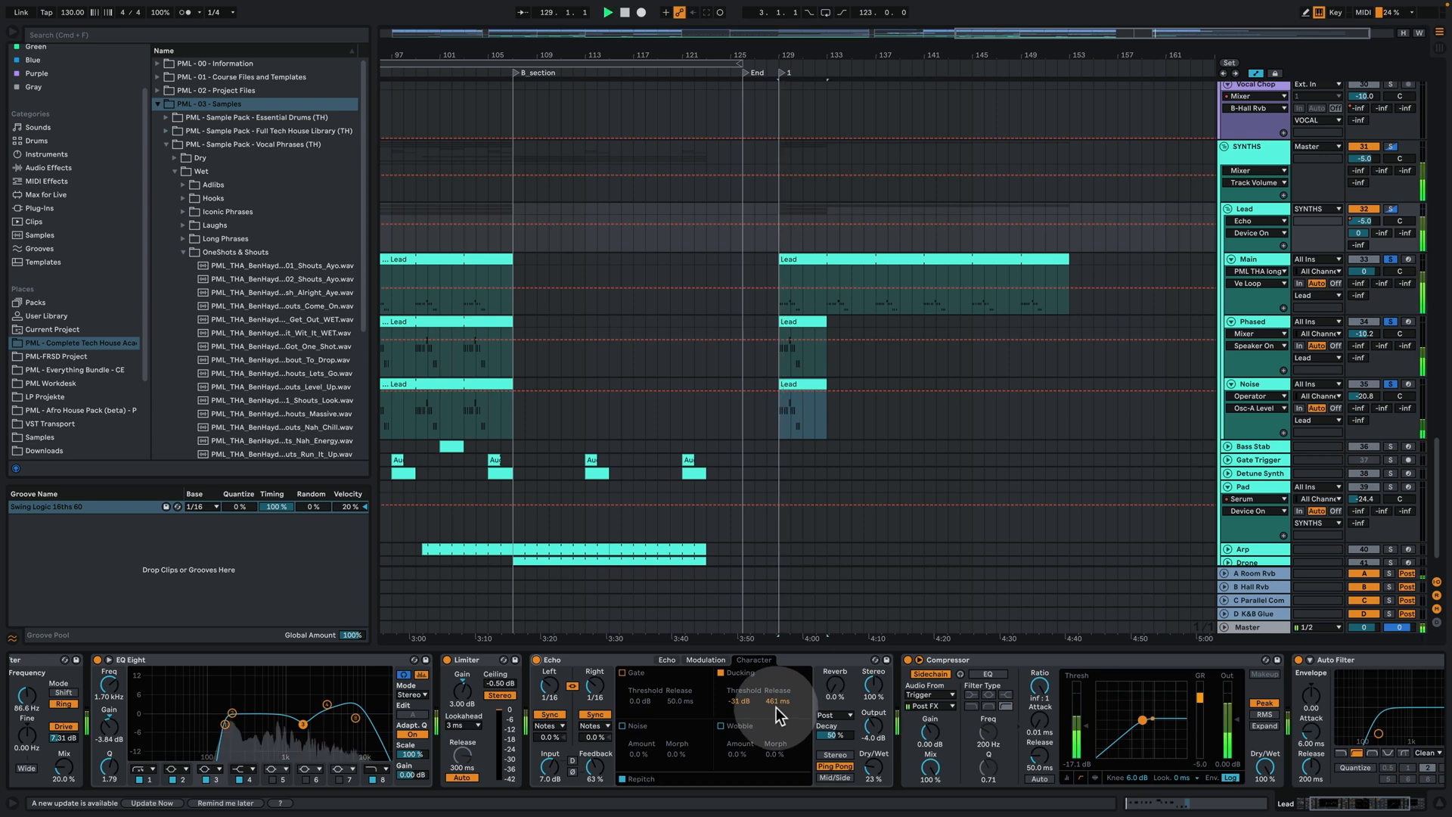
Show the Compressor and Auto Filter at the end of the Lead group's effects and listen to the lead playing through them
key("space")
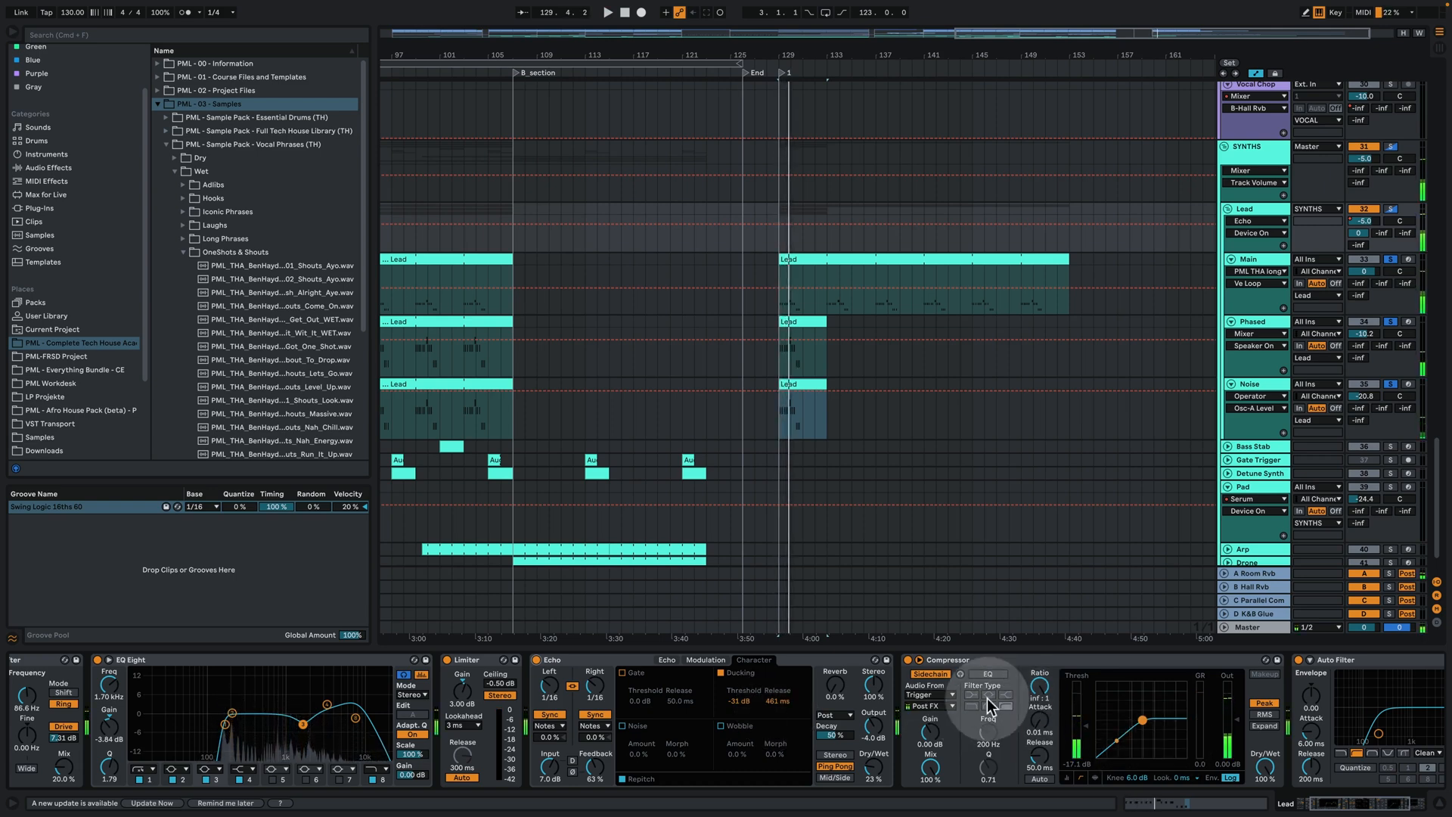
left_click_drag(1354, 804, 1390, 803)
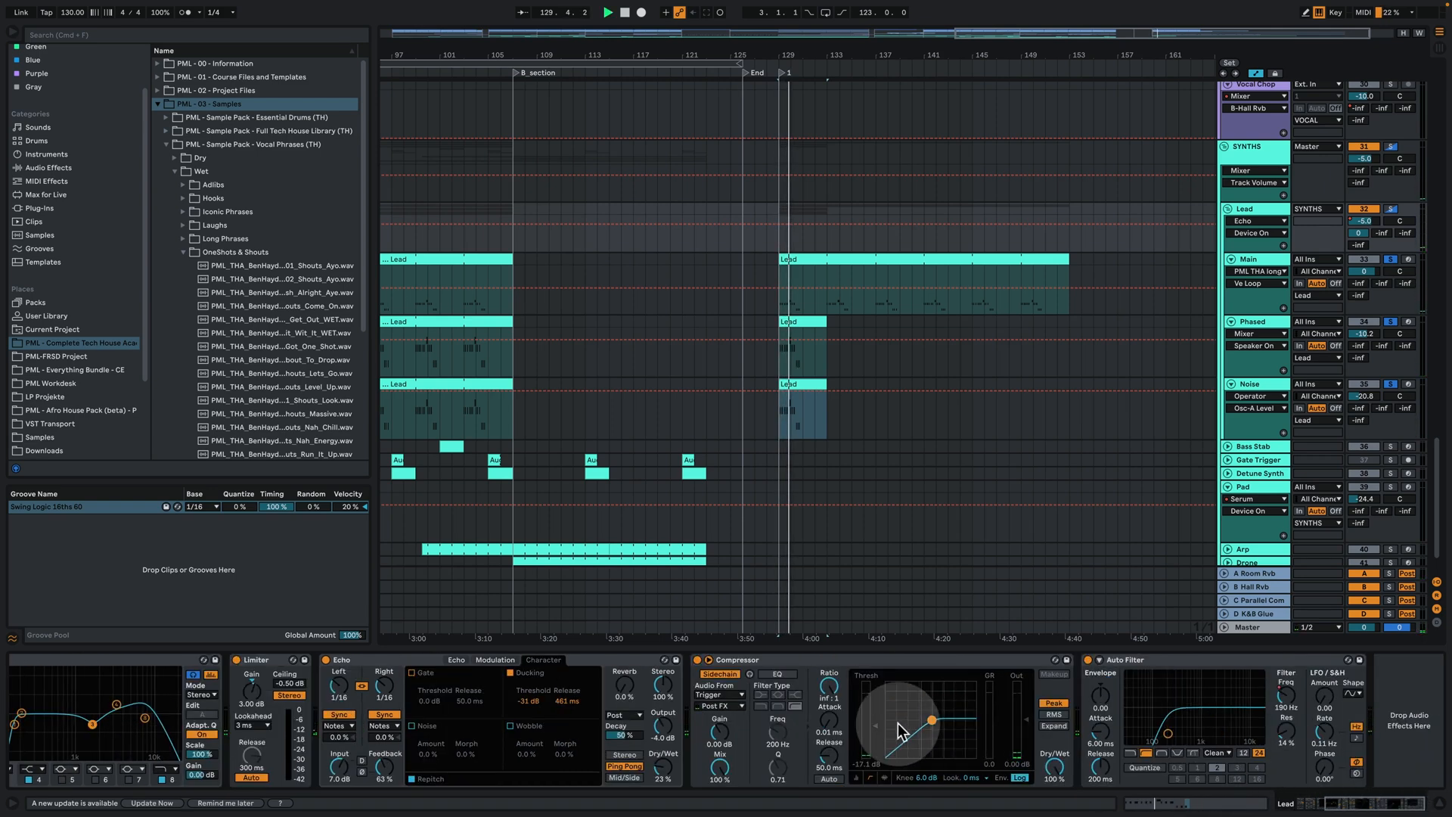
key("space")
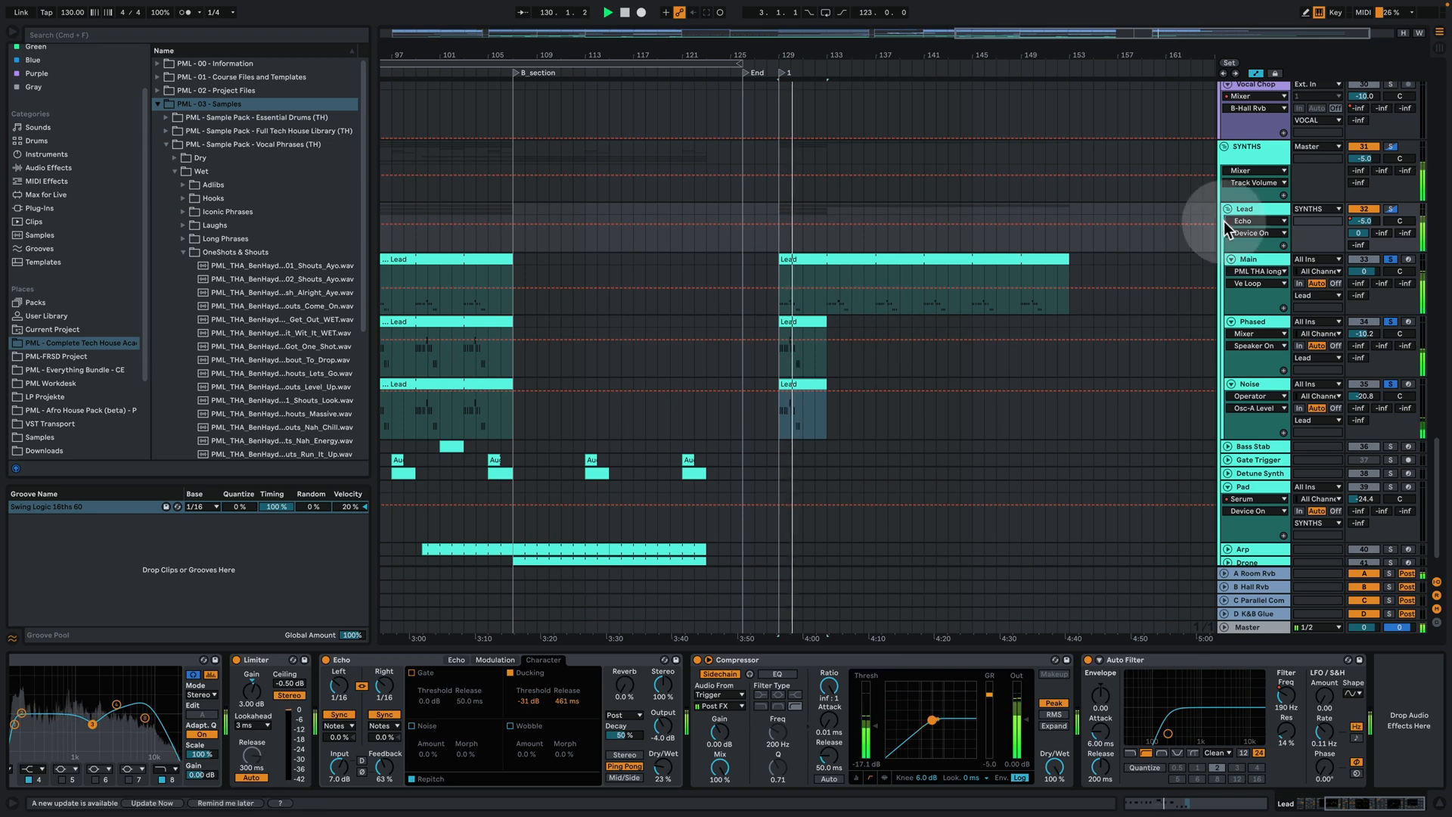
key("space")
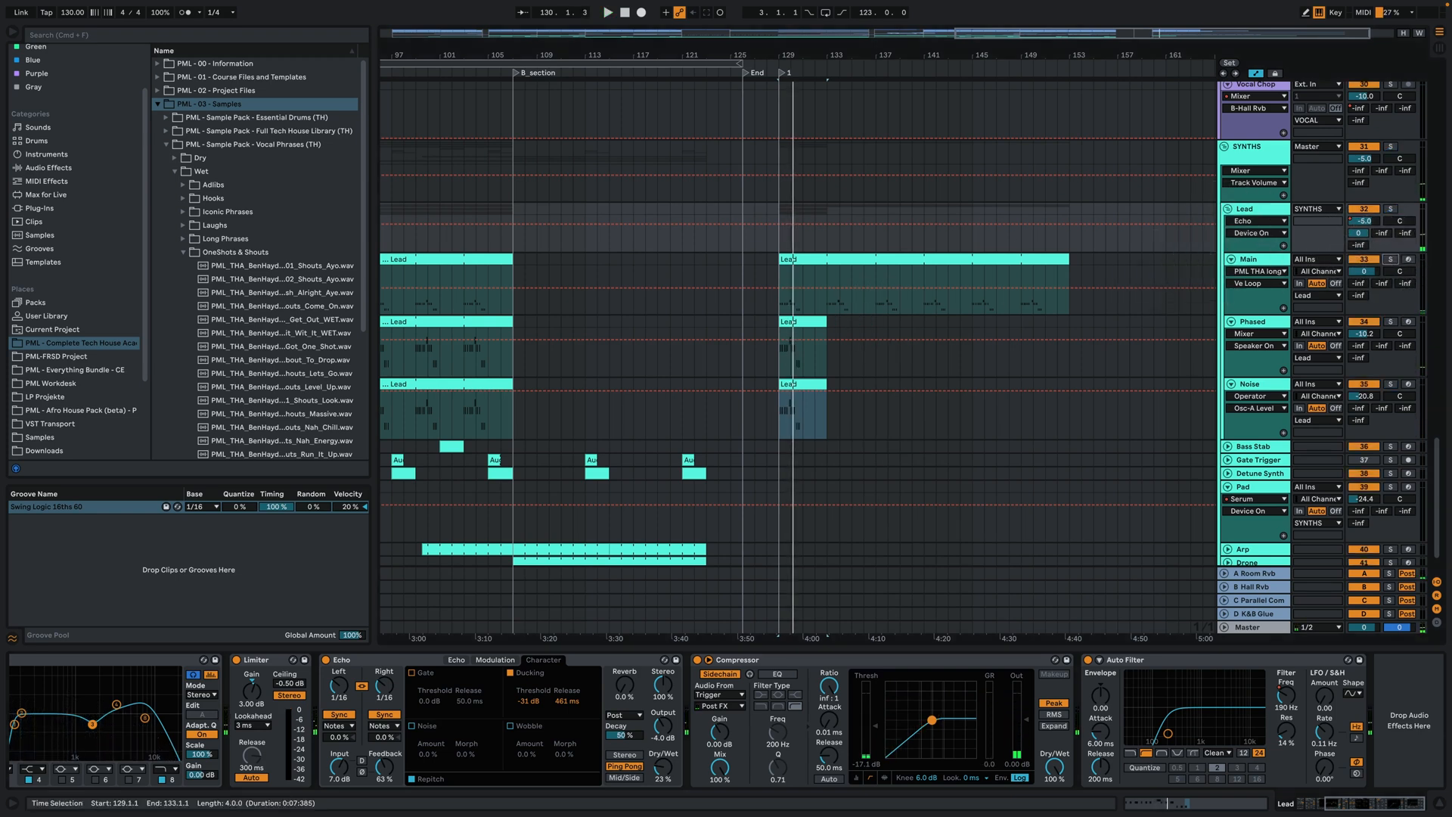
Play the lead from bar 129 together with the Vocal Main phrases
key("space")
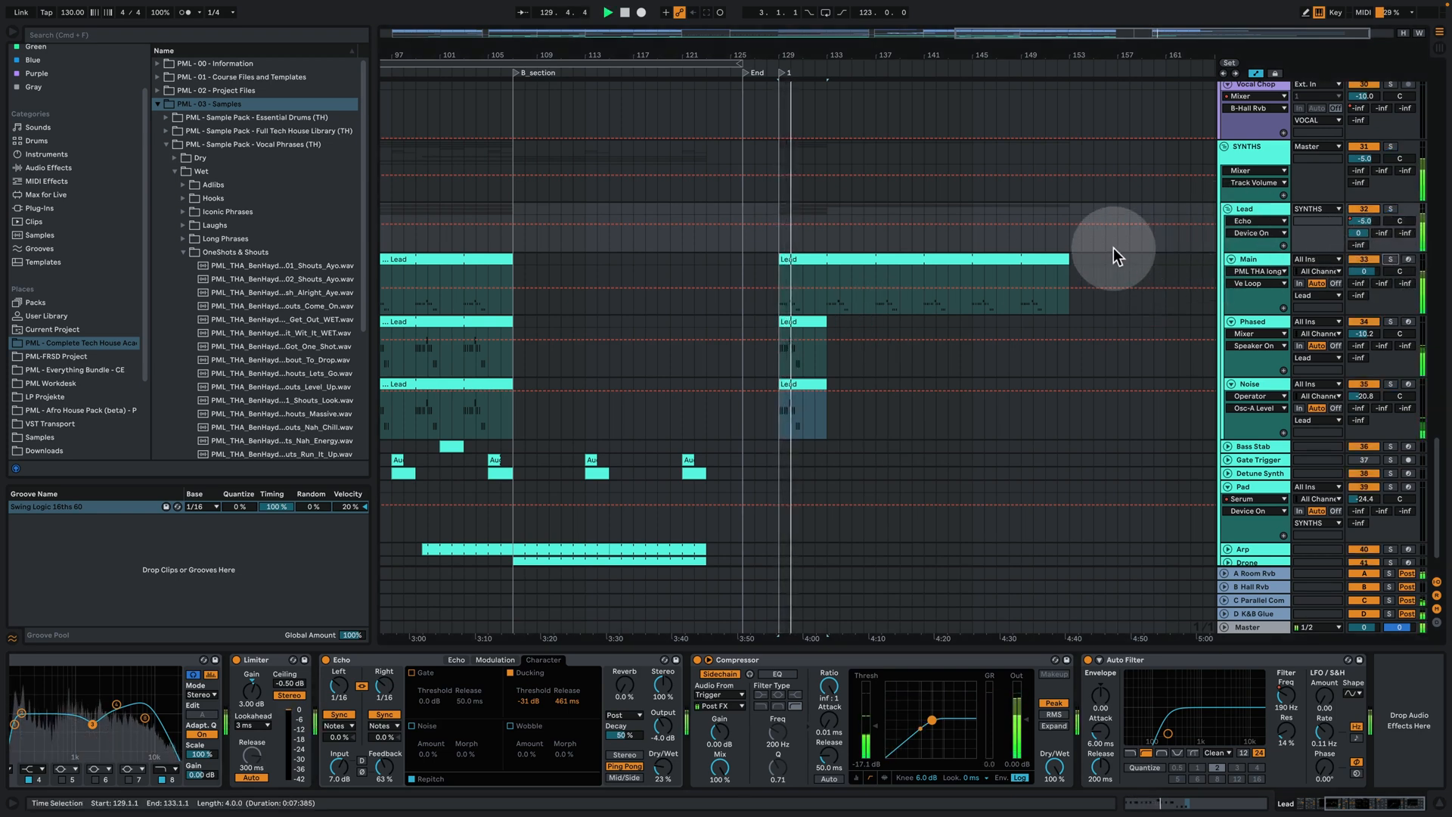
scroll(1110, 257, "up", 5)
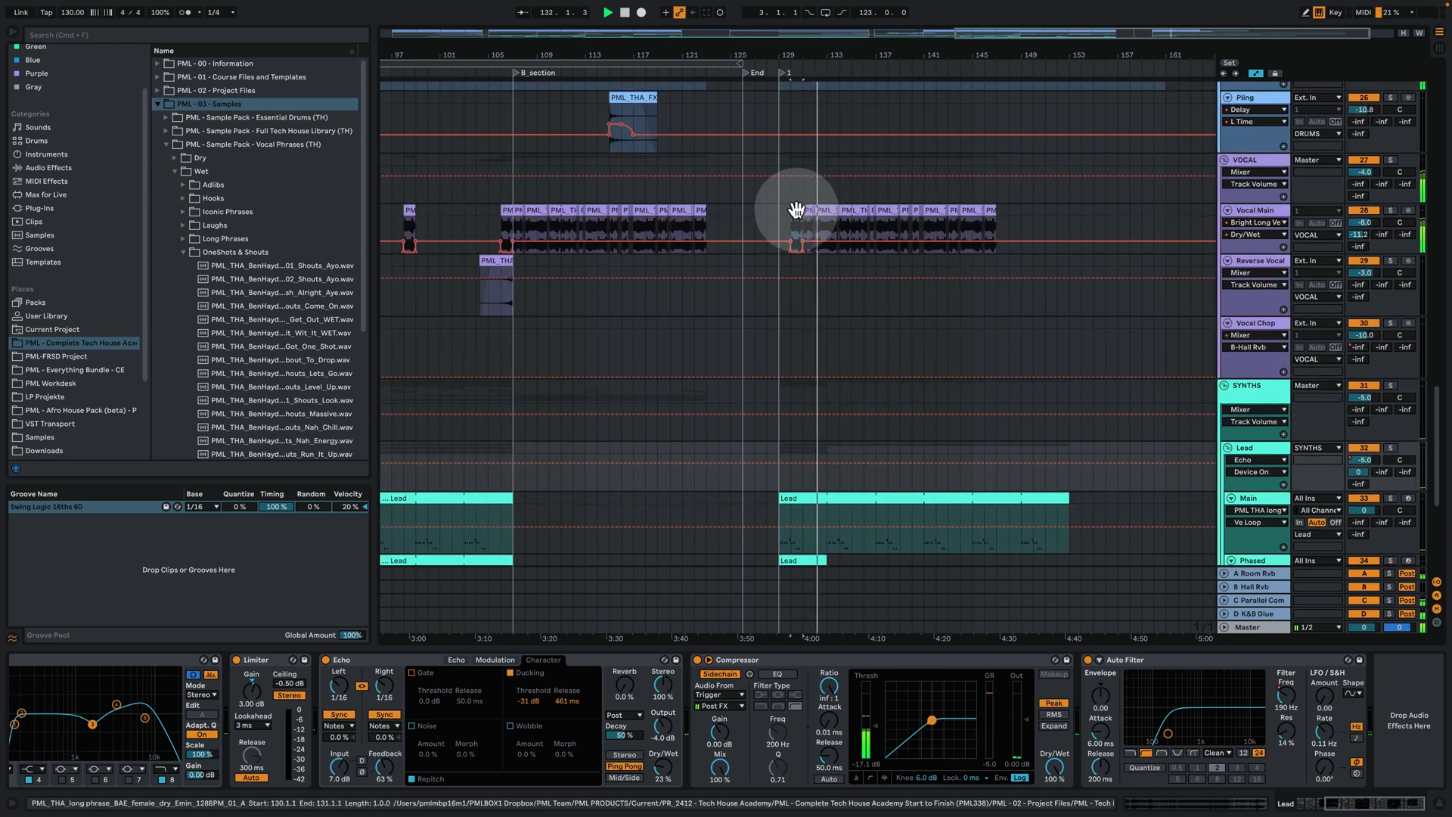
left_click(796, 209)
left_click(865, 217)
left_click(787, 214)
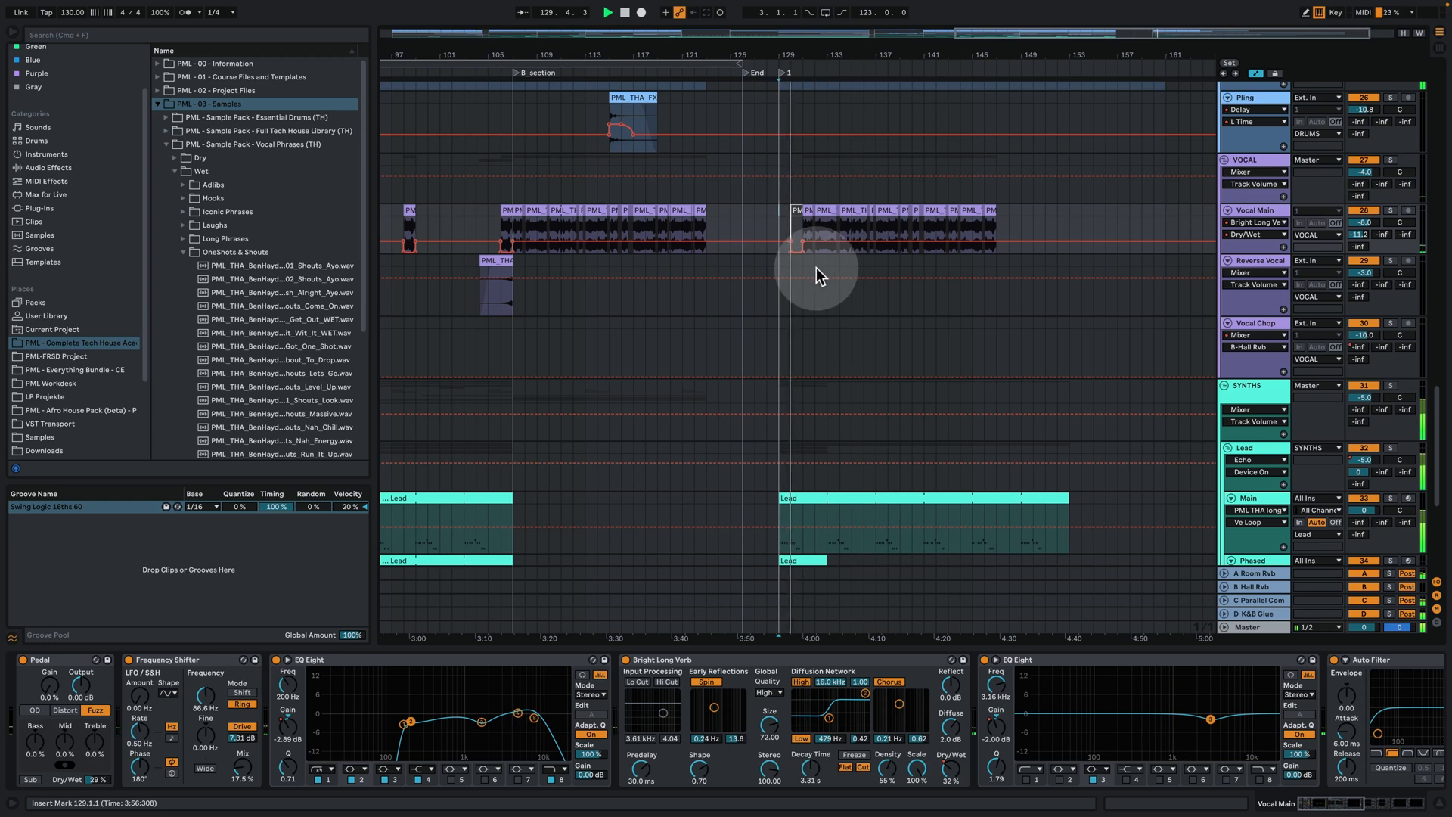
scroll(816, 288, "down", 4)
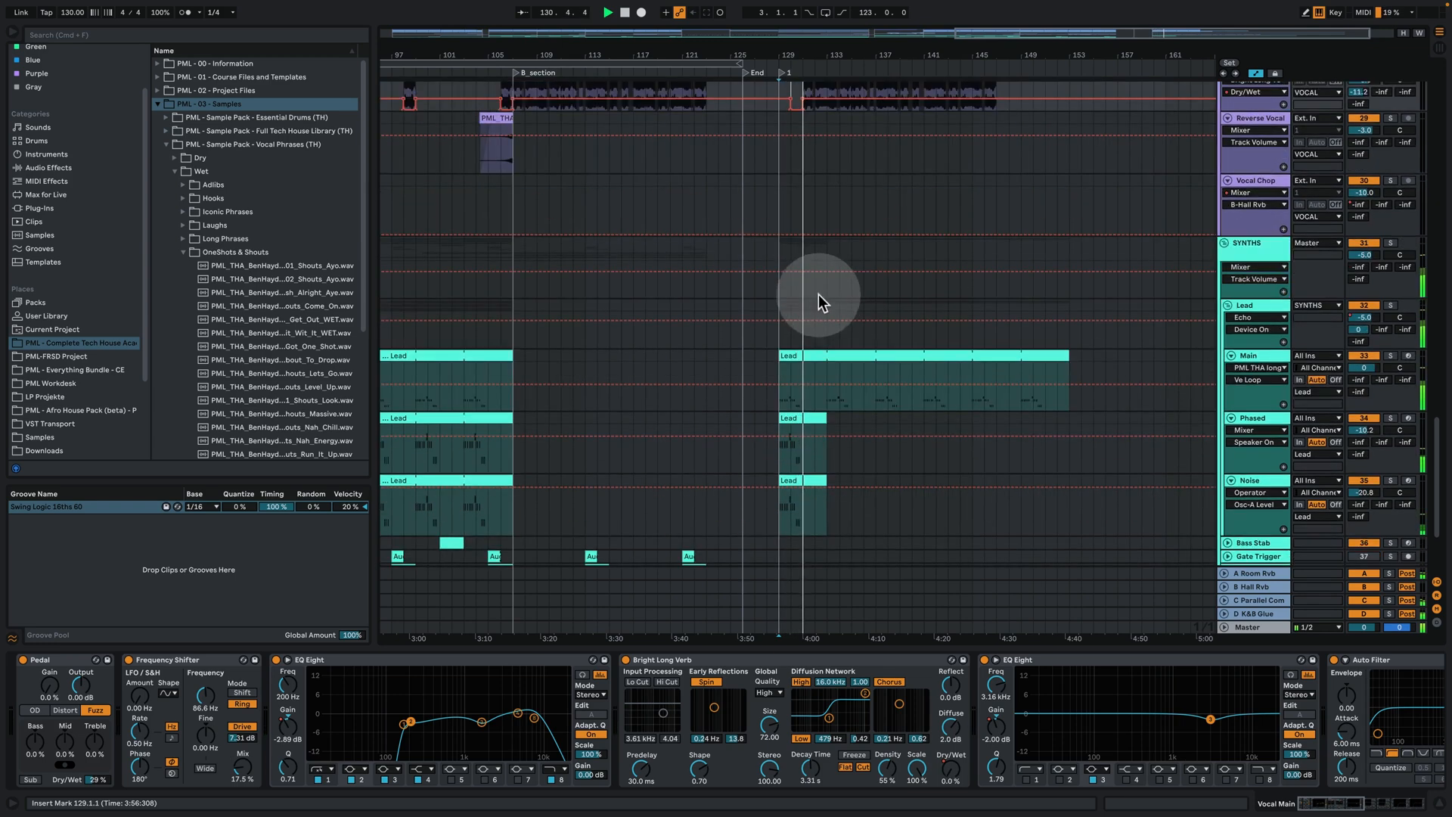
scroll(828, 293, "down", 4)
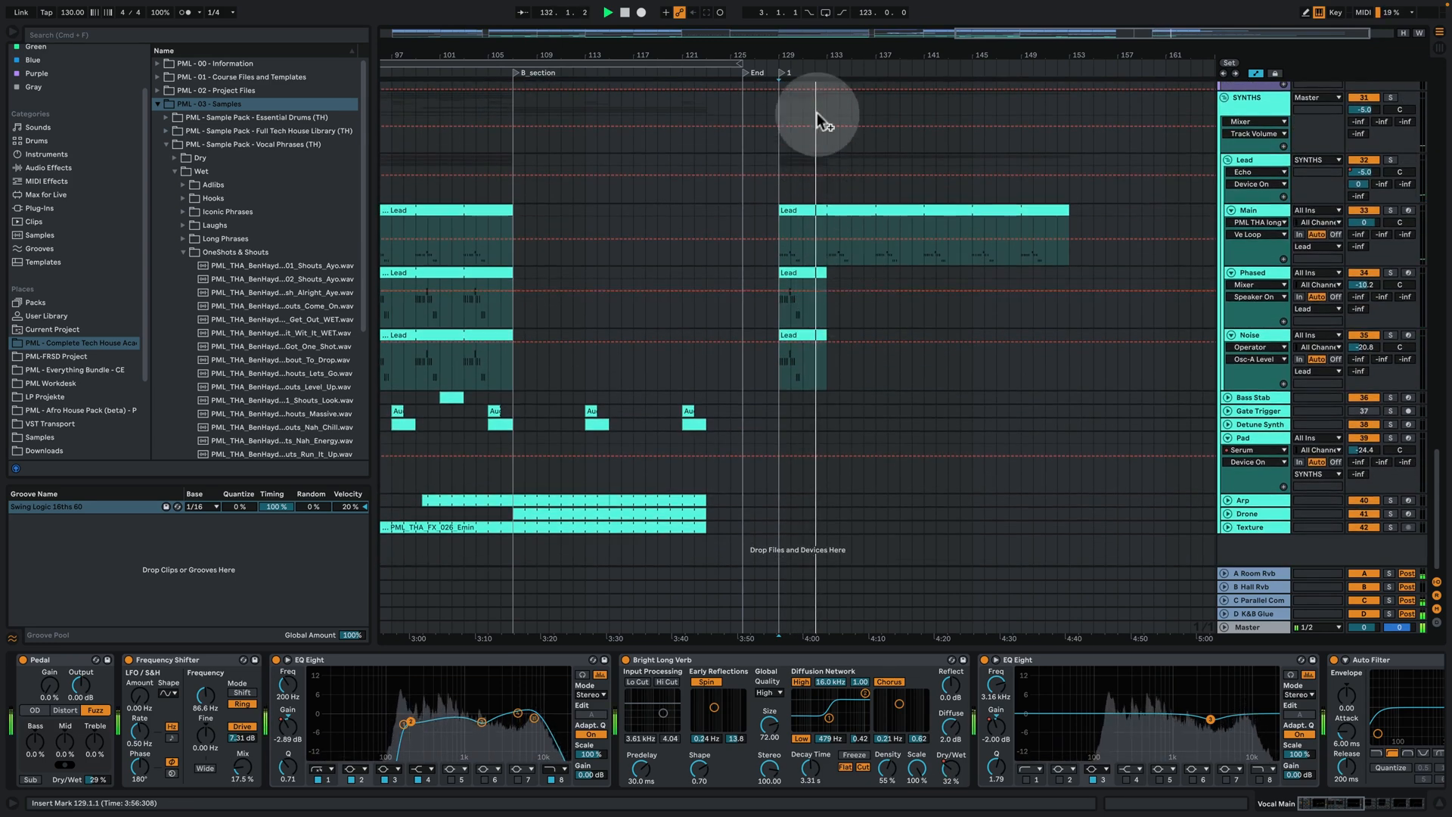
left_click_drag(821, 60, 882, 59)
key("space")
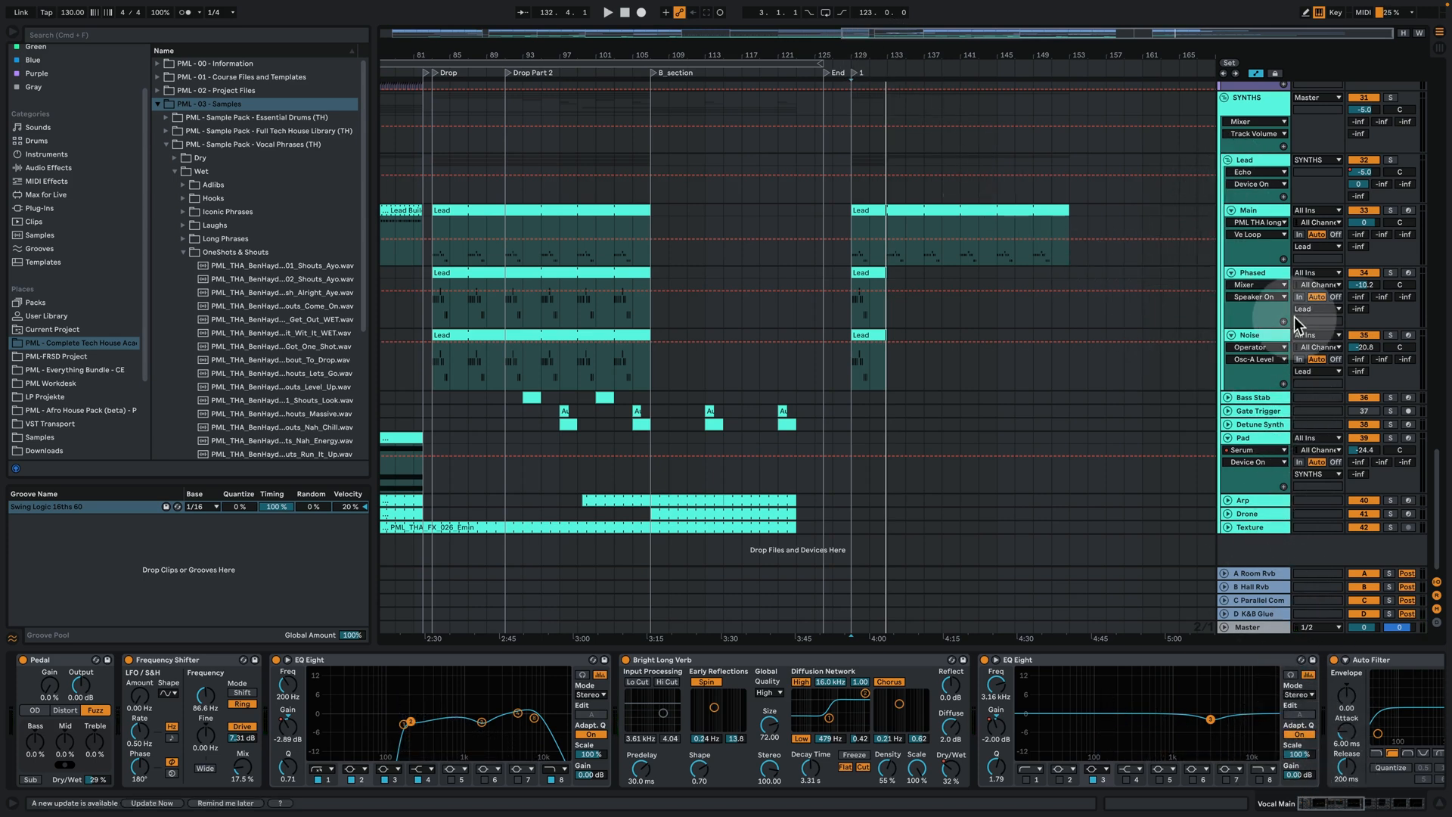
Unfold the Bass Stab track, solo it, and play its clip from bar 93
left_click(1228, 397)
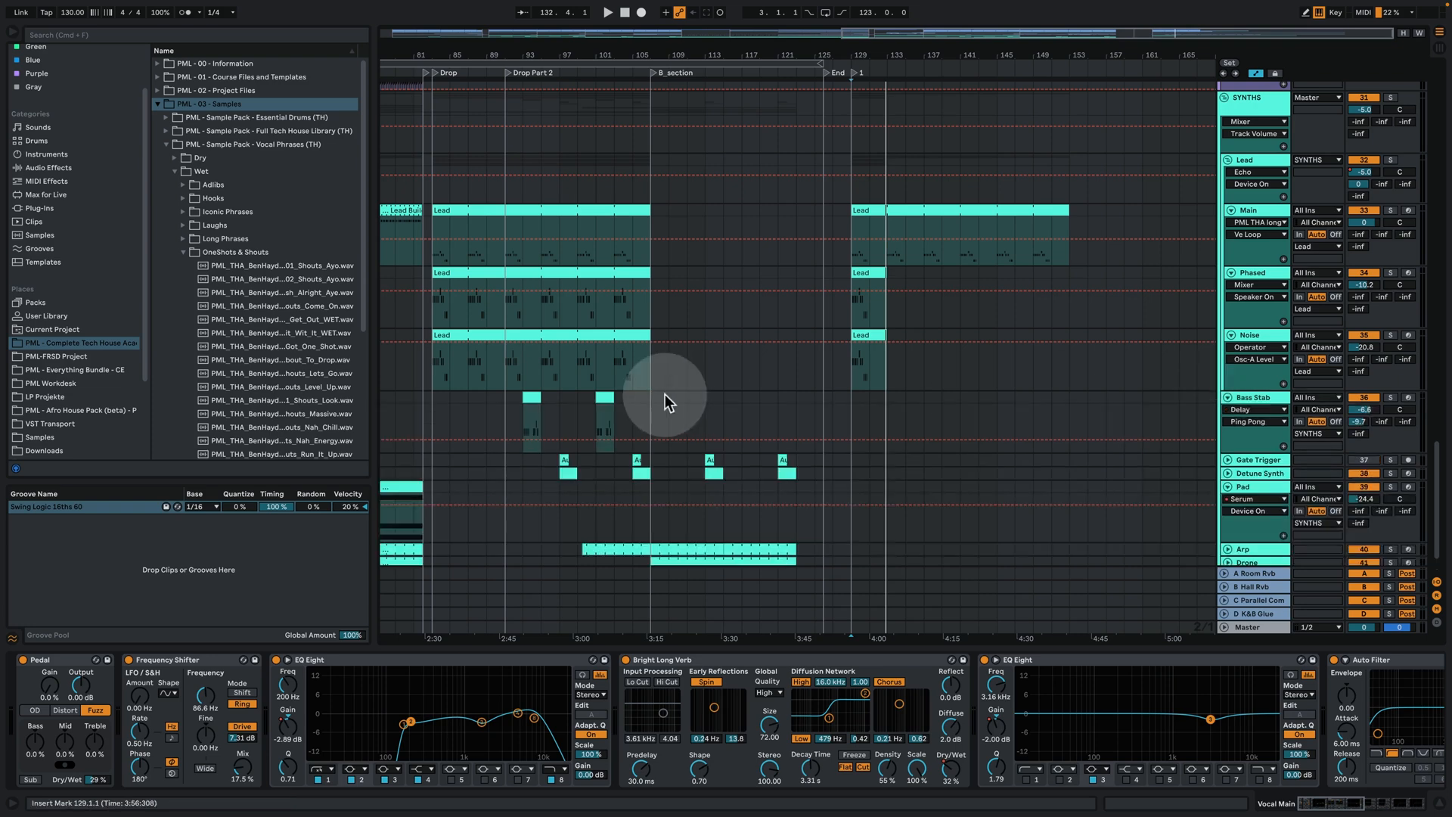
left_click(531, 398)
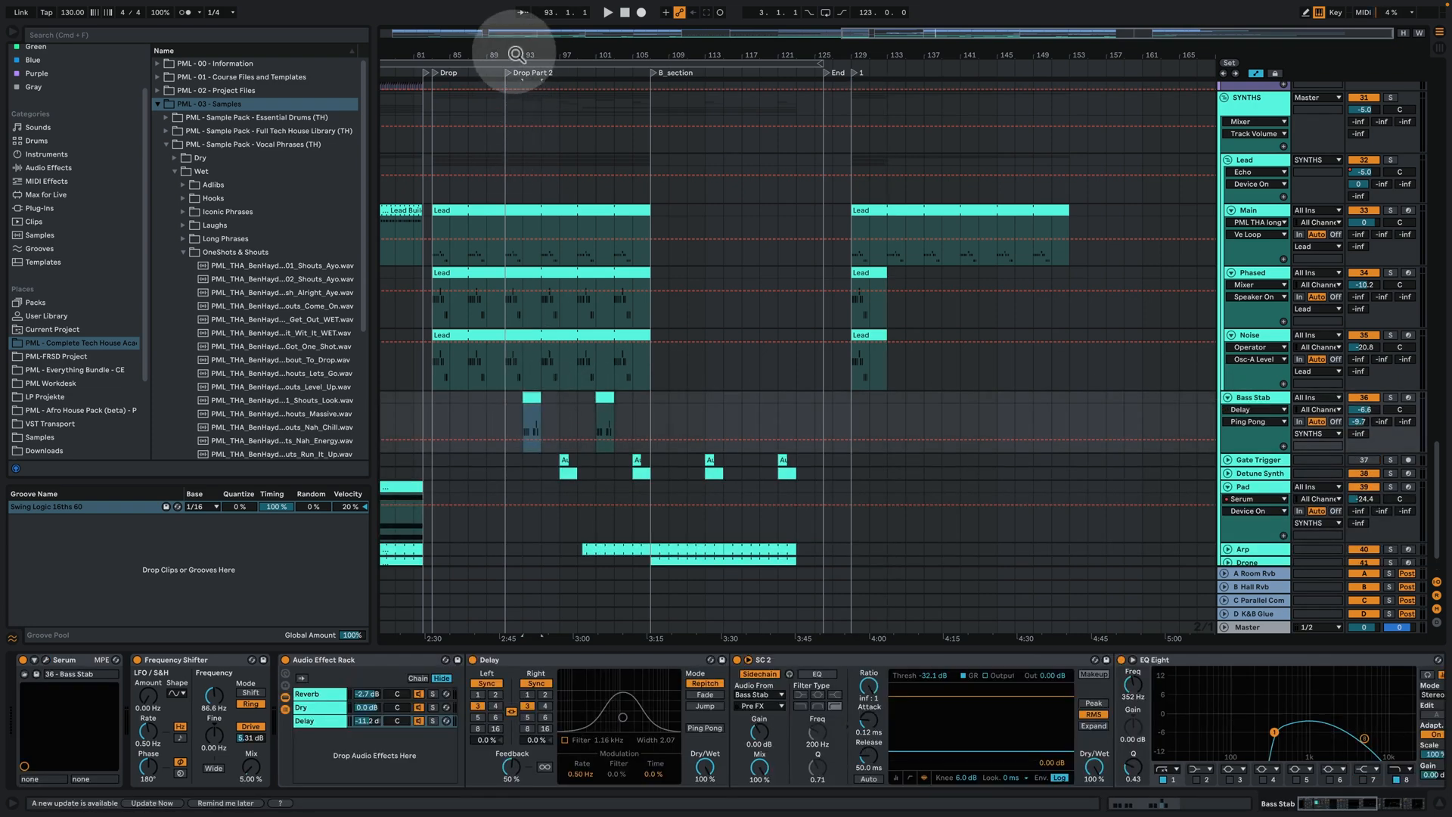
left_click_drag(515, 55, 515, 114)
left_click(603, 444)
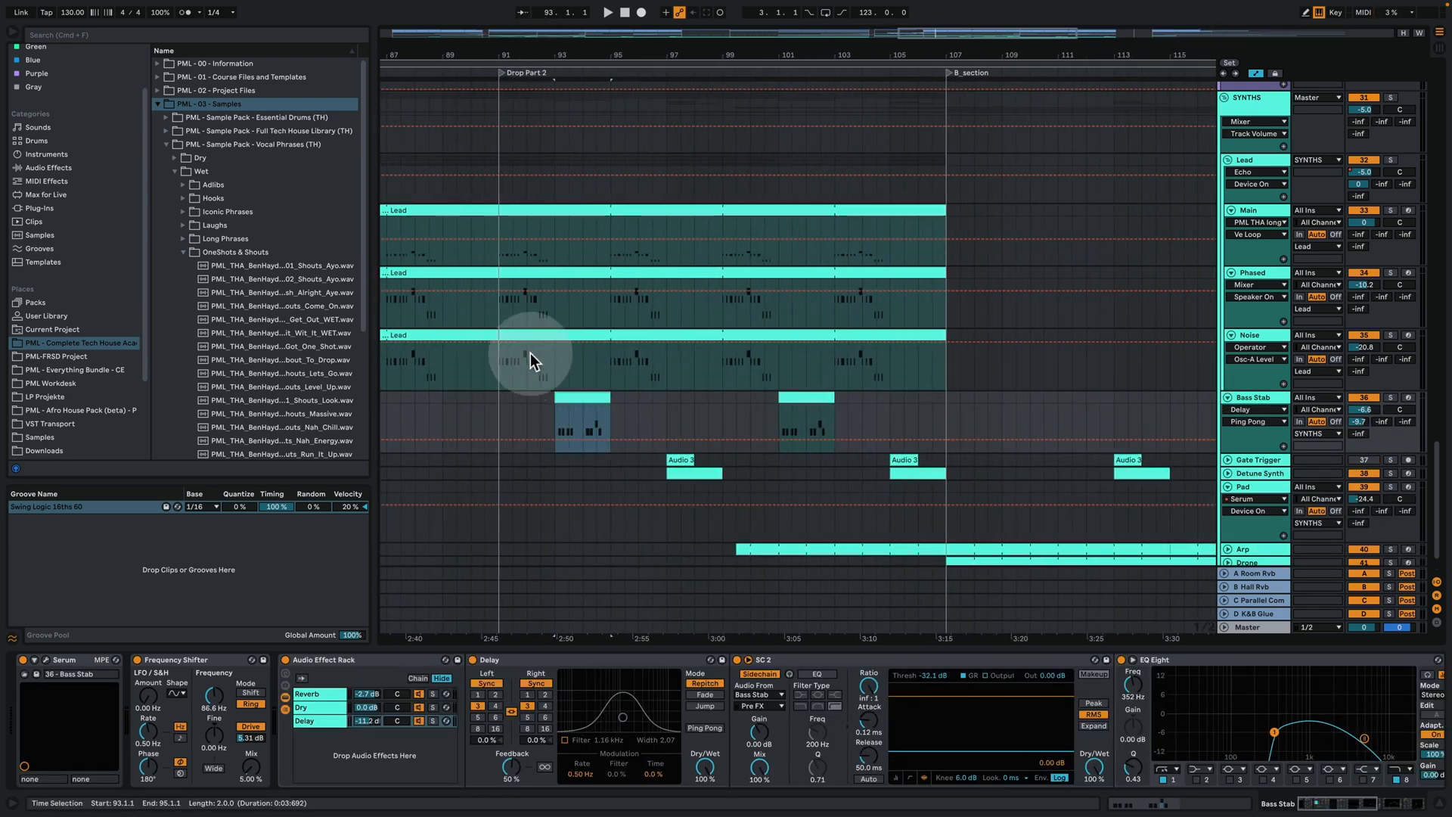
left_click(1389, 397)
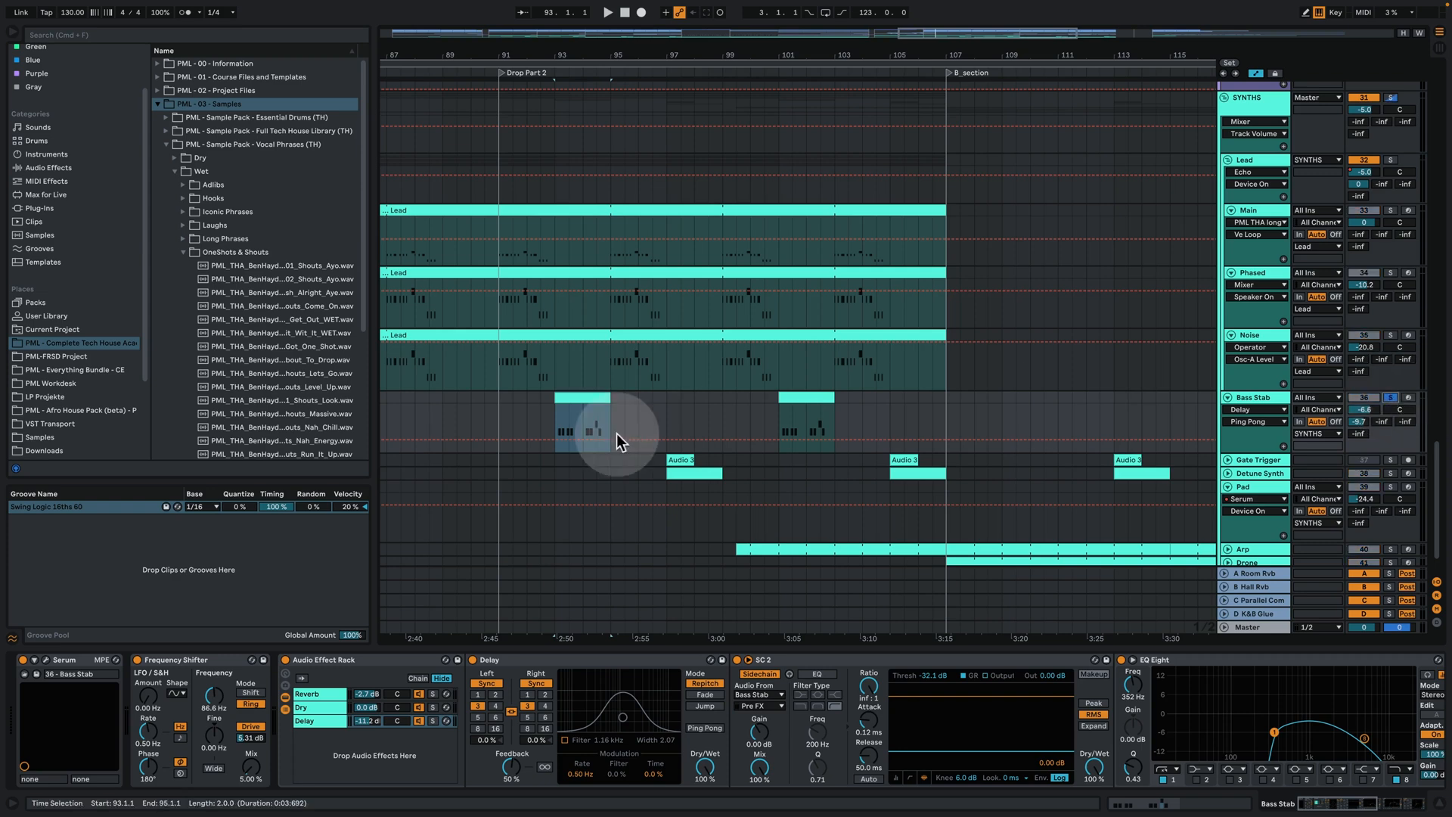
left_click(558, 411)
key("space")
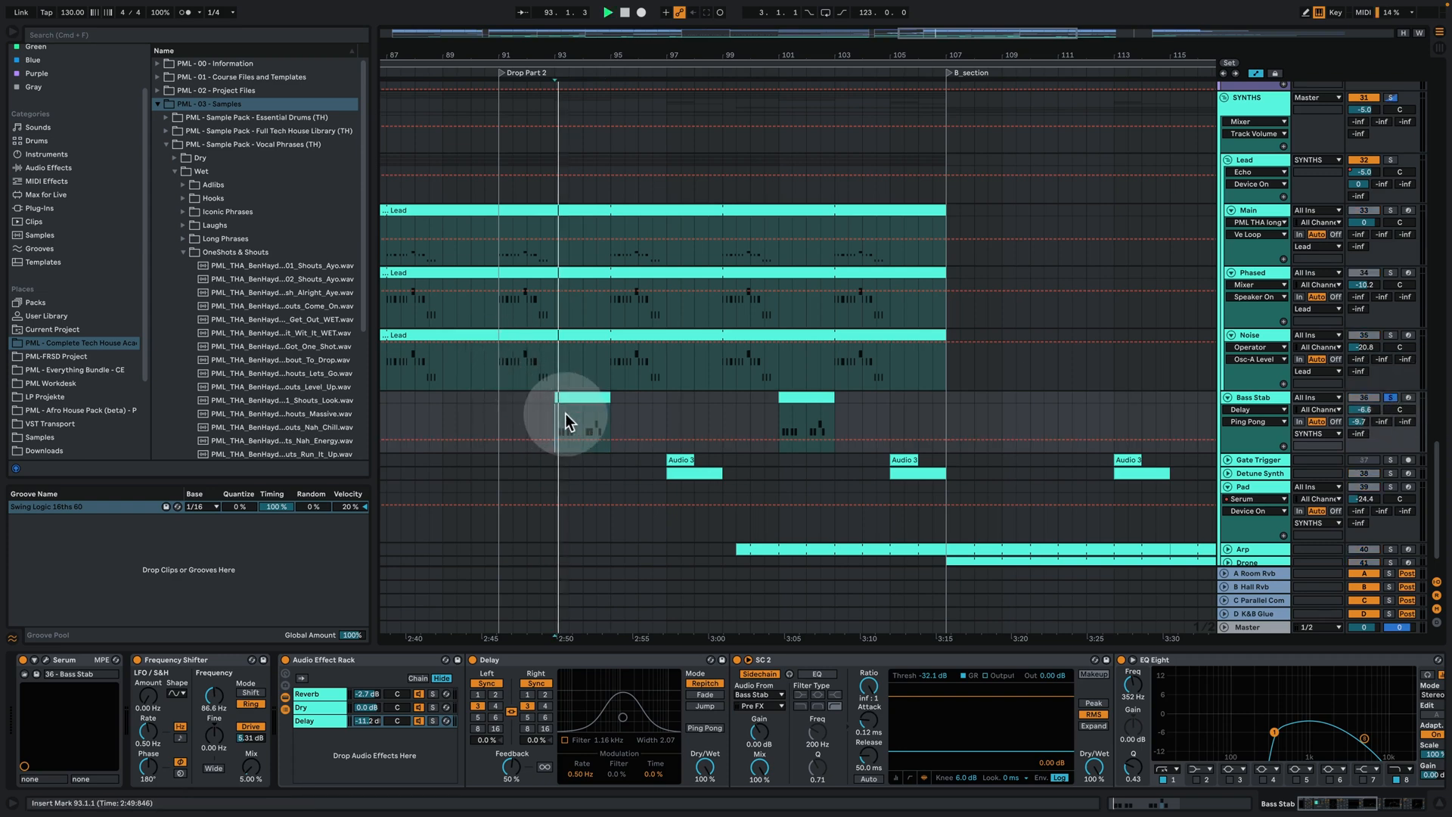
Open the Bass Stab clip at bar 93 to examine its MIDI notes, and return to the track's devices
left_click(577, 398)
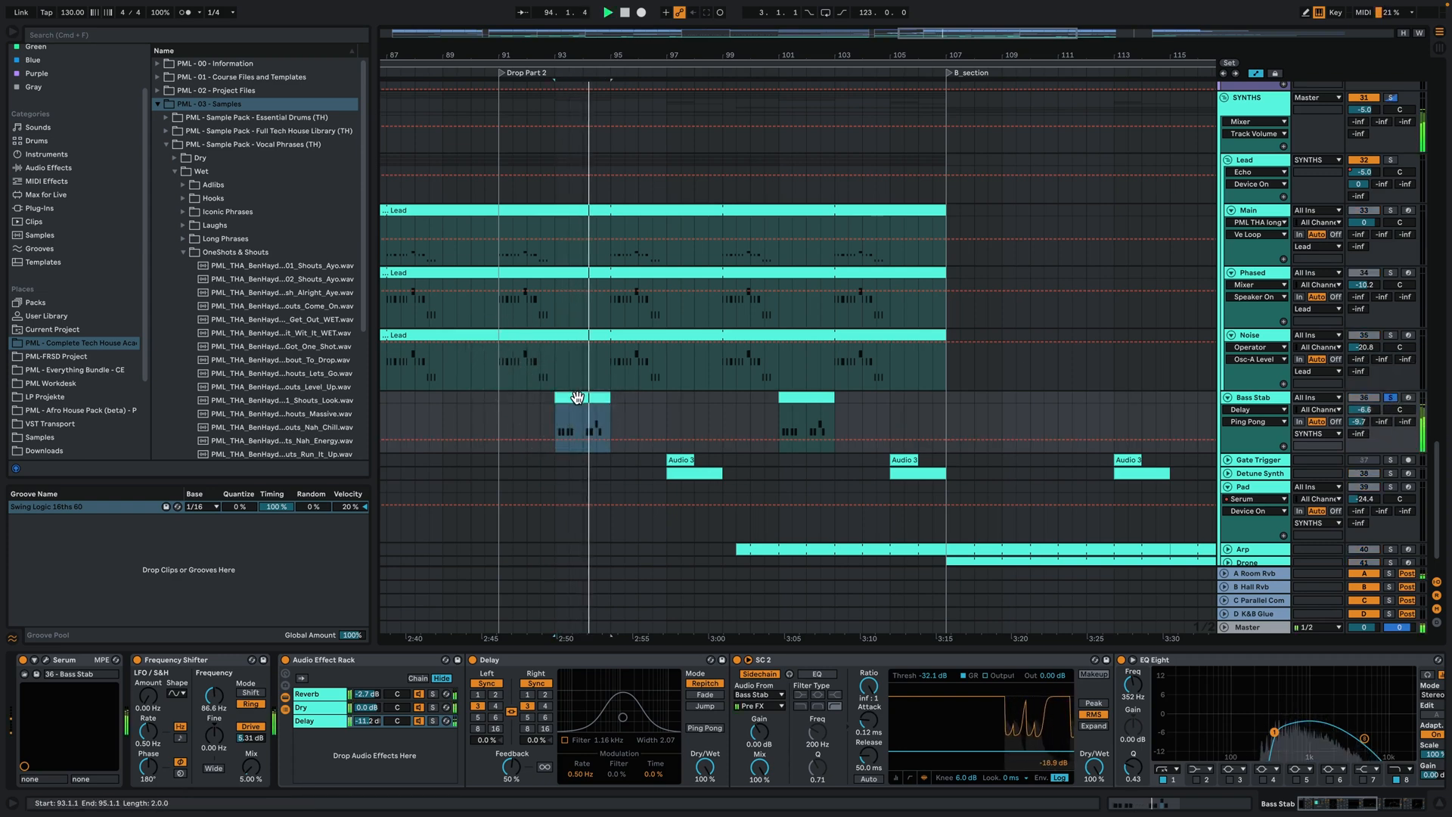
double_click(577, 397)
key("space")
left_click(585, 397)
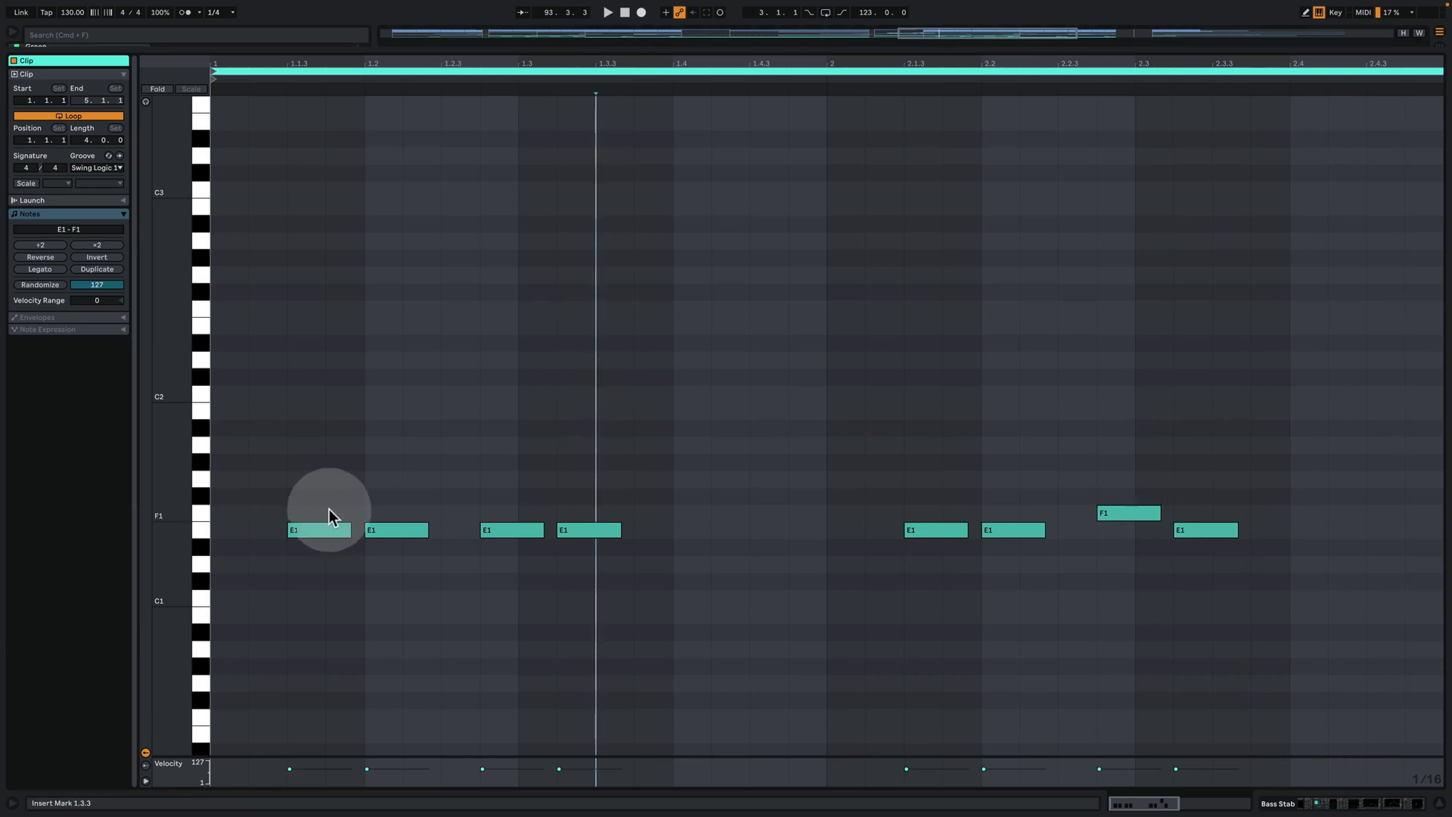
left_click(1337, 803)
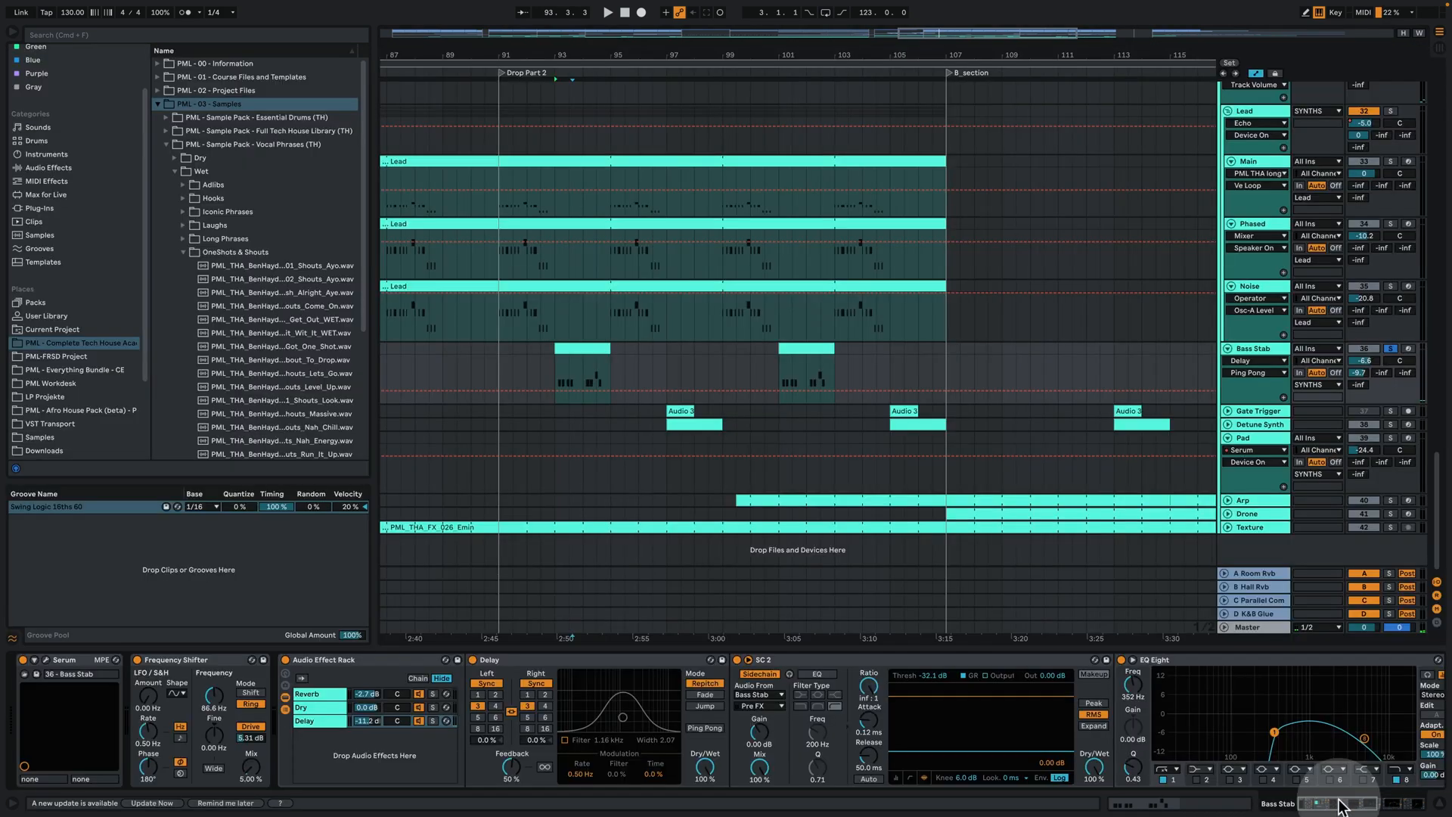
Solo the Noise, Phased and Main layers with the Bass Stab and play them together from bar 91
left_click(1391, 286)
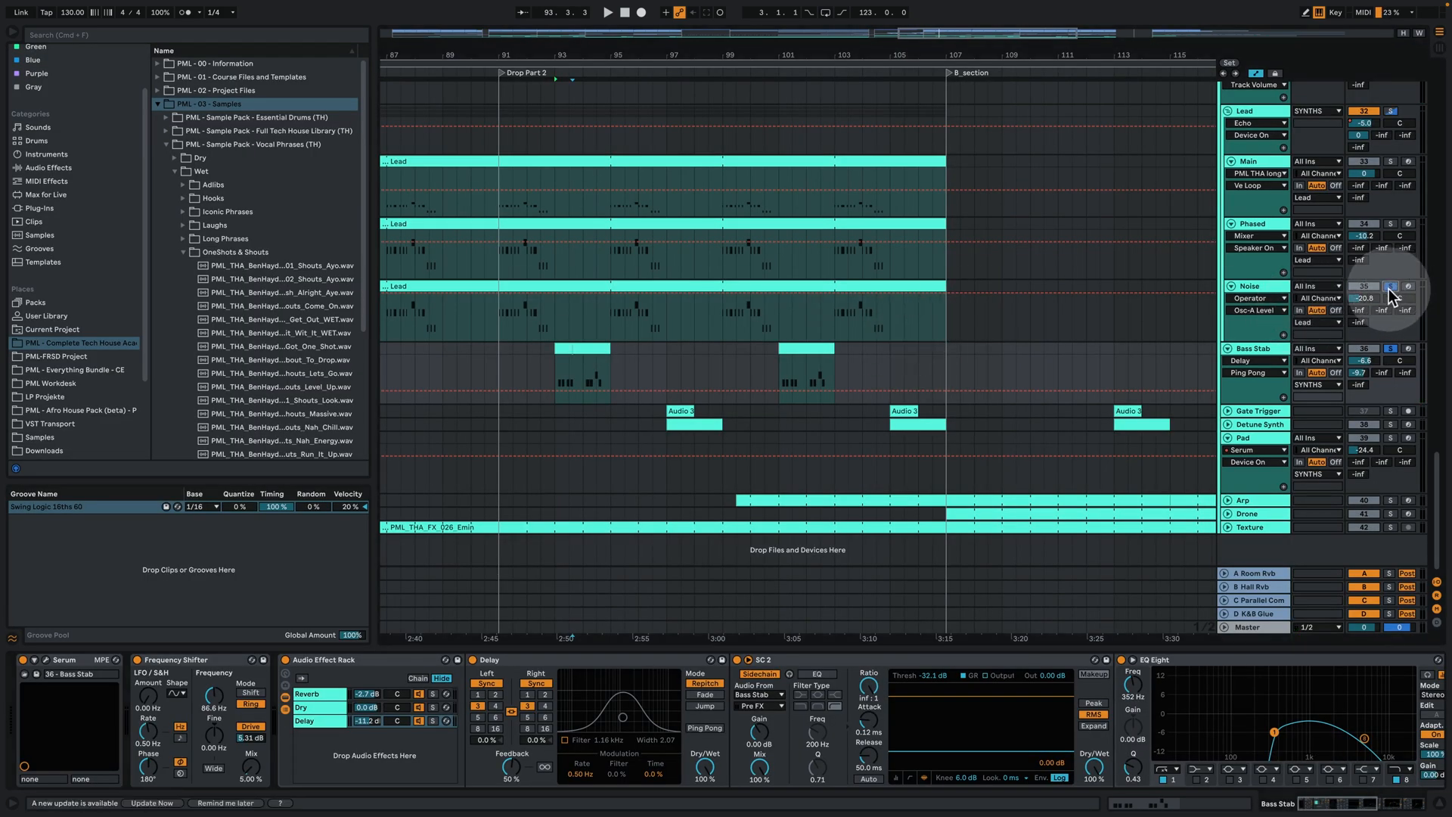
left_click(1391, 224)
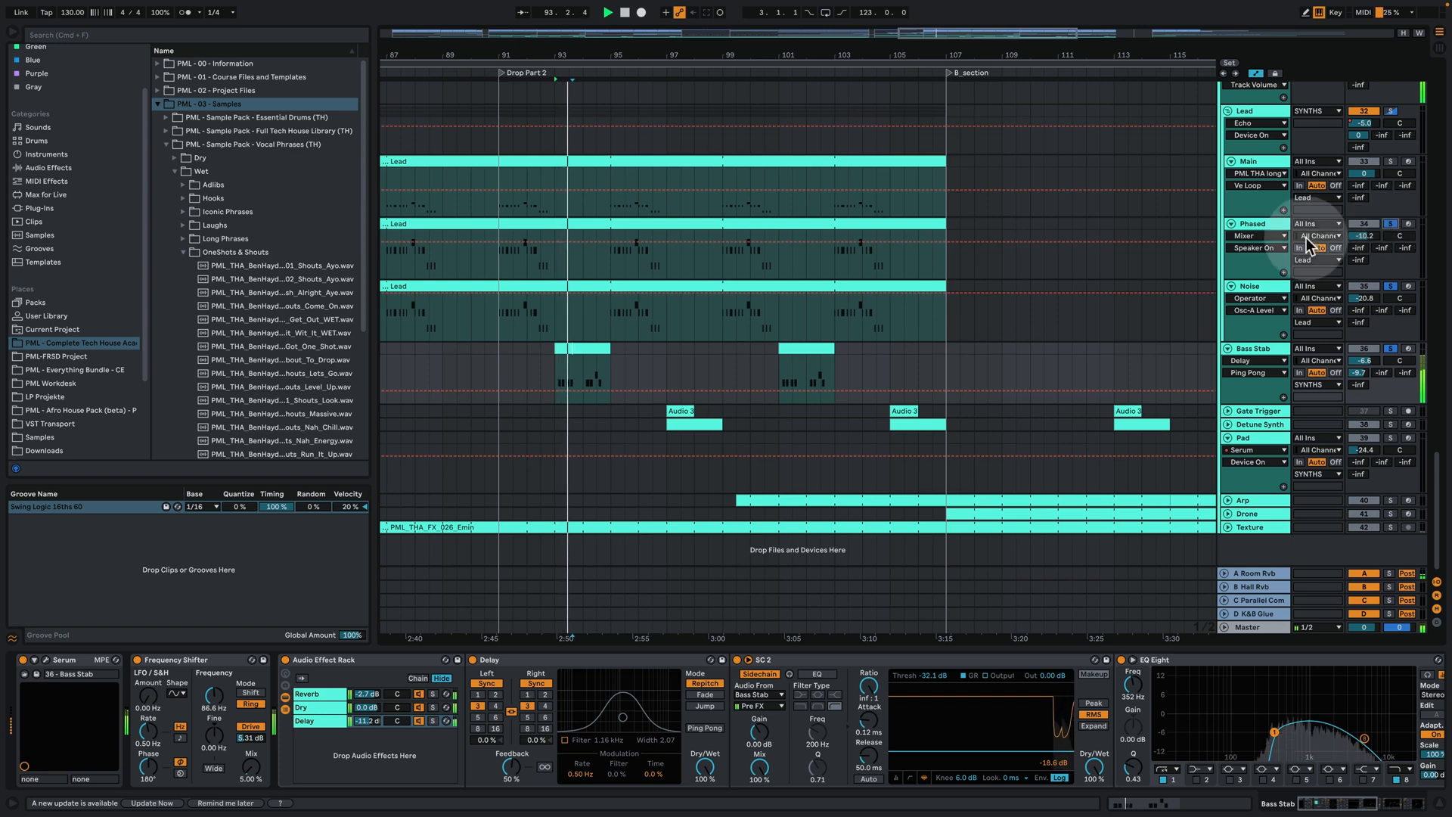
left_click(497, 255)
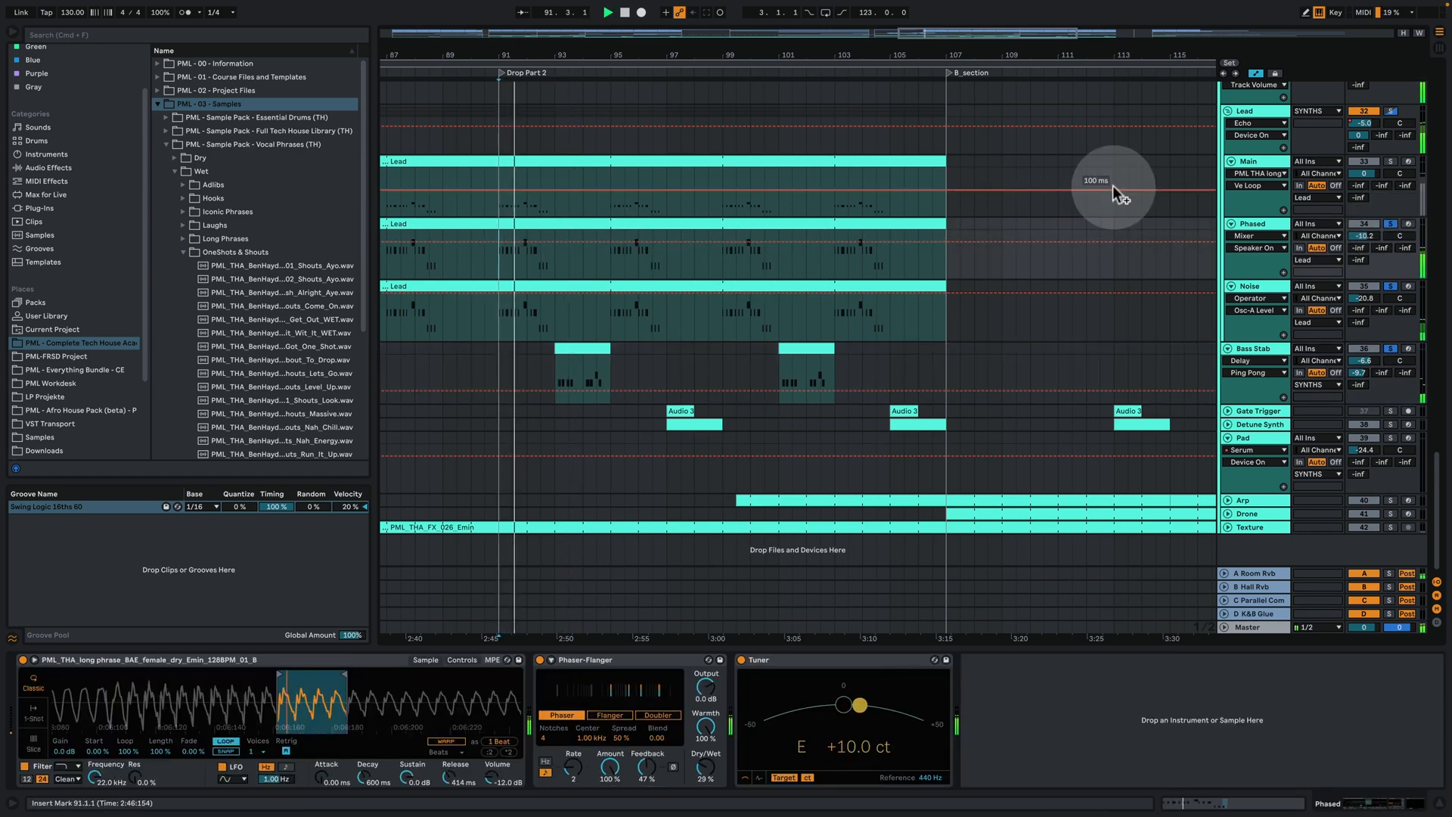
left_click(1390, 161)
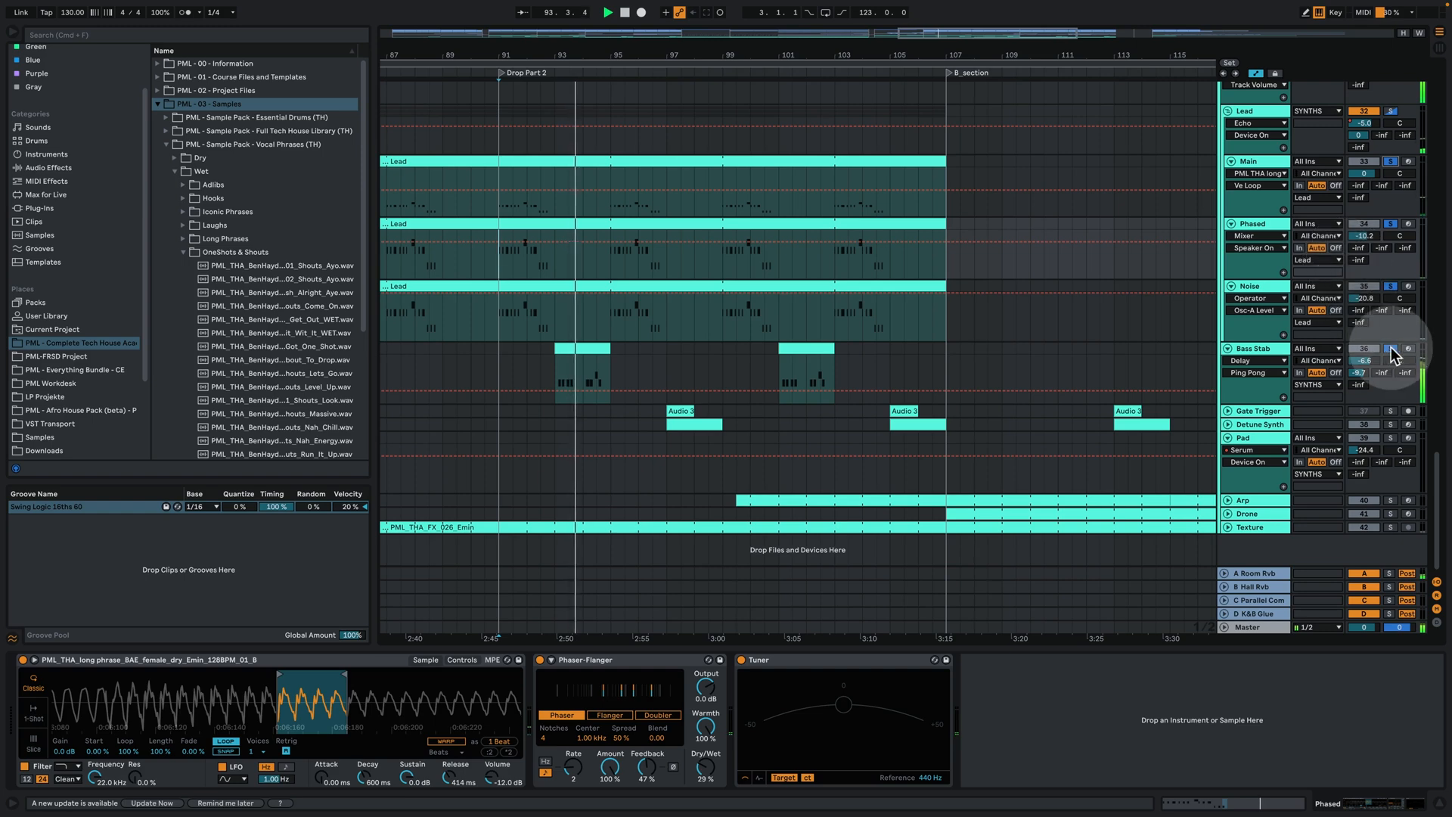
Open the Bass Stab's Serum synth and examine its oscillators, German LP filter and Envelope 2 settings
left_click(1273, 349)
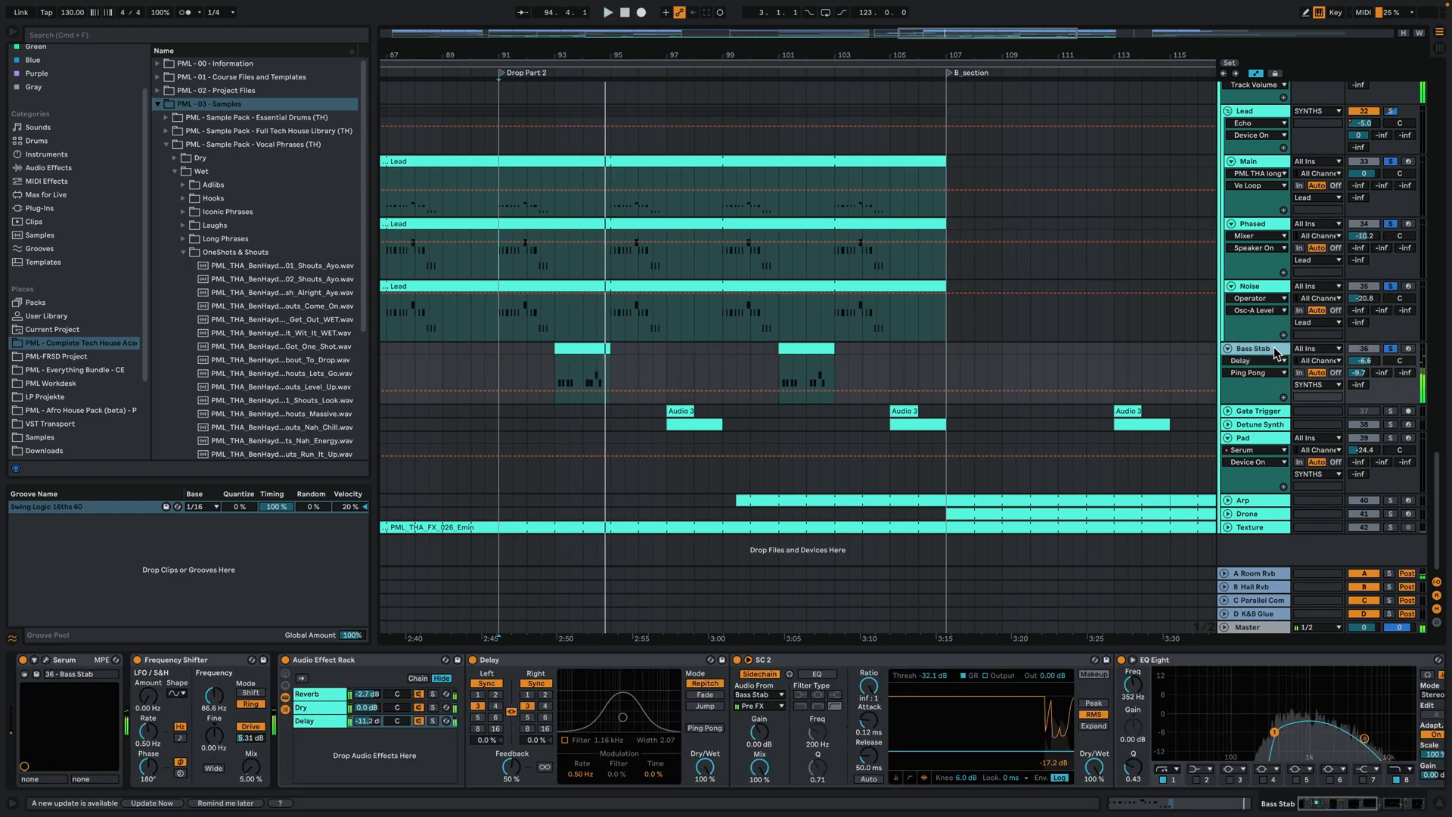
left_click(1390, 348)
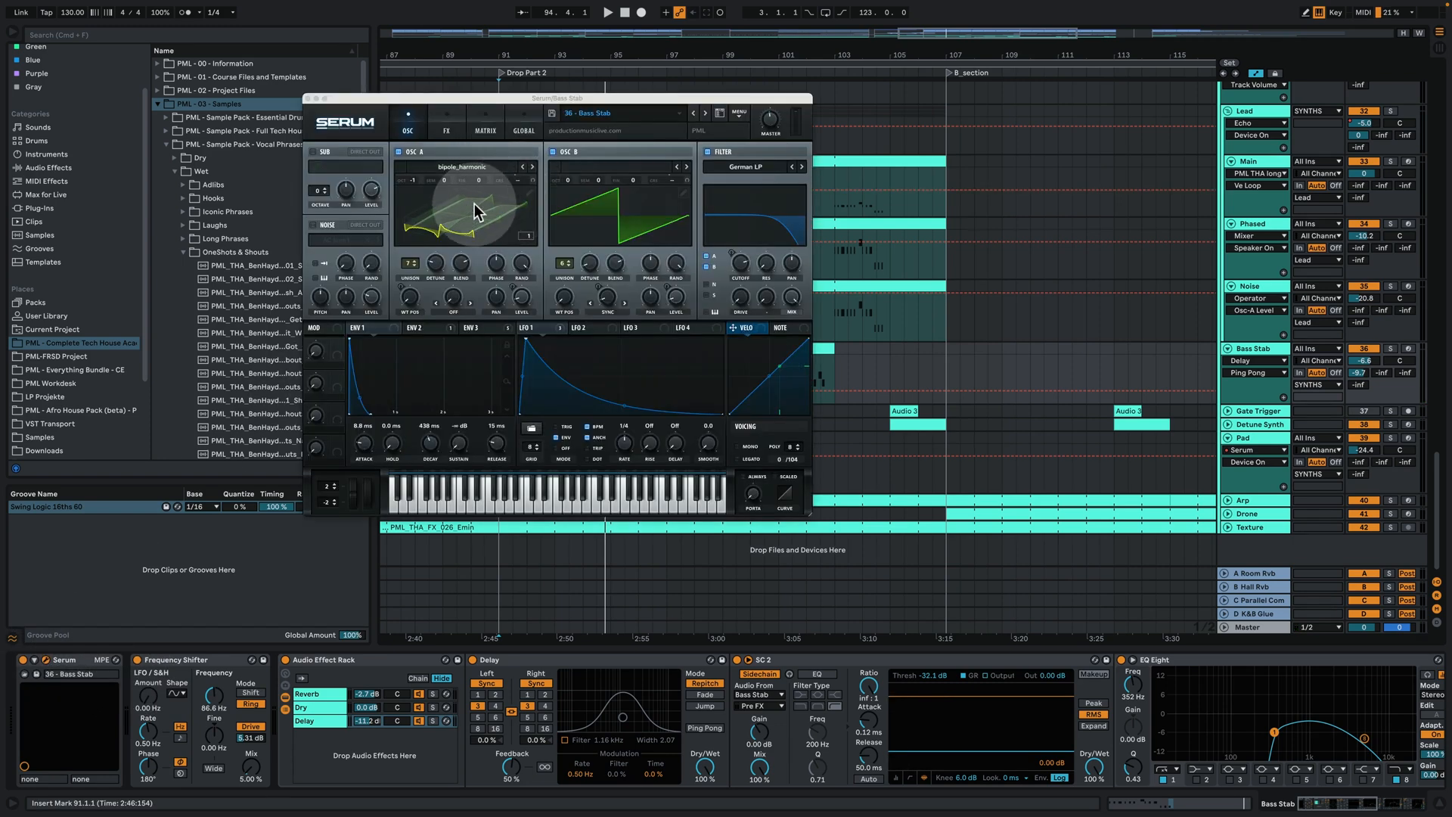
left_click(473, 236)
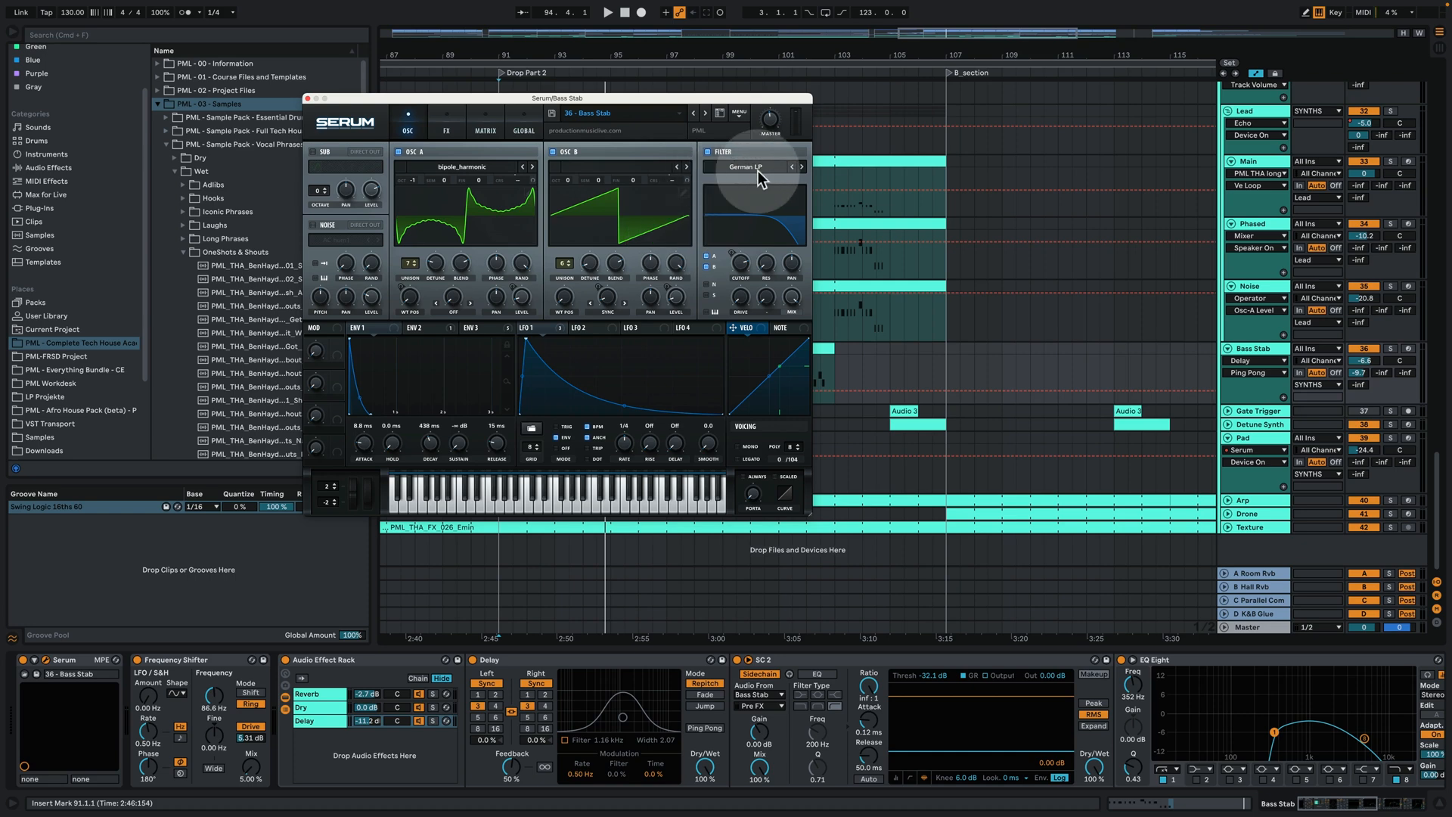
left_click(420, 327)
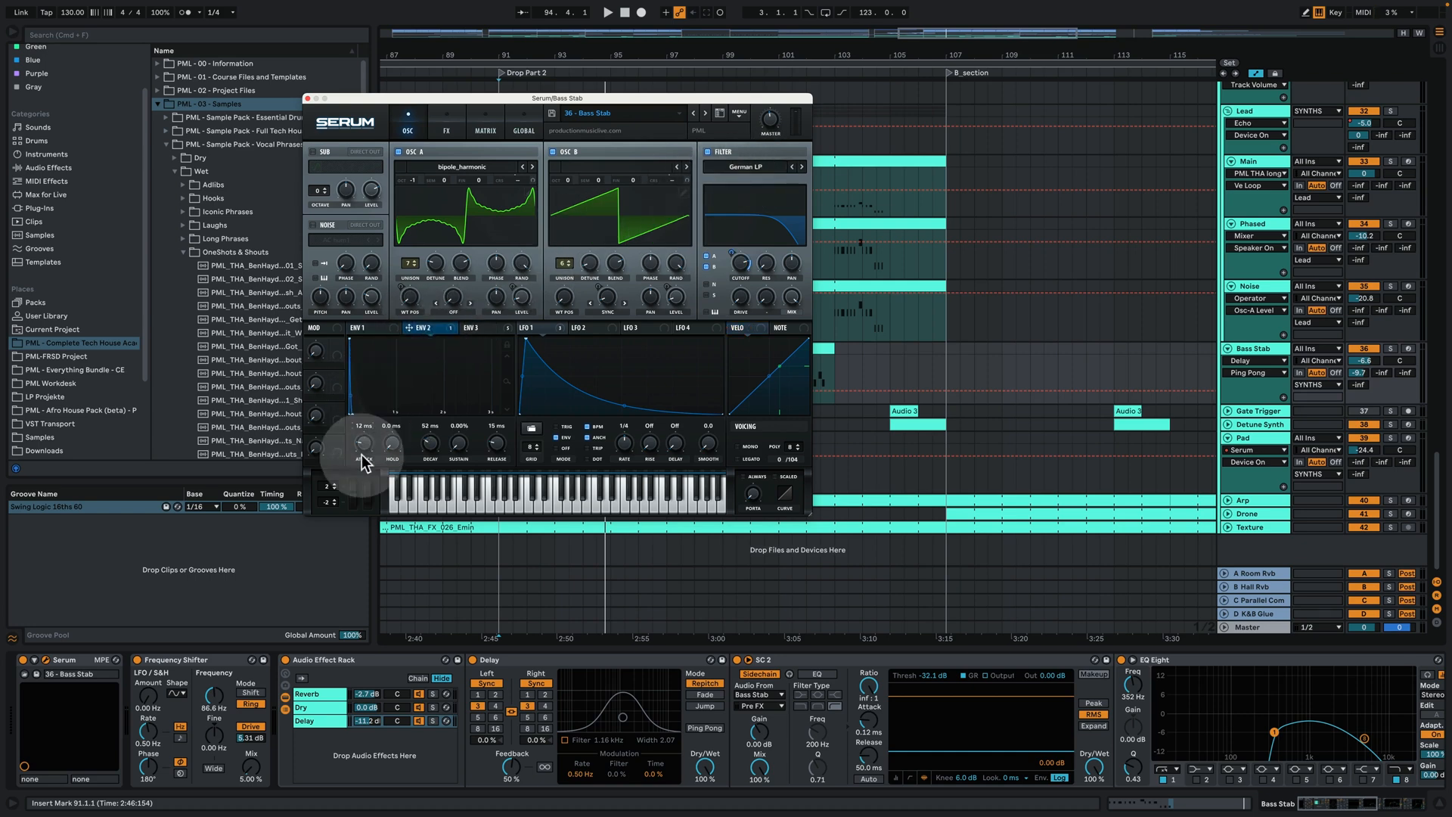
key("space")
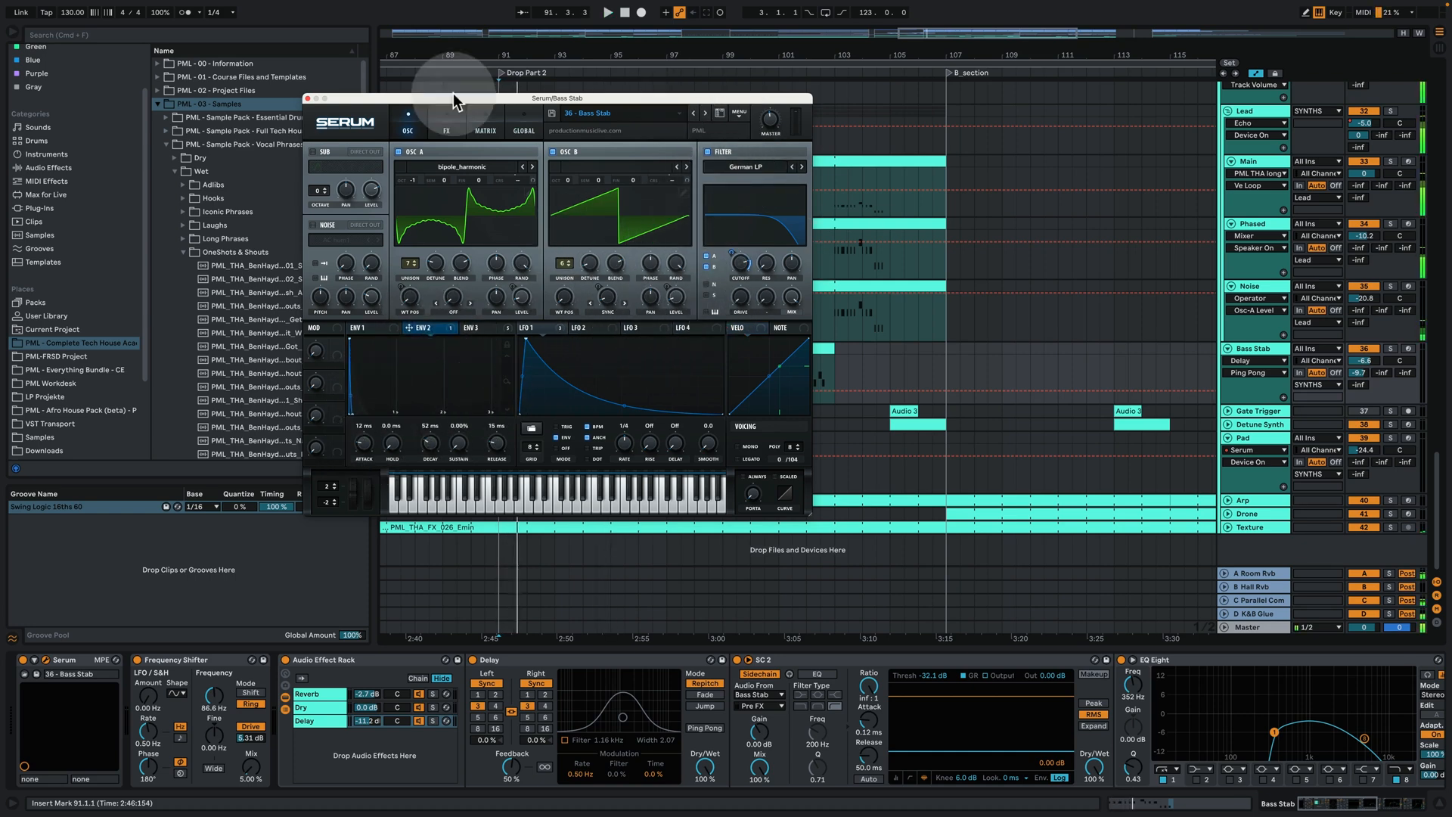
left_click(307, 98)
left_click(308, 96)
Play the soloed Bass Stab clip from bar 93 and examine the effects used inside its Serum patch
left_click(576, 348)
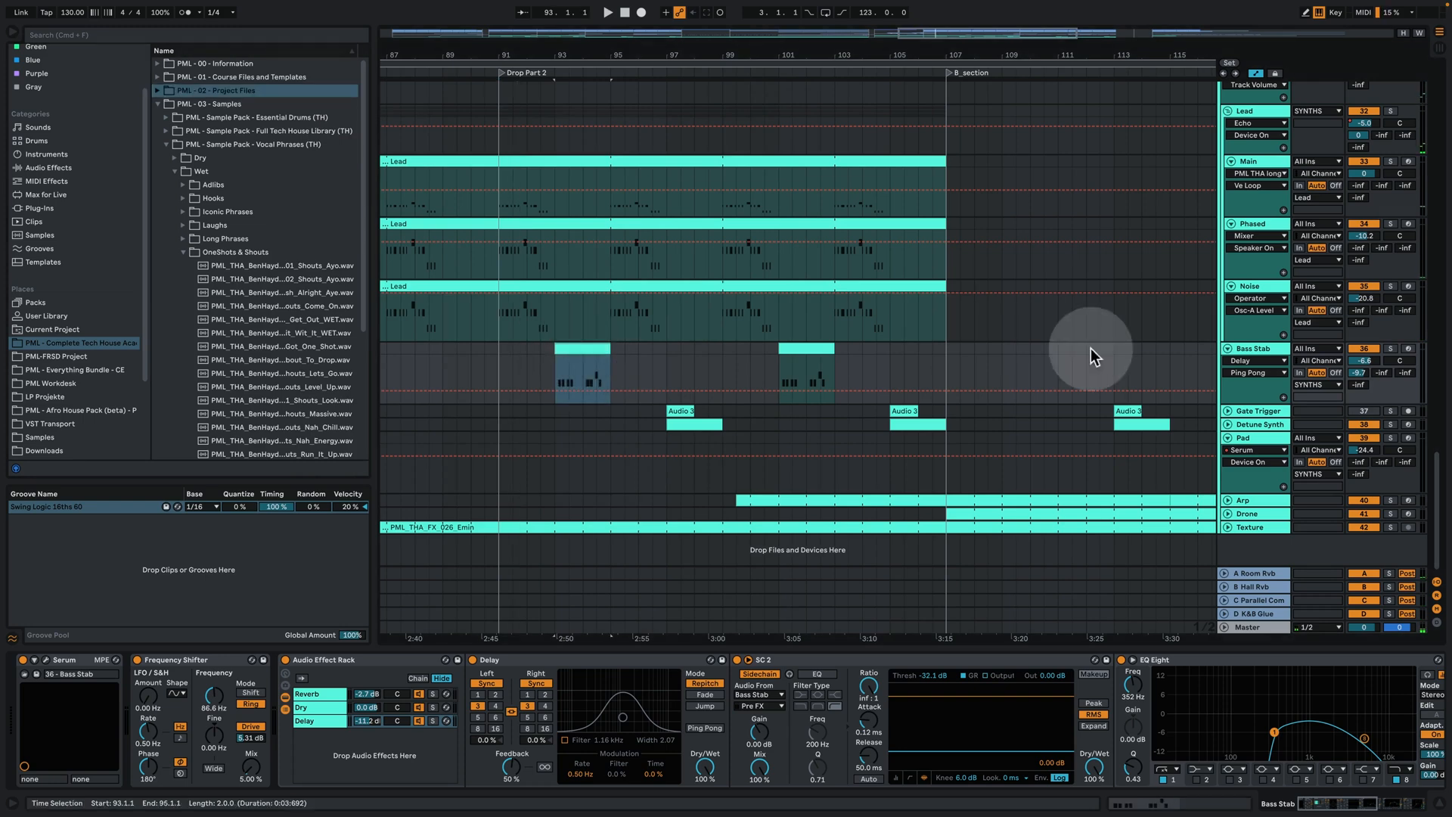
left_click(1390, 348)
key("space")
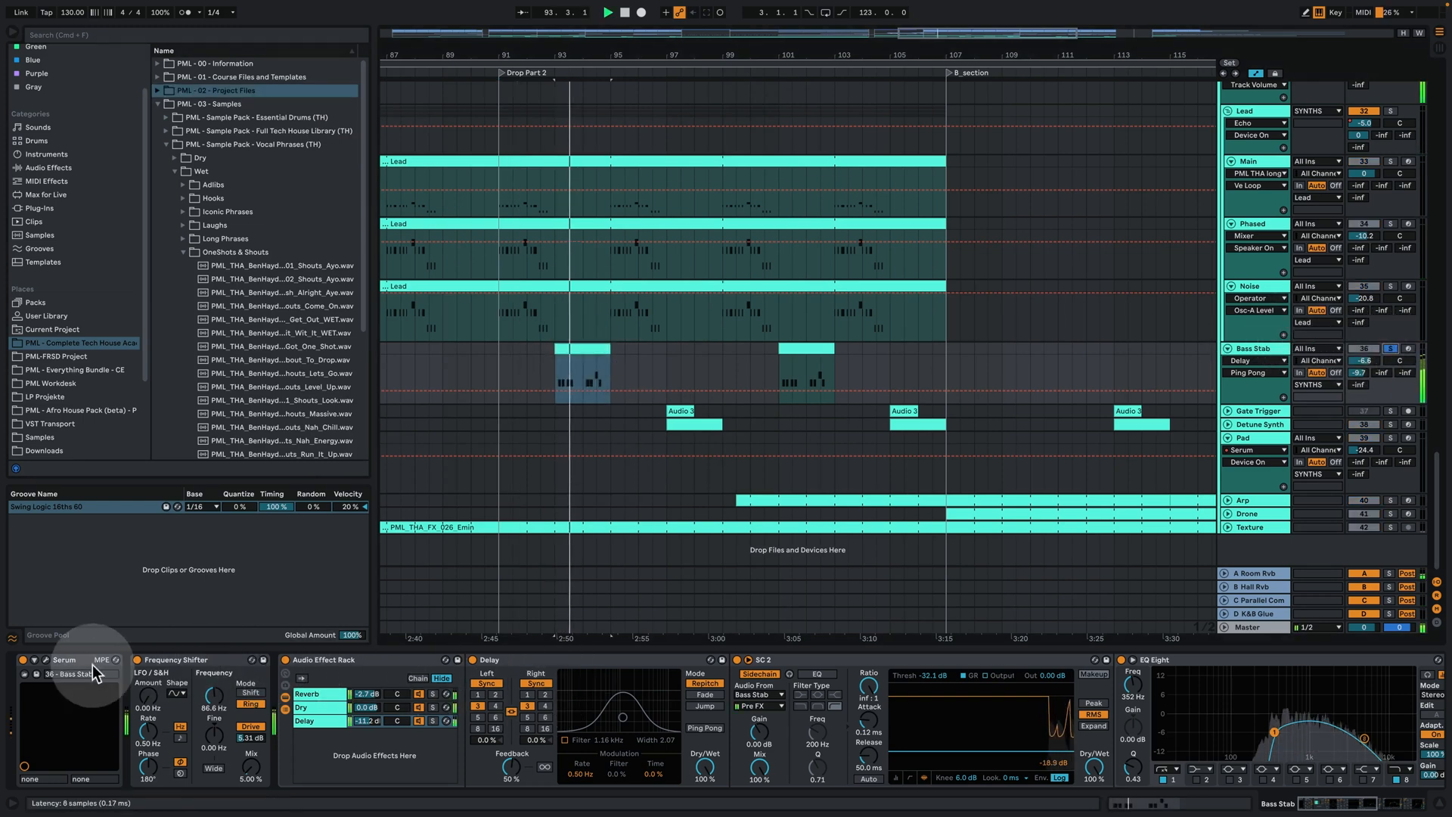
left_click(49, 660)
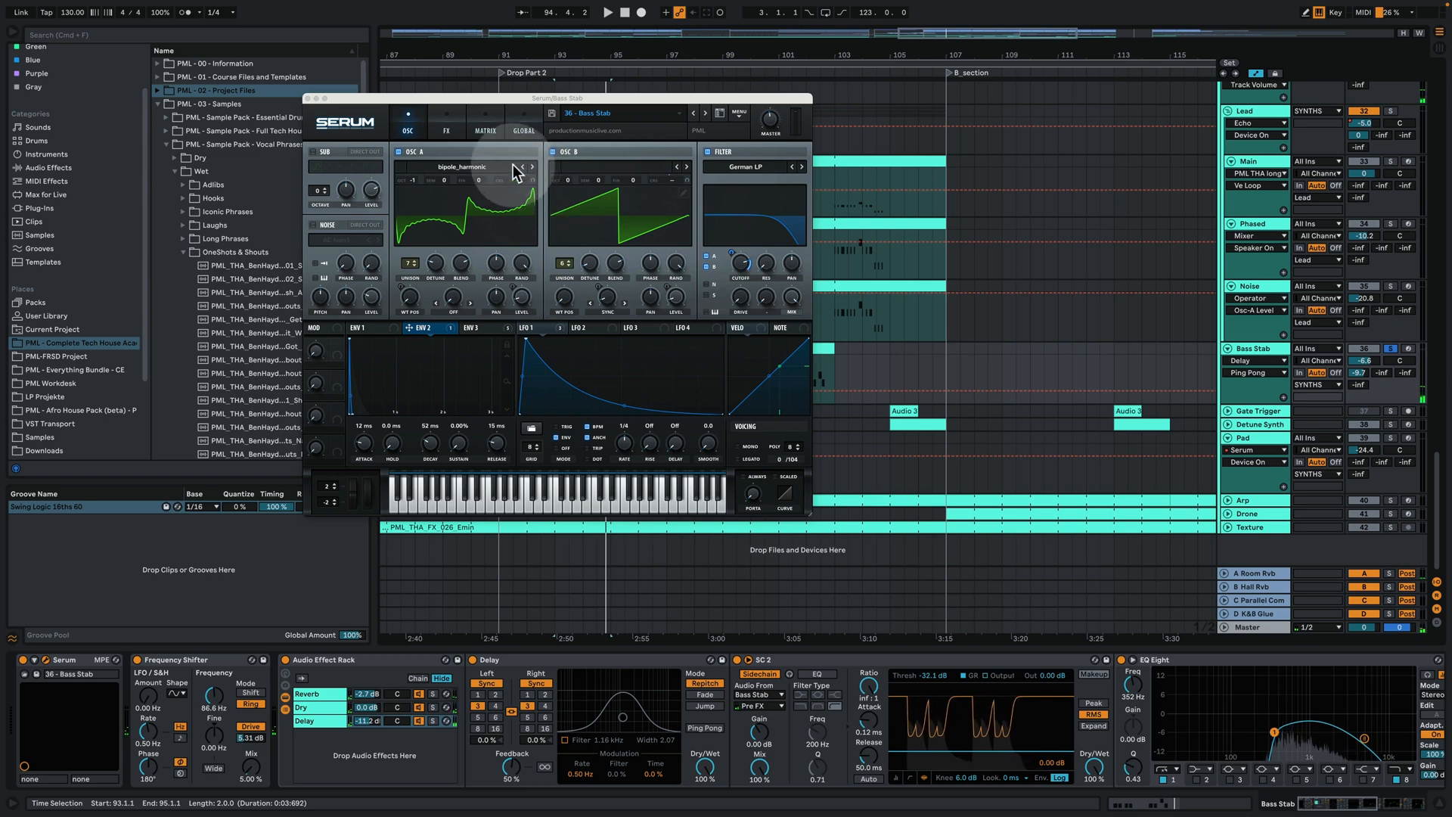
left_click(444, 126)
left_click_drag(810, 198, 806, 155)
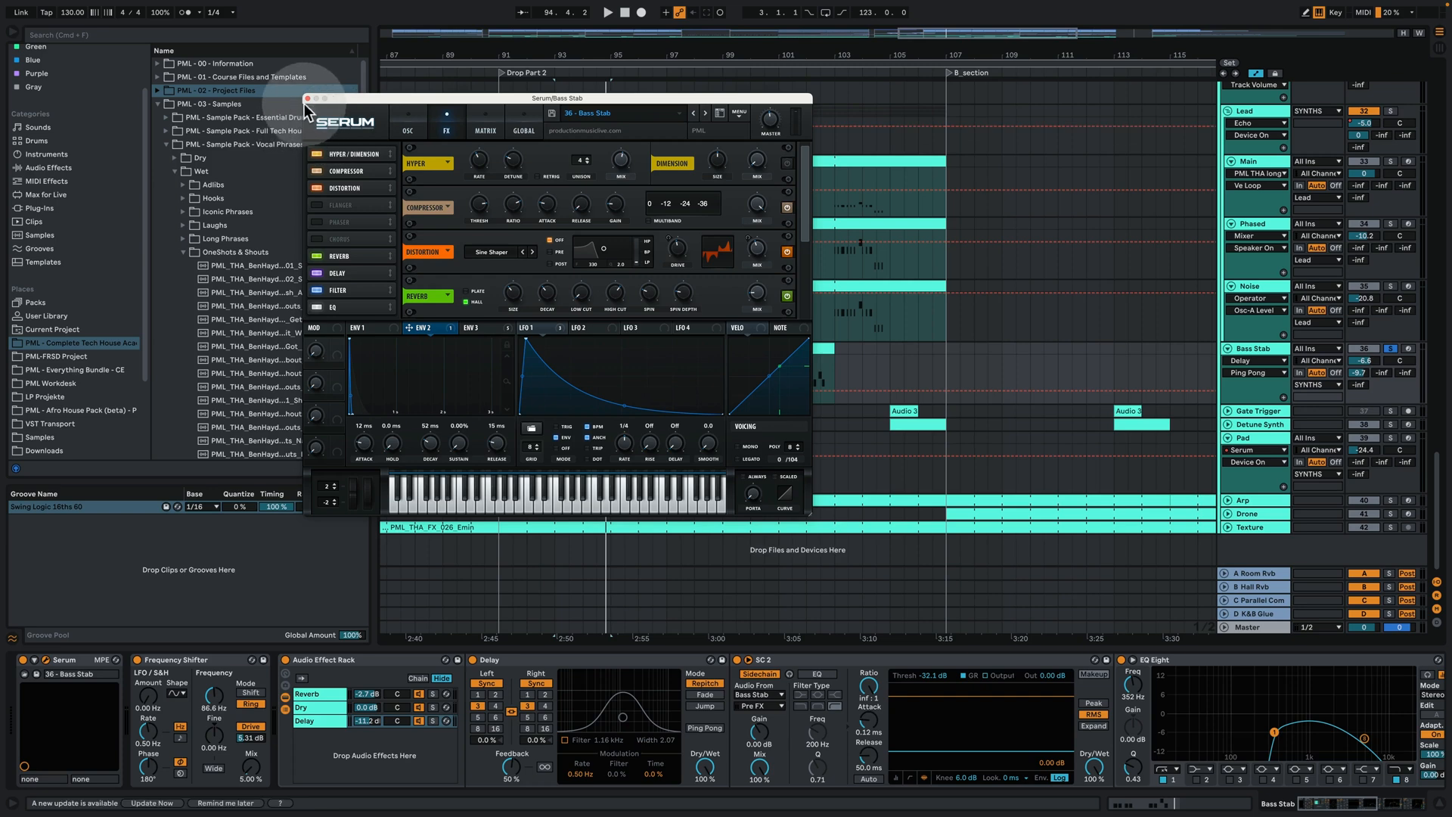
left_click(307, 99)
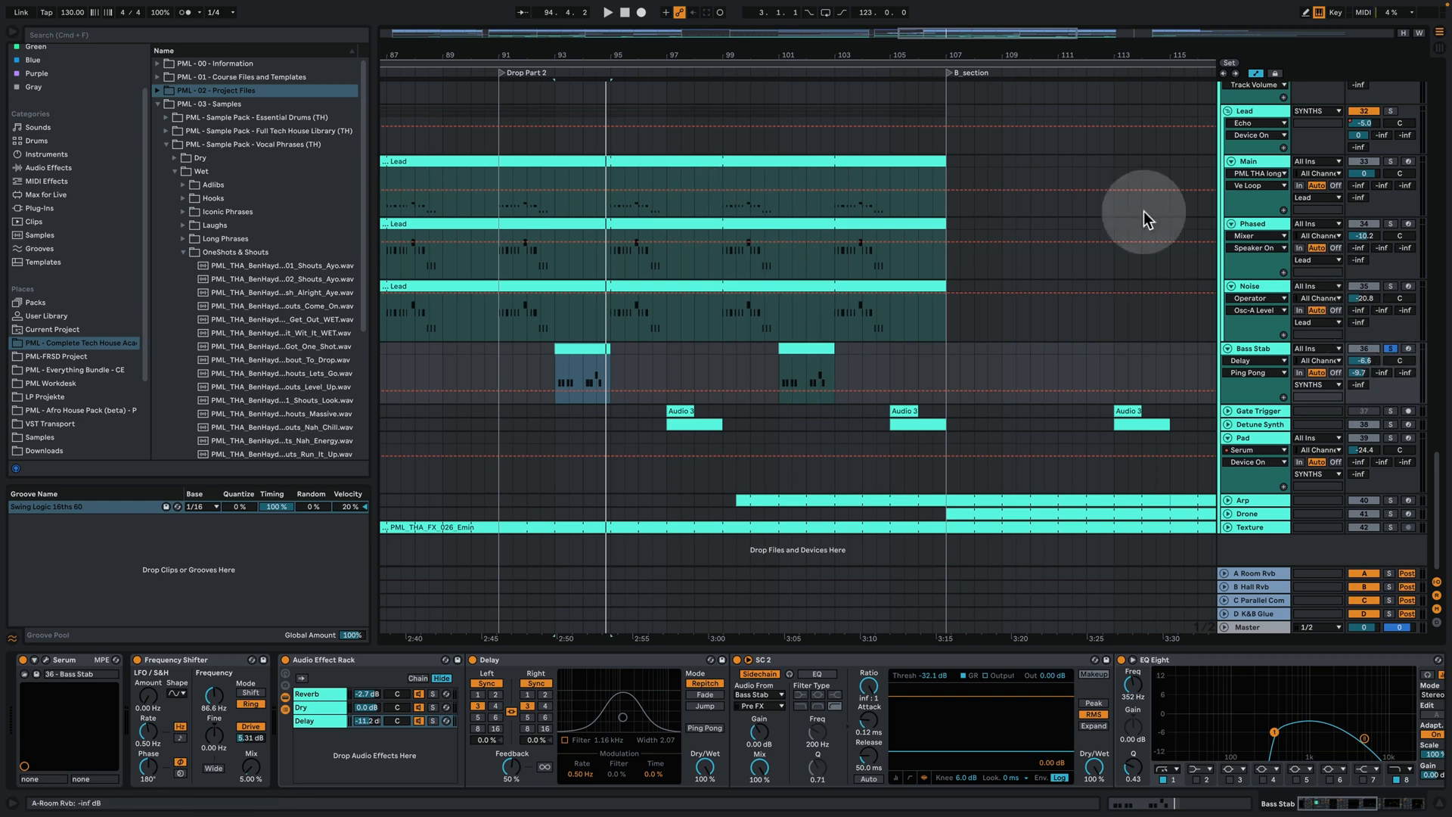
Unfold the Detune Synth track, solo it, and play its clip from bar 97
left_click(1226, 424)
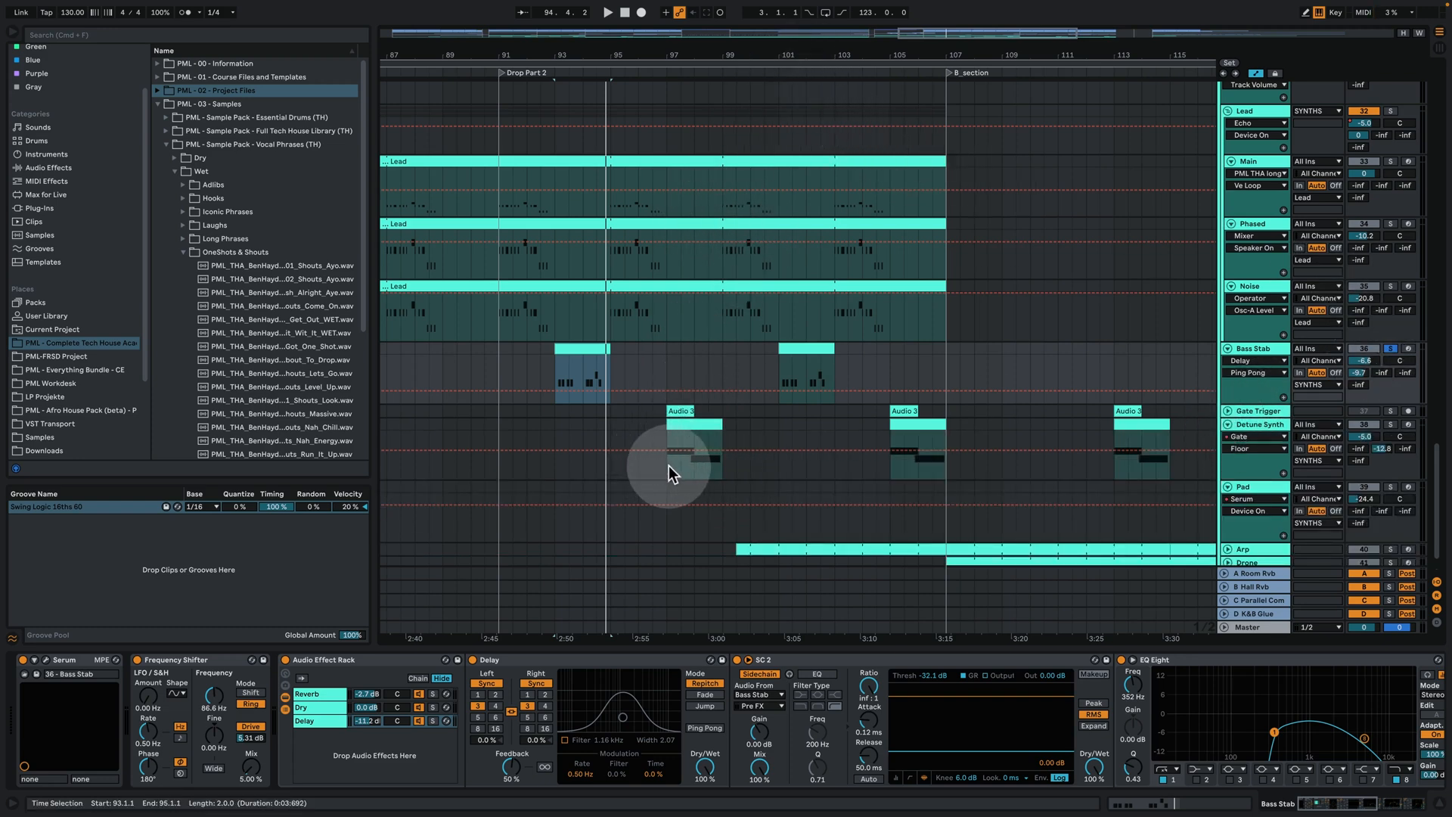
left_click(669, 472)
left_click(1390, 424)
key("space")
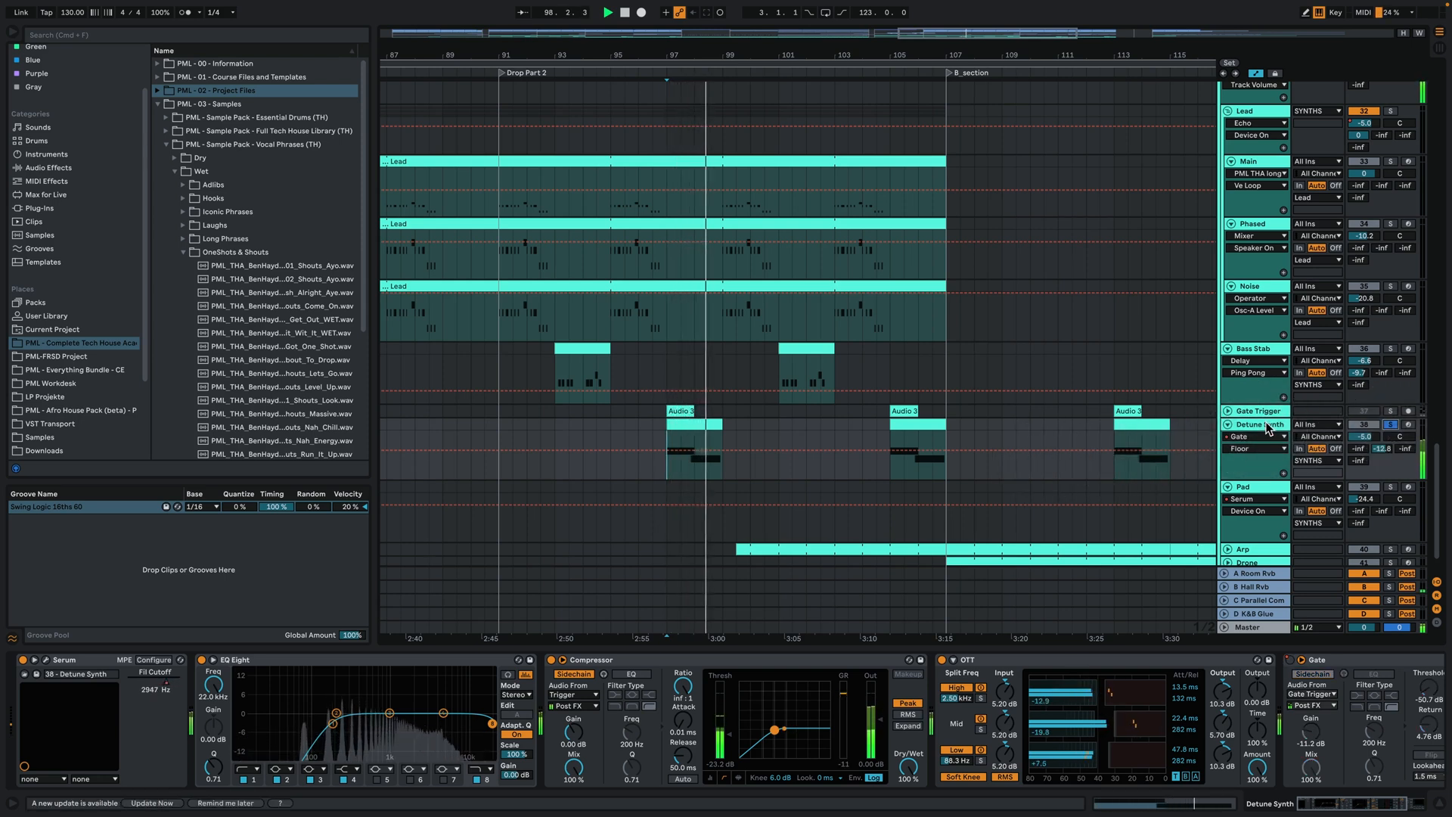
left_click(579, 347)
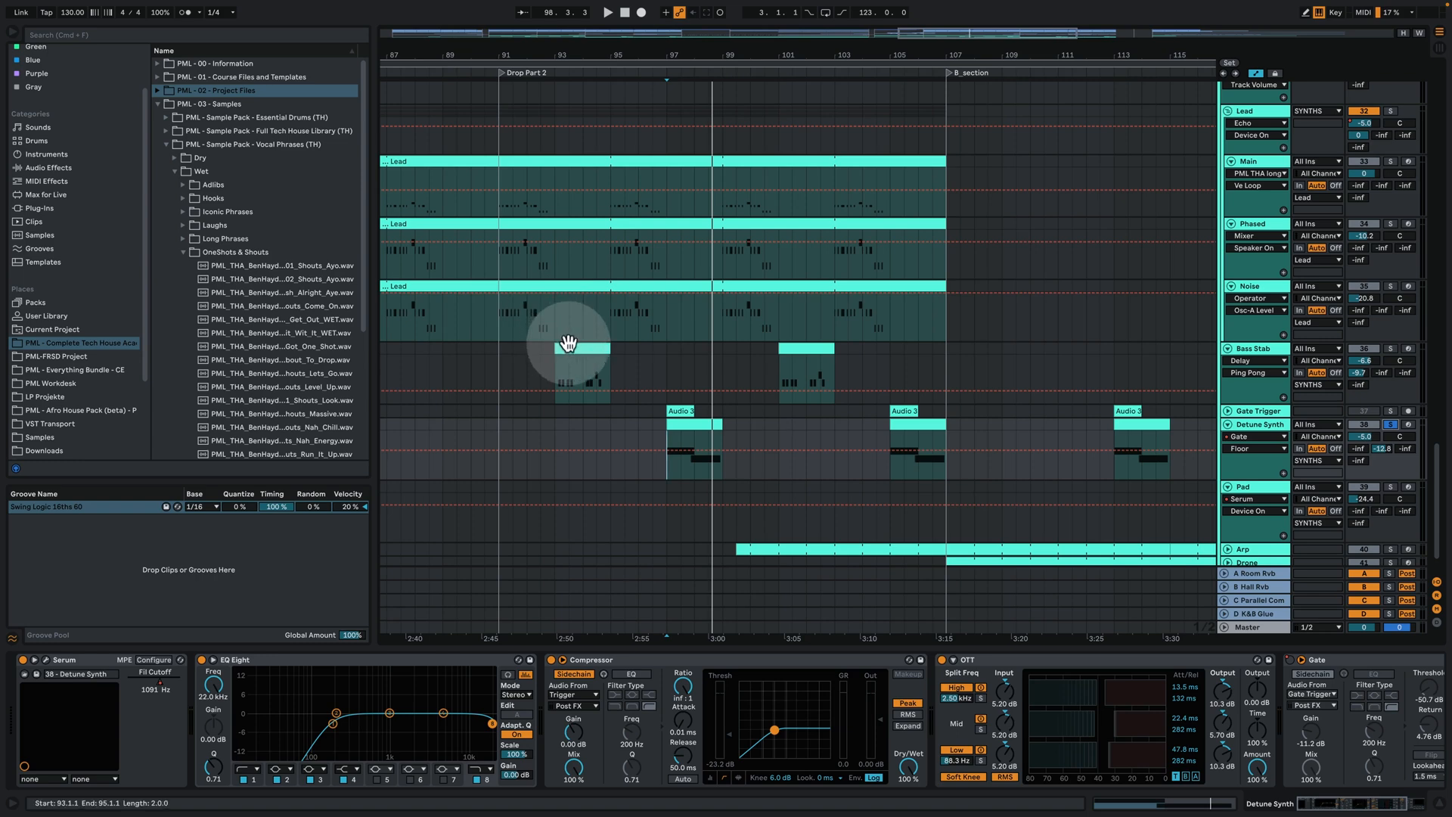
Play the soloed Detune Synth clip from bar 97 and examine the oscillator and filter settings in its Serum patch
key("space")
left_click(717, 424)
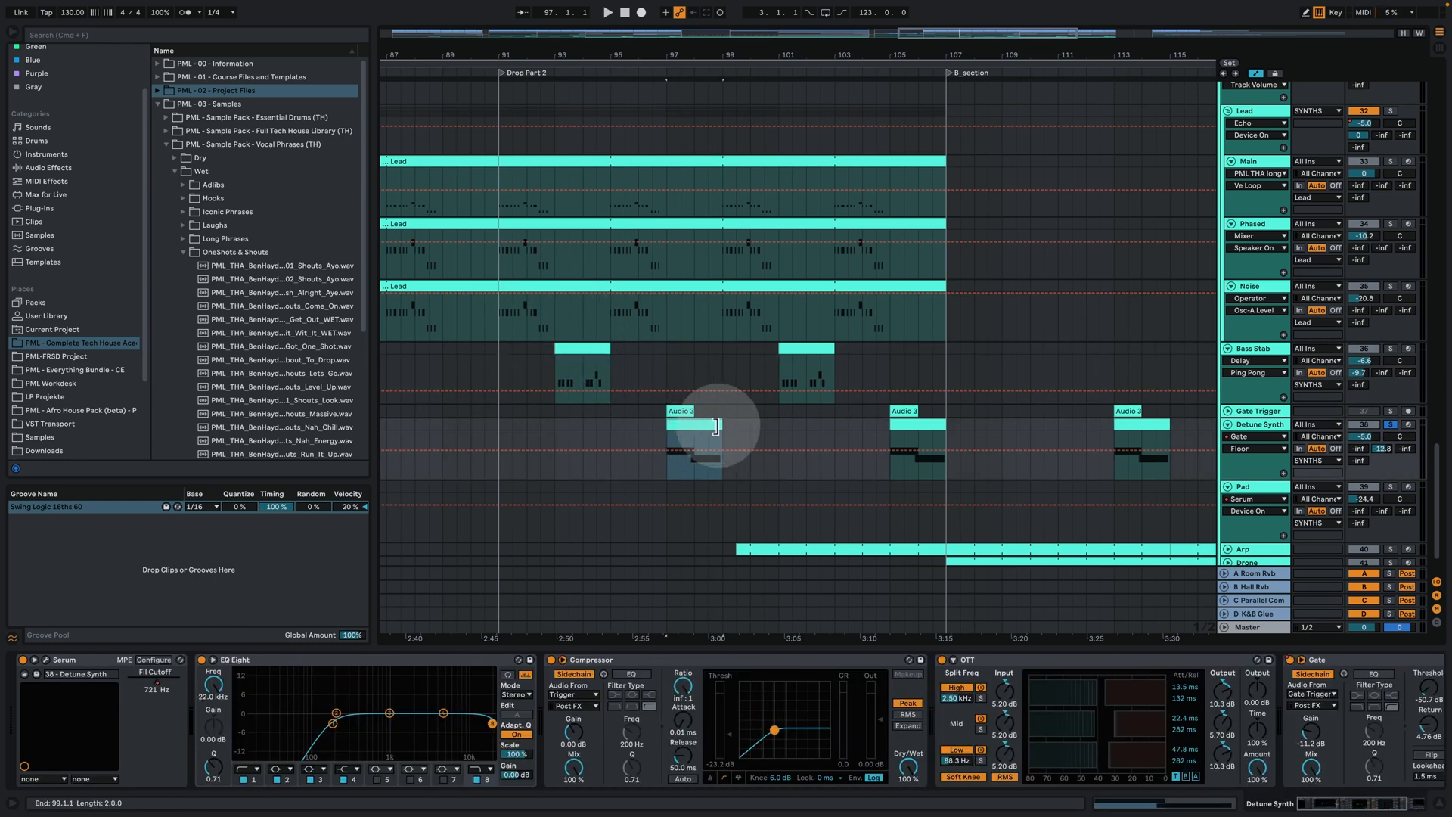
left_click(75, 677)
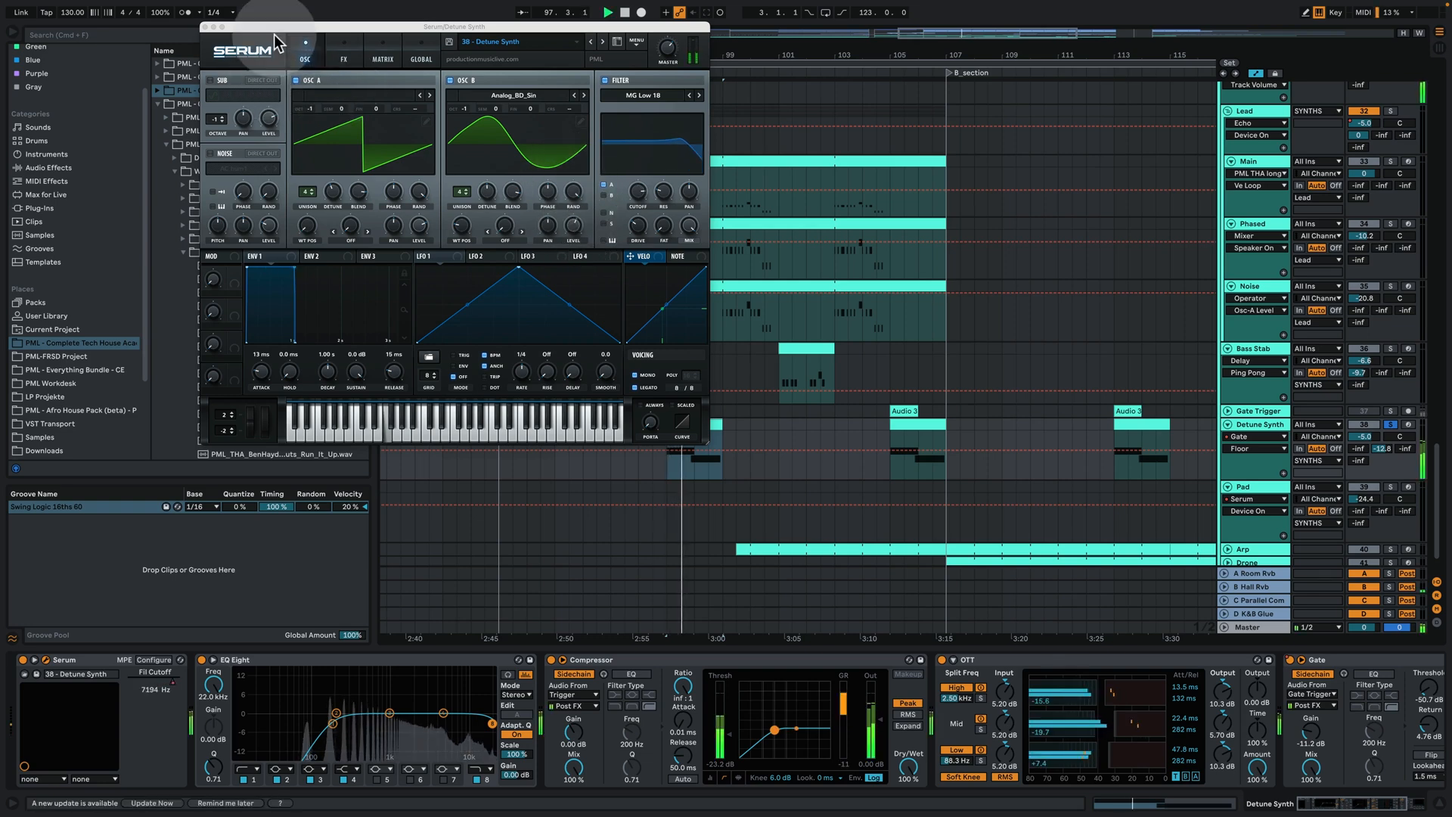
left_click(204, 26)
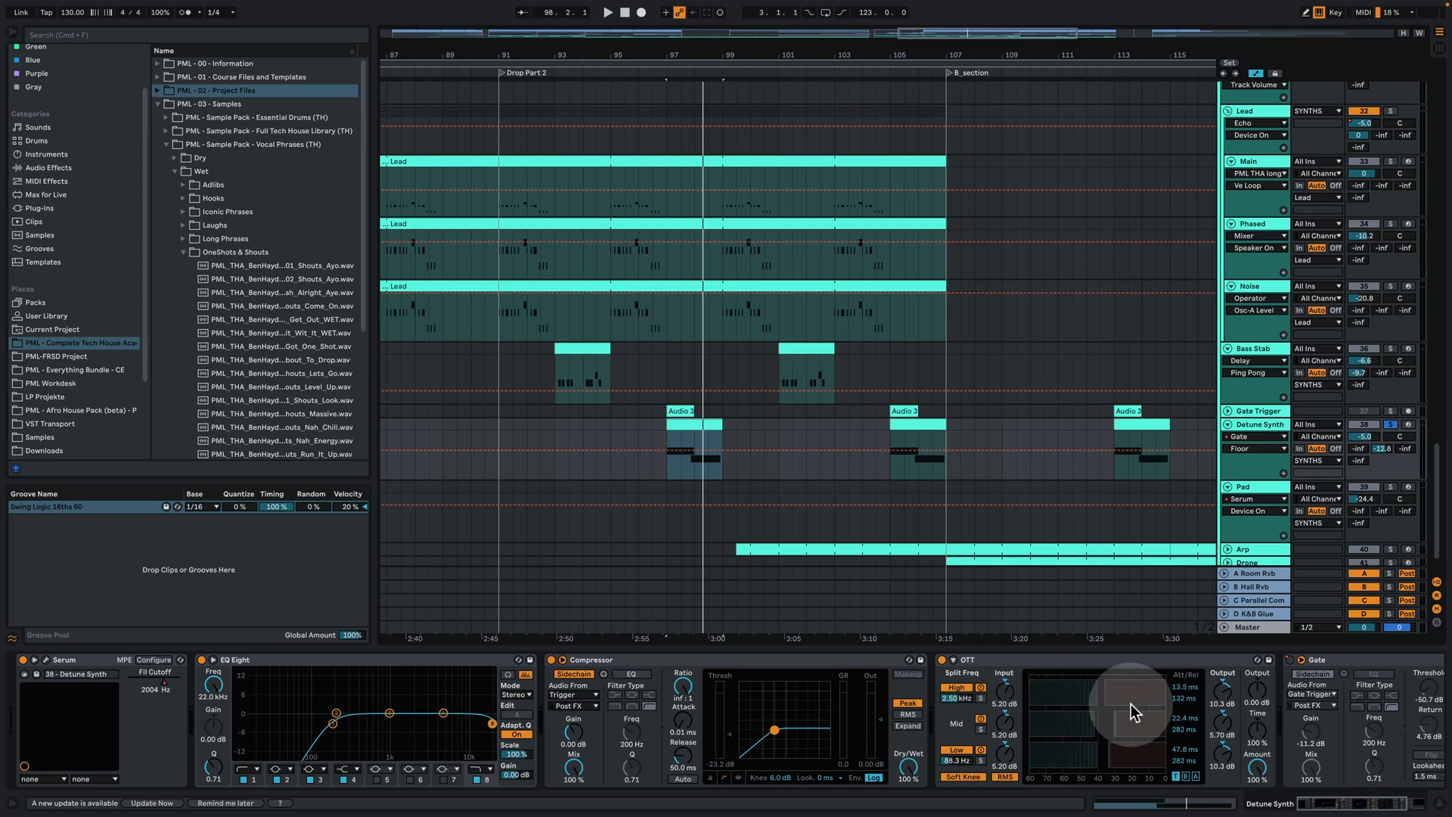
Unfold the Gate Trigger track, solo it, and play its audio clip from bar 97
left_click(1338, 807)
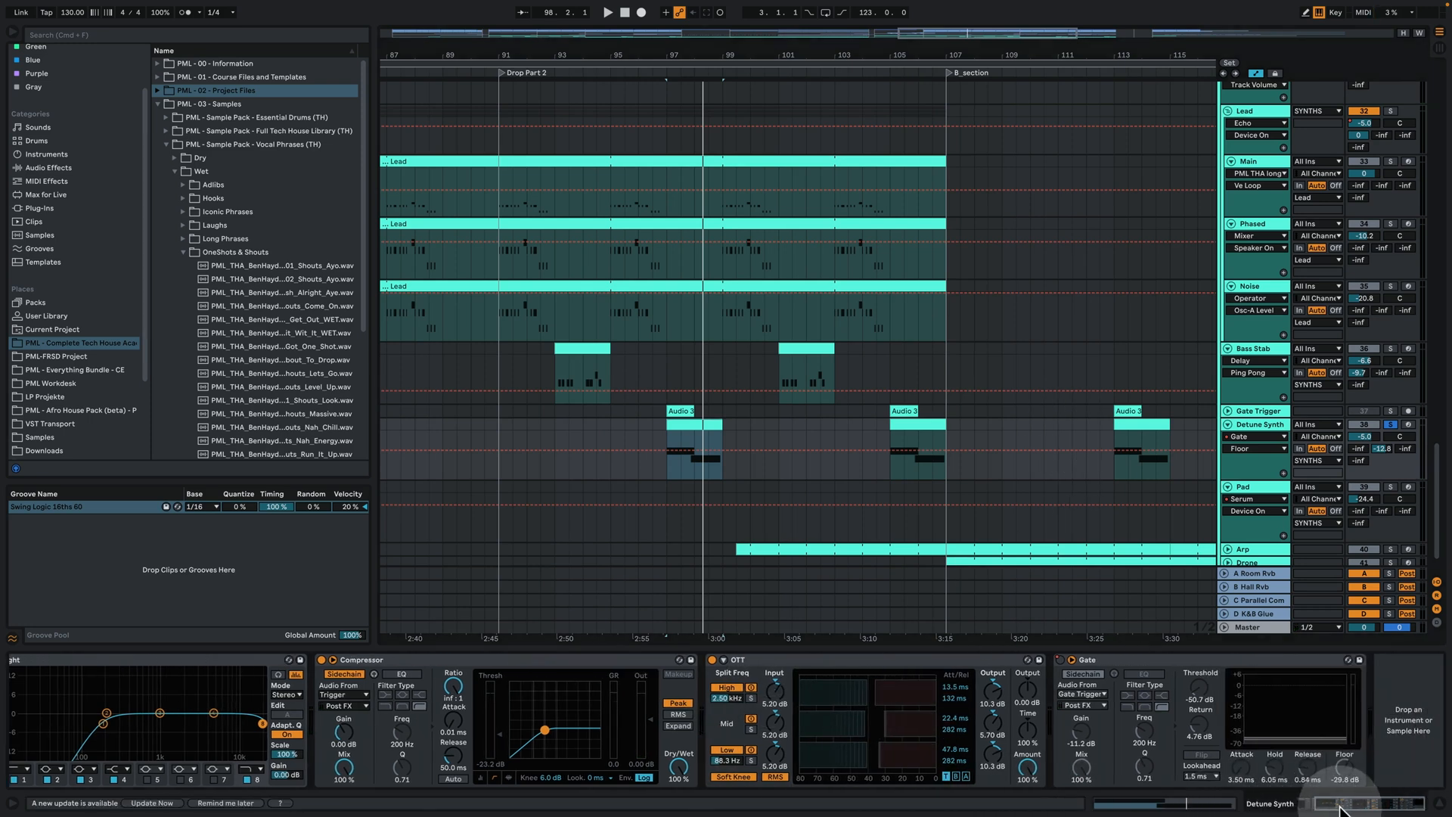
left_click(840, 538)
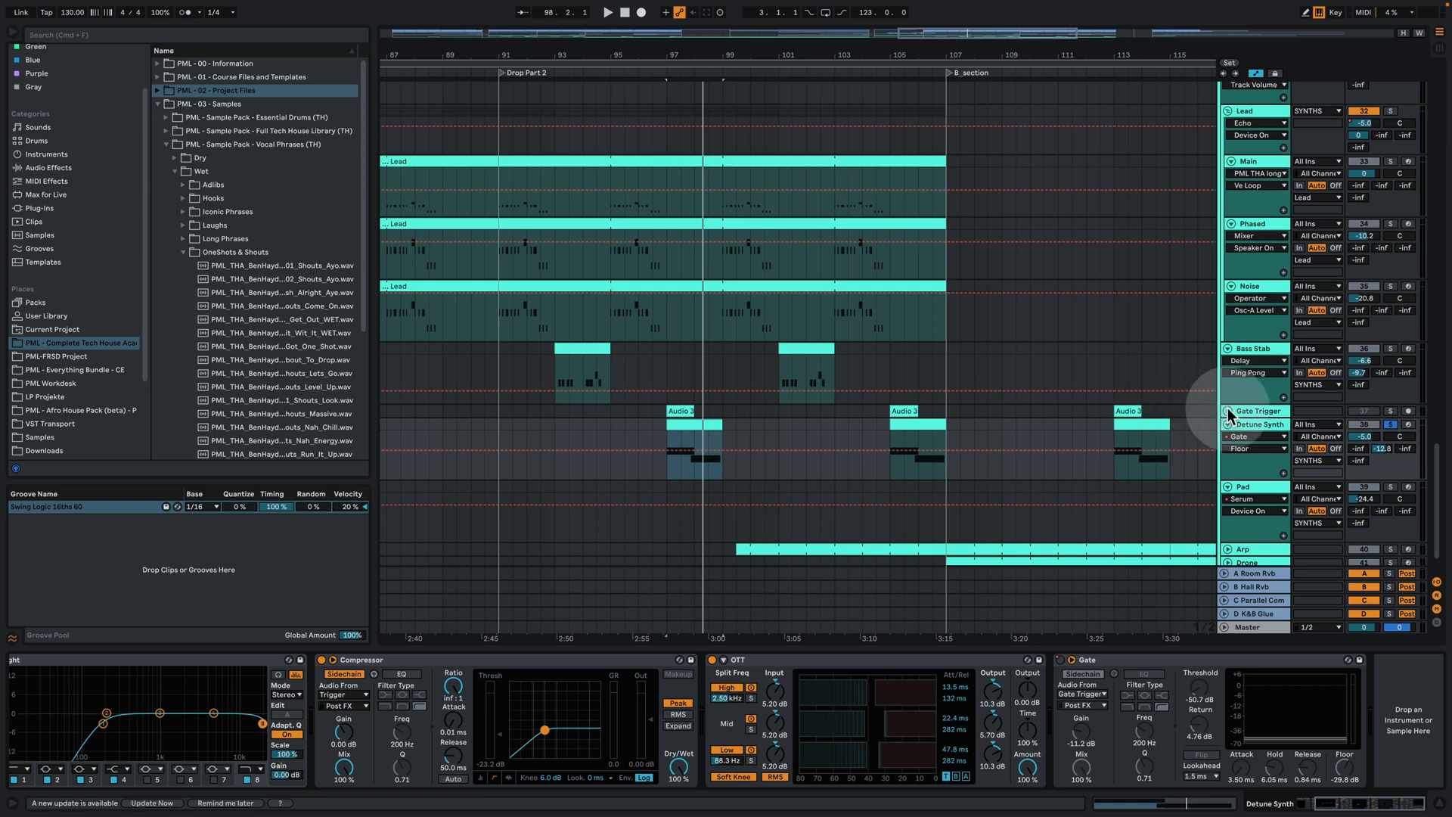
left_click(1227, 410)
left_click(691, 412)
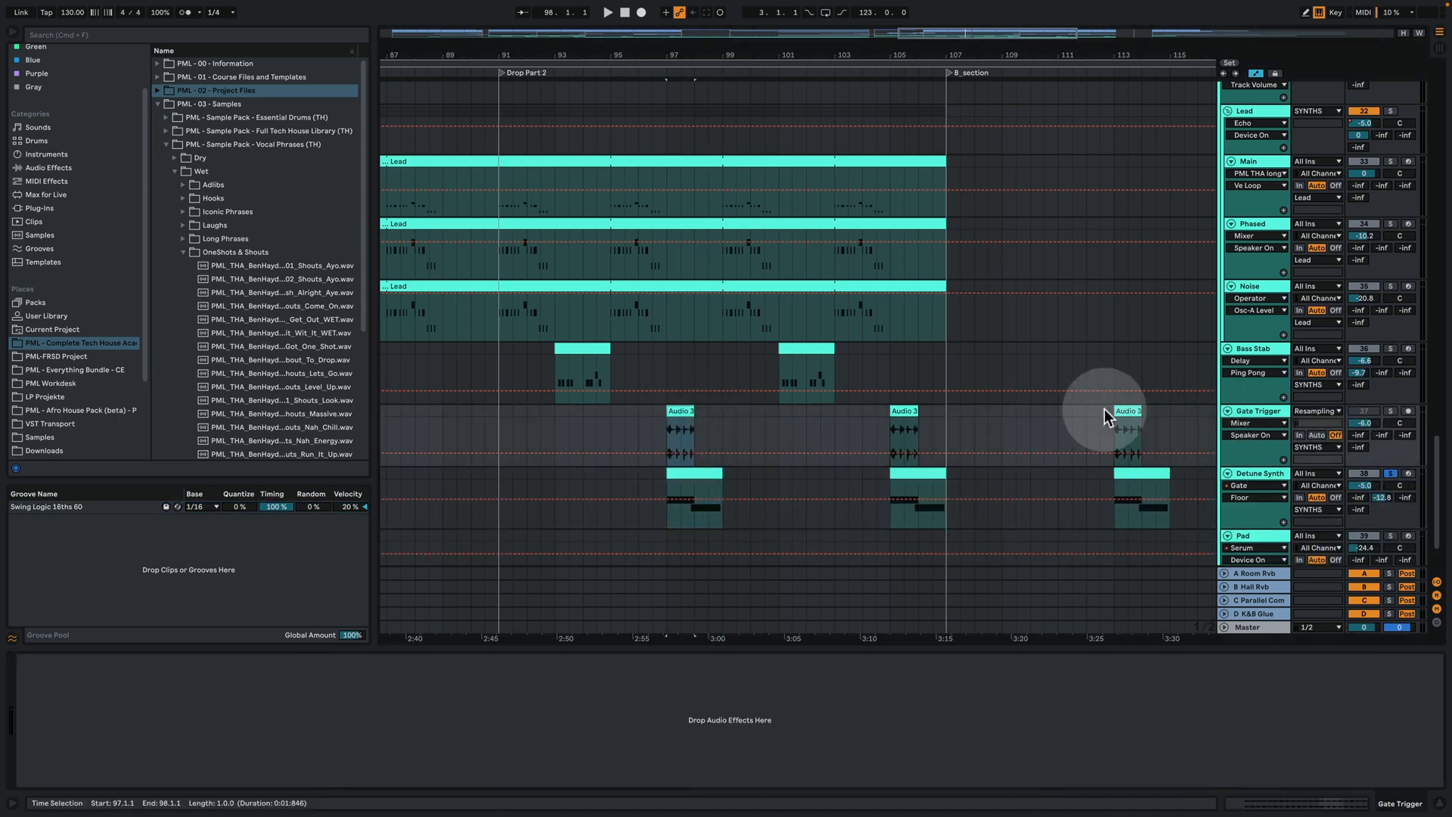
left_click(1390, 411)
key("space")
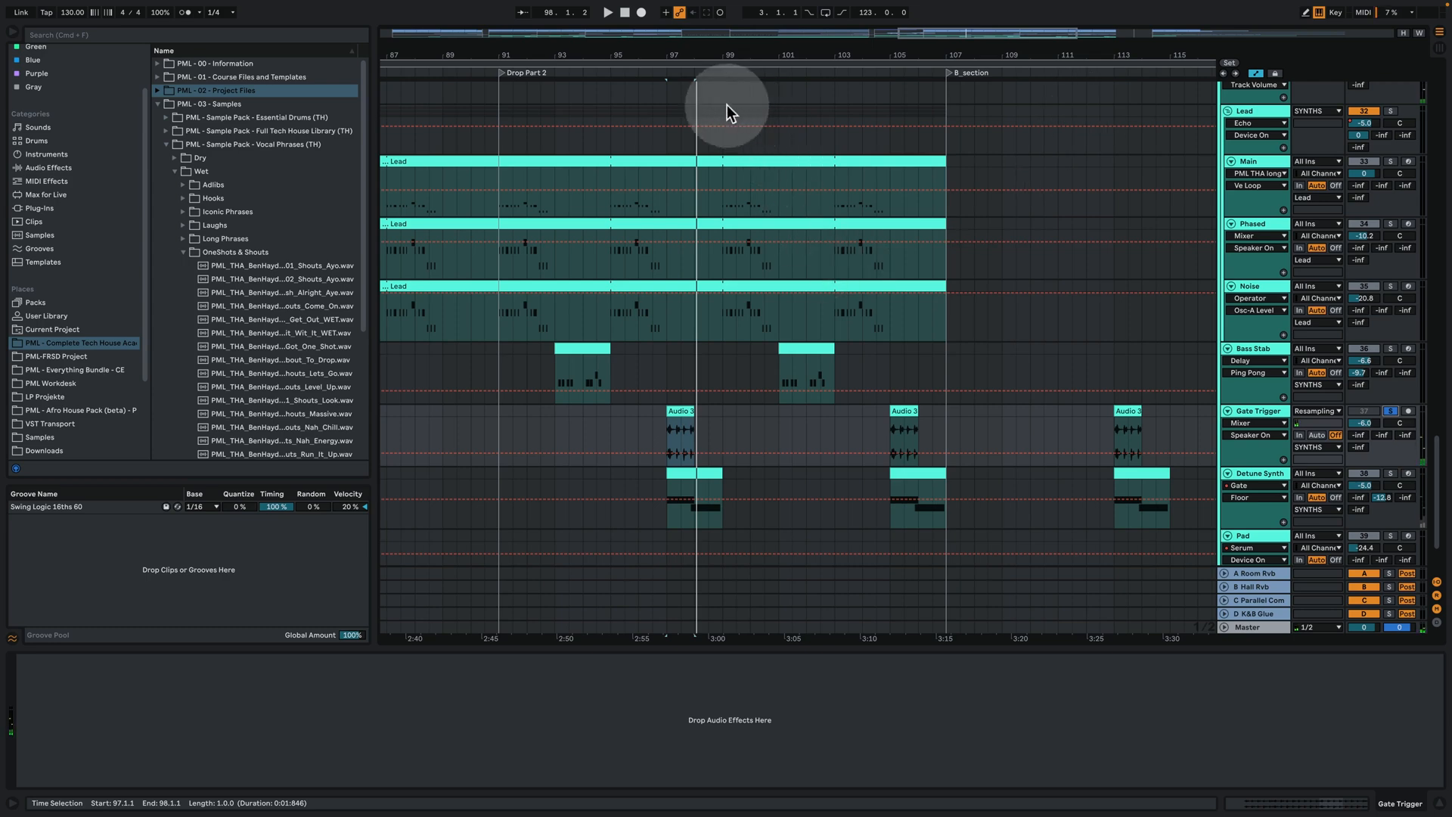
left_click_drag(680, 56, 679, 130)
key("space")
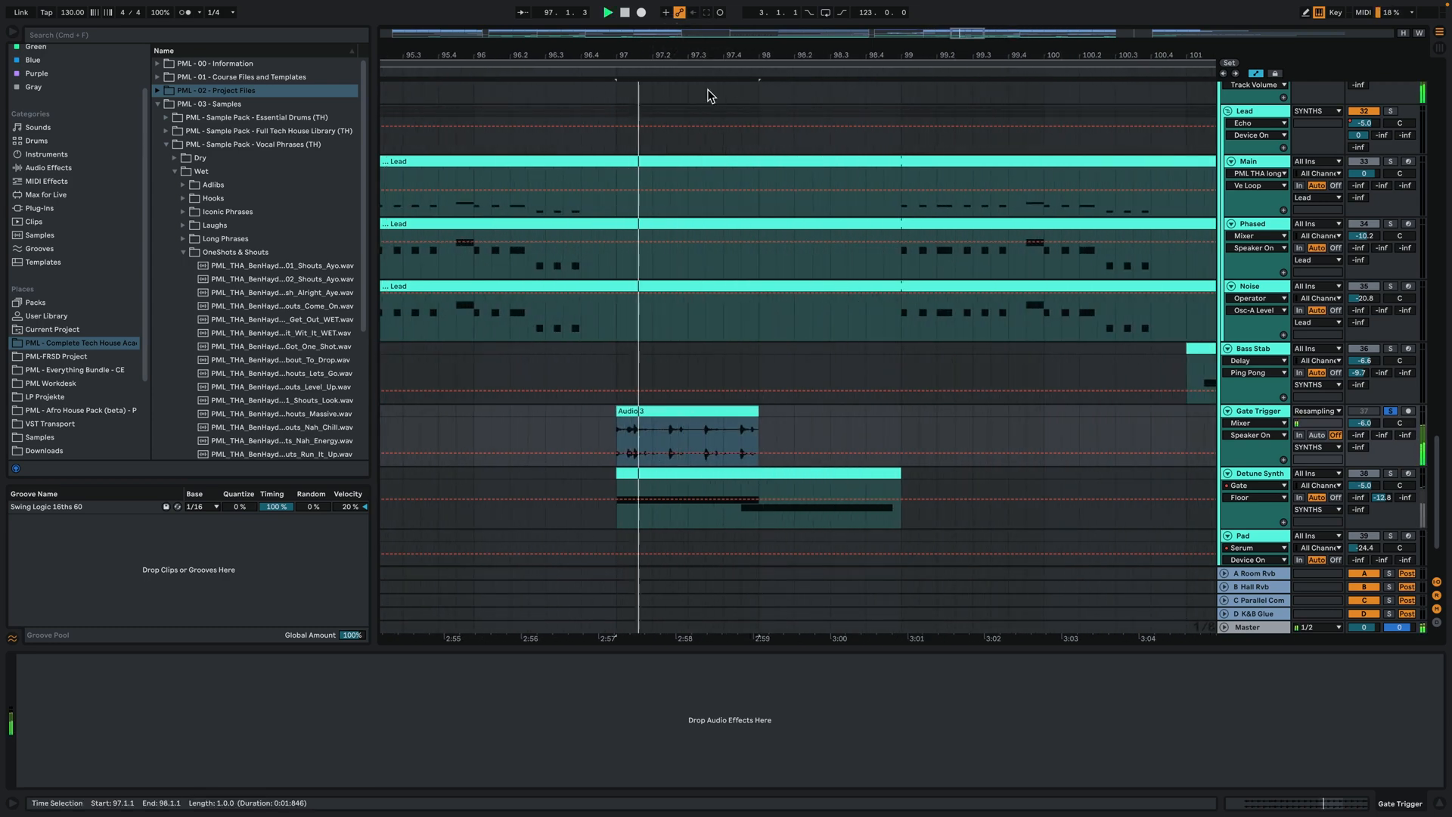
Solo the Detune Synth alongside the Gate Trigger and play both from bar 97
left_click(1282, 480)
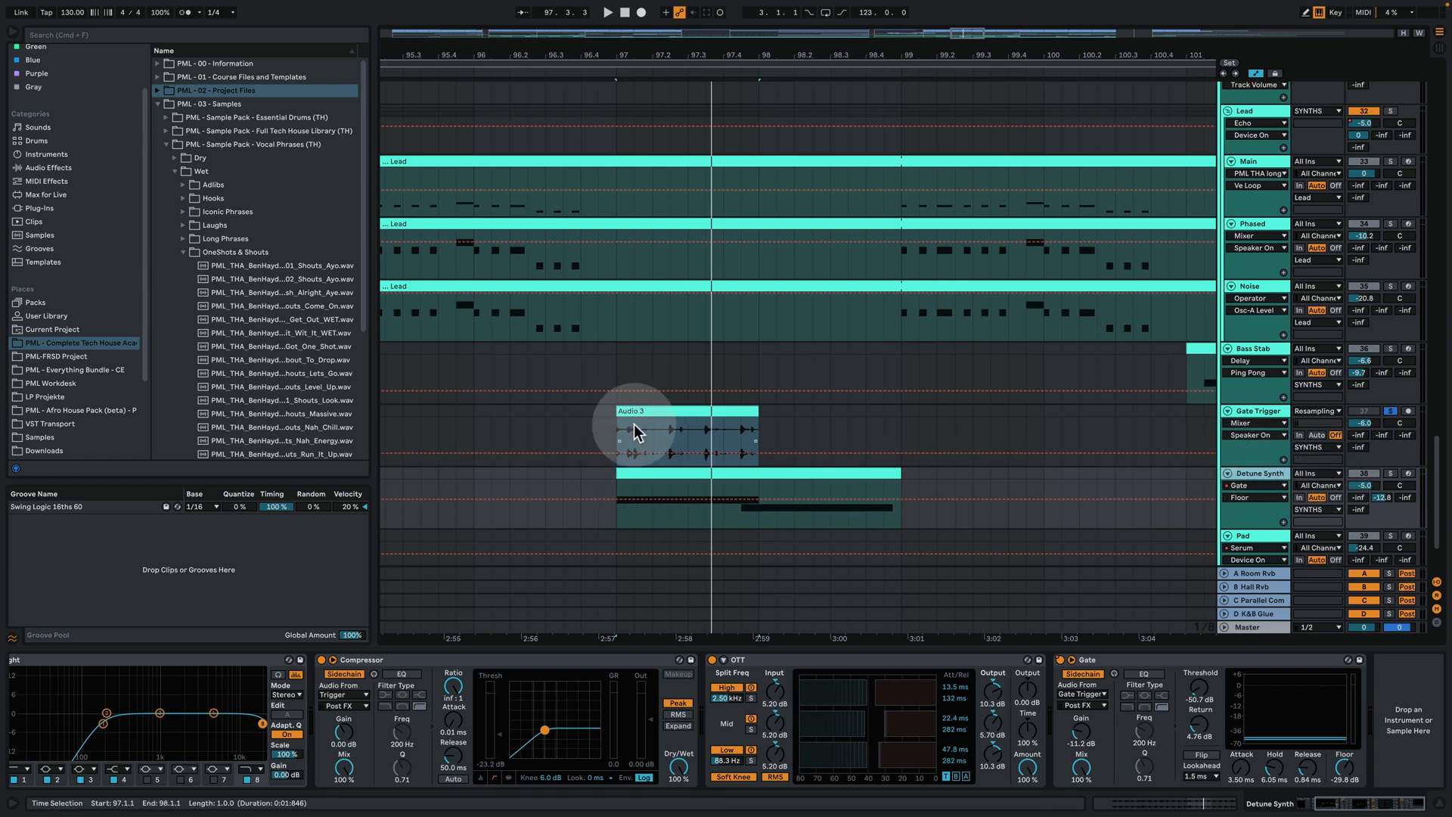
left_click(1390, 475)
key("space")
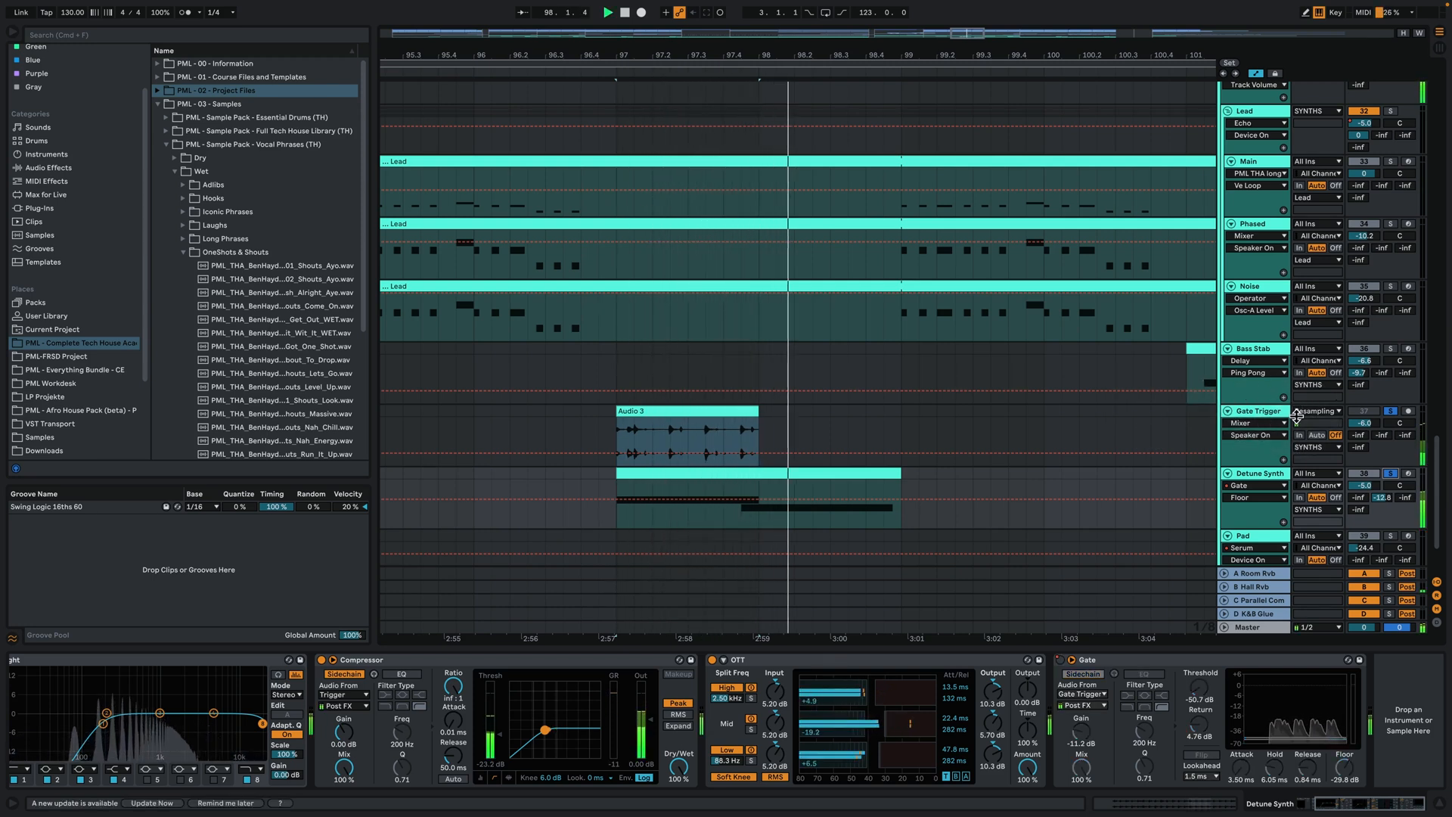
key("space")
Unsolo the Gate Trigger and play the gated Detune Synth on its own from bar 97
left_click(1390, 413)
key("space")
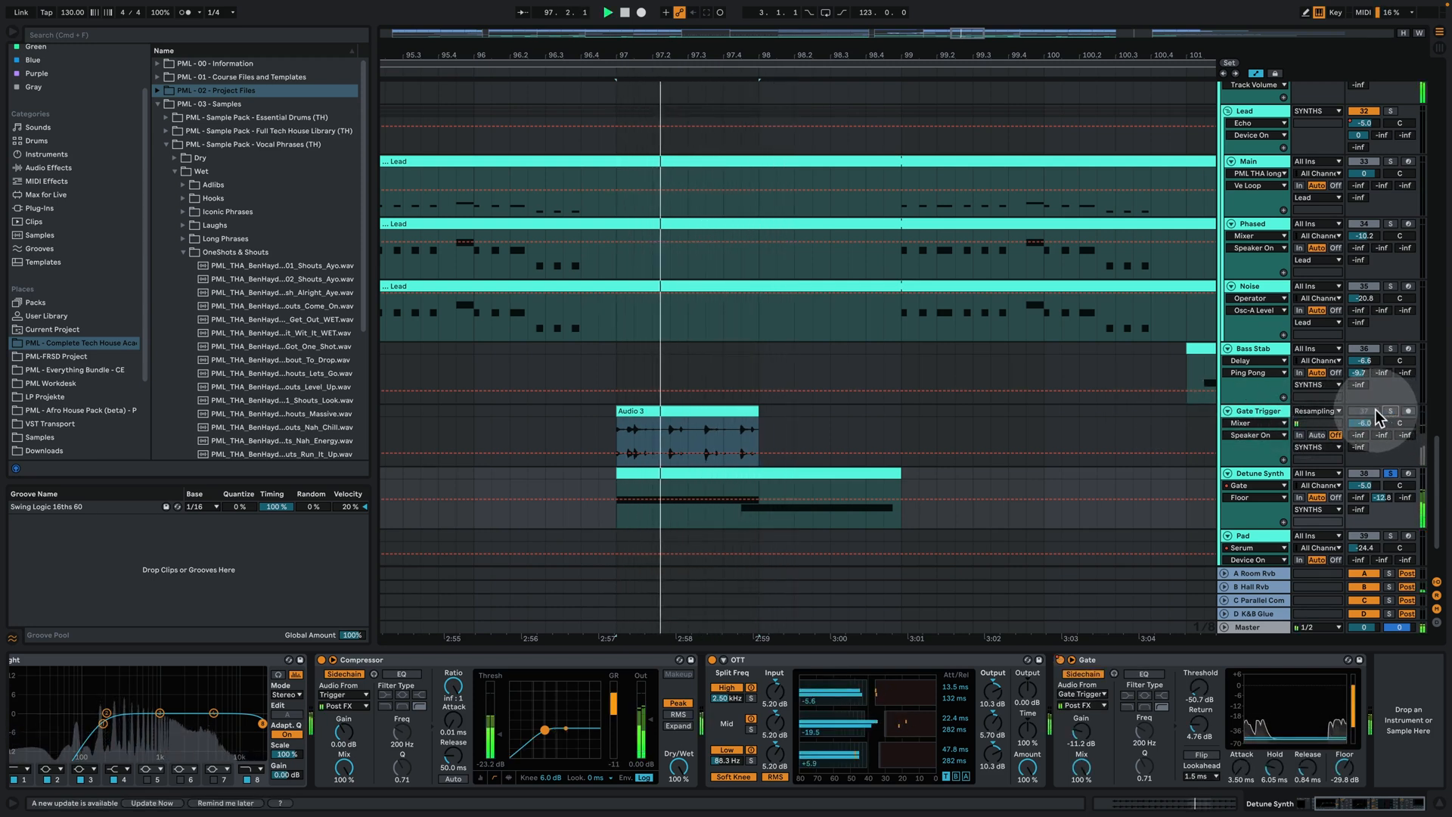
left_click_drag(812, 57, 820, 34)
key("space")
Unsolo the Detune Synth and play the synth parts together from bar 91 through the Detune Synth clip
left_click(1390, 474)
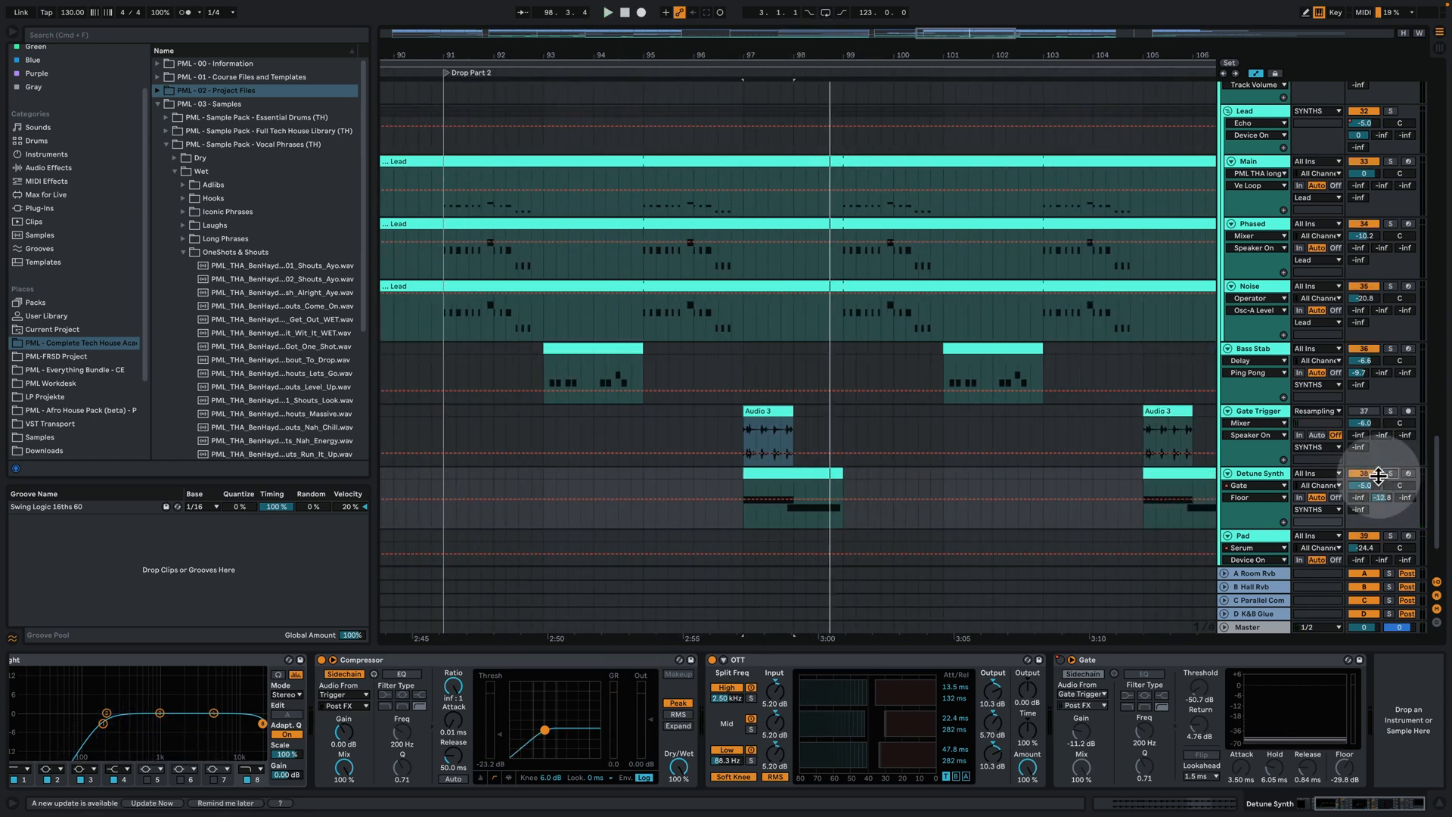
left_click(452, 354)
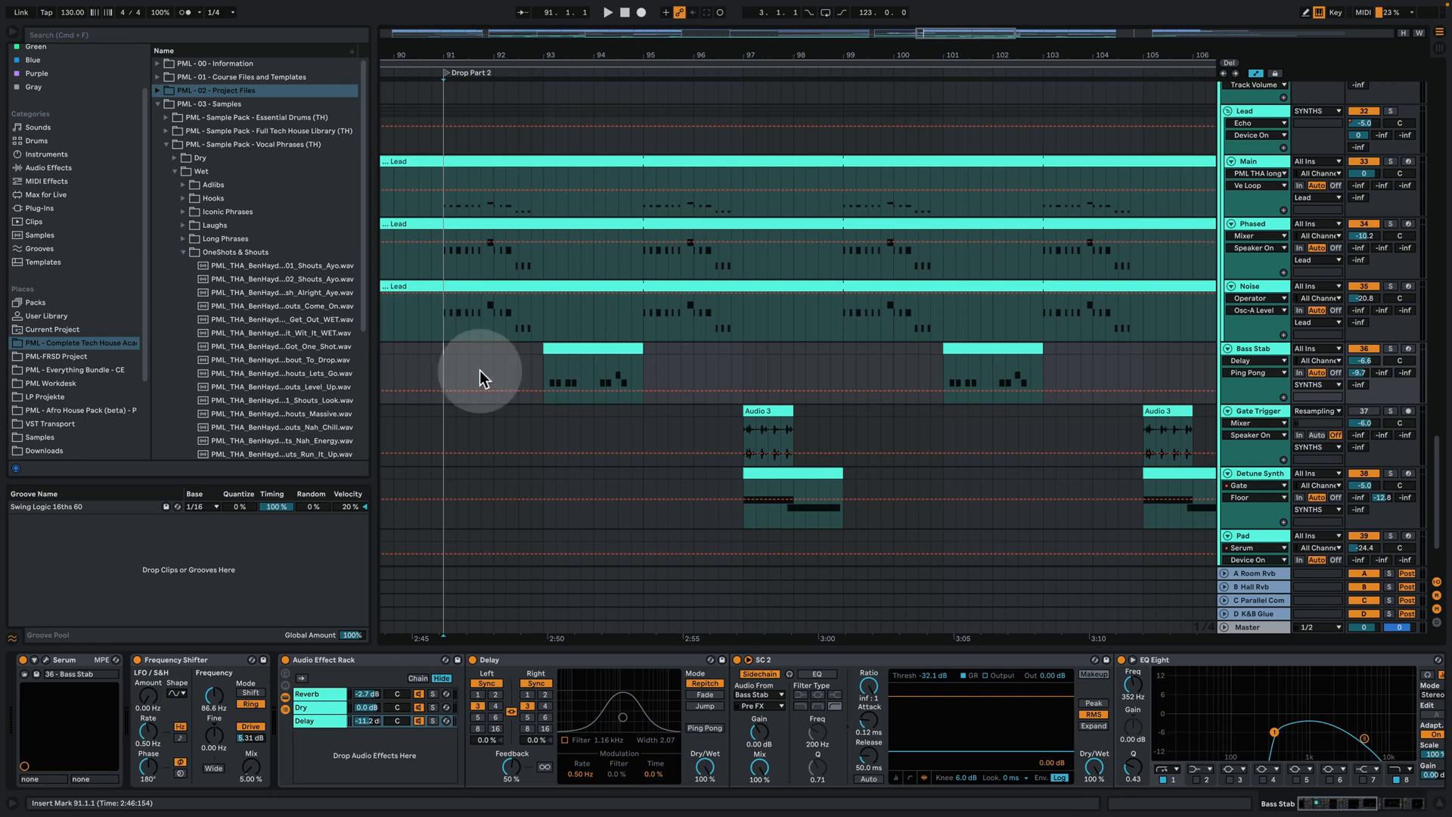
key("space")
left_click(1252, 472)
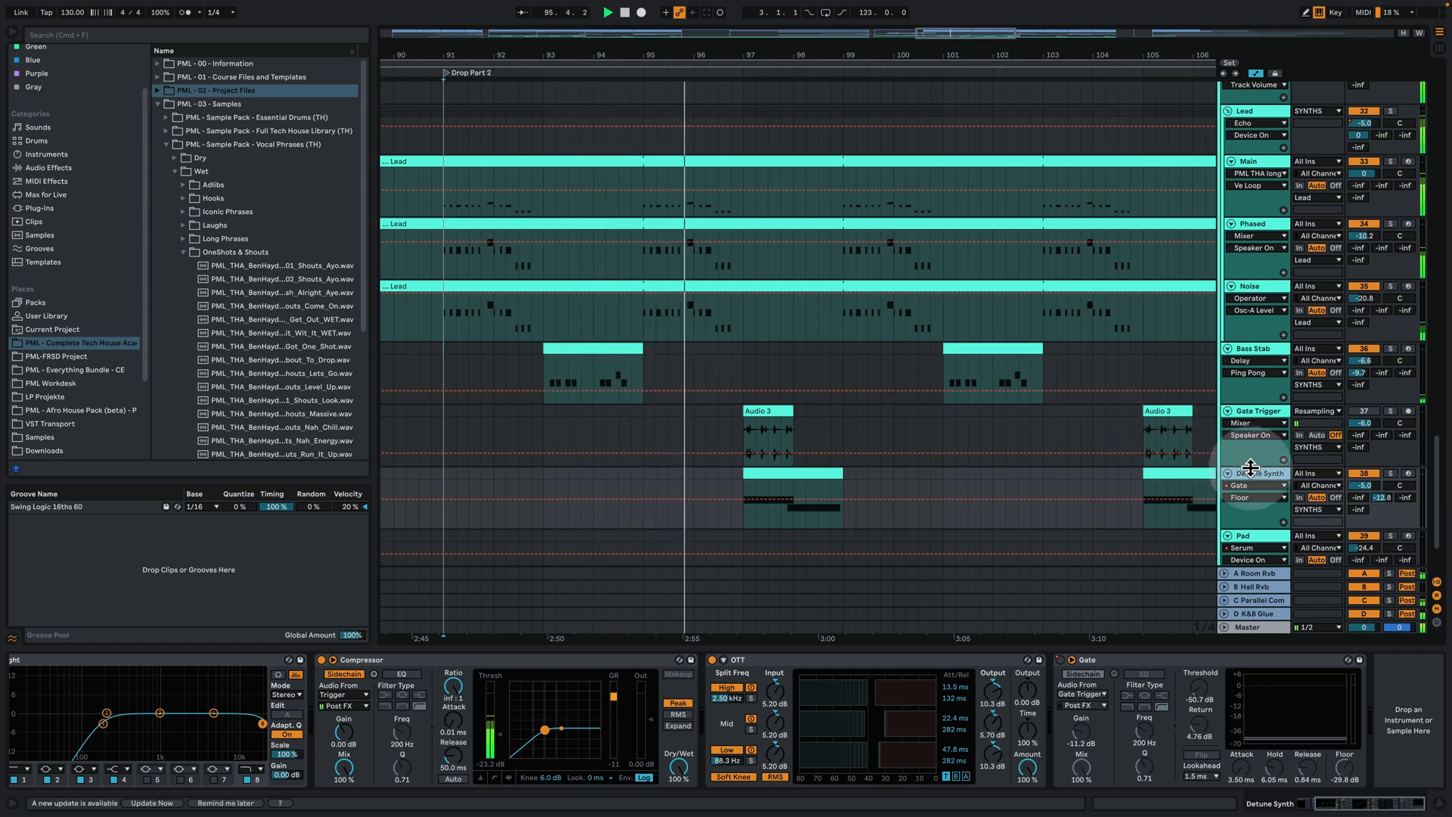
left_click(742, 470)
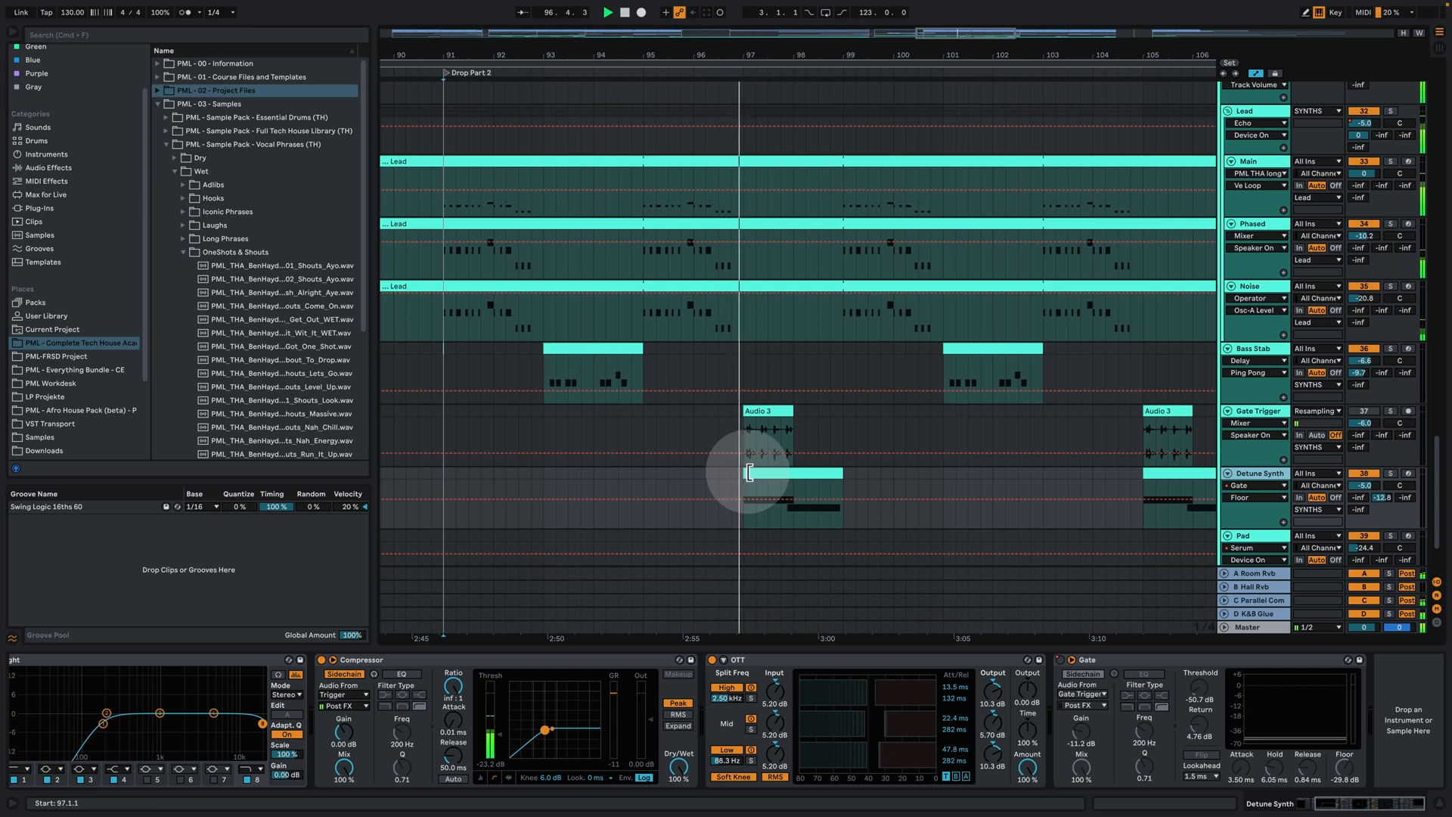
left_click_drag(749, 473, 831, 475)
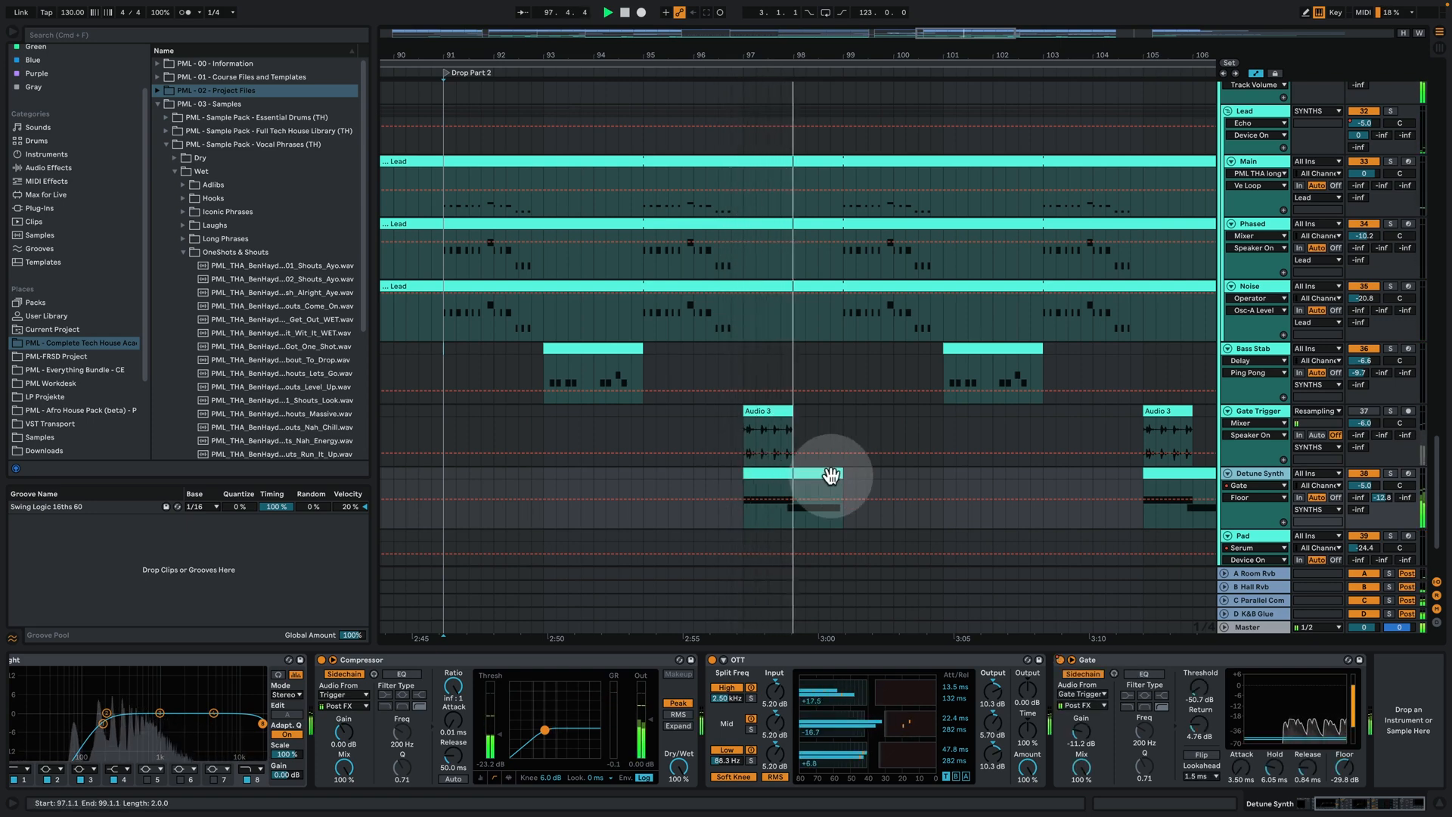
left_click_drag(837, 53, 837, 30)
Place the insert marker at bar 99 on the Main track and examine the vocal, kick, bass, drum and synth parts around it
scroll(956, 253, "up", 4)
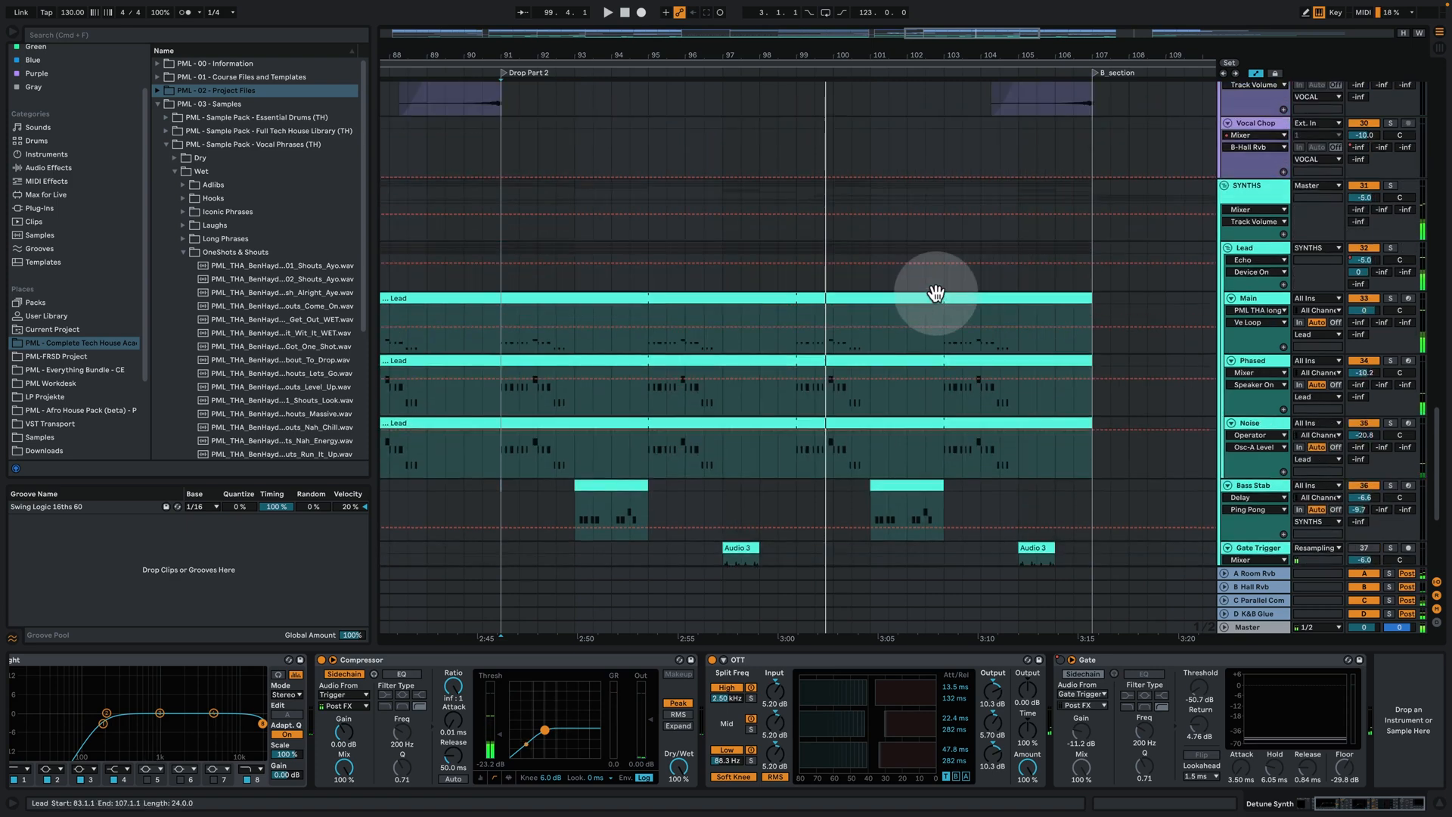
left_click(797, 343)
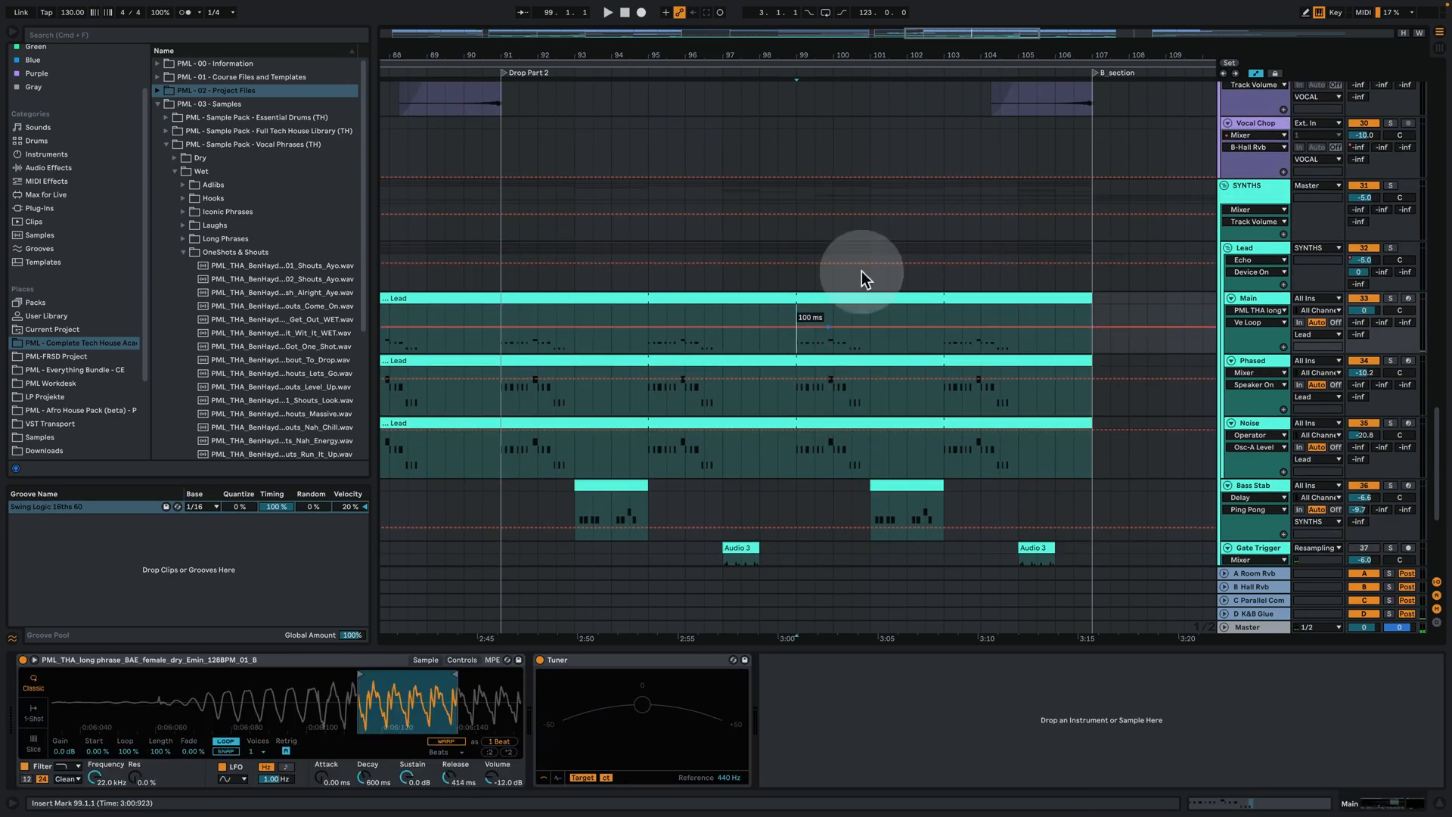
left_click_drag(803, 51, 803, 98)
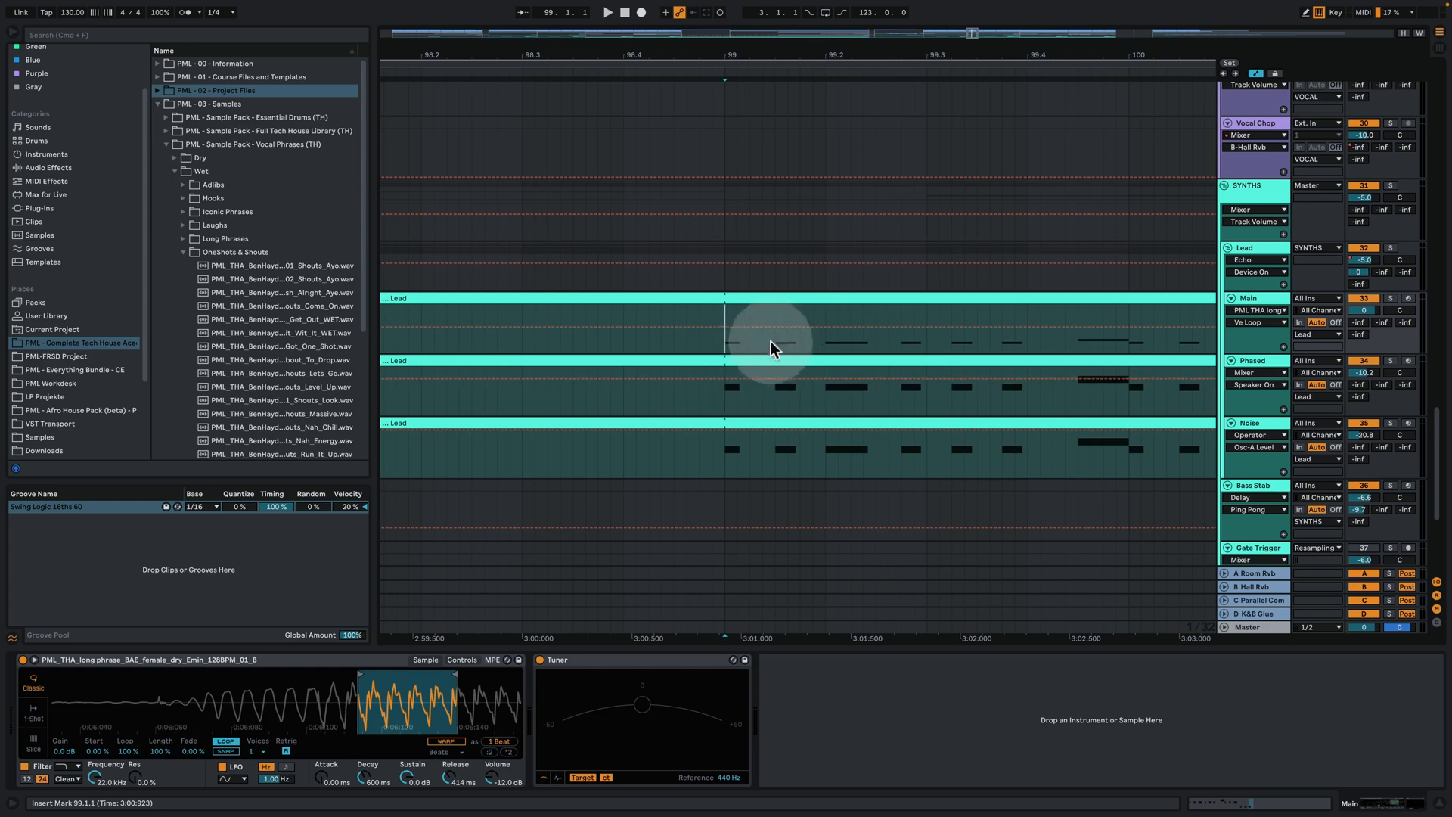
scroll(844, 363, "up", 15)
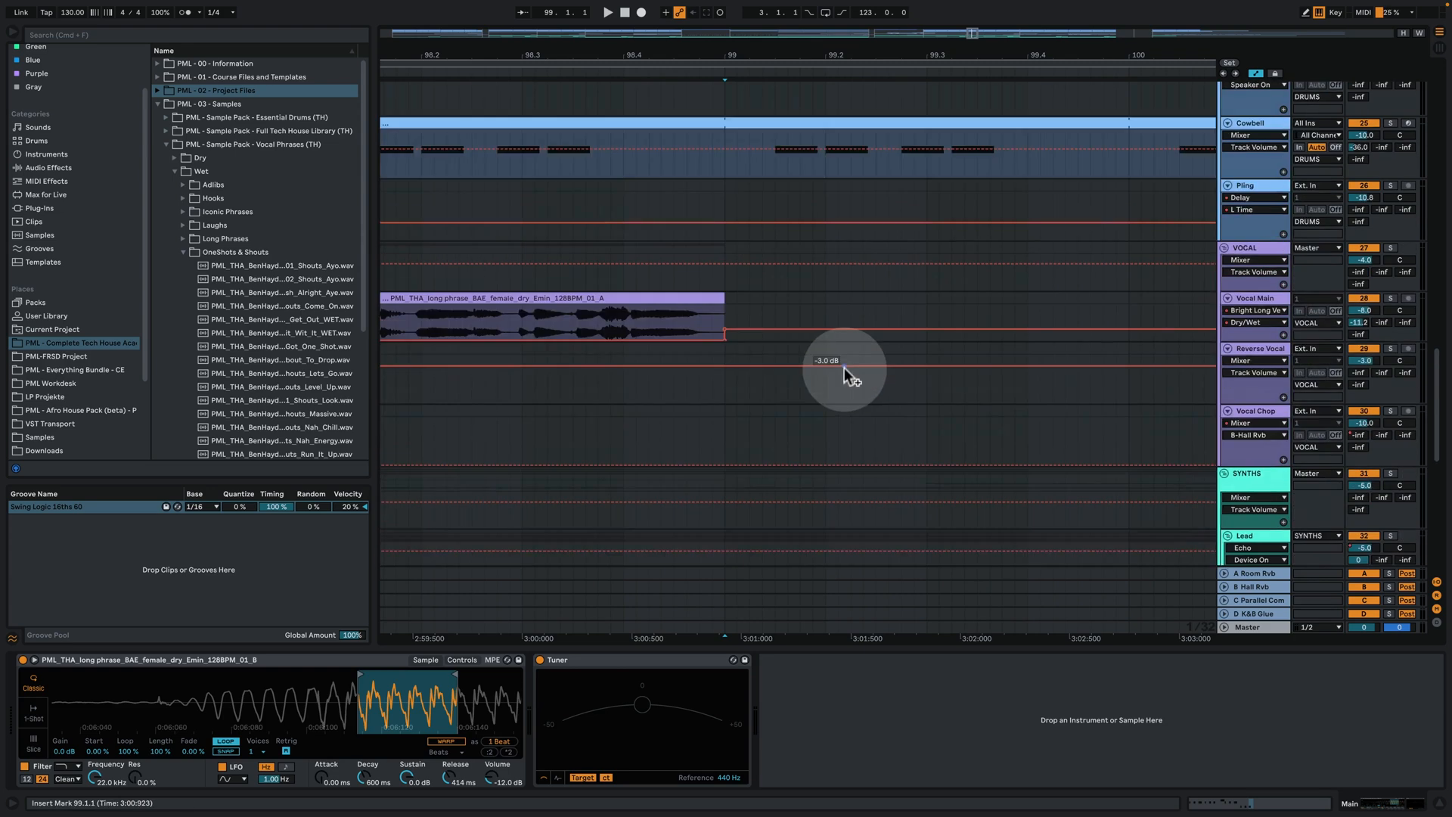
scroll(787, 250, "up", 10)
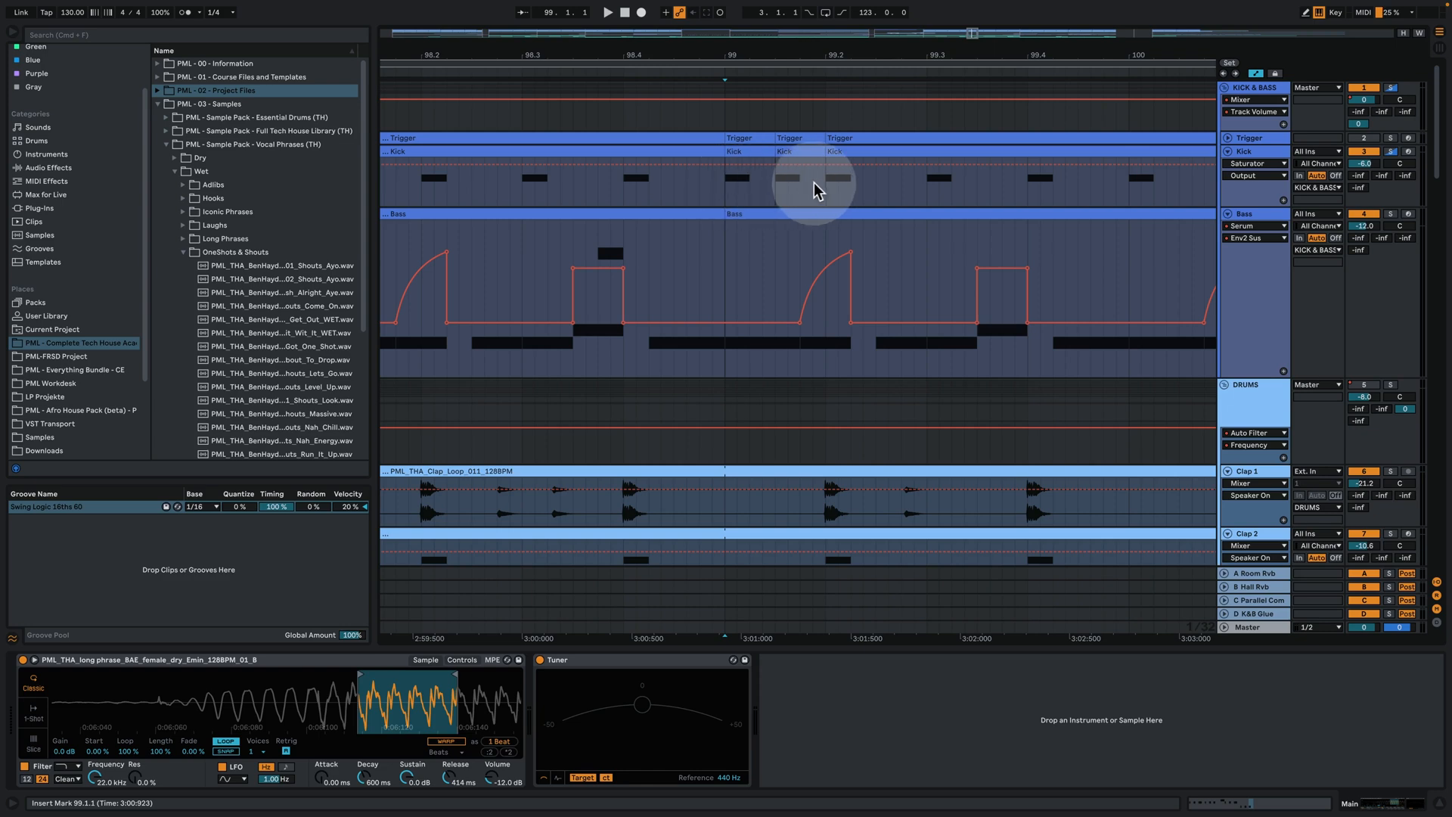
left_click_drag(839, 70, 835, 55)
scroll(836, 227, "down", 3)
scroll(840, 287, "down", 15)
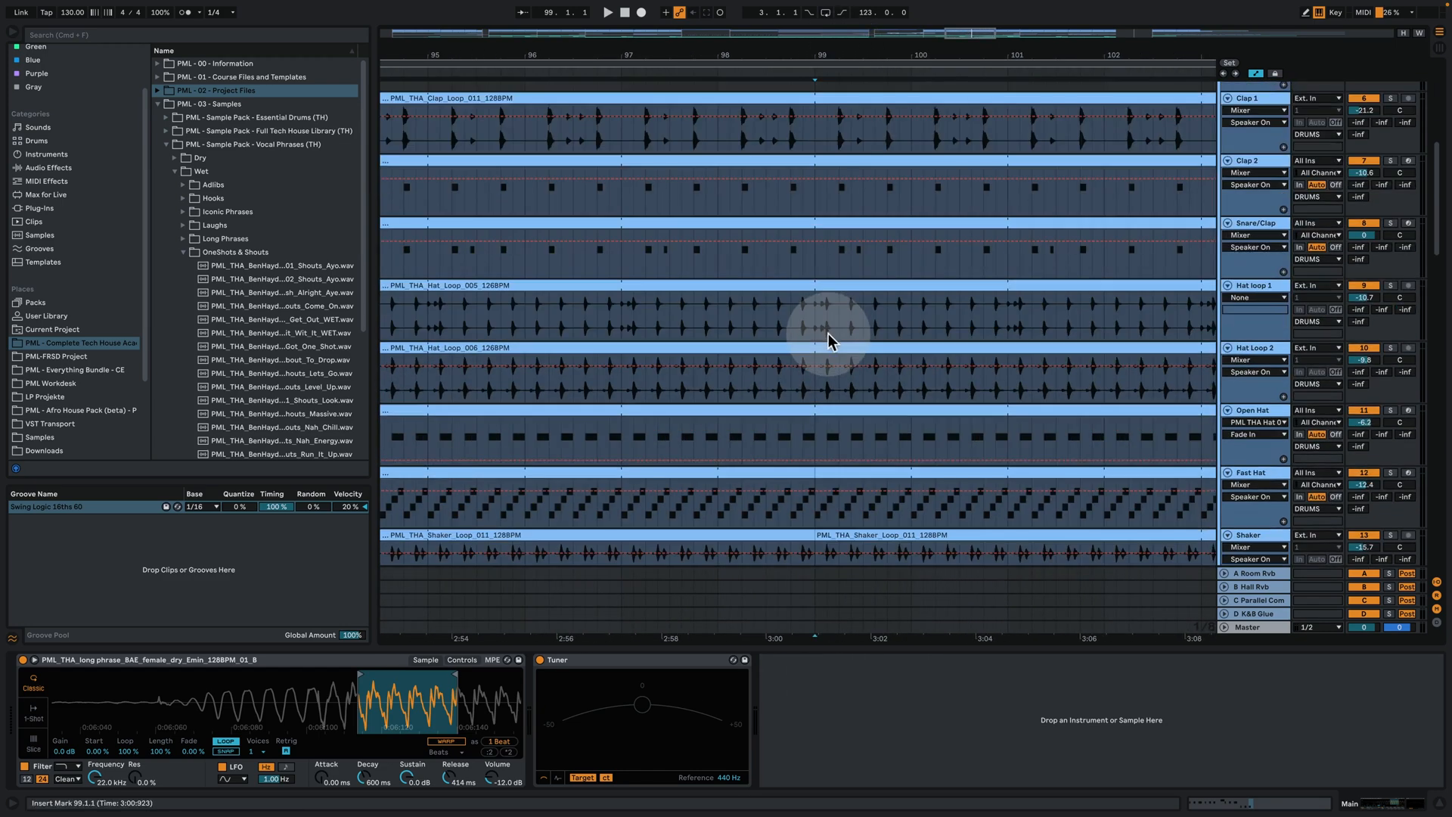
scroll(828, 328, "down", 4)
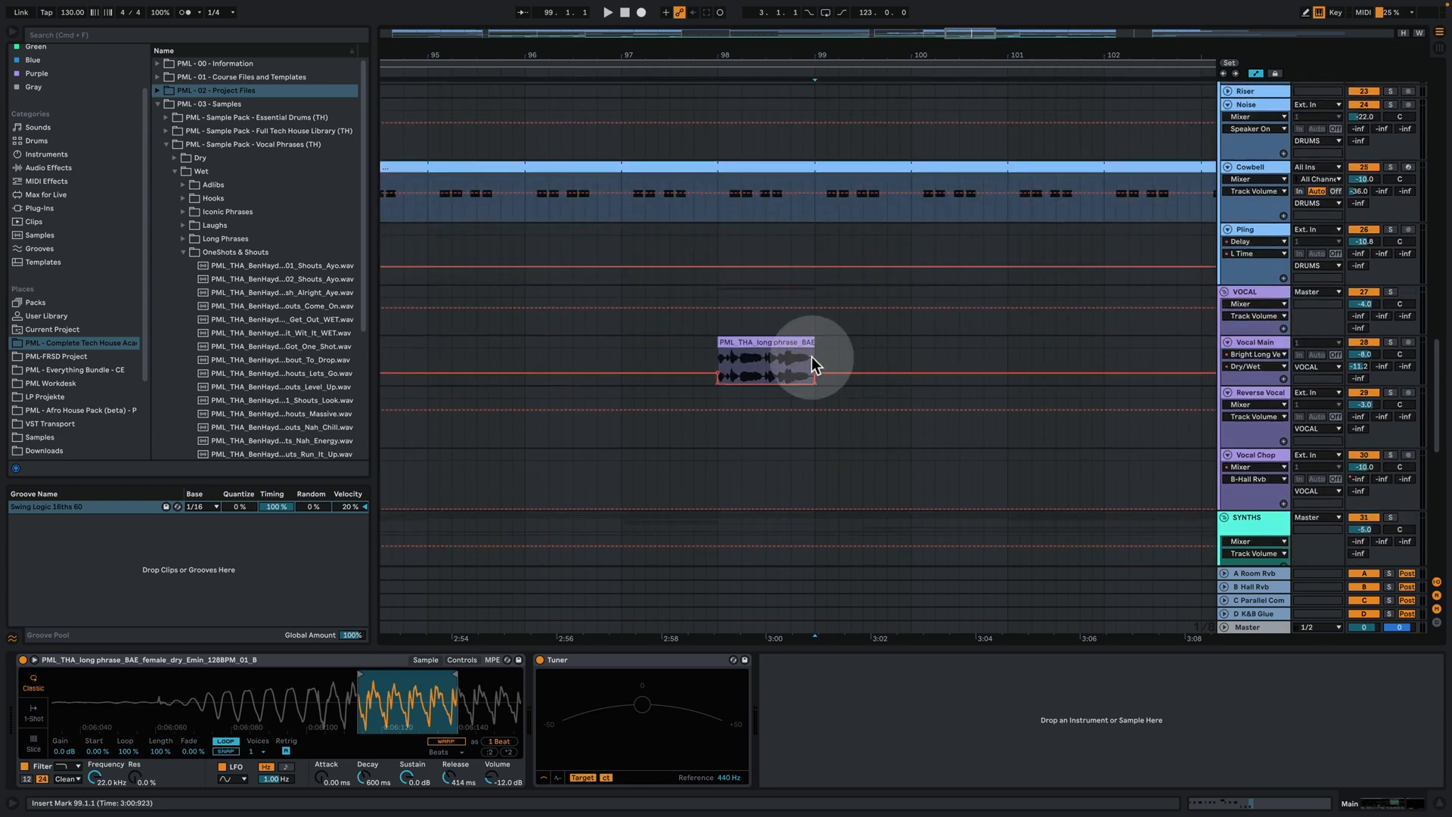
scroll(811, 359, "down", 10)
left_click_drag(850, 64, 851, 22)
scroll(844, 307, "down", 7)
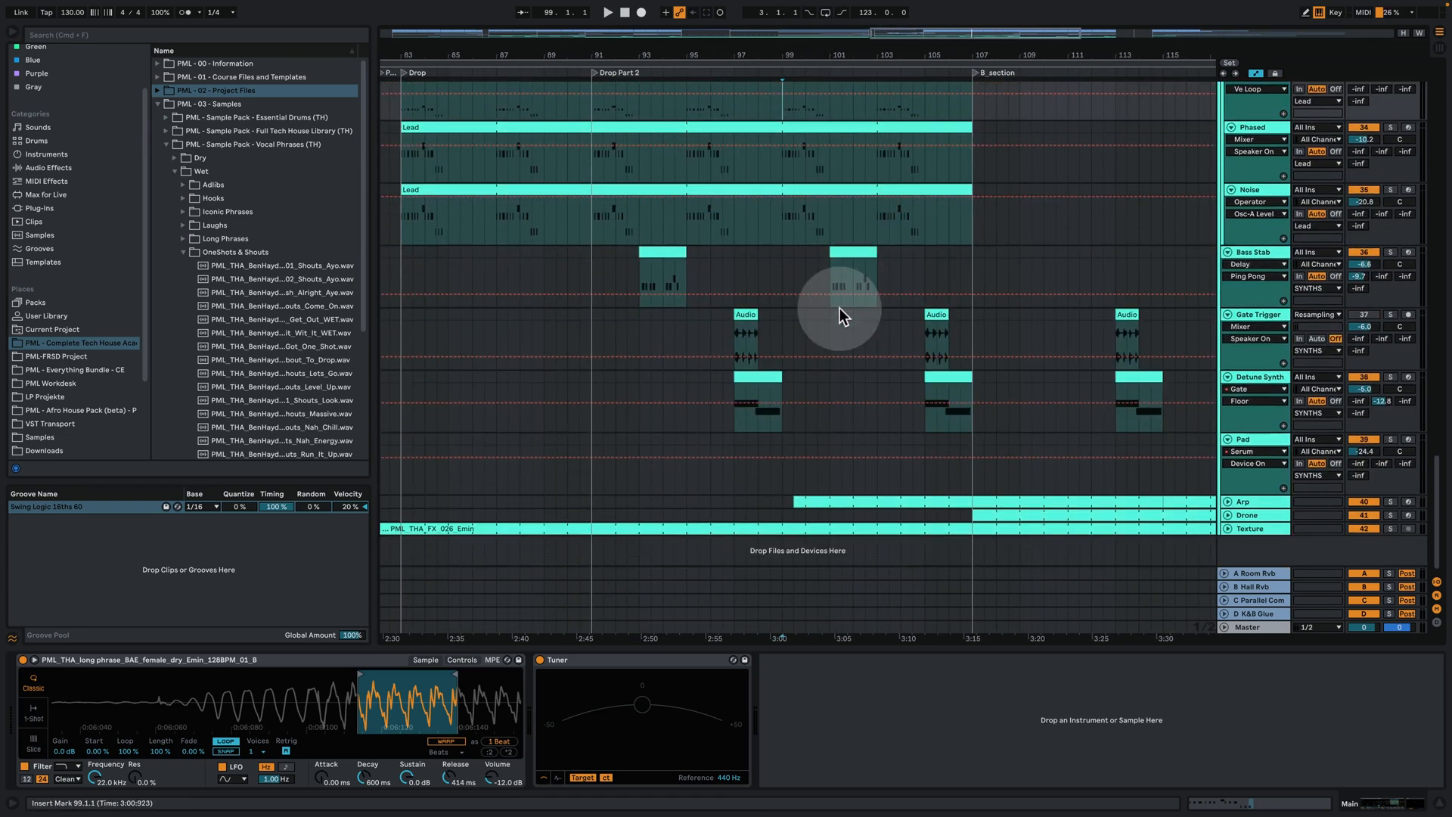
Solo the Pad track and play its Break/Build part from bar 67
left_click_drag(830, 56, 702, 21)
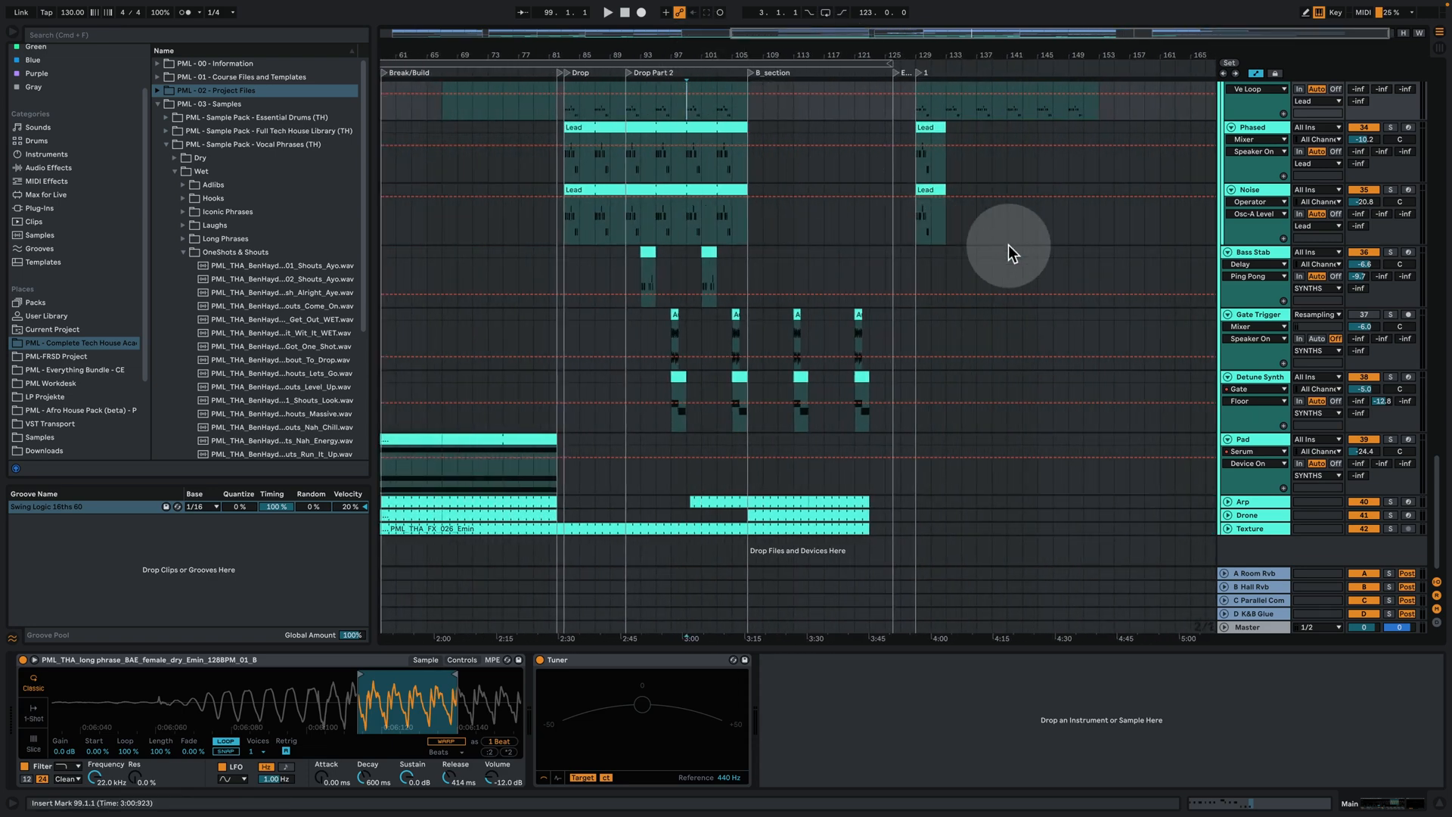
left_click(485, 470)
left_click_drag(518, 55, 720, 65)
left_click(1390, 440)
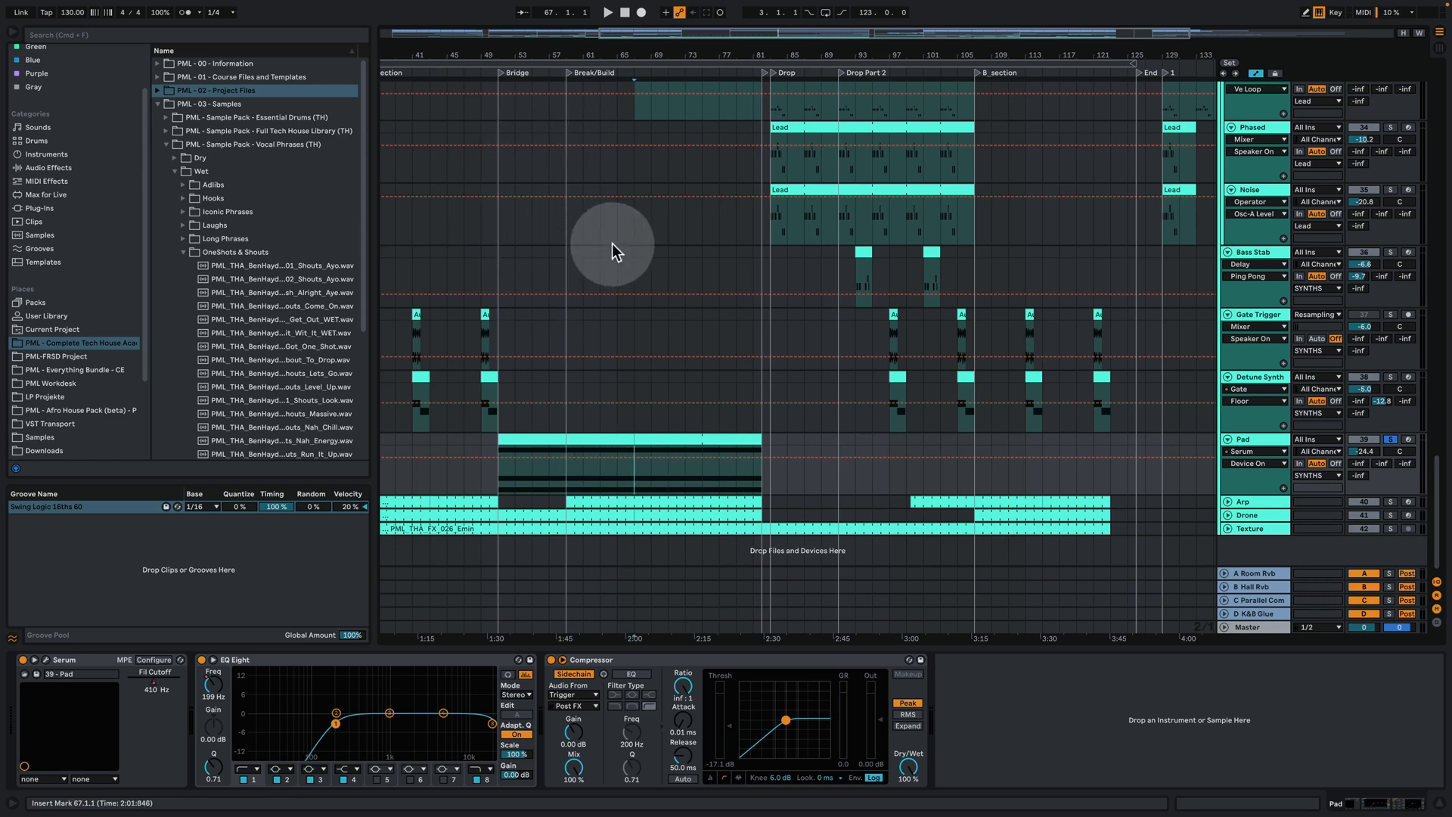
key("space")
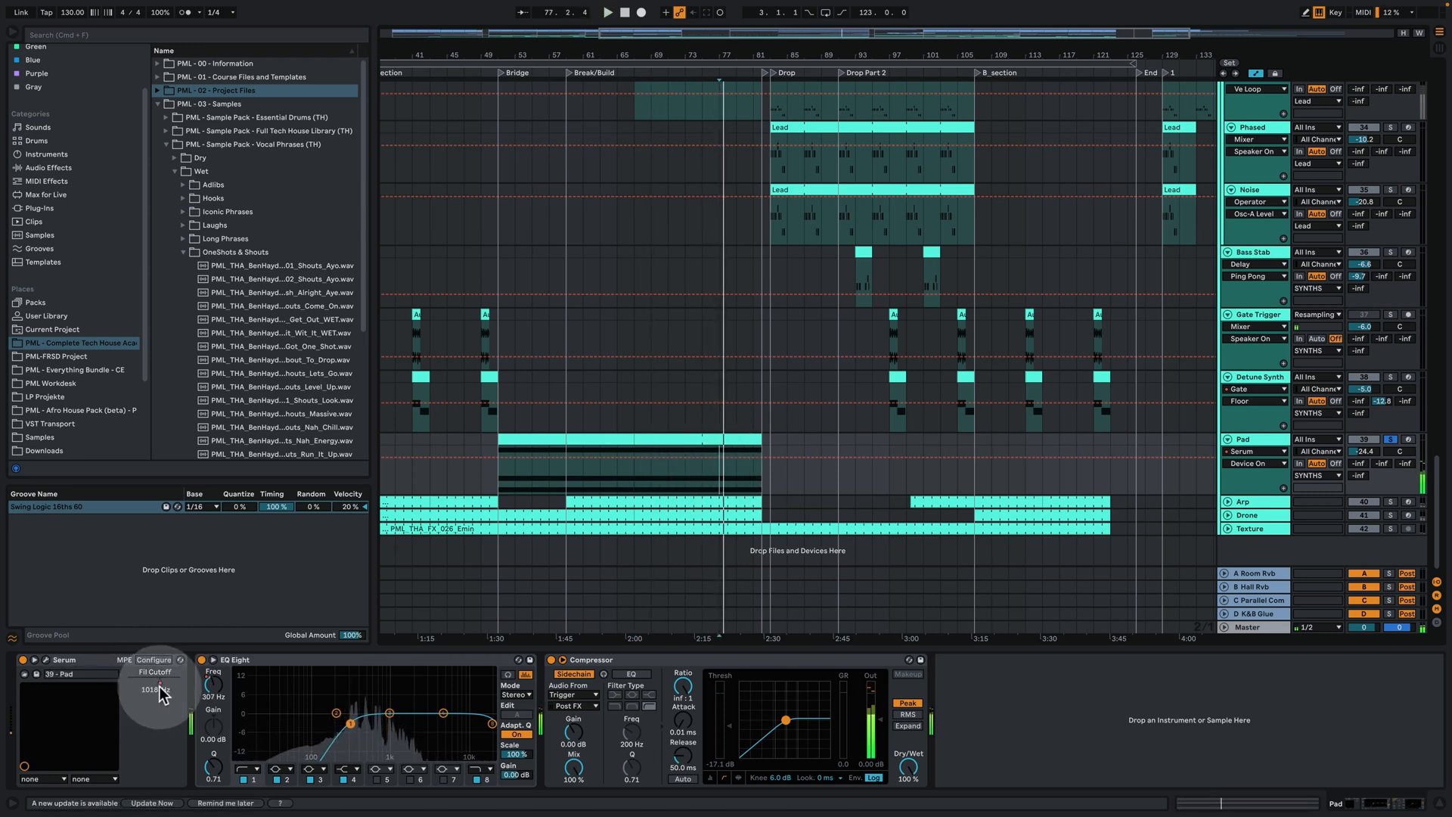
Examine the oscillator and filter settings in the Pad's Serum patch while playing the part from bar 77
left_click(46, 660)
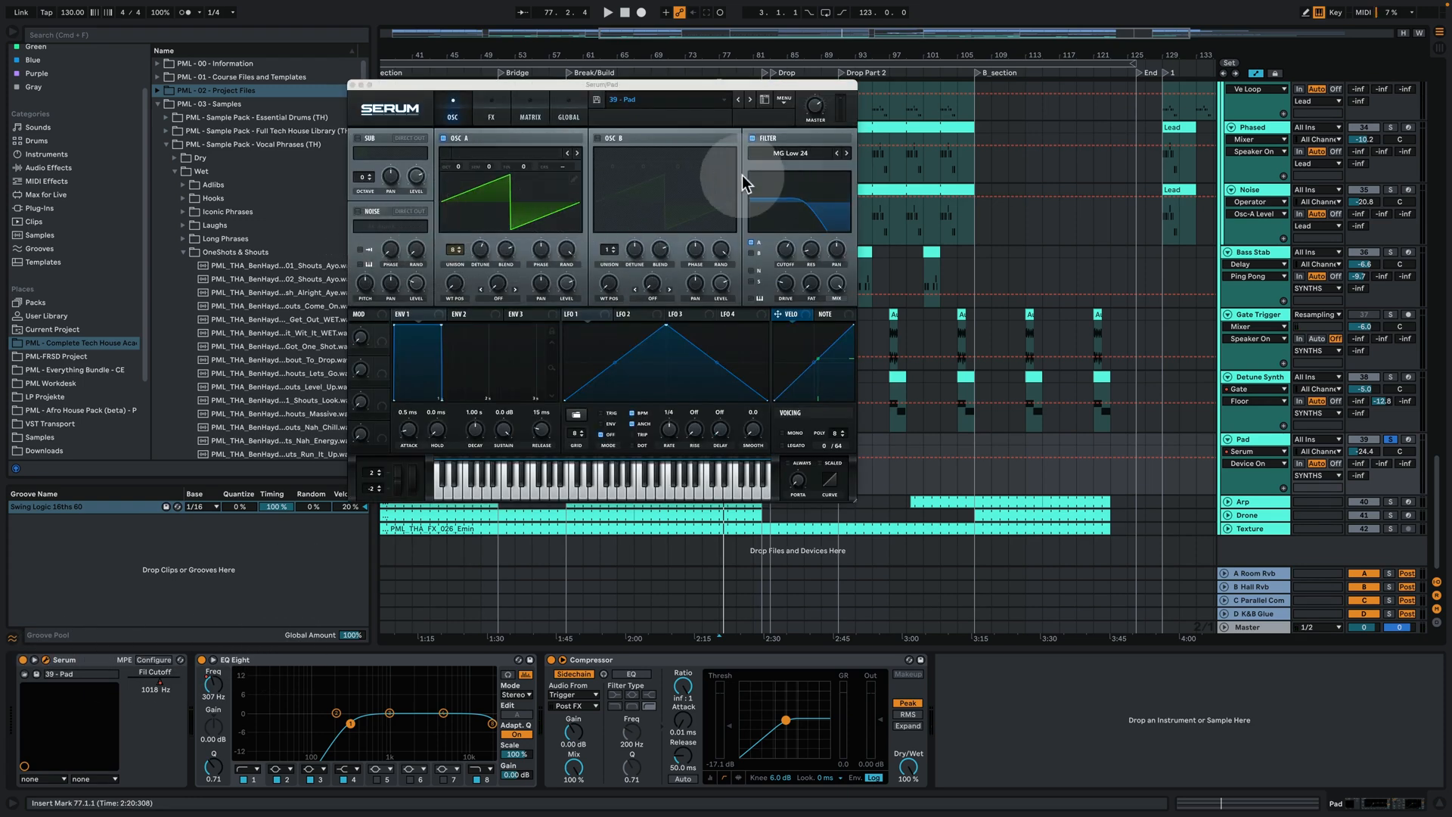
key("space")
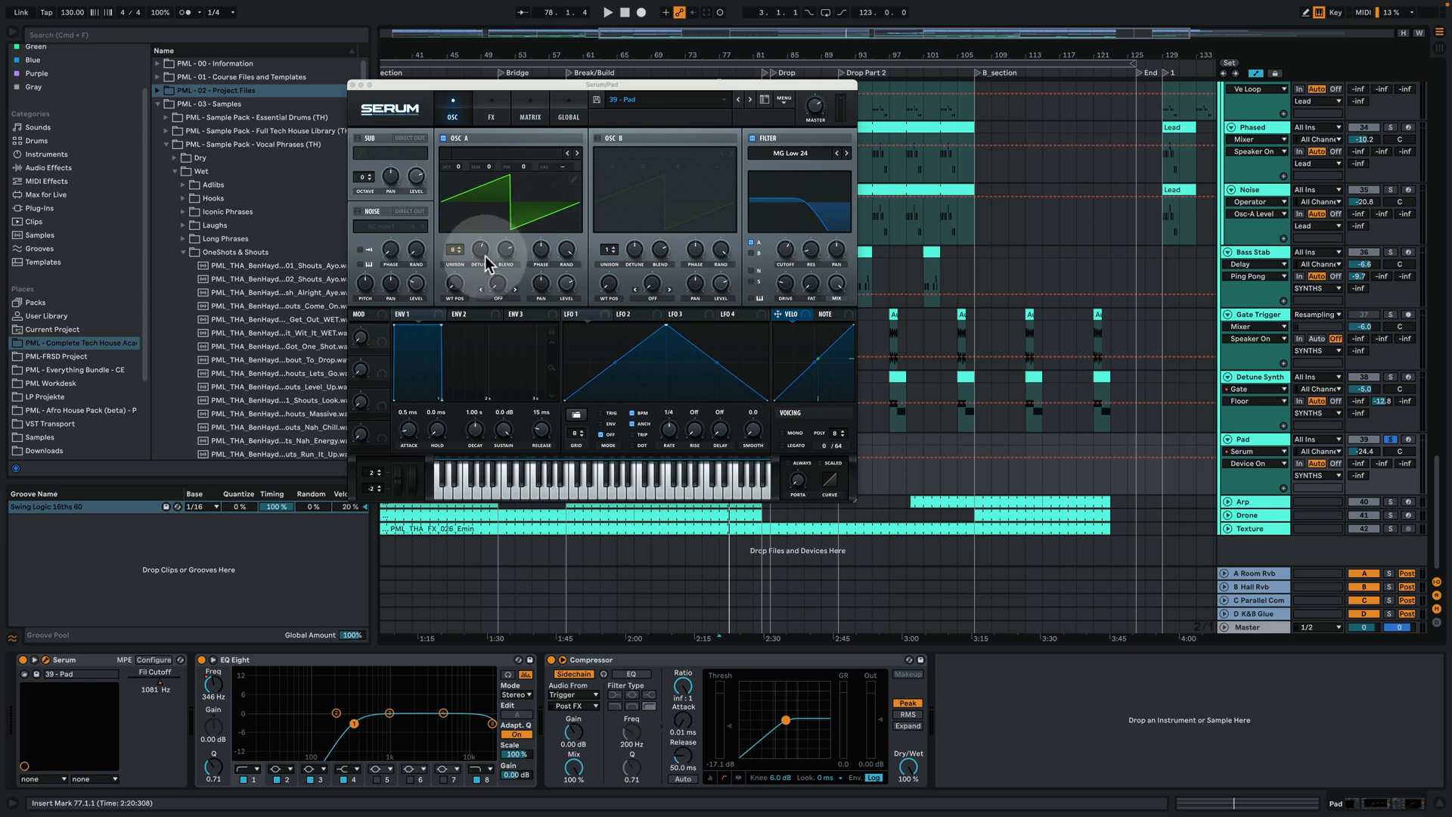
left_click(352, 84)
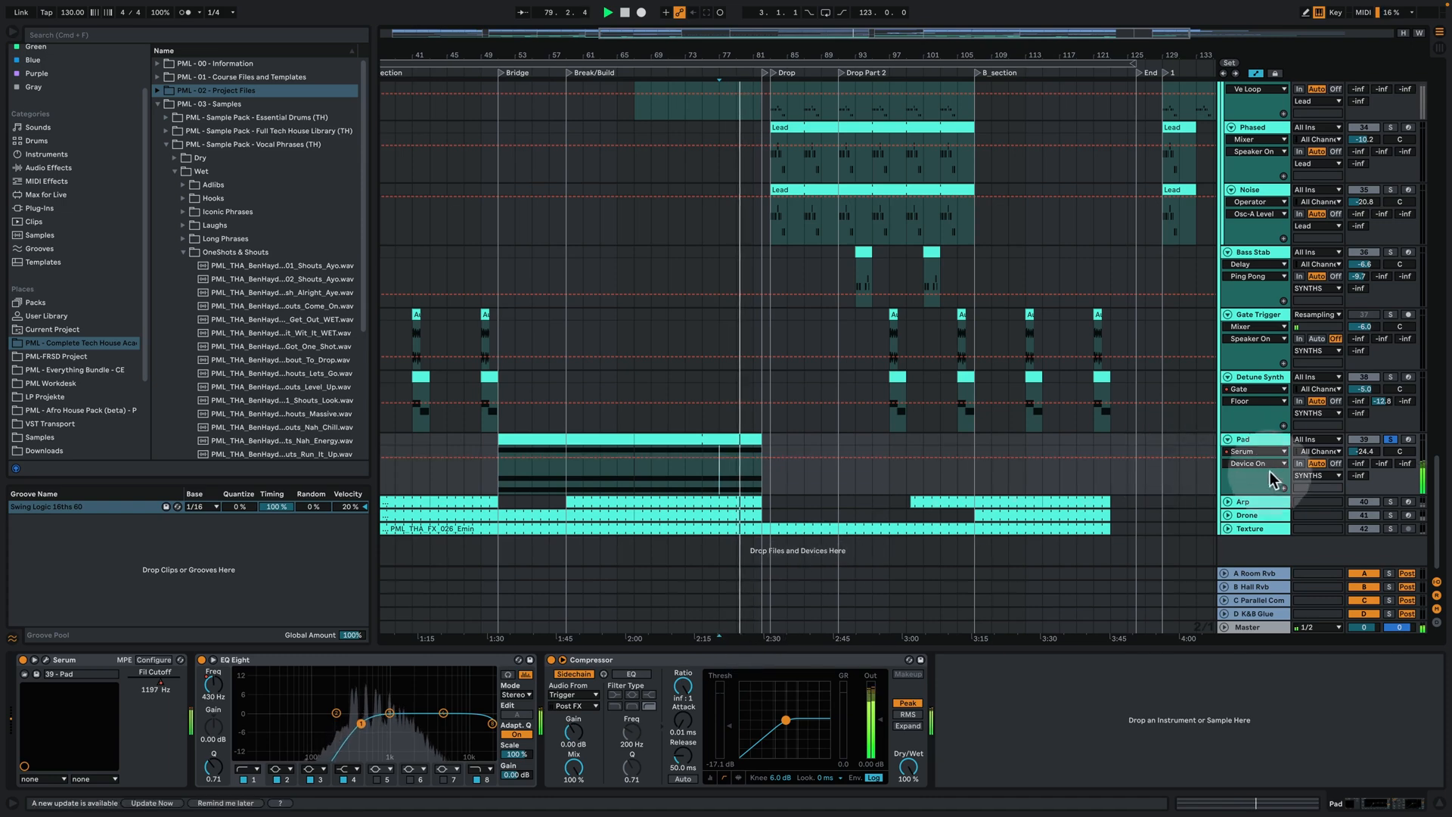
Unfold the Arp track, then open the Pad clip at bar 67 and play its MIDI chord notes
left_click(1228, 501)
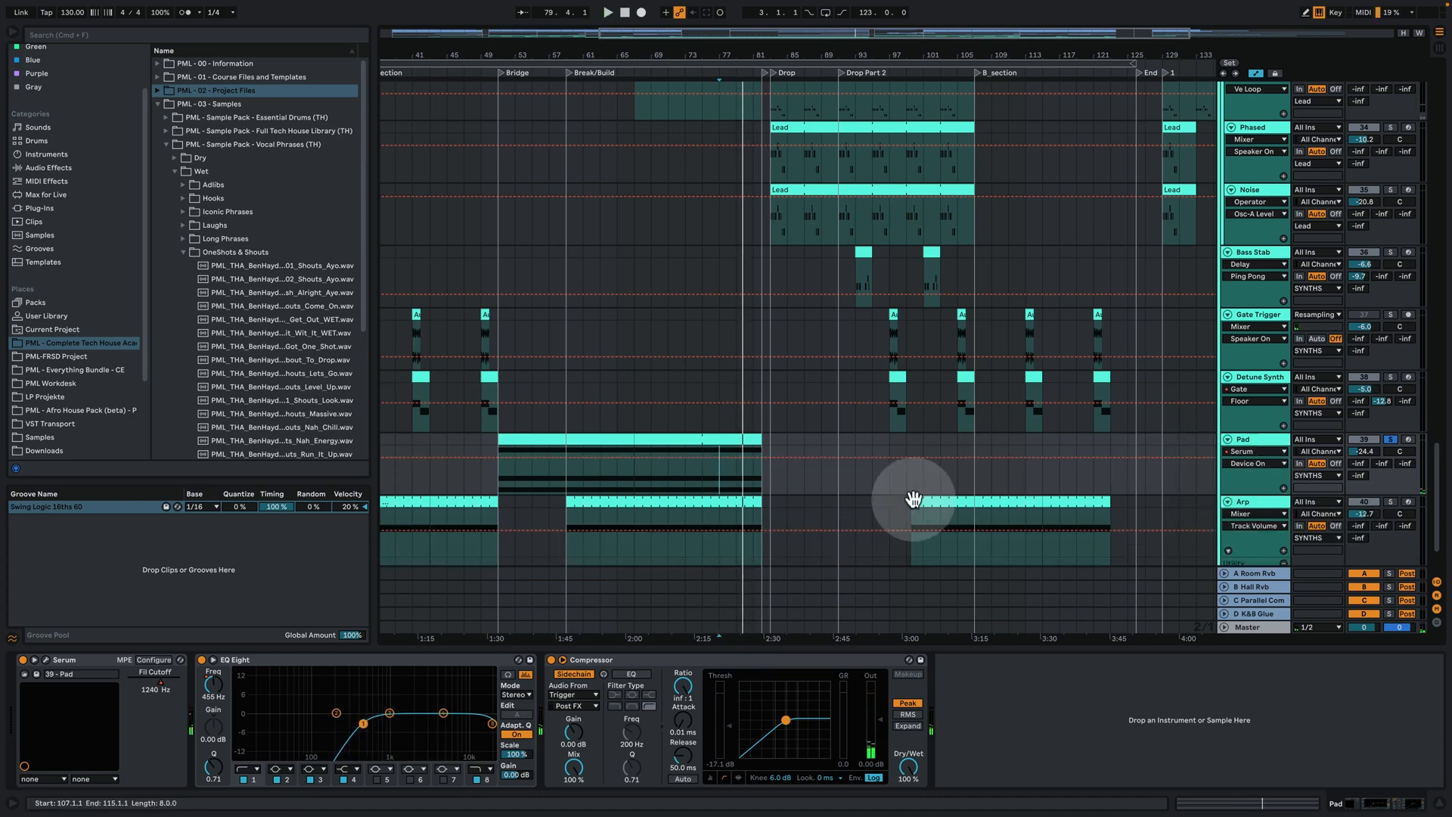
double_click(655, 439)
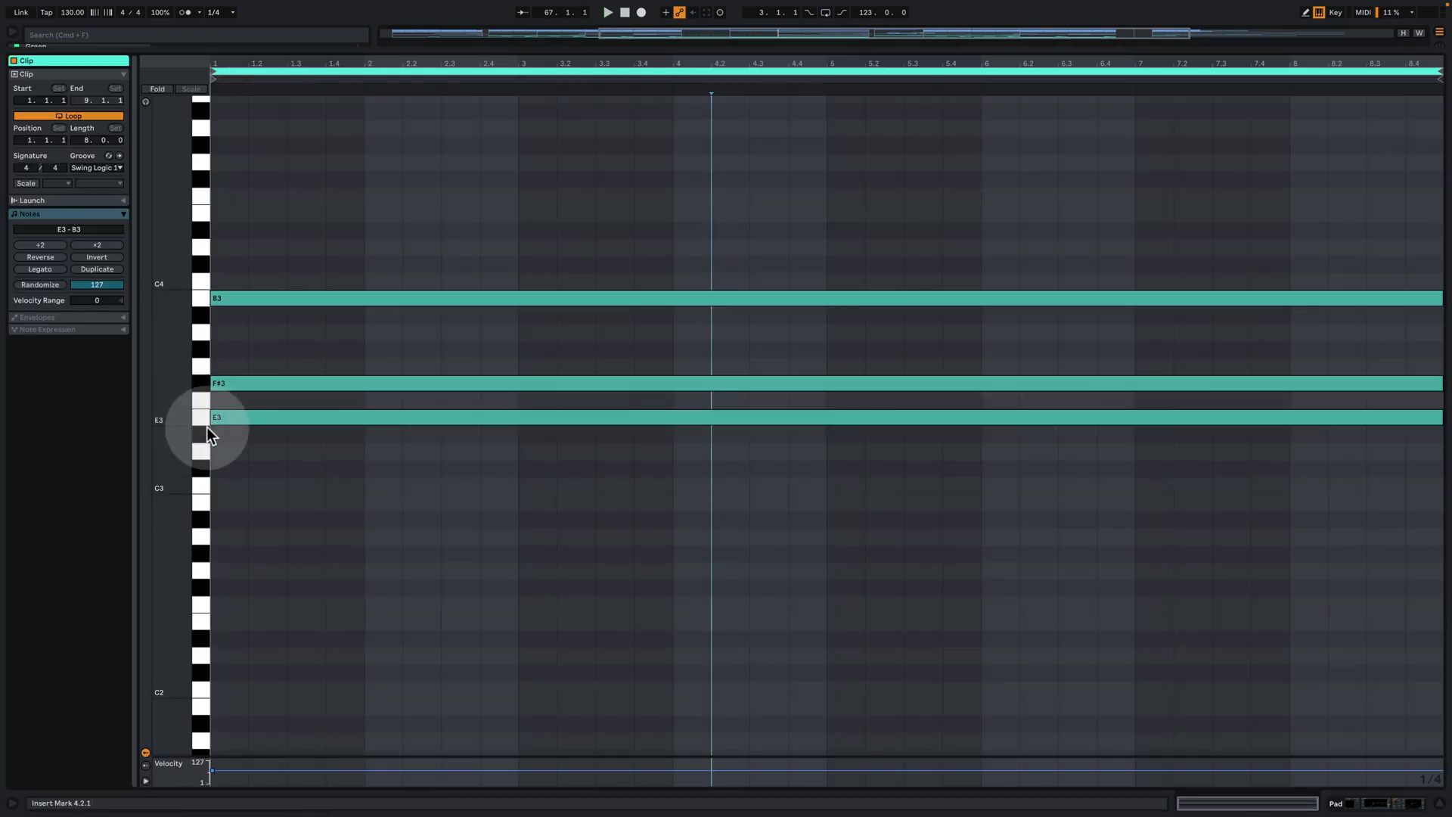
left_click_drag(188, 410, 270, 274)
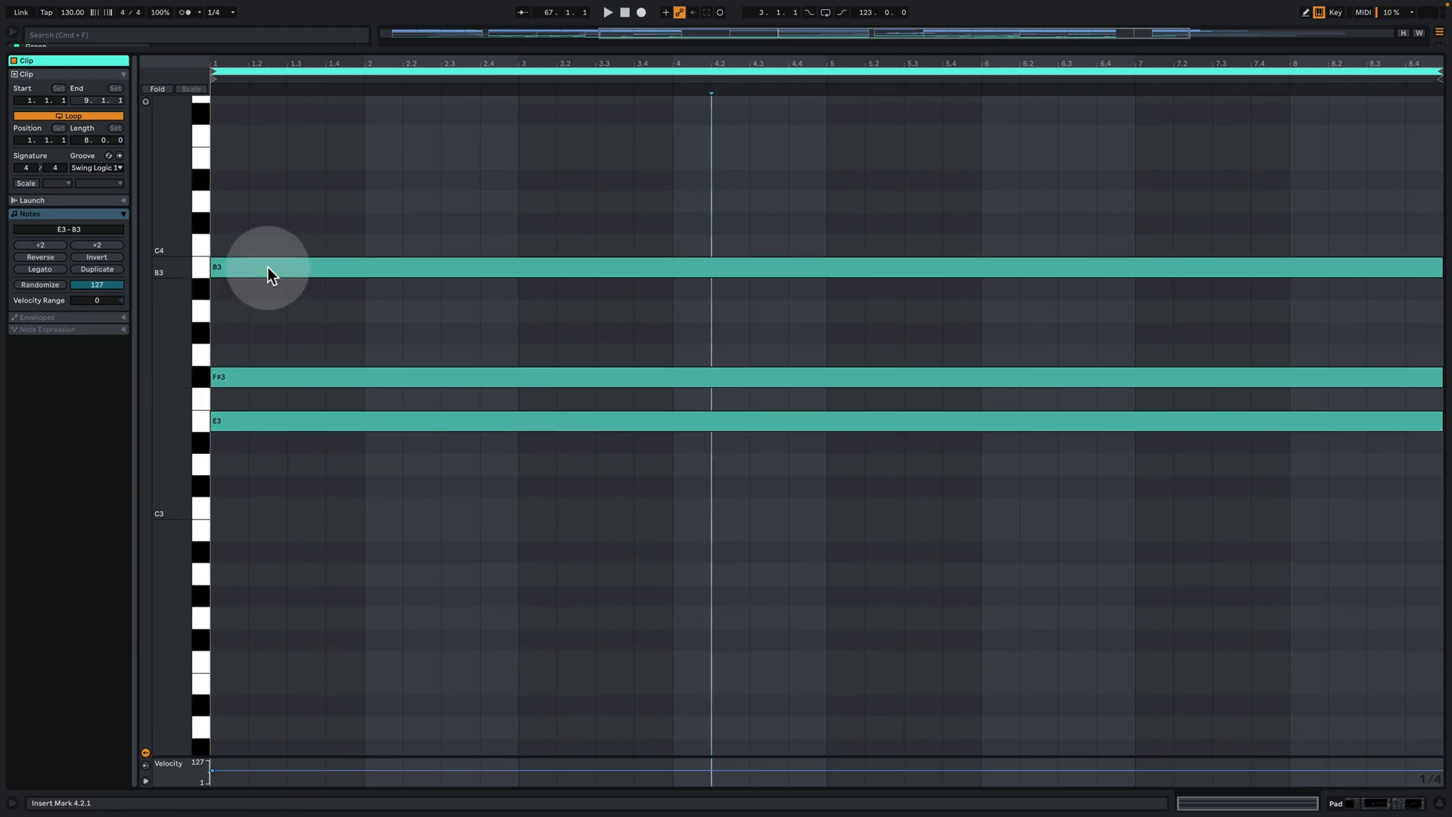
key("space")
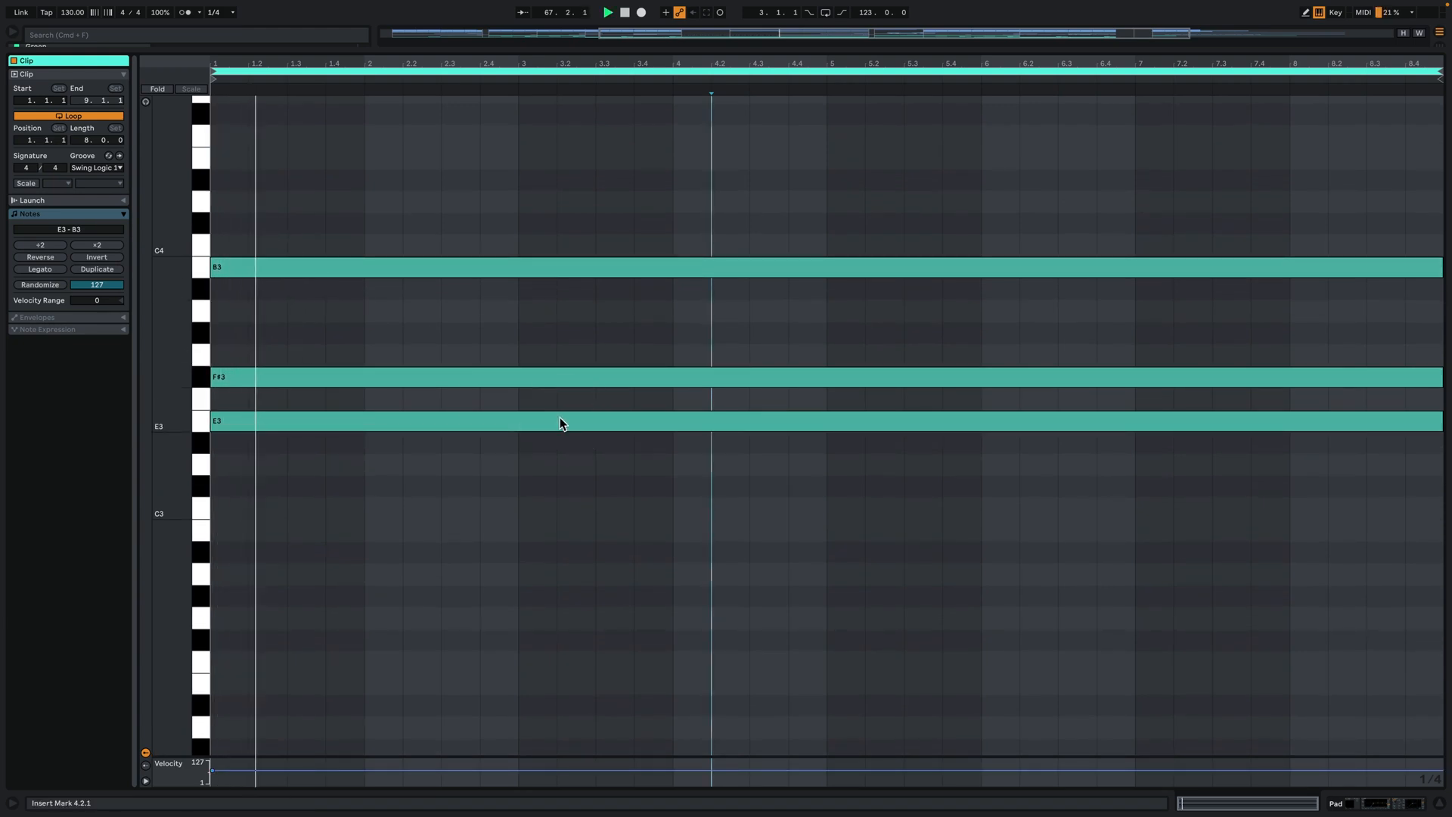
key("space")
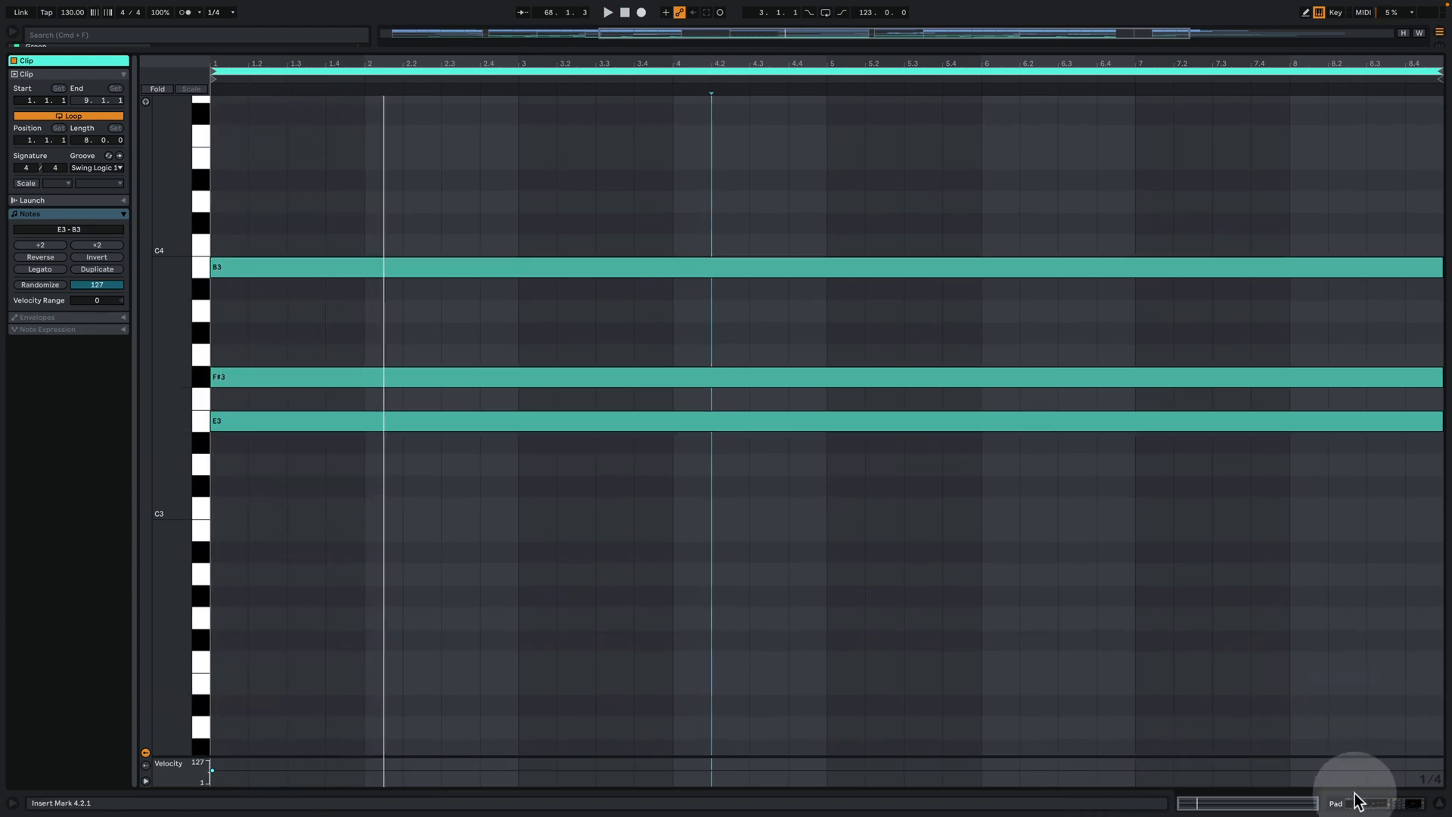
Close the Pad clip view, solo the Arp track and play its Break/Build part from bar 59
left_click(1361, 803)
left_click(1390, 415)
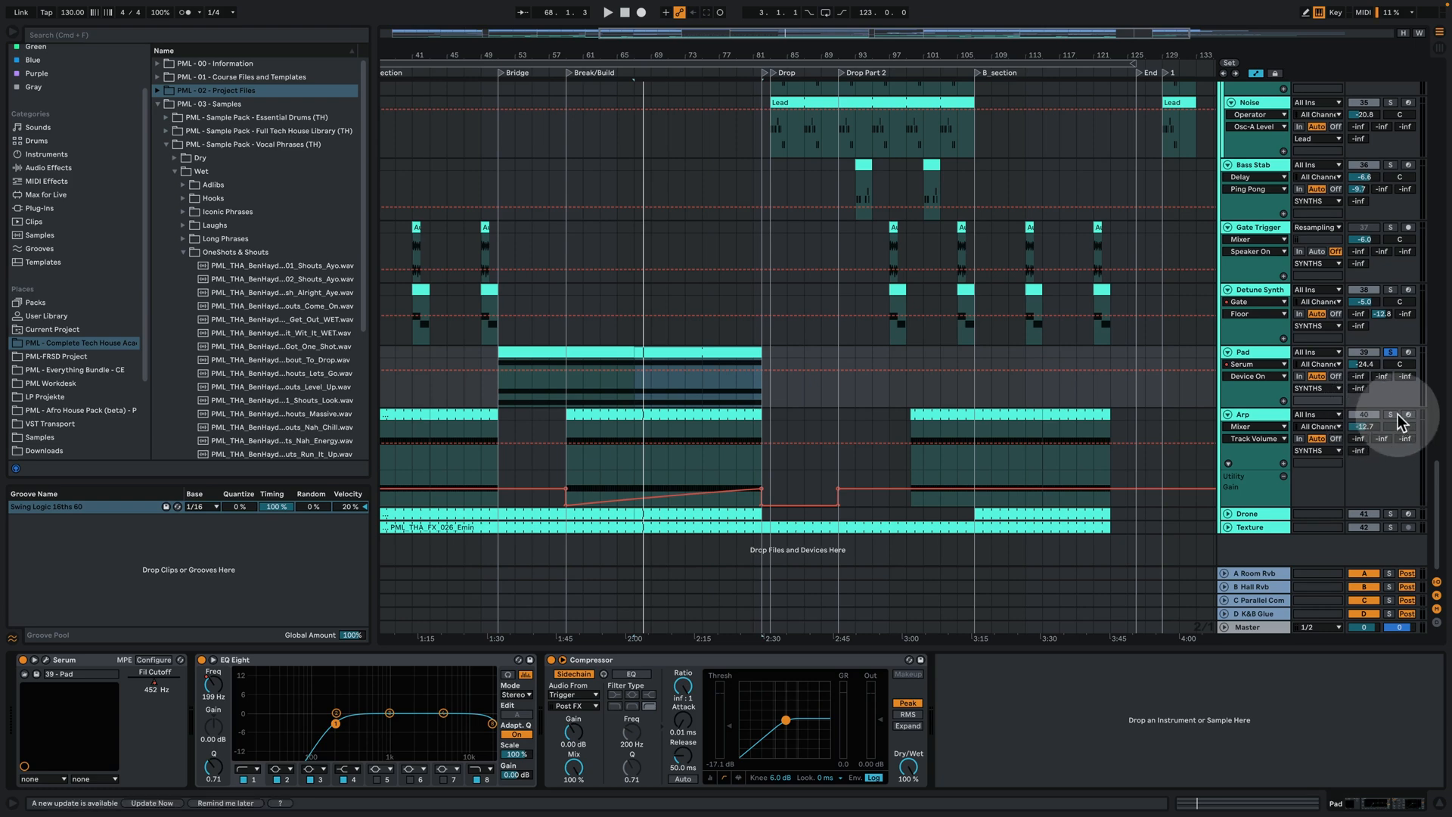
left_click(735, 415)
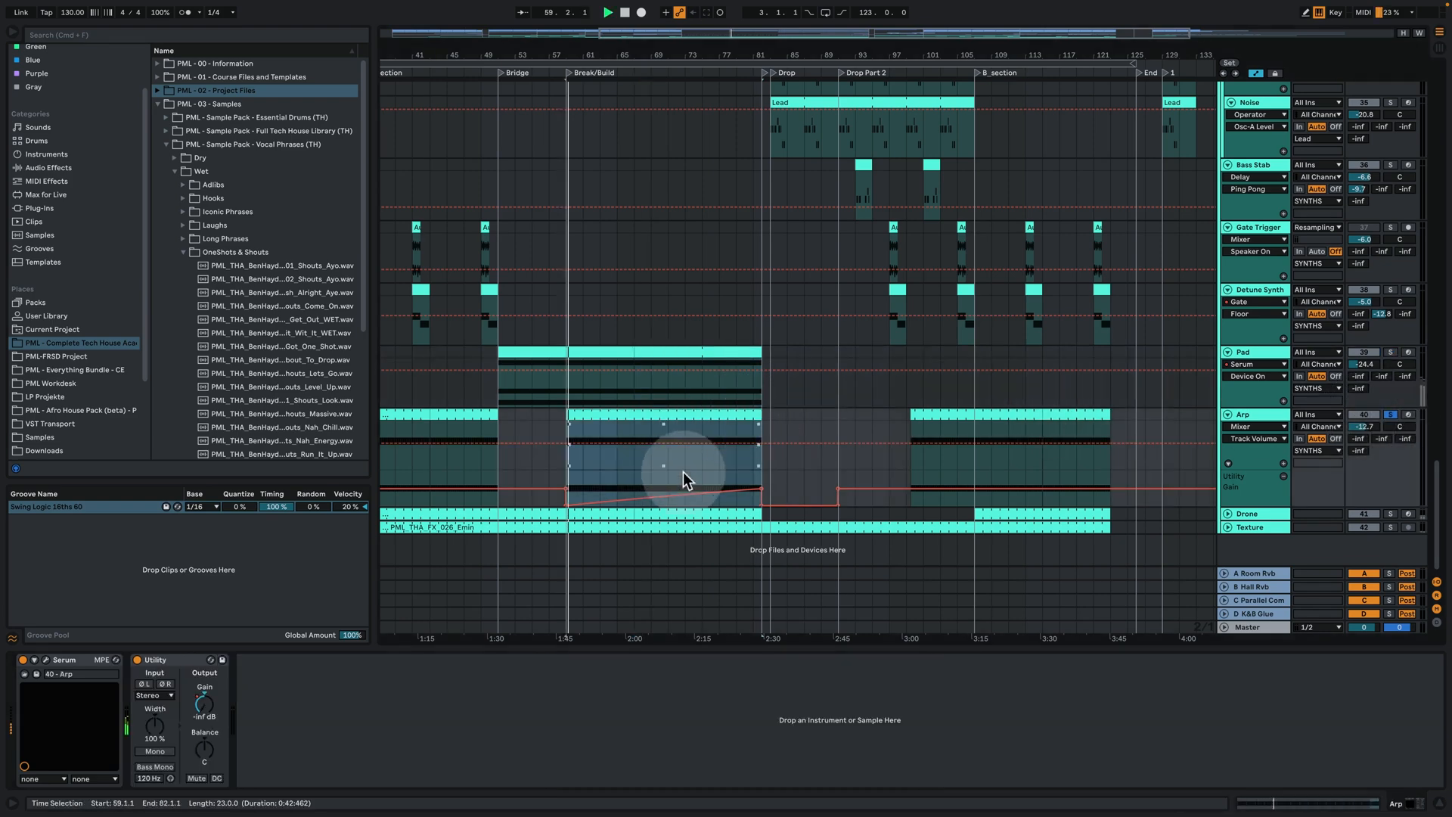
key("space")
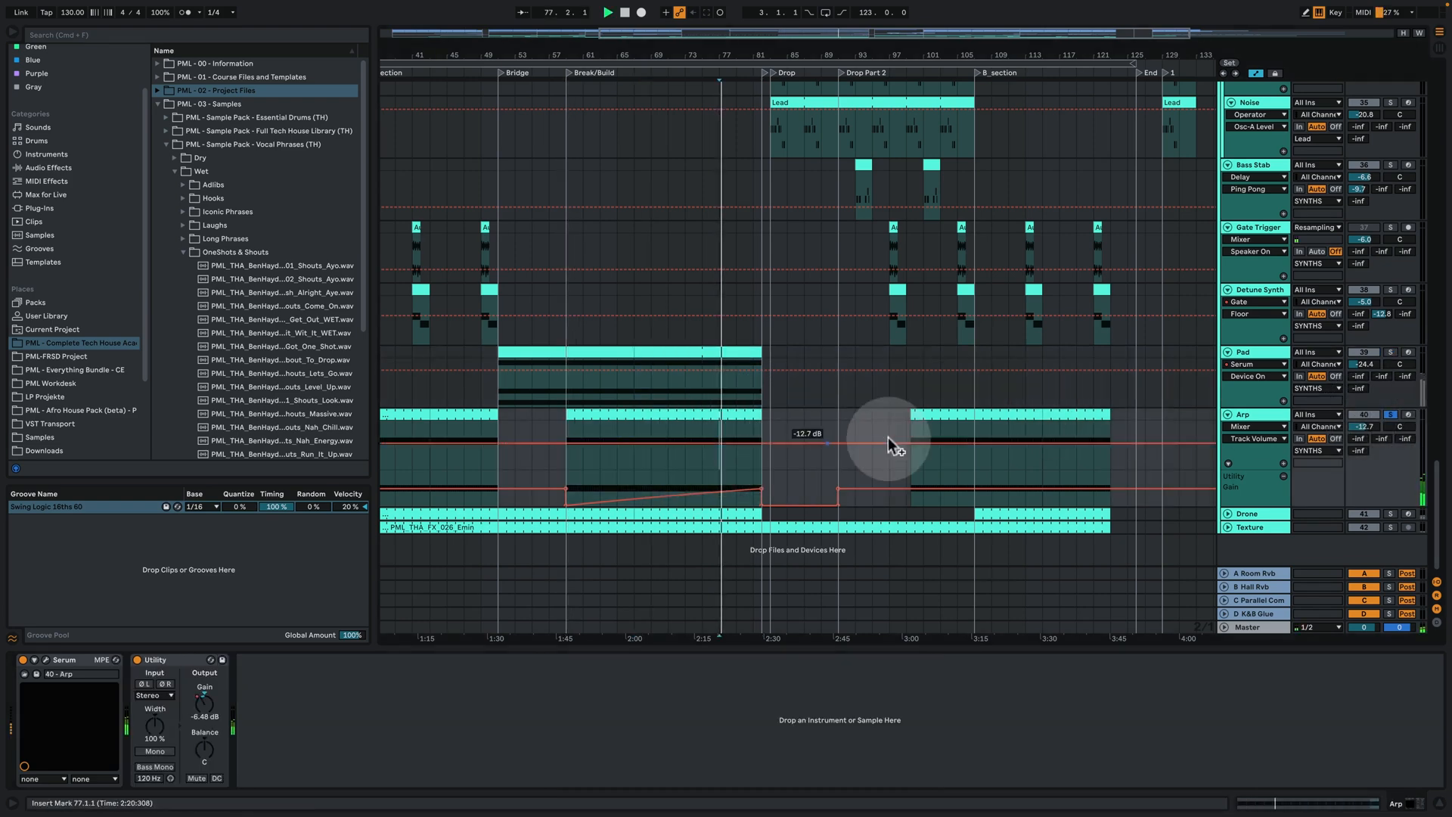
Open the Arp clip, commit its Swing Logic groove to the E4 notes and examine their shifted timing
double_click(700, 413)
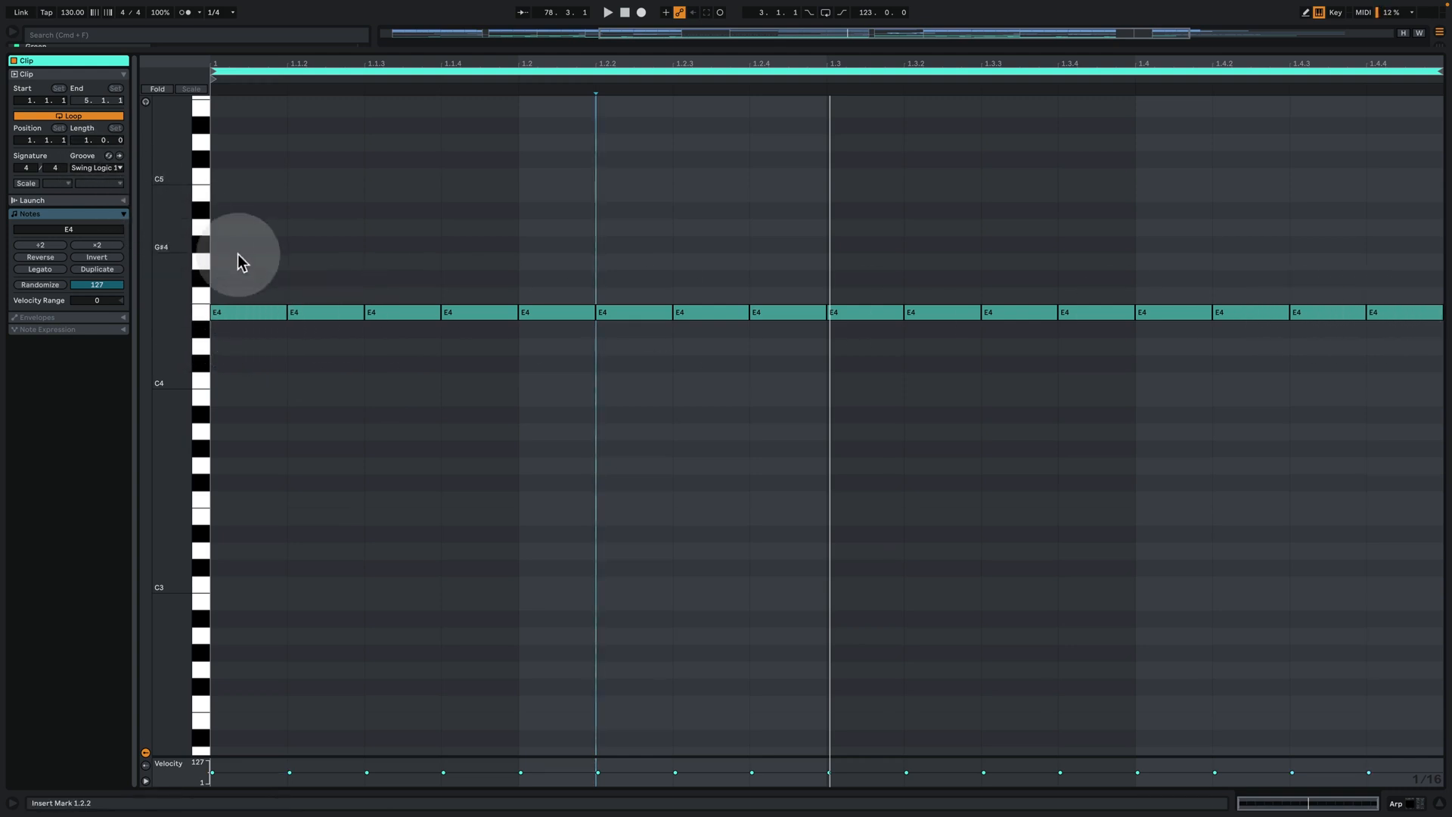
left_click(120, 156)
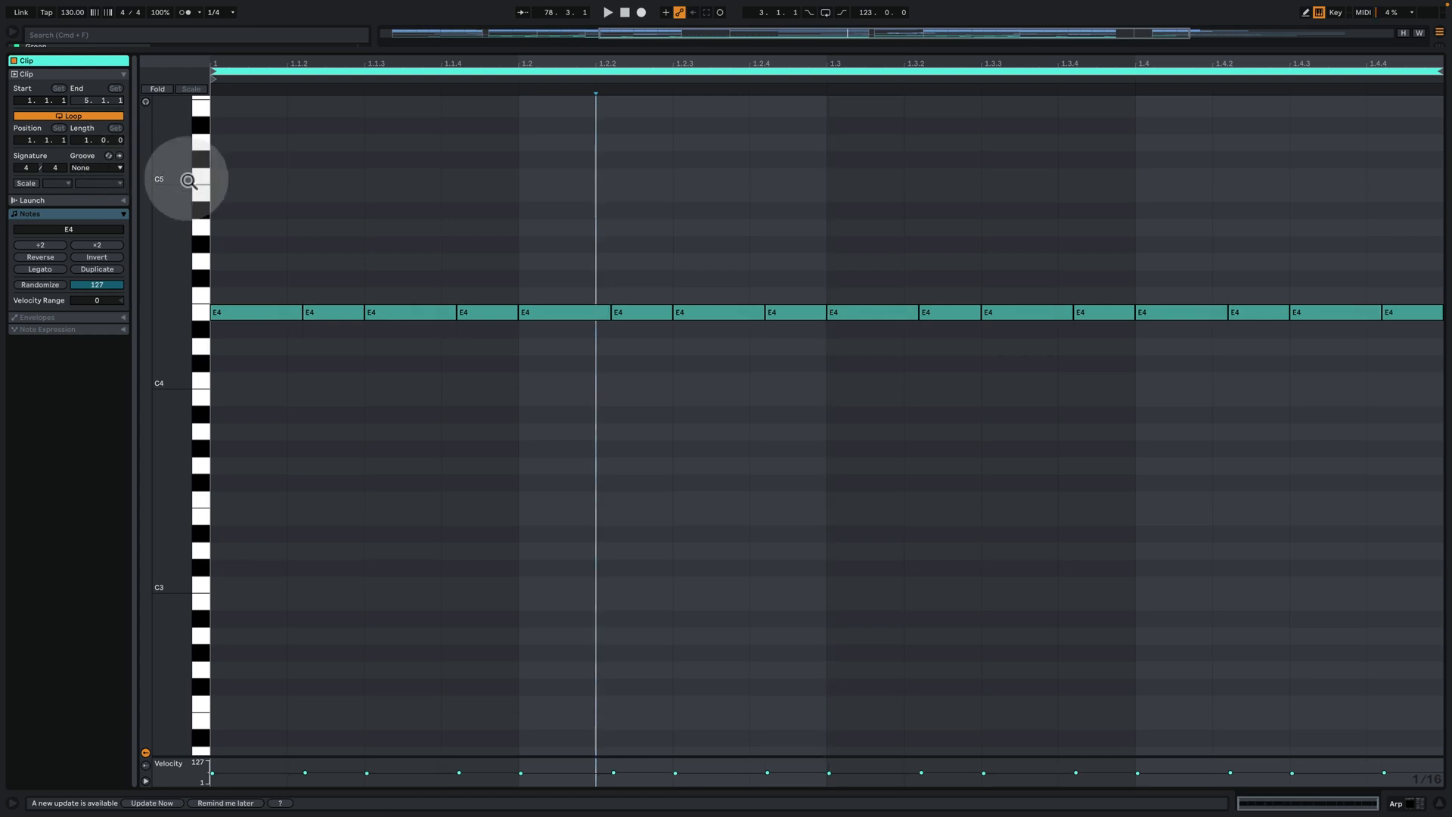
left_click_drag(178, 321, 240, 415)
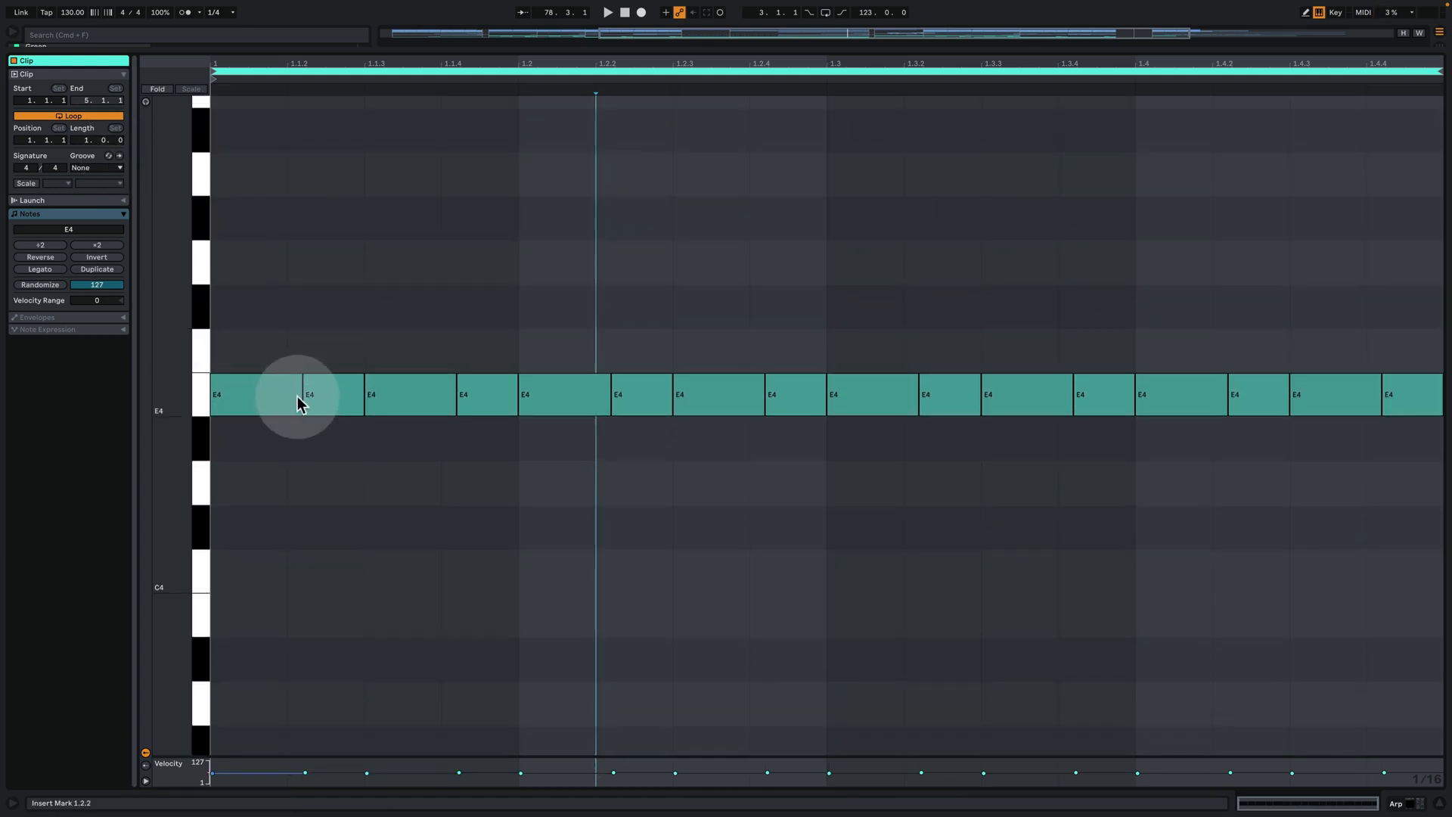
left_click(497, 406)
left_click(187, 186)
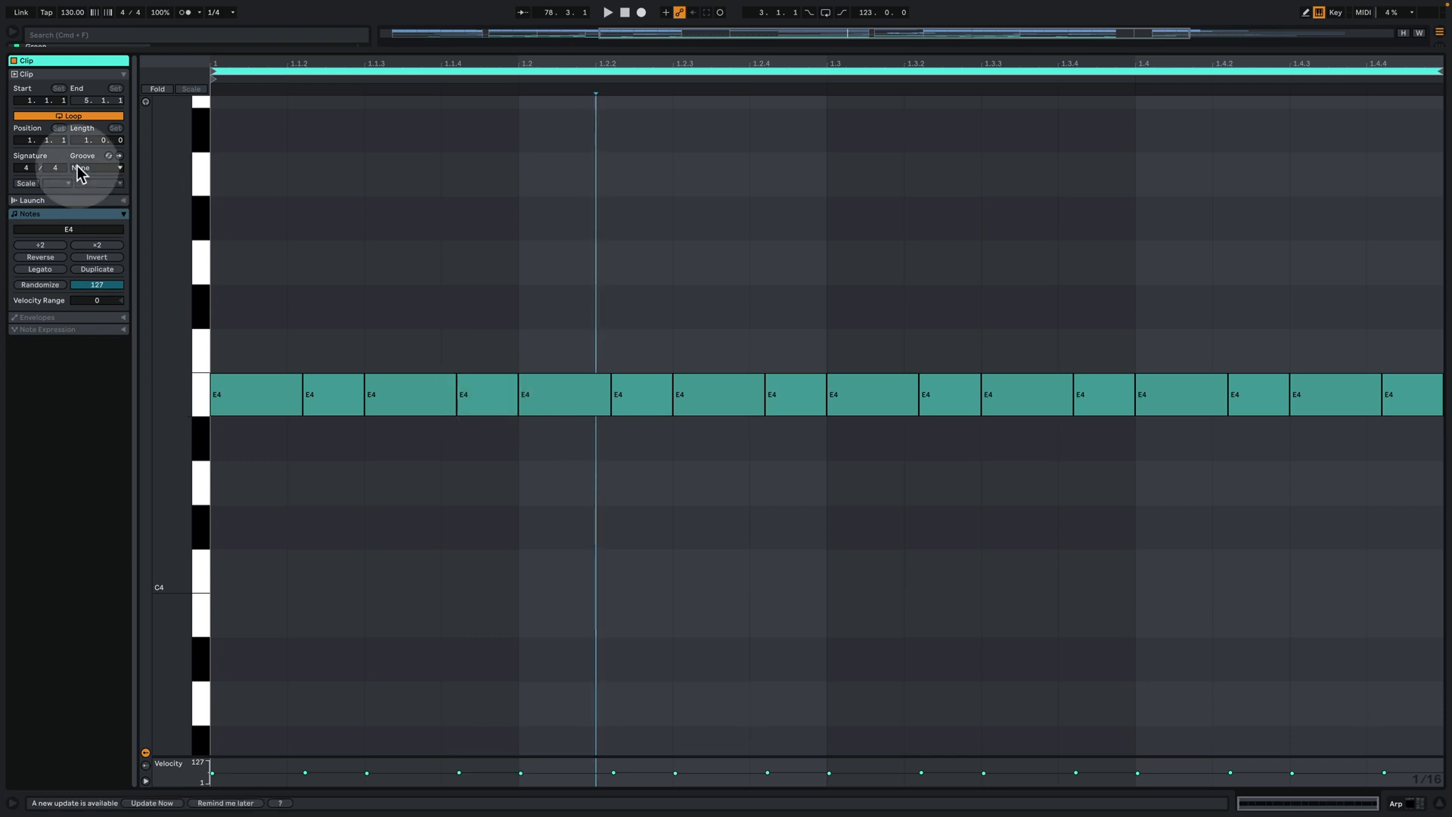
Undo the groove commit on the Arp clip and close the clip view
key("super+z")
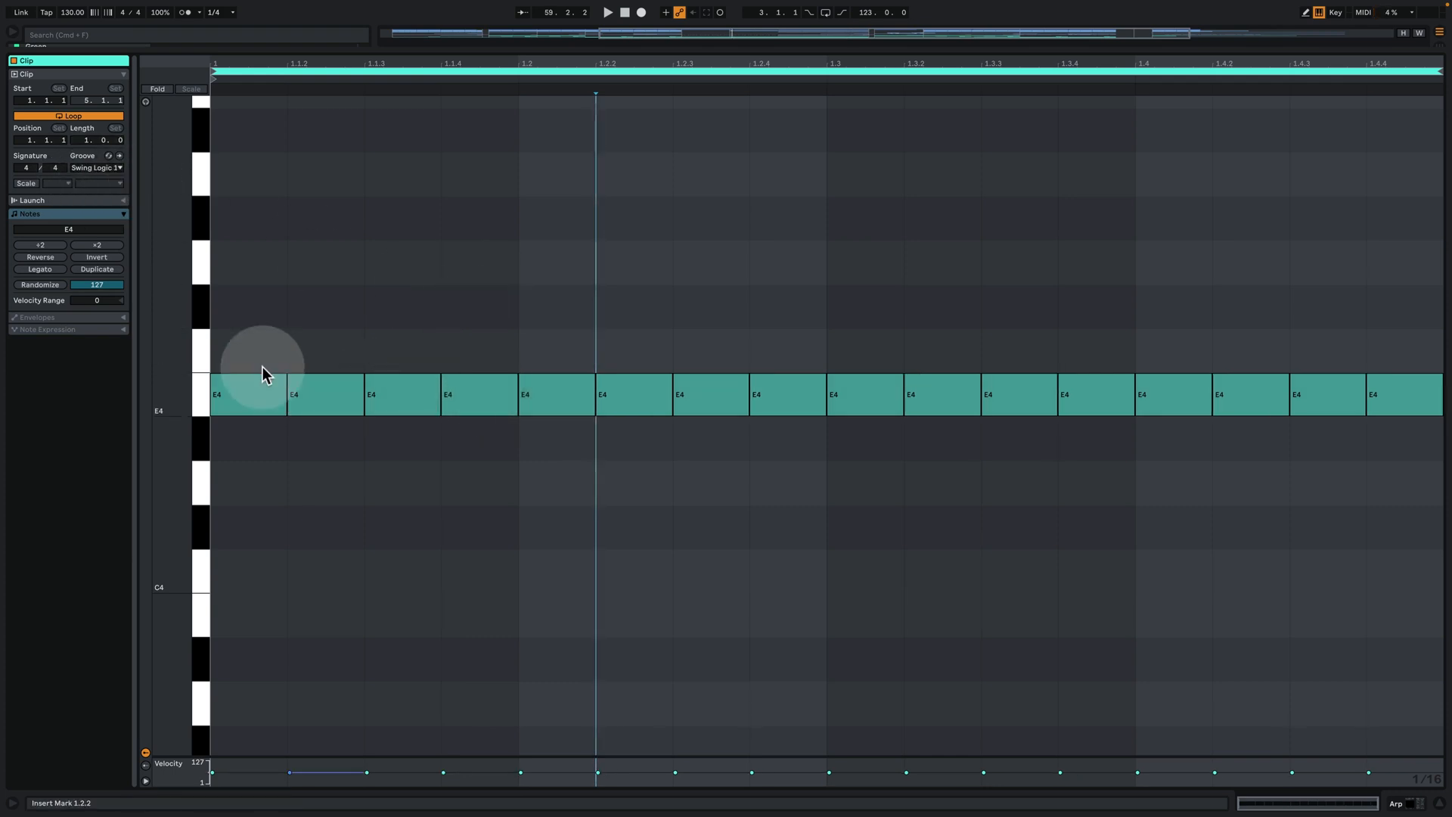
left_click(491, 405)
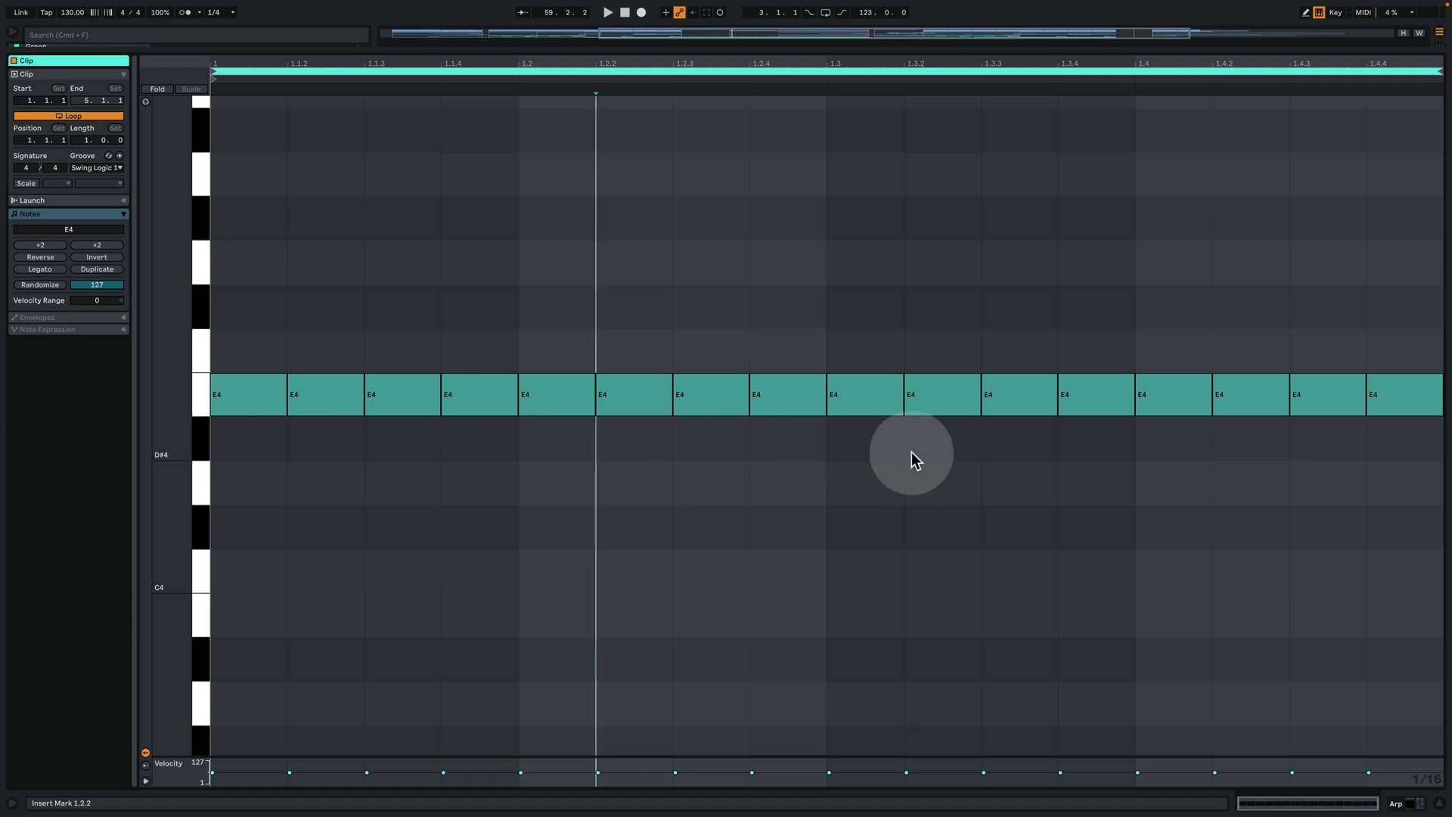
left_click(1395, 806)
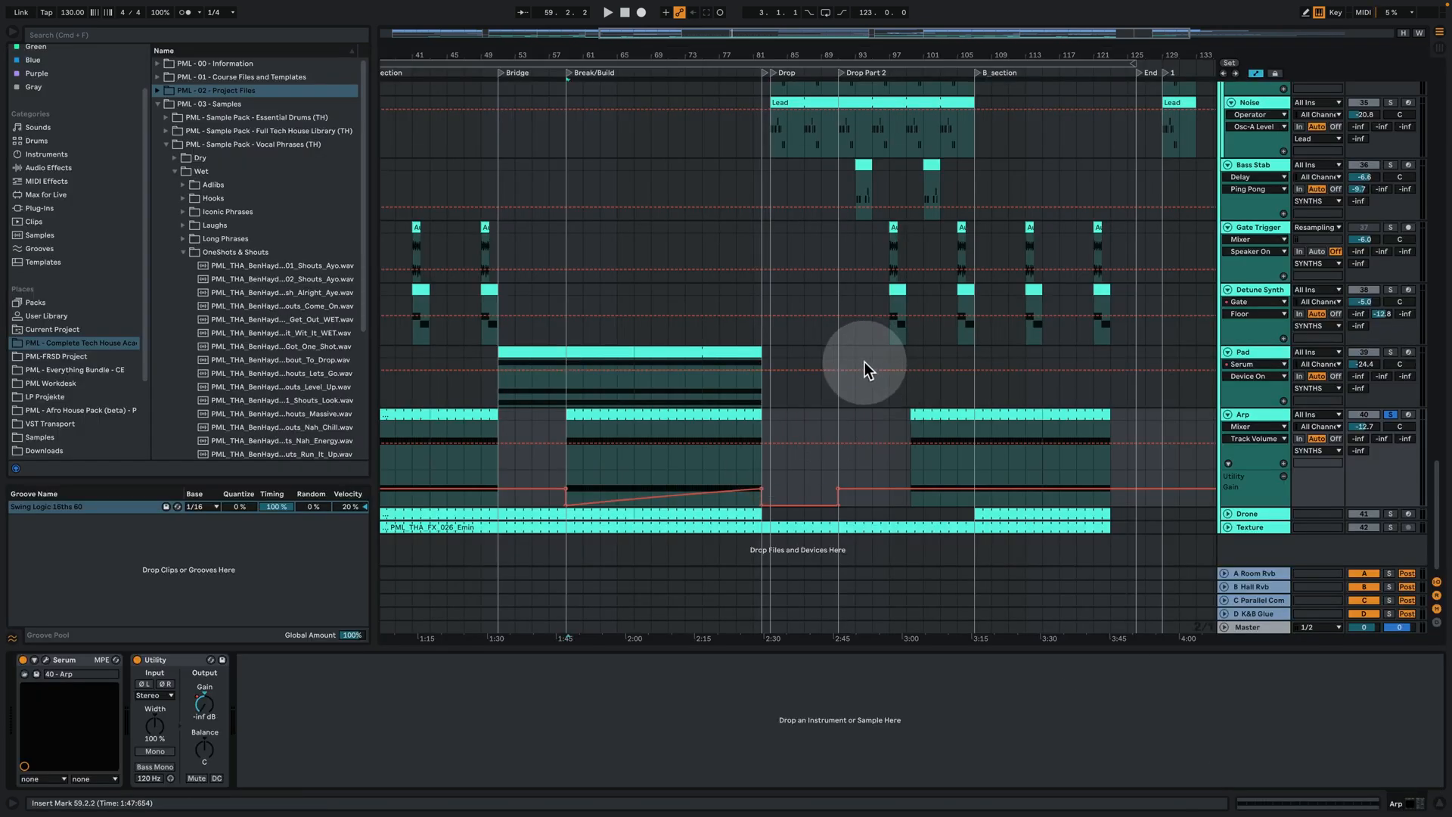
Copy the last eight bars of the Arp part to bar 129 and play the copy in the unsoloed mix
left_click_drag(1138, 414, 1175, 425)
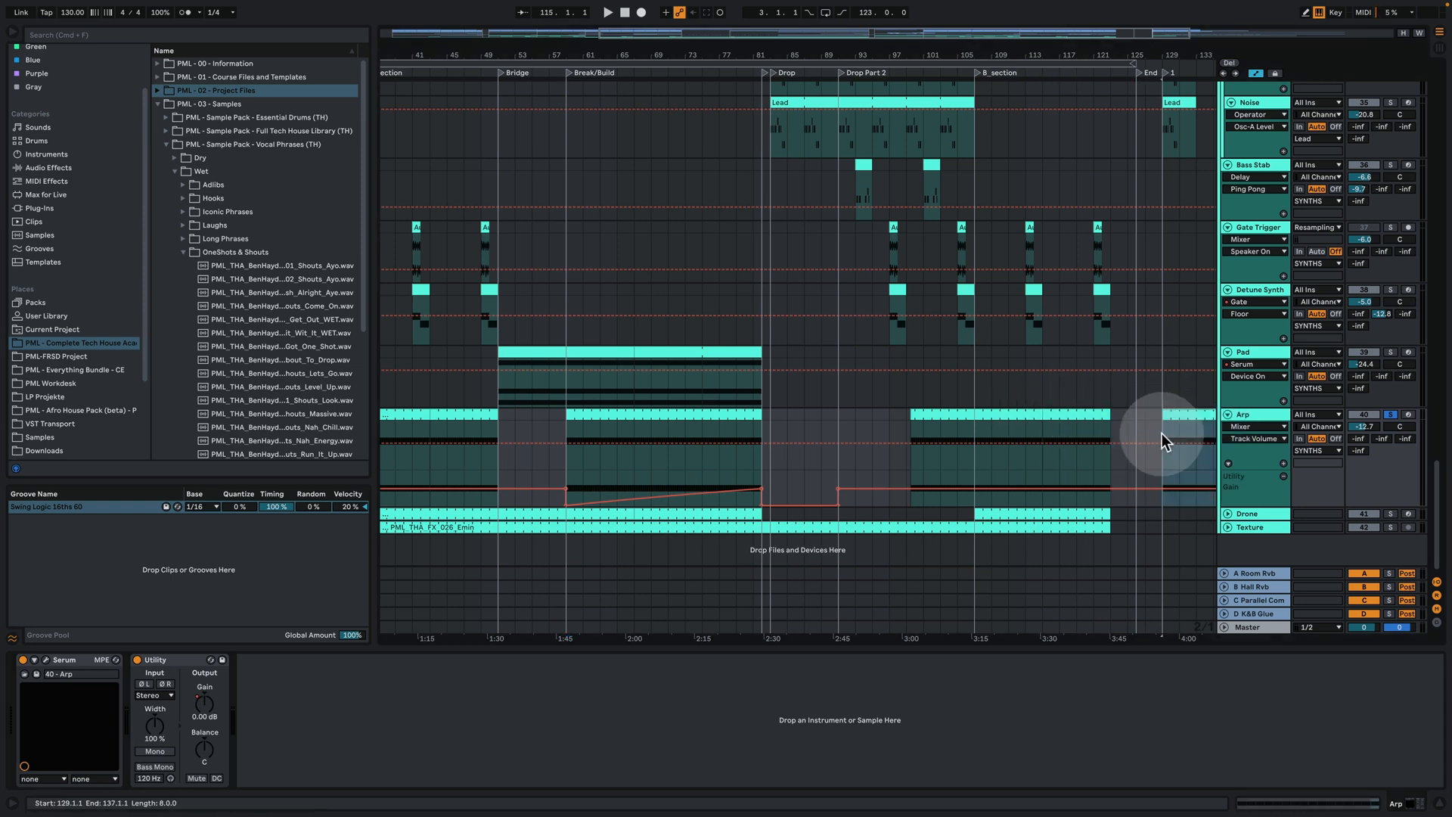
left_click(1390, 416)
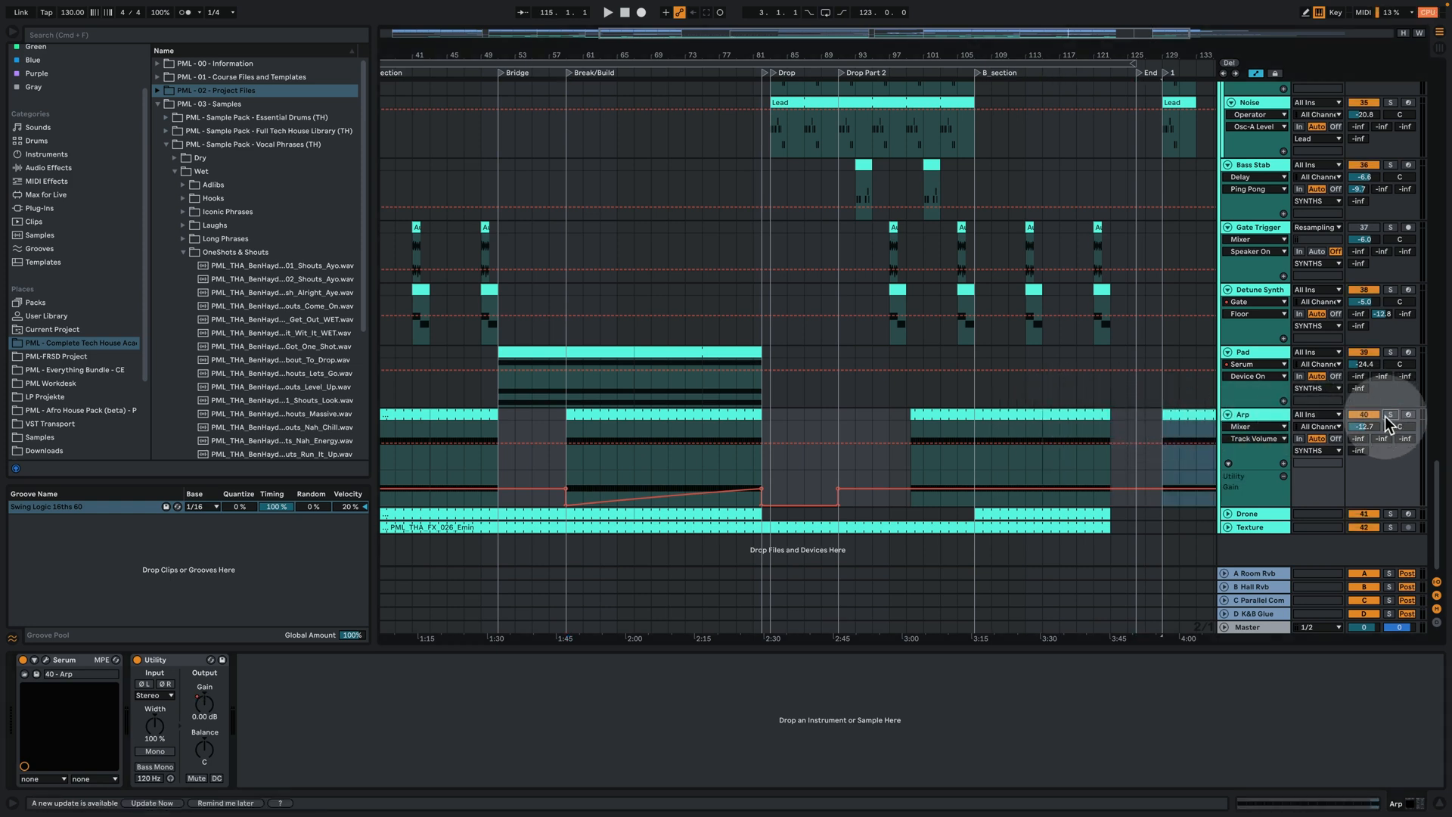
left_click(1169, 403)
key("space")
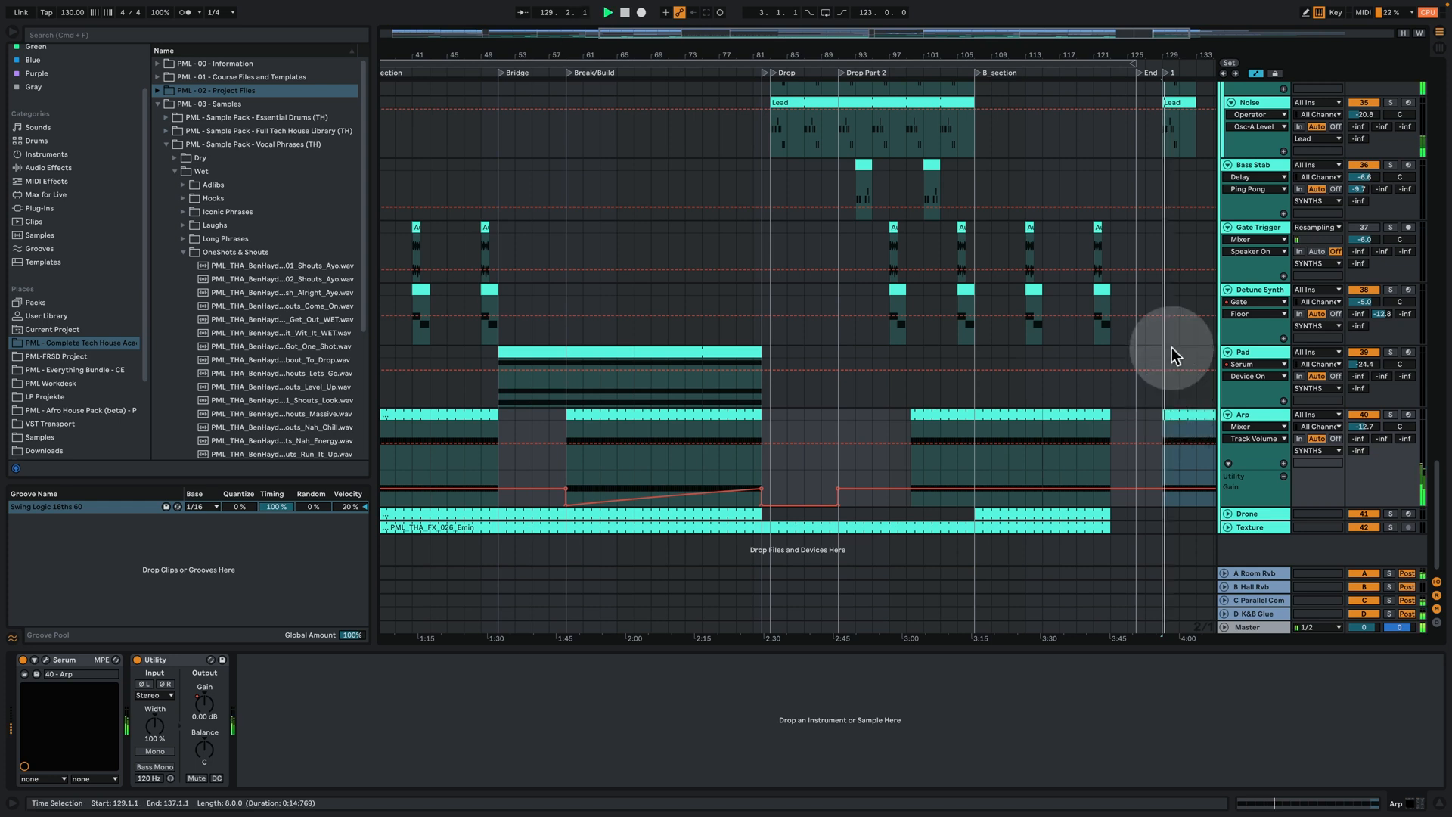
left_click_drag(1185, 54, 756, 110)
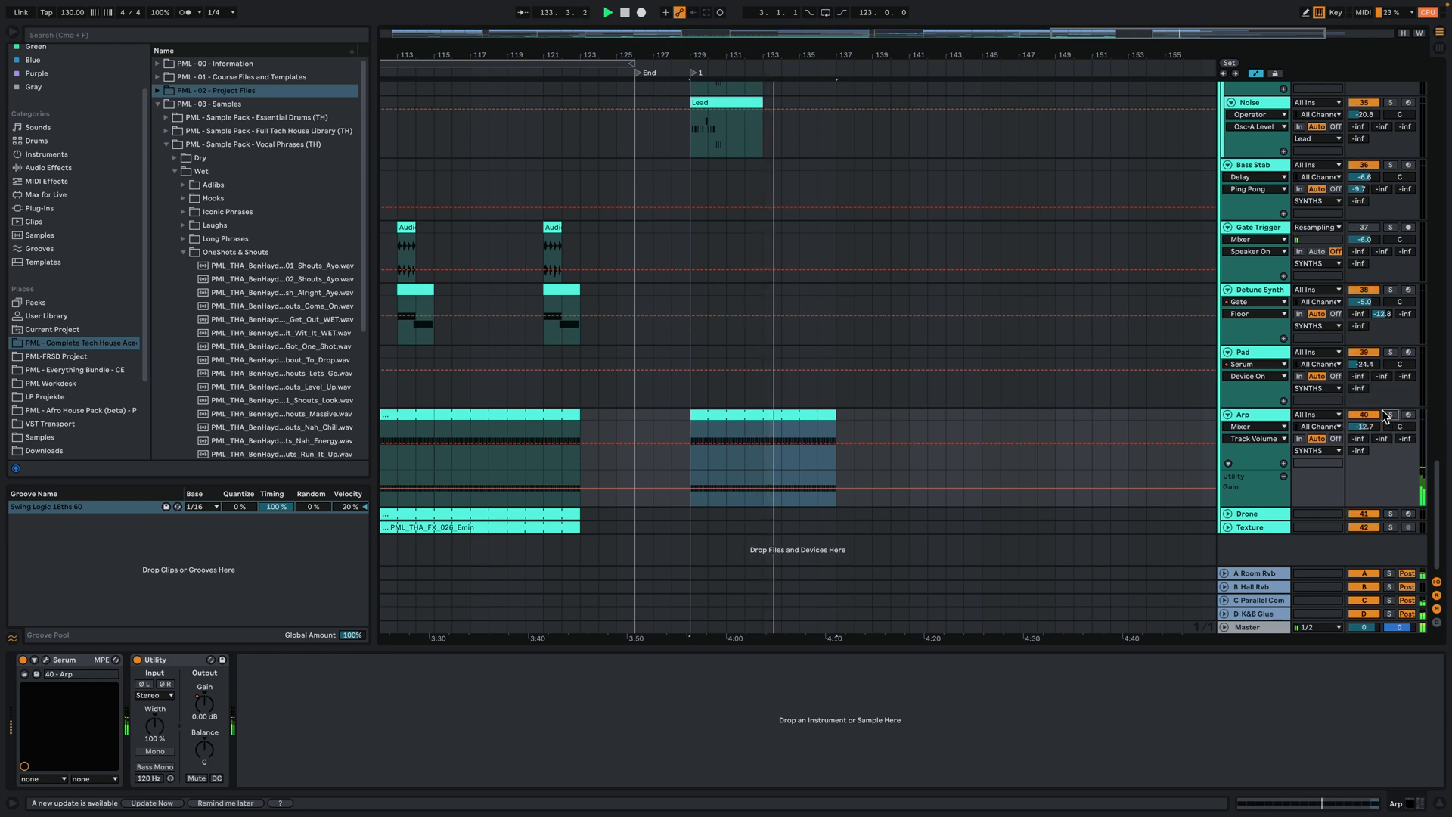
Mute the Vocal Main track and play the section at bar 129 without it, placing the insert marker at bar 133
scroll(963, 388, "up", 10)
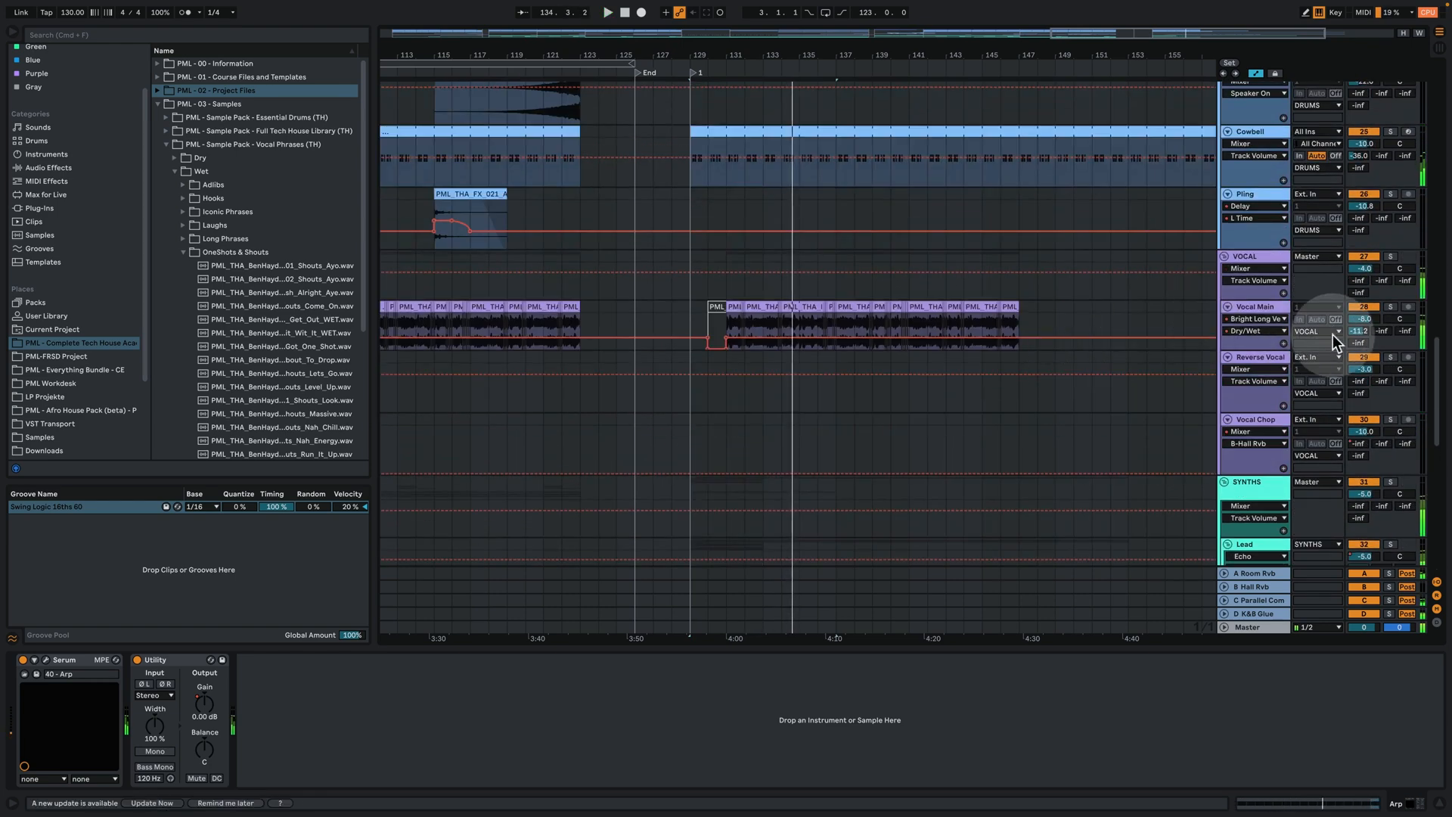
left_click(1373, 305)
scroll(1059, 363, "down", 3)
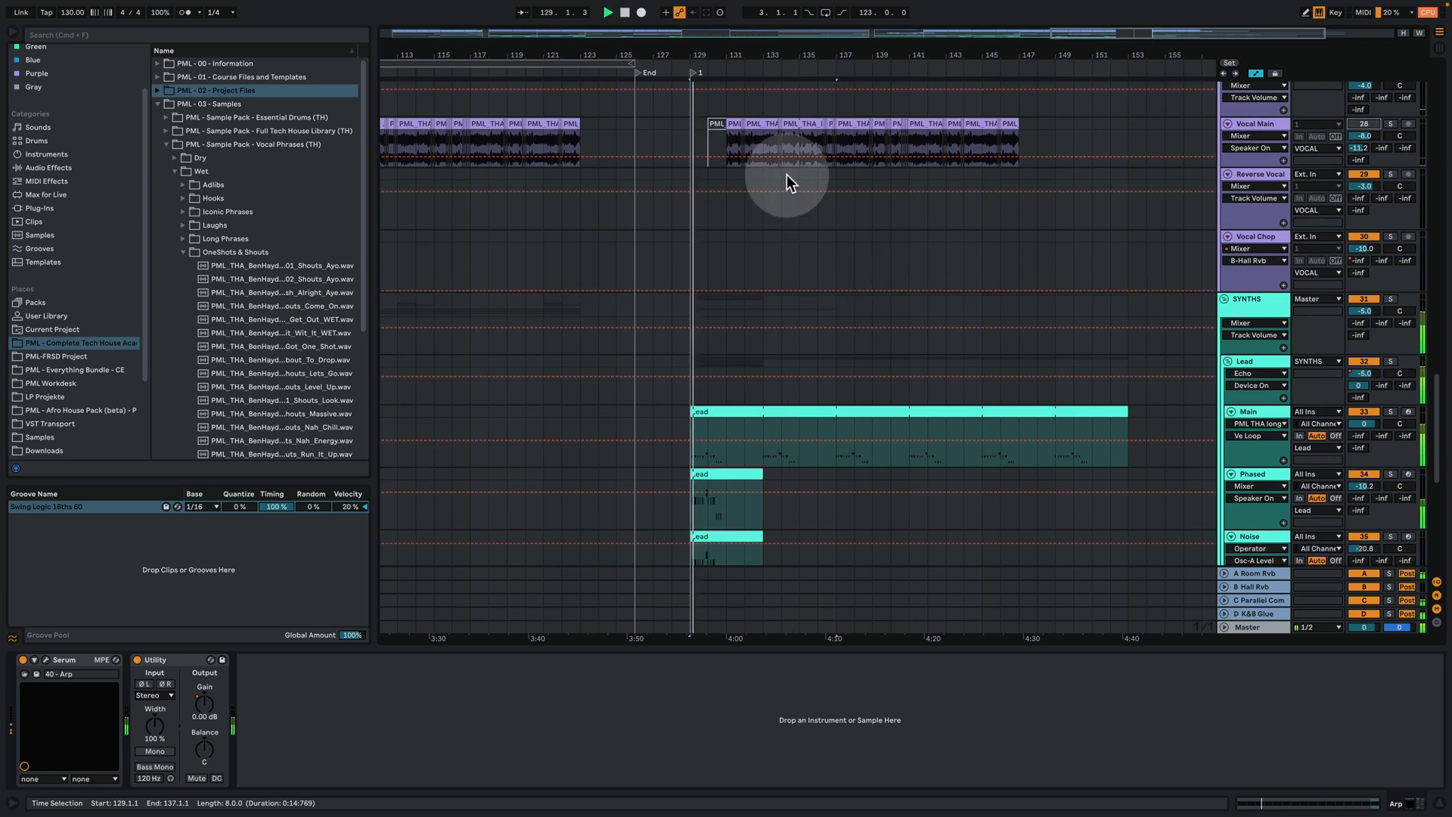
left_click(766, 148)
key("space")
scroll(786, 317, "down", 10)
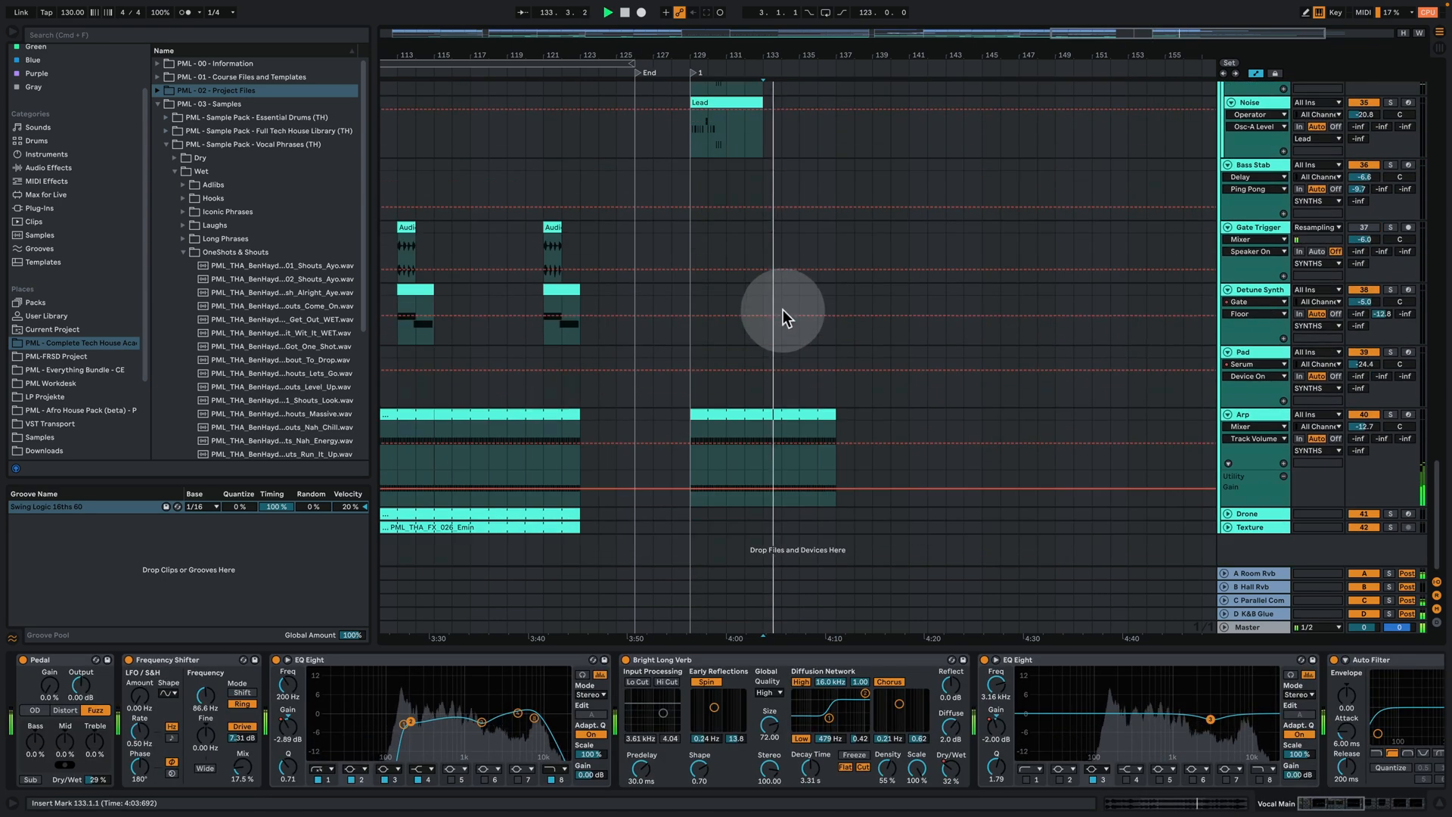
Select the Arp copy at bar 129 and compare it soloed and in the full mix
left_click(794, 419)
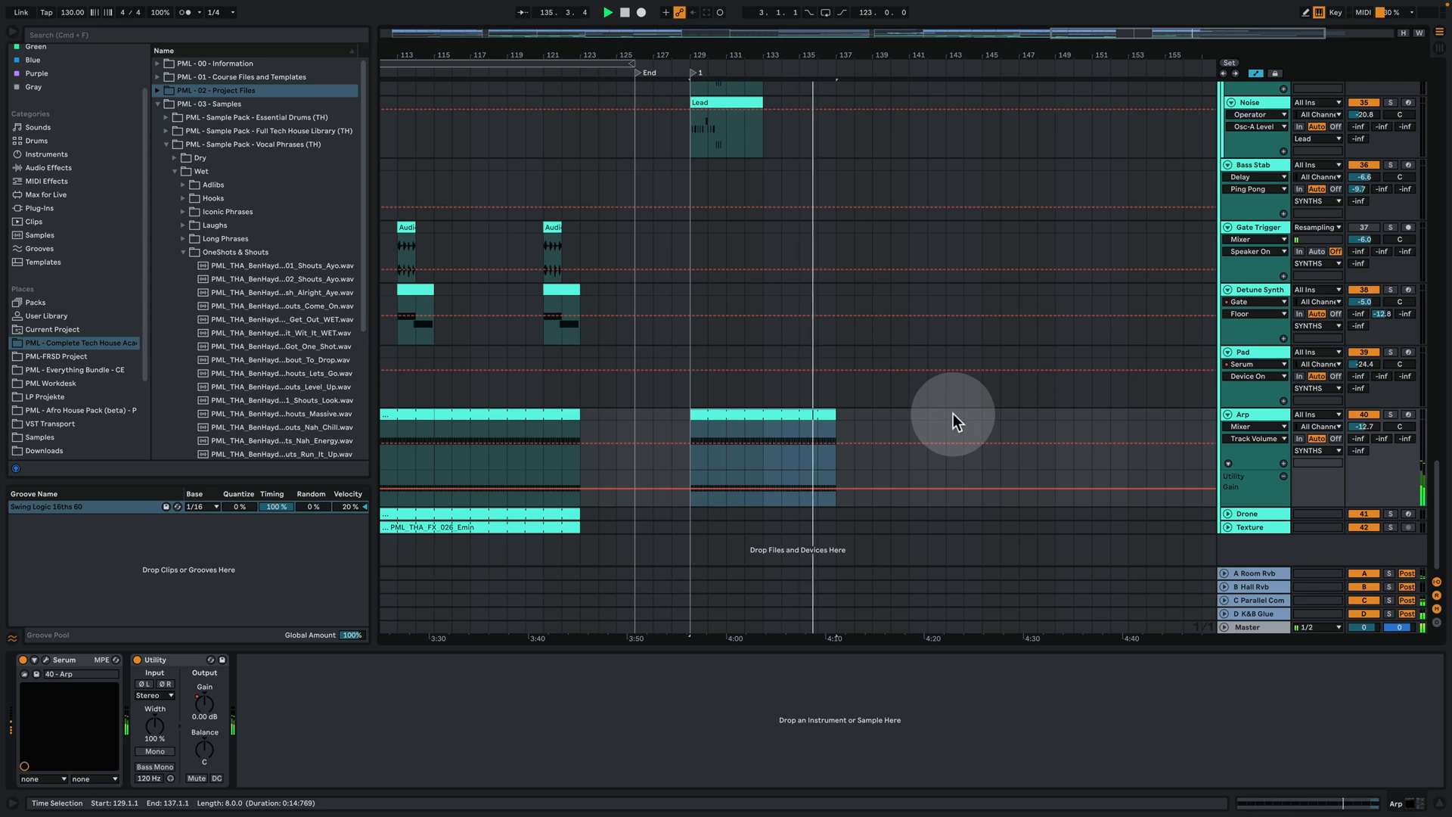
left_click(1390, 414)
left_click(1390, 414)
left_click_drag(868, 55, 935, 31)
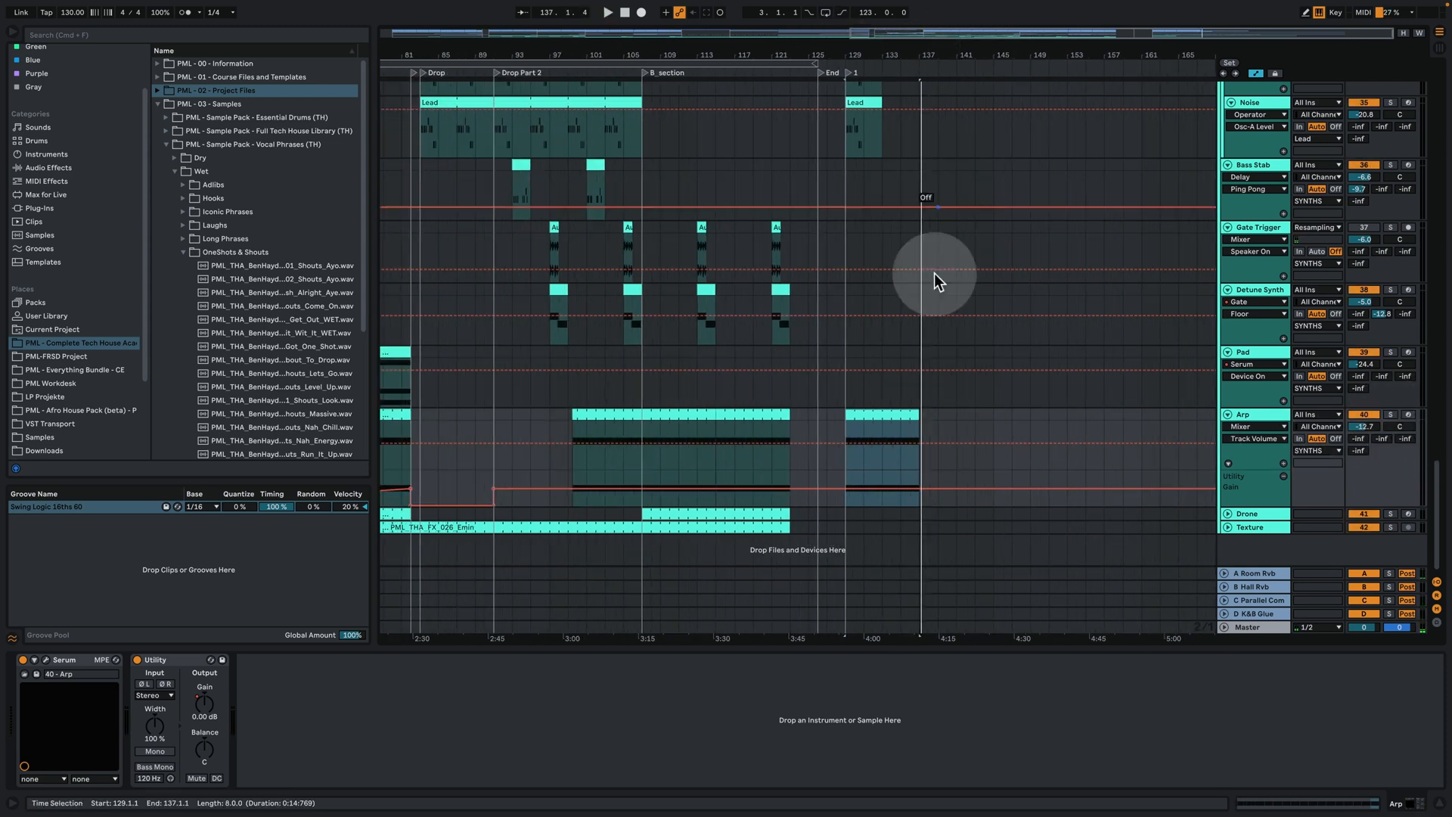
Unfold and solo the Drone track, then play it from bar 115
left_click(1227, 513)
left_click(724, 487)
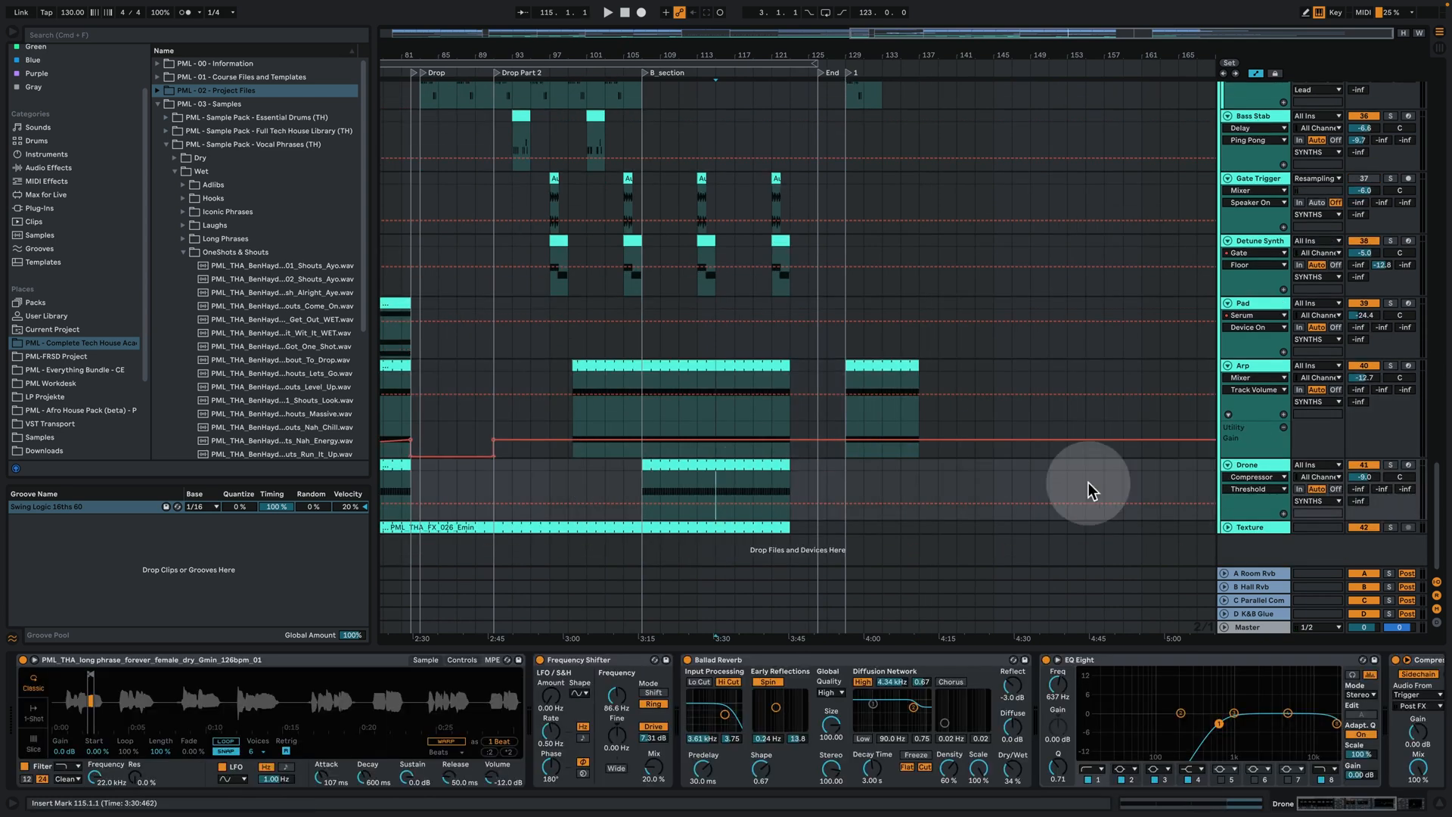
left_click(1390, 464)
key("space")
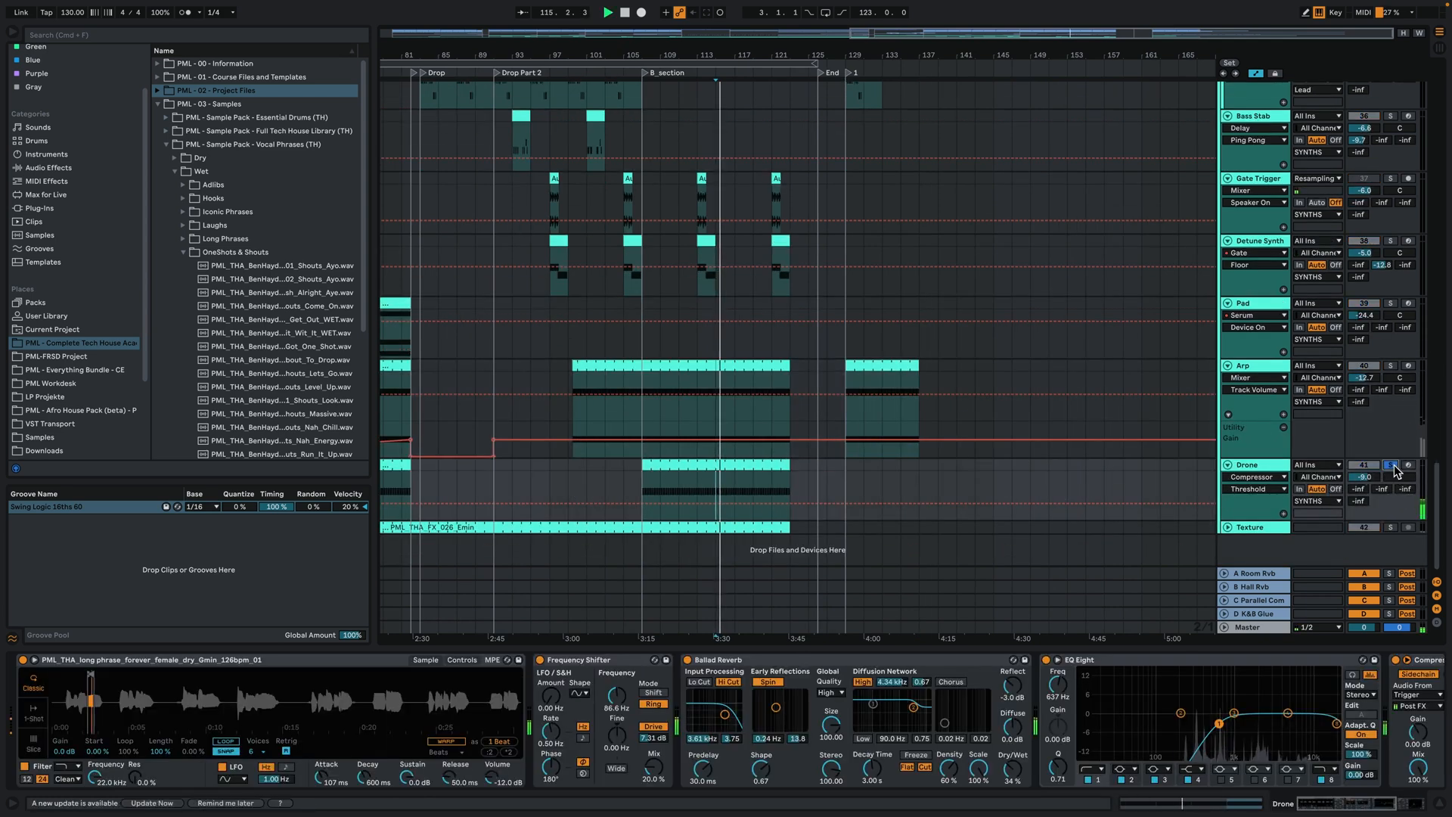
Stop playback and examine the Drone's looped vocal sample and its Frequency Shifter, Ballad Reverb, EQ Eight and Compressor settings
key("space")
left_click_drag(90, 699, 338, 691)
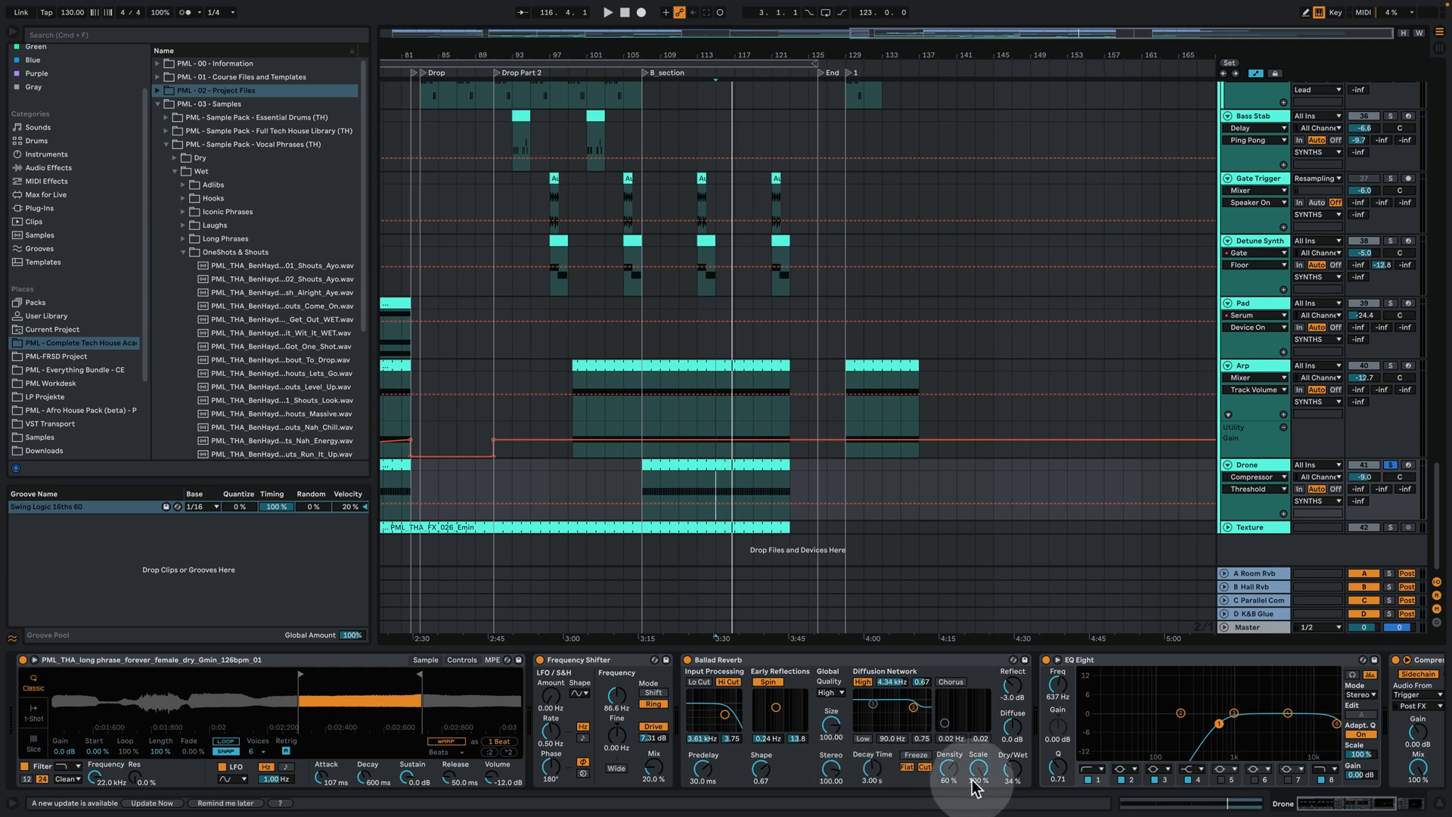
left_click_drag(1323, 802, 1354, 800)
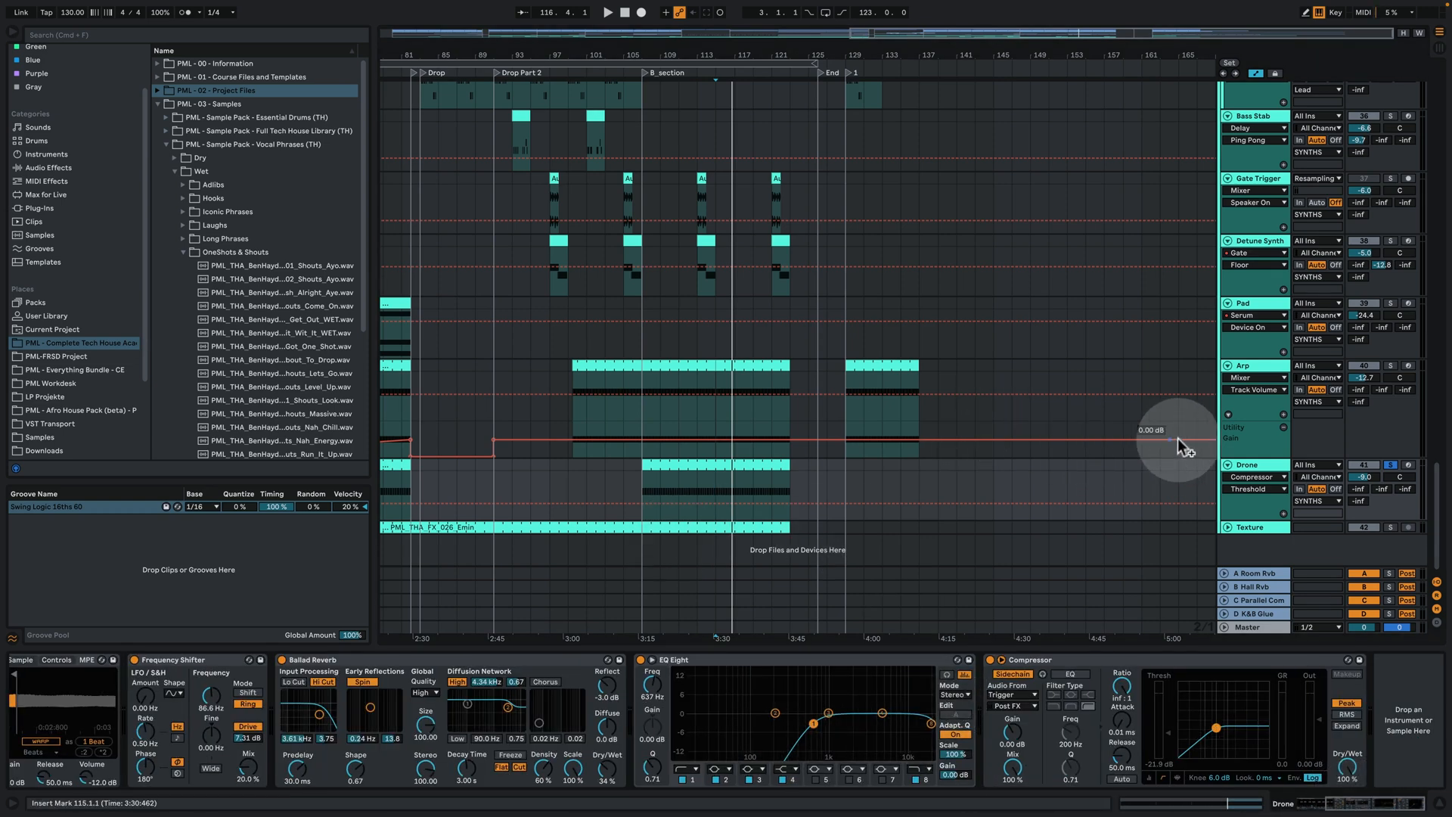
Play the unsoloed Drone in the full mix from bar 107 and unfold the Texture track
left_click(1390, 466)
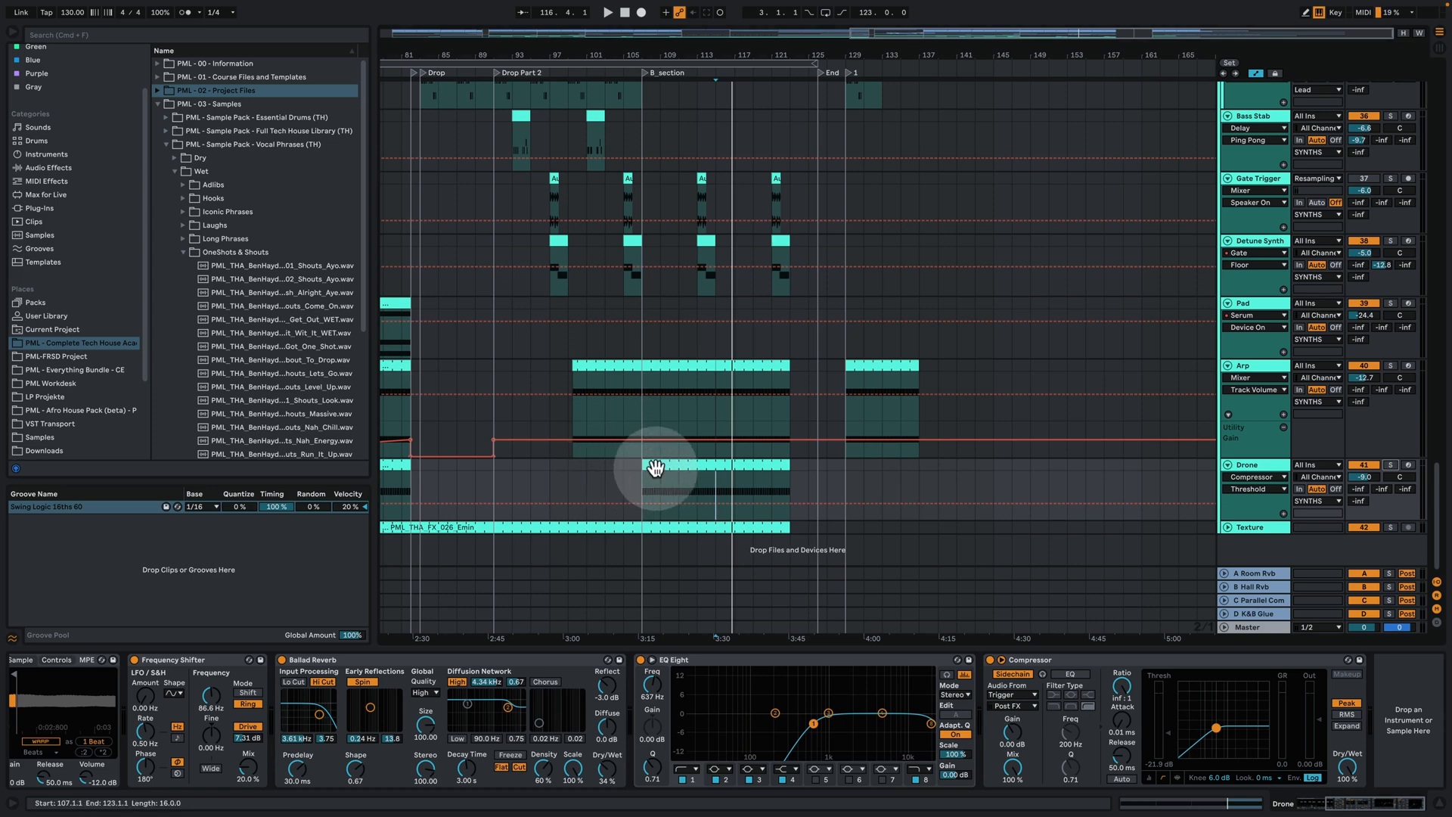
key("space")
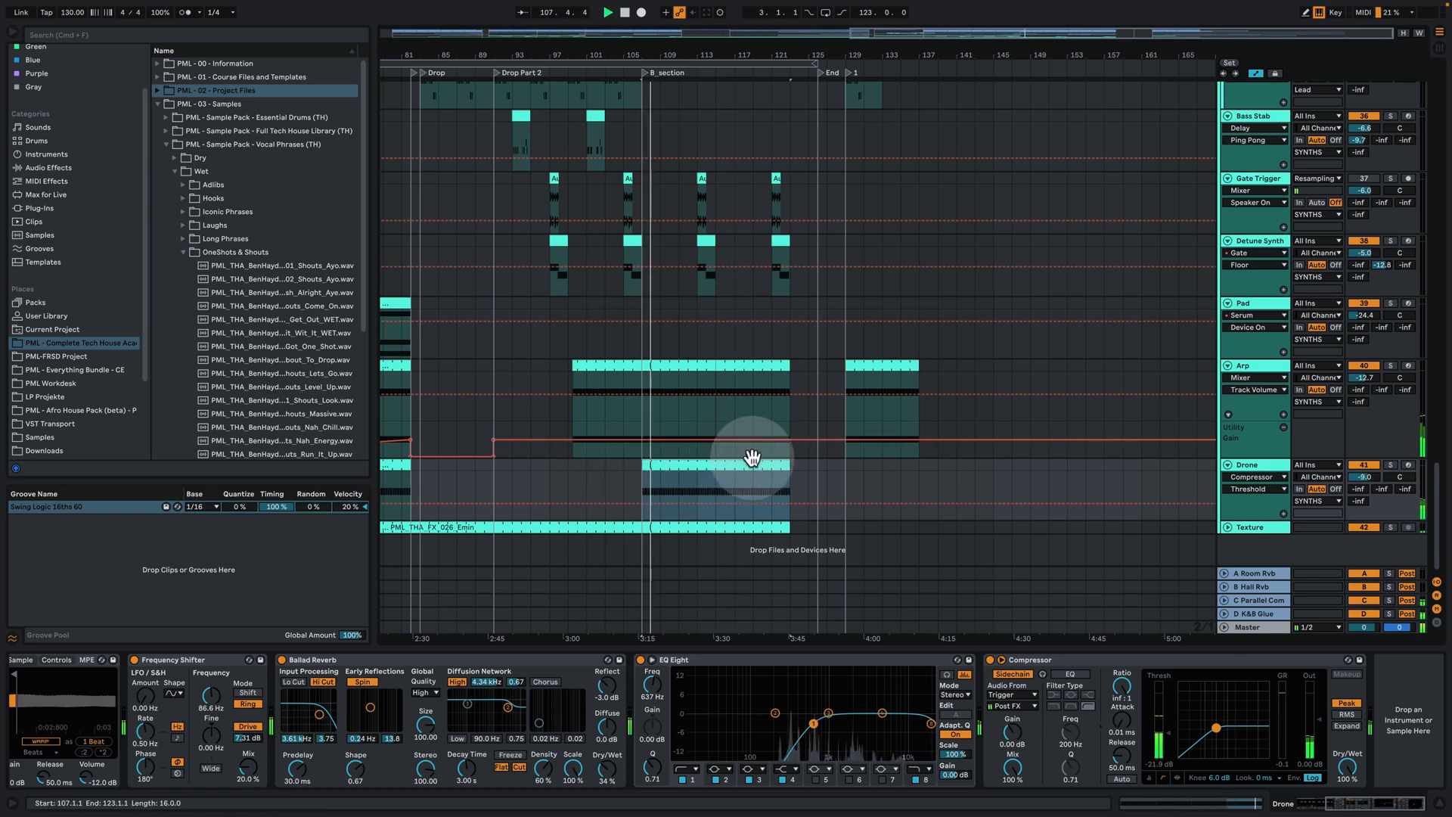
left_click_drag(735, 55, 898, 55)
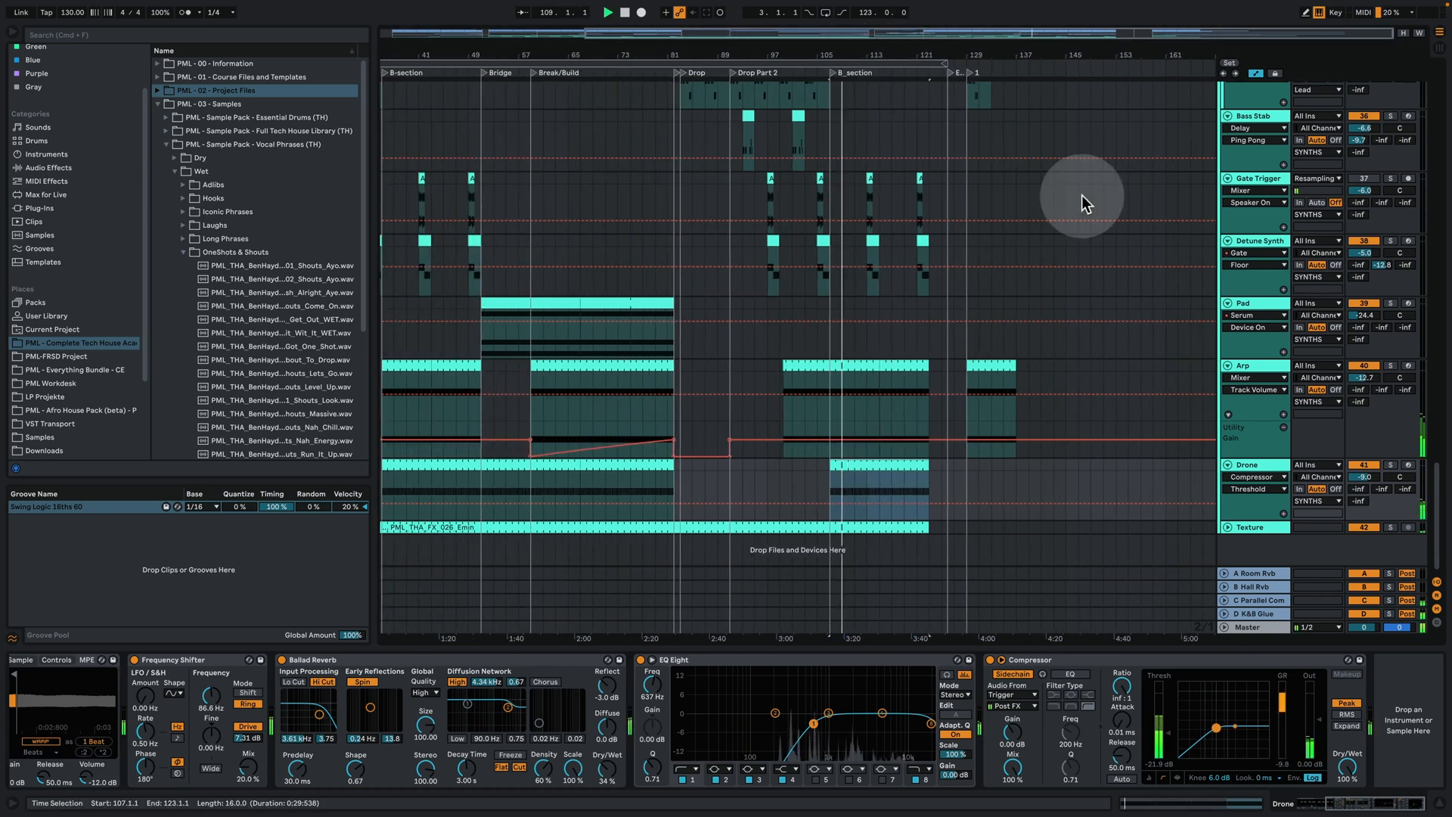
left_click(1228, 526)
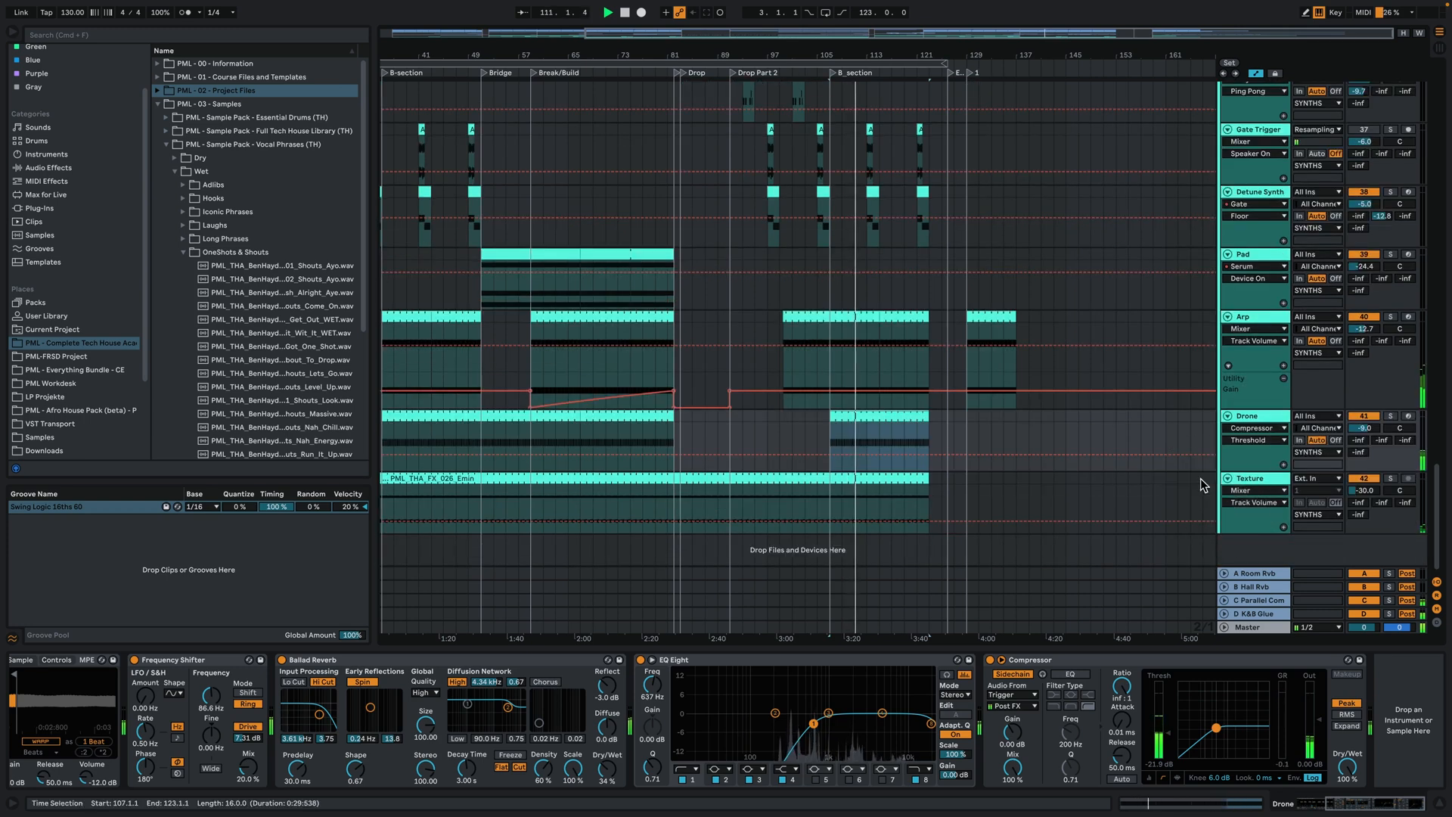
left_click(1390, 417)
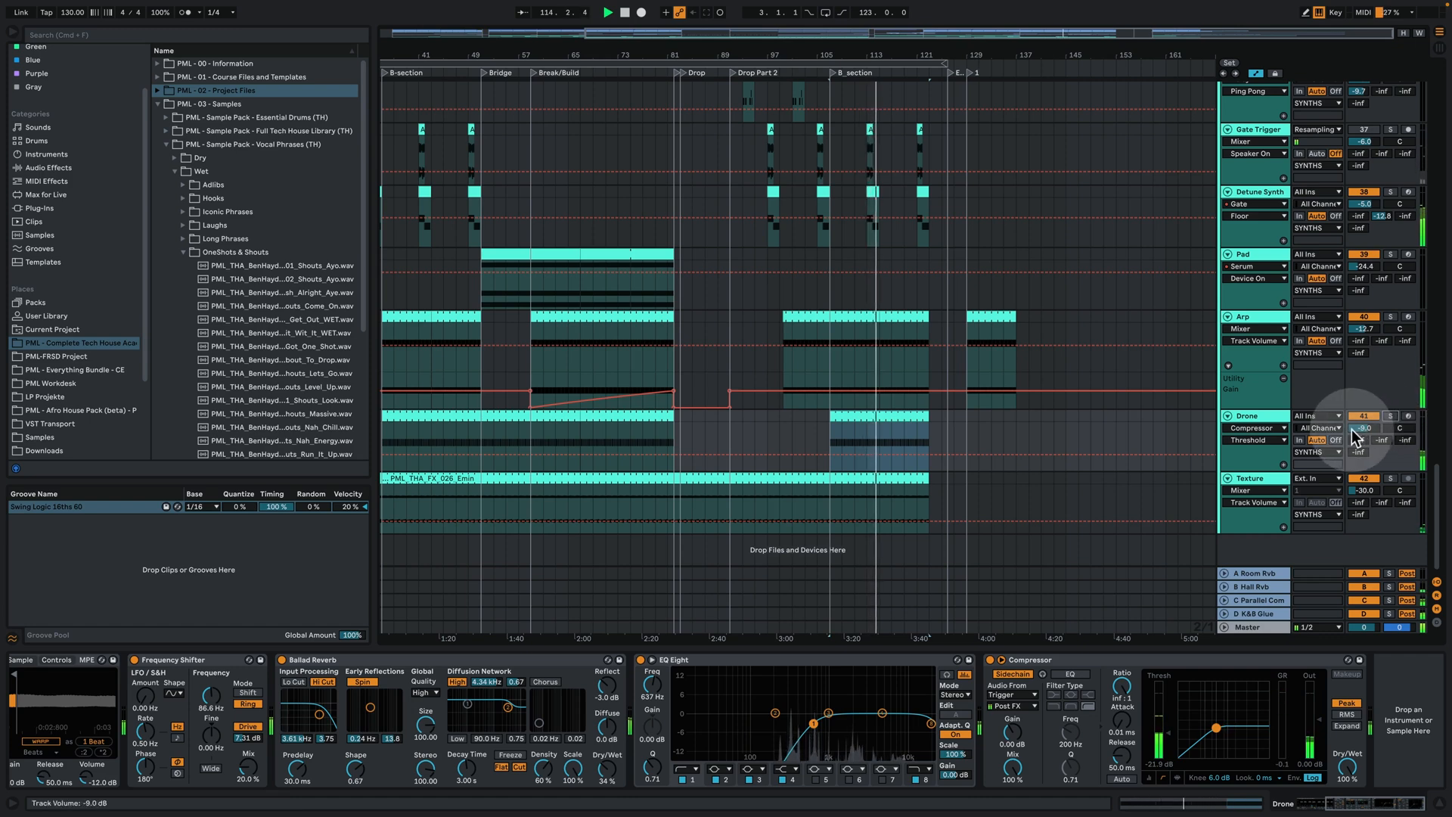
Solo the Texture track and play its sample from bar 113 and from bar 99
left_click(1390, 479)
left_click(1249, 482)
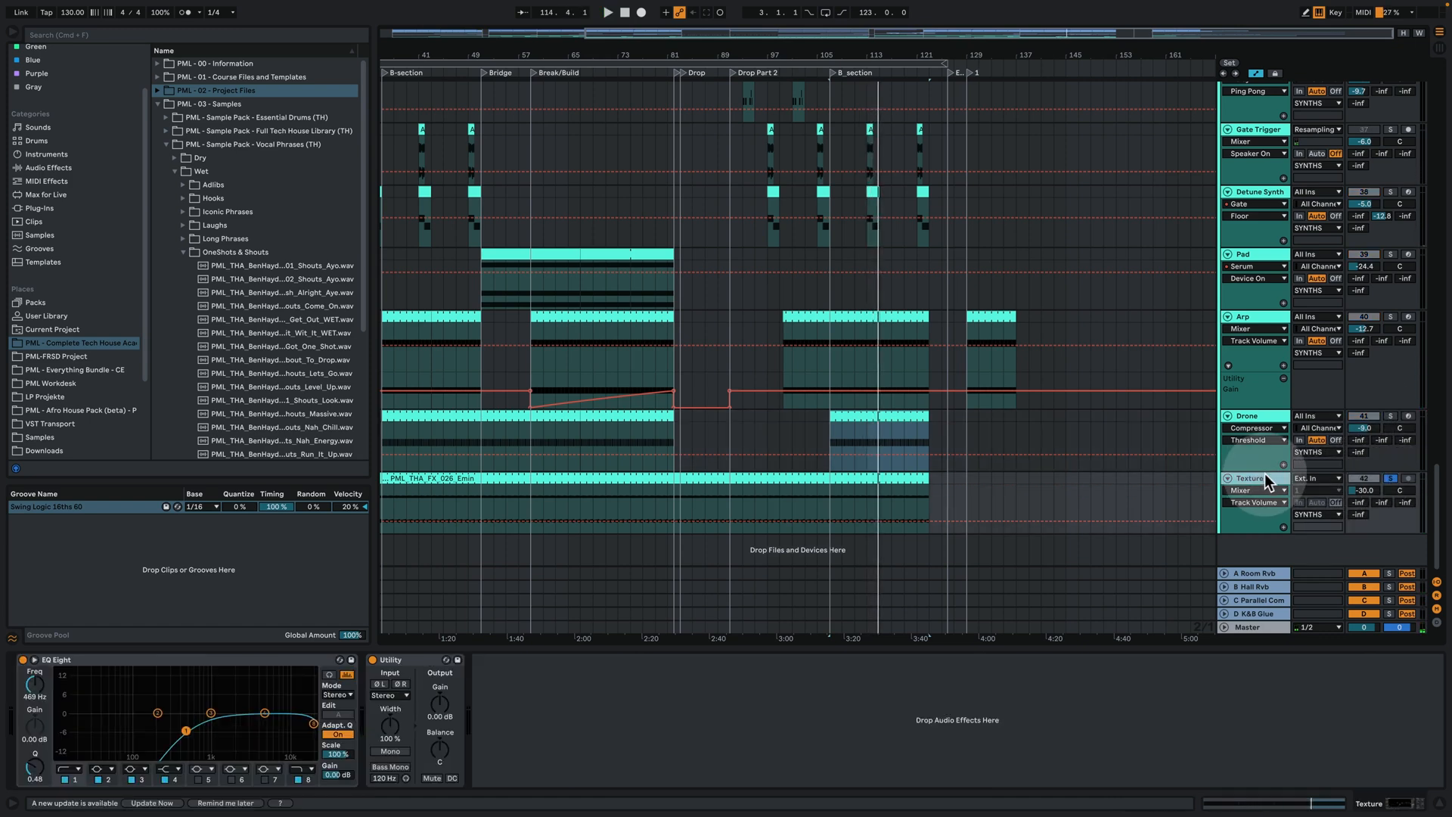
left_click(862, 496)
key("space")
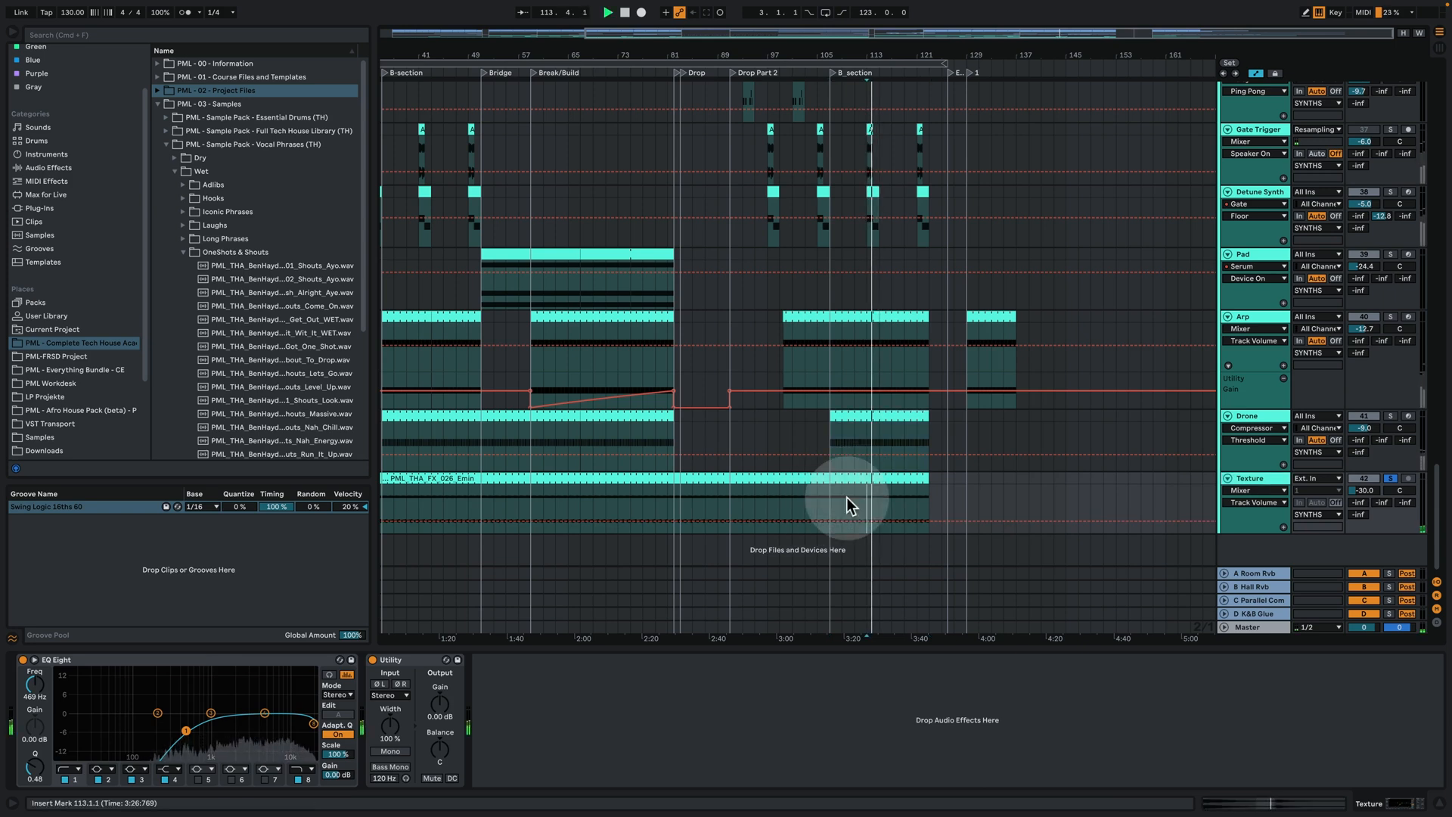
left_click(776, 495)
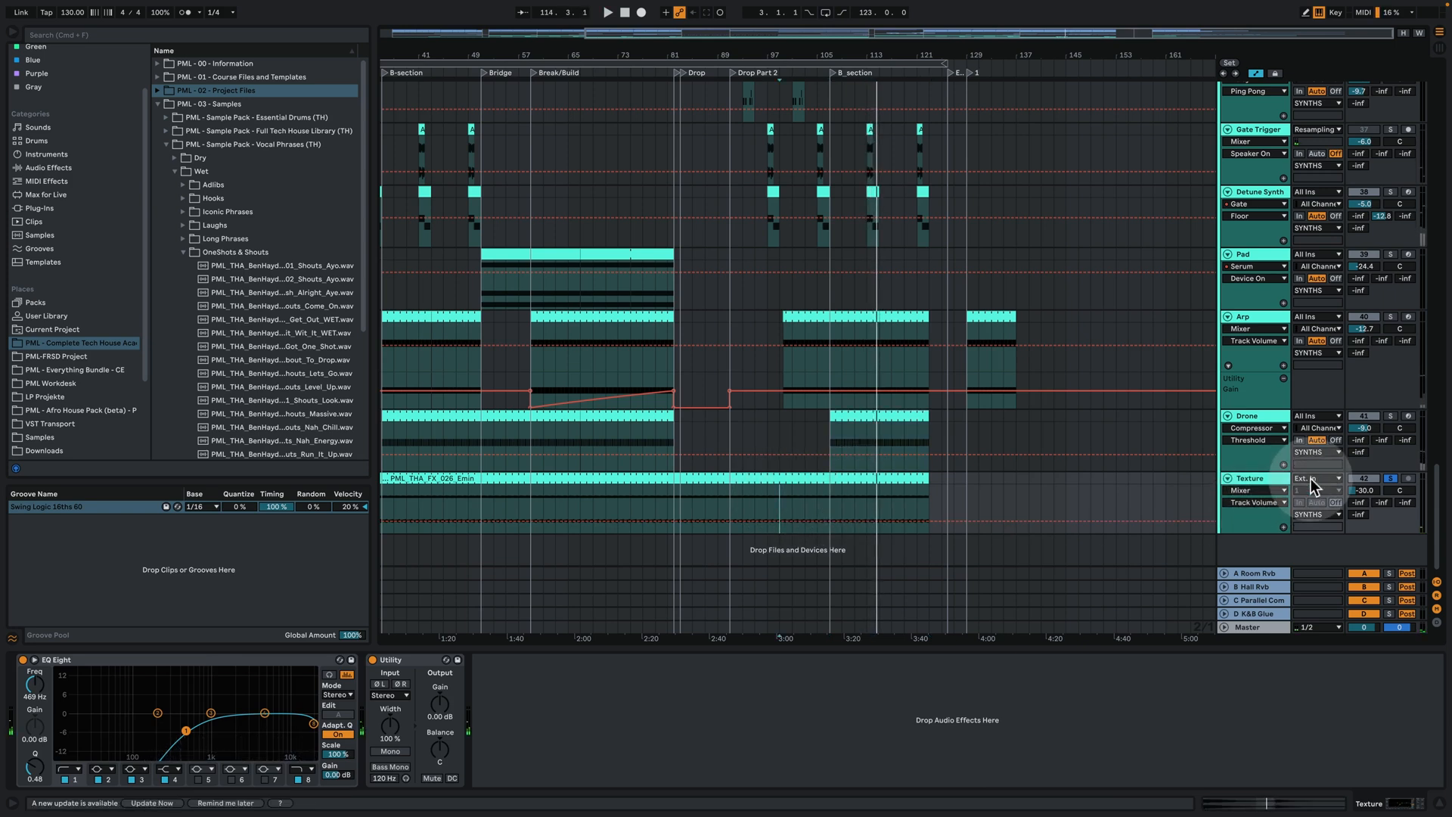
key("space")
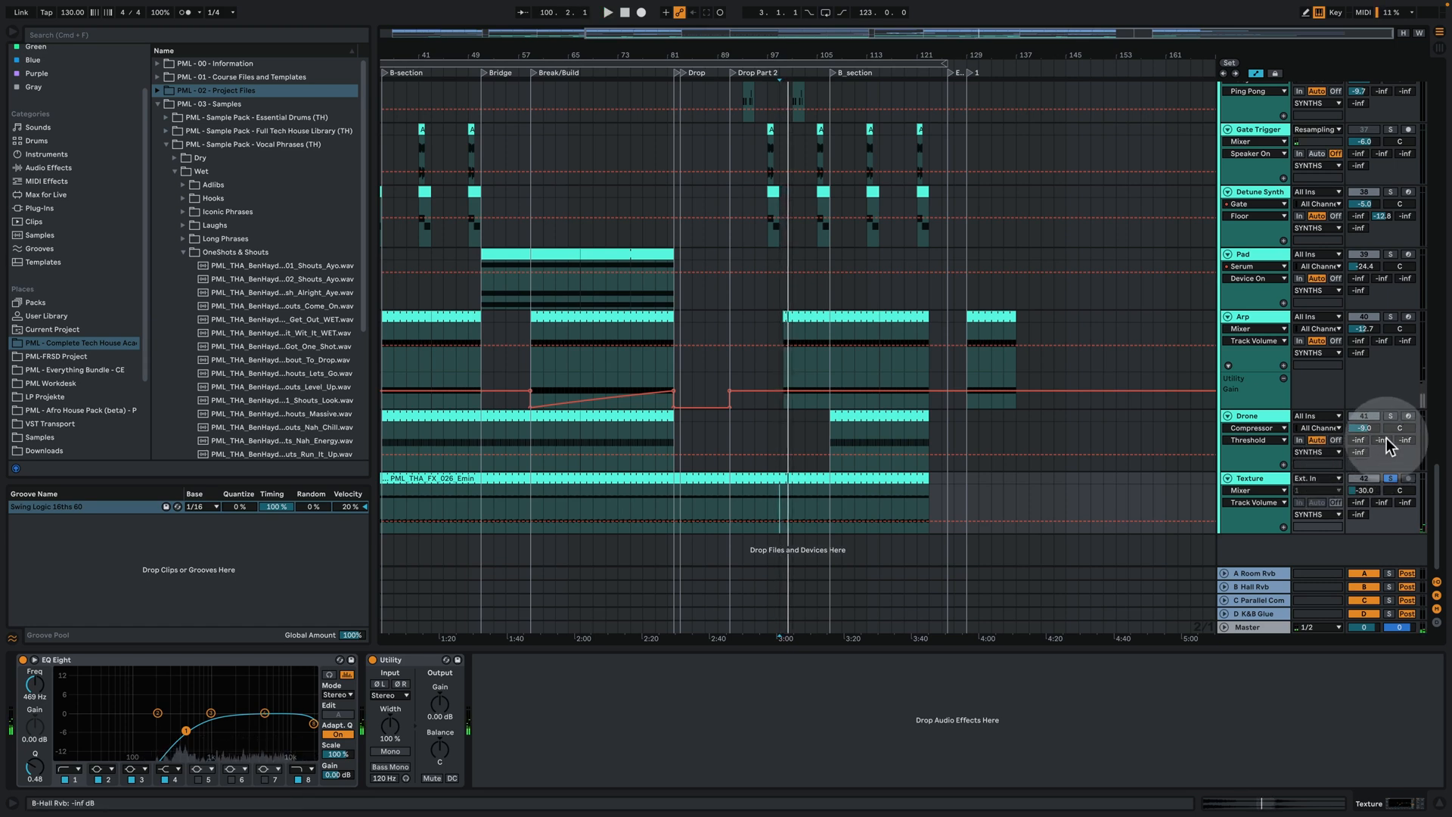
Unsolo the Texture track and play the full mix from bar 97 while reviewing the synth tracks
left_click(1396, 480)
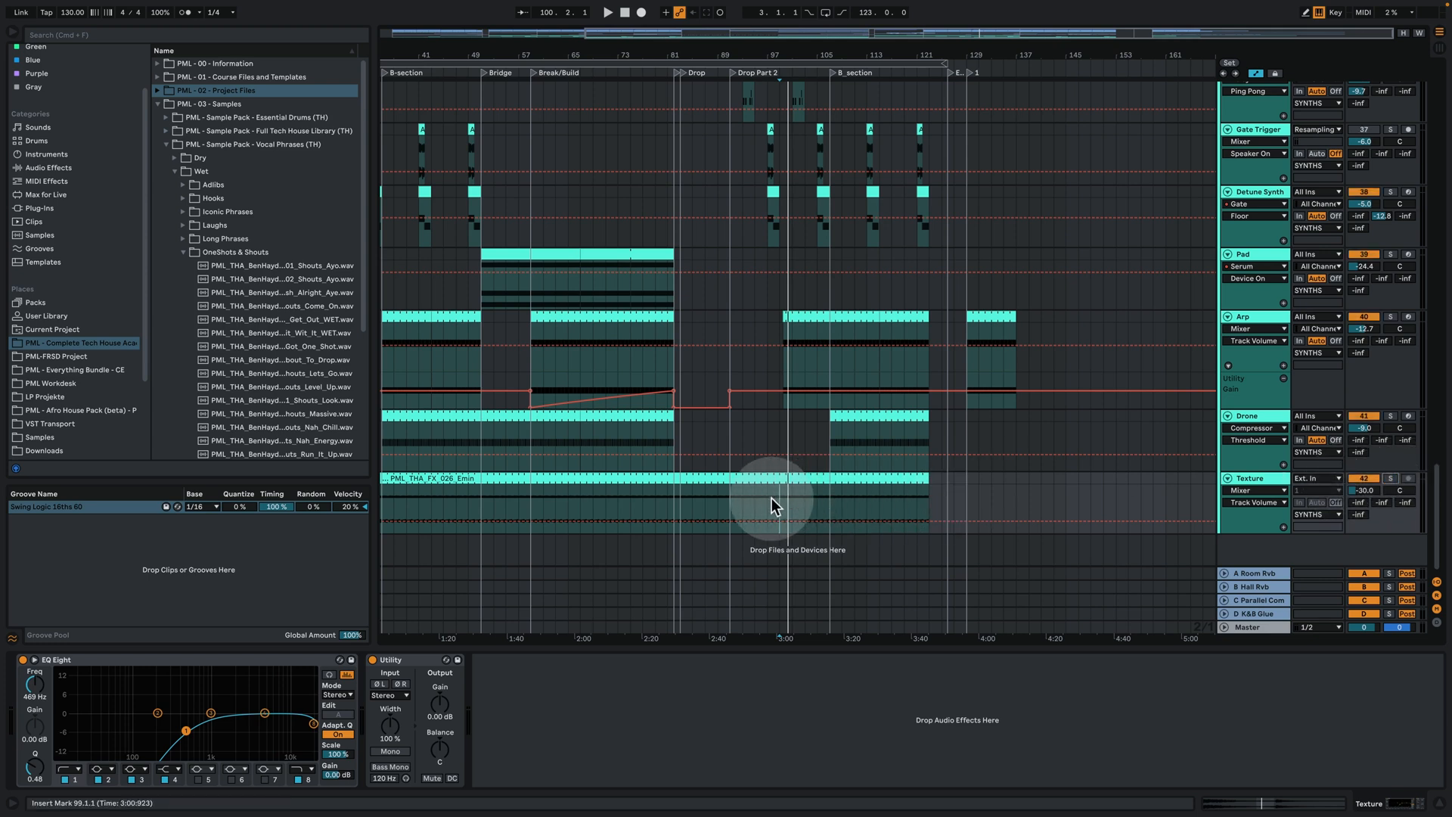
key("space")
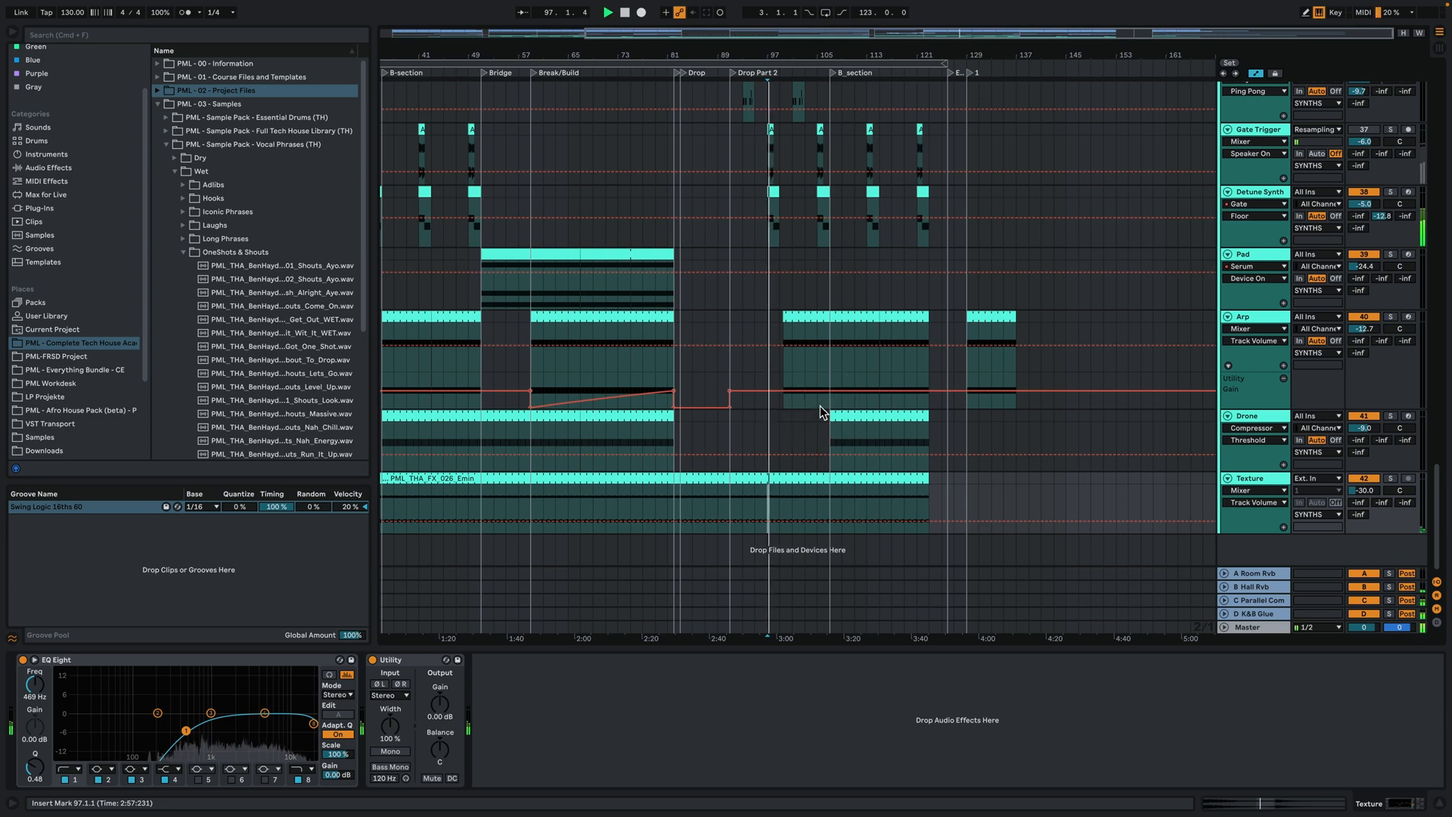
scroll(814, 437, "up", 10)
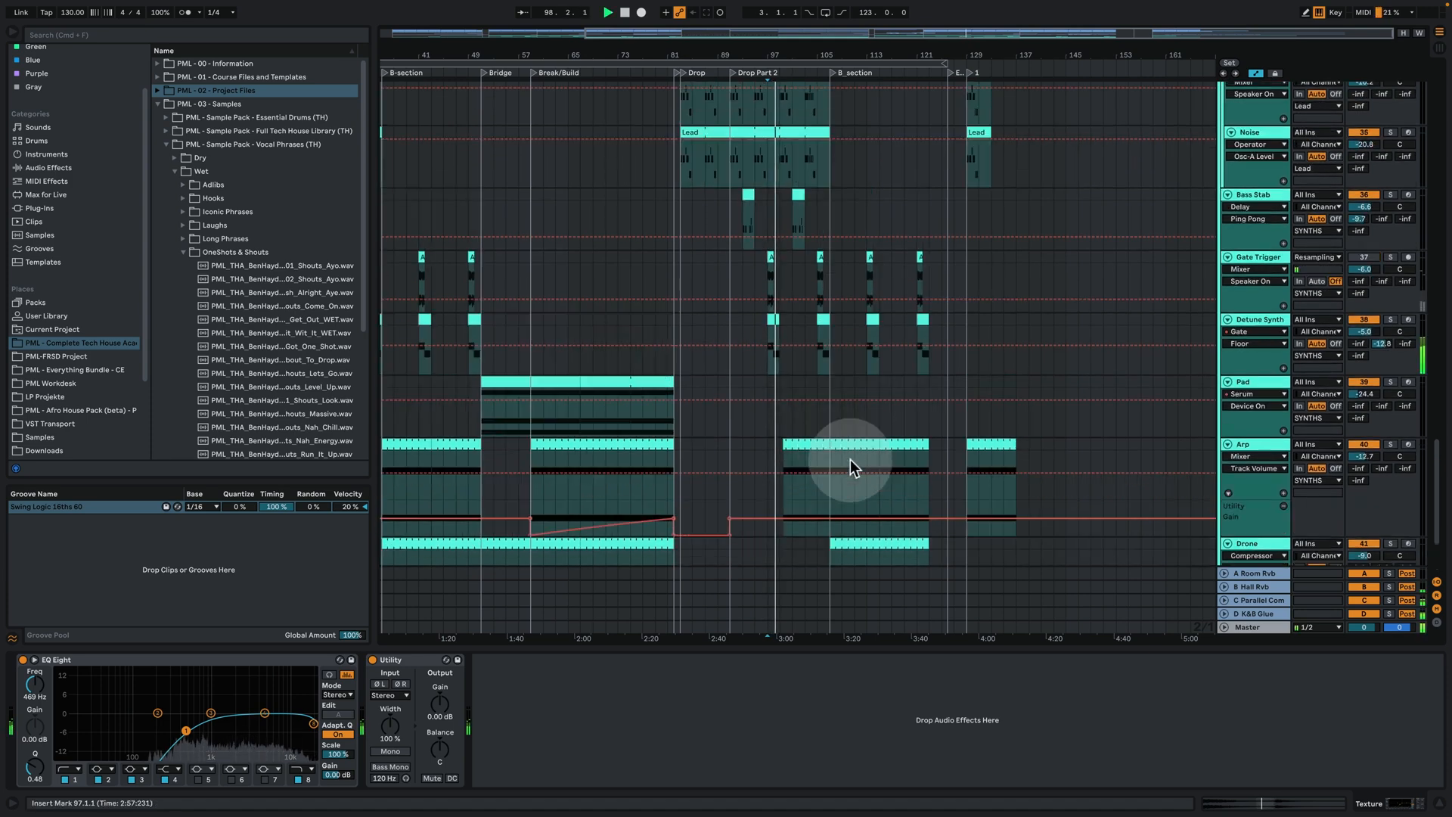
Stop playback, fold the VOCAL and SYNTHS groups, and hide the device view
scroll(847, 480, "up", 15)
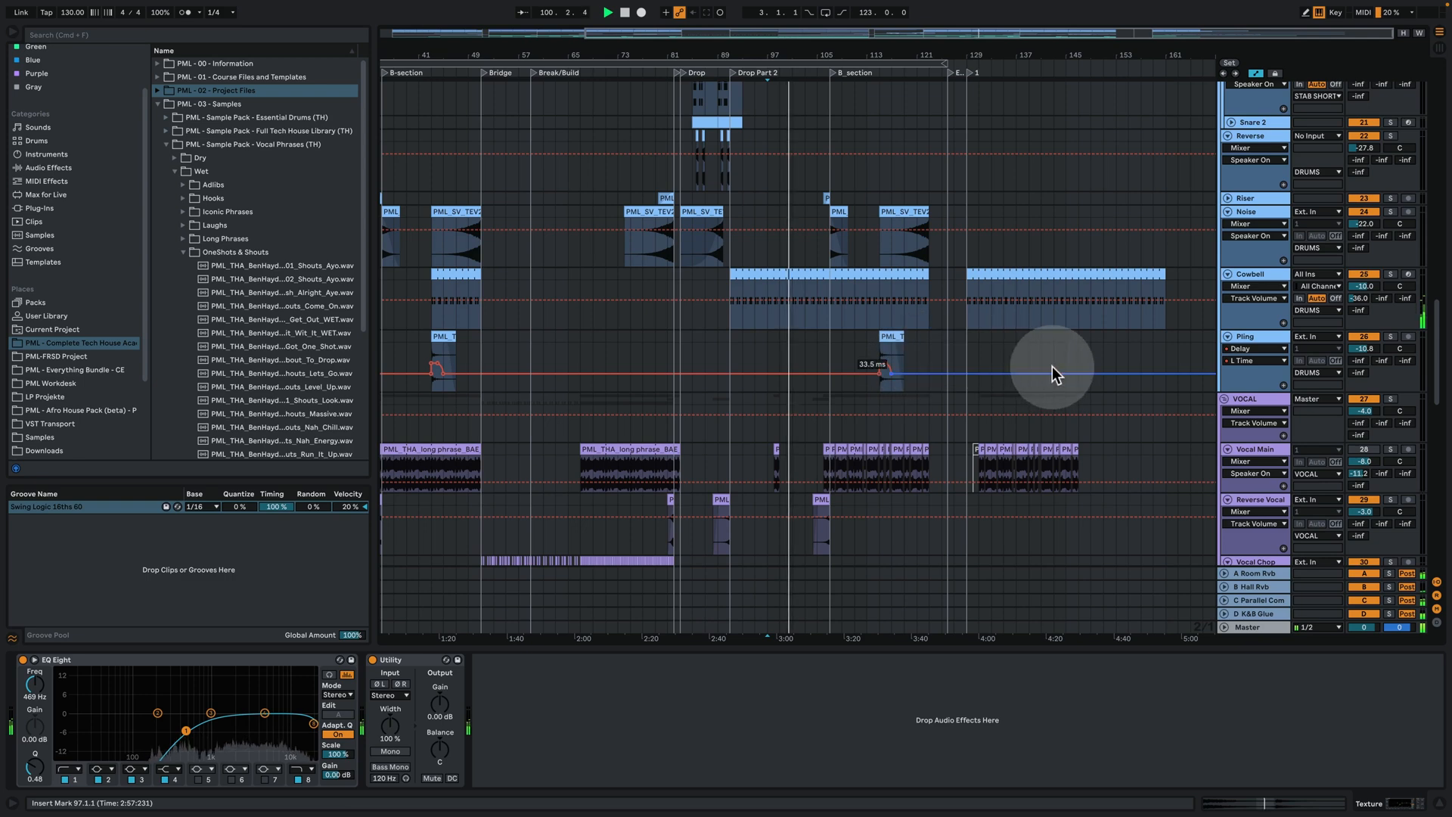
left_click(1225, 398)
left_click(1225, 413)
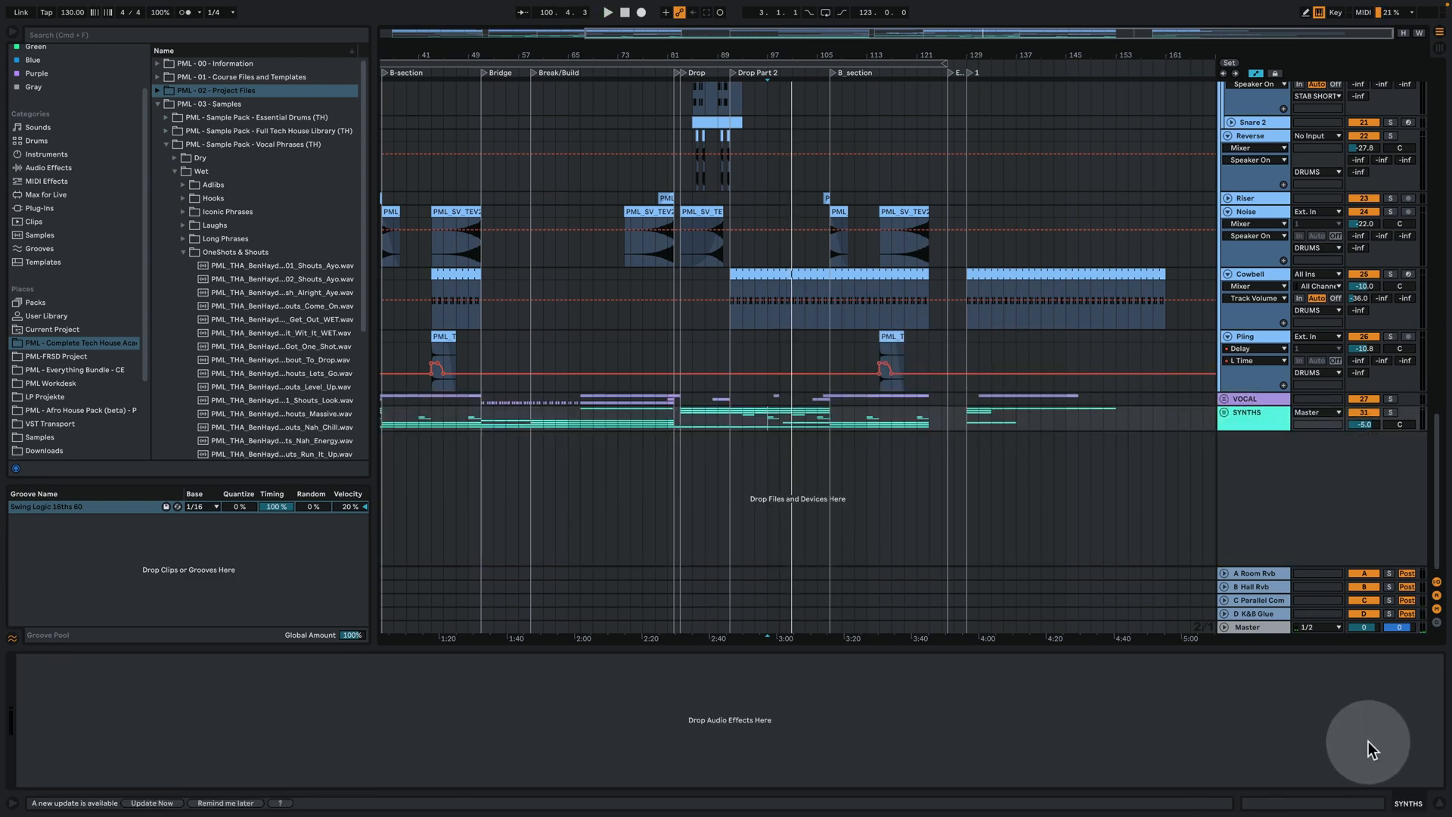
left_click(1435, 801)
Fold the DRUMS group together with the Bass and Kick tracks for a compact arrangement overview
scroll(1249, 351, "up", 10)
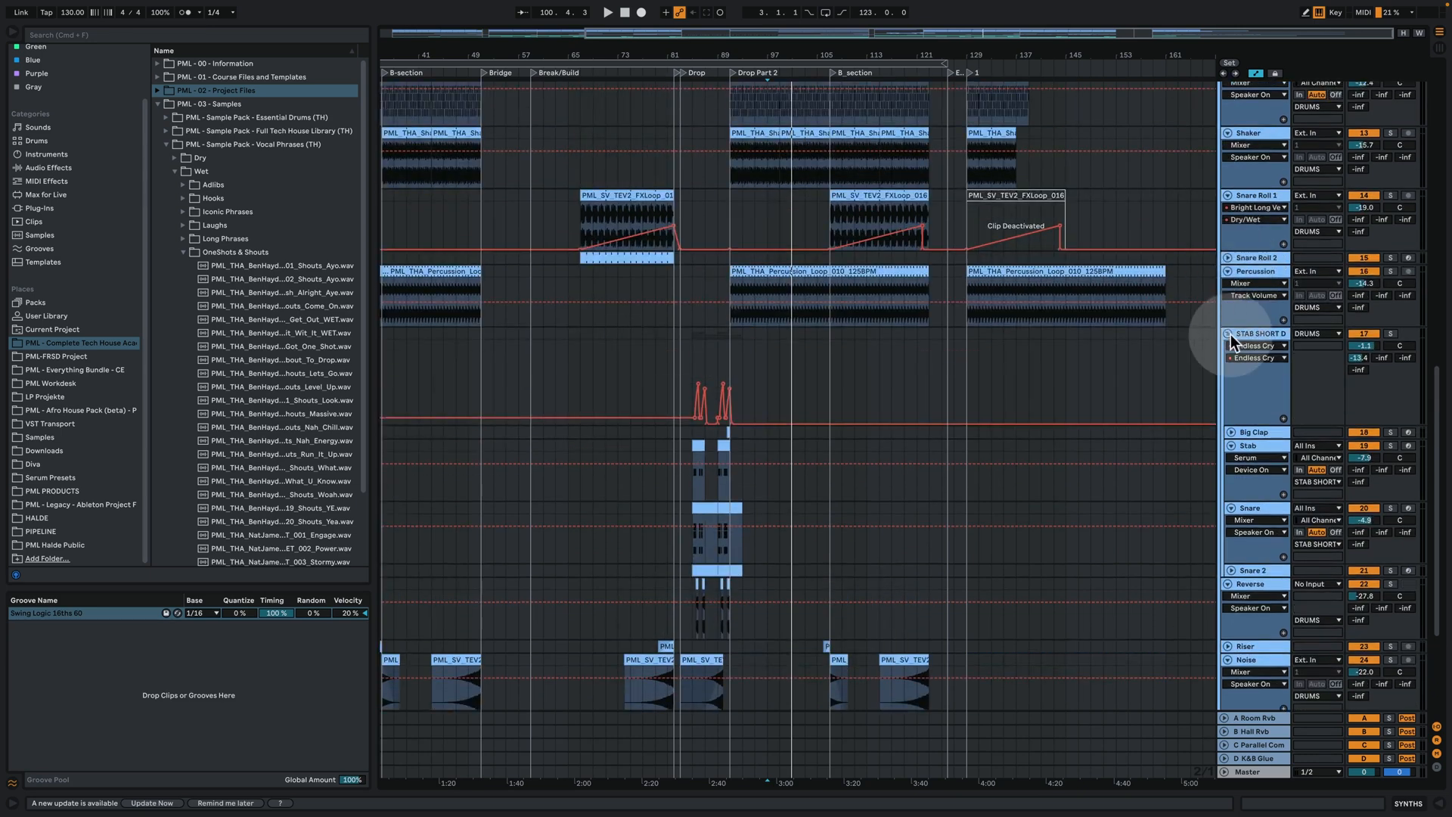
scroll(1227, 363, "up", 10)
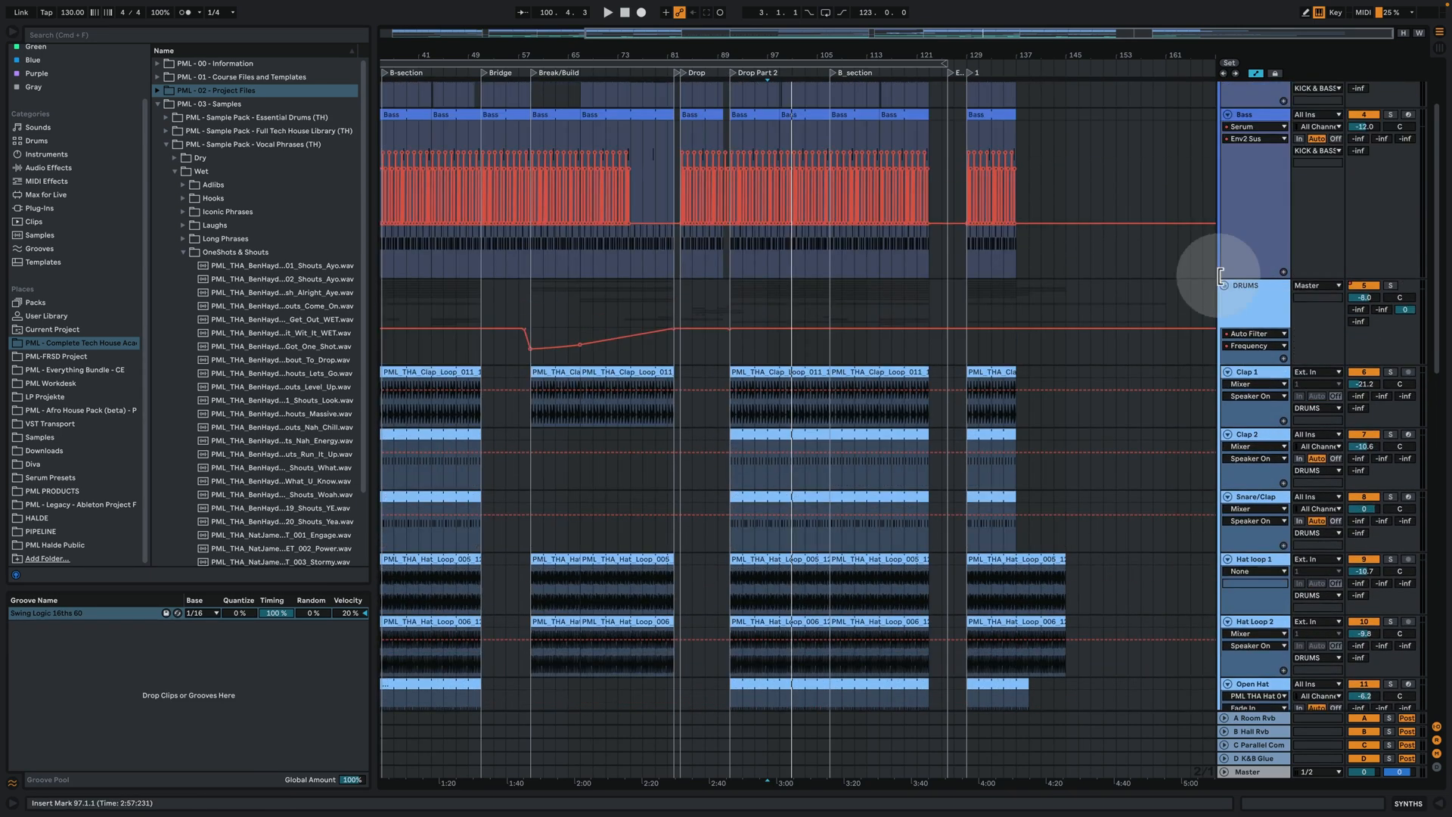
left_click(1225, 285)
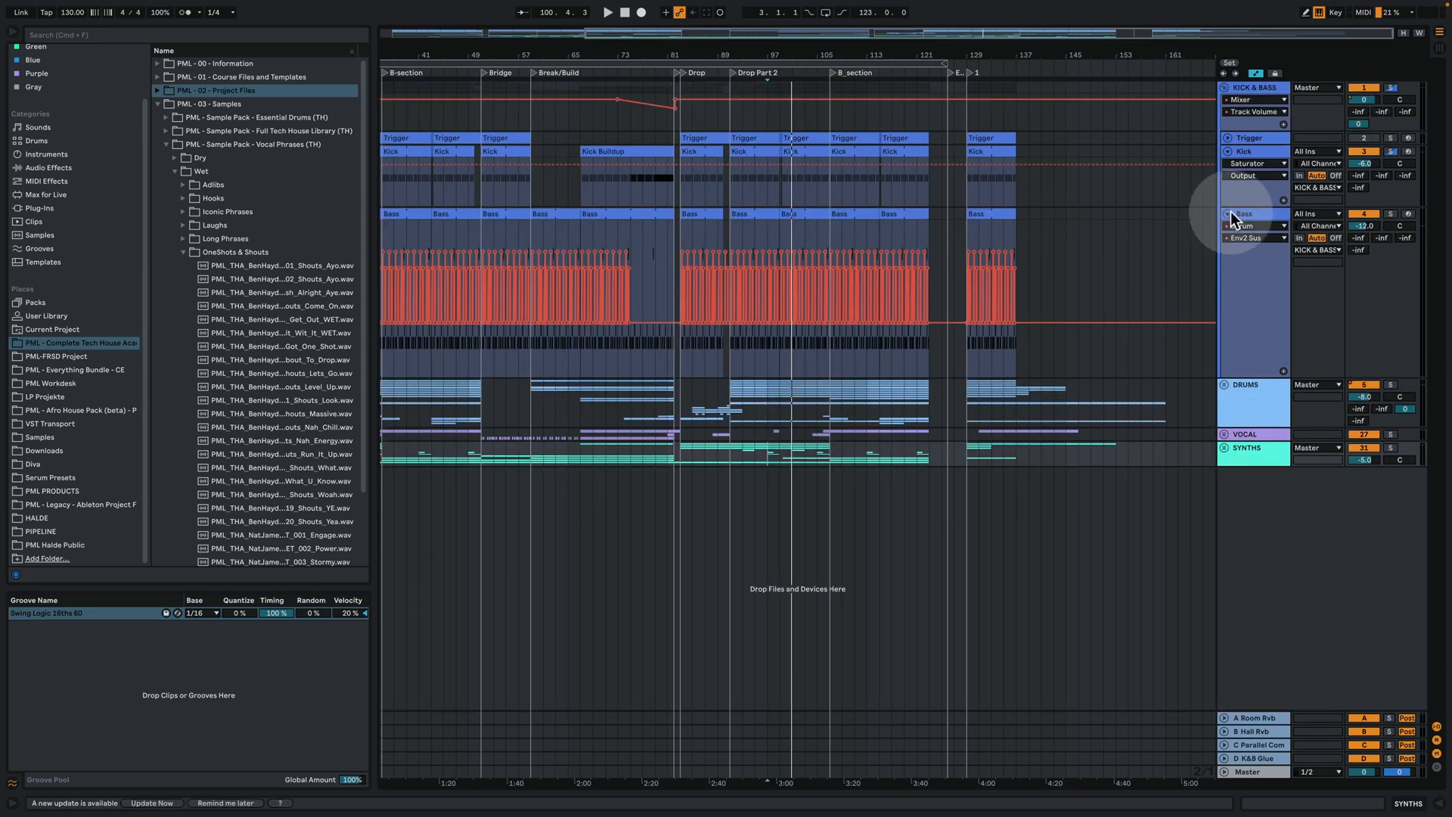
left_click(1229, 213)
left_click(1227, 152)
Place the insert marker at bar 85 in the Drop, then unfold SYNTHS and fold its Main, Phased and Noise lead layers
left_click_drag(692, 58, 846, 126)
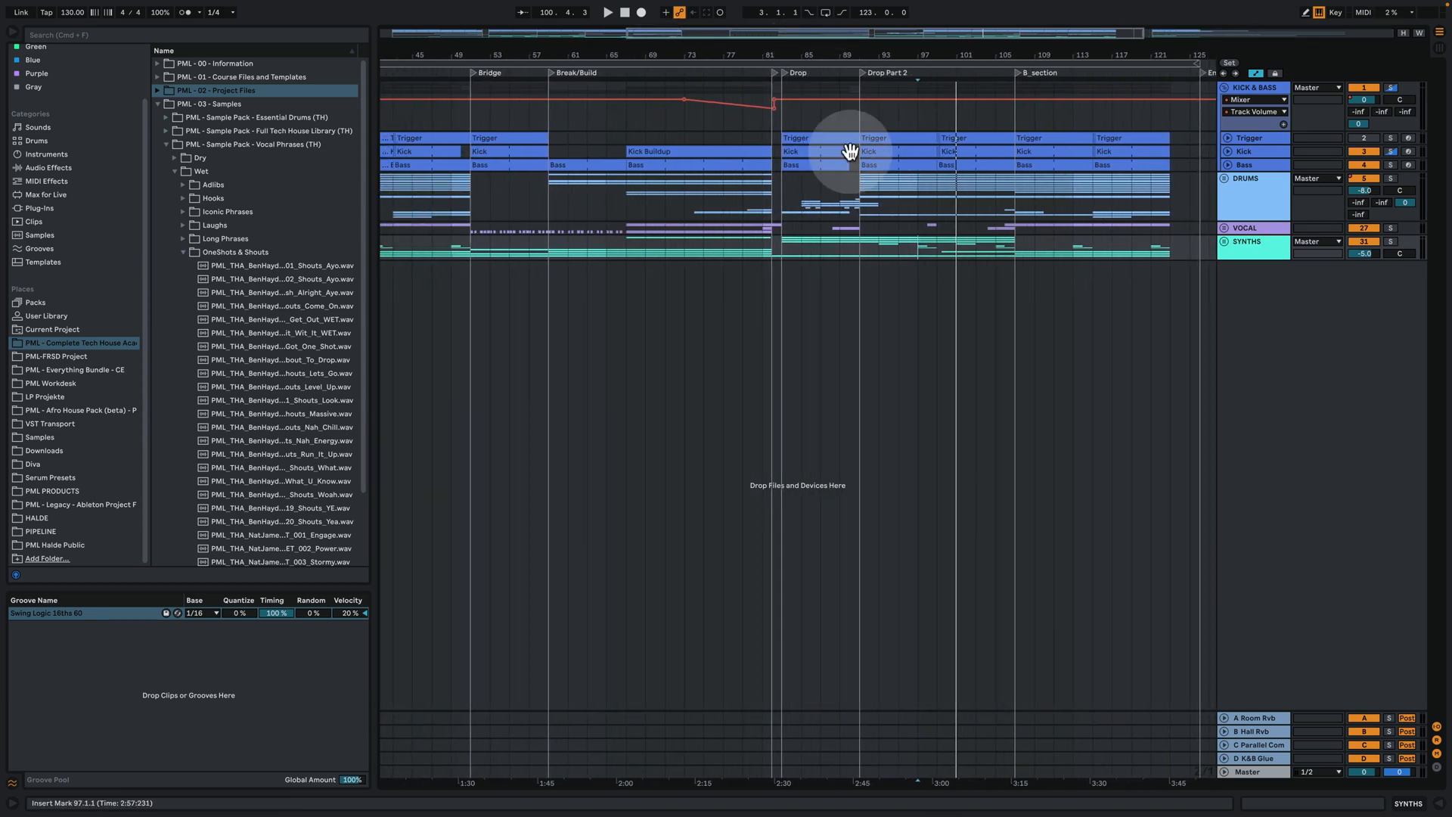
left_click(803, 187)
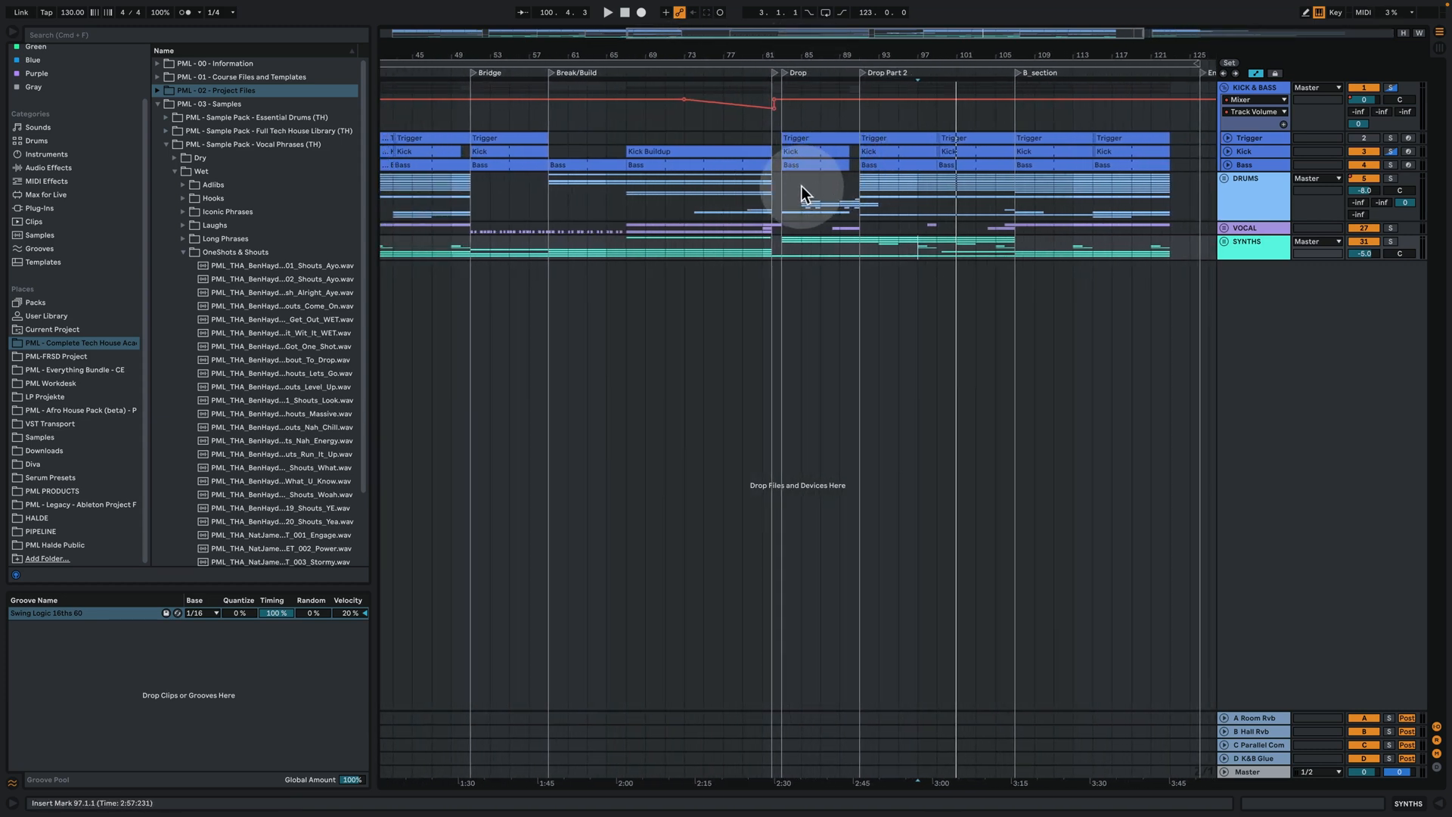
left_click(1223, 242)
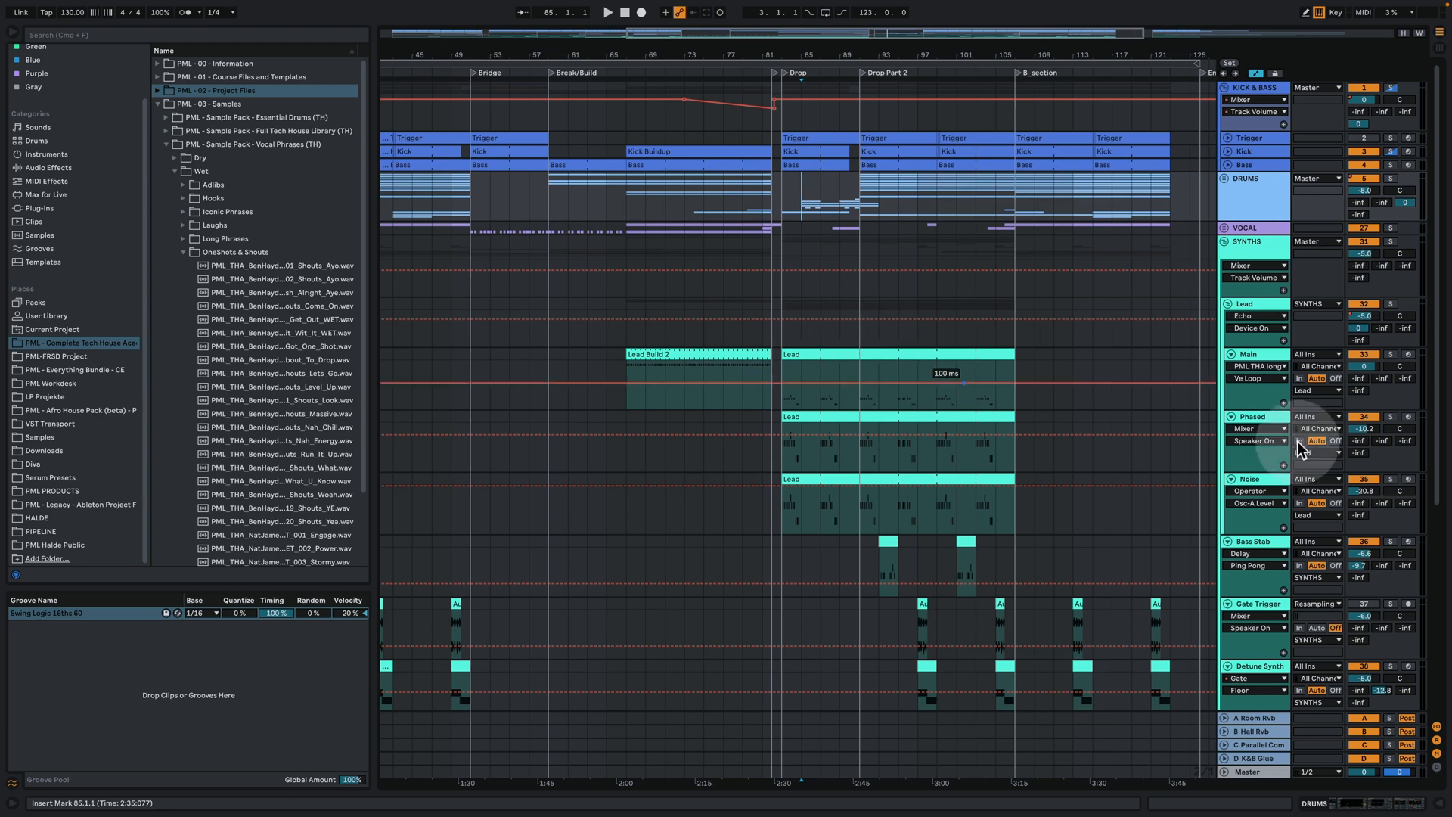
left_click(1231, 354)
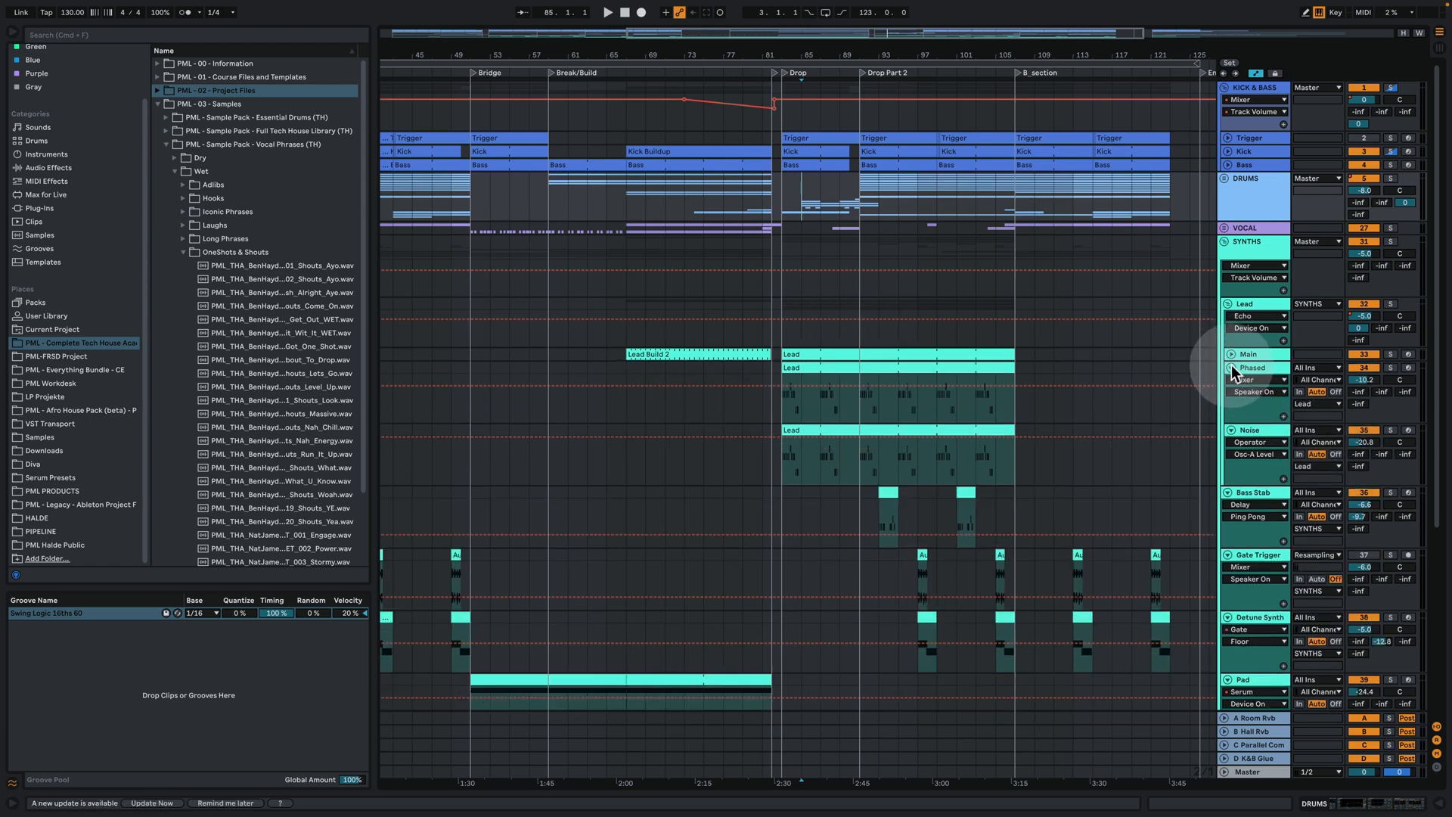
left_click(1231, 367)
left_click(1232, 382)
Unfold the DRUMS group, fold Clap 1, Clap 2 and Snare/Clap, and bring the Drop's stab and snare tracks into close view
left_click(1223, 178)
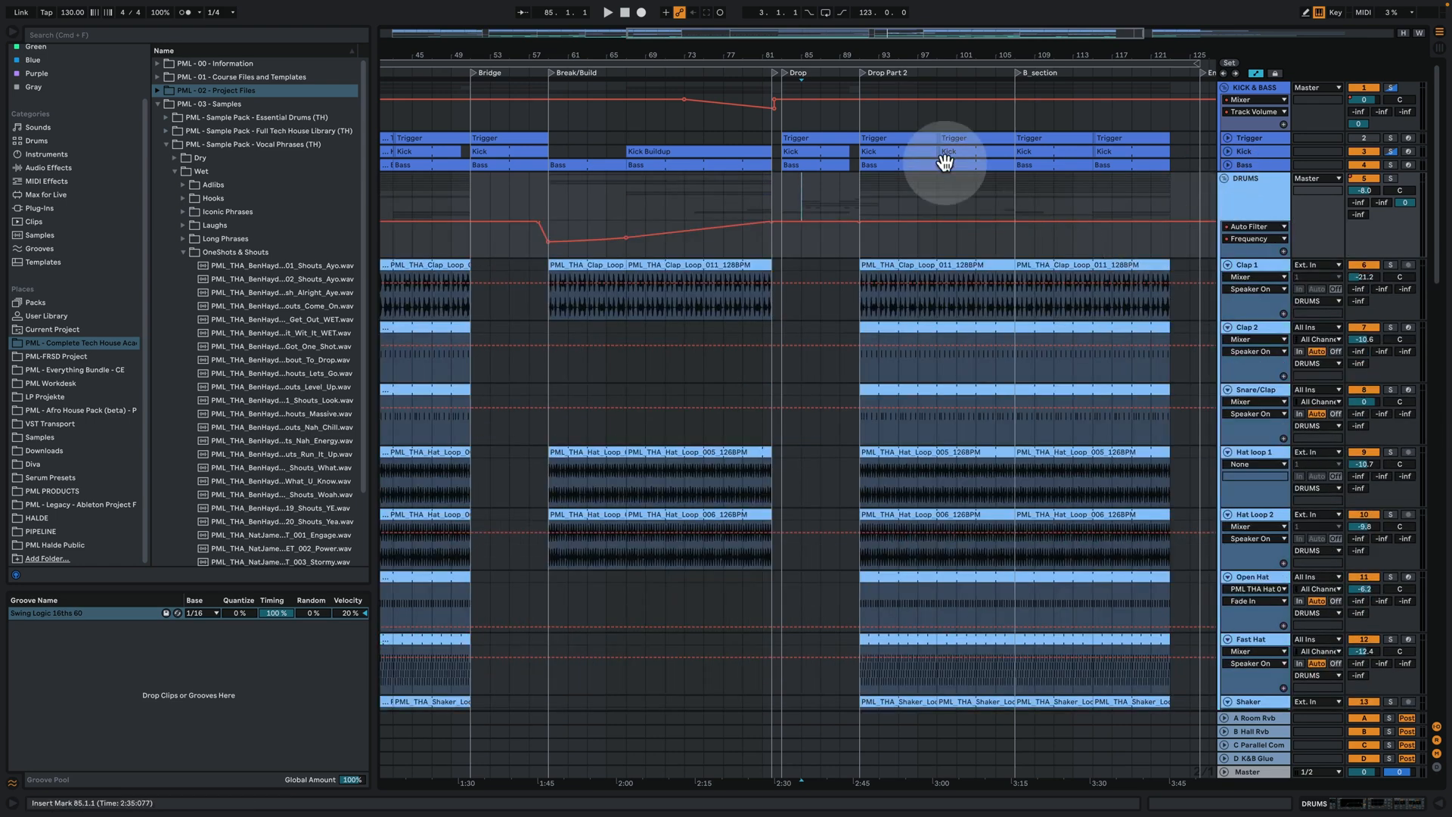
left_click(1228, 264)
left_click(1228, 277)
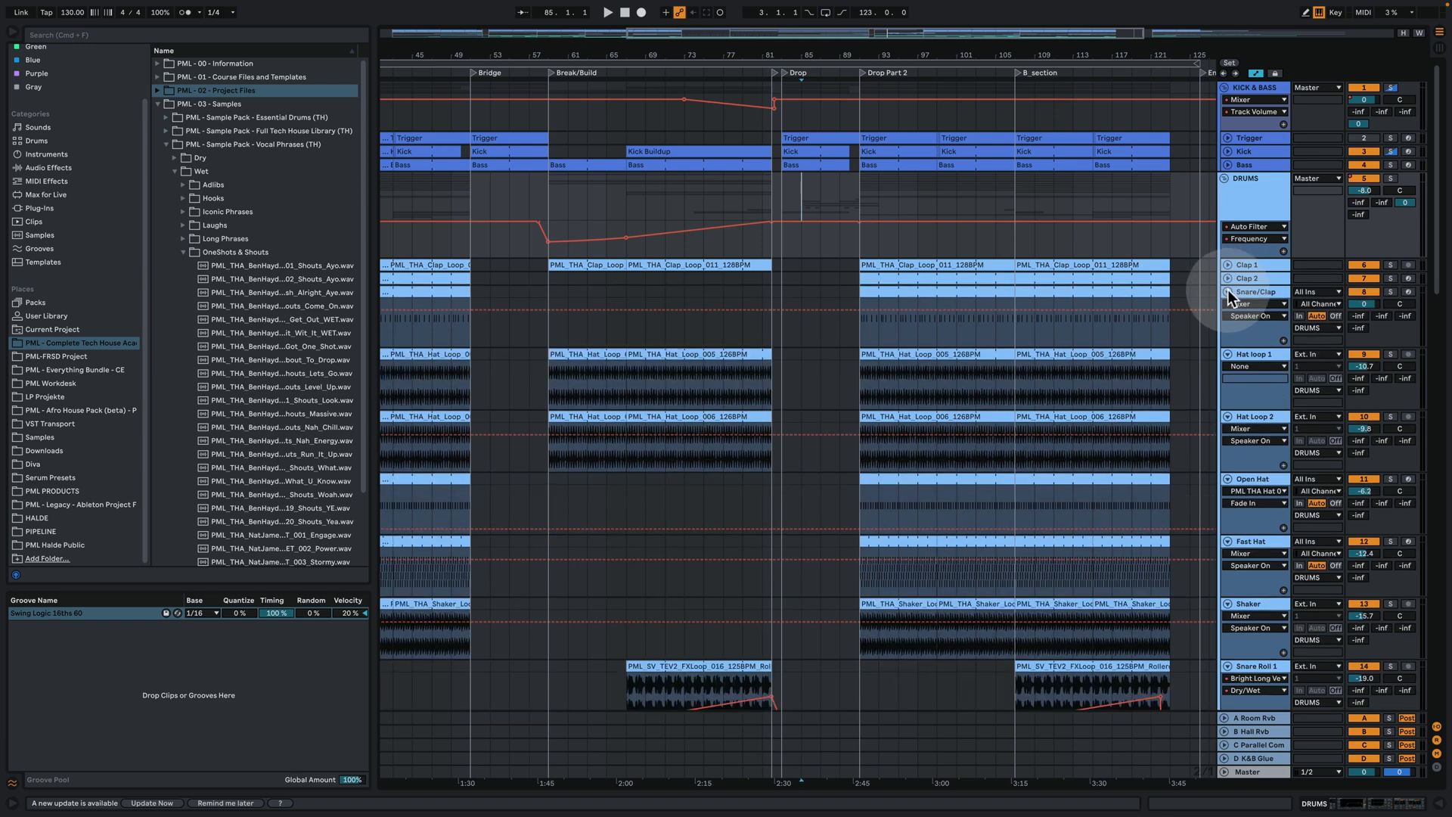
left_click(1227, 291)
scroll(1168, 374, "down", 15)
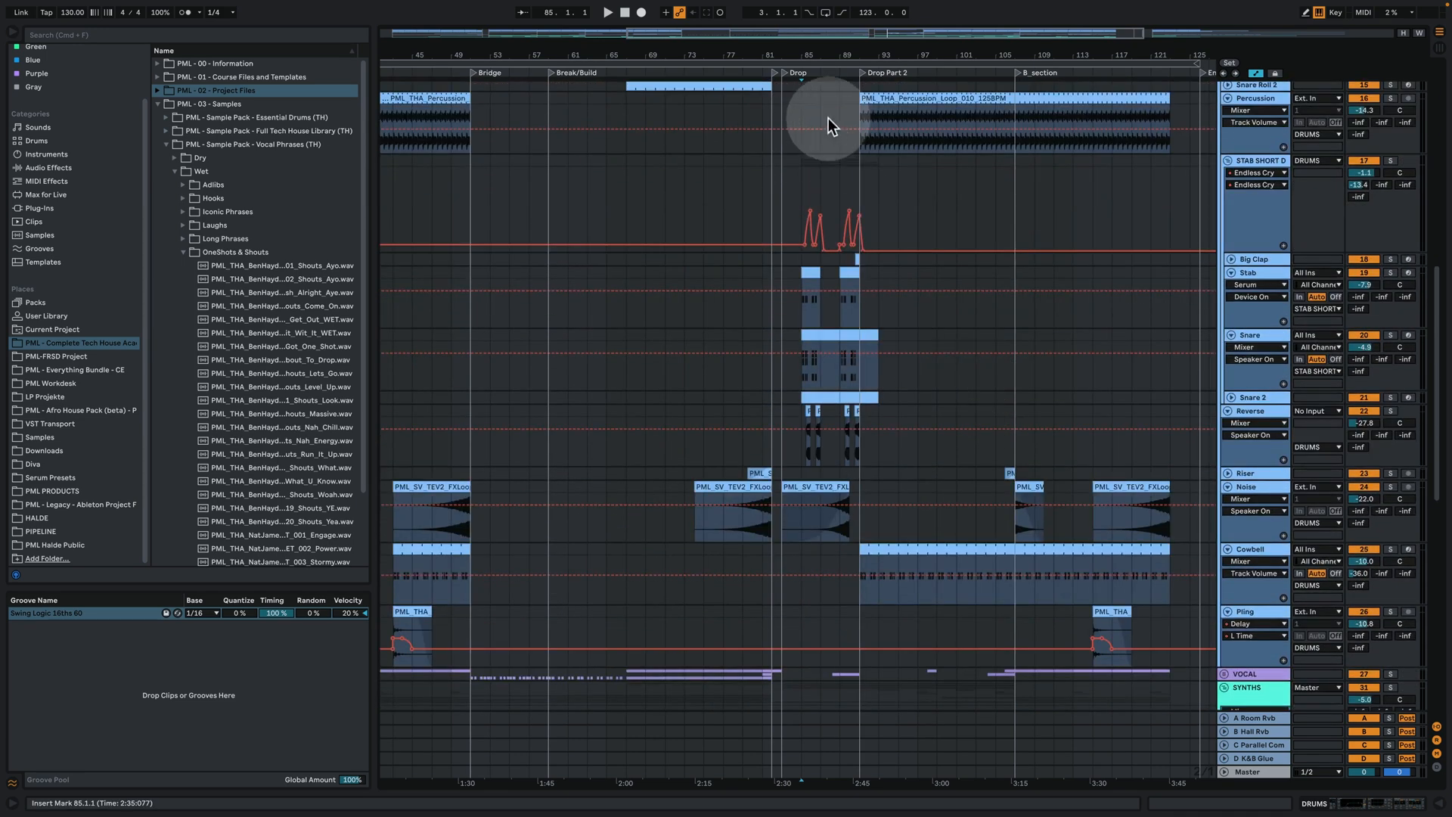
left_click_drag(809, 56, 950, 350)
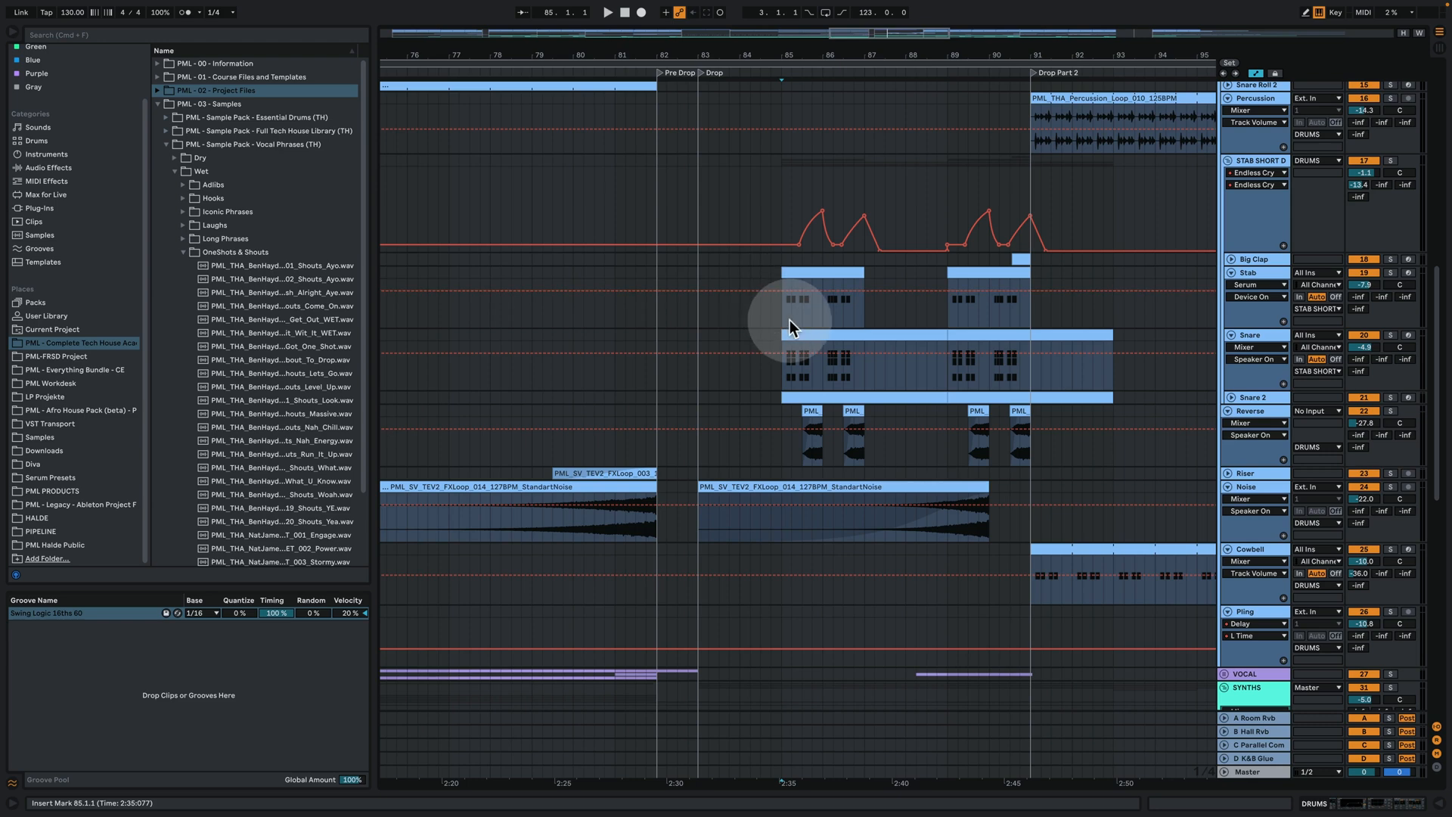
Locate the Stab clip at bar 85, open the Snare MIDI clip below it and audition its note rows from C1 to D#1
left_click(809, 274)
left_click(789, 299)
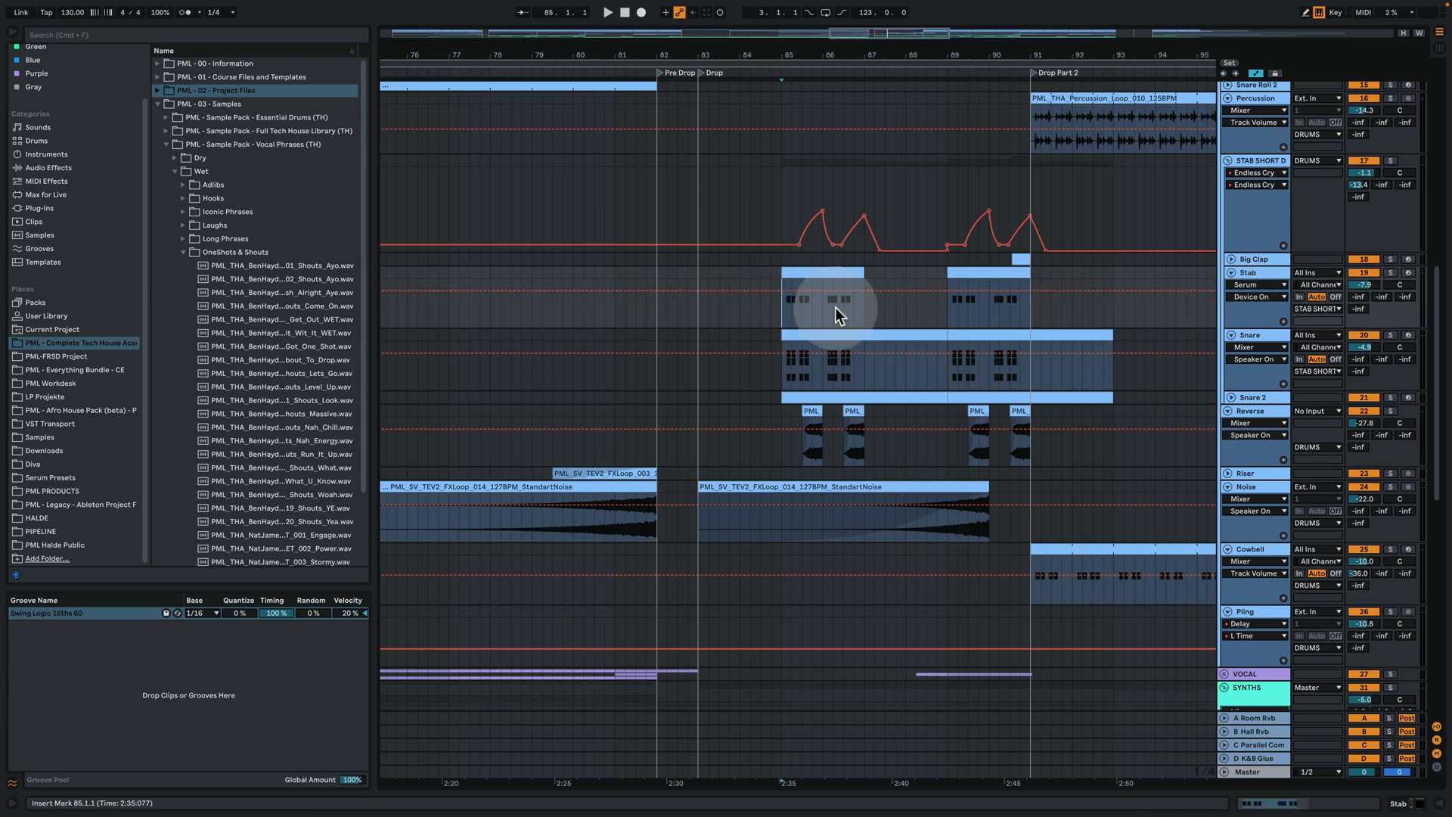
double_click(803, 335)
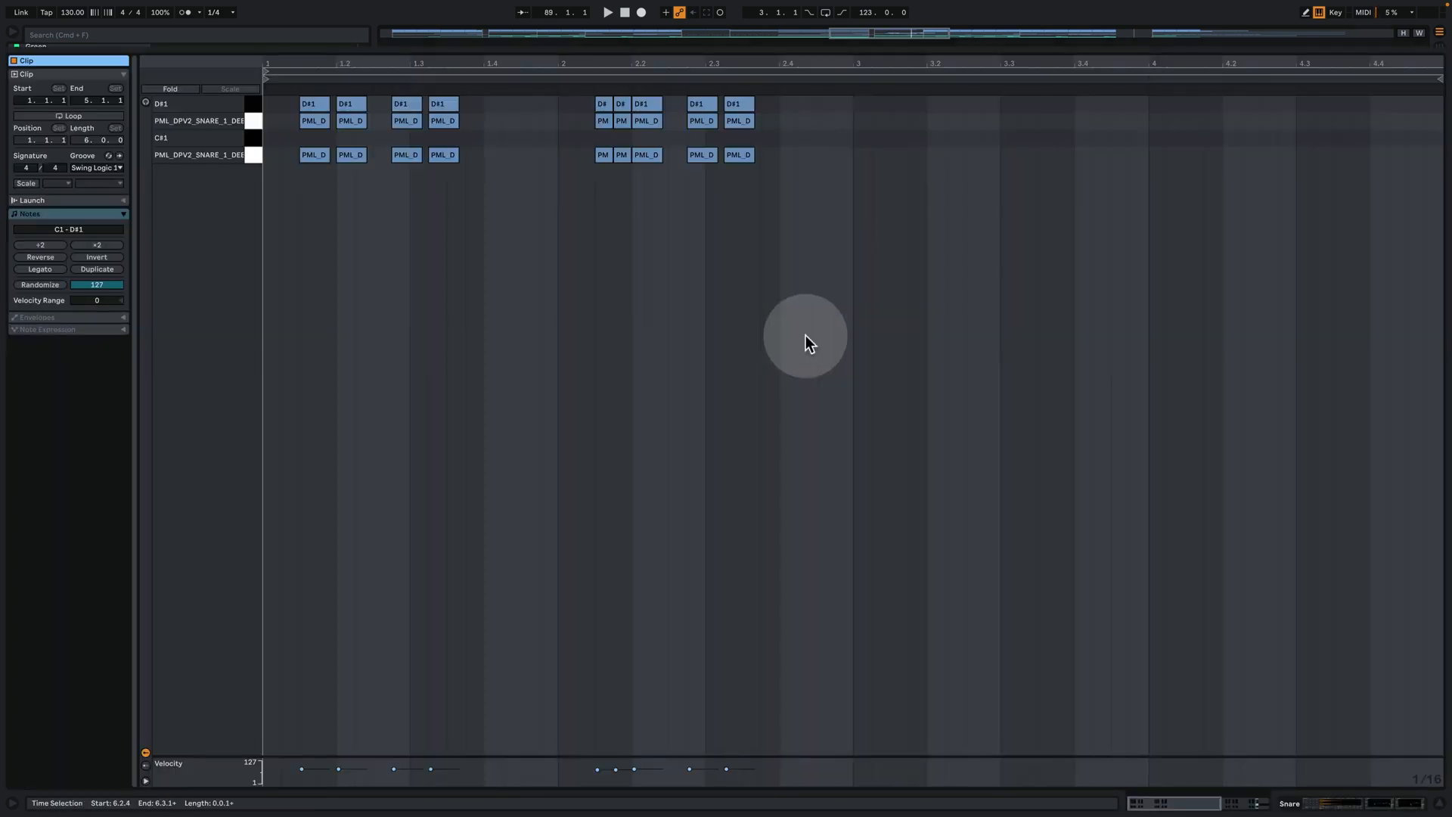
left_click_drag(251, 102, 249, 156)
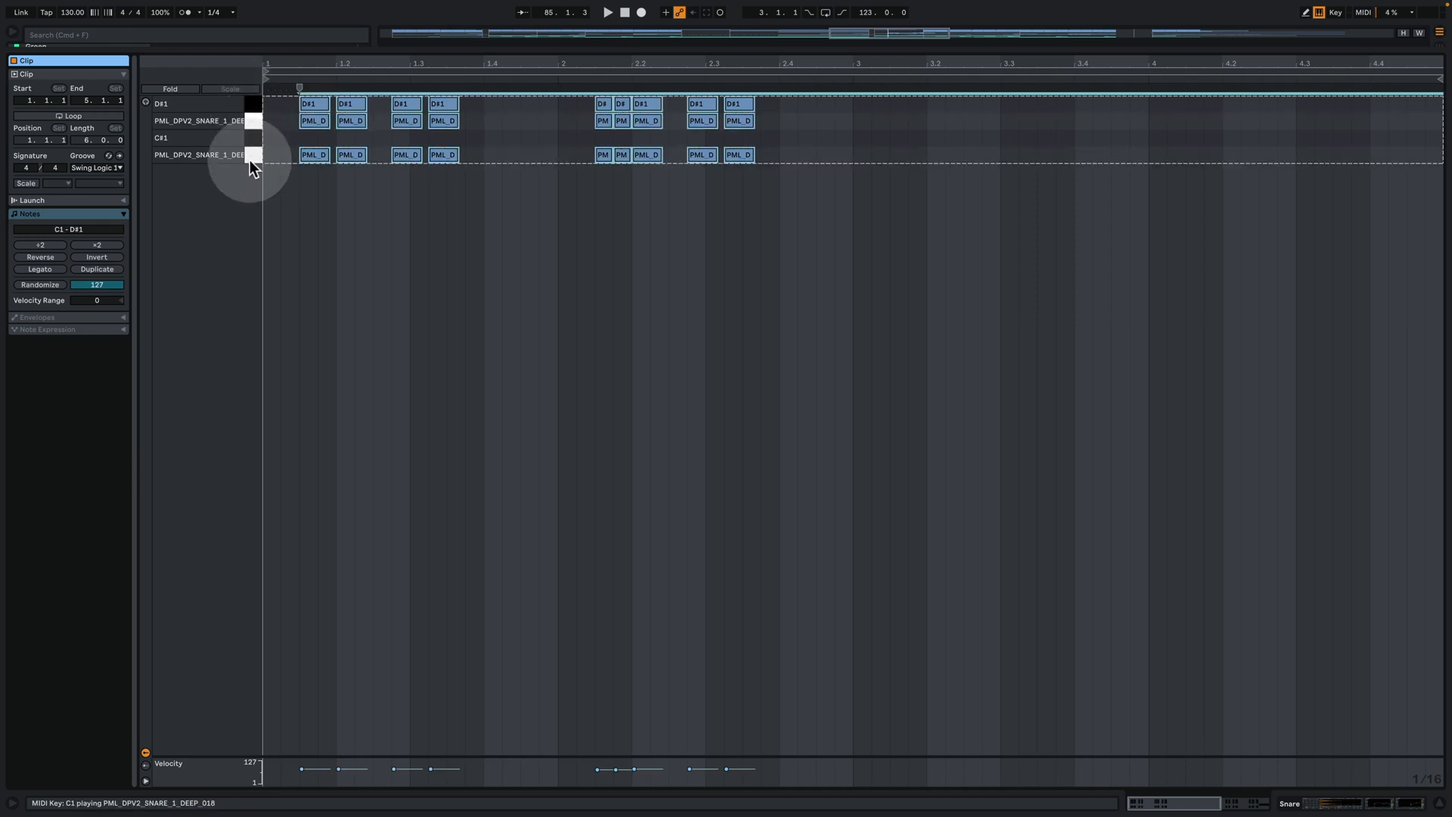
left_click(253, 158)
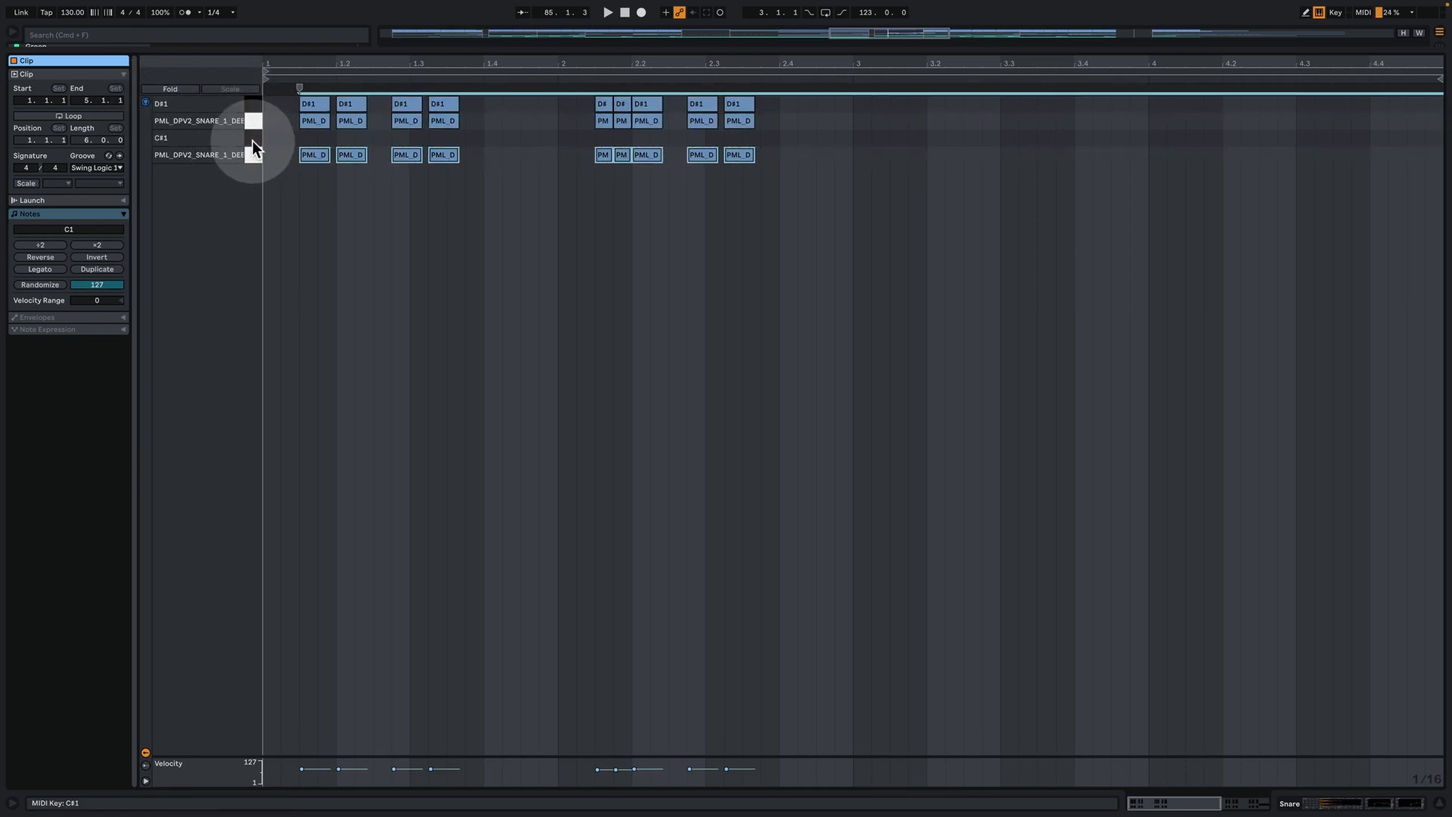
left_click(252, 140)
left_click(253, 124)
left_click(254, 104)
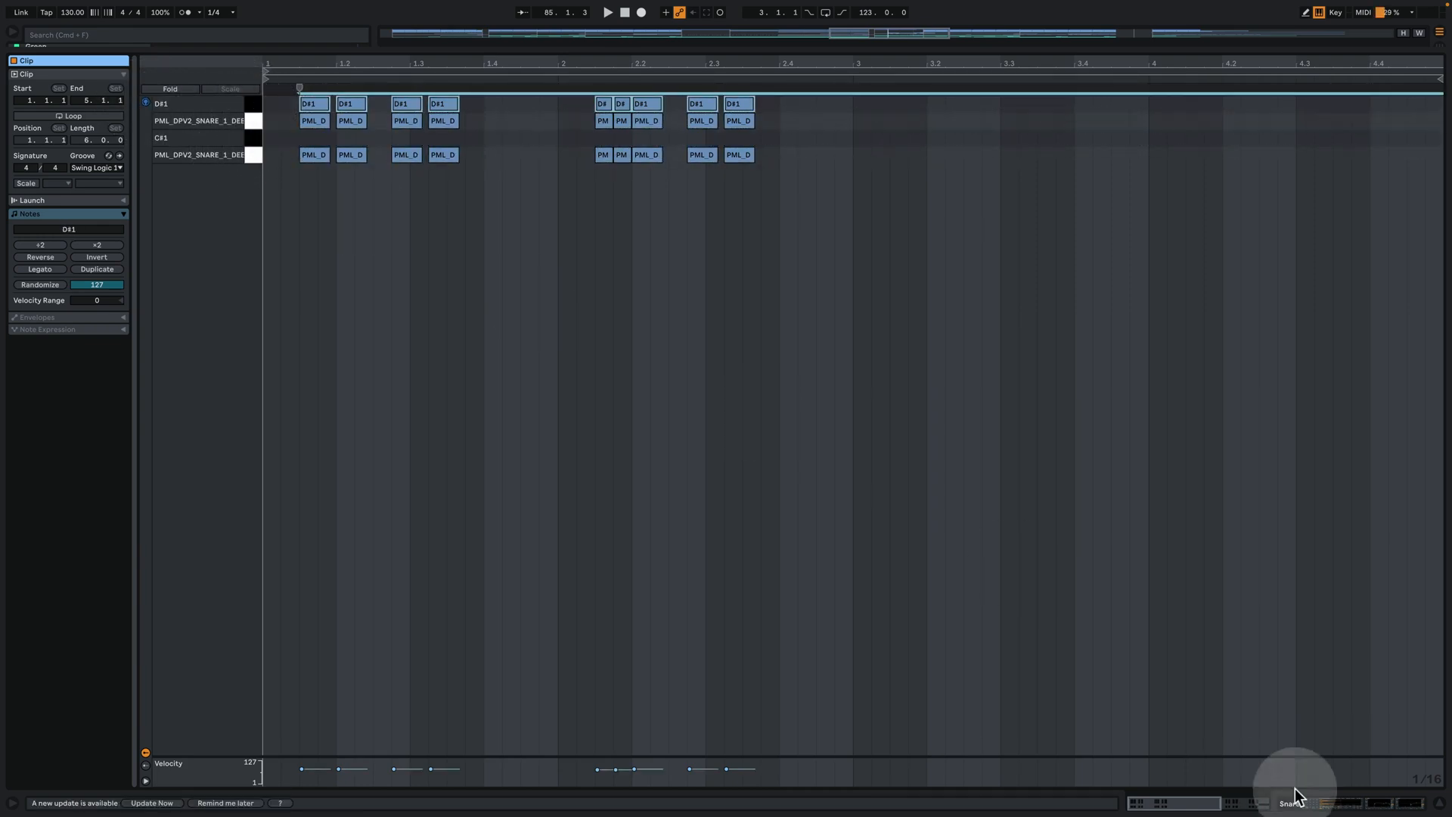
Show the Snare track's Drum Rack and EQ devices, solo the track and play it from bar 85
left_click(1332, 800)
scroll(1134, 214, "up", 3)
left_click(1390, 179)
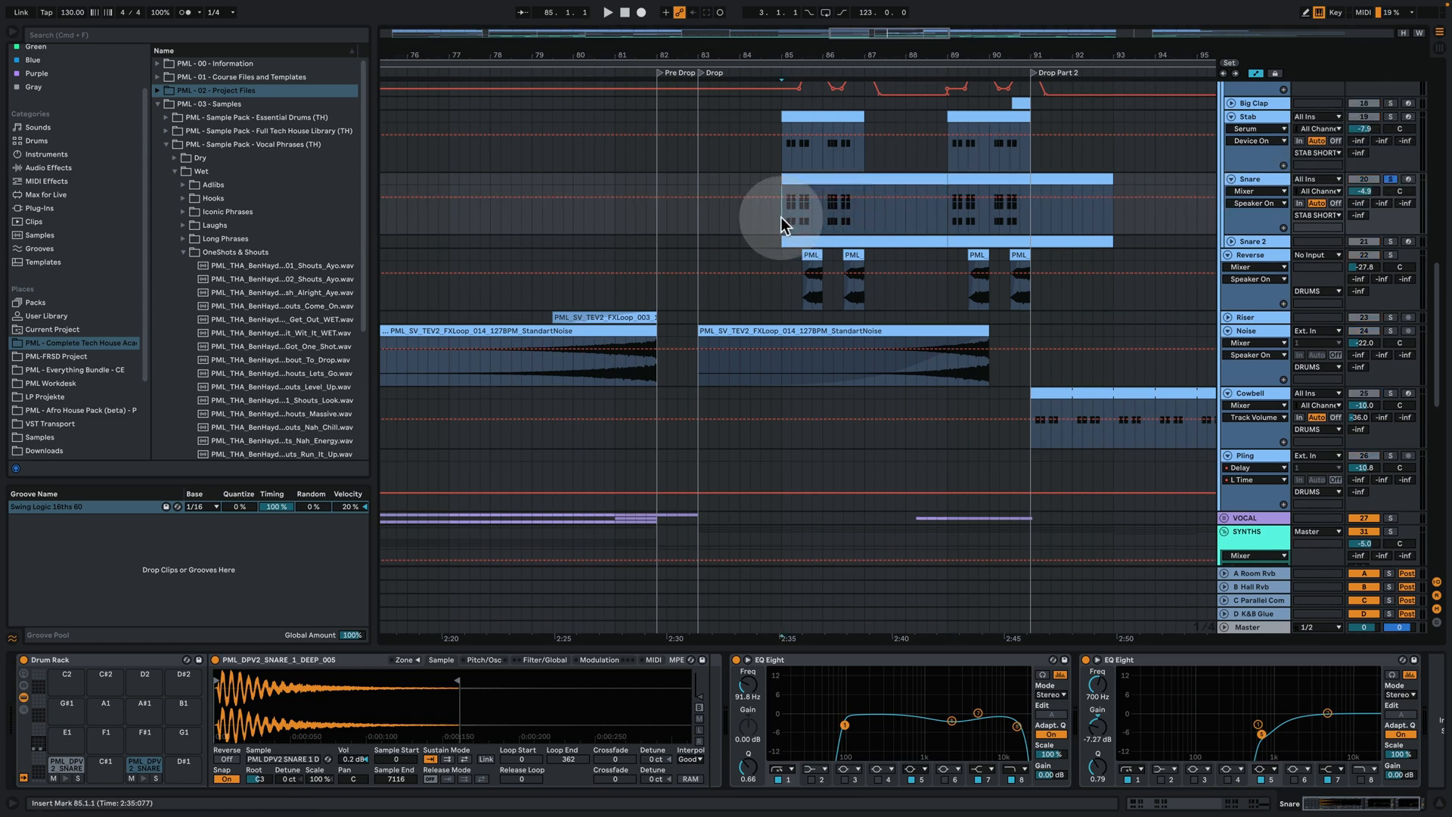
left_click(784, 220)
key("space")
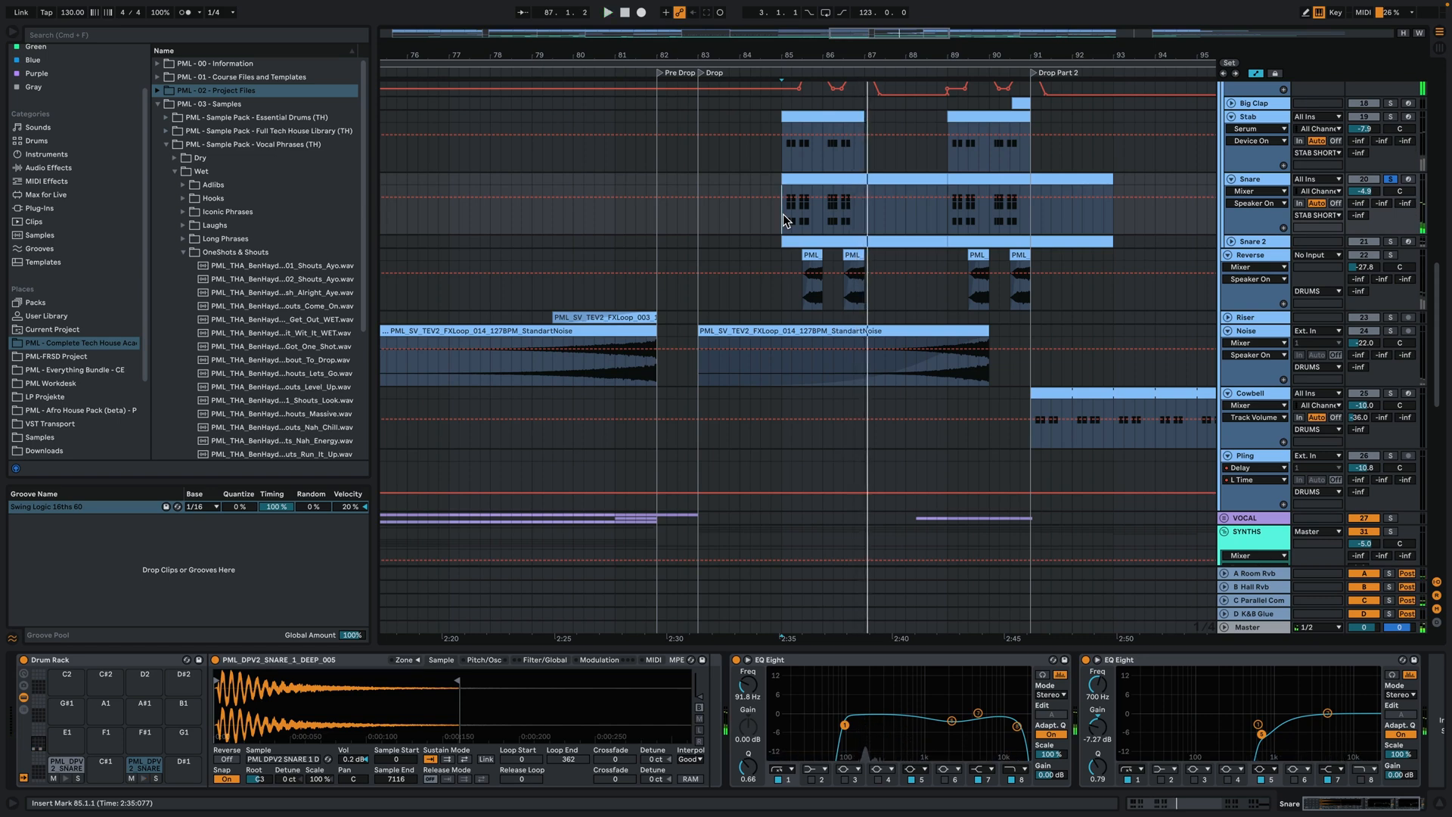
Stop playback, unfold the Snare 2 track, and play it soloed from bar 85 with its device chain shown
scroll(1150, 322, "up", 2)
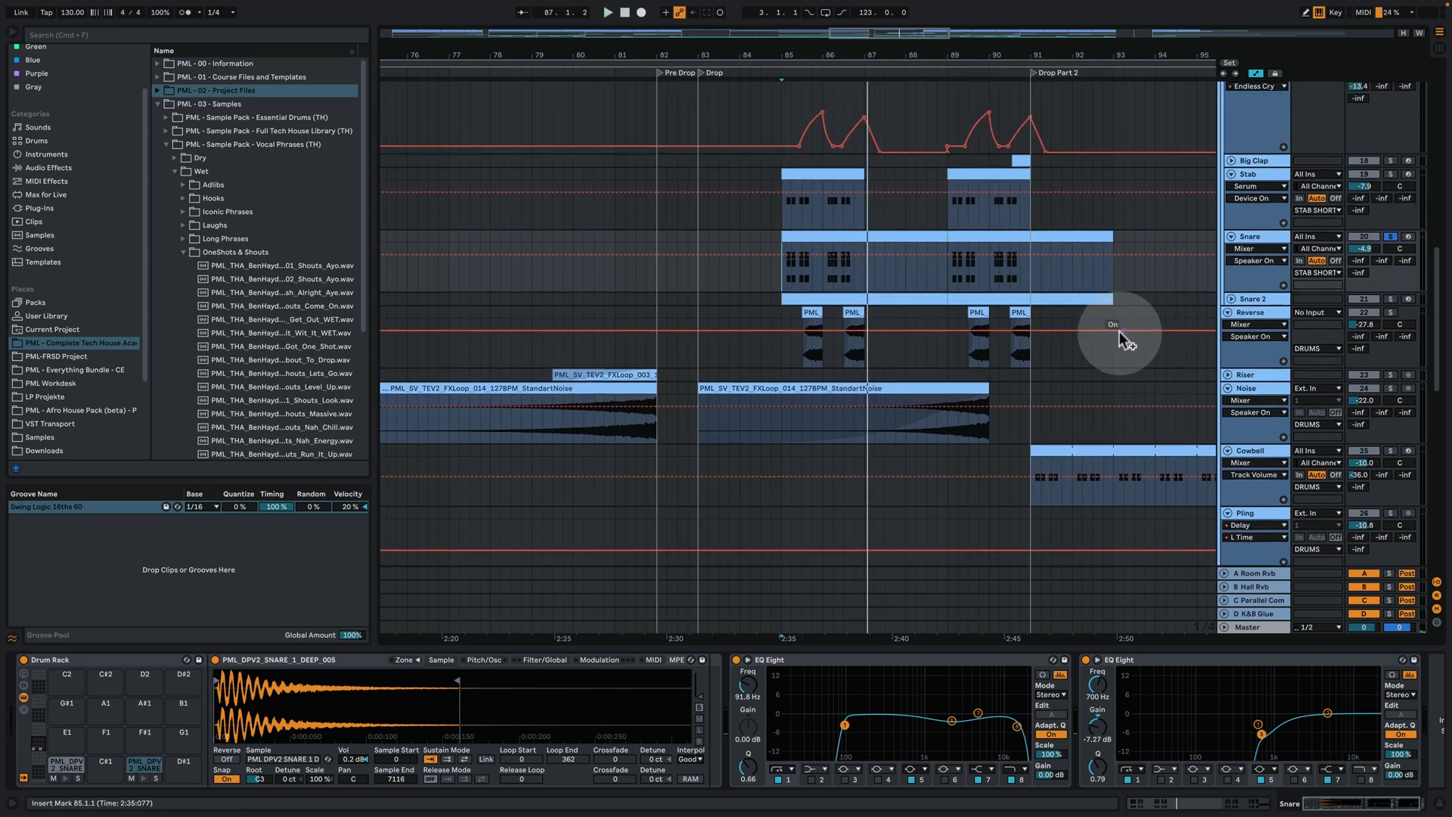
left_click(1227, 299)
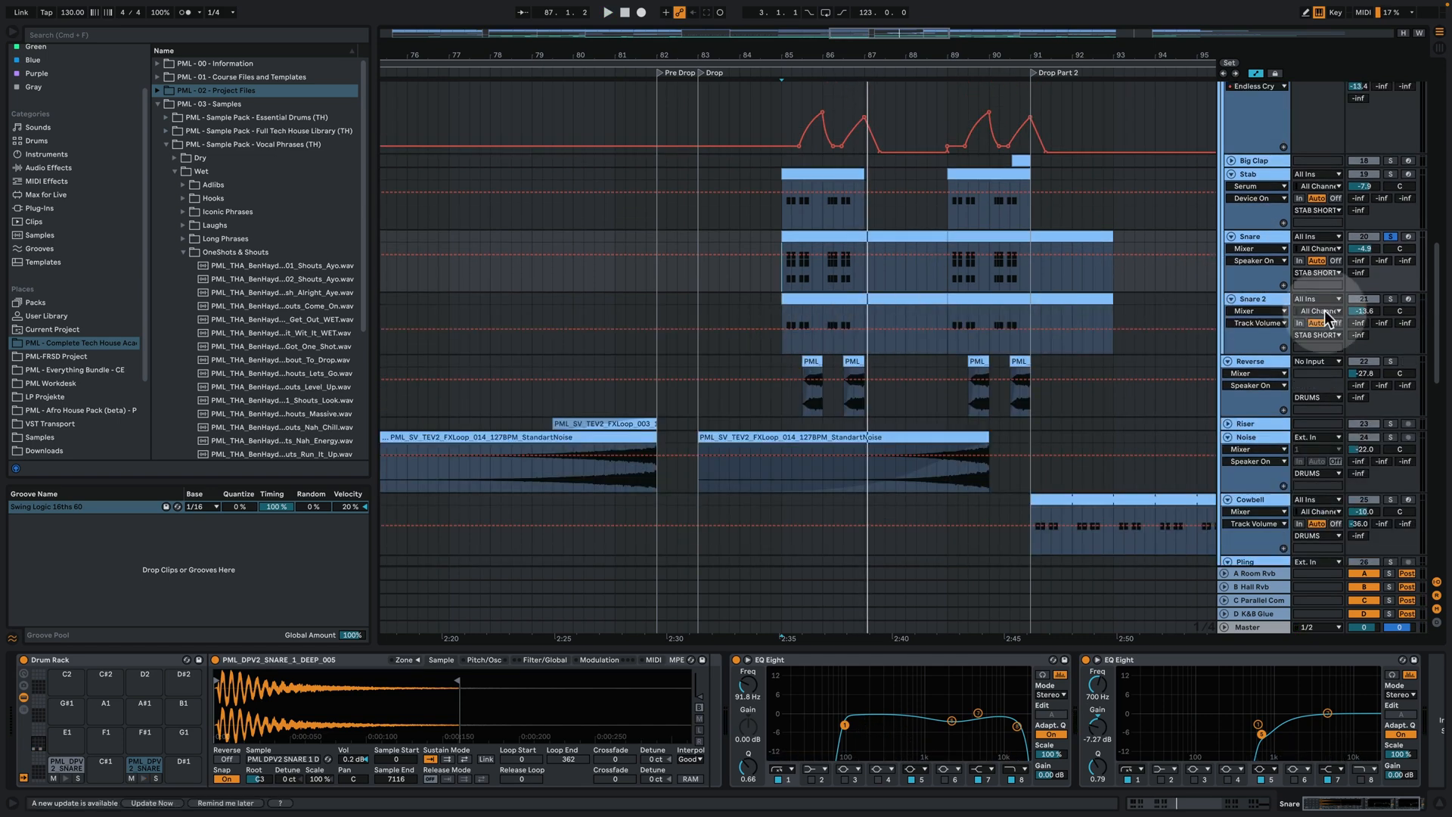
left_click(811, 299)
key("space")
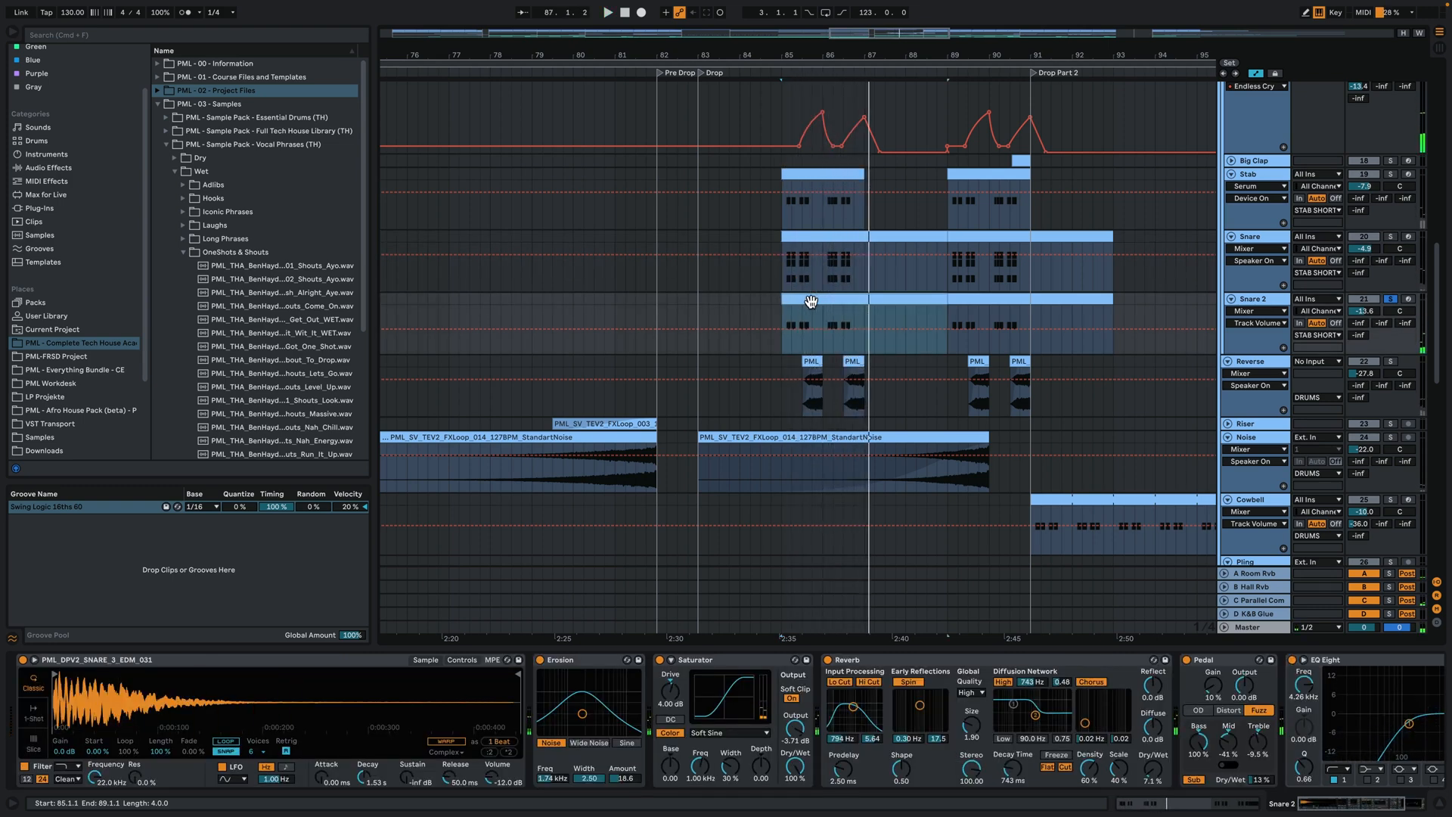
Examine the STAB SHORT DROP group's effect chain and play from 85.1.3 to hear its Endless Cry automation
scroll(1114, 295, "up", 3)
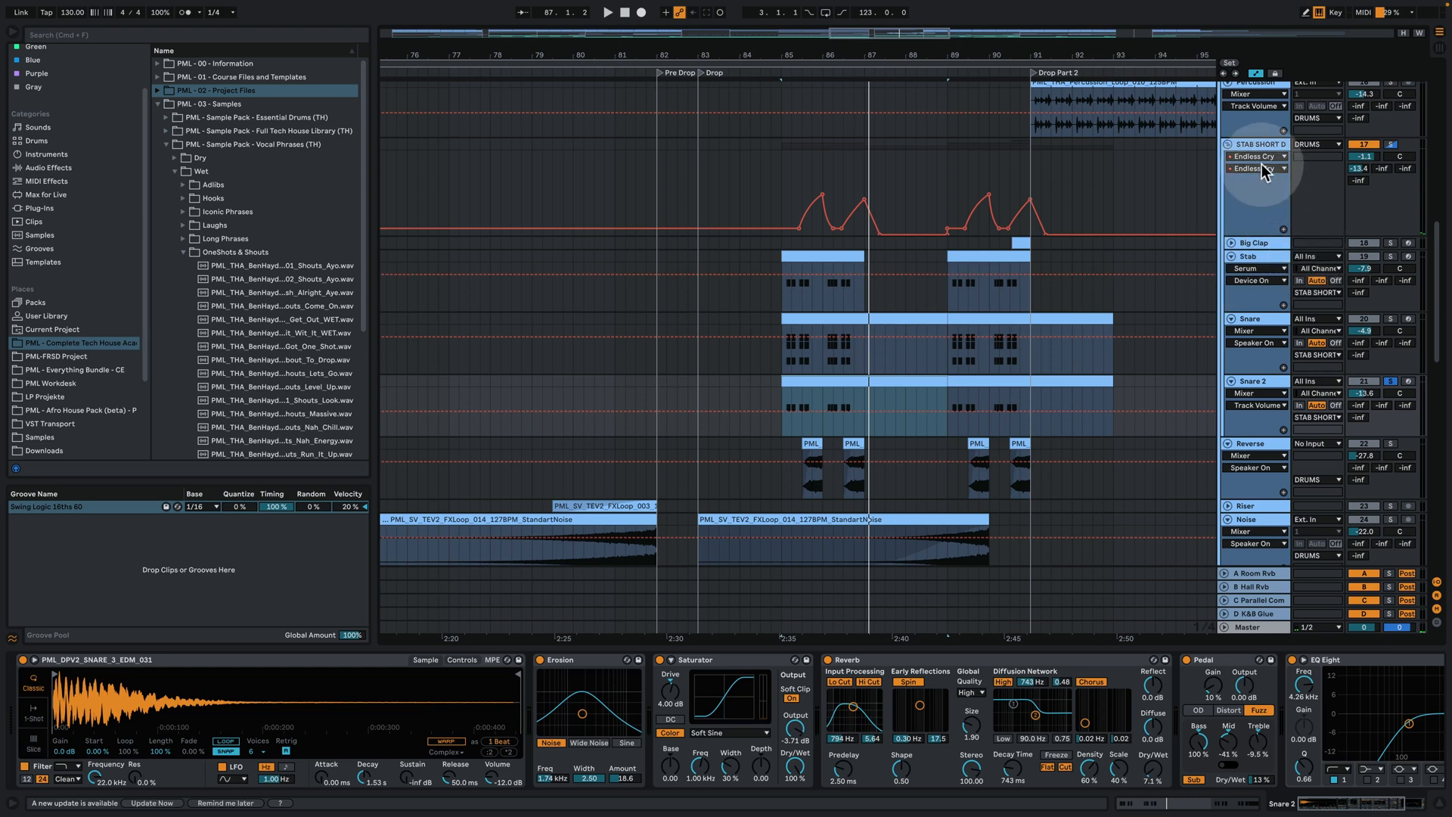
left_click(1262, 143)
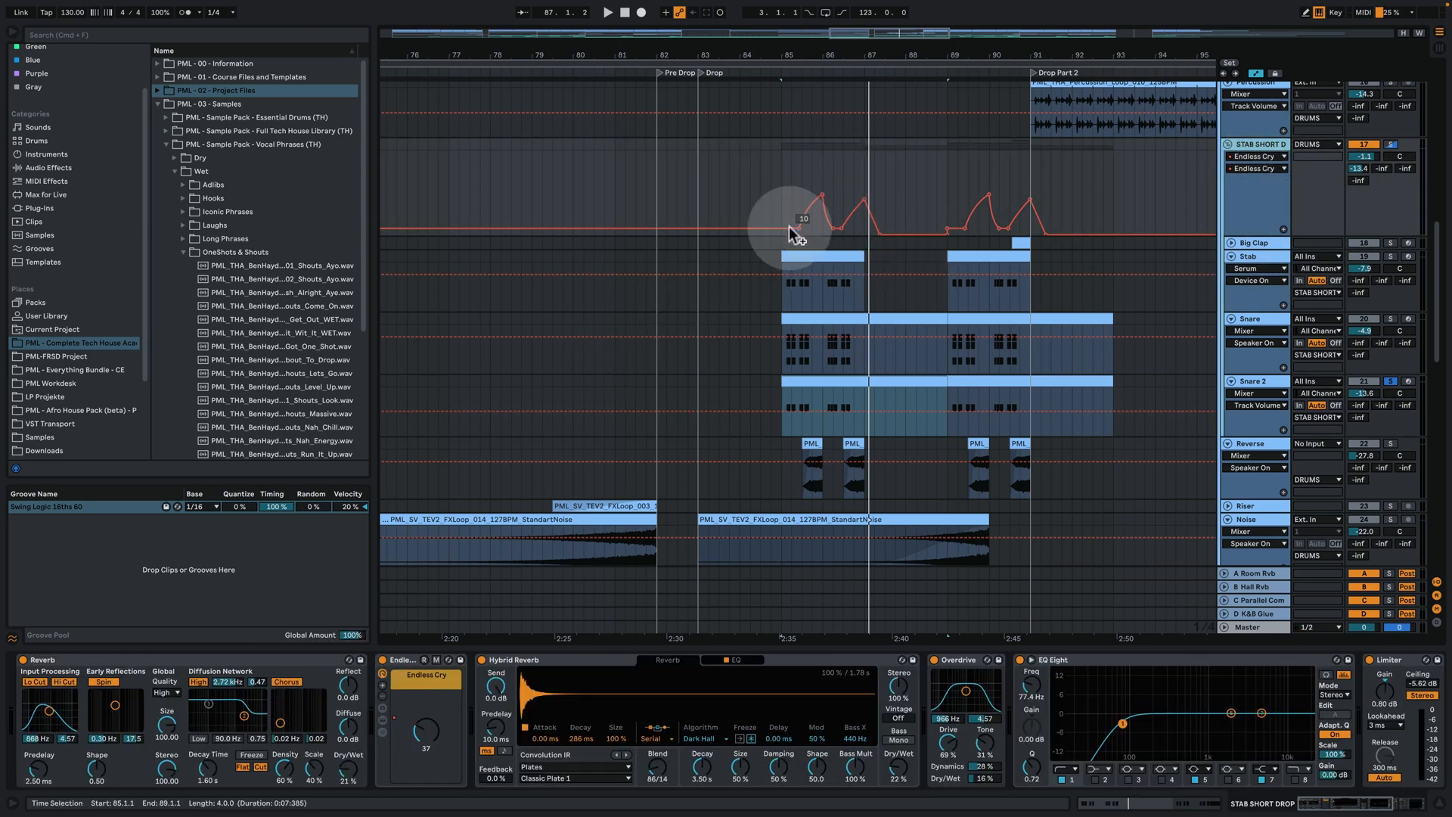
left_click_drag(810, 51, 822, 312)
left_click(735, 204)
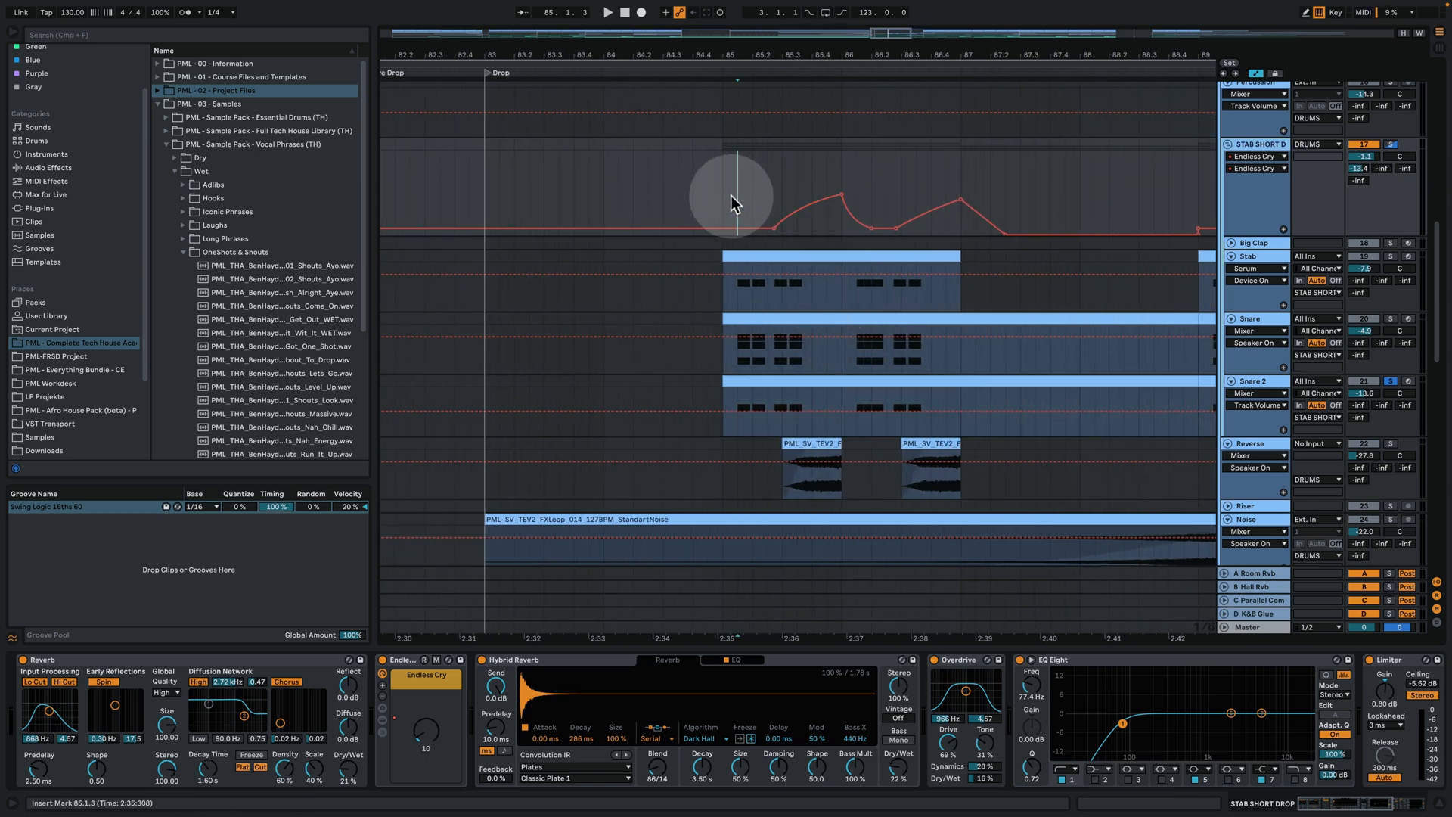
key("space")
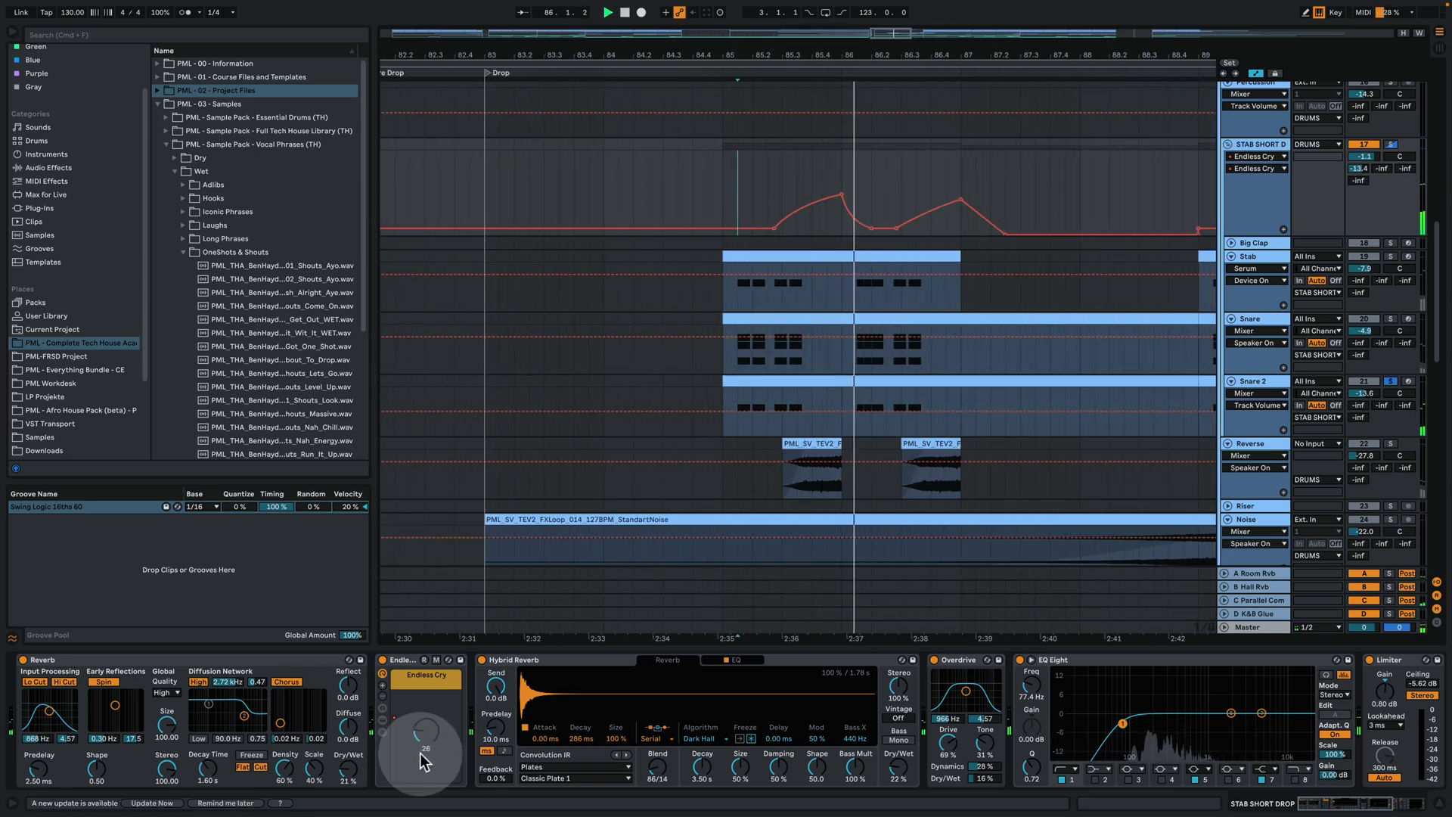
key("space")
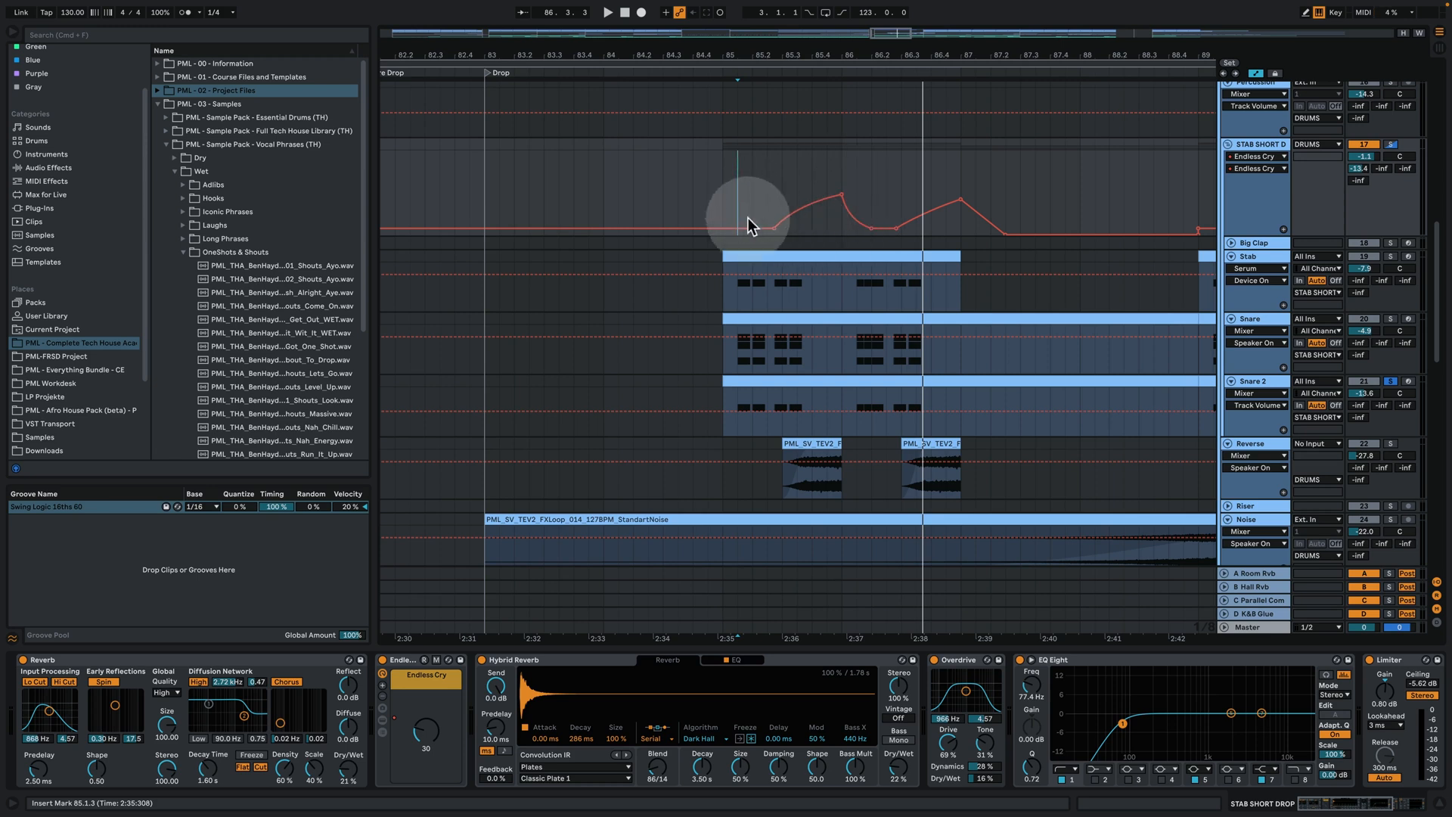
key("space")
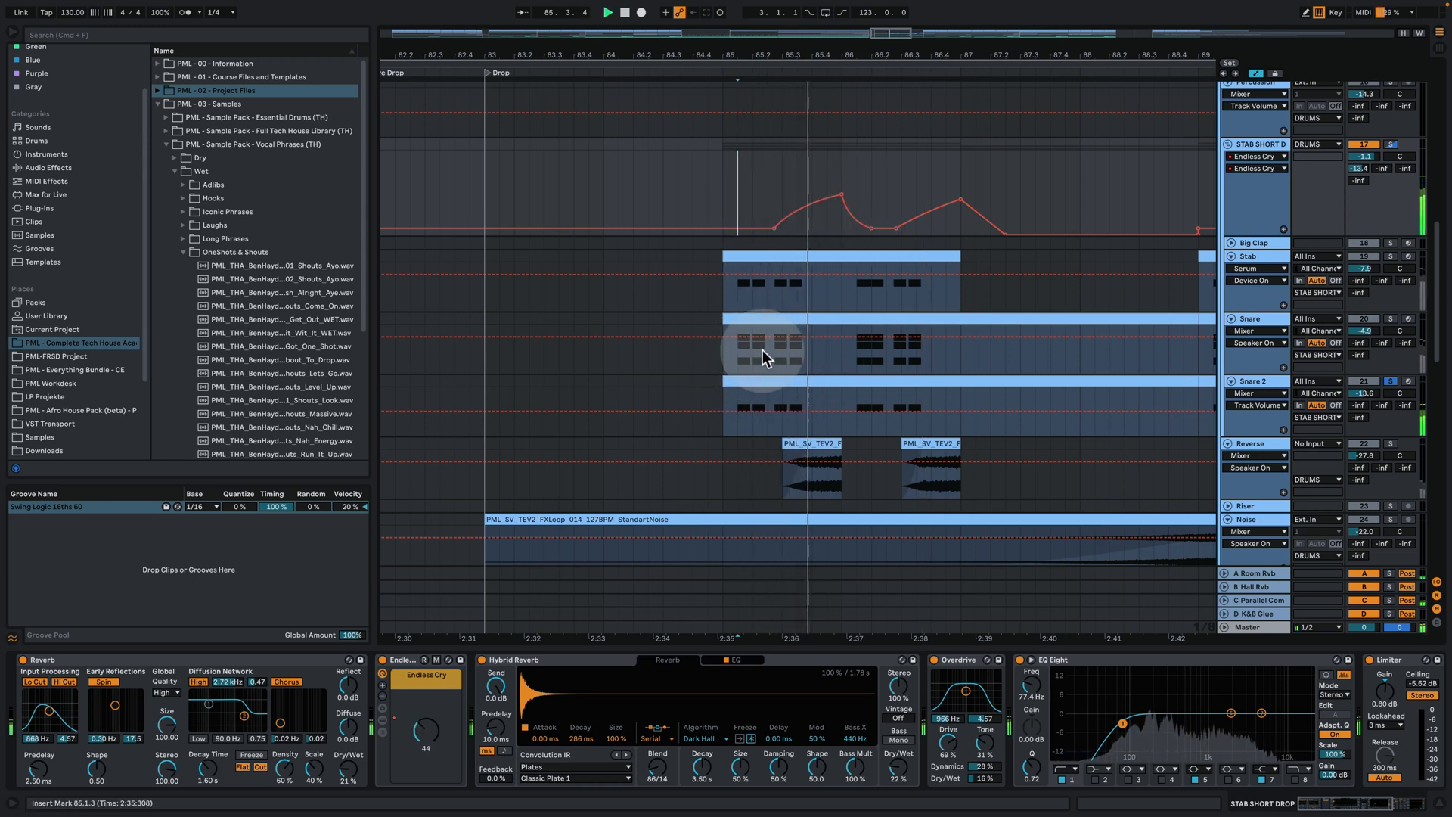
Solo the Reverse track, play its sample from 85.3.1, stop and unsolo it, and return to the STAB SHORT DROP group
left_click(1391, 444)
left_click(784, 479)
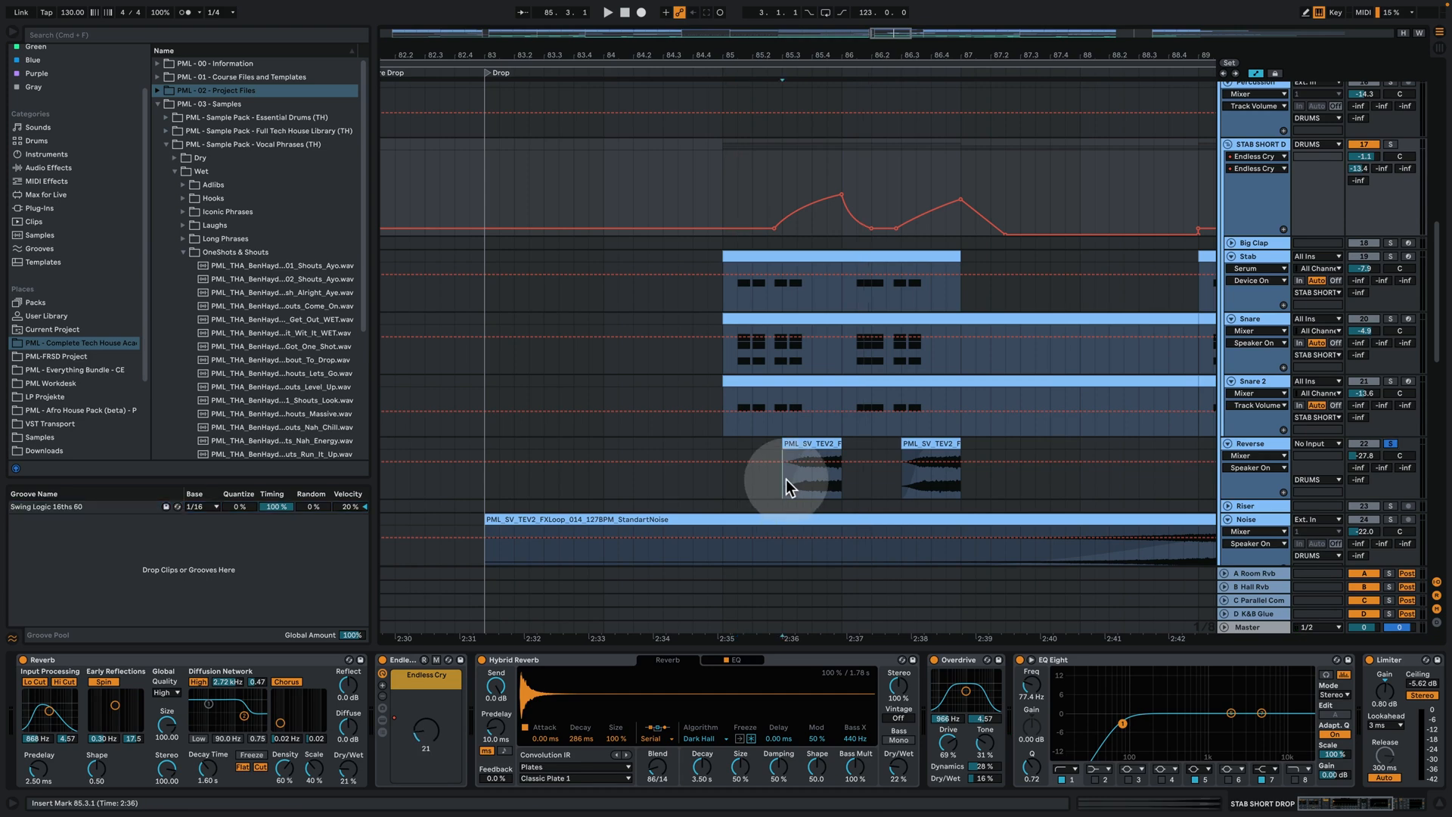
key("space")
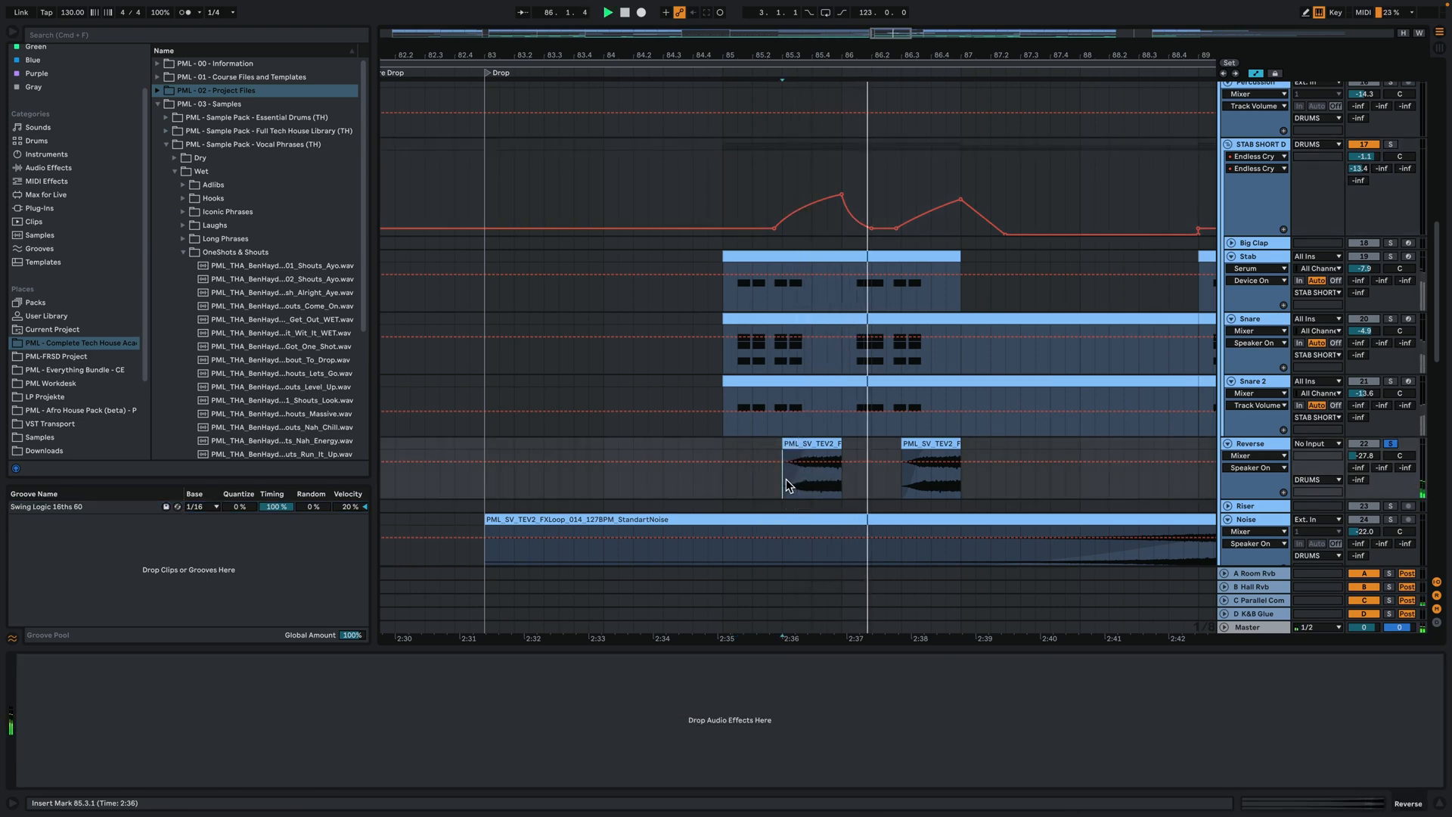
scroll(876, 399, "down", 4)
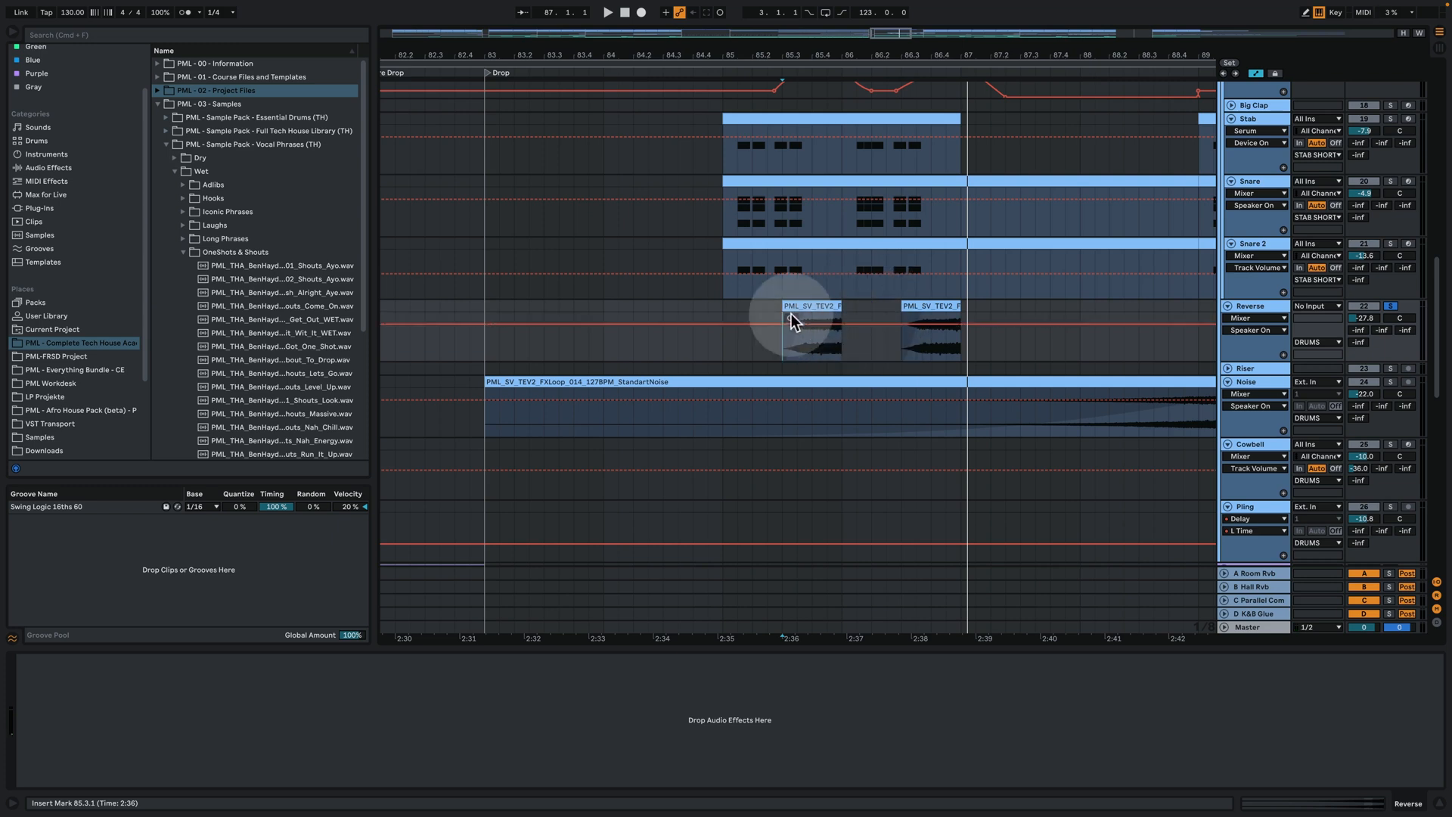
scroll(892, 363, "up", 2)
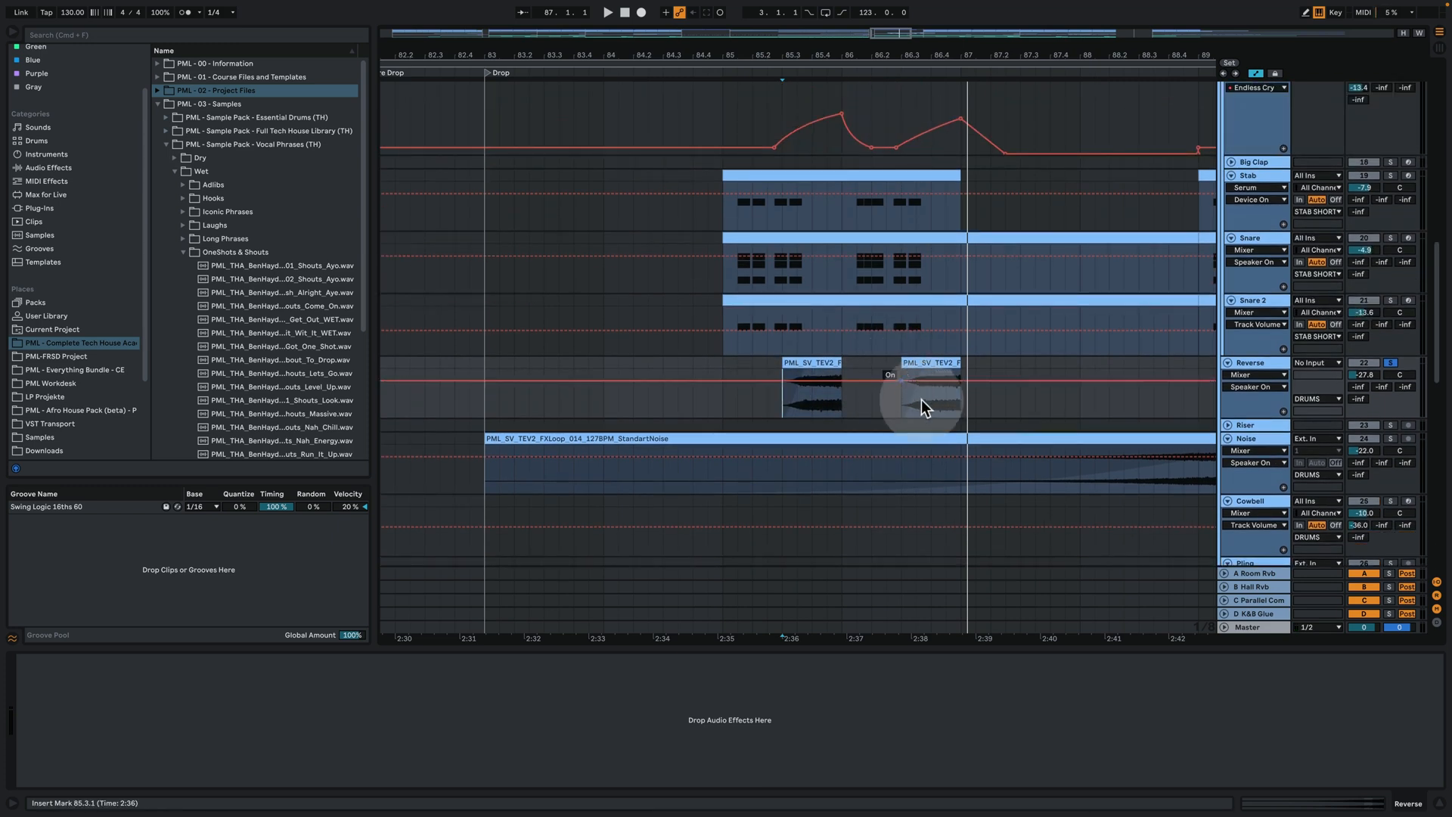
left_click(1390, 362)
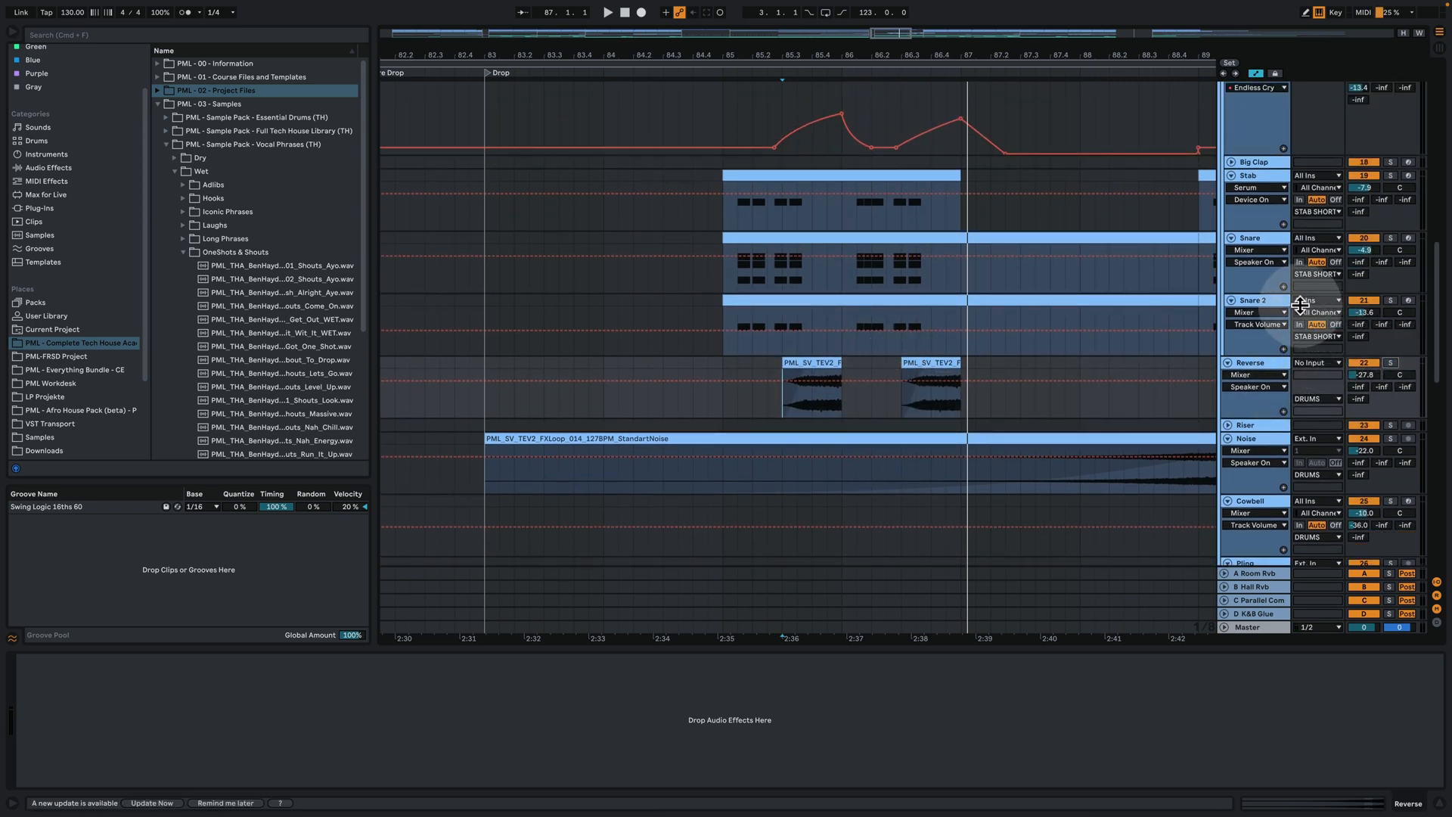
scroll(1066, 359, "up", 2)
scroll(894, 375, "up", 8)
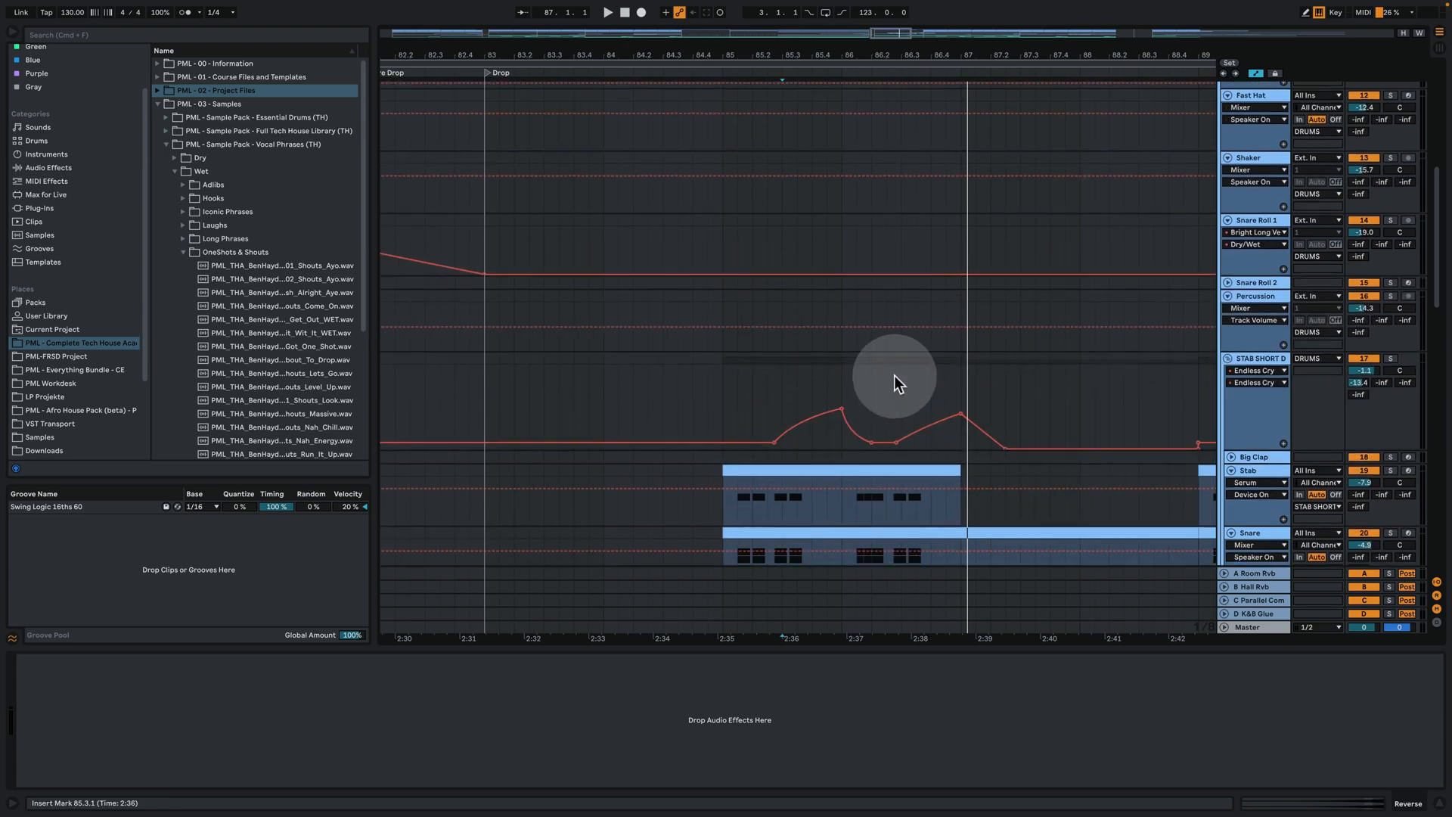
Solo the STAB SHORT DROP group and play it from bar 85 with its effect chain shown
left_click(724, 360)
left_click(1391, 358)
key("space")
scroll(1170, 361, "down", 5)
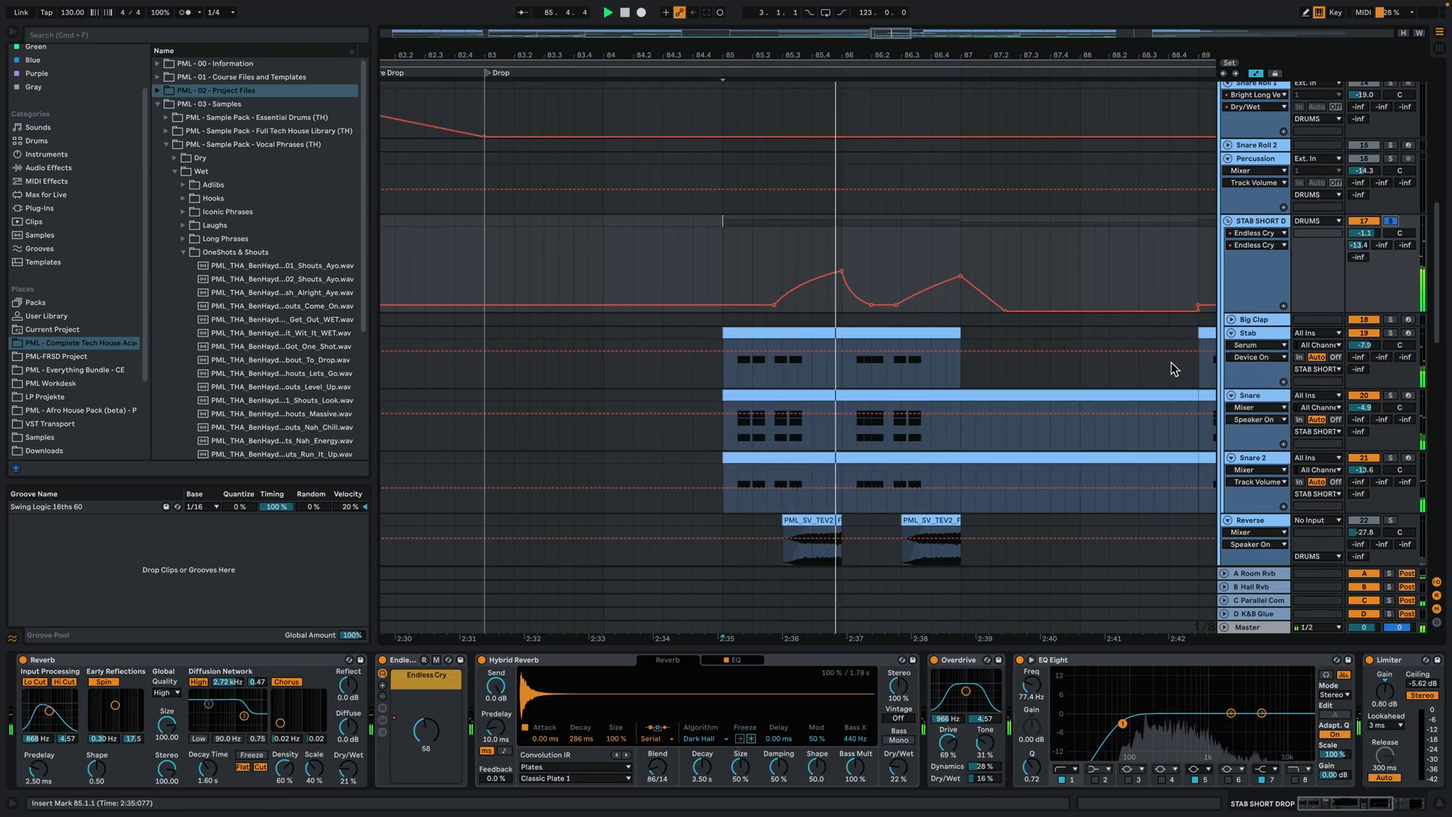
scroll(1145, 372, "down", 5)
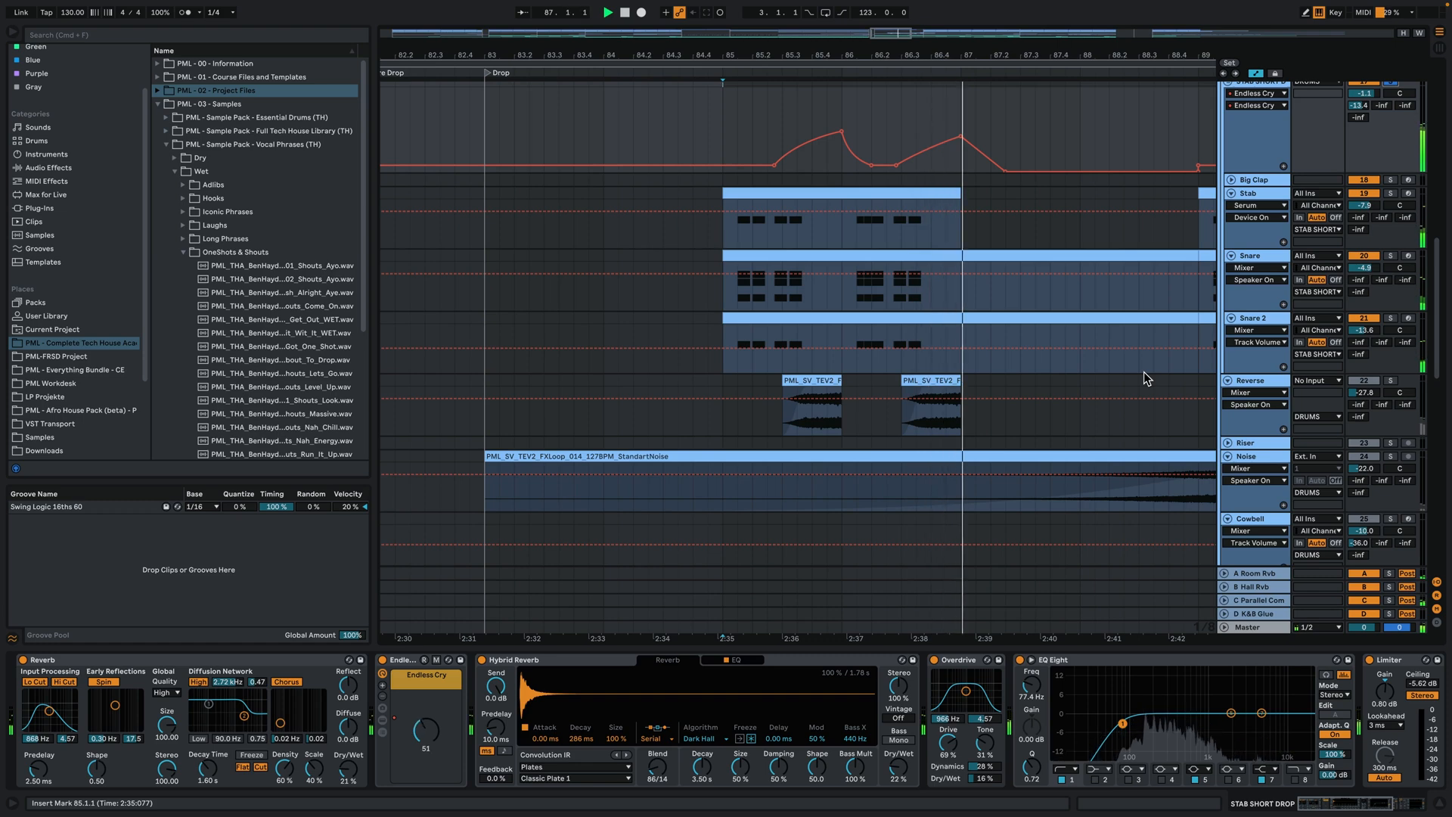
Unfold the Main, Phased and Noise tracks inside the SYNTHS group's Lead subgroup
scroll(1143, 371, "down", 10)
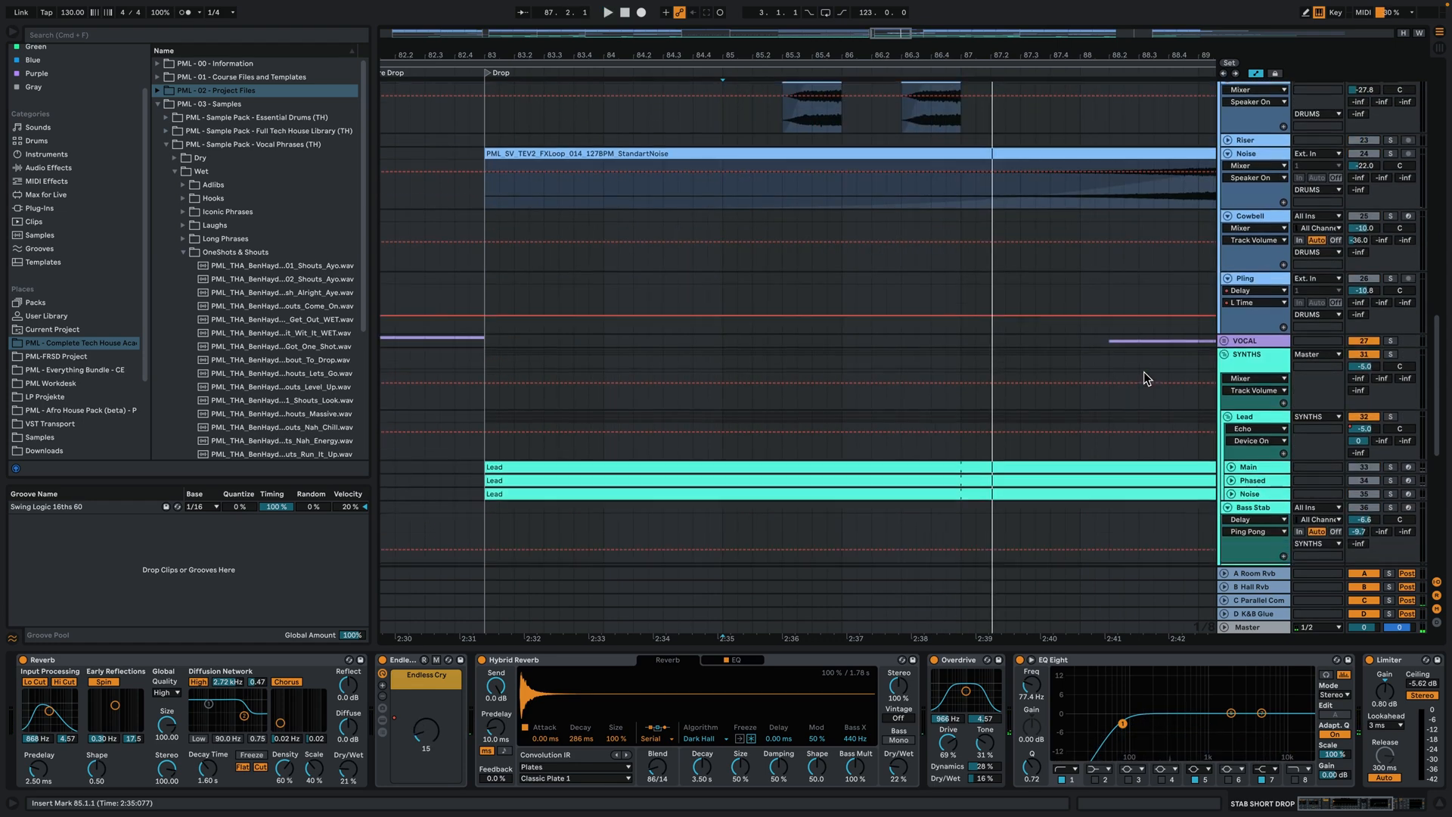
left_click(1230, 465)
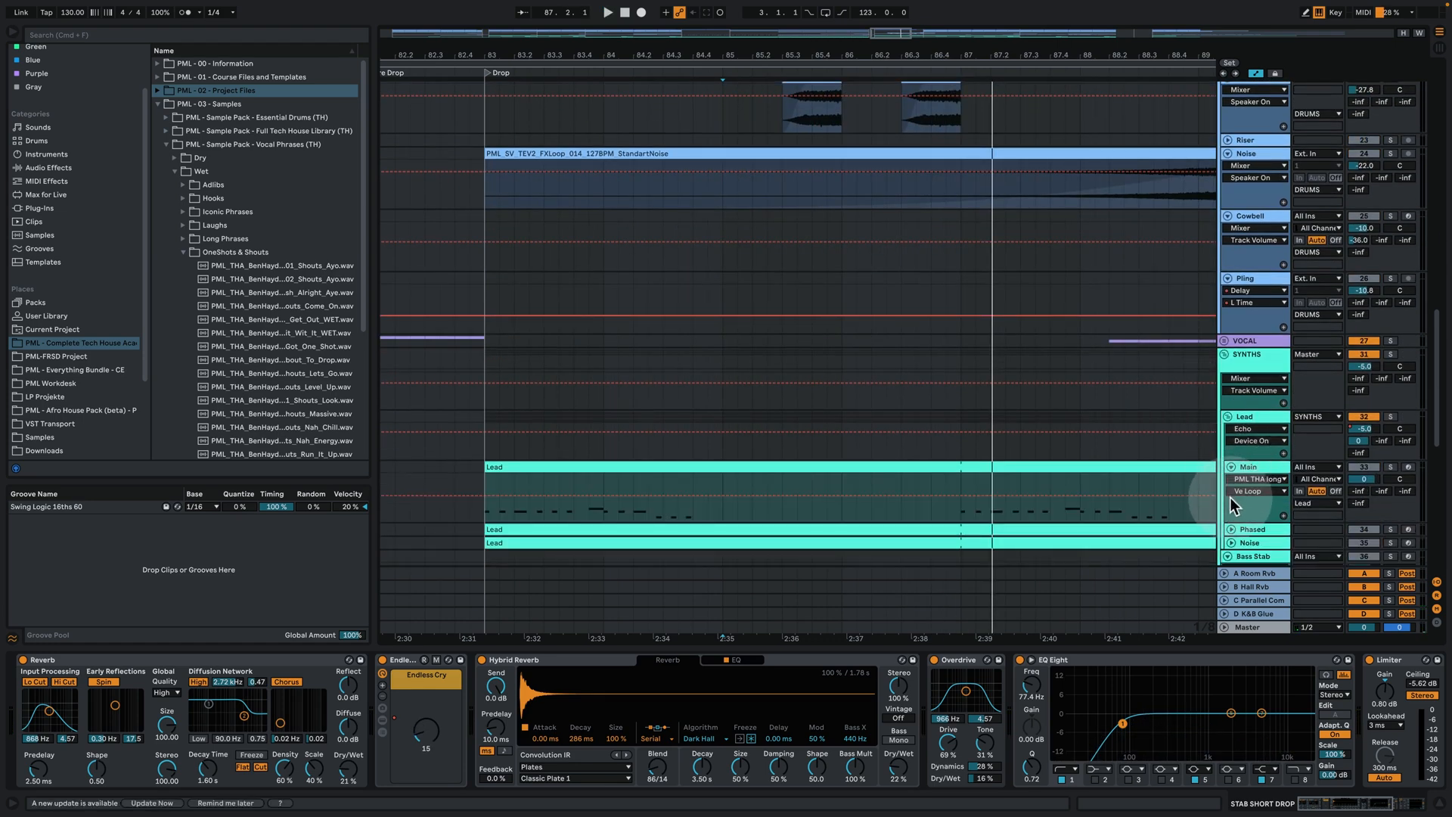
left_click(1230, 529)
scroll(1232, 461, "down", 6)
left_click(1231, 408)
scroll(1119, 406, "down", 4)
scroll(832, 302, "up", 1)
Play the full mix from the Lead clips at bar 83 through the Drop's stab section and stop the playback
left_click(492, 185)
key("space")
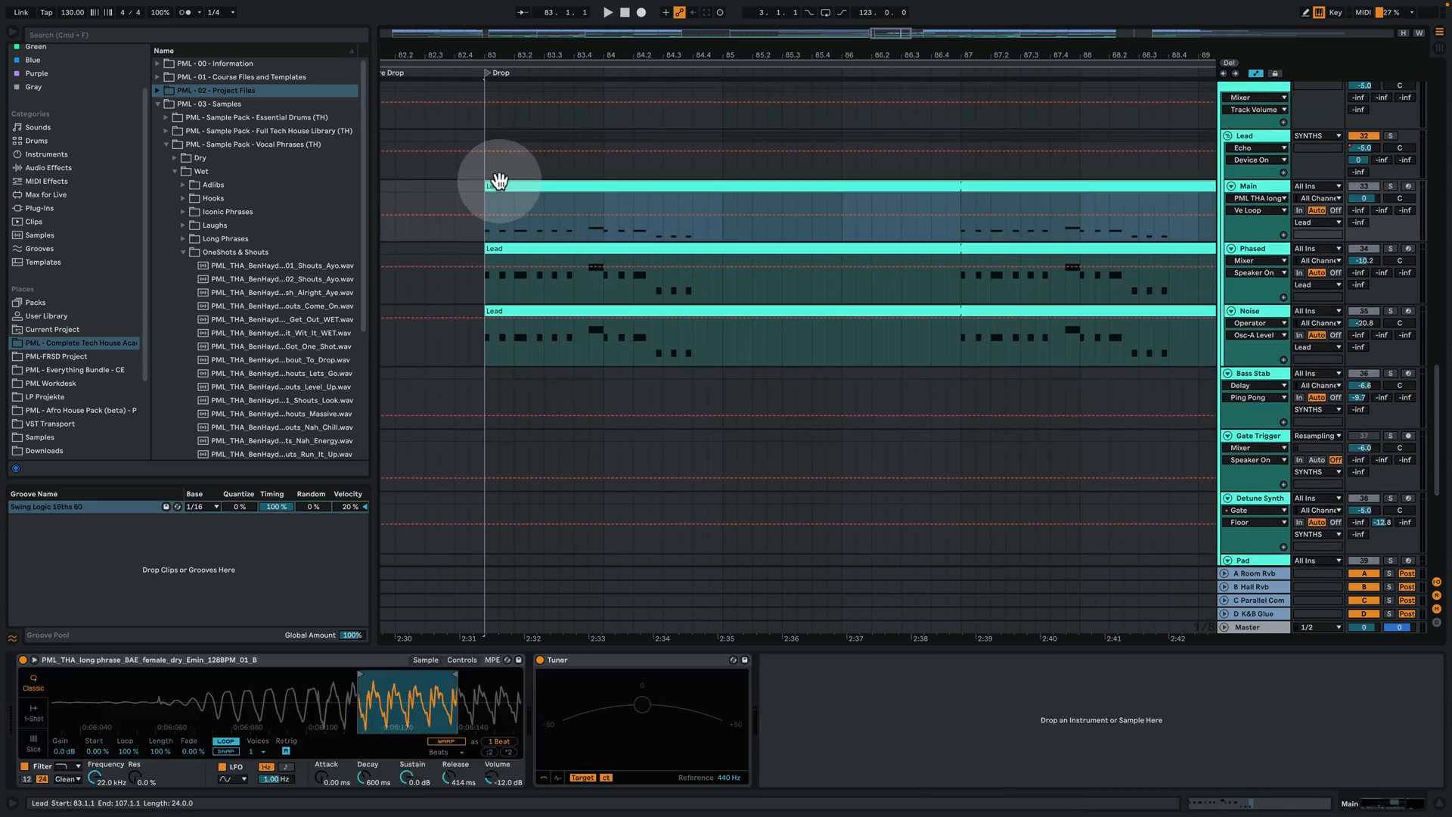
left_click(1391, 136)
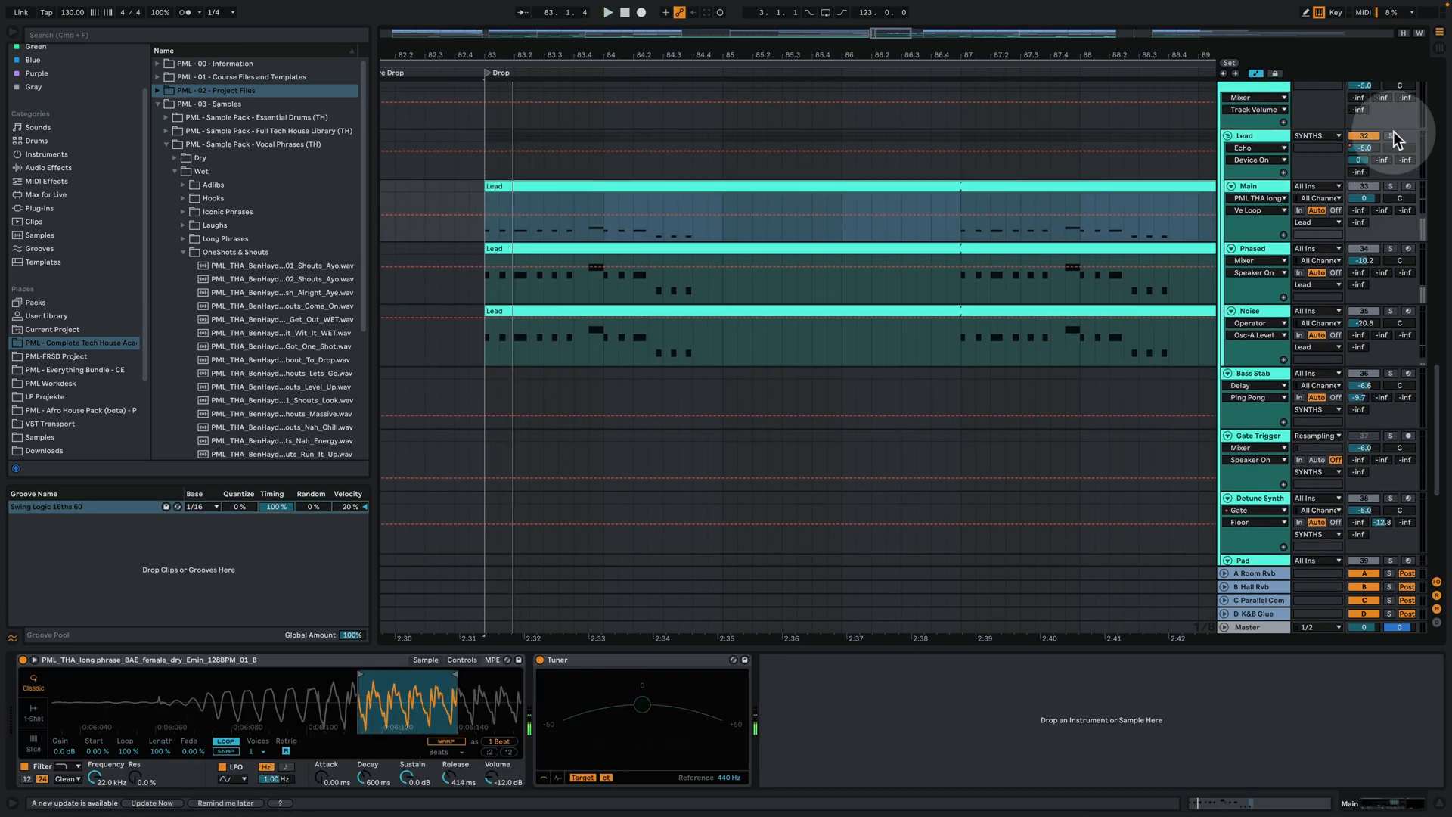
left_click(1391, 135)
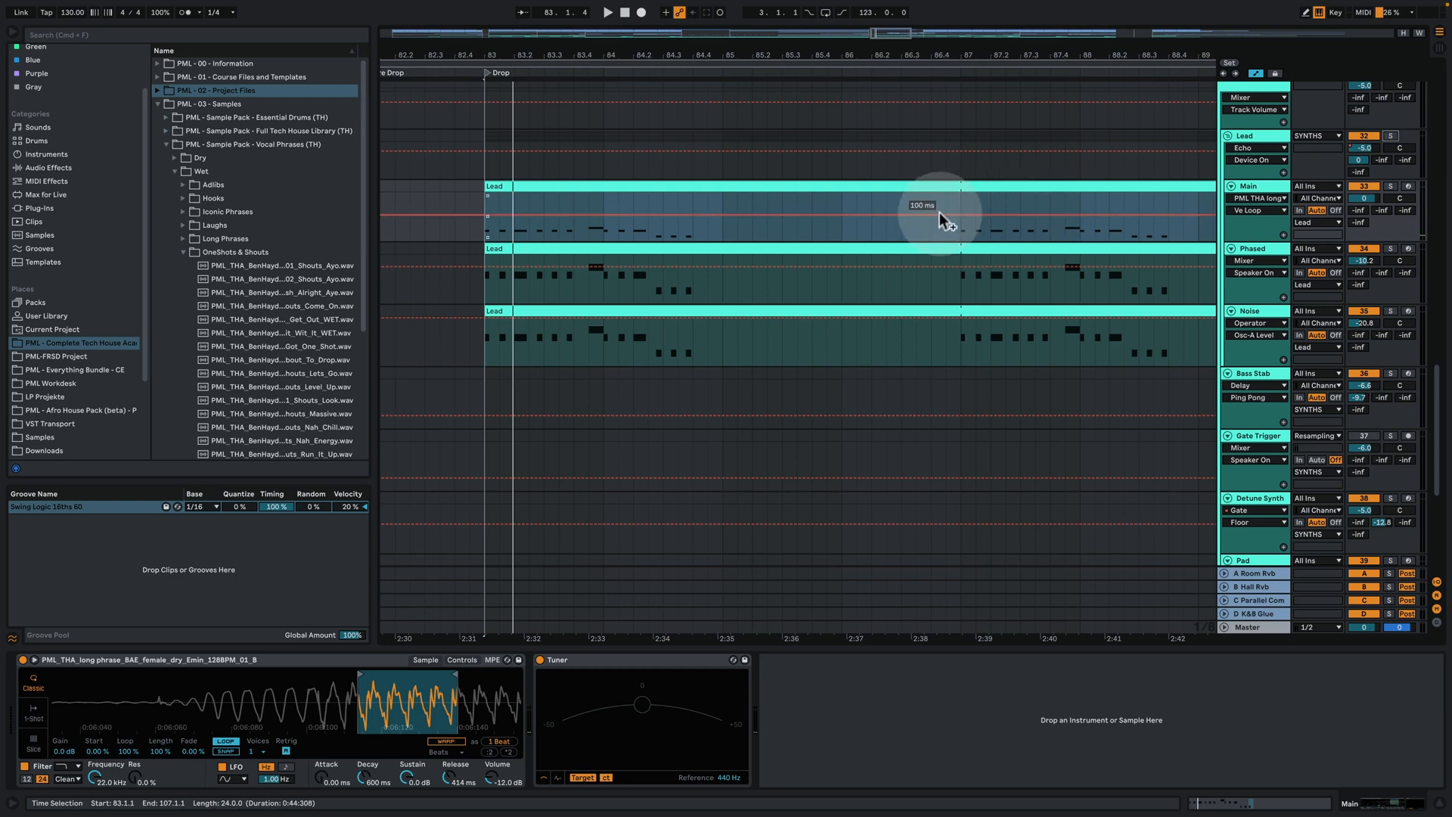
scroll(1007, 220, "up", 3)
left_click(1020, 243)
key("space")
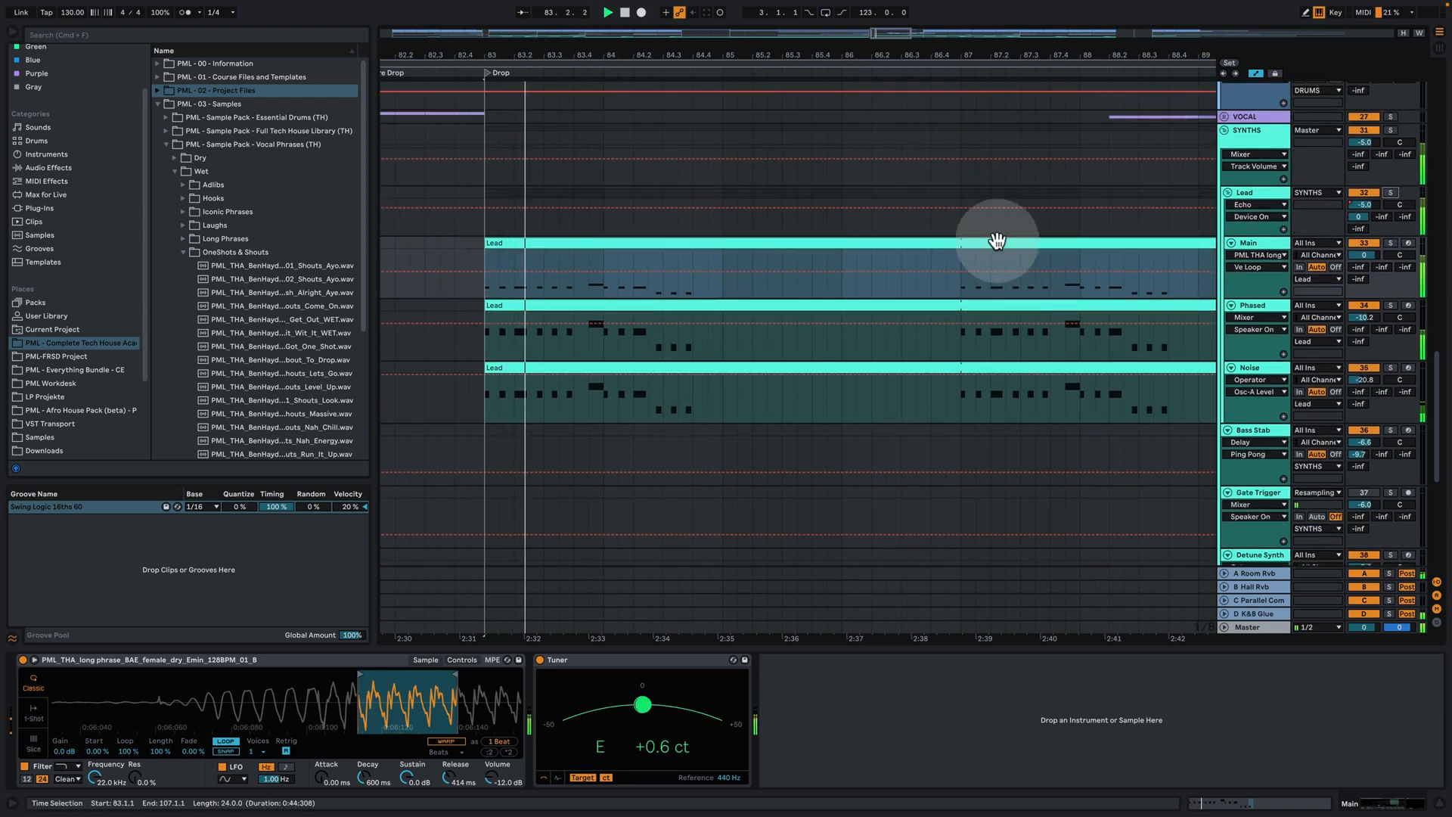
scroll(859, 405, "up", 4)
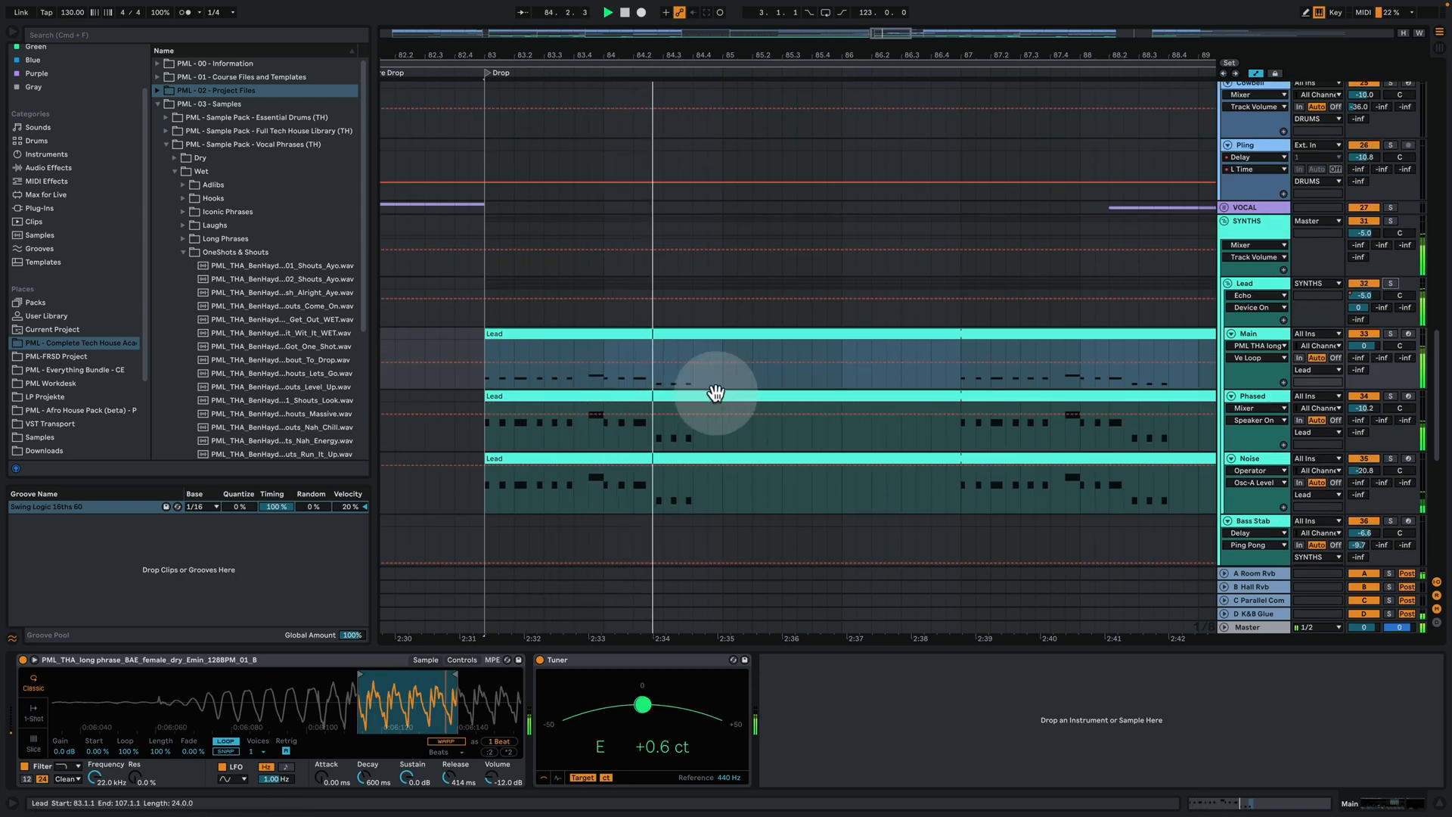
scroll(798, 379, "up", 8)
scroll(856, 301, "up", 5)
scroll(855, 302, "up", 8)
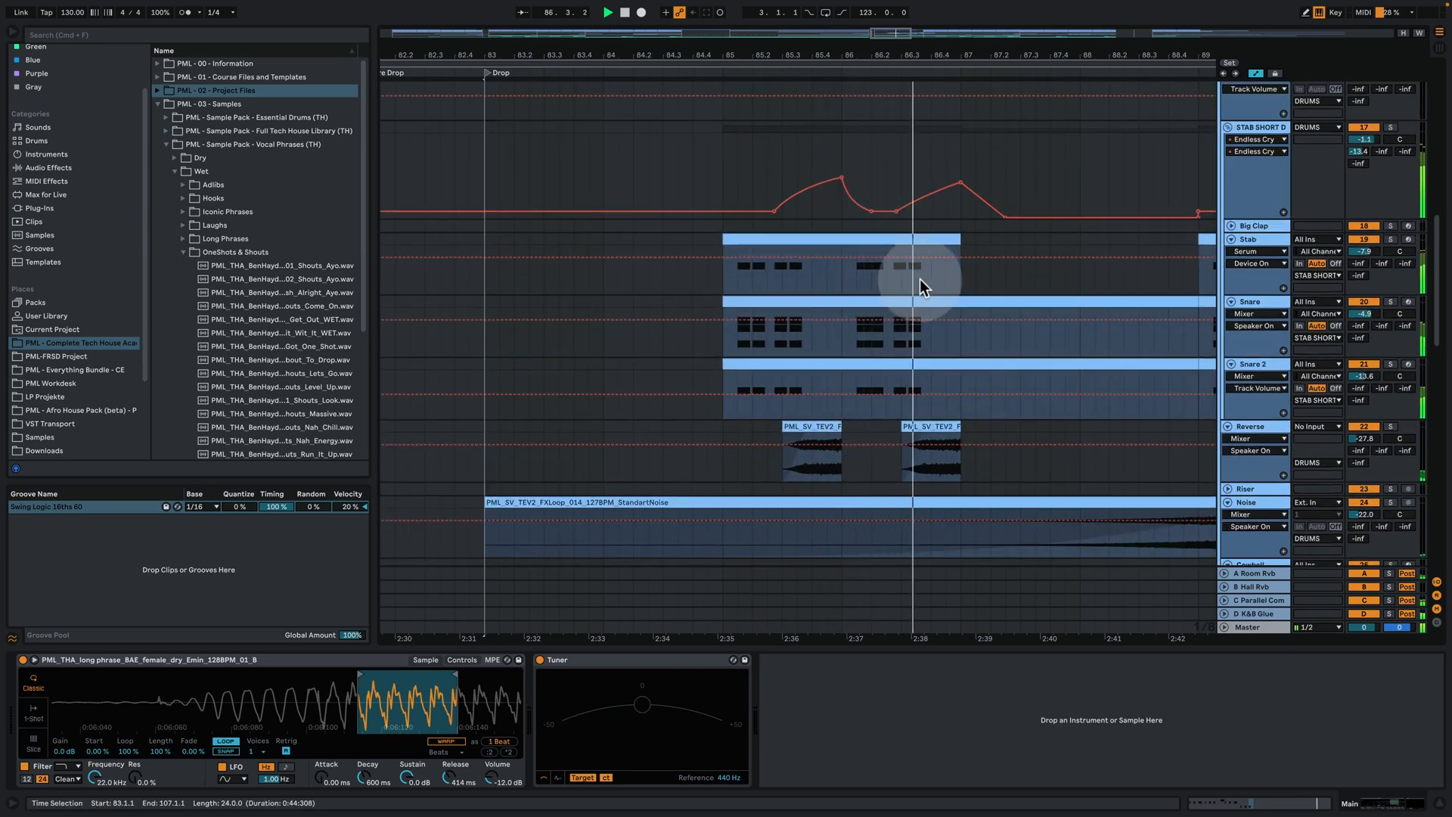
key("space")
Unfold the Big Clap track, play its clip soloed from 90.3, then stop and unsolo it
left_click_drag(897, 51, 702, 6)
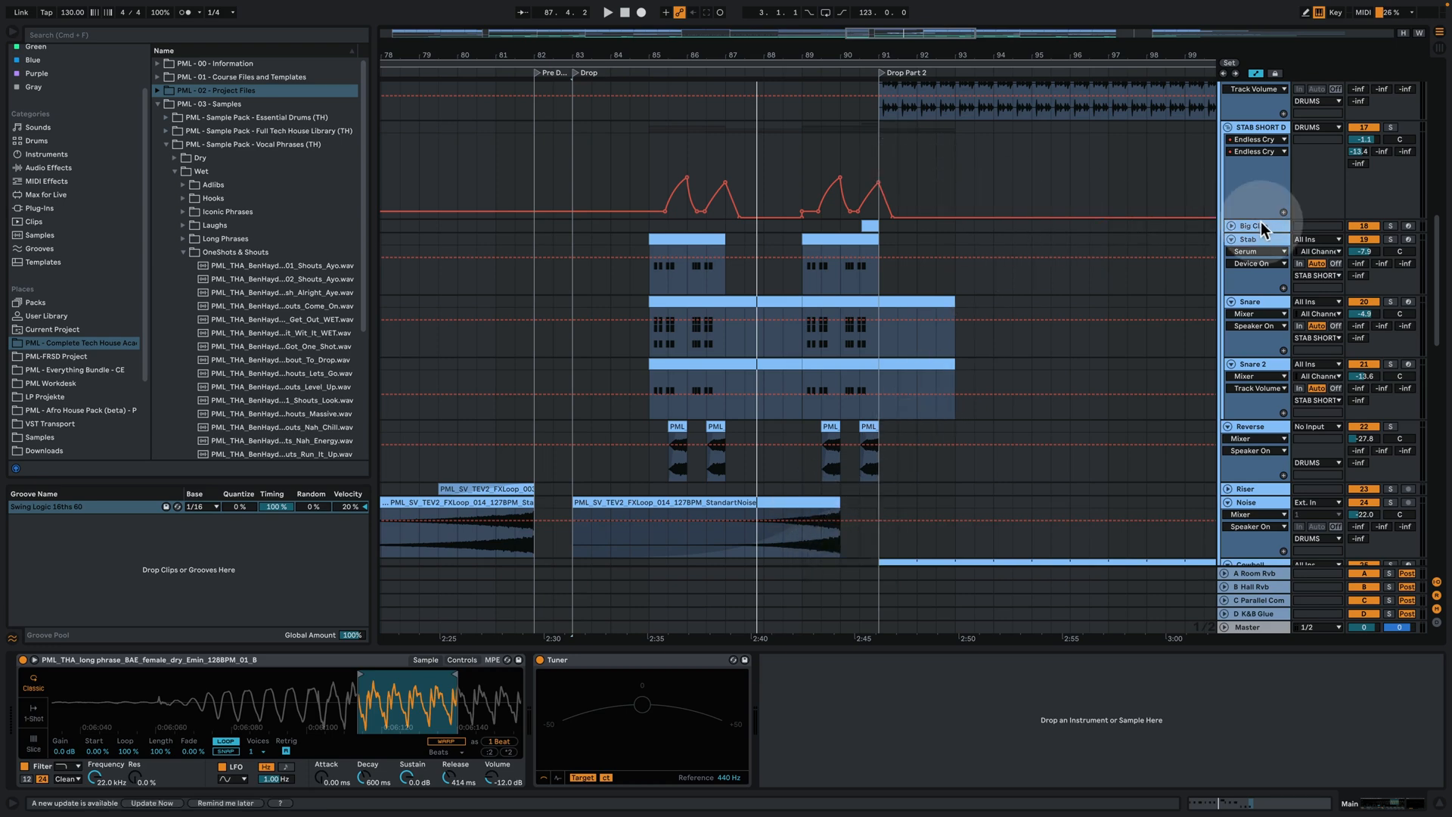
left_click(1231, 225)
left_click(868, 242)
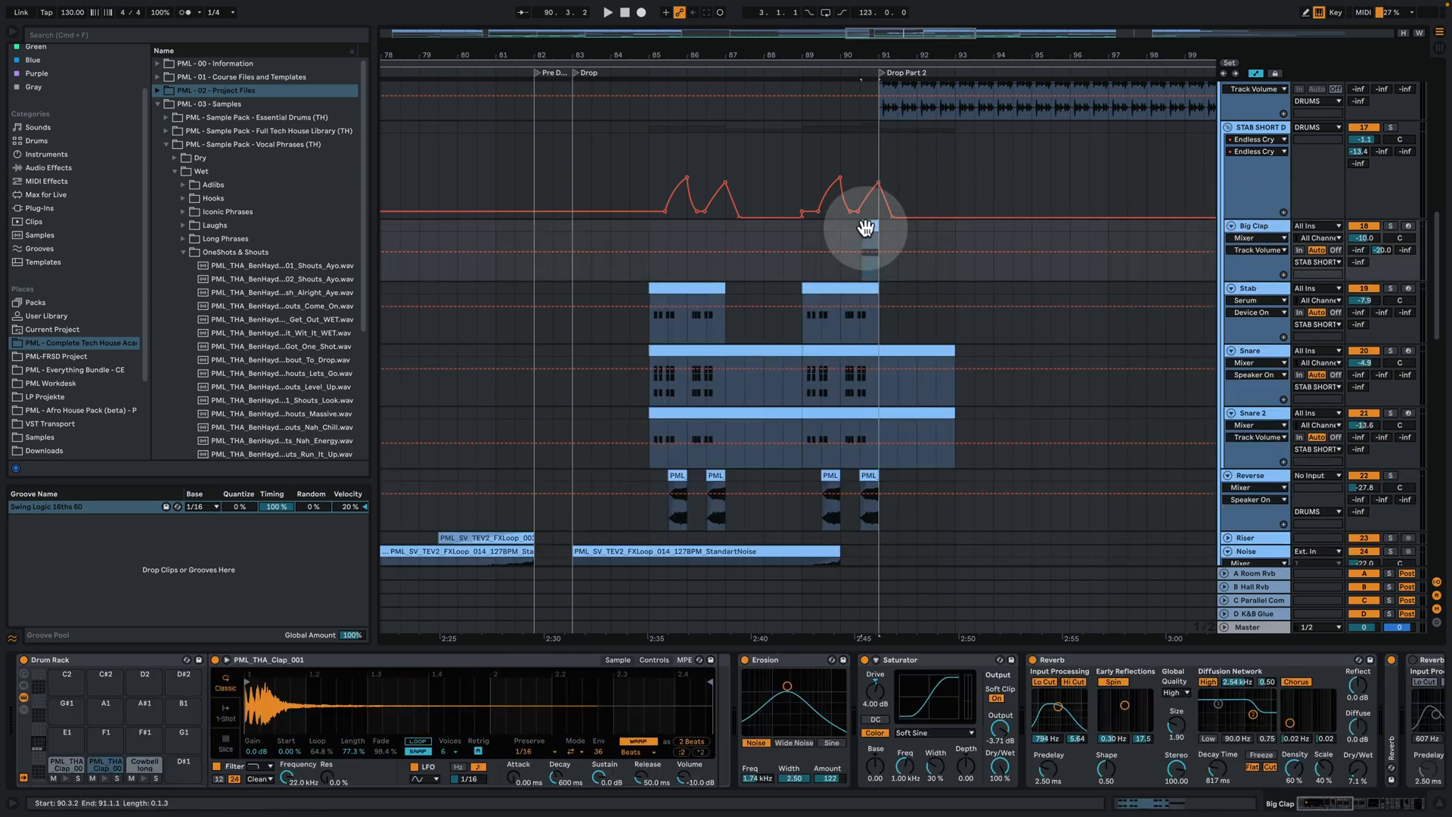
left_click(1391, 224)
key("space")
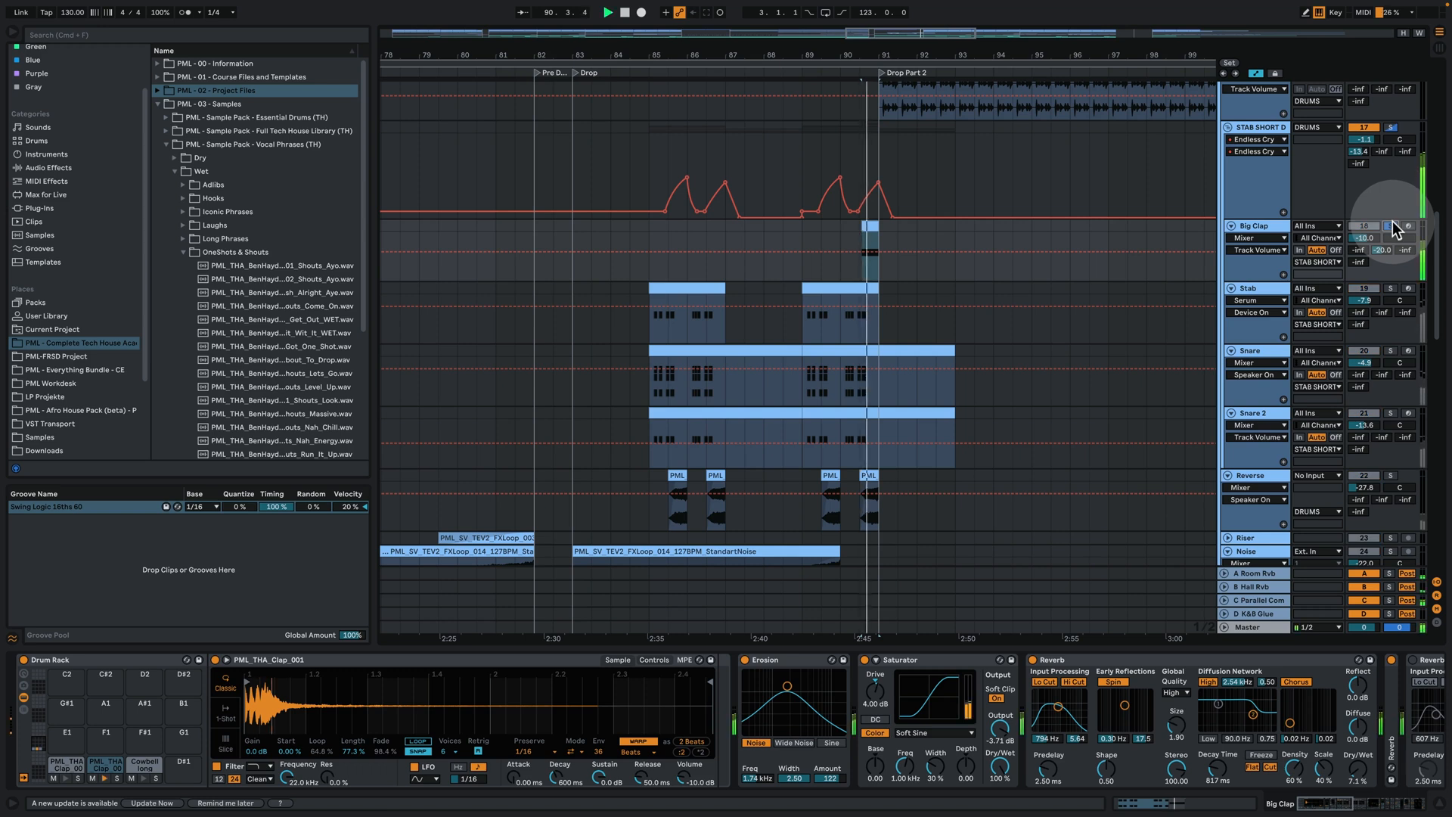
key("space")
left_click(1392, 225)
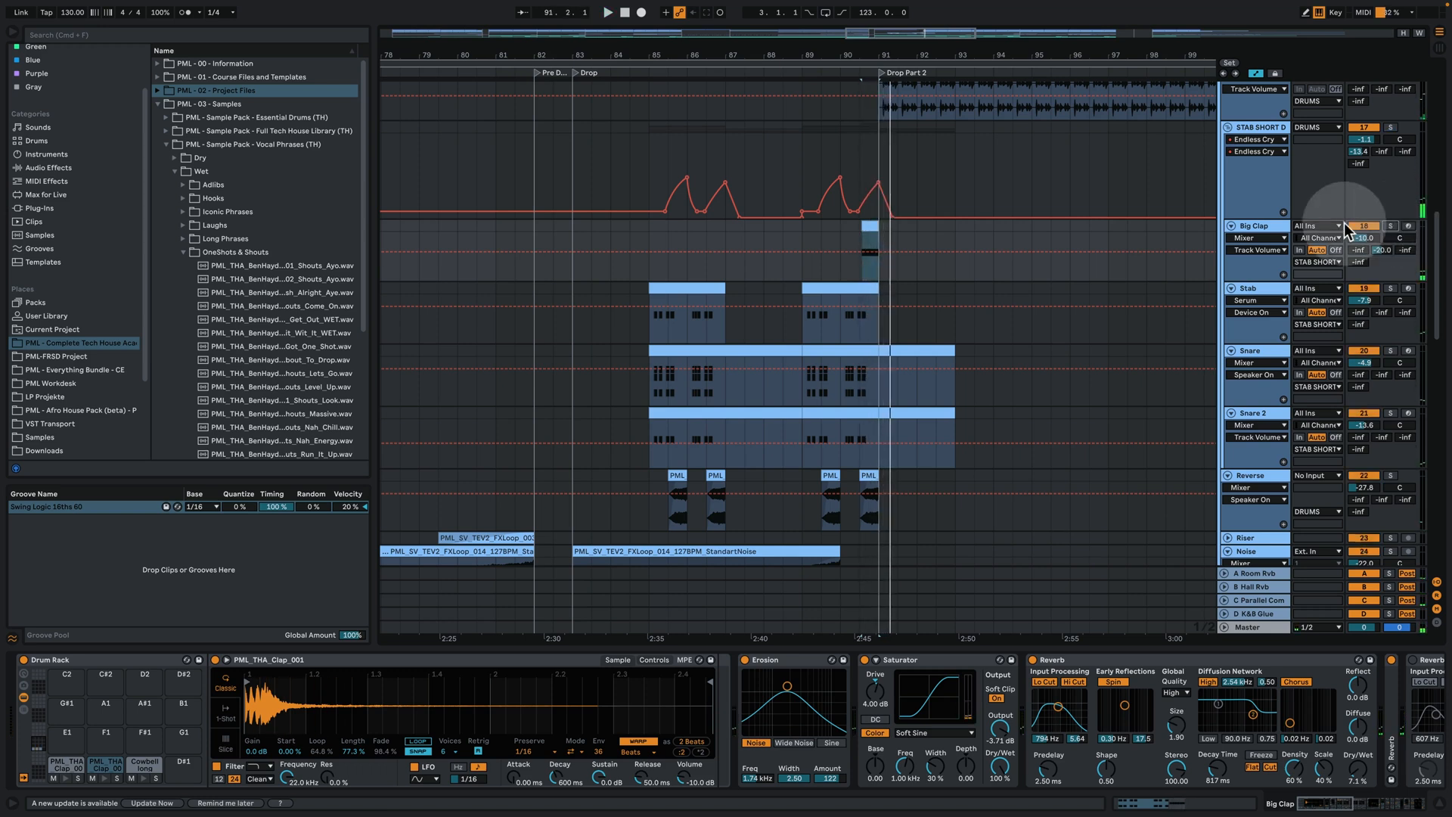
Play the full mix from bar 87 into Drop Part 2 to hear the Big Clap in context, then stop
left_click(724, 221)
key("space")
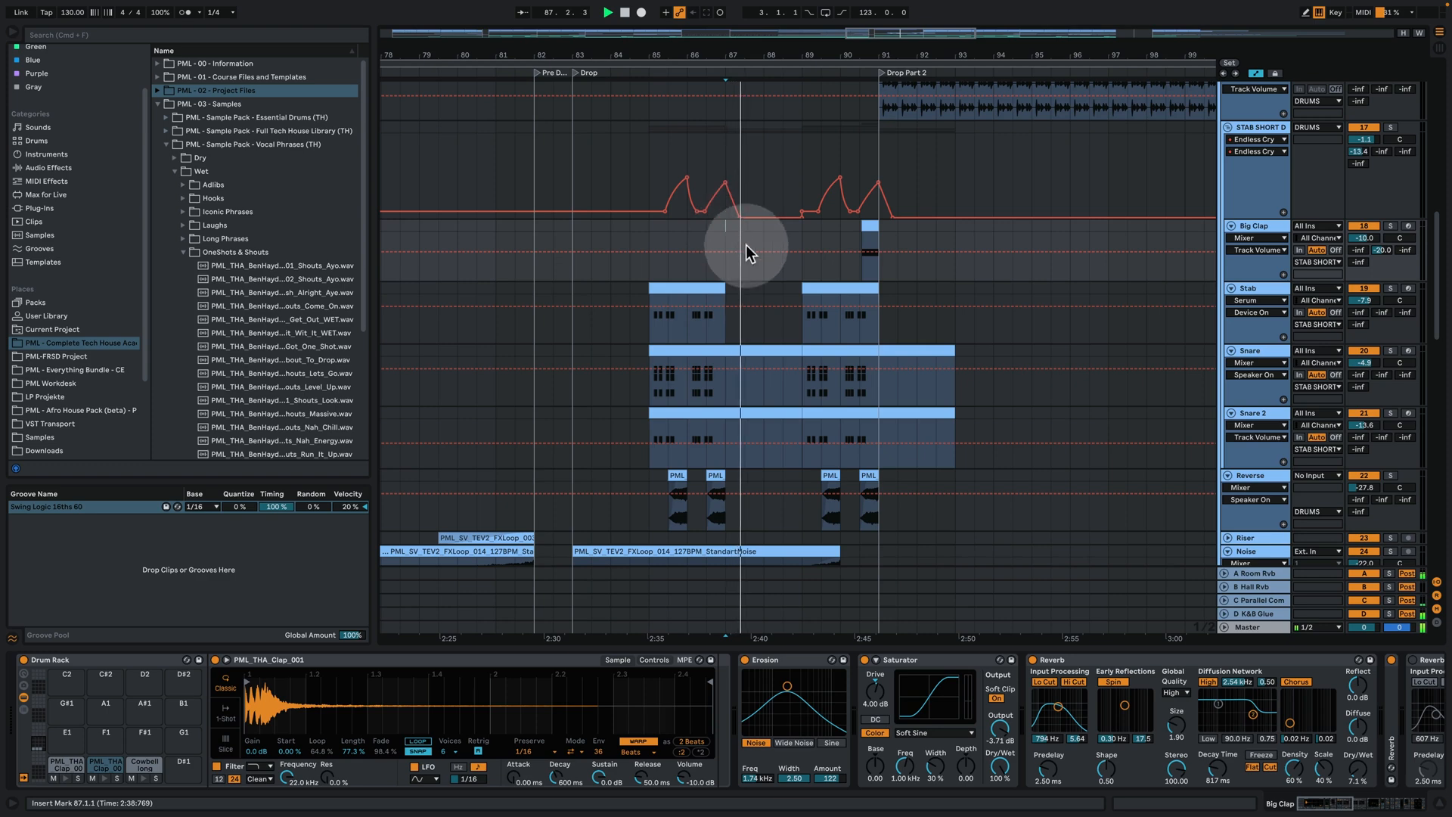
scroll(854, 427, "down", 3)
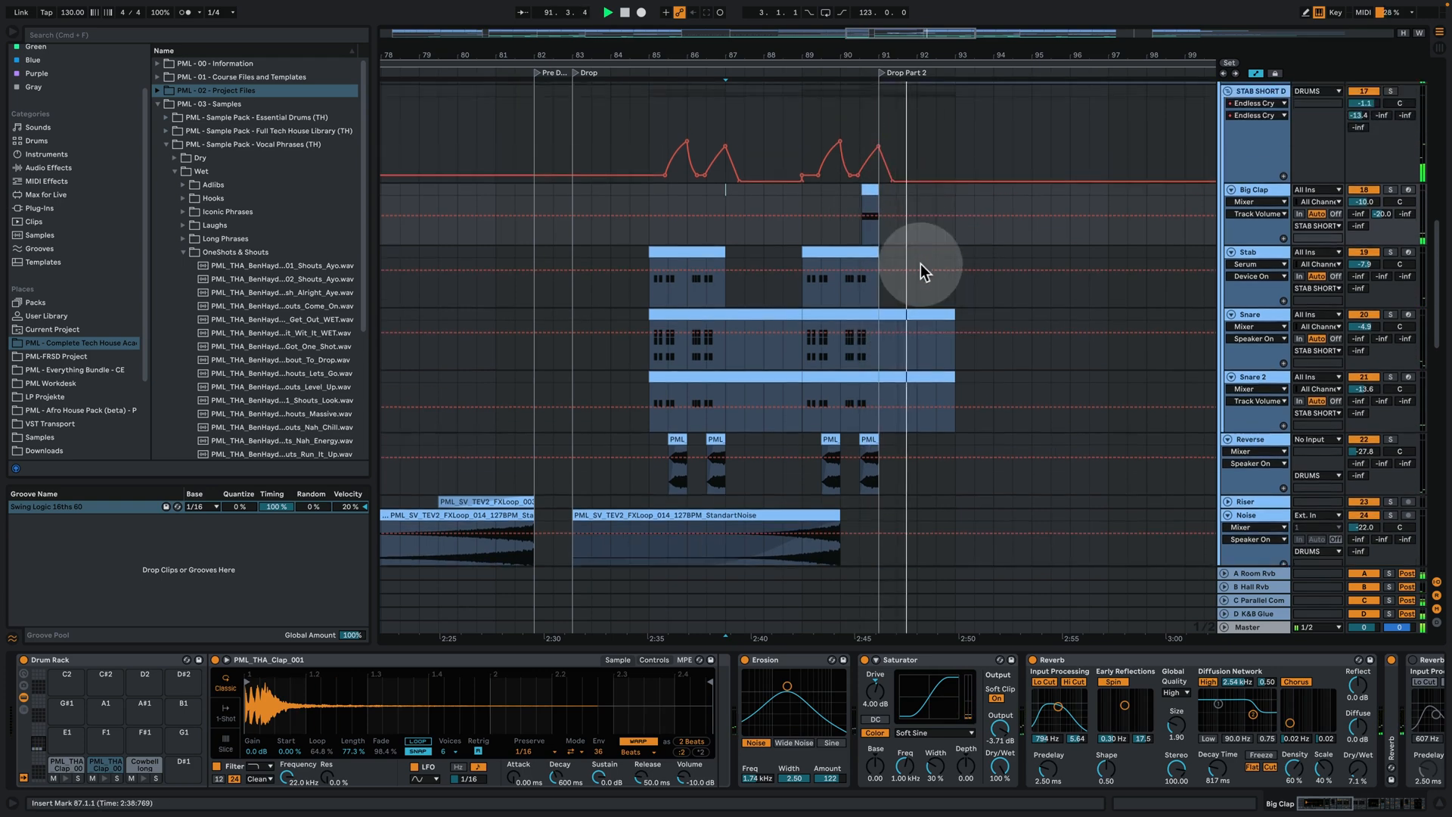
scroll(919, 263, "down", 2)
key("space")
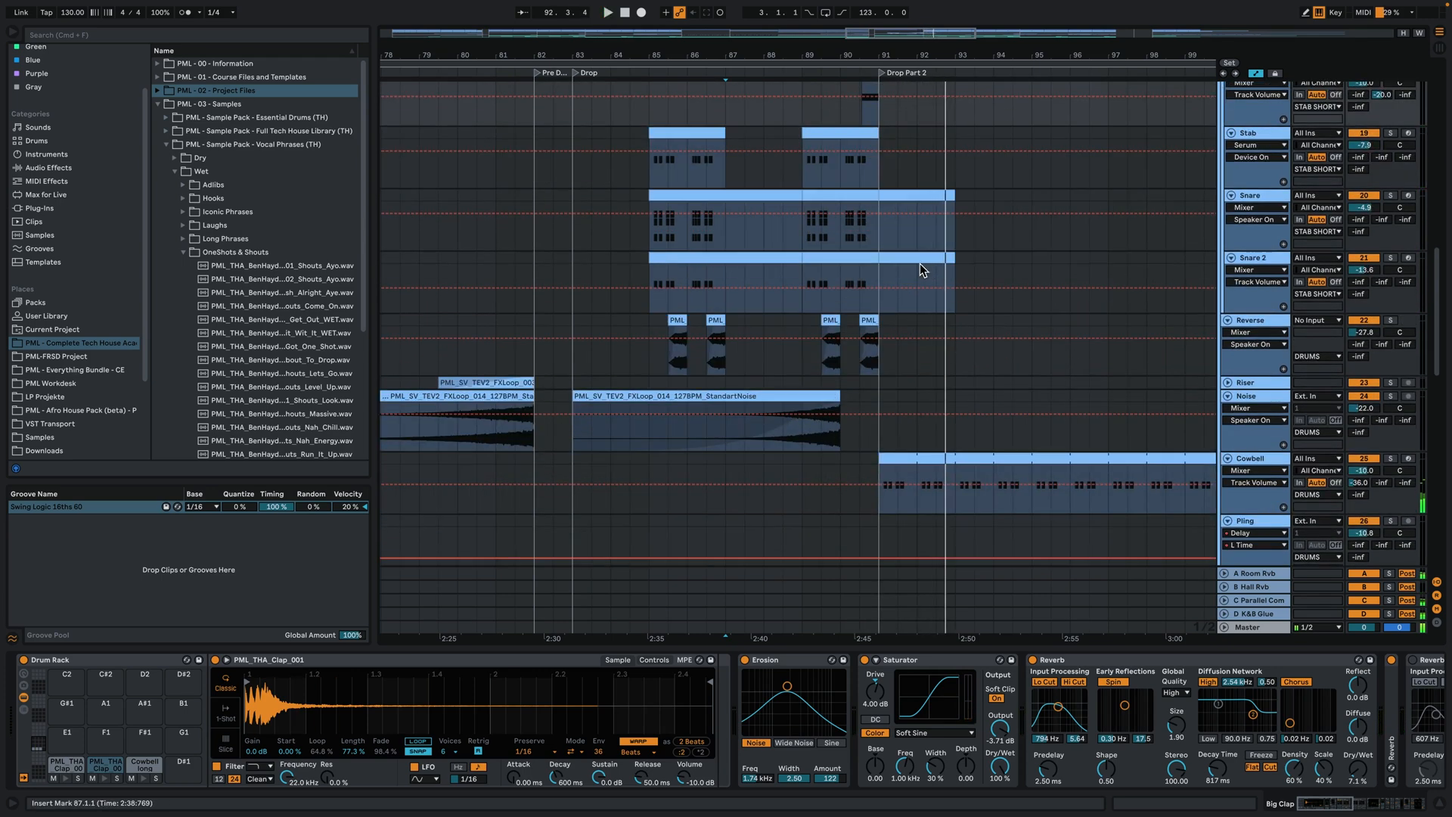
Compare the Snare 2 and Snare layers by soloing each one and playing it from bar 85 with its devices shown
scroll(911, 273, "up", 2)
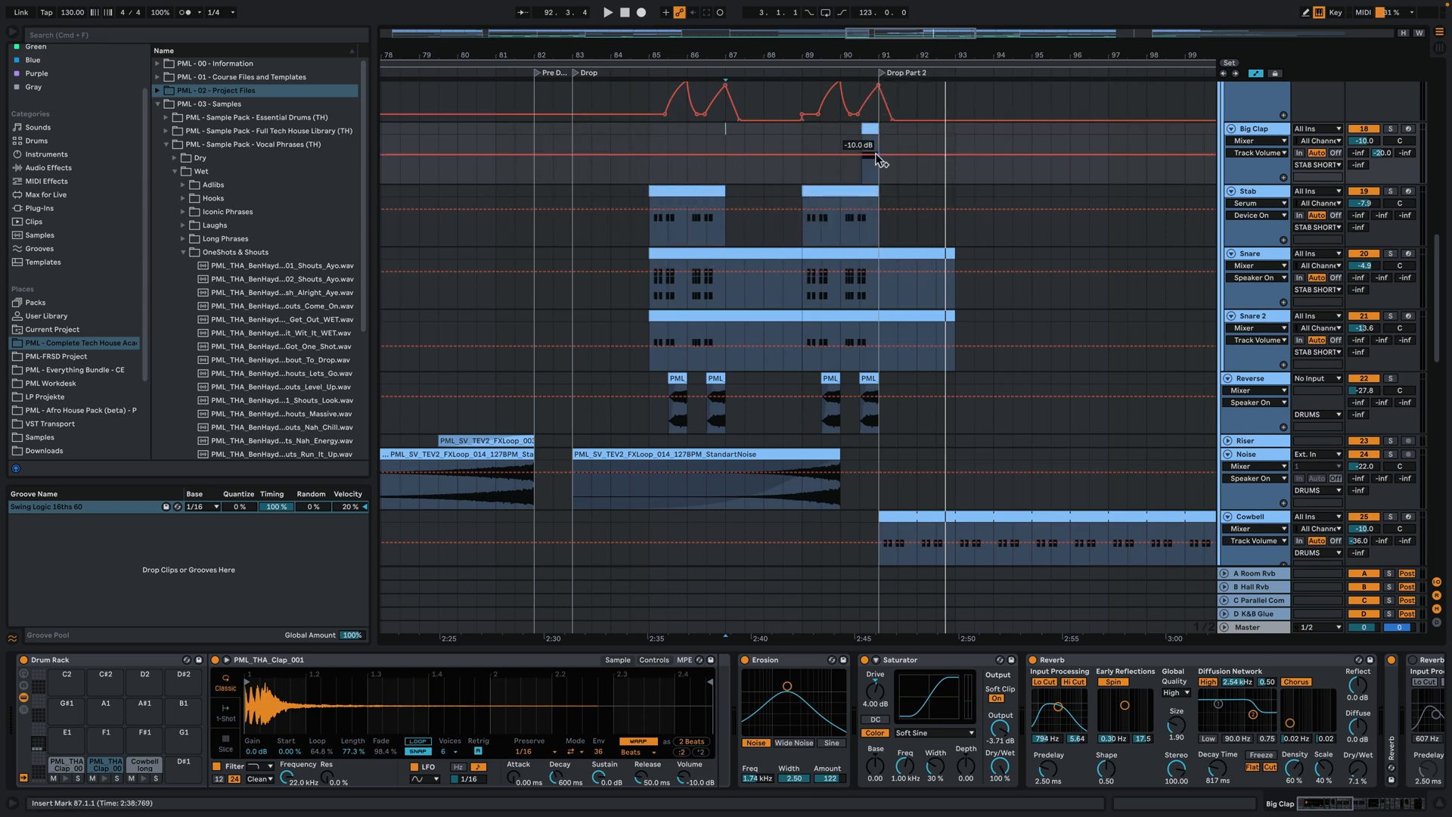
left_click(1253, 315)
left_click(1391, 316)
left_click(676, 316)
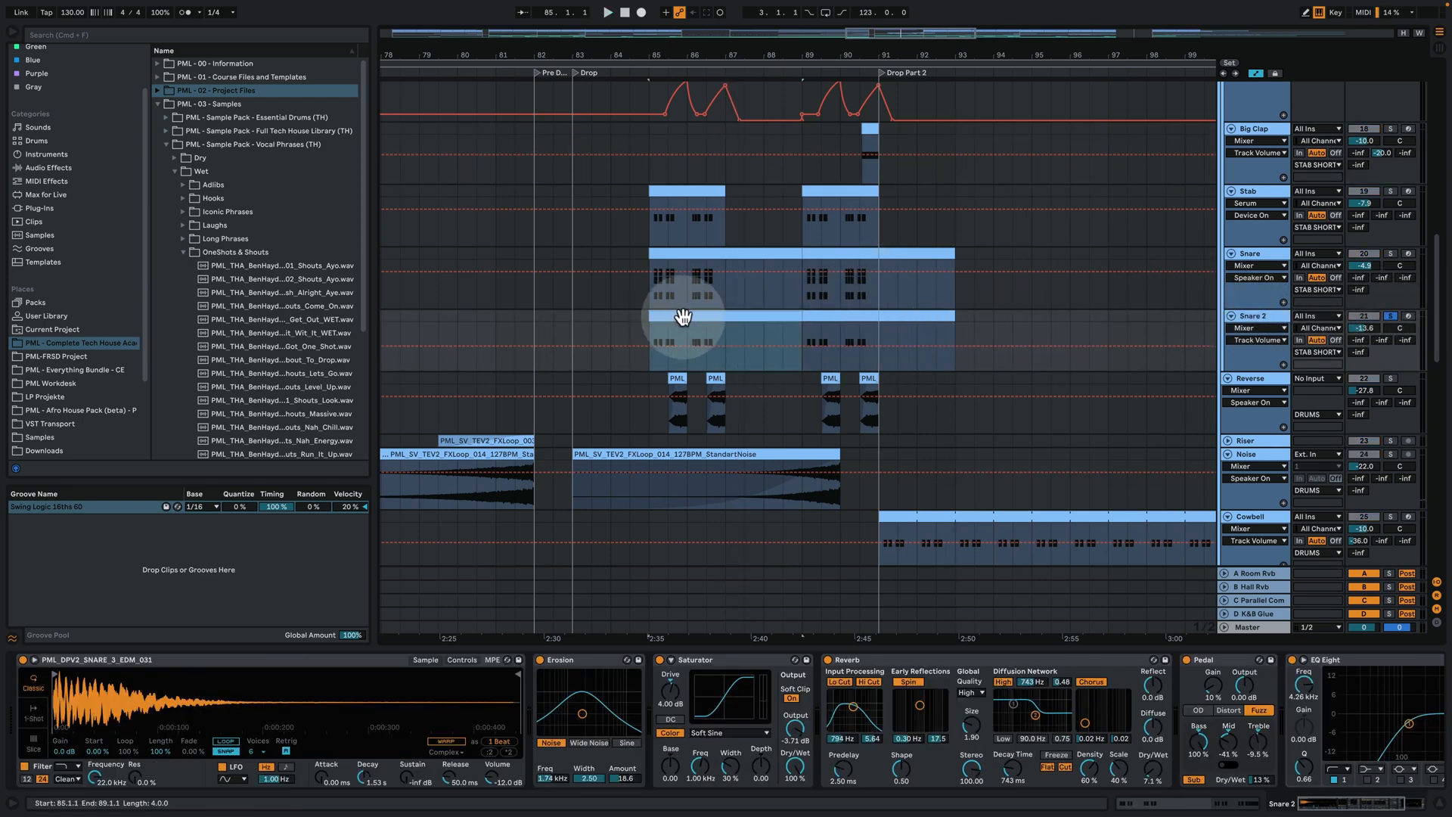
key("space")
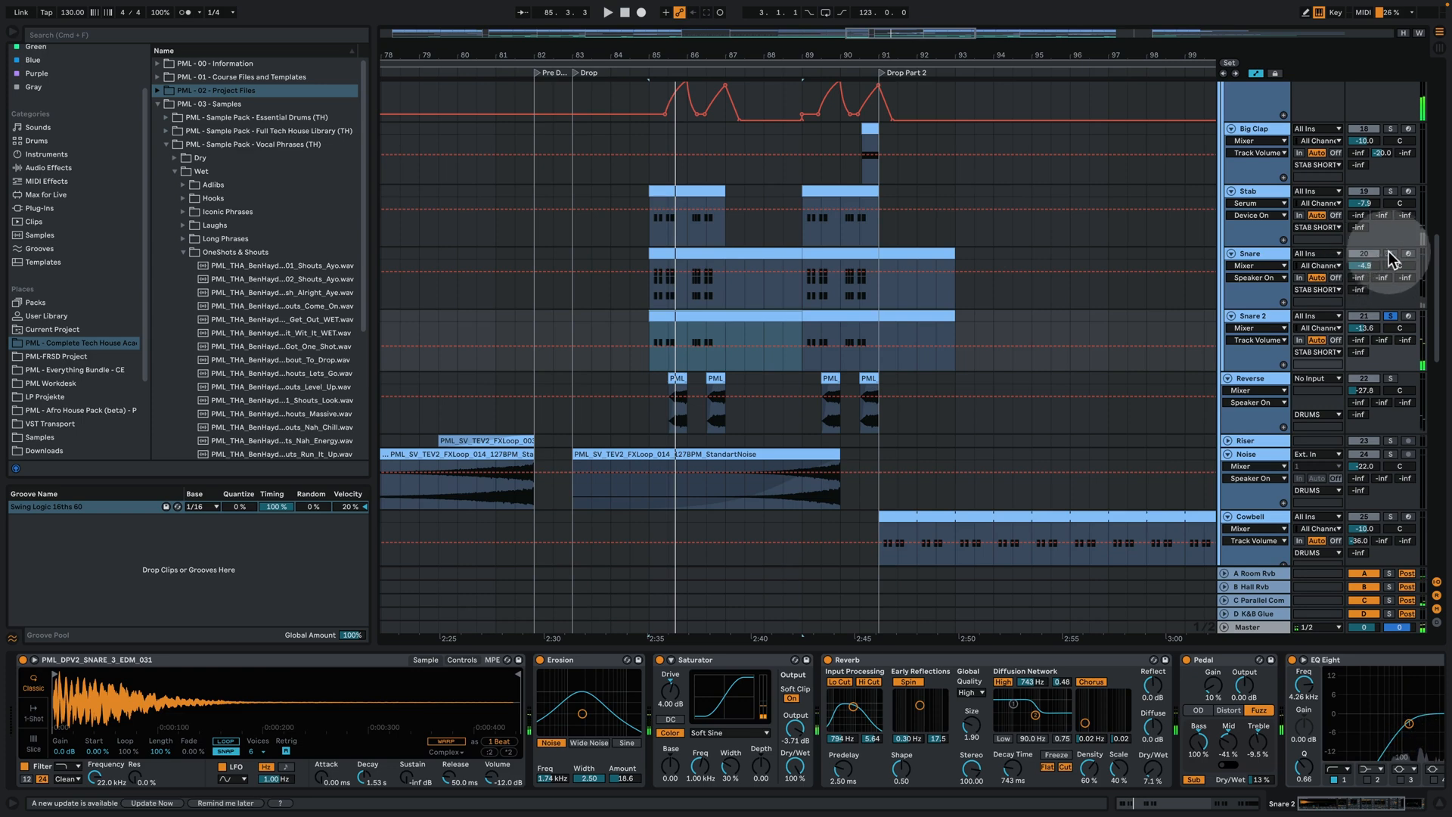
left_click(1390, 254)
left_click(1252, 253)
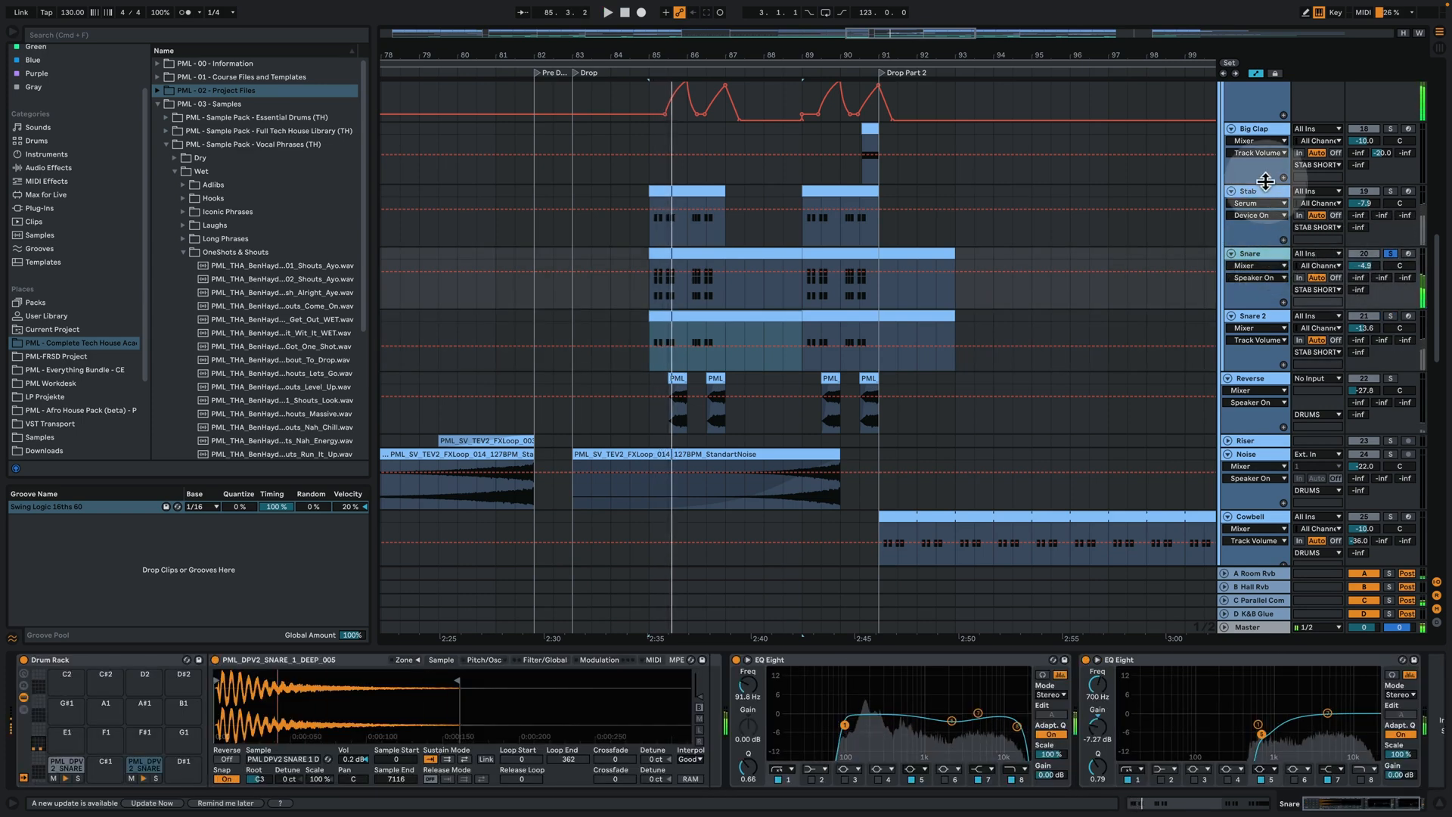
key("space")
Play the Stab track soloed from bar 85, examine its Serum patch's oscillators and envelopes, and close the plug-in window
left_click(1265, 185)
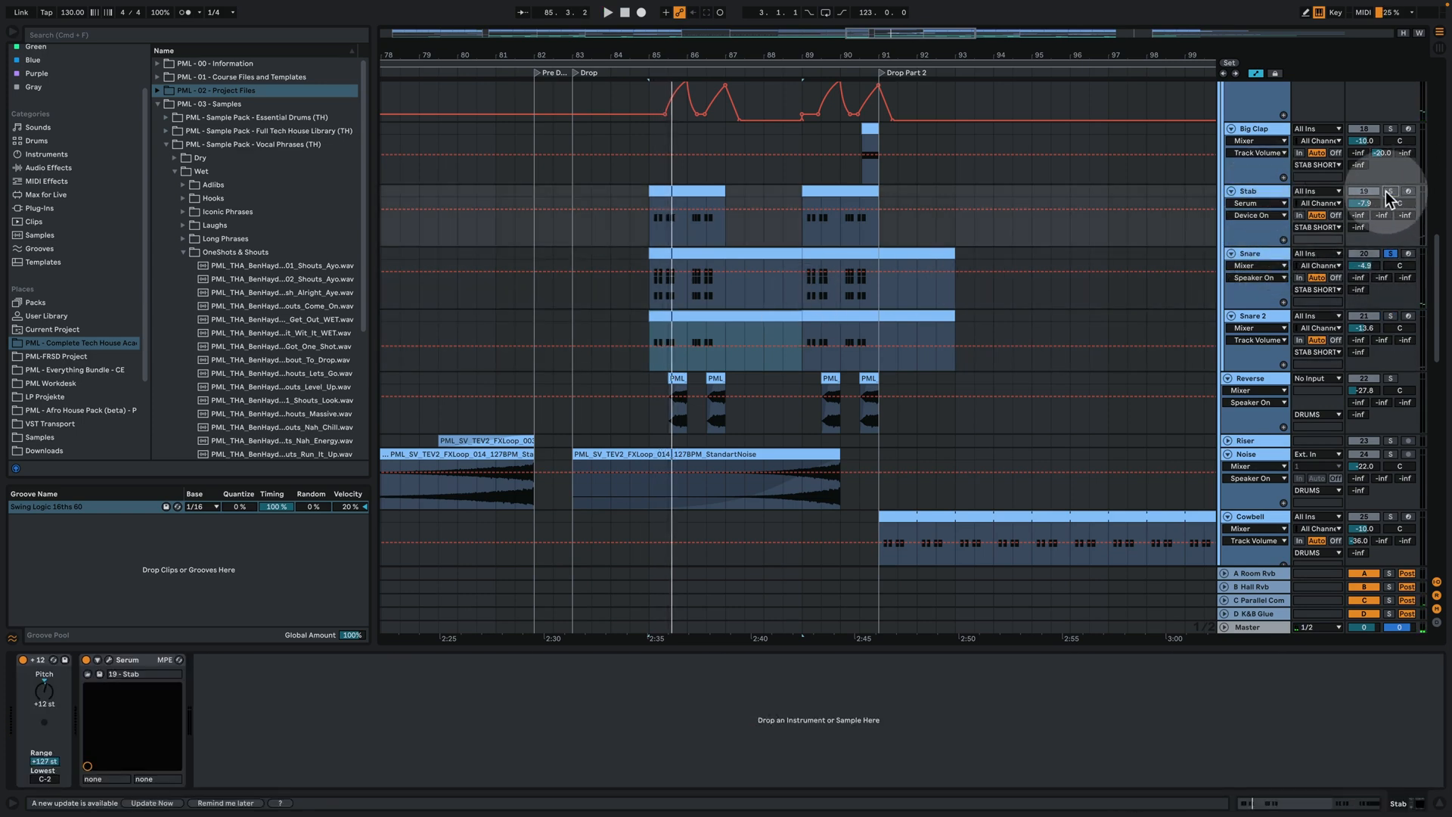
left_click(1390, 192)
key("space")
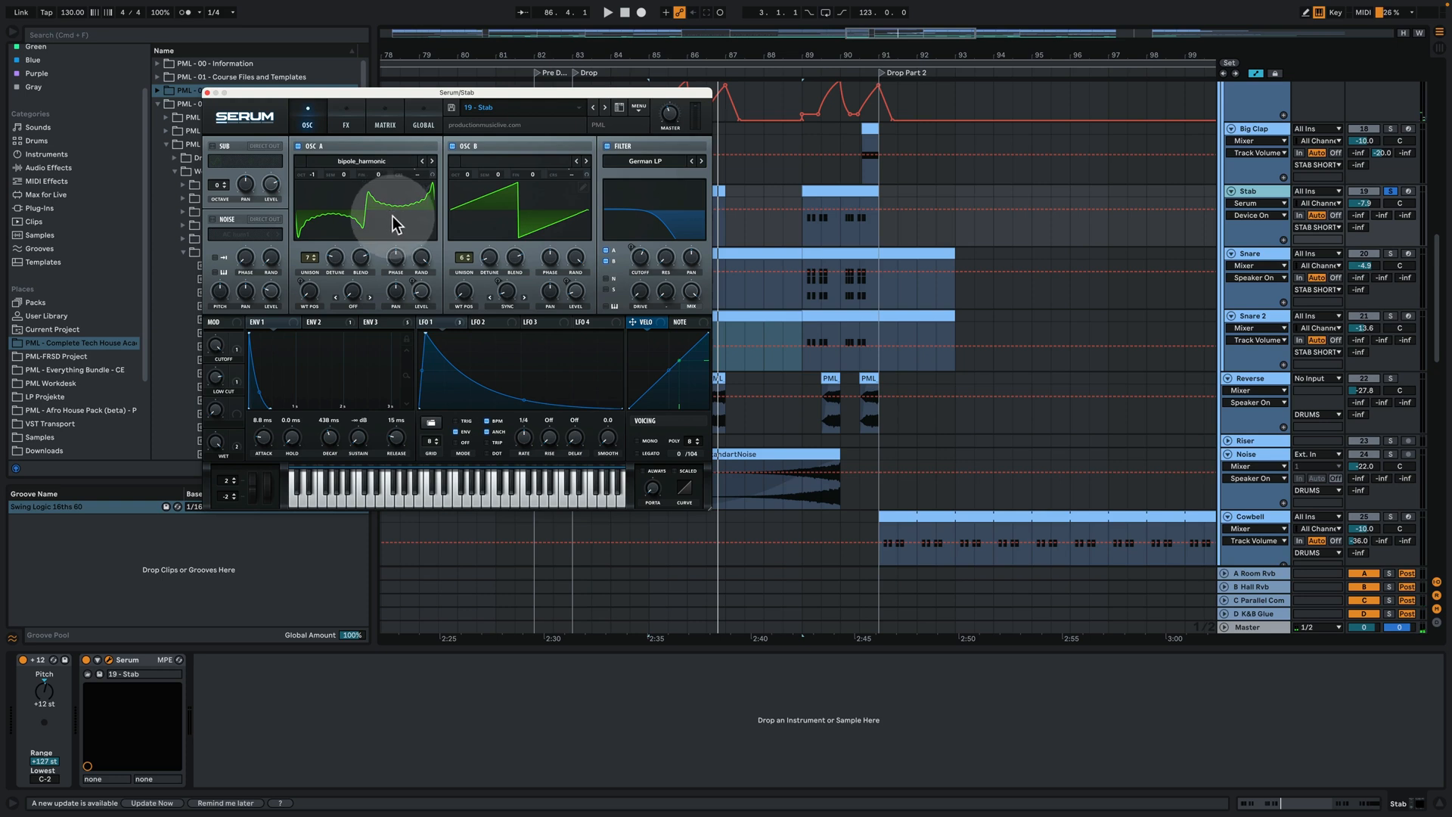
left_click(335, 326)
left_click(207, 92)
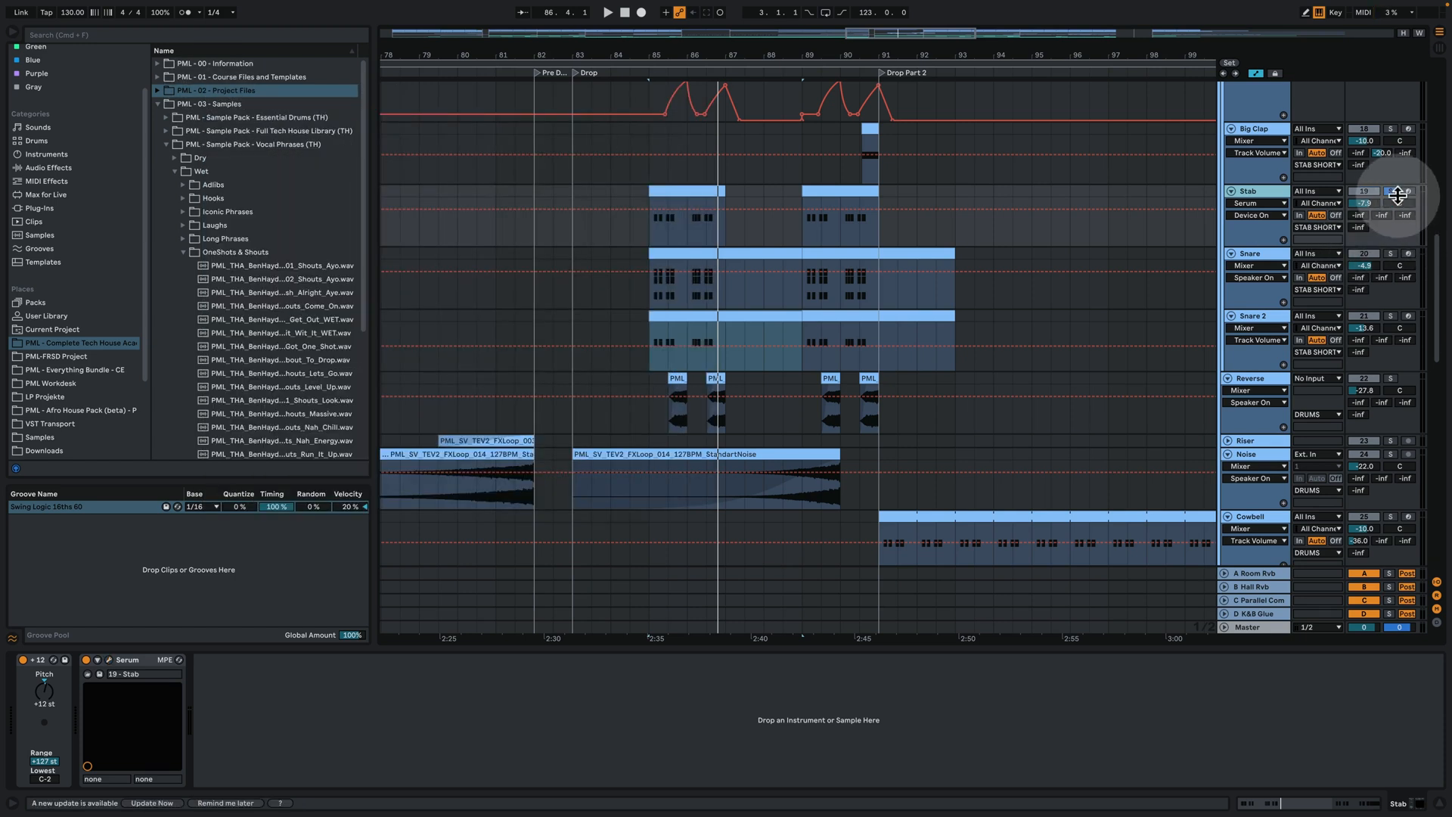
Show the whole arrangement from the KICK & BASS group downward and hide the device view
left_click_drag(748, 56, 749, 6)
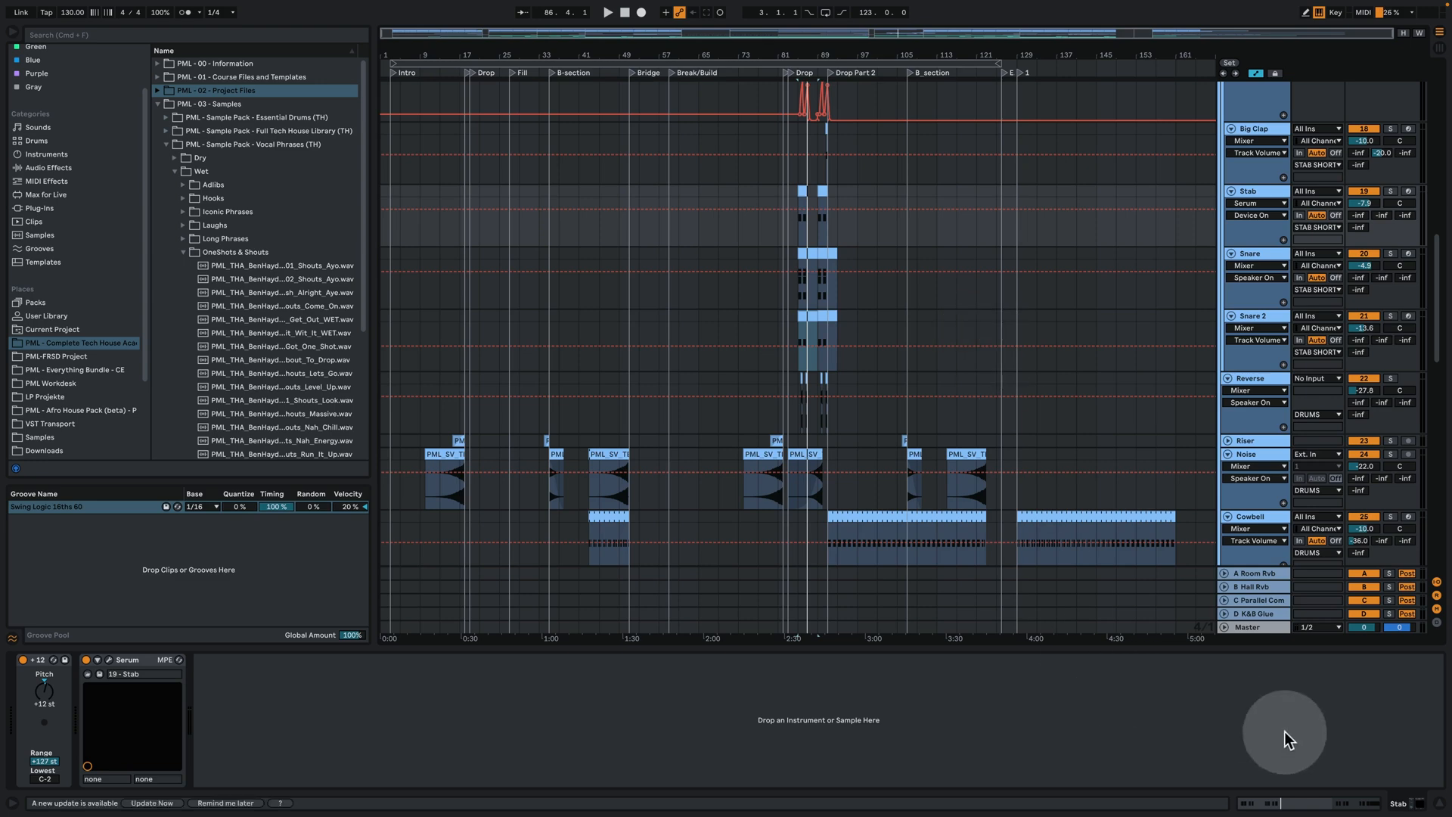
left_click(1439, 804)
scroll(1123, 547, "up", 5)
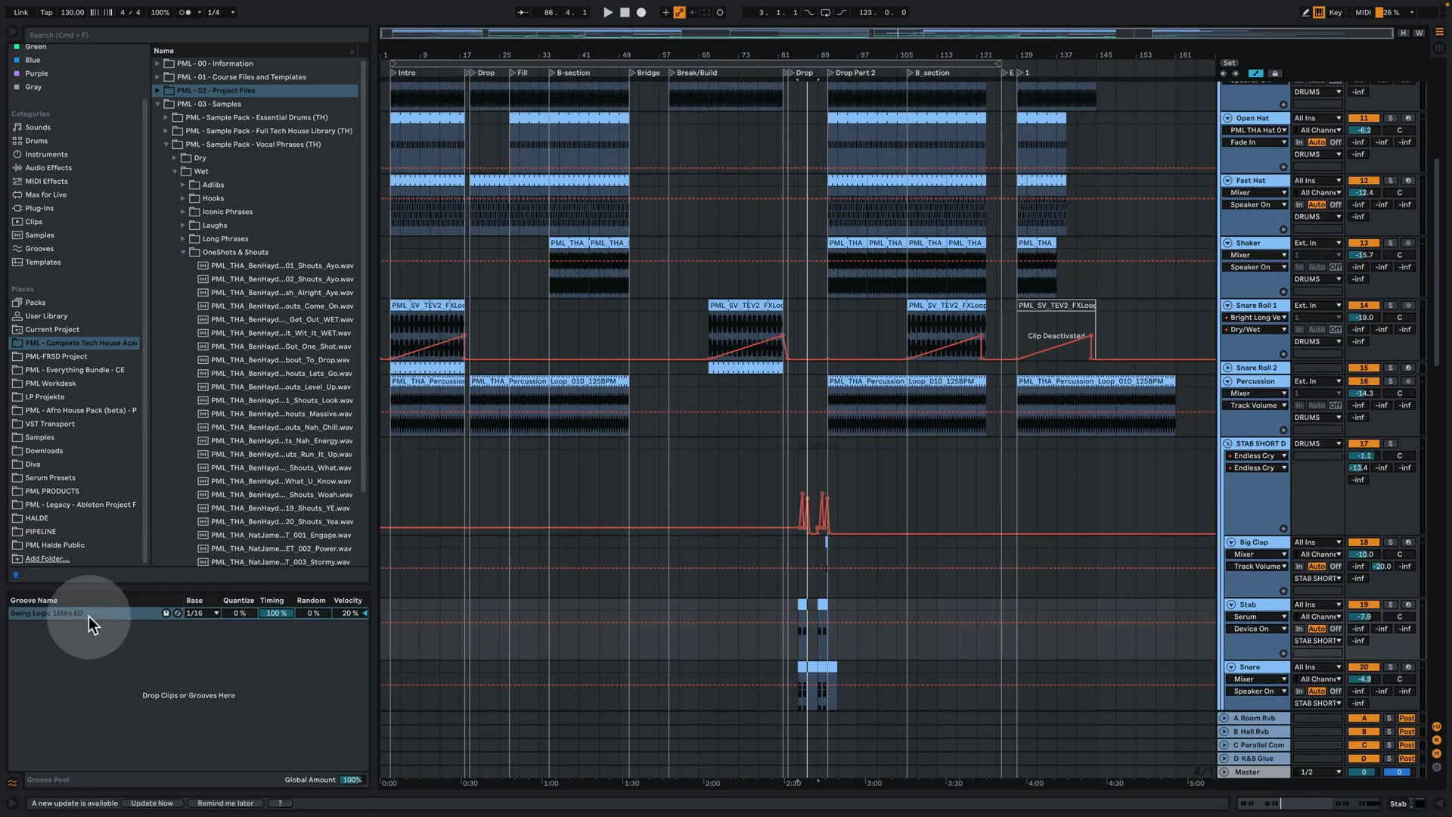
scroll(1040, 431, "up", 3)
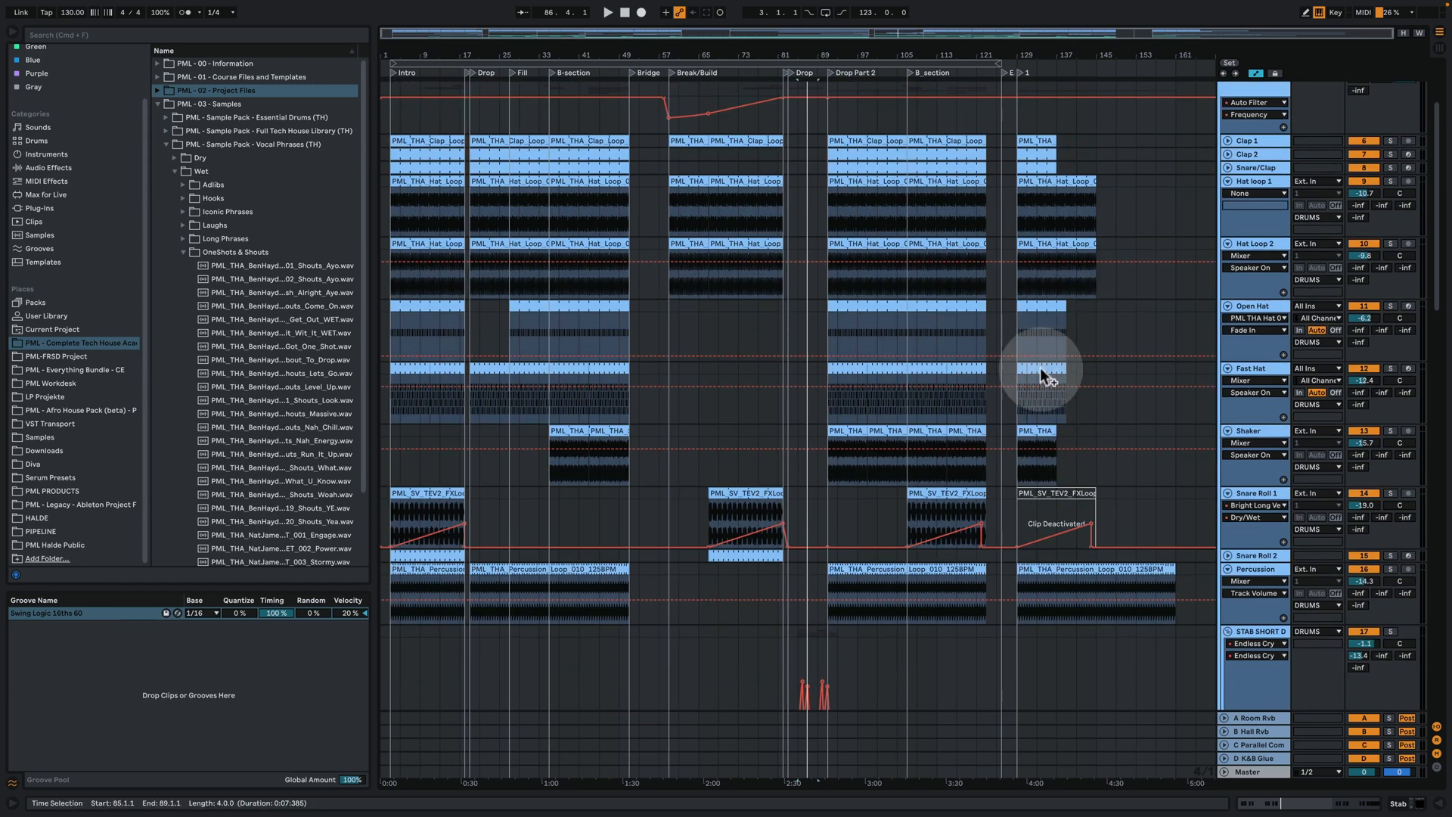
scroll(1223, 242, "up", 2)
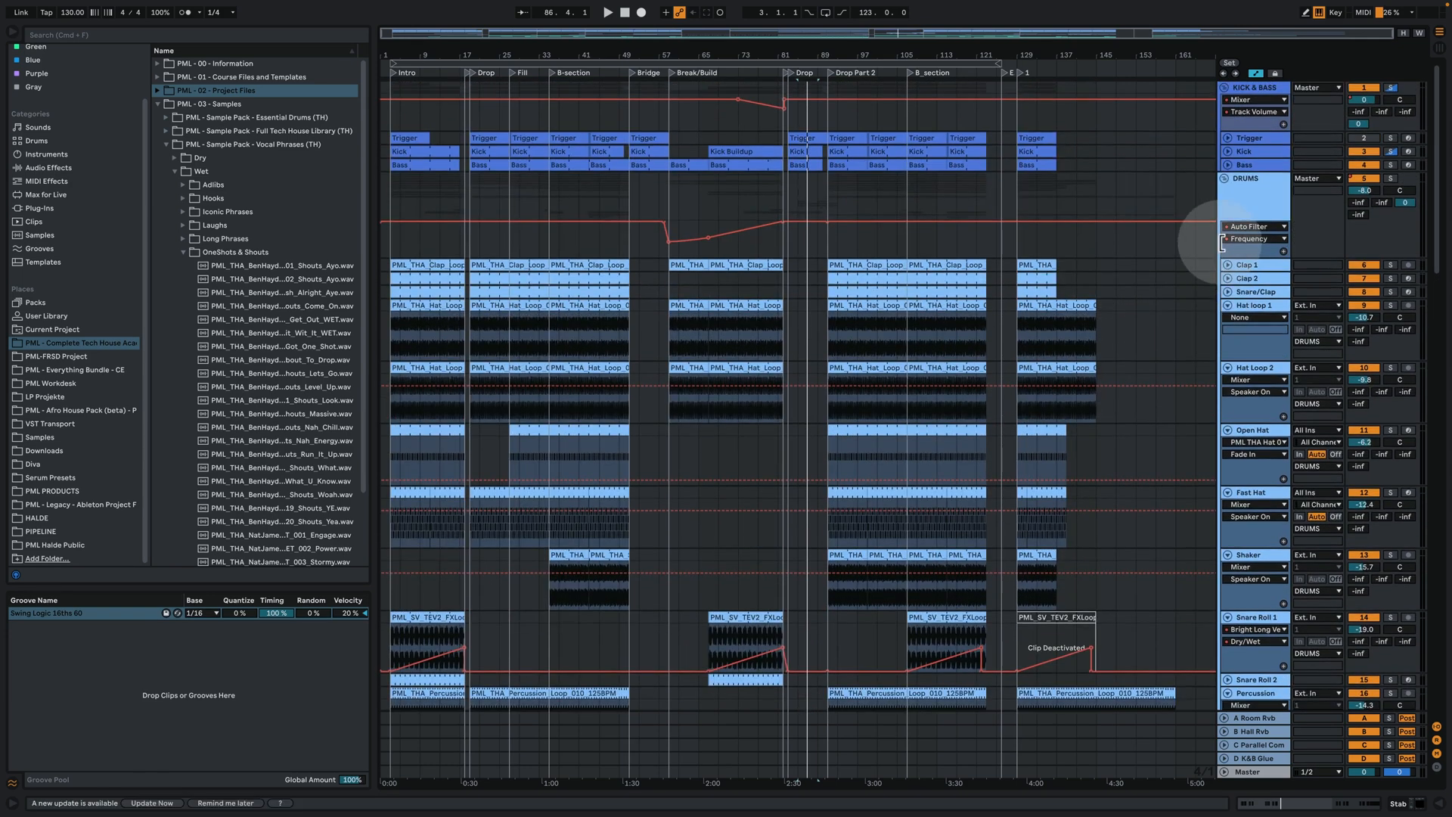
Fold the DRUMS group and unfold the SYNTHS group, fit the track heights to the window, and hide the automation
left_click(1223, 179)
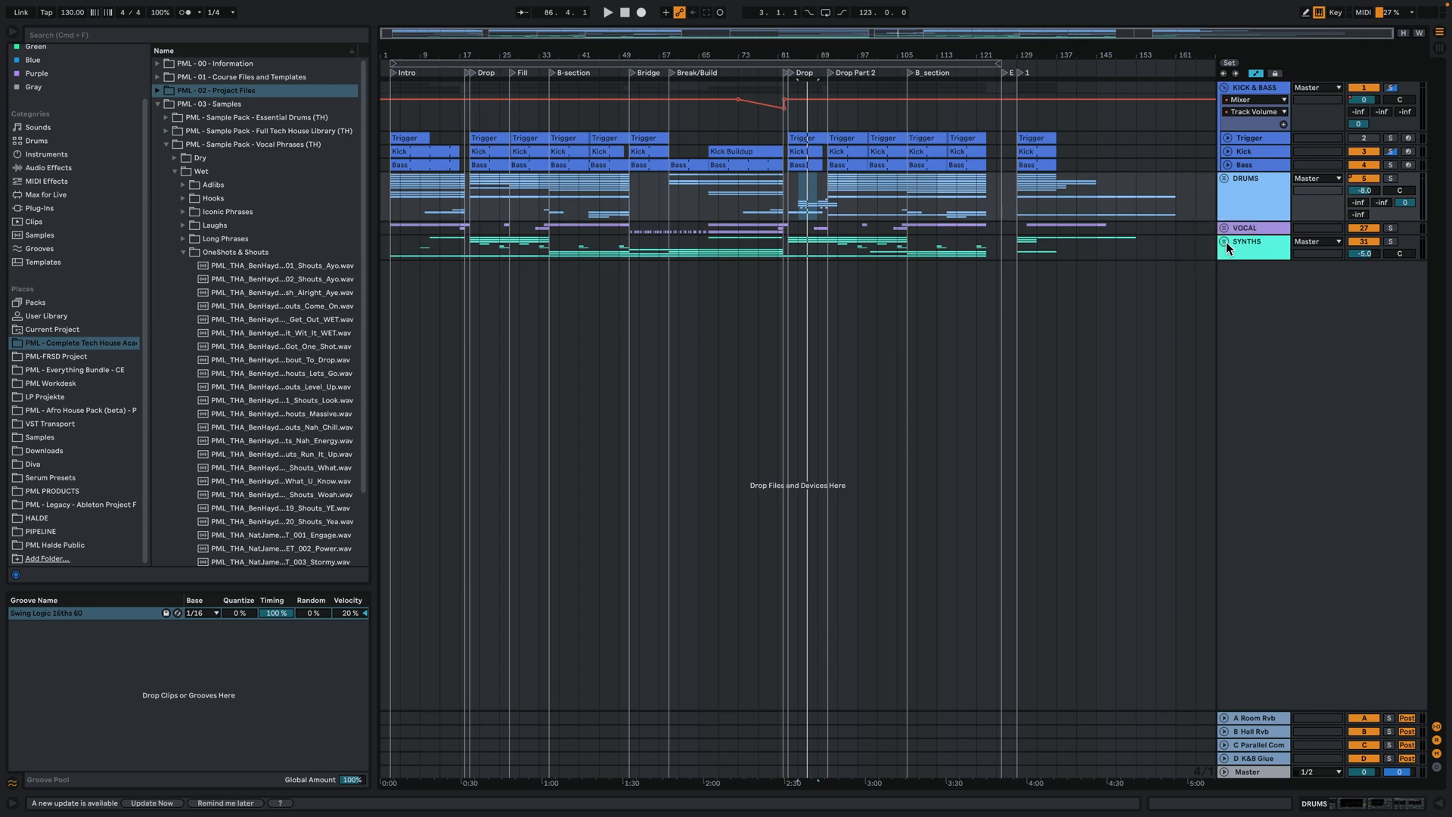
left_click(1224, 242)
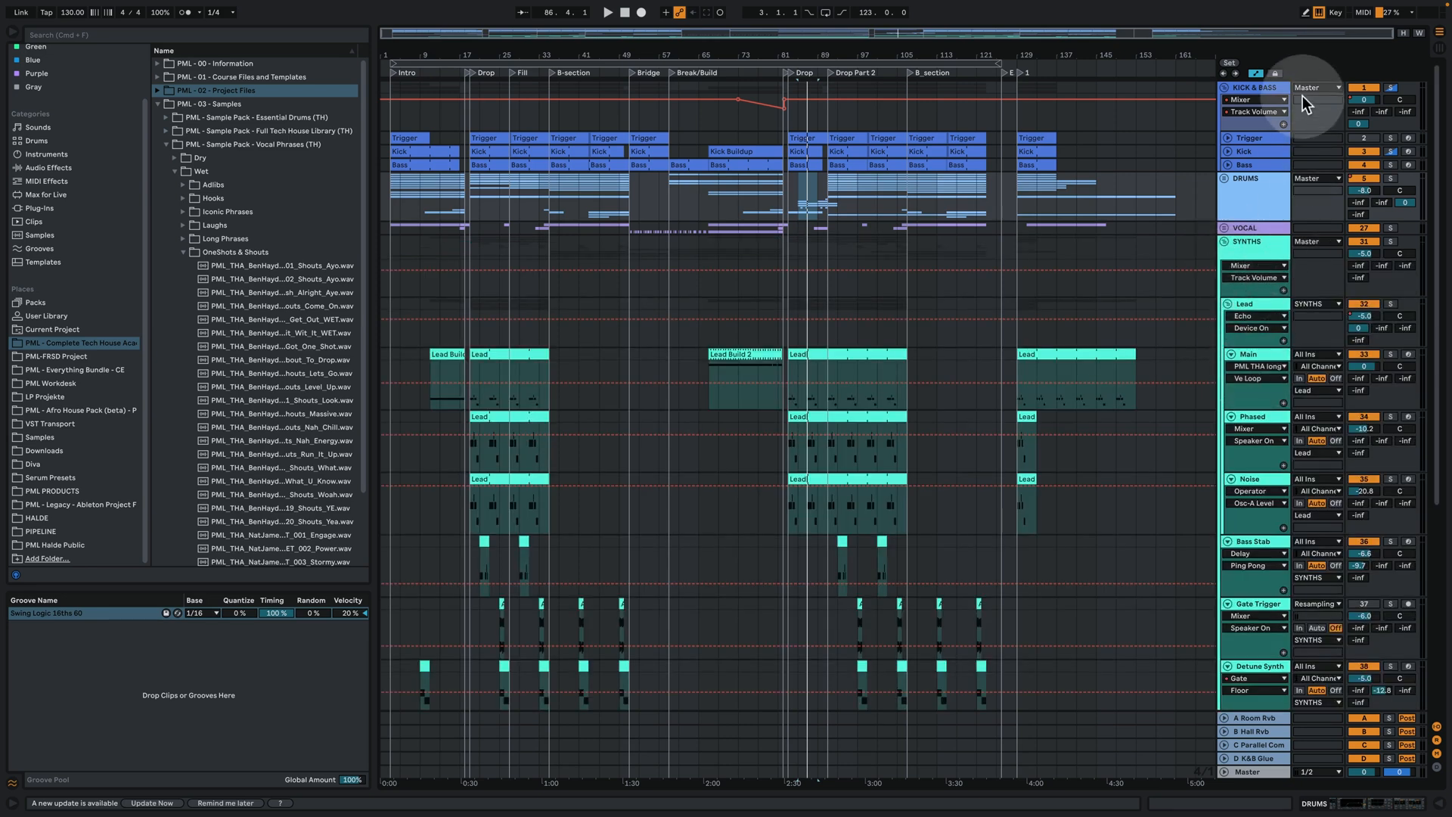
left_click(1402, 34)
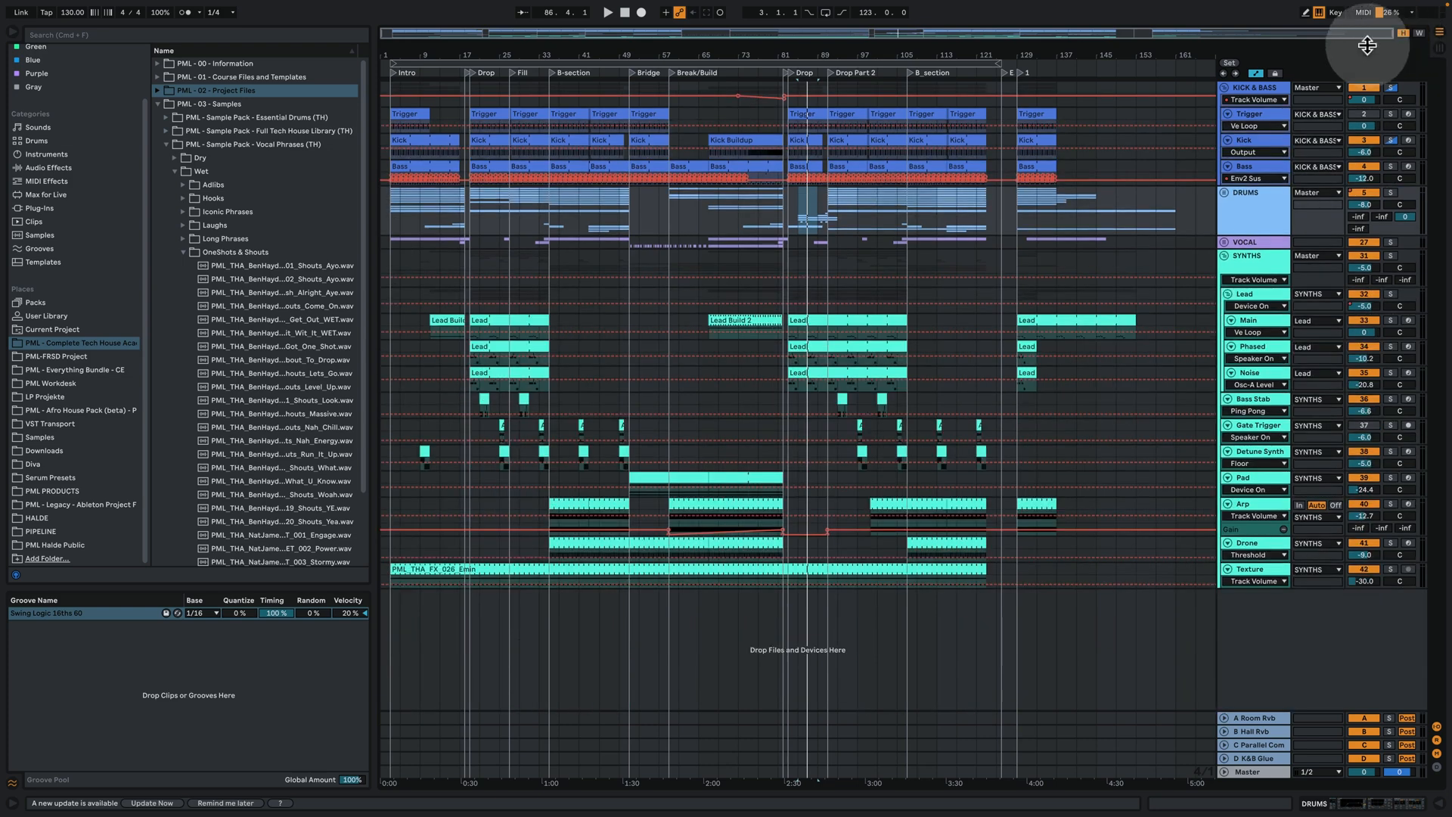
left_click(1255, 73)
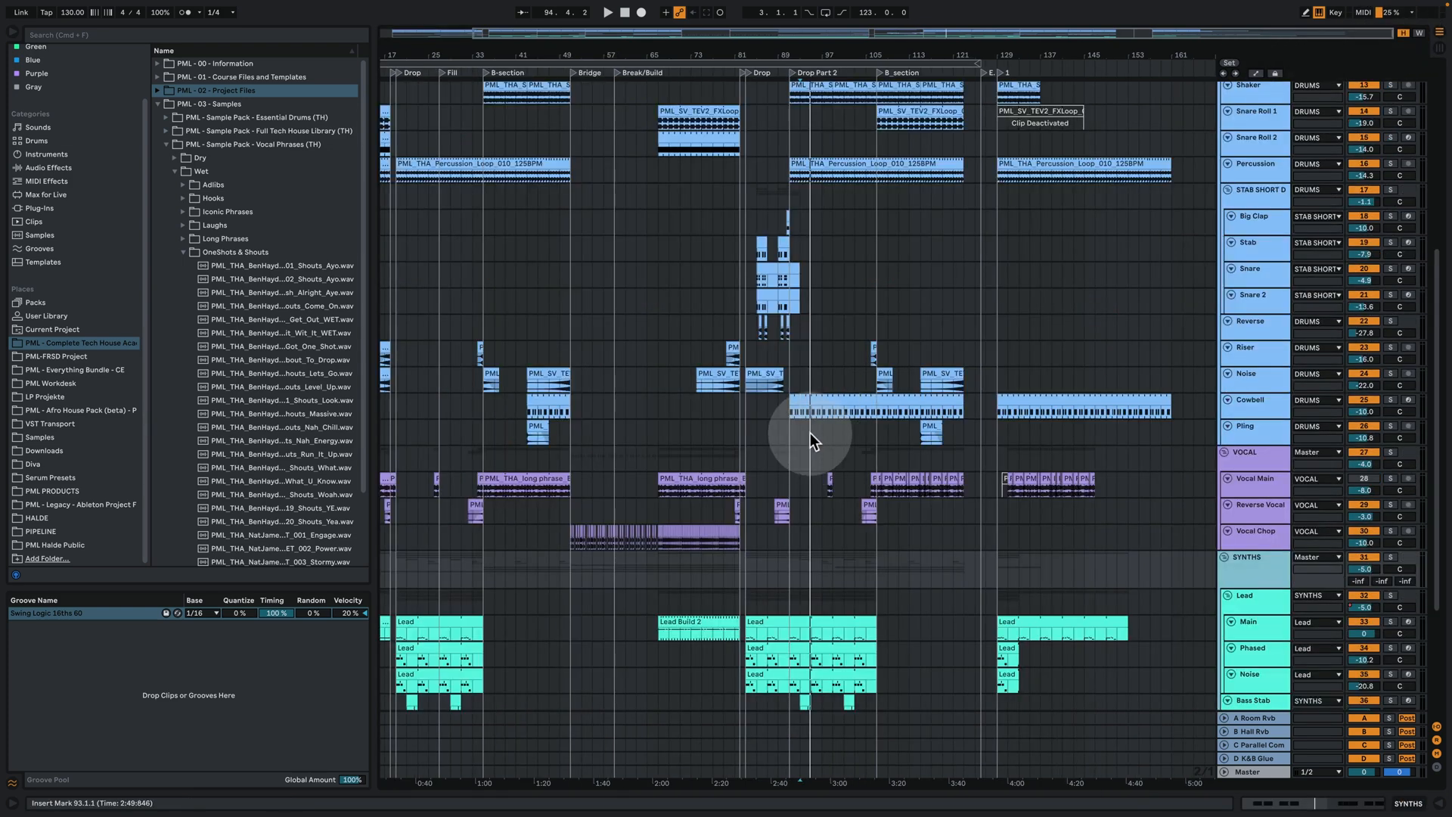
Solo the SYNTHS group and play it from bar 93 in Drop Part 2
scroll(802, 435, "down", 2)
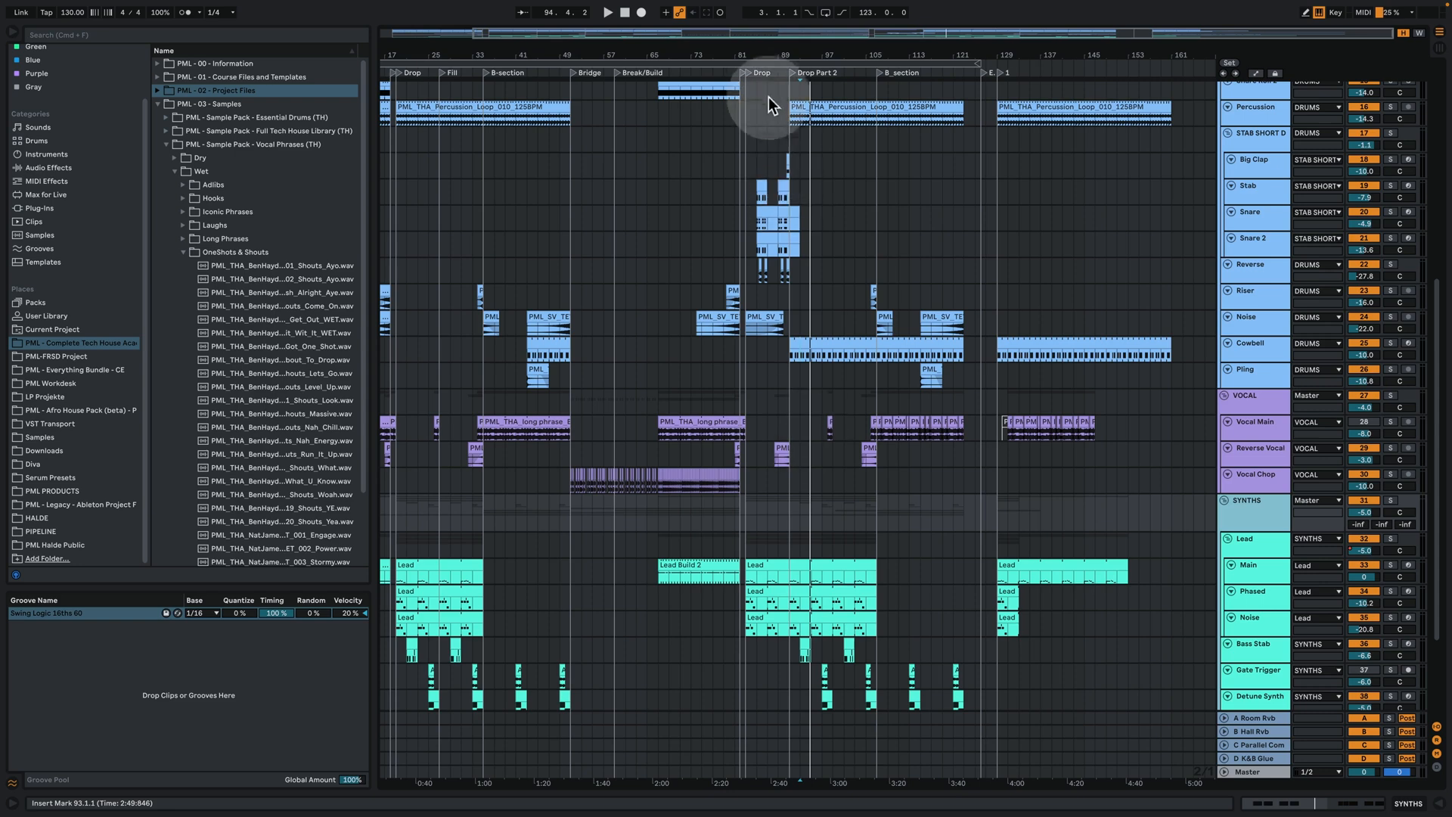
left_click_drag(761, 53, 763, 132)
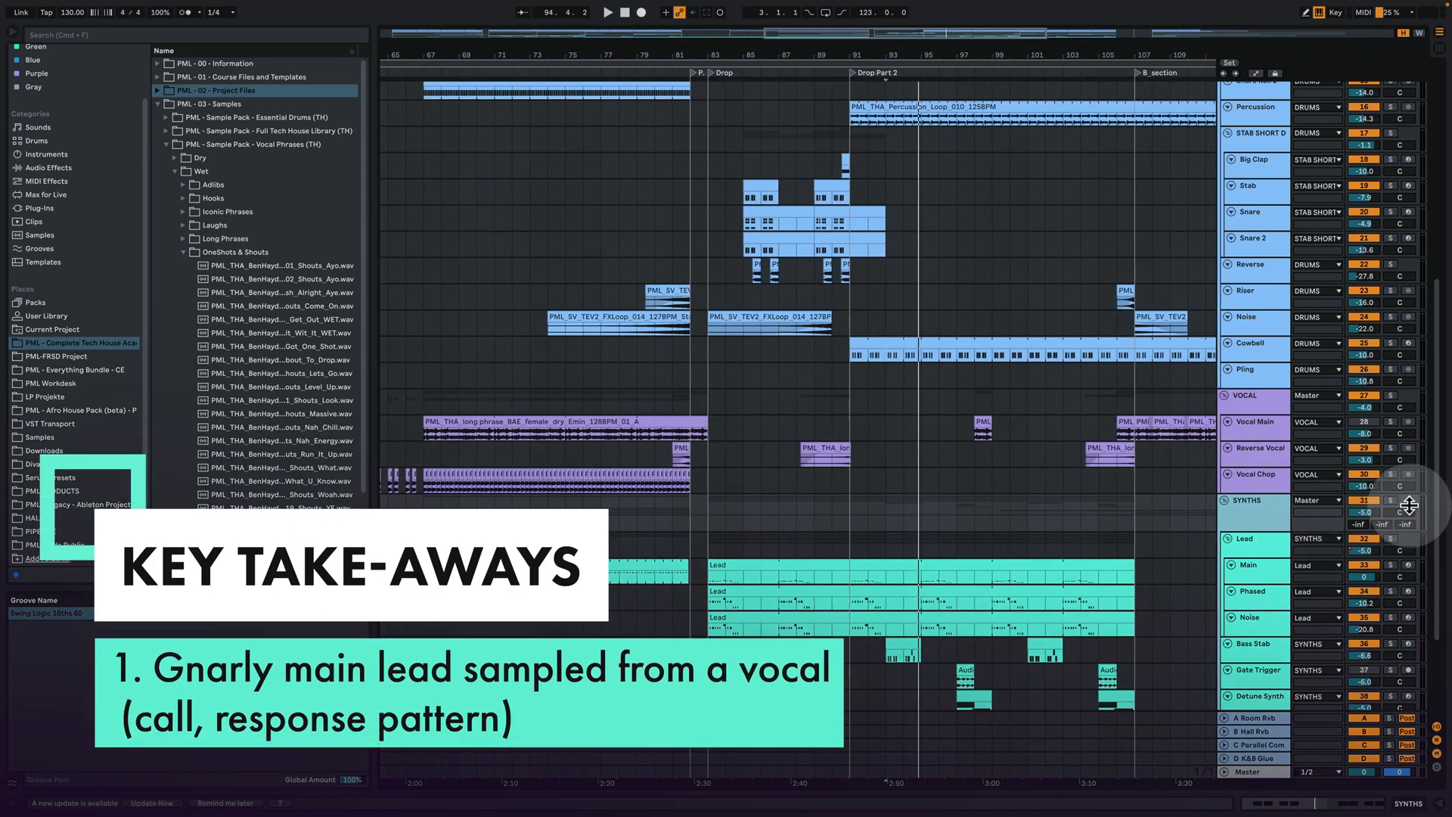
left_click(1391, 501)
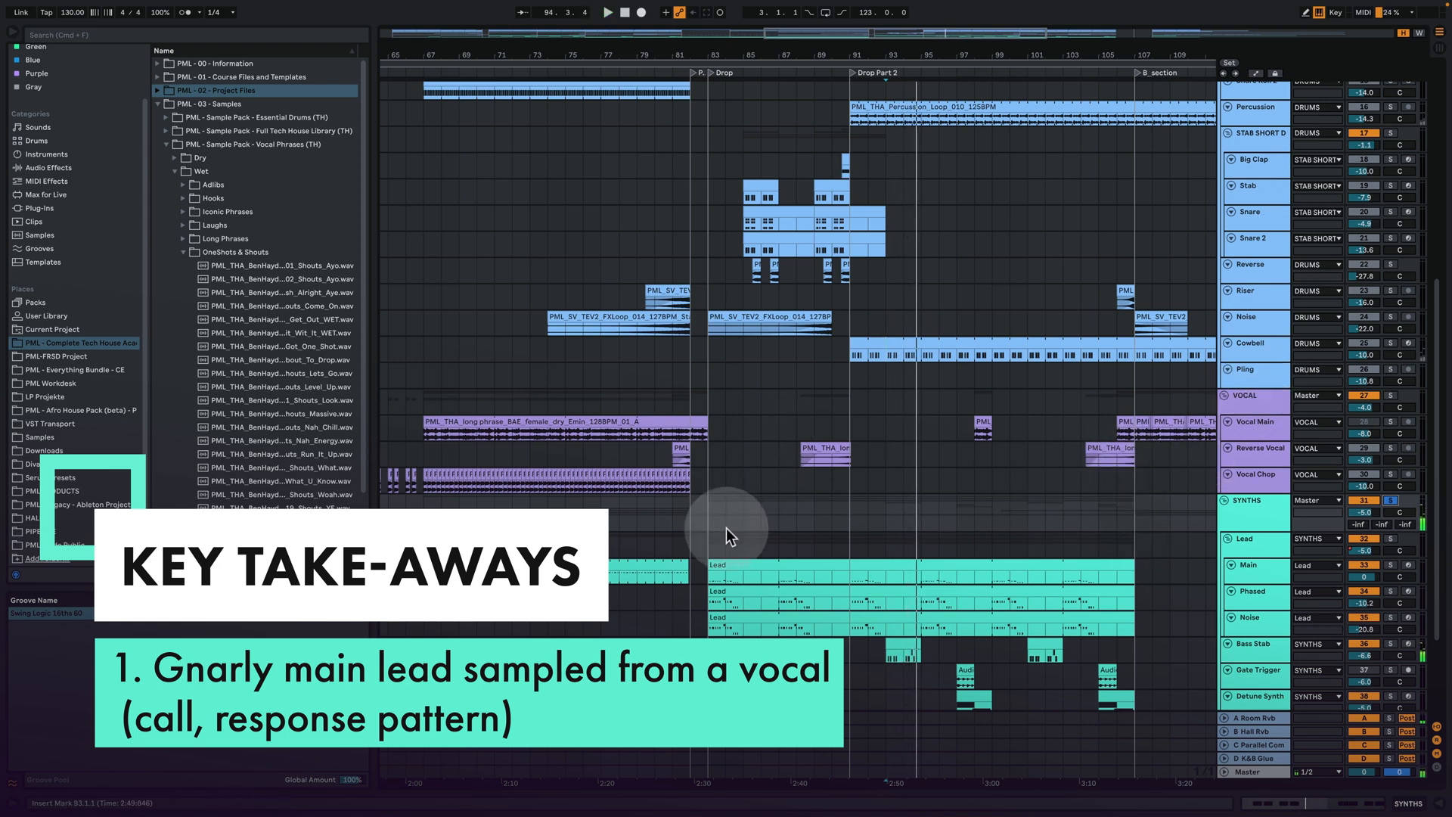
Stop playback, solo the STAB SHORT group together with the SYNTHS group, and play the Drop from bar 83
key("space")
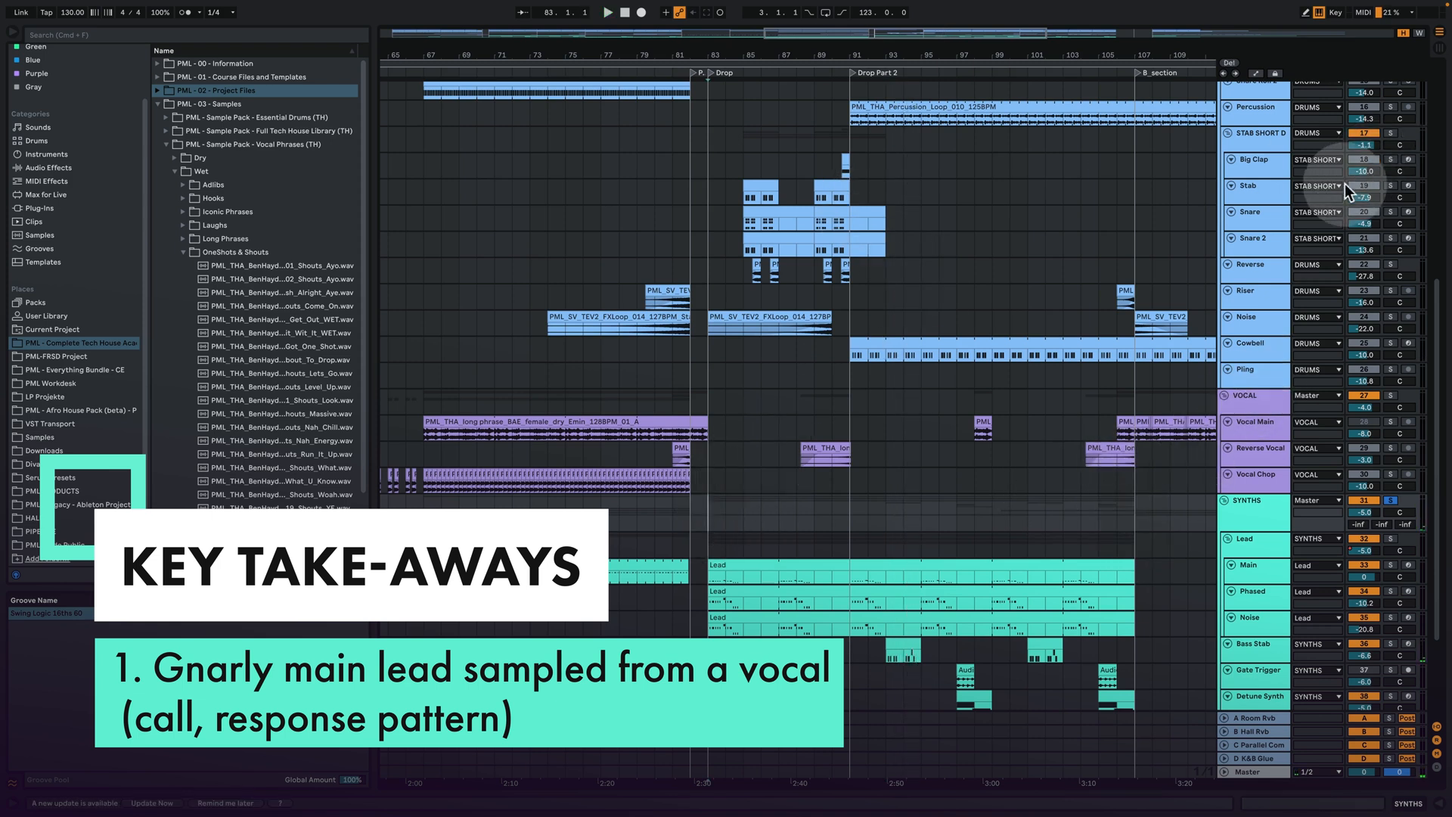
left_click(1391, 133)
key("space")
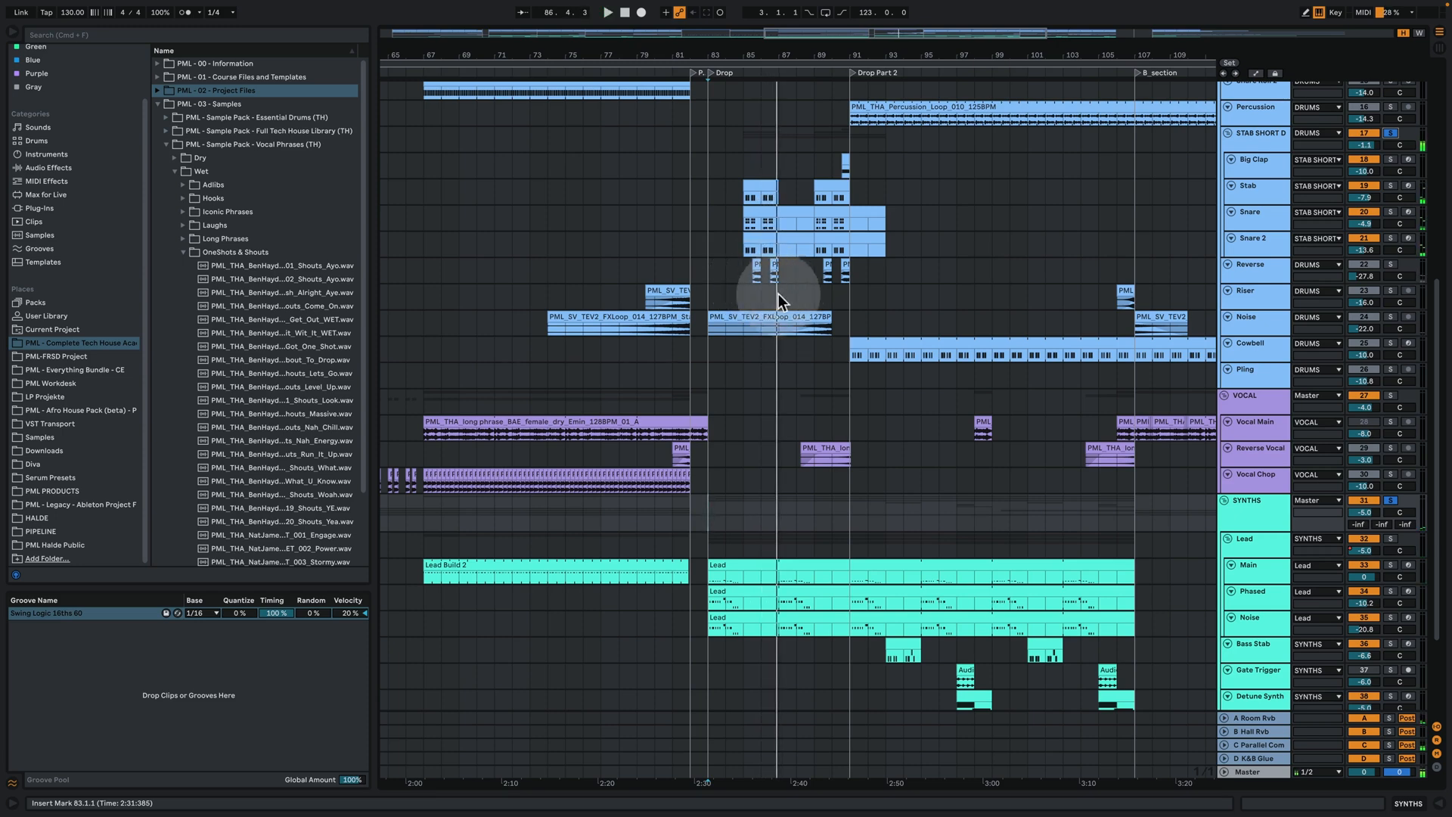
Examine the Main lead track's sampled vocal in its device chain and hide the device view
left_click(1259, 568)
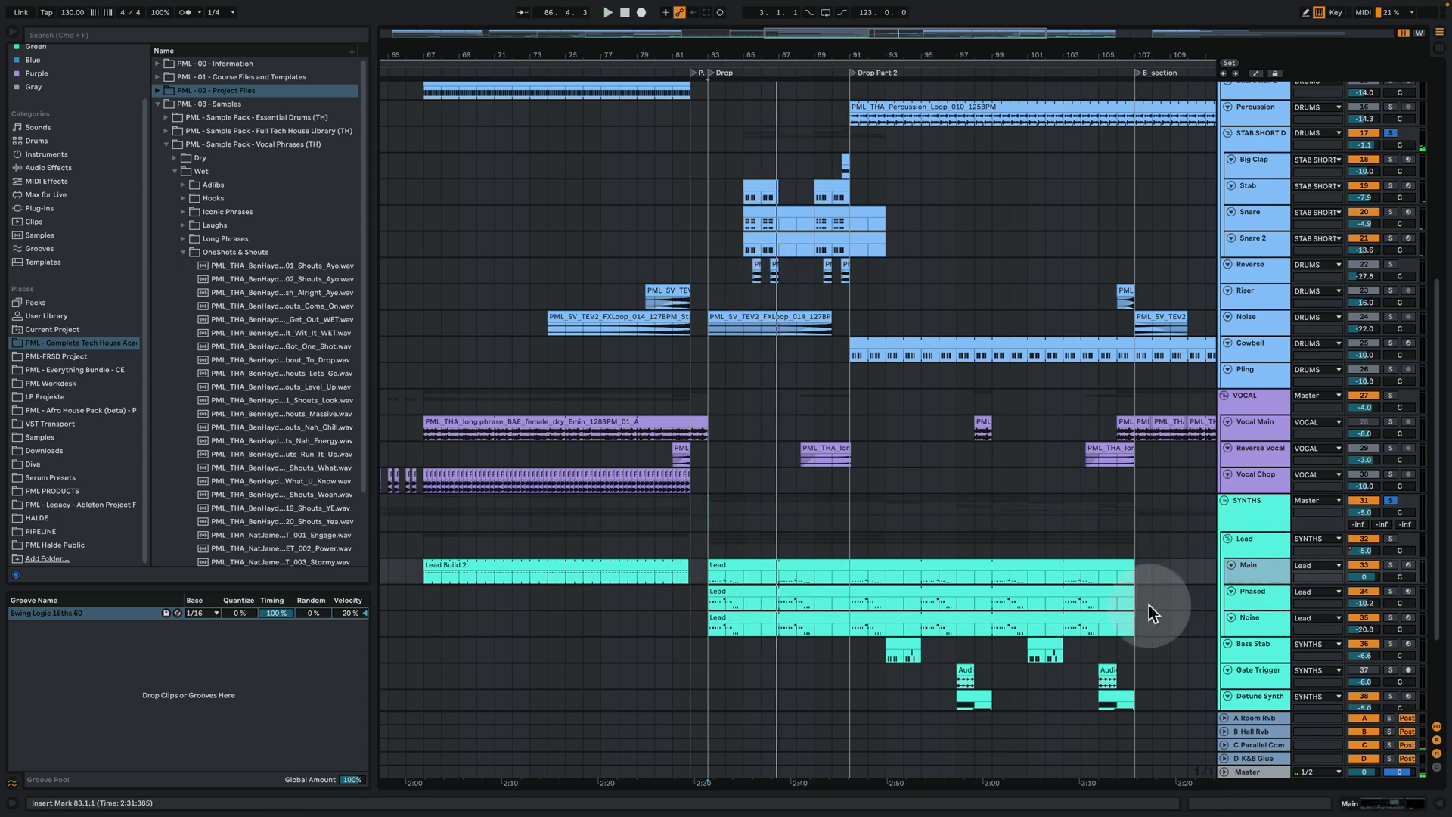
double_click(1248, 572)
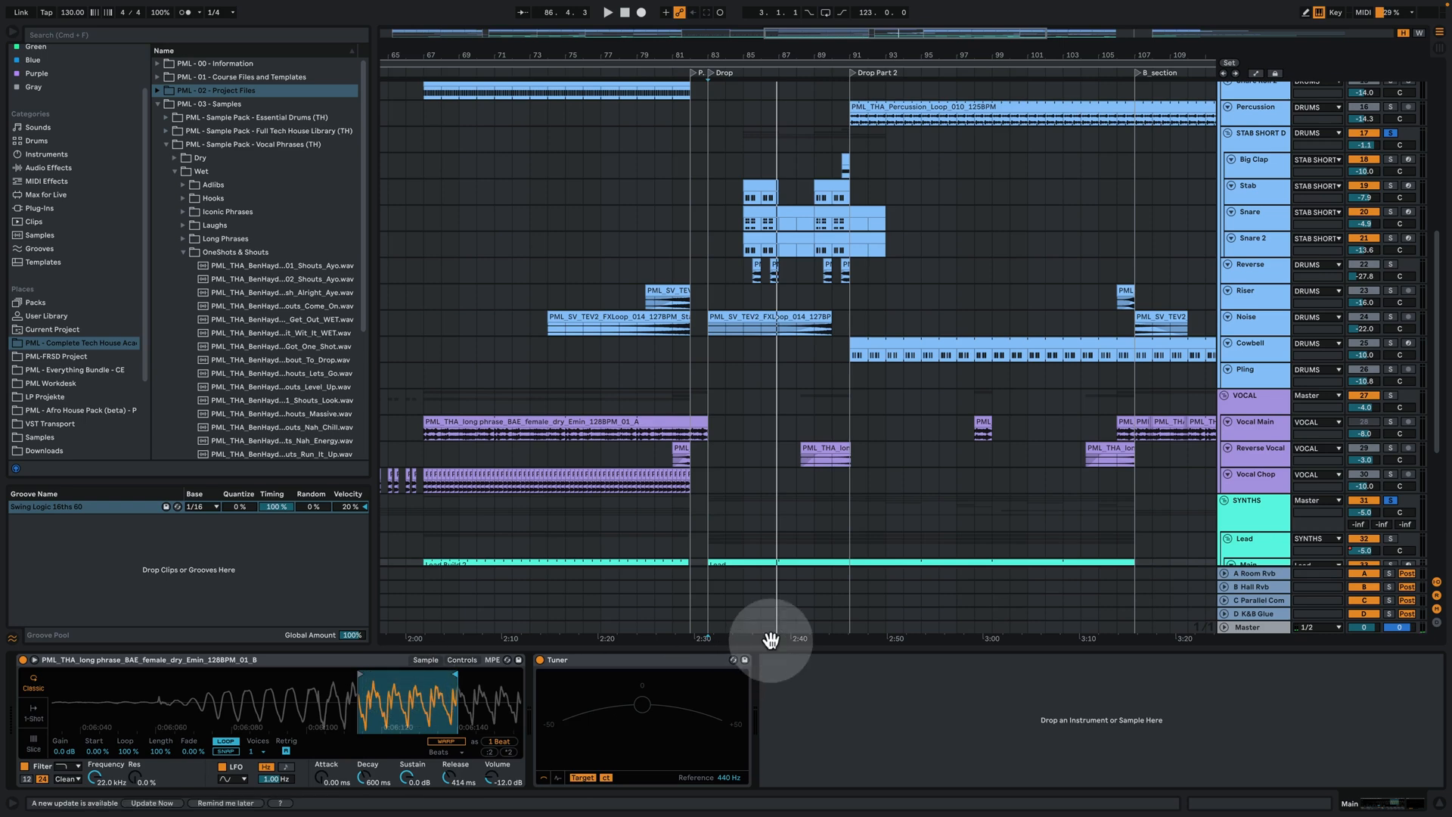
left_click(1438, 803)
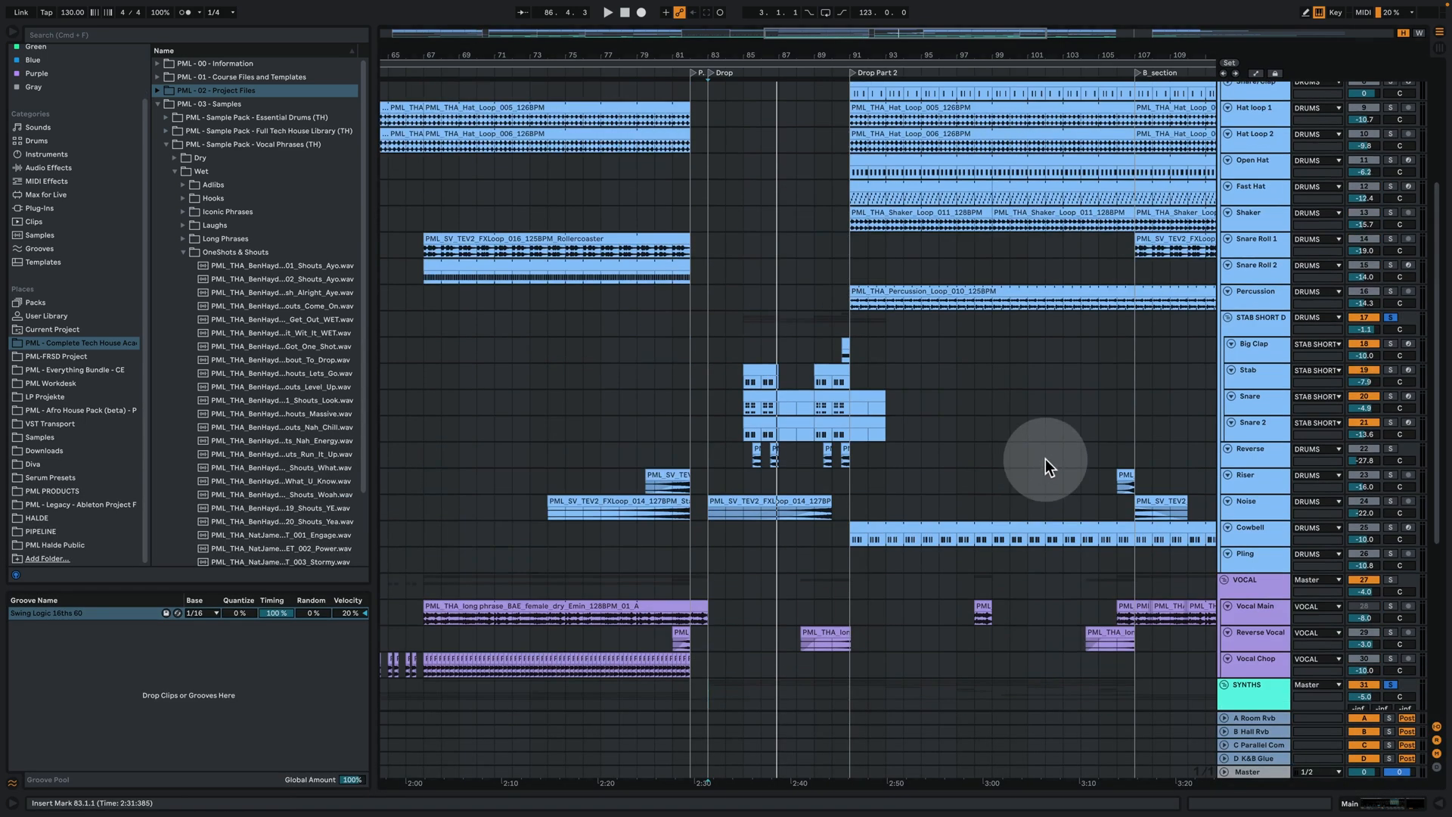
Solo the Kick and Bass tracks and play the low end from bar 83 at the Drop
scroll(1044, 458, "up", 5)
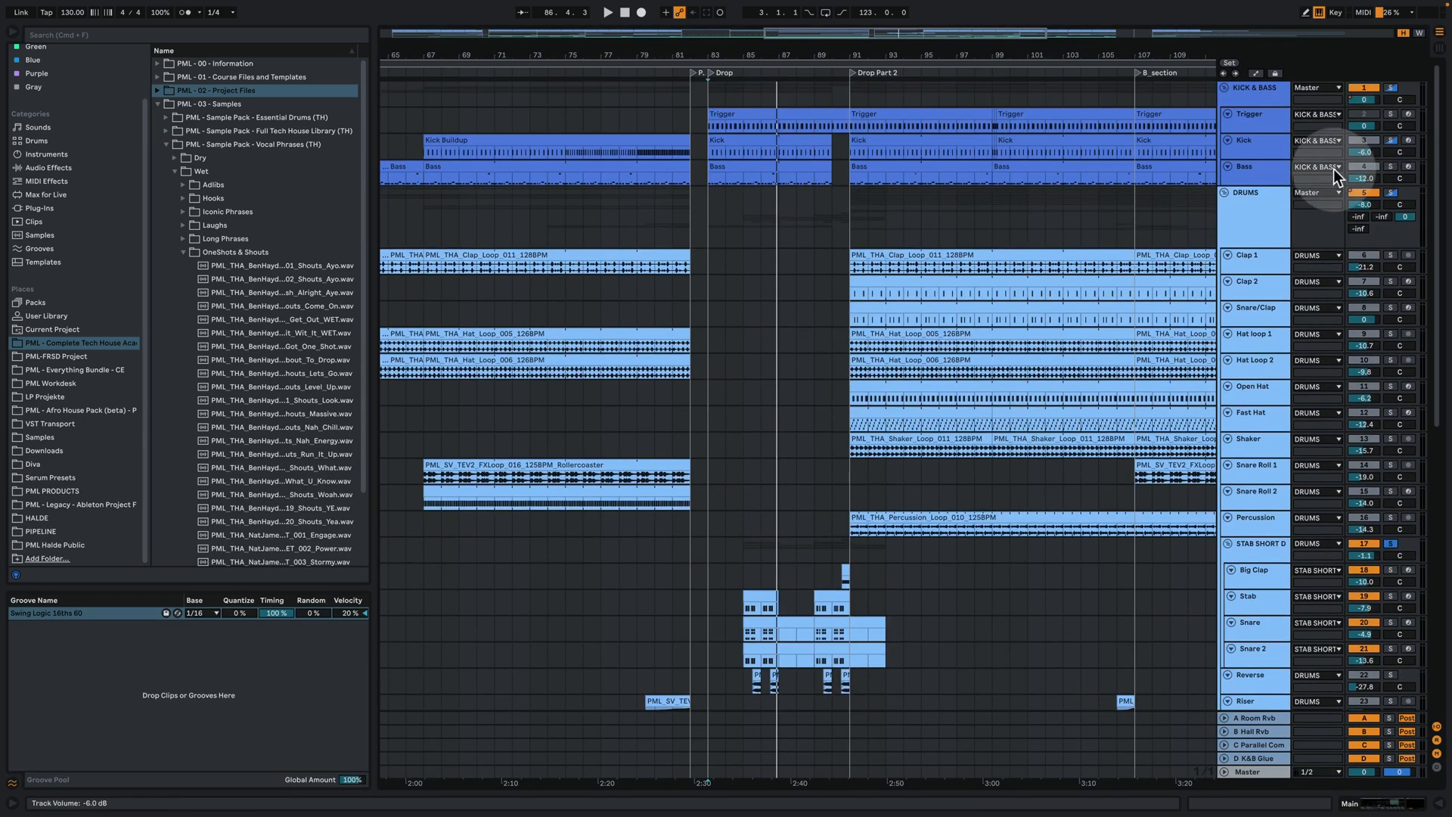
mouse_move(731, 56)
left_mouse_down()
mouse_move(738, 139)
mouse_move(739, 56)
left_mouse_up()
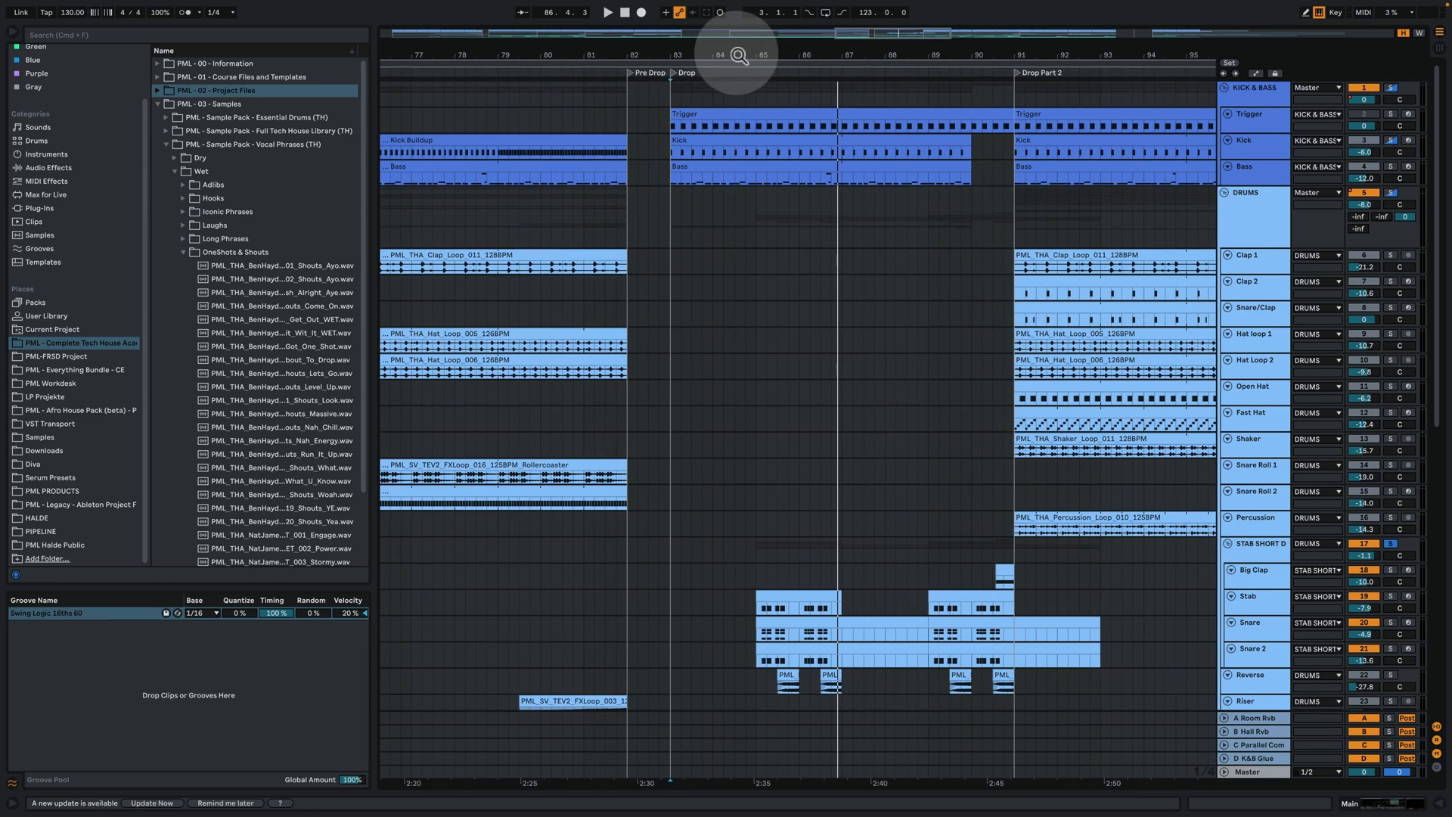
left_click(673, 147)
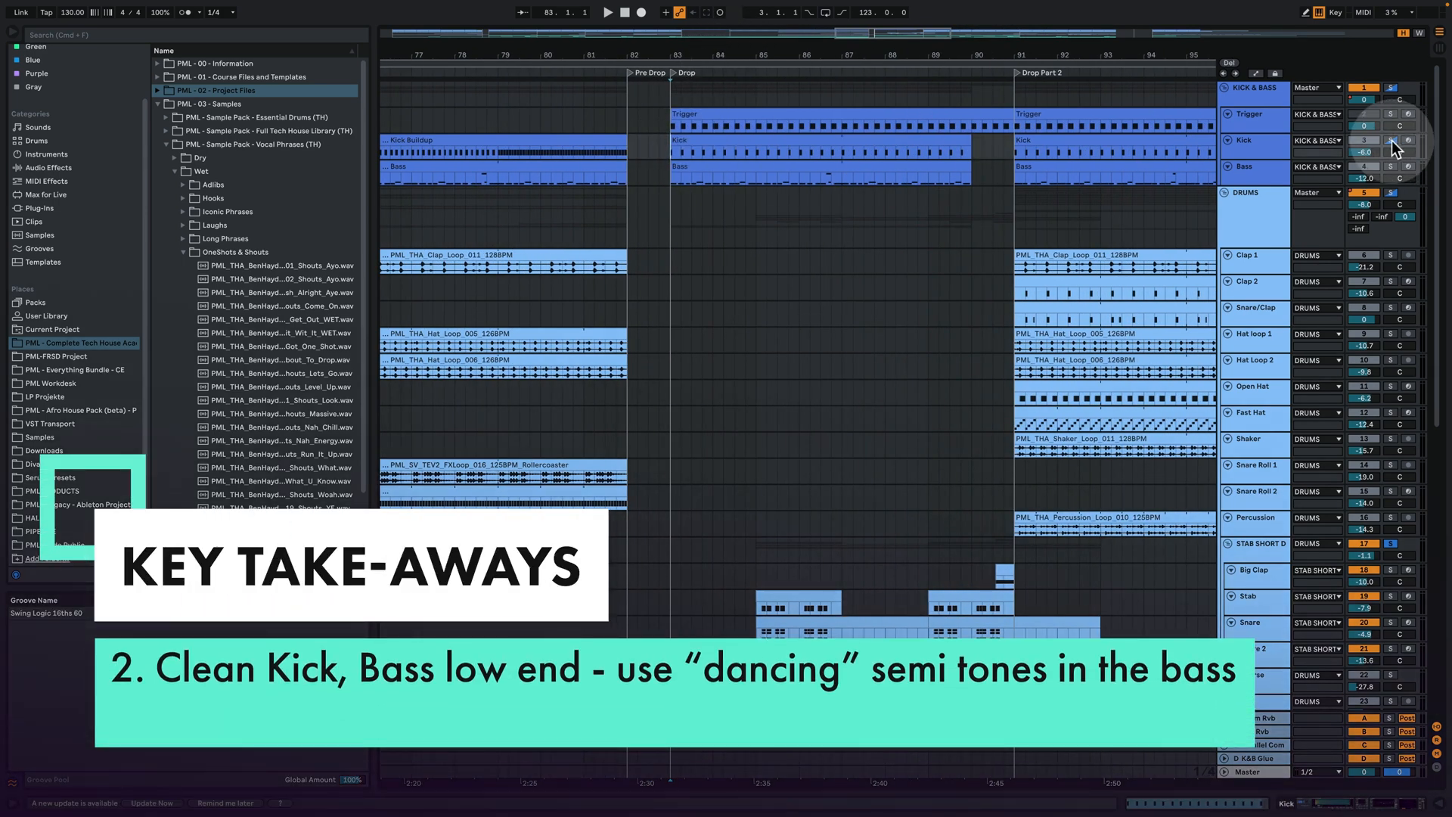
key("space")
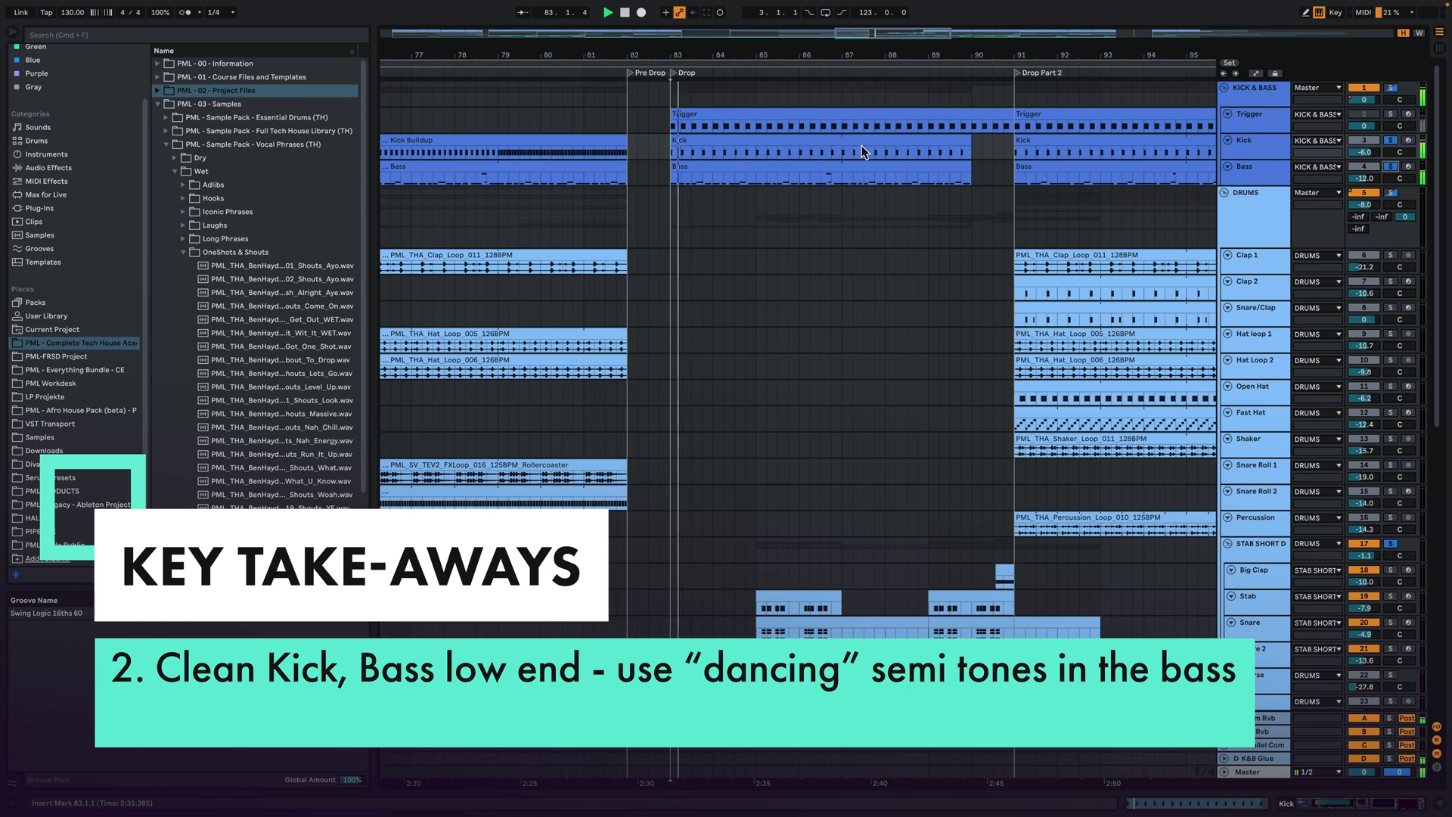
Examine the semitone movement in the Bass clip's notes, replay it, and switch to the Bass track's devices
double_click(740, 163)
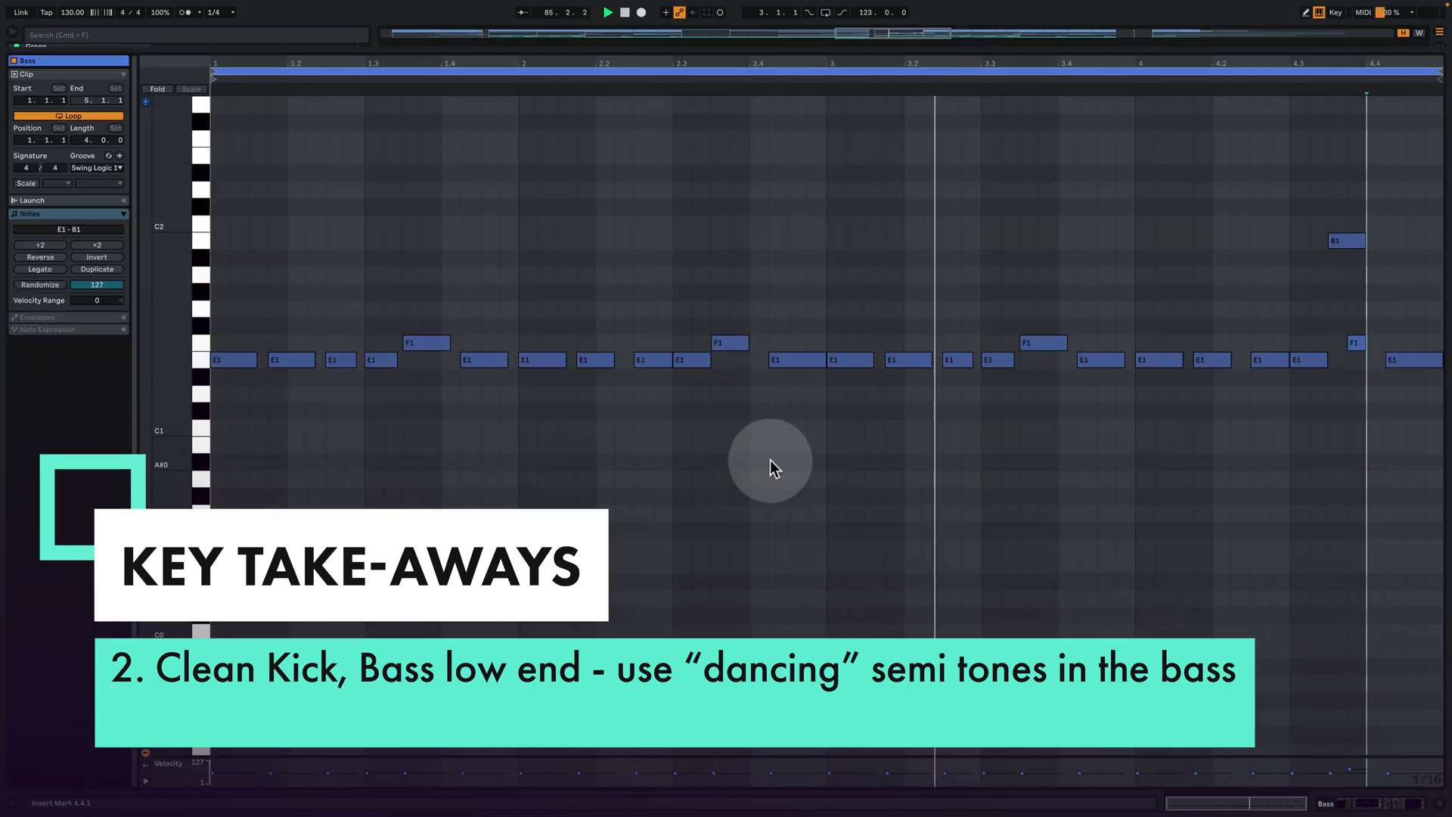
key("space")
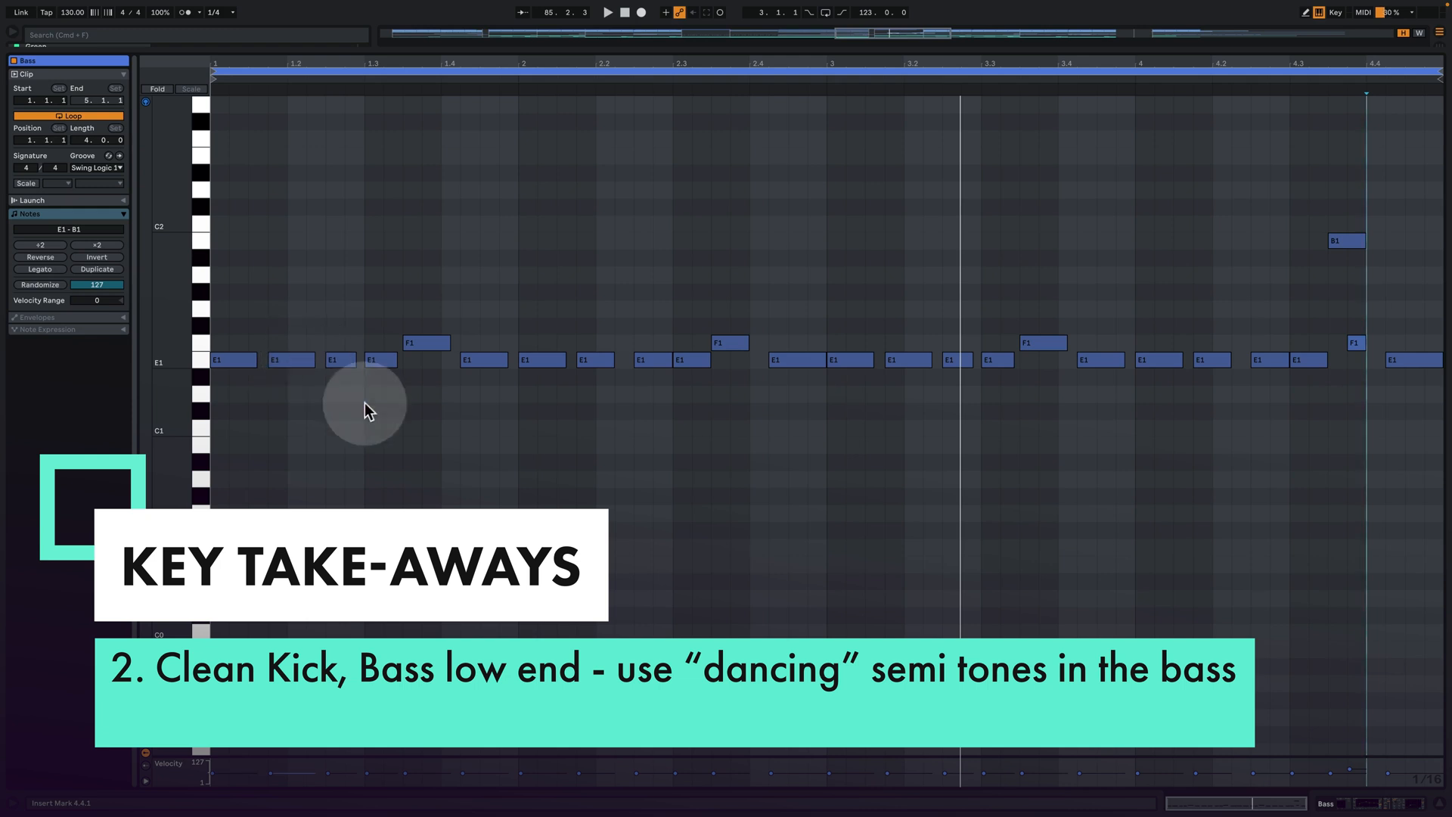
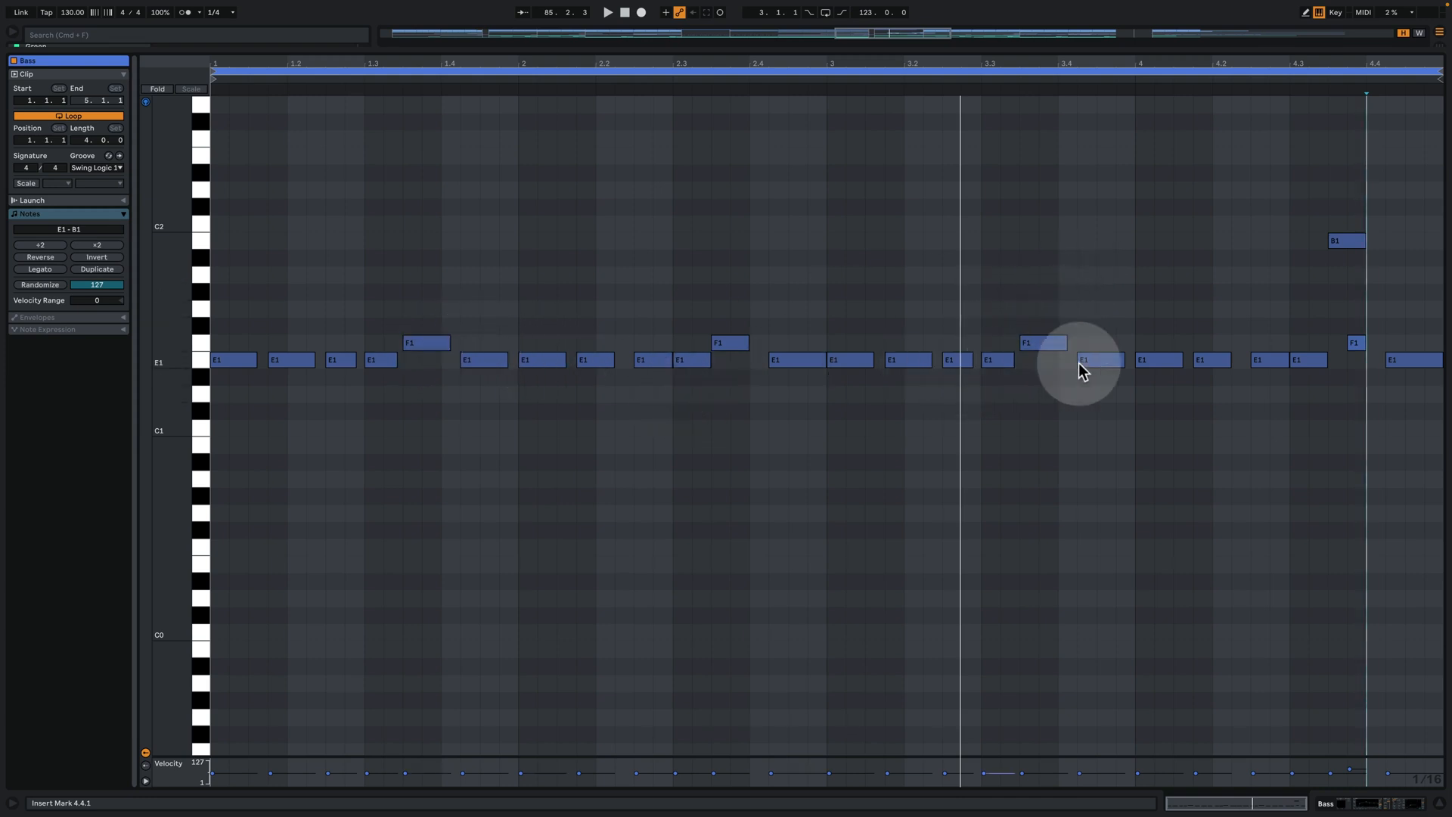
key("space")
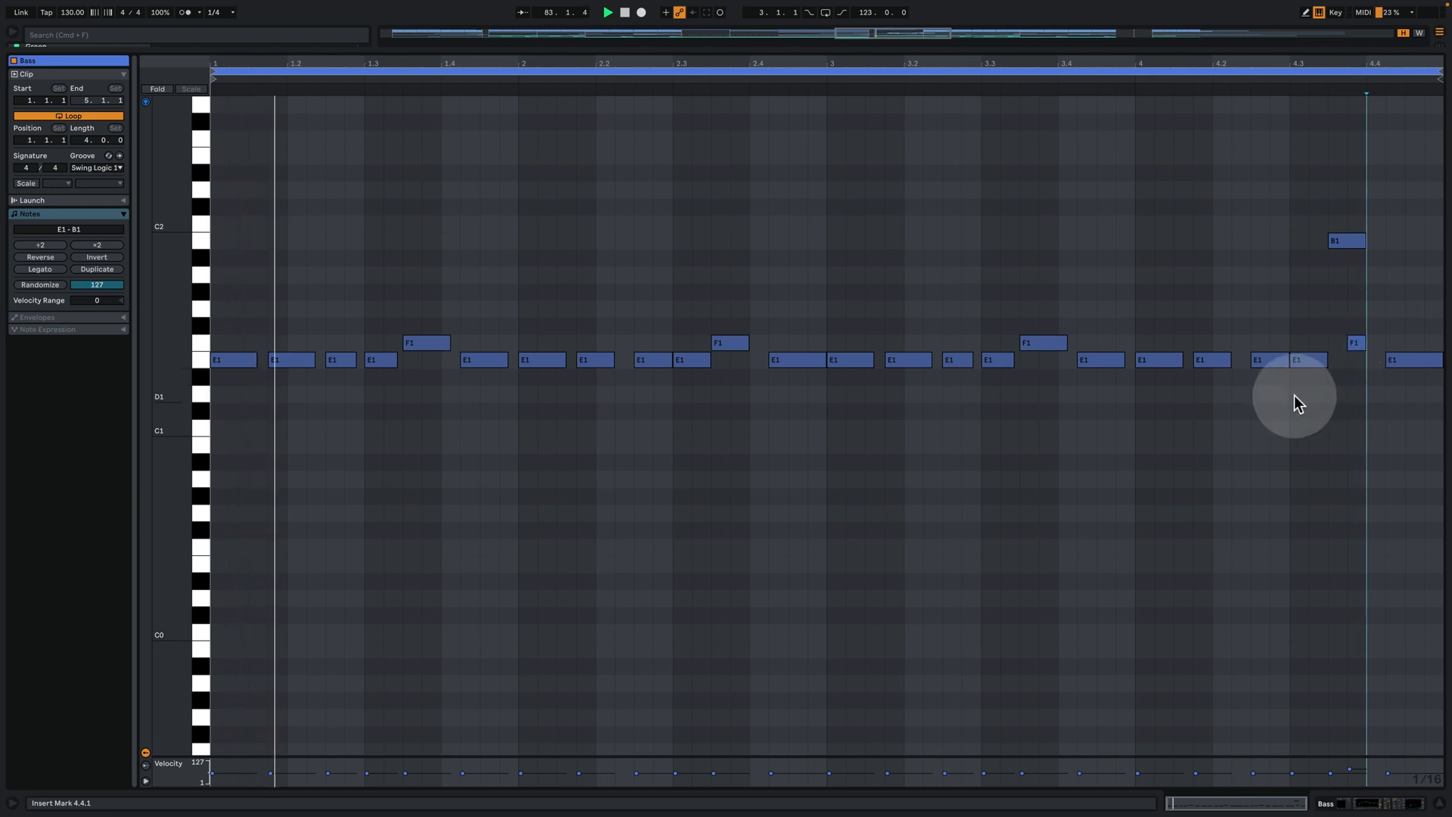
left_click(1365, 798)
Stop playback, turn off the solos, and play the vocals with the full mix from bar 69
scroll(908, 221, "down", 3)
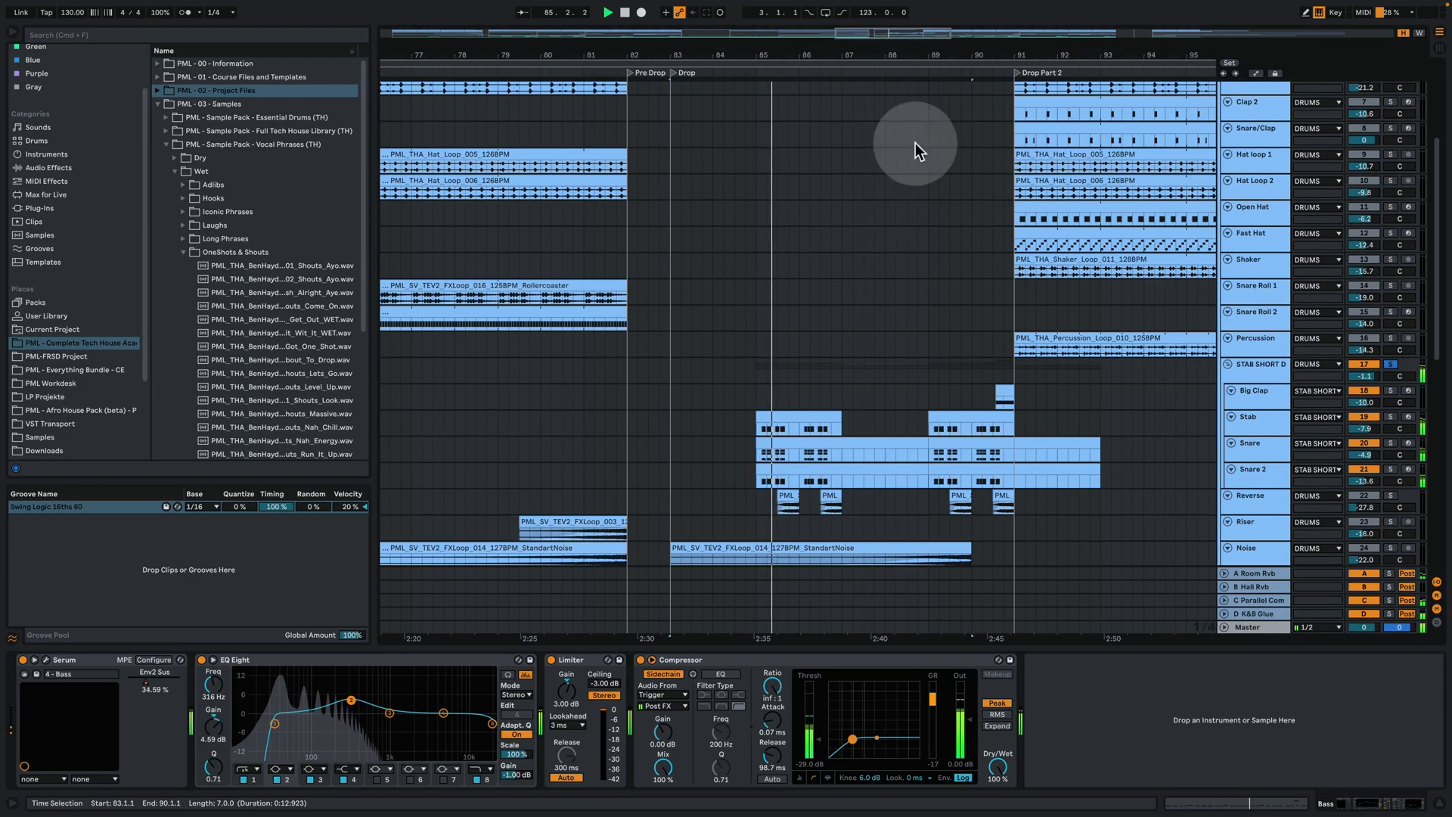
left_click_drag(896, 51, 783, 15)
scroll(828, 317, "down", 3)
key("space")
left_click_drag(715, 50, 850, 51)
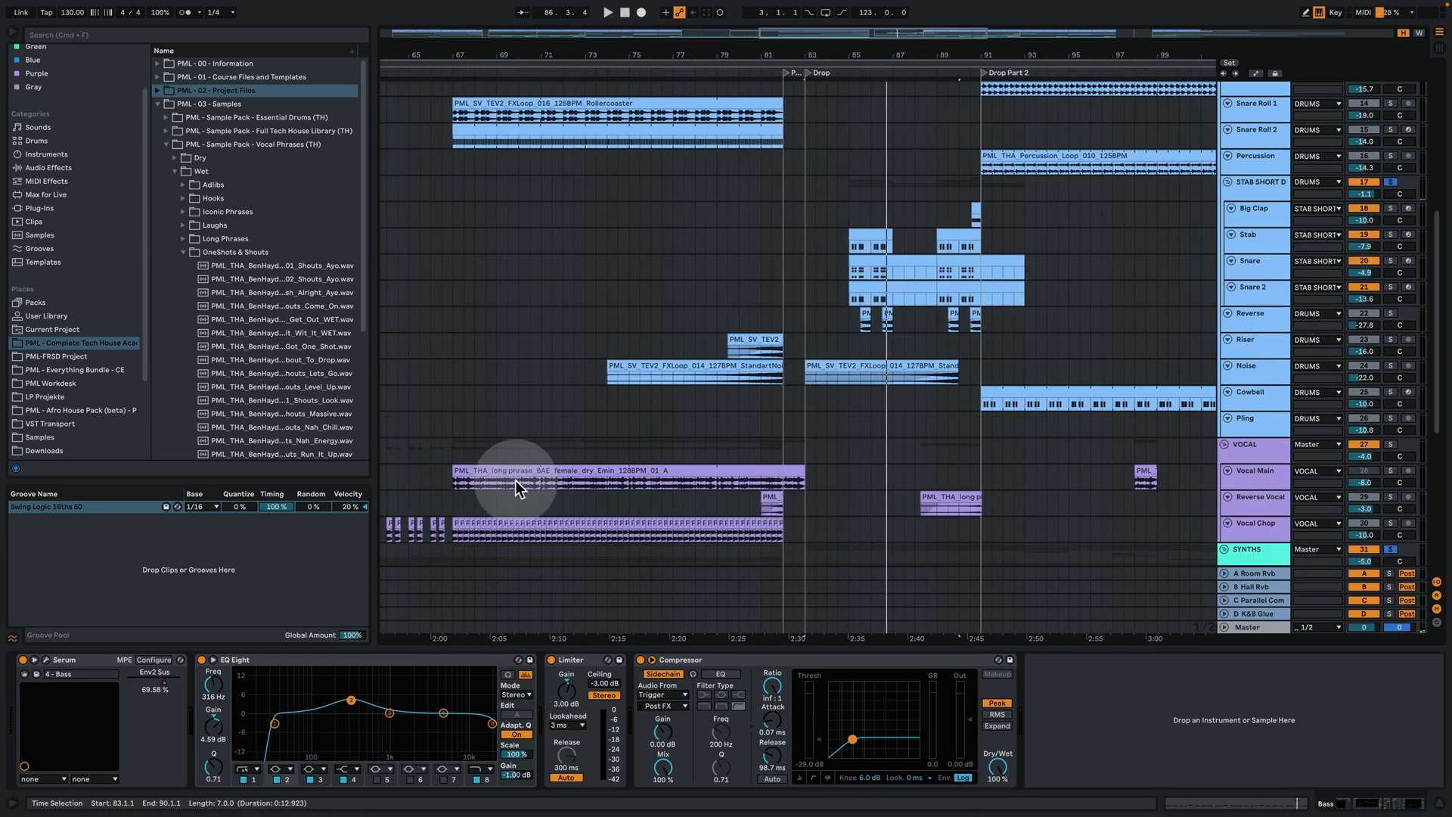
left_click(496, 392)
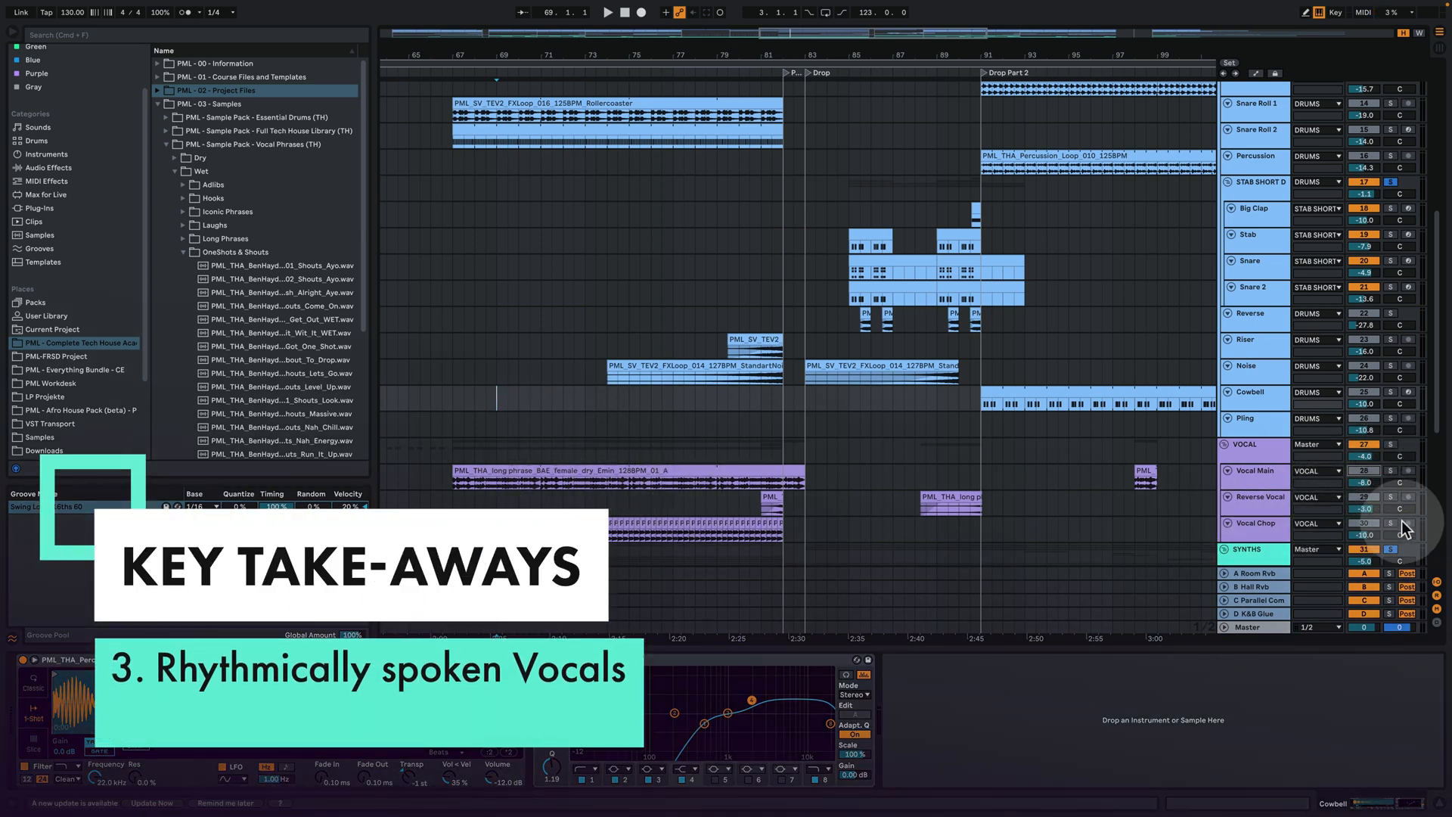
left_click(1390, 550)
key("space")
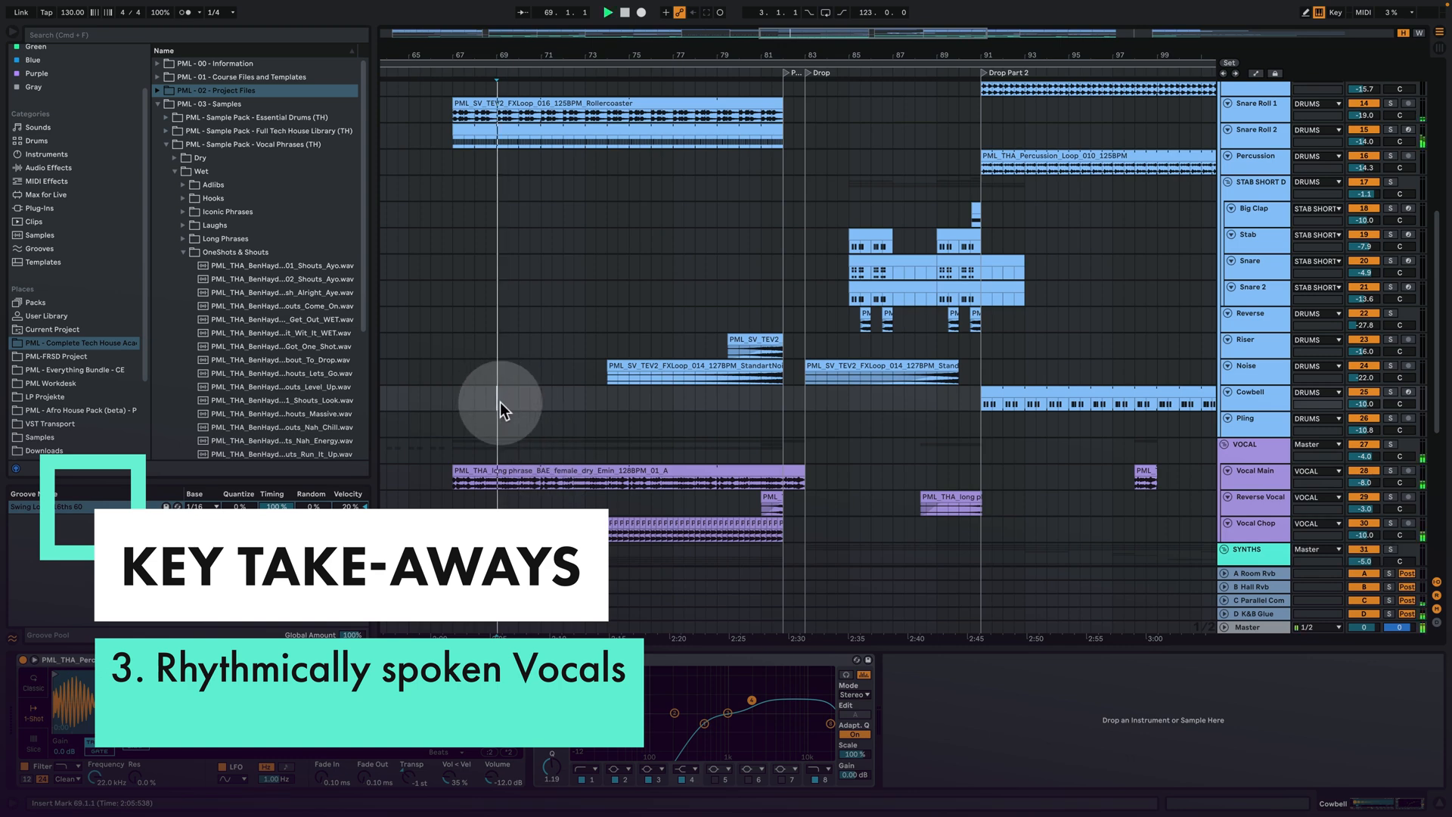
Show more of the arrangement and restart playback from bar 35 at the start of the B-section
left_click(609, 400)
left_click_drag(648, 34, 648, 3)
key("space")
left_click(539, 452)
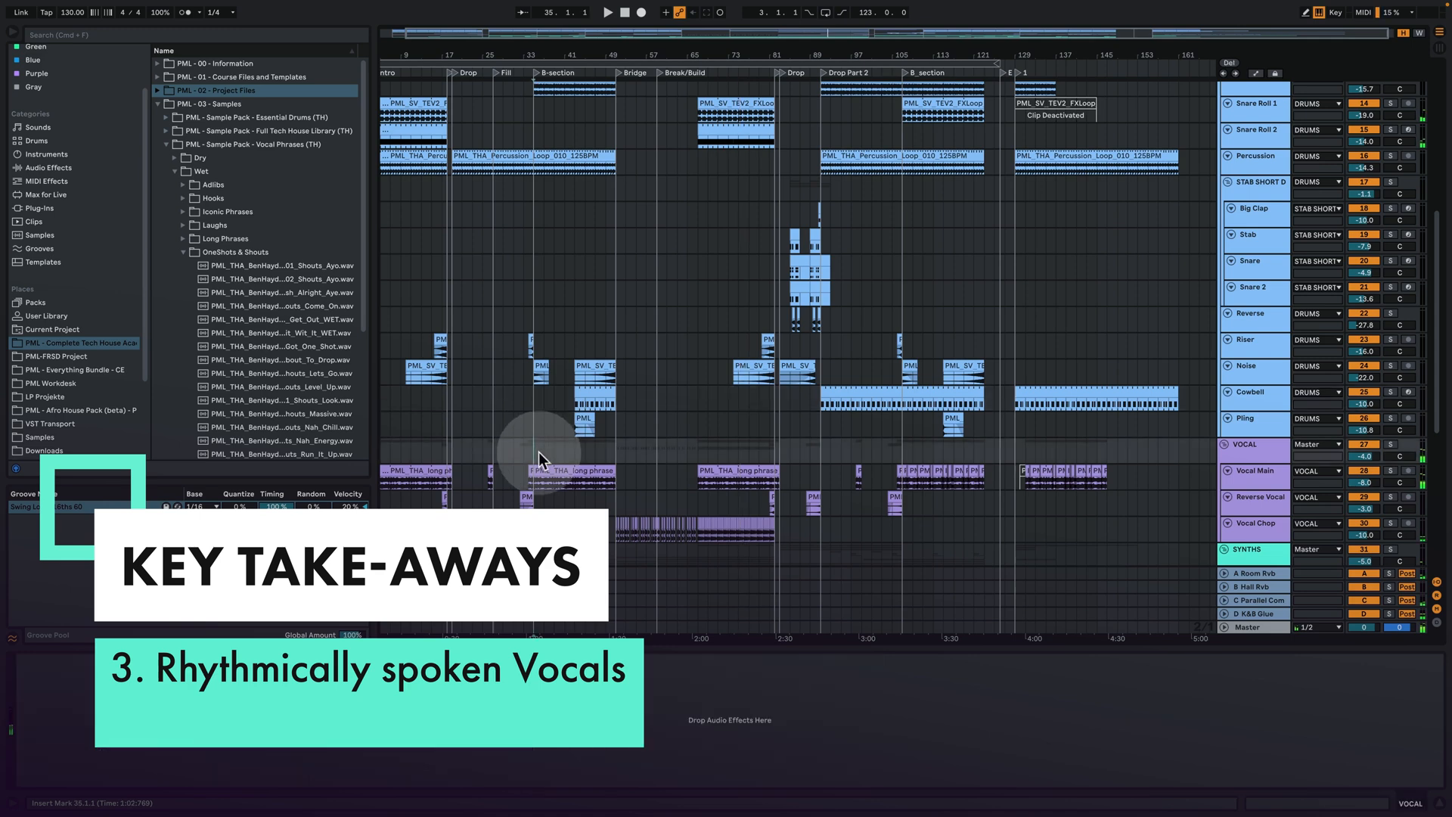
key("space")
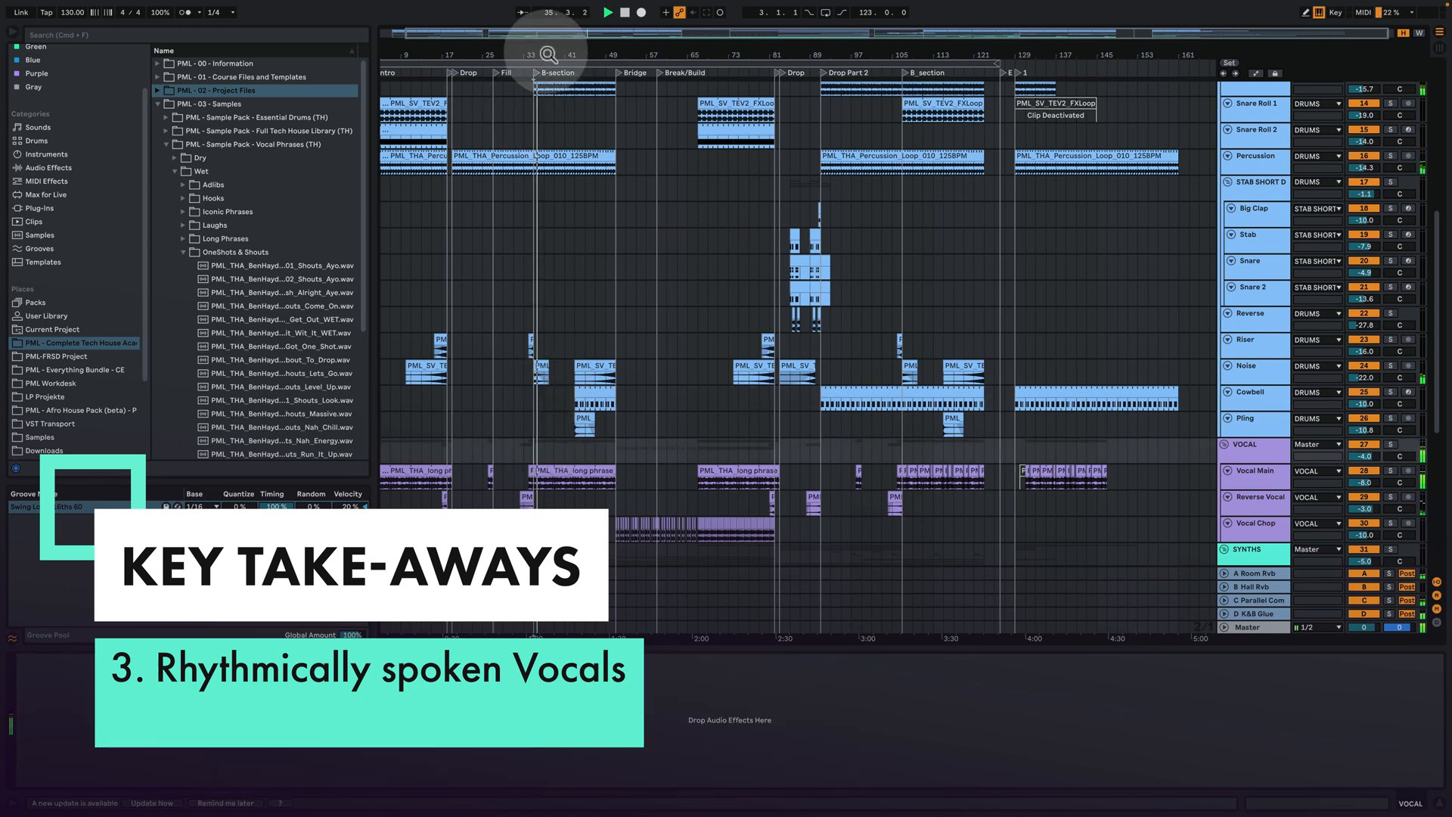
Examine the waveform of the Vocal Main clip in the B-section during playback and return to the track's devices
left_click_drag(549, 52, 553, 80)
left_click(1263, 484)
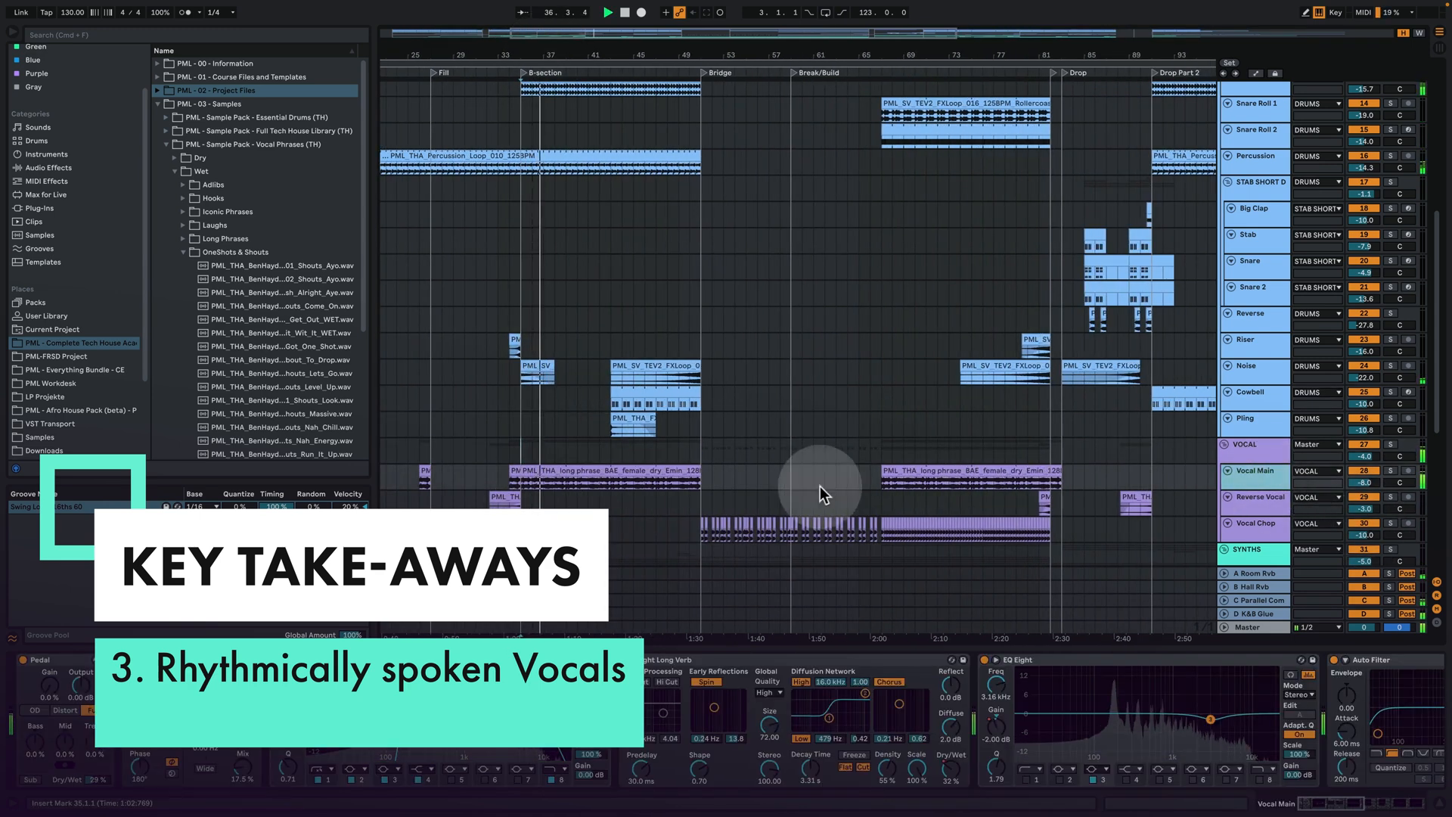
double_click(602, 474)
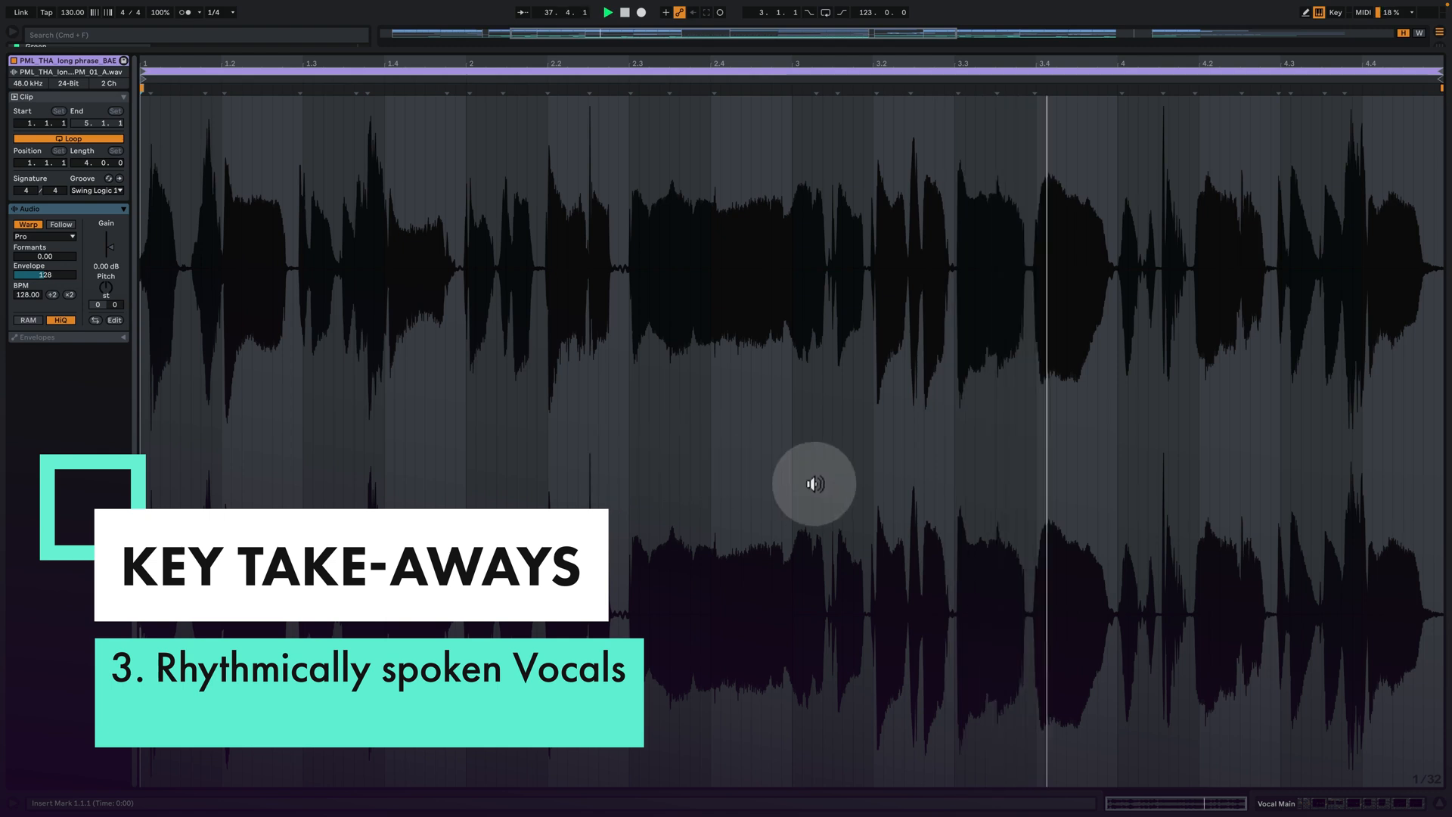
left_click(1346, 803)
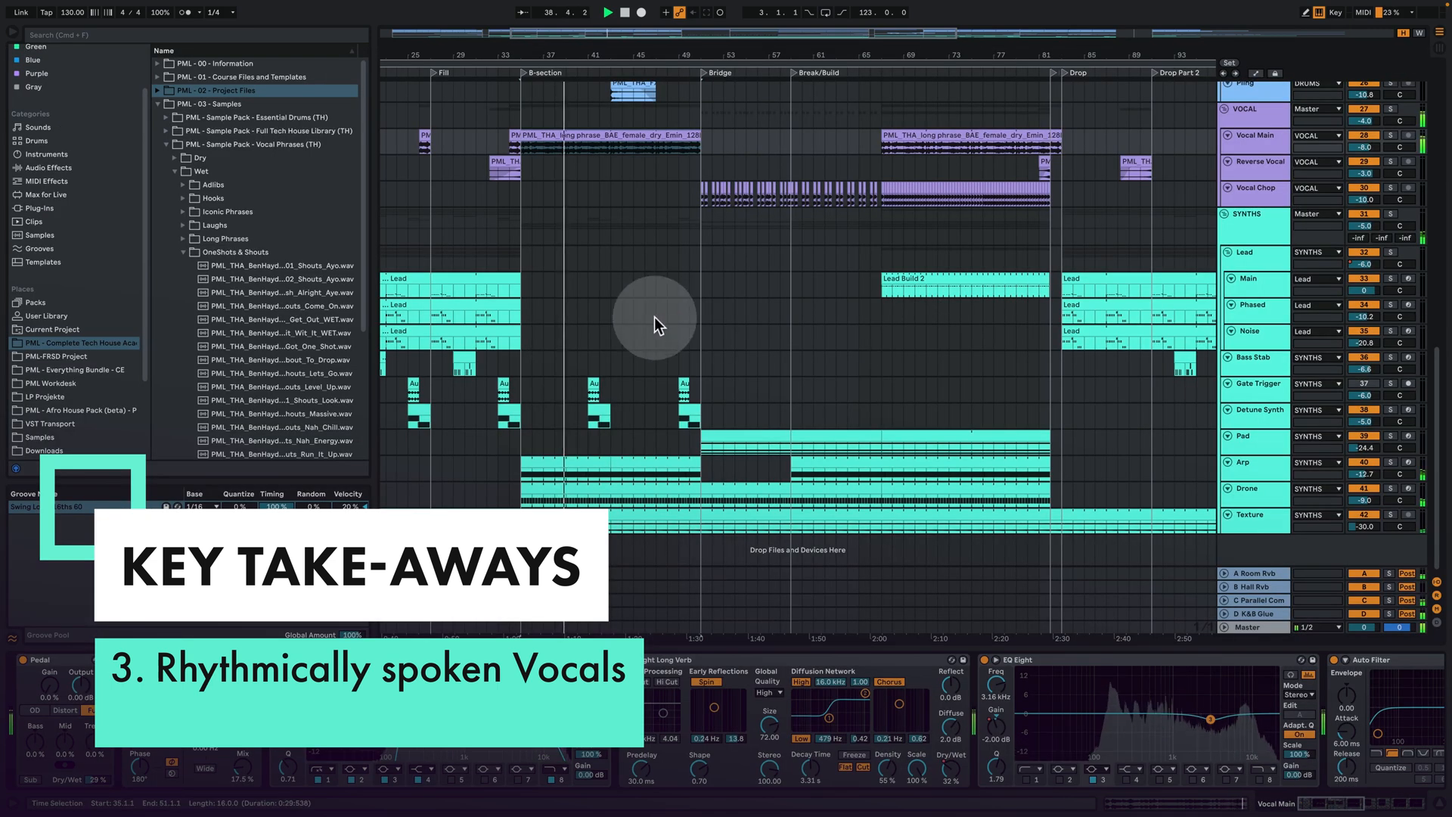
Reopen the B-section's long vocal phrase to study its rhythm with playback stopped, and go back to the devices
scroll(641, 199, "up", 3)
scroll(644, 227, "up", 3)
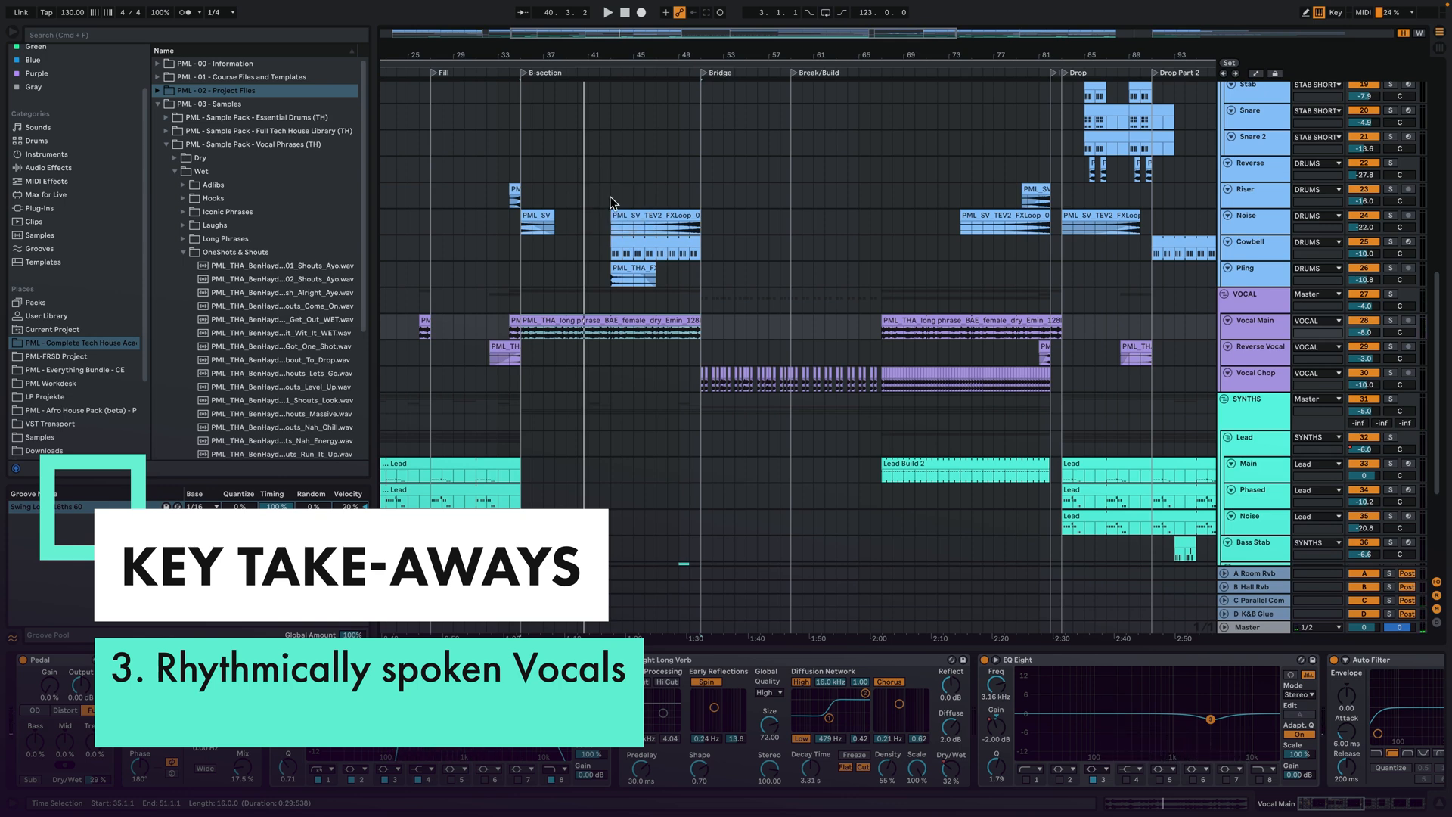
double_click(632, 323)
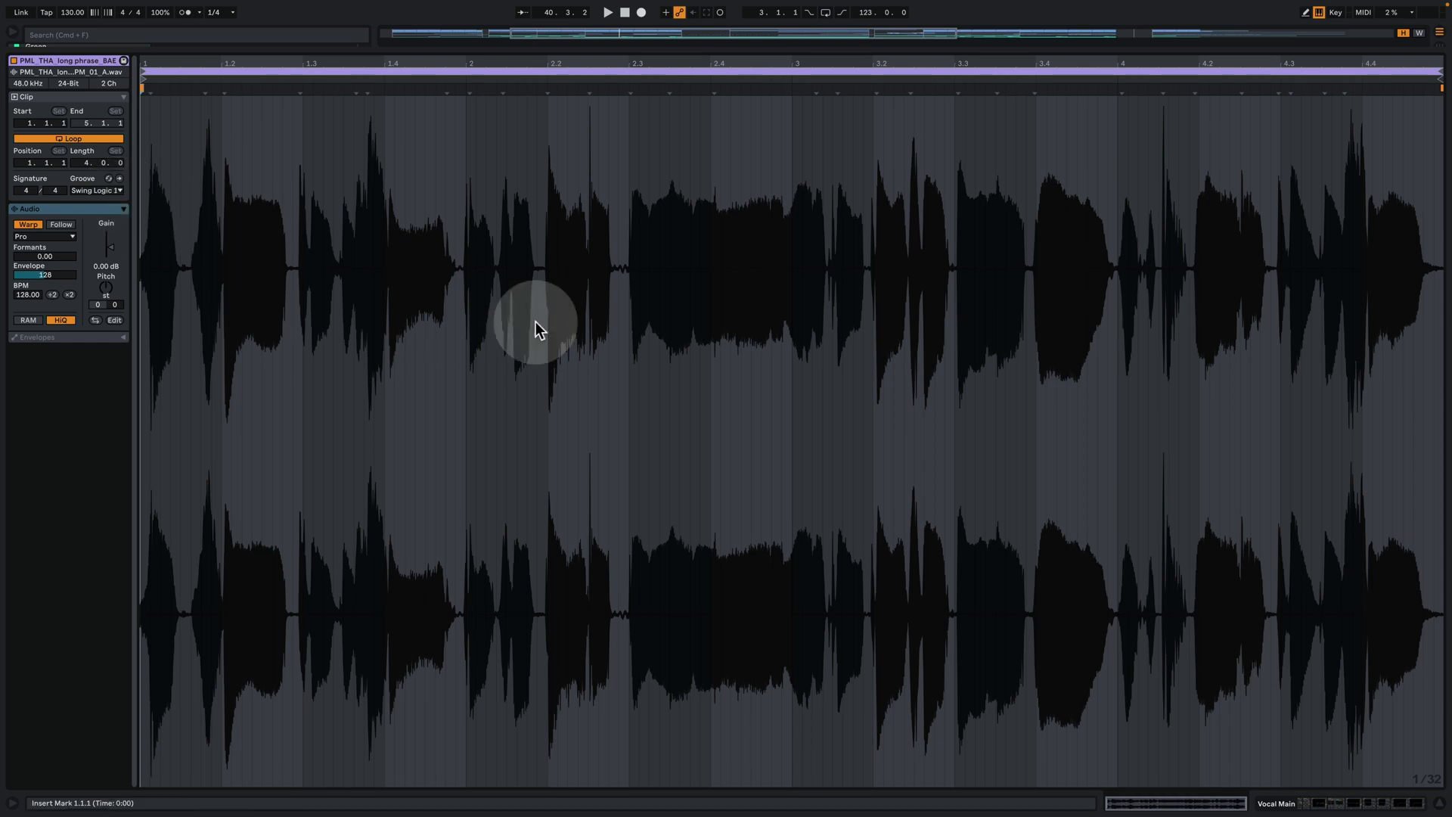
left_click(1382, 801)
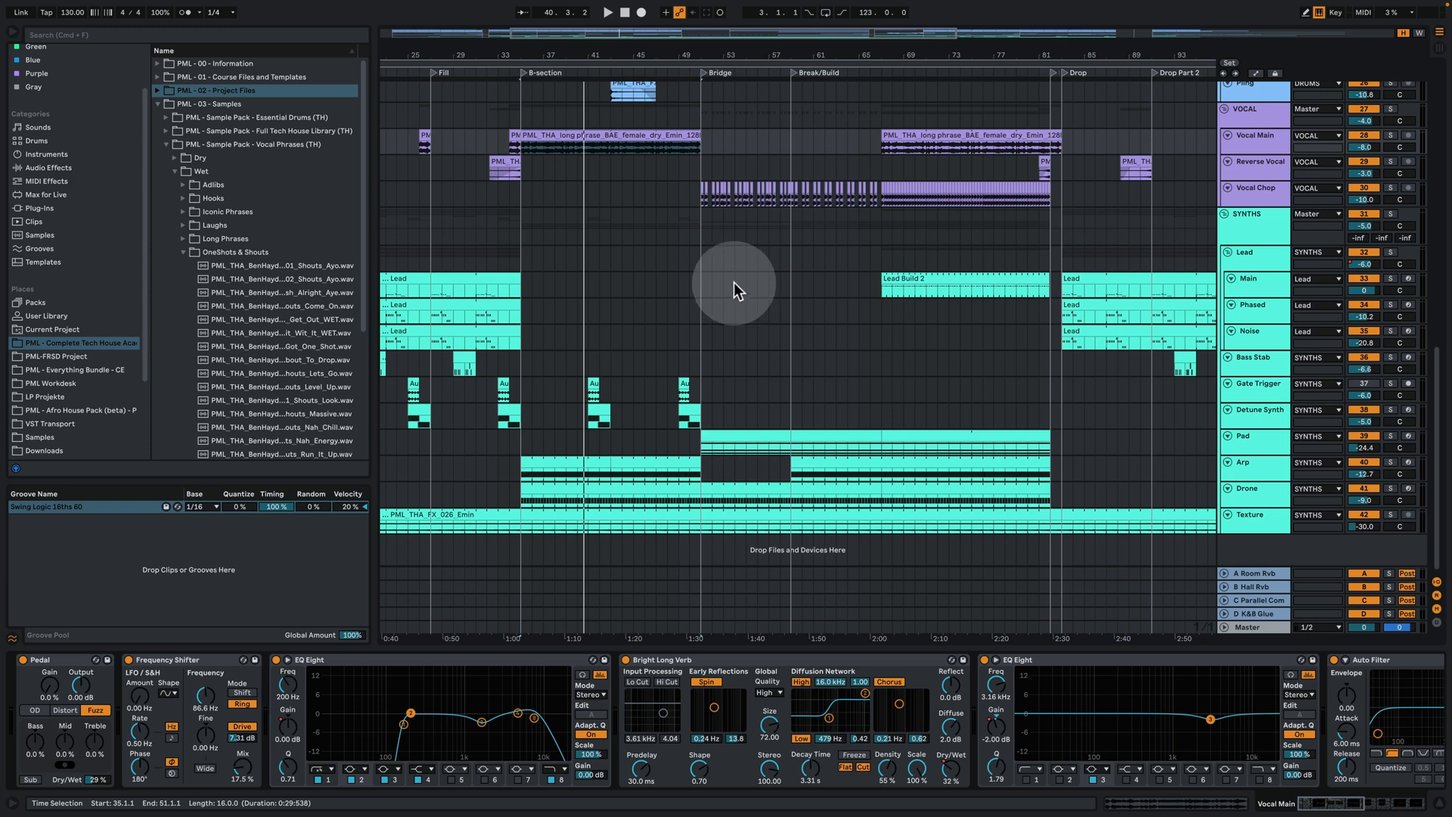
Play the B-section from bar 35, bring the drum tracks into view, and stop playback
key("space")
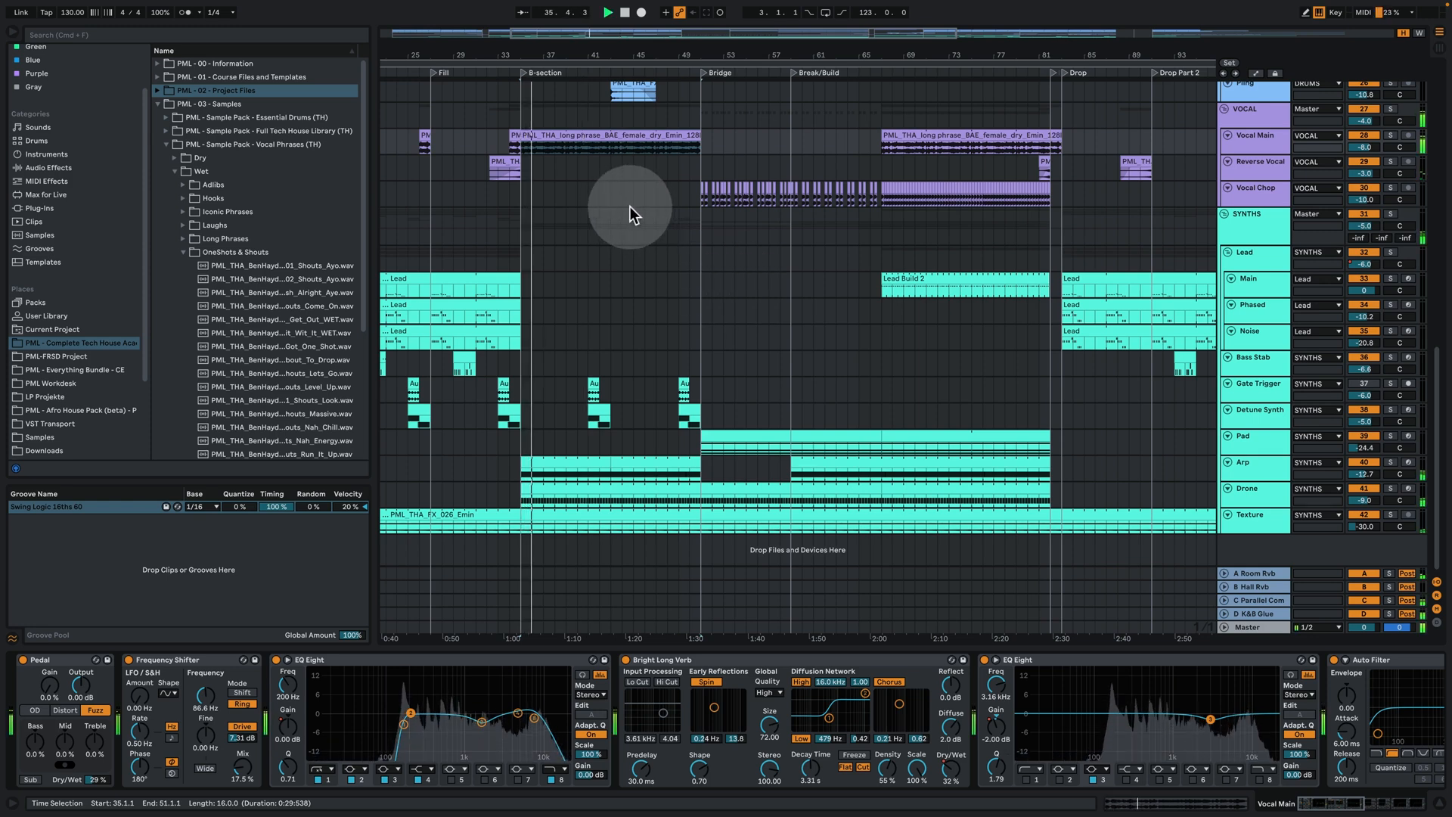
scroll(619, 316, "up", 8)
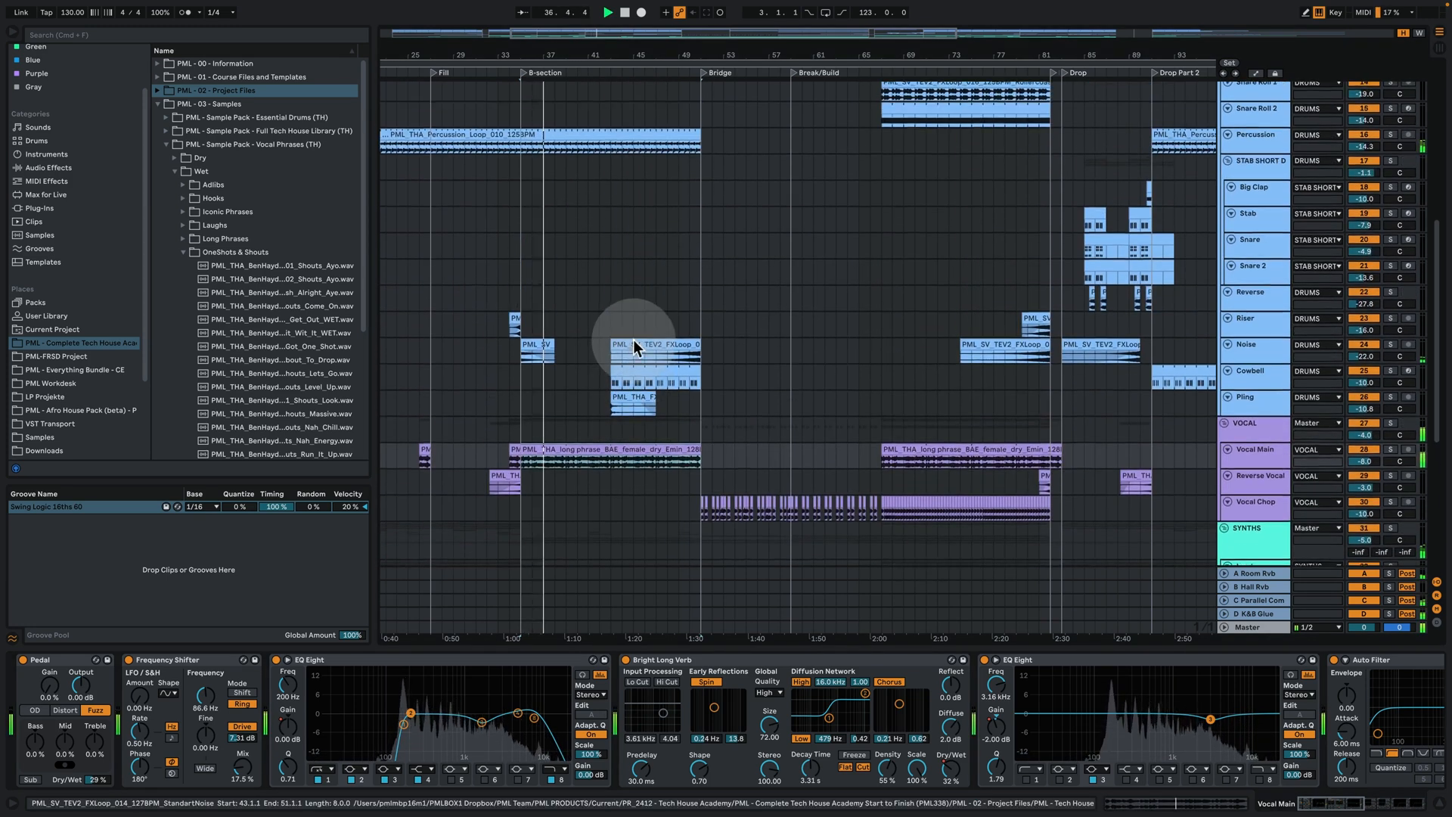
scroll(633, 339, "up", 1)
scroll(593, 306, "up", 3)
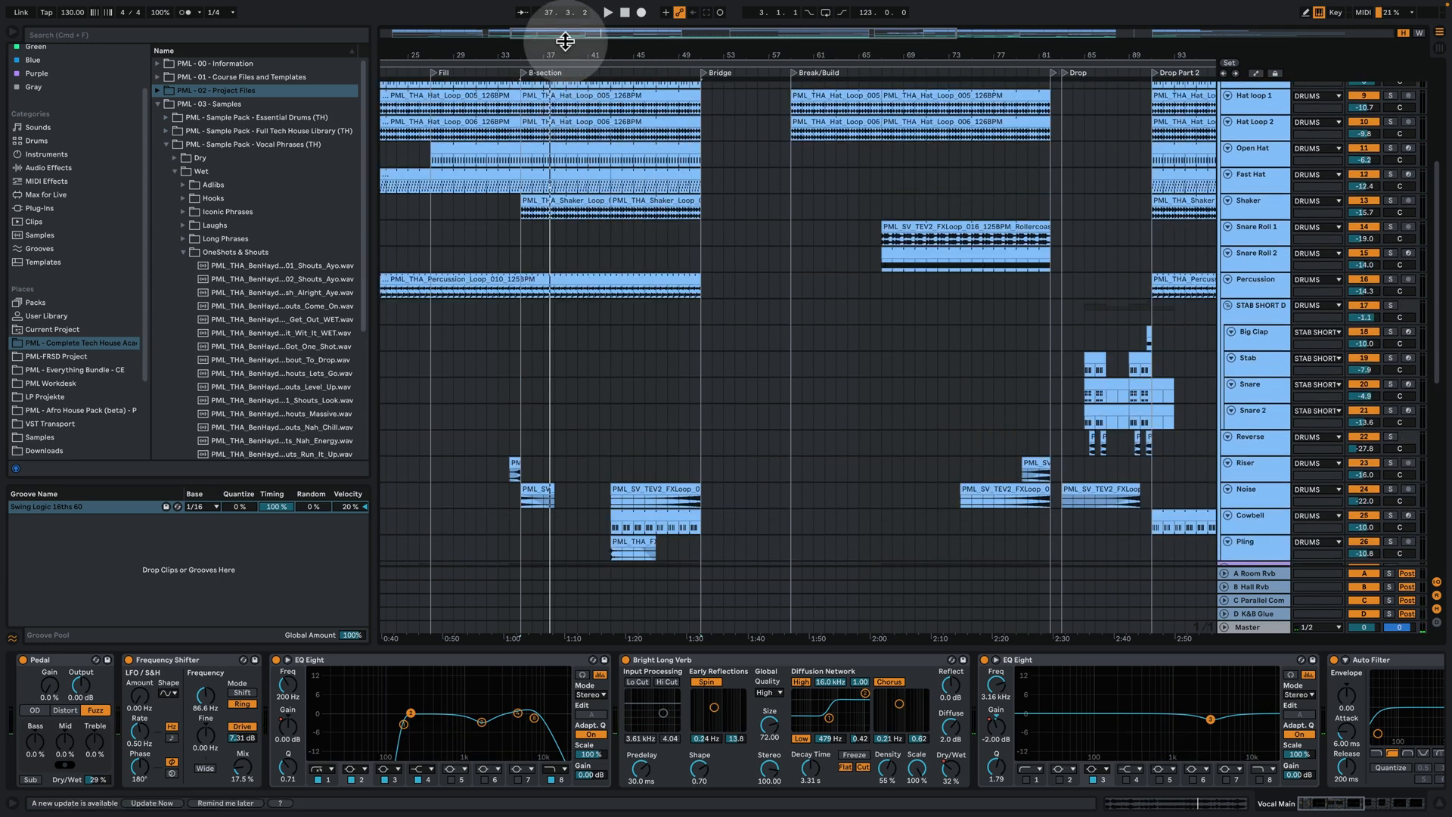
Enlarge the Fast Hat track near bar 40 and compare its hit at 39.4.4 with the Shaker and Percussion loops
left_click_drag(571, 51, 573, 151)
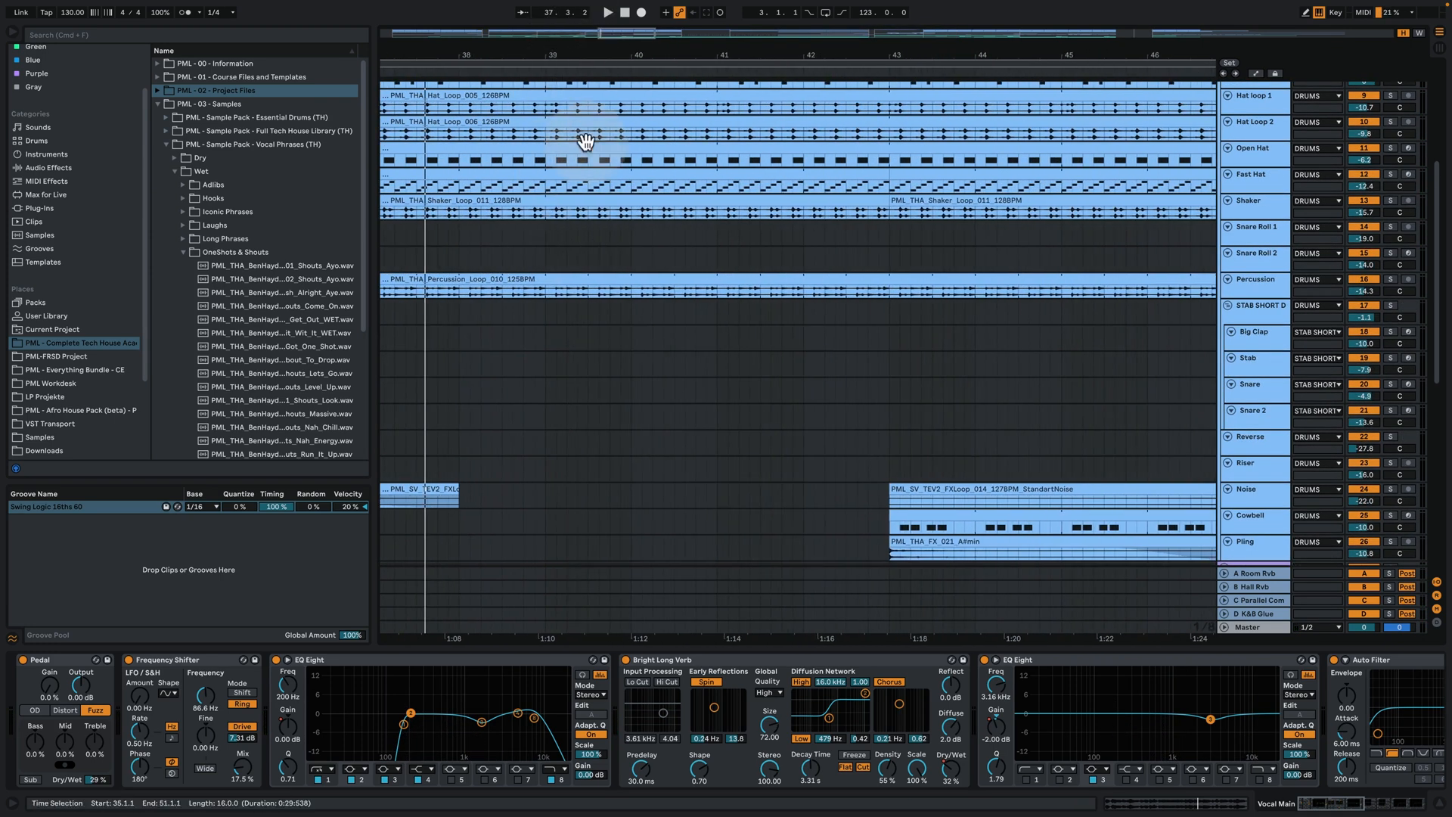
scroll(605, 245, "up", 2)
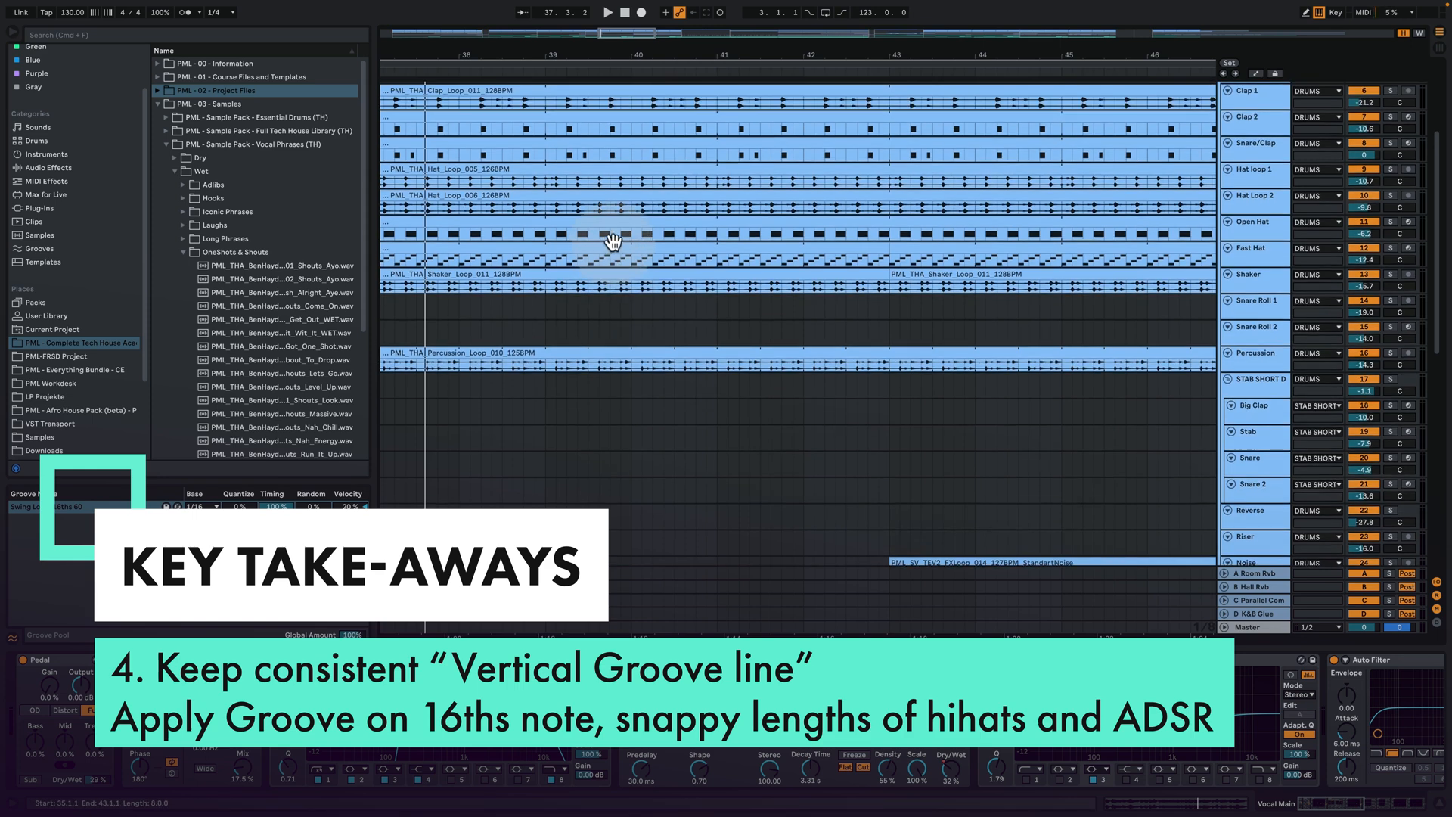
left_click_drag(627, 46, 660, 273)
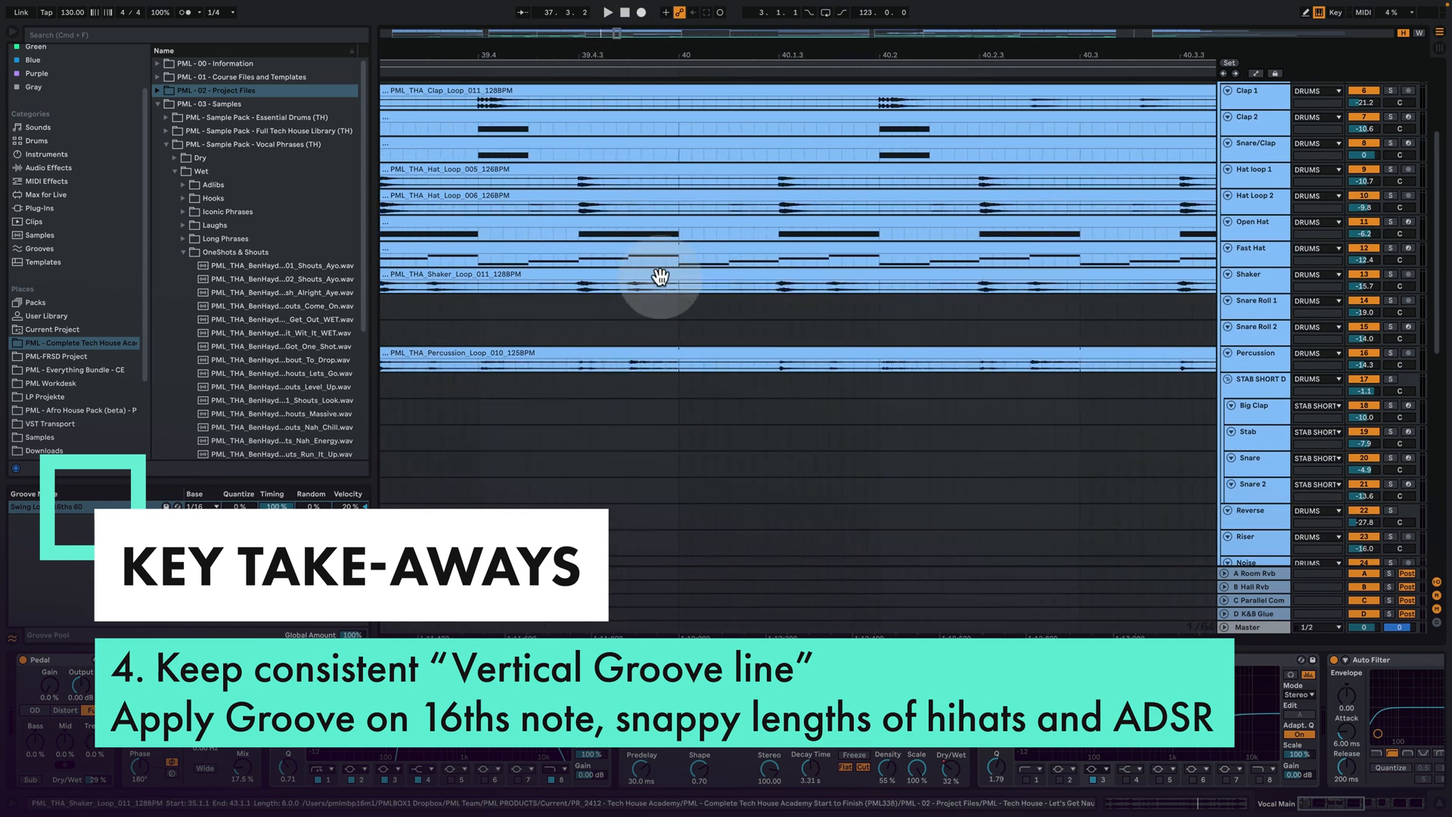
left_click_drag(1235, 267, 1231, 365)
left_click(627, 318)
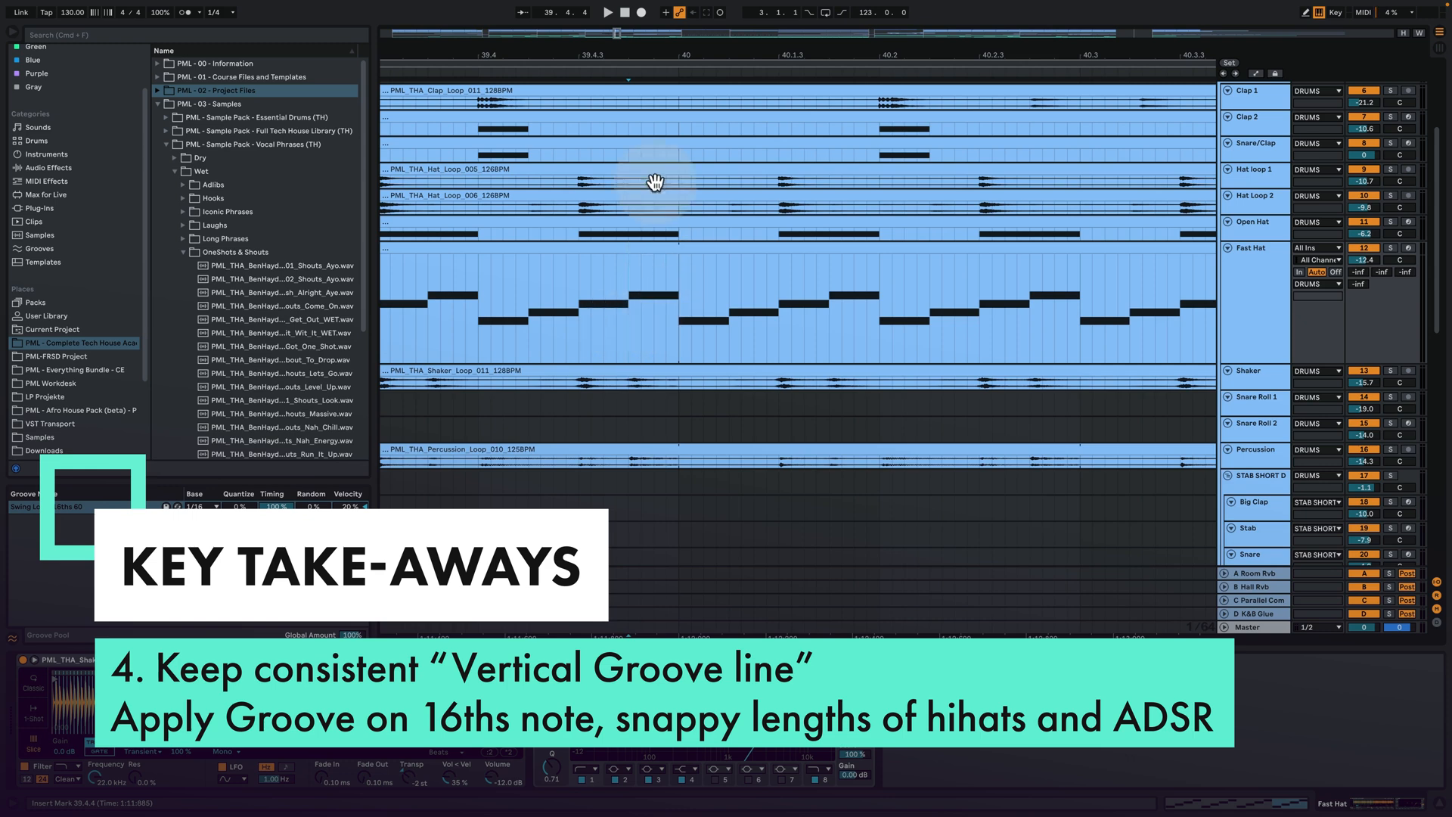
left_click(628, 383)
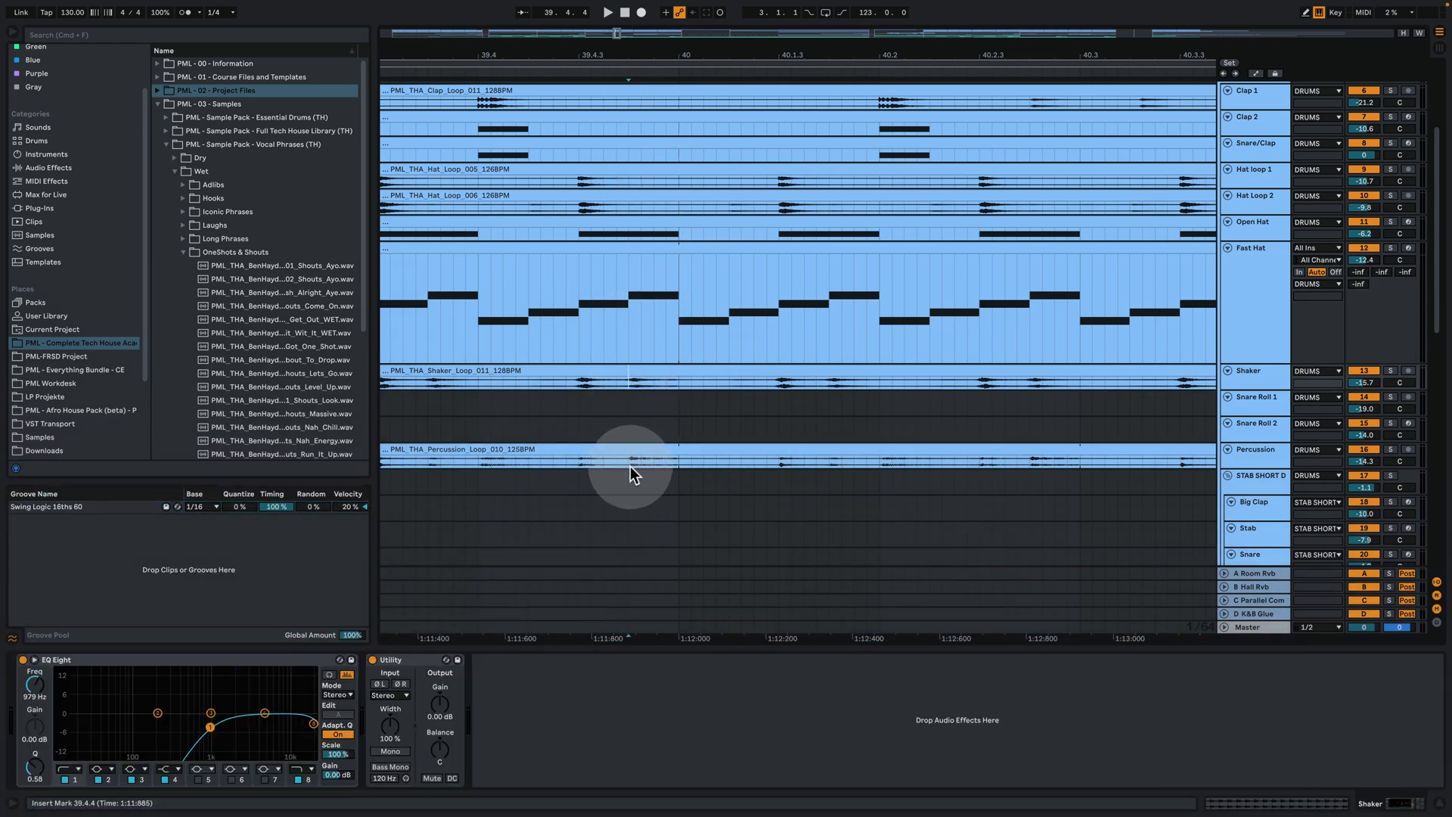
left_click(630, 462)
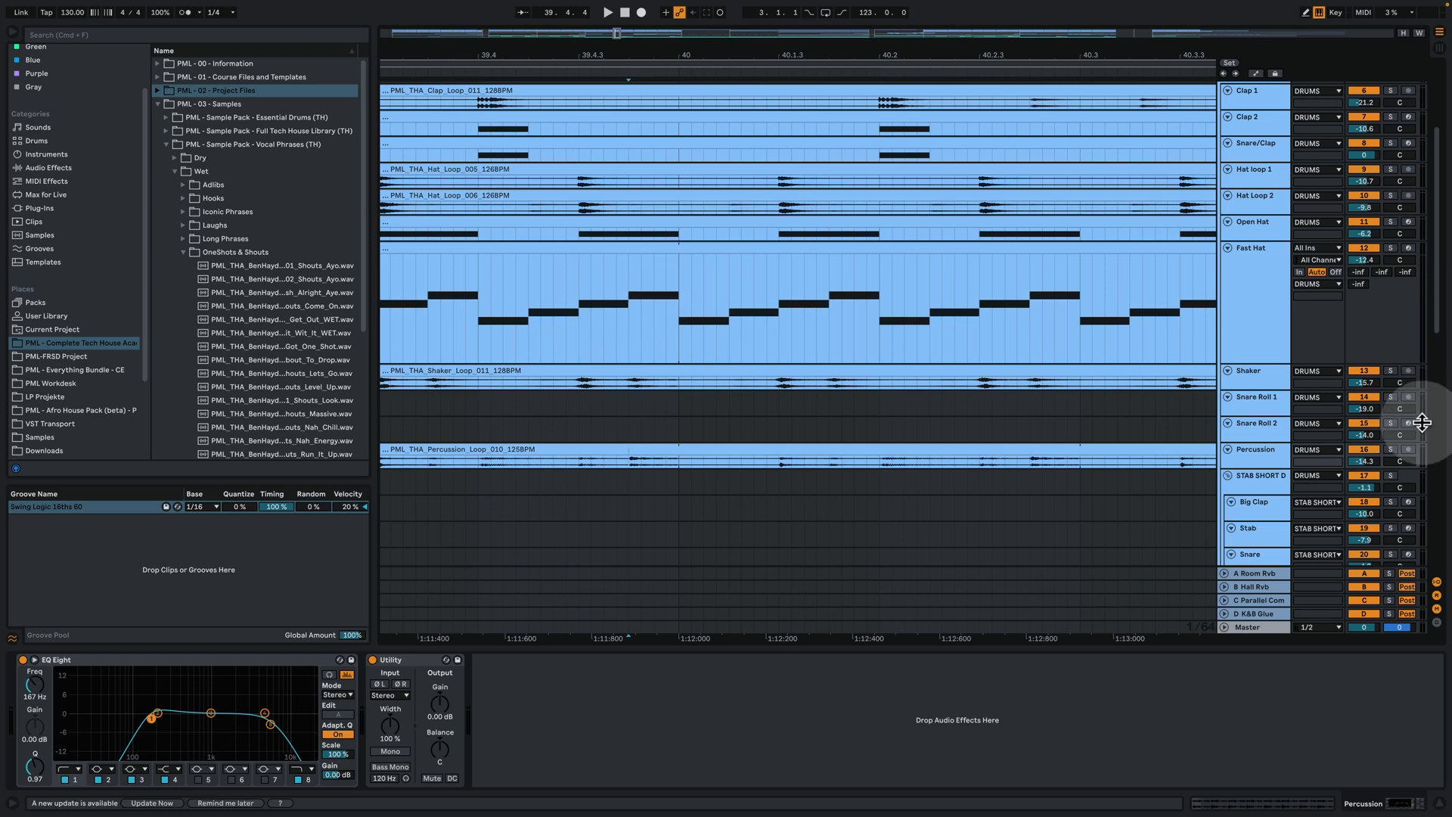
Solo the Percussion, Shaker and Fast Hat tracks and play them together from 39.4.4
left_click(1390, 449)
left_click(1392, 371)
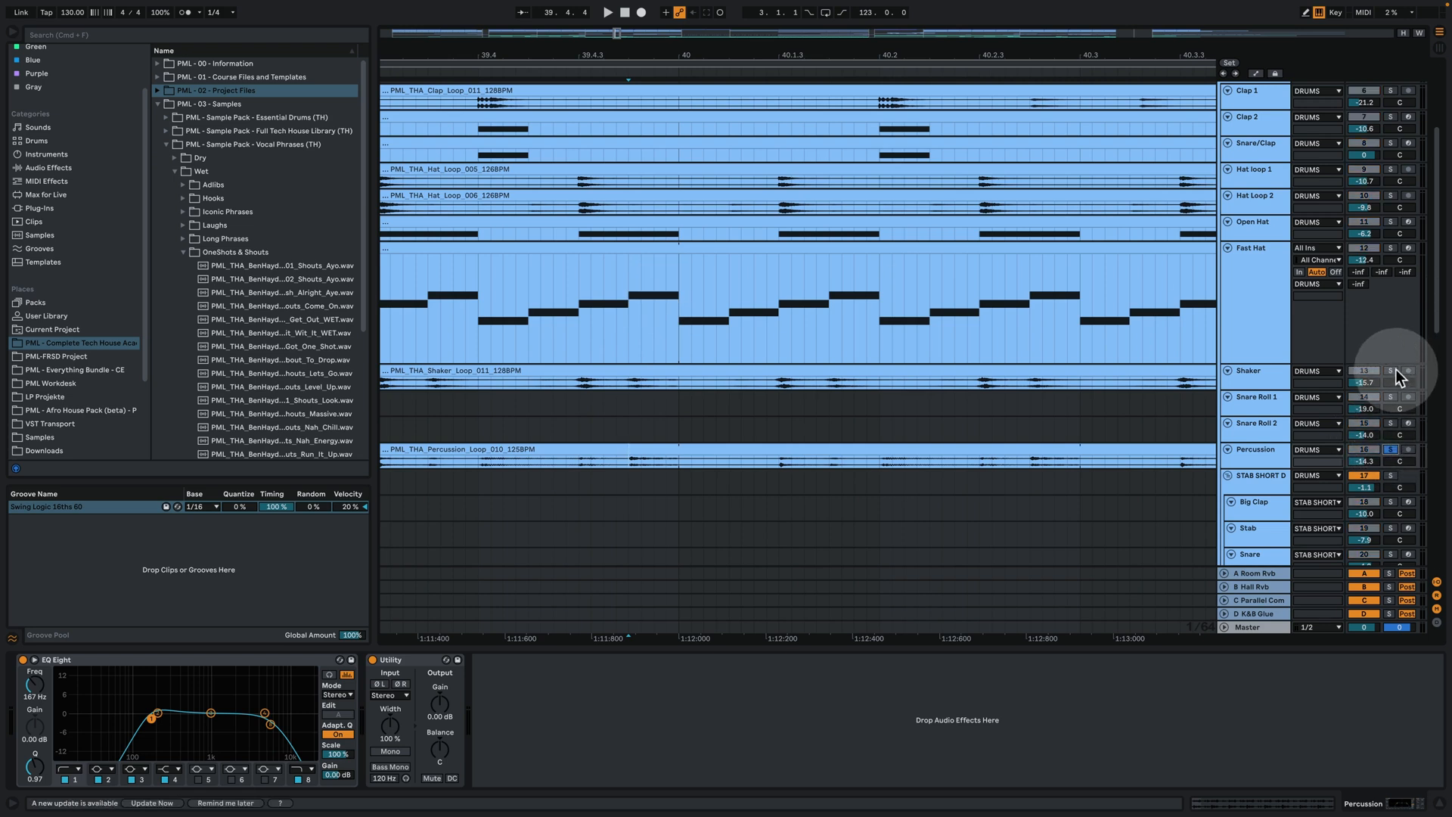
left_click(1391, 247)
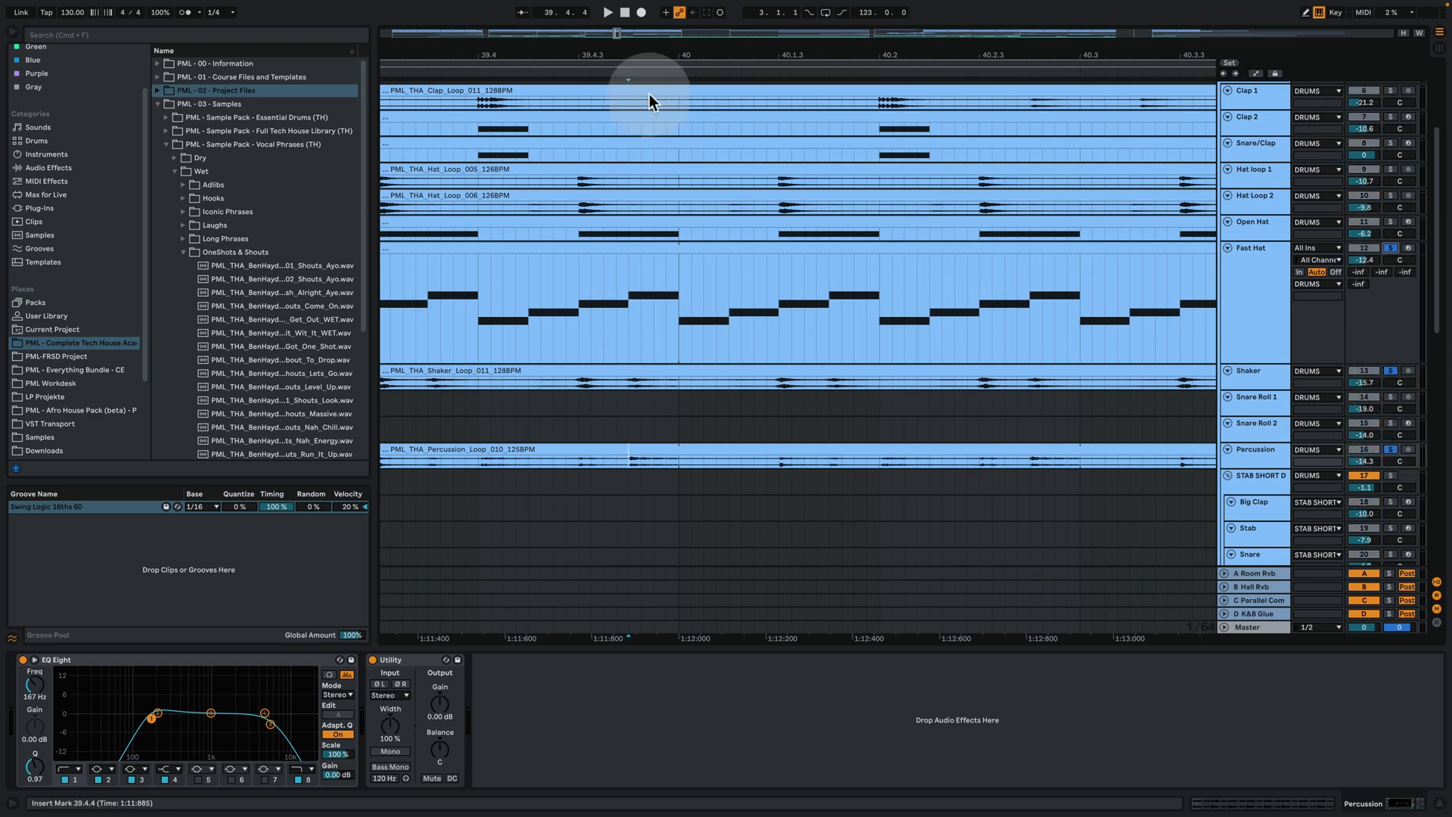
left_click_drag(669, 51, 651, 48)
key("space")
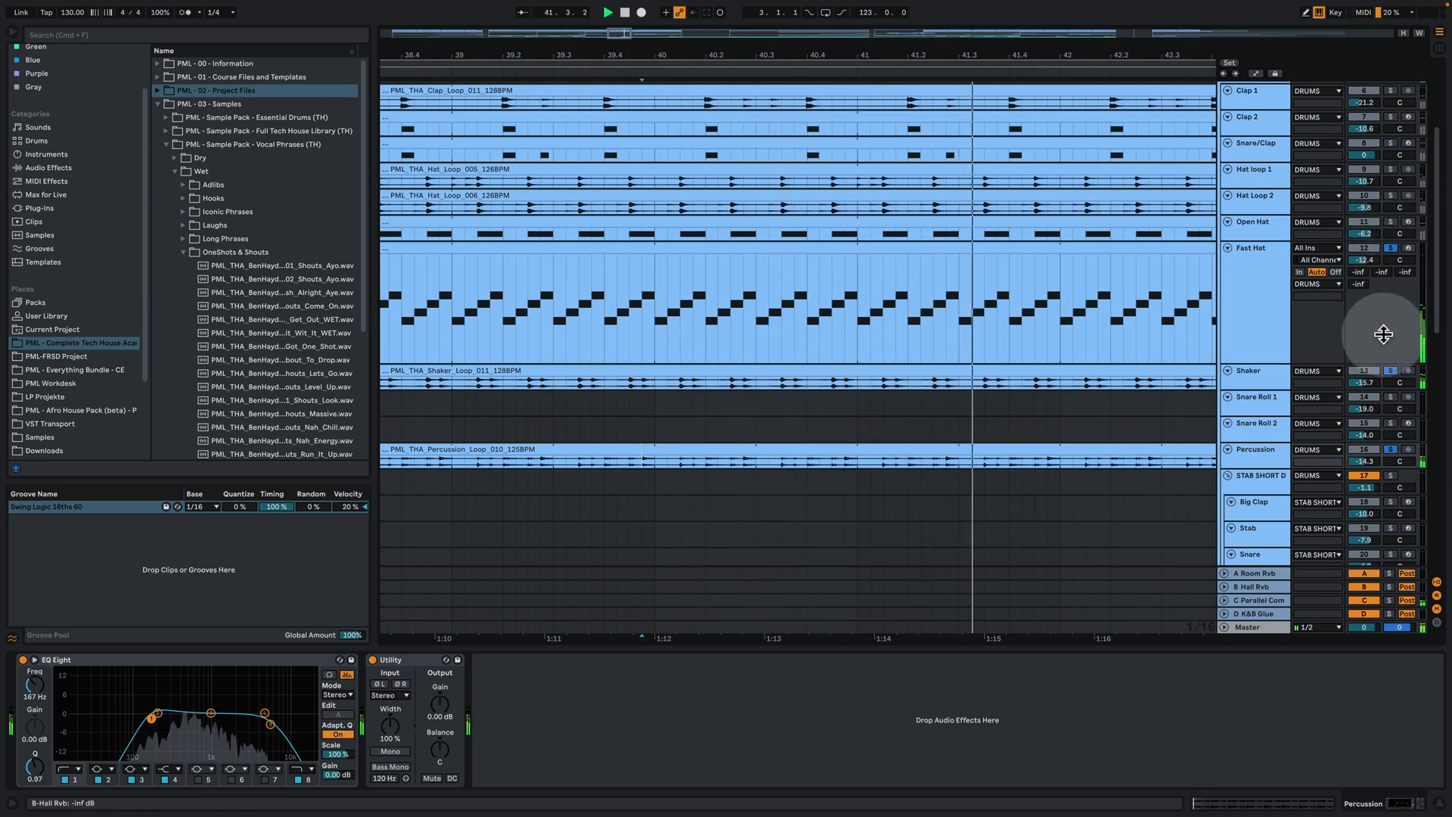
Take the Shaker, Fast Hat and Percussion tracks out of solo and stop playback
left_click(1389, 370)
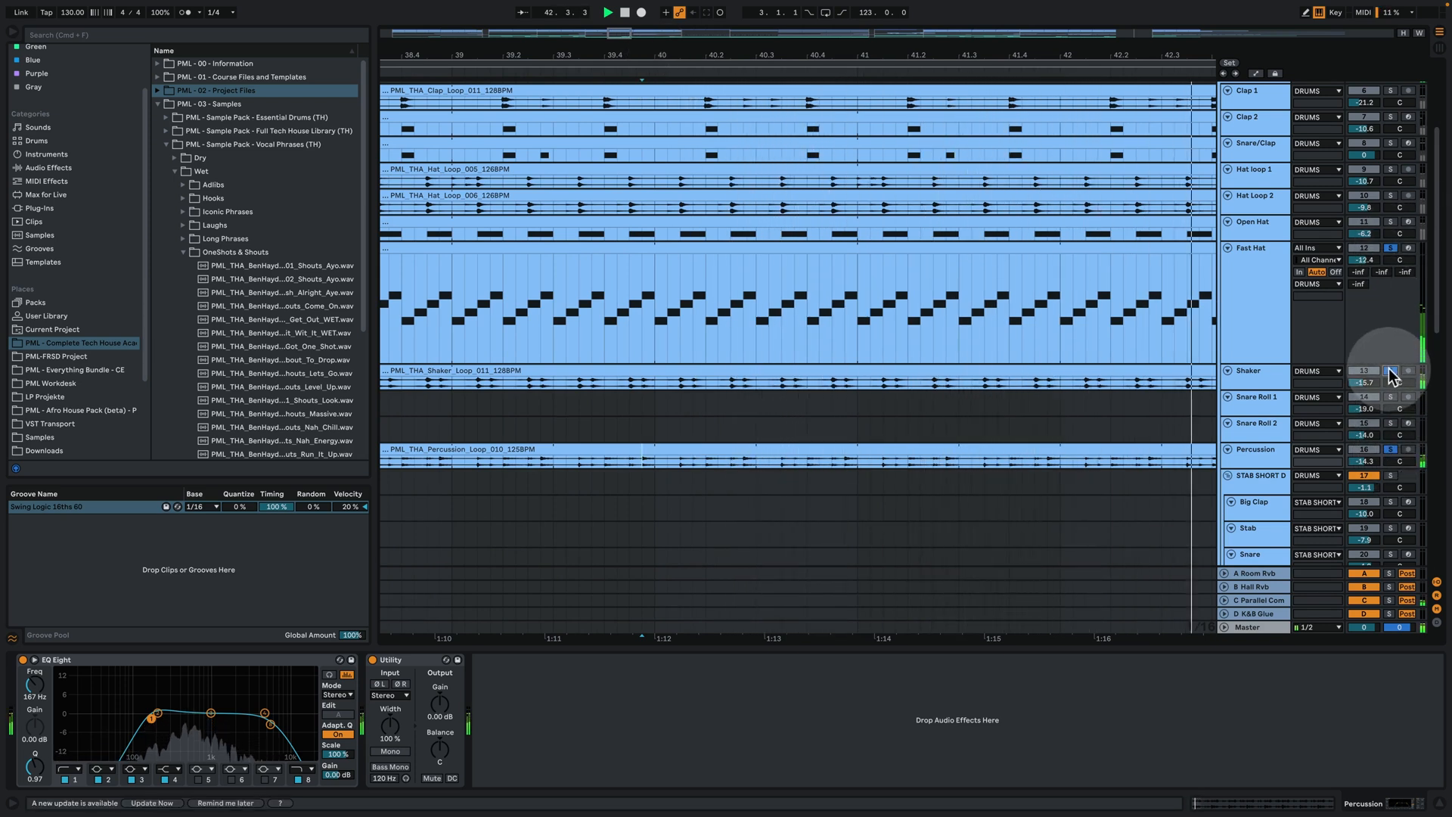
left_click_drag(848, 55, 638, 55)
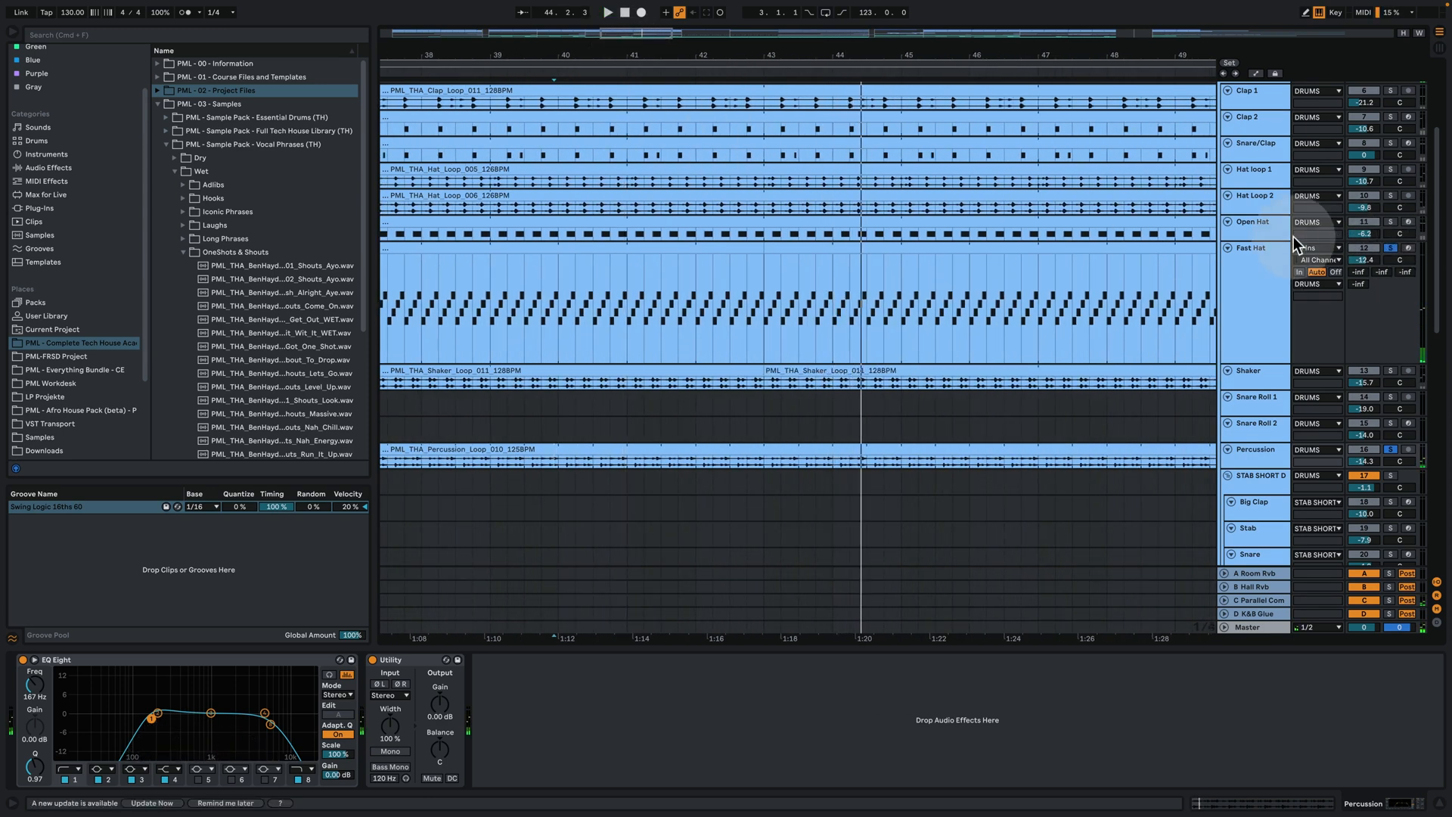
left_click(1391, 247)
left_click(1389, 449)
Audition the Cowbell clip from bar 91 in solo, bring back the full mix, and stop playback
left_click_drag(780, 56, 634, 55)
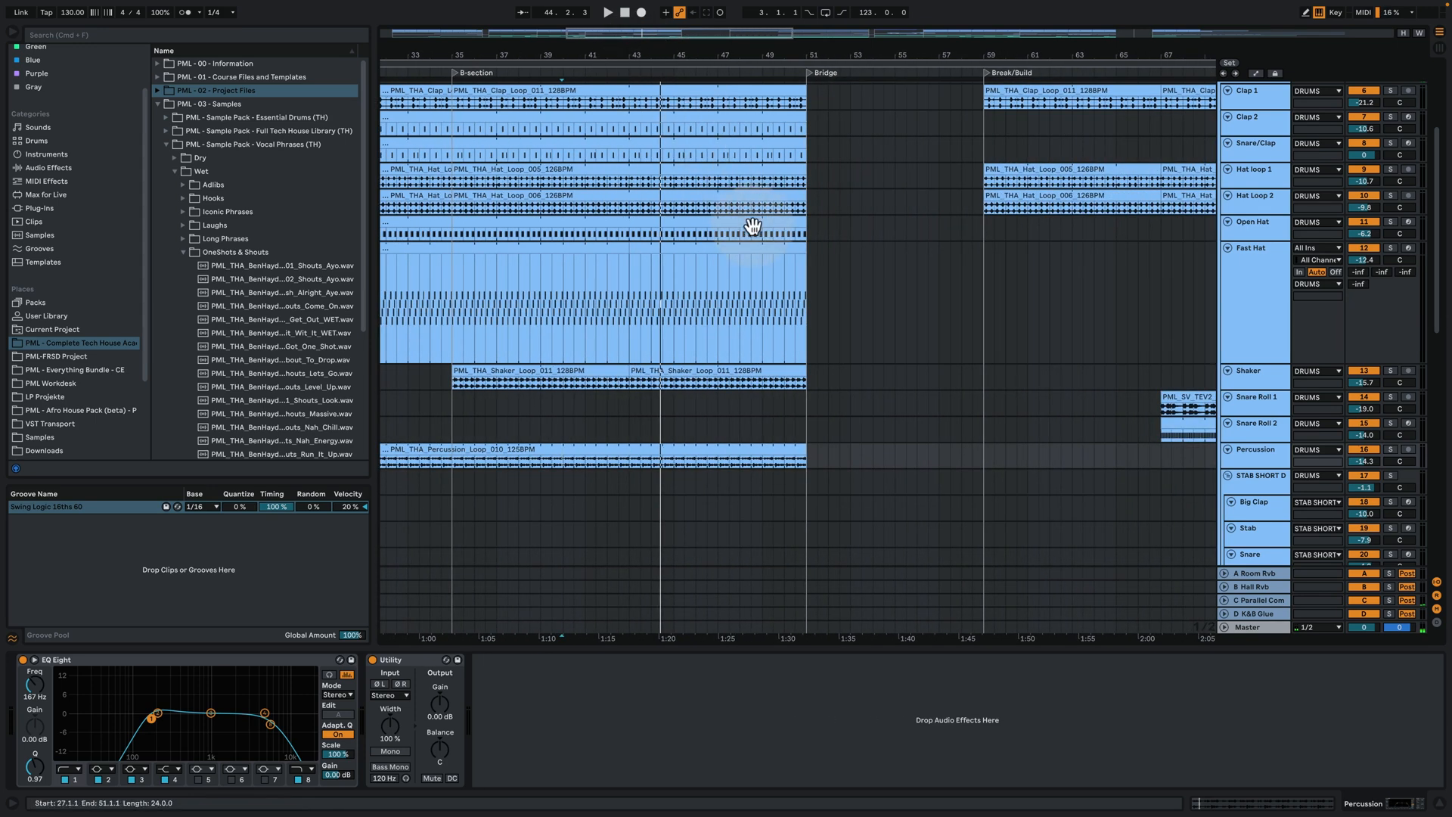
left_click_drag(936, 57, 666, 57)
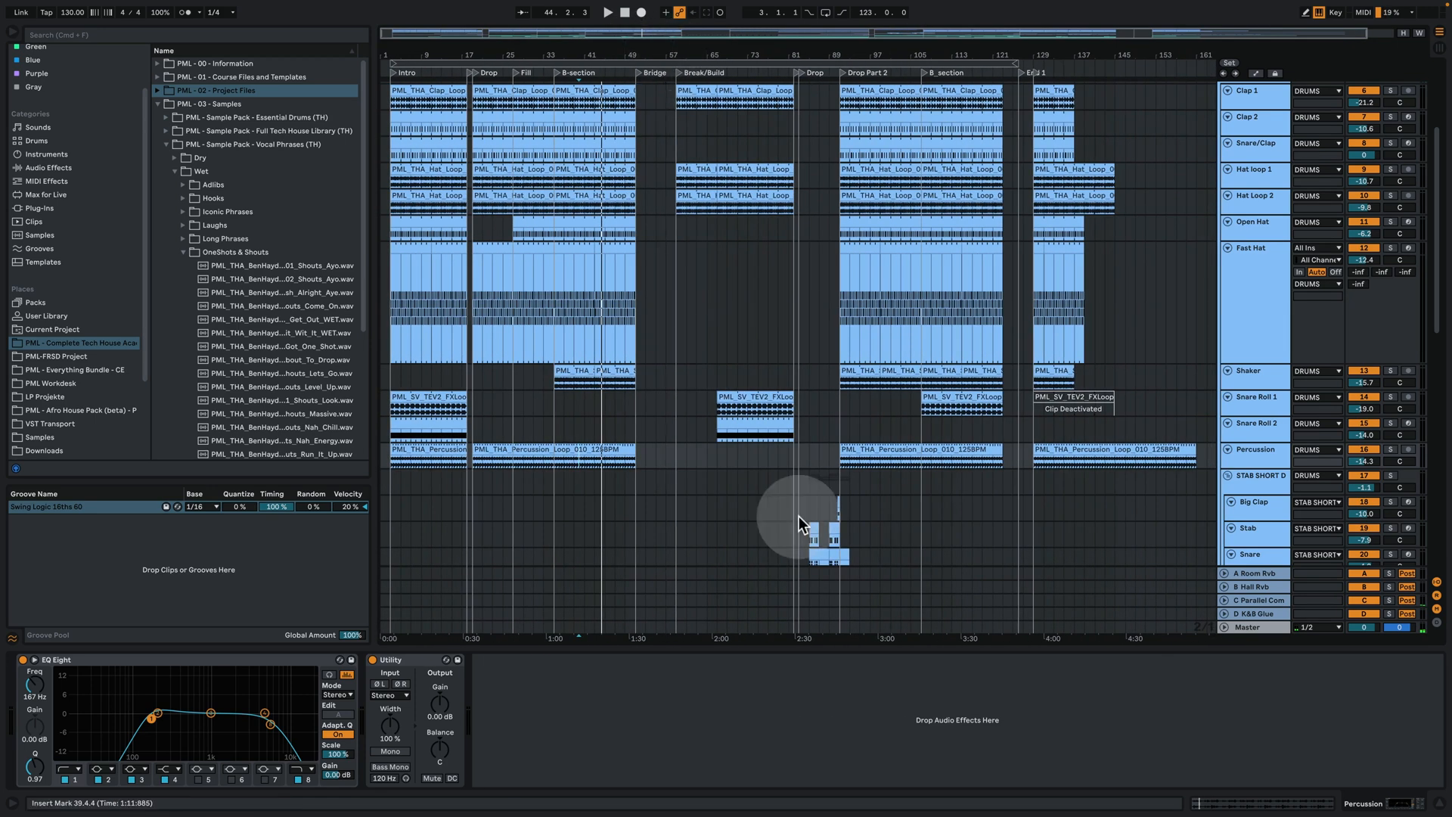
scroll(865, 533, "down", 5)
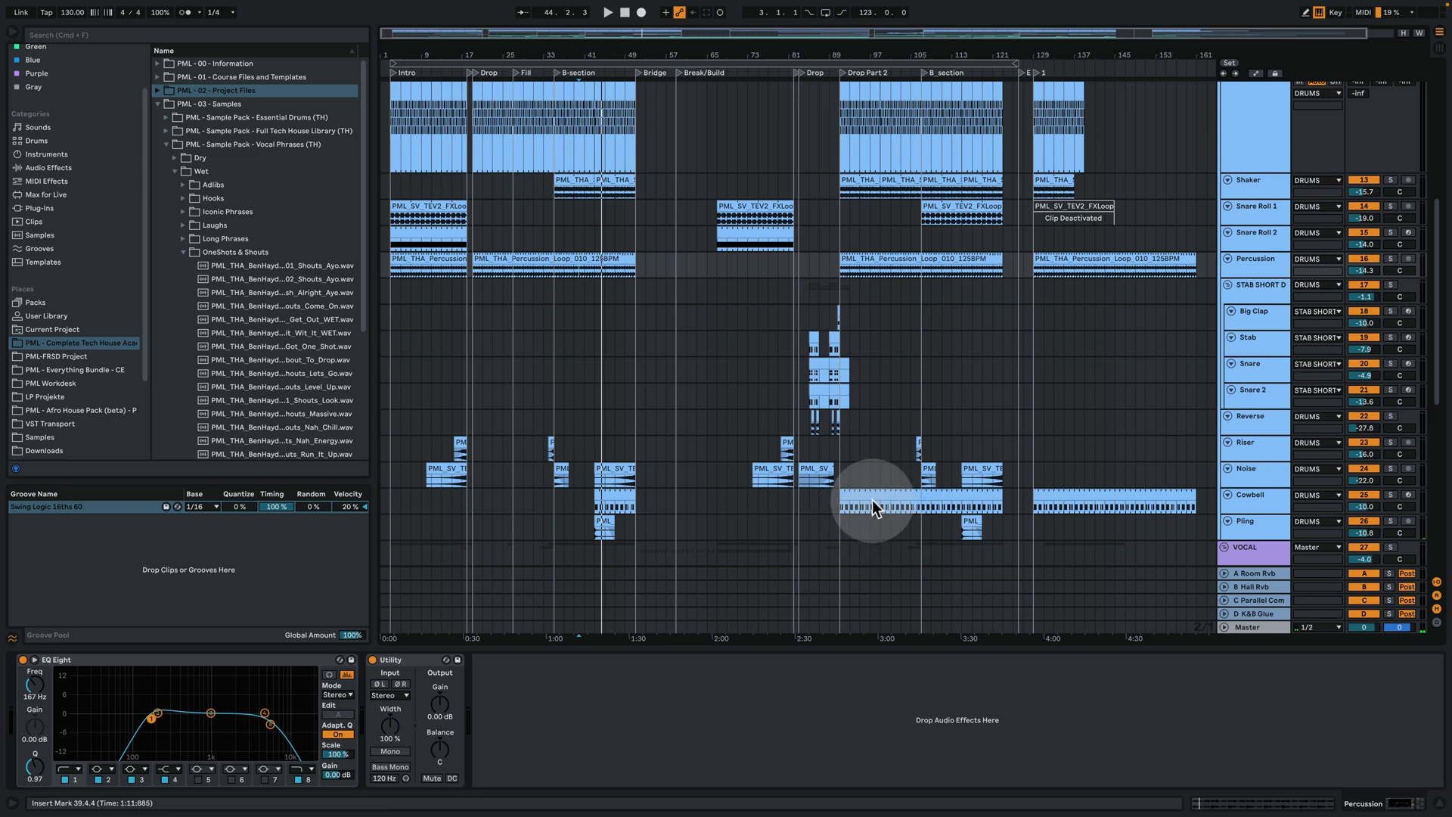
left_click(1102, 495)
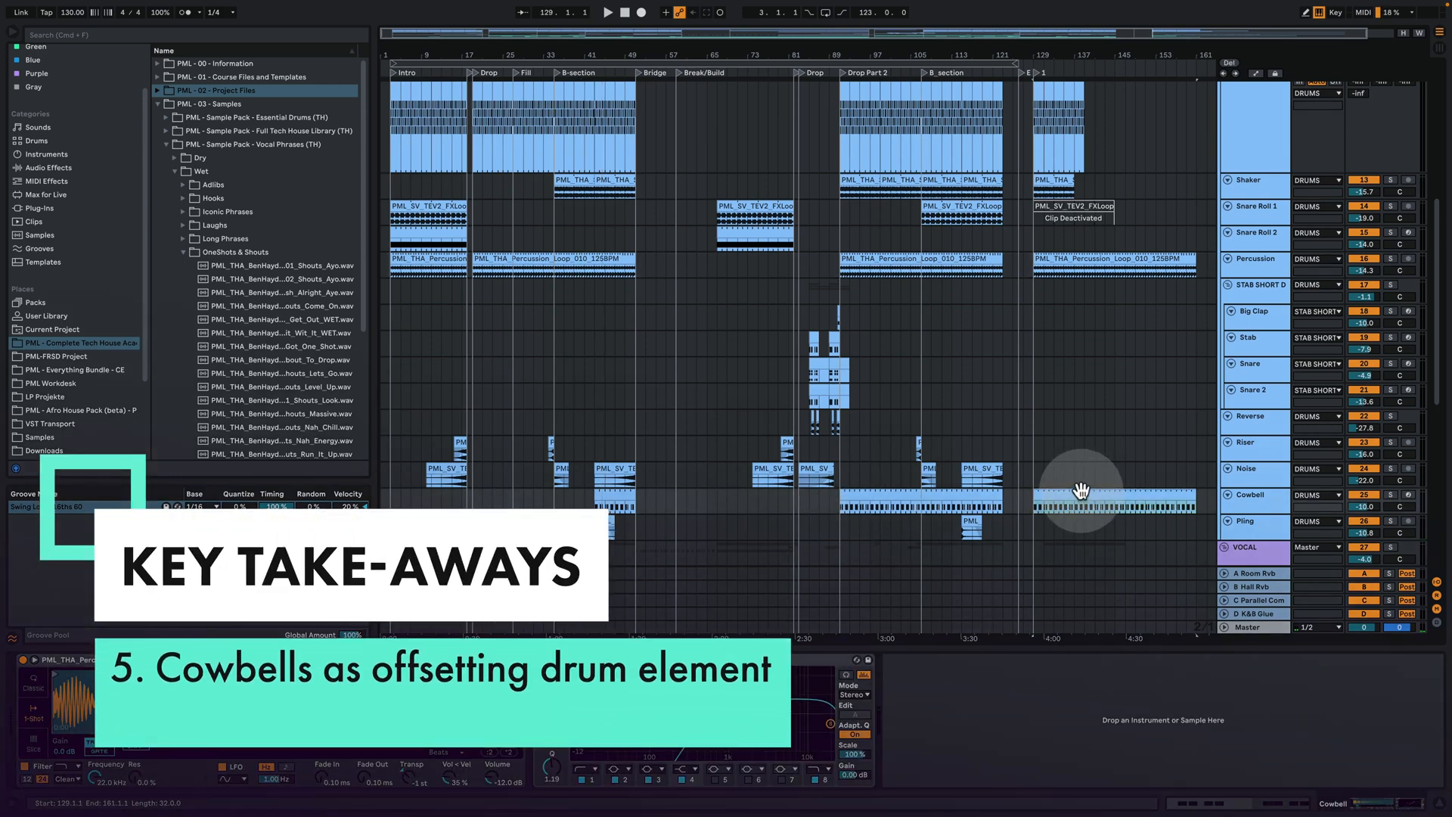
left_click(845, 495)
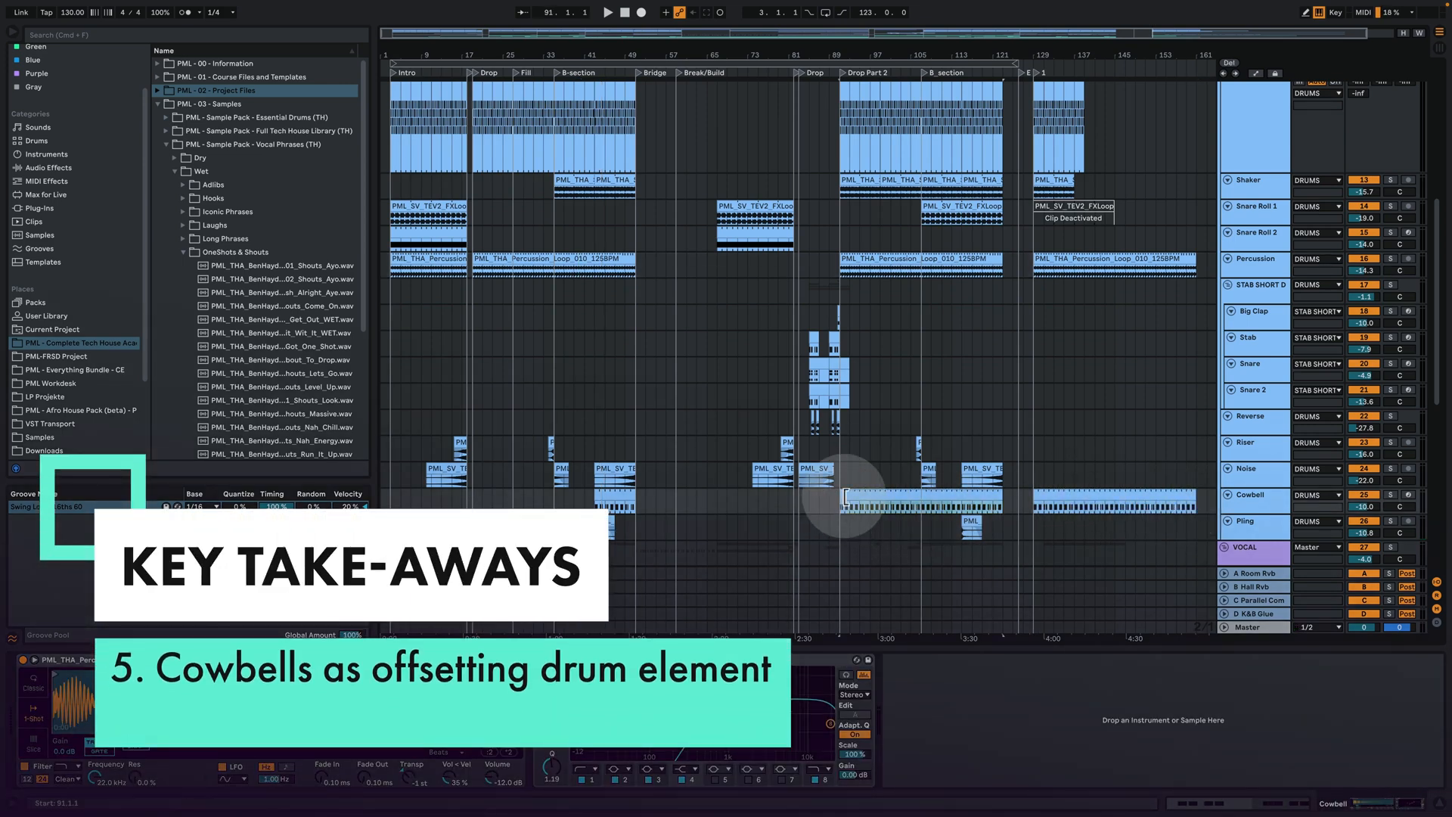
left_click(1391, 494)
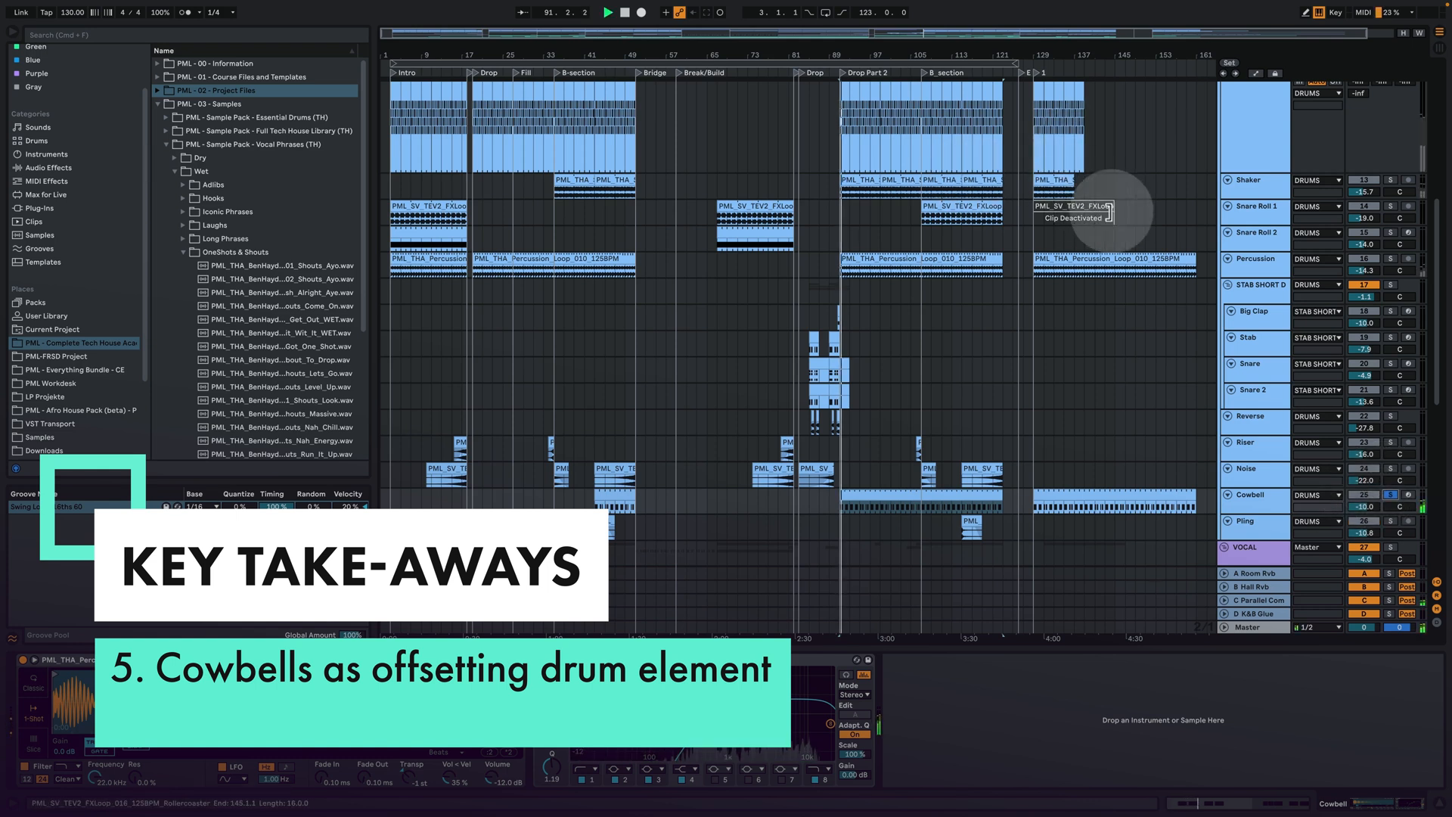
left_click(1390, 493)
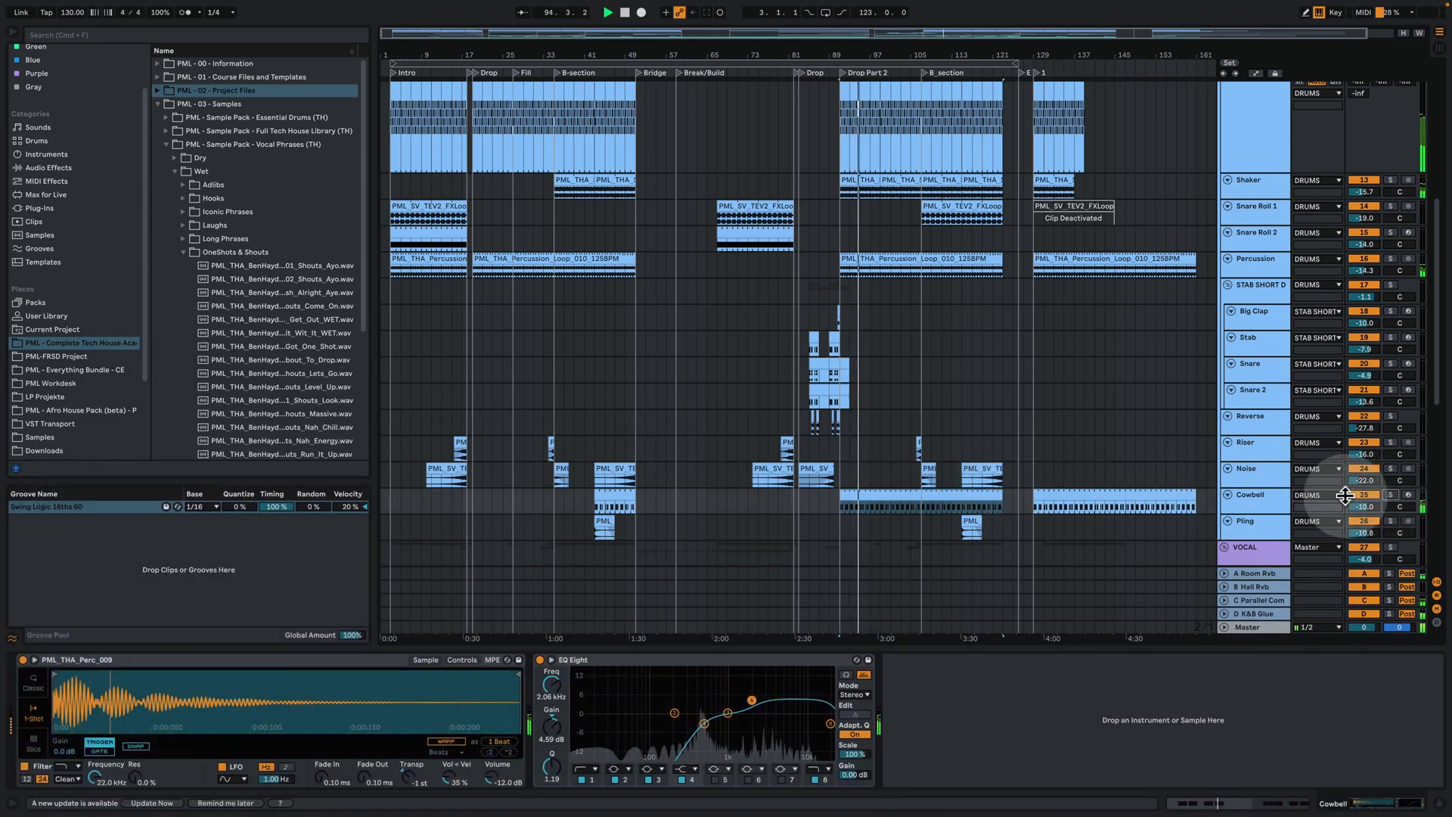
key("space")
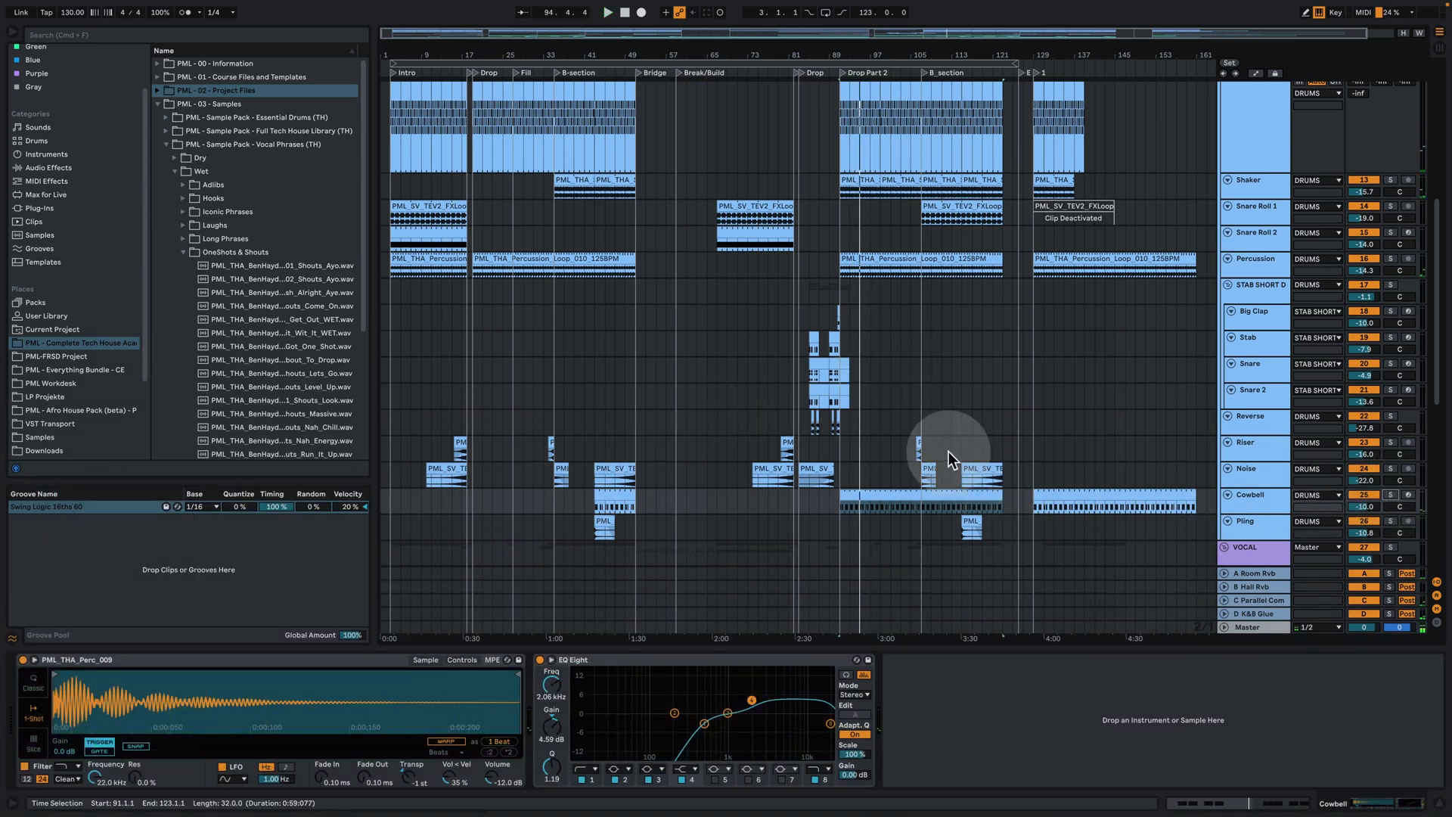
Play the second B-section from bar 107 with the Cowbell track selected, and hide the device view
left_click(926, 447)
key("space")
left_click(1255, 503)
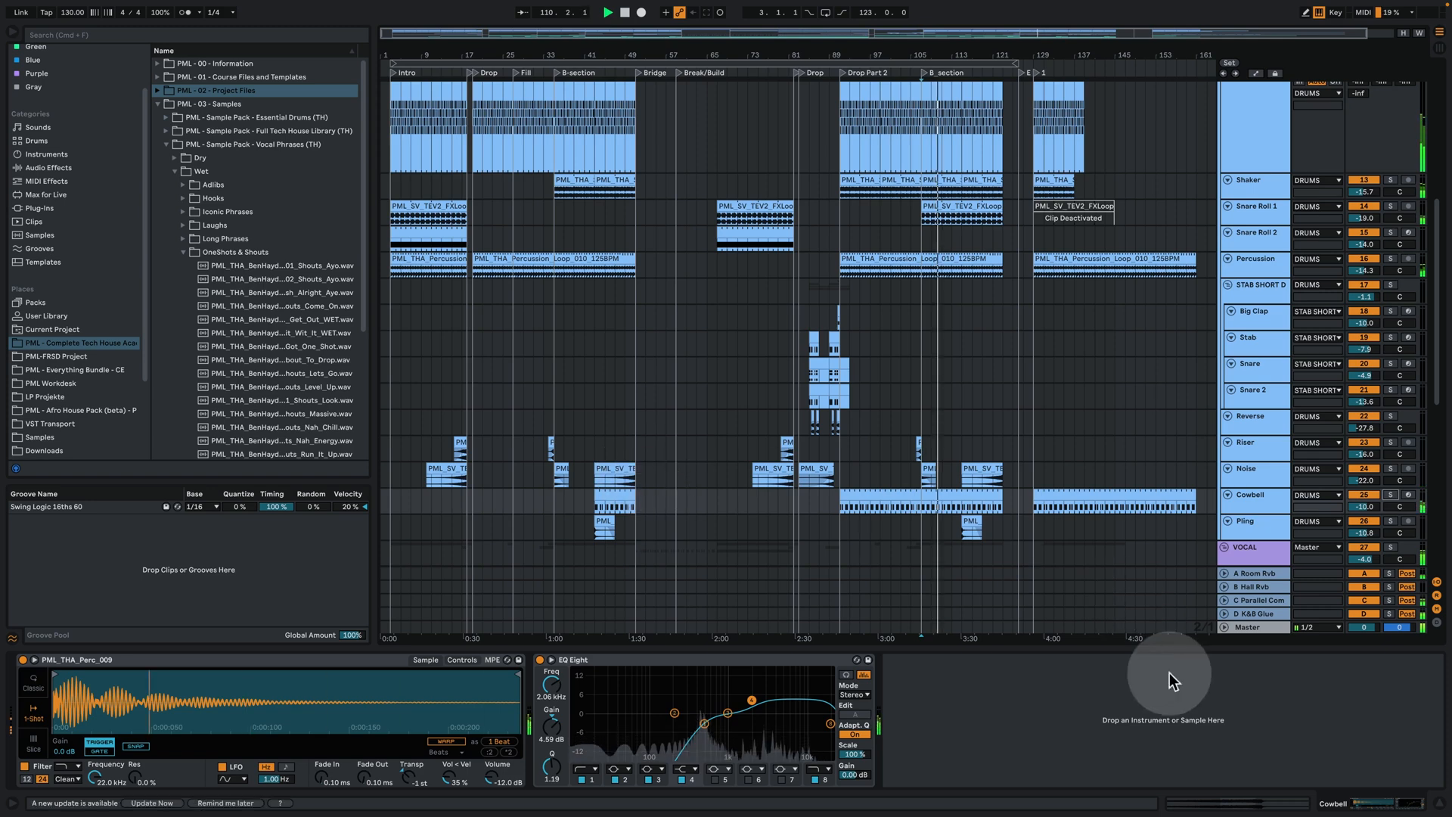
left_click(1439, 803)
left_click_drag(886, 54, 893, 62)
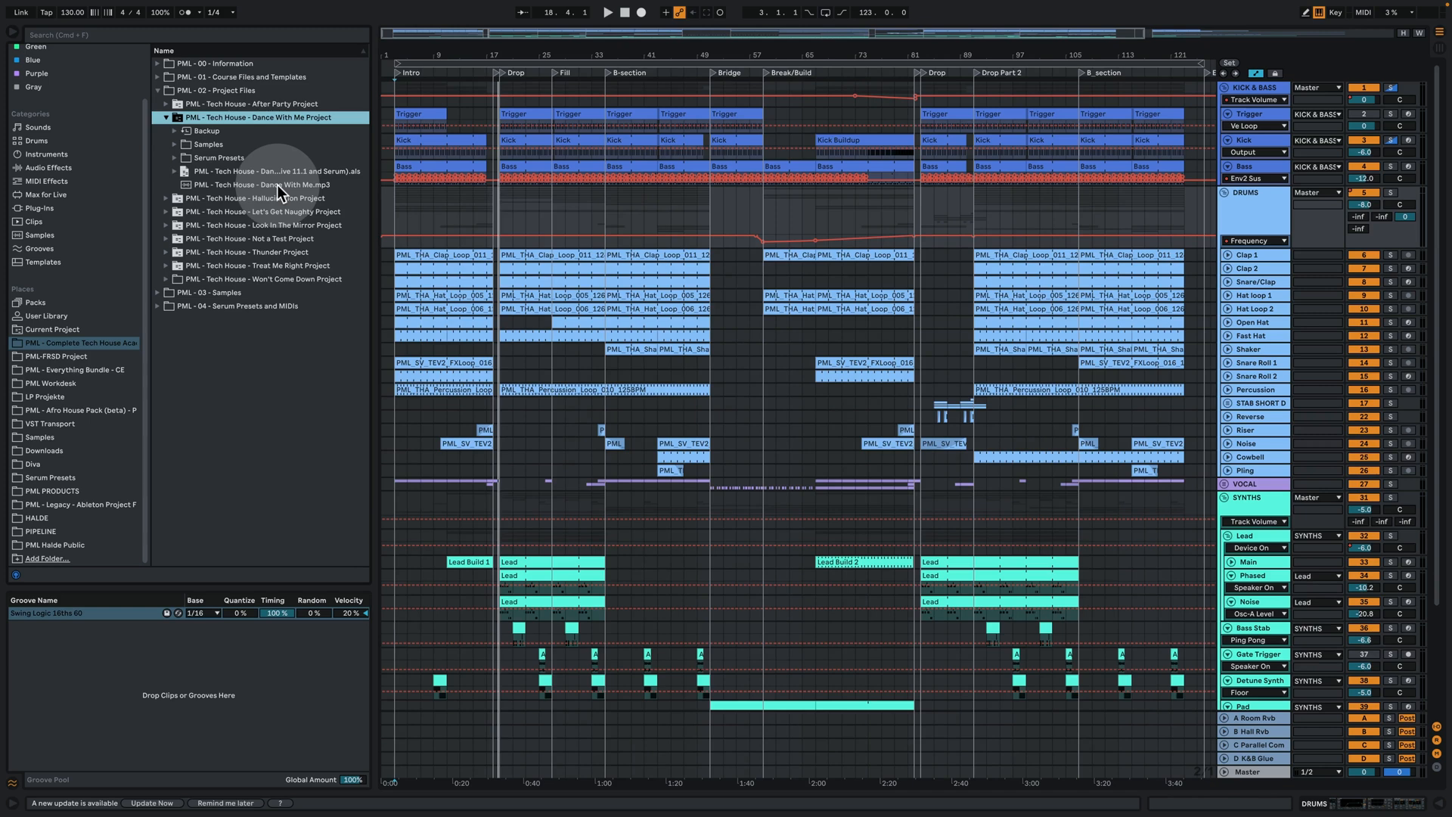
Preview PML - Tech House - Dance With Me.mp3 from several positions in the browser
left_click(277, 185)
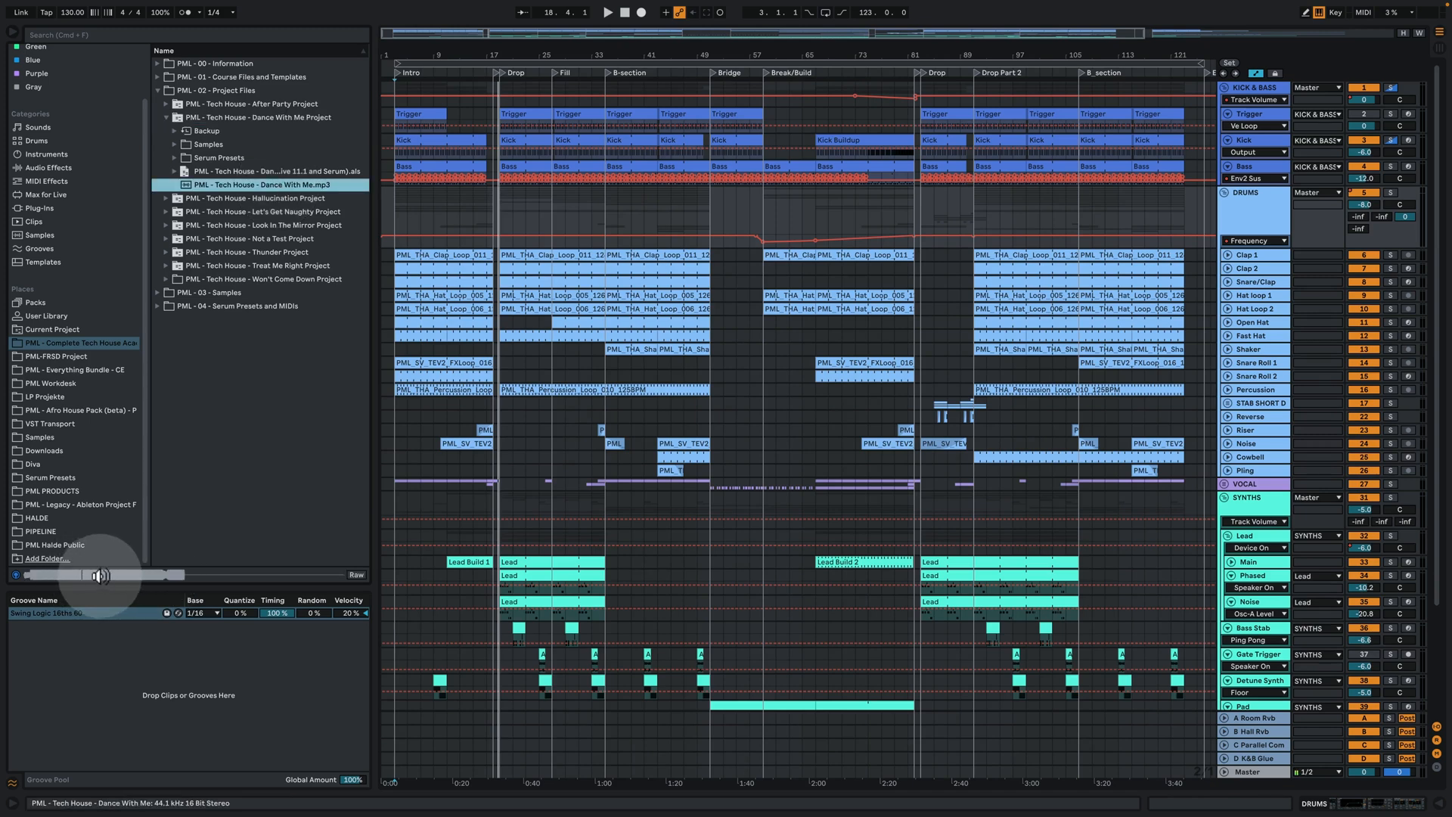
left_click(88, 573)
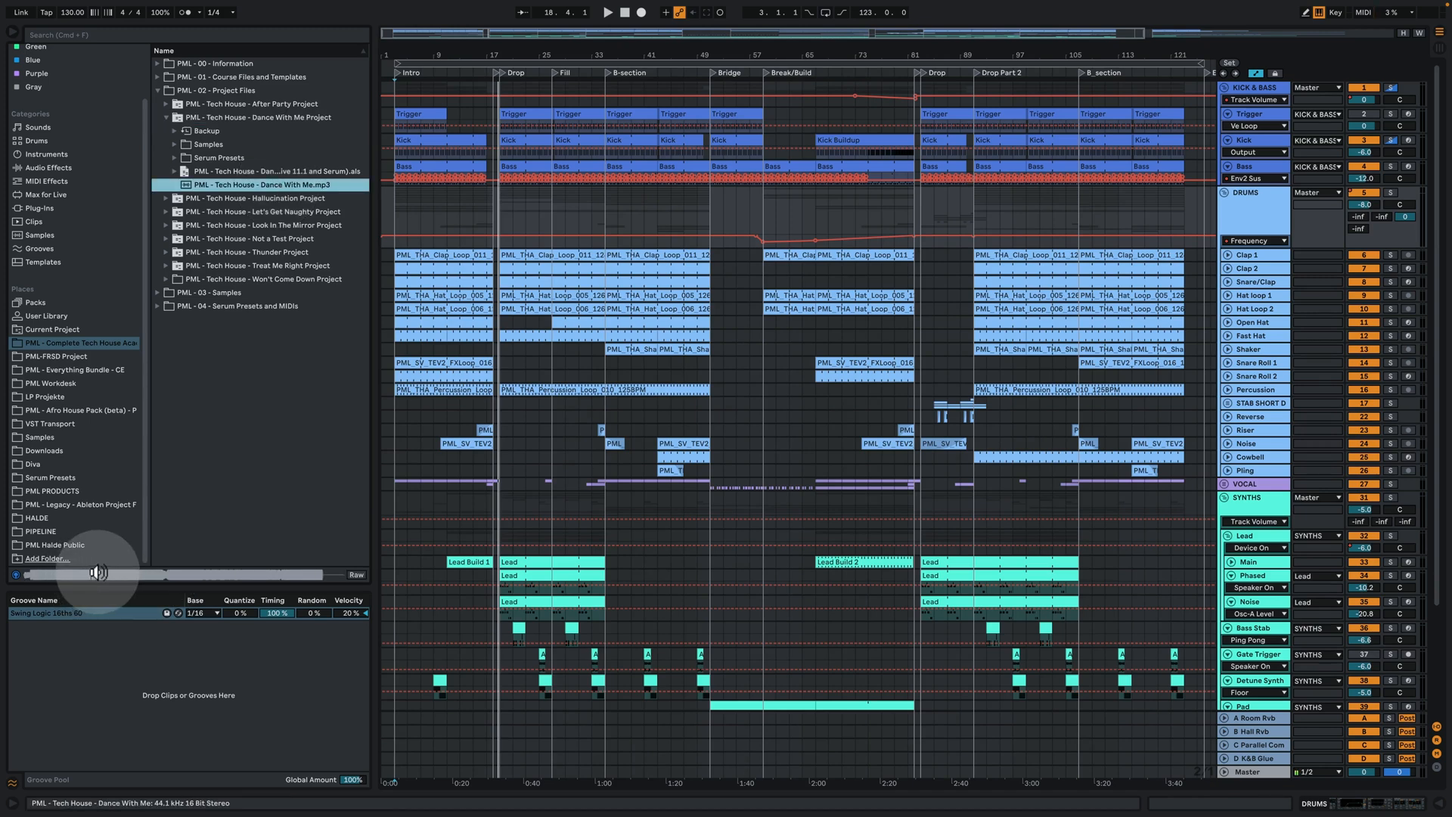
left_click(98, 572)
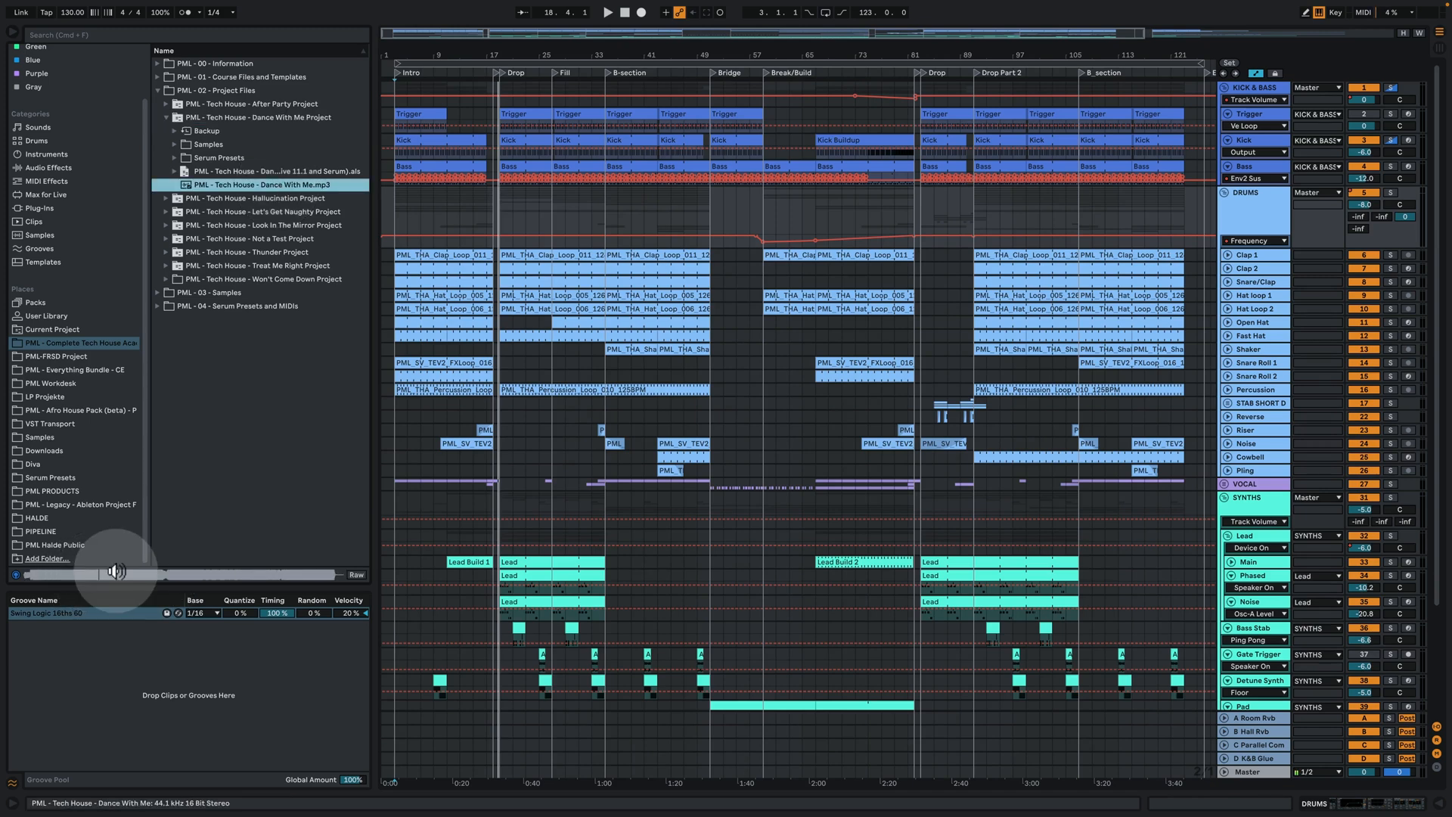
left_click(165, 574)
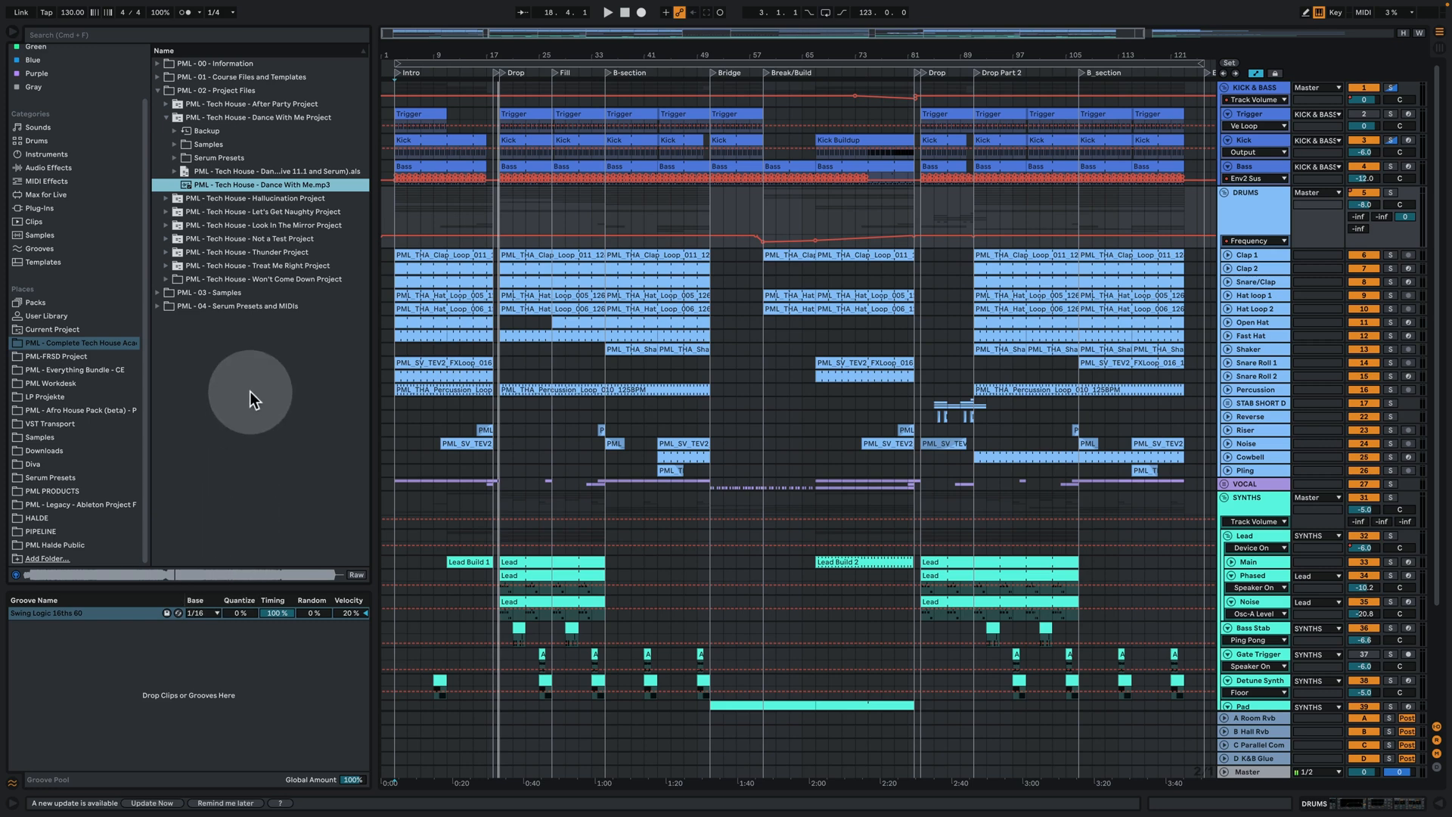
left_click(403, 285)
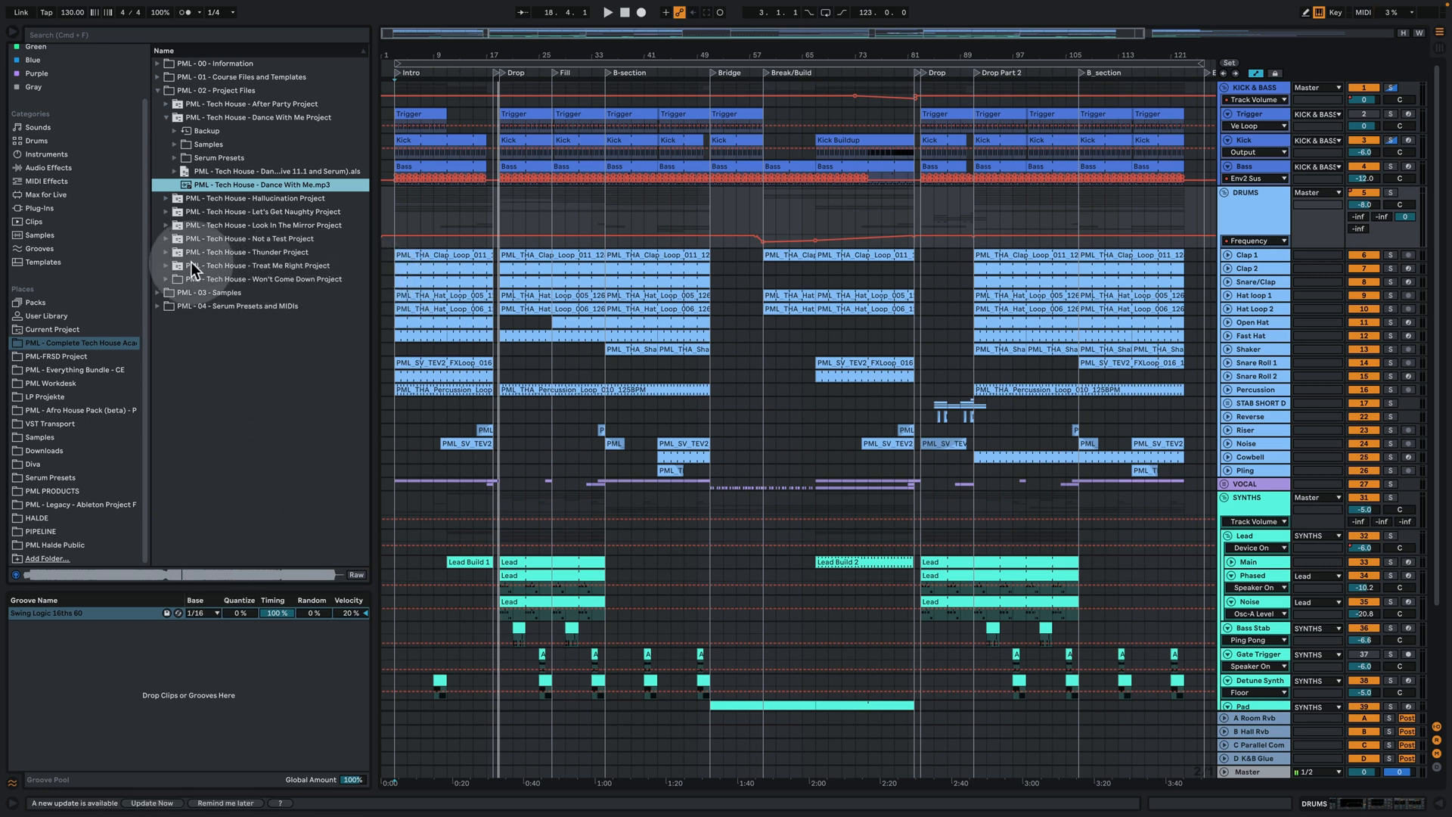
Expand the PML - Tech House - Thunder Project folder and preview PML - Tech House - Thunder.mp3 from several positions
left_click(167, 253)
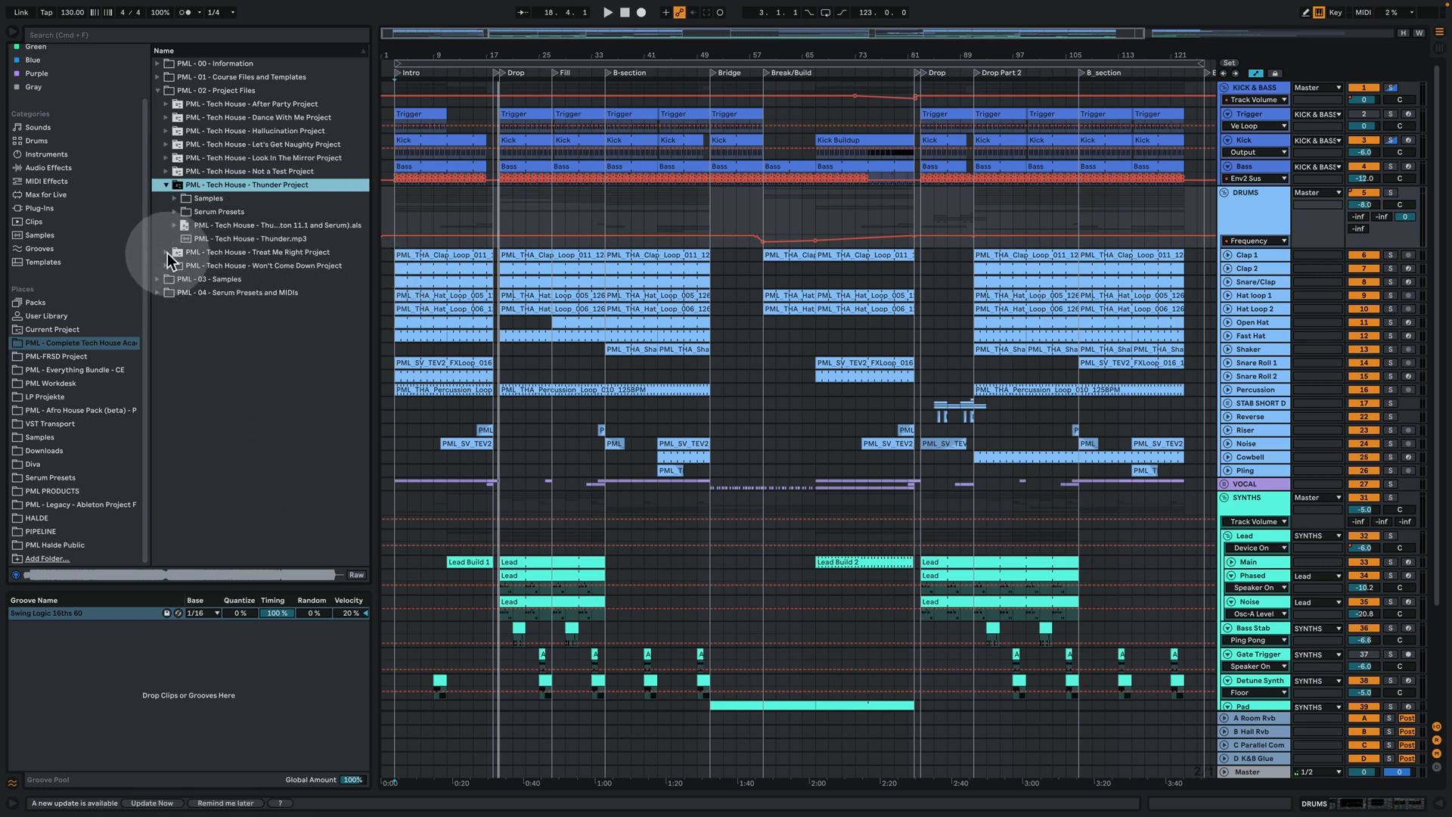
left_click(274, 239)
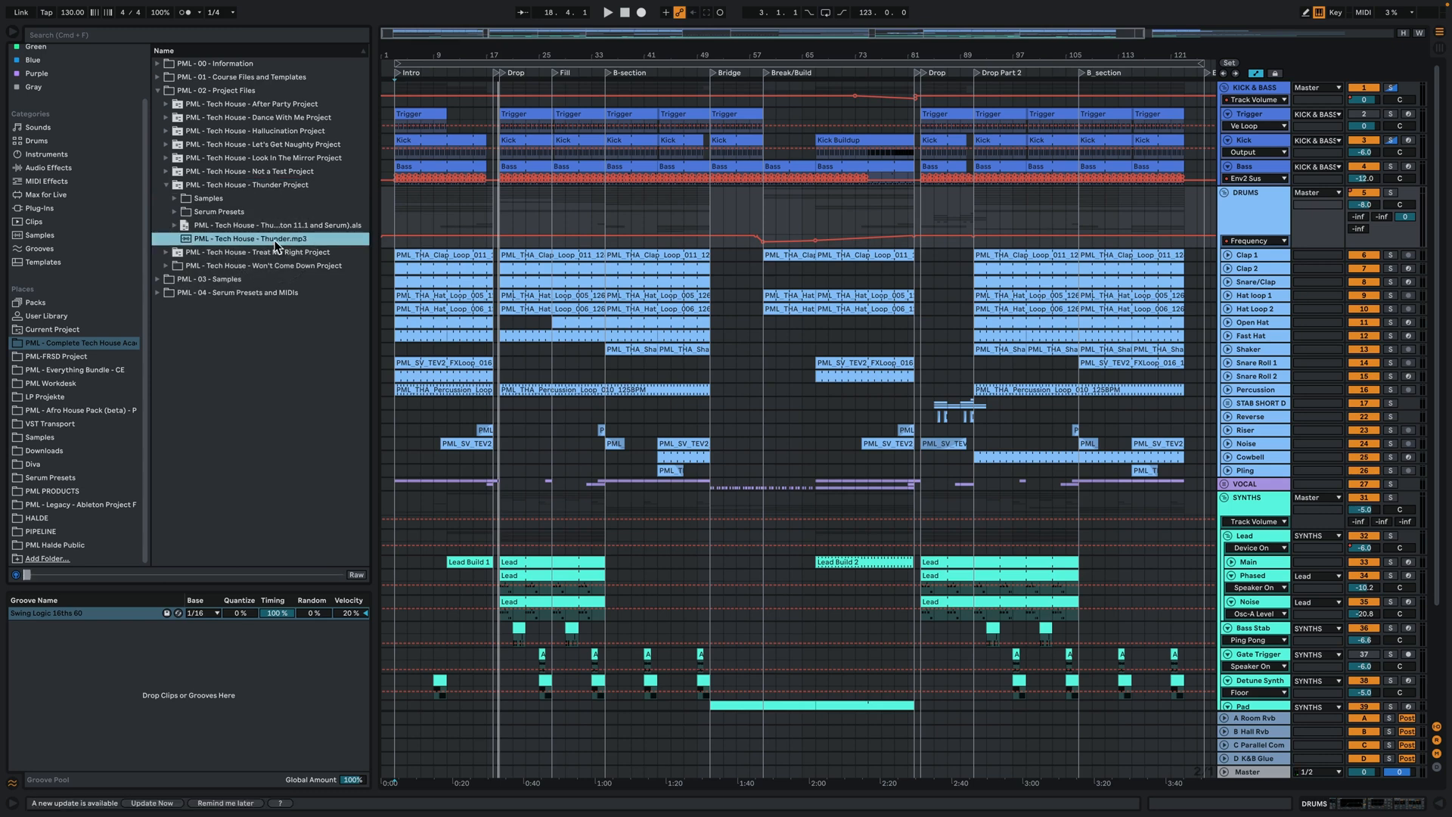
left_click(87, 575)
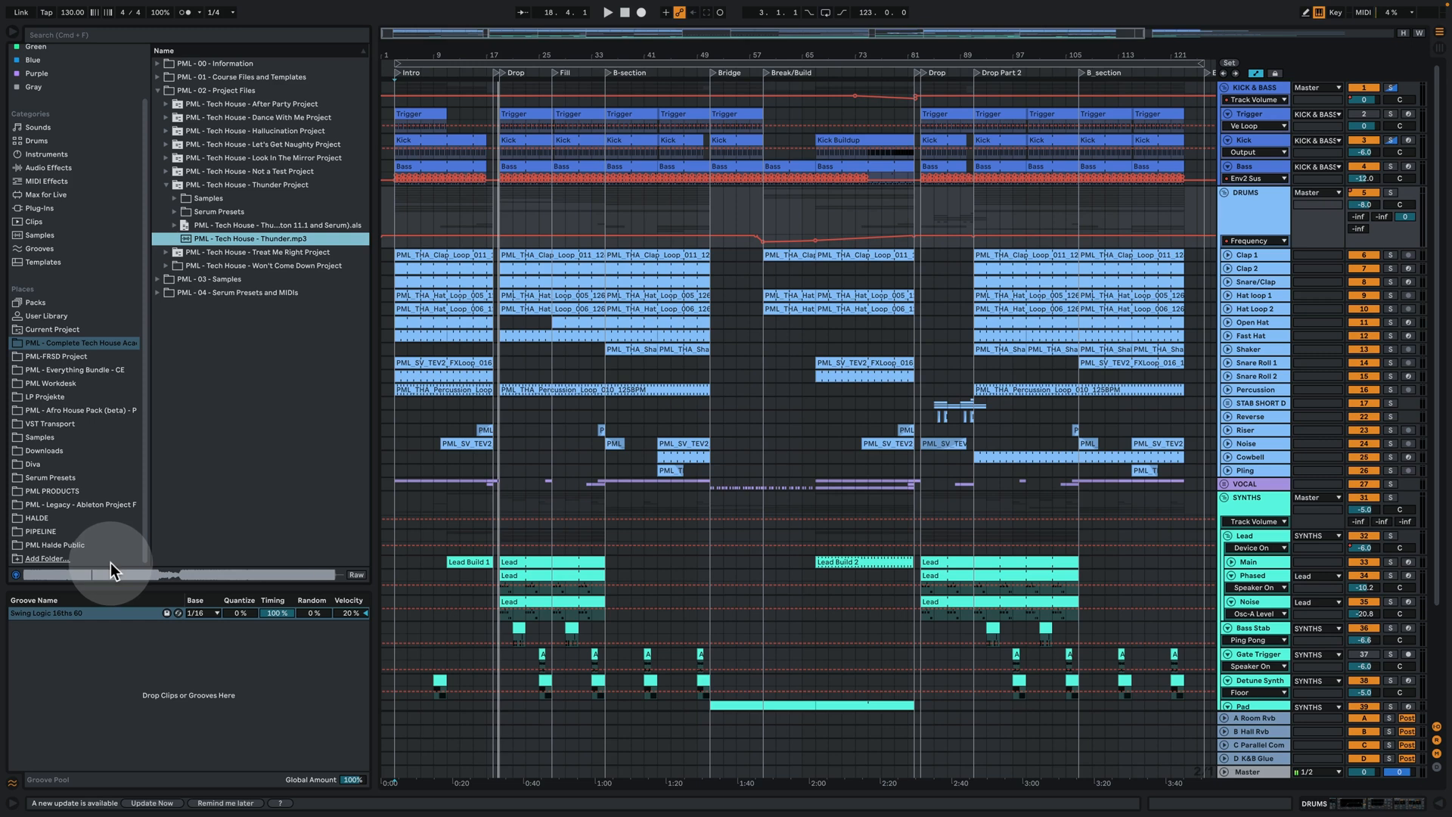
left_click(200, 575)
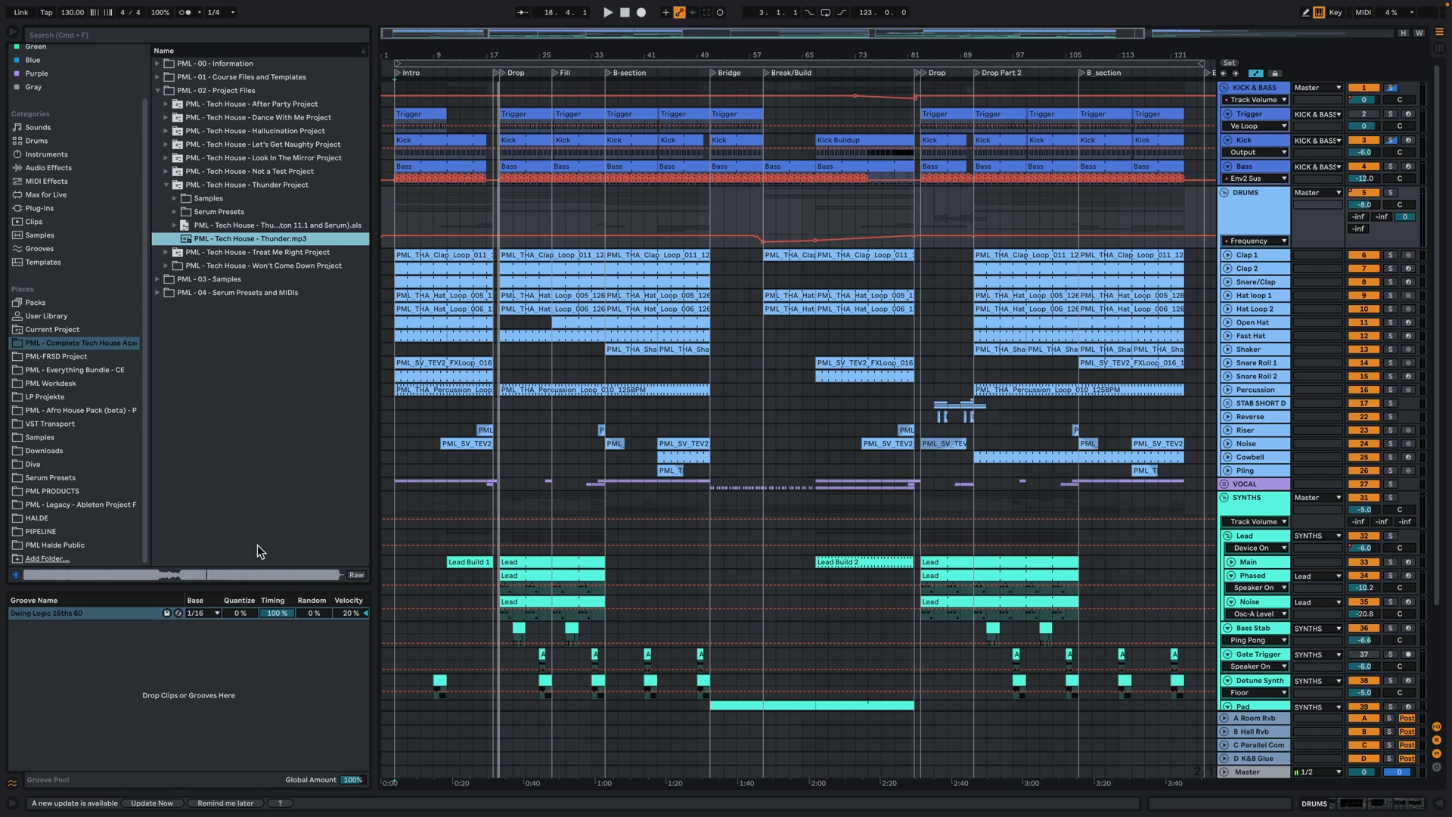
left_click(220, 574)
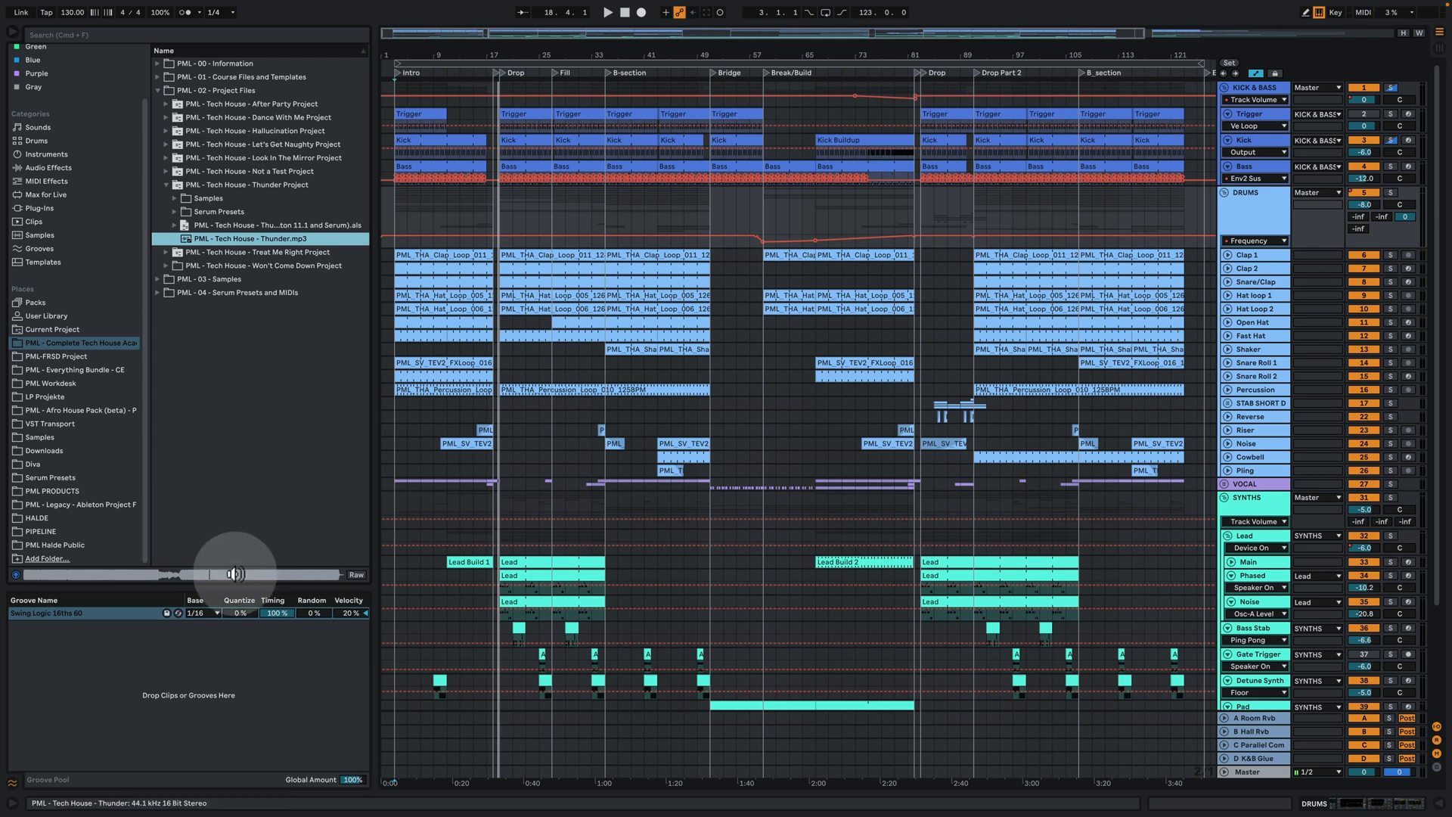
left_click(242, 574)
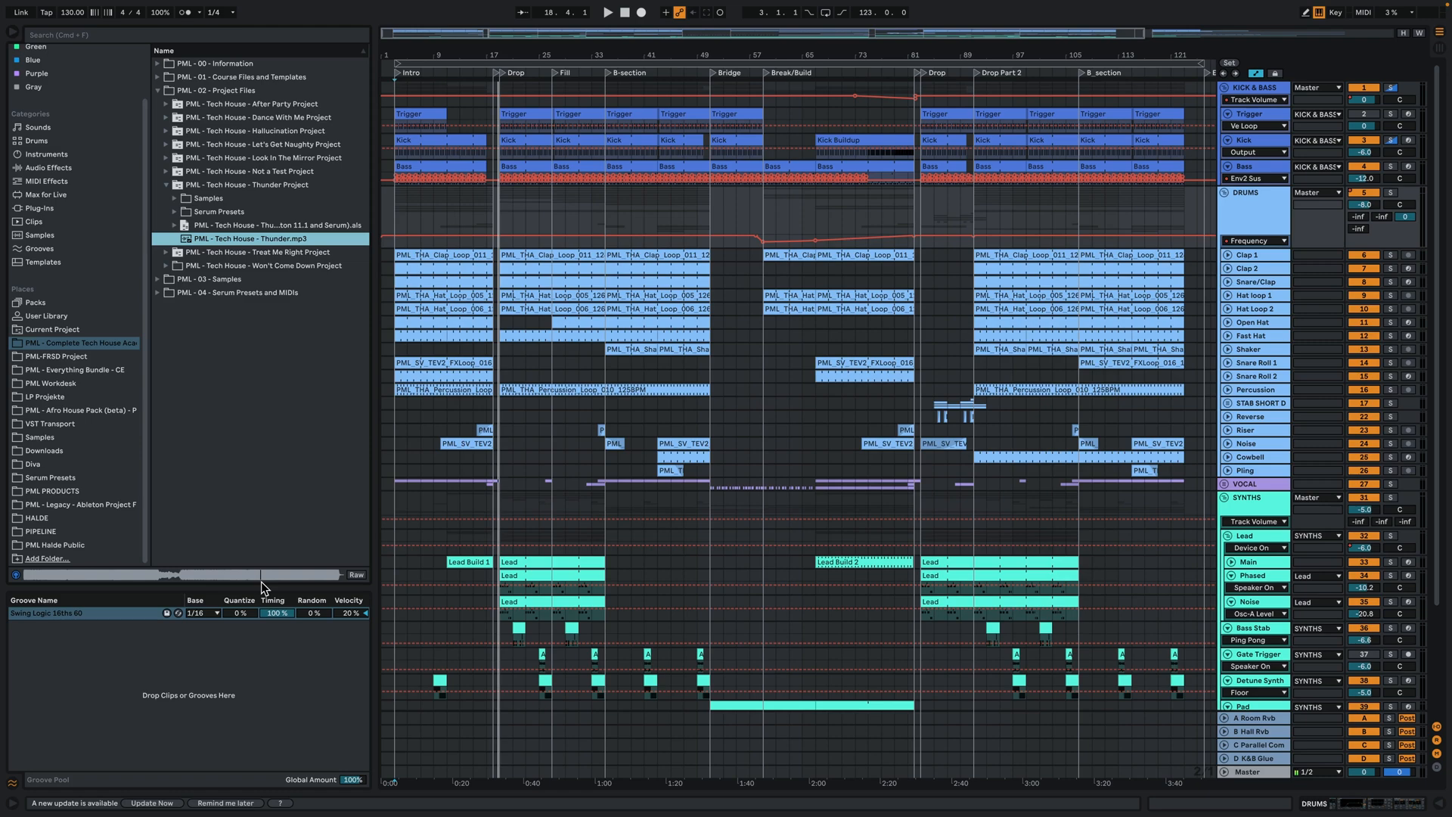
left_click(351, 561)
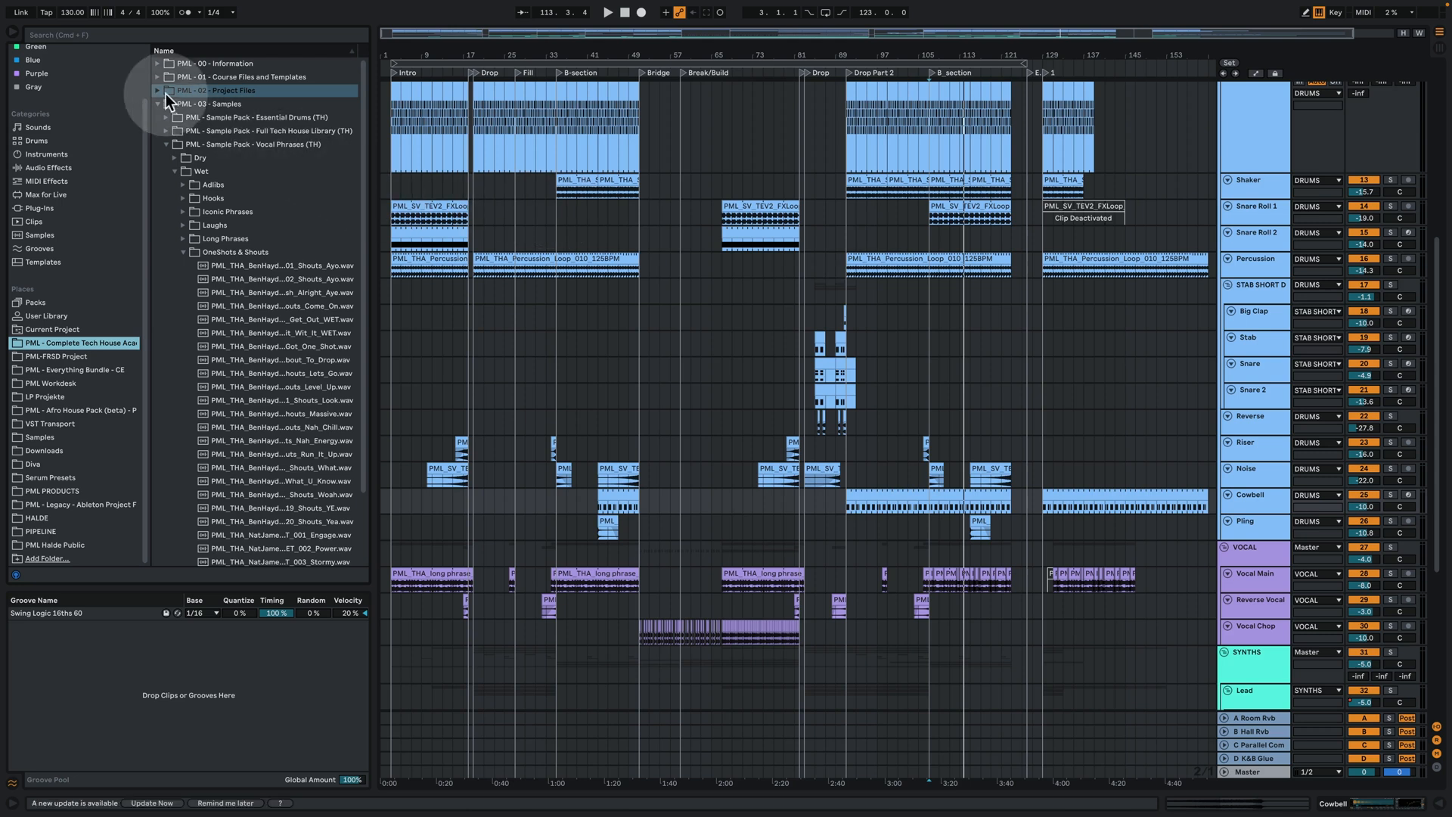
Collapse the PML - 03 - Samples folder and select PML - 01 - Course Files and Templates
left_click(182, 104)
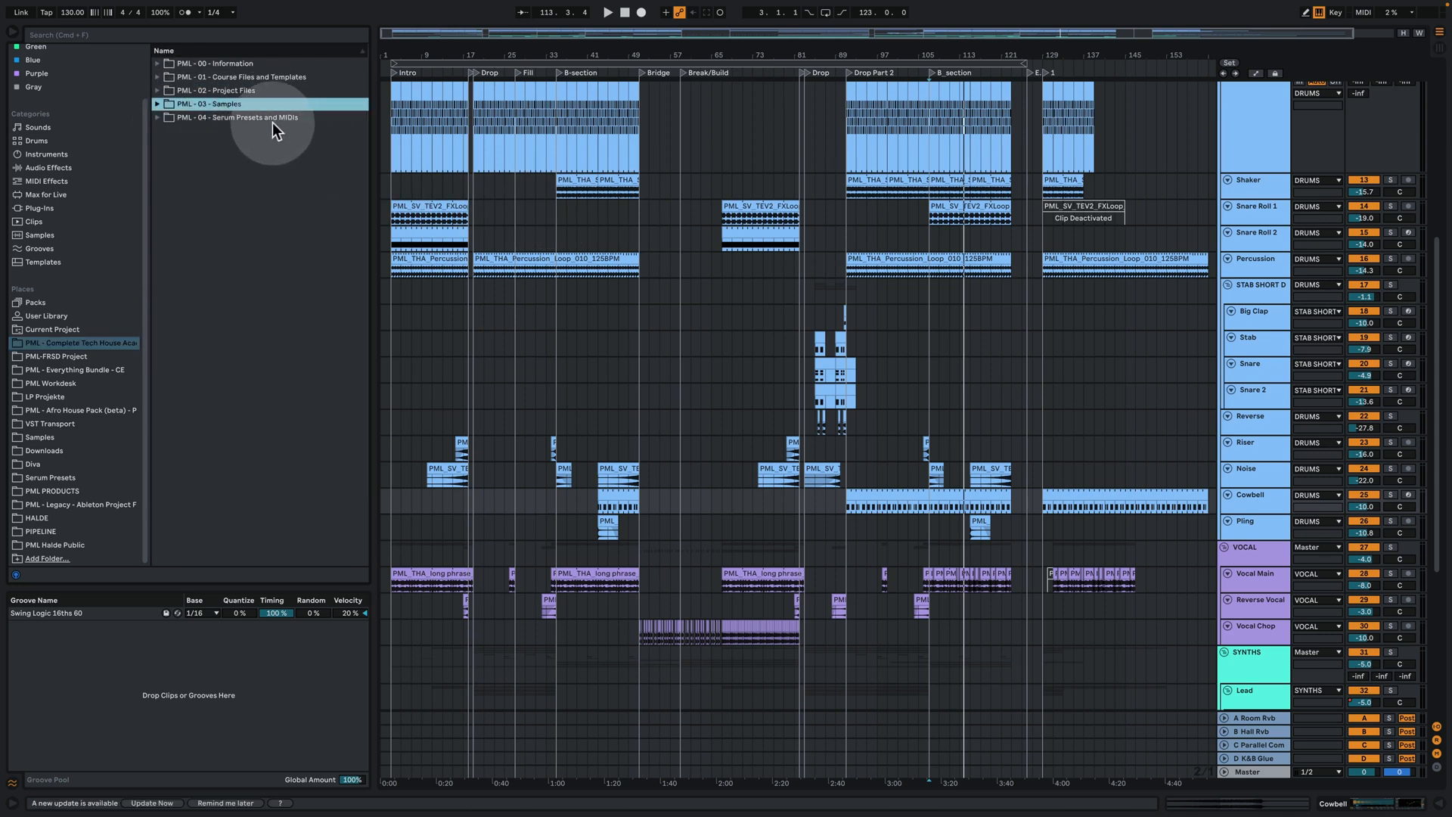
left_click(264, 79)
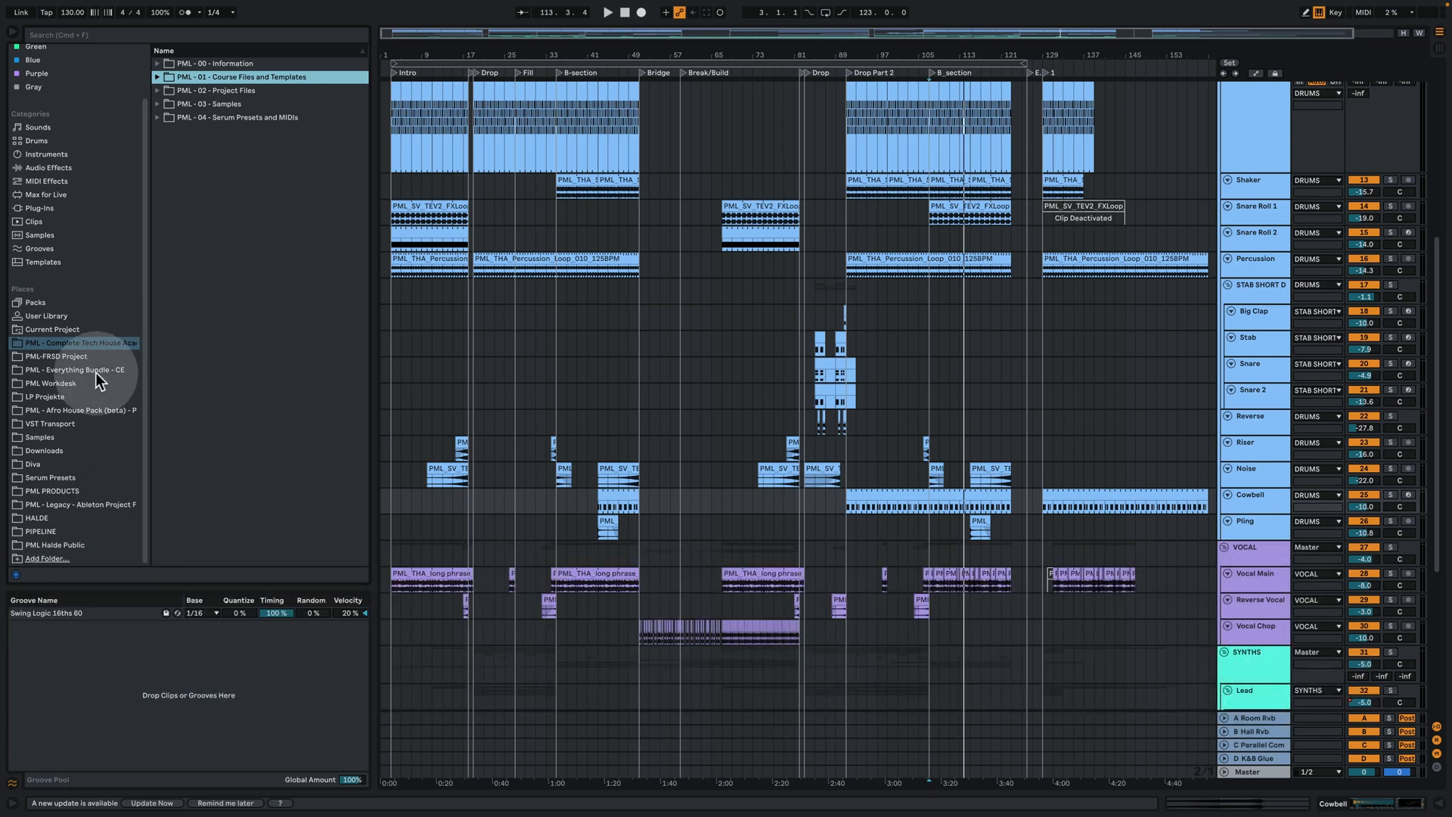
Open PML - Everything Bundle - CE and expand PML - xLegacy down to the PML Racks folder in Rack Attack Vol. 1
left_click(95, 372)
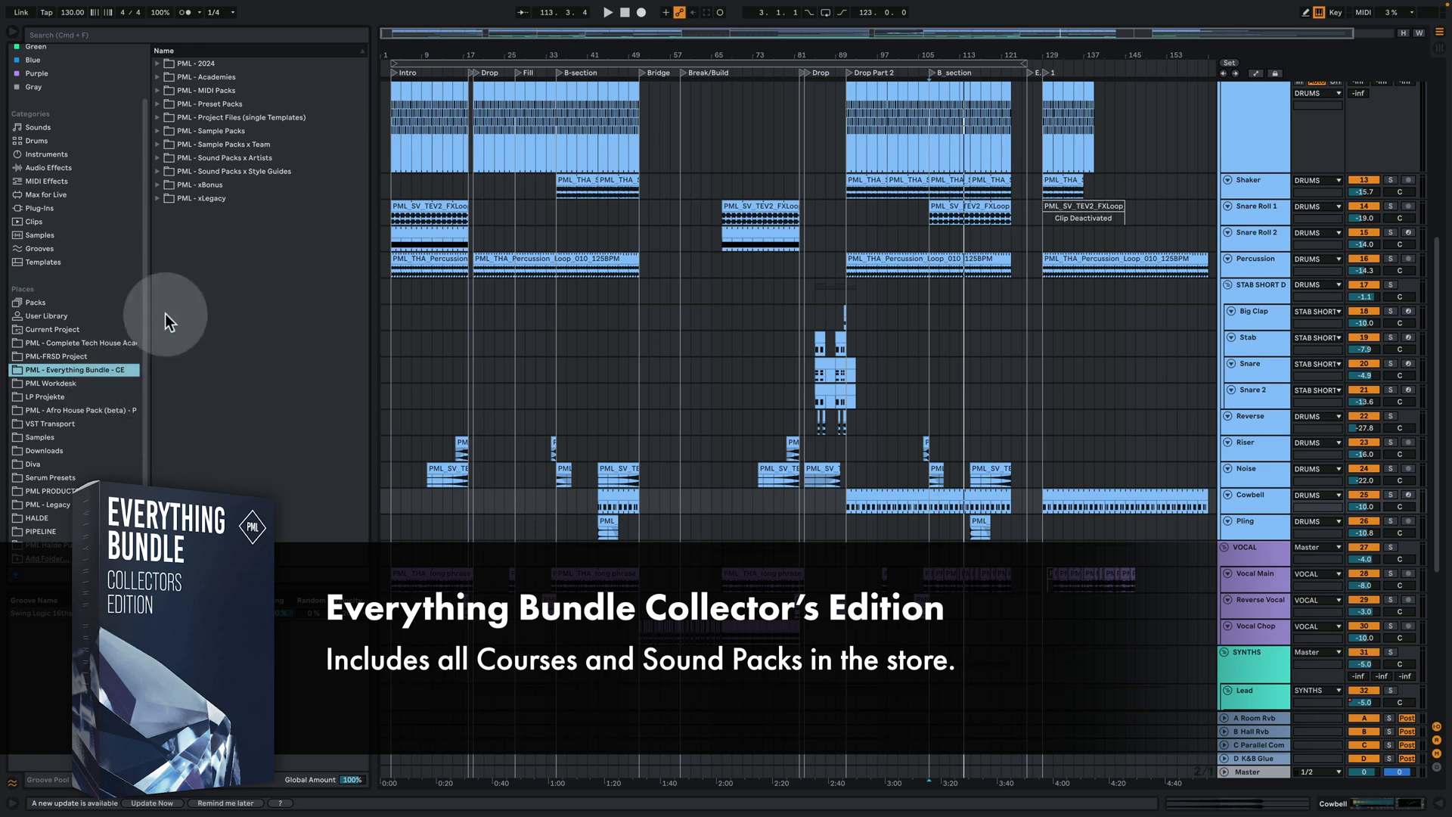
left_click(157, 198)
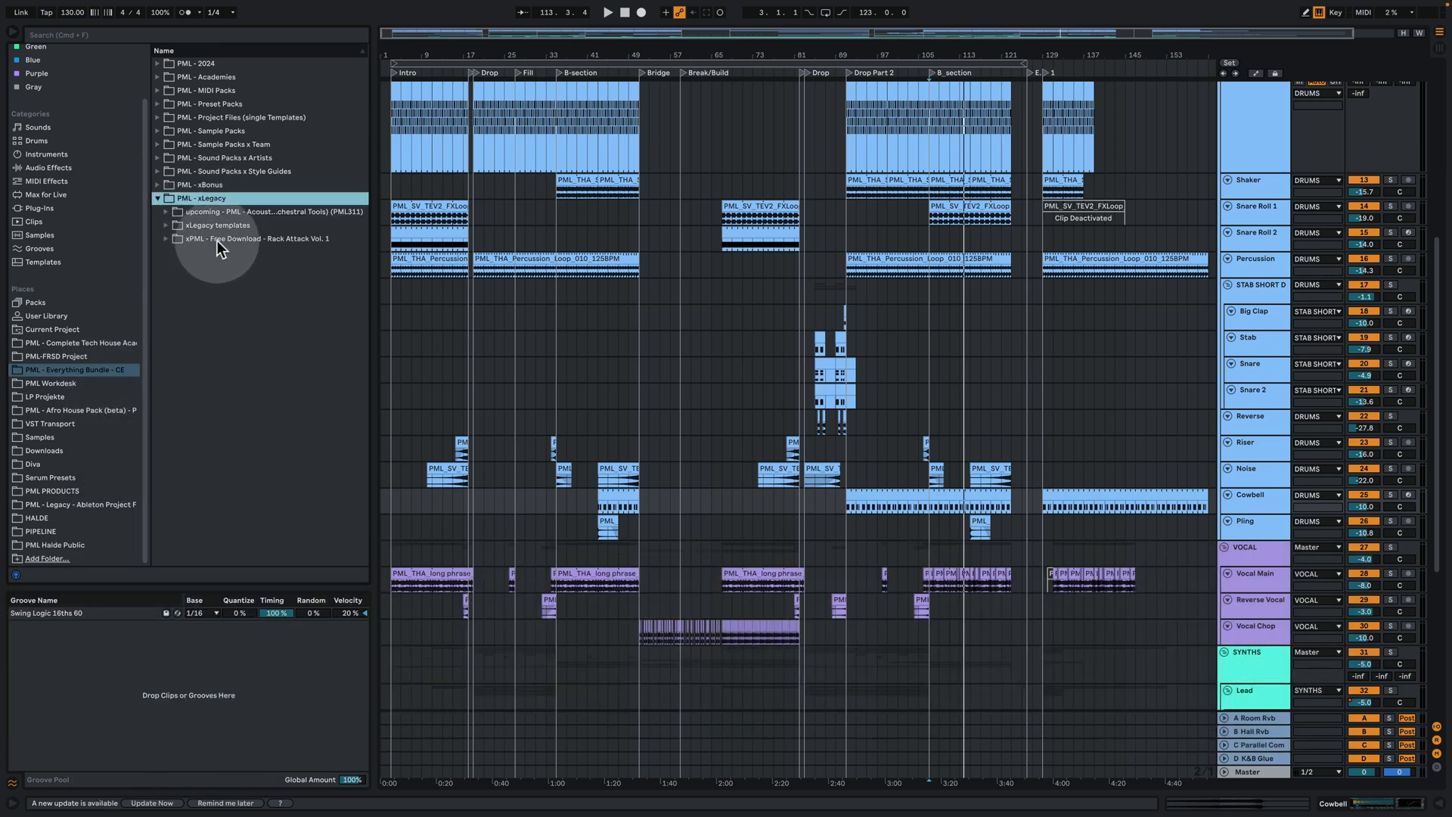
left_click(198, 239)
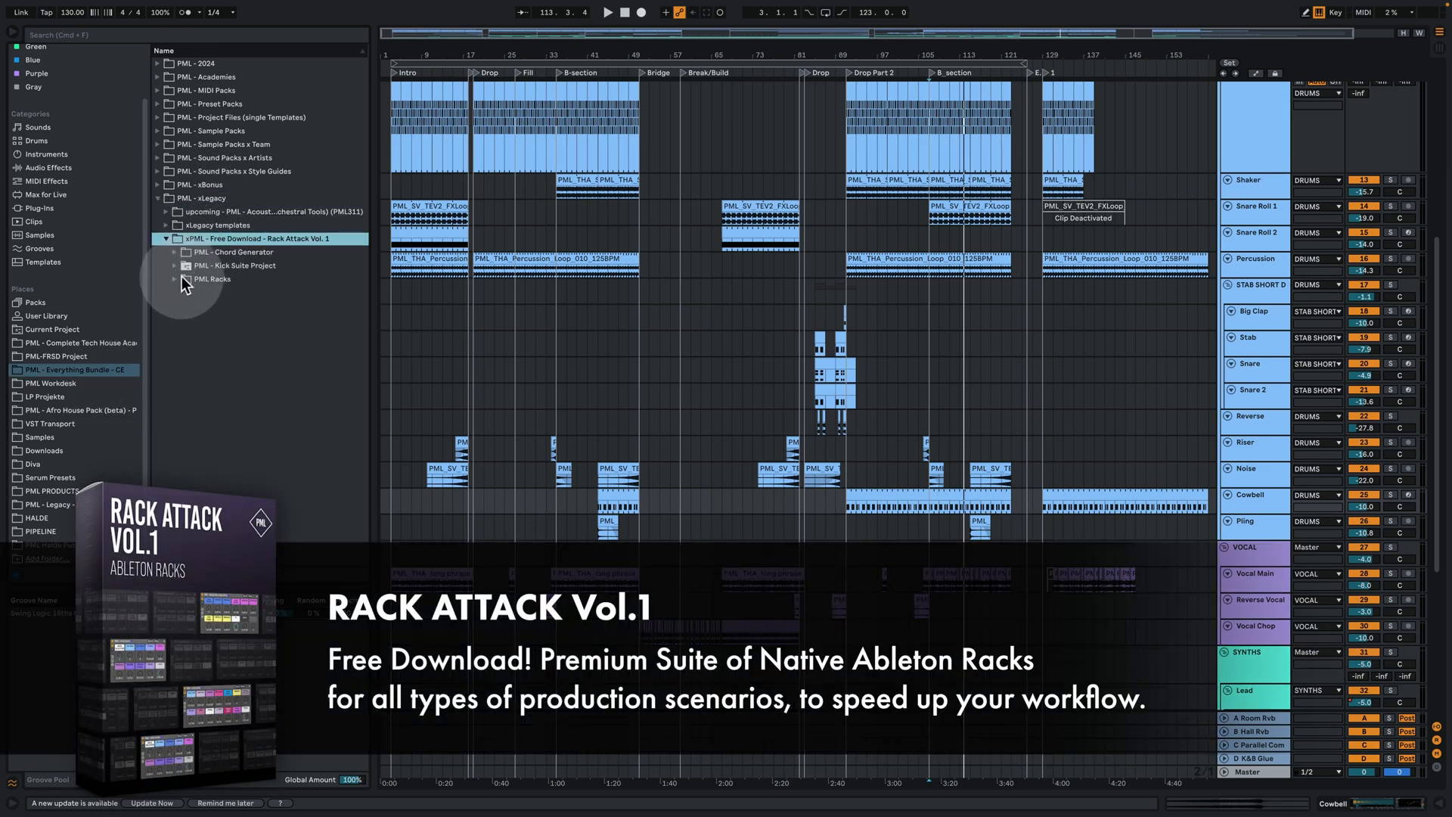
left_click(182, 278)
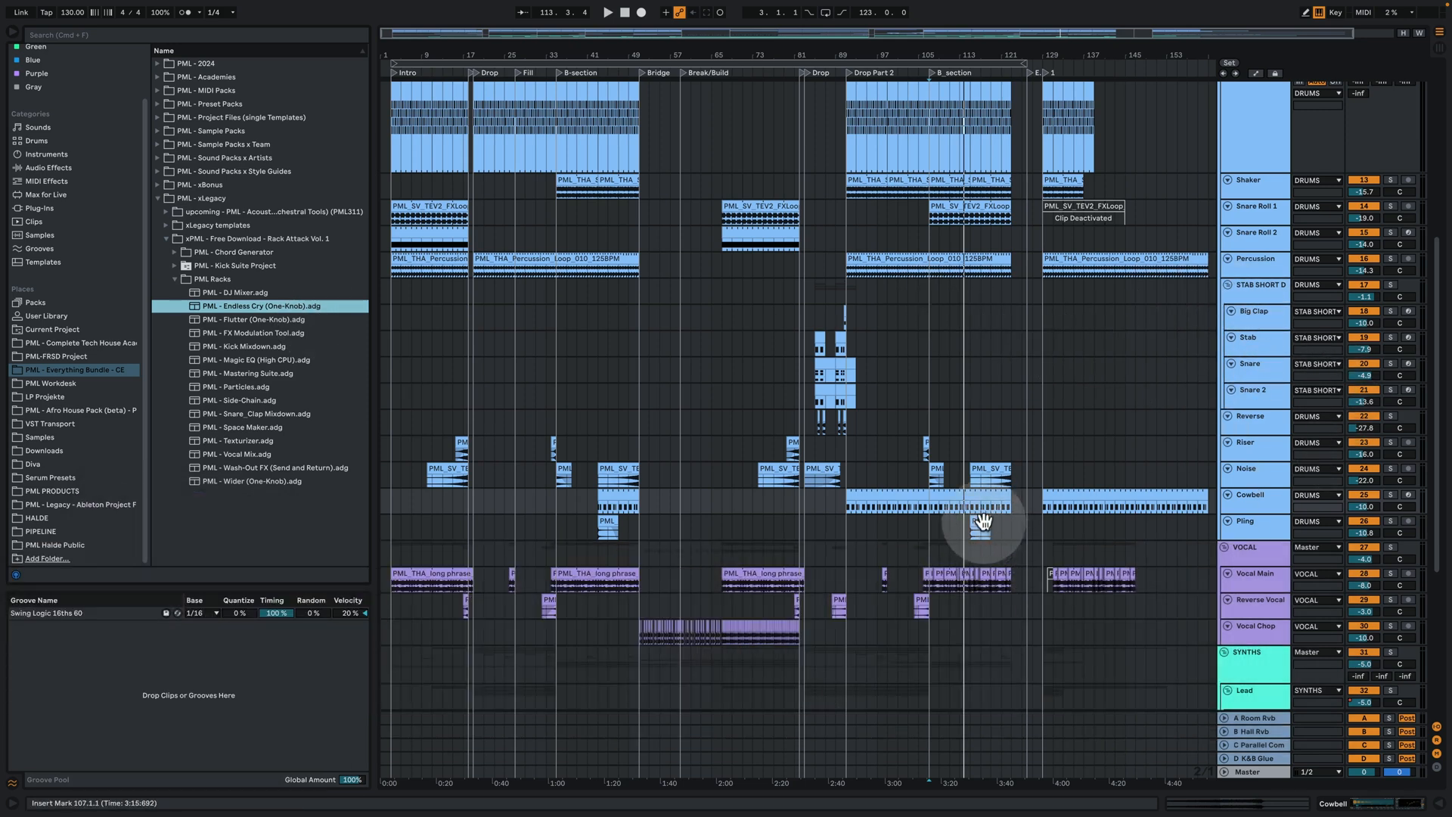
scroll(1010, 509, "up", 10)
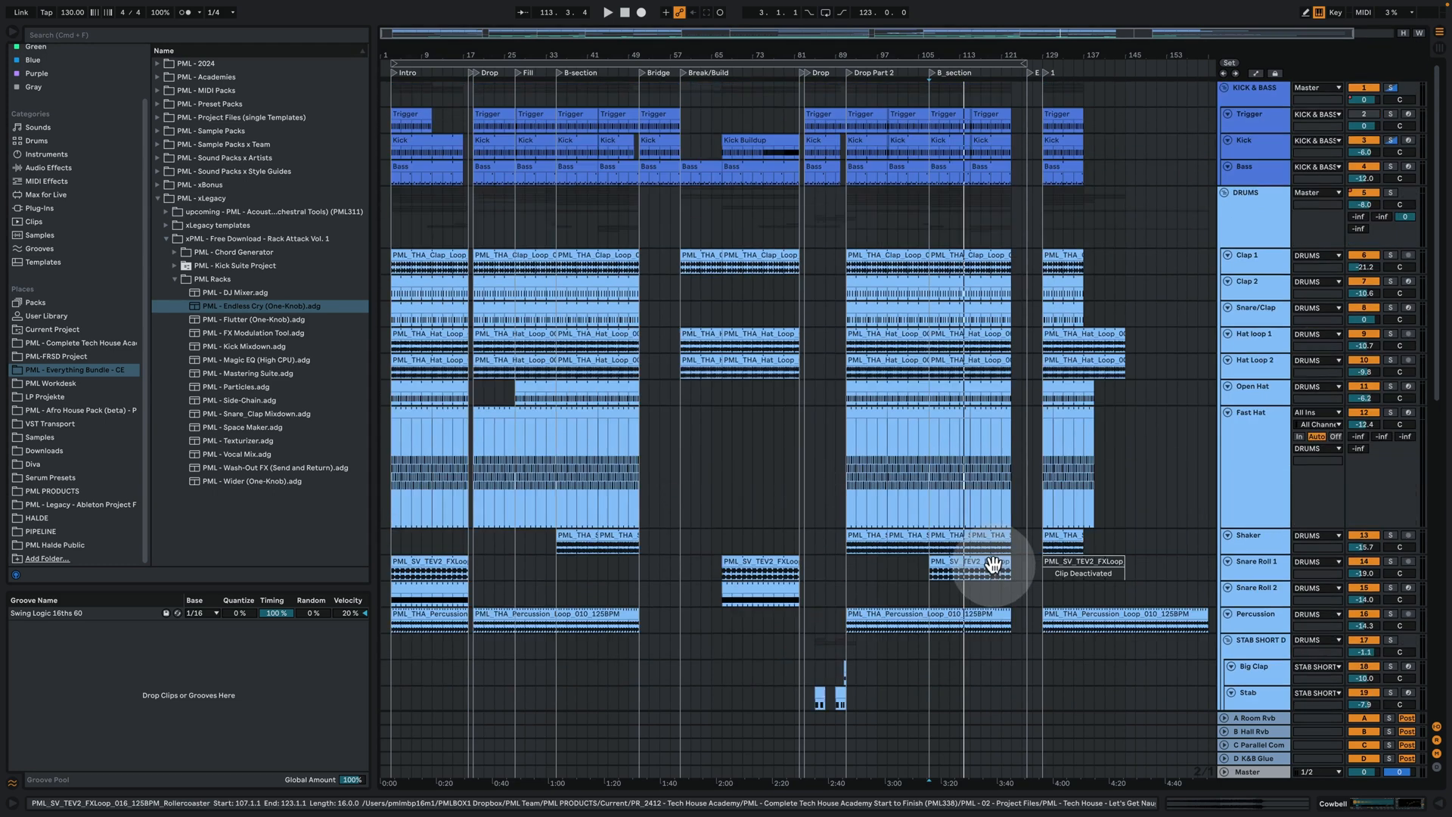
mouse_move(669, 56)
left_mouse_down()
mouse_move(669, 84)
mouse_move(669, 56)
left_mouse_up()
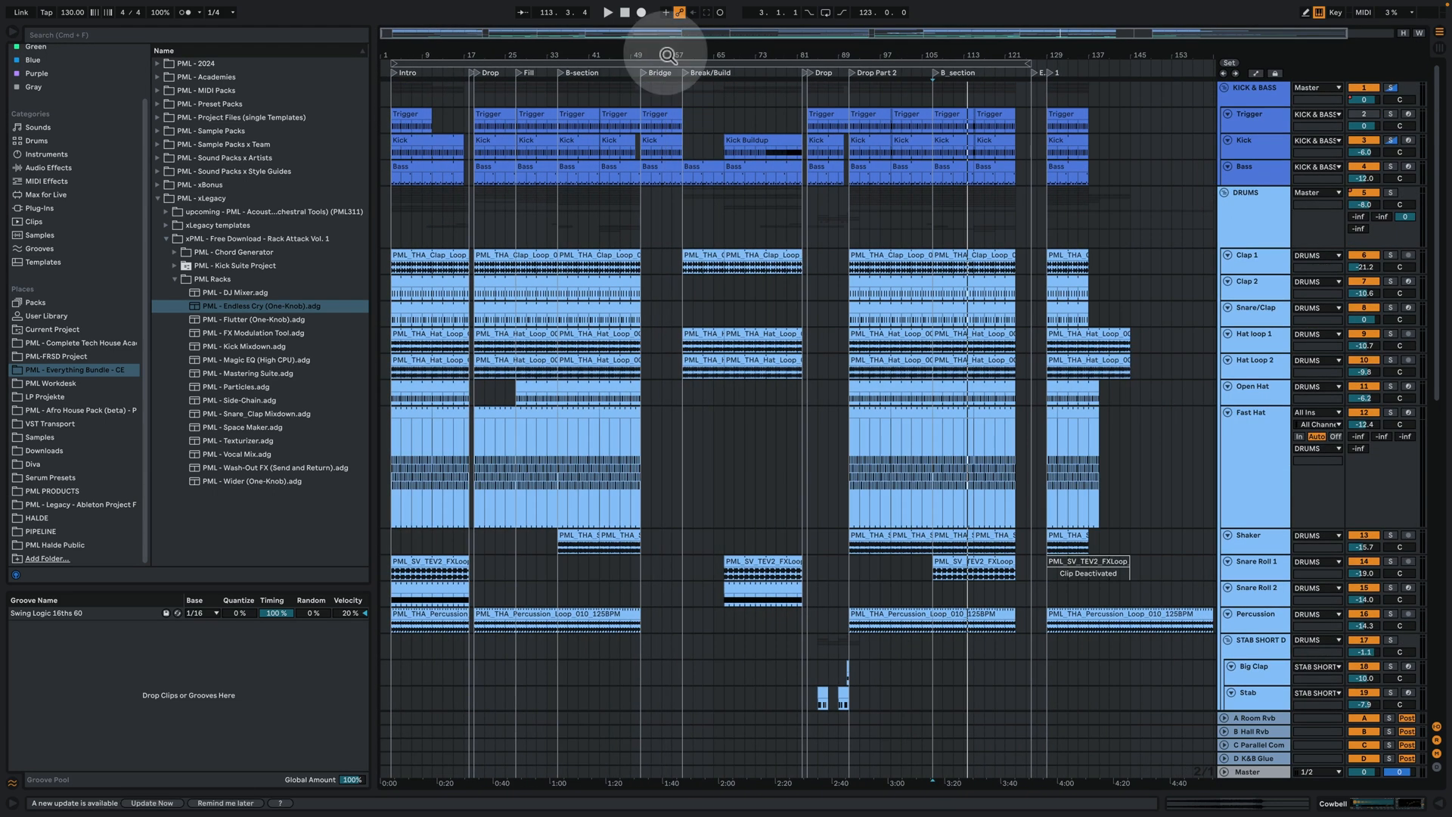
Toggle the arrangement's automation lanes and expand the VOCAL group to show its tracks
left_click(393, 93)
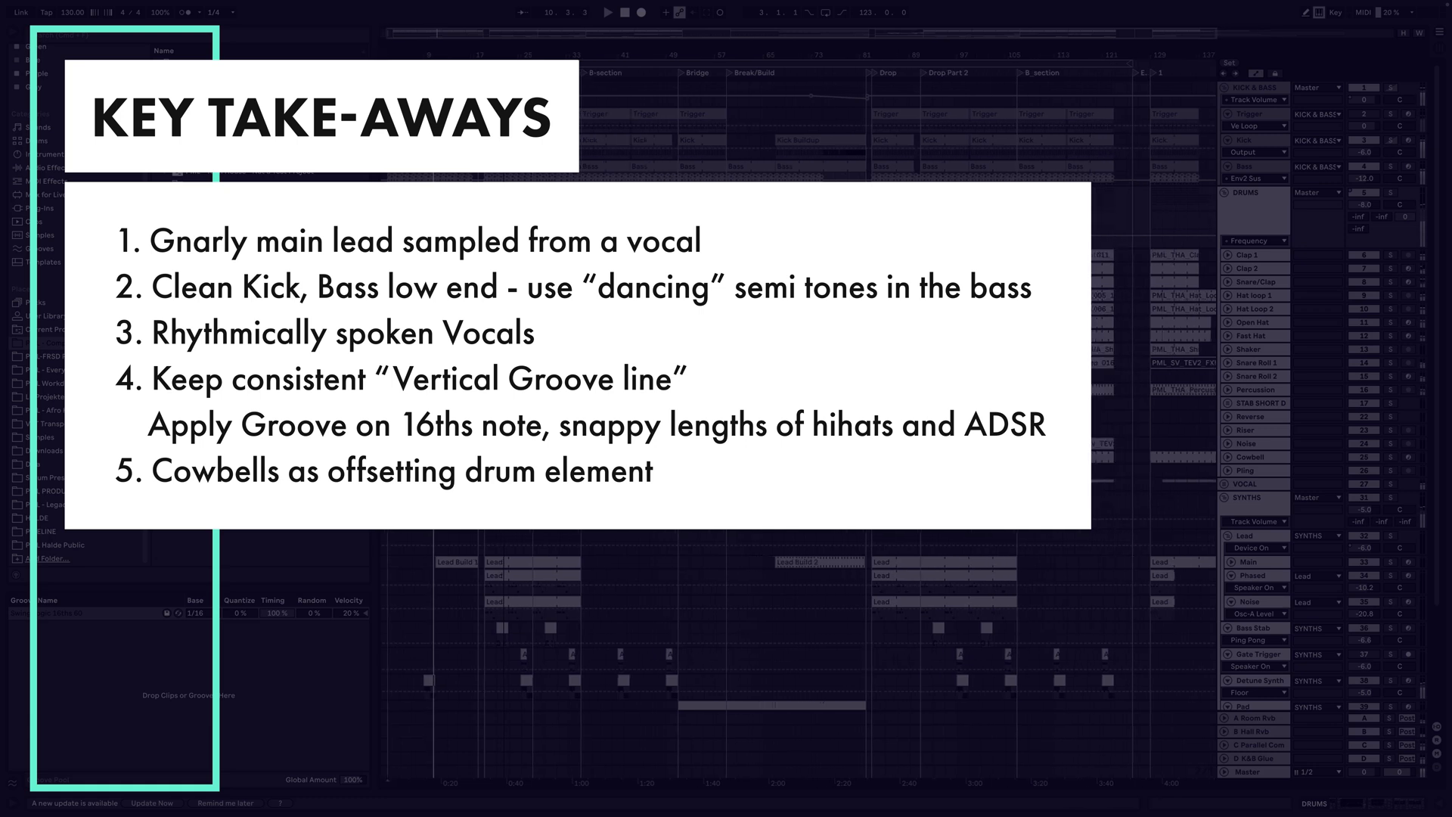
left_click(1255, 75)
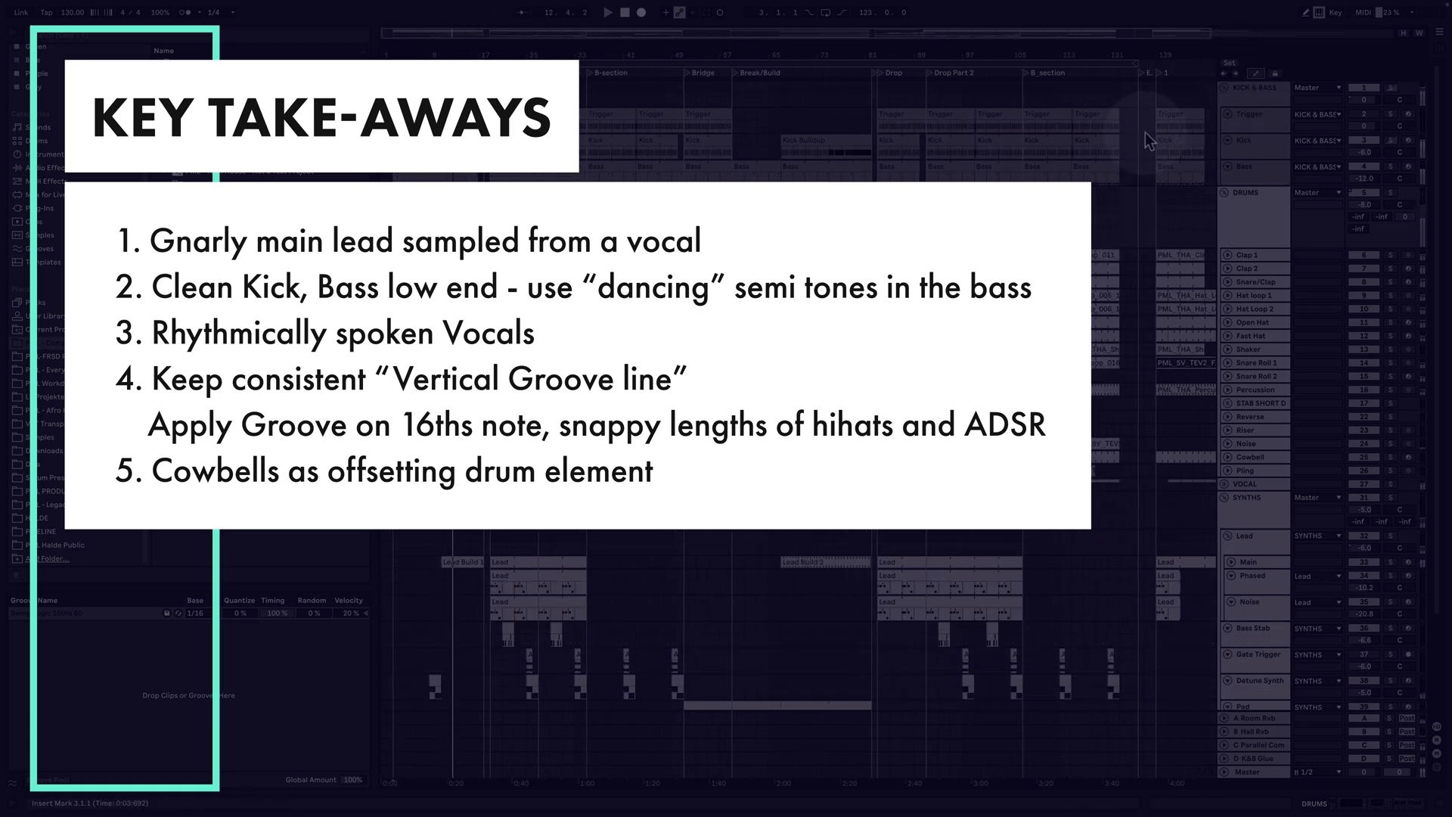
left_click(1255, 74)
scroll(1066, 340, "down", 3)
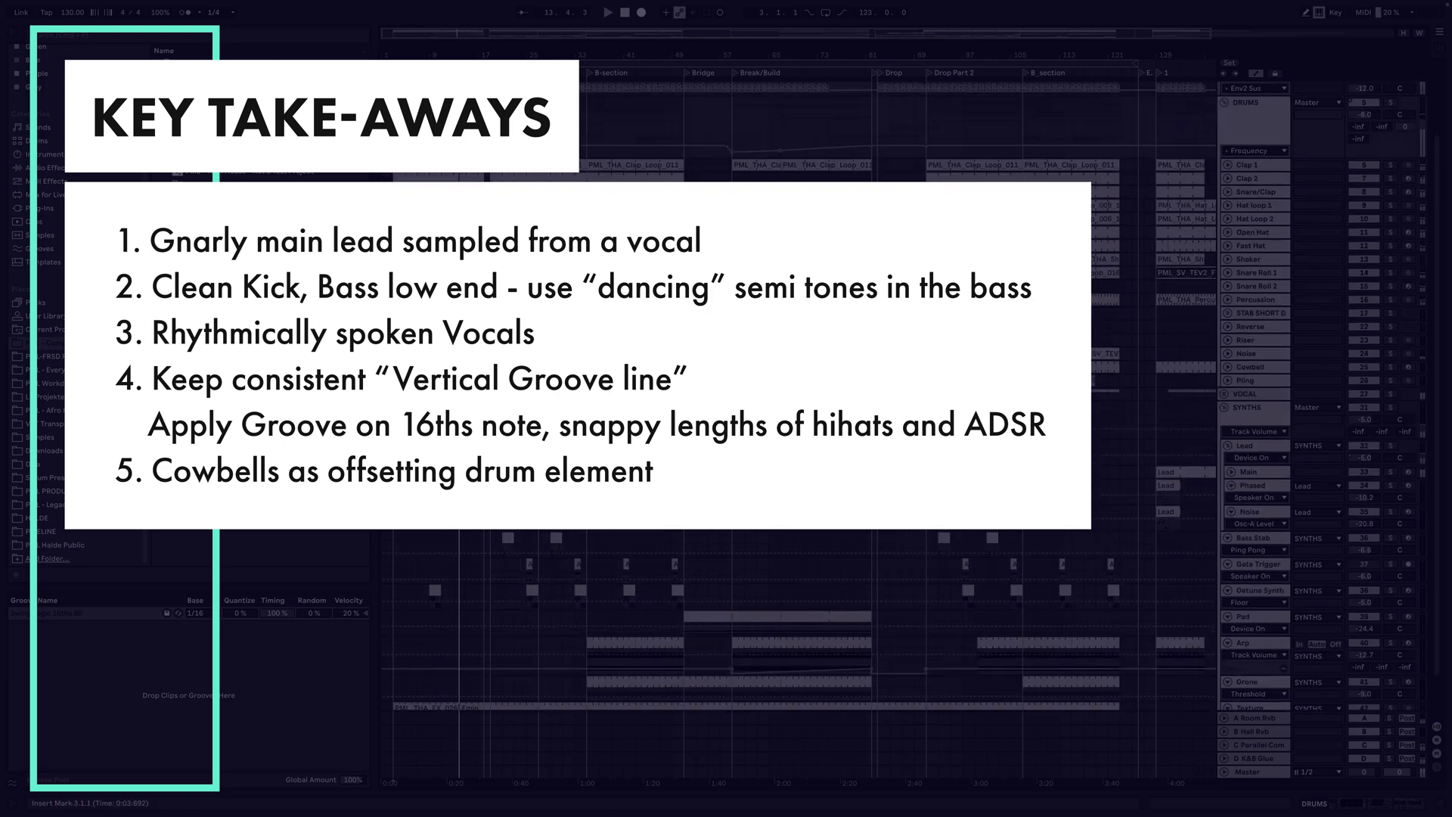
scroll(1066, 340, "down", 2)
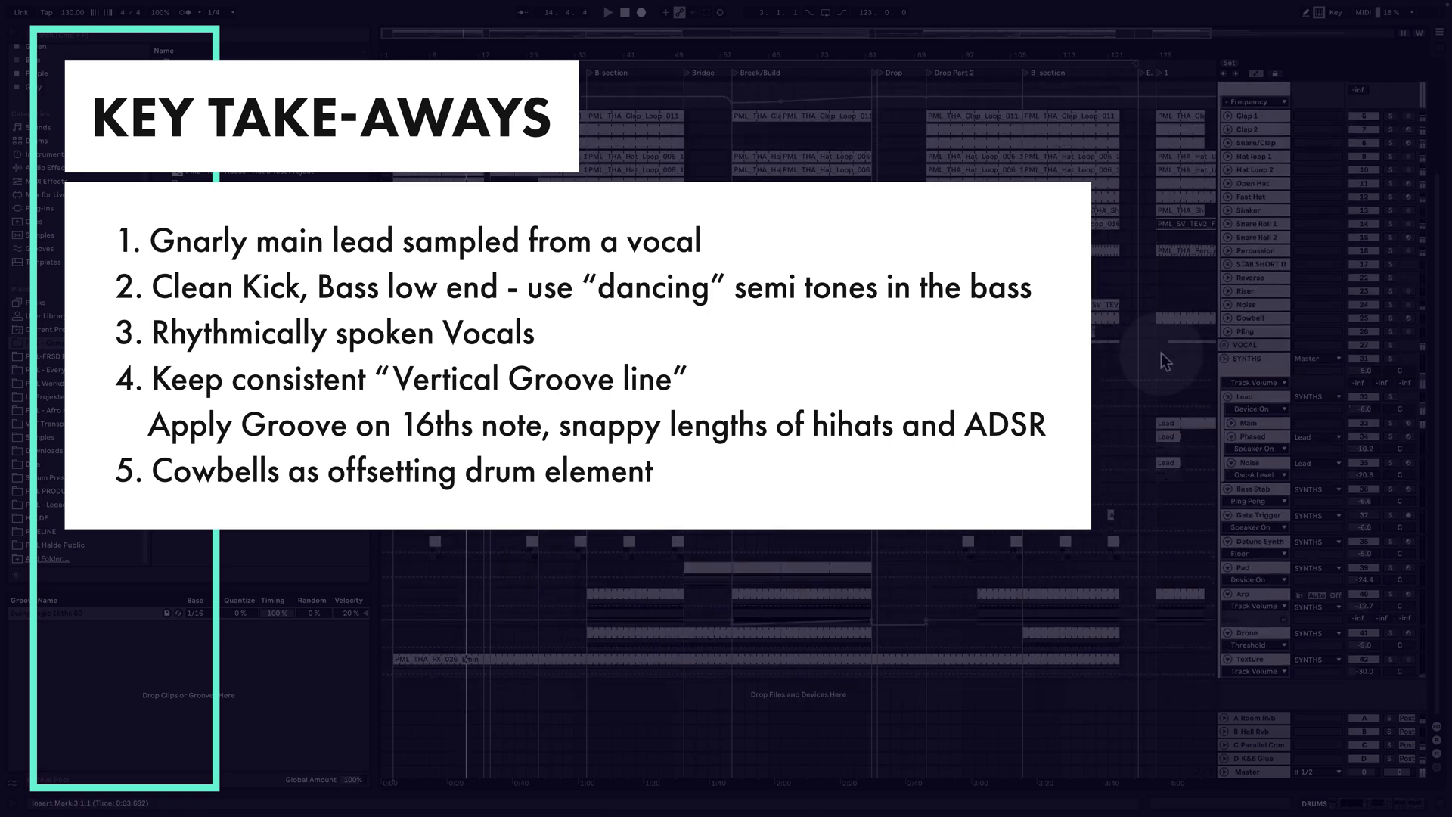
left_click(1223, 345)
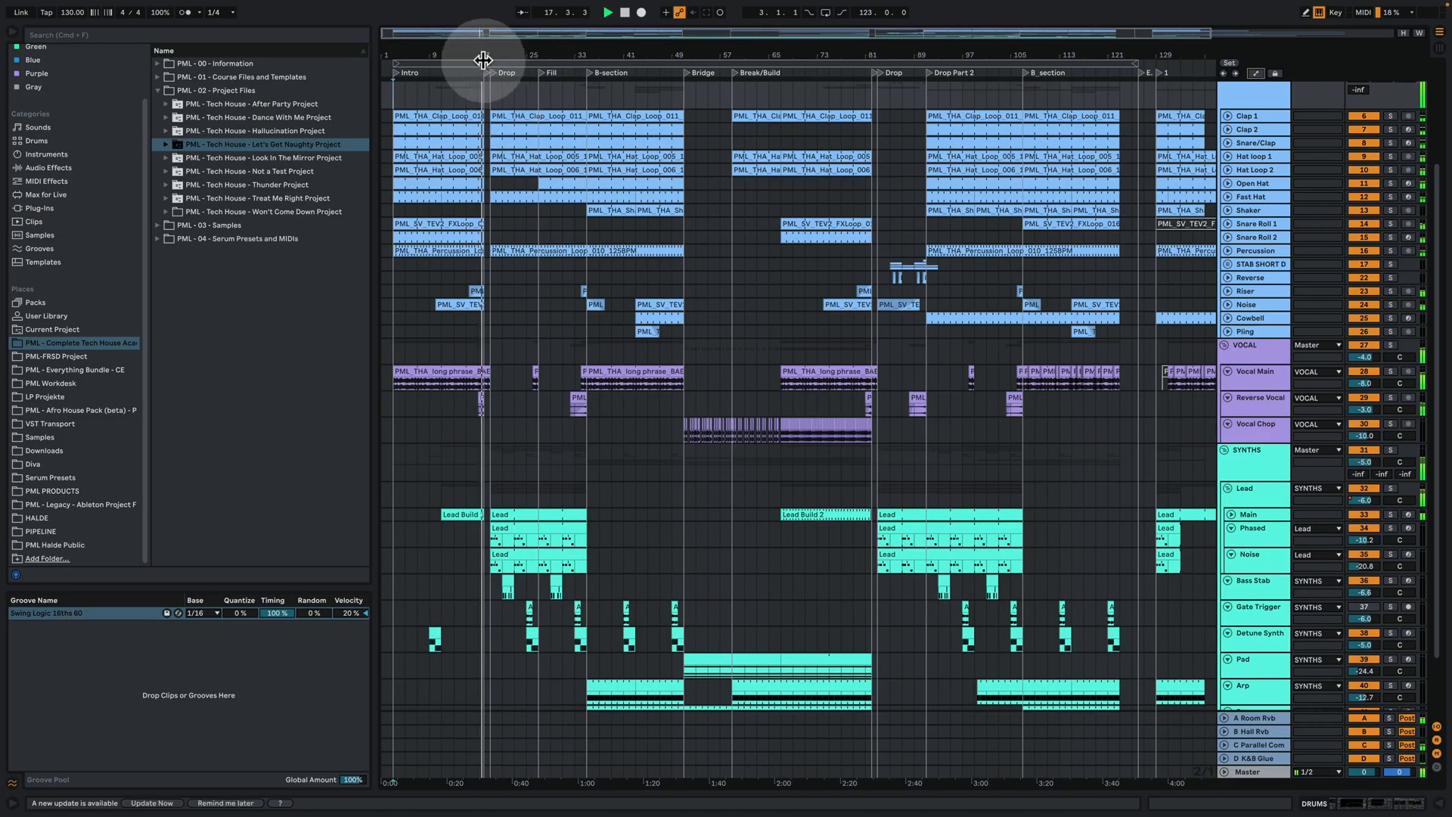
Follow playback through the Drop and Fill, unfold the Open Hat track and show its devices
left_click_drag(483, 61, 551, 49)
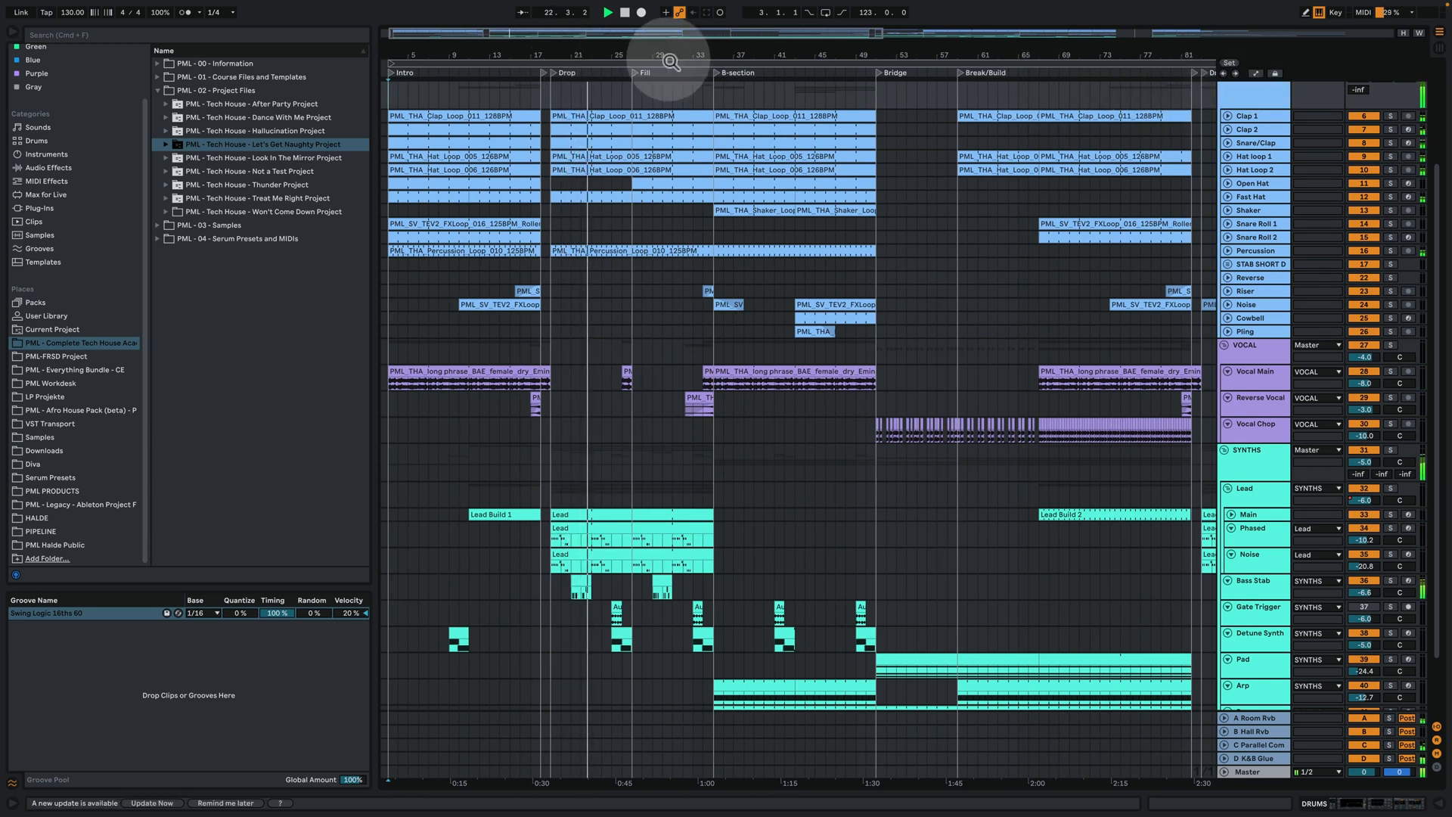
left_click_drag(599, 49, 642, 51)
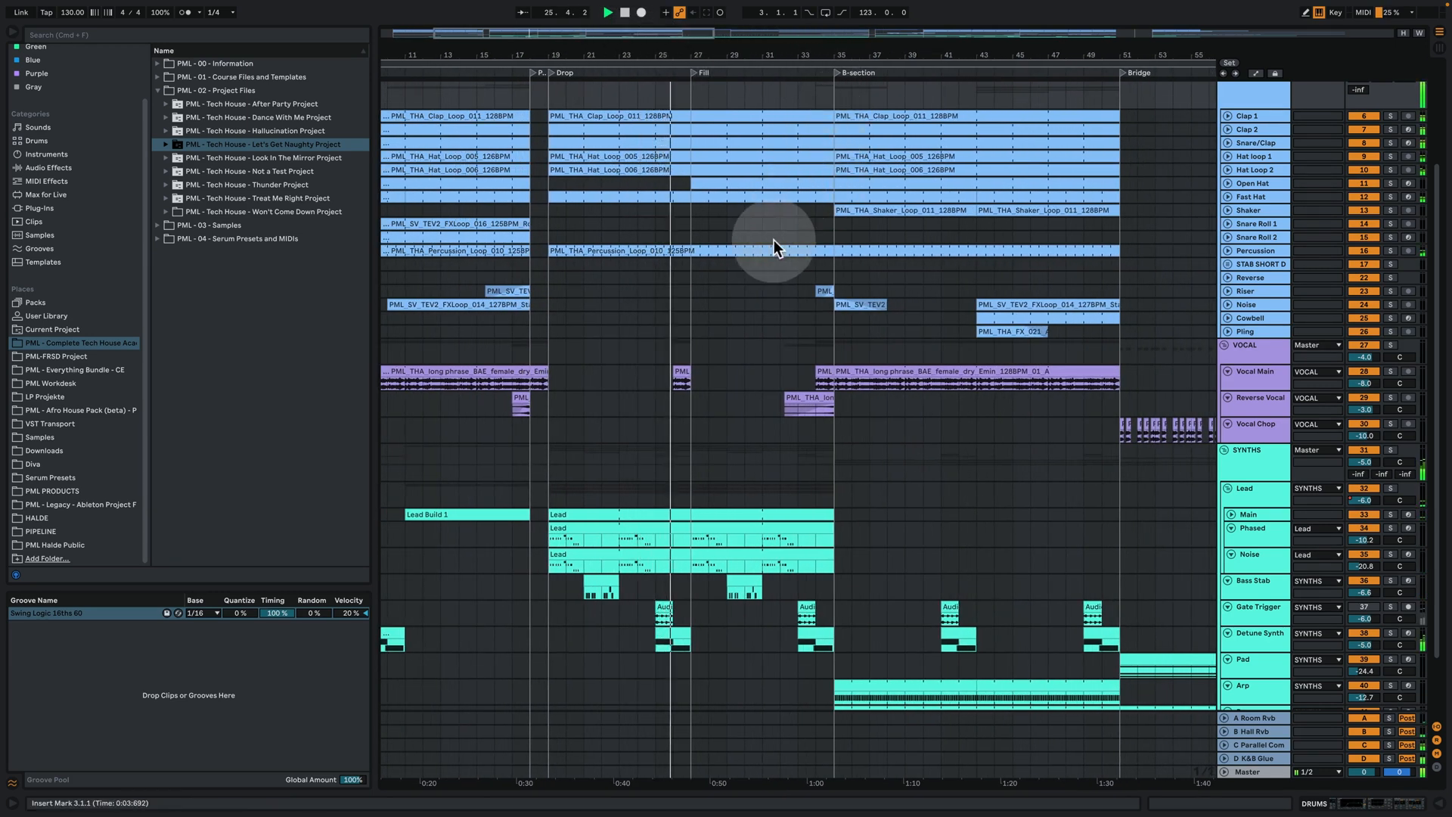
scroll(773, 238, "up", 3)
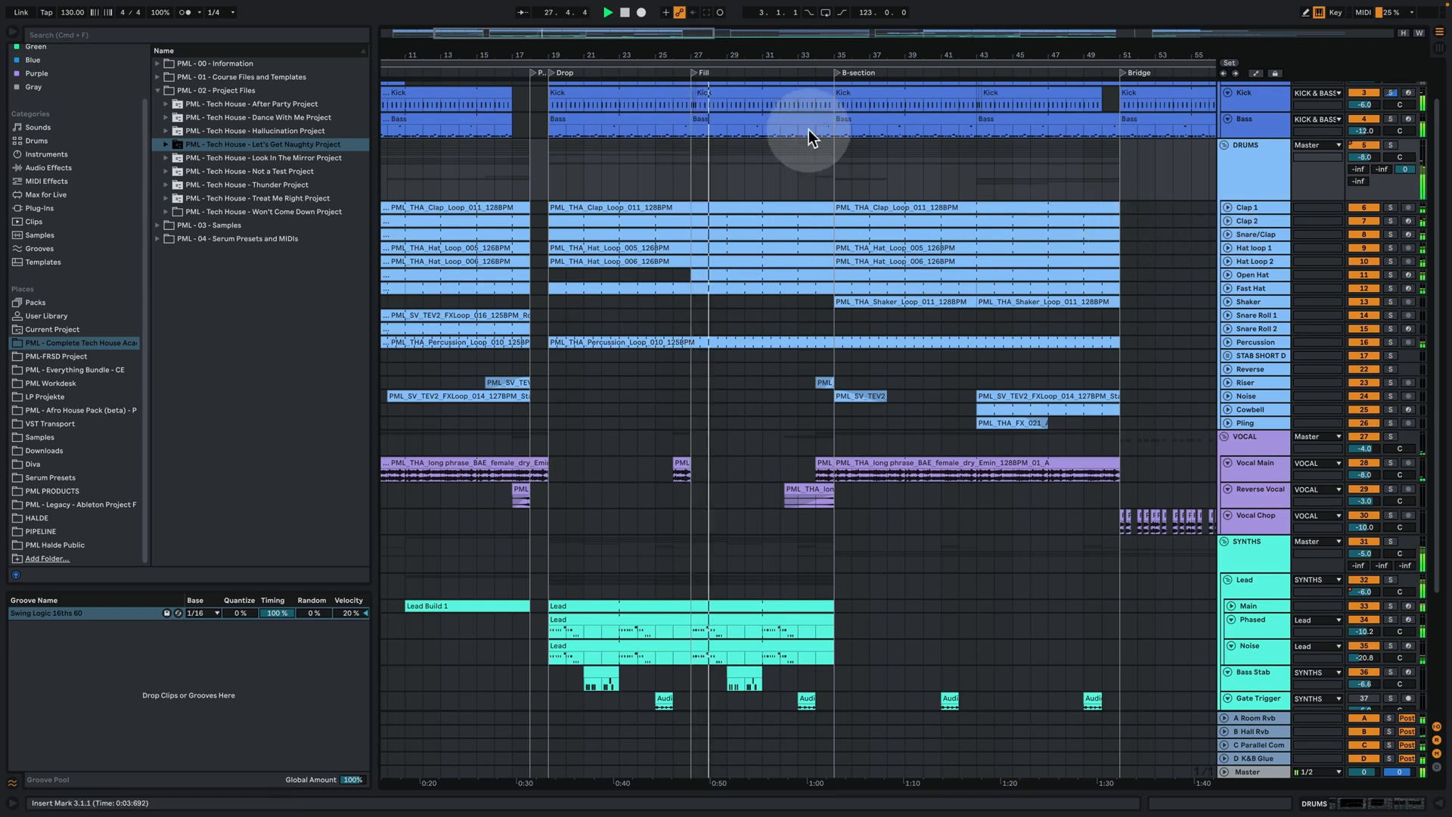
left_click_drag(787, 53, 741, 52)
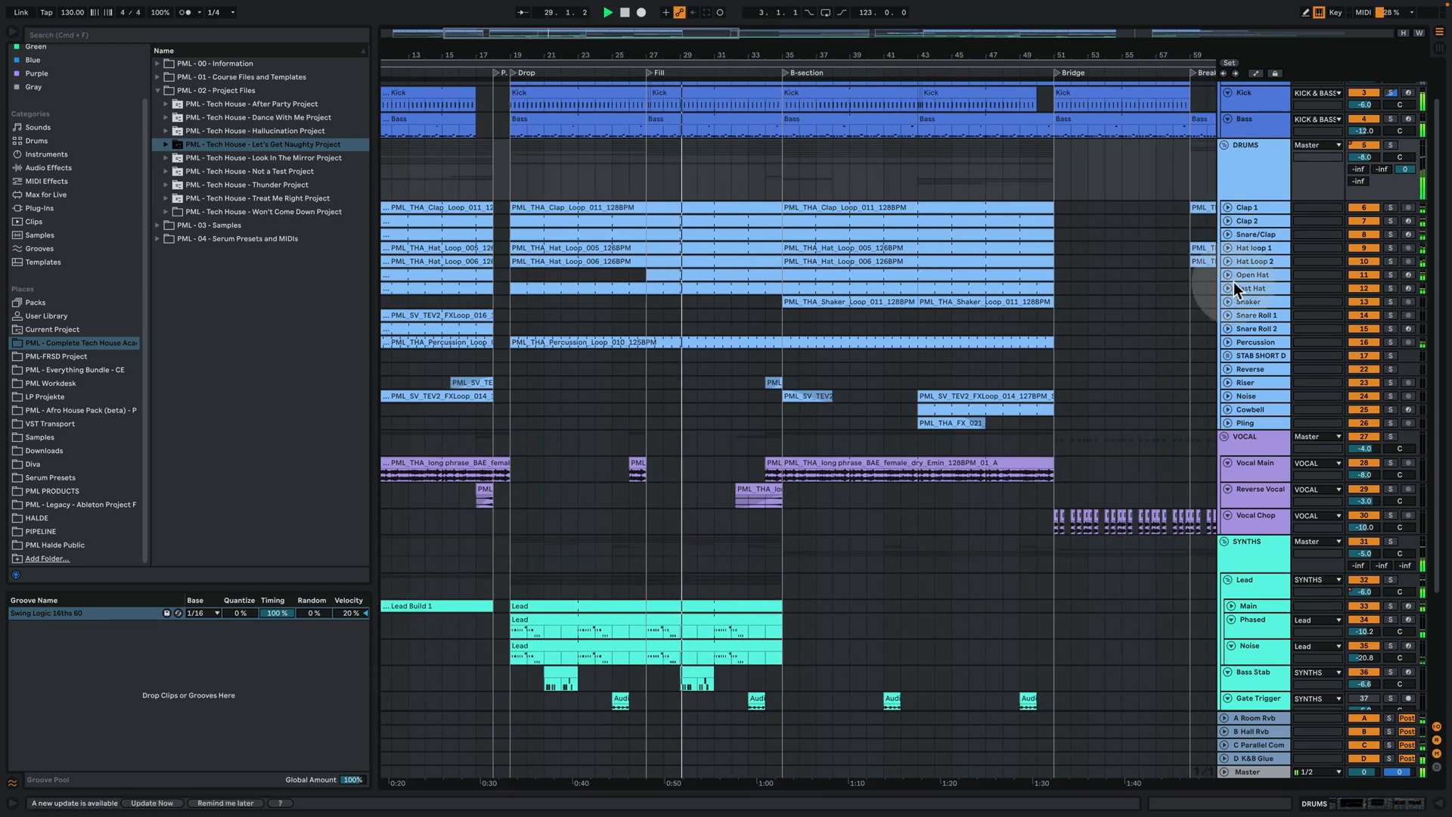
left_click(1231, 279)
left_click(1246, 277)
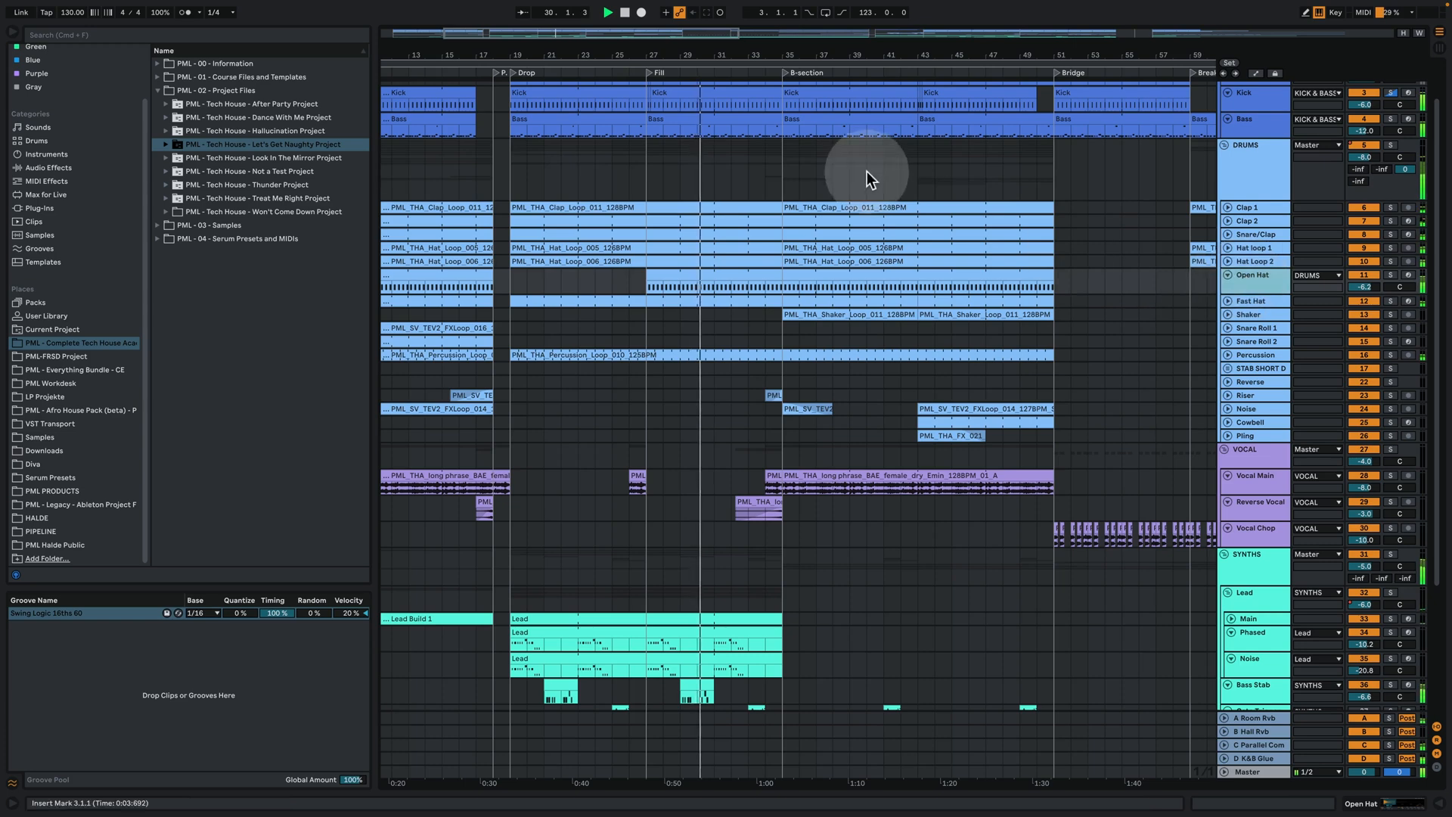
double_click(1255, 283)
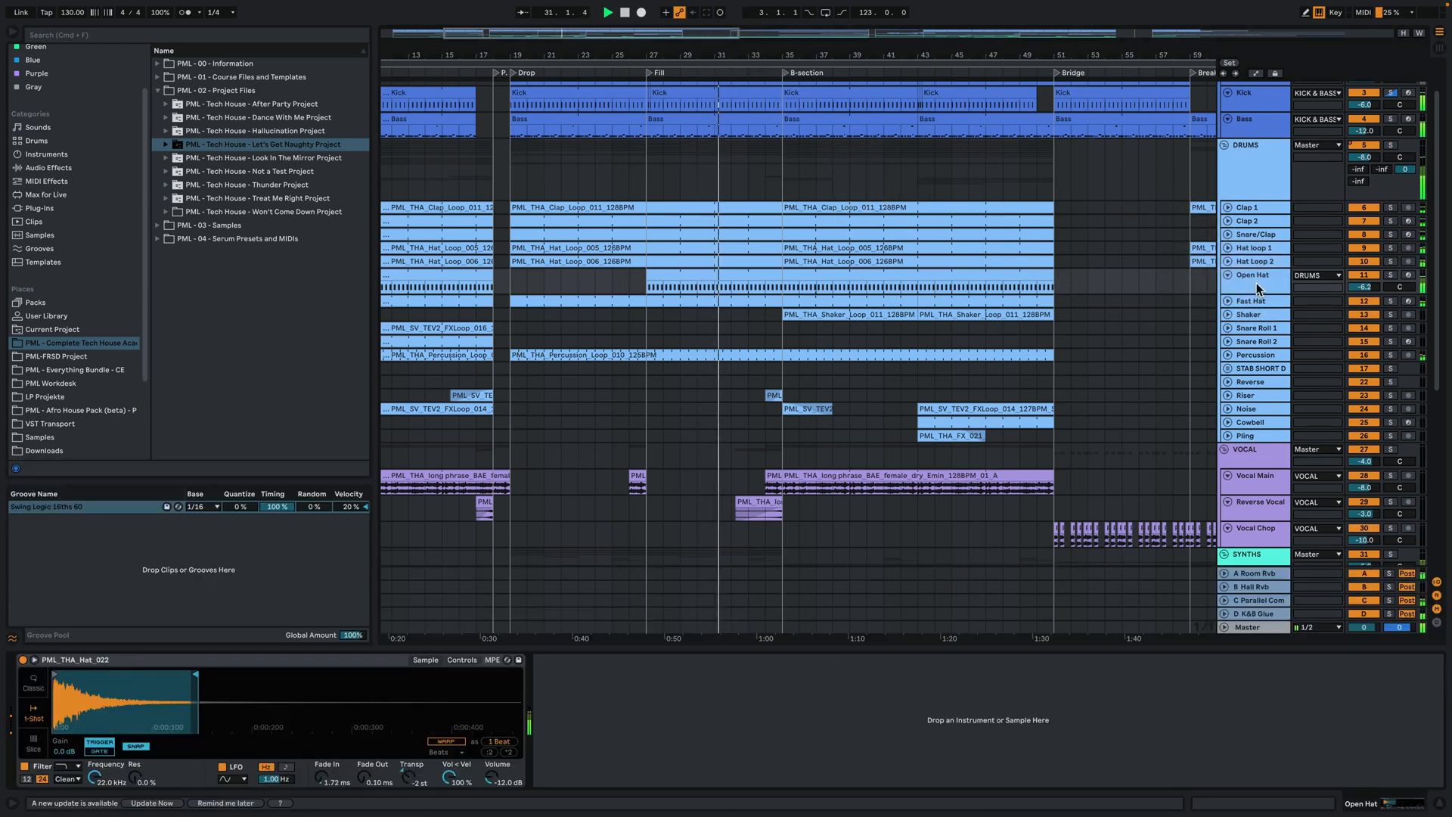
Inspect the device chains of the VOCAL group, Reverse Vocal, Vocal Chop and Vocal Main tracks, and hide the device view
left_click_drag(747, 48, 747, 5)
left_click_drag(597, 53, 567, 49)
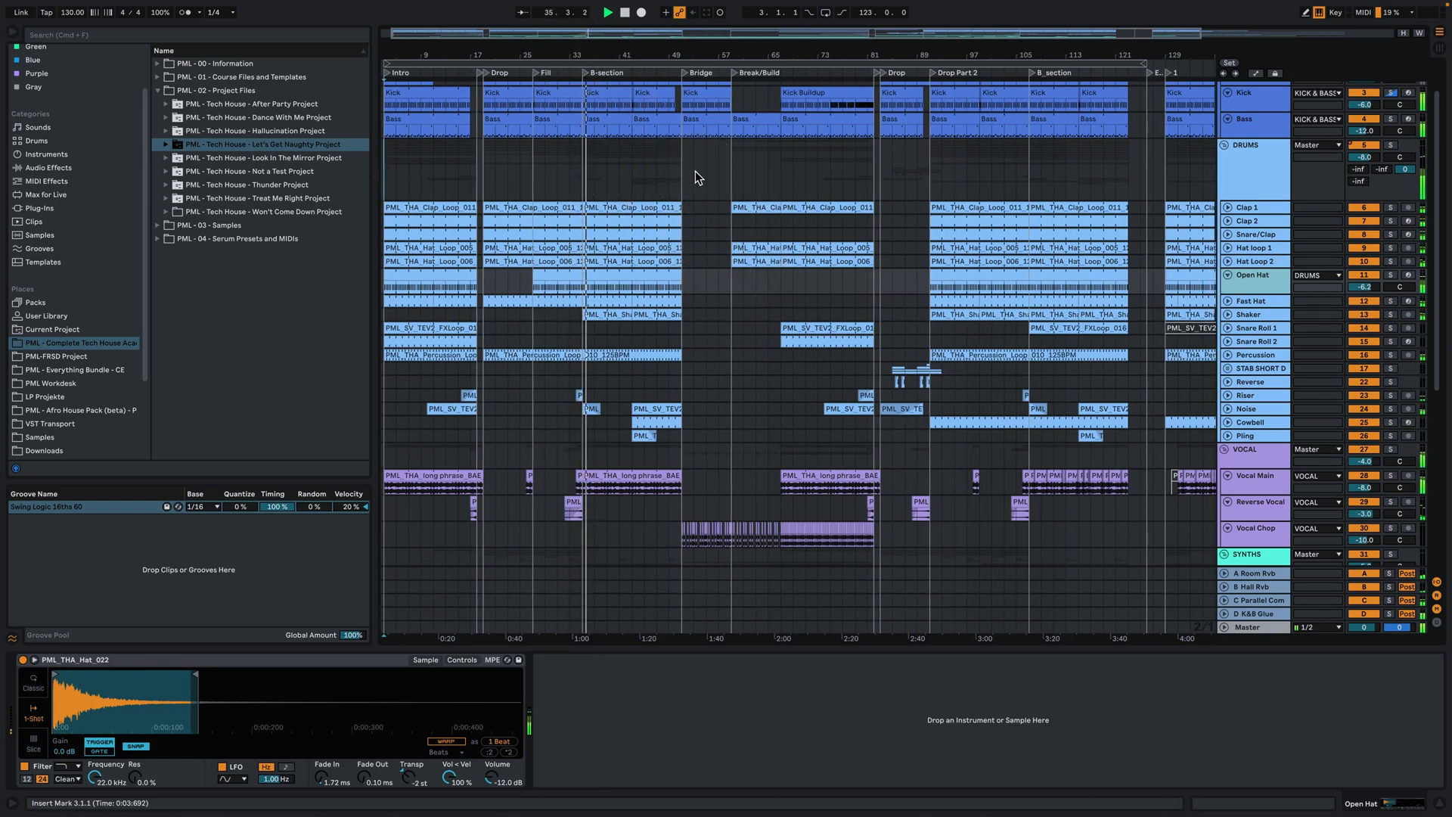
left_click_drag(738, 56, 758, 54)
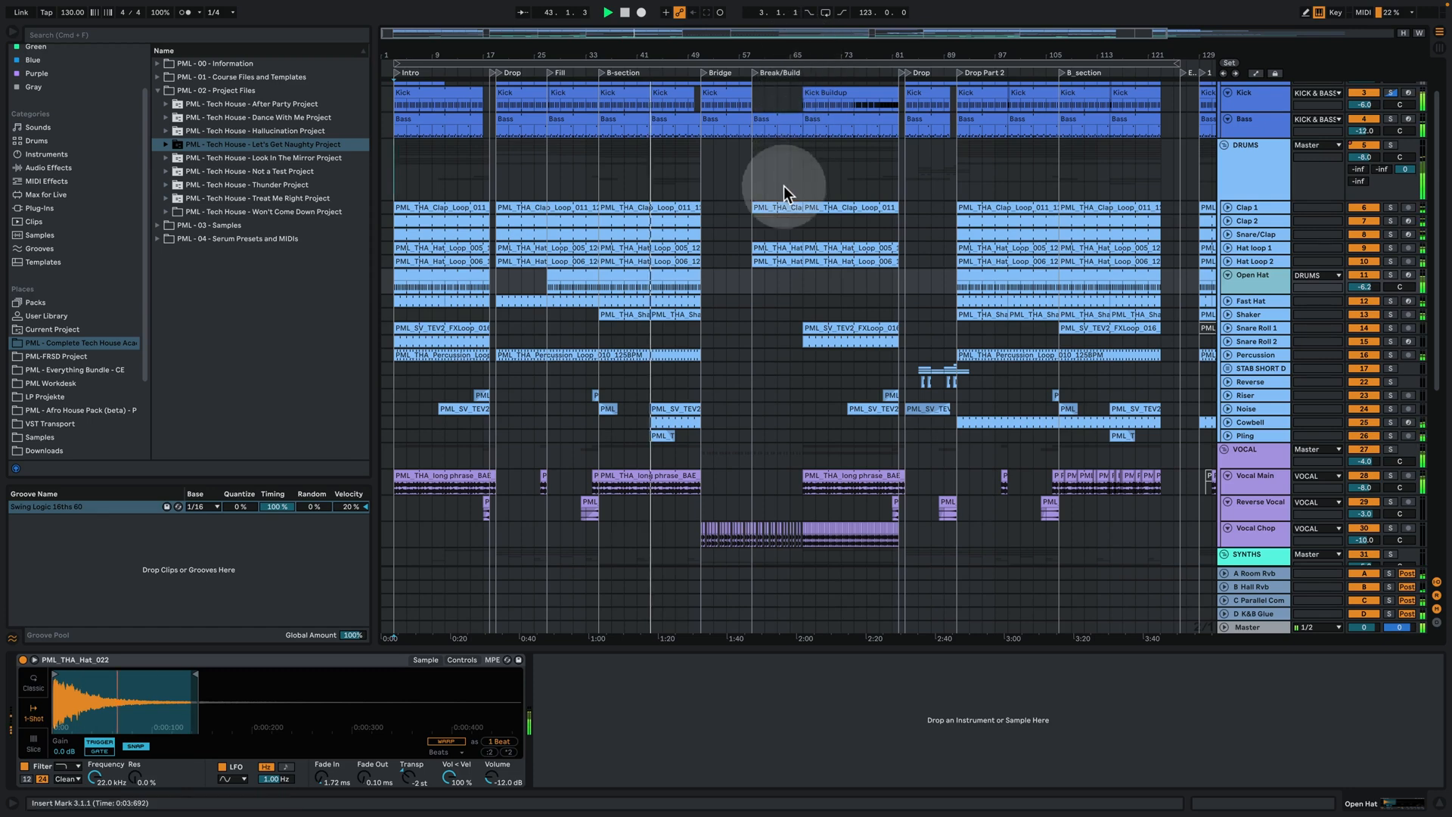
scroll(791, 269, "down", 8)
scroll(791, 269, "down", 3)
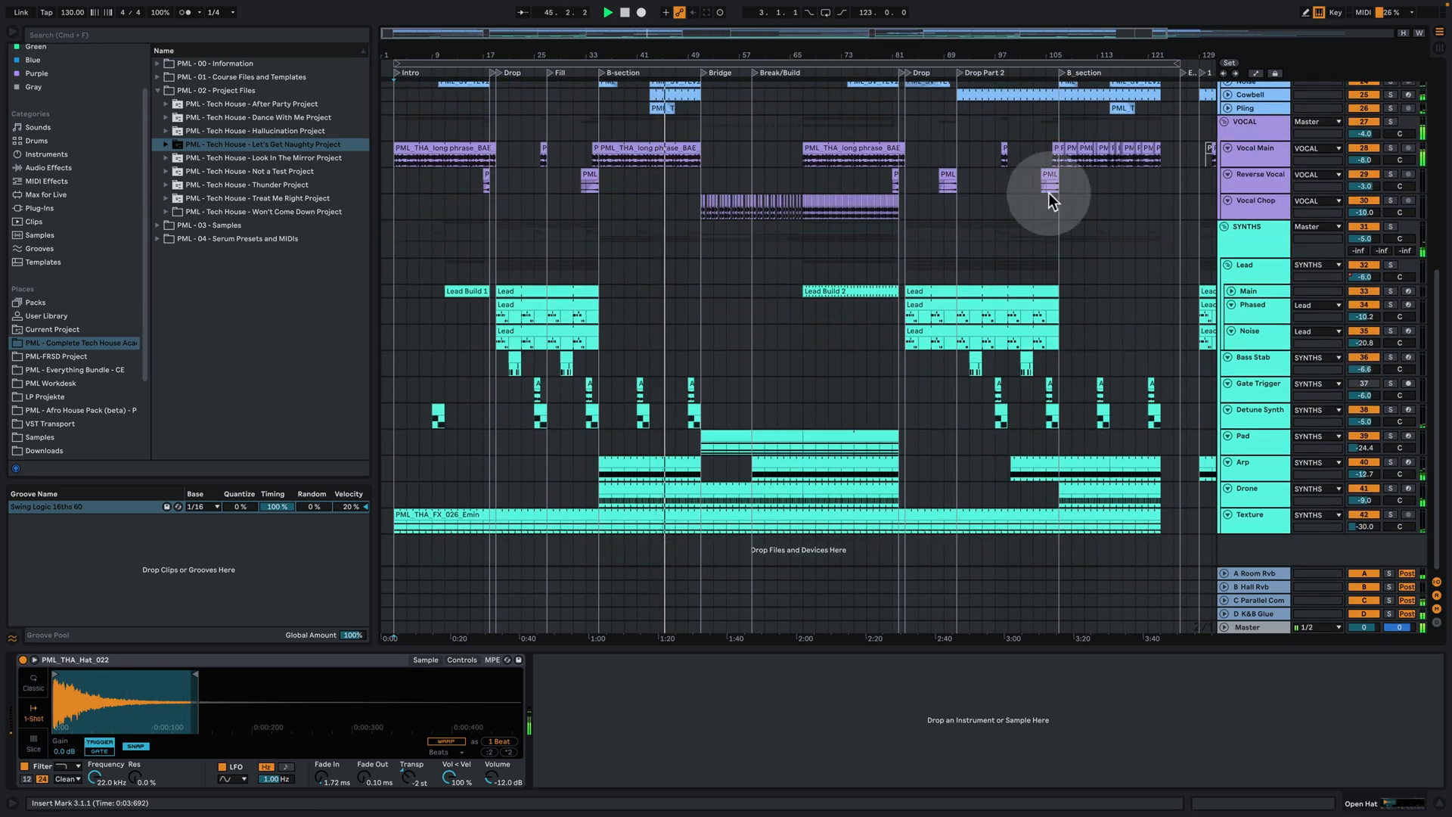
left_click(1232, 151)
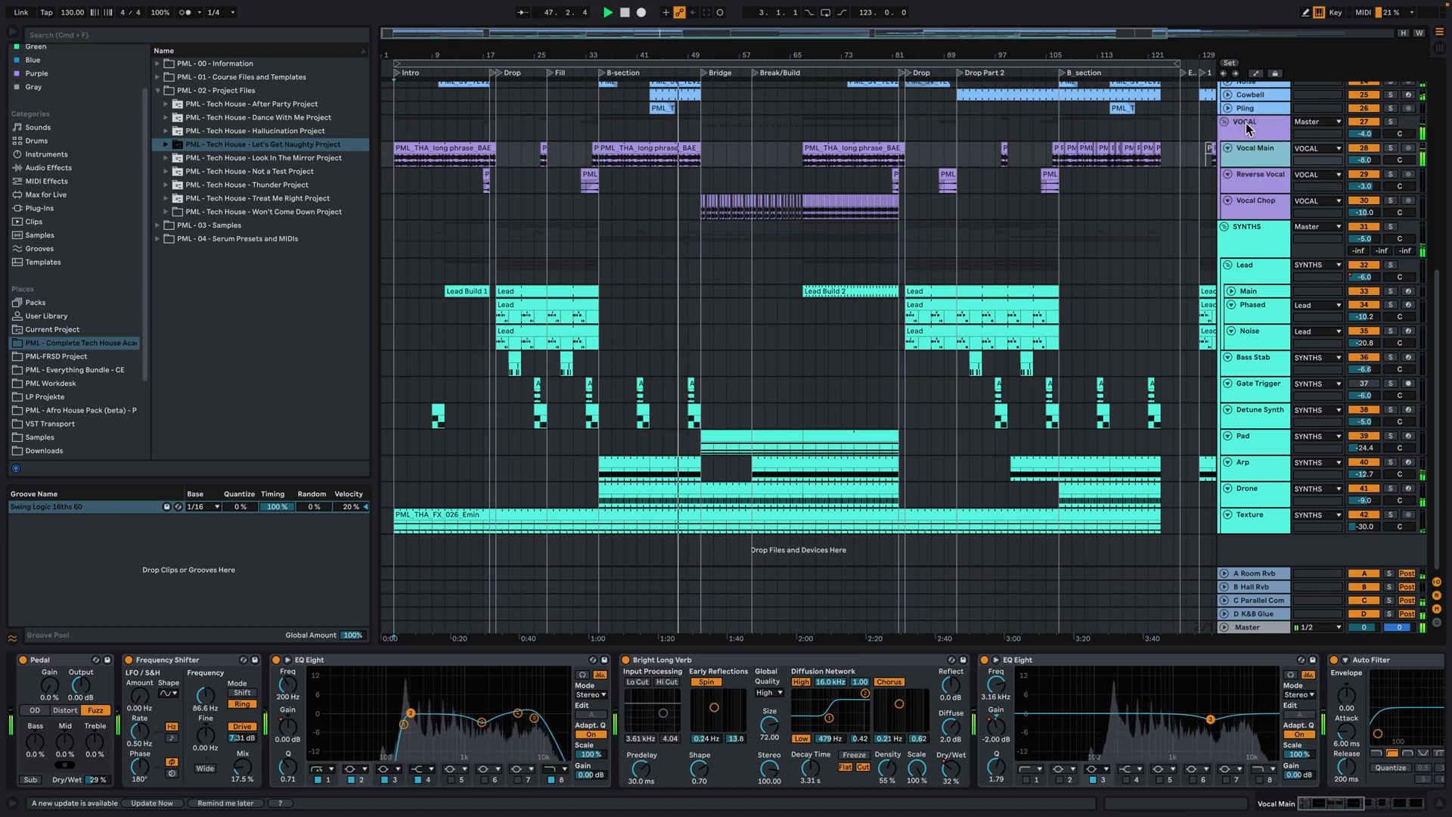
left_click(1245, 122)
left_click(1257, 182)
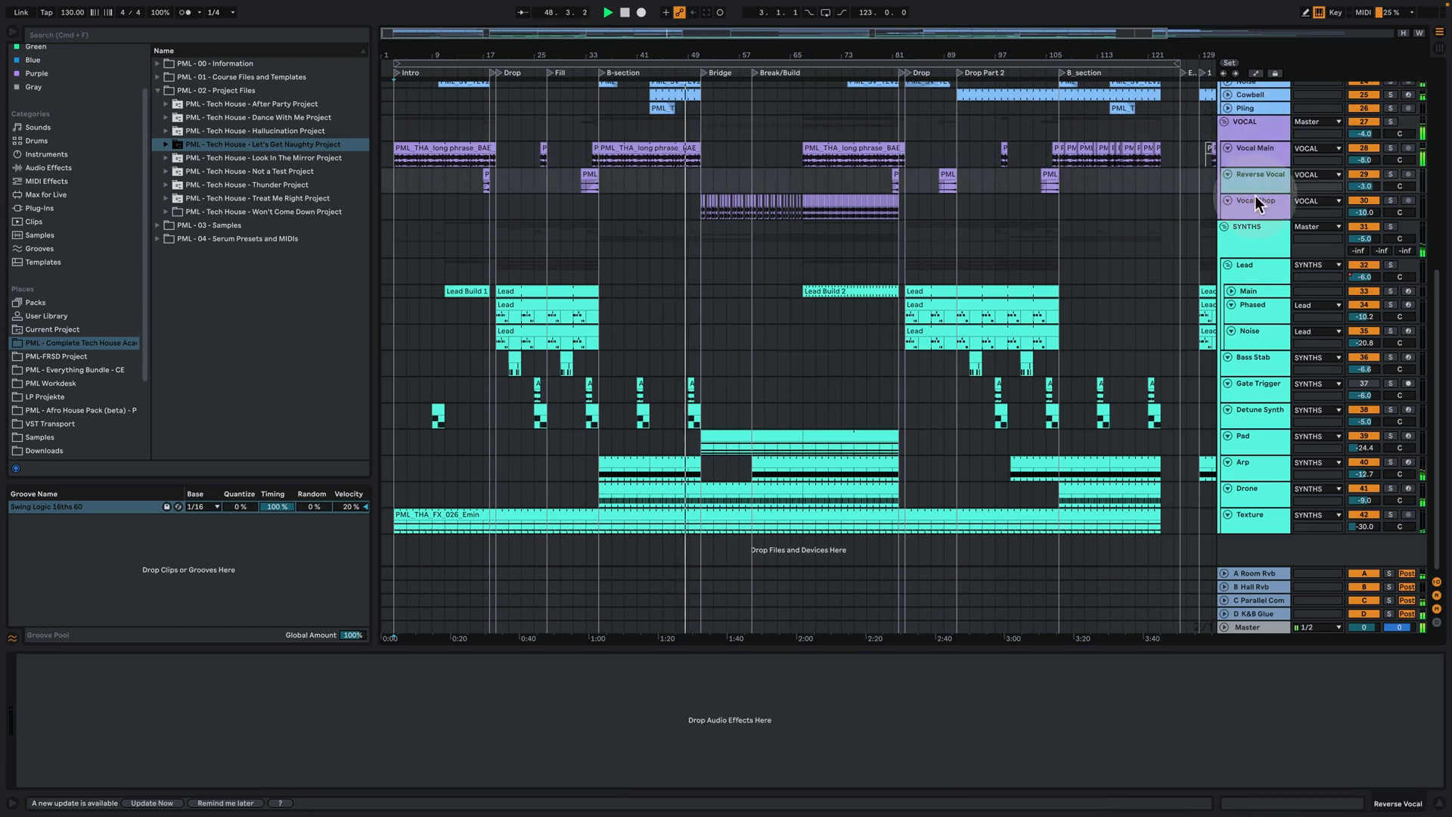
left_click(1254, 199)
left_click(1258, 149)
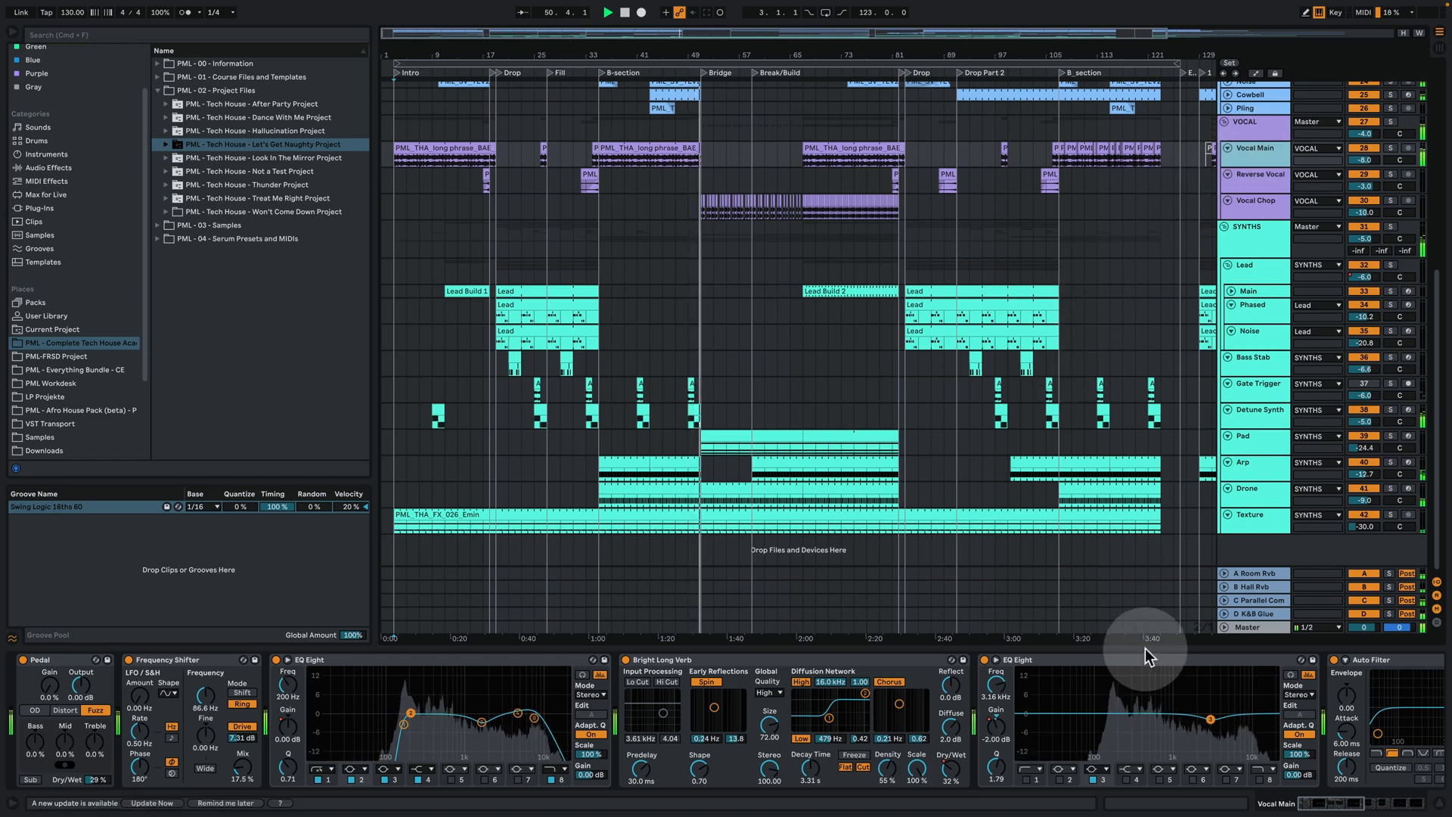
left_click(1410, 794)
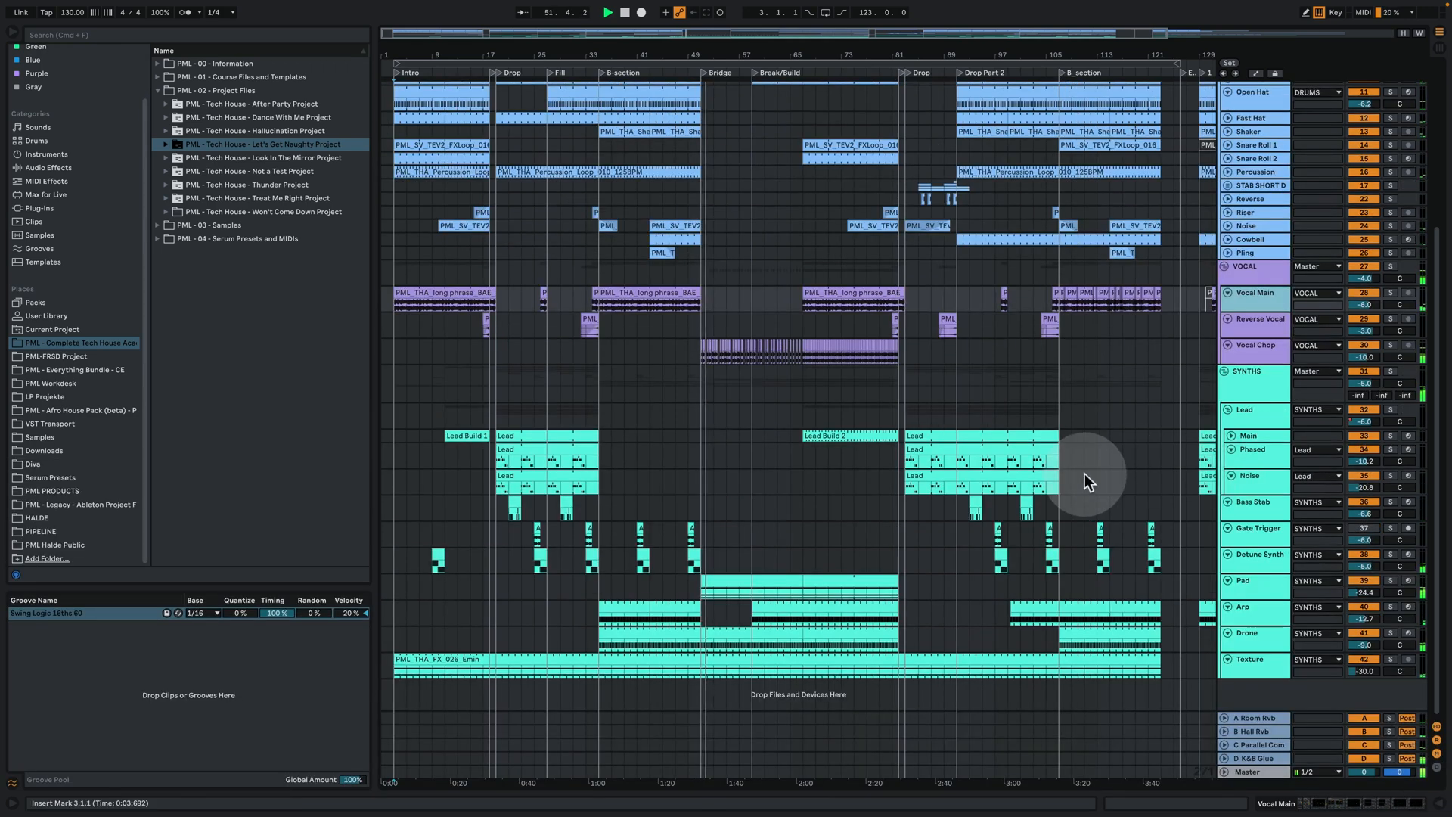
Show the Vocal Chop track's devices and examine its chopped clips in the Bridge
scroll(1036, 447, "up", 3)
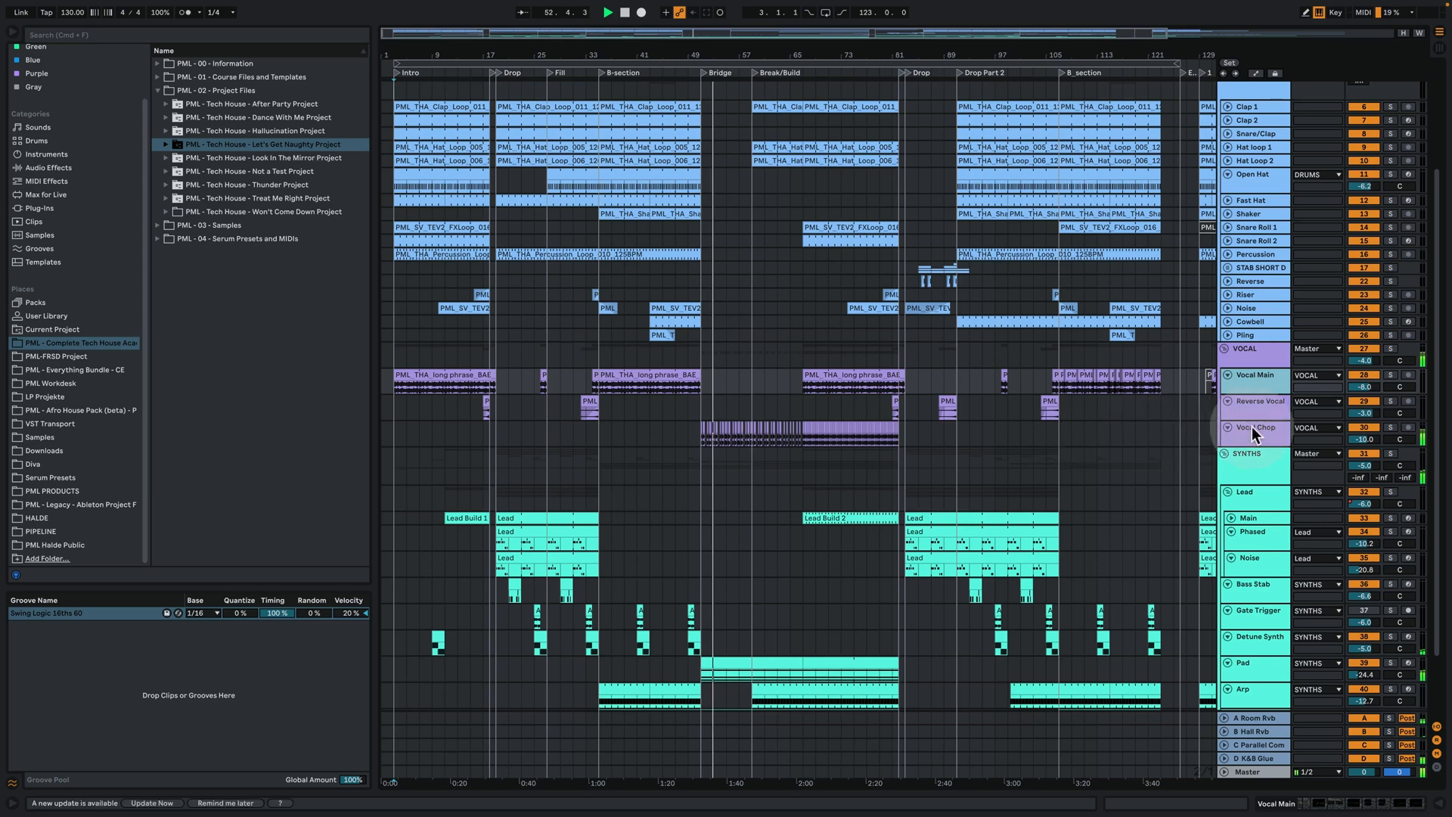
double_click(1250, 426)
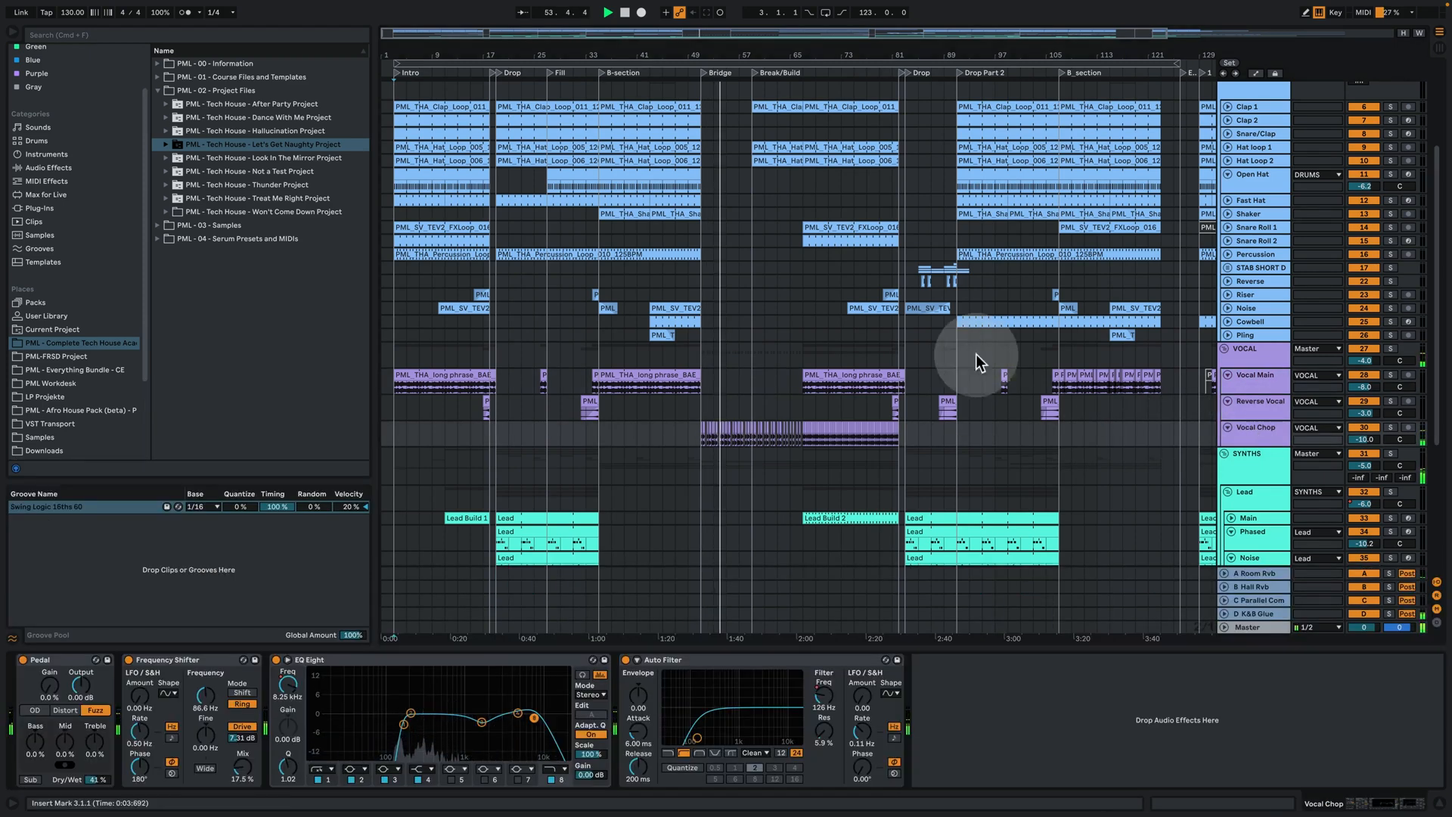
left_click_drag(753, 54, 748, 166)
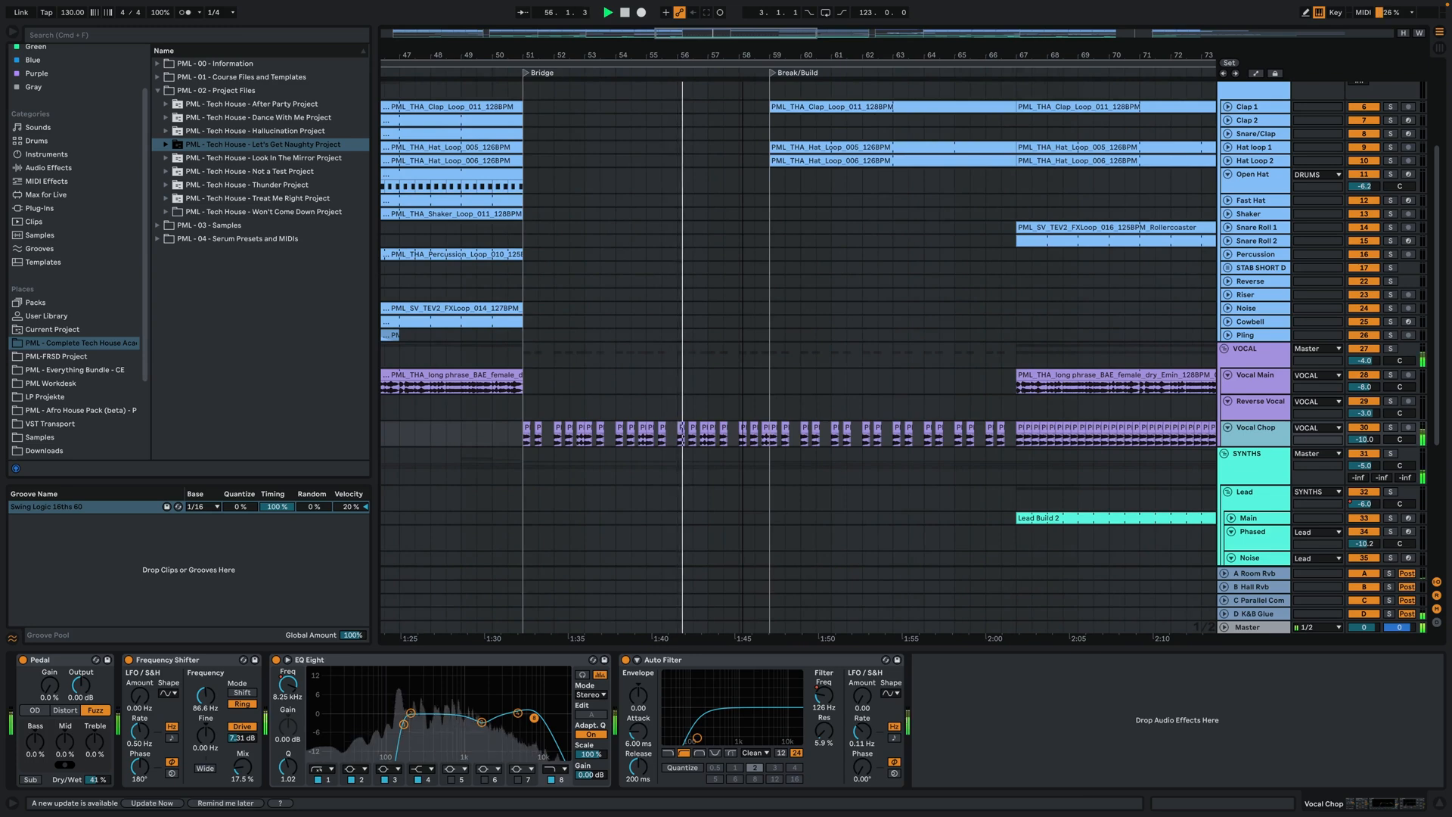
left_click_drag(745, 52, 678, 40)
Inspect the Pad track's devices, show the arrangement's automation lanes and hide the device view
scroll(855, 304, "down", 3)
scroll(854, 304, "down", 3)
left_click(1263, 439)
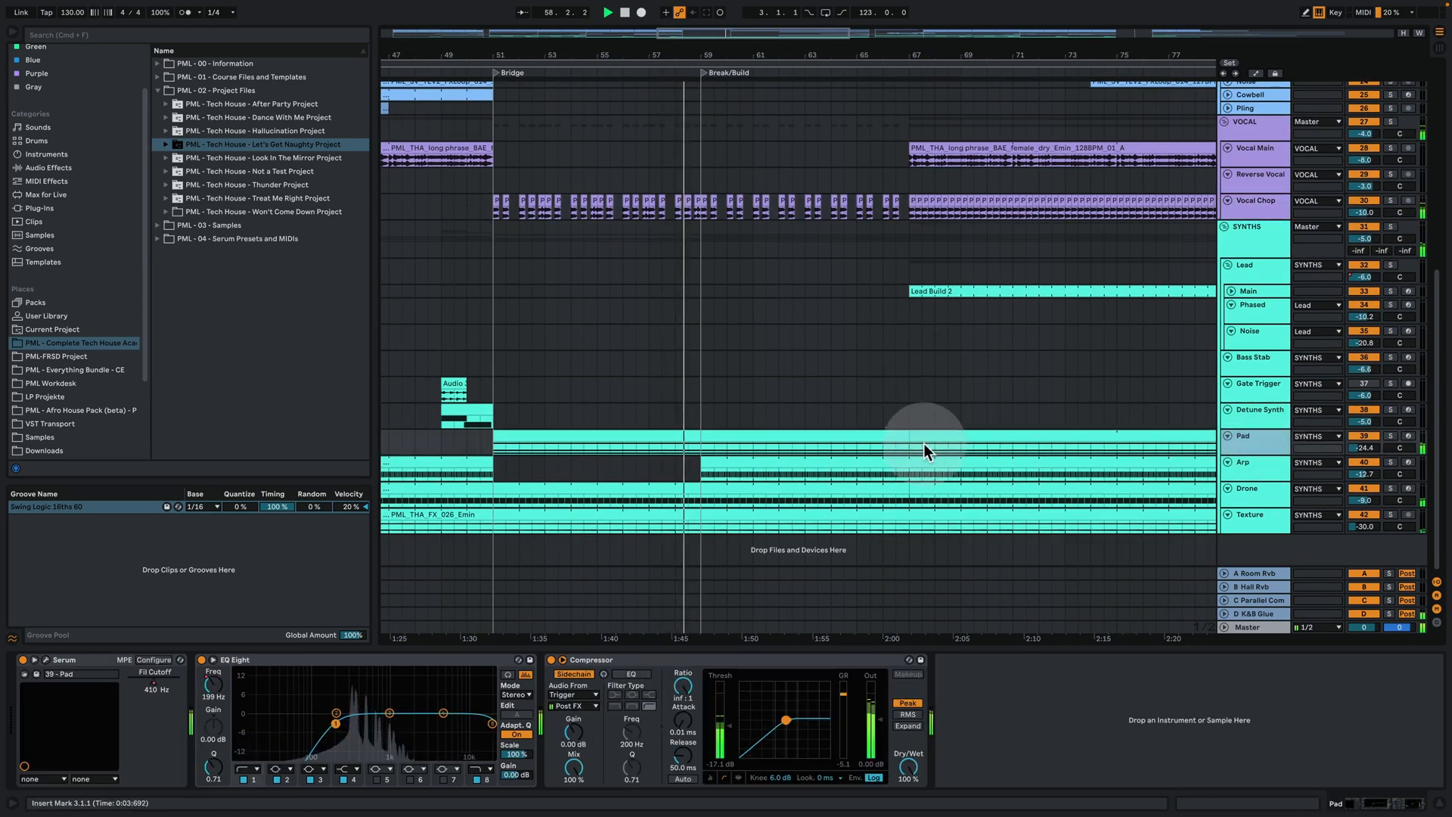
left_click(765, 439)
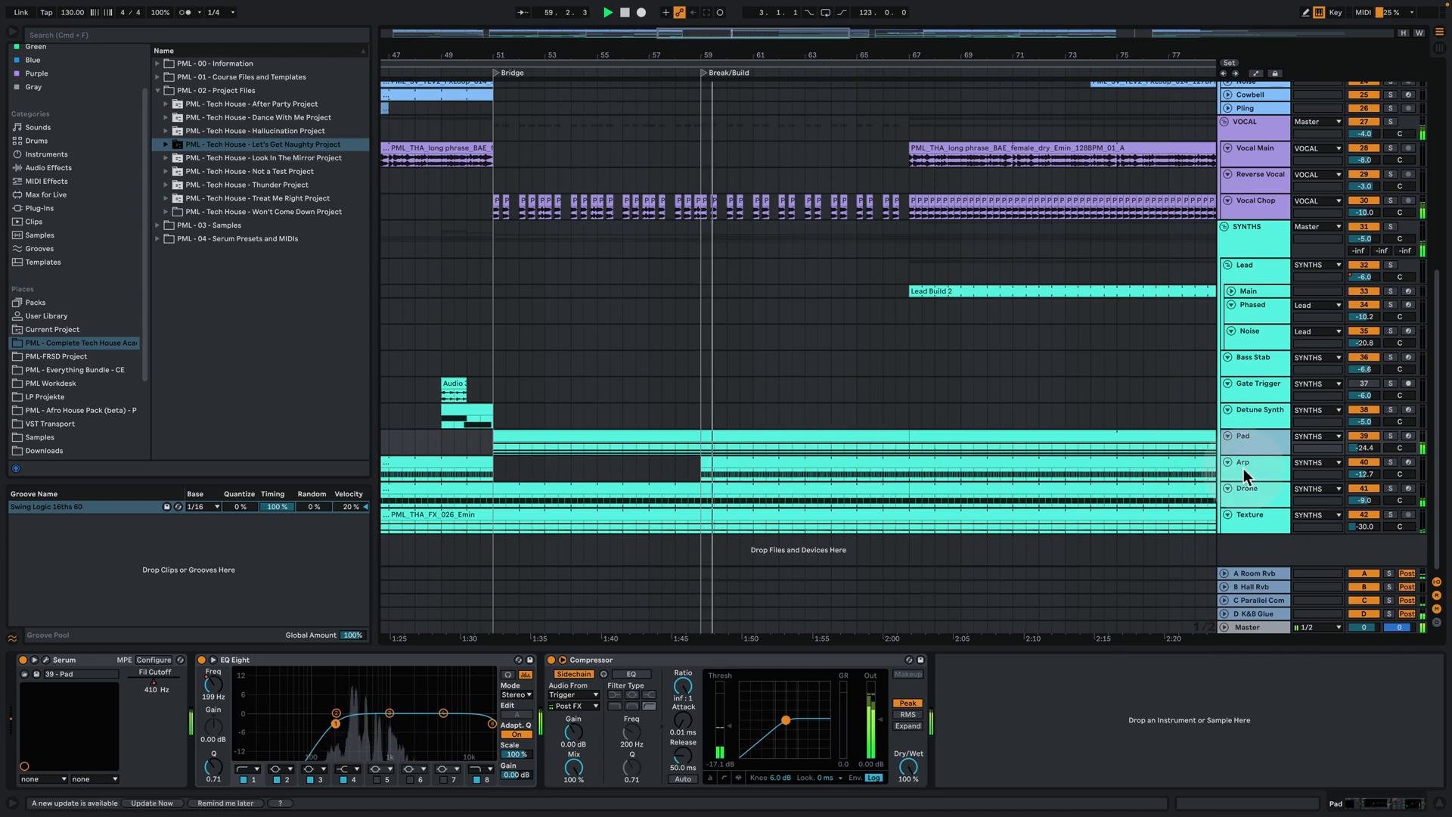
left_click(1256, 74)
left_click_drag(846, 54, 755, 10)
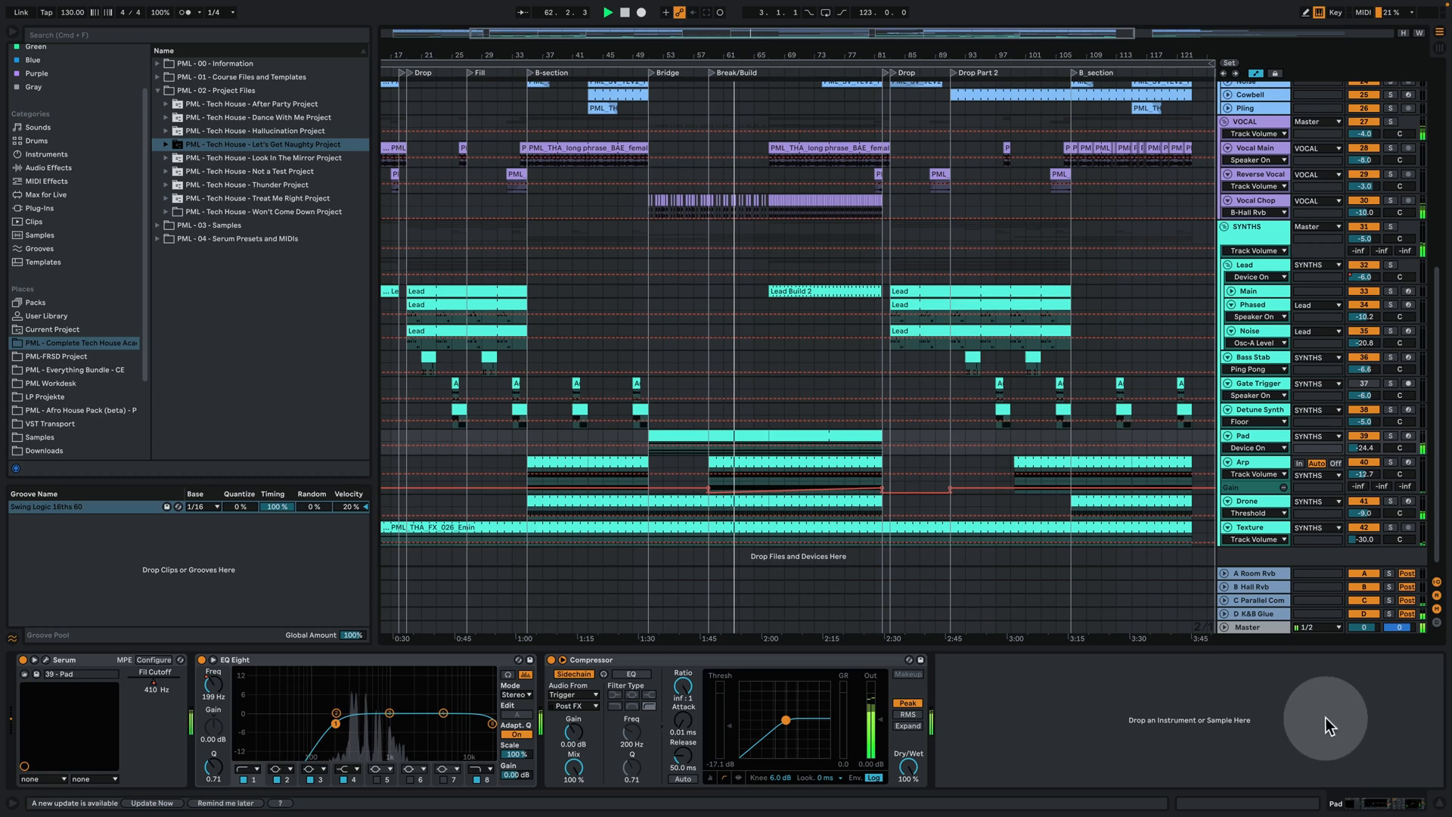
left_click(1423, 803)
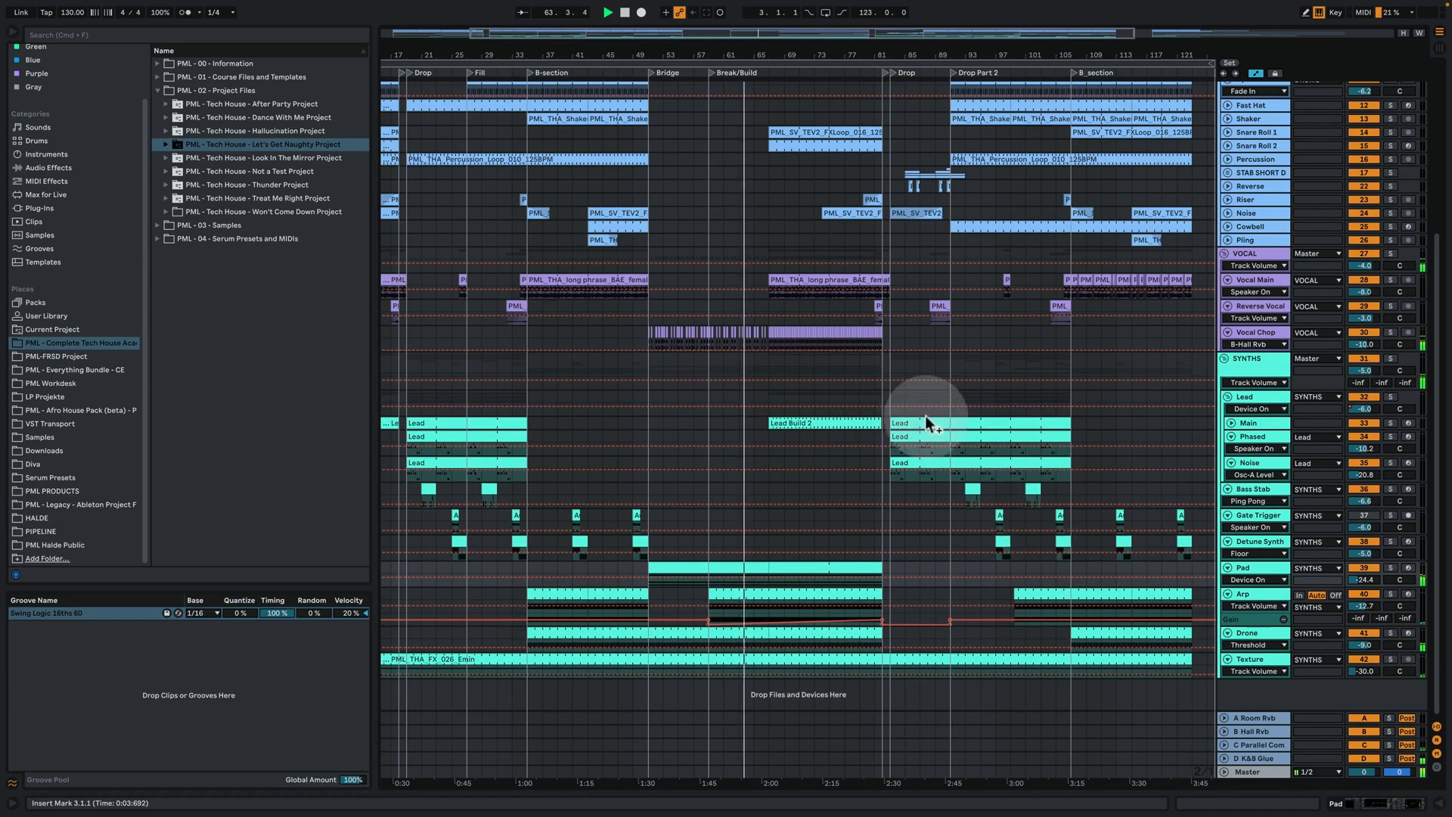
Unfold the Main lead track and examine the notes of its Lead Build 2 clip, closing the editor when done
left_click(1231, 422)
double_click(806, 424)
left_click(714, 415)
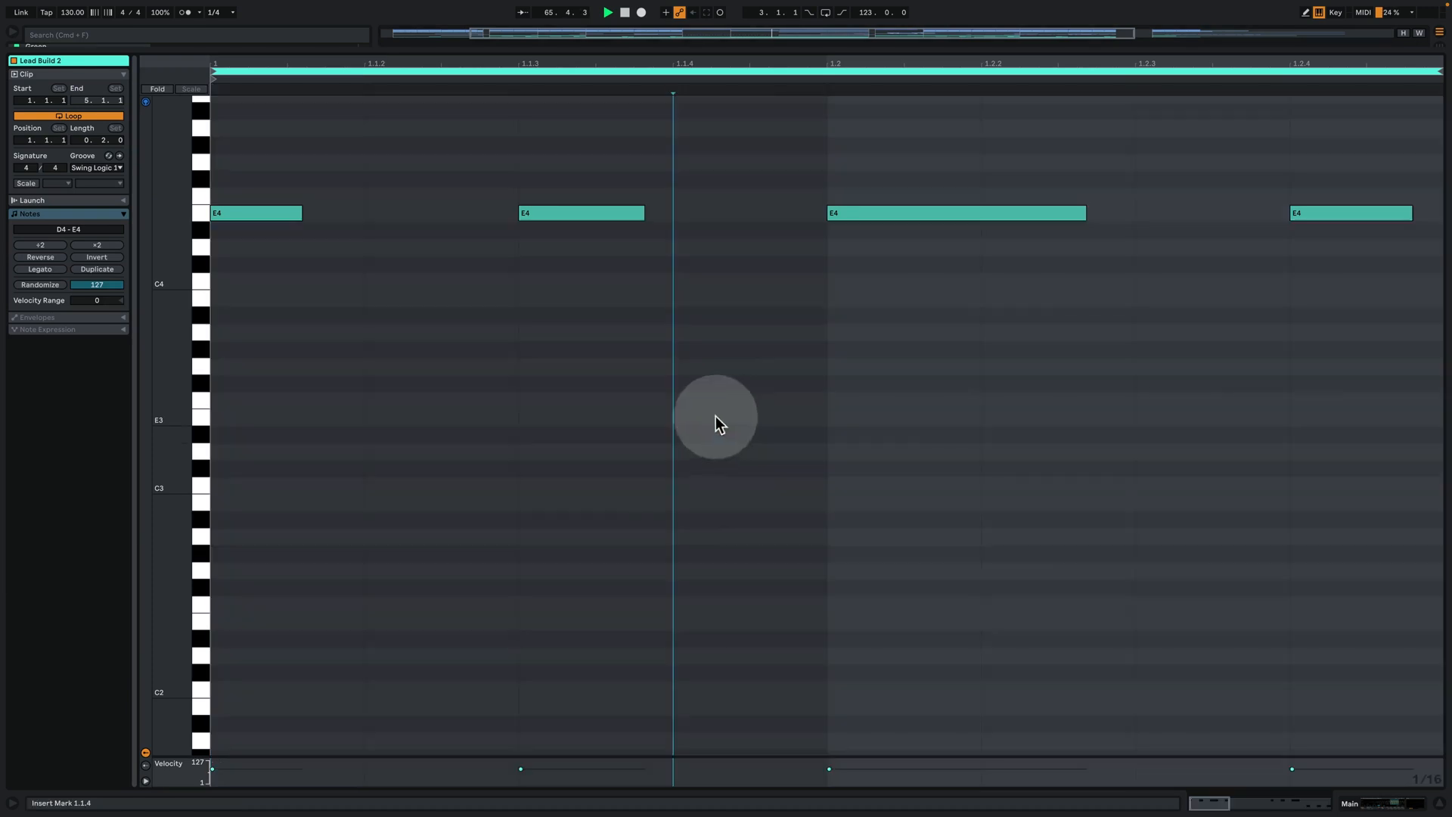
left_click_drag(735, 63, 735, 10)
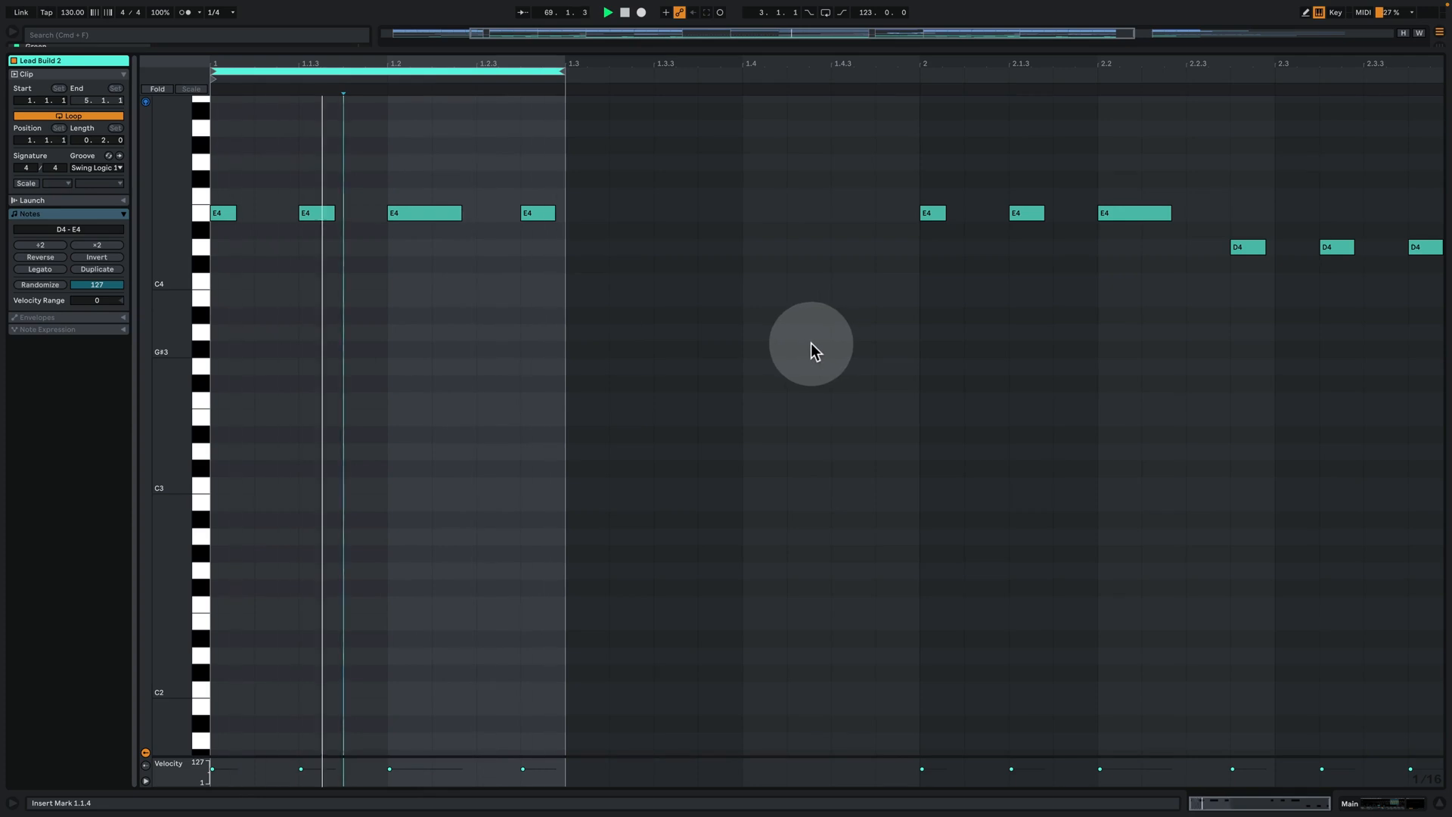
left_click(1369, 804)
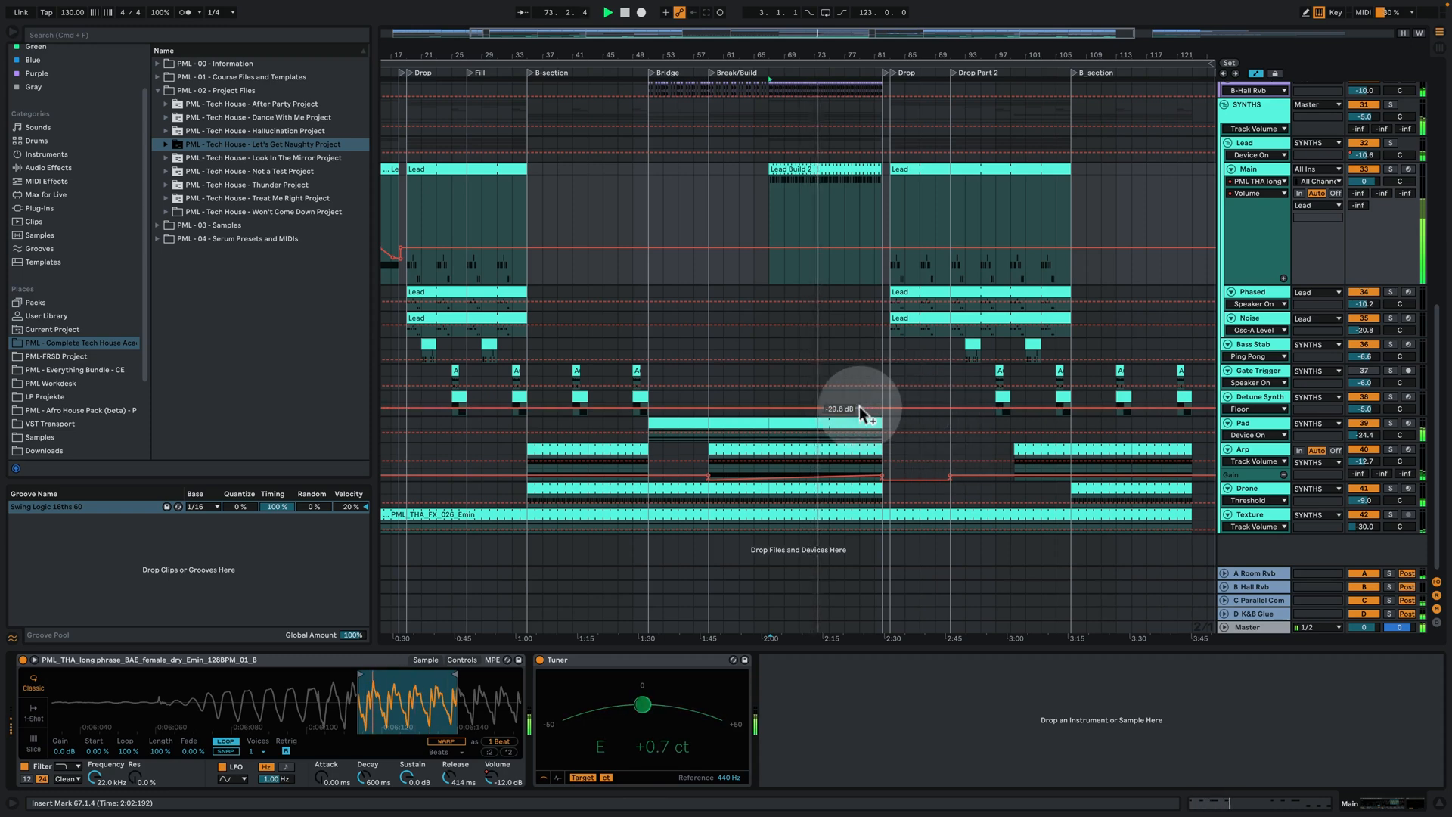
Unfold the Noise, Snare Roll 1 and Snare Roll 2 tracks to show their automation
scroll(909, 348, "up", 5)
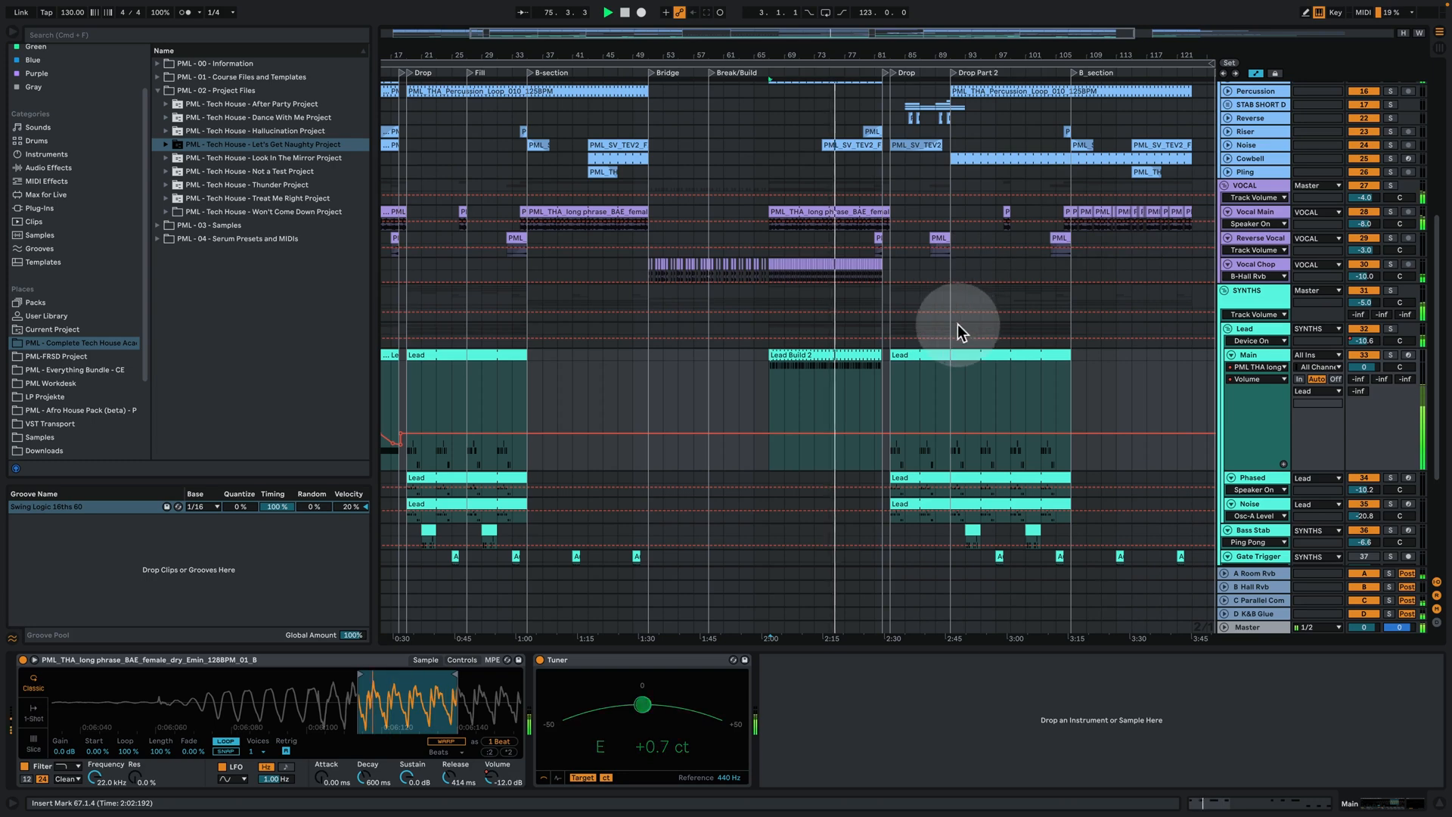
scroll(958, 314, "up", 3)
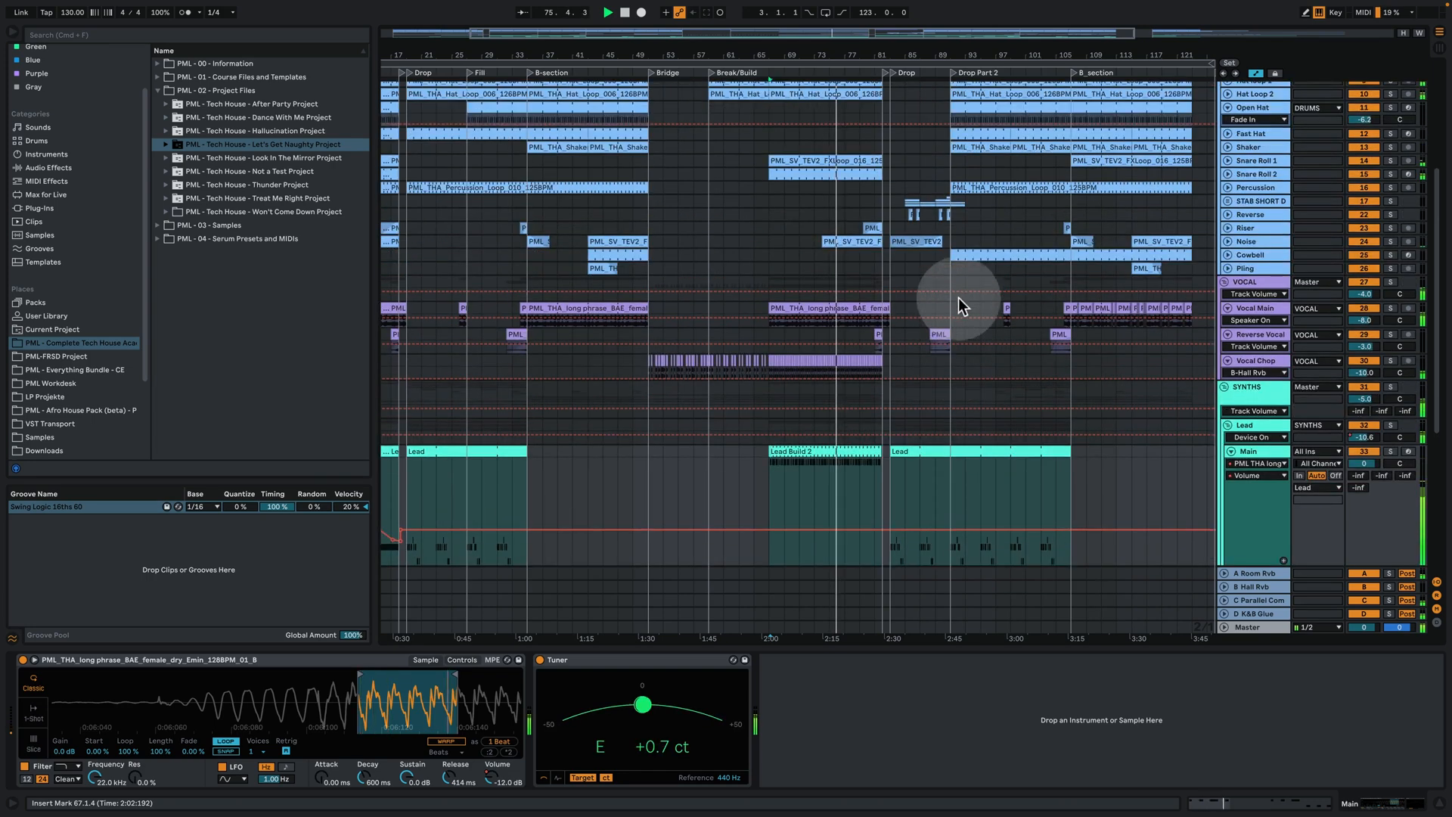
left_click(1227, 240)
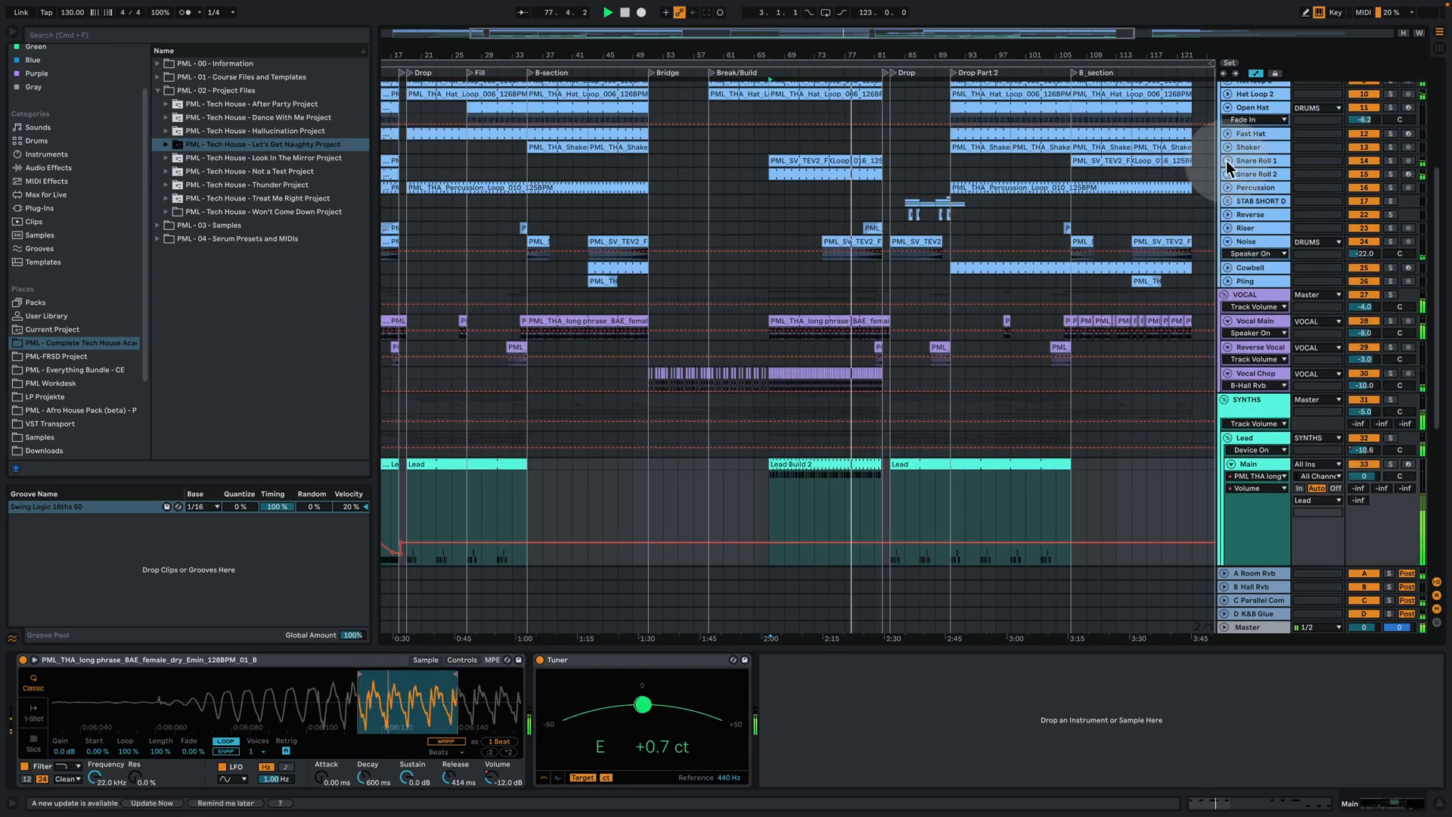
left_click(1227, 160)
left_click(1227, 186)
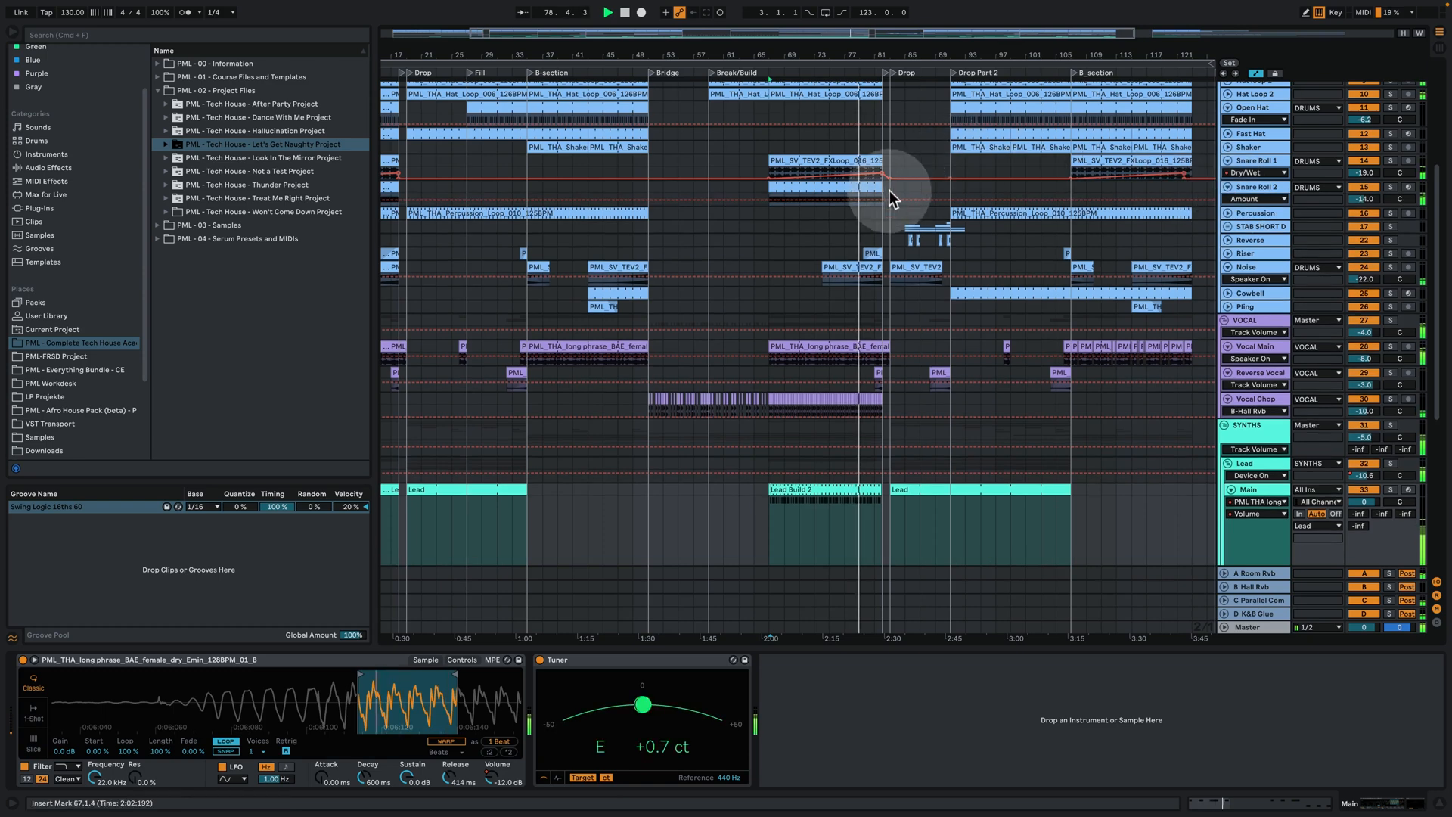
Examine the notes and groove choices of the Snare Roll 2 clip in the build, and return to the arrangement
double_click(868, 185)
left_click(942, 395)
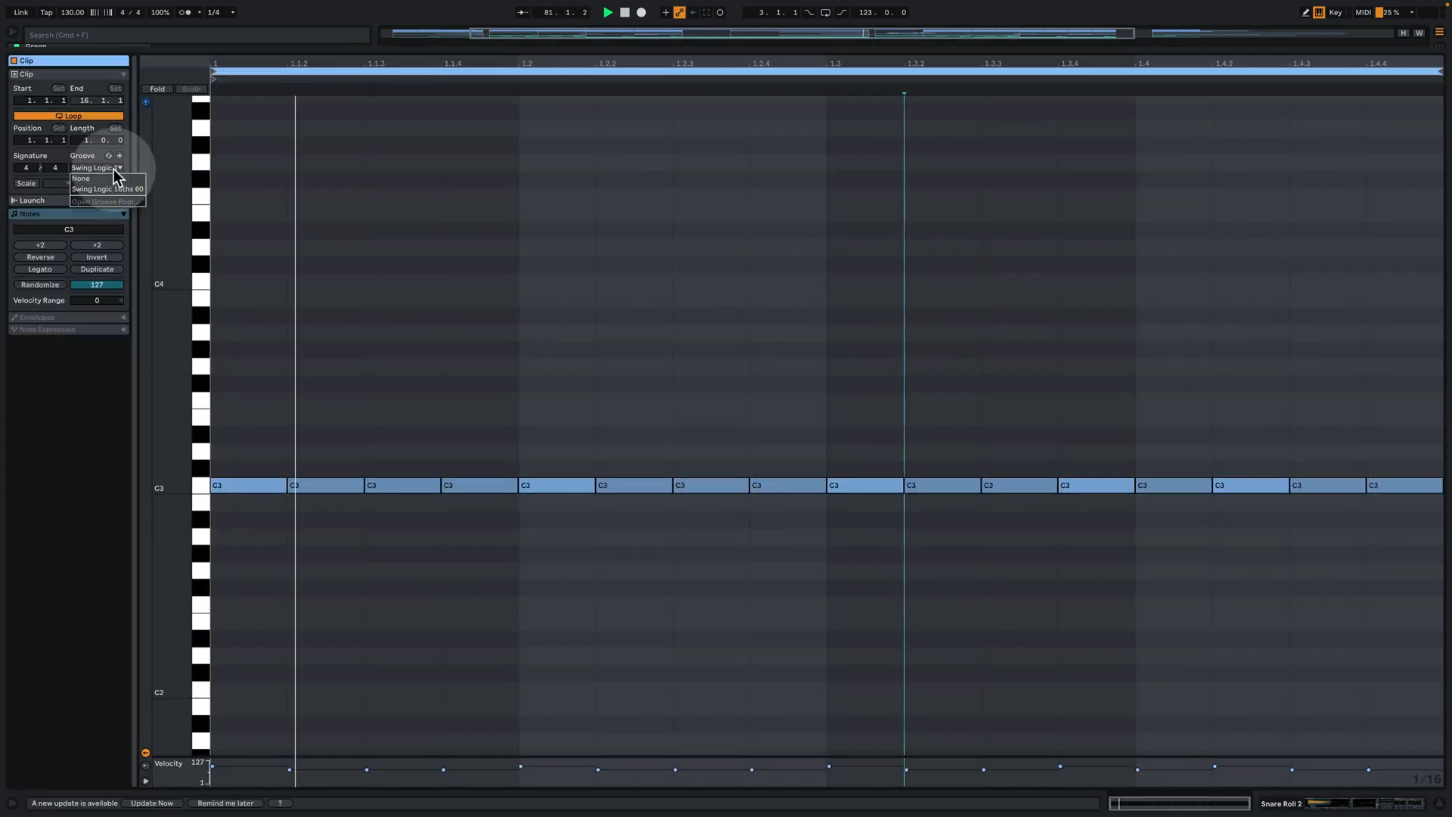
left_click(1312, 799)
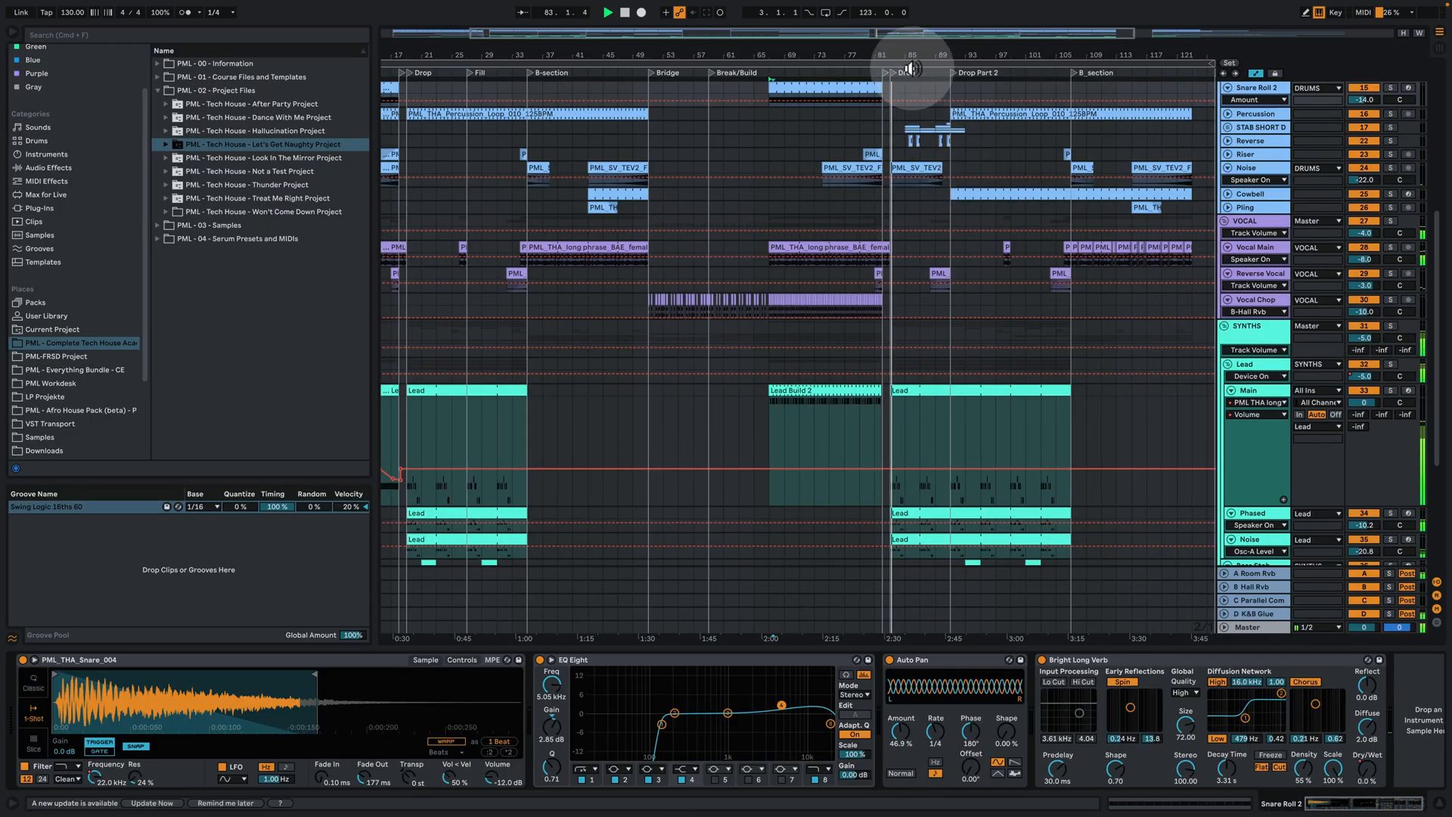
mouse_move(912, 55)
left_mouse_down()
mouse_move(911, 32)
mouse_move(865, 30)
mouse_move(899, 36)
left_mouse_up()
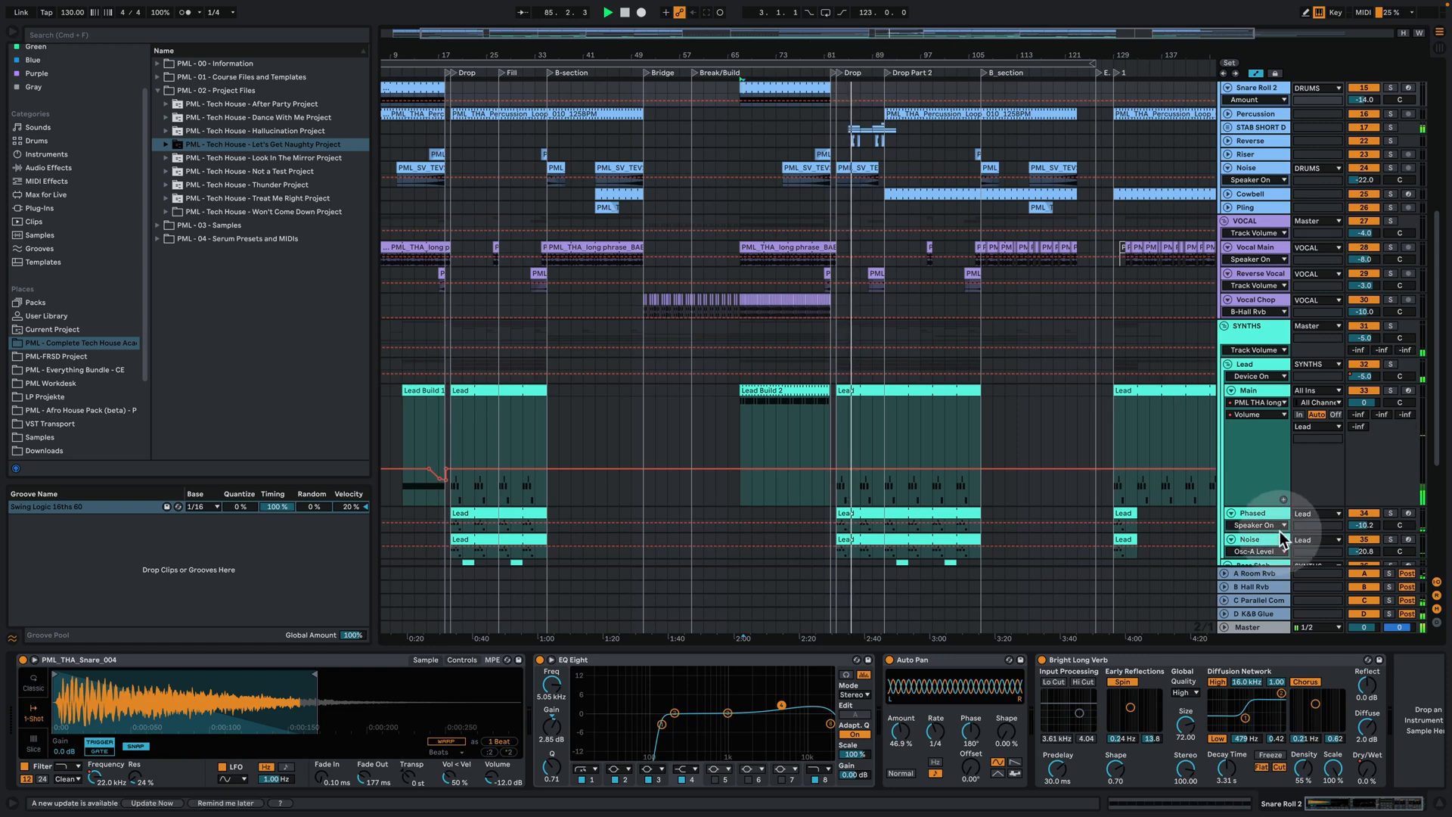
Reduce the height of the Main lead track and review the drum tracks around Drop Part 2
left_click_drag(1278, 505, 1278, 428)
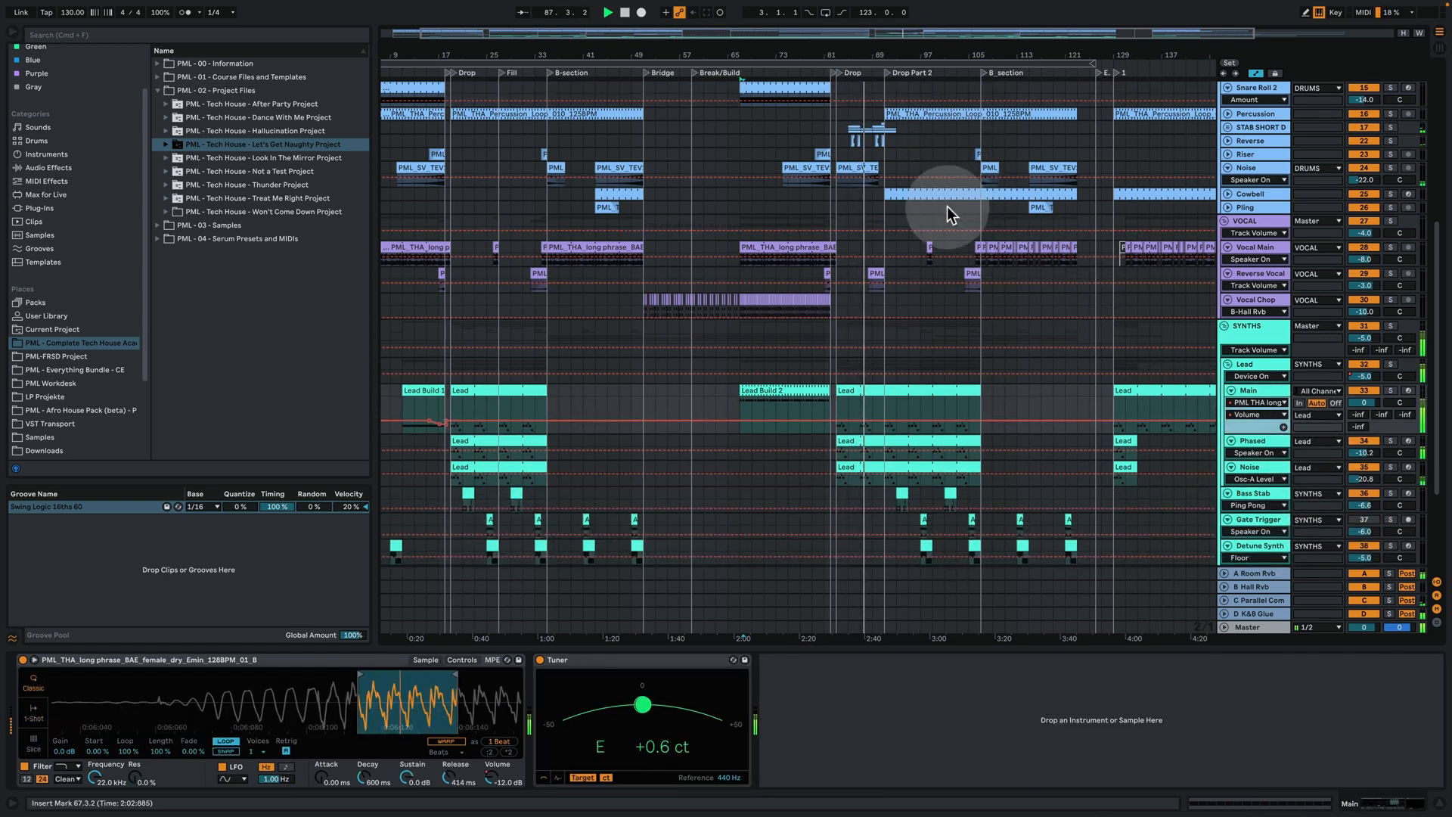
scroll(949, 197, "up", 4)
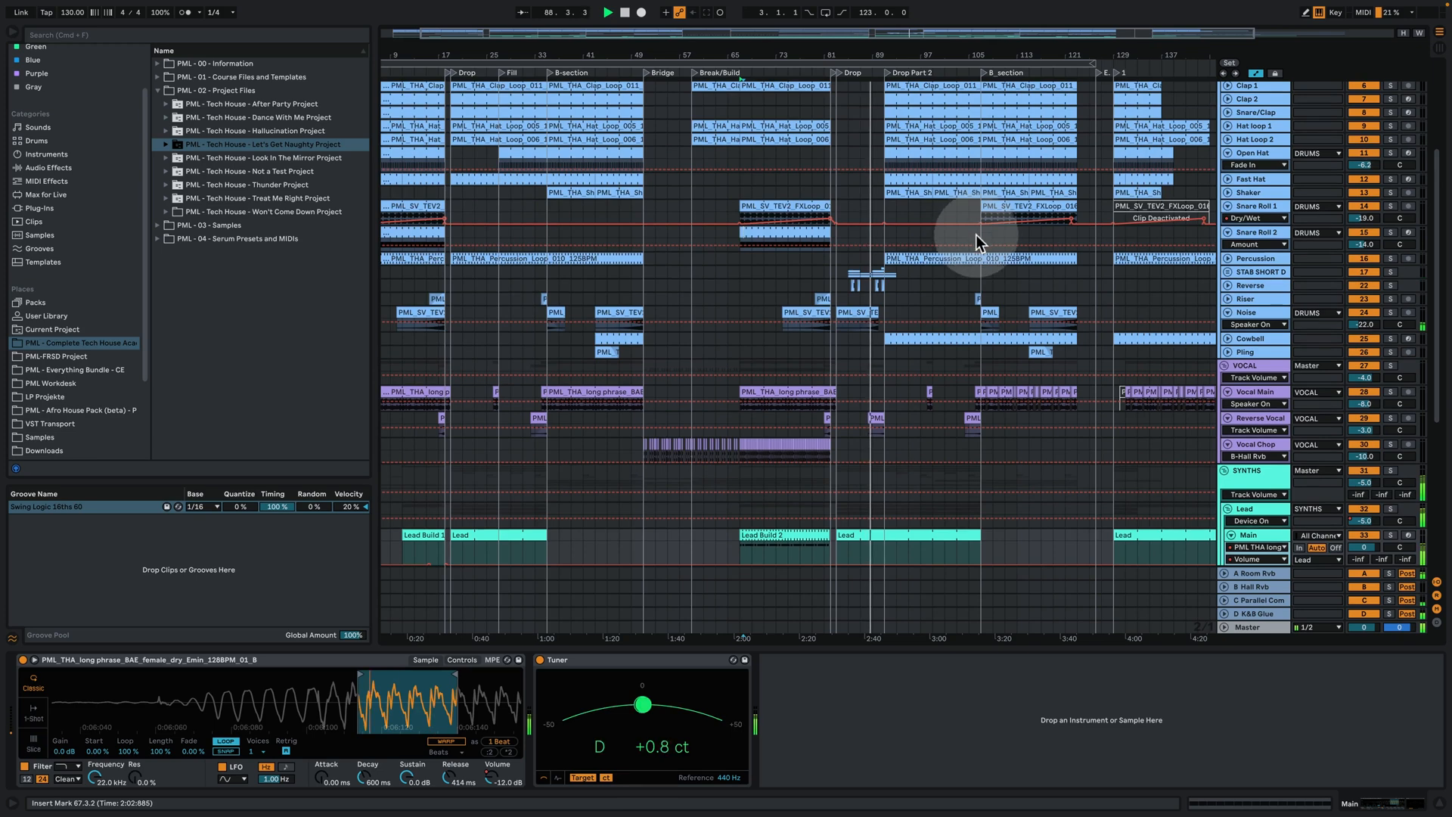
scroll(960, 272, "up", 3)
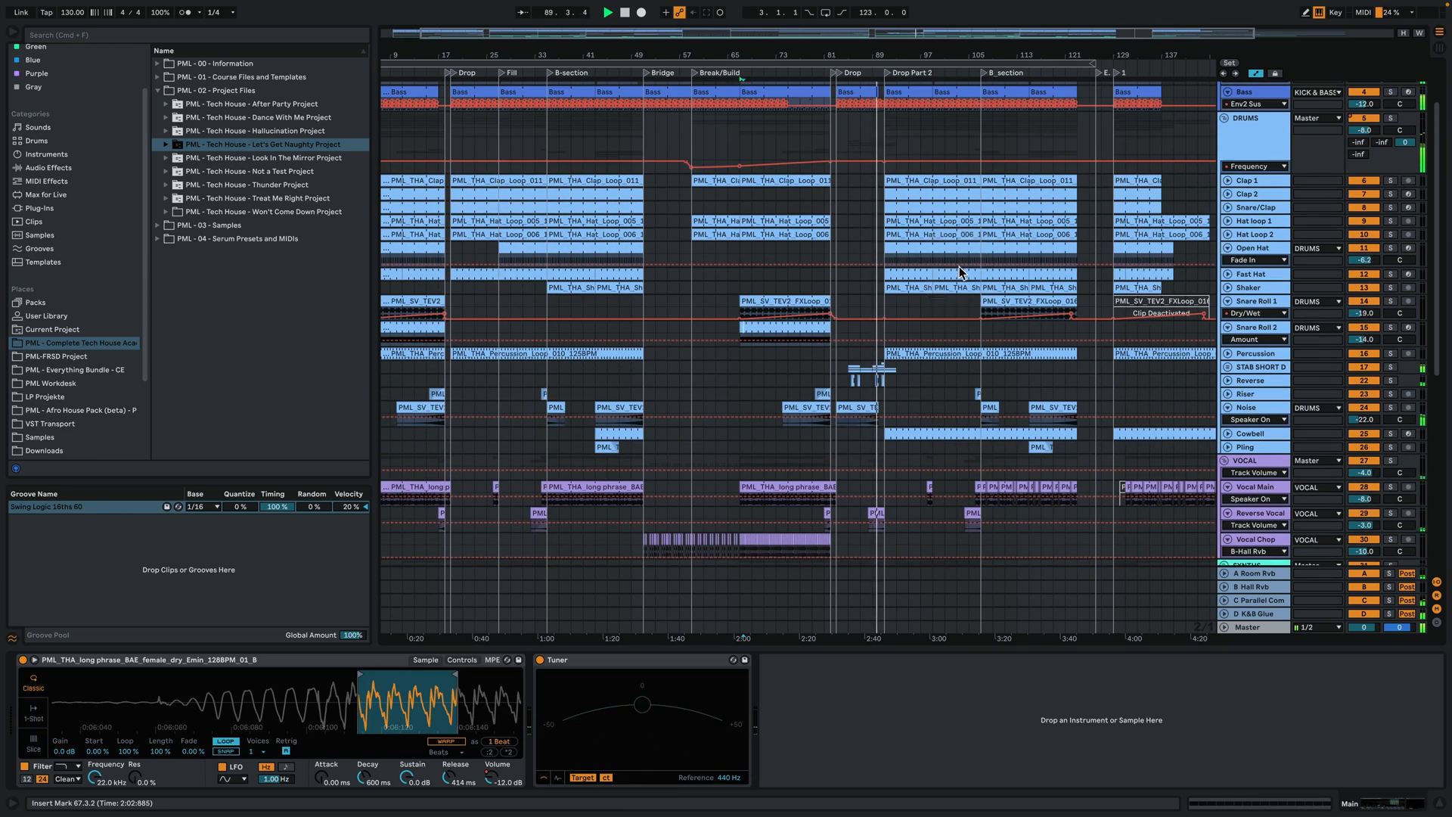
left_click(899, 218)
left_click(911, 229)
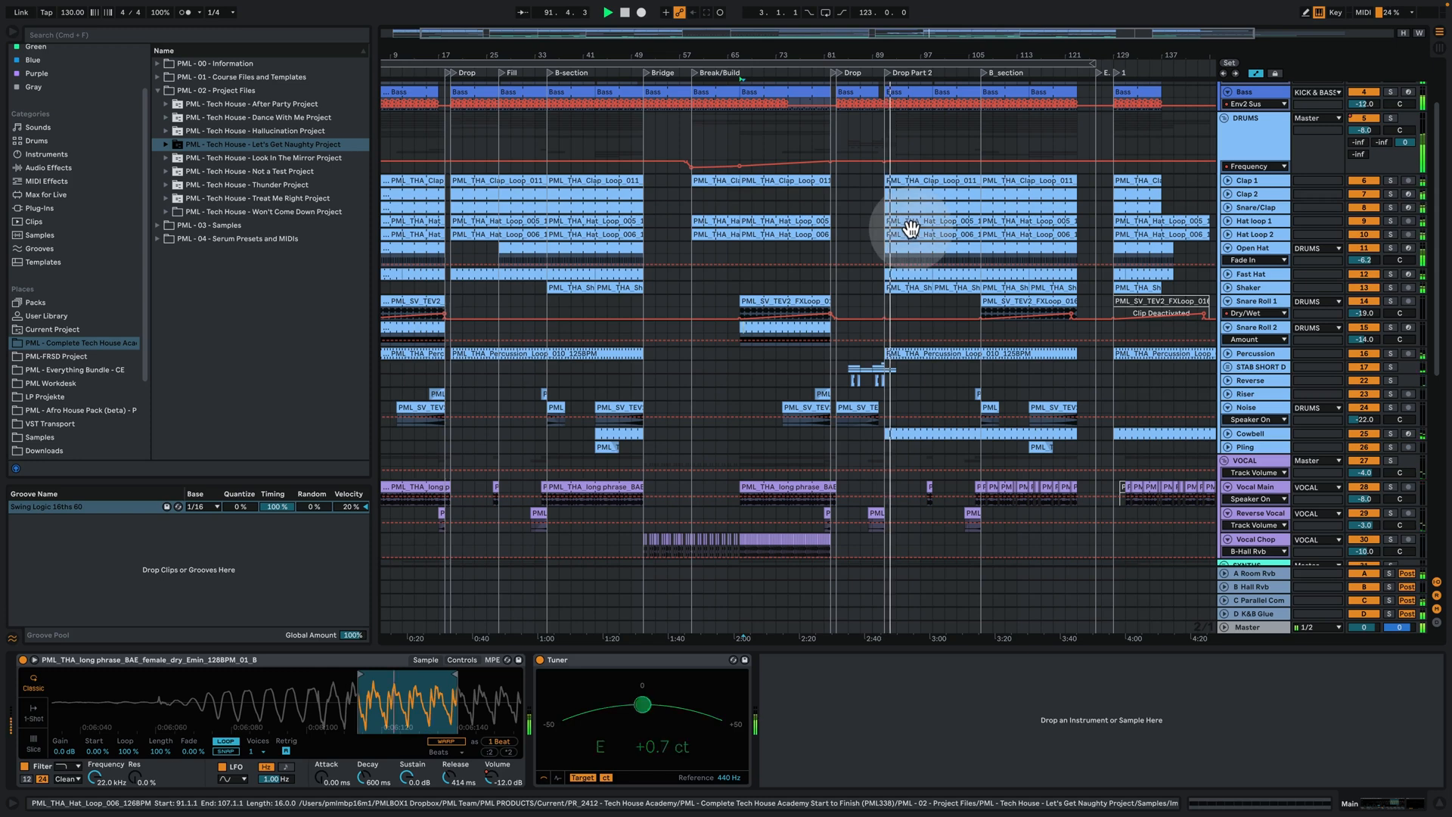
Hide the automation lanes across the arrangement so the synth clips show without them
left_click_drag(909, 56, 961, 54)
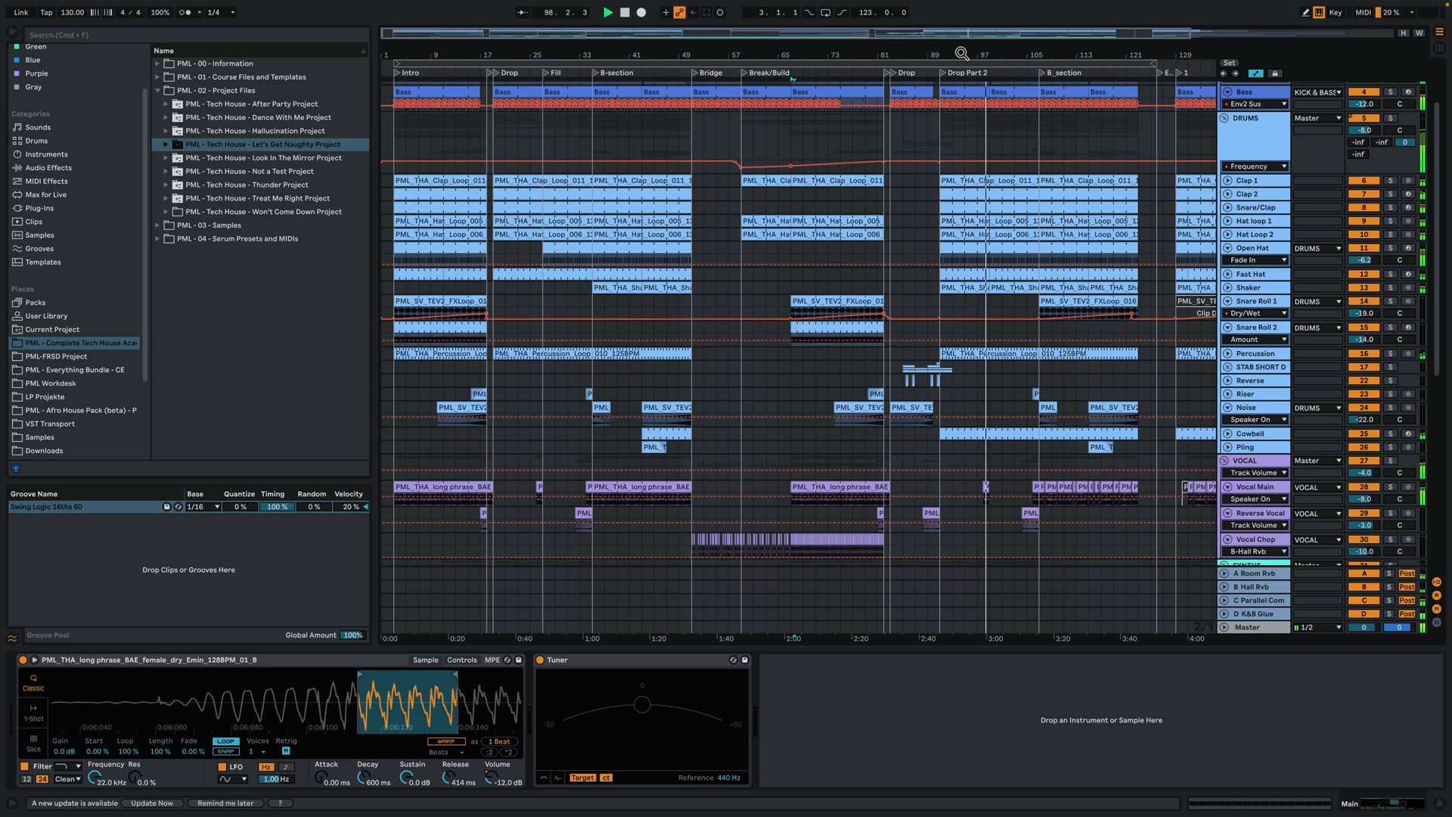
left_click_drag(936, 53, 940, 42)
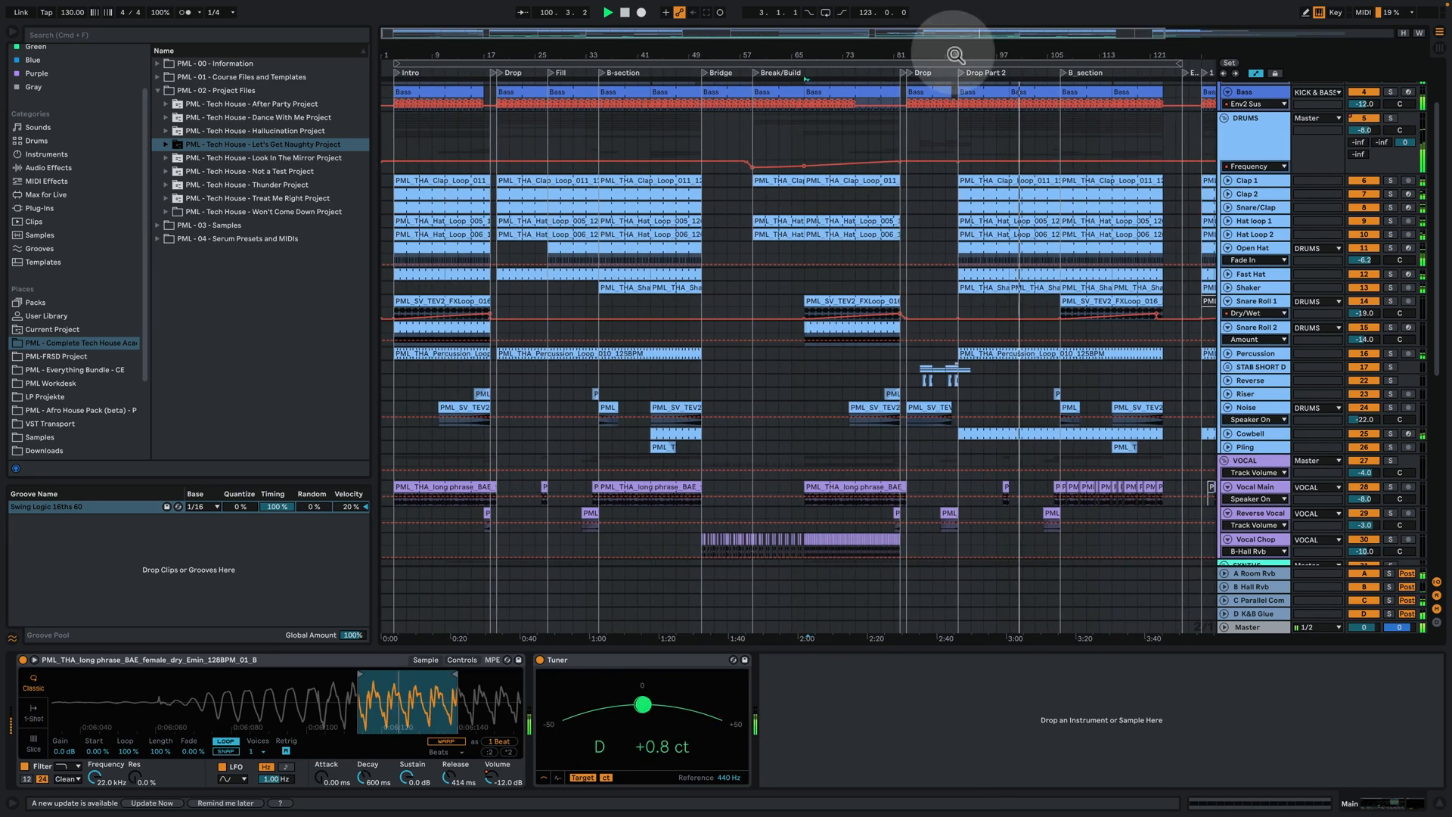
scroll(1136, 325, "down", 10)
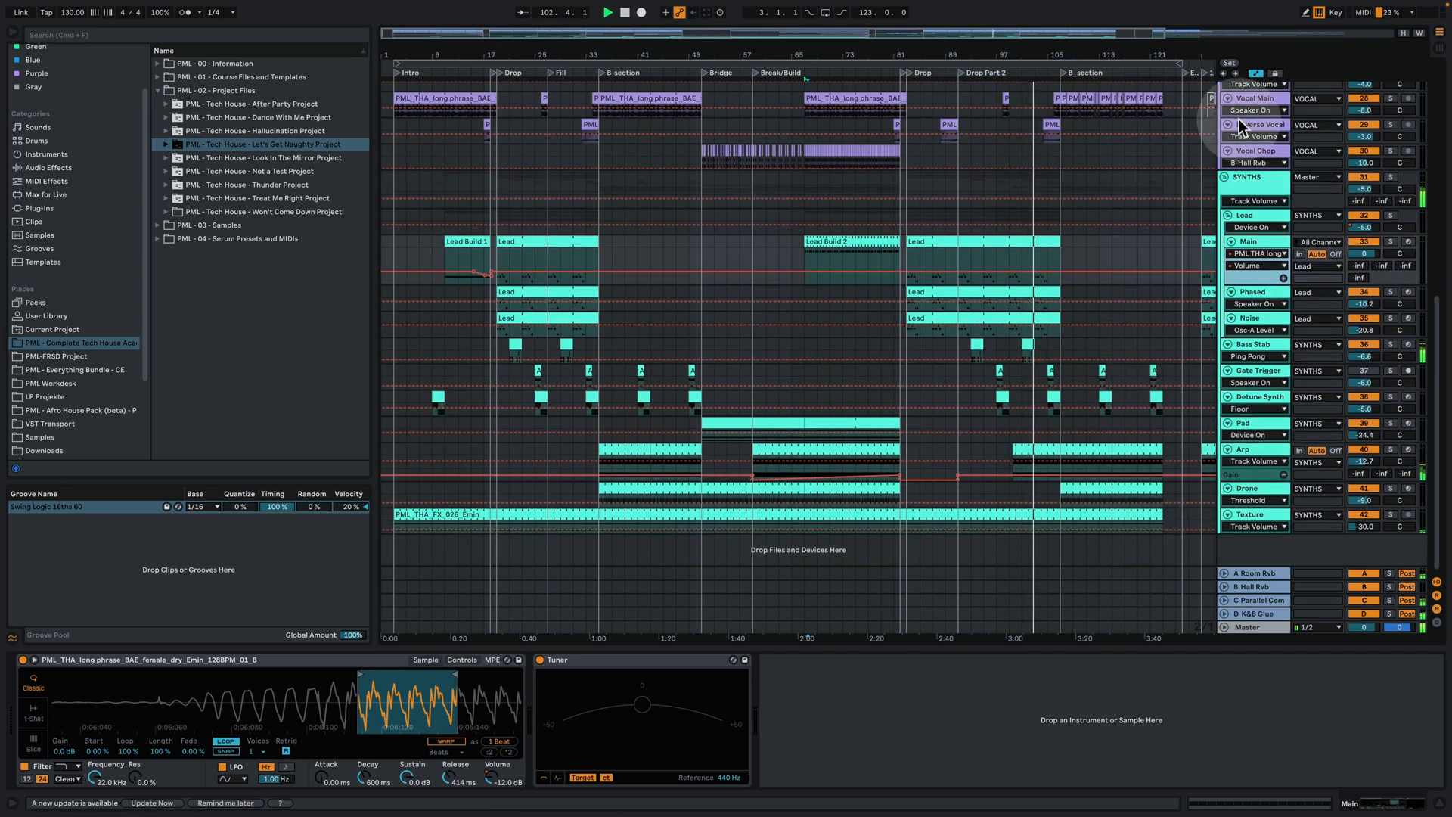
left_click(1254, 75)
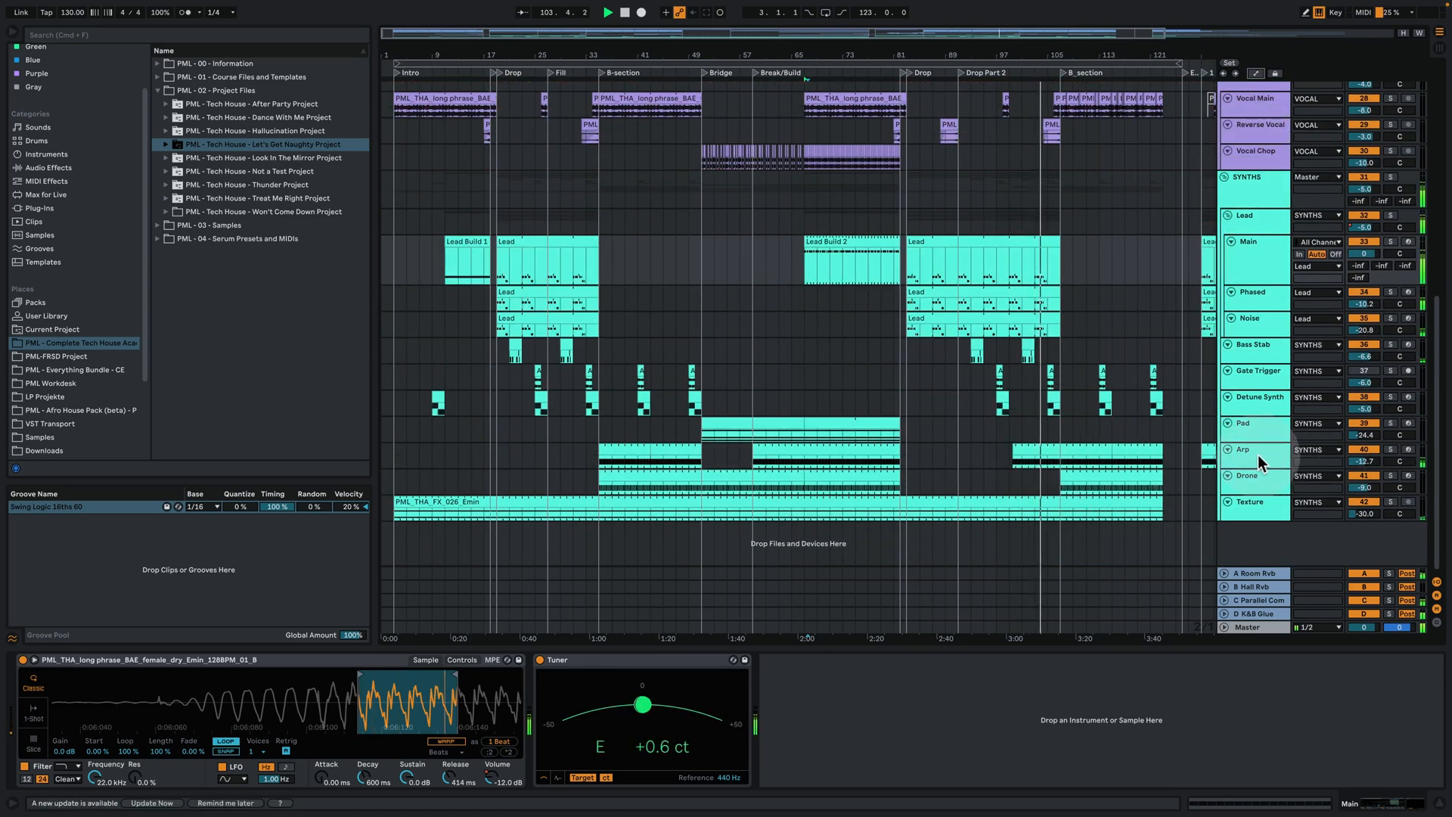
Inspect the Arp track's devices, then review the kick, bass, drum and vocal tracks while the second B-section plays
left_click(1281, 459)
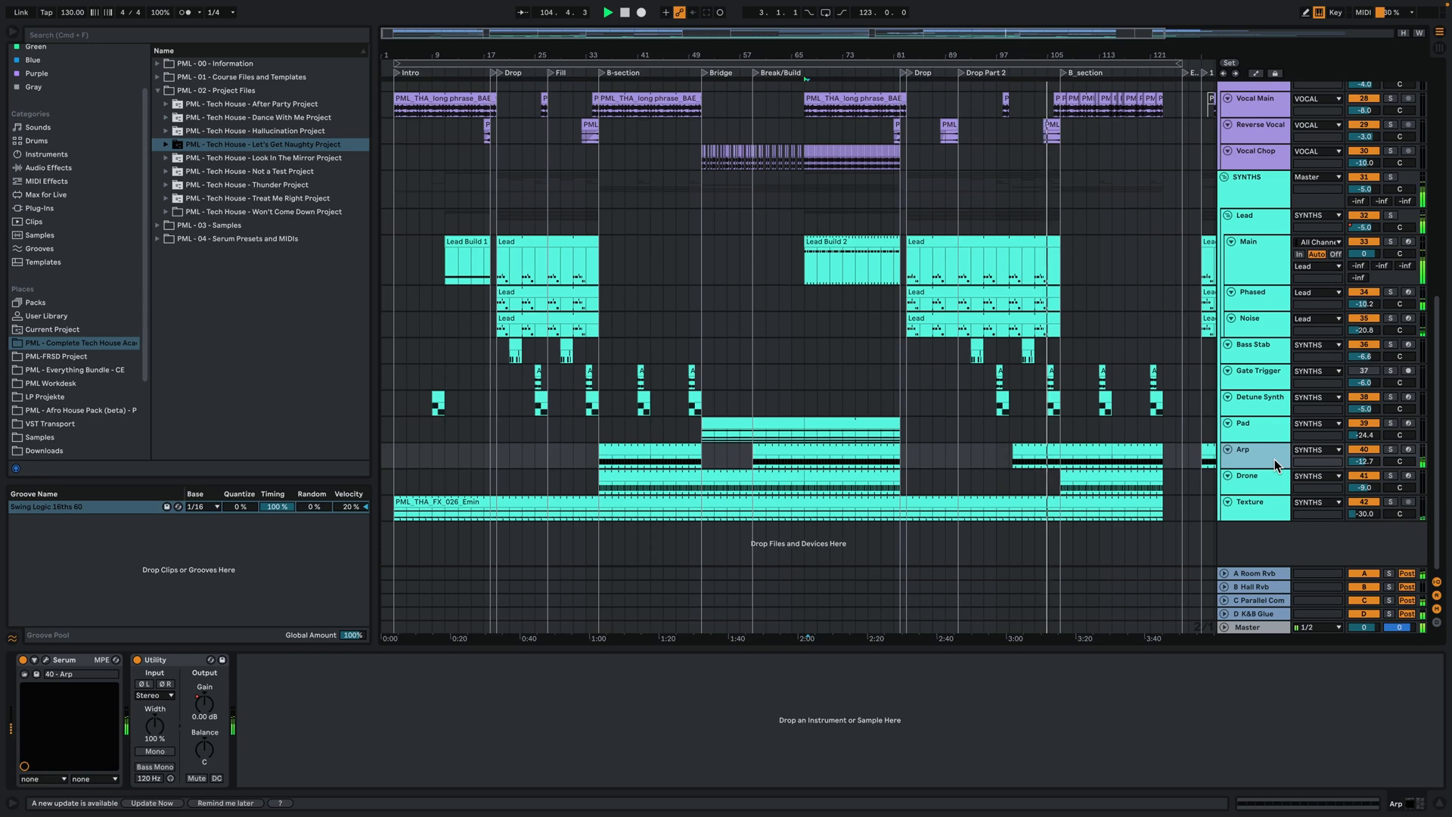
left_click(1181, 339)
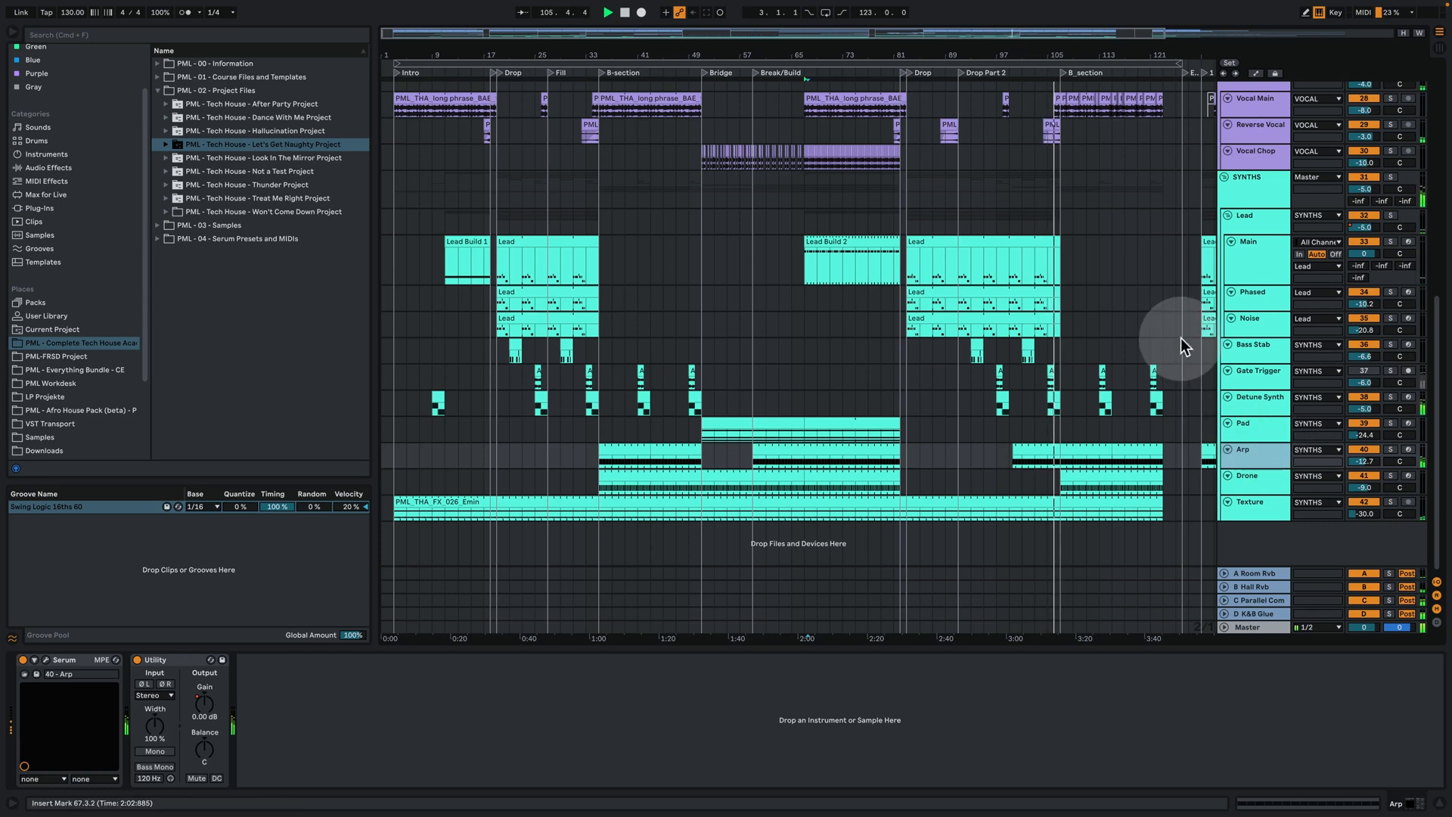
scroll(1196, 419, "up", 3)
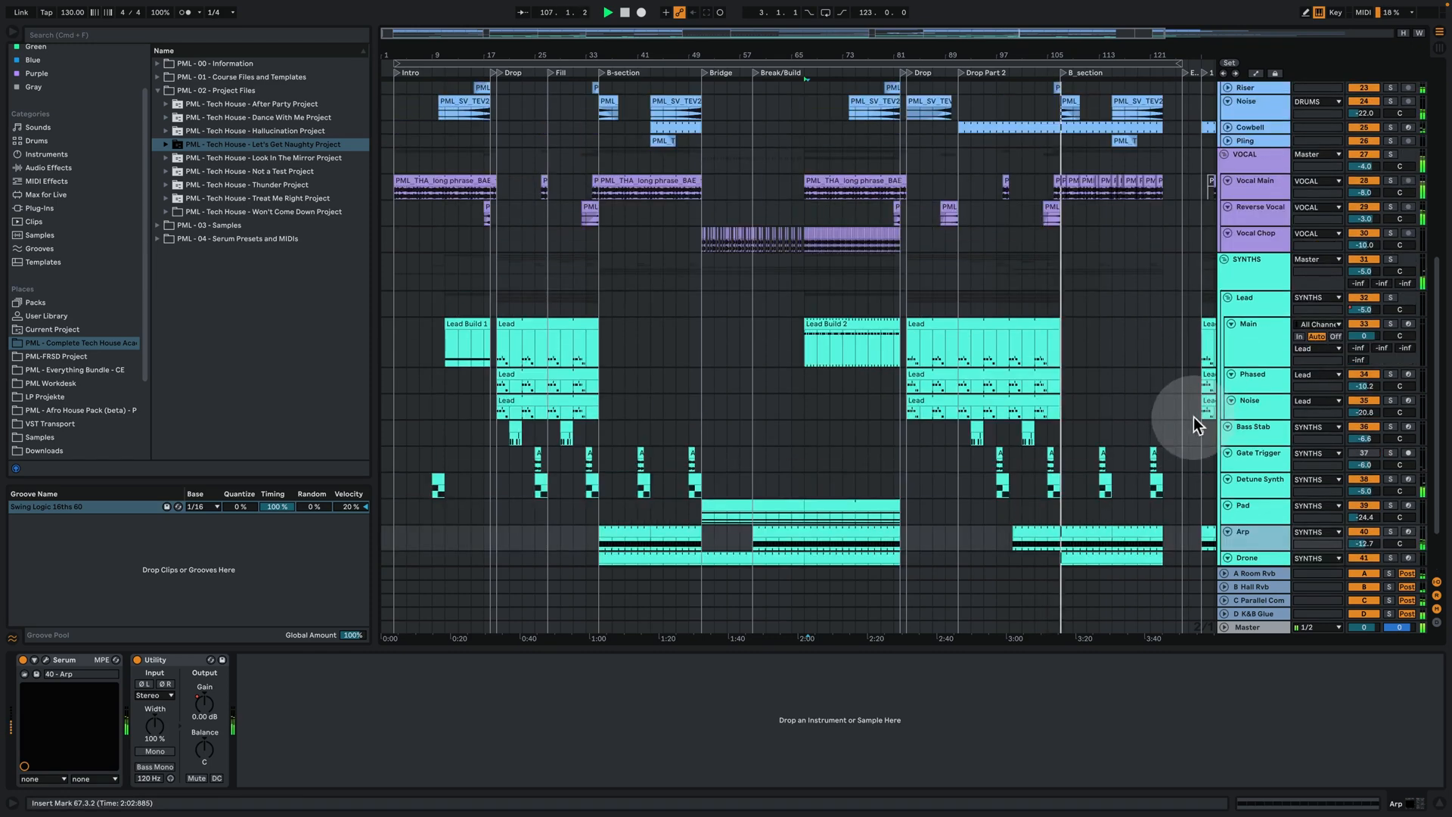
scroll(1174, 415, "up", 14)
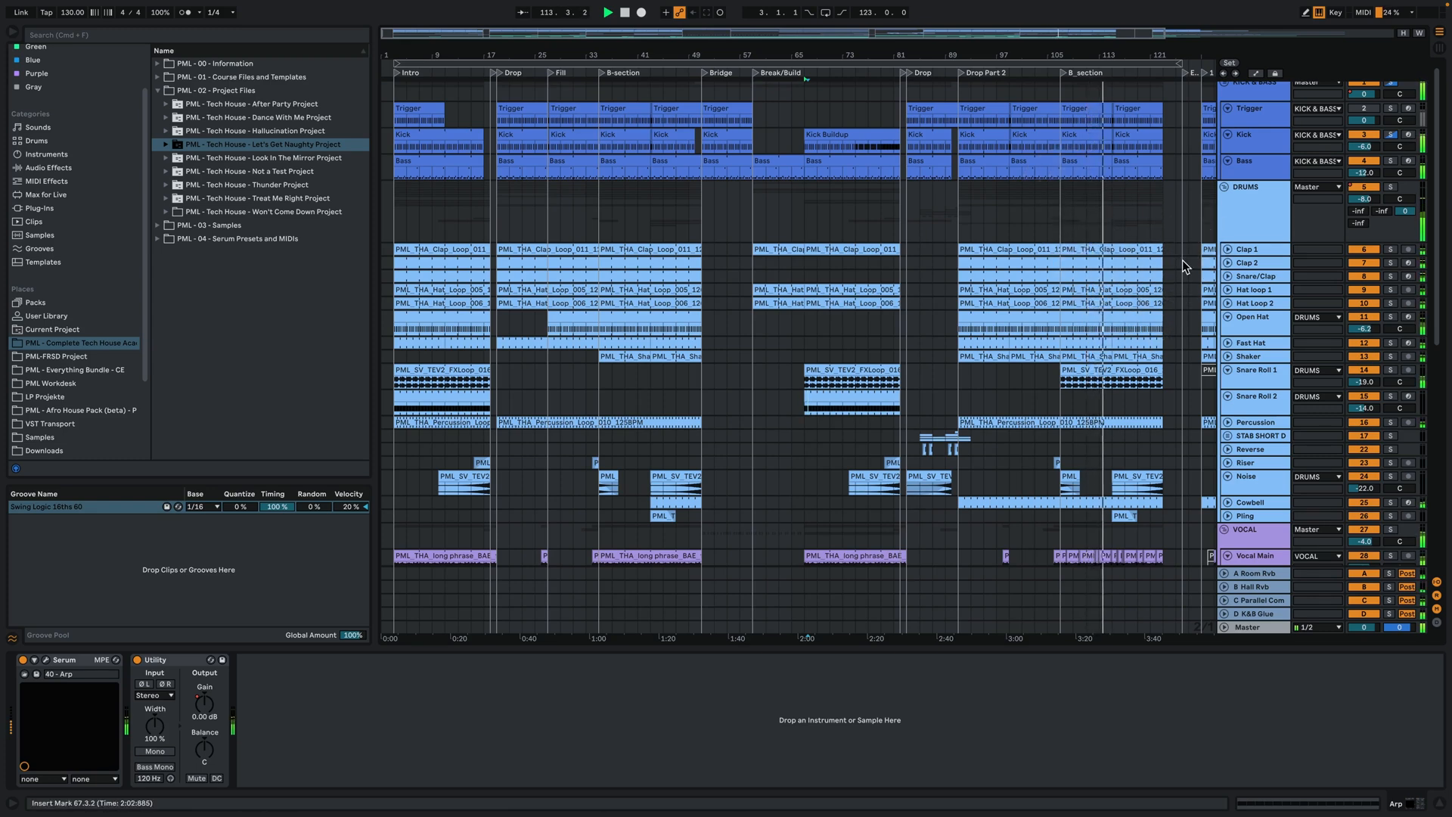
scroll(1182, 260, "down", 2)
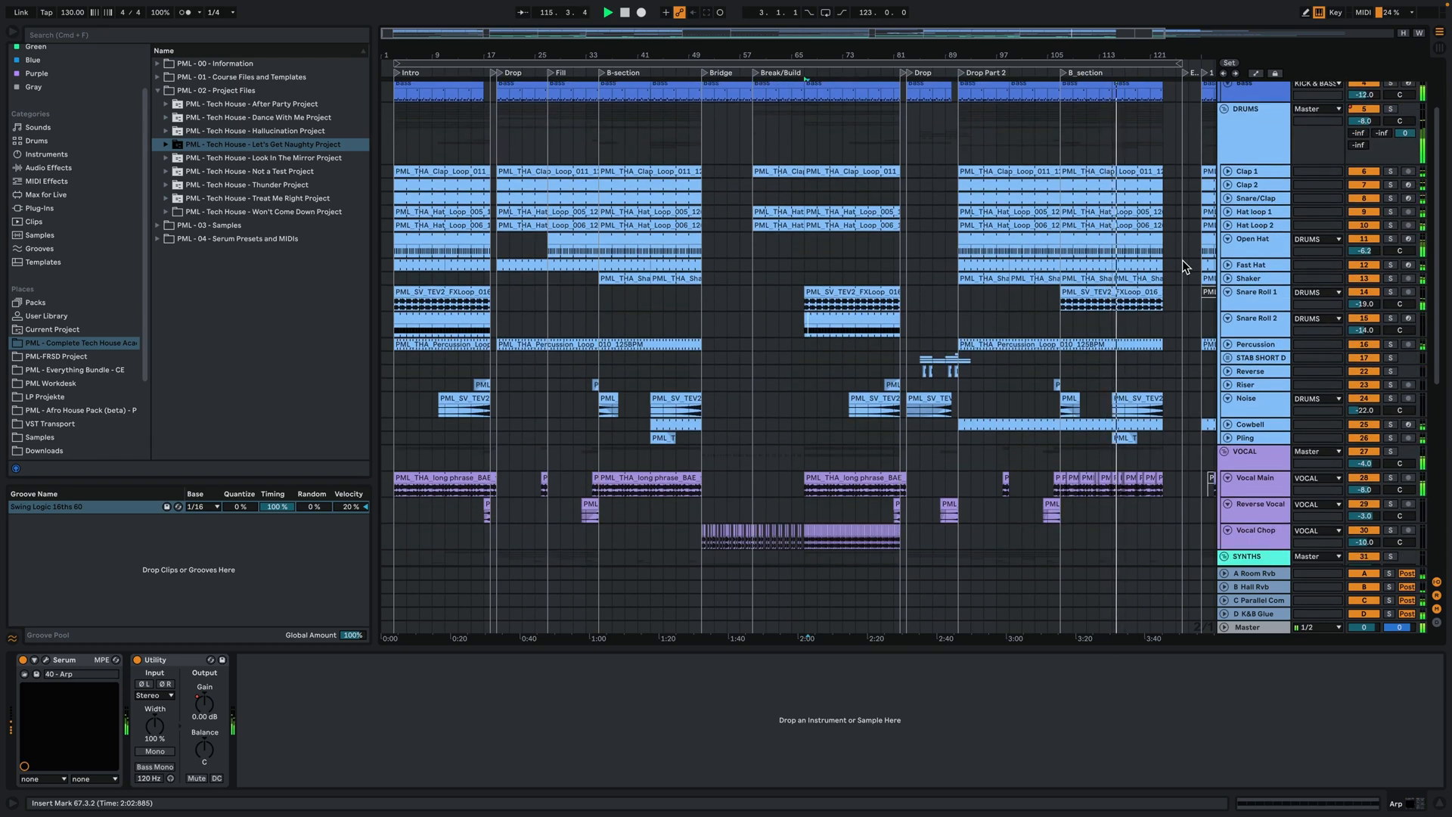
left_click(1183, 258)
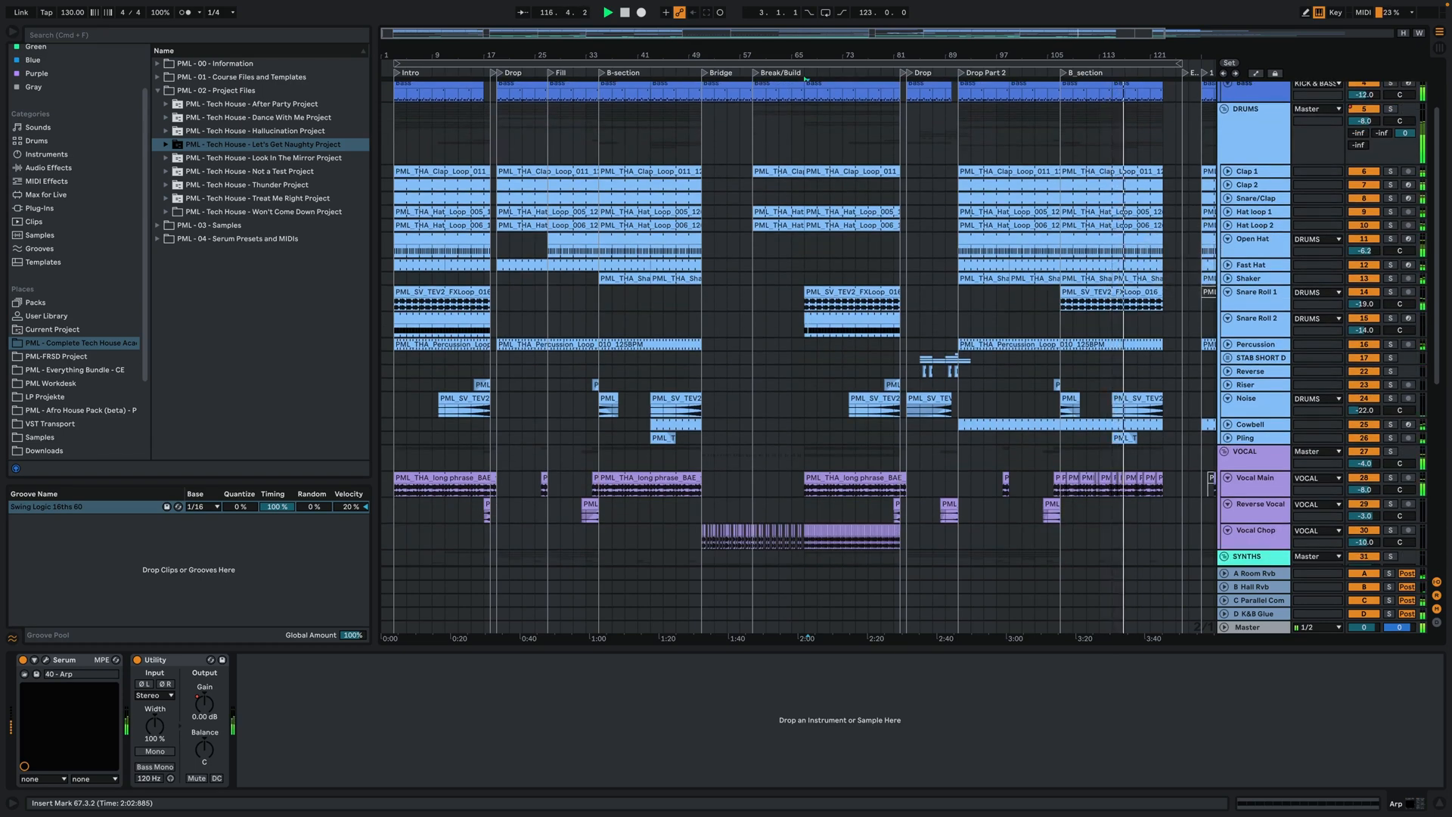
scroll(1173, 260, "up", 1)
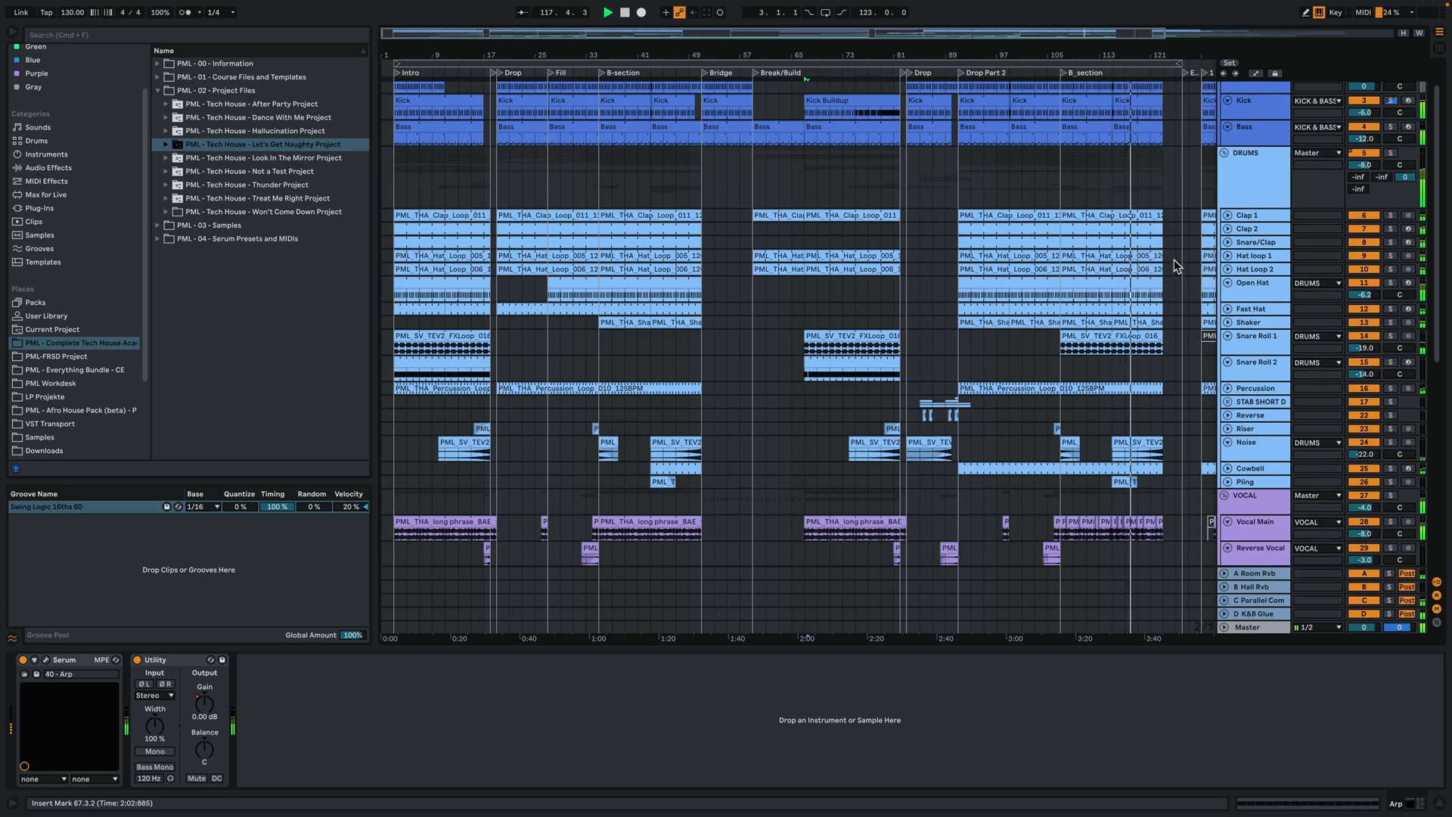
Examine the effect devices on the Room Rvb, Hall Rvb, Parallel Comp and K&B Glue return tracks
left_click(1438, 805)
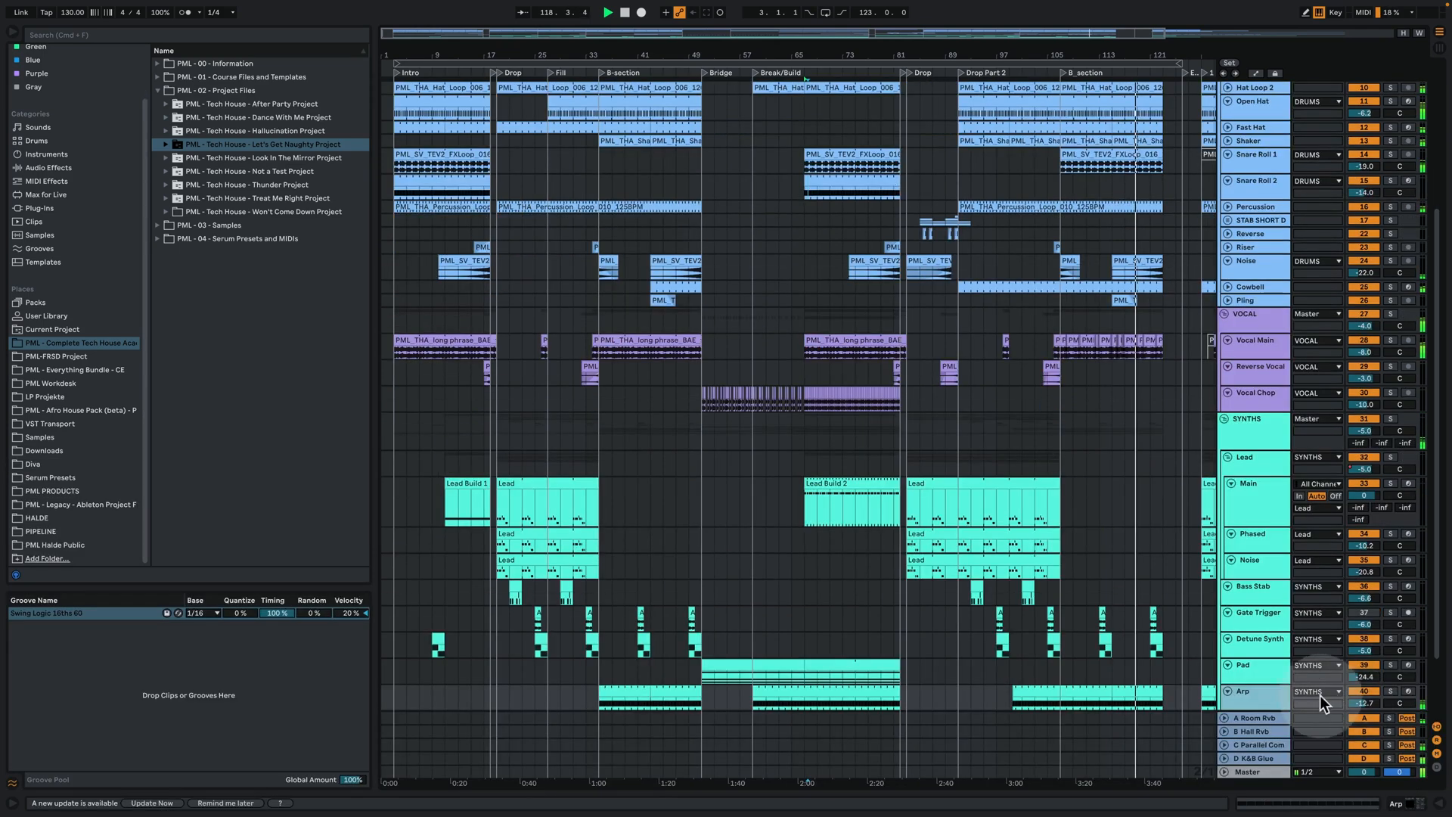
double_click(1246, 722)
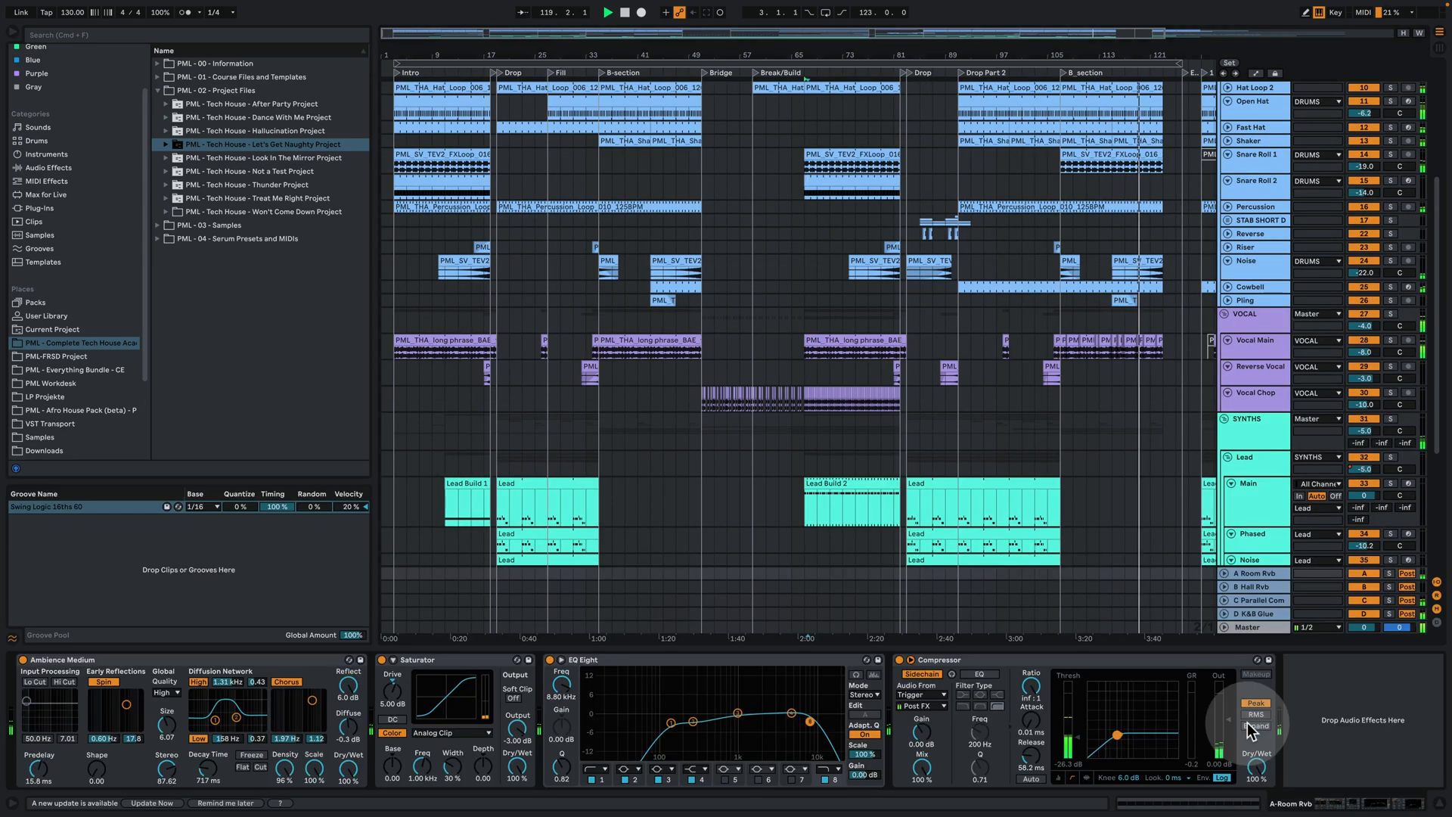
left_click(1255, 587)
left_click(1268, 599)
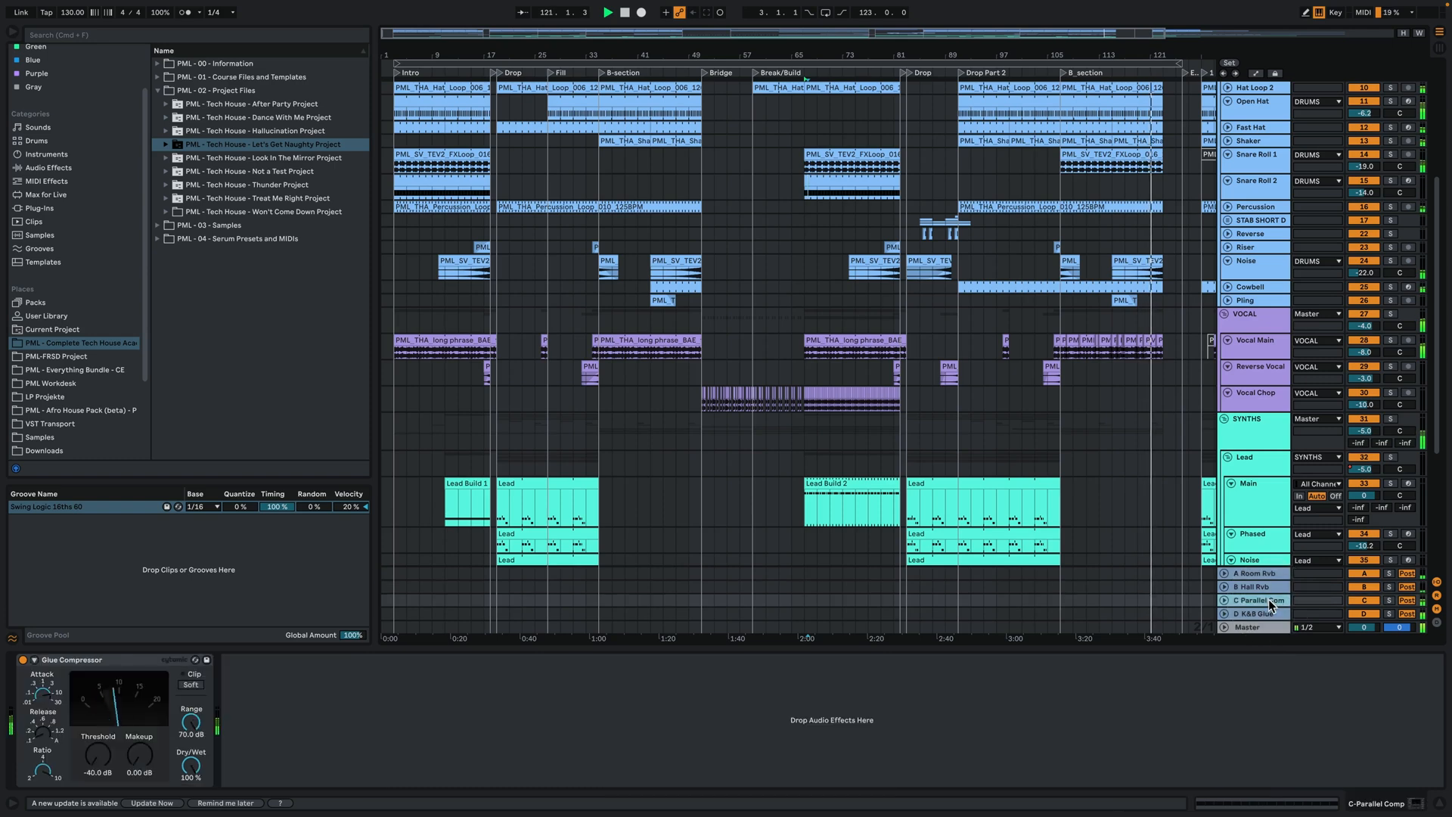
left_click(1268, 612)
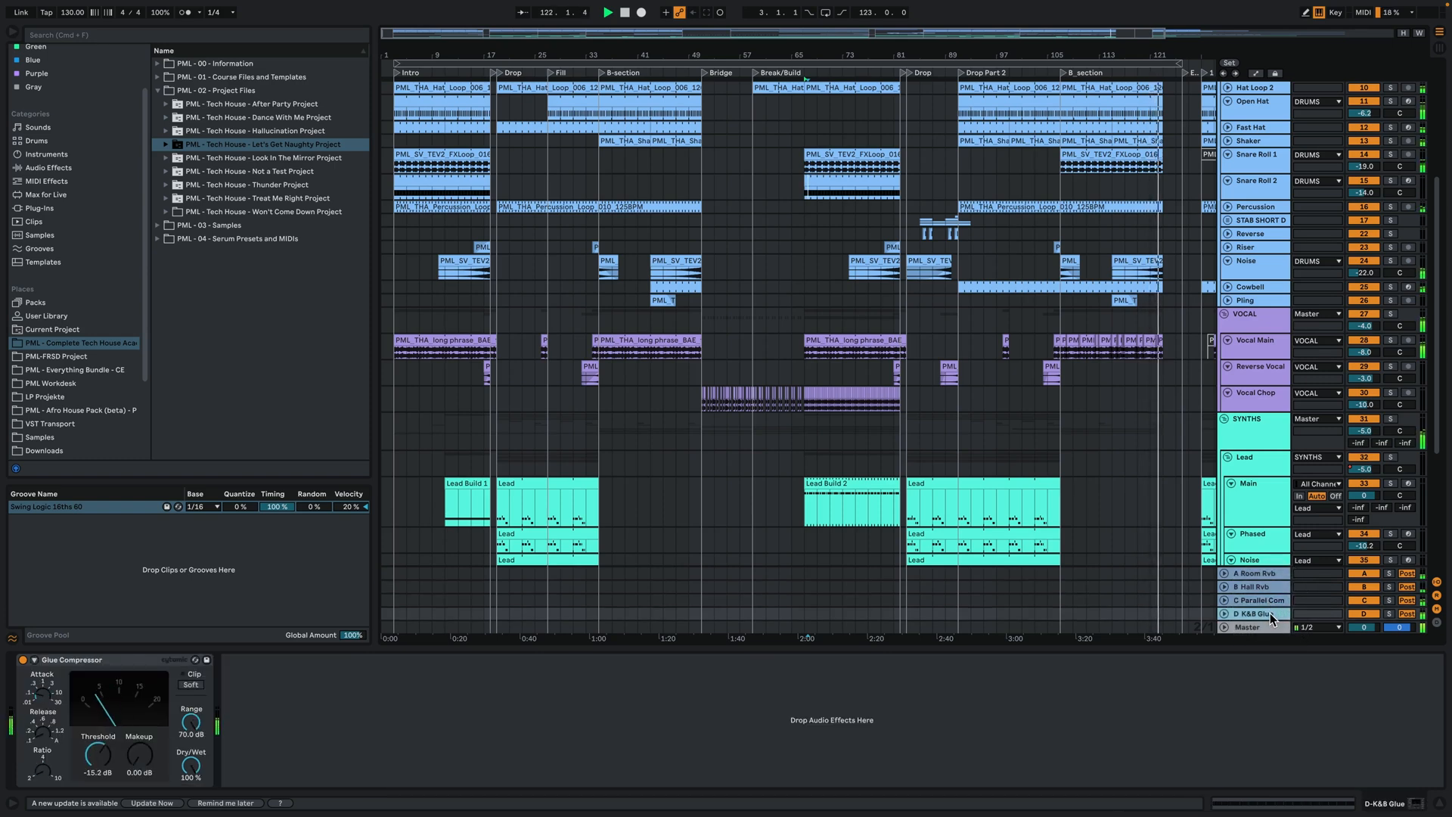